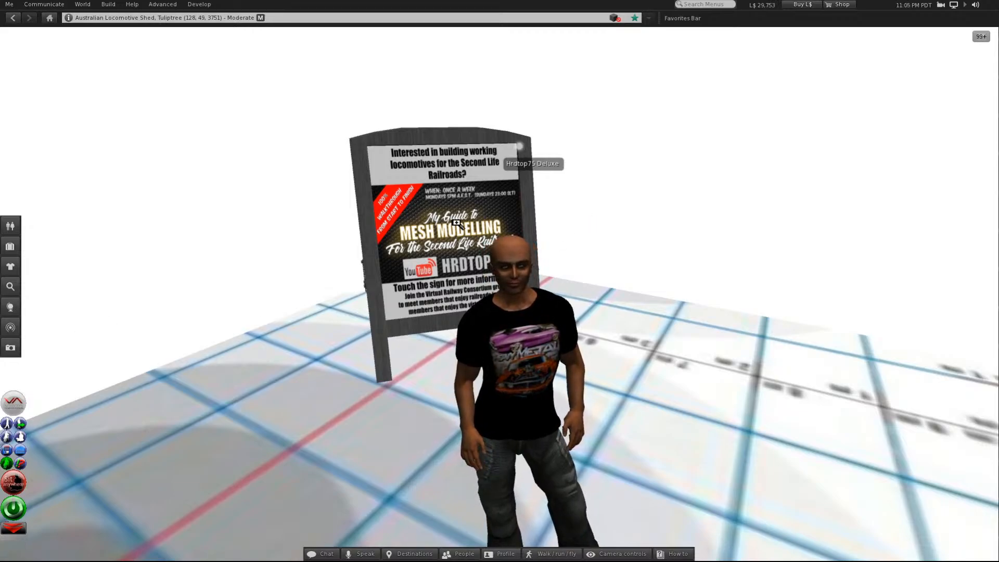
pyautogui.keyDown('alt'); pyautogui.moveTo(458, 223); pyautogui.dragTo(458, 156); pyautogui.keyUp('alt')
pyautogui.press('Escape')
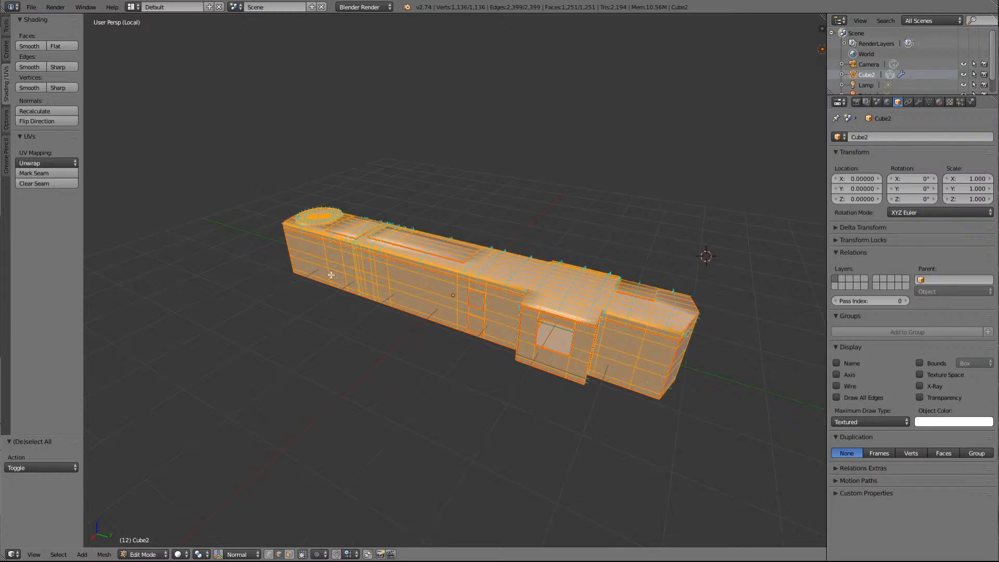
# Examine the locomotive body mesh in Edit Mode from both sides and the front end, with all geometry selected and deselected
pyautogui.scroll(3, 414, 398)
pyautogui.scroll(-3, 414, 398)
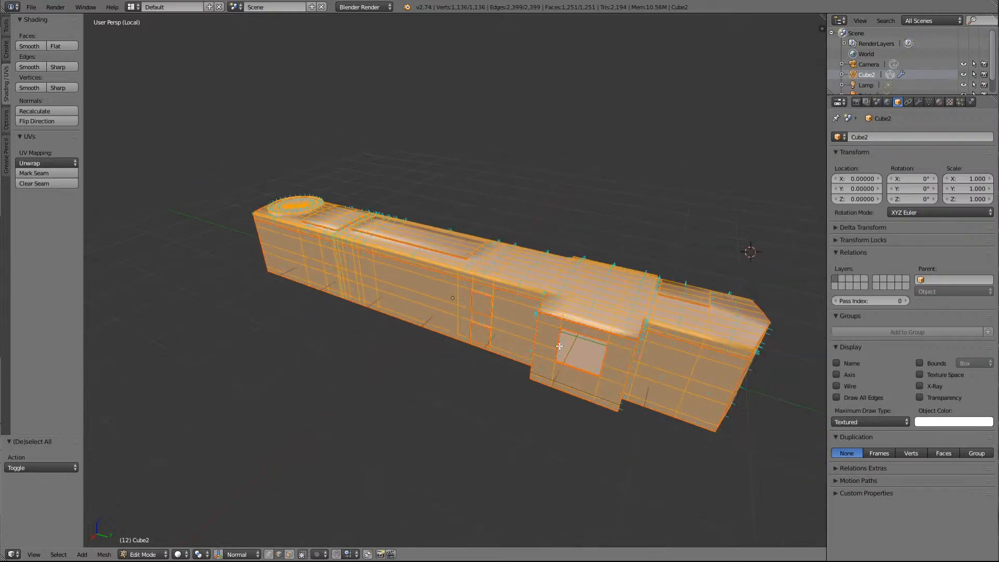
pyautogui.moveTo(559, 346); pyautogui.dragTo(560, 327, button='middle')
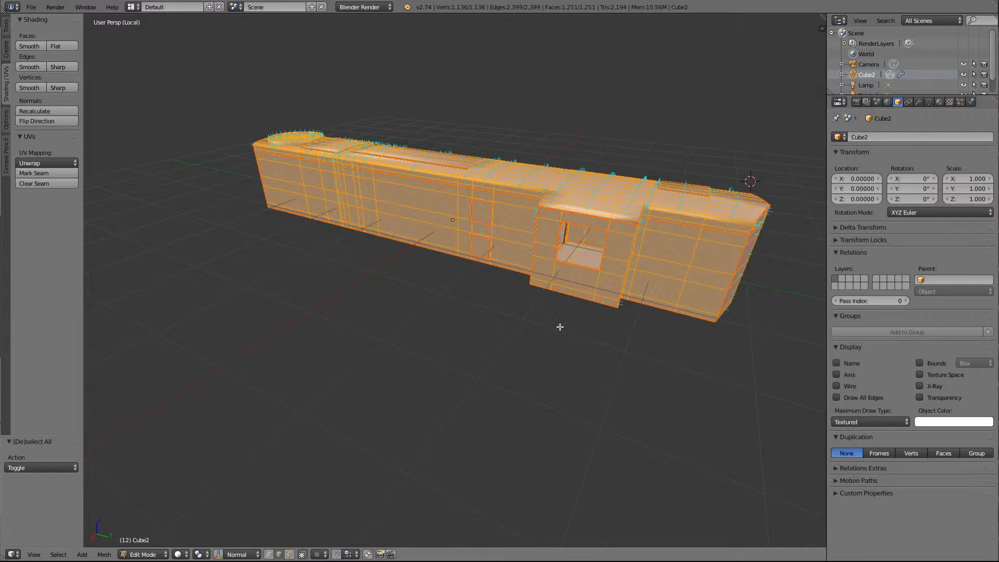
pyautogui.press('Up')
pyautogui.press('Up')
pyautogui.press('Right')
pyautogui.press('Right')
pyautogui.press('Right')
pyautogui.press('Right')
pyautogui.press('Right')
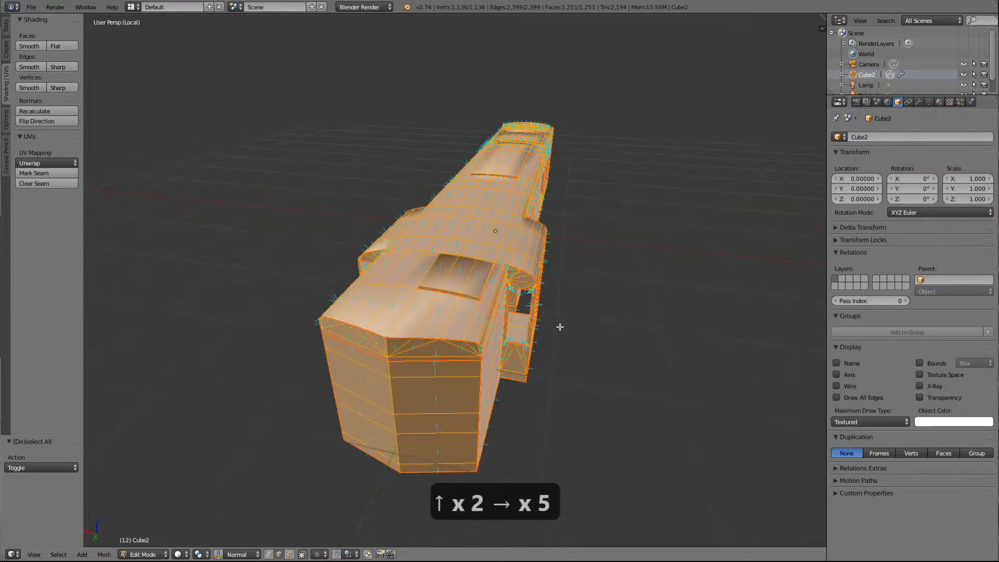
pyautogui.press('Right')
pyautogui.press('Right')
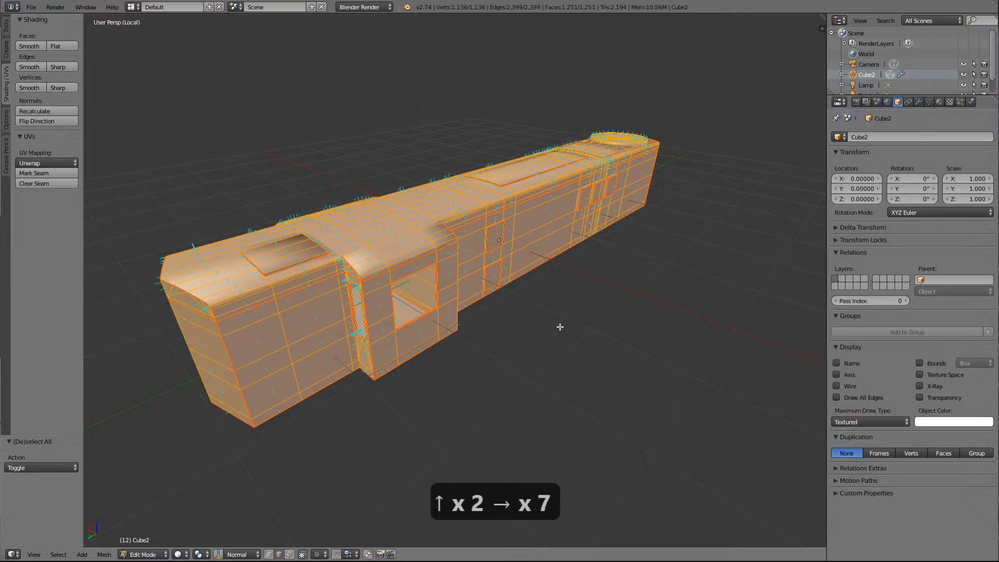
pyautogui.press('Left')
pyautogui.press('Left')
pyautogui.press('Left')
pyautogui.press('a')
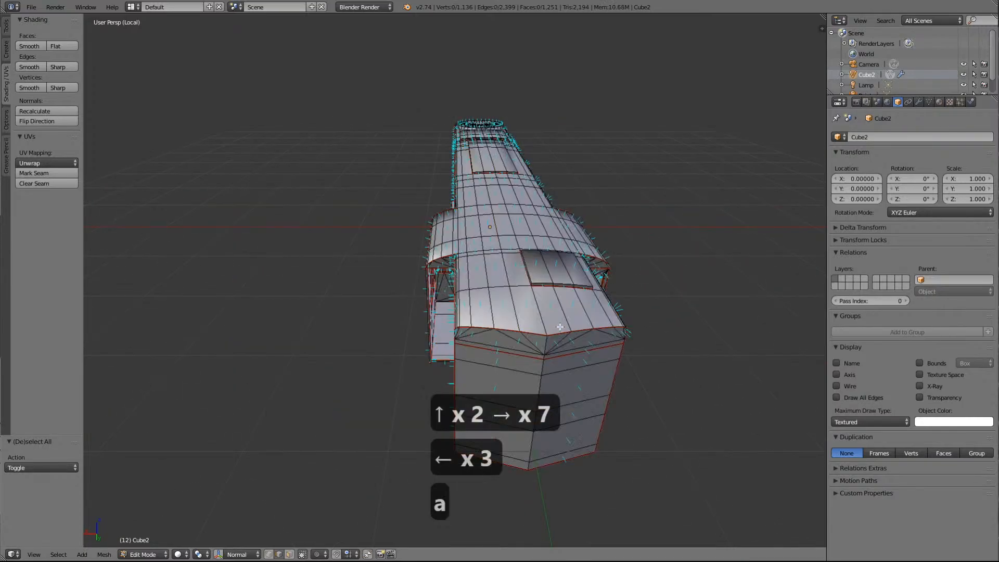
pyautogui.press('Left')
pyautogui.press('Left')
pyautogui.press('Left')
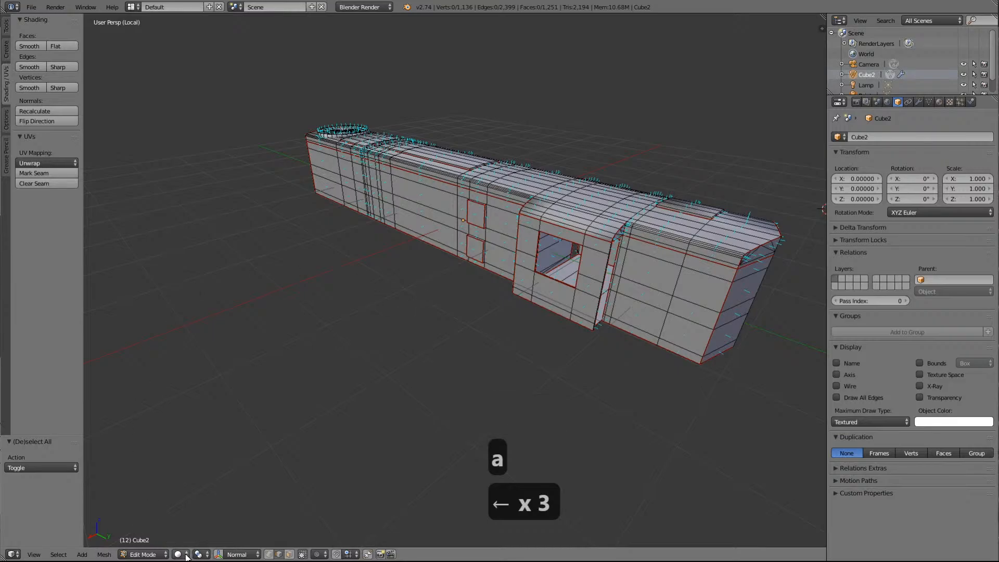
# Select the whole locomotive mesh, set the viewport shading to Texture, and switch to Object Mode
pyautogui.click(163, 555)
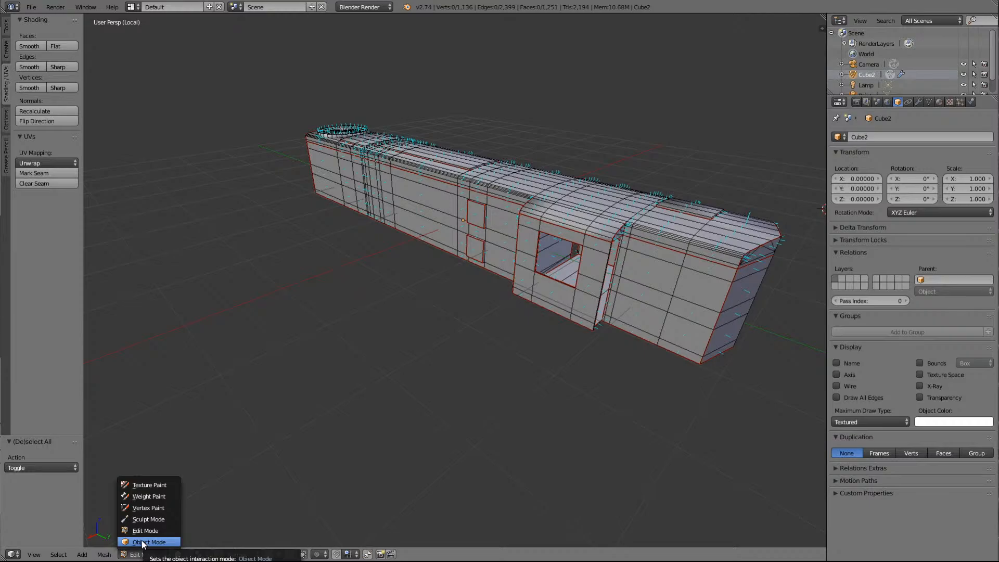
pyautogui.press('a')
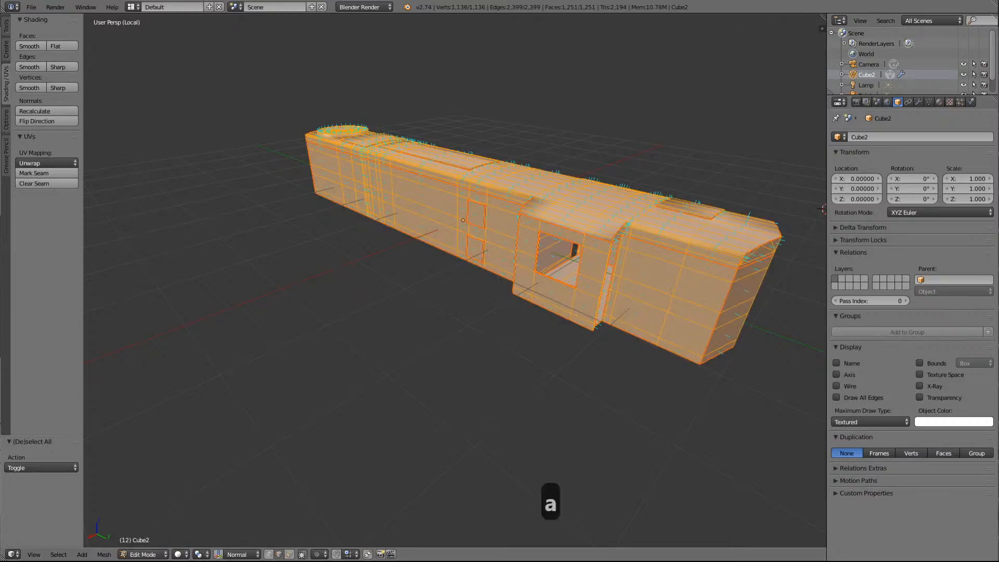
pyautogui.click(164, 556)
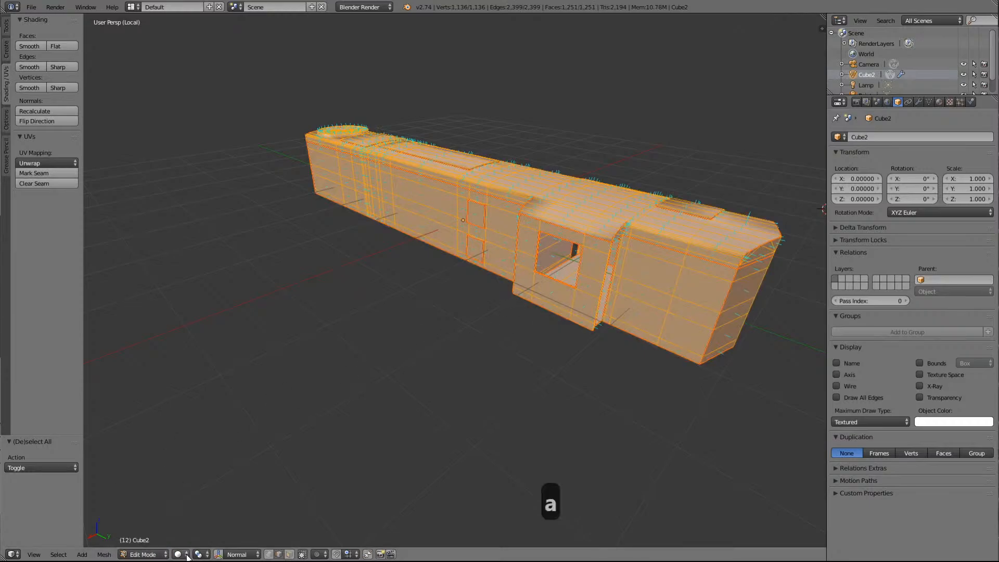
pyautogui.click(179, 555)
pyautogui.click(193, 505)
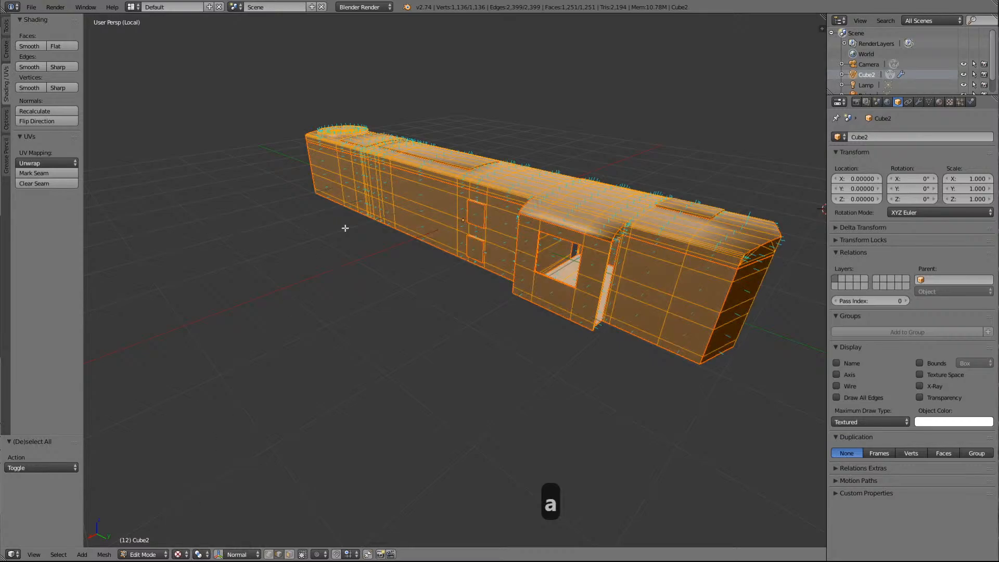
pyautogui.click(168, 556)
pyautogui.click(149, 542)
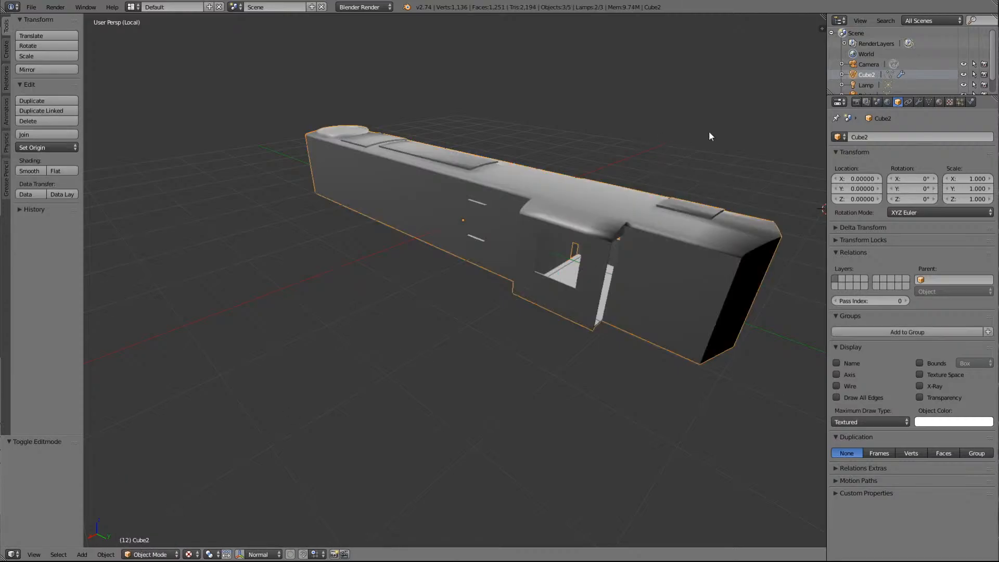
# Examine the shading of the locomotive body from all around, including both long sides, the roof and both ends
pyautogui.press('KP_4')
pyautogui.press('KP_4')
pyautogui.press('KP_4')
pyautogui.press('KP_4')
pyautogui.press('KP_4')
pyautogui.press('KP_4')
pyautogui.press('KP_4')
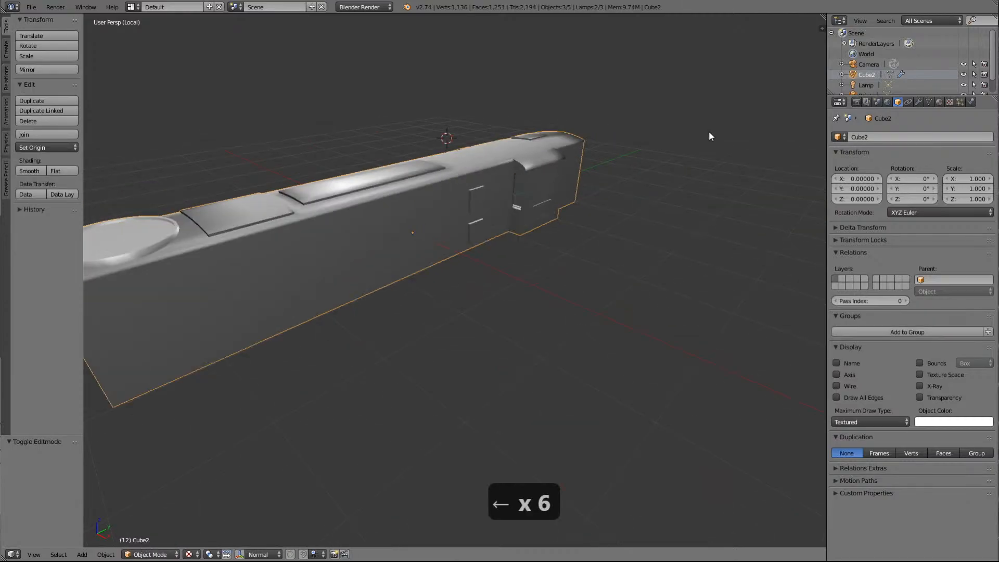
pyautogui.press('KP_4')
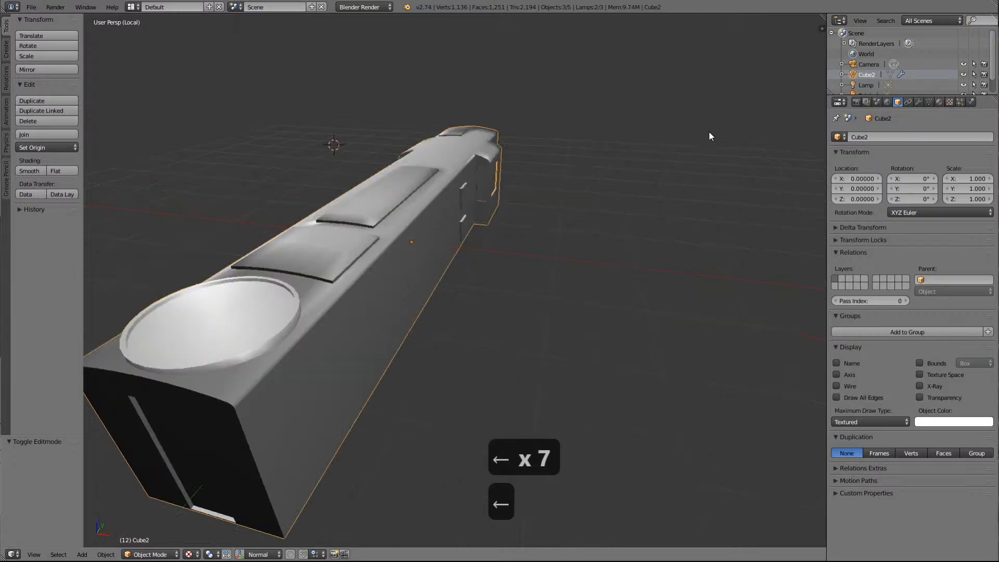
pyautogui.press('KP_4')
pyautogui.press('KP_4')
pyautogui.press('KP_4')
pyautogui.press('KP_4')
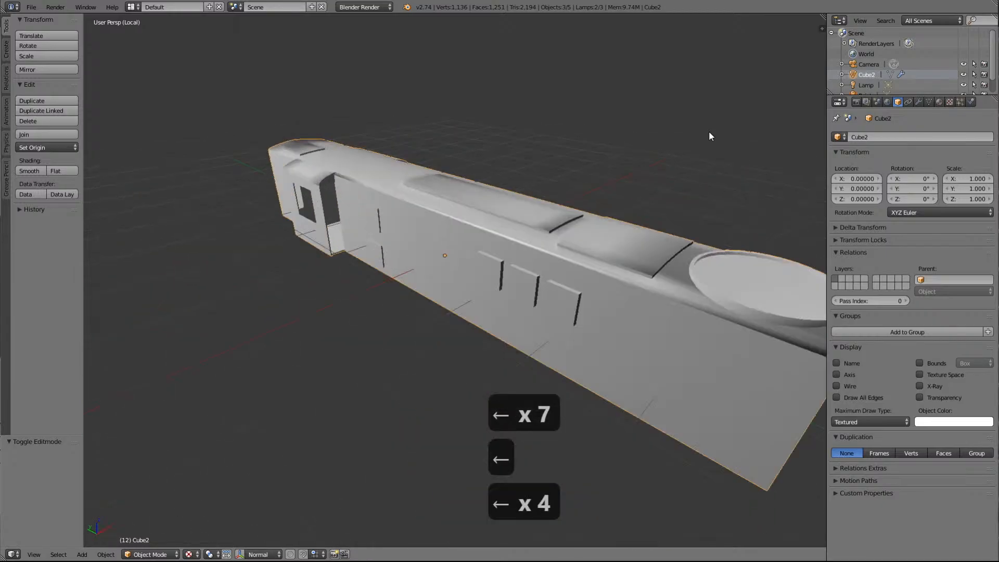
pyautogui.press('KP_4')
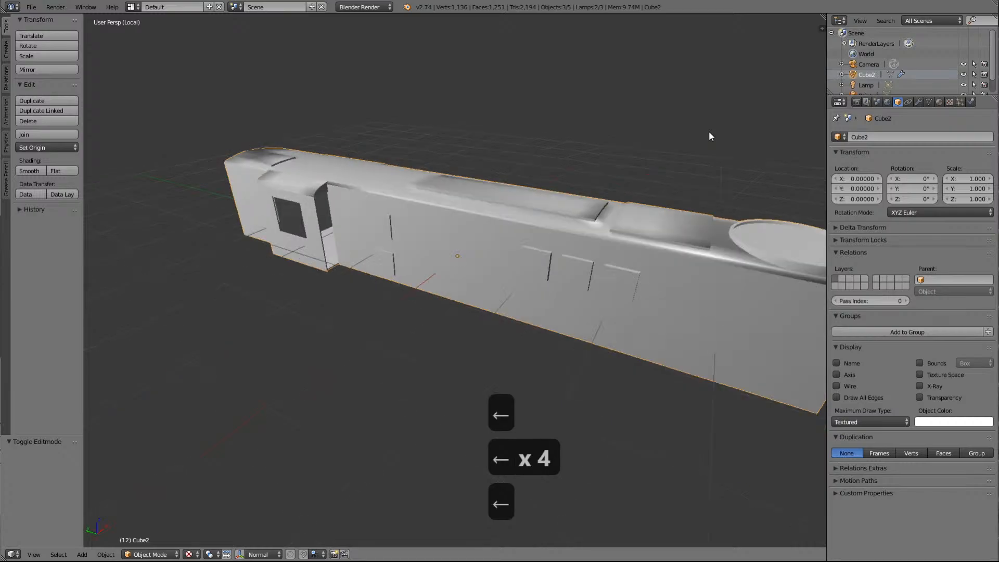
pyautogui.press('KP_4')
pyautogui.press('KP_4')
pyautogui.press('KP_4')
pyautogui.press('KP_4')
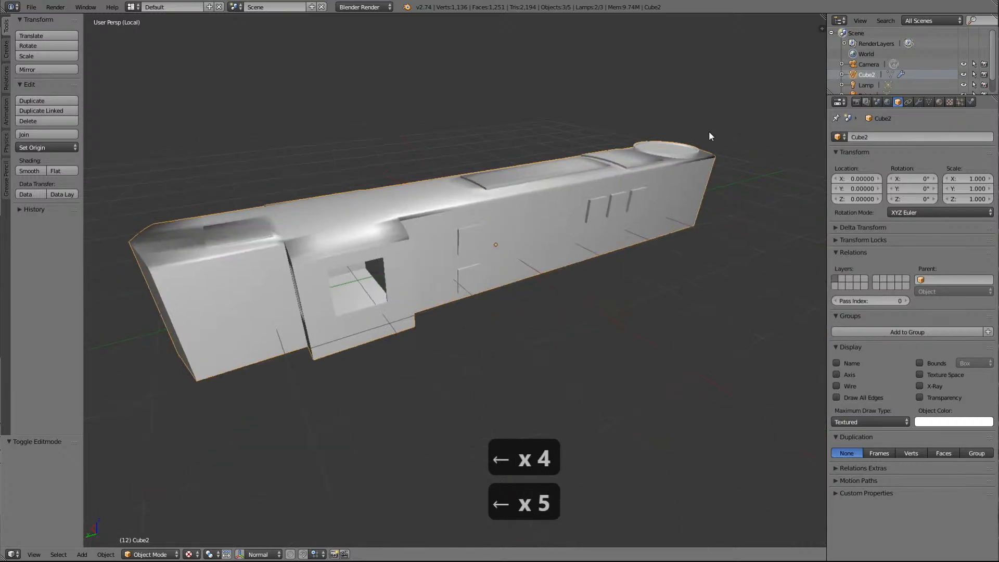
pyautogui.press('KP_4')
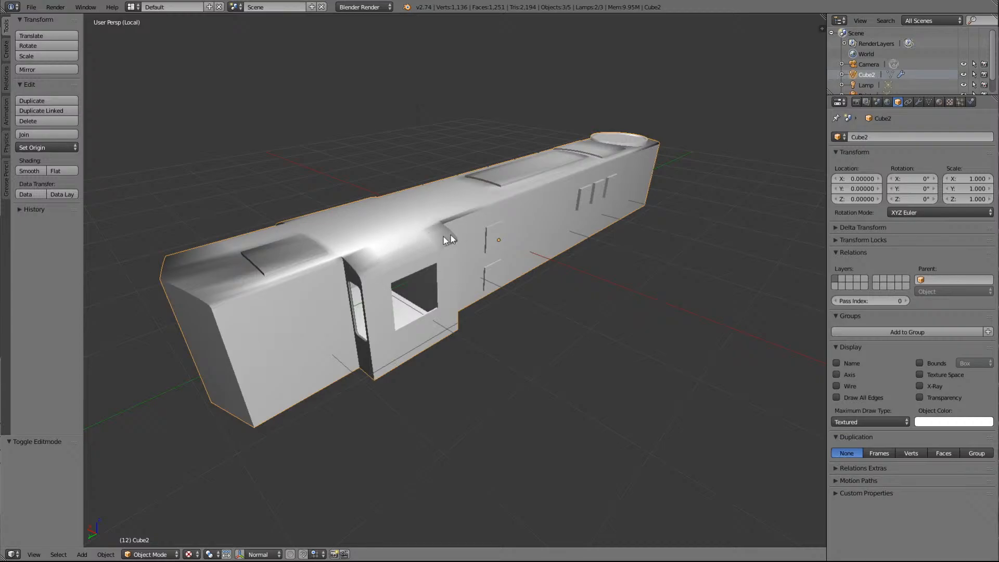
pyautogui.press('KP_4')
pyautogui.press('KP_4')
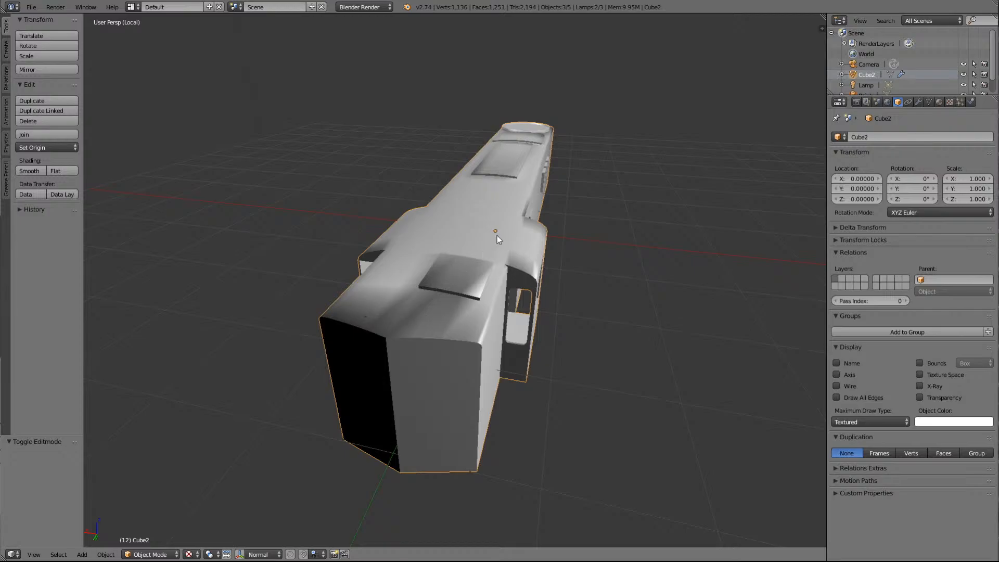
pyautogui.press('KP_6')
pyautogui.press('KP_6')
pyautogui.press('KP_6')
pyautogui.press('KP_6')
pyautogui.press('KP_6')
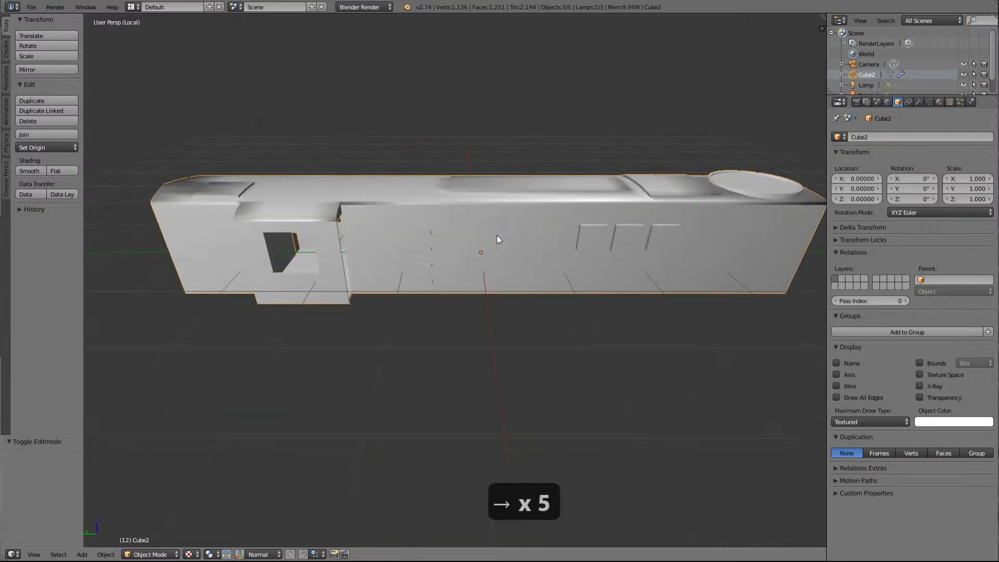
pyautogui.press('KP_6')
pyautogui.press('KP_6')
pyautogui.press('KP_6')
pyautogui.press('KP_6')
pyautogui.press('KP_6')
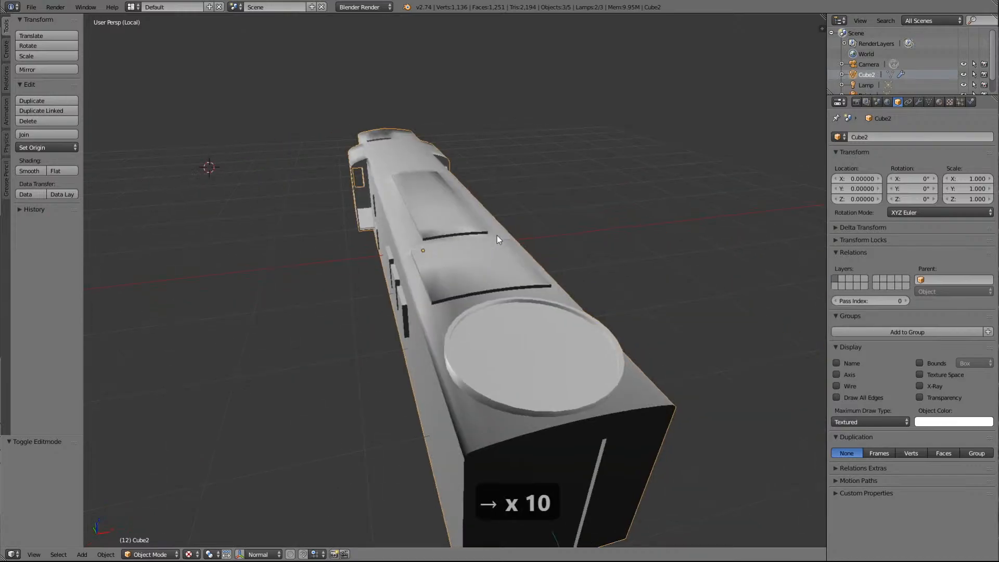
# Inspect the underside of the locomotive shell and the cab floor from several angles below, then return to a view from above
pyautogui.press('KP_2')
pyautogui.press('KP_2')
pyautogui.press('KP_2')
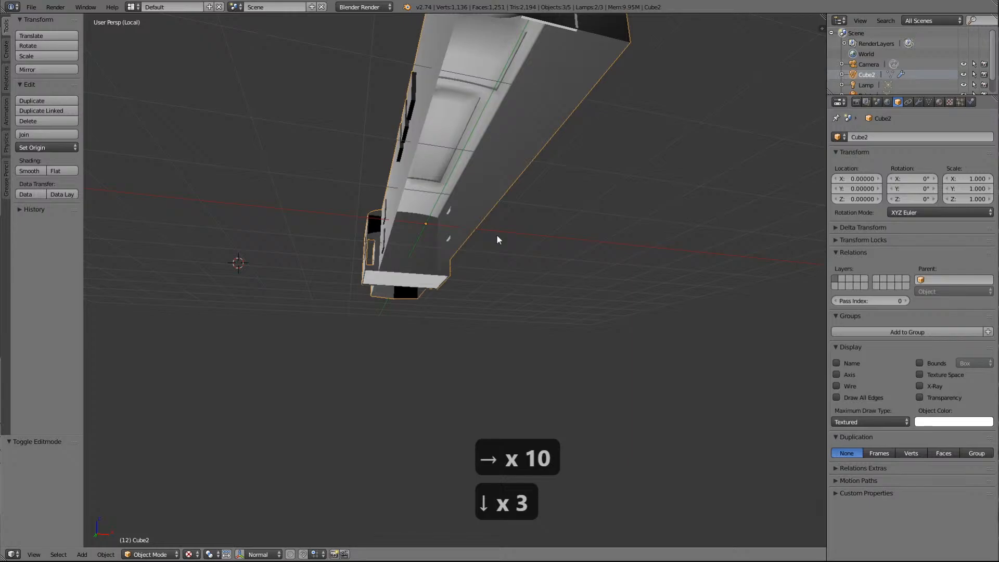
pyautogui.press('KP_2')
pyautogui.press('KP_4')
pyautogui.press('KP_4')
pyautogui.press('KP_4')
pyautogui.press('KP_4')
pyautogui.press('KP_4')
pyautogui.press('KP_4')
pyautogui.press('KP_4')
pyautogui.press('KP_4')
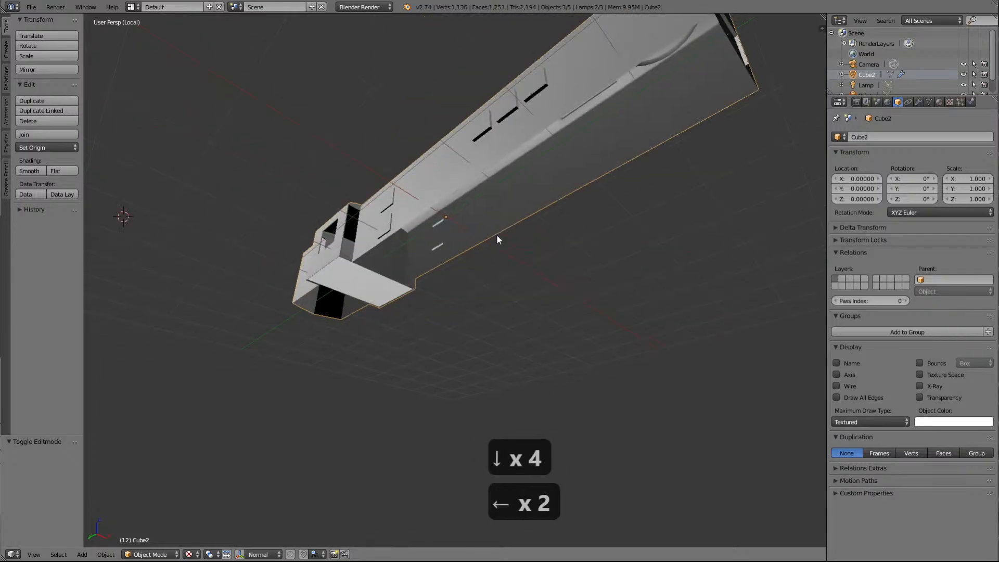
pyautogui.press('KP_4')
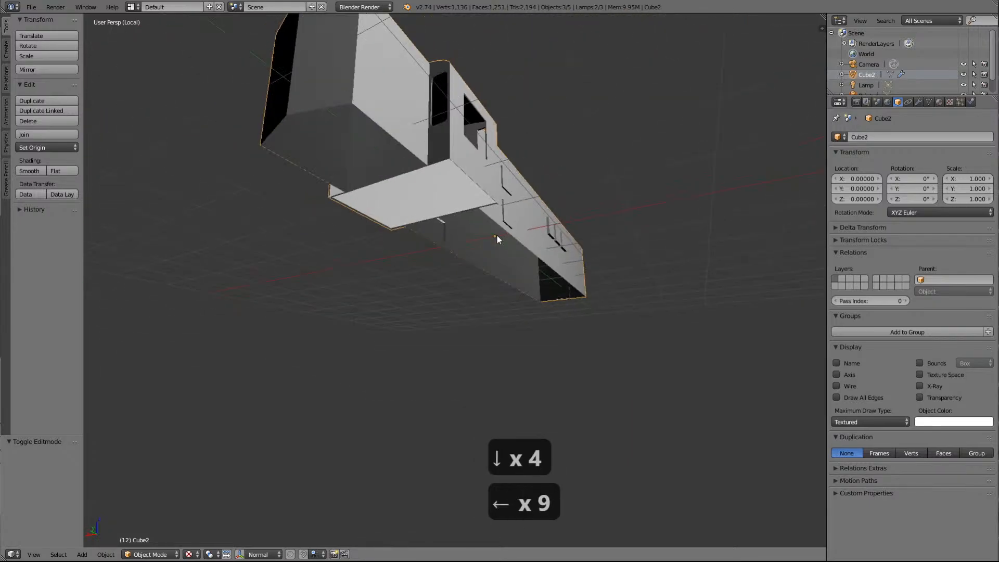
pyautogui.press('KP_8')
pyautogui.press('KP_8')
pyautogui.press('KP_8')
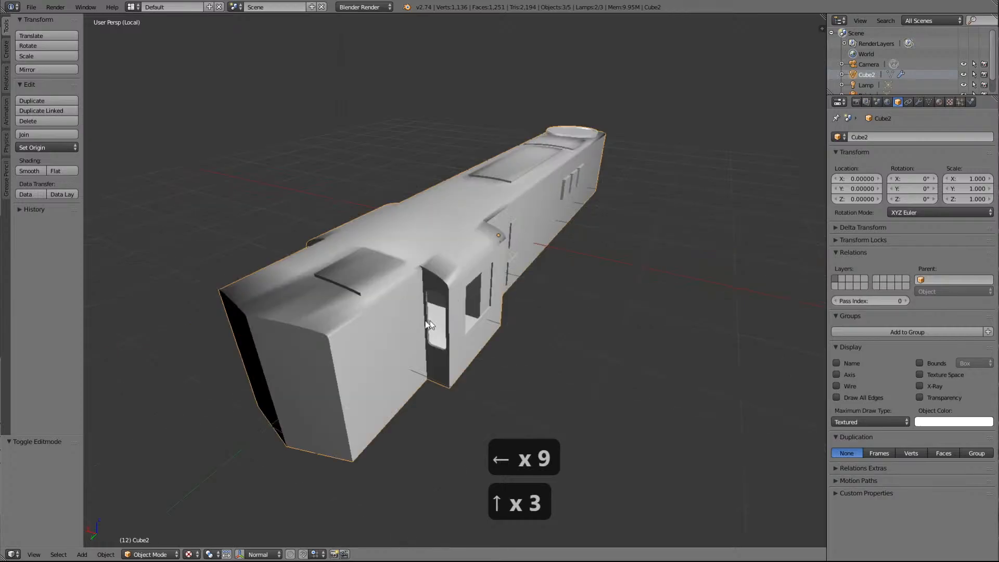
# Inspect the cab's rounded end window and the recessed panels along the body side up close
pyautogui.scroll(6, 423, 378)
pyautogui.scroll(-3, 424, 378)
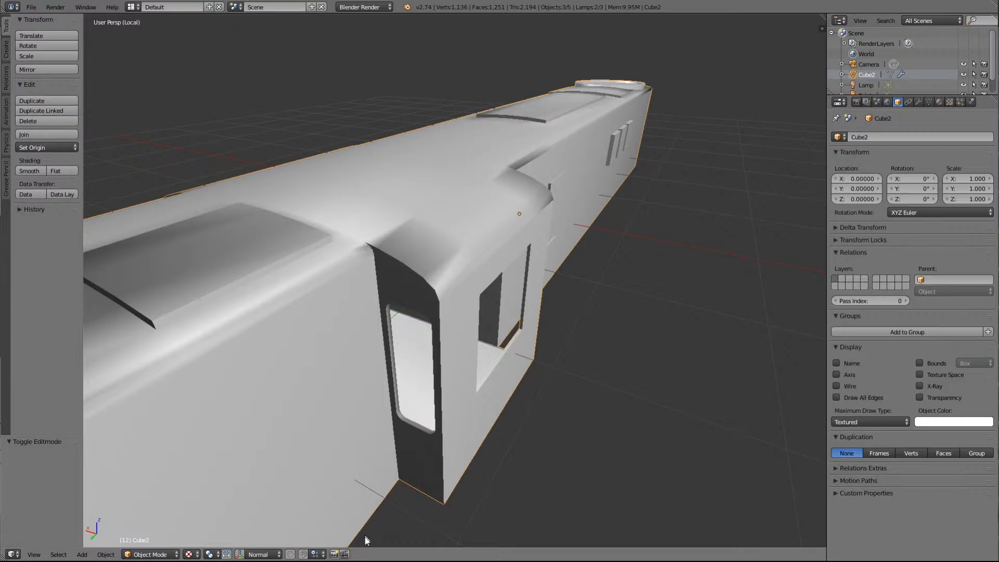
pyautogui.hotkey('shift', 'Right')
pyautogui.hotkey('shift', 'Right')
pyautogui.hotkey('shift', 'Right')
pyautogui.hotkey('shift', 'Right')
pyautogui.hotkey('shift', 'Right')
pyautogui.hotkey('shift', 'Right')
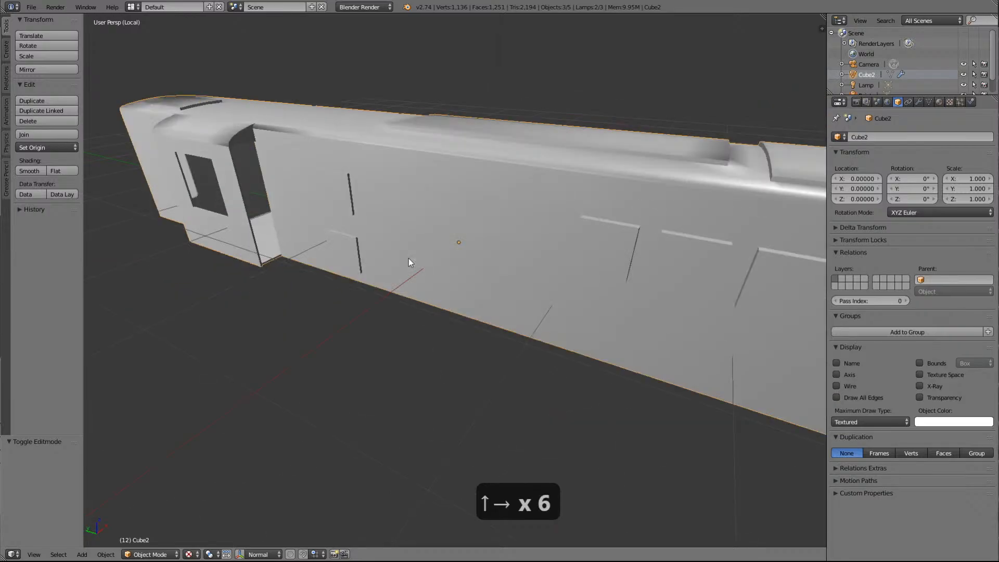
# Inspect the cab interior up close, checking the floor, the wall corner and the edges of the window openings
pyautogui.keyDown('shift'); pyautogui.scroll(-10, 276, 167); pyautogui.keyUp('shift')
pyautogui.keyDown('shift'); pyautogui.scroll(9, 270, 154); pyautogui.keyUp('shift')
pyautogui.keyDown('ctrl'); pyautogui.scroll(-15, 270, 154); pyautogui.keyUp('ctrl')
pyautogui.scroll(2, 270, 156)
pyautogui.scroll(3, 270, 156)
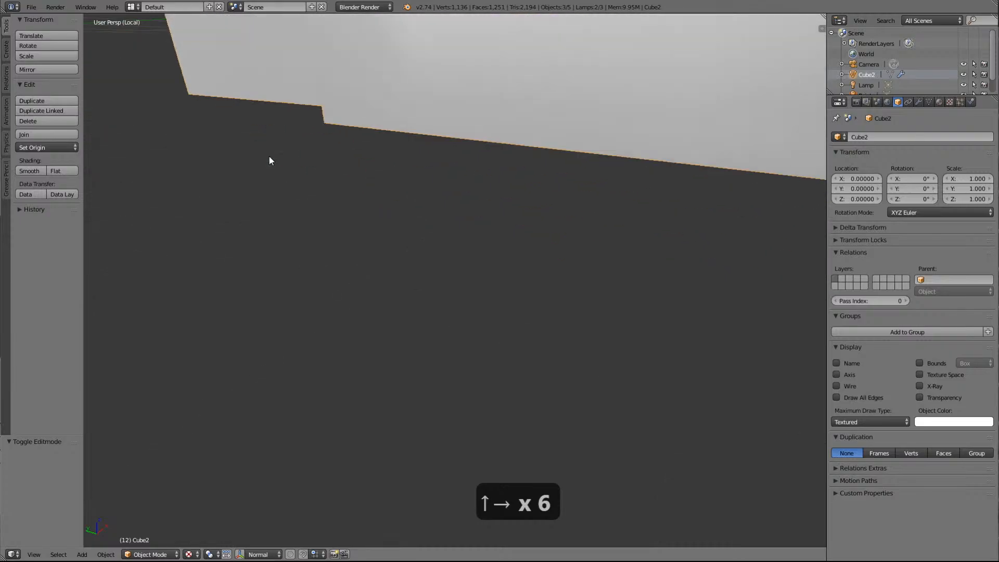
pyautogui.keyDown('shift'); pyautogui.scroll(4, 270, 157); pyautogui.keyUp('shift')
pyautogui.keyDown('shift'); pyautogui.scroll(6, 279, 189); pyautogui.keyUp('shift')
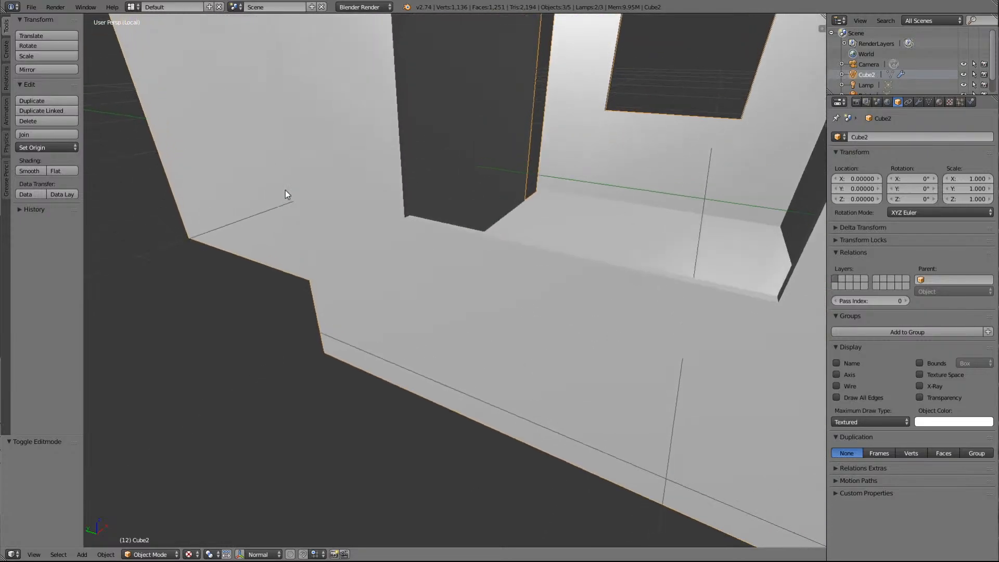
pyautogui.press('Right')
pyautogui.press('Right')
pyautogui.press('Right')
pyautogui.press('Right')
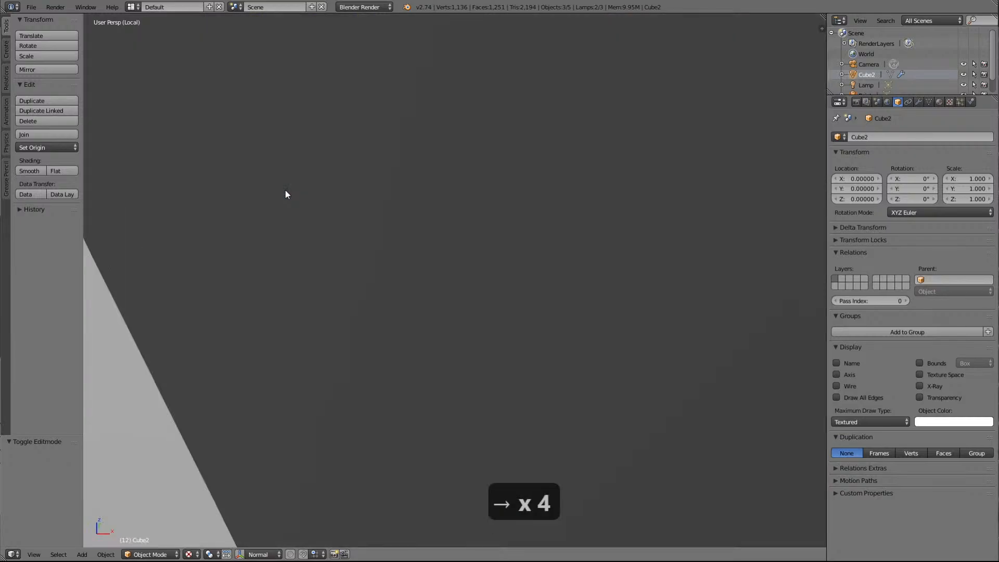
pyautogui.press('Right')
pyautogui.press('Right')
pyautogui.press('Right')
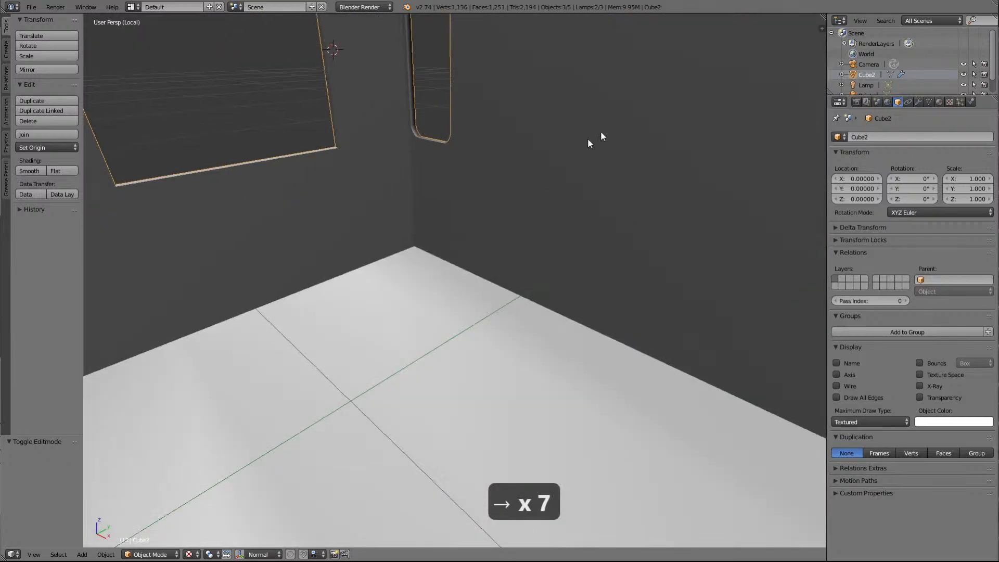
pyautogui.keyDown('shift'); pyautogui.scroll(8, 551, 159); pyautogui.keyUp('shift')
pyautogui.scroll(4, 515, 197)
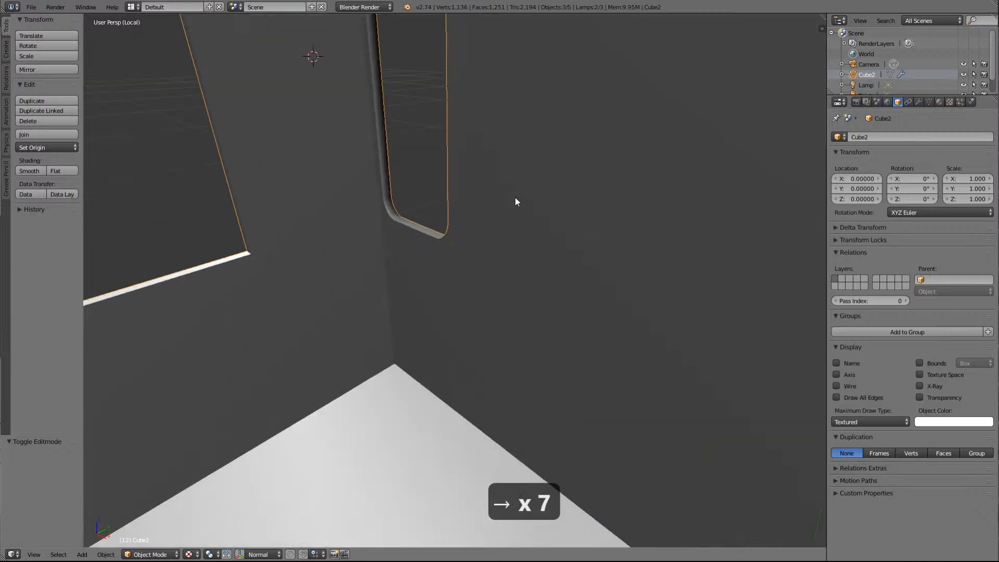
pyautogui.scroll(-3, 515, 202)
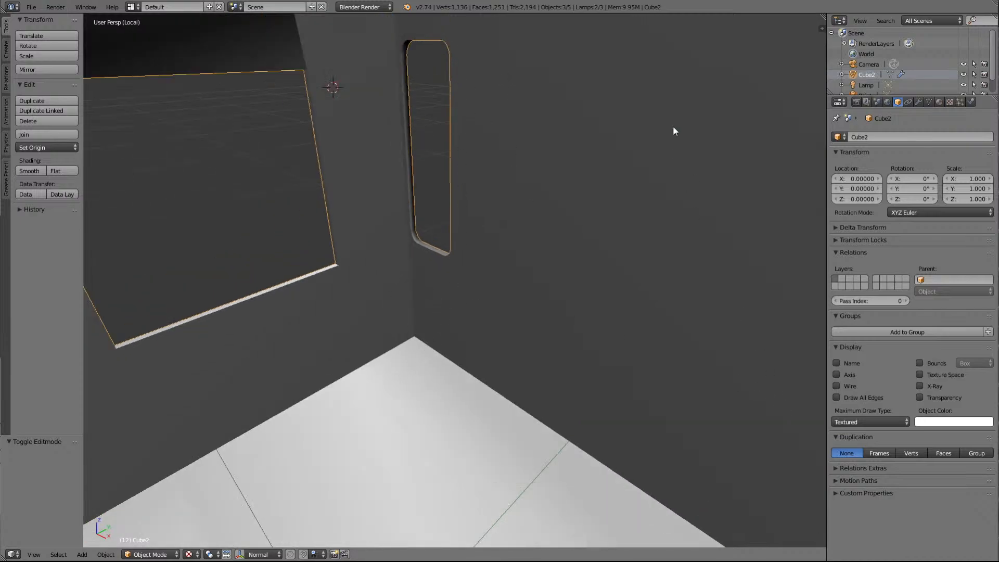
pyautogui.scroll(-3, 673, 127)
pyautogui.scroll(2, 673, 126)
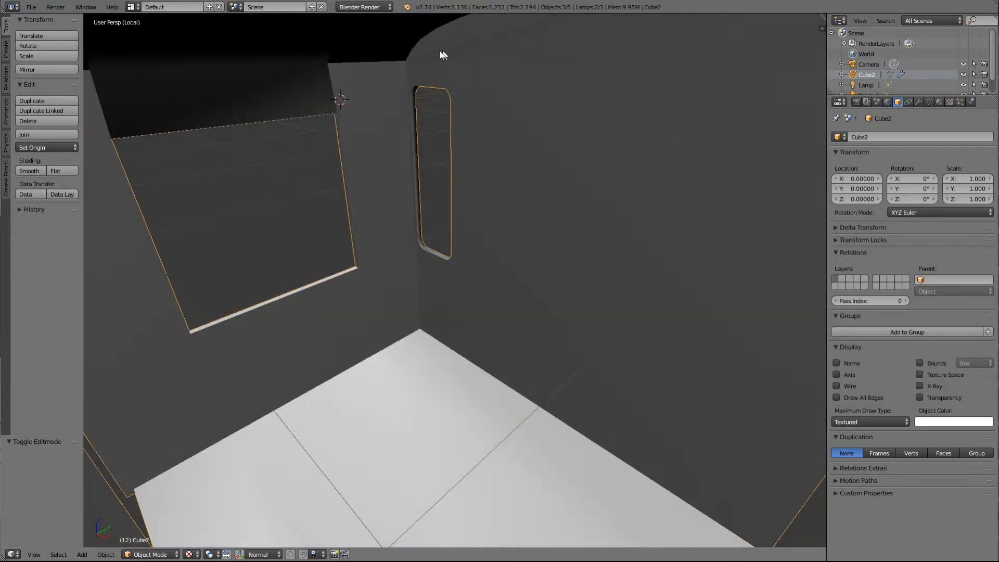
pyautogui.scroll(-2, 670, 133)
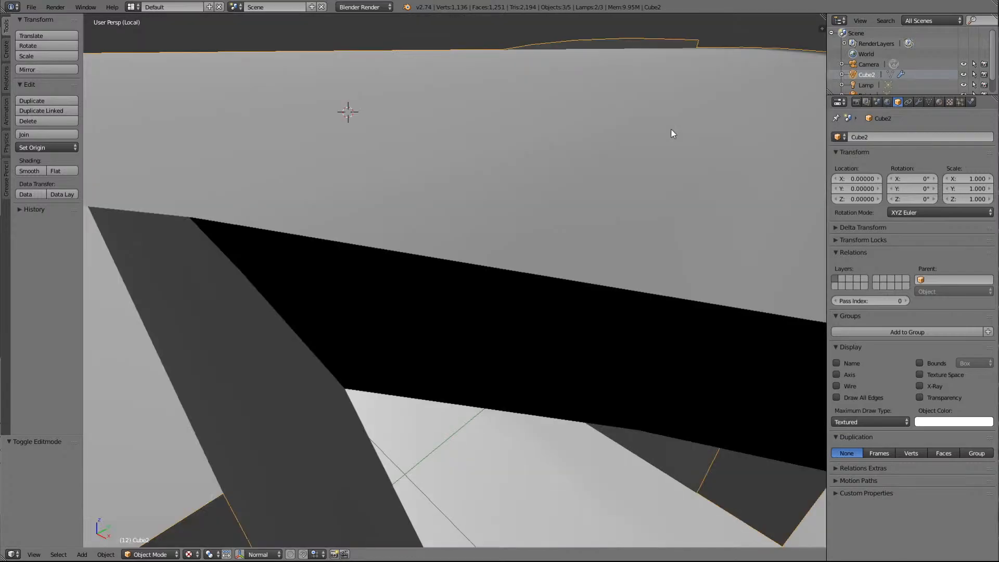
# Switch the locomotive body to Edit Mode from a view inside the cab and deselect all its geometry
pyautogui.scroll(2, 671, 134)
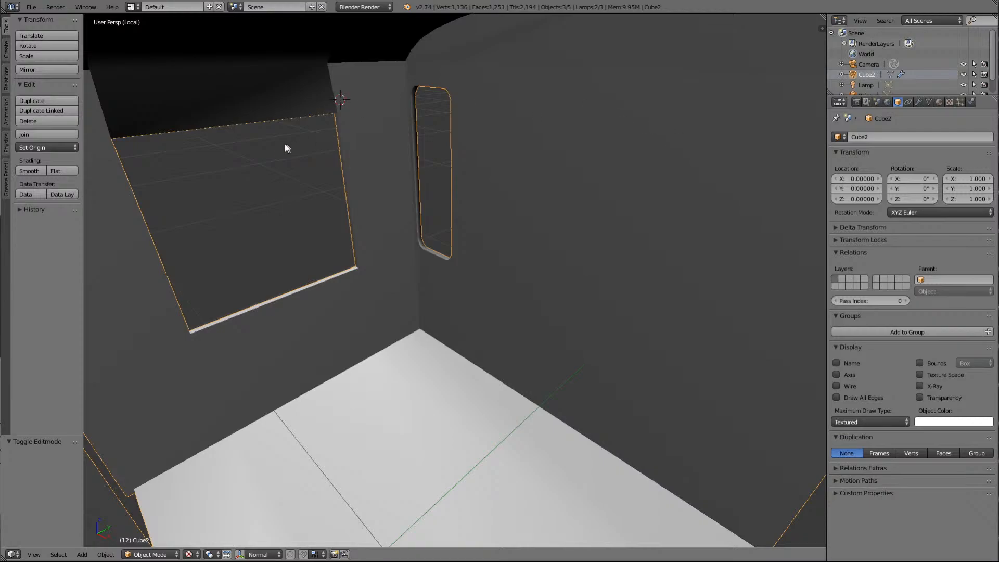
pyautogui.press('Right')
pyautogui.press('Right')
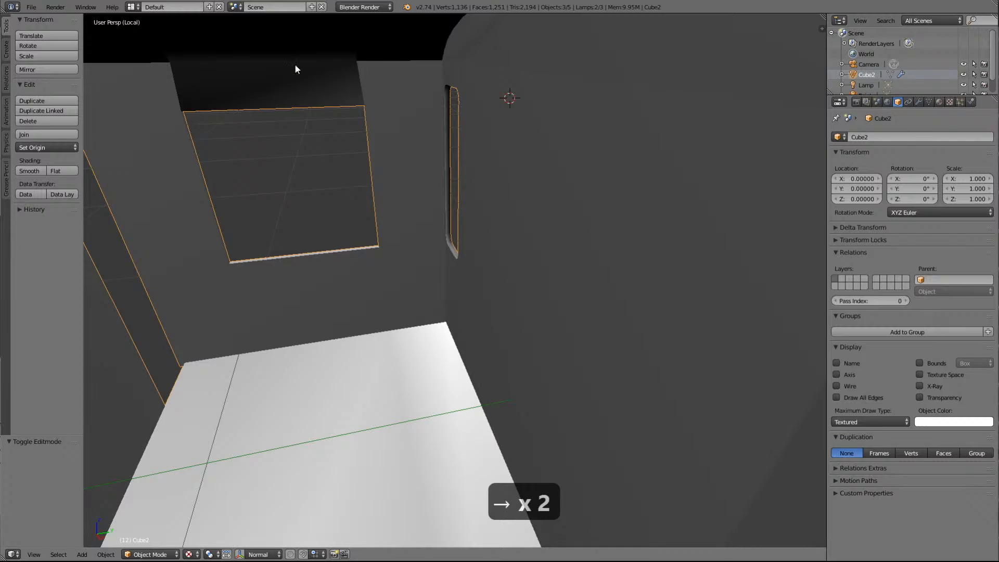
pyautogui.click(175, 555)
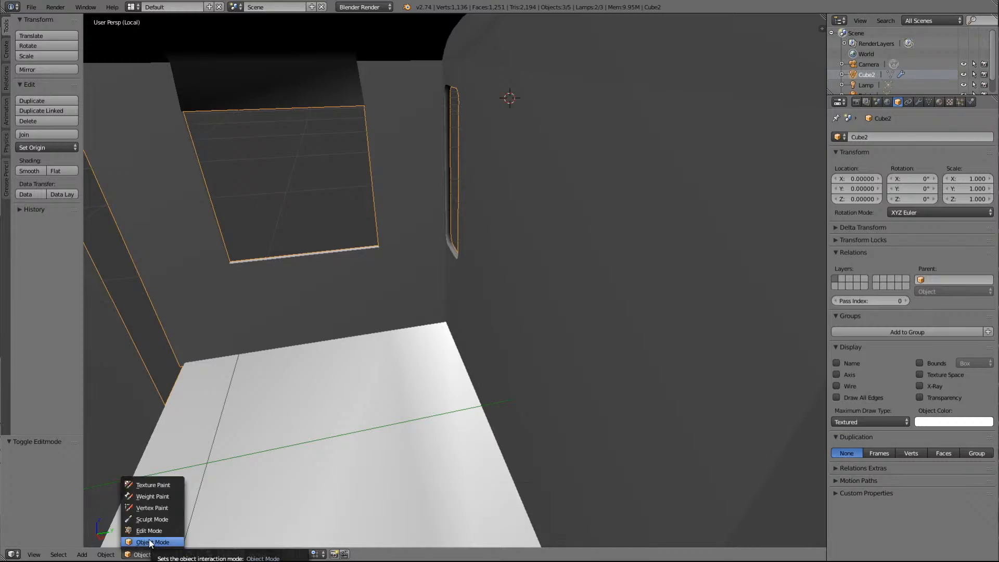
pyautogui.click(149, 531)
pyautogui.click(188, 555)
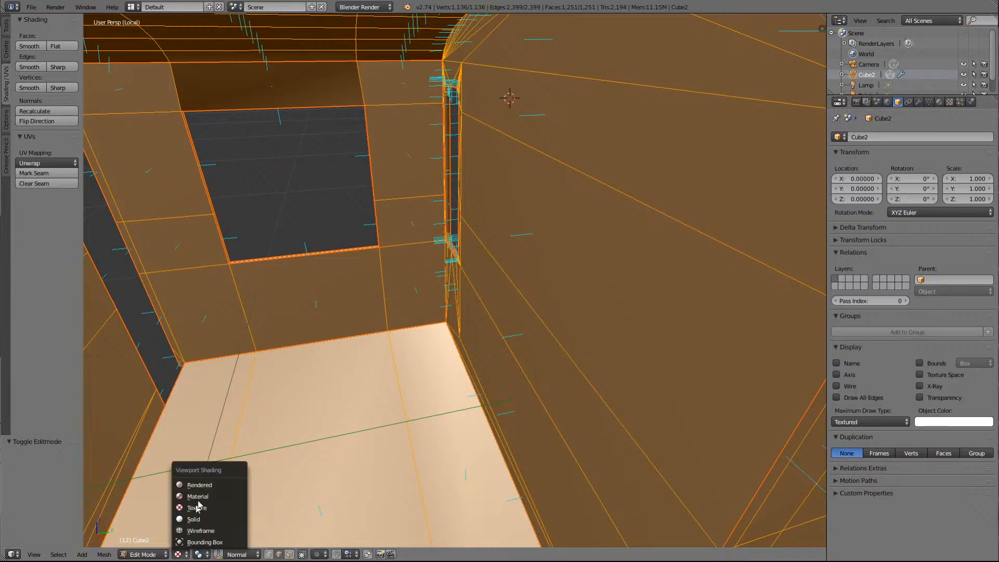
pyautogui.press('a')
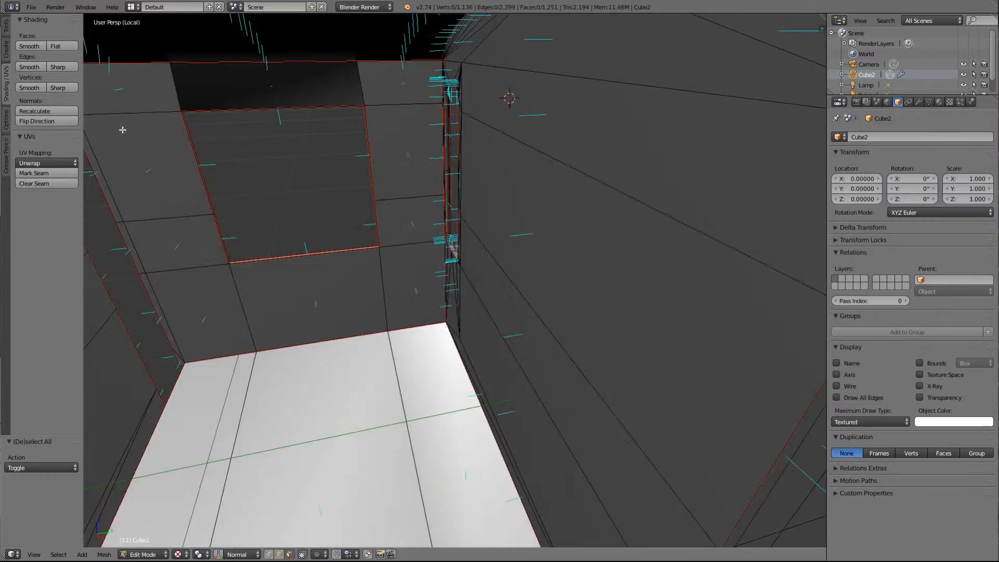
# Shade all faces of the cab's inner side wall around the window smooth, clear their sharp edges and vertices, and deselect them
pyautogui.keyDown('shift'); pyautogui.scroll(-1, 126, 136); pyautogui.keyUp('shift')
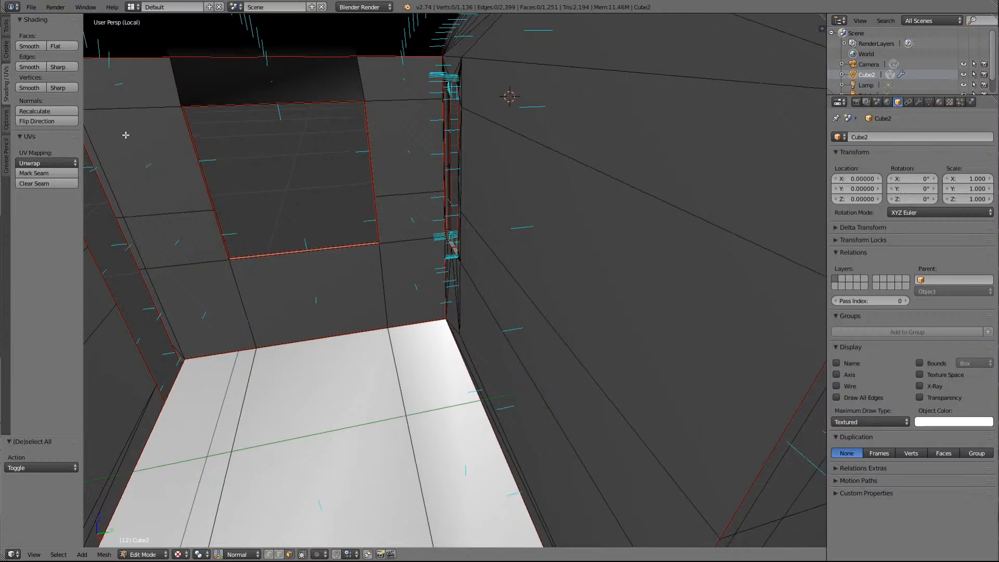
pyautogui.keyDown('ctrl'); pyautogui.scroll(-5, 126, 135); pyautogui.keyUp('ctrl')
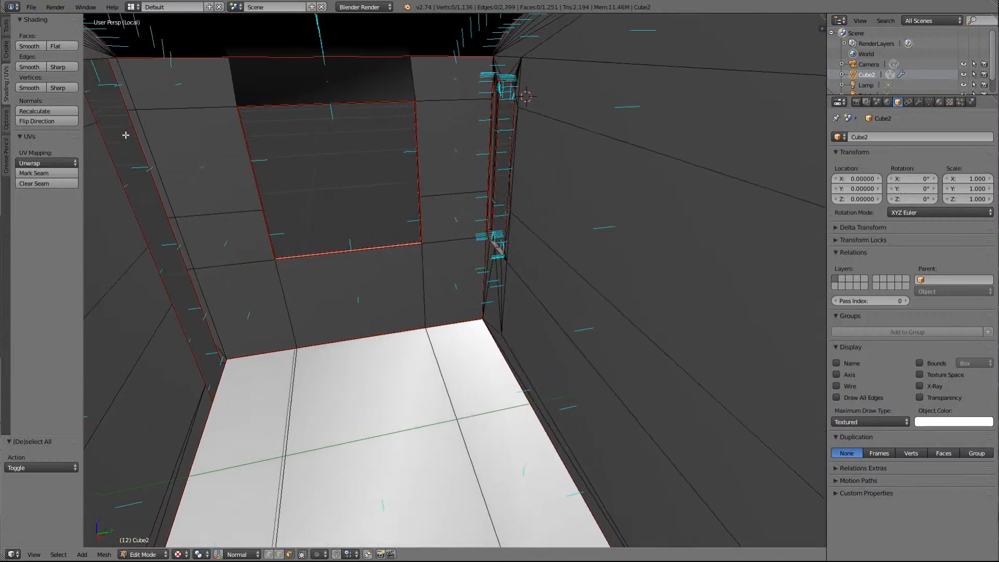
pyautogui.rightClick(121, 74)
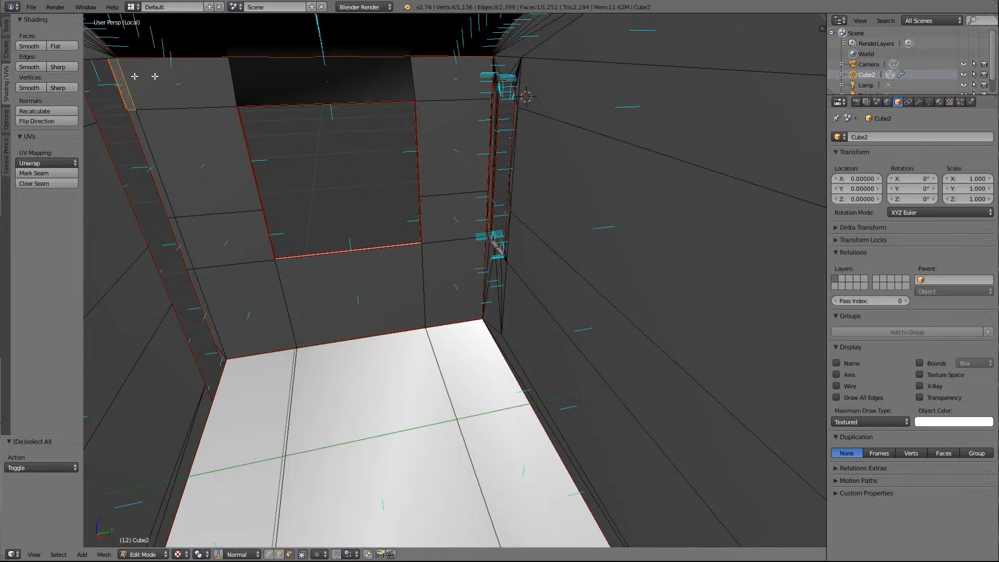
pyautogui.keyDown('shift'); pyautogui.rightClick(136, 77); pyautogui.keyUp('shift')
pyautogui.keyDown('shift'); pyautogui.rightClick(286, 89); pyautogui.keyUp('shift')
pyautogui.keyDown('shift'); pyautogui.rightClick(454, 89); pyautogui.keyUp('shift')
pyautogui.keyDown('shift'); pyautogui.rightClick(469, 152); pyautogui.keyUp('shift')
pyautogui.keyDown('shift'); pyautogui.rightClick(474, 218); pyautogui.keyUp('shift')
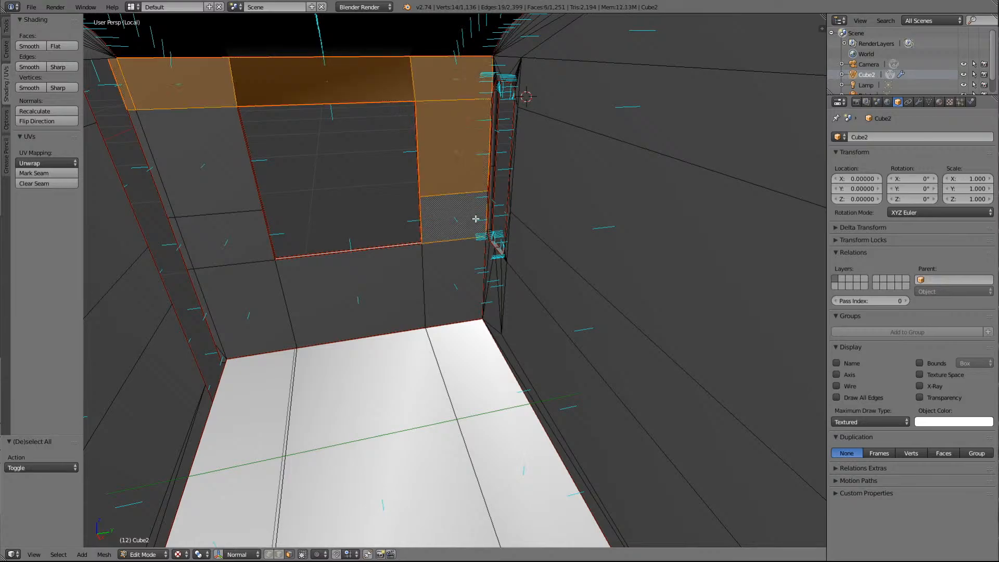
pyautogui.keyDown('shift'); pyautogui.rightClick(463, 265); pyautogui.keyUp('shift')
pyautogui.keyDown('shift'); pyautogui.rightClick(298, 302); pyautogui.keyUp('shift')
pyautogui.keyDown('shift'); pyautogui.rightClick(258, 299); pyautogui.keyUp('shift')
pyautogui.keyDown('shift'); pyautogui.rightClick(229, 239); pyautogui.keyUp('shift')
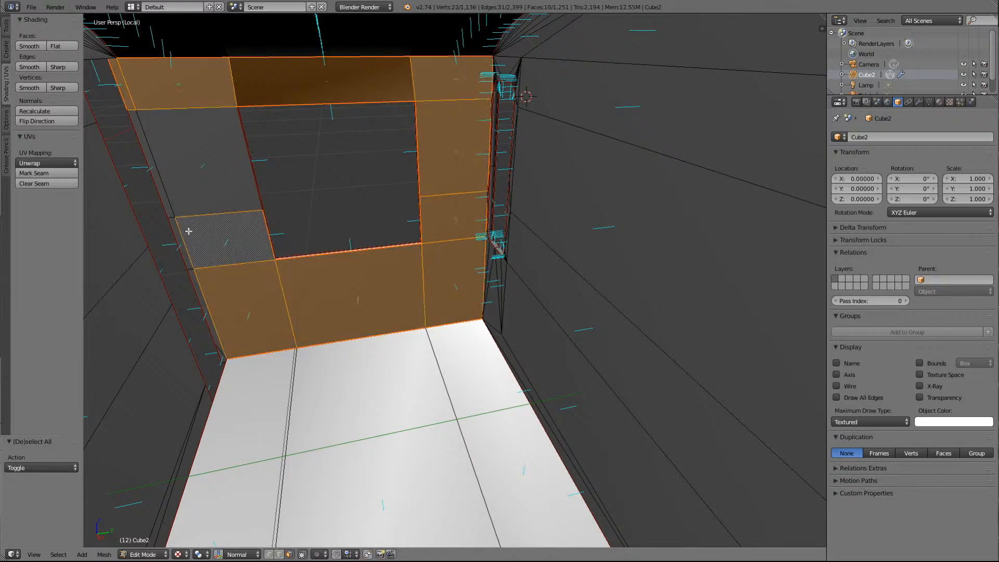
pyautogui.keyDown('shift'); pyautogui.rightClick(177, 240); pyautogui.keyUp('shift')
pyautogui.keyDown('shift'); pyautogui.rightClick(159, 181); pyautogui.keyUp('shift')
pyautogui.keyDown('shift'); pyautogui.rightClick(172, 174); pyautogui.keyUp('shift')
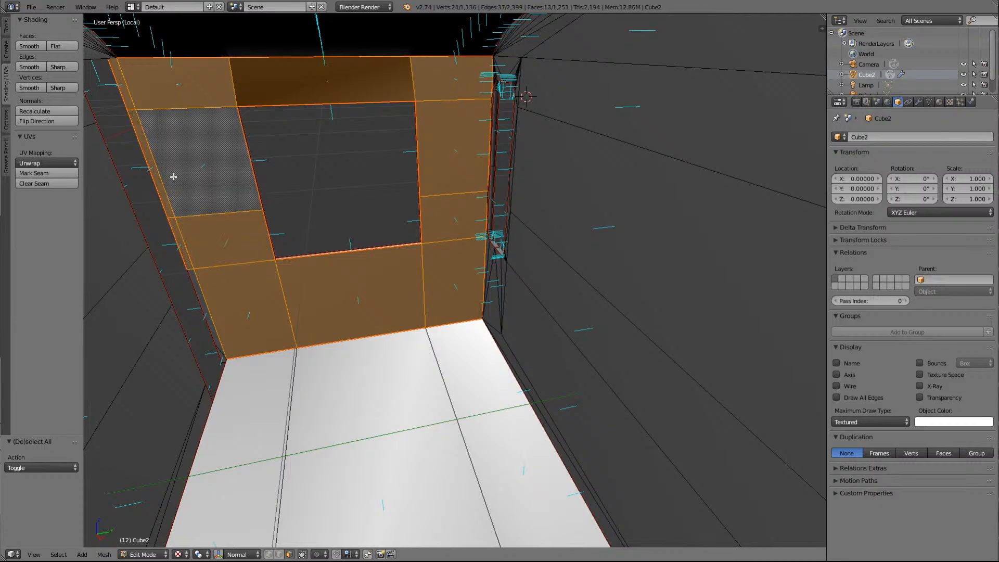
pyautogui.keyDown('shift'); pyautogui.rightClick(202, 297); pyautogui.keyUp('shift')
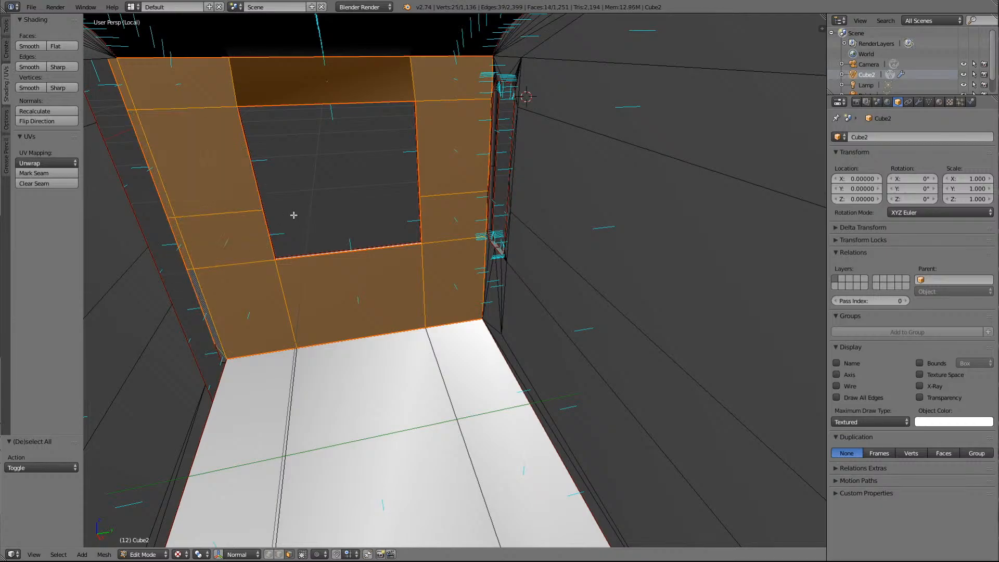
pyautogui.click(30, 47)
pyautogui.click(33, 68)
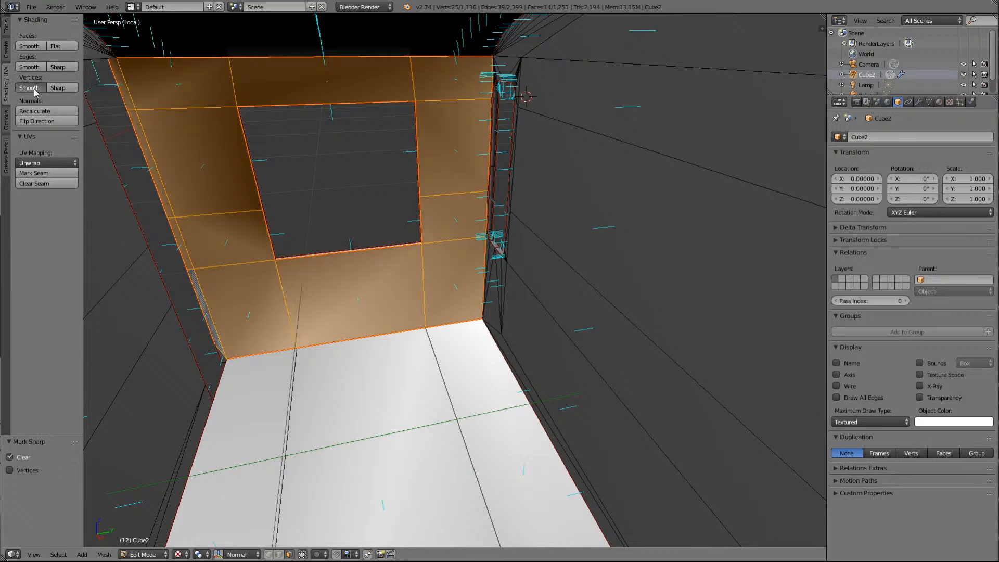
pyautogui.click(34, 88)
pyautogui.press('a')
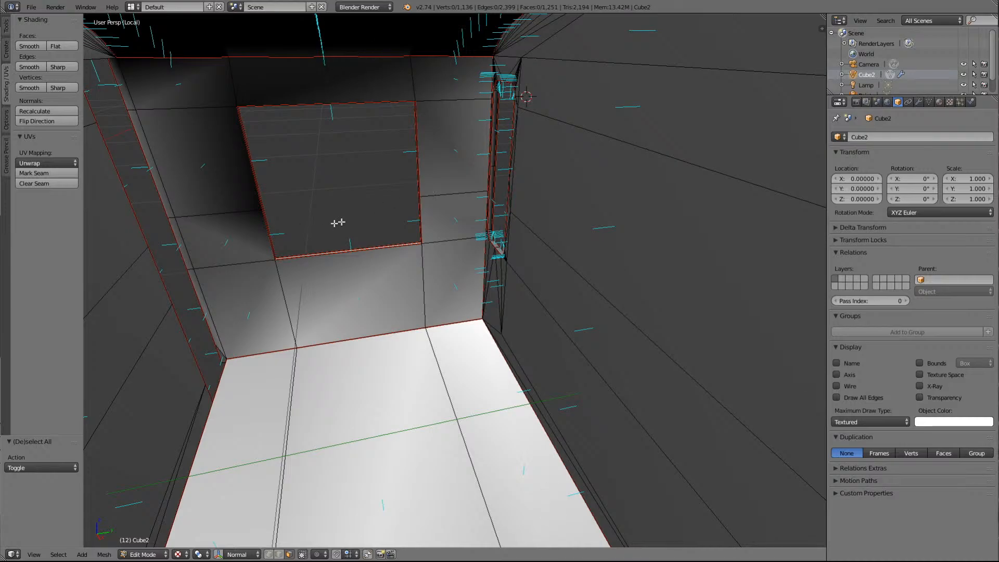
# Centre the view on the face below the window of the cab's opposite inner side wall and clear the selection
pyautogui.scroll(-1, 344, 272)
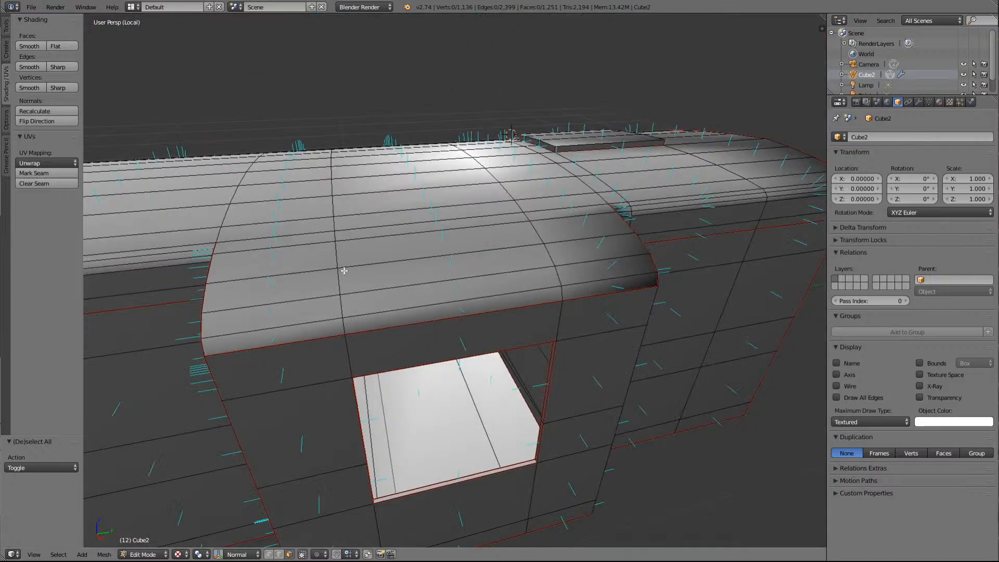
pyautogui.press('Left')
pyautogui.press('Left')
pyautogui.press('Left')
pyautogui.press('Left')
pyautogui.press('Left')
pyautogui.press('Left')
pyautogui.press('Left')
pyautogui.press('Left')
pyautogui.press('Left')
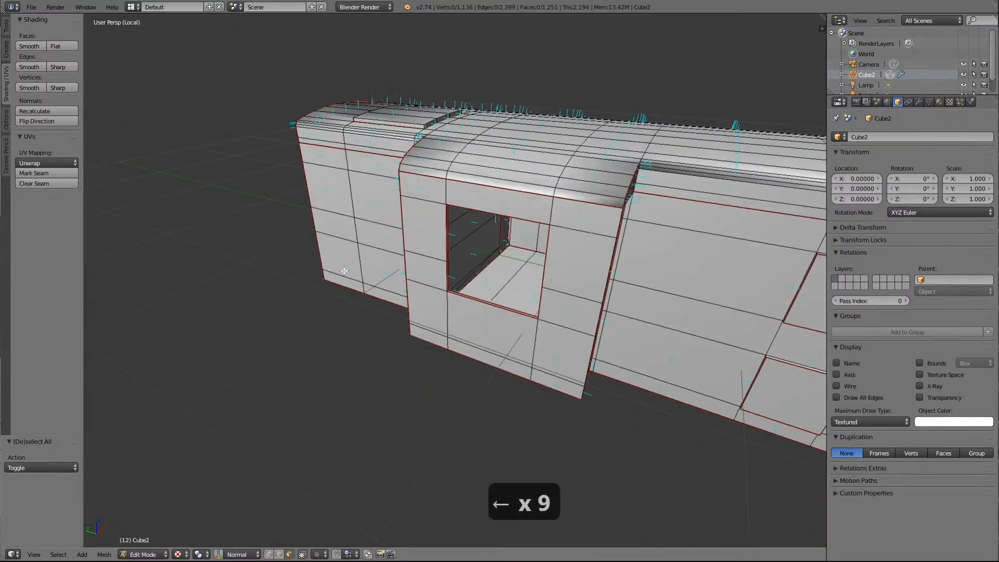
pyautogui.press('Left')
pyautogui.scroll(3, 675, 310)
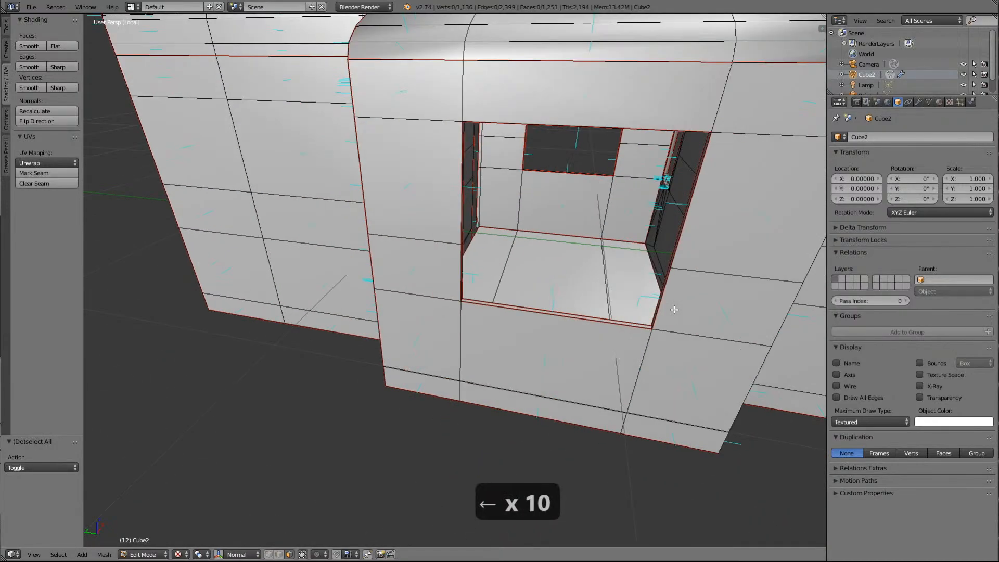
pyautogui.scroll(6, 674, 309)
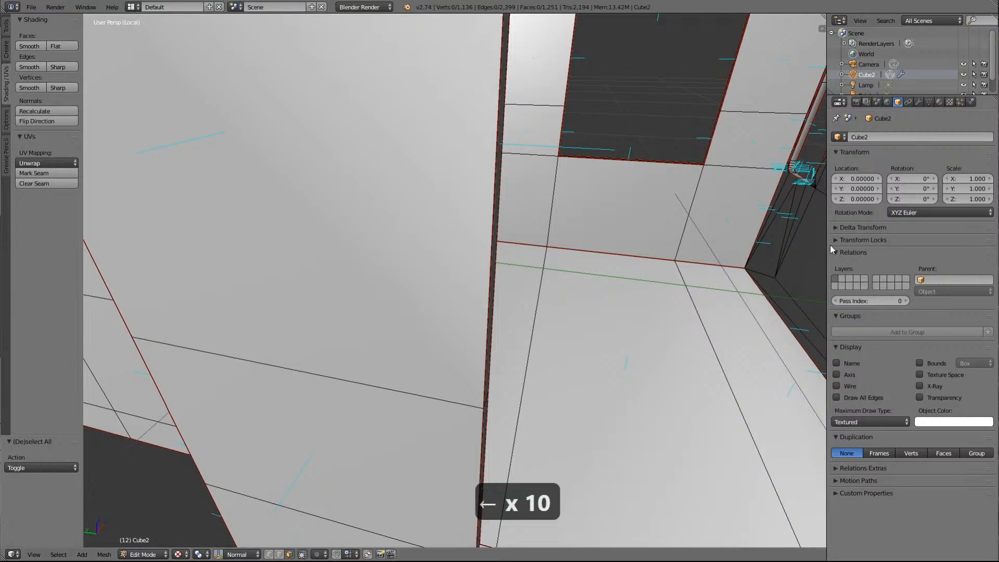
pyautogui.rightClick(658, 192)
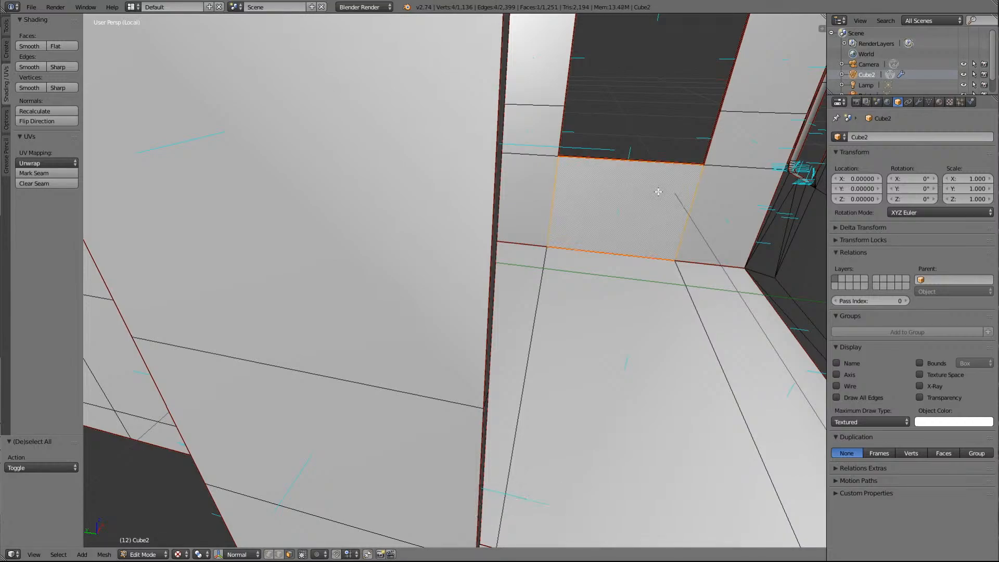
pyautogui.press('Delete')
pyautogui.scroll(-1, 885, 68)
pyautogui.scroll(-6, 539, 178)
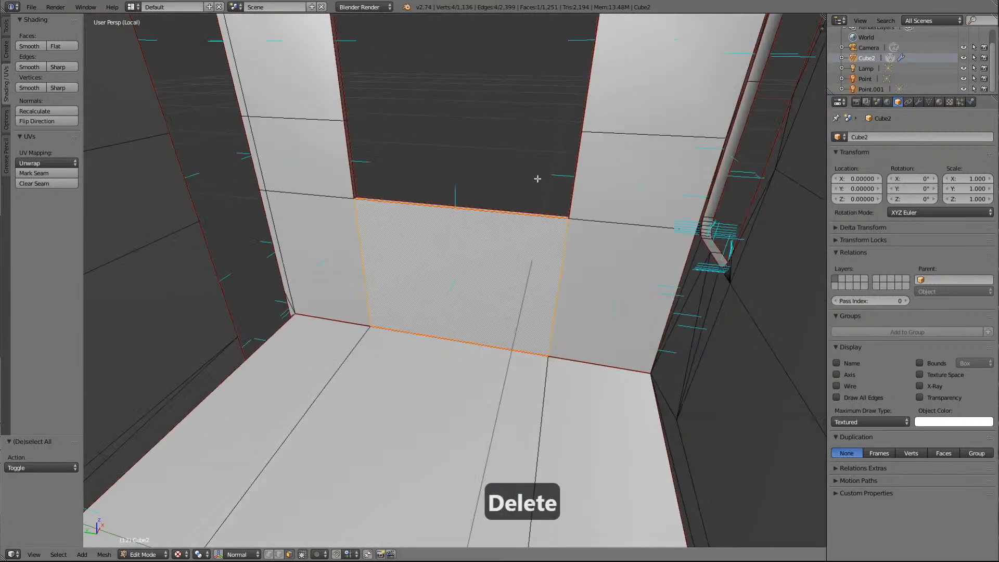
pyautogui.scroll(-3, 539, 175)
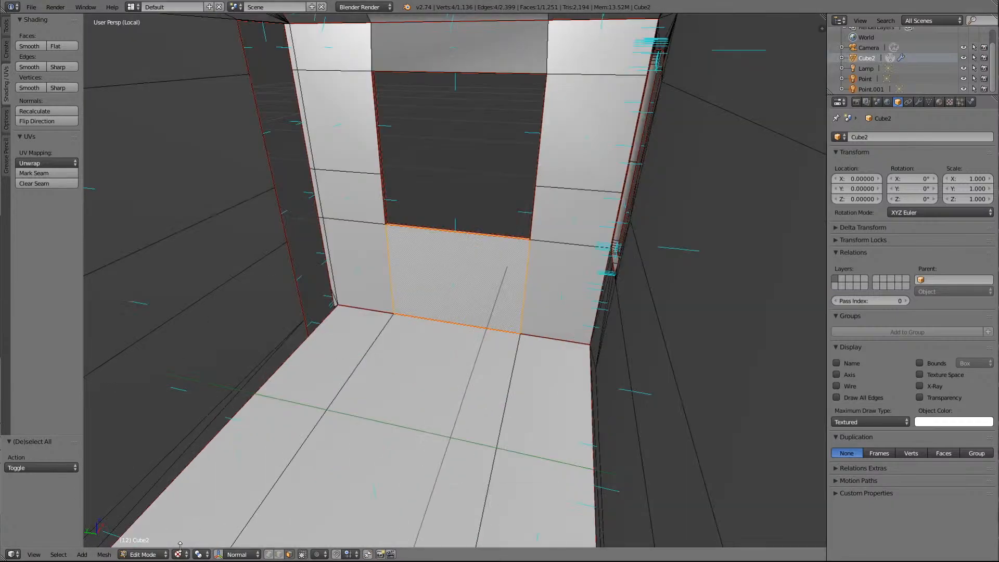
pyautogui.press('a')
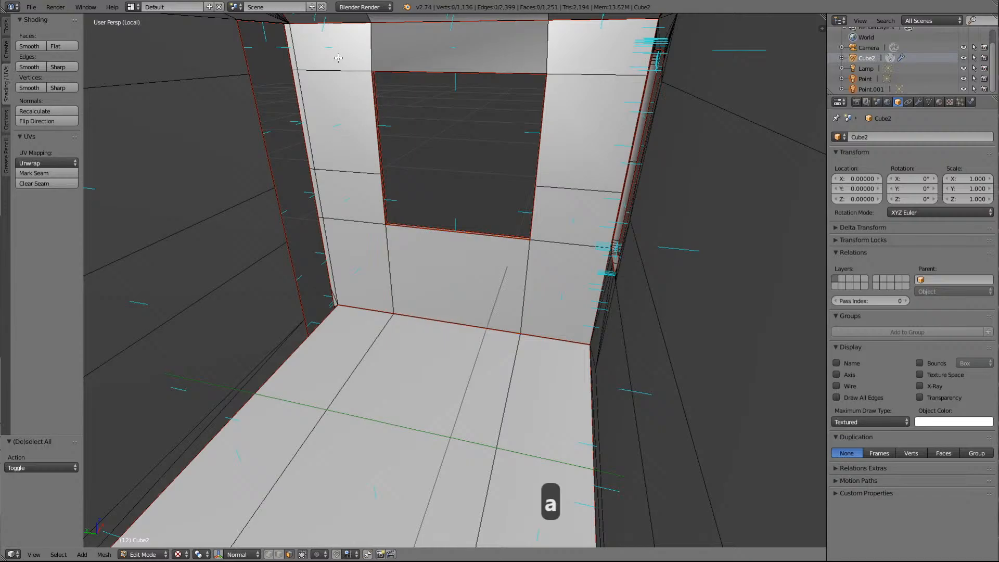
# Smooth the faces, edges and vertices of the opposite inner side wall around its window and deselect them
pyautogui.rightClick(291, 45)
pyautogui.keyDown('shift'); pyautogui.rightClick(299, 115); pyautogui.keyUp('shift')
pyautogui.keyDown('shift'); pyautogui.rightClick(318, 195); pyautogui.keyUp('shift')
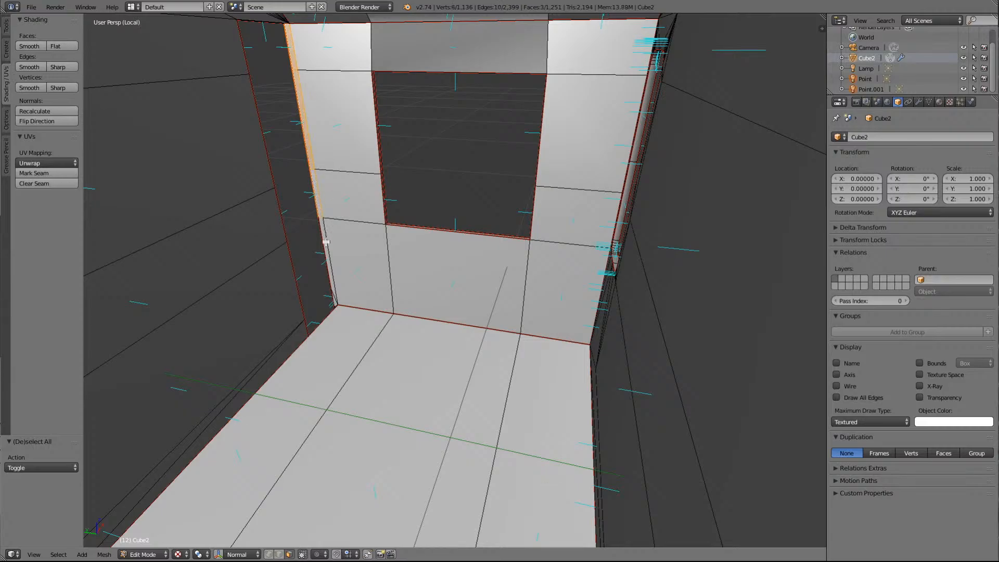
pyautogui.keyDown('shift'); pyautogui.rightClick(327, 261); pyautogui.keyUp('shift')
pyautogui.keyDown('shift'); pyautogui.rightClick(347, 247); pyautogui.keyUp('shift')
pyautogui.keyDown('shift'); pyautogui.rightClick(354, 197); pyautogui.keyUp('shift')
pyautogui.keyDown('shift'); pyautogui.rightClick(348, 138); pyautogui.keyUp('shift')
pyautogui.keyDown('shift'); pyautogui.rightClick(328, 46); pyautogui.keyUp('shift')
pyautogui.keyDown('shift'); pyautogui.rightClick(417, 52); pyautogui.keyUp('shift')
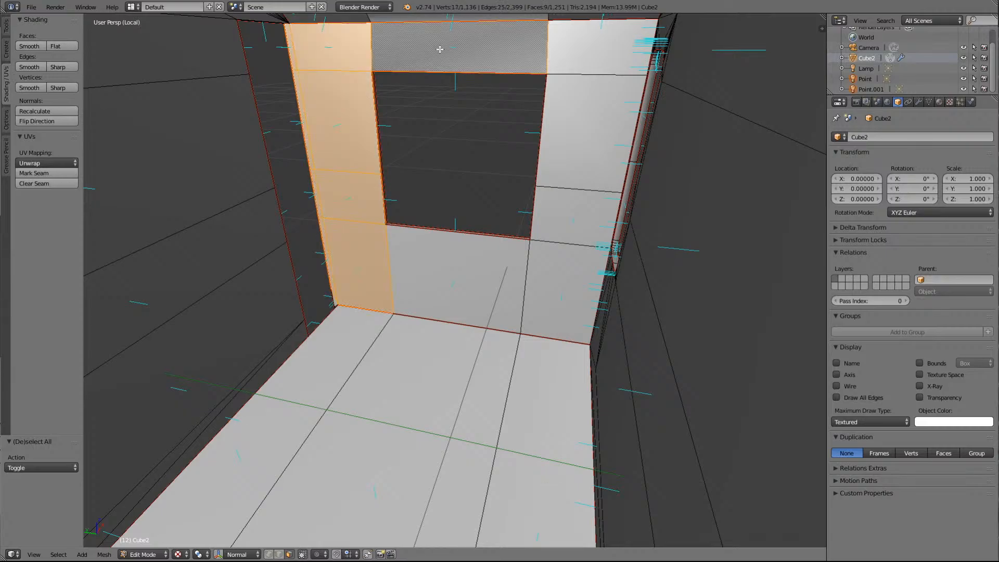
pyautogui.keyDown('shift'); pyautogui.rightClick(594, 60); pyautogui.keyUp('shift')
pyautogui.keyDown('shift'); pyautogui.rightClick(590, 127); pyautogui.keyUp('shift')
pyautogui.keyDown('shift'); pyautogui.rightClick(567, 224); pyautogui.keyUp('shift')
pyautogui.keyDown('shift'); pyautogui.rightClick(556, 275); pyautogui.keyUp('shift')
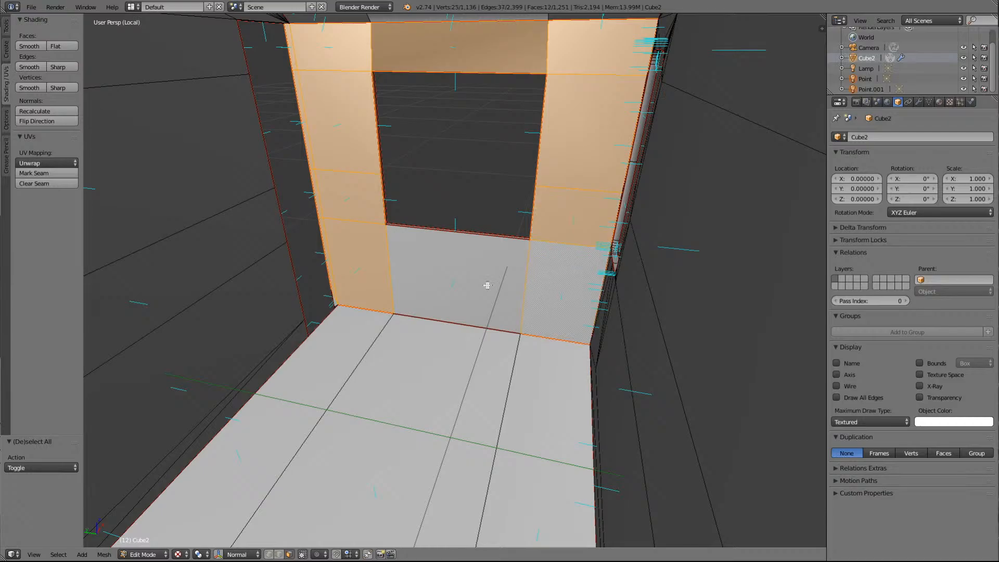
pyautogui.keyDown('shift'); pyautogui.rightClick(483, 271); pyautogui.keyUp('shift')
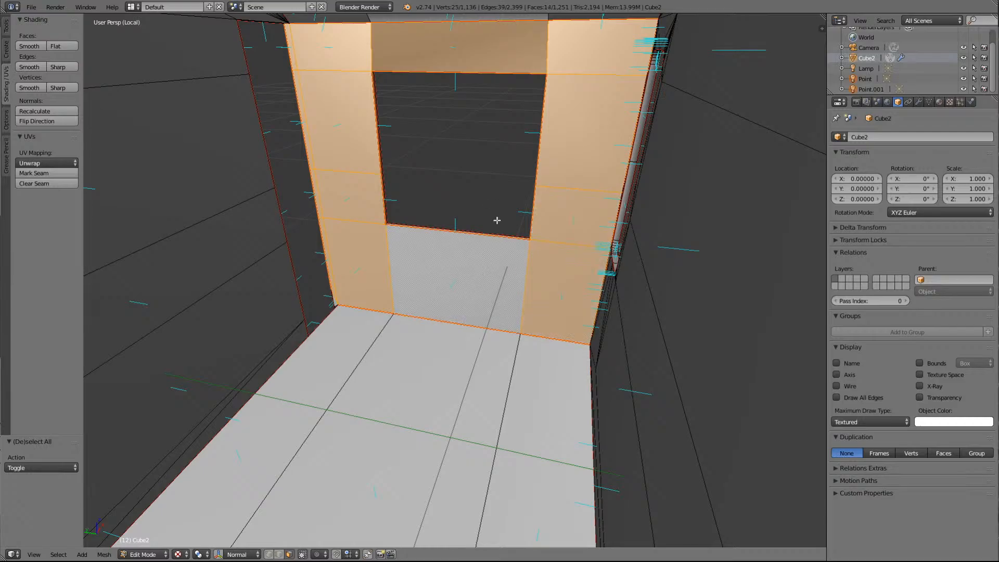
pyautogui.click(32, 46)
pyautogui.click(31, 69)
pyautogui.click(30, 89)
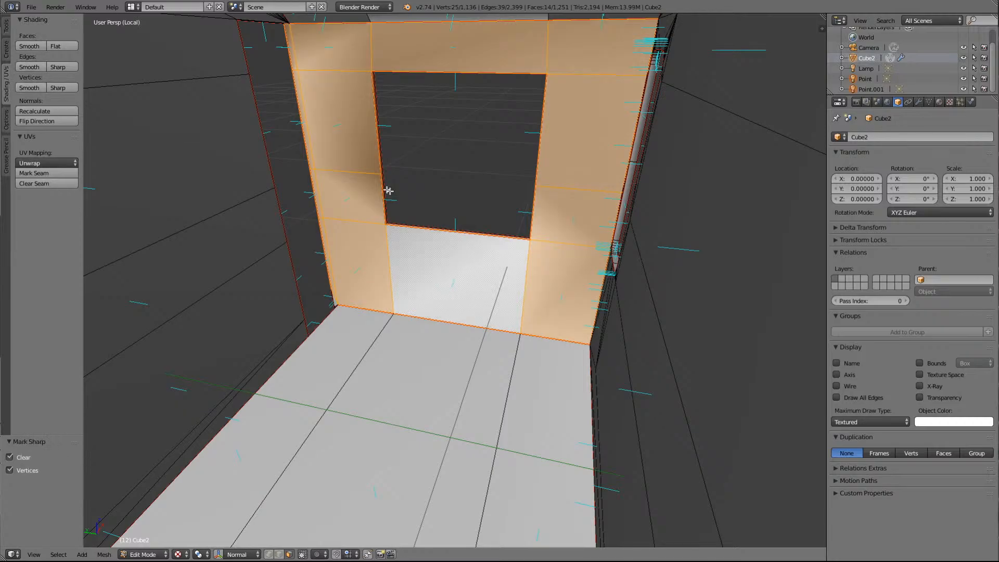
pyautogui.press('a')
# Examine the outside of the locomotive body from the cab side round to the flat end and the far side
pyautogui.scroll(-8, 507, 208)
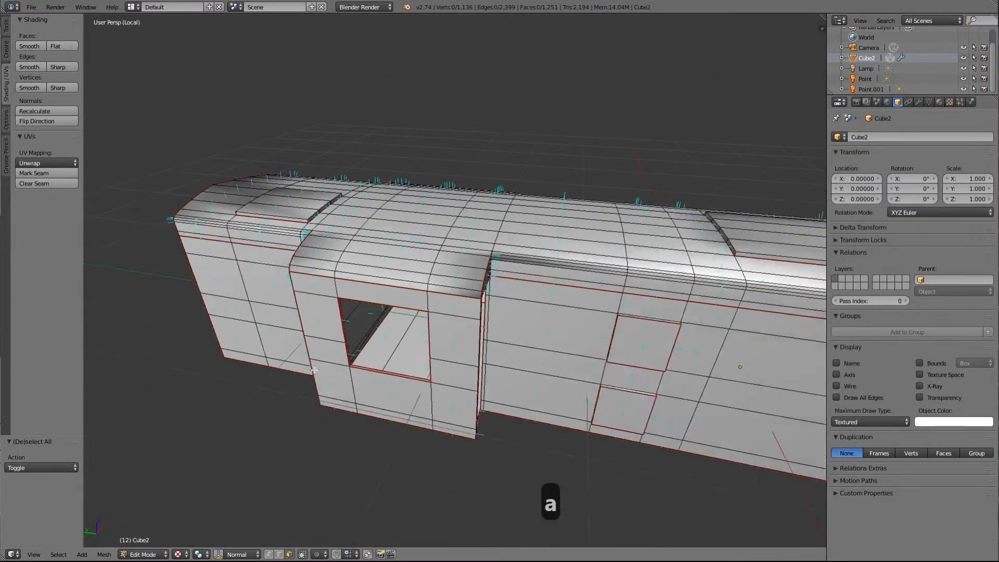
pyautogui.scroll(2, 314, 370)
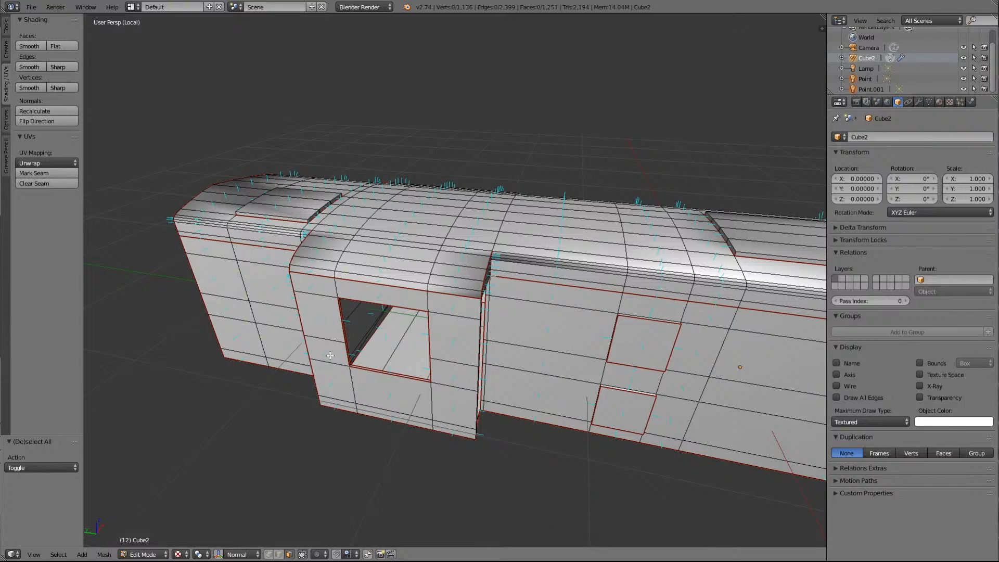
pyautogui.press('Left')
pyautogui.press('Left')
pyautogui.press('Left')
pyautogui.press('Left')
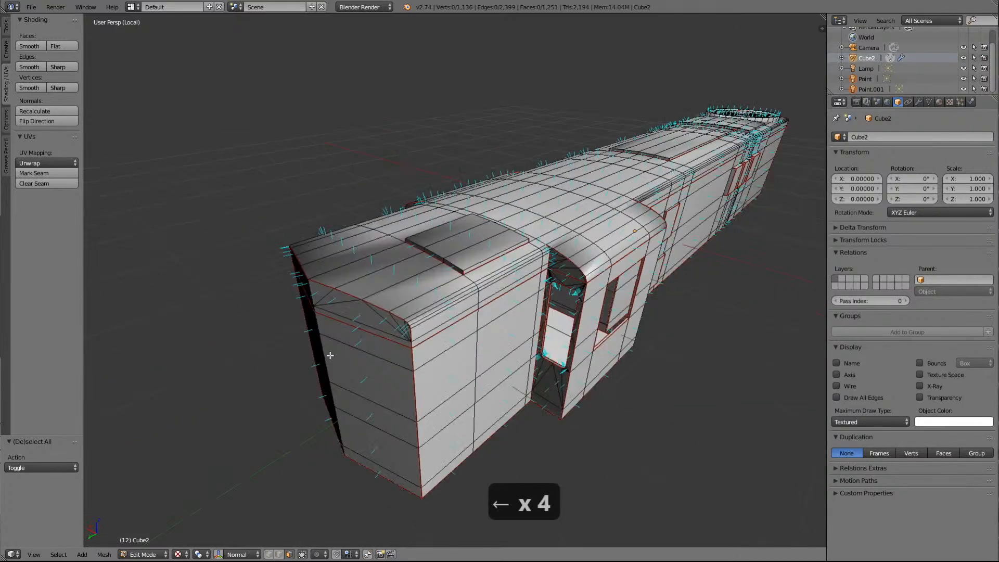
pyautogui.press('Left')
pyautogui.press('Left')
pyautogui.press('Left')
pyautogui.press('Left')
pyautogui.press('Left')
pyautogui.press('Left')
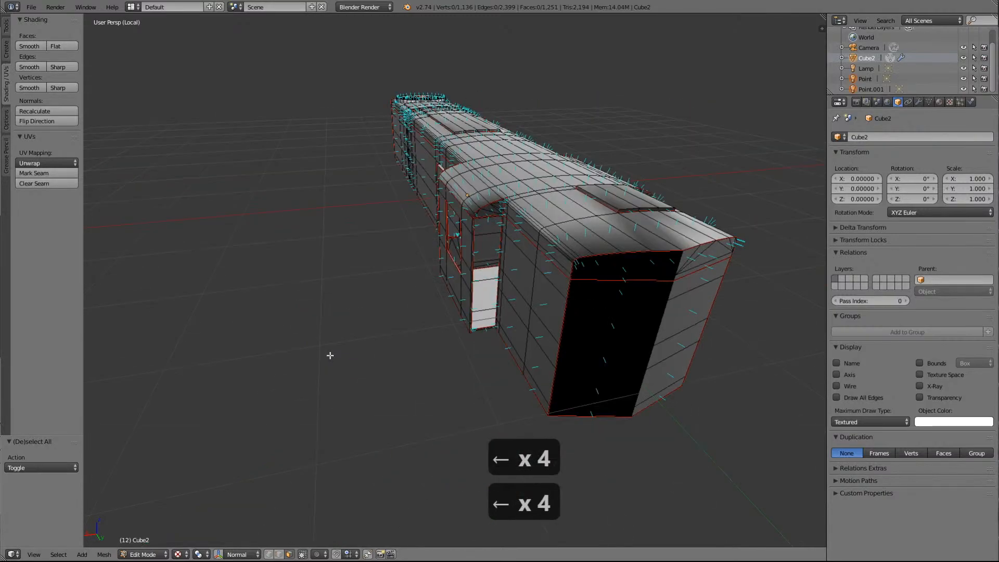
# Inspect the cab exterior up close, checking the side window, the narrow rounded end window and the adjoining body side panels
pyautogui.scroll(5, 556, 210)
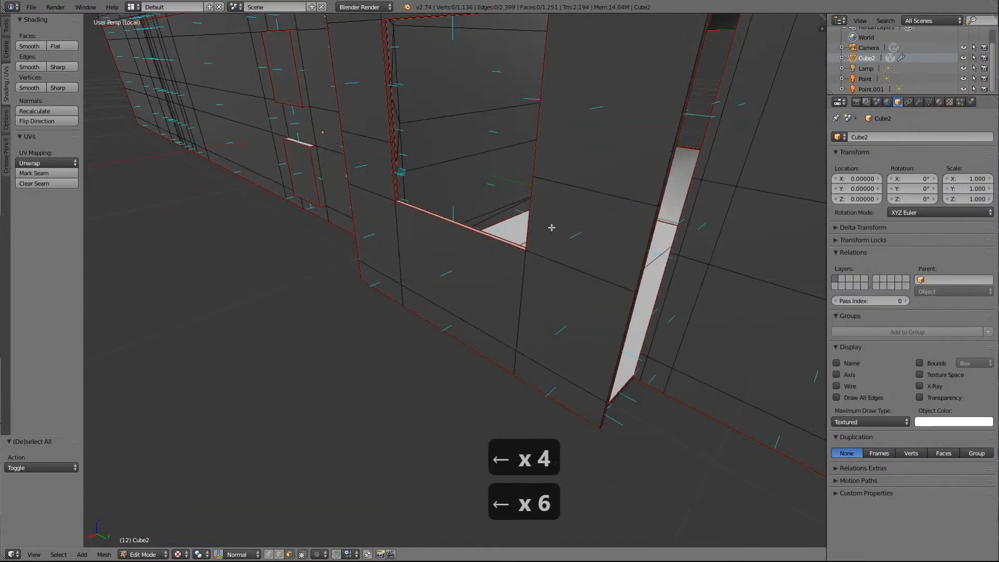
pyautogui.press('Left')
pyautogui.press('Left')
pyautogui.press('Left')
pyautogui.press('Left')
pyautogui.press('Left')
pyautogui.press('Left')
pyautogui.press('Left')
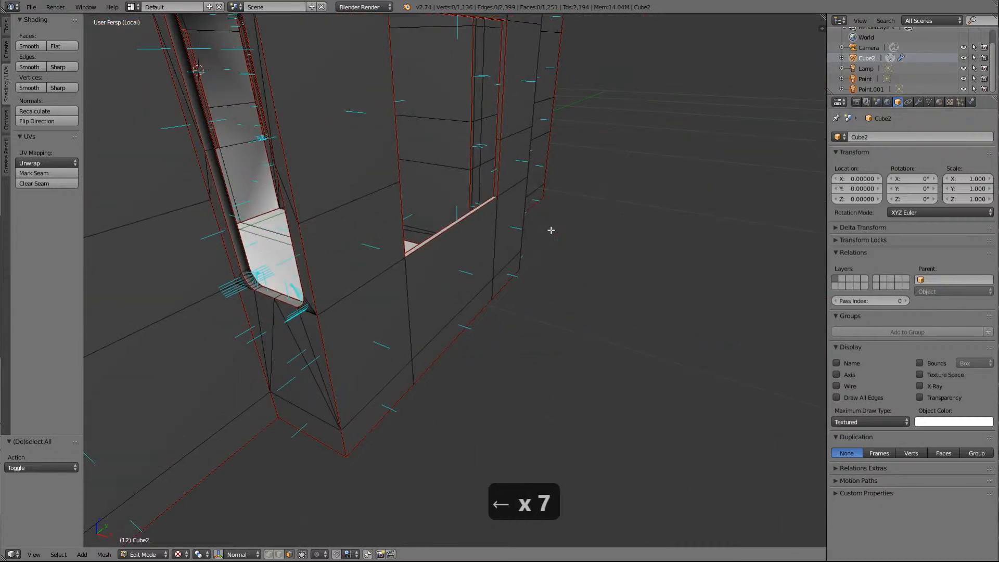
pyautogui.scroll(-4, 313, 217)
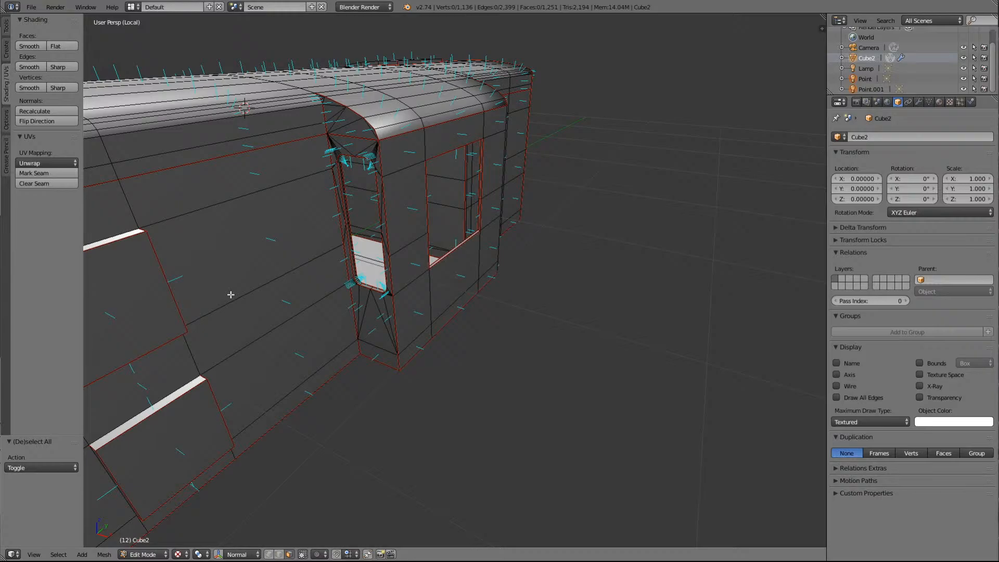
pyautogui.moveTo(232, 292); pyautogui.dragTo(240, 272, button='middle')
pyautogui.scroll(4, 240, 273)
pyautogui.scroll(-3, 386, 96)
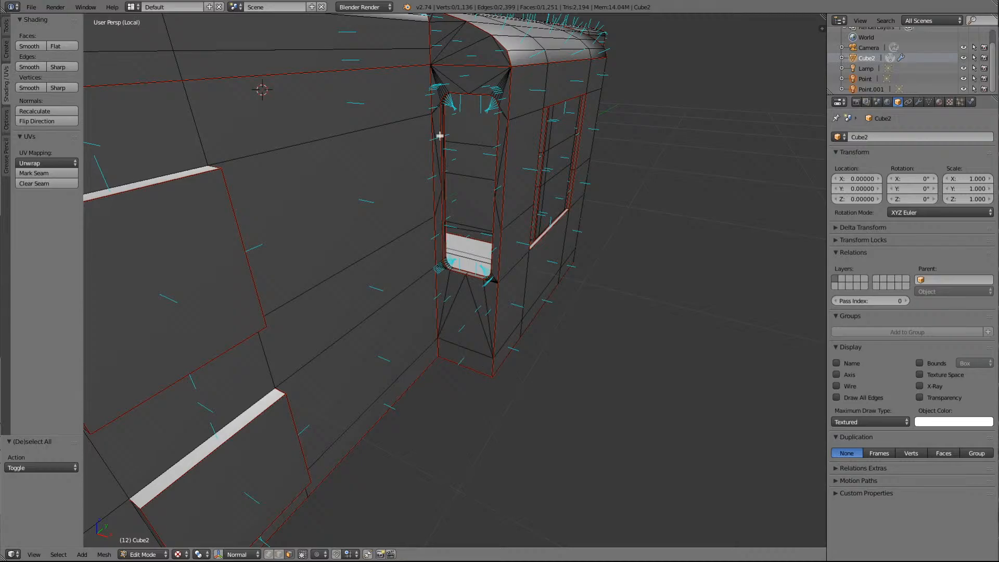
# Examine the lower frame and rounded corners of the cab's narrow end window up close
pyautogui.scroll(4, 479, 321)
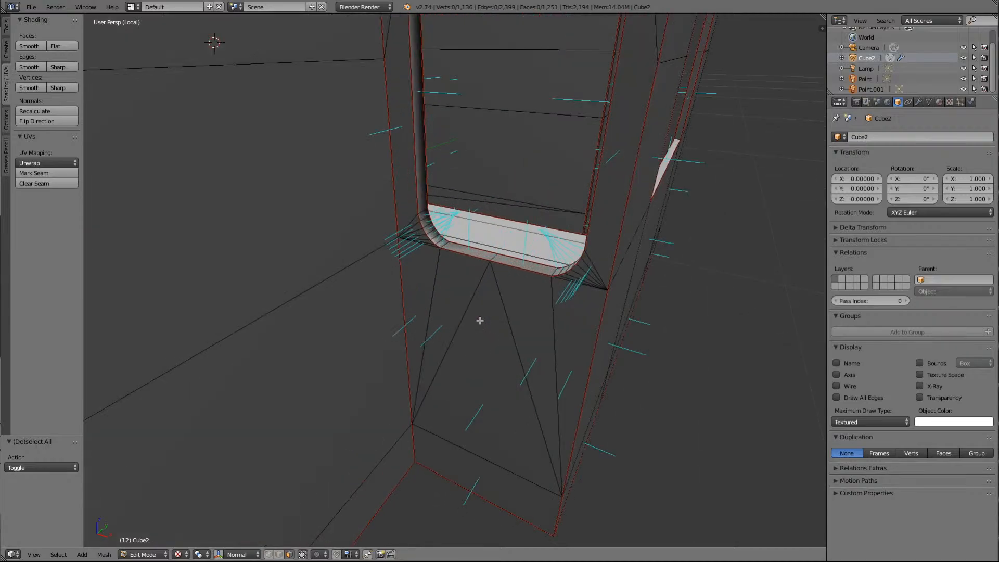
pyautogui.scroll(3, 480, 320)
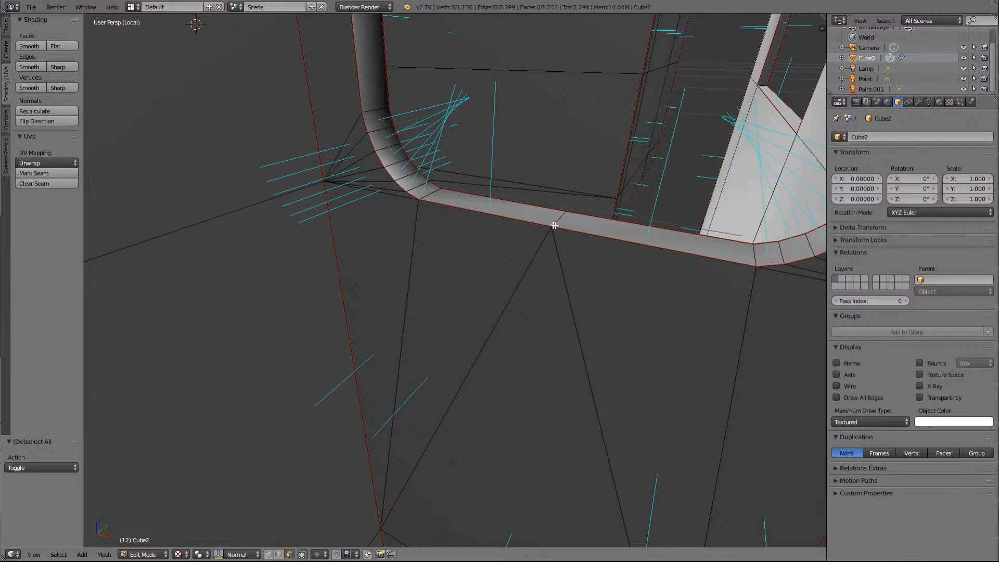
pyautogui.scroll(-4, 443, 206)
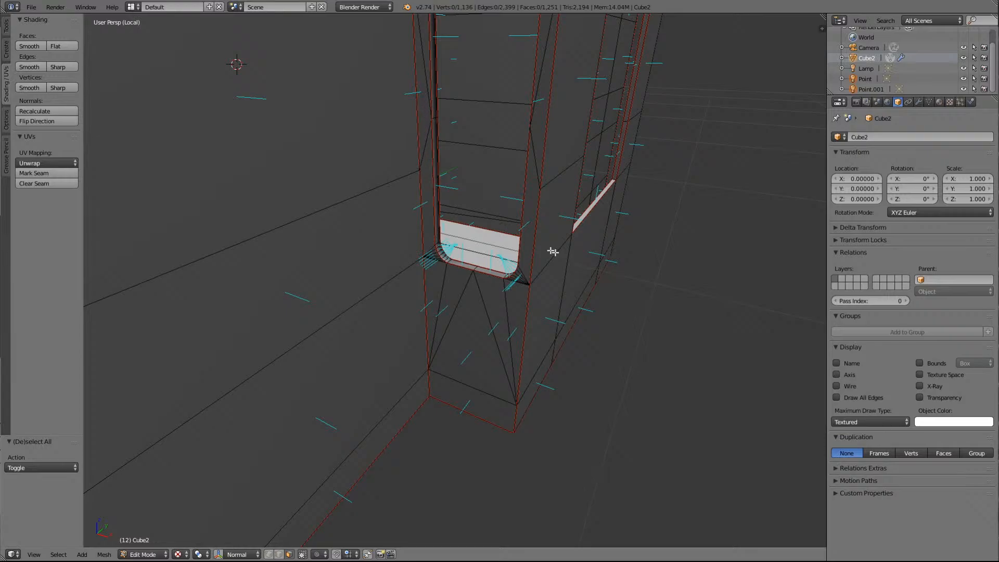
pyautogui.scroll(-5, 567, 161)
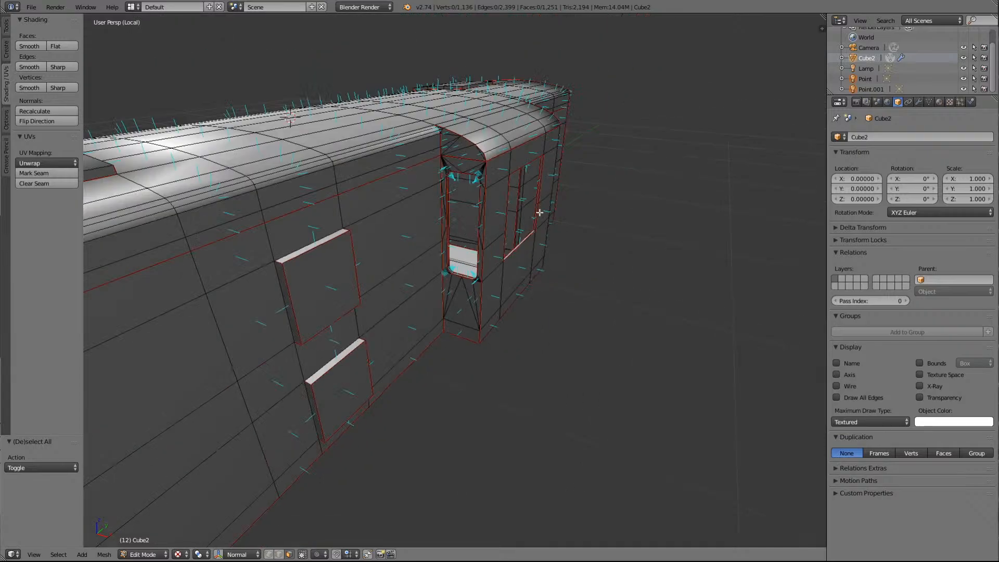
# Check the cab's outer side around its large window and return to the narrow end window
pyautogui.press('Right')
pyautogui.press('Right')
pyautogui.press('Right')
pyautogui.press('Right')
pyautogui.press('Right')
pyautogui.press('Right')
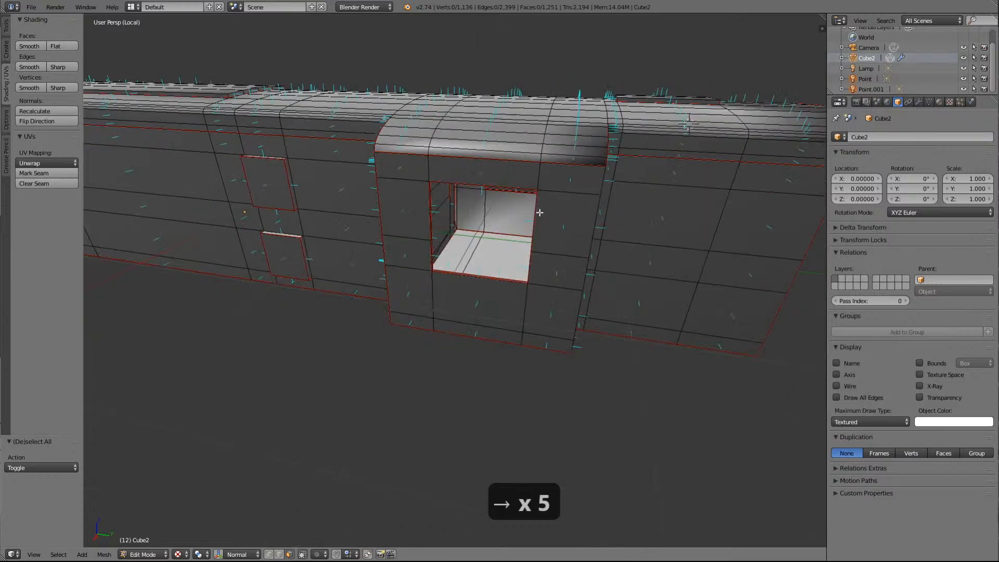
pyautogui.press('Left')
pyautogui.press('Left')
pyautogui.press('Left')
pyautogui.press('Left')
pyautogui.press('Left')
pyautogui.press('Left')
pyautogui.press('Left')
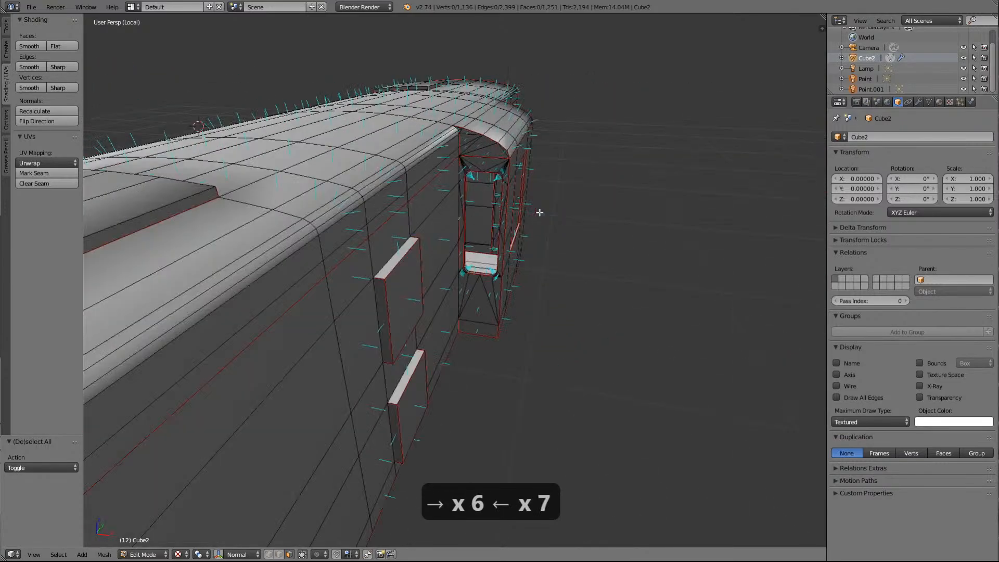
# Clear the edge selection at the narrow end window and inspect the triangulated faces around its lower corner
pyautogui.scroll(4, 805, 121)
pyautogui.scroll(2, 805, 122)
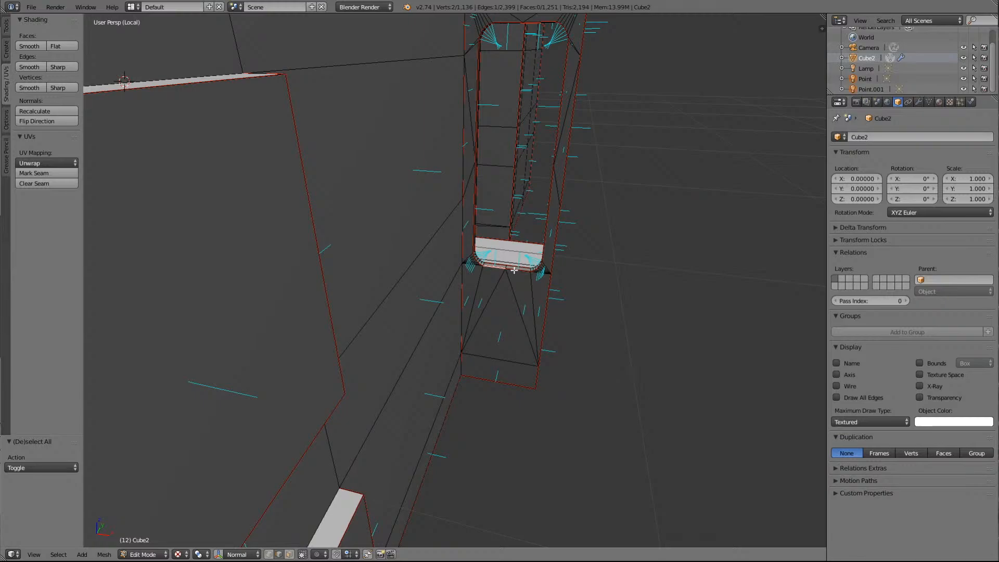
pyautogui.press('a')
pyautogui.scroll(6, 514, 261)
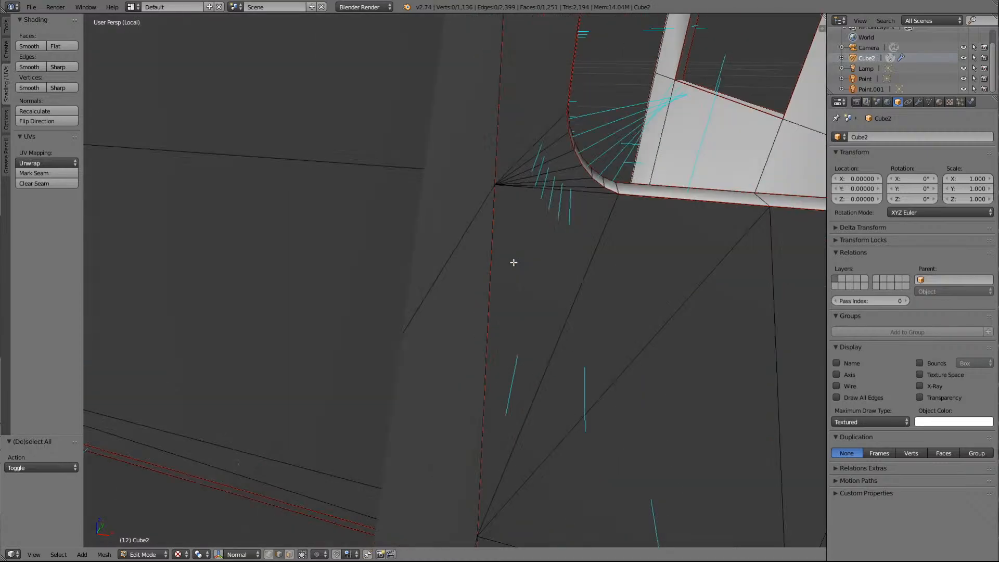
pyautogui.scroll(-5, 542, 257)
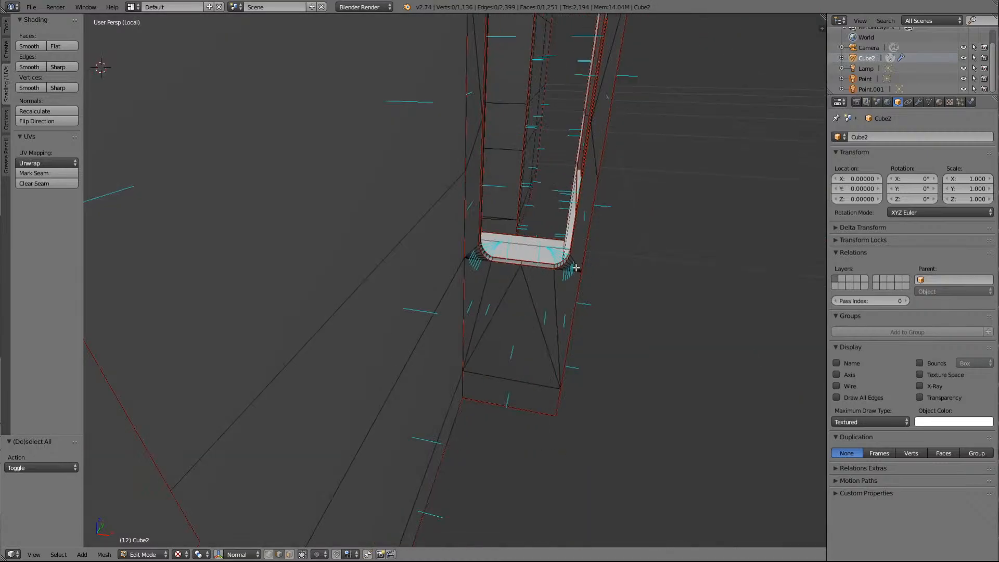
# Select the short edge in the middle of the narrow window's upper frame and centre the view on it from below
pyautogui.scroll(-2, 575, 268)
pyautogui.press('Down')
pyautogui.press('Down')
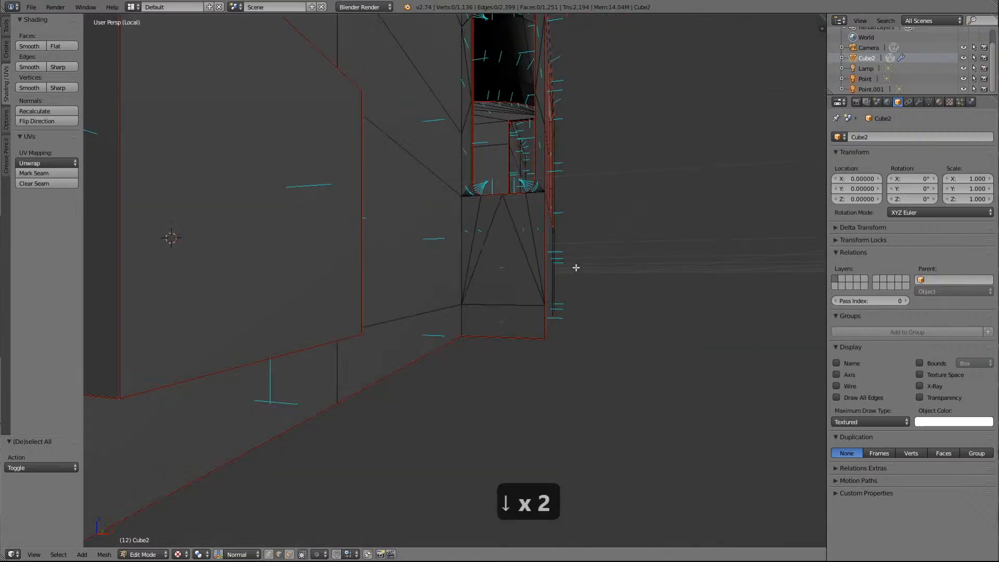
pyautogui.keyDown('shift'); pyautogui.scroll(5, 647, 164); pyautogui.keyUp('shift')
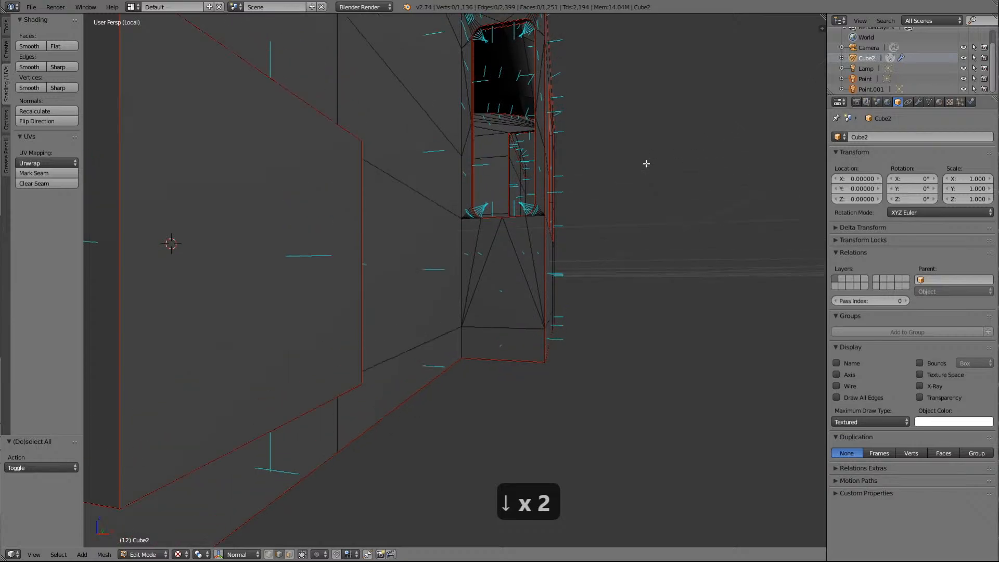
pyautogui.keyDown('shift'); pyautogui.scroll(7, 646, 163); pyautogui.keyUp('shift')
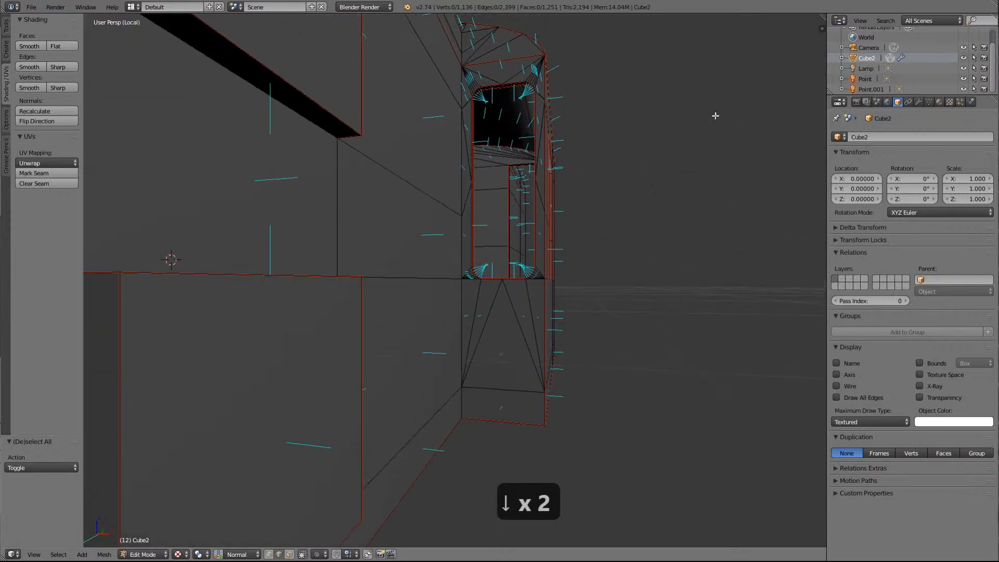
pyautogui.scroll(3, 716, 115)
pyautogui.keyDown('shift'); pyautogui.scroll(6, 716, 116); pyautogui.keyUp('shift')
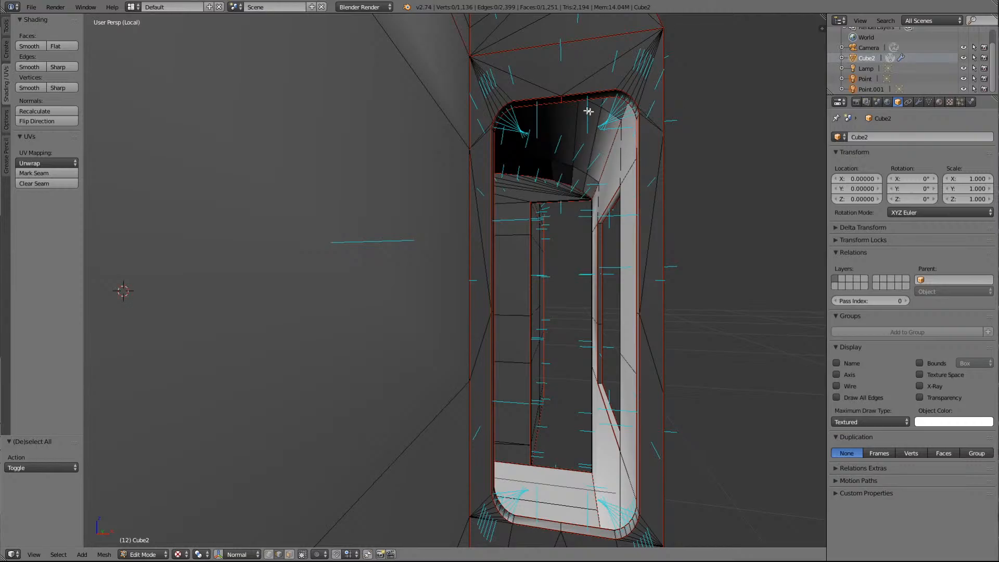
pyautogui.rightClick(563, 98)
pyautogui.press('KP_Decimal')
pyautogui.press('KP_2')
pyautogui.press('KP_2')
pyautogui.press('KP_2')
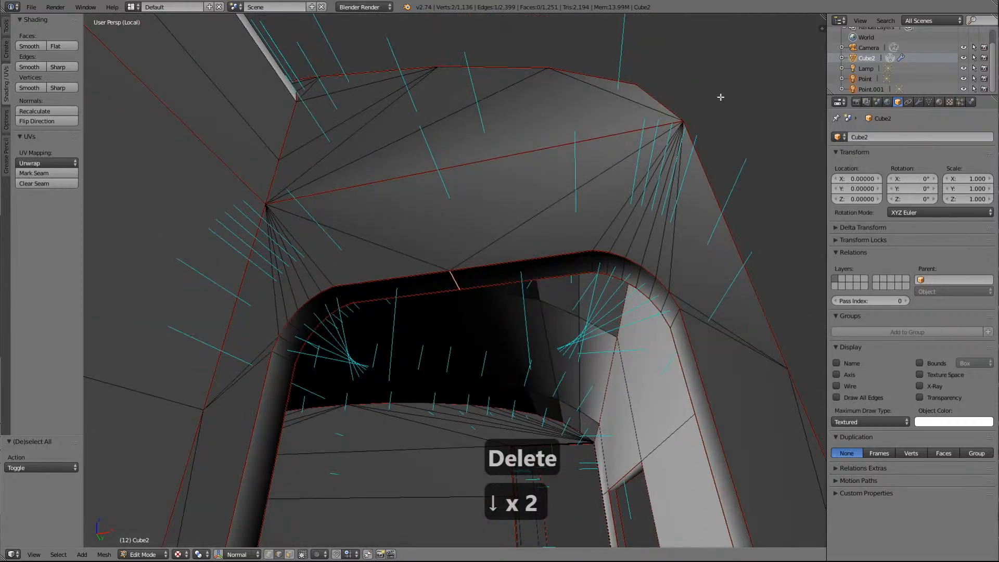
# Inspect the underside of the narrow window's upper frame and clear the edge selection
pyautogui.scroll(-4, 586, 332)
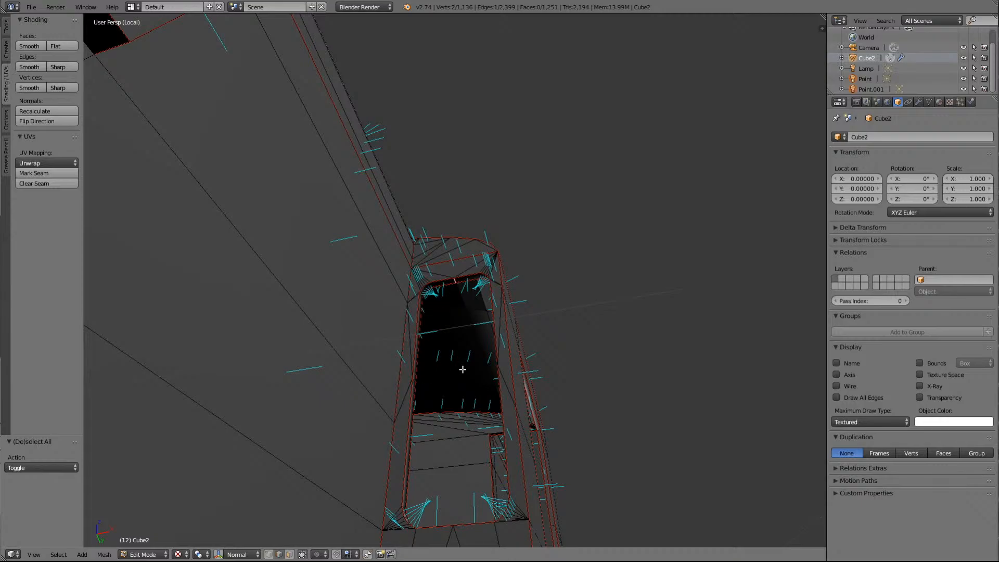
pyautogui.scroll(8, 463, 369)
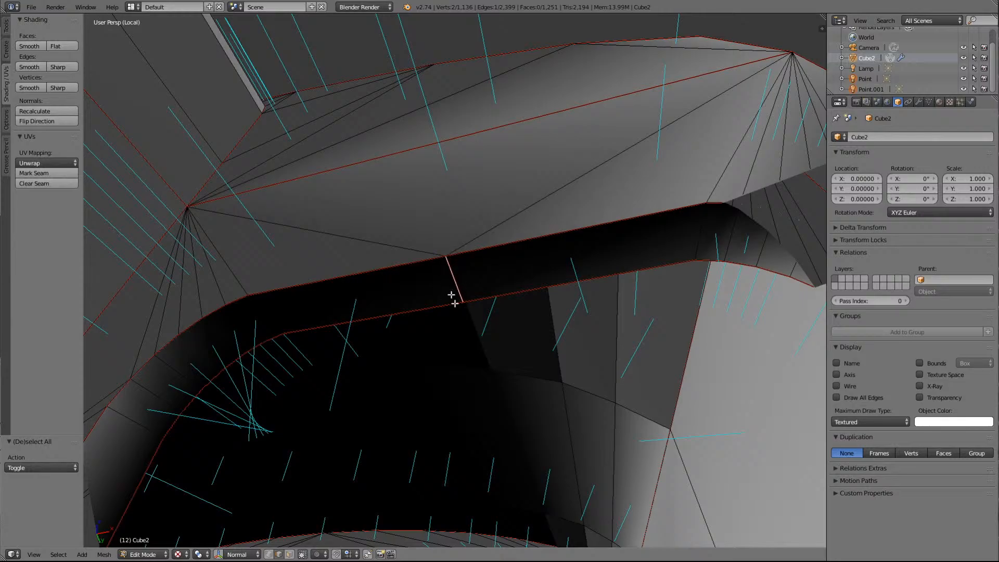
pyautogui.scroll(-6, 497, 313)
pyautogui.scroll(-8, 499, 312)
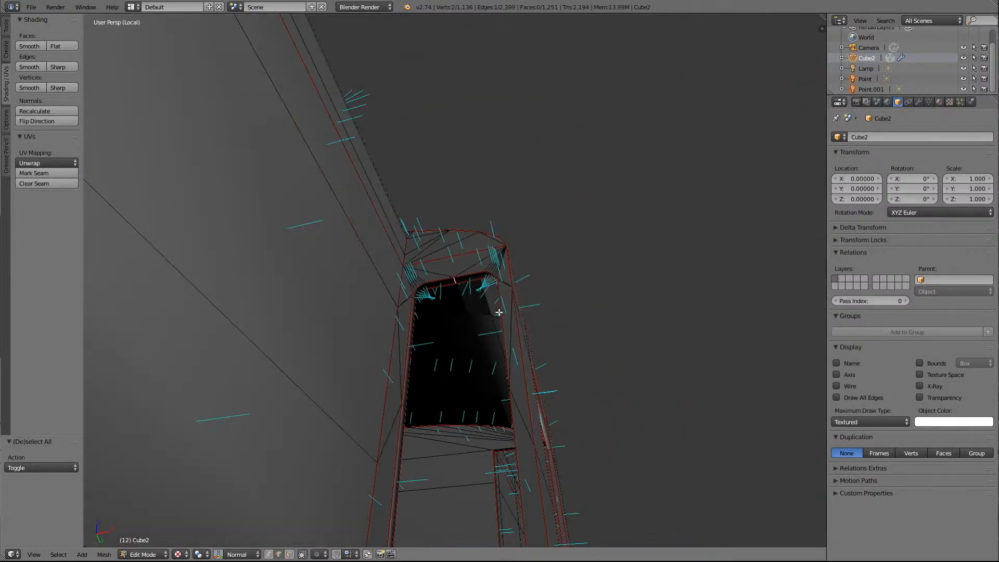
pyautogui.press('a')
pyautogui.scroll(4, 499, 312)
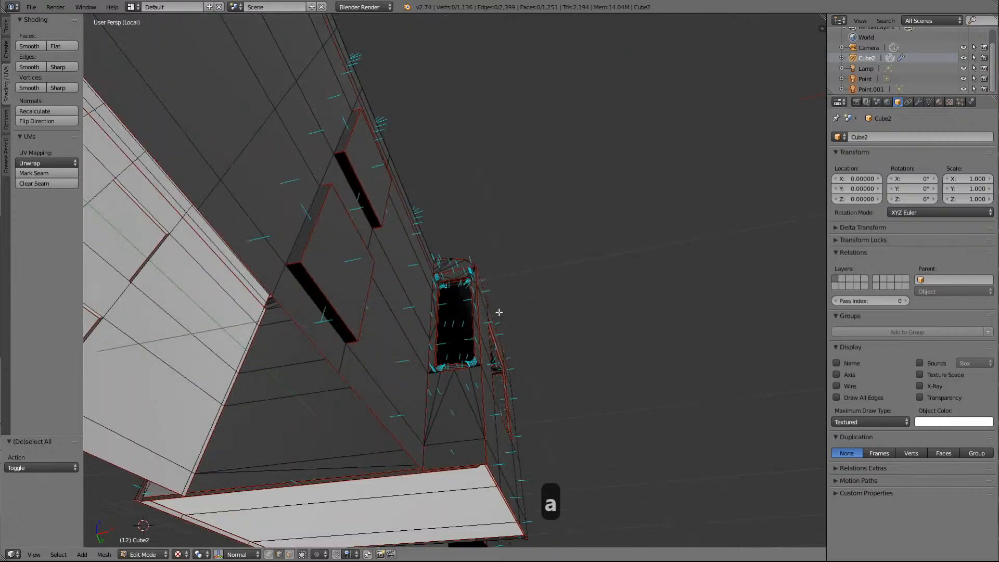
# Examine the cab exterior, its curved roof and the whole locomotive body from above, round to the cab-side end
pyautogui.scroll(-3, 499, 312)
pyautogui.press('Up')
pyautogui.press('Up')
pyautogui.press('Up')
pyautogui.press('Up')
pyautogui.press('Up')
pyautogui.press('Up')
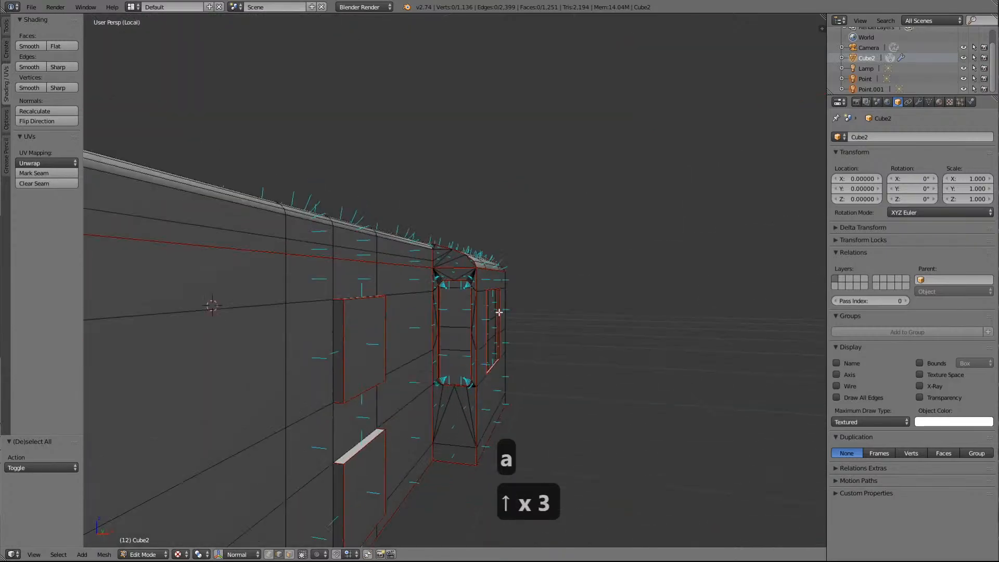
pyautogui.press('Right')
pyautogui.press('Right')
pyautogui.press('Right')
pyautogui.press('Right')
pyautogui.press('Right')
pyautogui.press('Right')
pyautogui.press('Right')
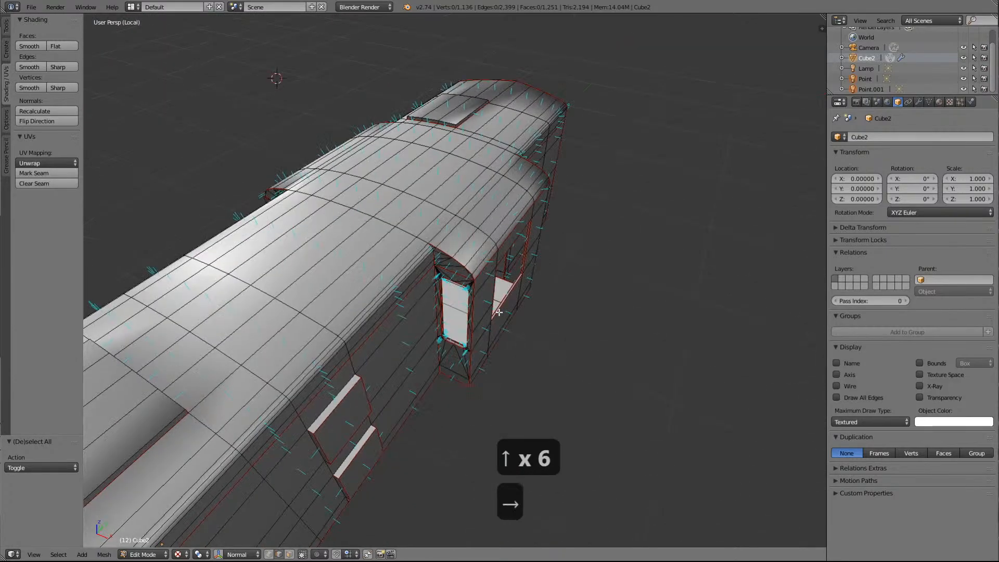
pyautogui.press('Right')
pyautogui.press('Right')
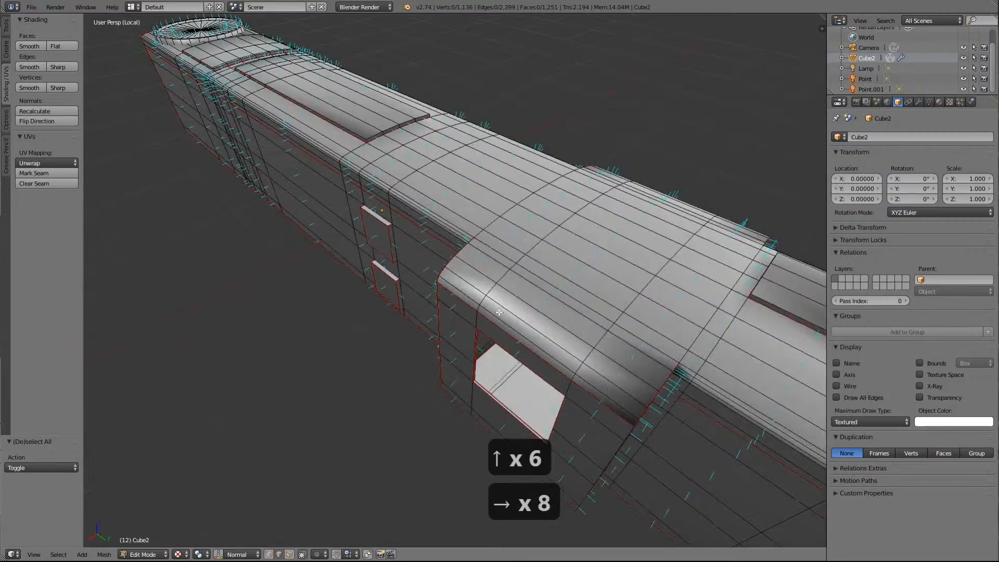
pyautogui.scroll(-5, 670, 227)
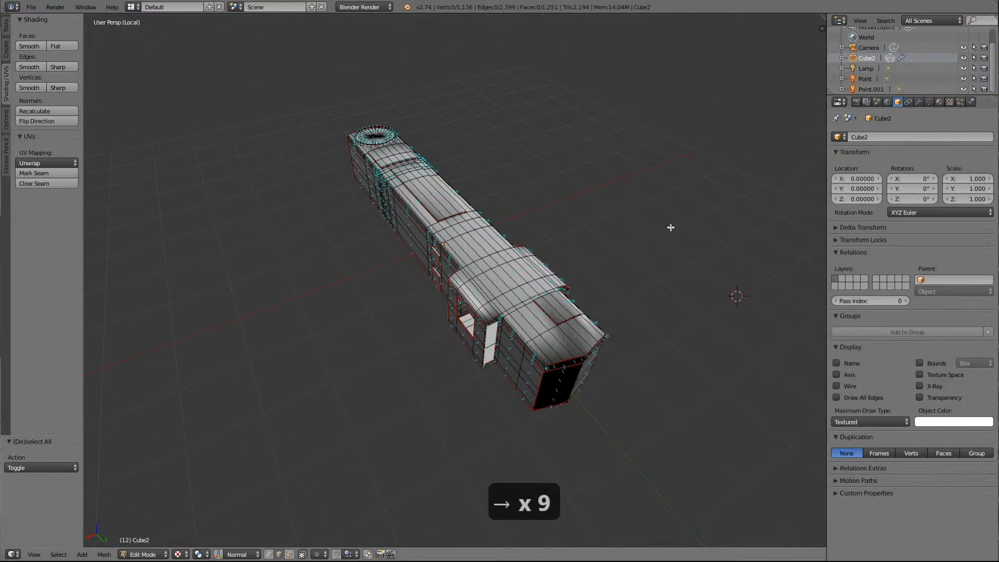
pyautogui.press('Right')
pyautogui.press('Right')
pyautogui.press('Right')
pyautogui.press('Right')
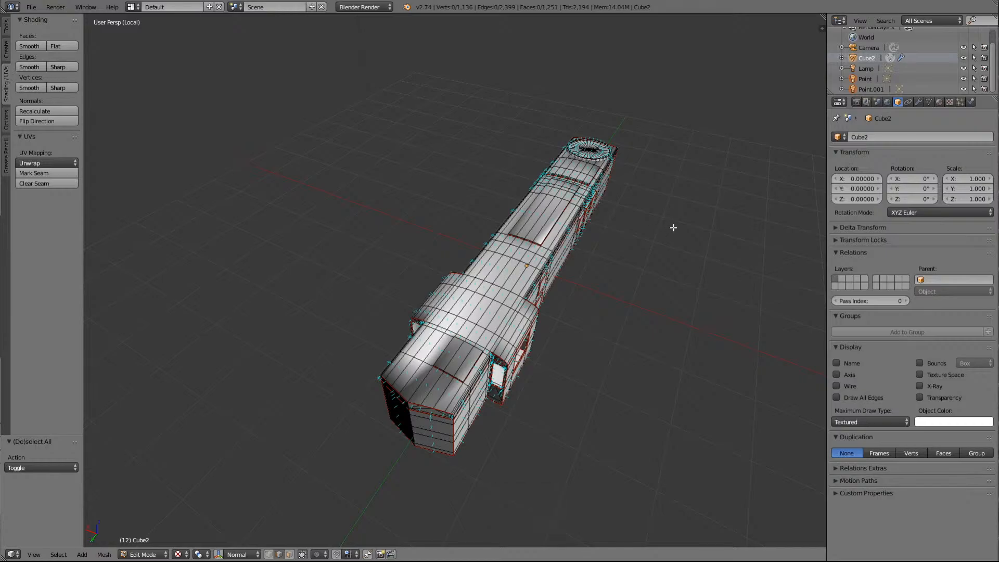
# Inspect the opposite end of the body, with the round roof disc and the recessed end wall
pyautogui.press('KP_6')
pyautogui.press('KP_6')
pyautogui.press('KP_6')
pyautogui.press('KP_6')
pyautogui.press('KP_6')
pyautogui.press('KP_6')
pyautogui.press('KP_6')
pyautogui.press('KP_6')
pyautogui.press('KP_6')
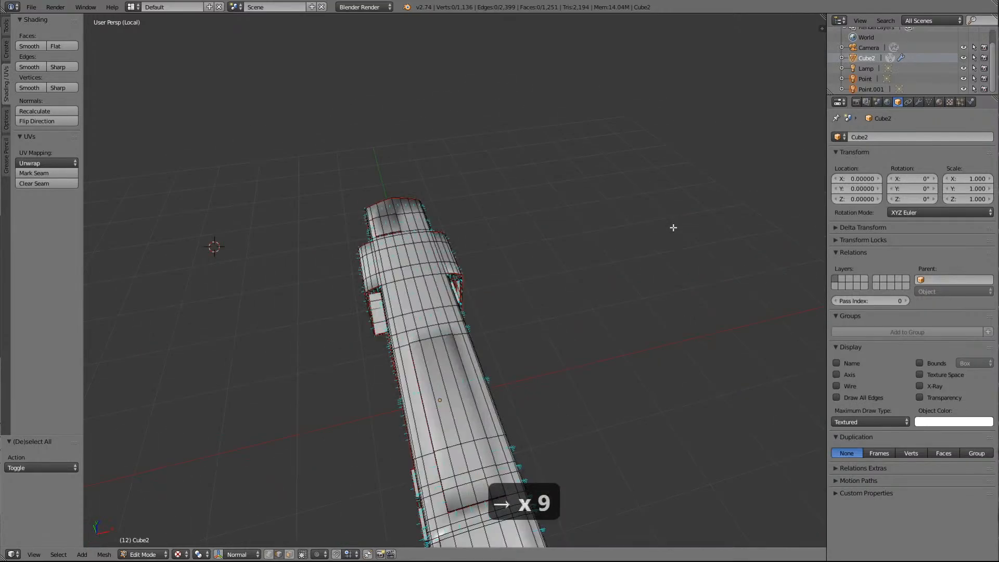
pyautogui.keyDown('shift'); pyautogui.scroll(-17, 664, 329); pyautogui.keyUp('shift')
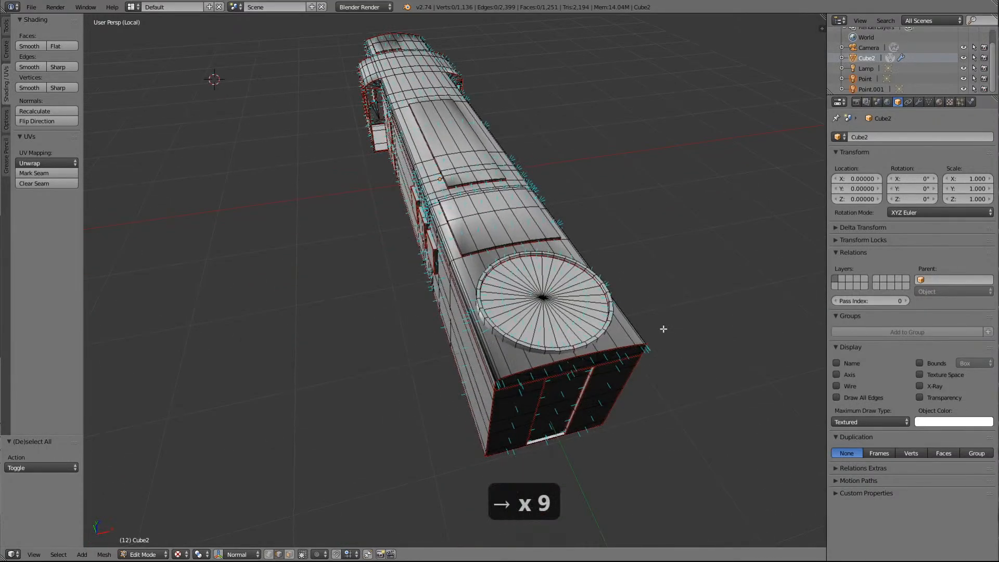
pyautogui.keyDown('shift'); pyautogui.scroll(-3, 664, 329); pyautogui.keyUp('shift')
pyautogui.scroll(2, 713, 286)
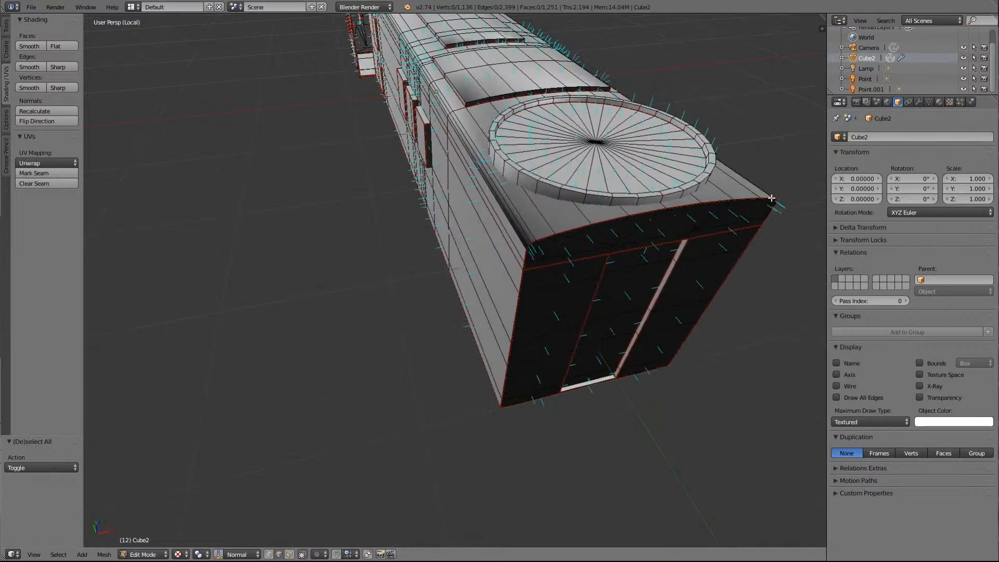
# Check the long side wall with its raised panels and return to the end with the round roof disc
pyautogui.press('KP_4')
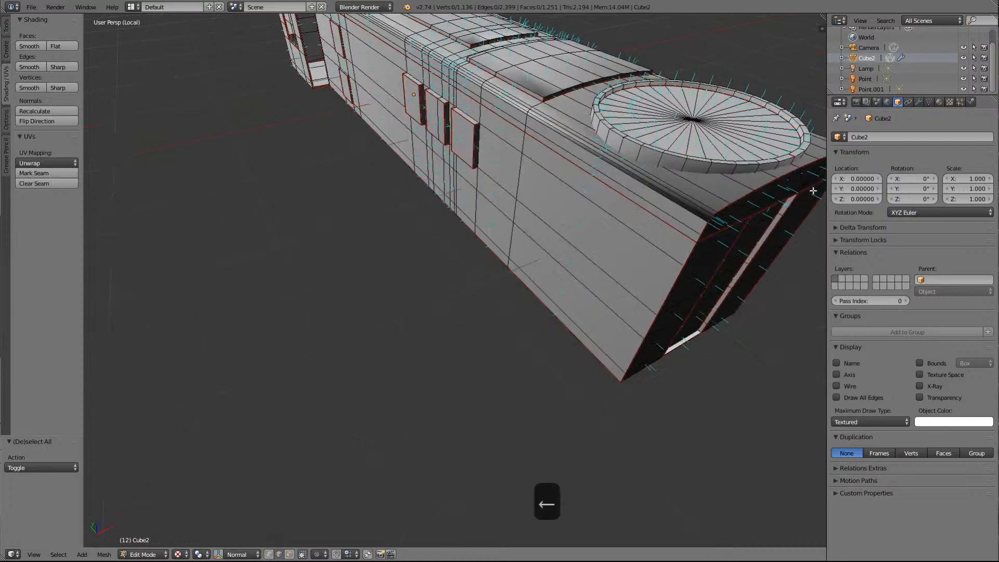
pyautogui.press('KP_4')
pyautogui.press('KP_4')
pyautogui.press('KP_4')
pyautogui.press('KP_4')
pyautogui.press('KP_4')
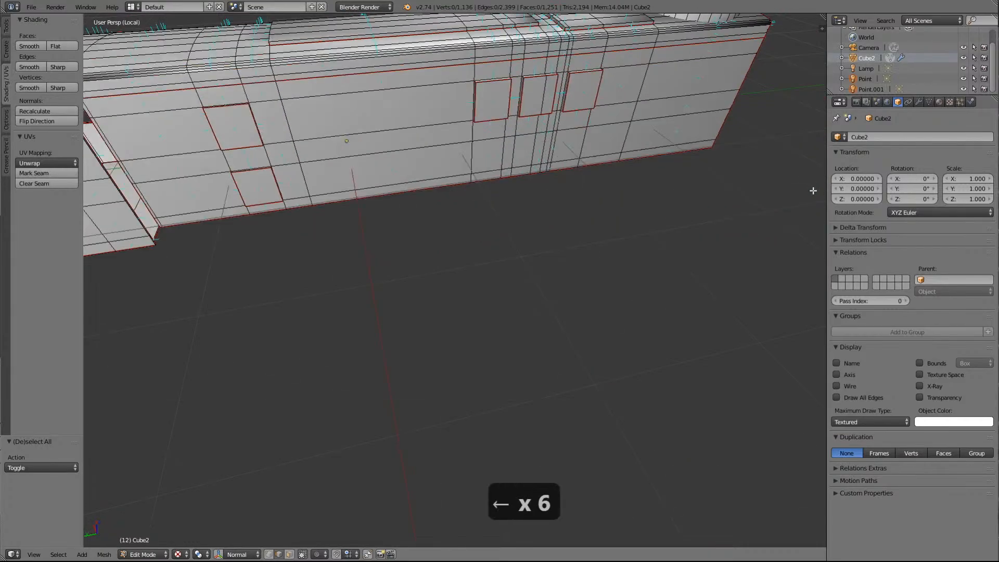
pyautogui.press('KP_6')
pyautogui.press('KP_6')
pyautogui.press('KP_6')
pyautogui.press('KP_6')
pyautogui.press('KP_6')
pyautogui.press('KP_6')
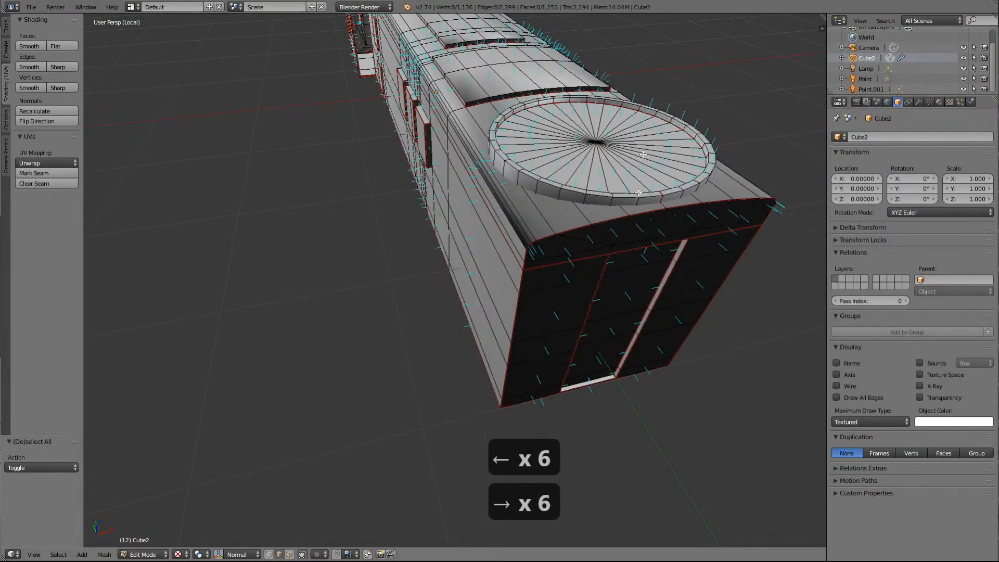
# Select an edge across the rim of the round roof disc, centre the view on it and inspect the rim from both sides
pyautogui.rightClick(664, 197)
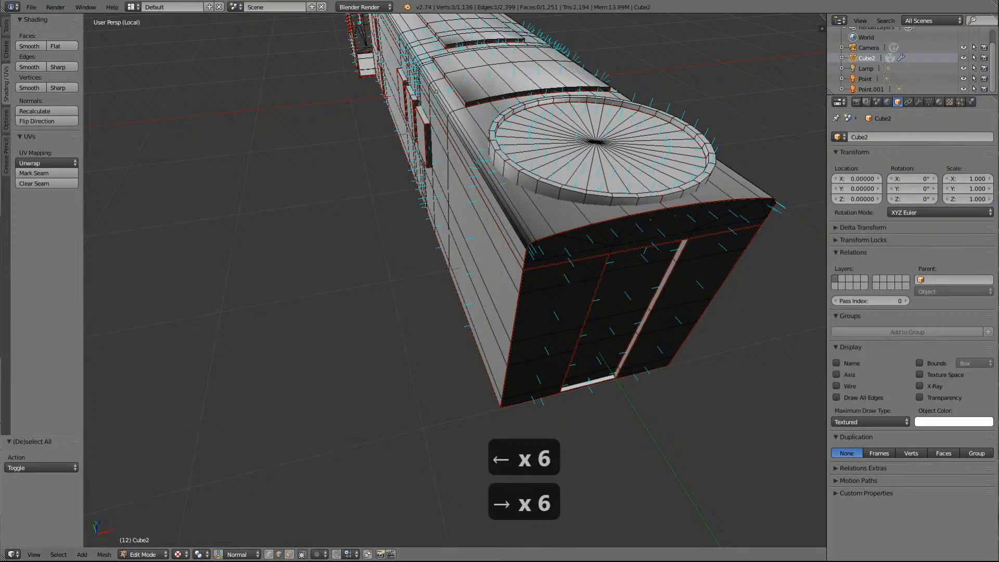
pyautogui.press('Delete')
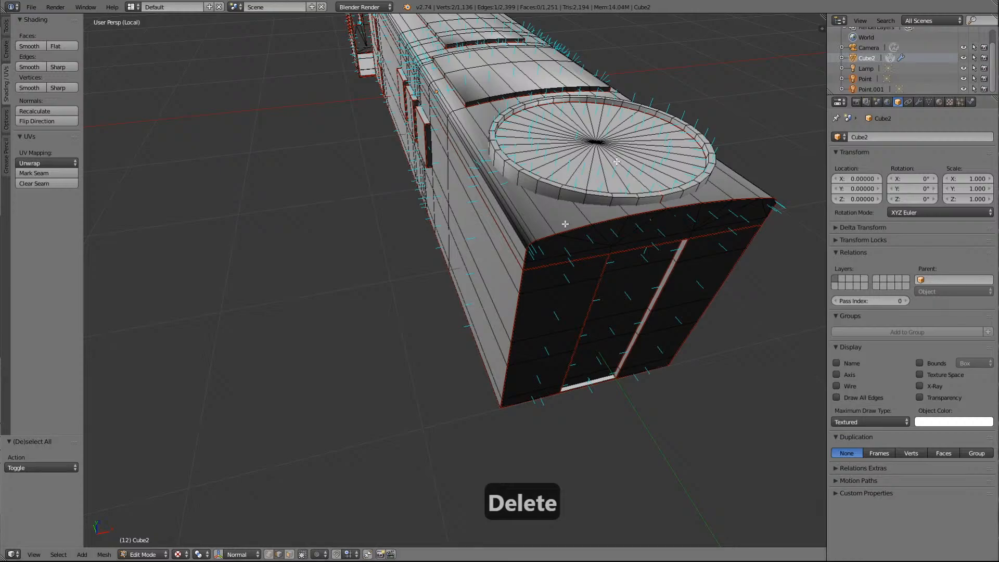
pyautogui.press('KP_Delete')
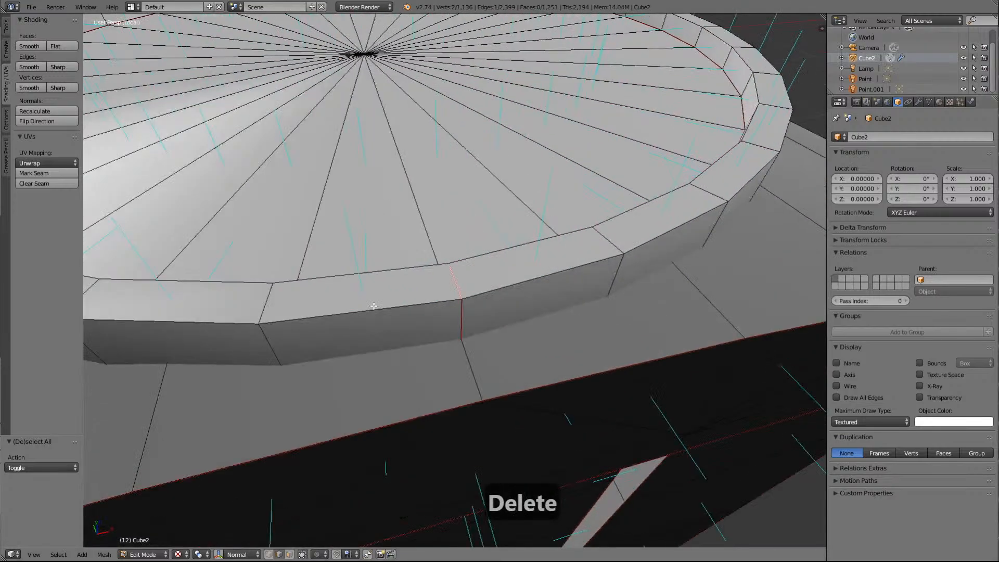
pyautogui.press('KP_4')
pyautogui.press('KP_4')
pyautogui.press('KP_4')
pyautogui.press('KP_4')
pyautogui.press('KP_4')
pyautogui.press('KP_4')
pyautogui.press('KP_4')
pyautogui.press('KP_4')
pyautogui.press('KP_4')
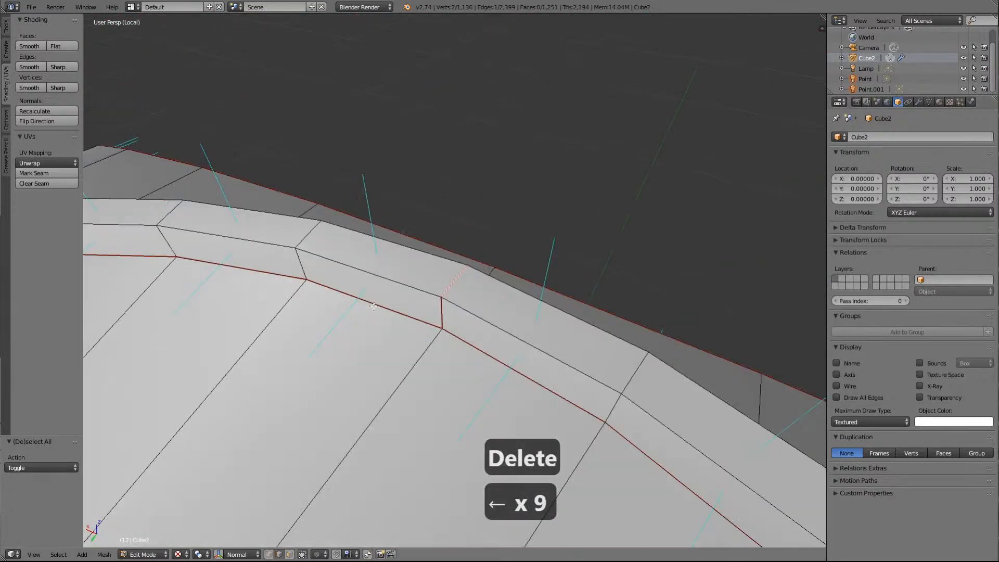
# Examine the whole round roof disc together with the adjoining roof and recessed end wall
pyautogui.scroll(-10, 374, 306)
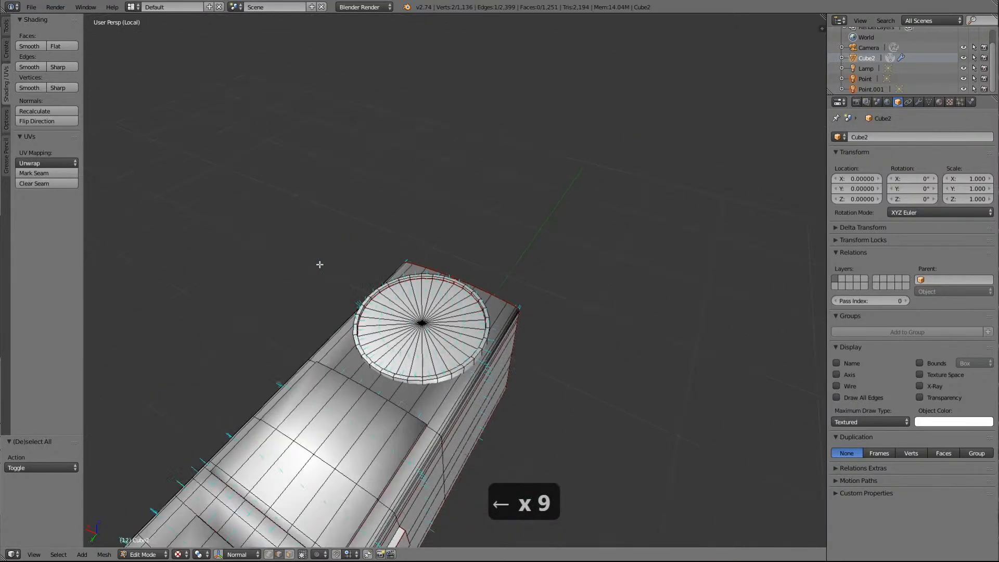
pyautogui.press('KP_6')
pyautogui.press('KP_6')
pyautogui.press('KP_6')
pyautogui.press('KP_6')
pyautogui.press('KP_6')
pyautogui.press('KP_6')
pyautogui.press('KP_6')
pyautogui.press('KP_6')
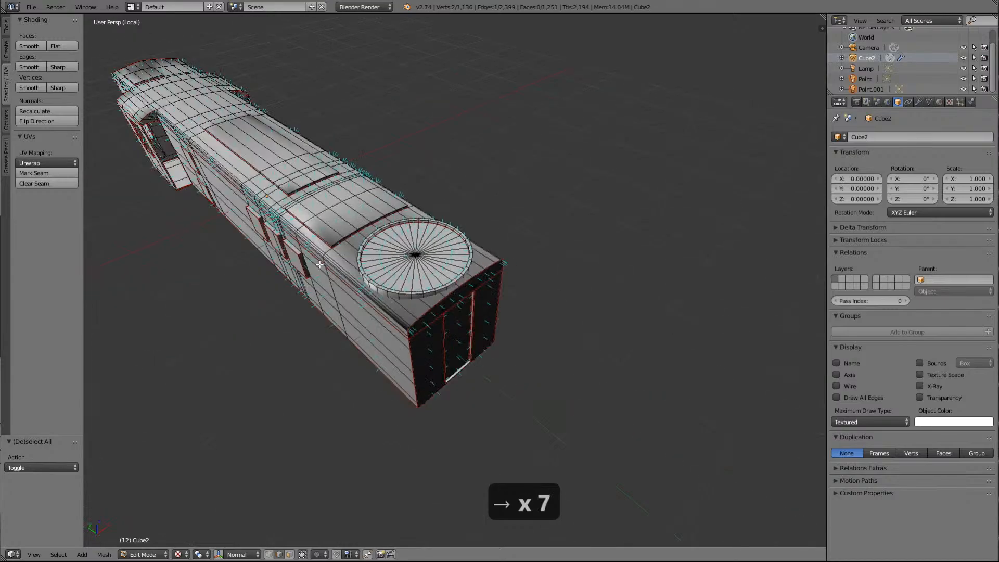
# Inspect the round roof disc and the recessed end wall below it from above and from beneath the body
pyautogui.scroll(6, 467, 282)
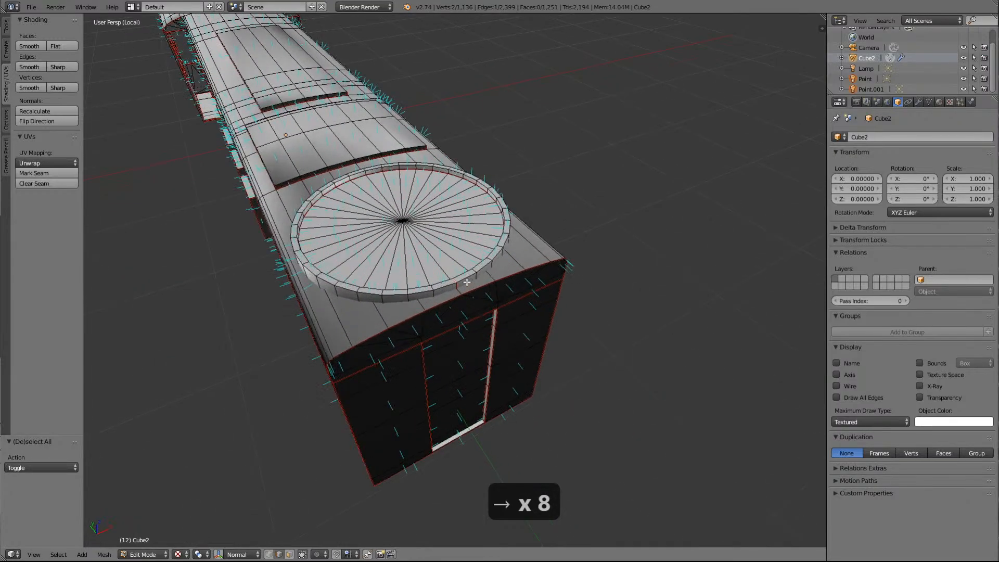
pyautogui.scroll(-2, 467, 282)
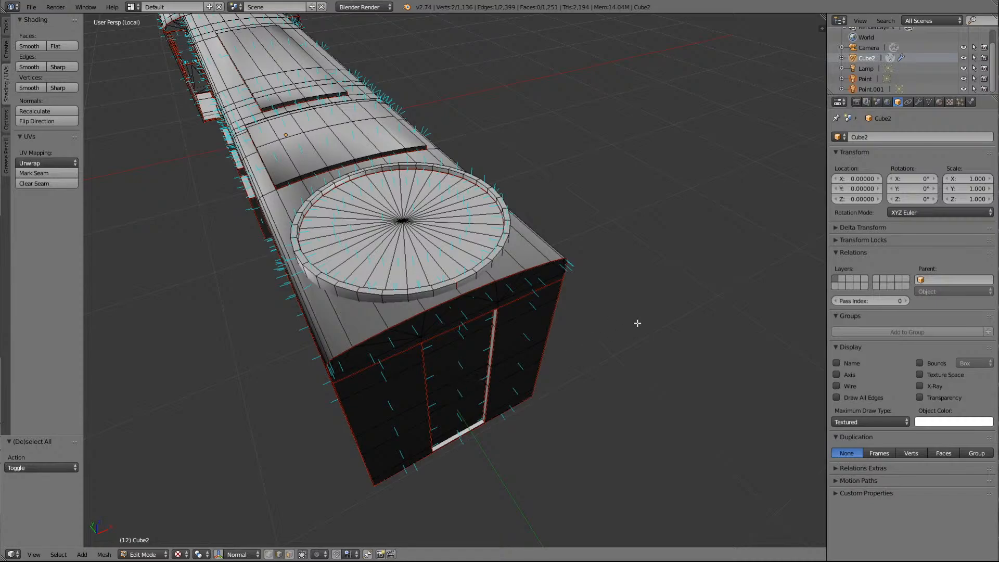
pyautogui.press('KP_2')
pyautogui.press('KP_2')
pyautogui.press('KP_2')
pyautogui.press('KP_2')
pyautogui.press('KP_2')
pyautogui.press('KP_2')
pyautogui.press('KP_2')
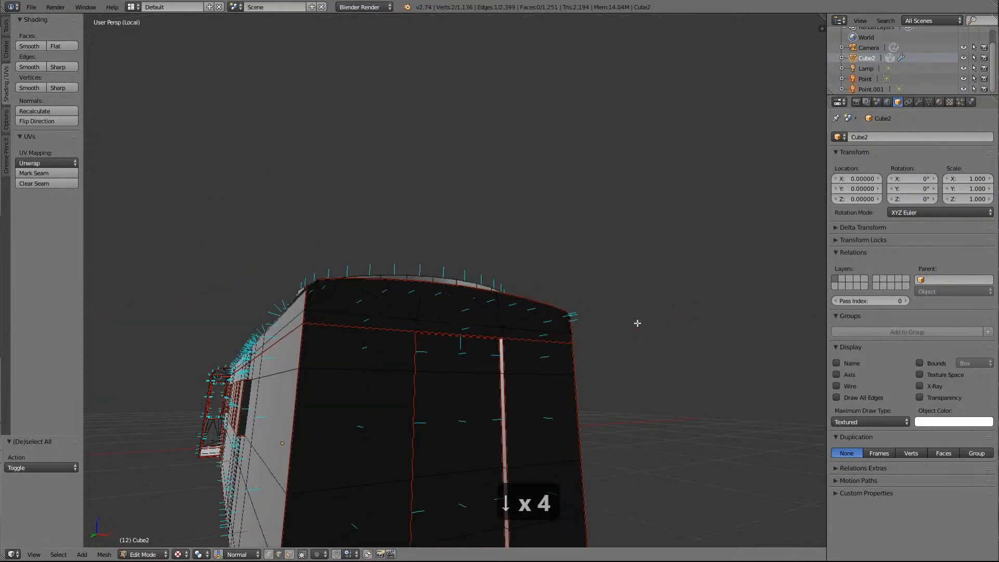
pyautogui.scroll(-2, 576, 354)
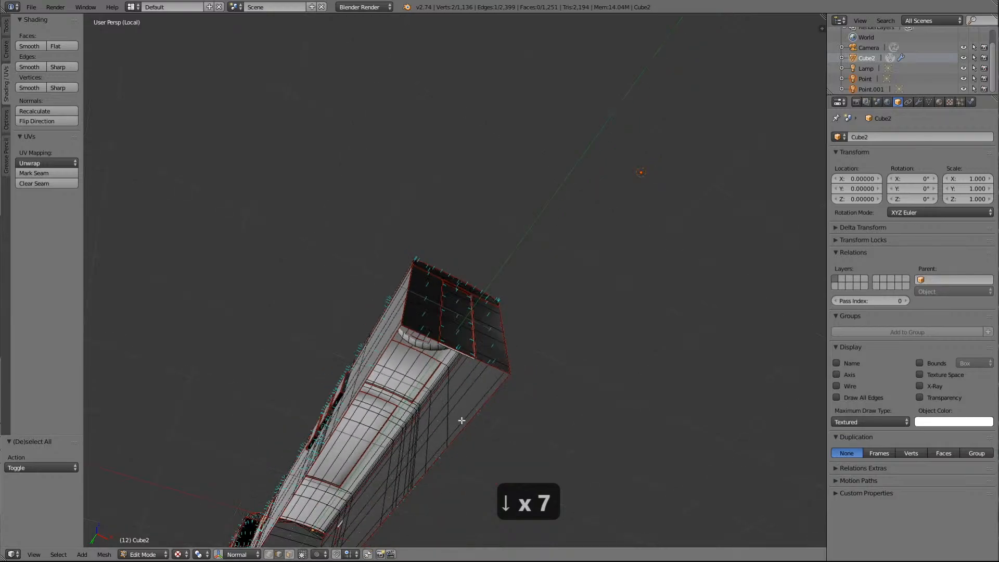
# Examine the open underside of the body at the disc end, including the recessed door frame in the end wall
pyautogui.press('Left')
pyautogui.press('Left')
pyautogui.press('Left')
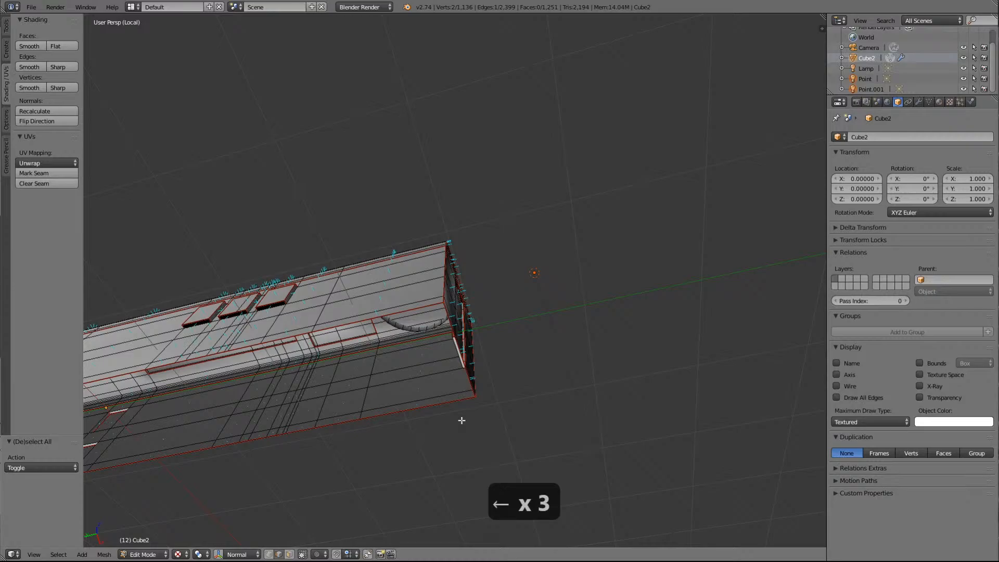
pyautogui.scroll(4, 461, 421)
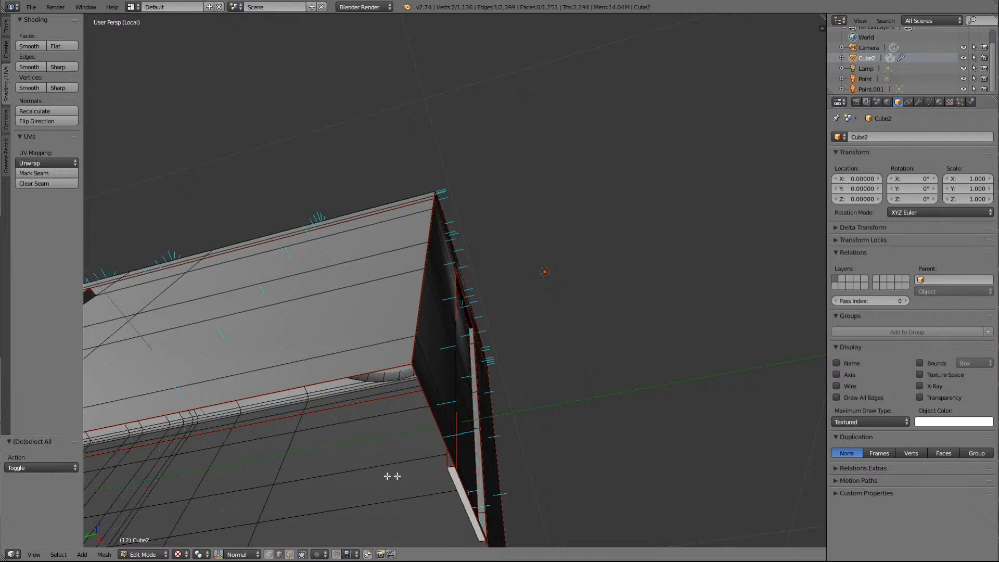
pyautogui.scroll(-2, 314, 498)
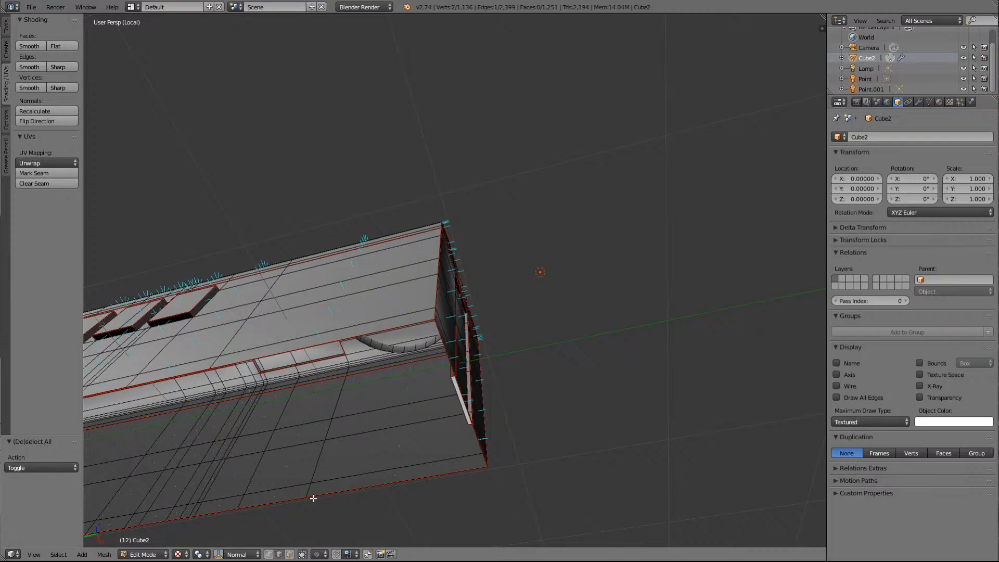
pyautogui.scroll(1, 338, 447)
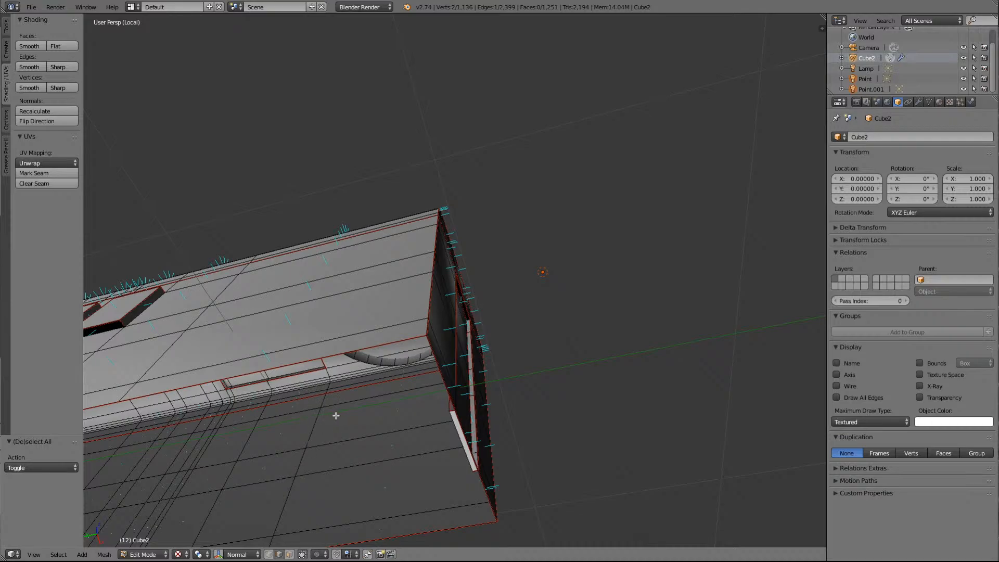
pyautogui.scroll(-1, 336, 416)
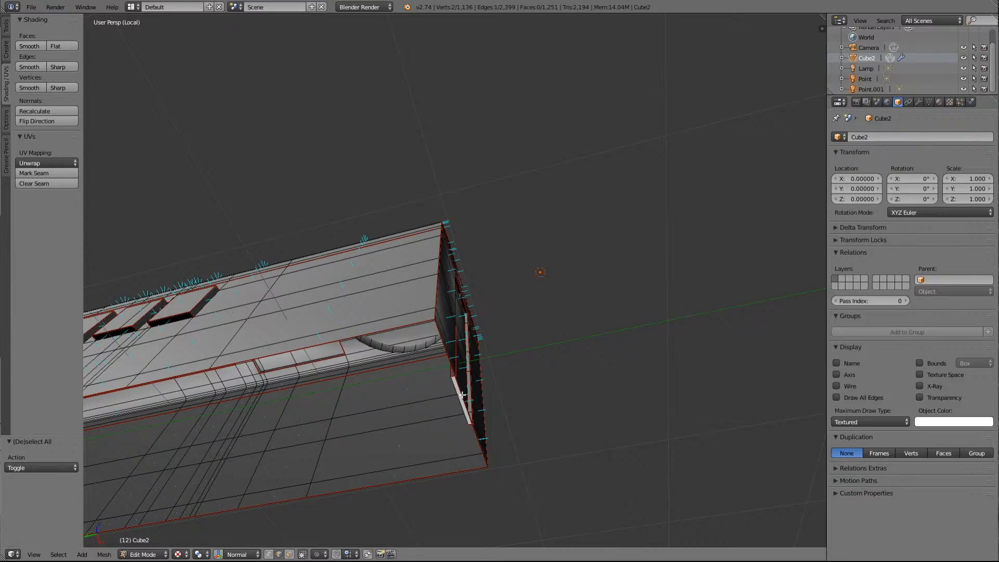
pyautogui.scroll(-7, 461, 398)
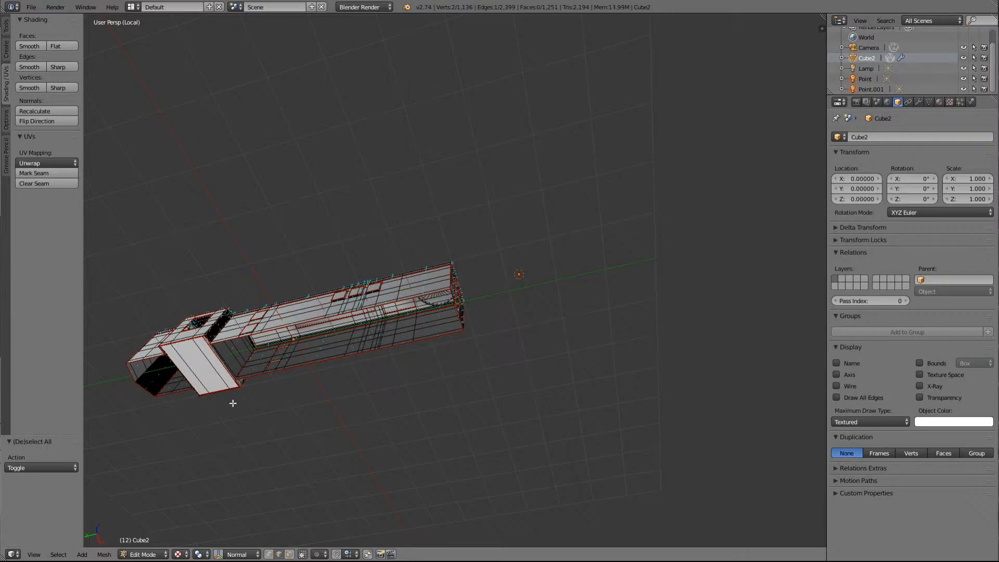
# Centre the view on the selected edge under the cab and inspect the cab floor and its rim from below
pyautogui.press('KP_Delete')
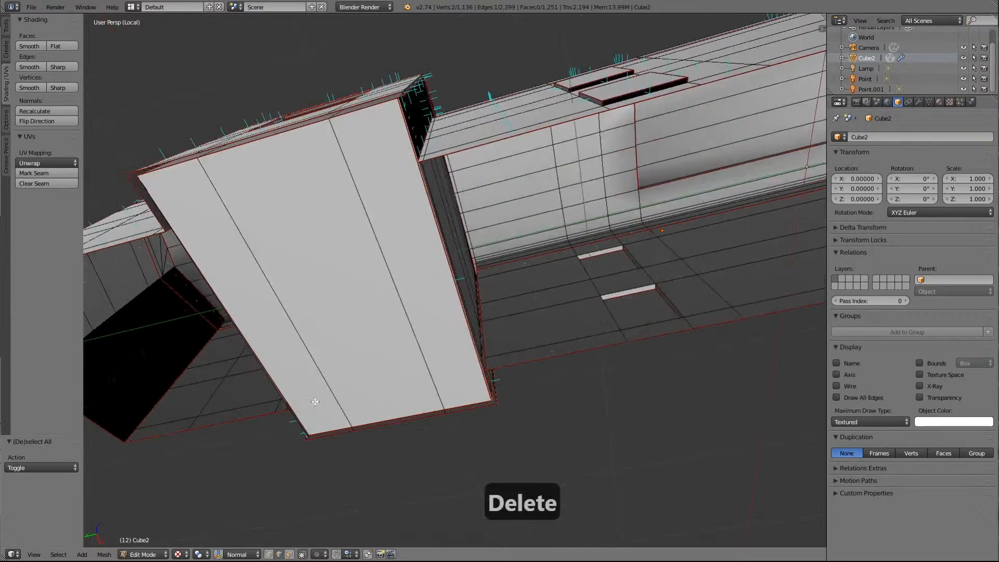
pyautogui.press('KP_Right')
pyautogui.press('KP_Right')
pyautogui.press('KP_Right')
pyautogui.press('KP_Right')
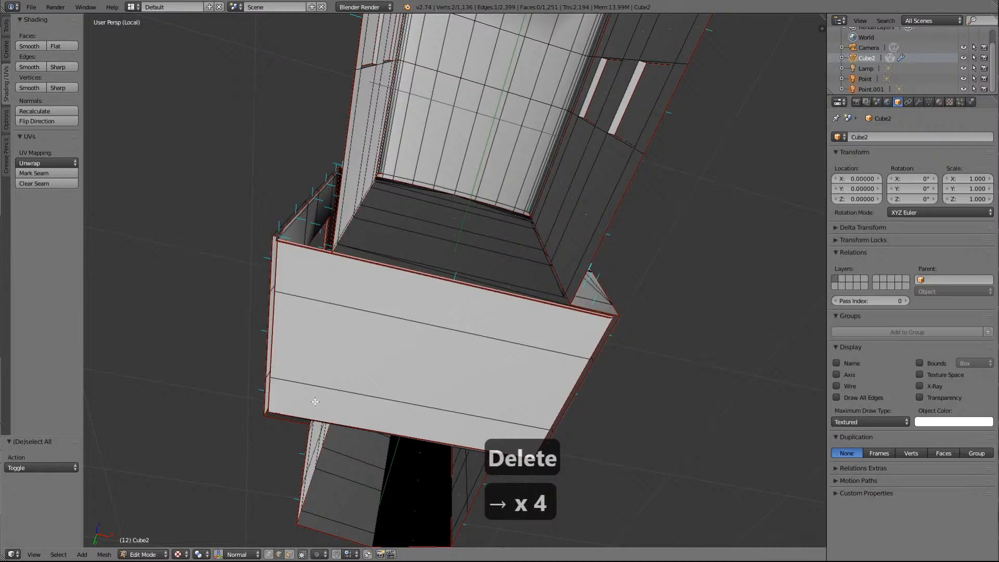
pyautogui.press('KP_Up')
pyautogui.press('KP_Up')
pyautogui.press('KP_Up')
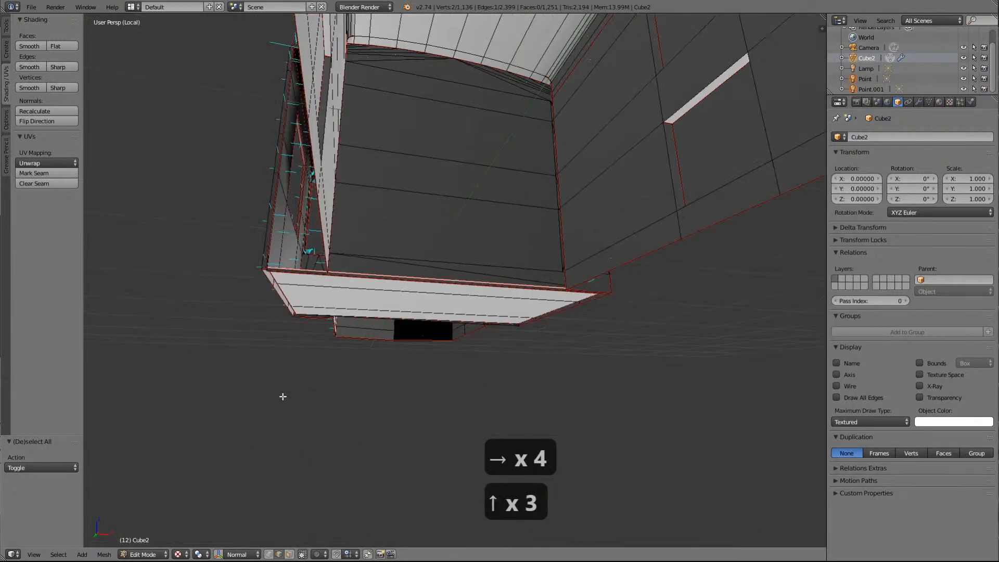
pyautogui.scroll(3, 368, 355)
pyautogui.scroll(4, 368, 354)
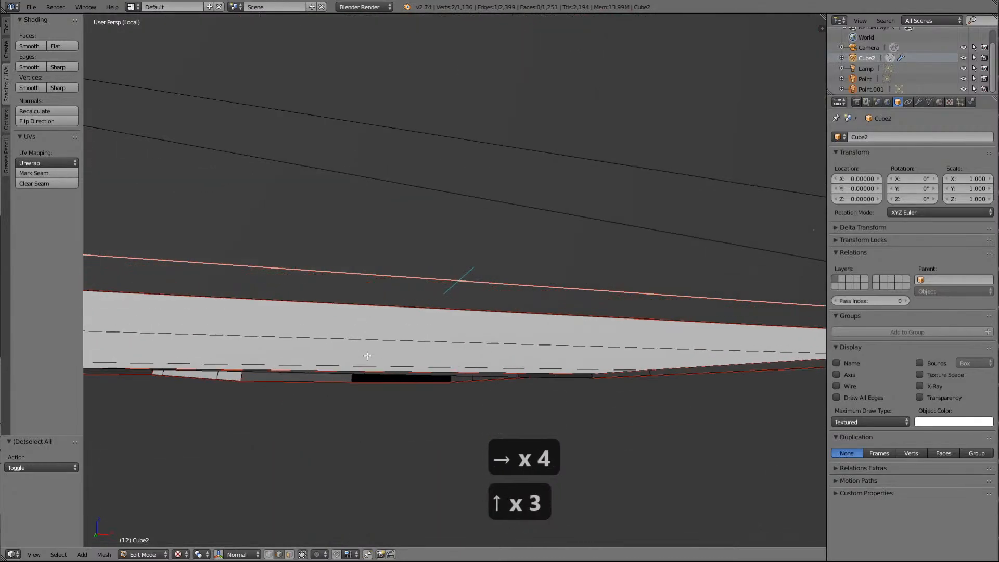
pyautogui.scroll(-5, 368, 356)
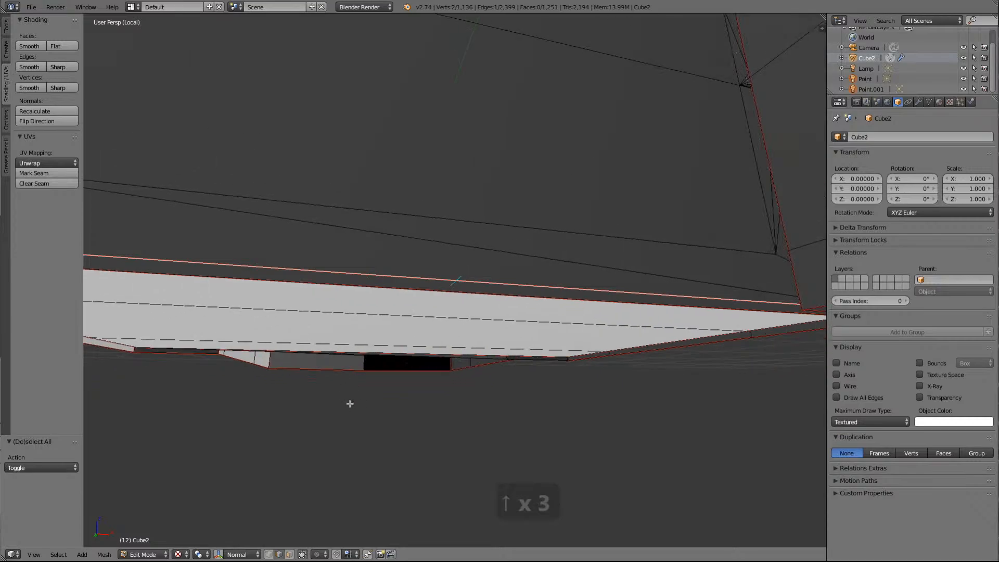
# Circle around the underside of the cab to check its floor slab and side walls from several directions
pyautogui.press('KP_Left')
pyautogui.press('KP_Left')
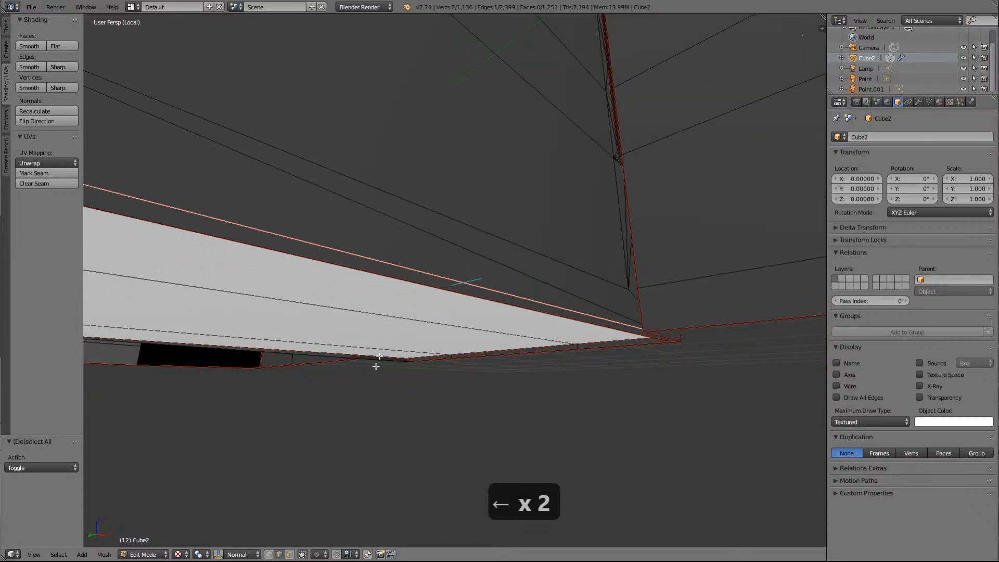
pyautogui.scroll(-5, 382, 362)
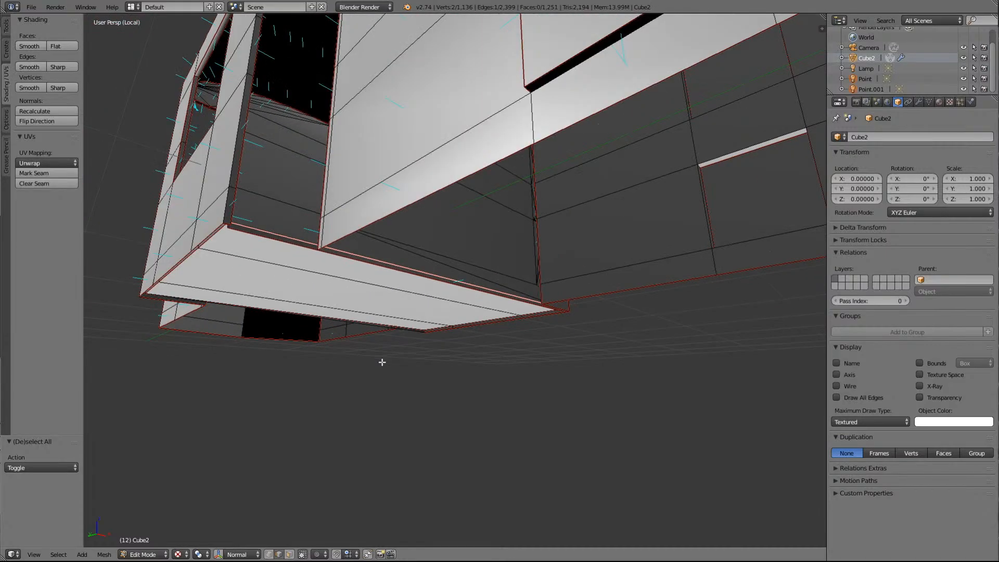
pyautogui.press('KP_Left')
pyautogui.press('KP_Left')
pyautogui.press('KP_Left')
pyautogui.press('KP_Left')
pyautogui.press('KP_Left')
pyautogui.press('KP_Left')
pyautogui.press('KP_Left')
pyautogui.press('KP_Left')
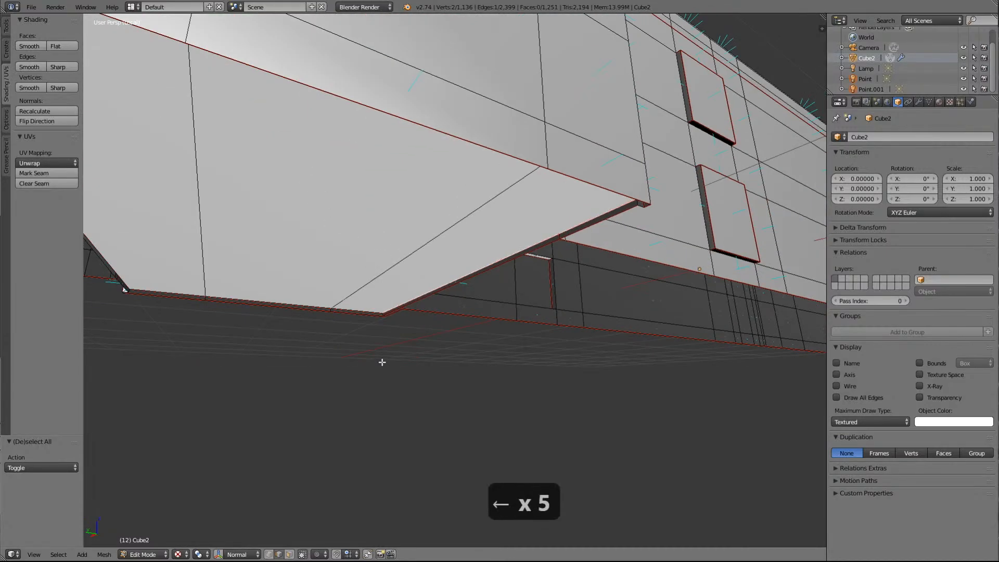
pyautogui.scroll(-4, 353, 291)
pyautogui.click(350, 277)
pyautogui.scroll(3, 350, 278)
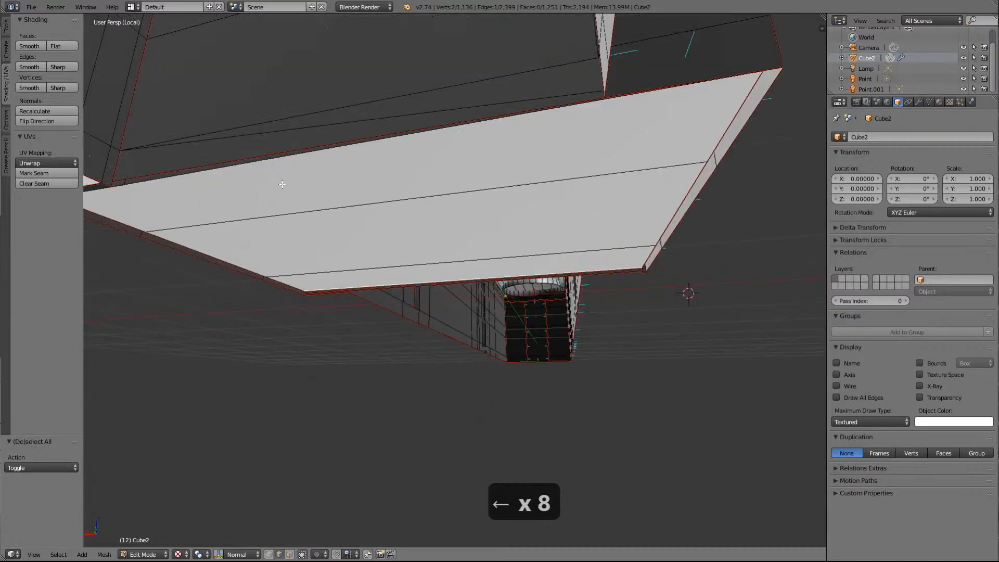
pyautogui.scroll(-4, 283, 184)
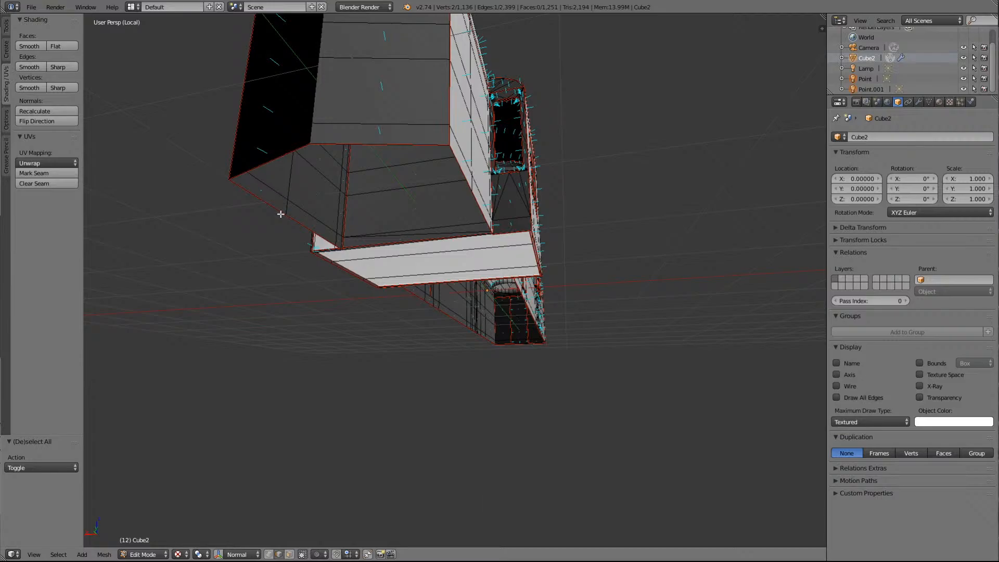
# Inspect the nose end of the body from below and above, together with the adjoining cab side
pyautogui.scroll(-5, 280, 214)
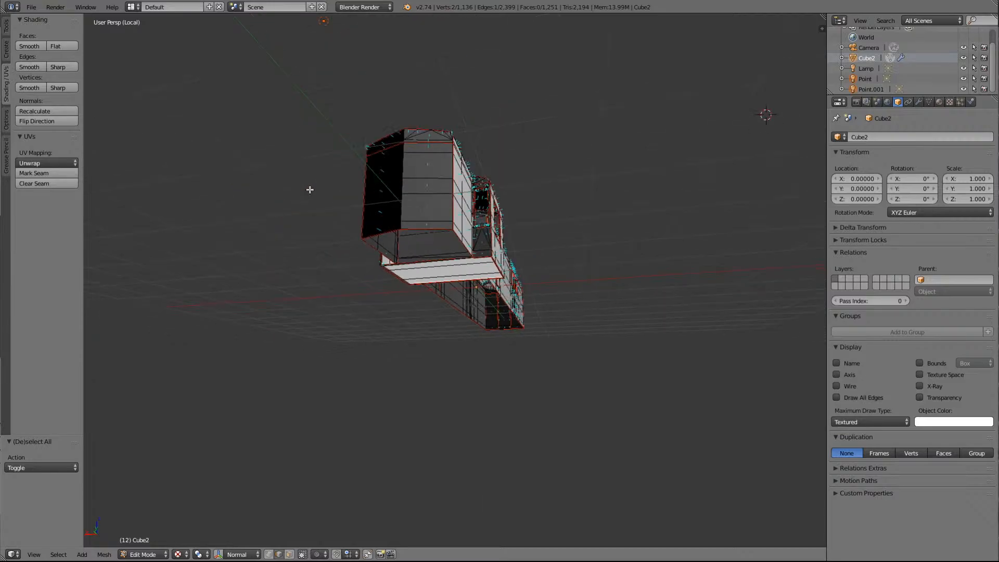
pyautogui.press('Up')
pyautogui.press('Up')
pyautogui.press('Up')
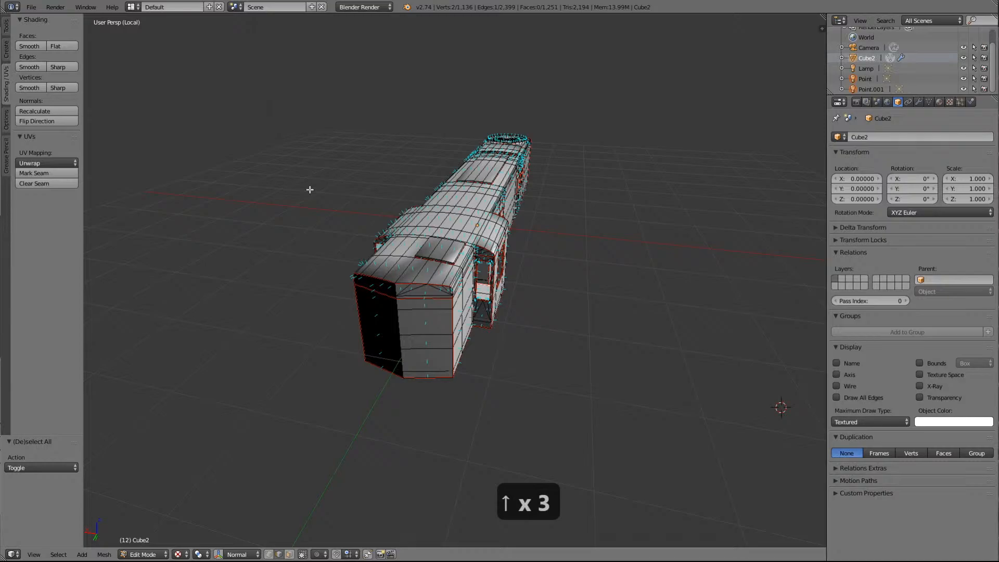
pyautogui.press('Right')
pyautogui.press('Right')
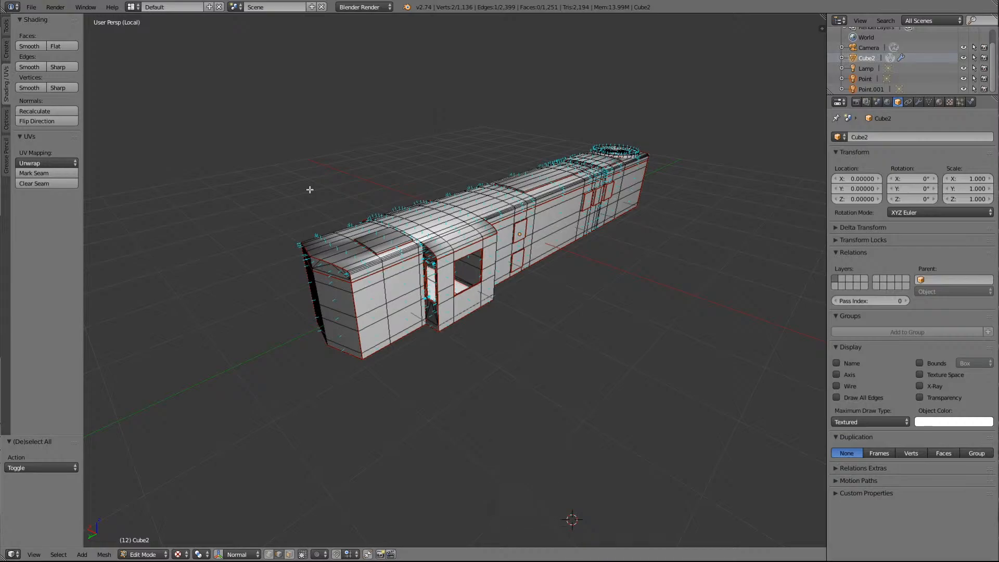
# Compare the body's side profile with the locomotive reference drawing in the left orthographic view
pyautogui.press('ctrl+KP_3')
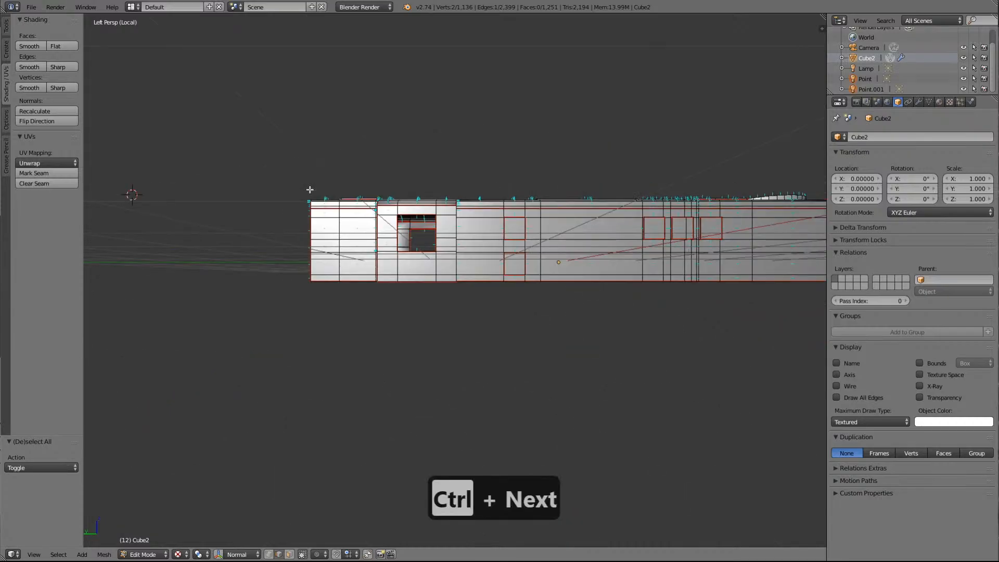
pyautogui.press('KP_5')
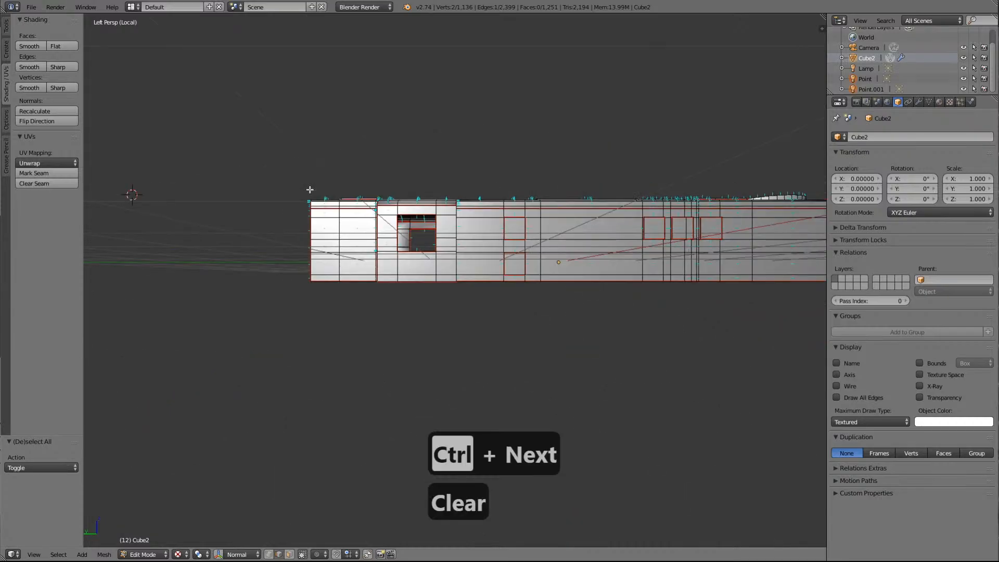
pyautogui.press('KP_5')
pyautogui.press('ctrl+KP_3')
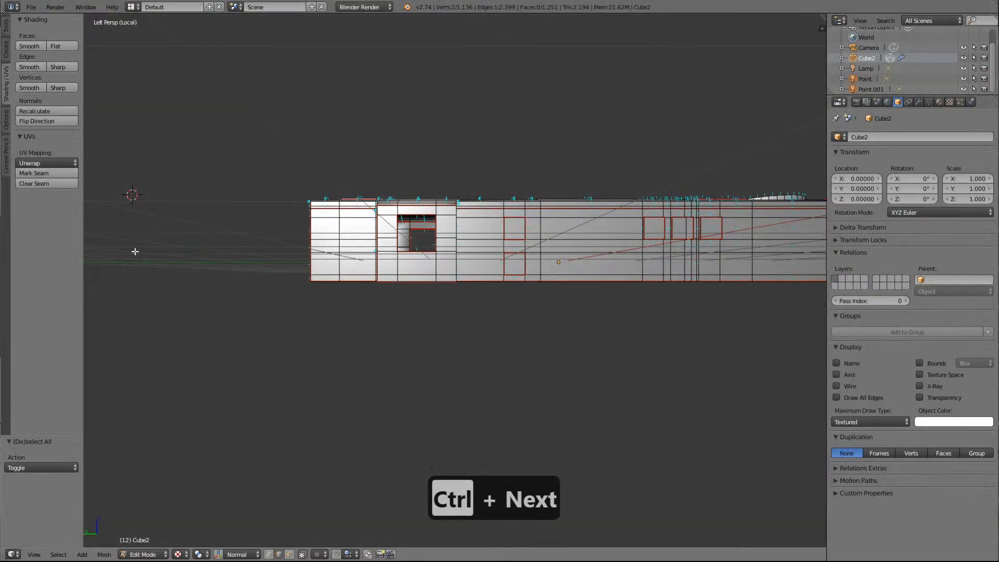
pyautogui.press('KP_5')
pyautogui.scroll(4, 135, 252)
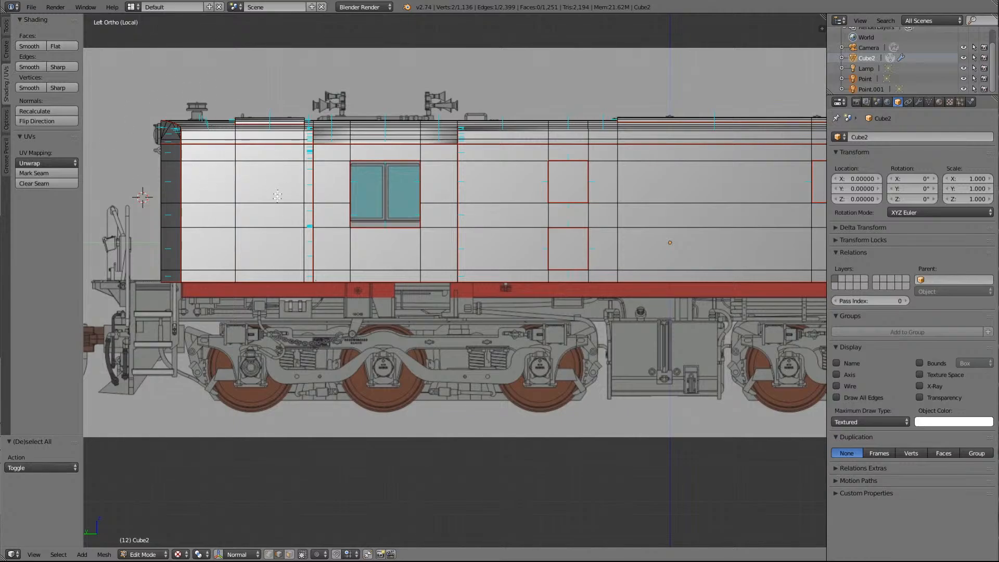
pyautogui.scroll(-3, 317, 228)
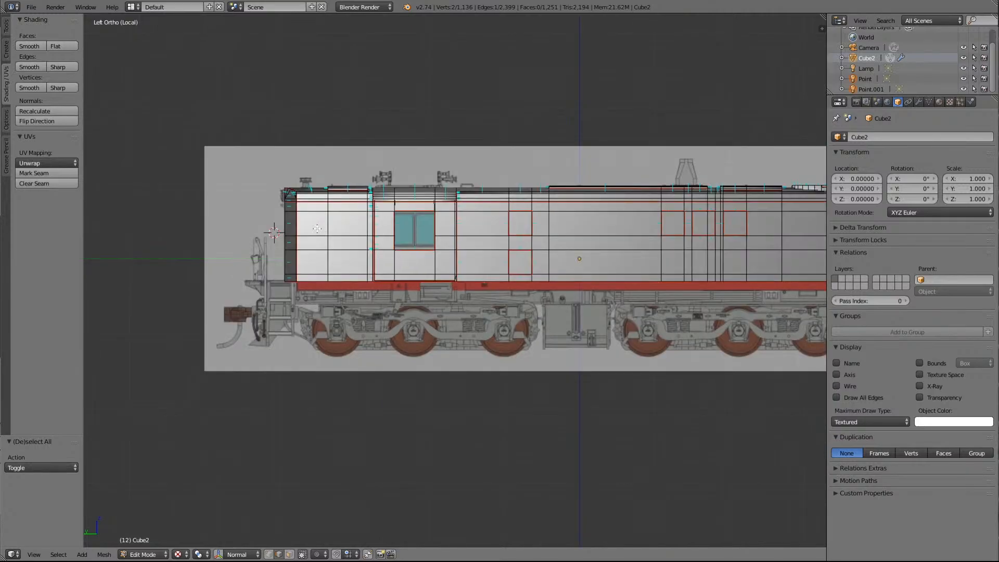
pyautogui.scroll(-1, 319, 225)
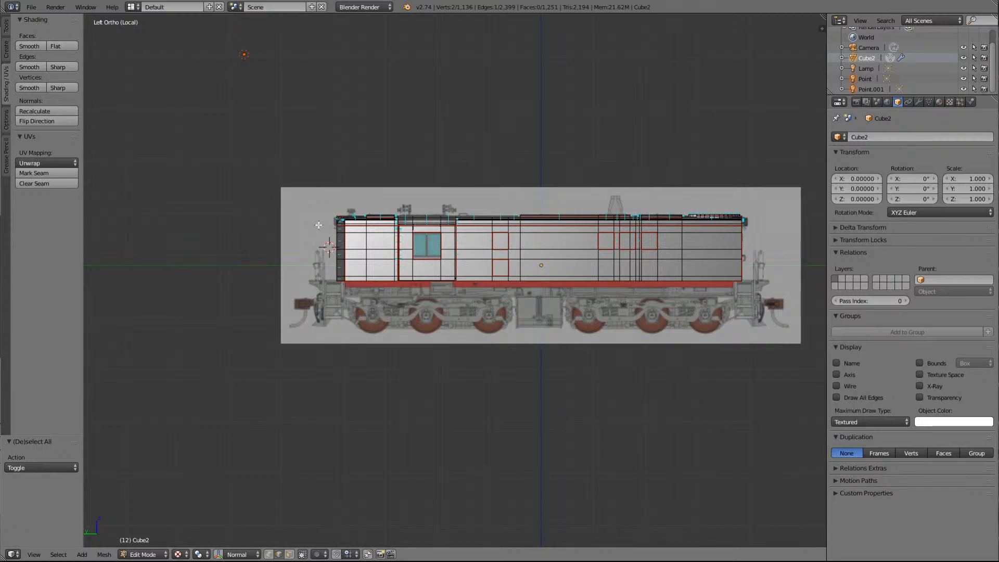
# Examine the roof, cab and raised side panels of the body in a three-quarter orthographic view
pyautogui.press('Left')
pyautogui.press('Left')
pyautogui.press('KP_8')
pyautogui.press('KP_8')
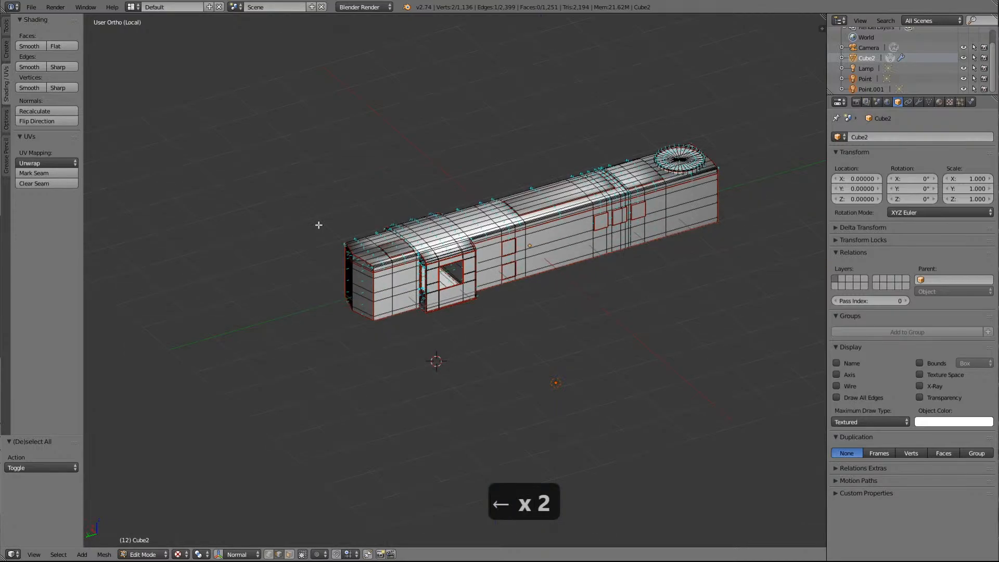
pyautogui.scroll(2, 671, 307)
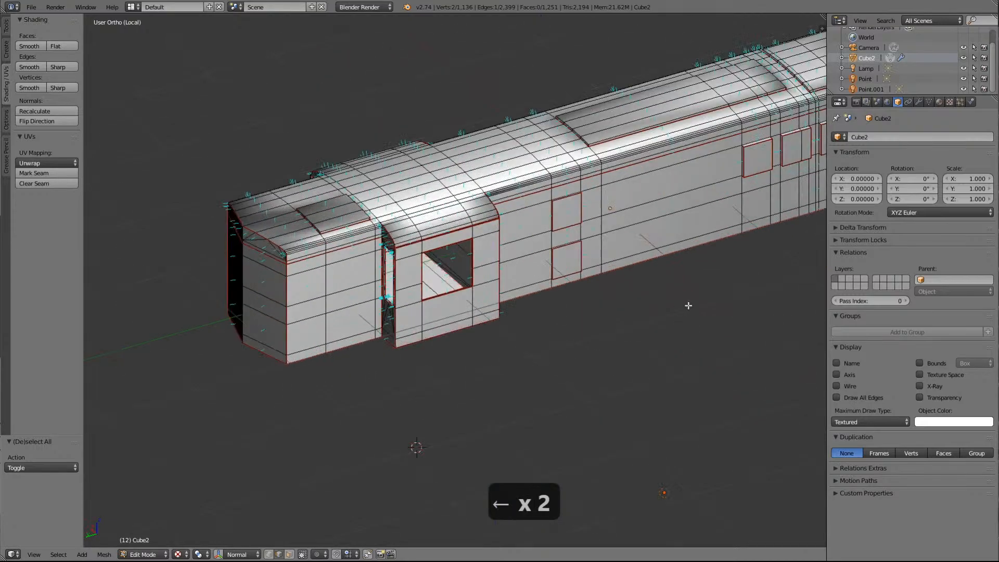
pyautogui.press('KP_8')
pyautogui.press('KP_8')
# Turn the body around and review its opposite side, nose end and roof as a whole
pyautogui.press('KP_4')
pyautogui.press('KP_4')
pyautogui.press('KP_4')
pyautogui.press('KP_4')
pyautogui.press('KP_4')
pyautogui.press('KP_4')
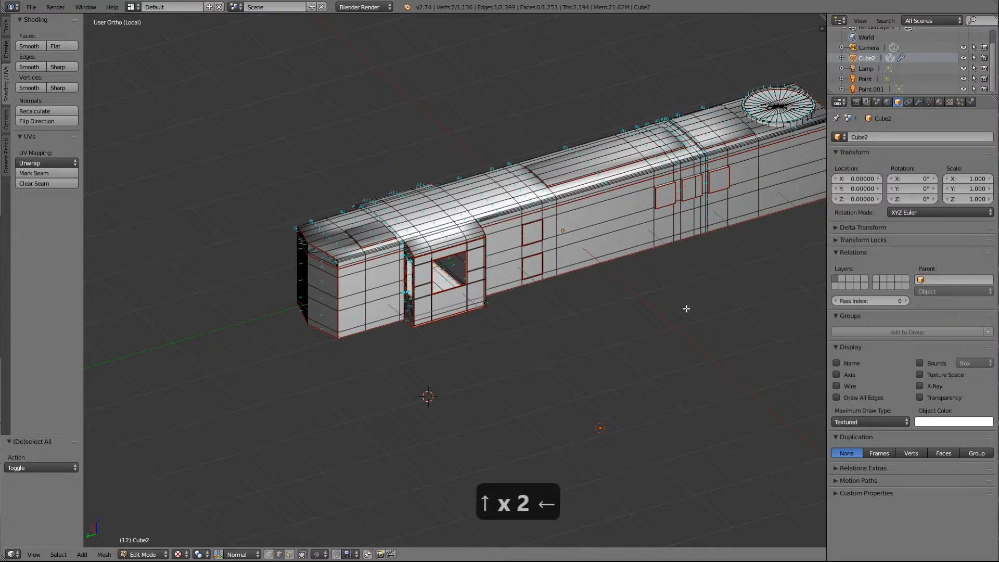
pyautogui.press('KP_4')
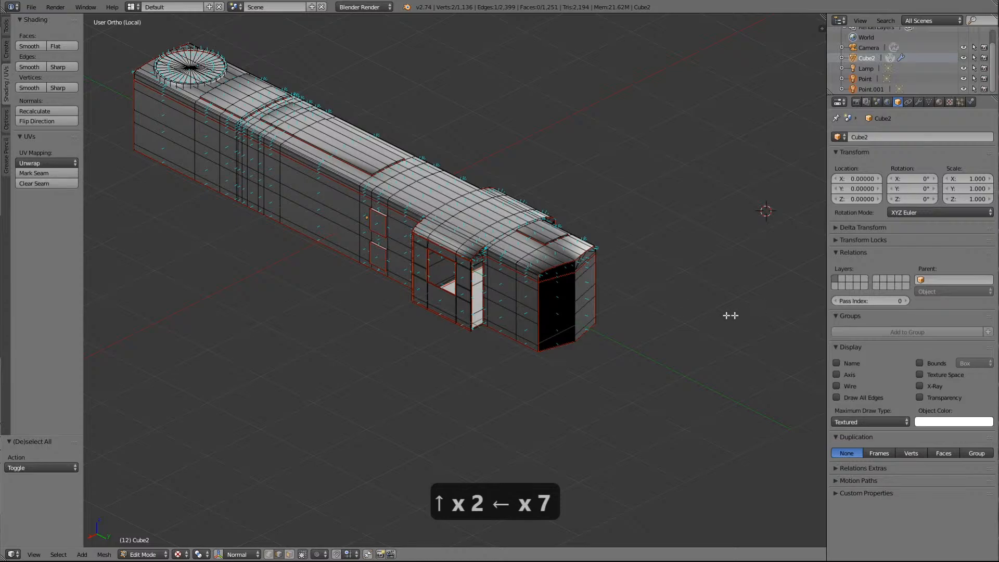
pyautogui.scroll(1, 703, 317)
pyautogui.scroll(-3, 702, 317)
pyautogui.scroll(-1, 702, 318)
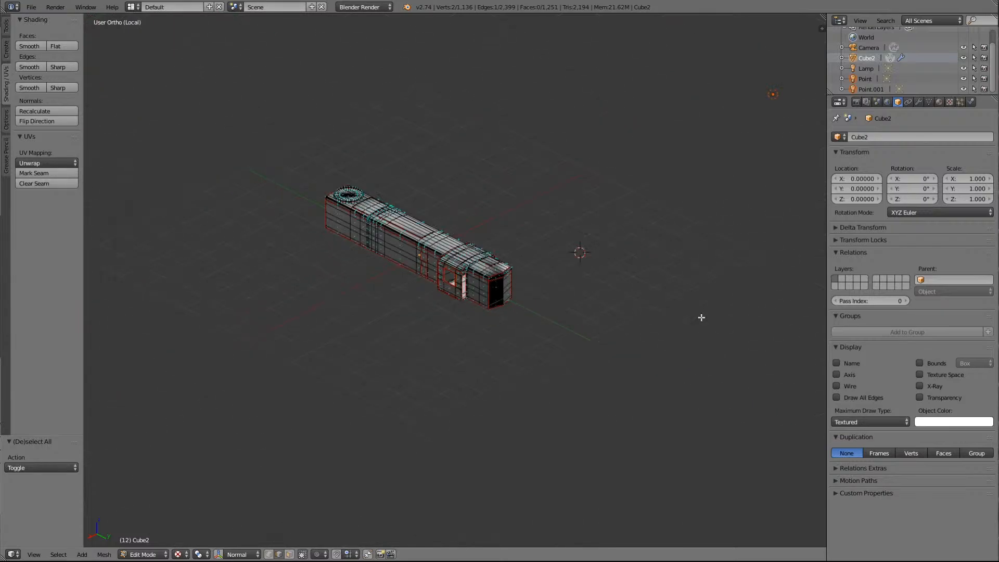
pyautogui.scroll(2, 702, 318)
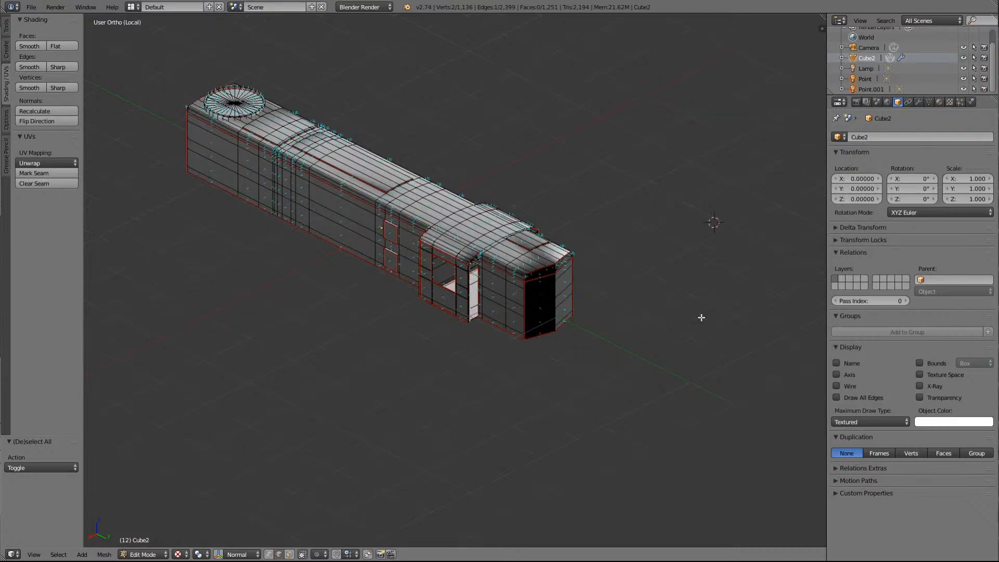
# Examine the open underside and the inside of the body shell from below, turning it from one side to the other
pyautogui.press('KP_2')
pyautogui.press('KP_2')
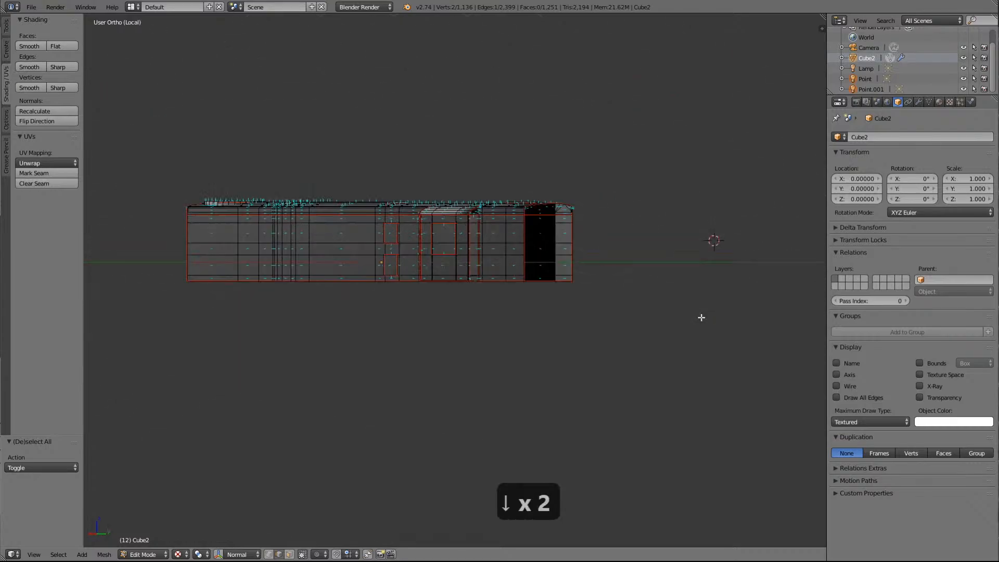
pyautogui.press('KP_2')
pyautogui.press('KP_2')
pyautogui.press('KP_2')
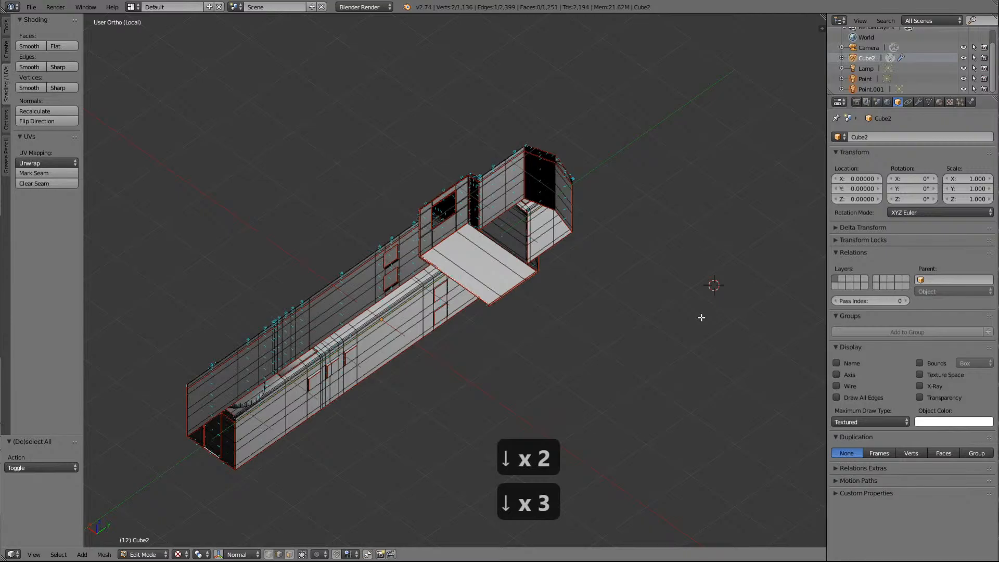
pyautogui.press('KP_6')
pyautogui.press('KP_6')
pyautogui.press('KP_6')
pyautogui.press('KP_6')
pyautogui.press('KP_6')
pyautogui.press('KP_6')
pyautogui.press('KP_6')
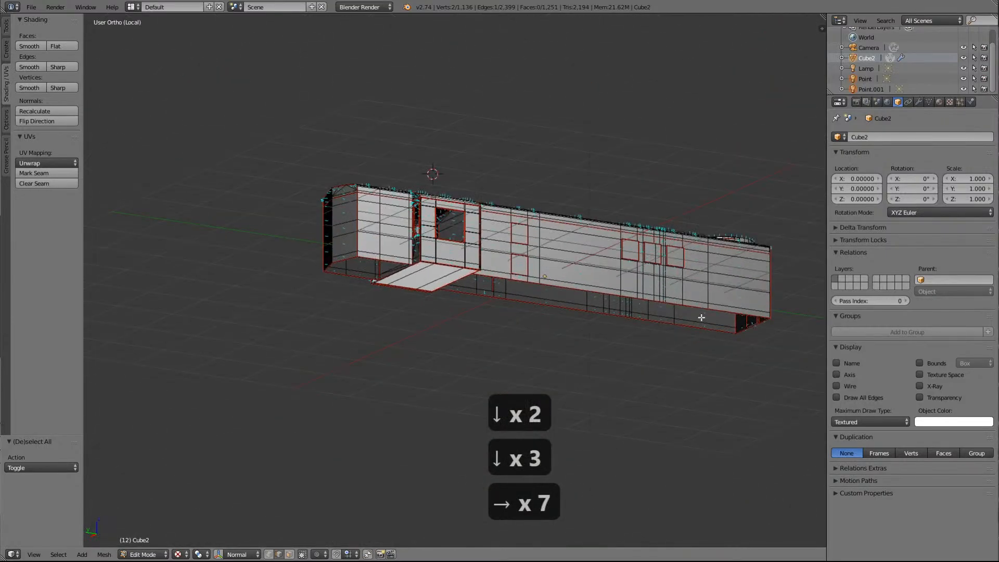
# Inspect the three raised side panels of the body and the adjoining roof edge in close-up from above
pyautogui.press('KP_8')
pyautogui.press('KP_8')
pyautogui.press('KP_8')
pyautogui.press('KP_8')
pyautogui.press('KP_8')
pyautogui.press('KP_8')
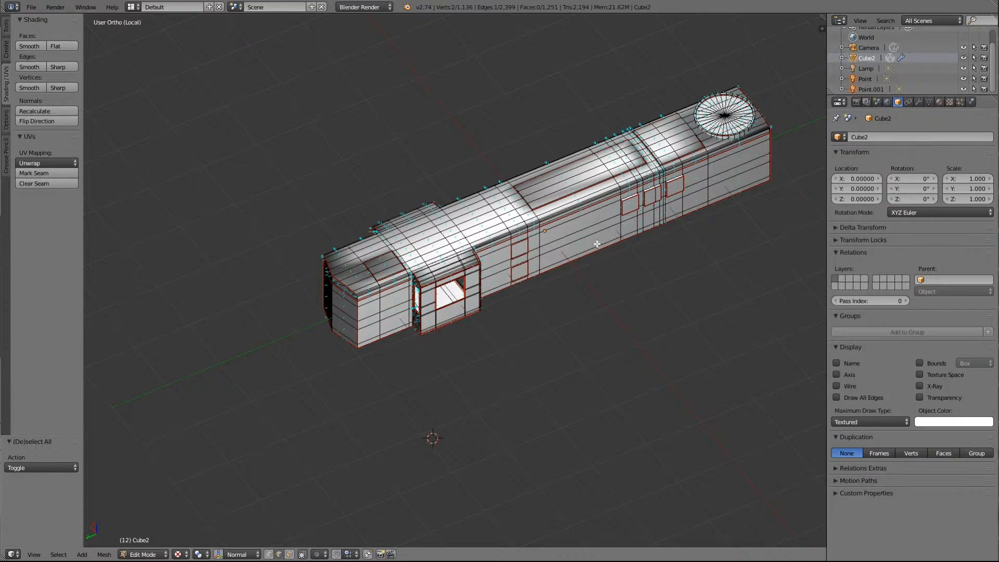
pyautogui.keyDown('shift'); pyautogui.scroll(11, 597, 244); pyautogui.keyUp('shift')
pyautogui.keyDown('shift'); pyautogui.scroll(-8, 595, 244); pyautogui.keyUp('shift')
pyautogui.keyDown('ctrl'); pyautogui.scroll(7, 588, 254); pyautogui.keyUp('ctrl')
pyautogui.keyDown('ctrl'); pyautogui.scroll(5, 552, 268); pyautogui.keyUp('ctrl')
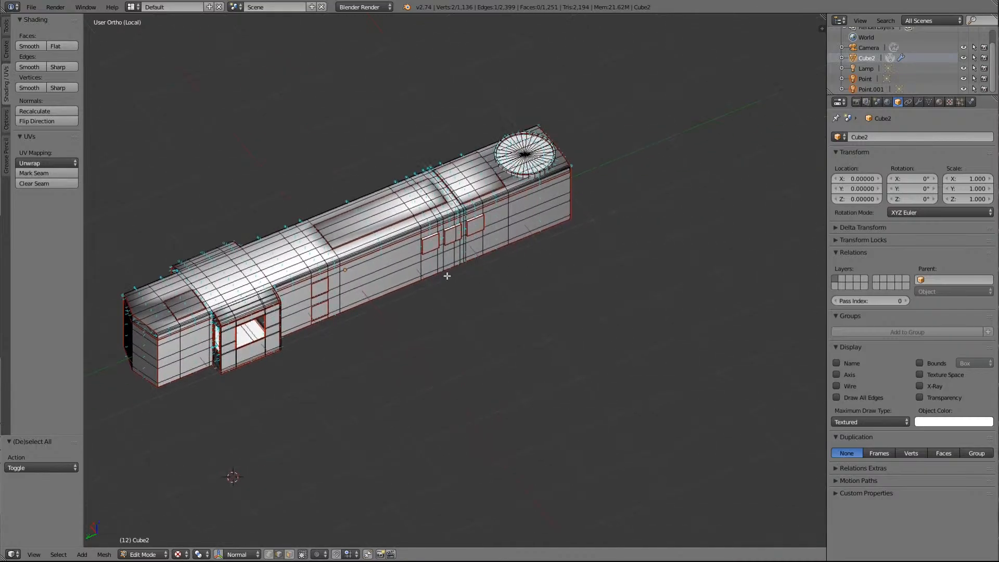
pyautogui.scroll(9, 447, 276)
pyautogui.keyDown('shift'); pyautogui.scroll(13, 447, 276); pyautogui.keyUp('shift')
pyautogui.keyDown('shift'); pyautogui.scroll(5, 447, 276); pyautogui.keyUp('shift')
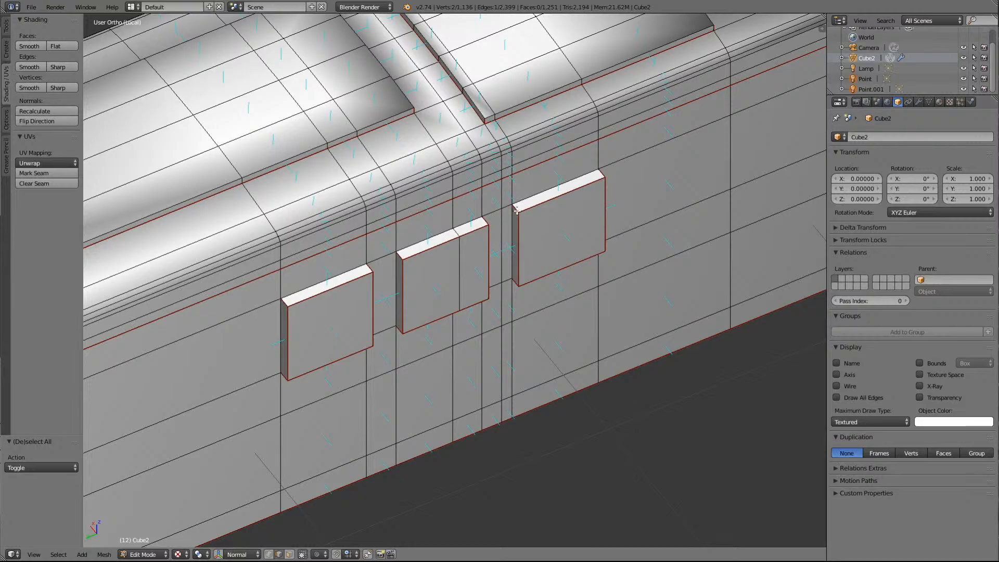
pyautogui.scroll(5, 577, 232)
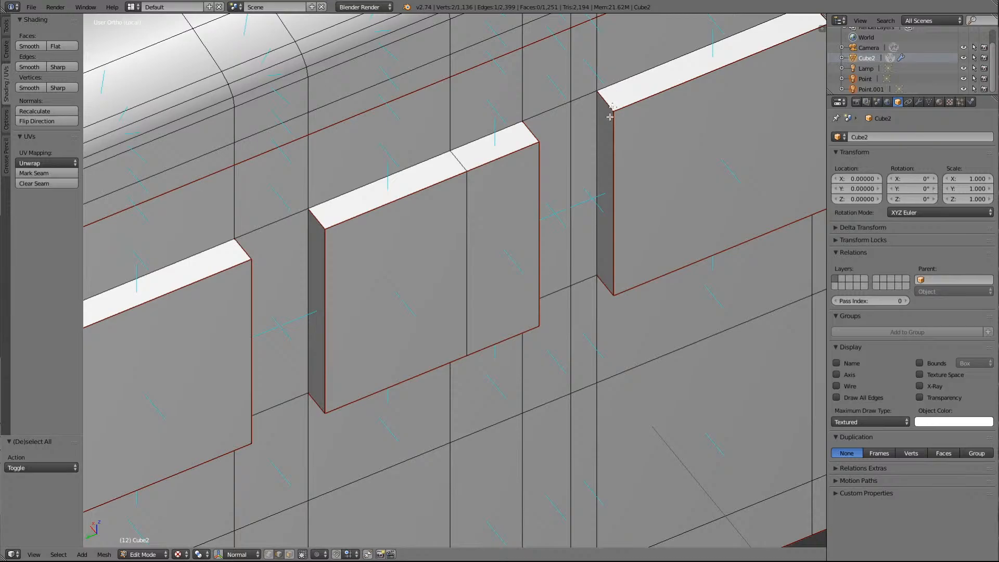
# Compare the raised side panels with the roof recesses and the round roof fan across the rear half of the body
pyautogui.scroll(-2, 547, 233)
pyautogui.scroll(-10, 547, 233)
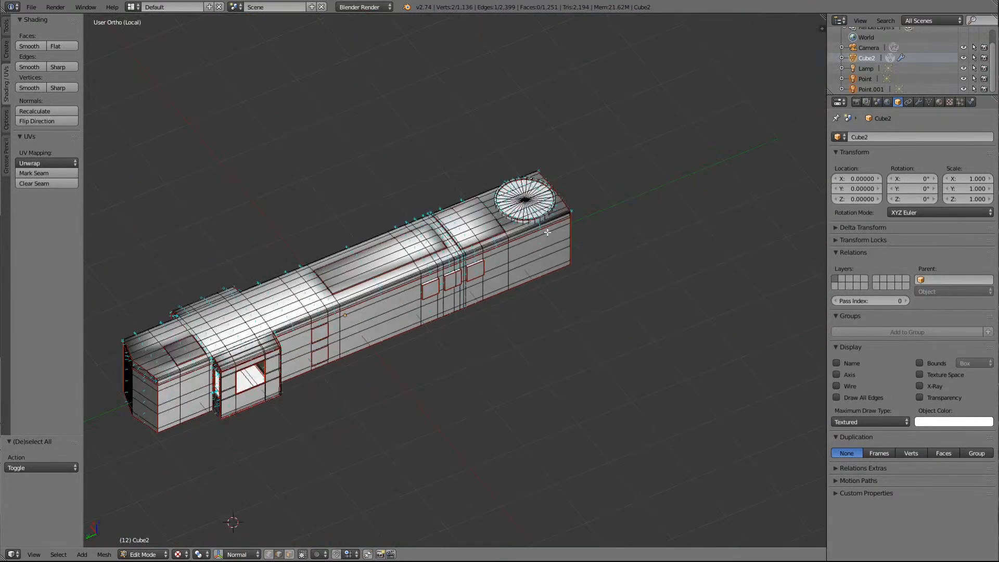
pyautogui.scroll(-3, 548, 233)
pyautogui.scroll(6, 361, 307)
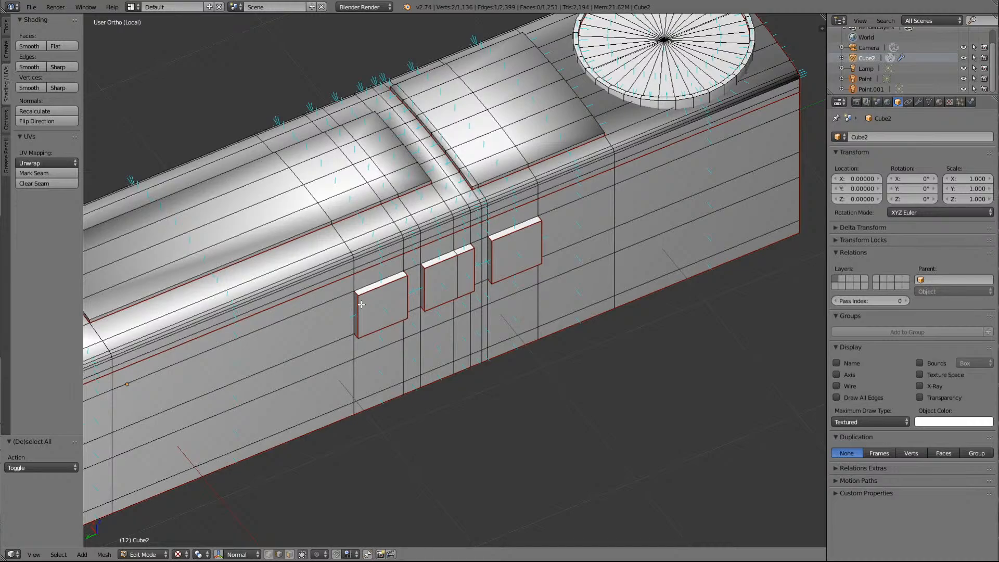
pyautogui.scroll(-4, 361, 304)
pyautogui.scroll(-2, 361, 305)
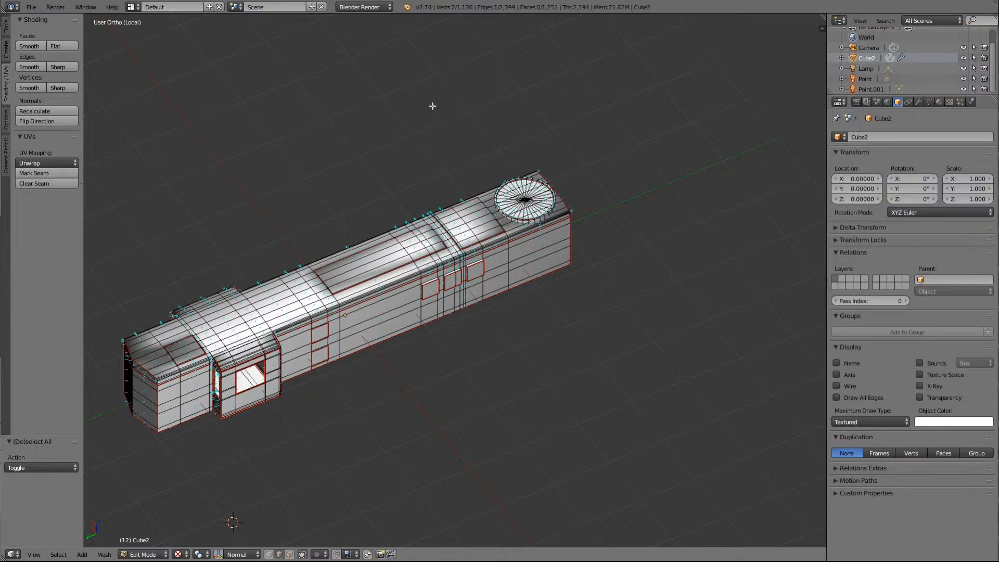
# Clear the current selection and select the entire body mesh
pyautogui.keyDown('shift'); pyautogui.scroll(-5, 477, 195); pyautogui.keyUp('shift')
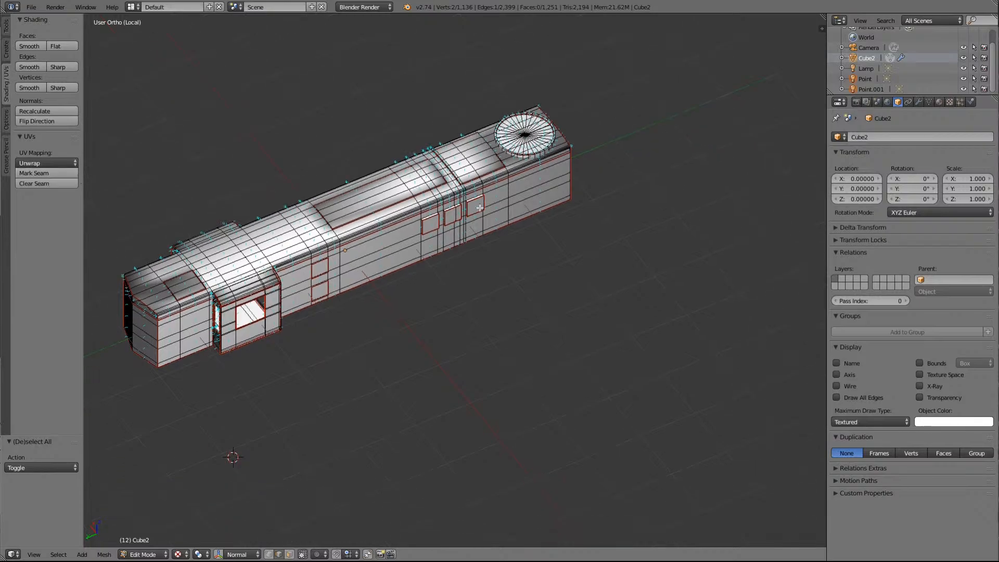
pyautogui.keyDown('ctrl'); pyautogui.scroll(-10, 479, 208); pyautogui.keyUp('ctrl')
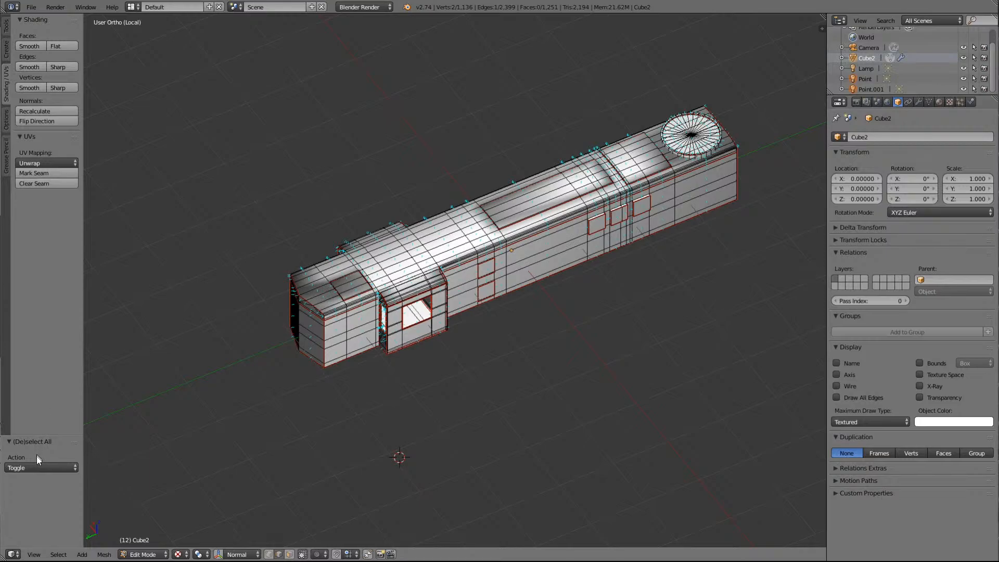
pyautogui.press('a')
pyautogui.click(535, 353)
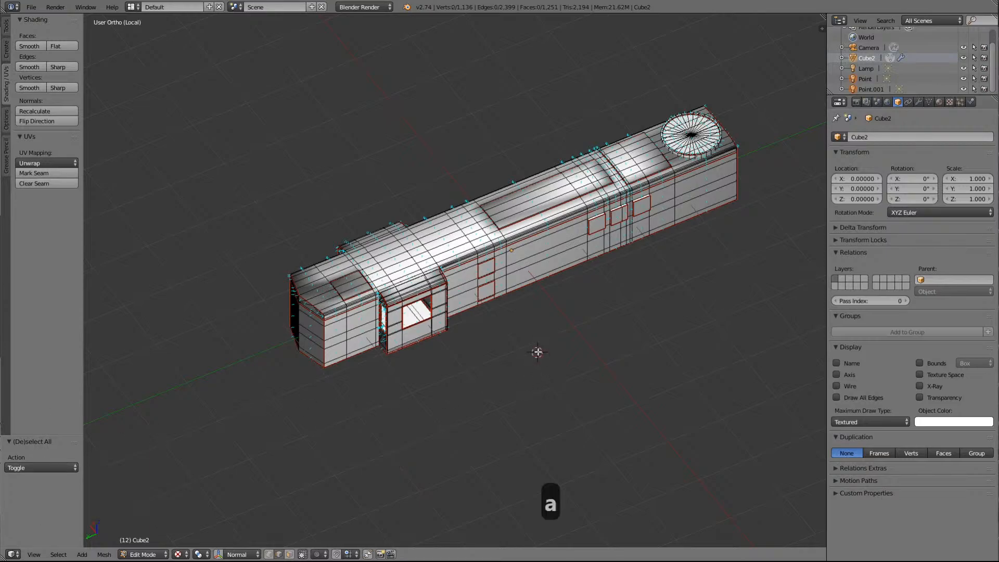
pyautogui.press('a')
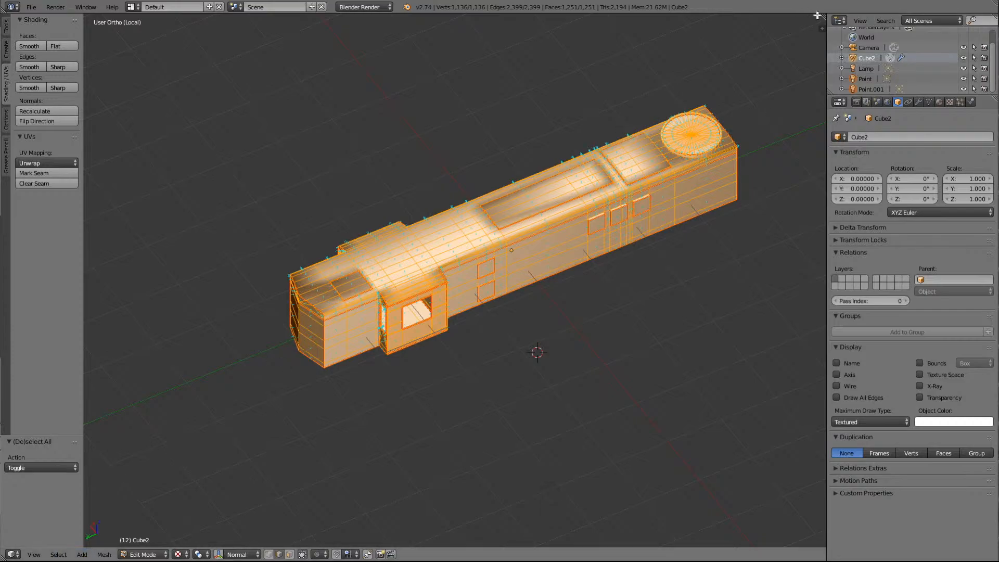
# Split the 3D view into two stacked areas and change the upper one to the UV/Image Editor
pyautogui.moveTo(814, 13); pyautogui.dragTo(807, 240)
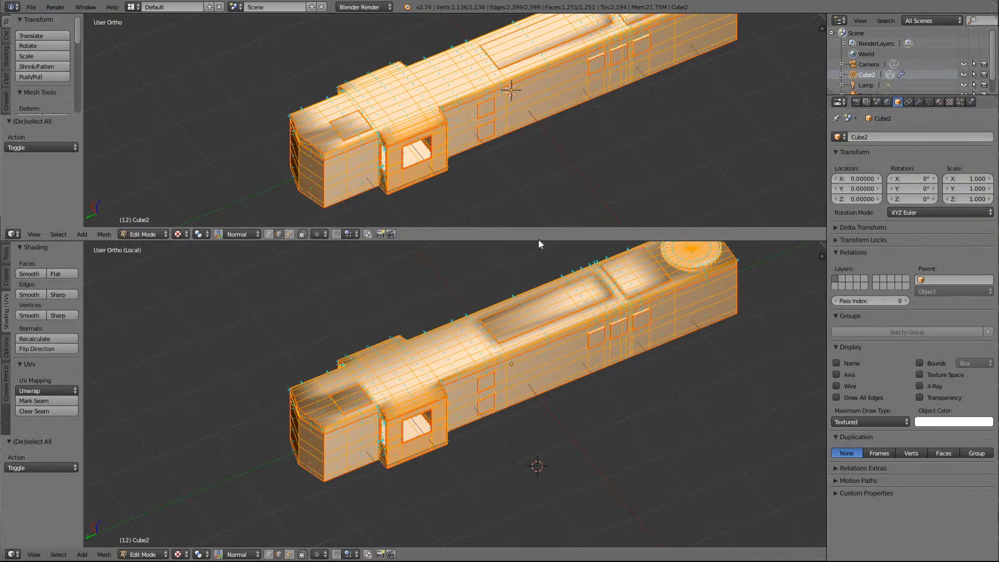
pyautogui.moveTo(539, 240); pyautogui.dragTo(543, 321)
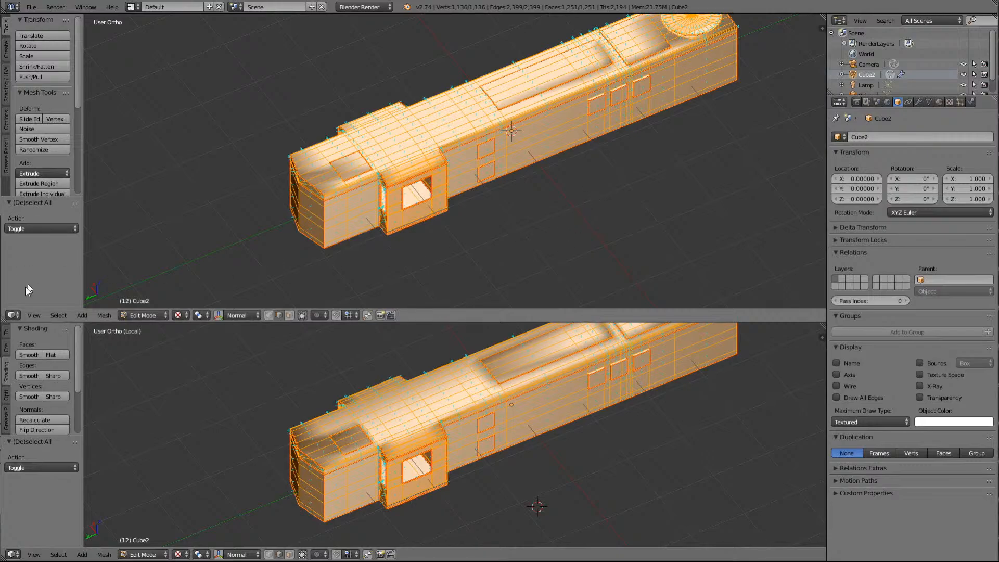
pyautogui.click(12, 315)
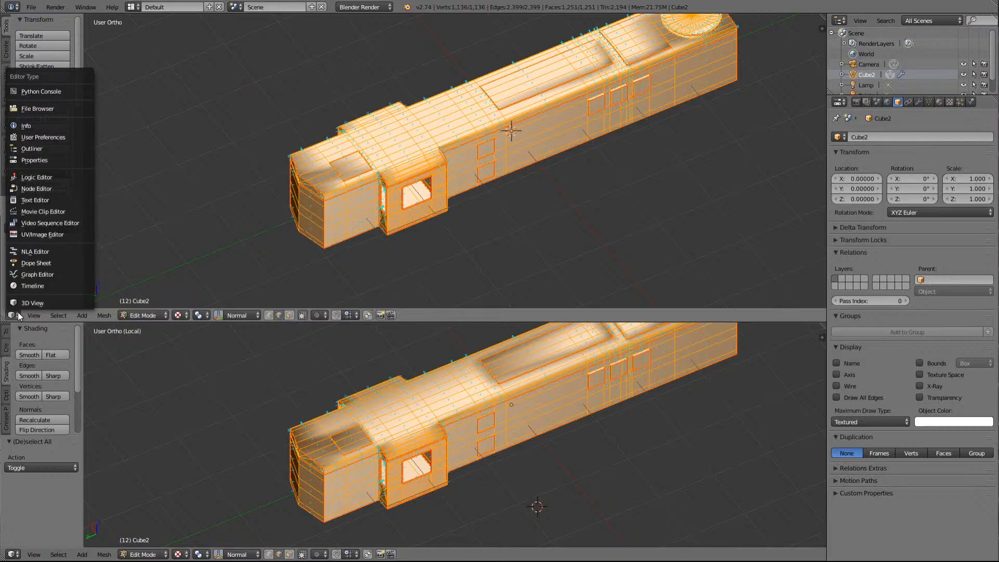
pyautogui.click(32, 236)
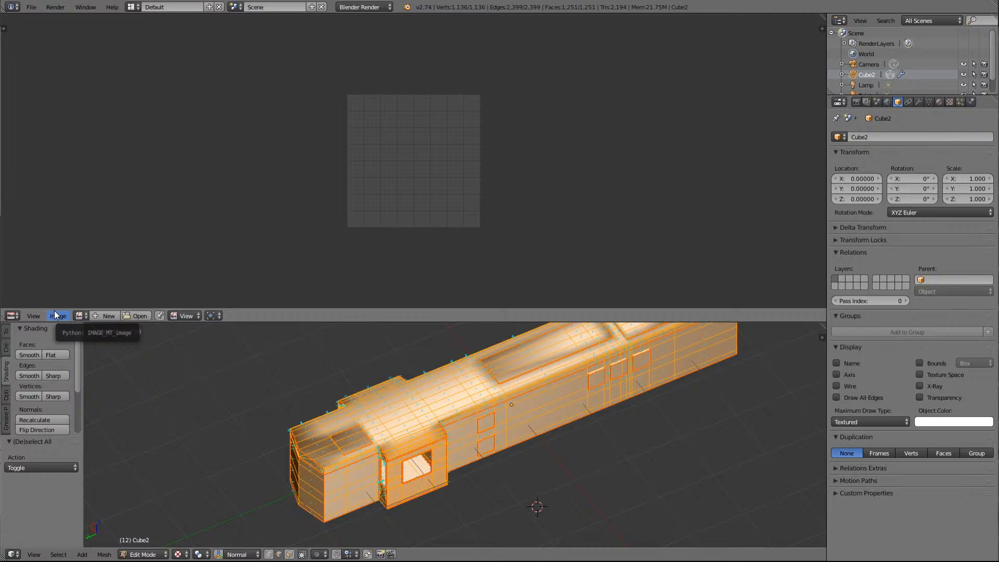
# Start a new image in the UV/Image Editor and set its width and height to 2048 px
pyautogui.click(98, 316)
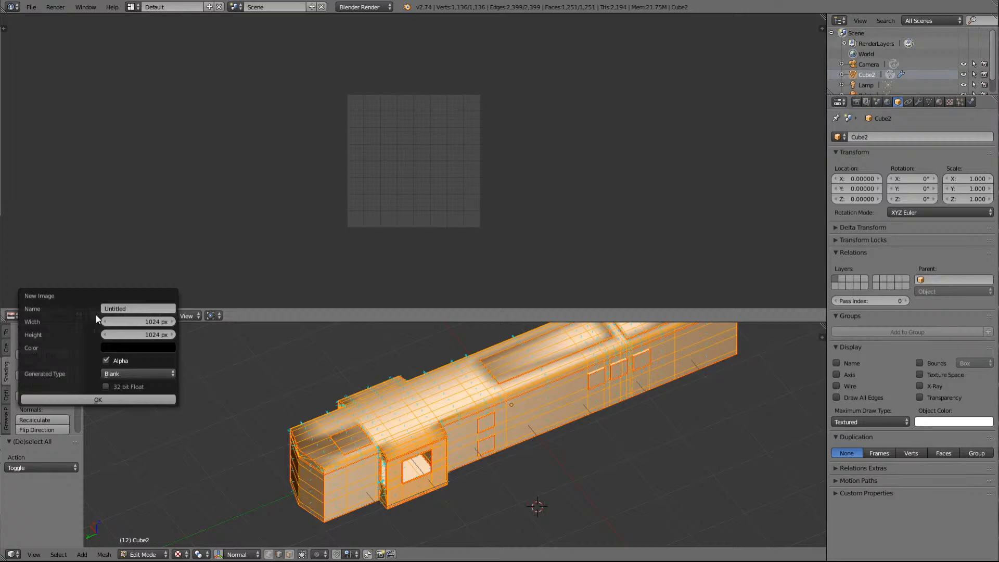
pyautogui.click(173, 322)
pyautogui.moveTo(160, 323); pyautogui.dragTo(161, 323)
pyautogui.click(159, 322)
pyautogui.write('2048')
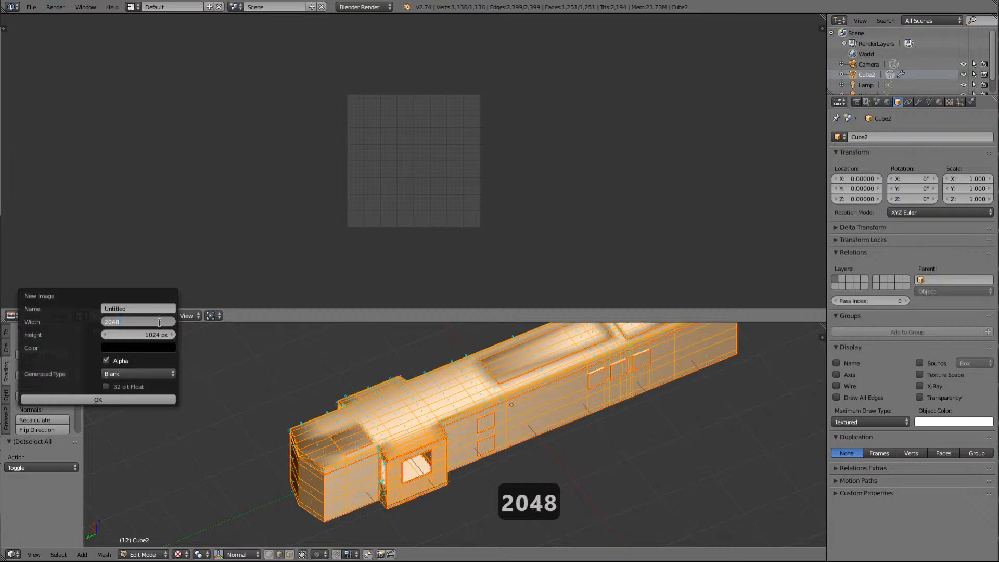
pyautogui.click(154, 334)
pyautogui.click(154, 336)
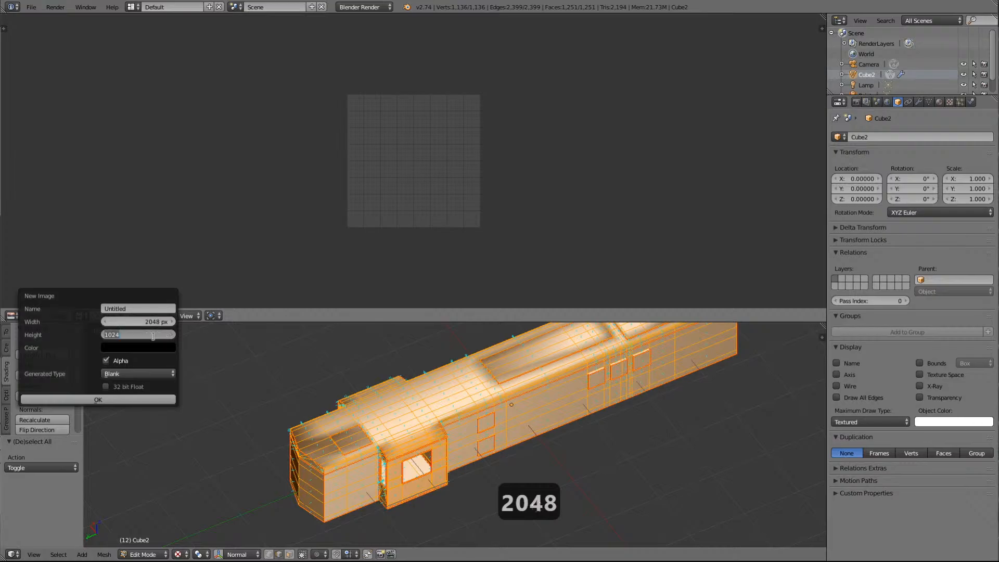
pyautogui.write('2048')
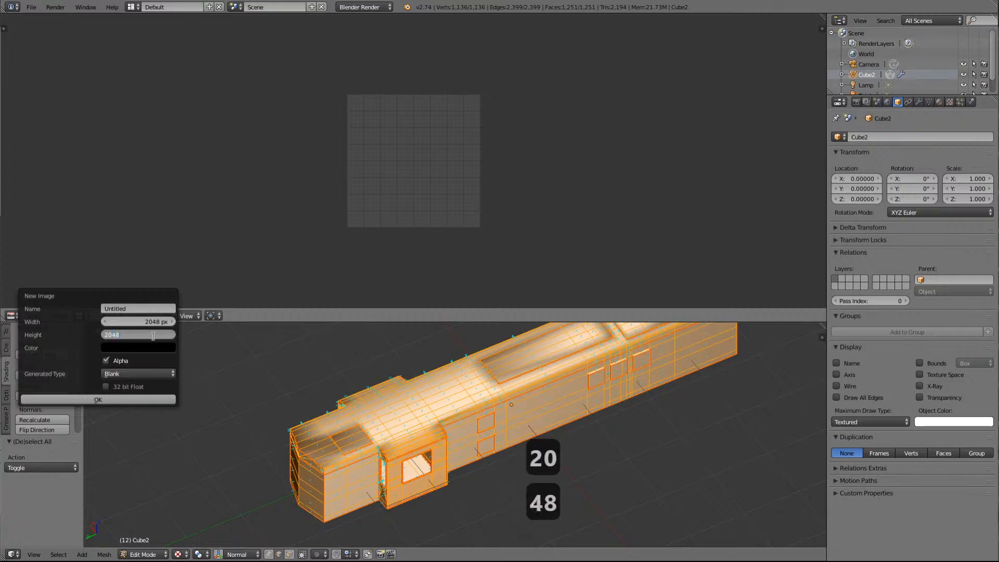
pyautogui.press('Return')
pyautogui.click(123, 321)
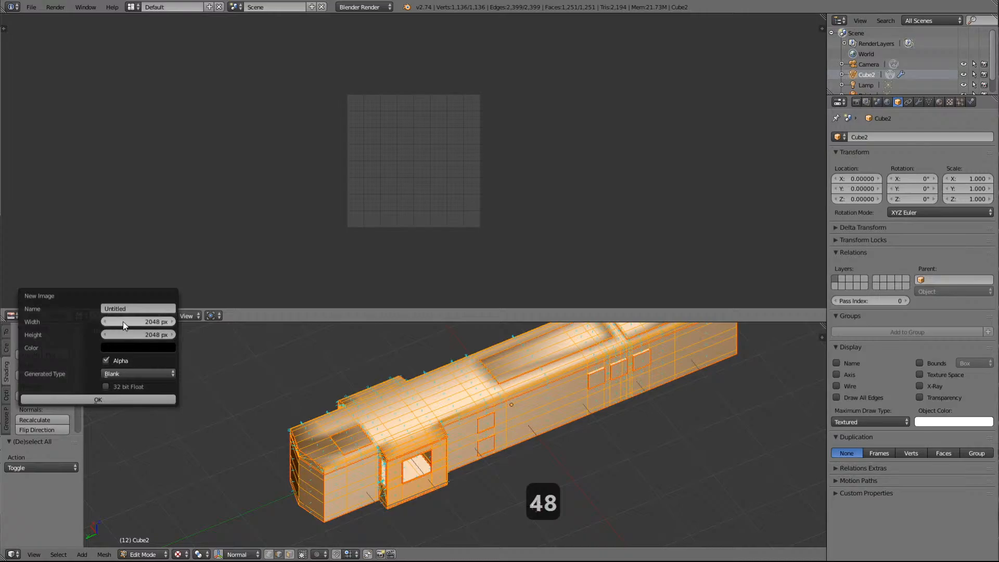
# Switch to the web browser, search Google for "image size Second Life 2020" and look through the results
pyautogui.press('Return')
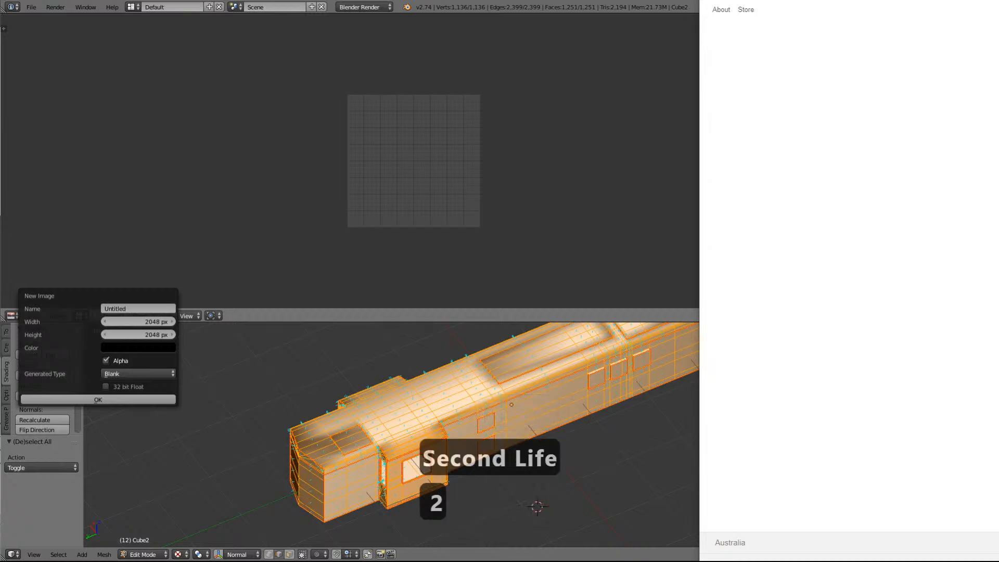
pyautogui.press('Return')
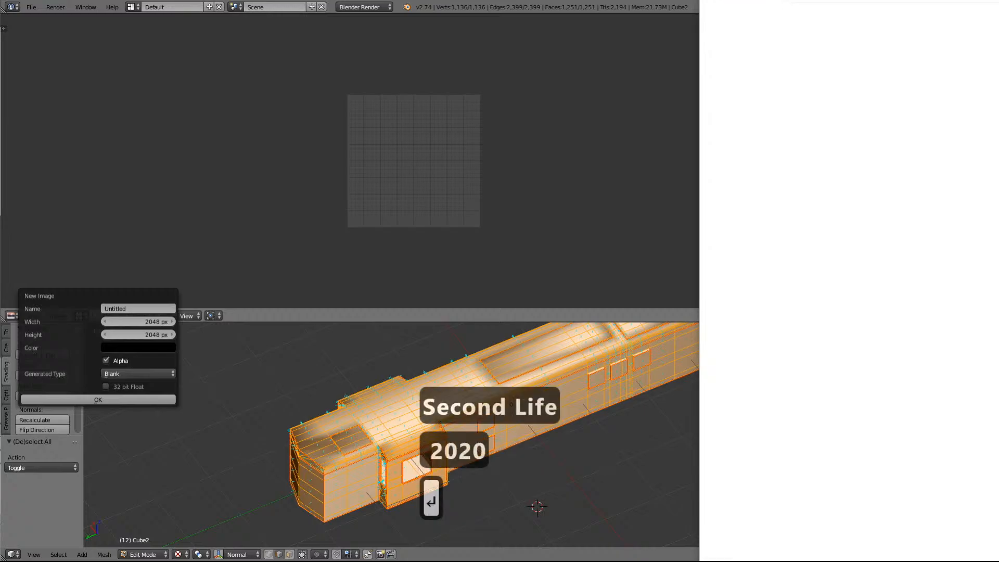
pyautogui.moveTo(998, 0); pyautogui.dragTo(330, 0)
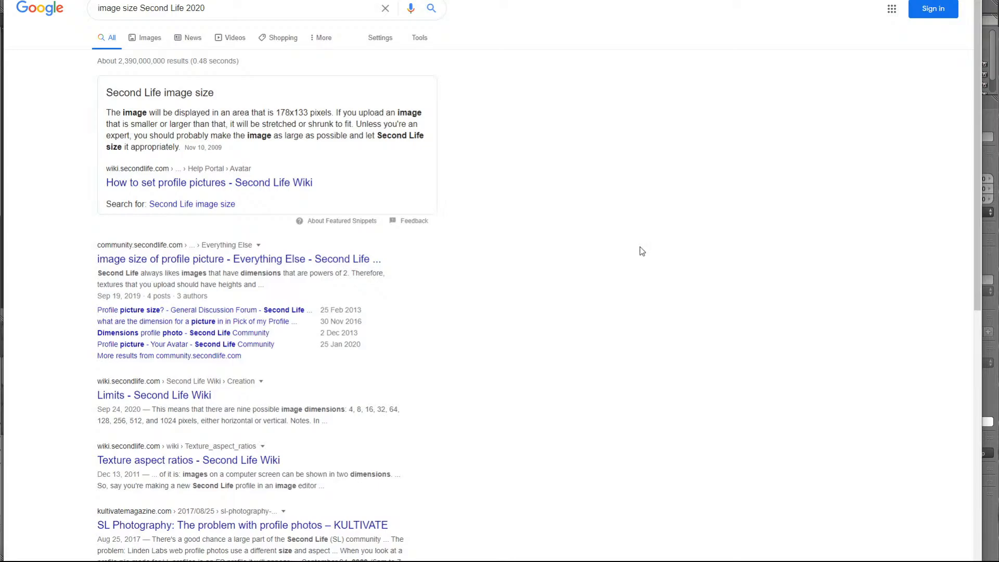
pyautogui.scroll(-3, 592, 286)
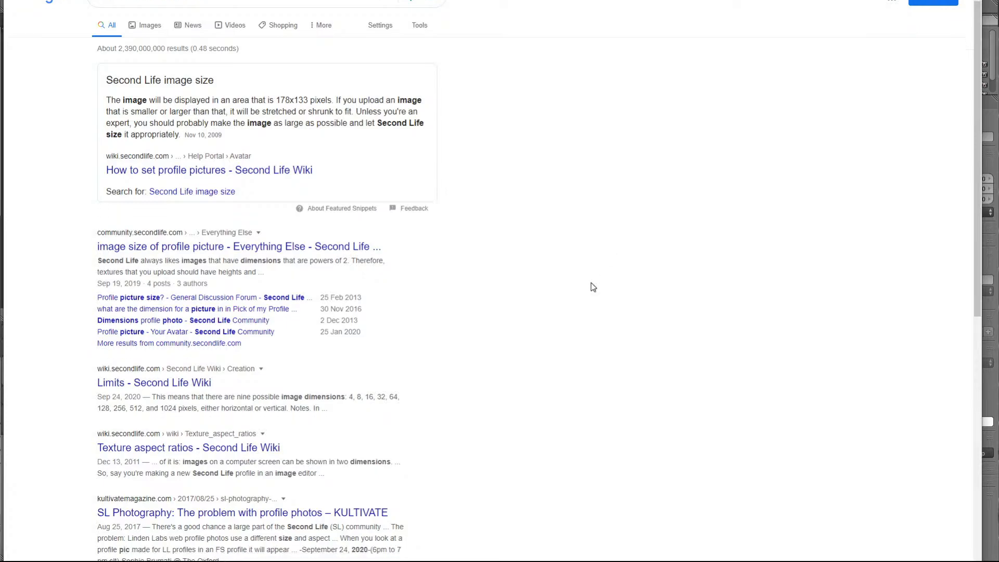
pyautogui.scroll(3, 572, 286)
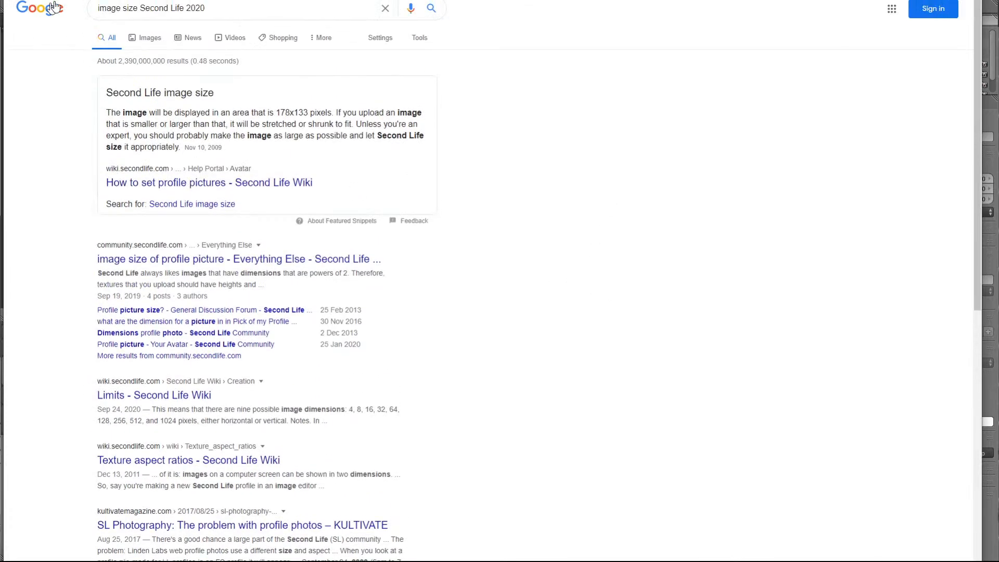
# Refine the search to "upload image size Second Life 2020" and open the Second Life Community article Uploading assets
pyautogui.click(99, 8)
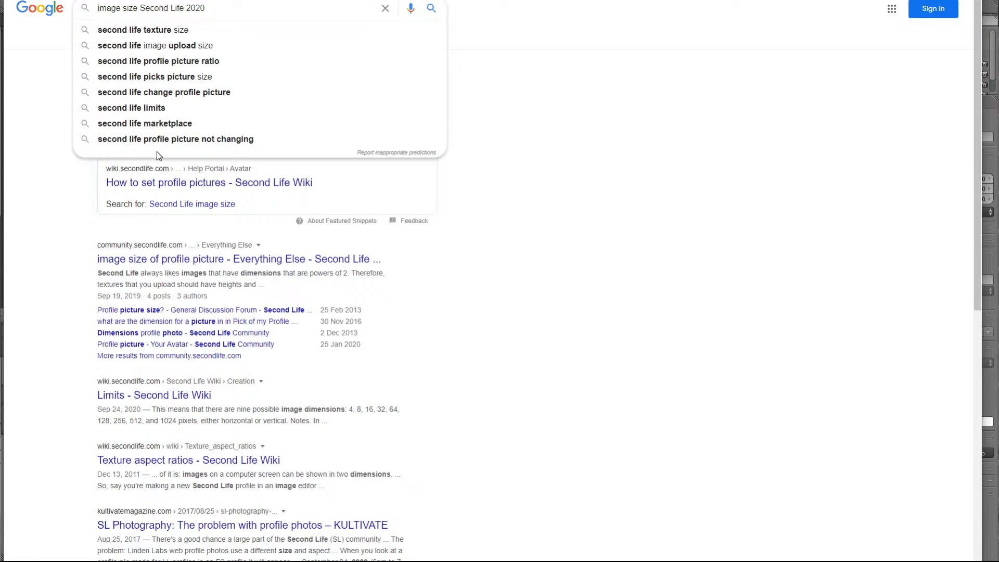
pyautogui.write('upload')
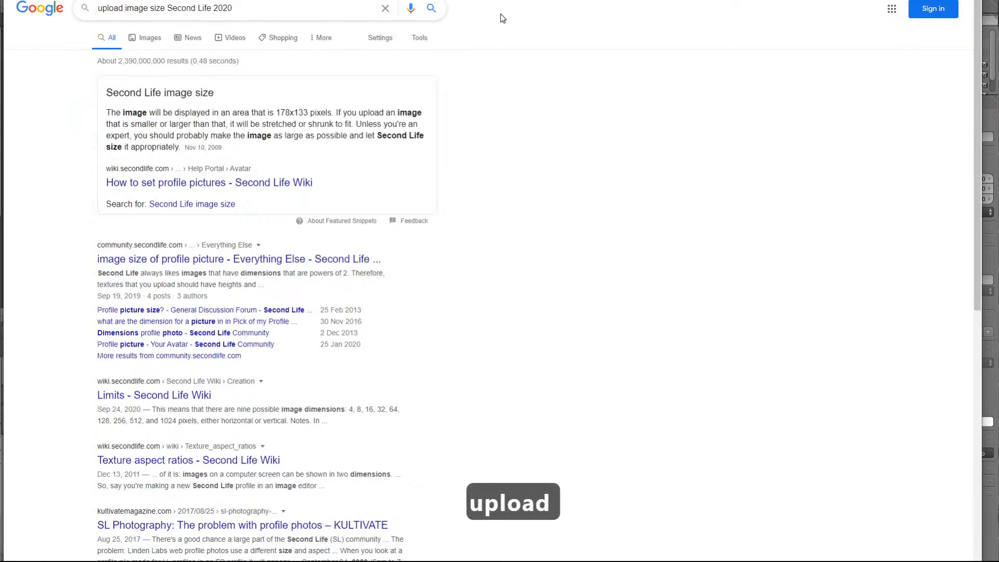
pyautogui.click(433, 11)
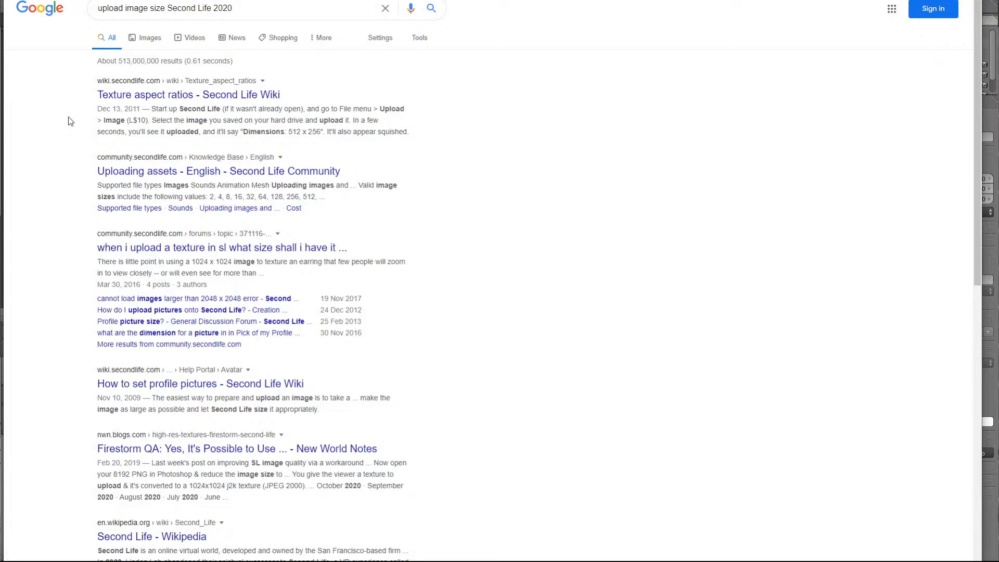
pyautogui.click(154, 174)
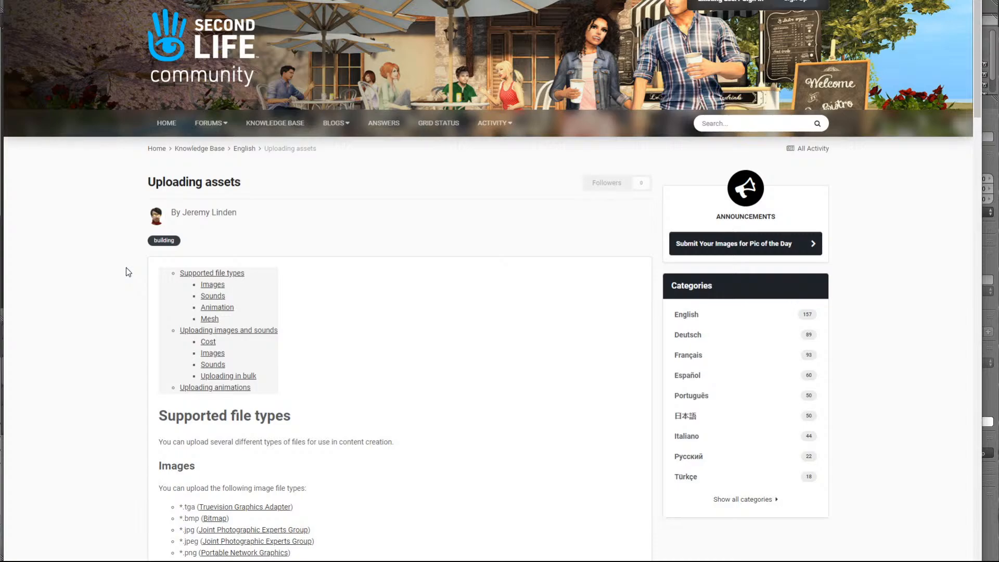
# Read the article's sections on uploading images, supported image formats and texture sizes
pyautogui.scroll(-10, 126, 268)
pyautogui.scroll(-3, 126, 268)
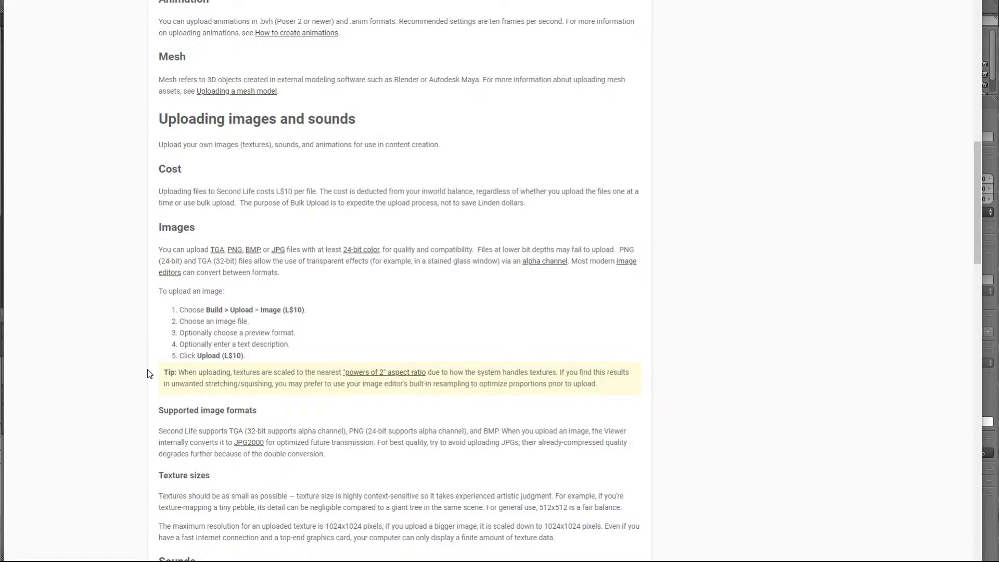
pyautogui.scroll(-3, 148, 370)
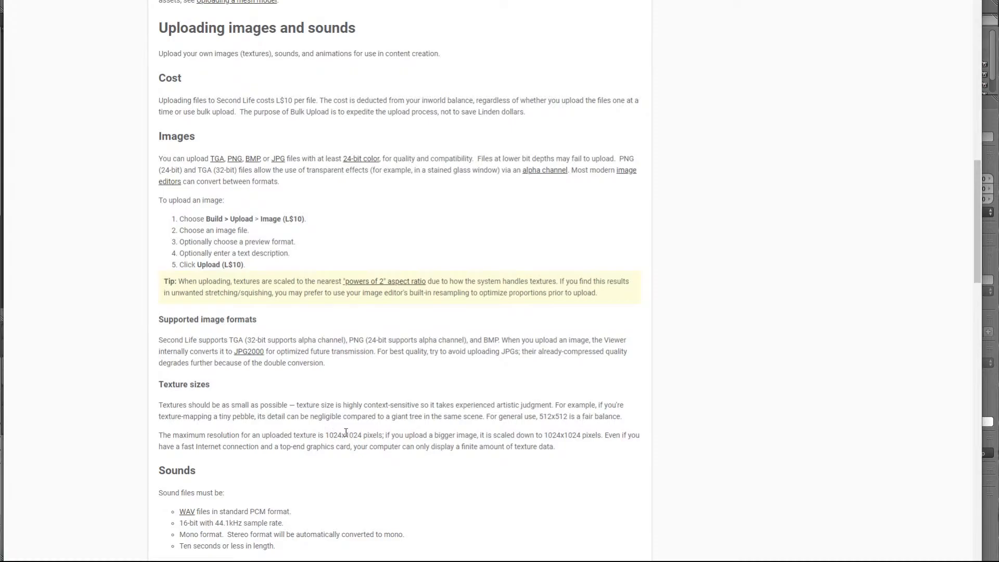
pyautogui.scroll(-5, 345, 461)
pyautogui.scroll(-5, 345, 460)
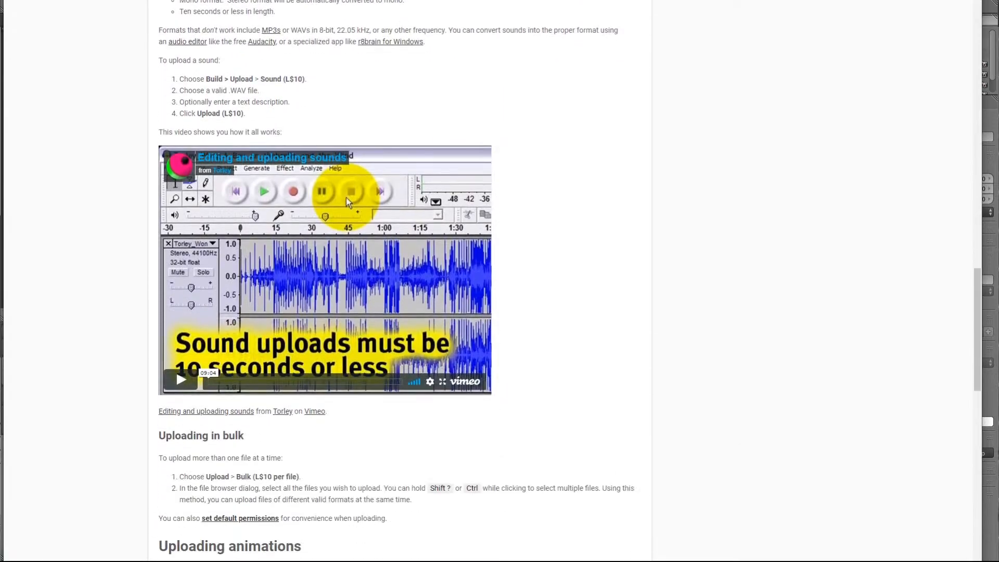
# Skim the rest of the Uploading assets article, then return to the Google results and look through them
pyautogui.scroll(-8, 341, 431)
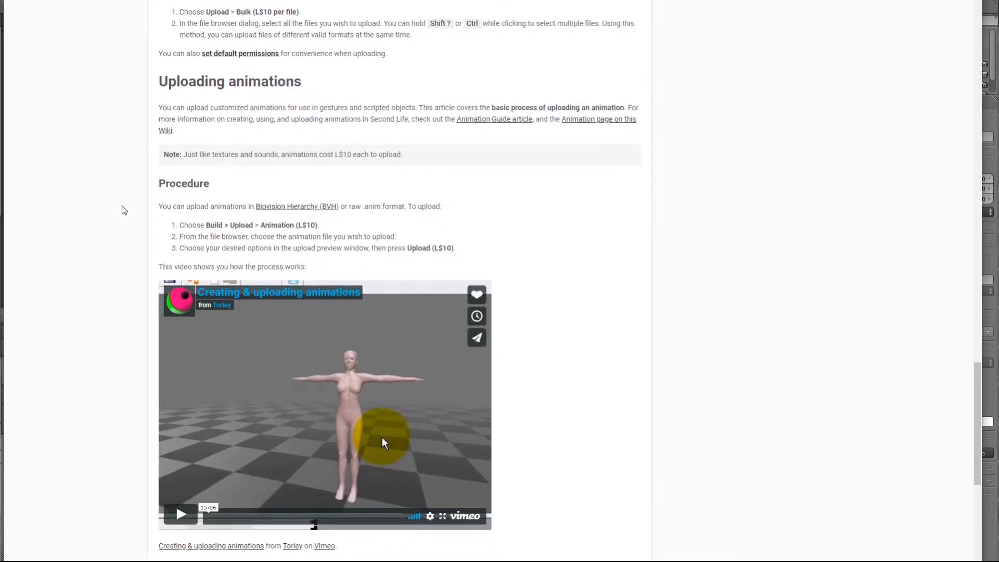
pyautogui.scroll(-9, 126, 207)
pyautogui.scroll(20, 126, 208)
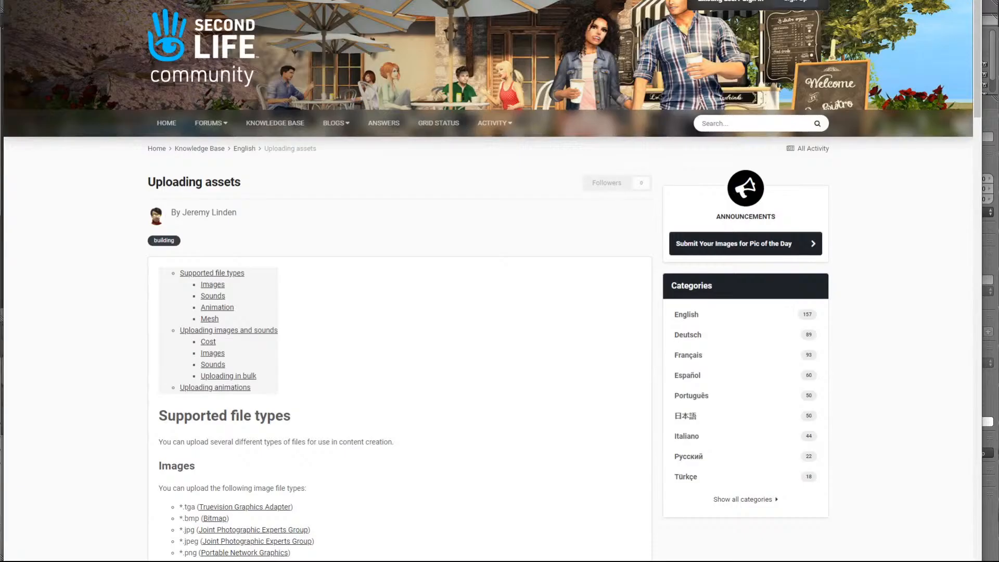
pyautogui.hotkey('alt', 'Left')
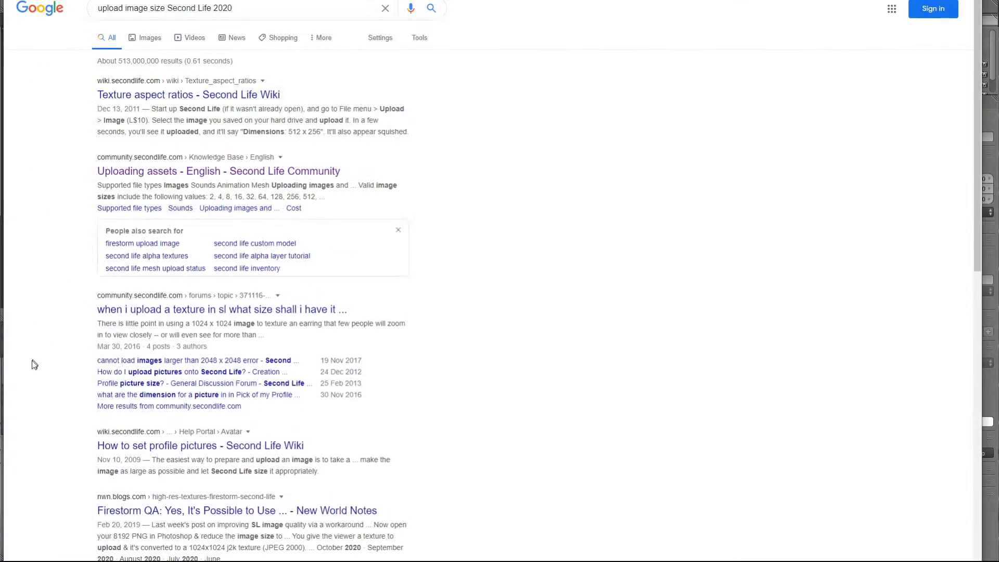
pyautogui.scroll(-7, 48, 352)
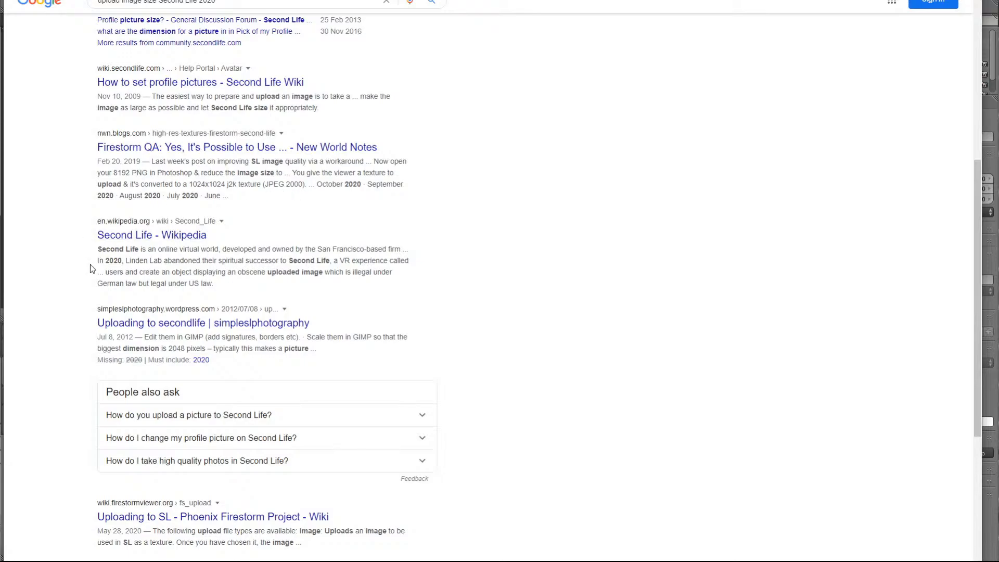
pyautogui.scroll(-5, 58, 307)
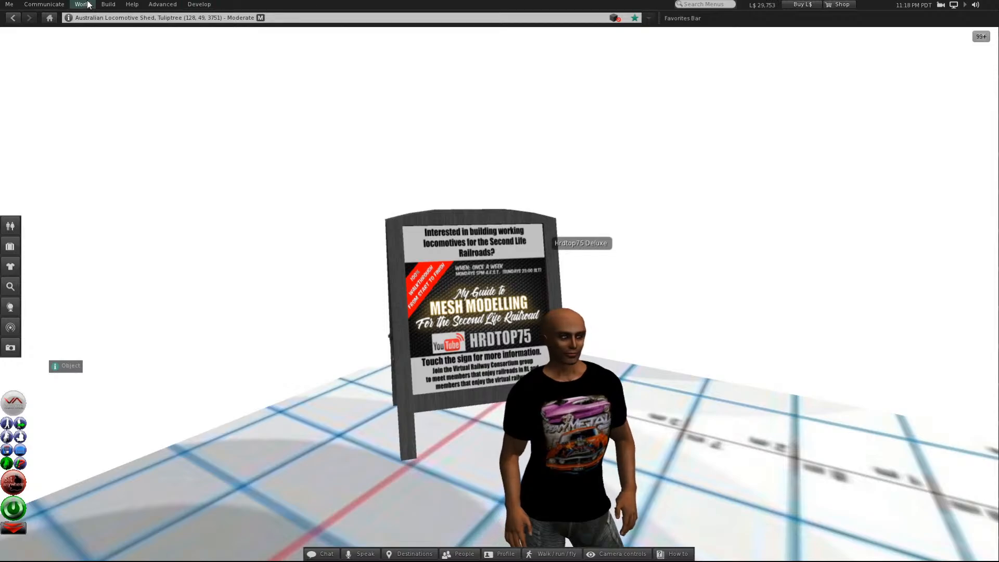
# Switch to the Second Life viewer, start an image upload and browse the pictures in the 48 class folder
pyautogui.click(109, 4)
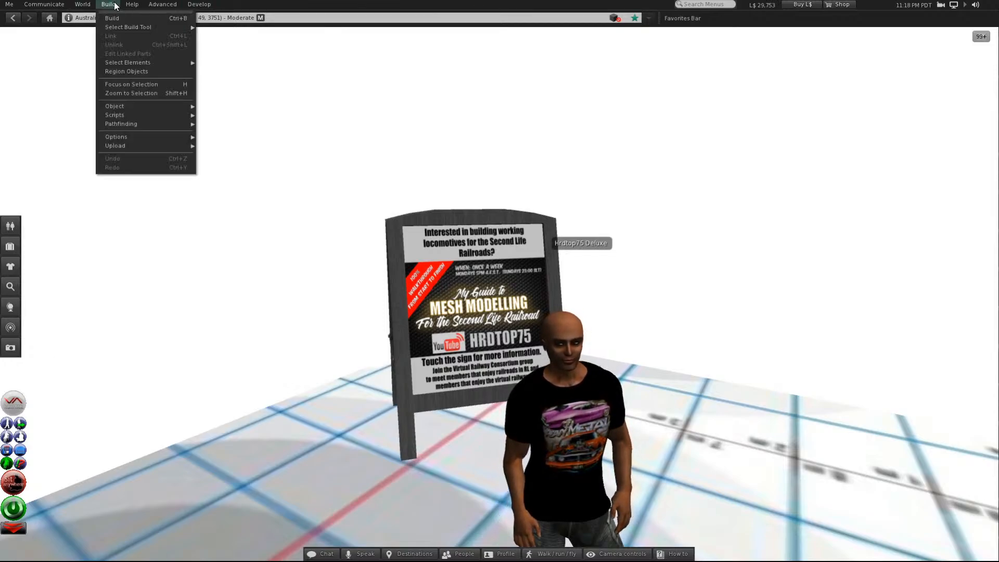
pyautogui.moveTo(138, 139)
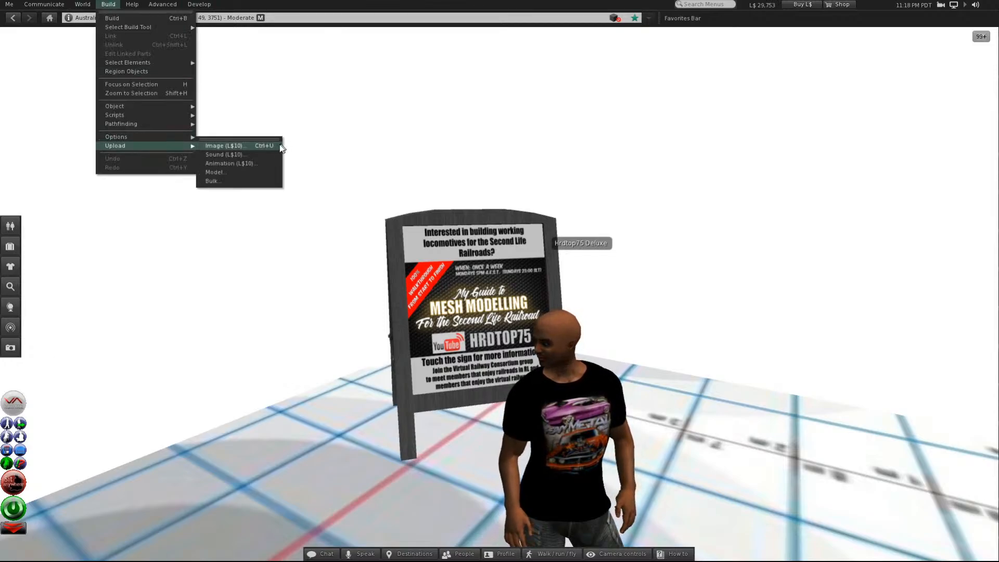
pyautogui.click(226, 146)
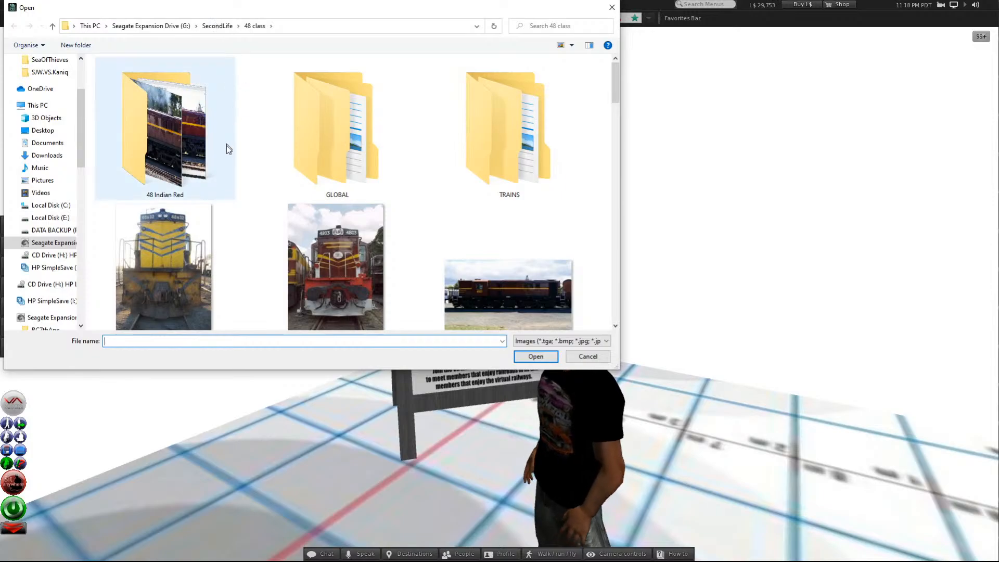
pyautogui.scroll(-5, 405, 245)
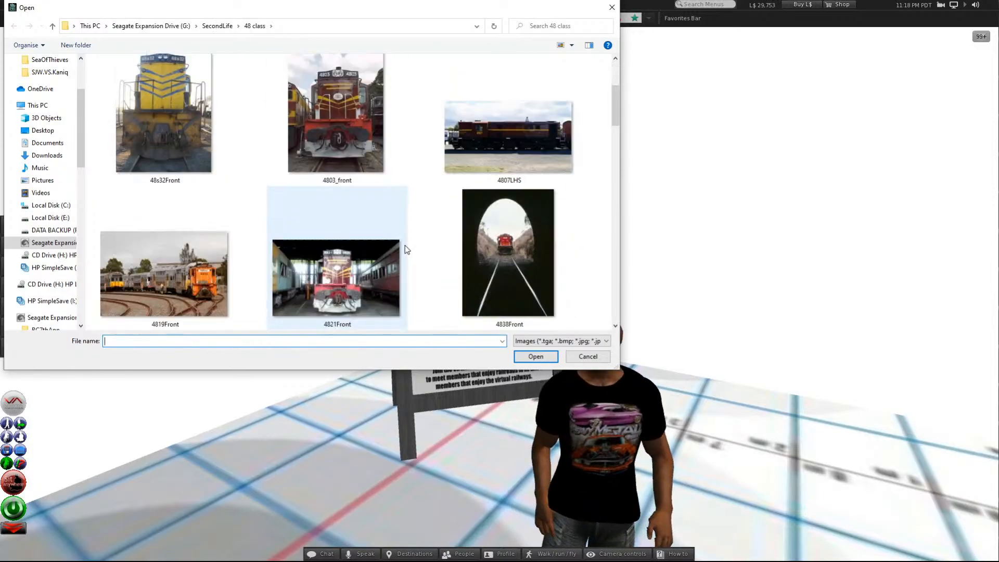
pyautogui.scroll(-10, 405, 246)
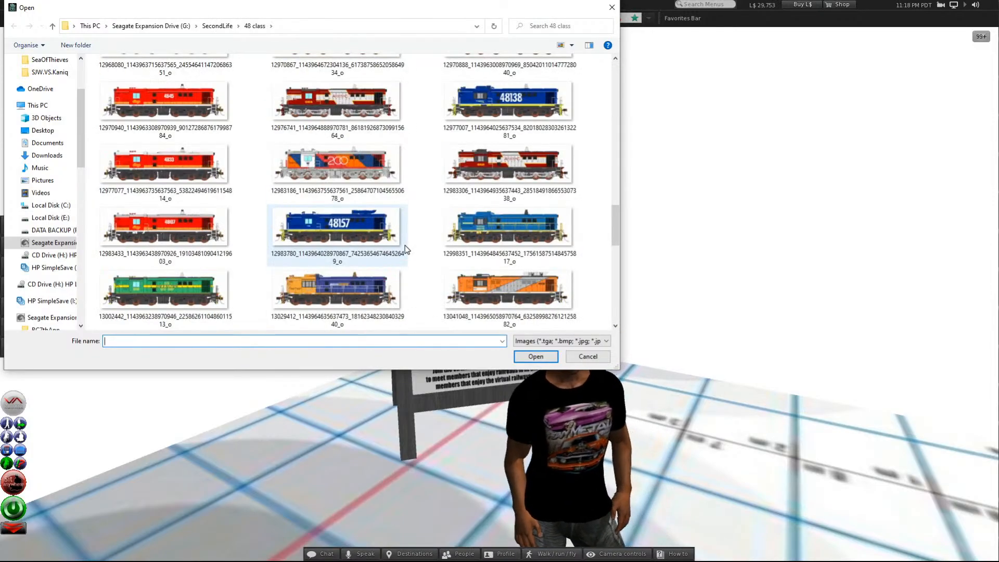
pyautogui.scroll(-3, 404, 245)
pyautogui.scroll(15, 405, 245)
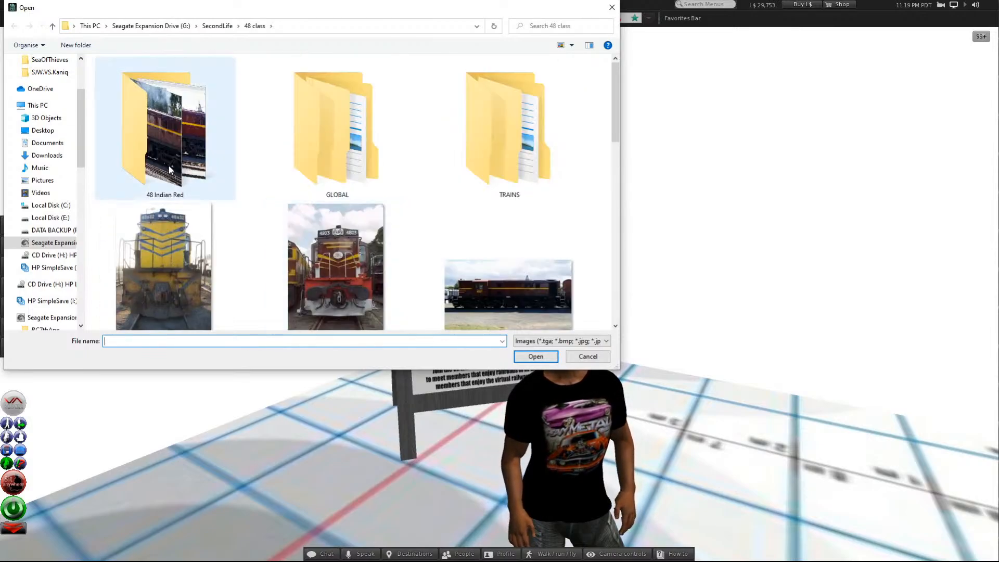
# Try loading 4807LHS.1 from the 48 Indian Red folder to check the upload size limit, then dismiss the upload preview
pyautogui.doubleClick(152, 136)
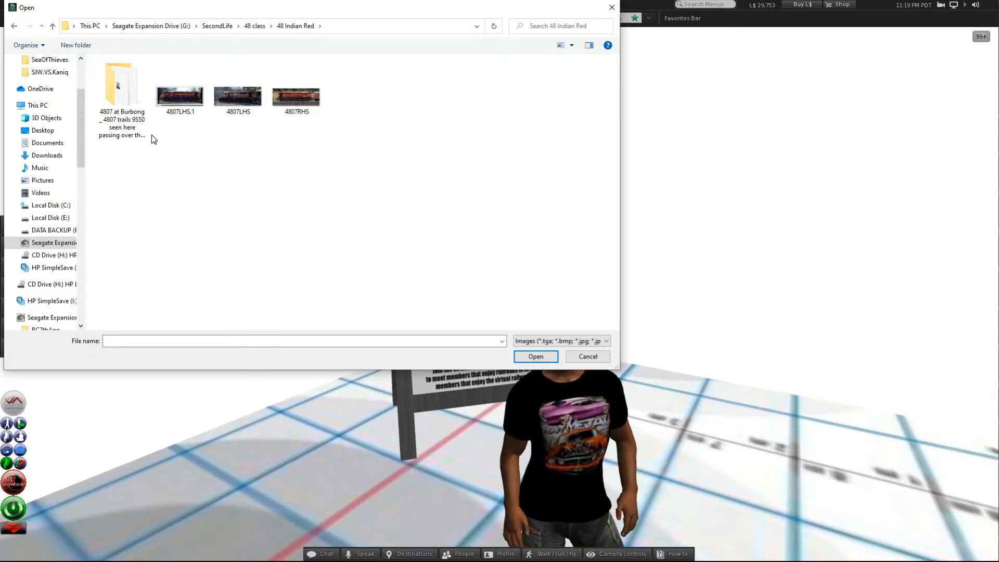
pyautogui.doubleClick(180, 99)
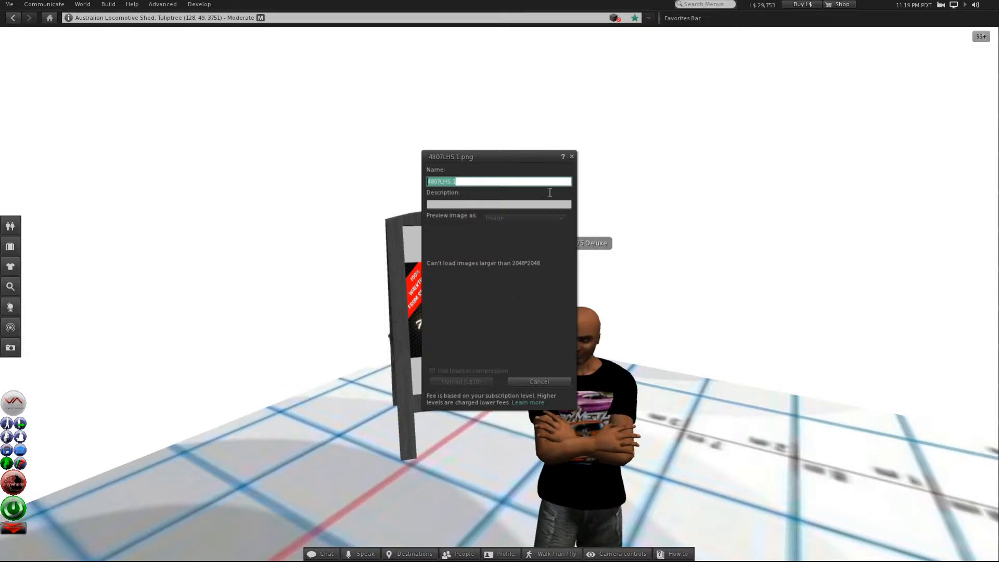
pyautogui.click(572, 156)
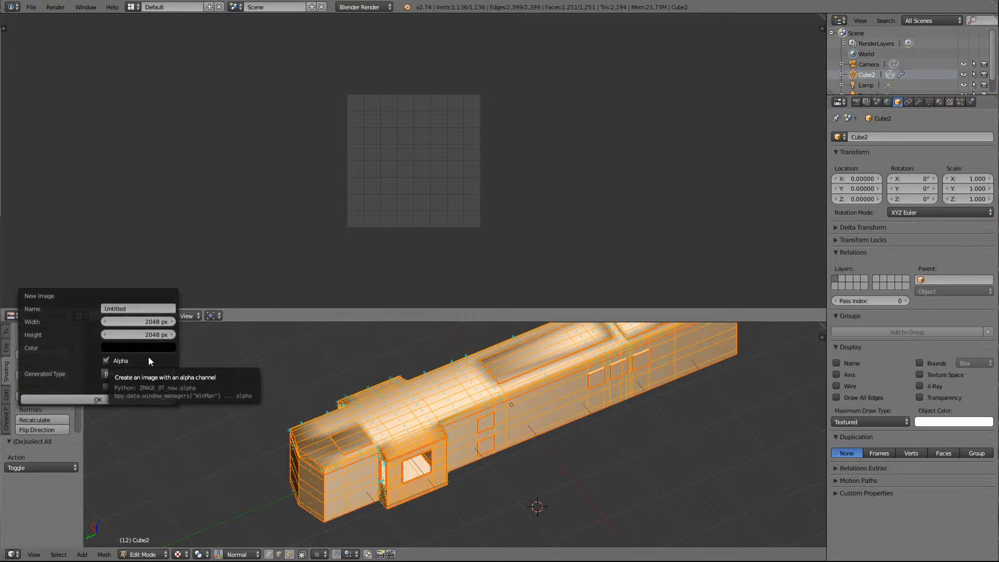
# Switch back to Blender and create the new 2048 × 2048 px image
pyautogui.click(90, 401)
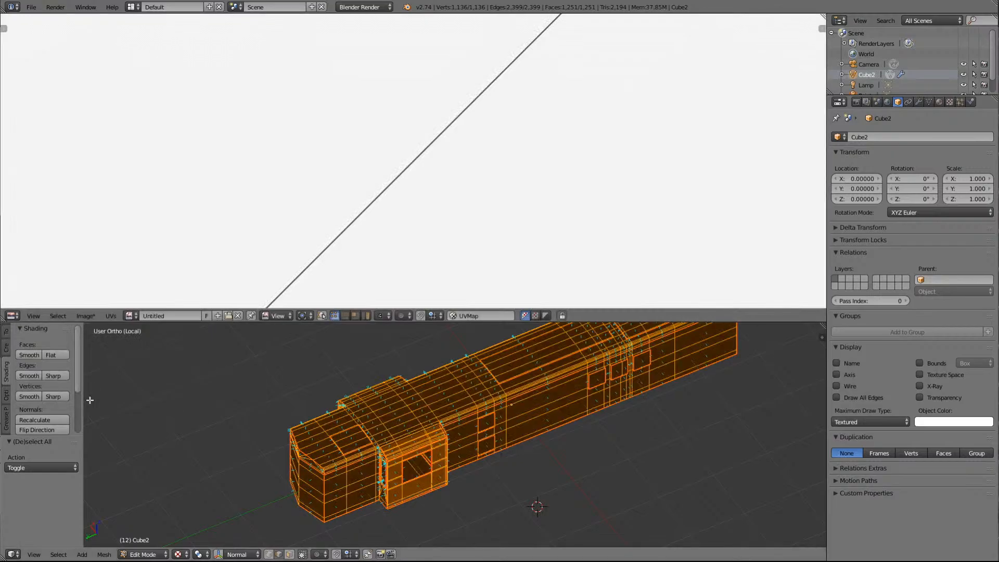
pyautogui.scroll(-10, 467, 186)
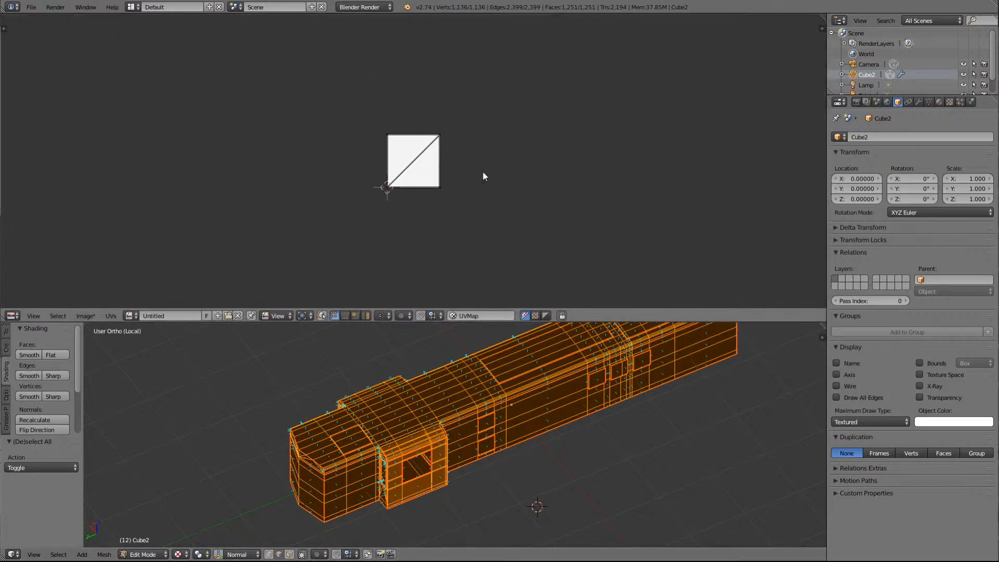
pyautogui.scroll(6, 483, 170)
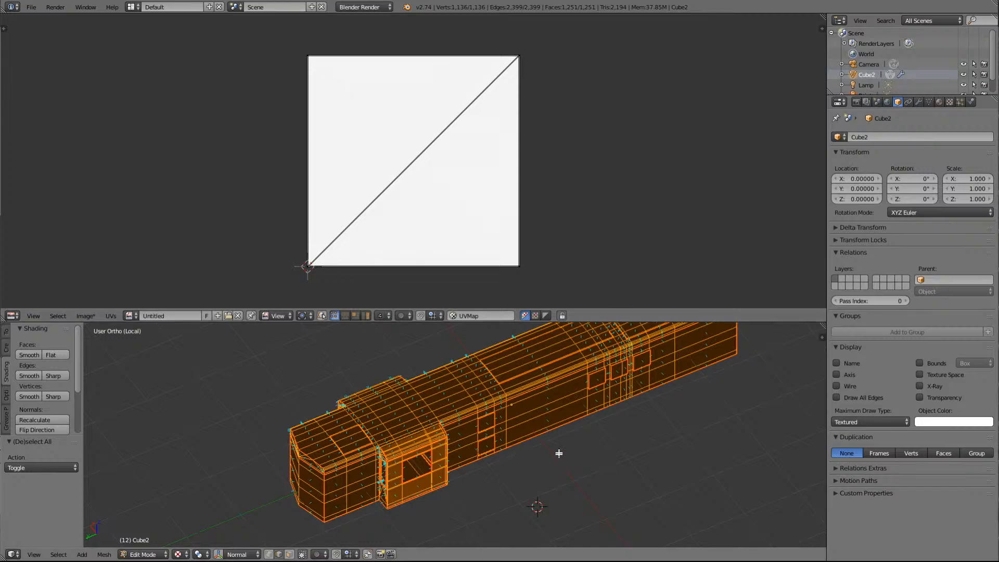
# Reselect the entire locomotive body mesh, unwrap its UVs onto the new image and check the resulting layout
pyautogui.press('a')
pyautogui.press('a')
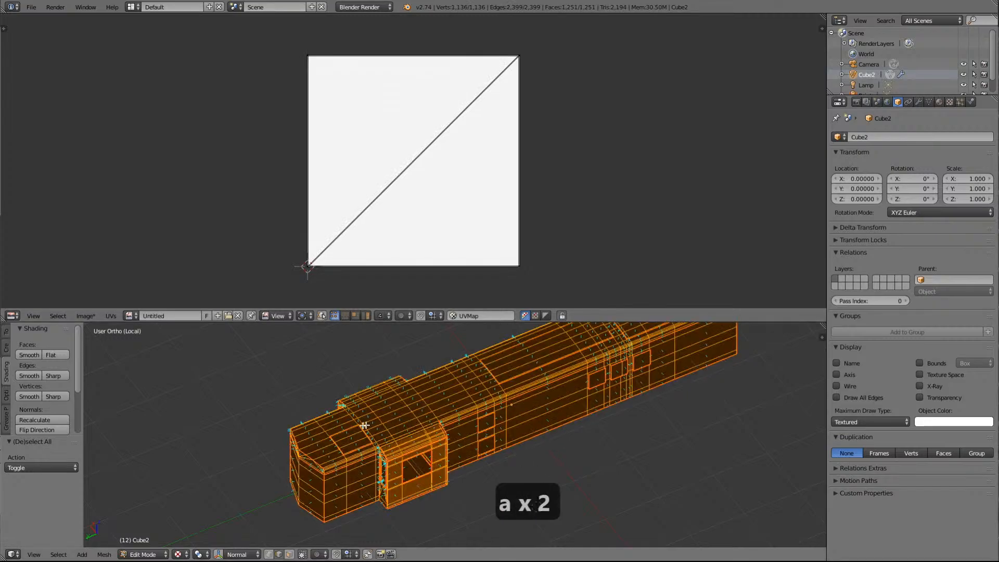
pyautogui.click(111, 316)
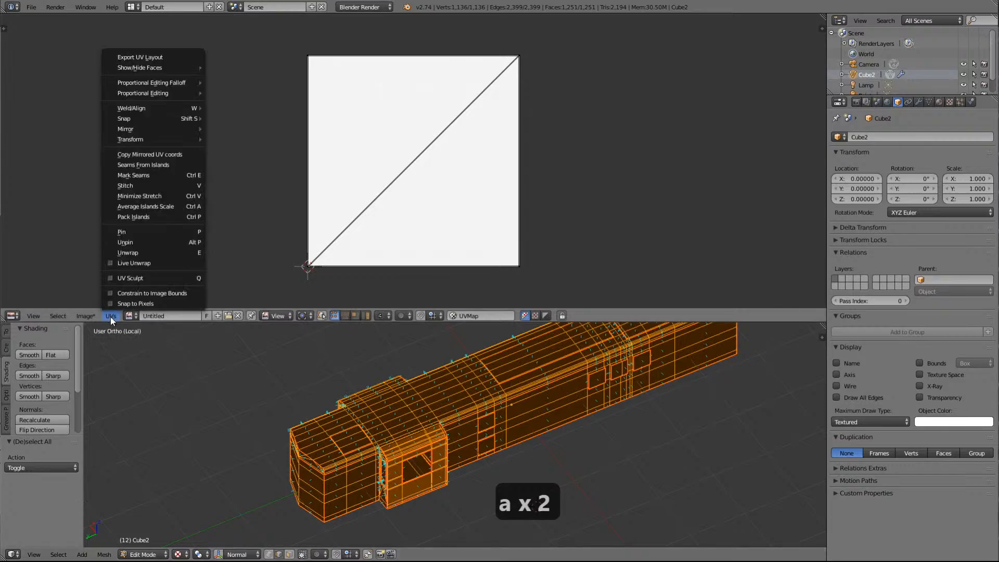
pyautogui.click(127, 253)
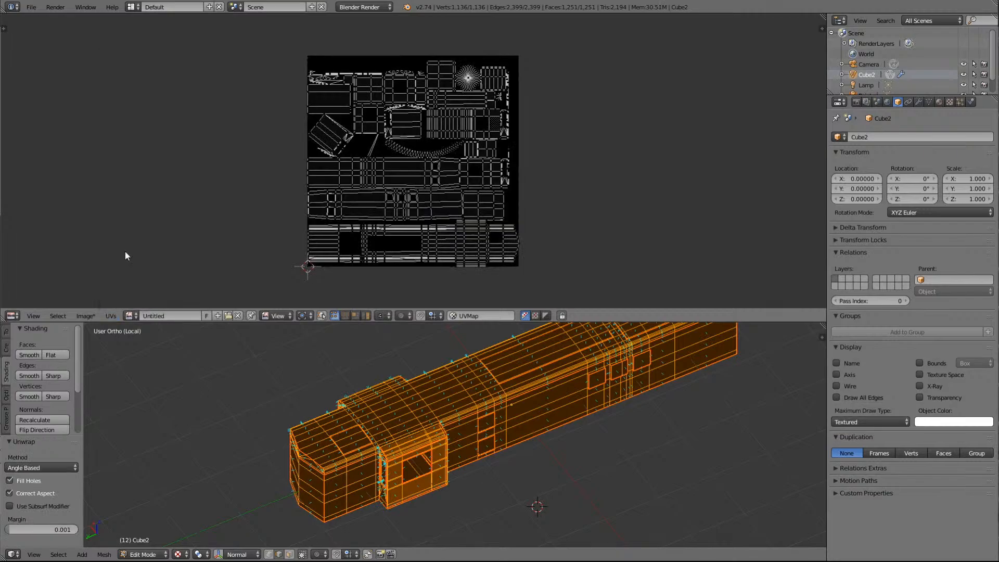
pyautogui.scroll(3, 578, 183)
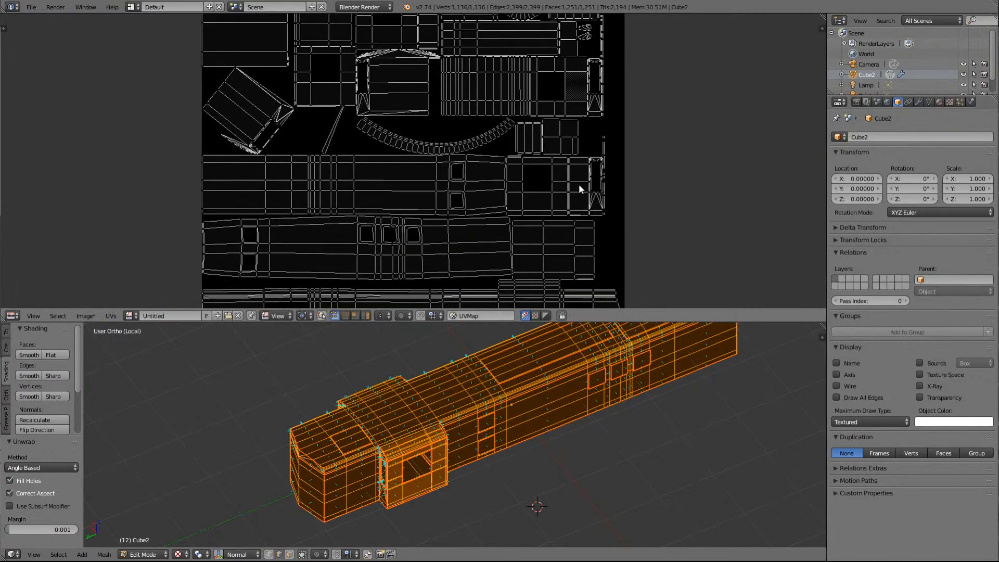
pyautogui.scroll(-3, 579, 184)
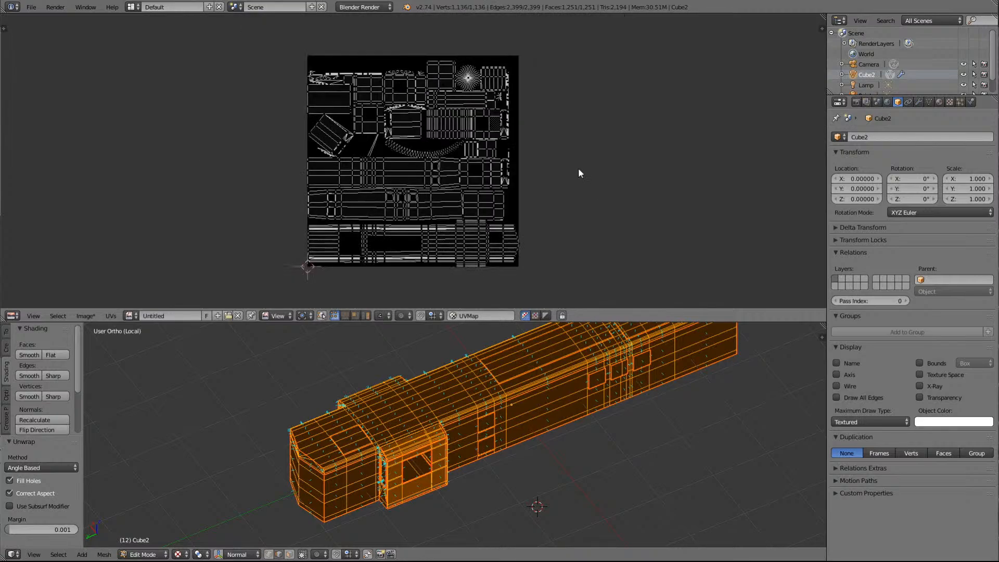
pyautogui.scroll(3, 579, 173)
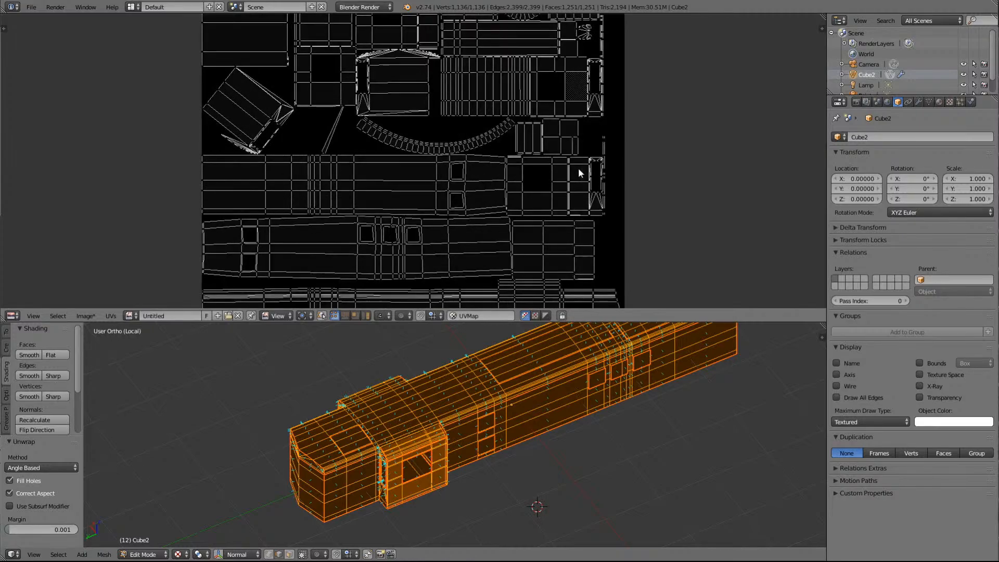
pyautogui.scroll(-3, 580, 173)
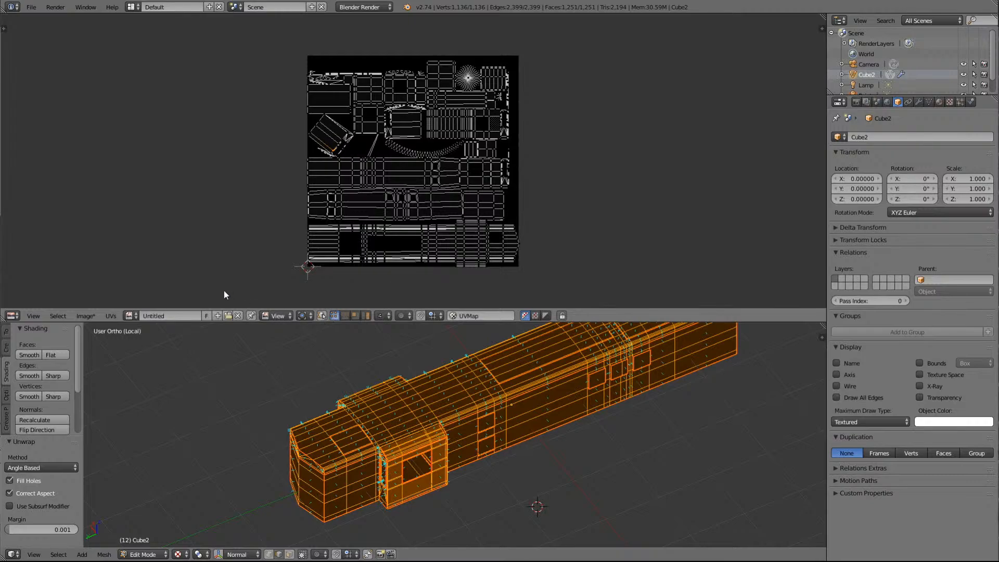
pyautogui.click(33, 317)
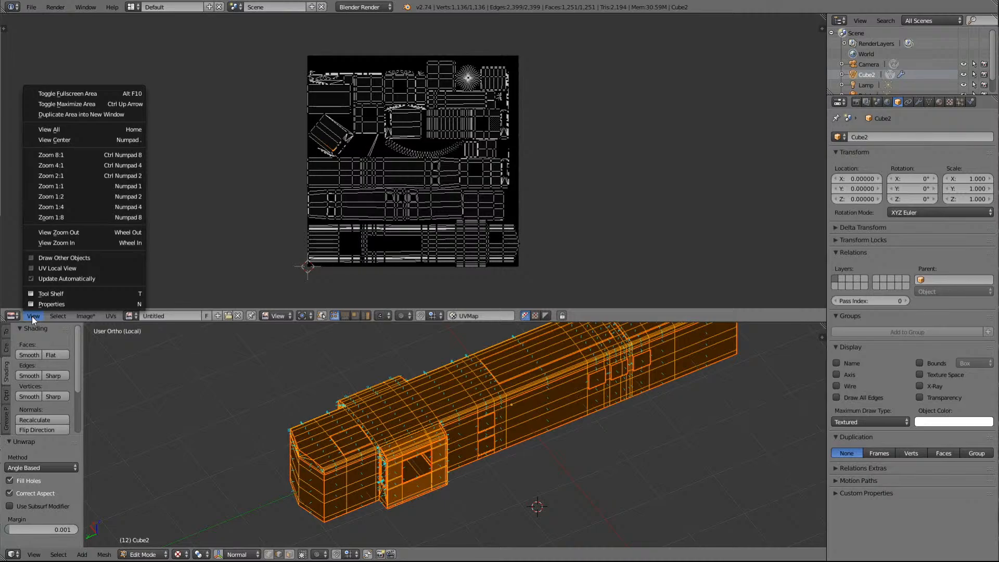
pyautogui.moveTo(51, 317)
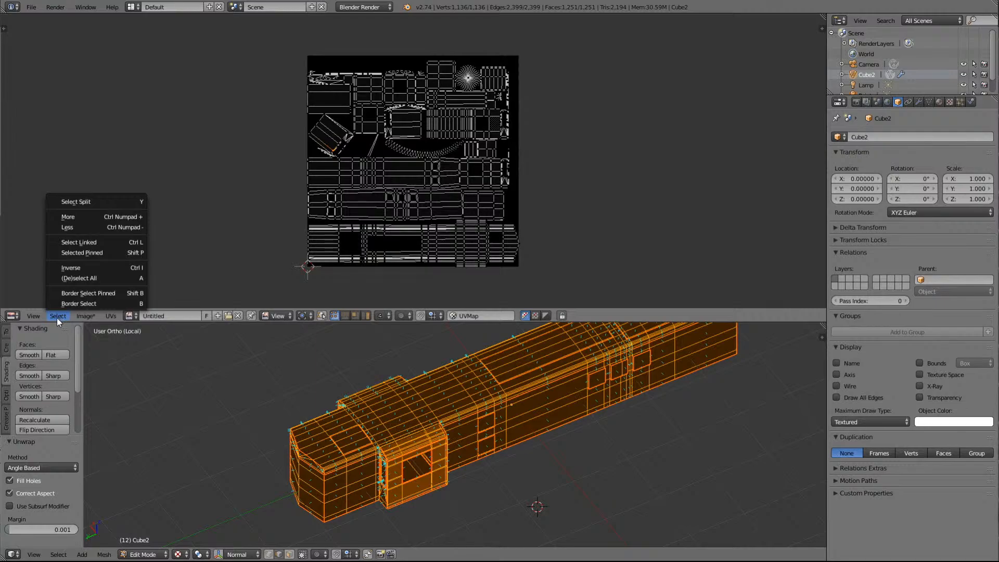
pyautogui.moveTo(86, 318)
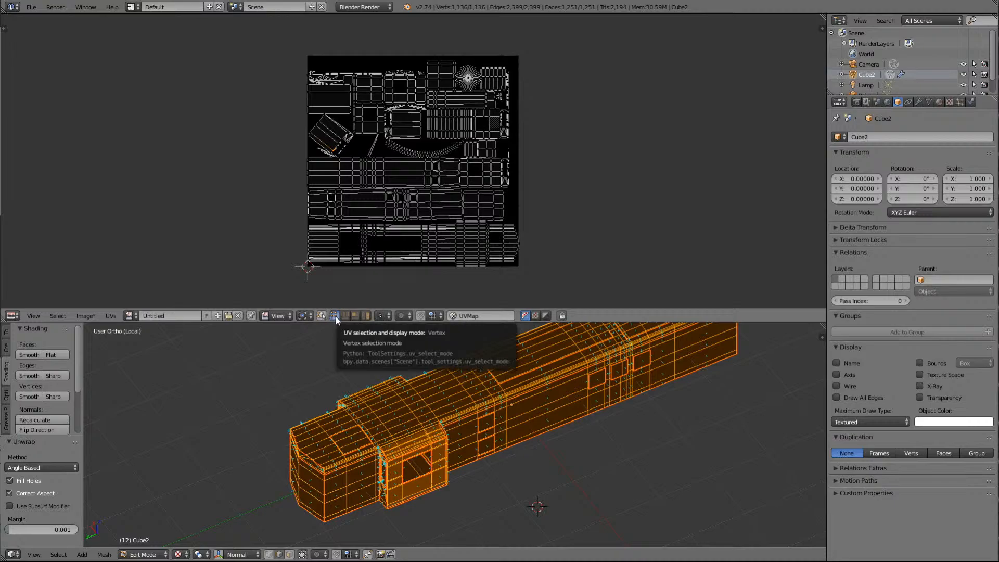
# Set the UV selection mode to Island and select the tilted island in the UV layout
pyautogui.click(366, 316)
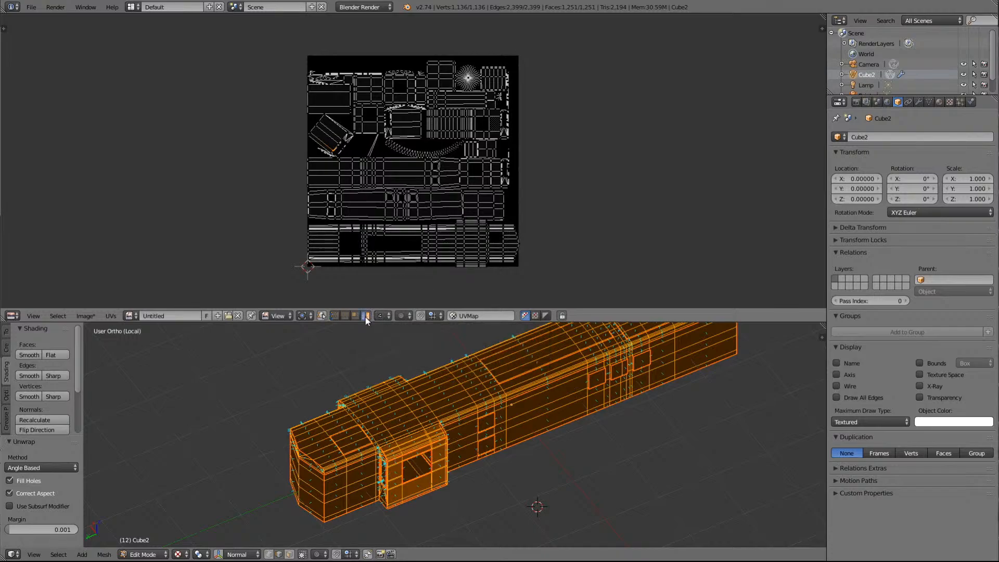
pyautogui.click(450, 242)
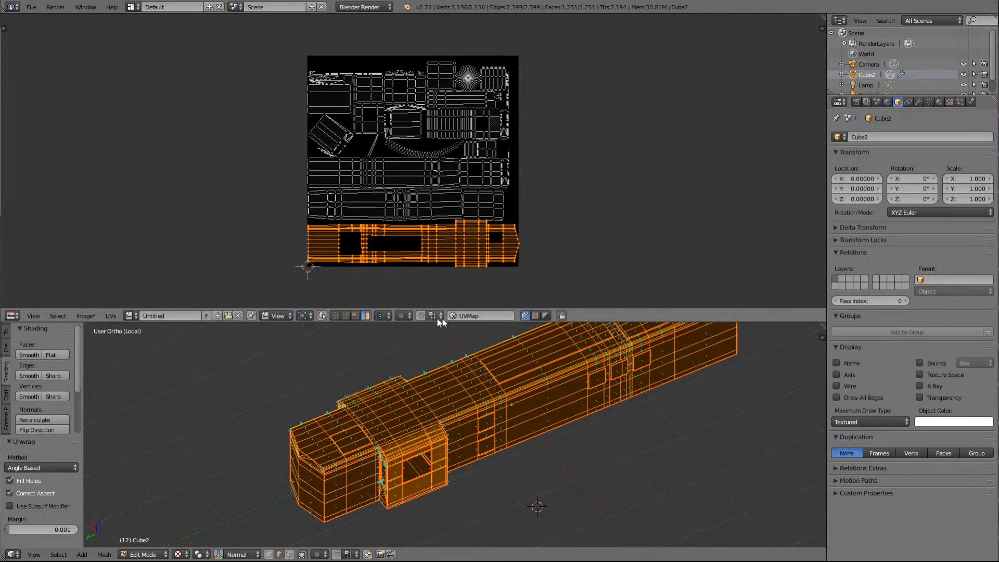
pyautogui.click(172, 184)
pyautogui.rightClick(337, 130)
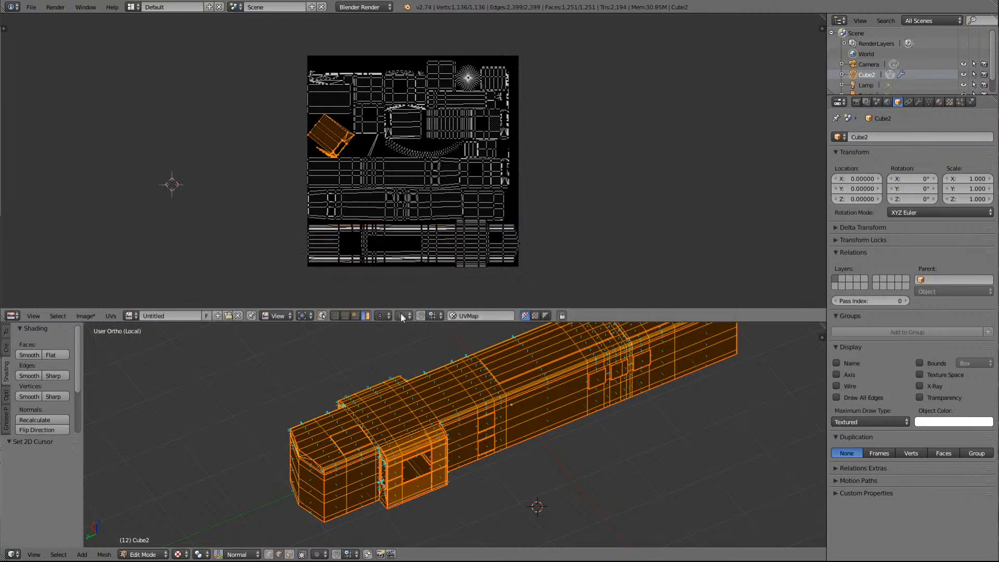
# Centre the view on the selected tilted island and examine its shape against the neighbouring islands
pyautogui.press('Delete')
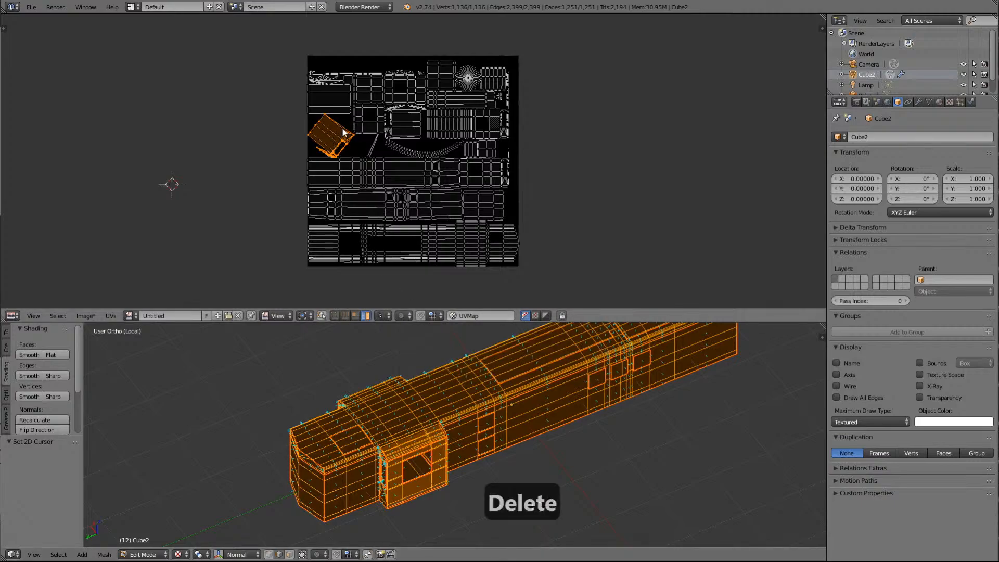
pyautogui.press('Delete')
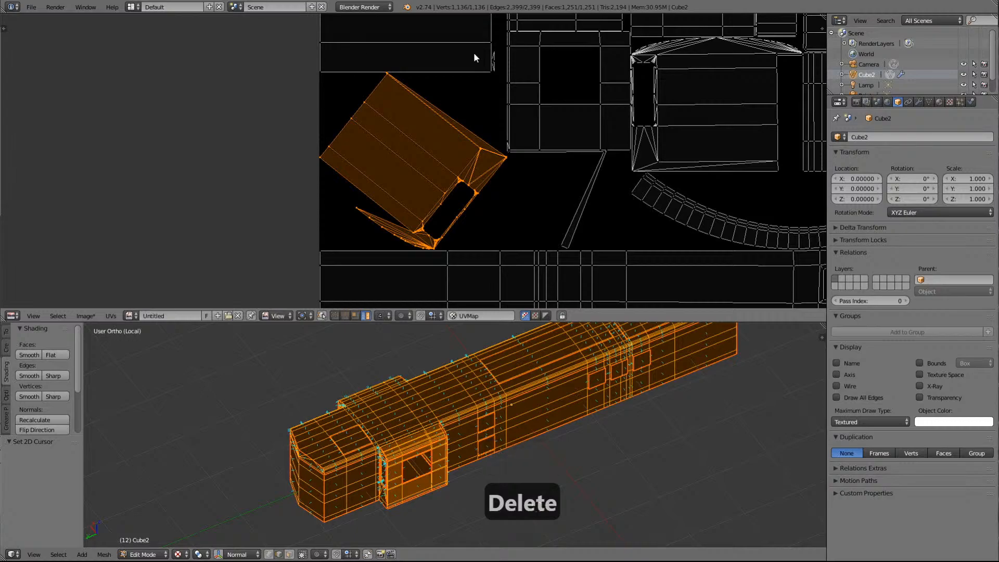
pyautogui.scroll(2, 437, 153)
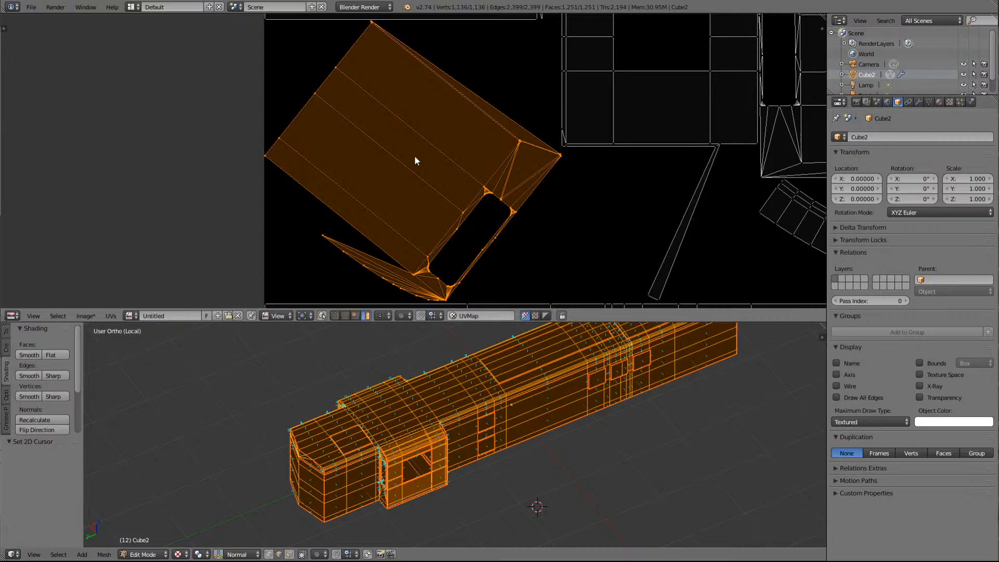
pyautogui.scroll(-3, 414, 156)
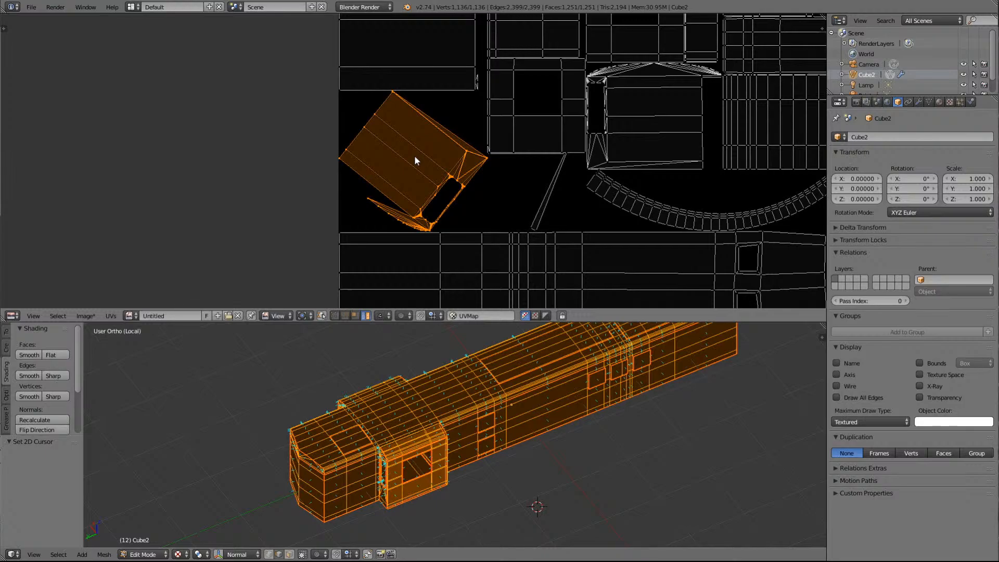
pyautogui.scroll(-3, 416, 160)
pyautogui.scroll(1, 414, 156)
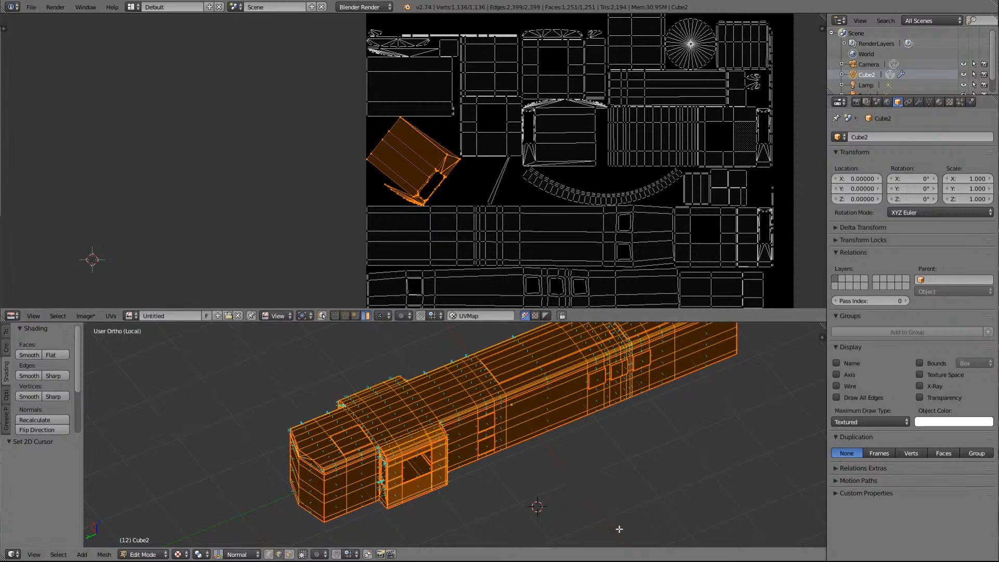
# Deselect the whole mesh, set the 3D viewport shading to Solid, and enlarge the 3D view over the UV editor
pyautogui.press('a')
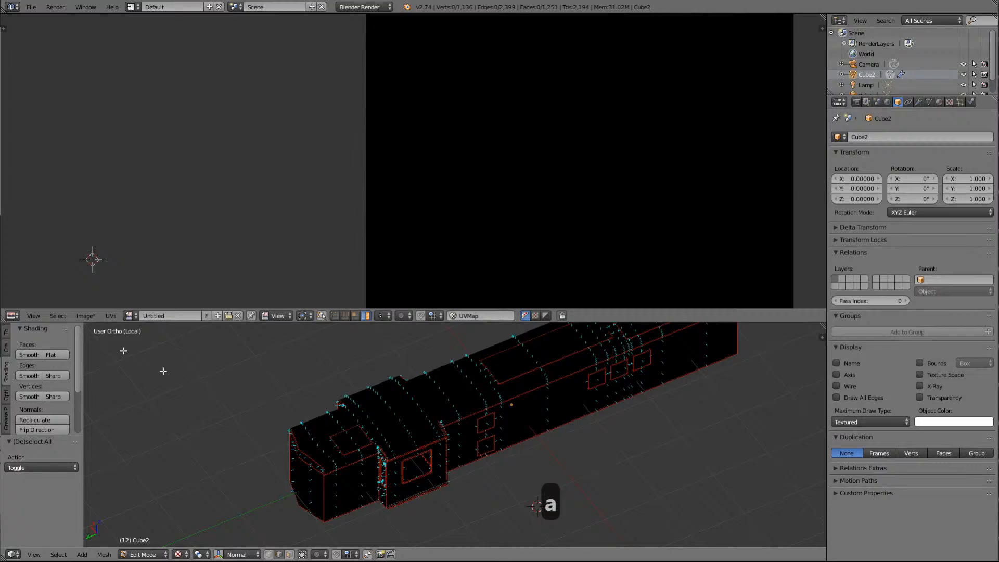
pyautogui.click(180, 554)
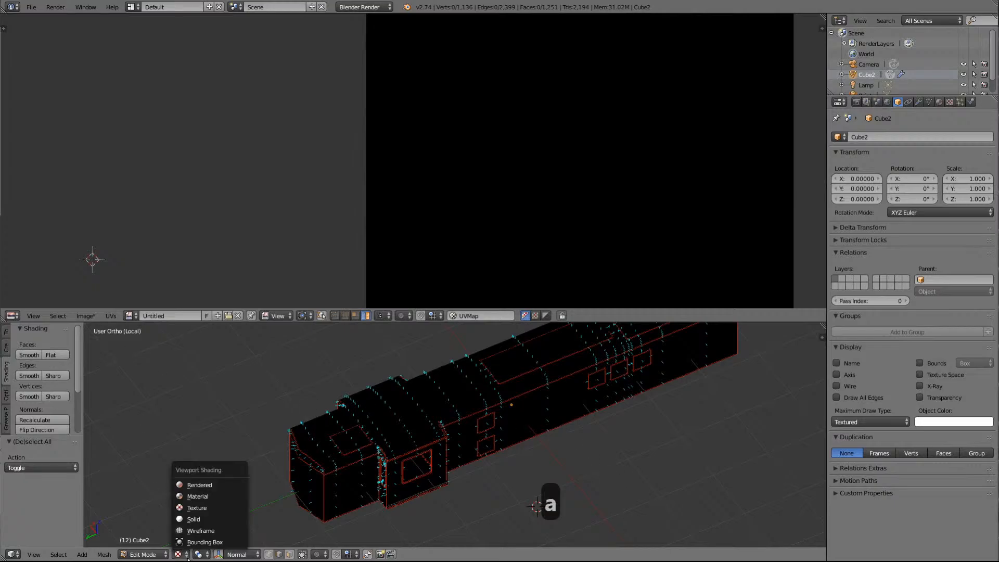
pyautogui.click(189, 518)
pyautogui.scroll(-2, 229, 447)
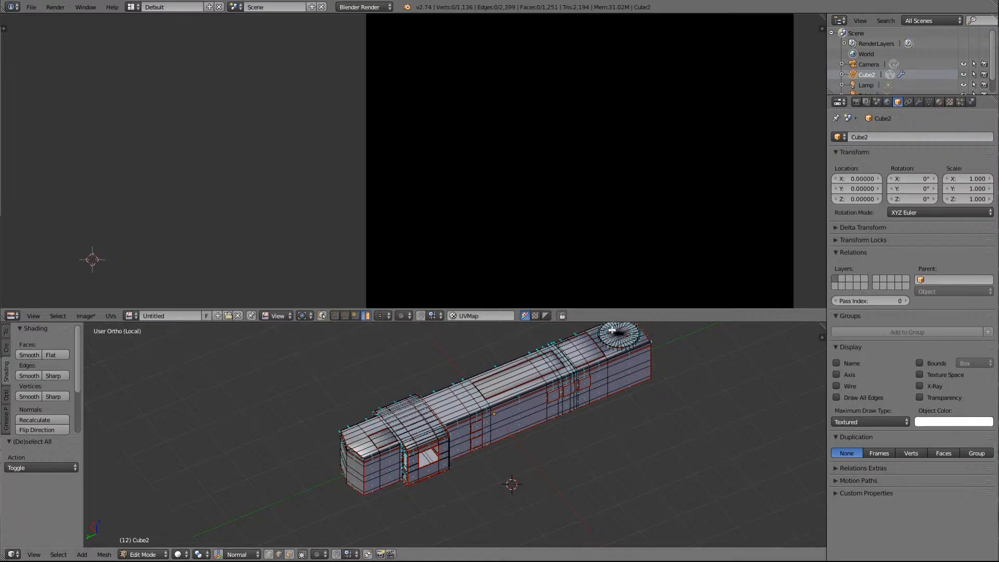
pyautogui.moveTo(596, 321); pyautogui.dragTo(575, 54)
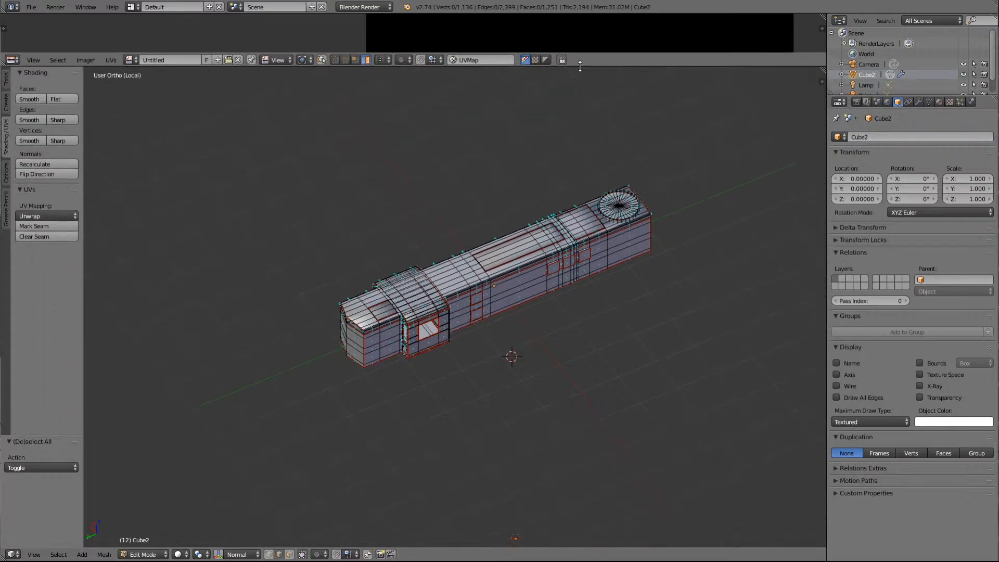
# Examine the cab's side window, the doorway beside it and the interior wall visible through the window opening
pyautogui.scroll(5, 541, 405)
pyautogui.scroll(2, 540, 404)
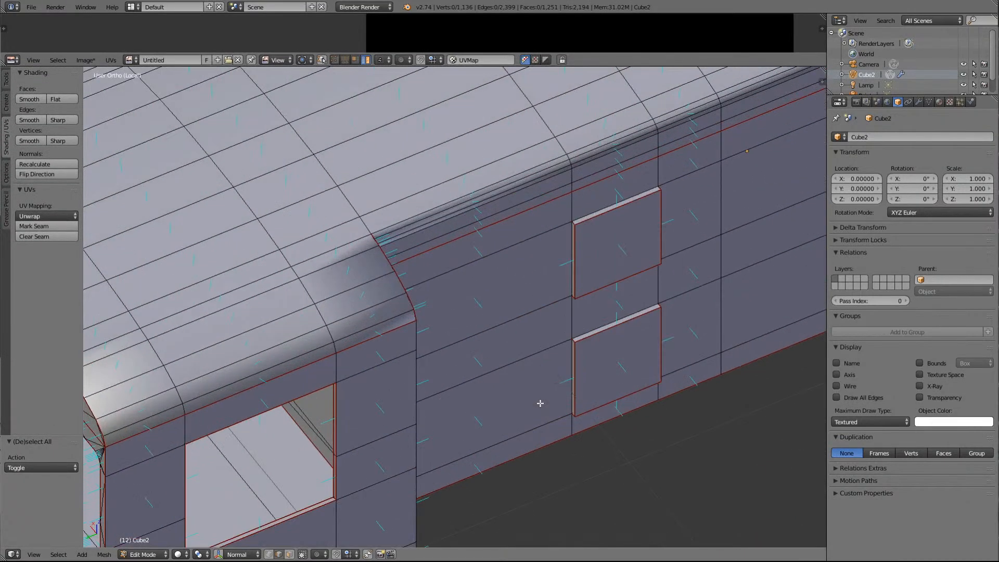
pyautogui.press('Left')
pyautogui.press('Left')
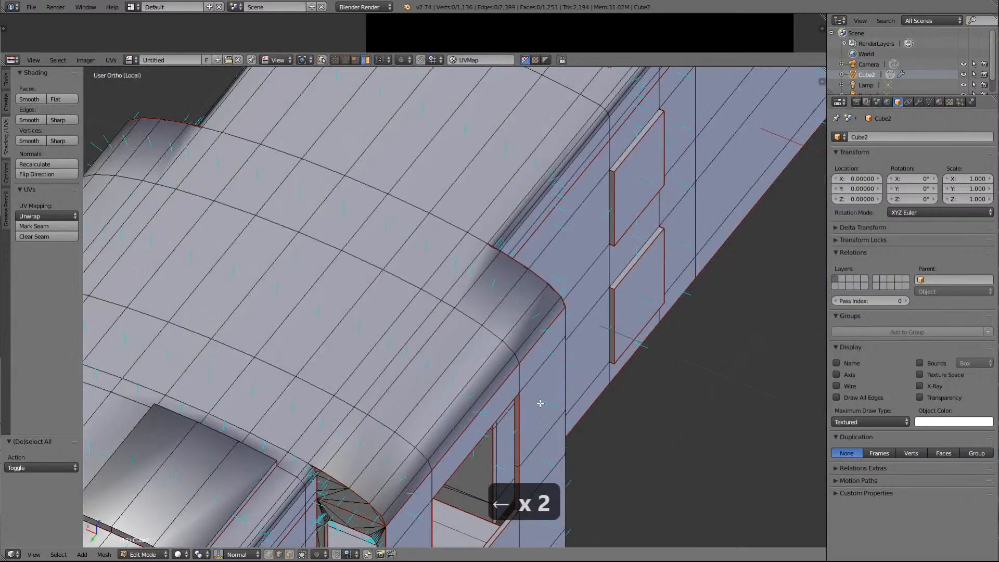
pyautogui.press('Down')
pyautogui.press('Down')
pyautogui.press('Down')
pyautogui.press('Down')
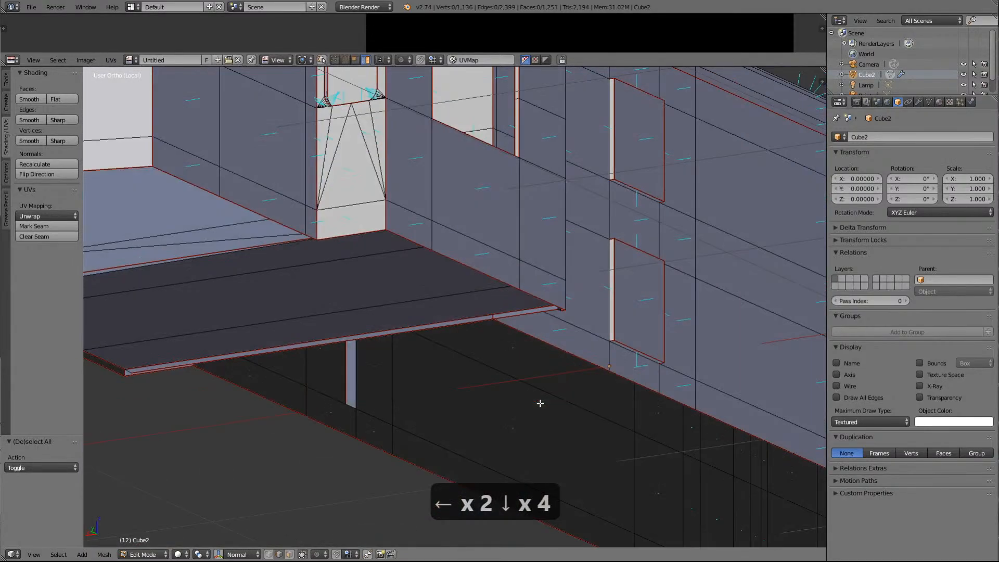
pyautogui.keyDown('ctrl'); pyautogui.scroll(5, 507, 226); pyautogui.keyUp('ctrl')
pyautogui.keyDown('shift'); pyautogui.scroll(8, 425, 233); pyautogui.keyUp('shift')
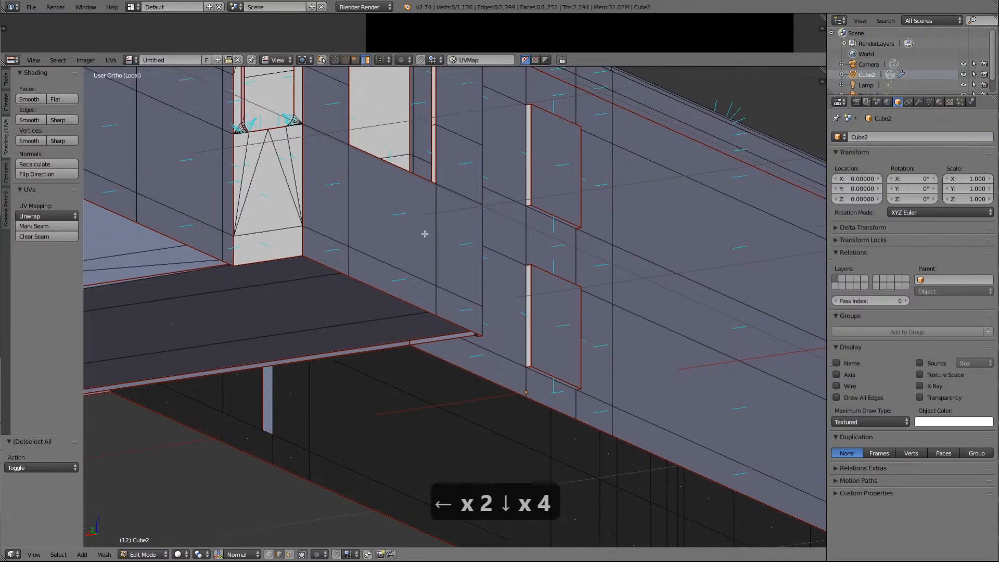
pyautogui.scroll(2, 387, 236)
pyautogui.keyDown('shift'); pyautogui.scroll(8, 387, 236); pyautogui.keyUp('shift')
pyautogui.keyDown('shift'); pyautogui.scroll(5, 341, 217); pyautogui.keyUp('shift')
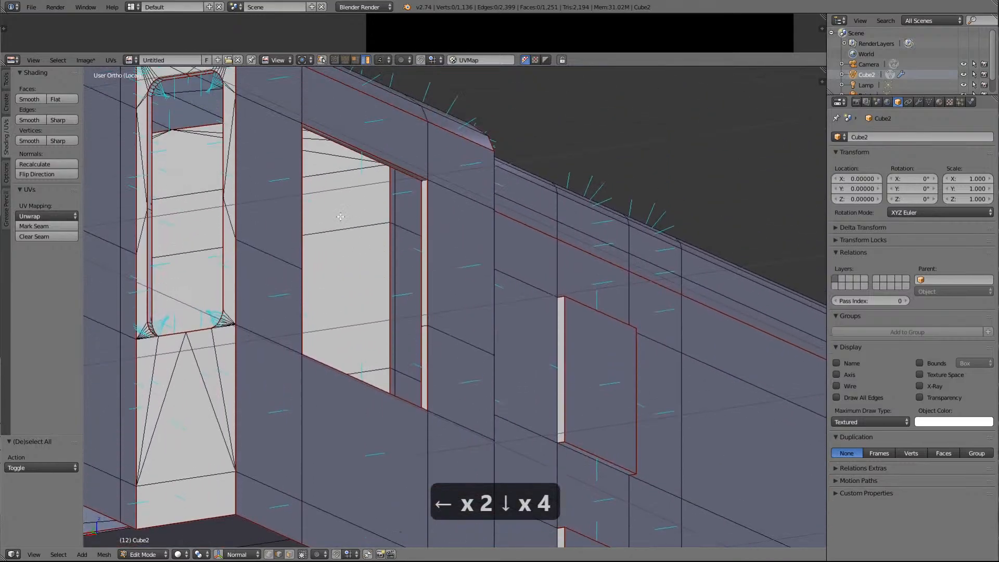
pyautogui.scroll(1, 341, 217)
pyautogui.scroll(5, 340, 217)
pyautogui.scroll(-2, 284, 217)
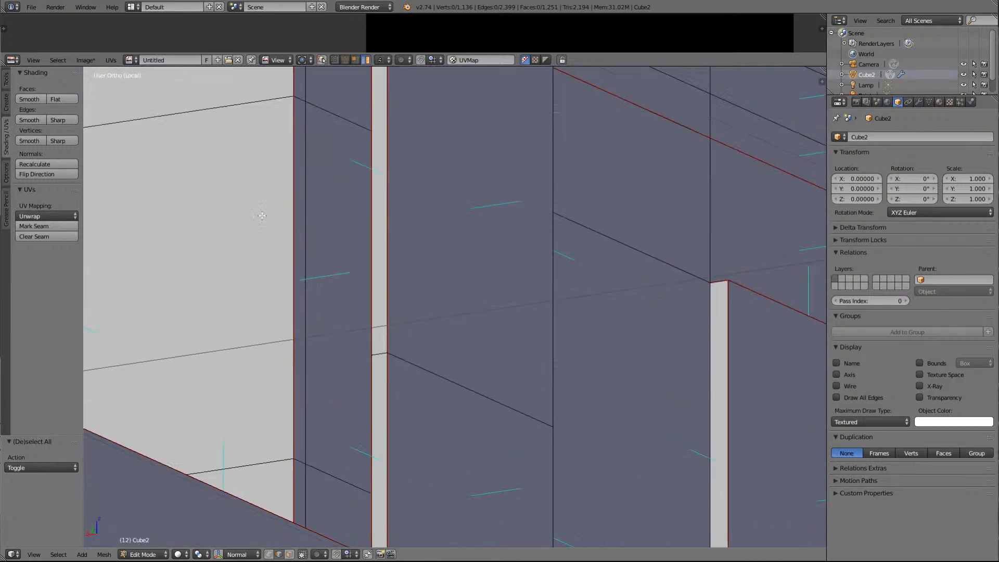
pyautogui.press('Right')
pyautogui.press('Right')
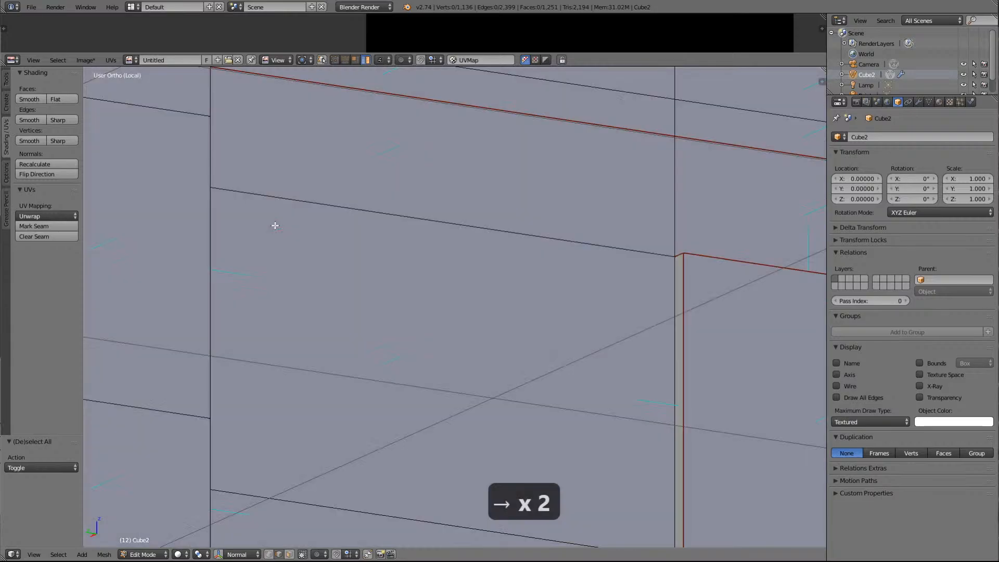
pyautogui.press('Delete')
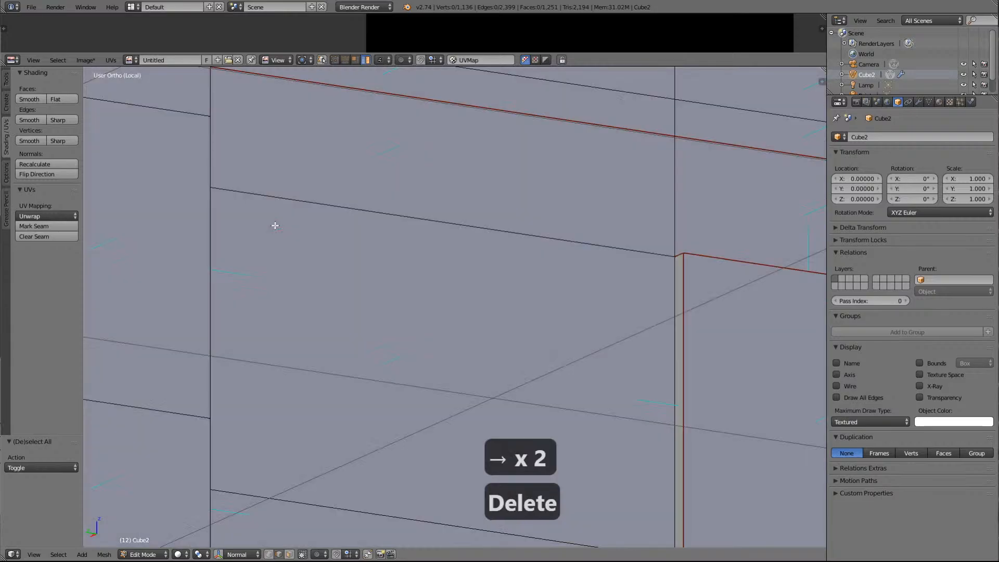
pyautogui.scroll(-5, 275, 226)
pyautogui.scroll(2, 268, 396)
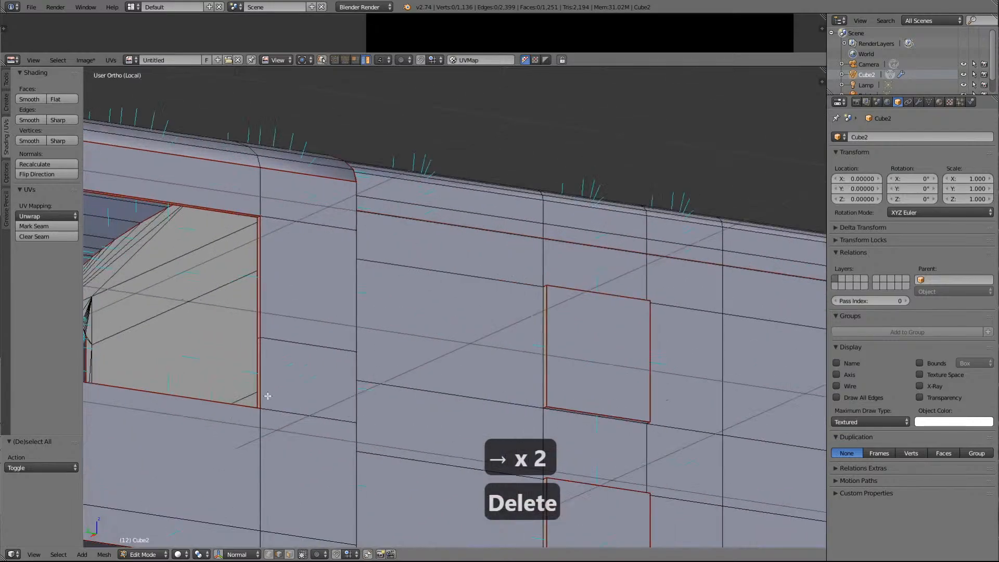
pyautogui.scroll(-1, 168, 291)
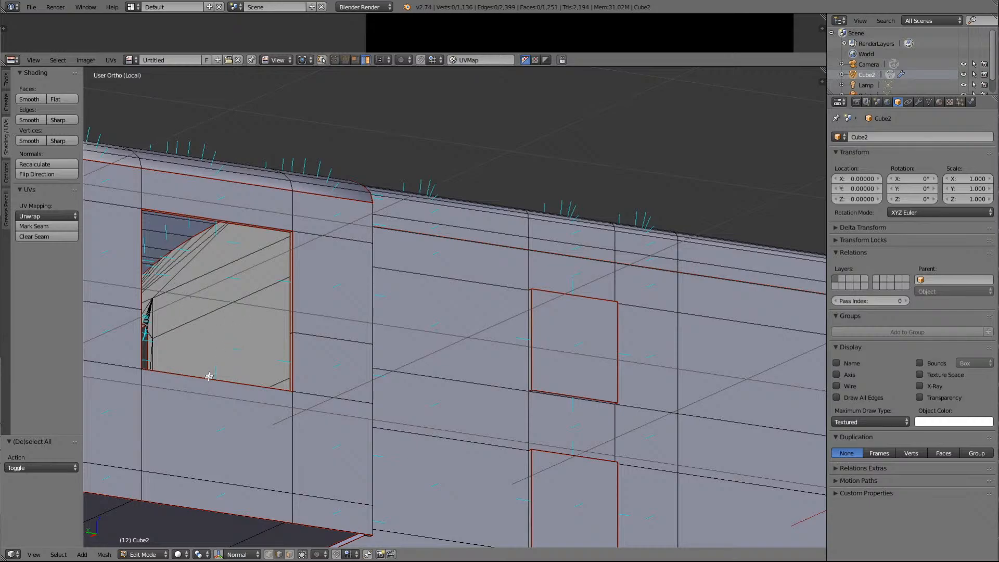
# Switch to face selection and select the interior cab wall faces visible through the side window
pyautogui.click(289, 555)
pyautogui.rightClick(233, 325)
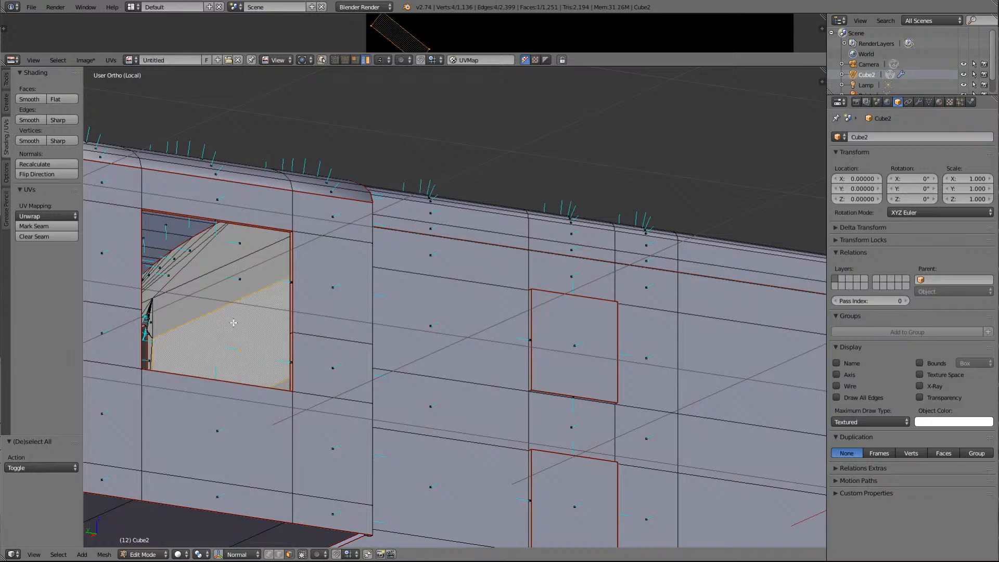
pyautogui.rightClick(234, 289)
pyautogui.rightClick(227, 272)
pyautogui.keyDown('shift'); pyautogui.rightClick(221, 251); pyautogui.keyUp('shift')
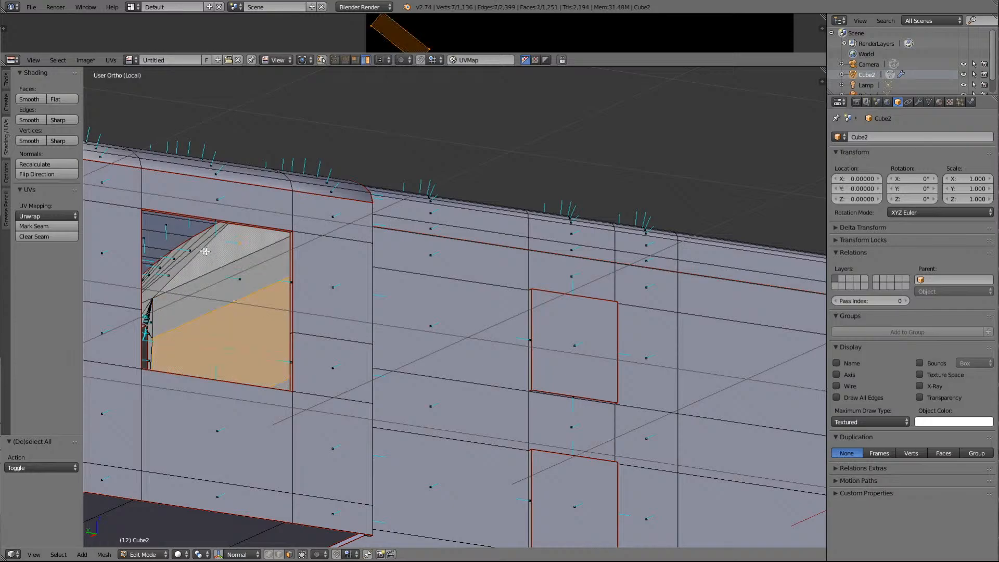
pyautogui.keyDown('shift'); pyautogui.rightClick(195, 252); pyautogui.keyUp('shift')
pyautogui.keyDown('shift'); pyautogui.rightClick(177, 258); pyautogui.keyUp('shift')
pyautogui.keyDown('shift'); pyautogui.rightClick(174, 260); pyautogui.keyUp('shift')
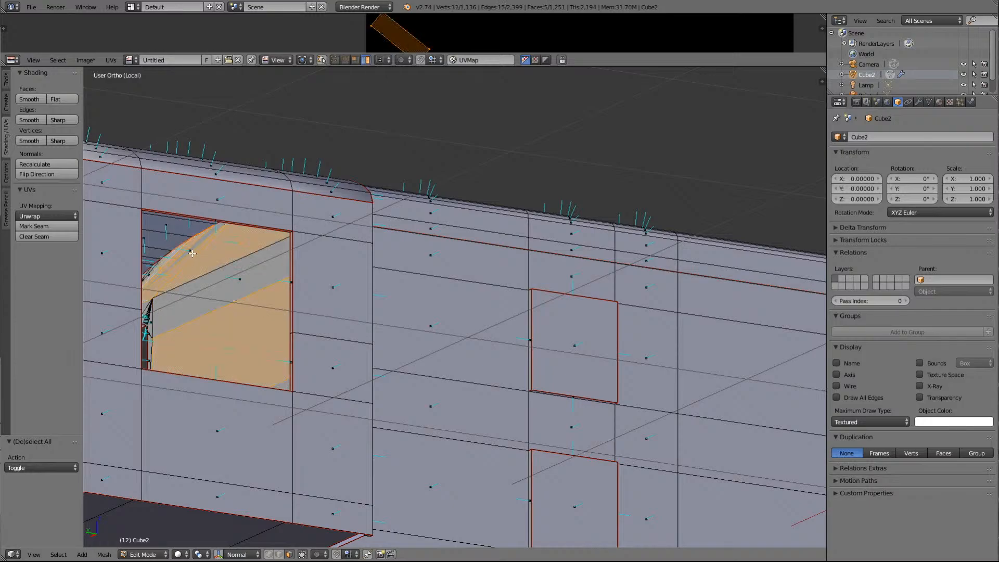
pyautogui.keyDown('shift'); pyautogui.rightClick(192, 252); pyautogui.keyUp('shift')
pyautogui.keyDown('shift'); pyautogui.rightClick(221, 276); pyautogui.keyUp('shift')
pyautogui.keyDown('shift'); pyautogui.rightClick(226, 293); pyautogui.keyUp('shift')
pyautogui.keyDown('shift'); pyautogui.rightClick(212, 284); pyautogui.keyUp('shift')
pyautogui.scroll(-2, 230, 277)
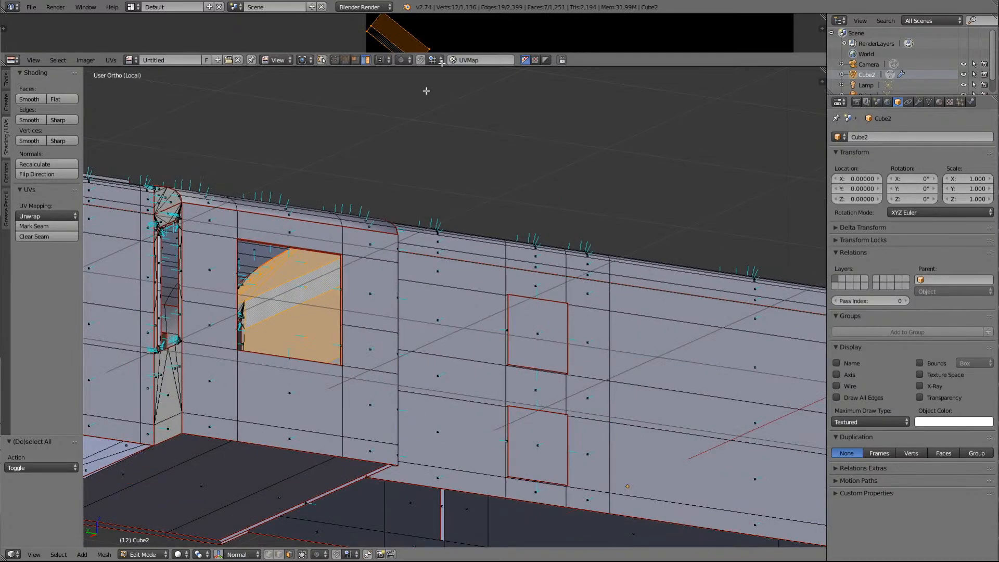
# Enlarge the UV editor to check where the selected wall faces lie in the layout, and clear the selection
pyautogui.moveTo(595, 66); pyautogui.dragTo(609, 380)
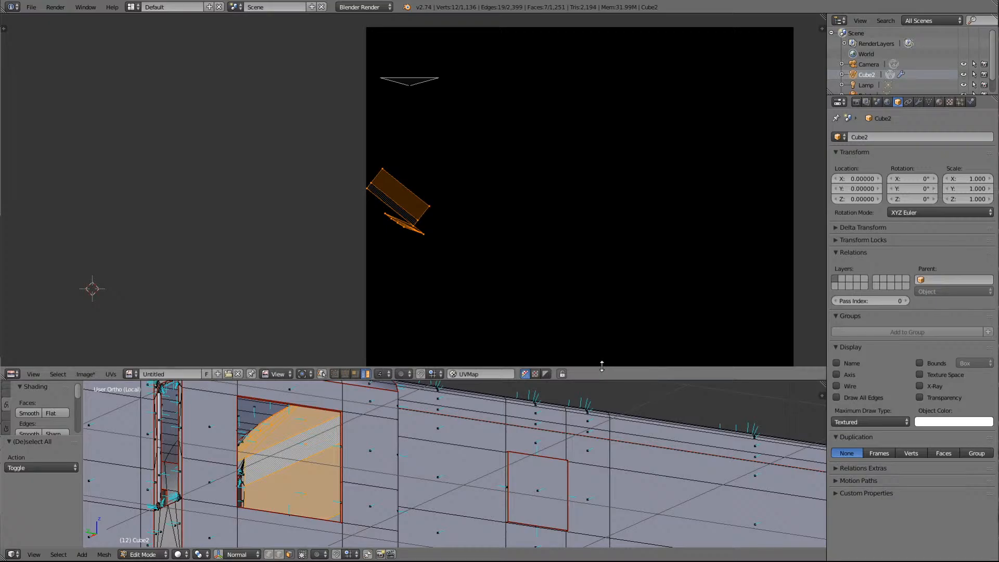
pyautogui.scroll(2, 201, 504)
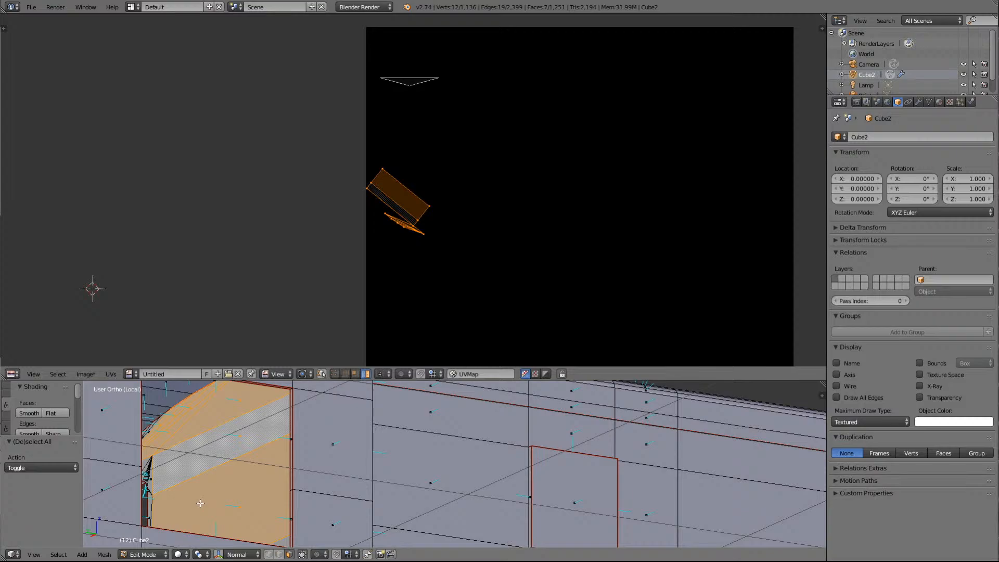
pyautogui.press('a')
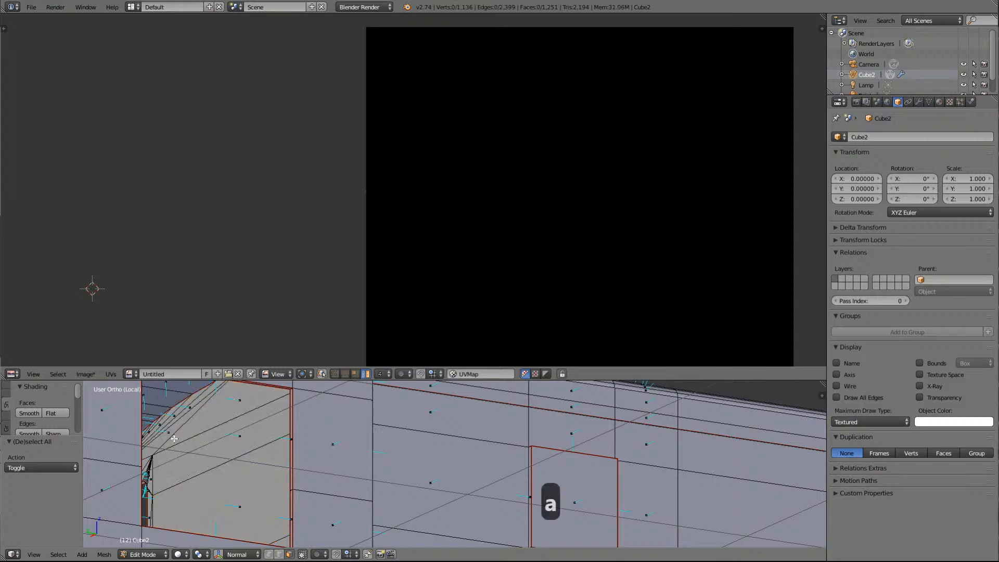
# Select the narrow triangular face beside the interior doorway and centre the enlarged 3D view on it
pyautogui.rightClick(151, 471)
pyautogui.press('KP_Delete')
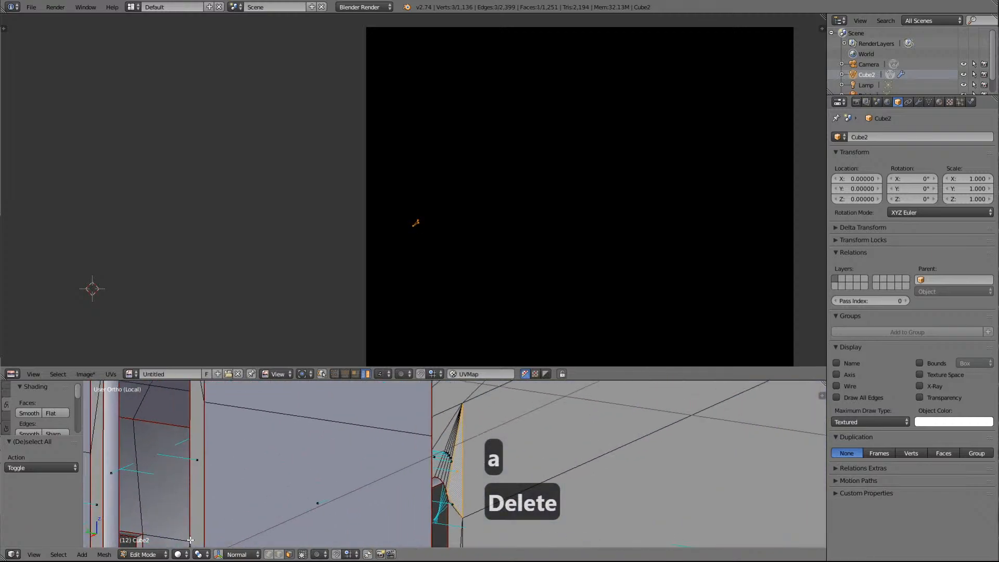
pyautogui.scroll(-5, 405, 502)
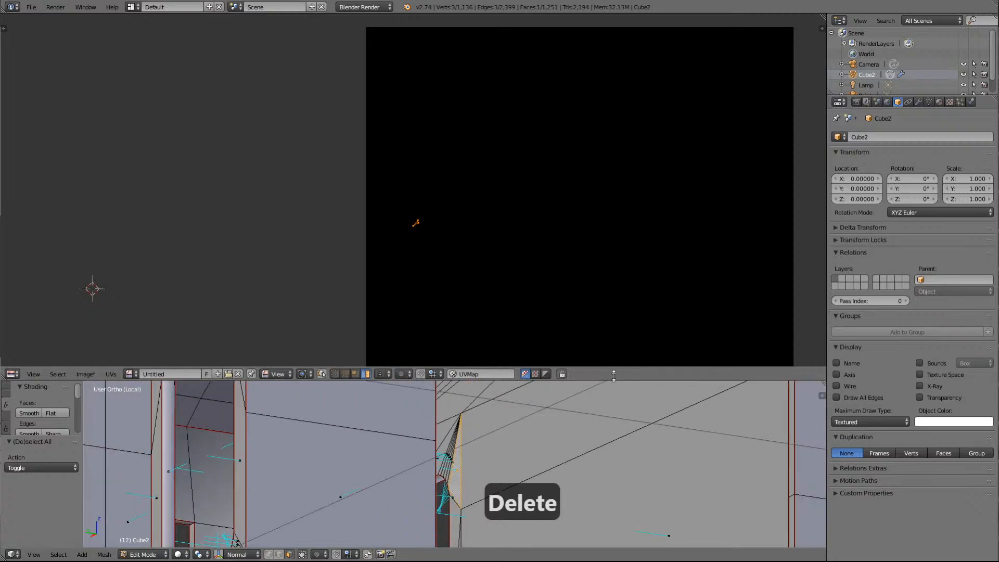
pyautogui.moveTo(613, 380); pyautogui.dragTo(601, 65)
pyautogui.press('KP_Delete')
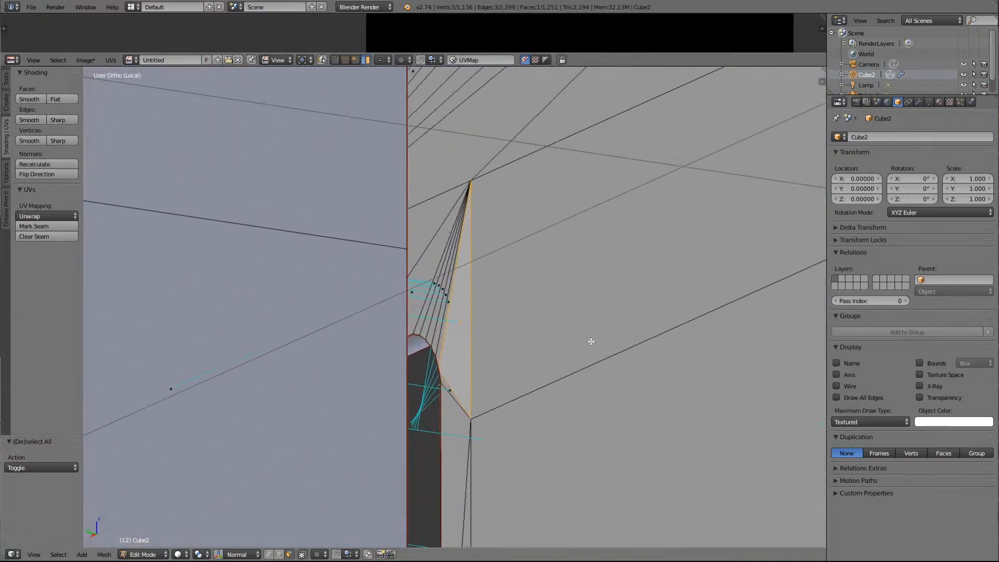
# Switch the view to perspective and inspect the cab wall's triangulation around the doorway from inside the cab
pyautogui.scroll(-4, 591, 341)
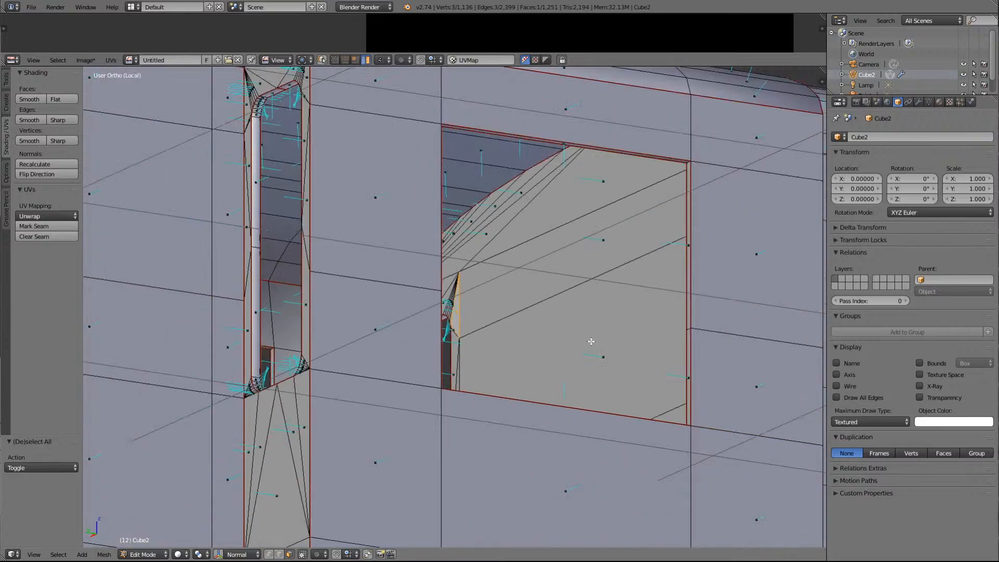
pyautogui.press('KP_5')
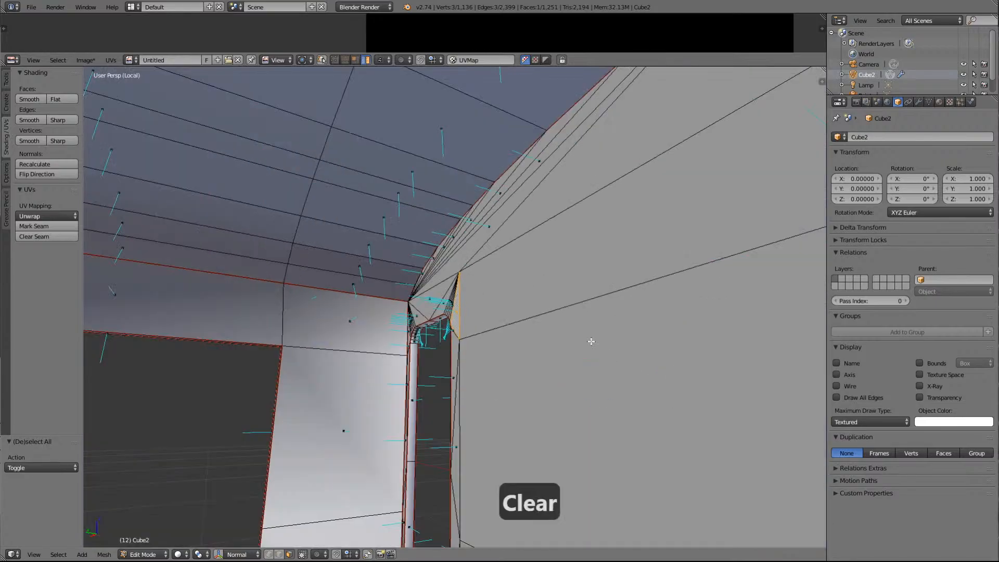
pyautogui.press('KP_4')
pyautogui.press('KP_4')
pyautogui.press('KP_4')
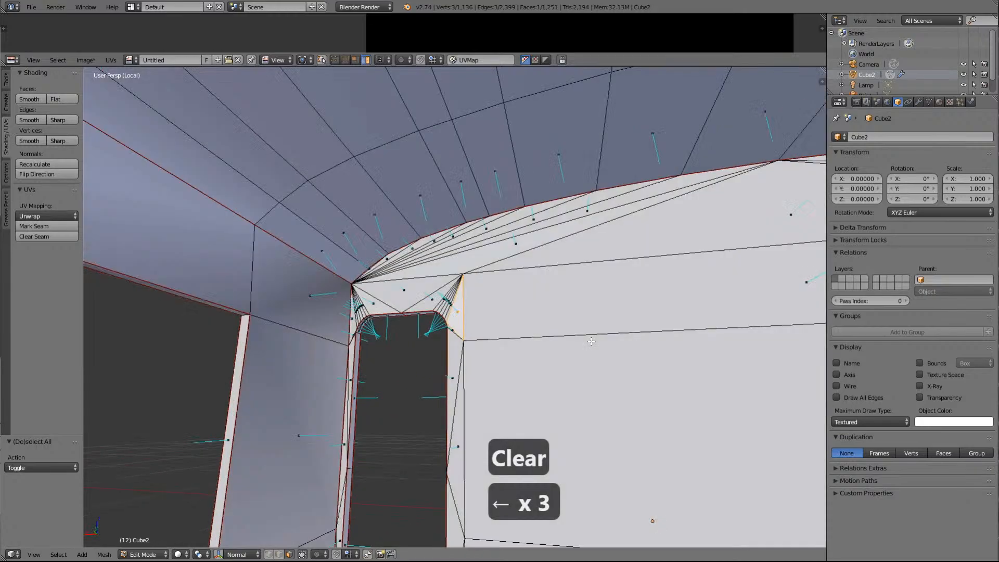
pyautogui.press('KP_4')
pyautogui.press('KP_4')
pyautogui.press('KP_4')
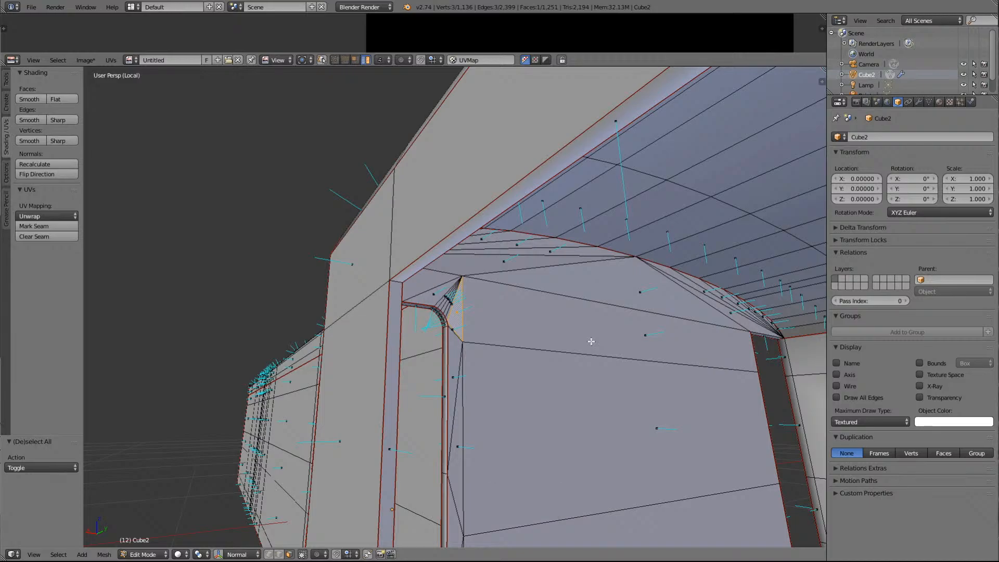
pyautogui.scroll(5, 599, 347)
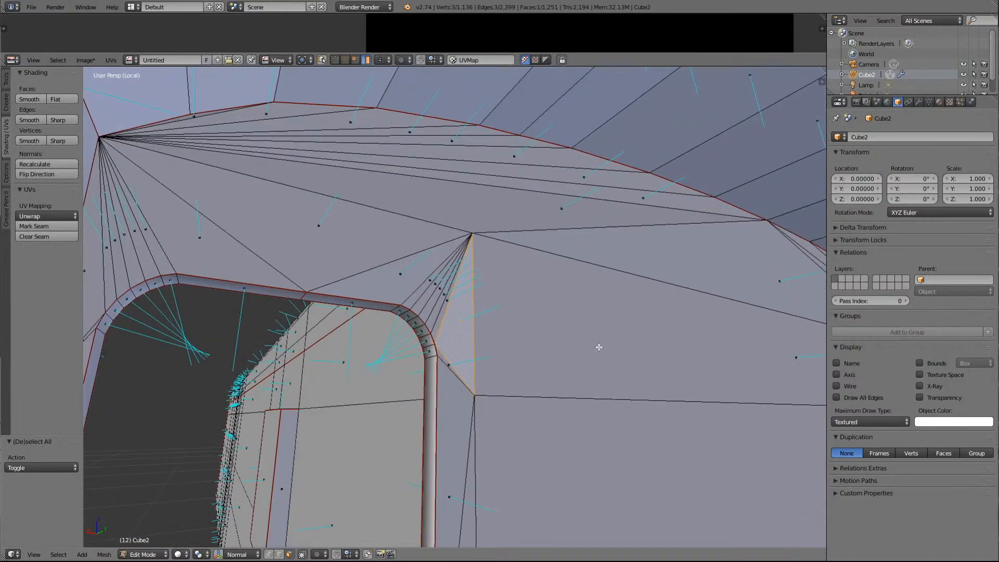
# Clear the face selection, select the vertex where edges fan out above the doorway's rounded corner, and switch to edge selection
pyautogui.press('a')
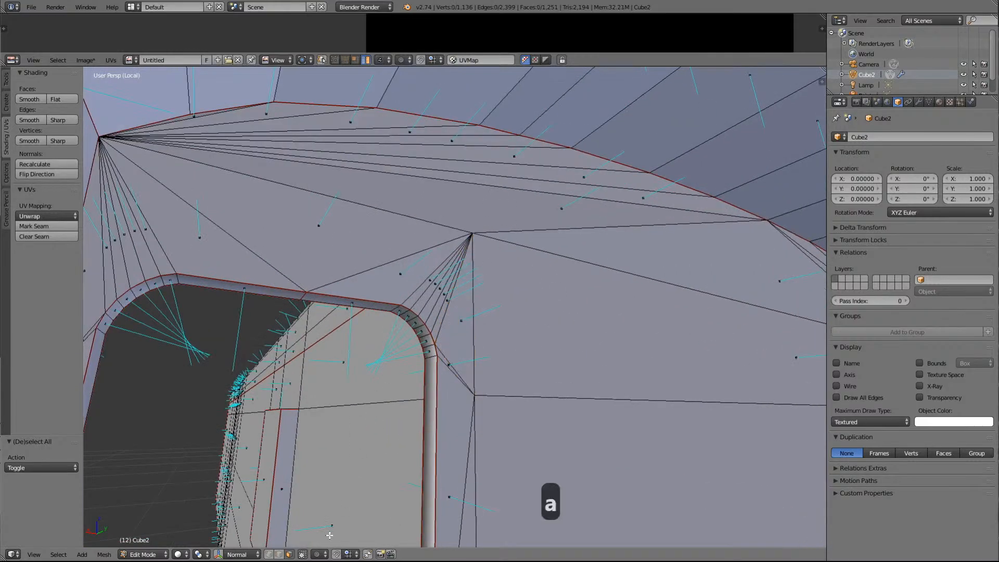
pyautogui.click(268, 554)
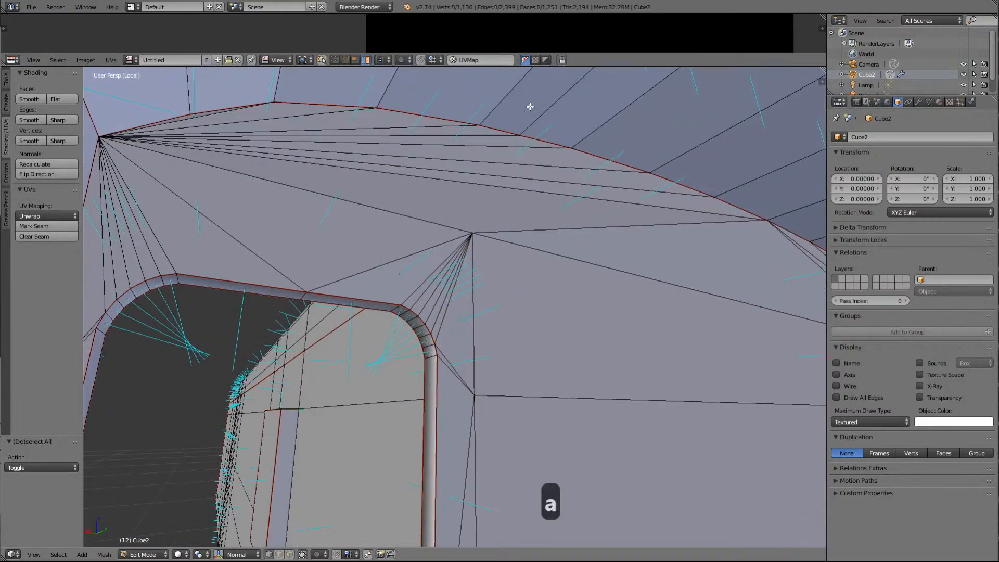
pyautogui.rightClick(472, 233)
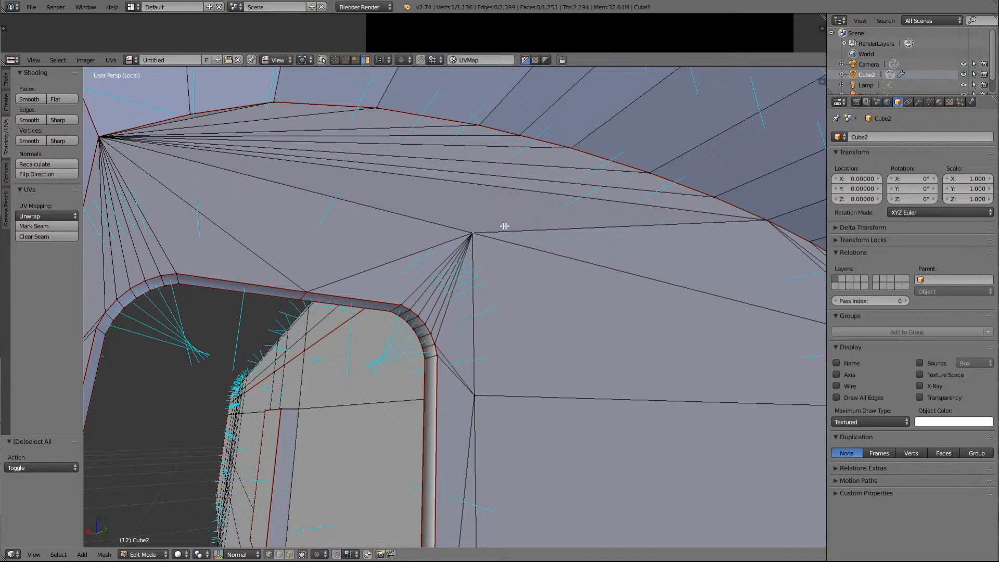
pyautogui.scroll(3, 504, 225)
pyautogui.scroll(-3, 513, 231)
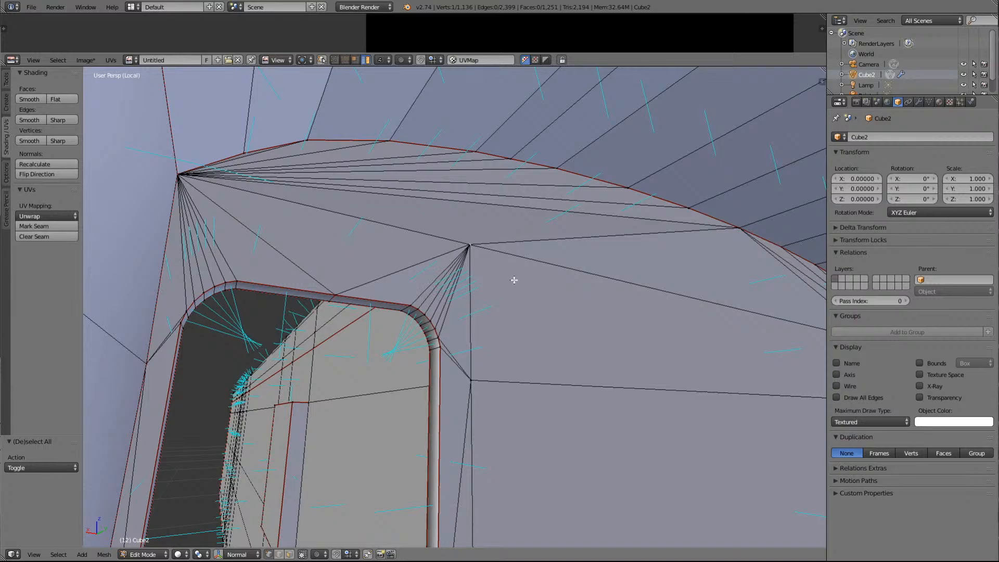
pyautogui.scroll(5, 513, 279)
pyautogui.scroll(-3, 514, 280)
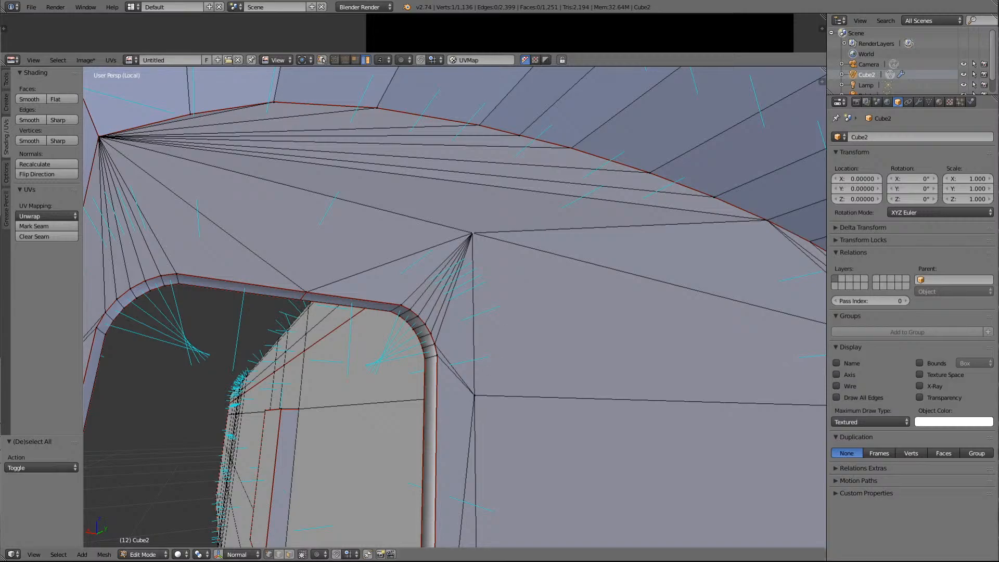
pyautogui.click(278, 555)
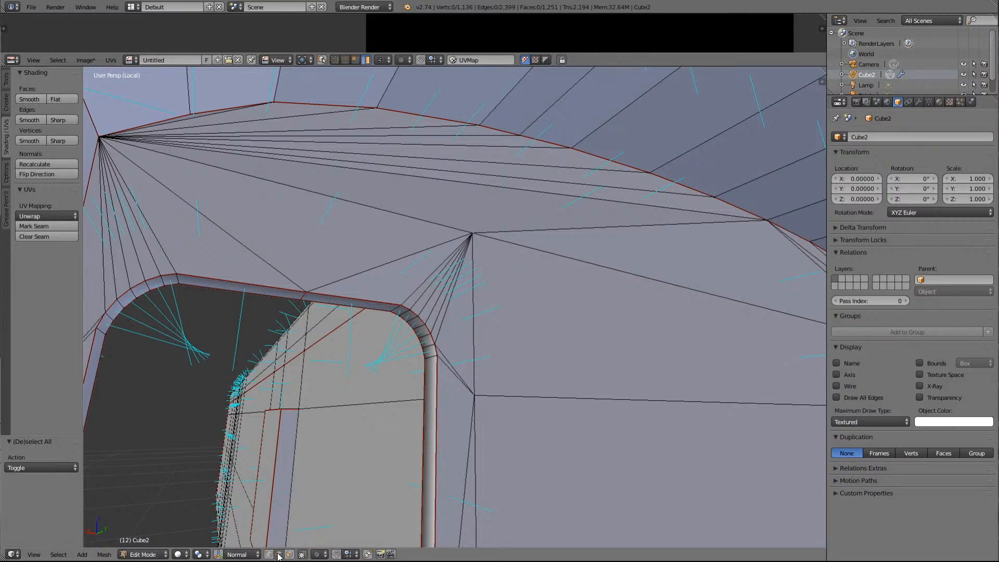
# In vertex selection, select the fan vertex above the doorway's rounded corner and display the mesh in wireframe
pyautogui.click(268, 555)
pyautogui.rightClick(472, 234)
pyautogui.click(179, 554)
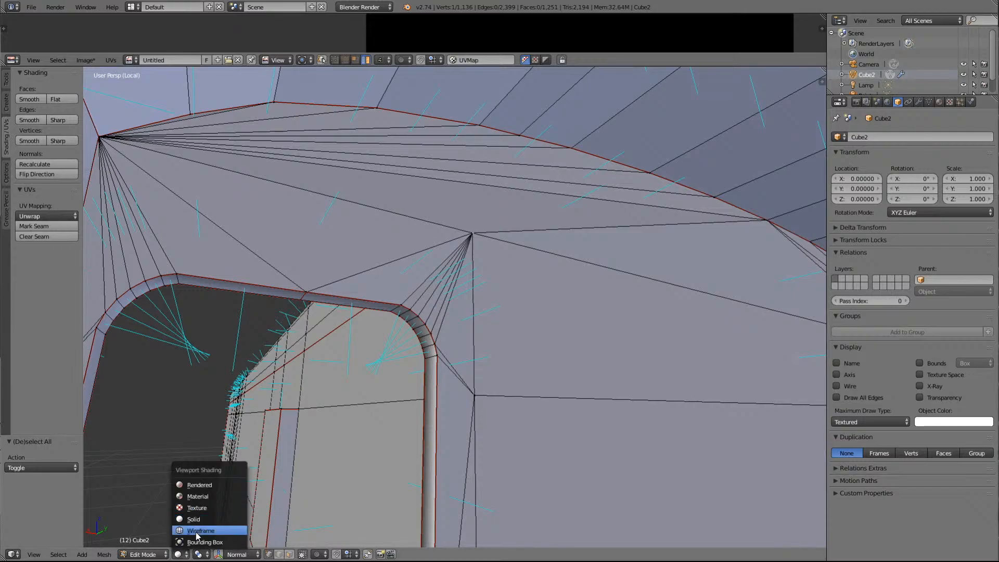
pyautogui.click(197, 535)
pyautogui.scroll(6, 474, 306)
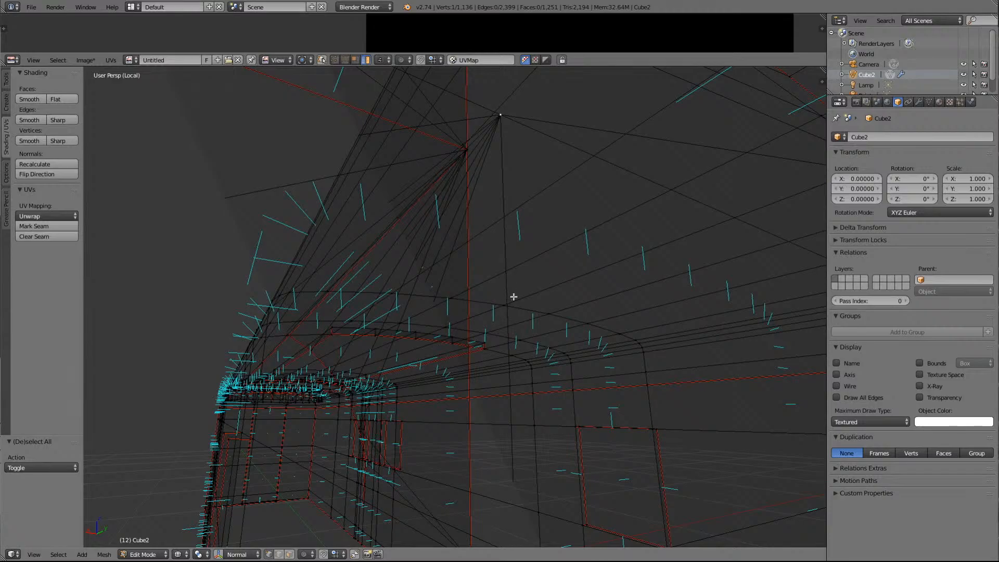
# Centre the view on the selected fan vertex and examine from several angles how its edges connect
pyautogui.press('Left')
pyautogui.press('Left')
pyautogui.press('Left')
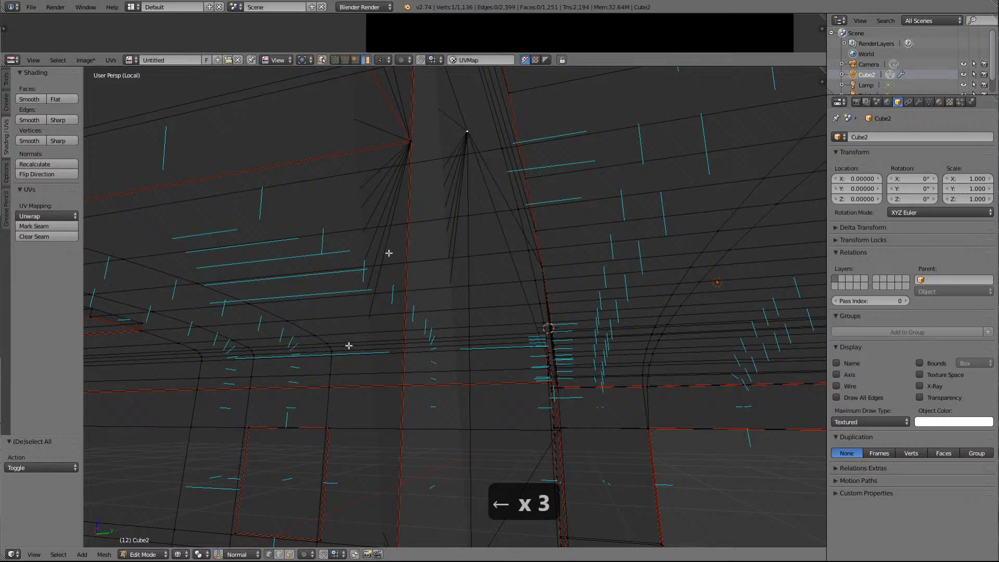
pyautogui.press('Delete')
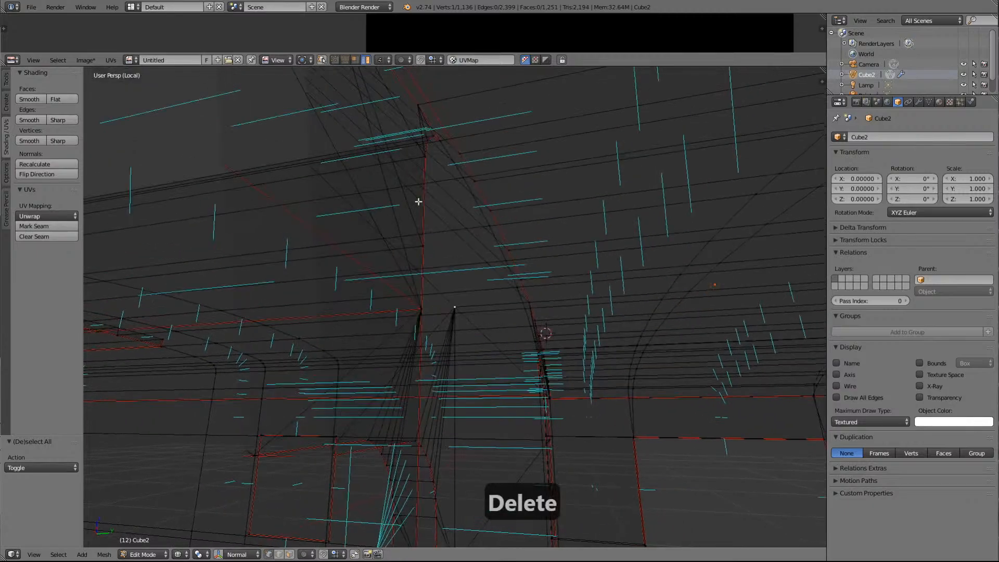
pyautogui.scroll(-5, 488, 230)
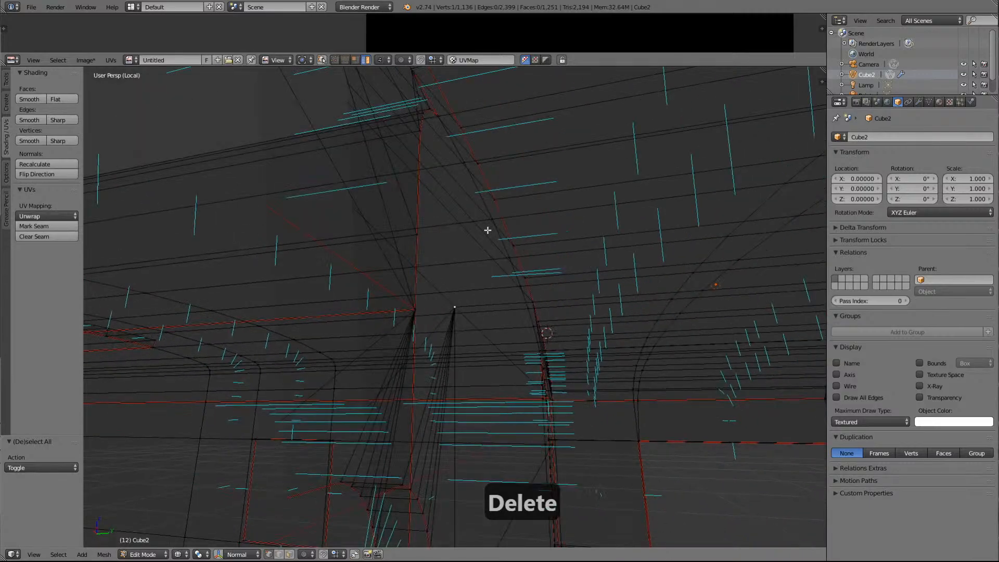
pyautogui.scroll(1, 486, 234)
pyautogui.scroll(2, 471, 396)
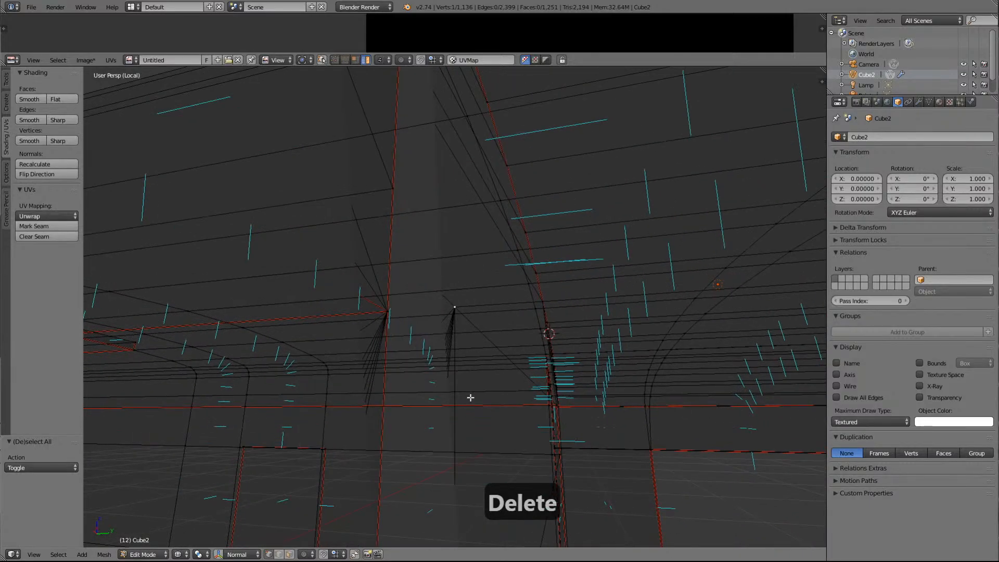
pyautogui.scroll(-1, 468, 397)
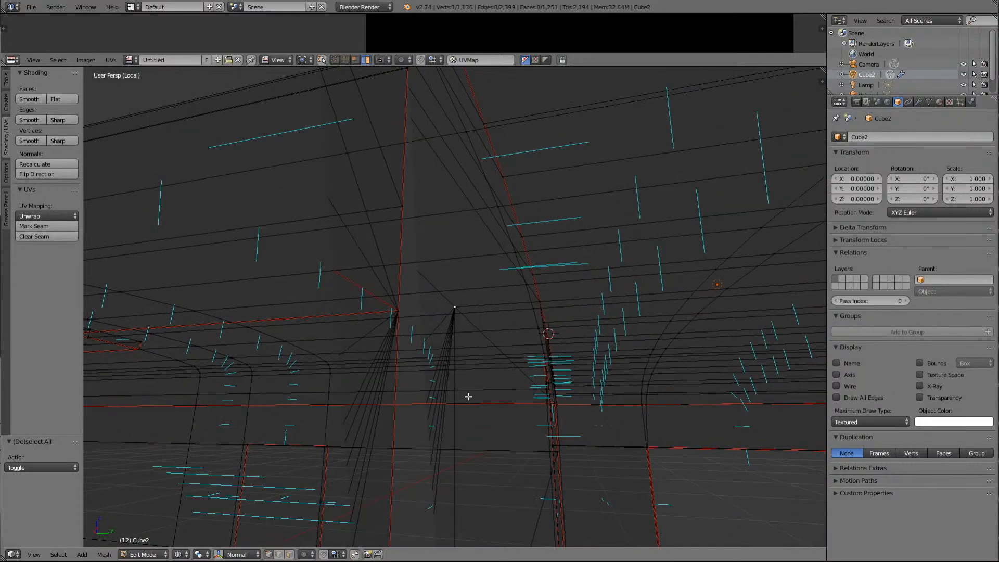
# Box-select the overlapping vertices at the fan point above the doorway, merge them at their center, and clear the selection
pyautogui.press('a')
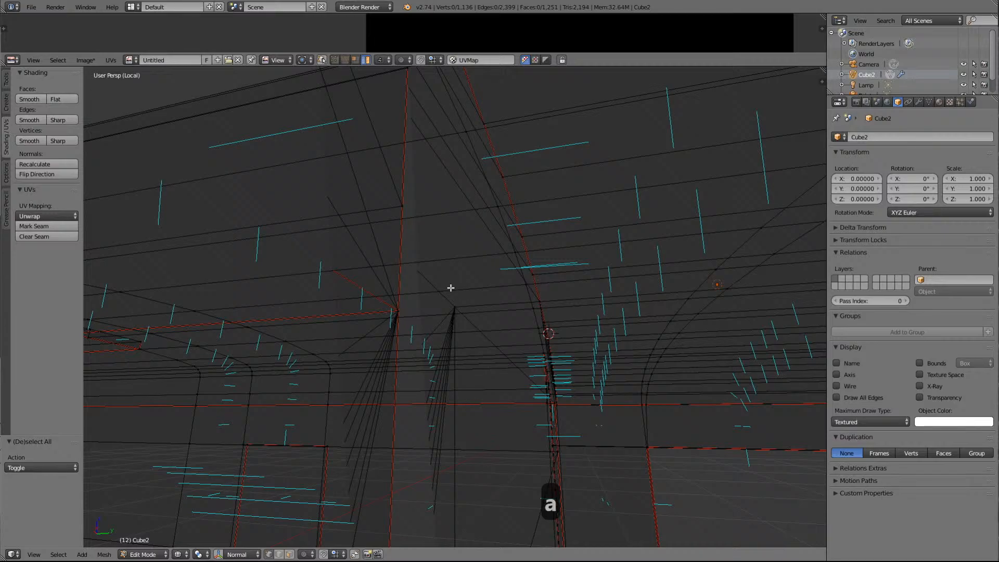
pyautogui.press('b')
pyautogui.moveTo(443, 288); pyautogui.dragTo(479, 348)
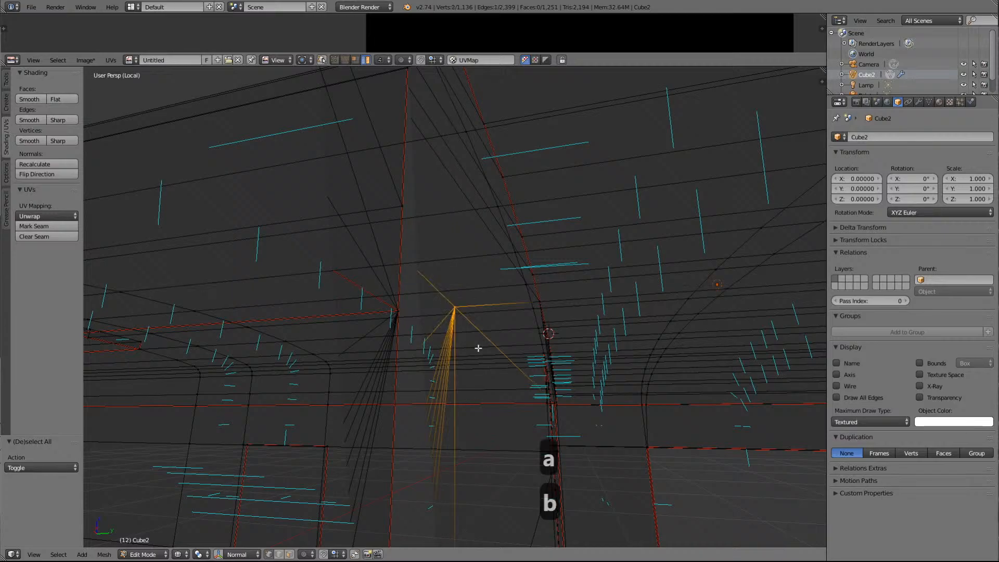
pyautogui.scroll(-1, 476, 345)
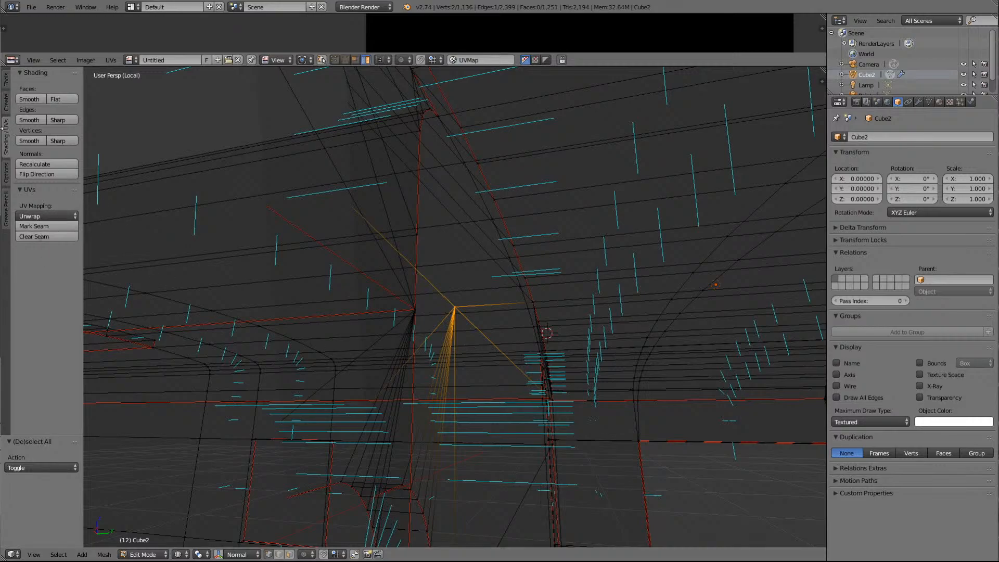
pyautogui.click(7, 83)
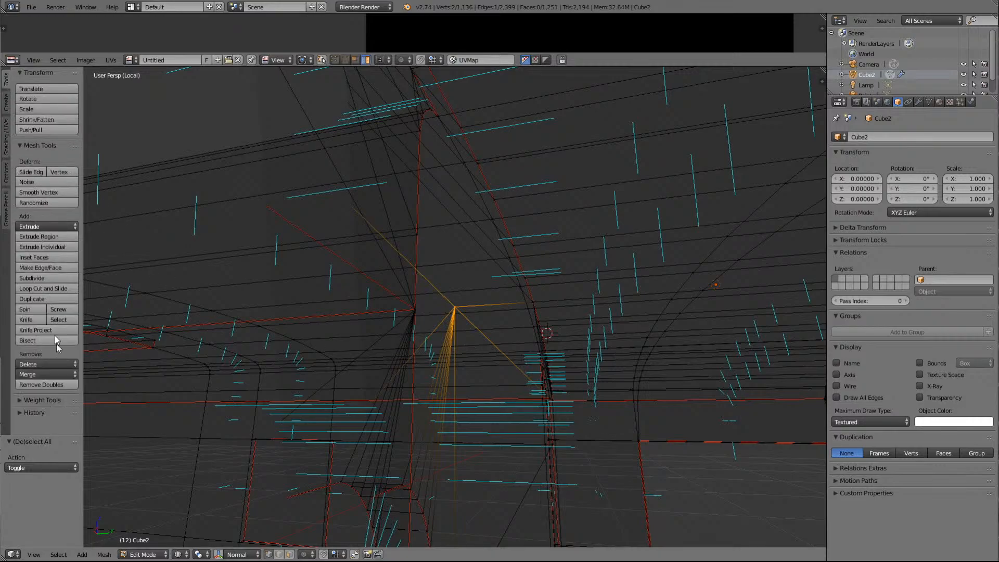
pyautogui.click(32, 374)
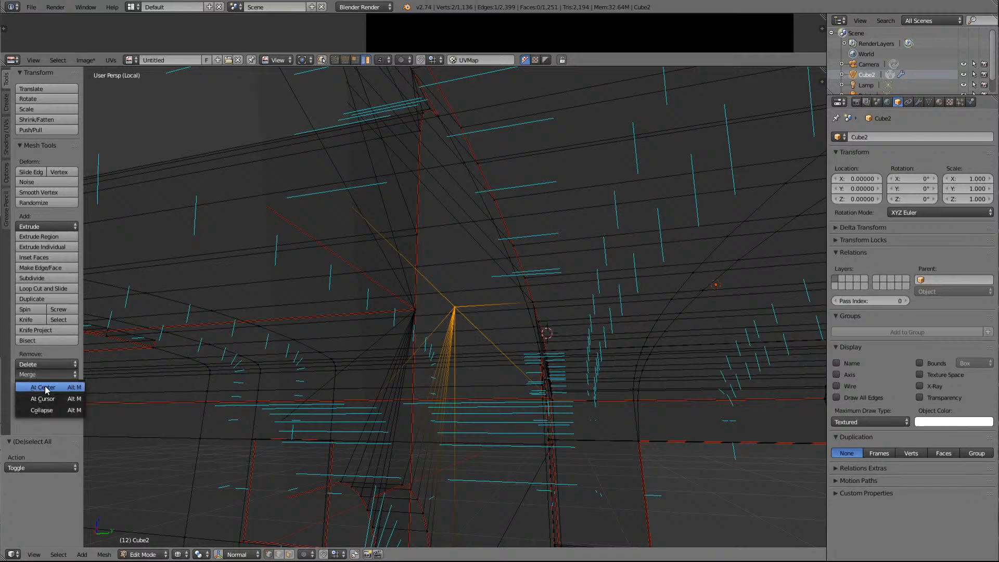
pyautogui.click(45, 386)
pyautogui.press('a')
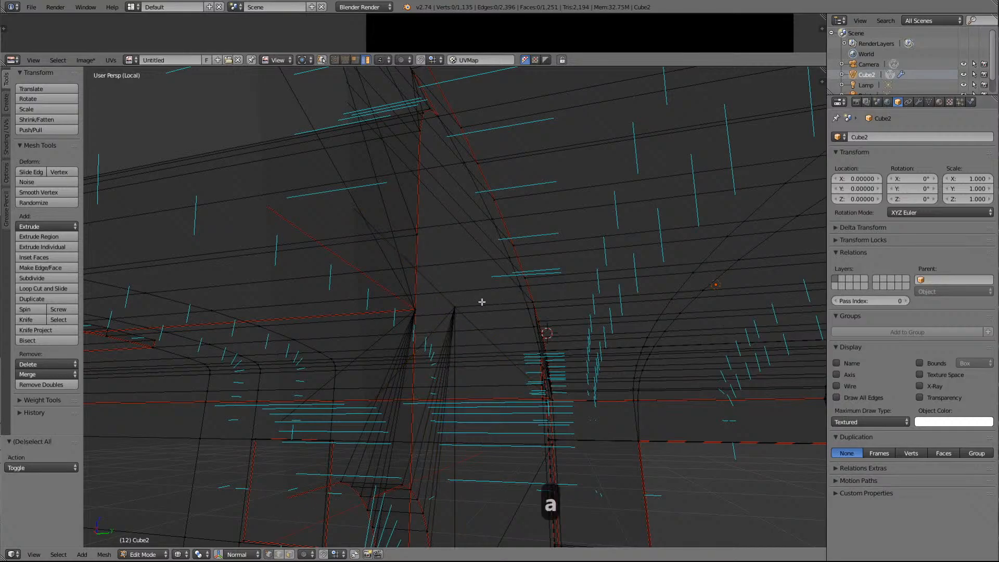
# Reselect the merged fan vertex to inspect its connected edges, clear the selection, and view the area from the other side
pyautogui.rightClick(459, 309)
pyautogui.scroll(-2, 481, 282)
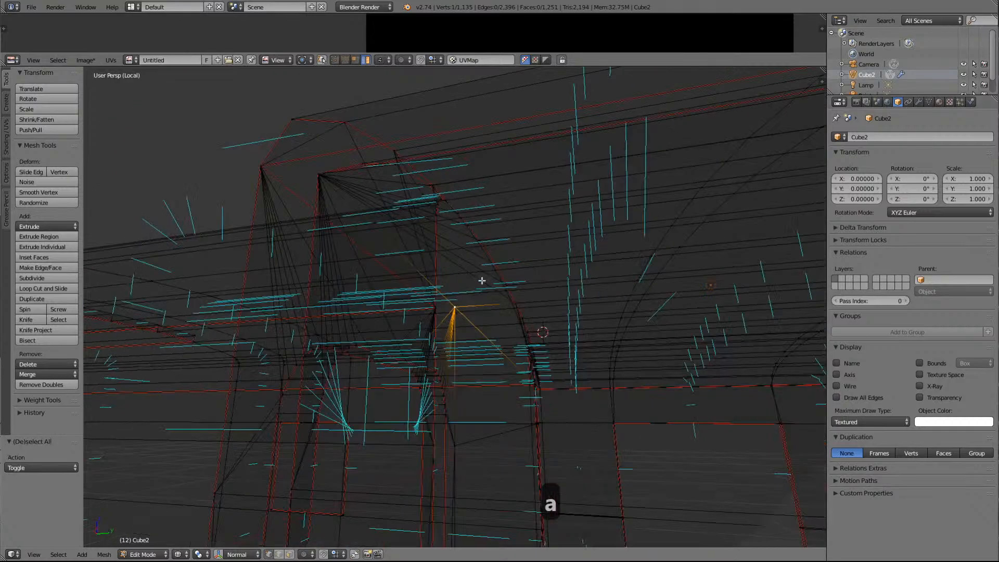
pyautogui.scroll(3, 482, 281)
pyautogui.press('a')
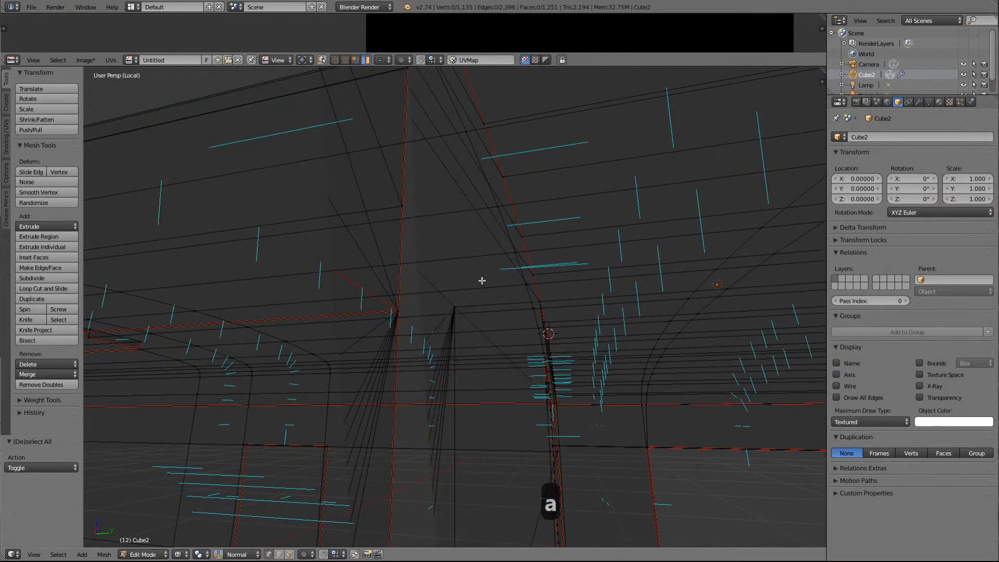
pyautogui.press('Right')
pyautogui.press('Right')
pyautogui.press('Right')
pyautogui.press('Right')
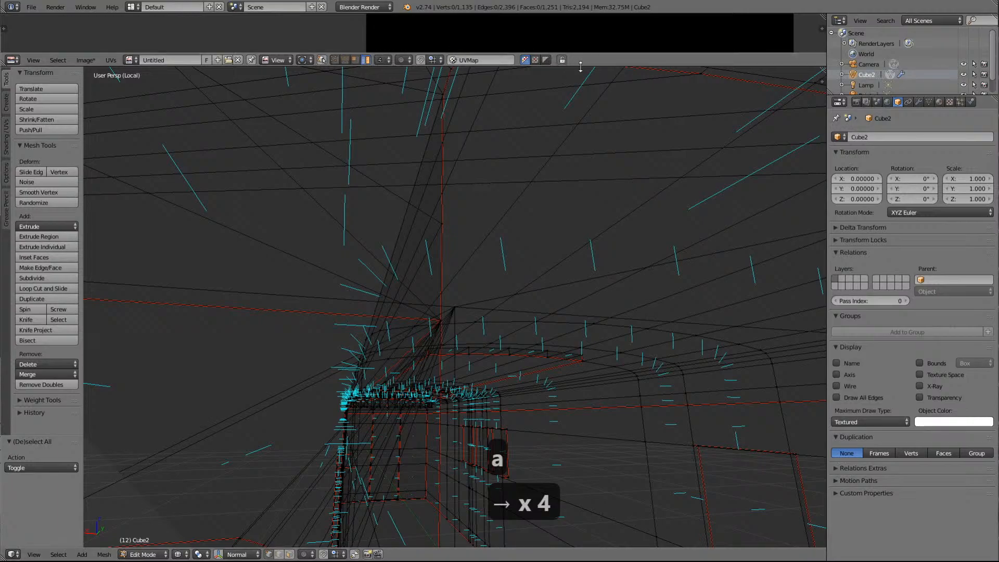
# Enlarge the UV editor, return the 3D view to solid shading, and select the whole mesh to display its UV layout
pyautogui.moveTo(582, 65); pyautogui.dragTo(625, 332)
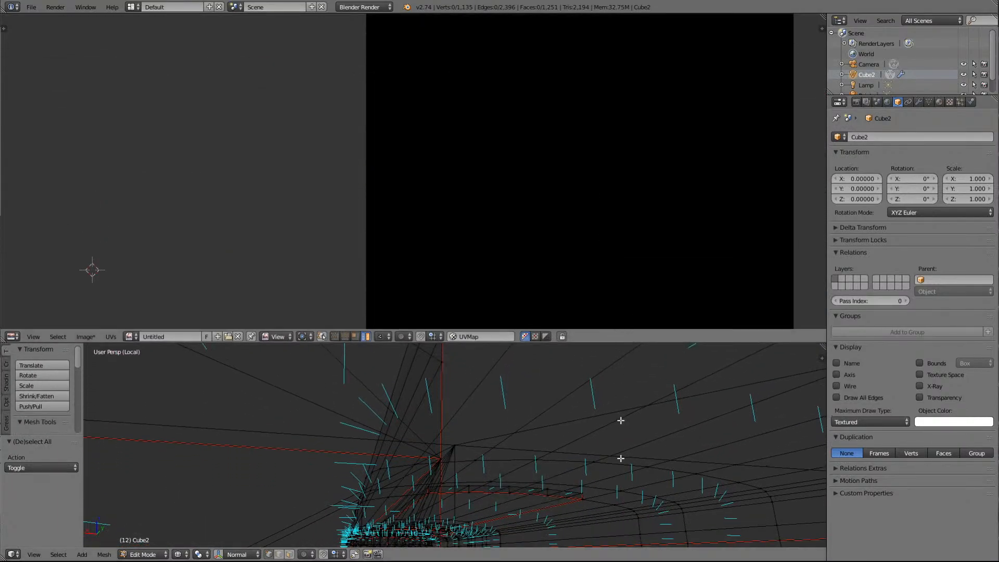
pyautogui.click(179, 555)
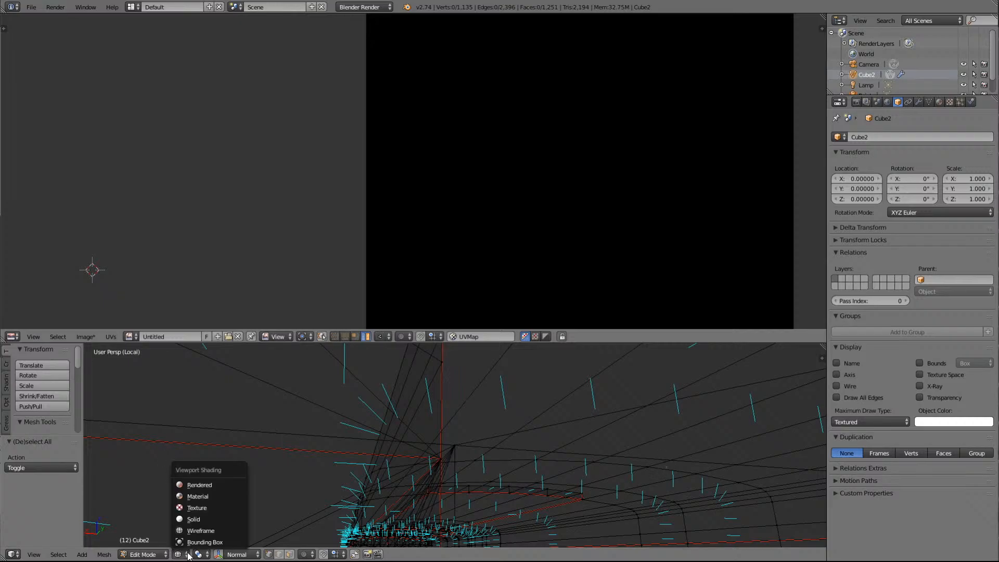
pyautogui.click(193, 520)
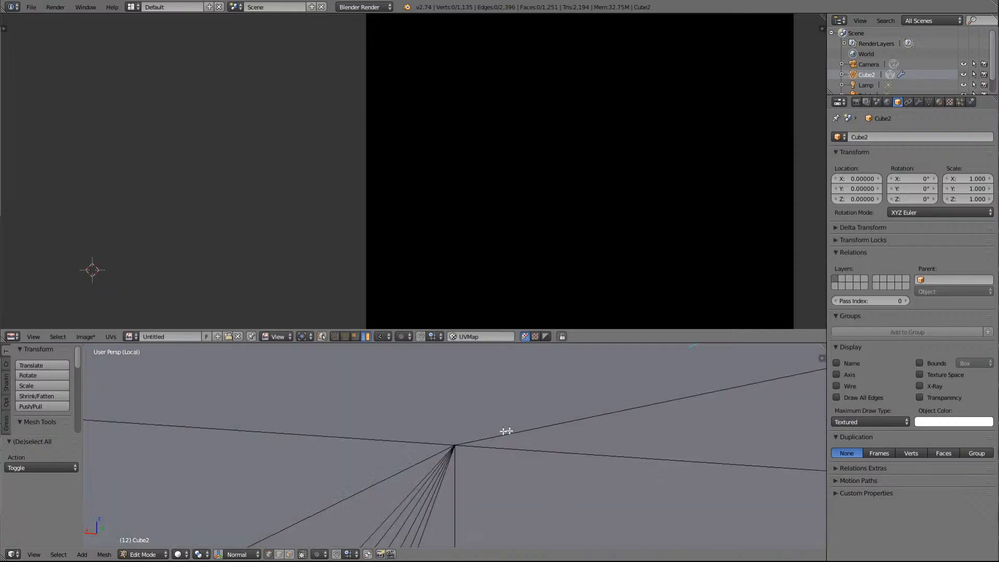
pyautogui.press('a')
pyautogui.press('a')
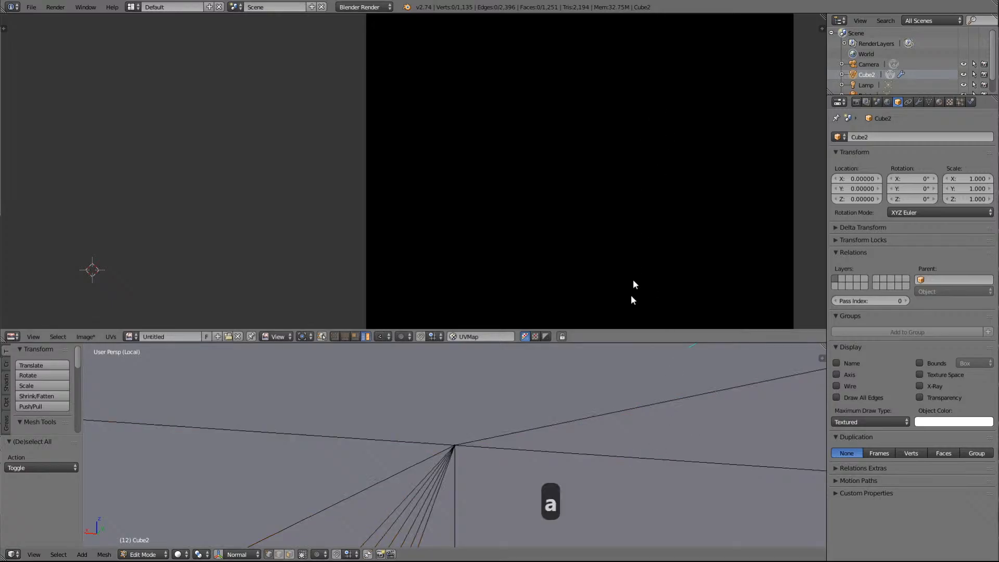
pyautogui.press('a')
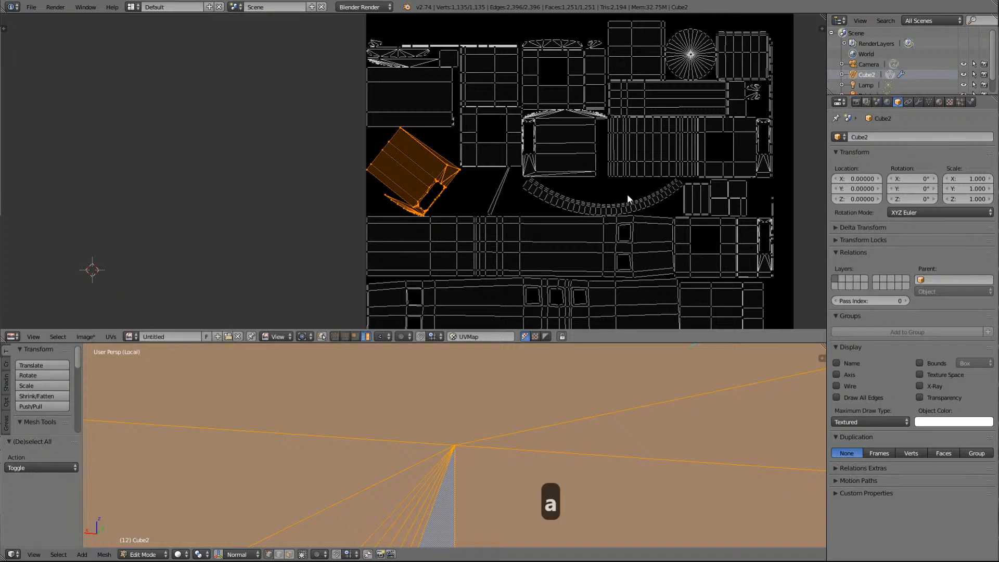
# Select the narrow doorway-wall UV island near the right edge of the layout and examine its triangulation close up
pyautogui.scroll(1, 628, 196)
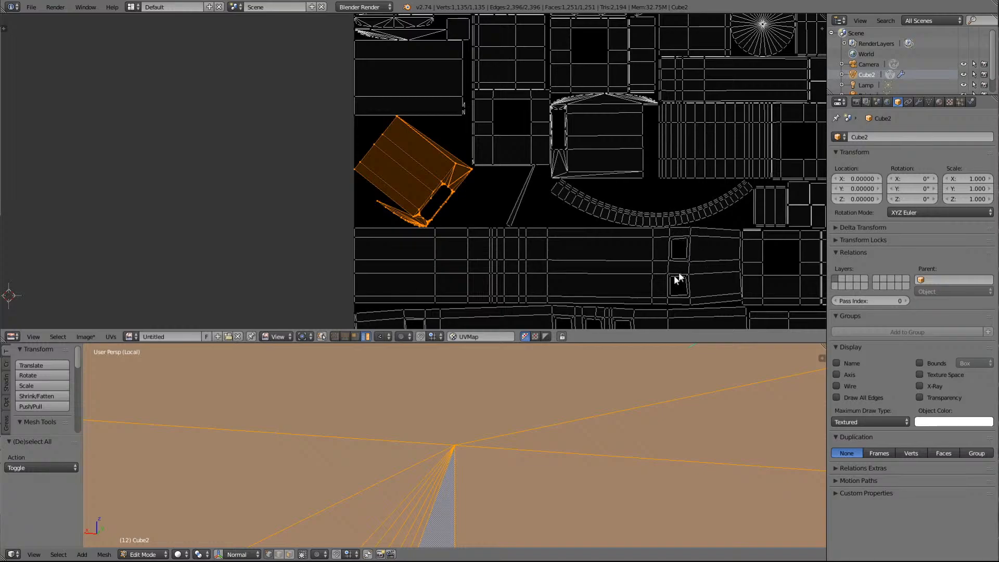
pyautogui.scroll(-1, 612, 254)
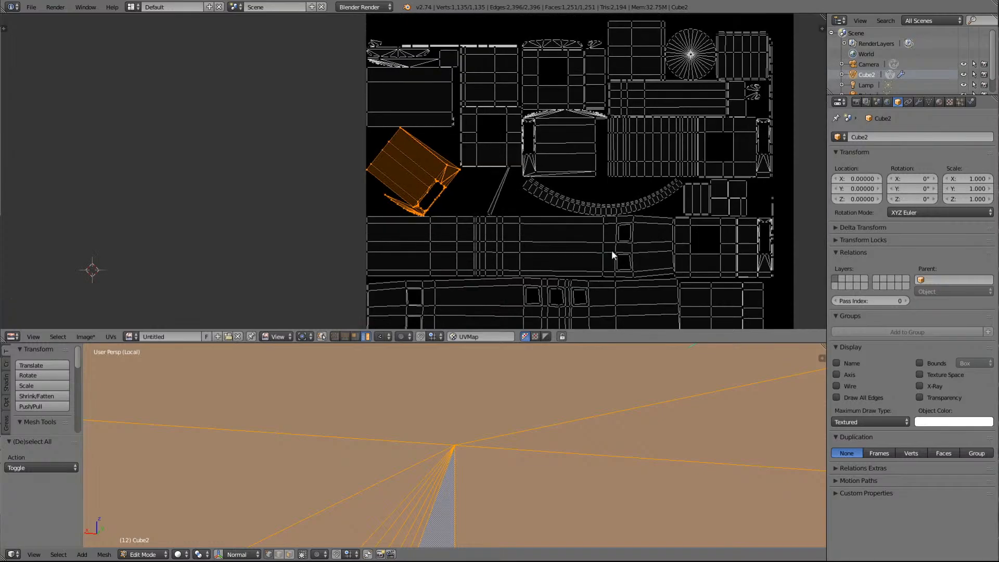
pyautogui.rightClick(773, 229)
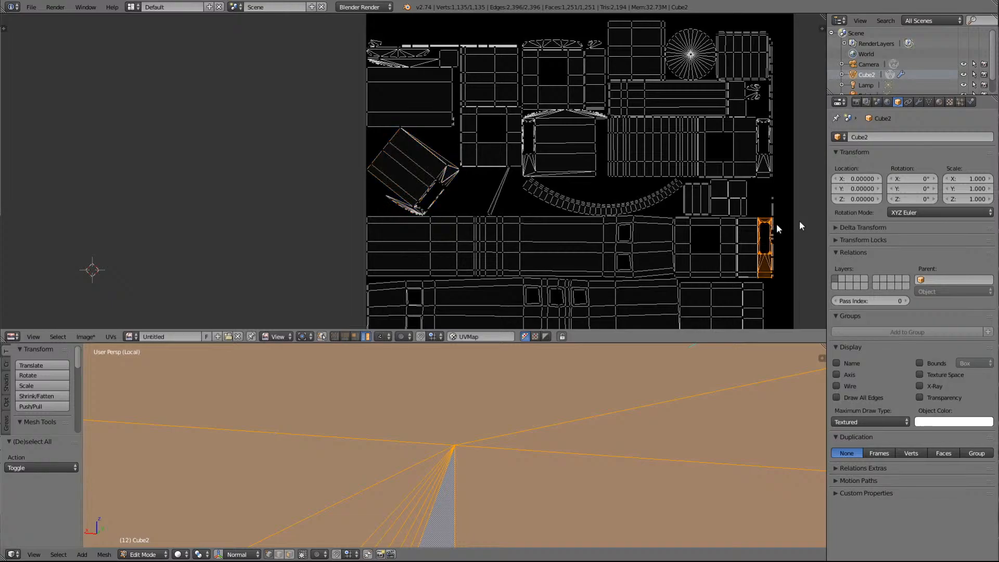
pyautogui.press('Delete')
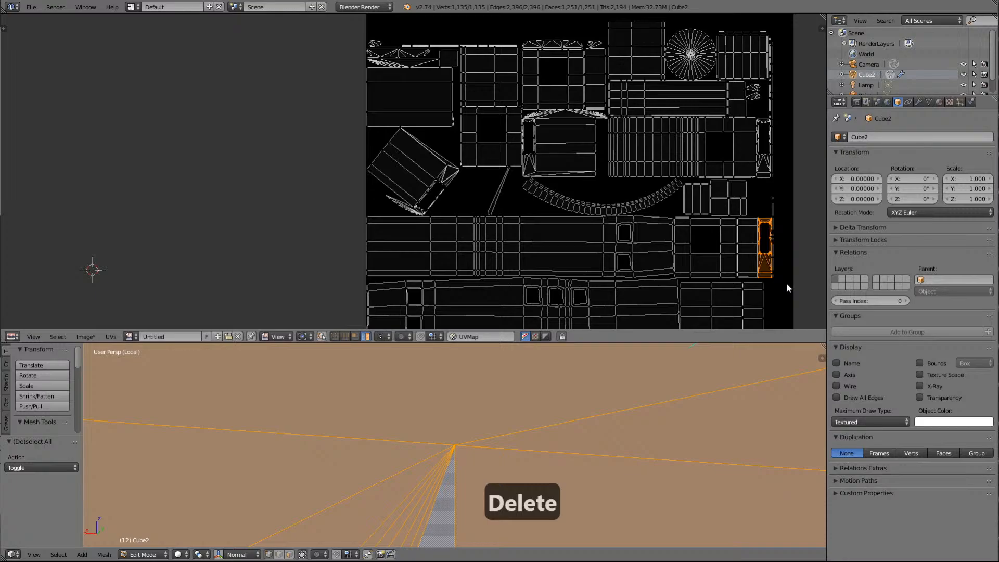
pyautogui.press('KP_Decimal')
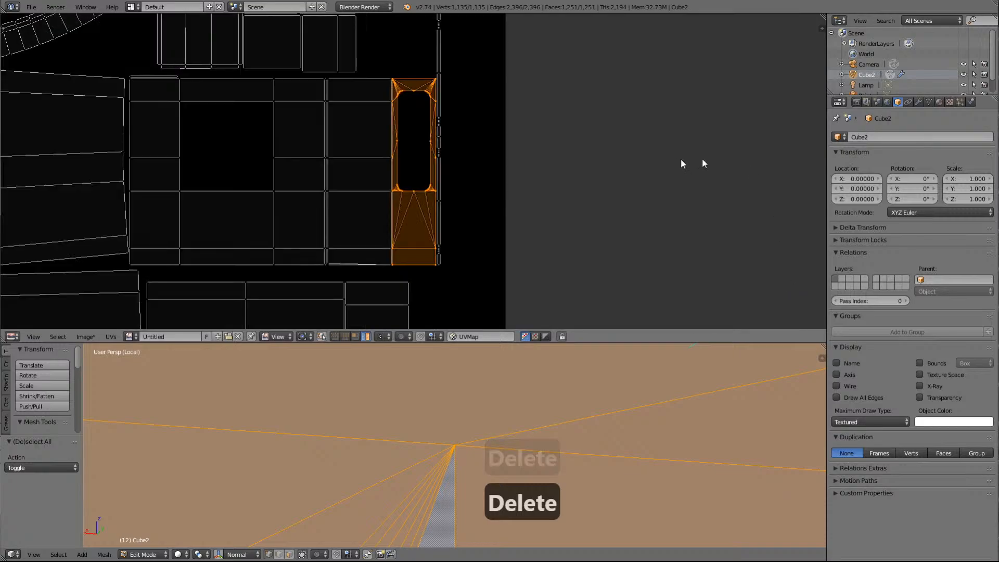
pyautogui.scroll(5, 633, 152)
pyautogui.scroll(-5, 634, 155)
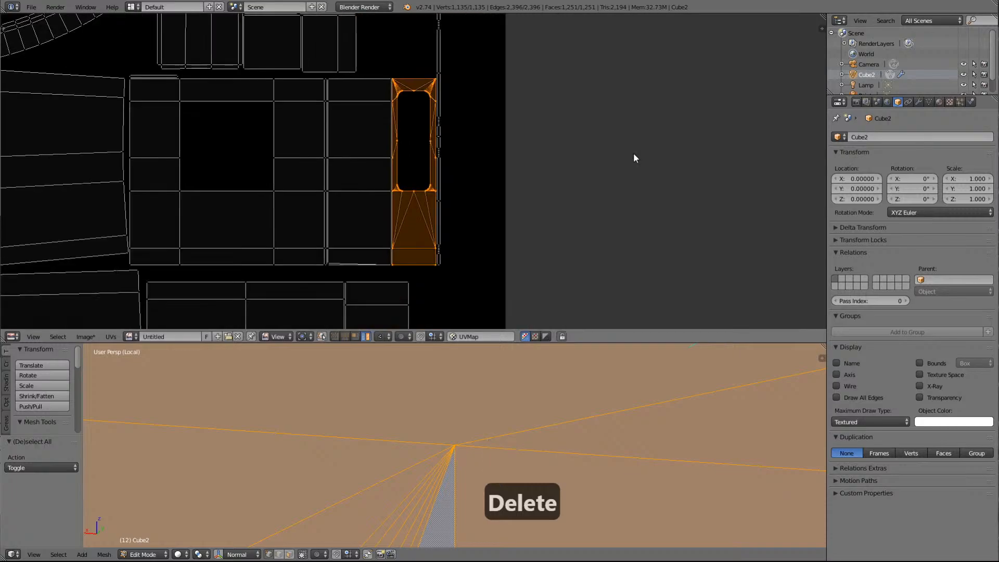
pyautogui.scroll(-3, 634, 155)
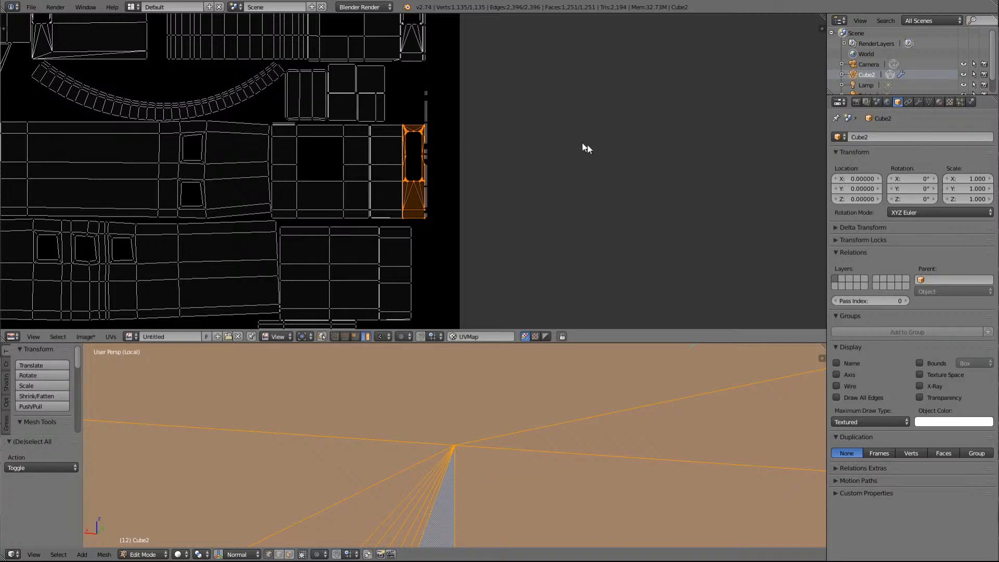
pyautogui.scroll(-2, 574, 138)
pyautogui.scroll(-2, 523, 146)
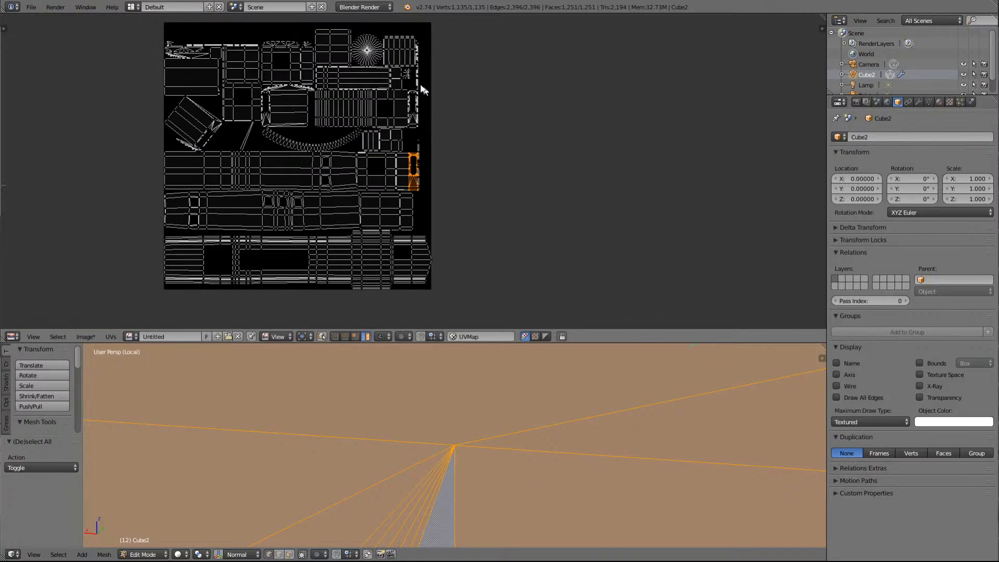
# Select the small irregular triangulated UV islands and the curved sliver near the layout's upper-left corner in turn, examining their shapes
pyautogui.rightClick(406, 72)
pyautogui.press('KP_Decimal')
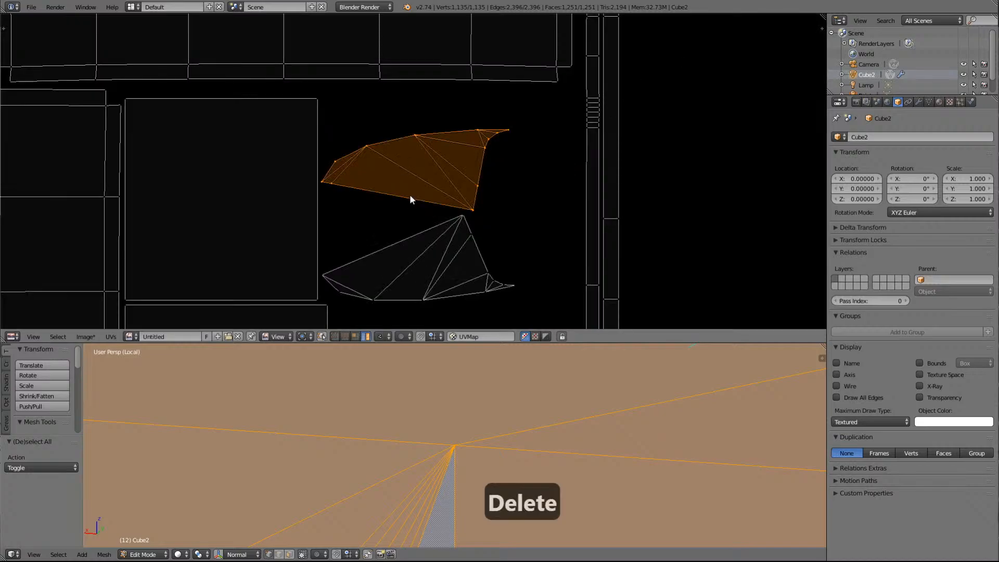
pyautogui.scroll(-8, 411, 199)
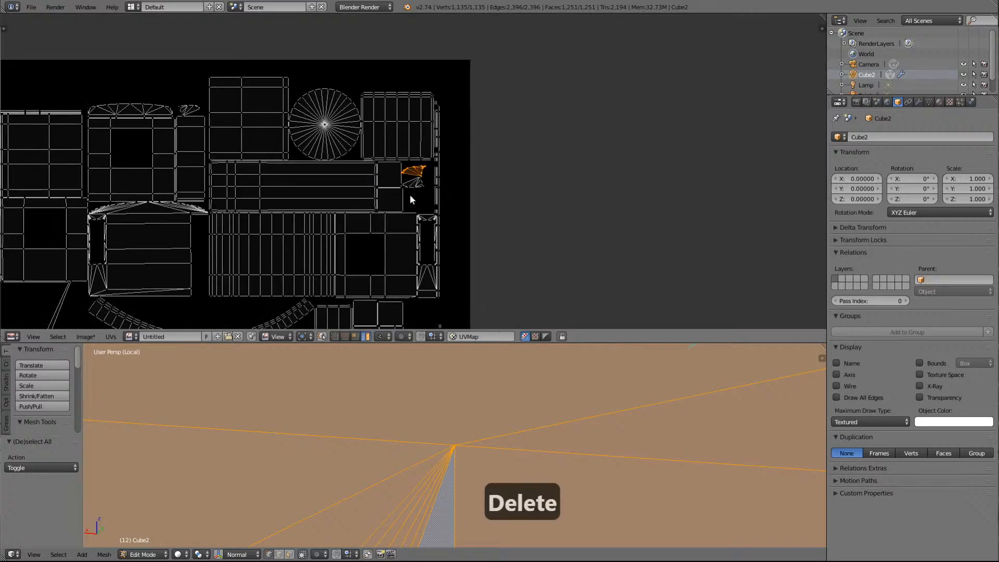
pyautogui.click(190, 110)
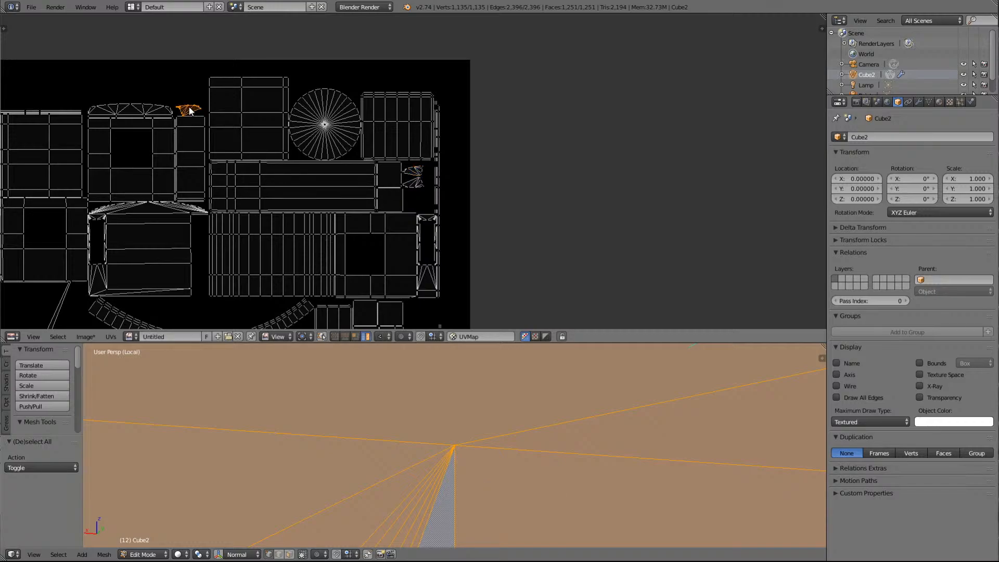
pyautogui.scroll(-3, 264, 258)
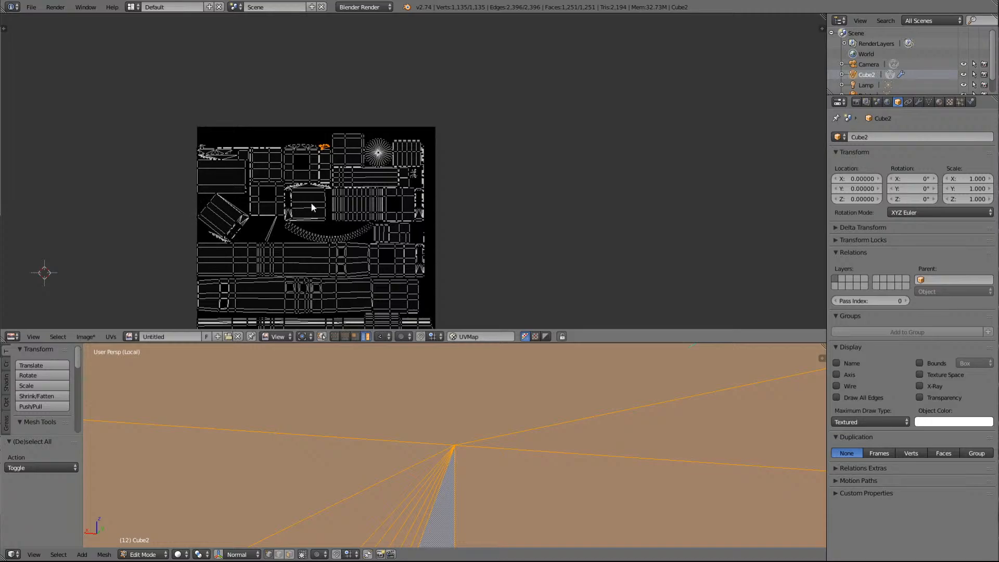
pyautogui.rightClick(212, 159)
pyautogui.press('KP_Delete')
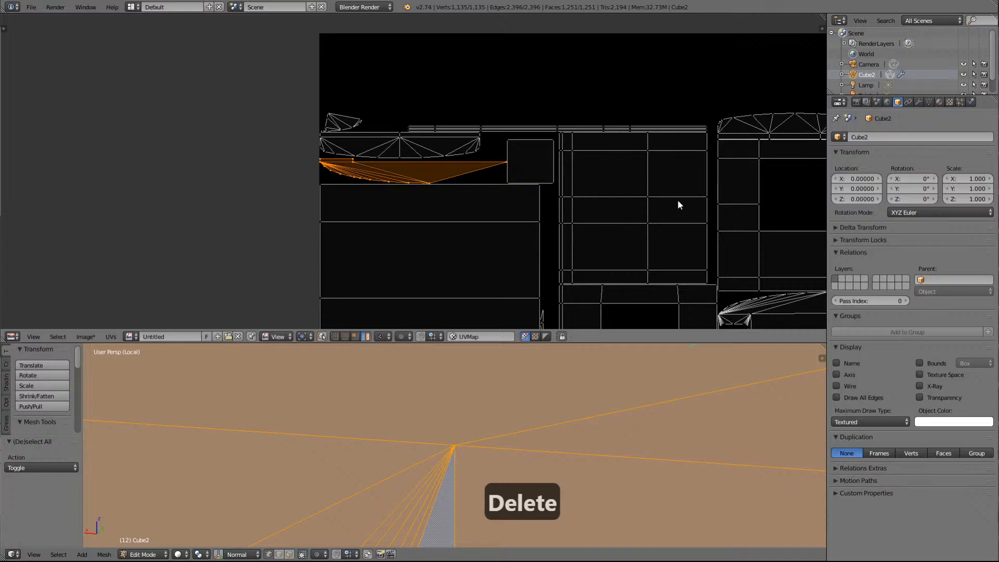
pyautogui.scroll(-5, 677, 205)
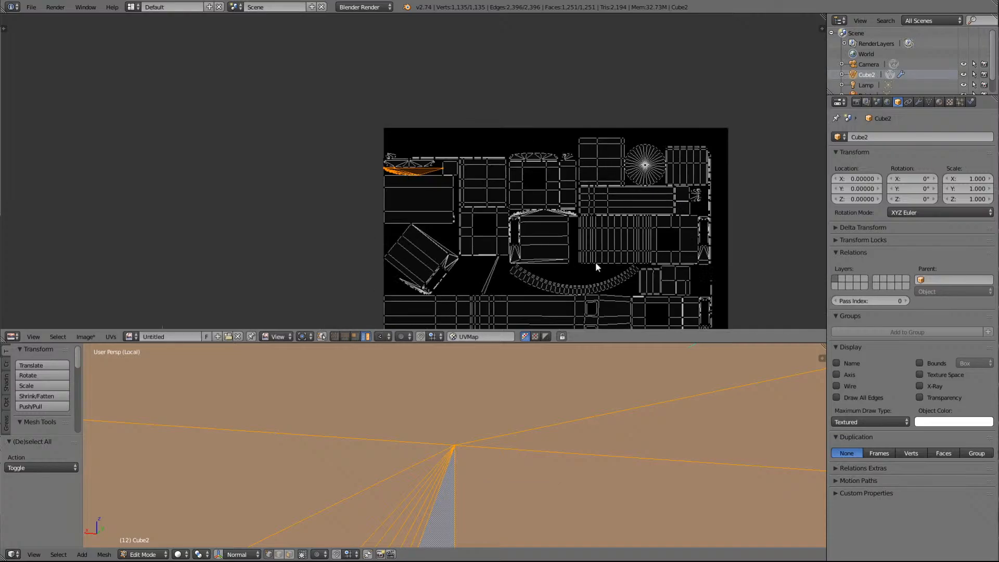
# Select the long body-side UV island with the window openings and examine its outline and openings close up and within the layout
pyautogui.scroll(-2, 599, 258)
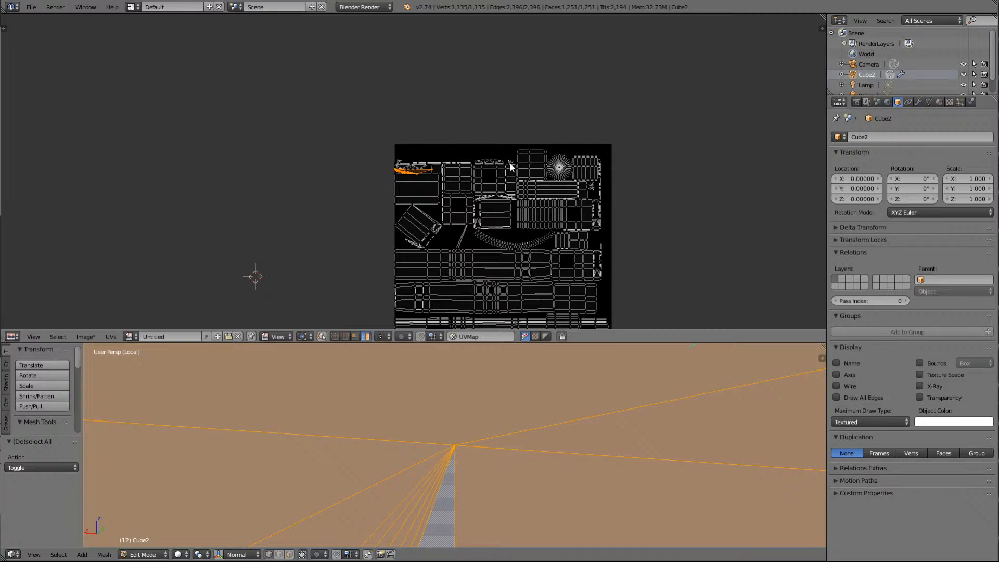
pyautogui.scroll(5, 510, 166)
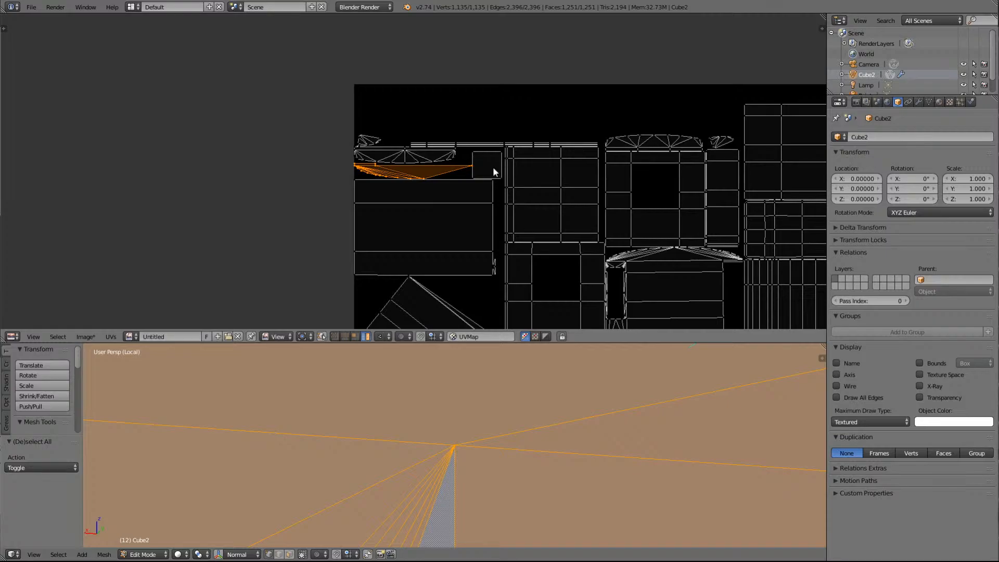
pyautogui.scroll(-5, 731, 195)
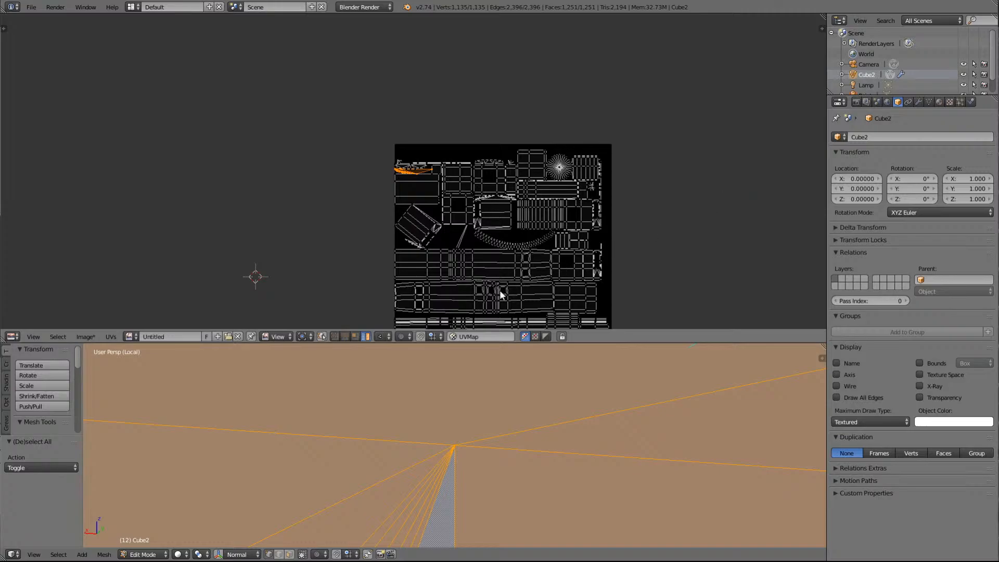
pyautogui.press('l')
pyautogui.press('Delete')
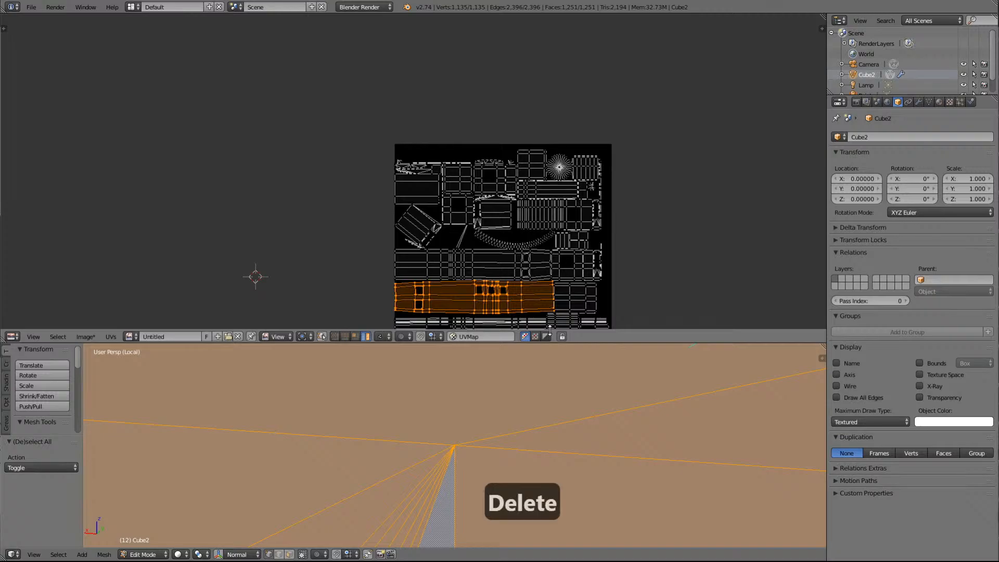
pyautogui.scroll(3, 555, 282)
pyautogui.scroll(-3, 555, 283)
pyautogui.press('Delete')
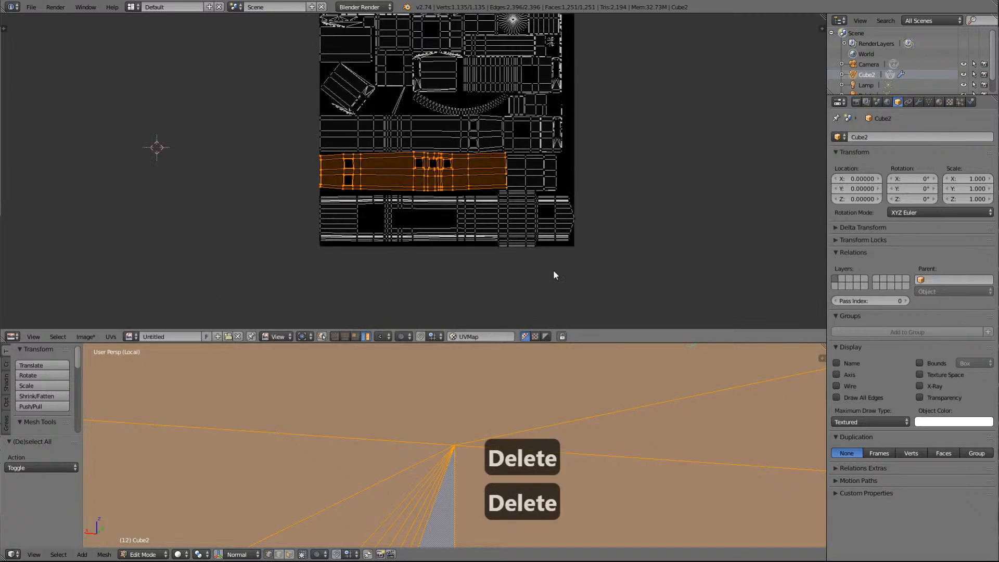
pyautogui.scroll(8, 509, 244)
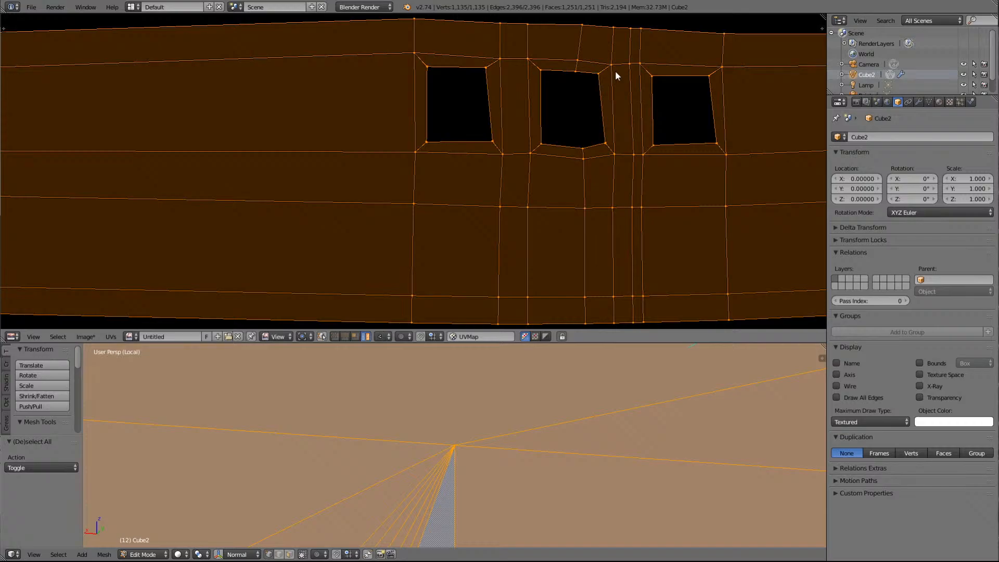
pyautogui.scroll(-2, 407, 108)
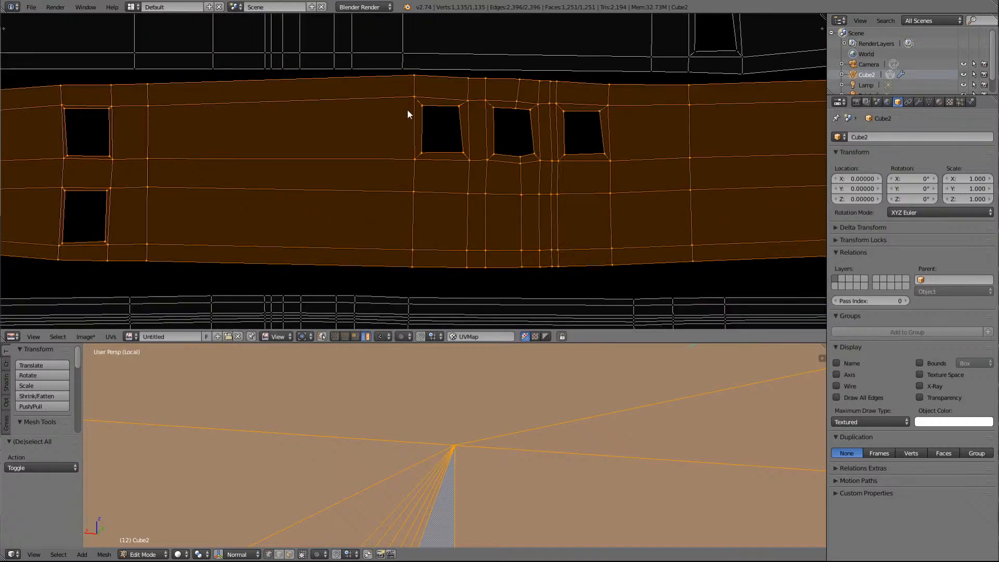
pyautogui.scroll(-4, 407, 112)
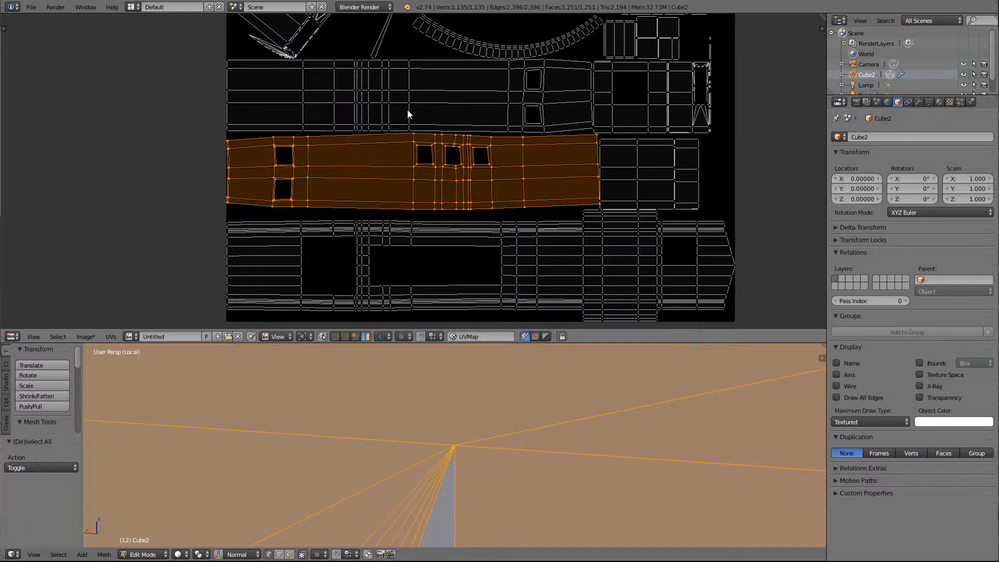
pyautogui.scroll(-1, 408, 111)
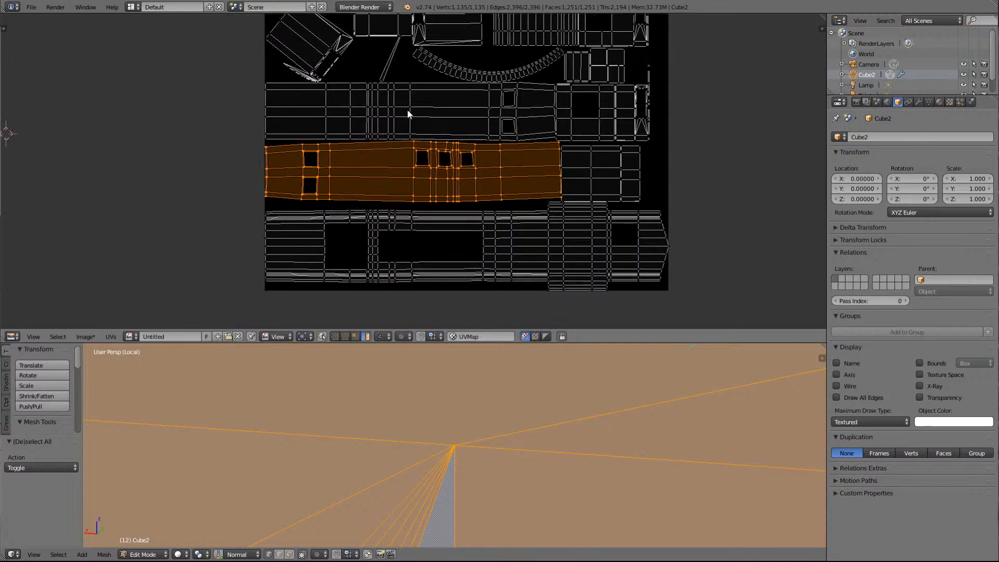
pyautogui.scroll(-1, 408, 111)
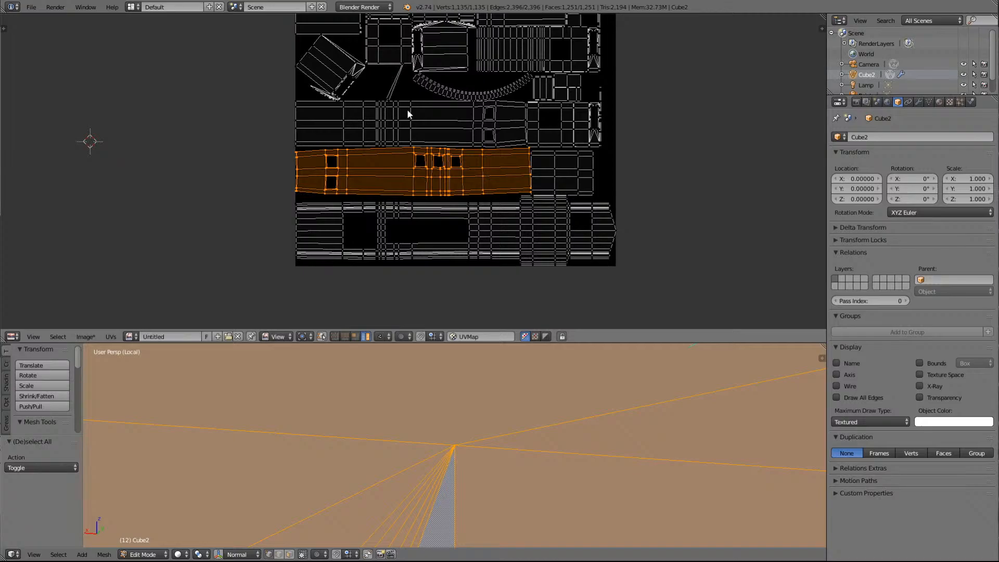
pyautogui.scroll(-2, 407, 112)
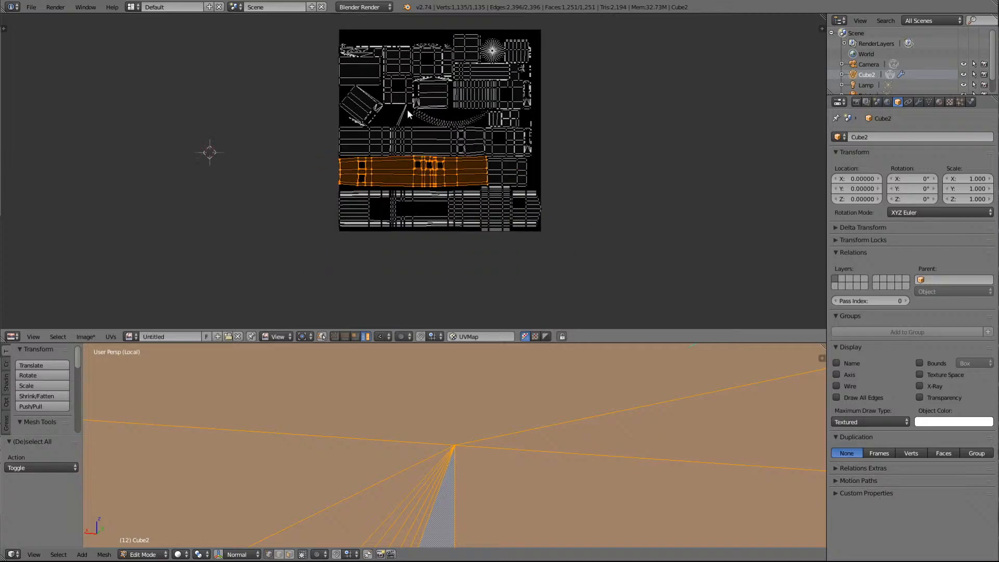
# Select the thin horizontal strip island near the layout's upper-left area and examine how it sits beside its neighbours
pyautogui.rightClick(375, 50)
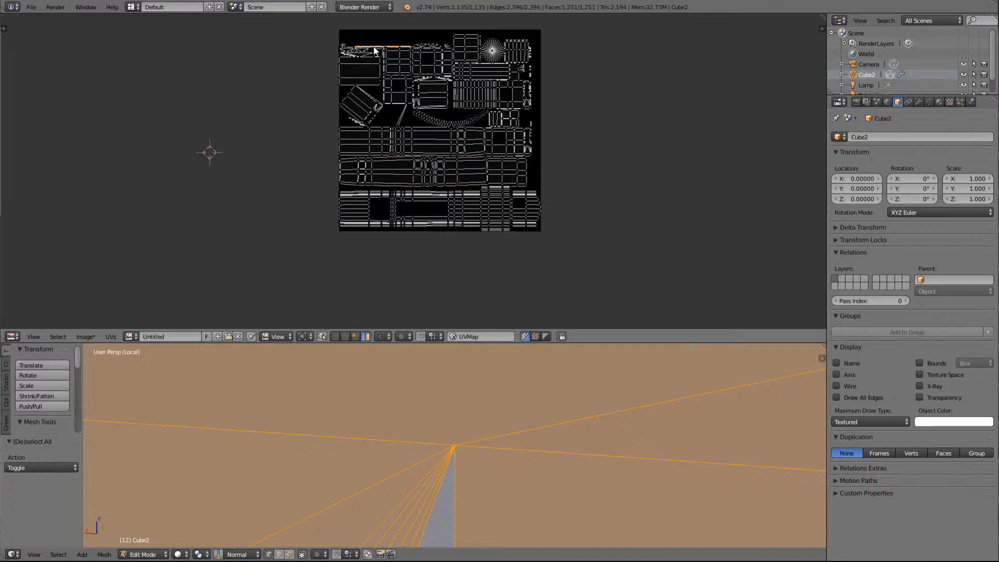
pyautogui.press('Delete')
pyautogui.press('Delete')
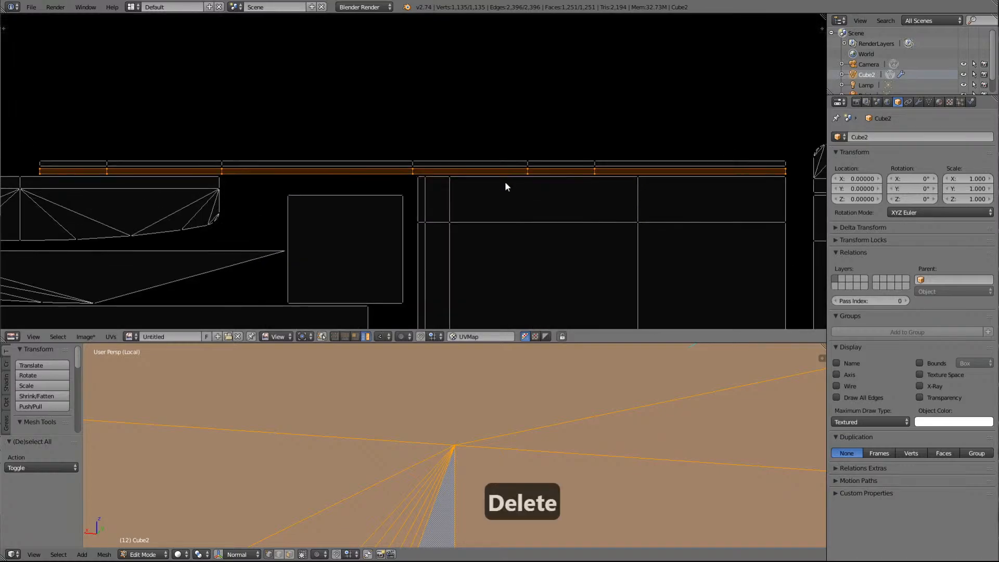
pyautogui.scroll(-4, 505, 181)
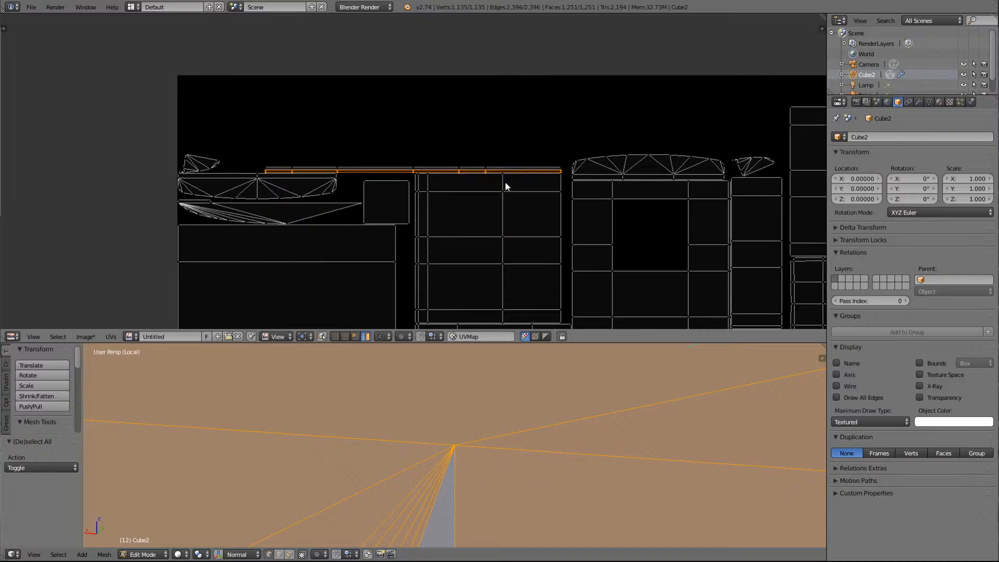
pyautogui.scroll(-3, 507, 186)
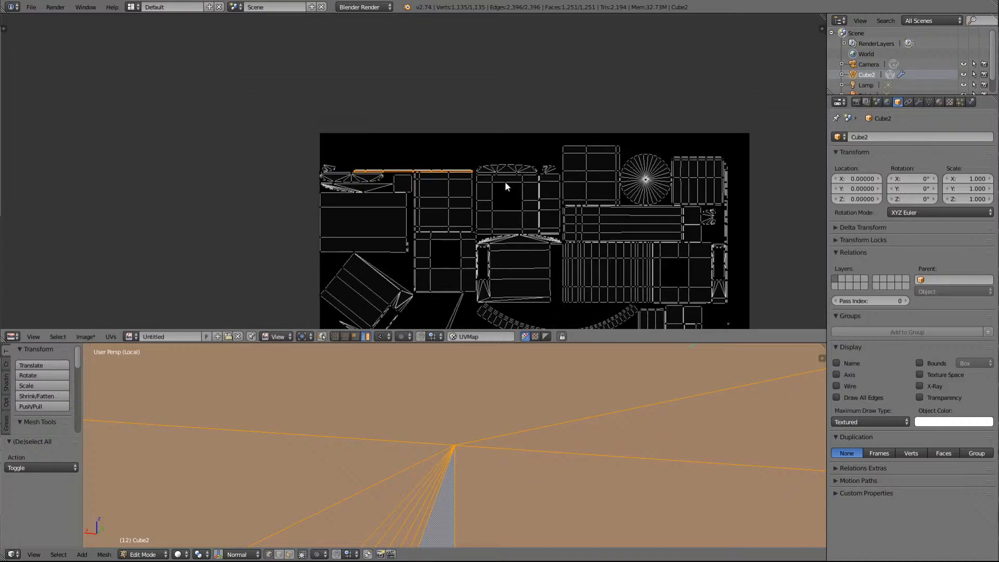
# Select the square grid island beside the radial disc and the thin vertical strips along the layout's right edge in turn, examining each
pyautogui.rightClick(712, 157)
pyautogui.press('KP_Delete')
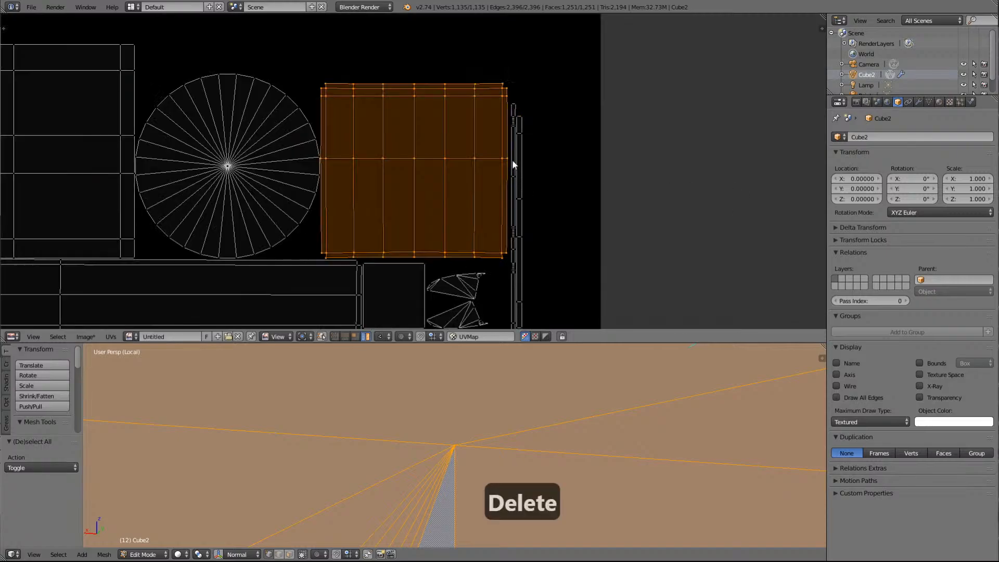
pyautogui.rightClick(512, 160)
pyautogui.scroll(-5, 573, 137)
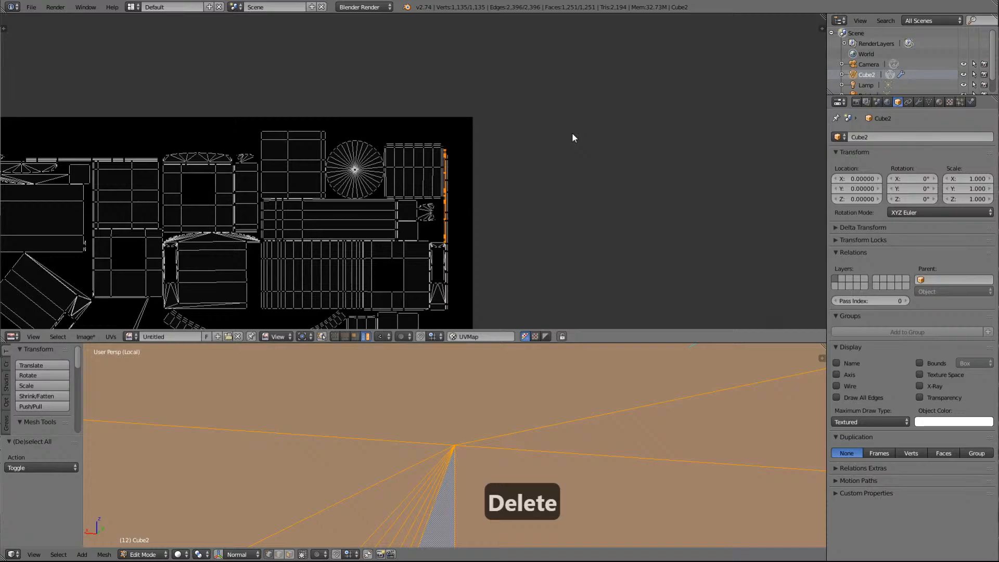
pyautogui.rightClick(447, 249)
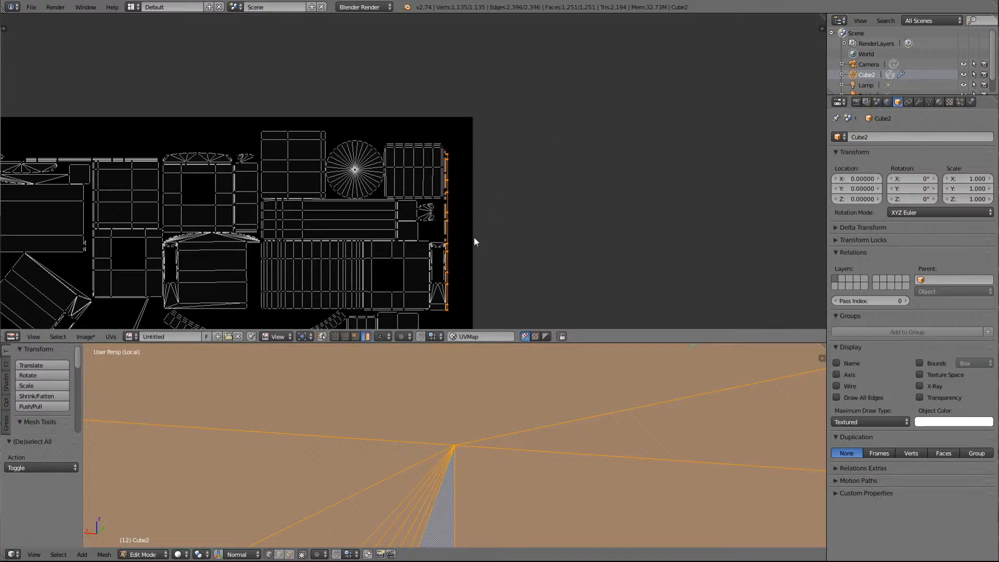
pyautogui.scroll(-3, 339, 230)
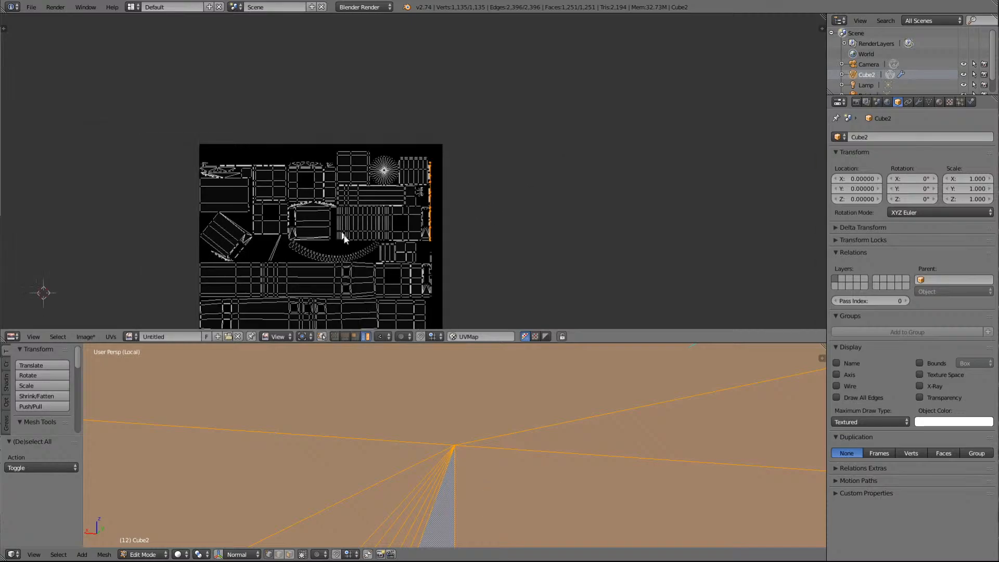
# Select the large UV island along the layout's bottom edge, frame the whole mesh in the 3D view, and examine the island close up
pyautogui.scroll(-4, 370, 263)
pyautogui.scroll(3, 370, 263)
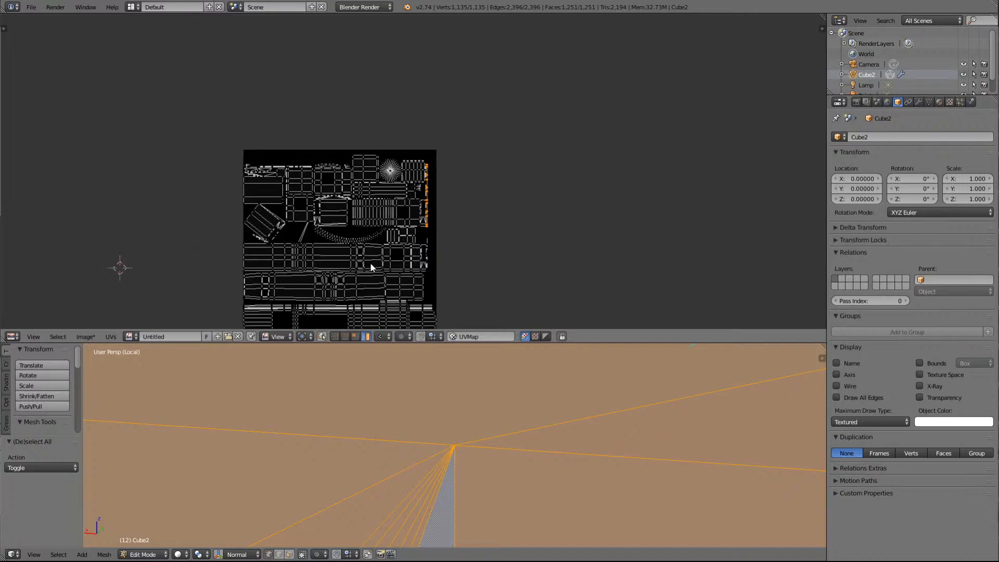
pyautogui.rightClick(403, 314)
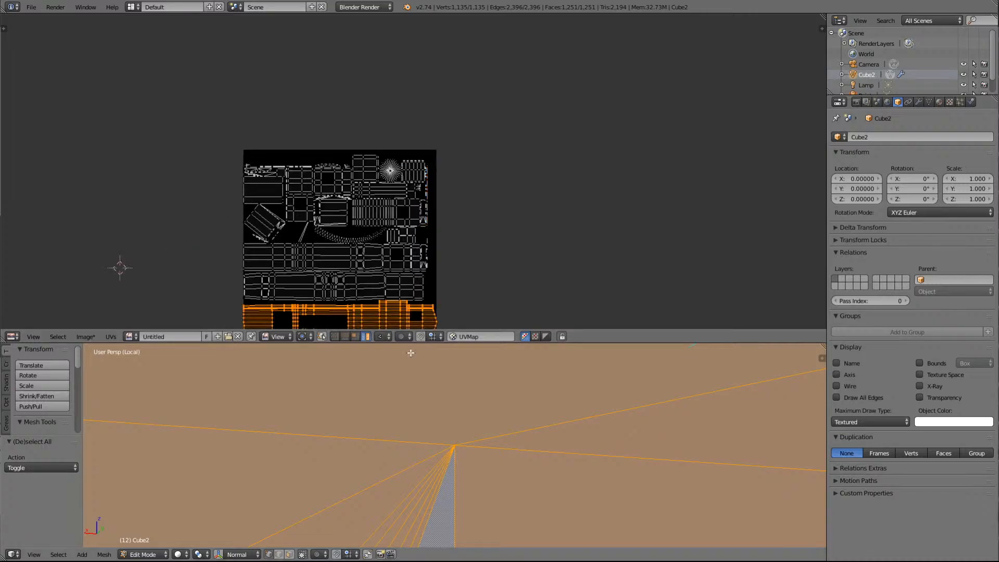
pyautogui.press('KP_Delete')
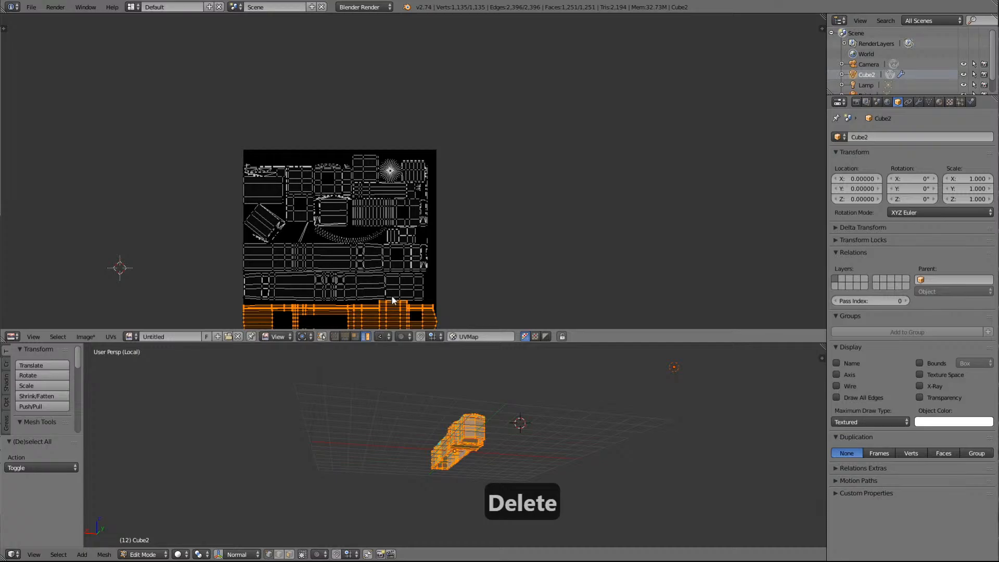
pyautogui.press('KP_Delete')
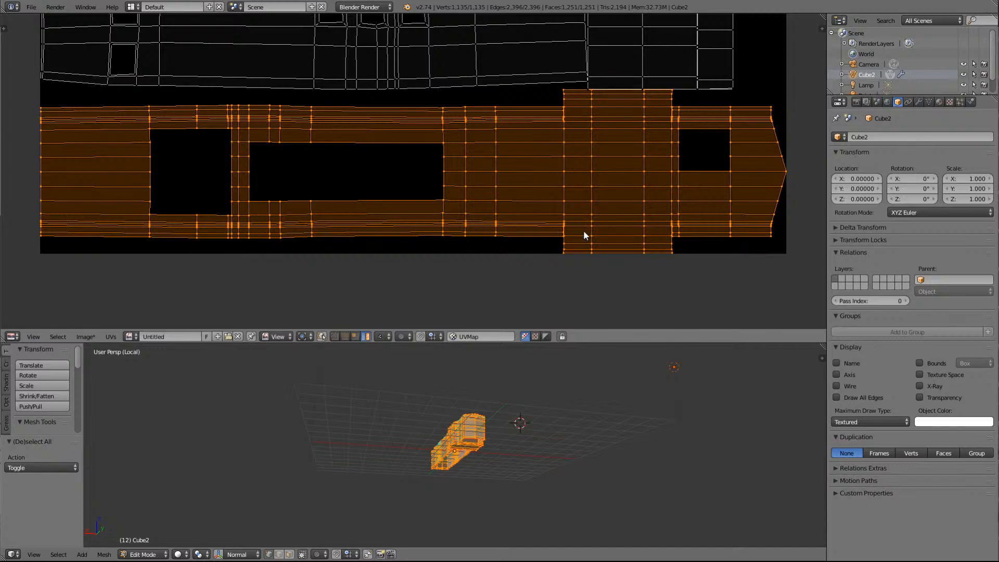
pyautogui.scroll(-3, 592, 151)
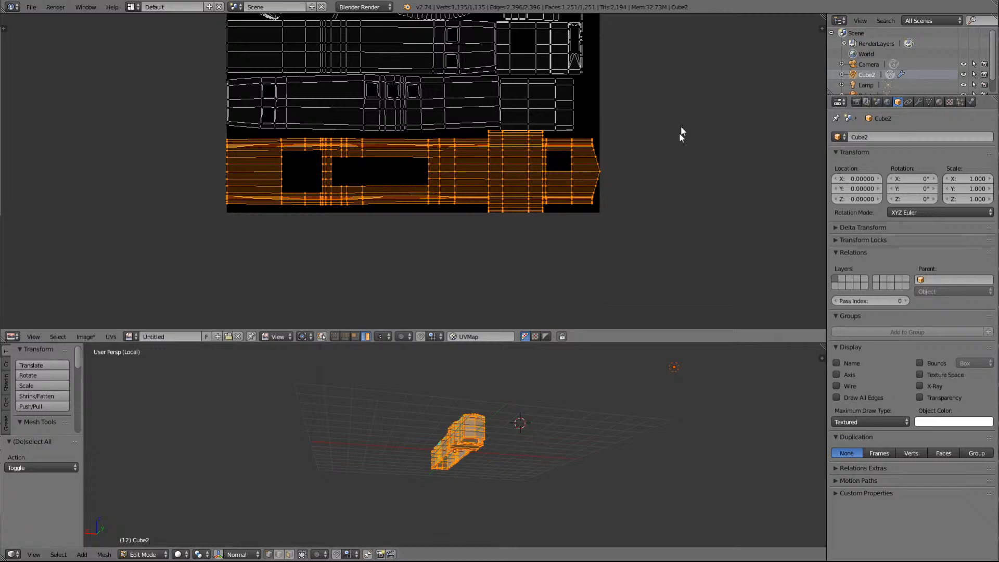
# Clear the UV selection and unwrap the whole mesh again with the Angle Based method
pyautogui.press('a')
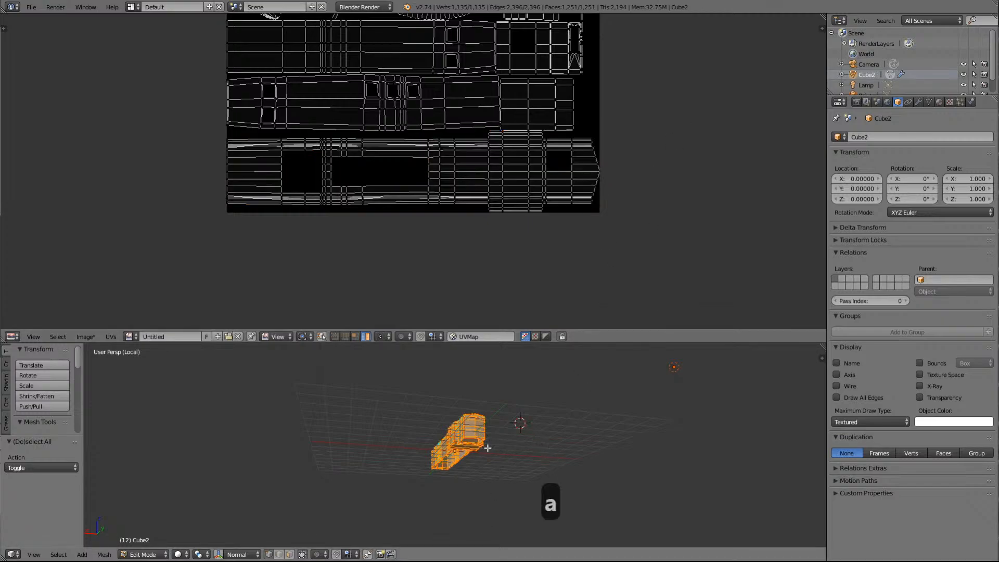
pyautogui.click(112, 337)
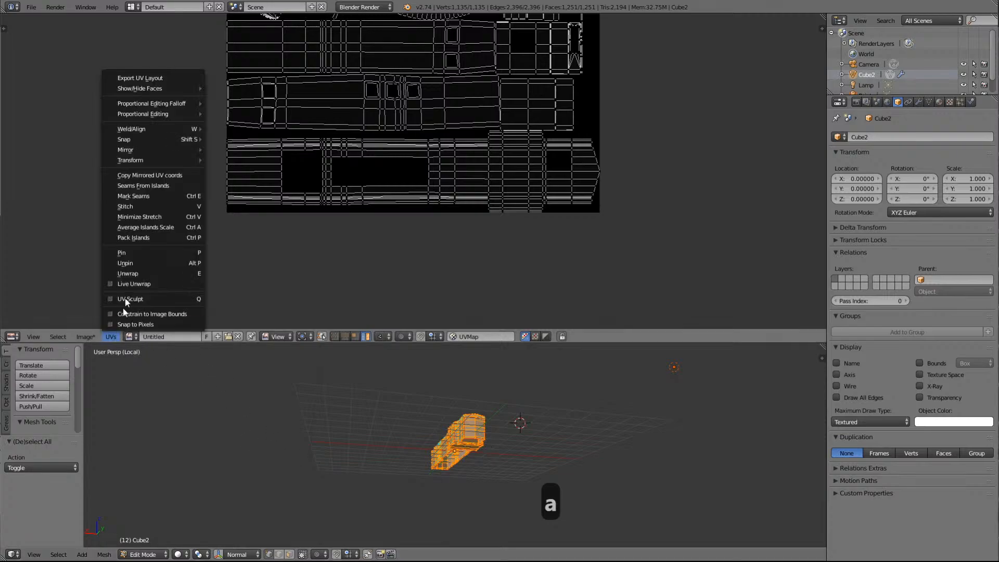
pyautogui.click(126, 274)
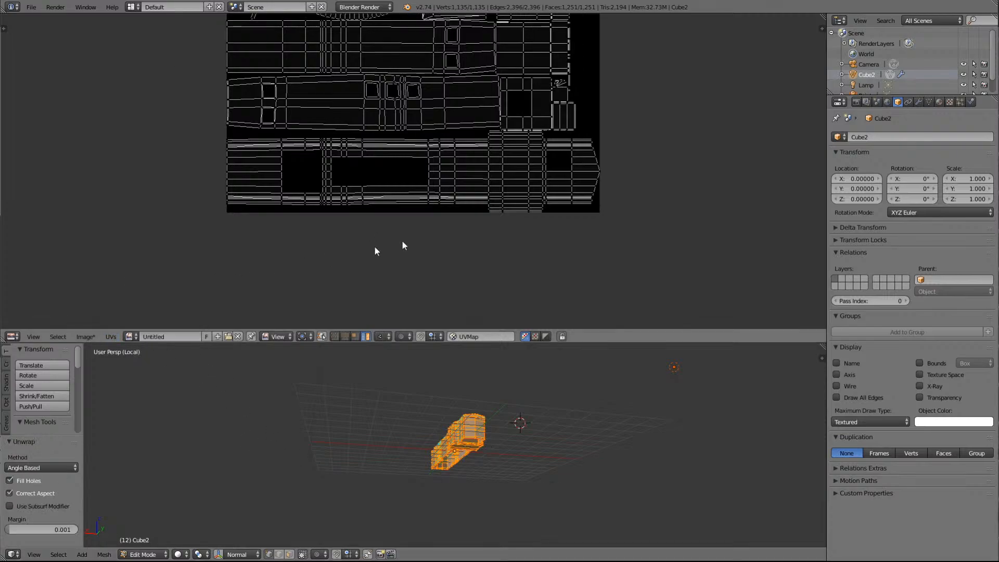
pyautogui.scroll(2, 588, 240)
pyautogui.scroll(-4, 589, 240)
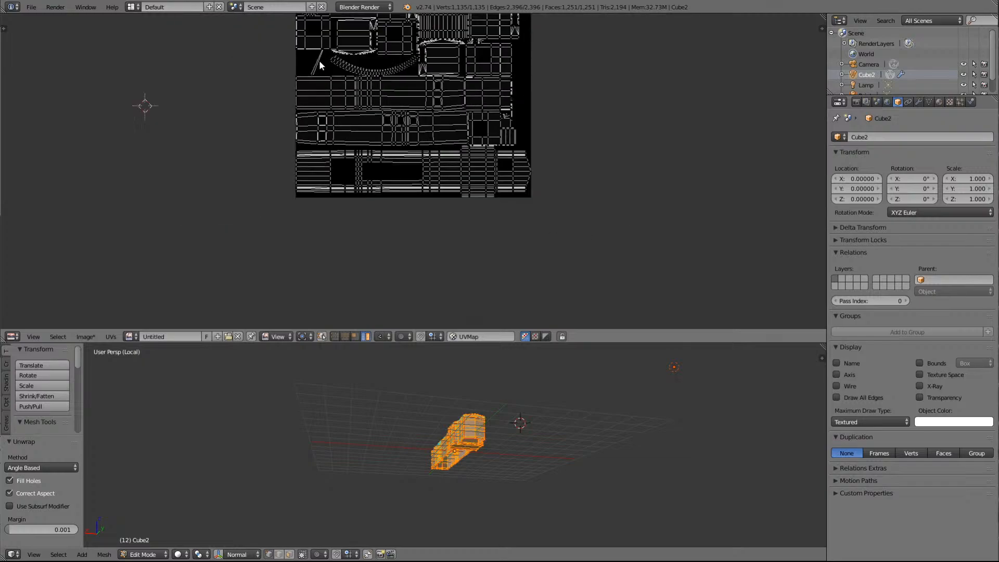
# Select the square wall island with the window opening and its attached diagonal sliver, and examine where they join
pyautogui.press('l')
pyautogui.press('Delete')
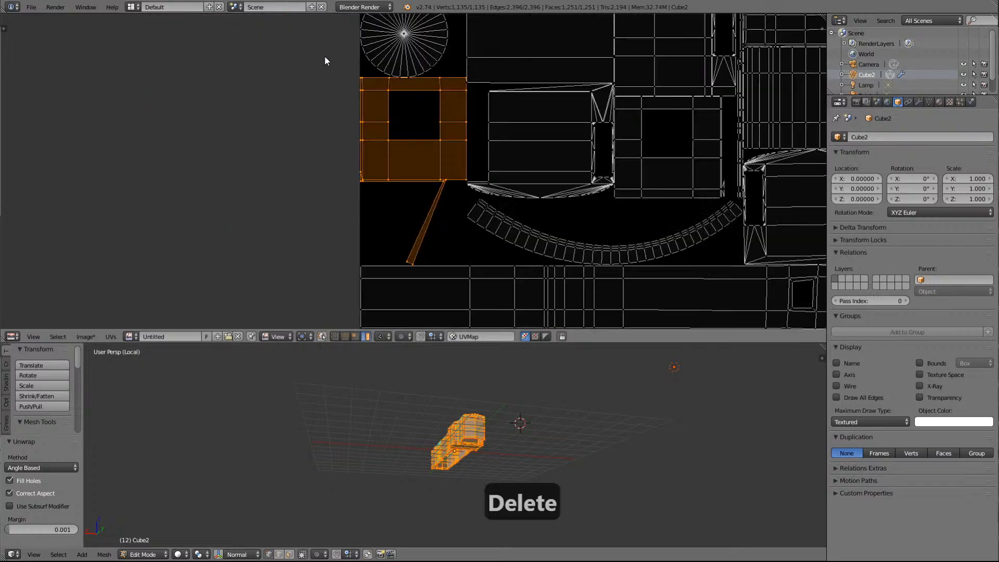
pyautogui.scroll(4, 439, 136)
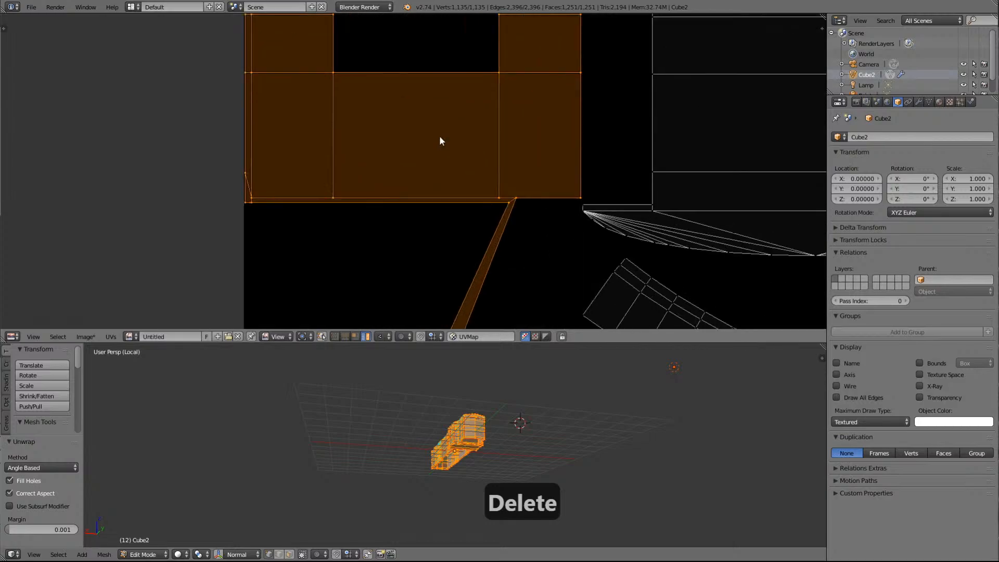
pyautogui.scroll(-5, 440, 141)
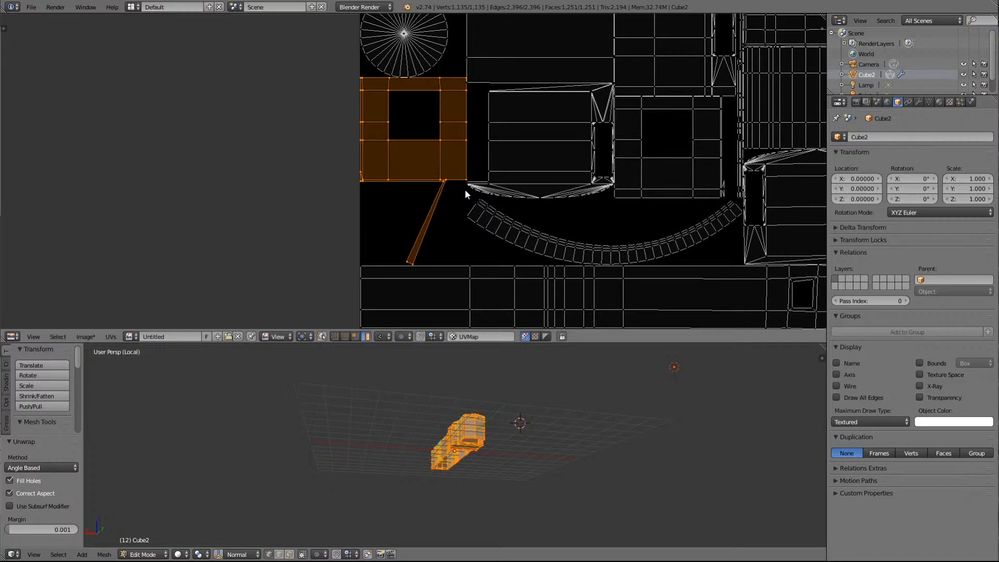
pyautogui.scroll(-2, 465, 193)
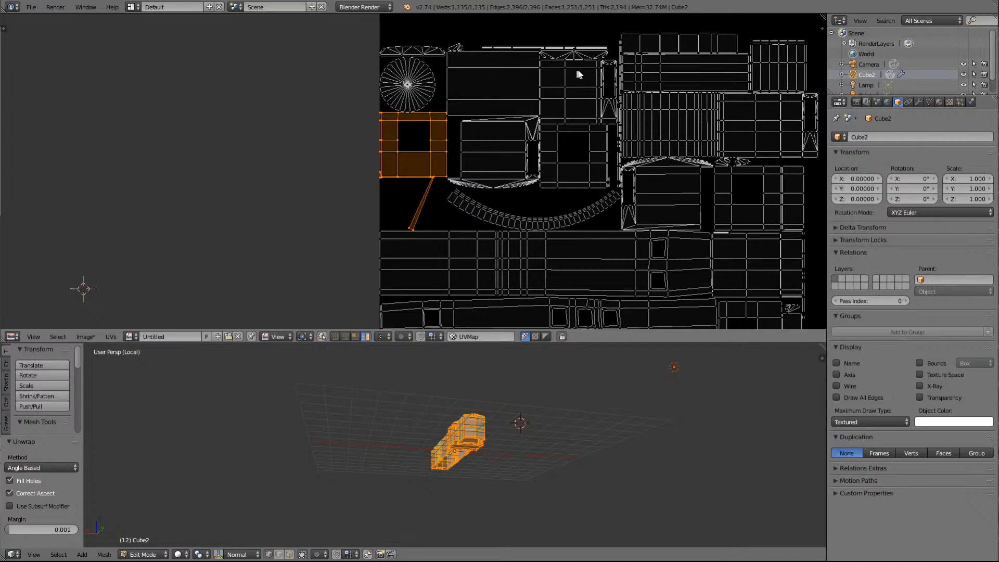
# Select the plain gridded wall island, the narrow doorway-wall island and the arched wall island with the doorway in turn to compare them
pyautogui.press('l')
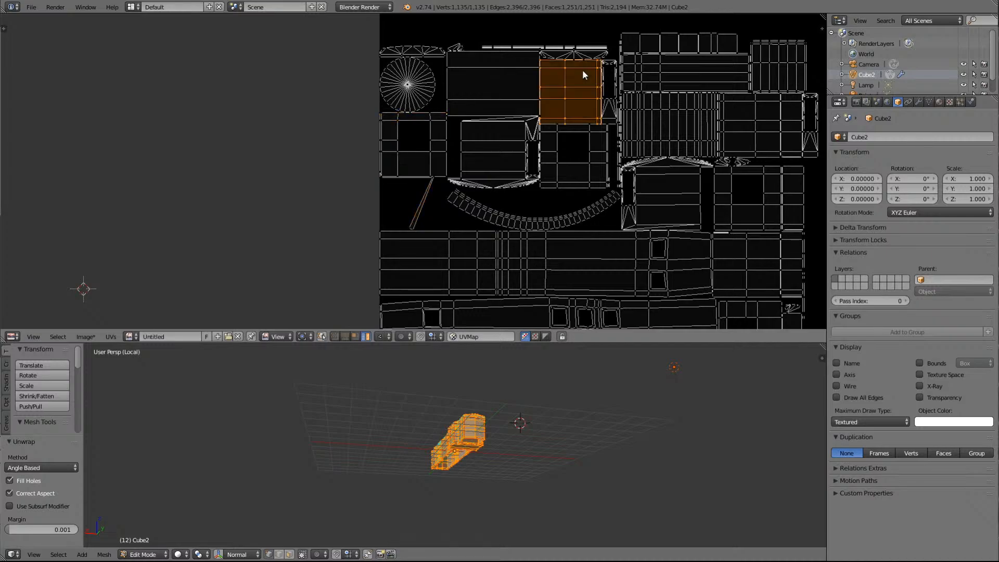
pyautogui.press('l')
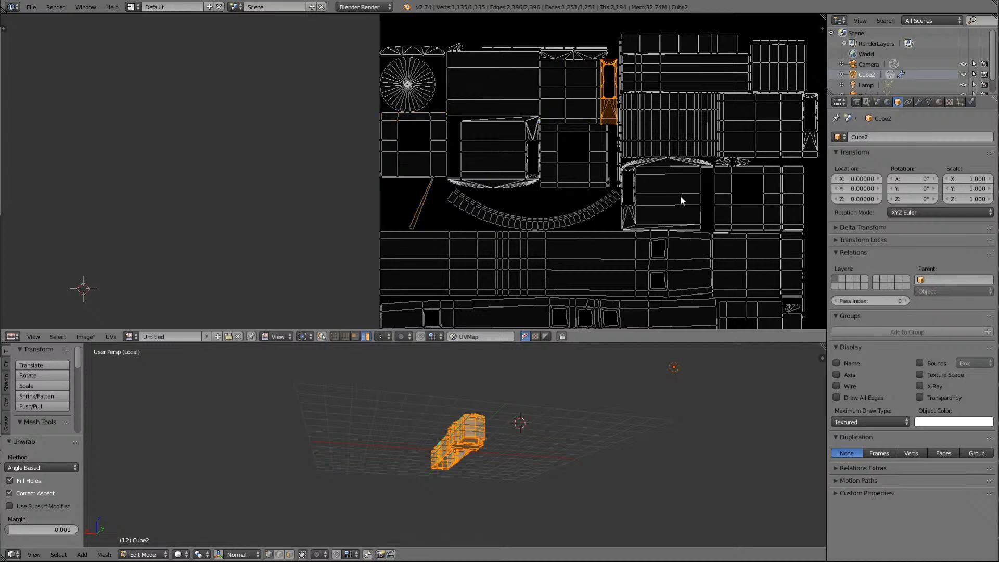
pyautogui.press('l')
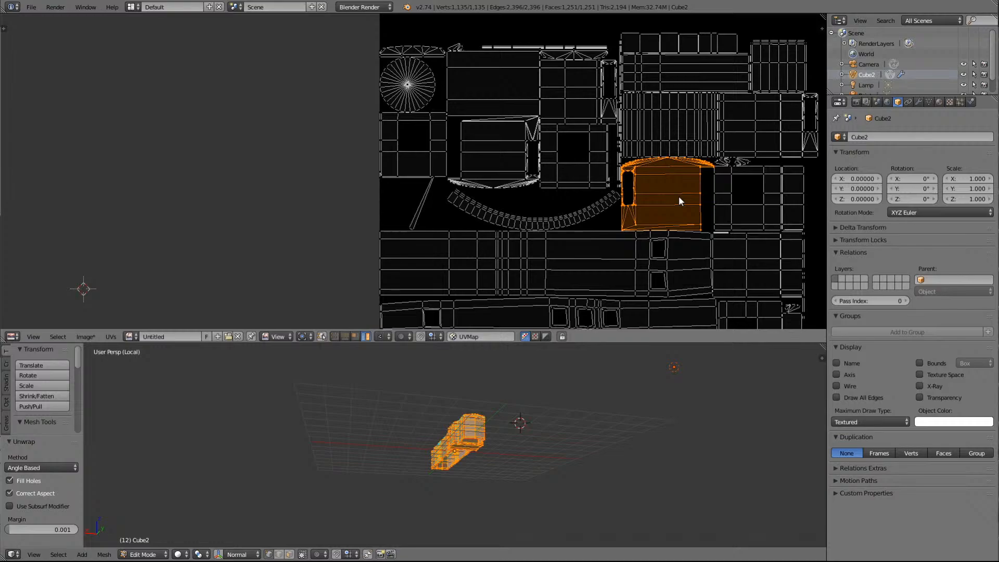
# Select the gridded wall strip, the narrow doorway-wall island and the tiny triangular island in turn, and examine them within the whole UV layout
pyautogui.press('l')
pyautogui.press('l')
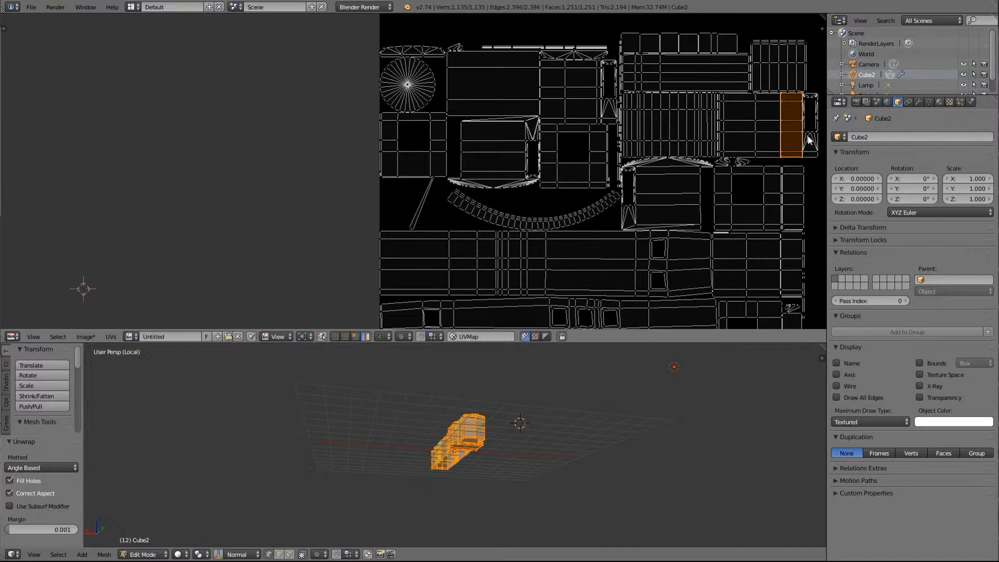
pyautogui.press('l')
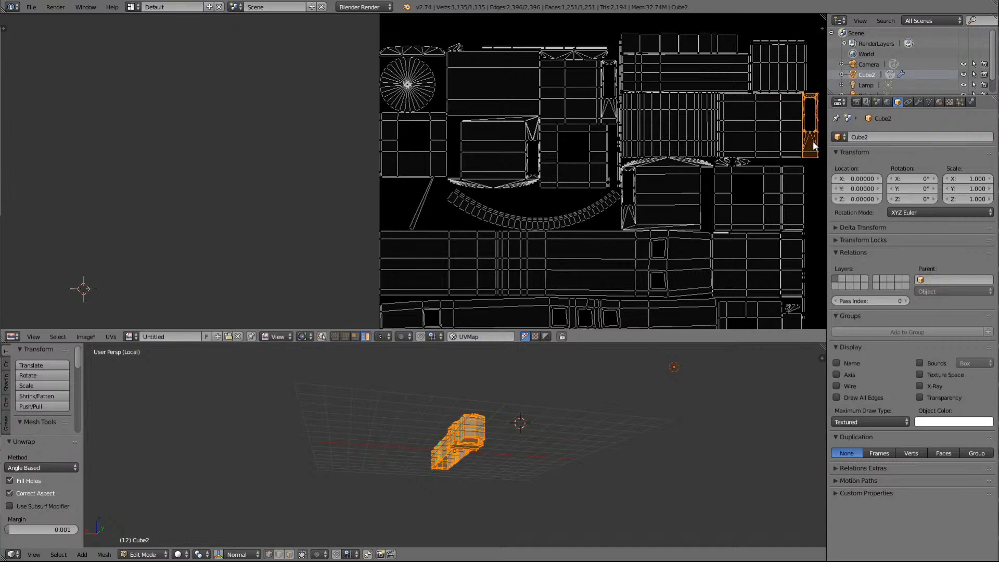
pyautogui.press('l')
pyautogui.press('KP_Delete')
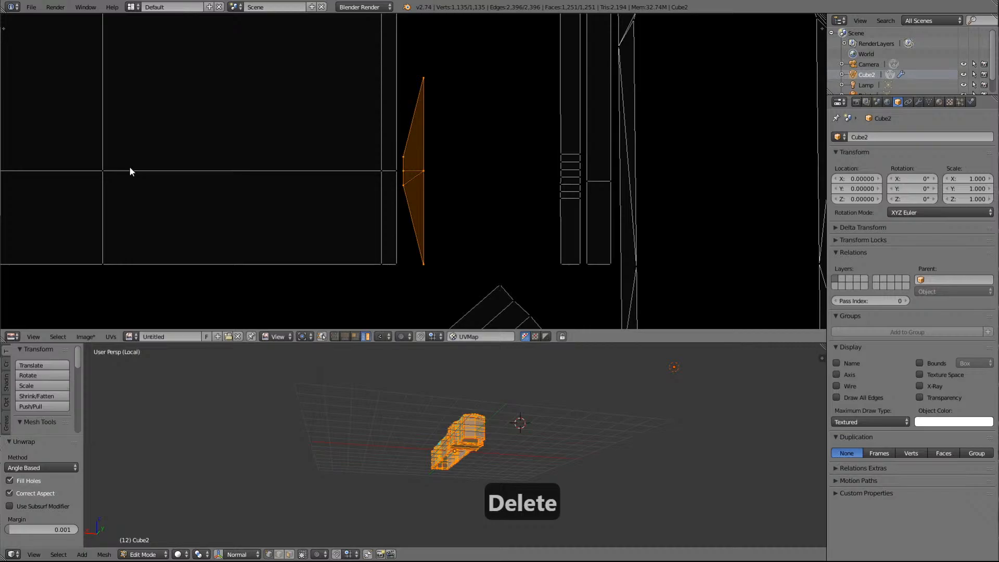
pyautogui.scroll(-7, 130, 170)
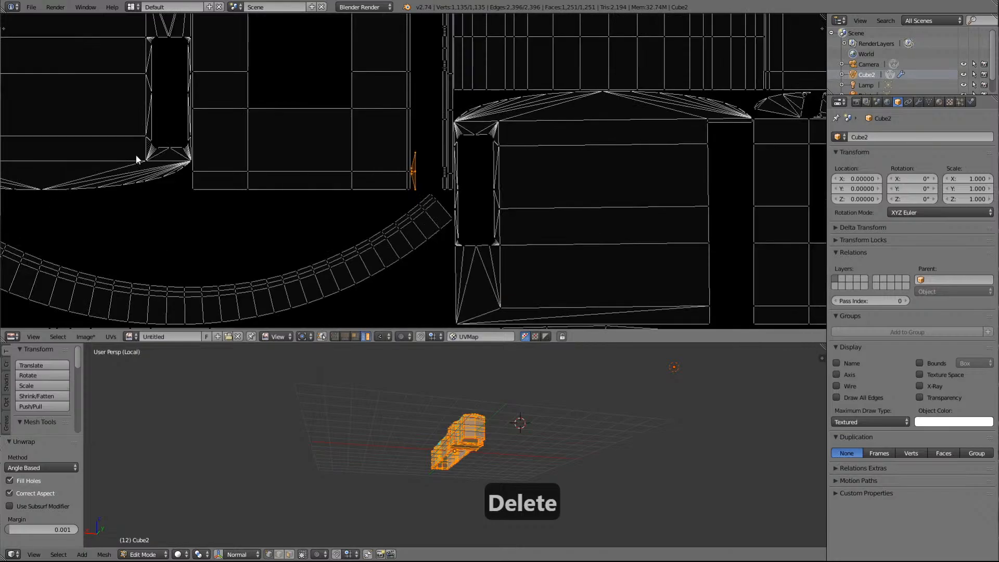
pyautogui.scroll(-4, 137, 158)
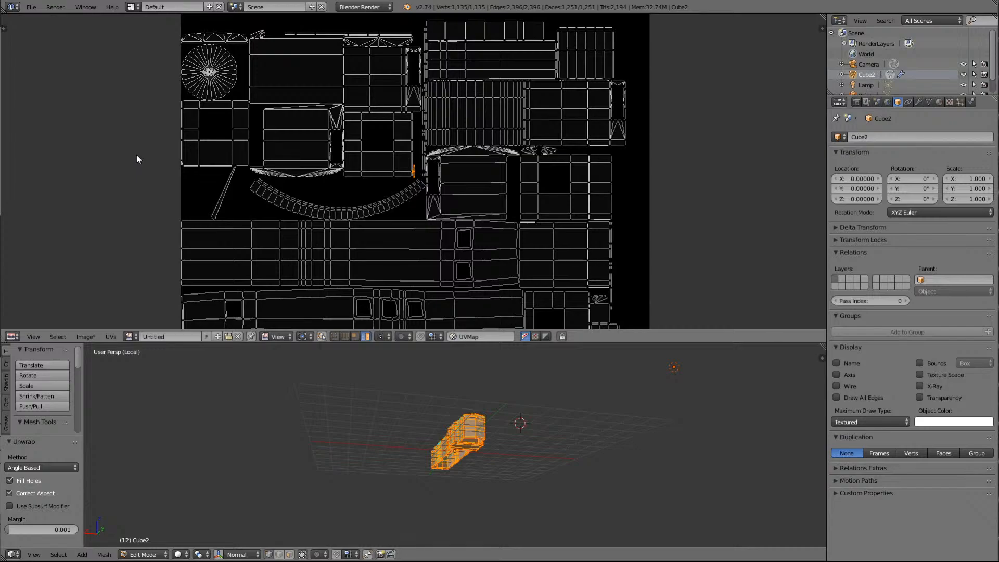
pyautogui.scroll(-5, 137, 154)
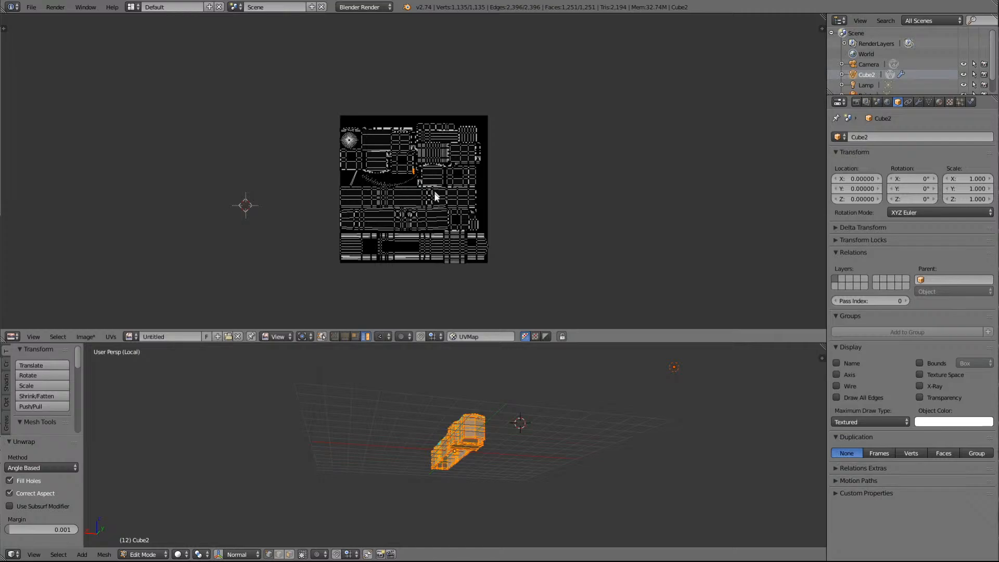
pyautogui.scroll(6, 434, 192)
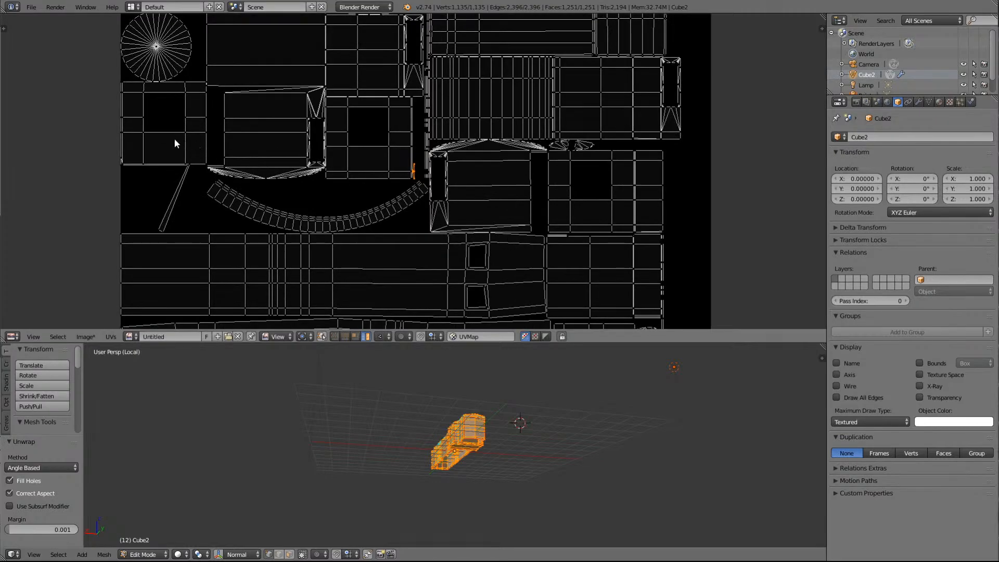
# Switch UV selection to faces and select the square wall island's face below the window opening together with the diagonal sliver
pyautogui.press('l')
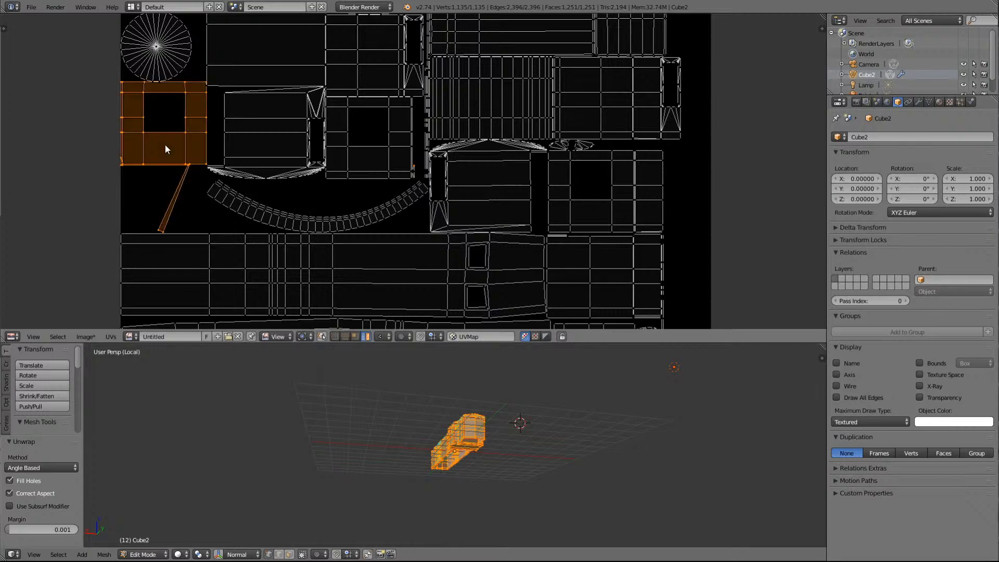
pyautogui.click(173, 145)
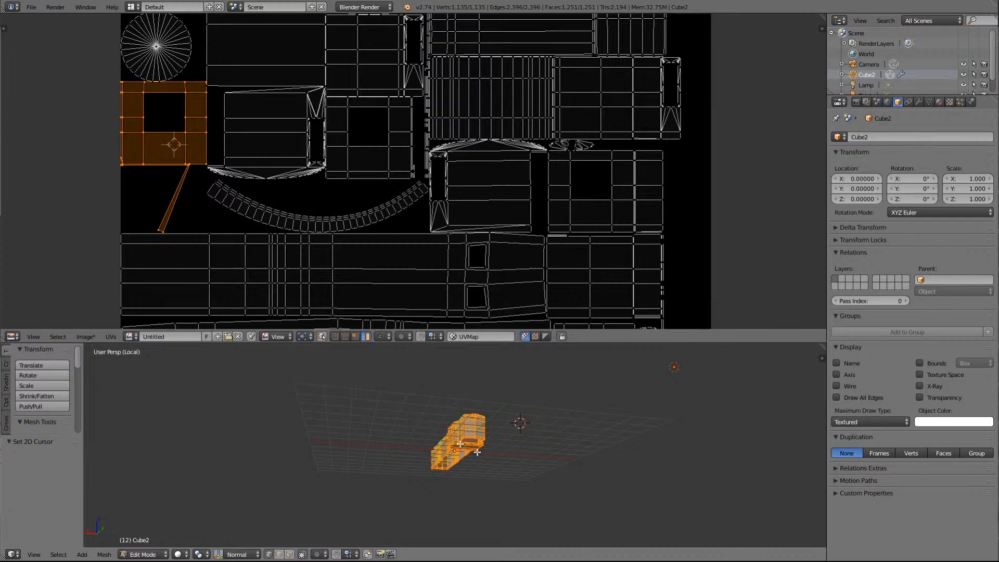
pyautogui.press('a')
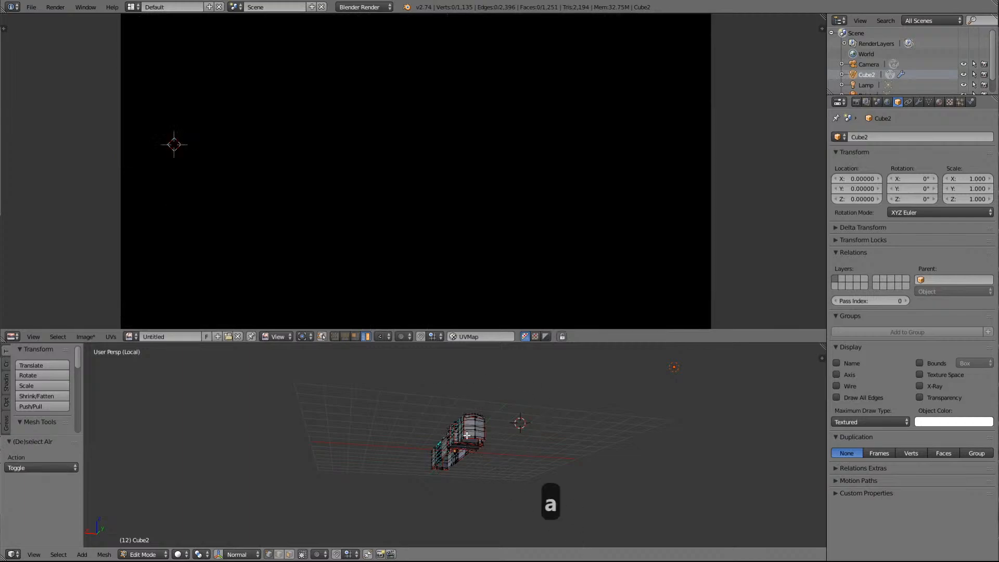
pyautogui.press('a')
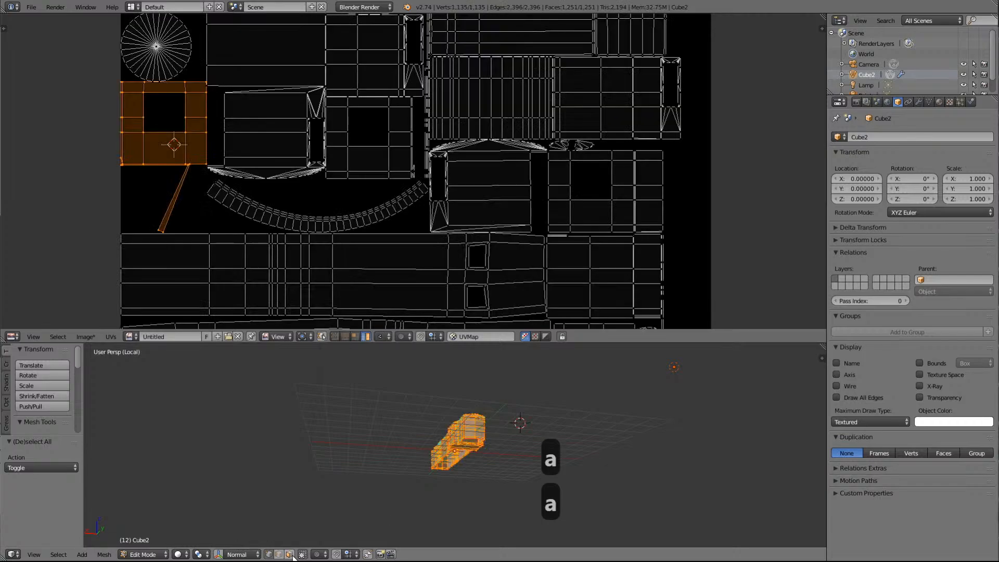
pyautogui.click(354, 337)
pyautogui.click(162, 153)
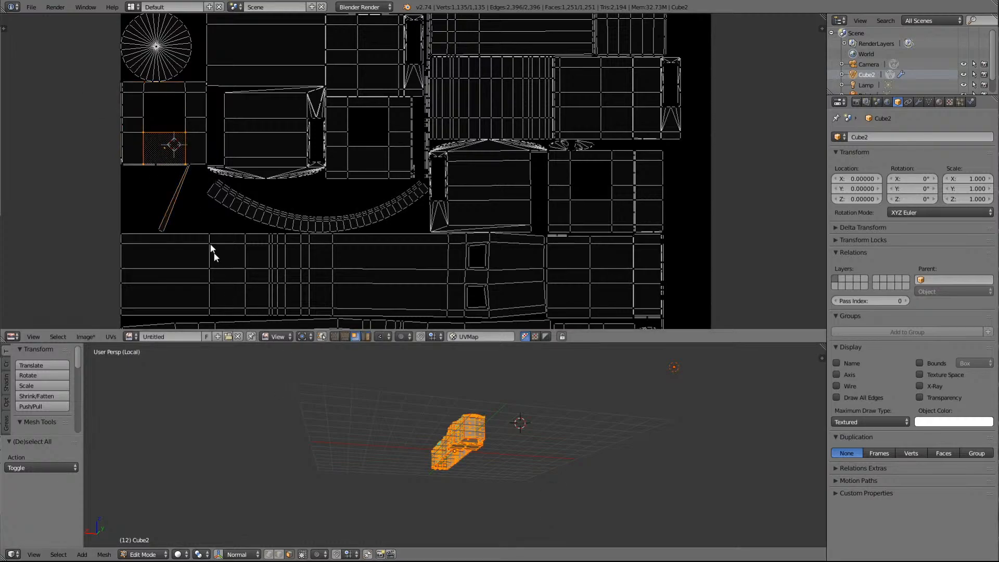
pyautogui.keyDown('shift'); pyautogui.click(169, 217); pyautogui.keyUp('shift')
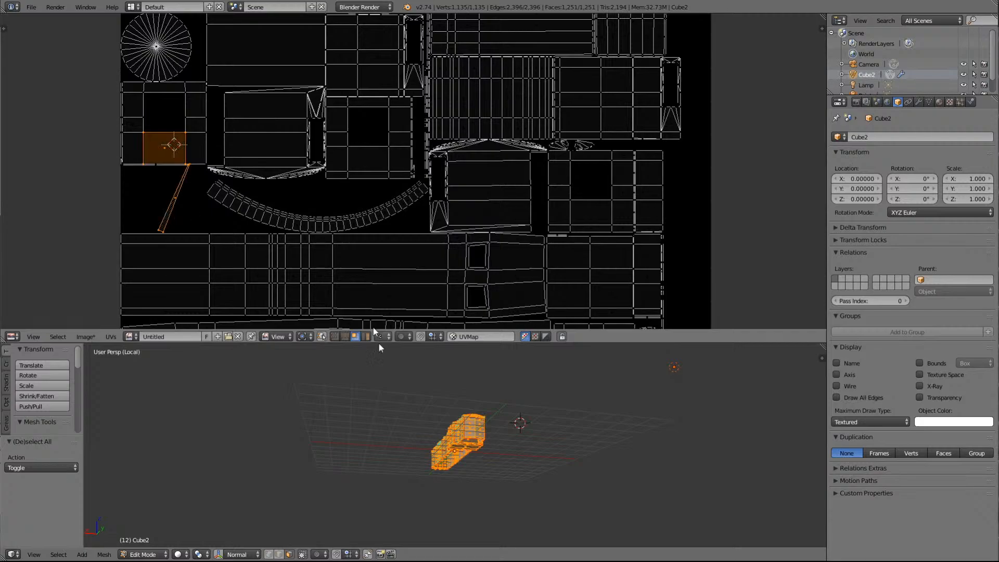
# Clear the mesh selection, enlarge the 3D view, and examine the body's side wall and cab window opening from outside
pyautogui.press('a')
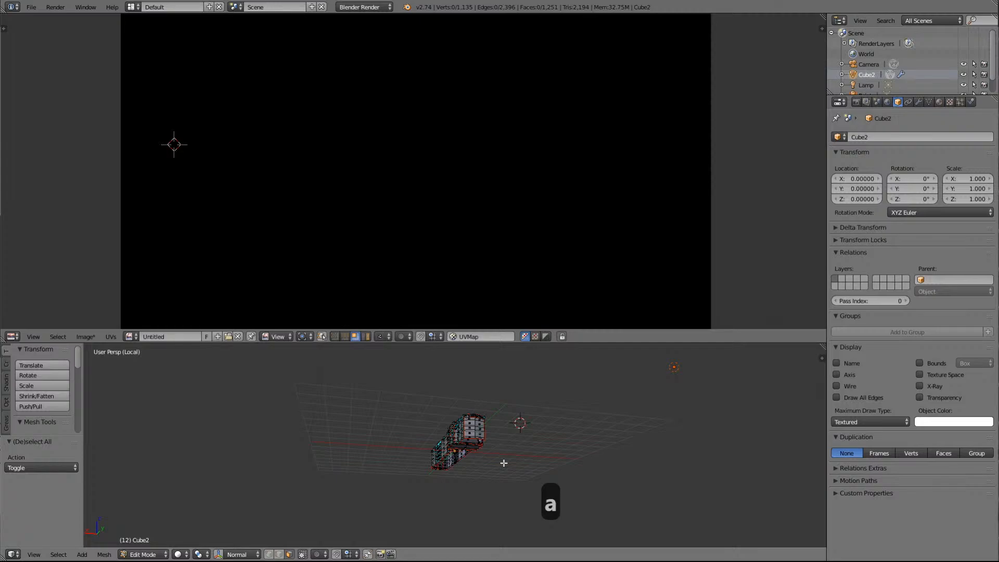
pyautogui.press('KP_8')
pyautogui.press('KP_6')
pyautogui.press('KP_6')
pyautogui.press('KP_6')
pyautogui.press('KP_6')
pyautogui.press('KP_6')
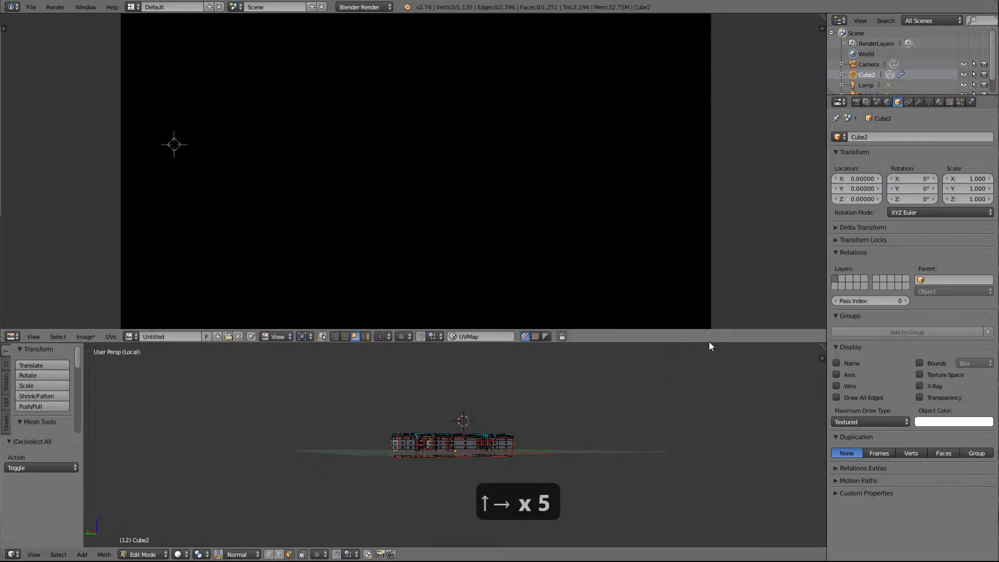
pyautogui.moveTo(709, 342); pyautogui.dragTo(683, 68)
pyautogui.scroll(10, 501, 335)
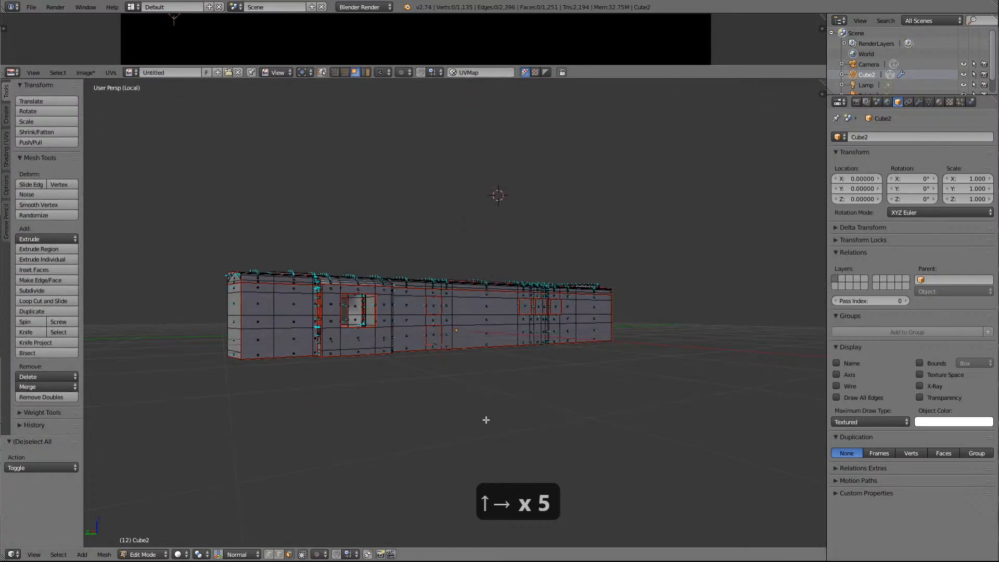
pyautogui.scroll(-2, 417, 402)
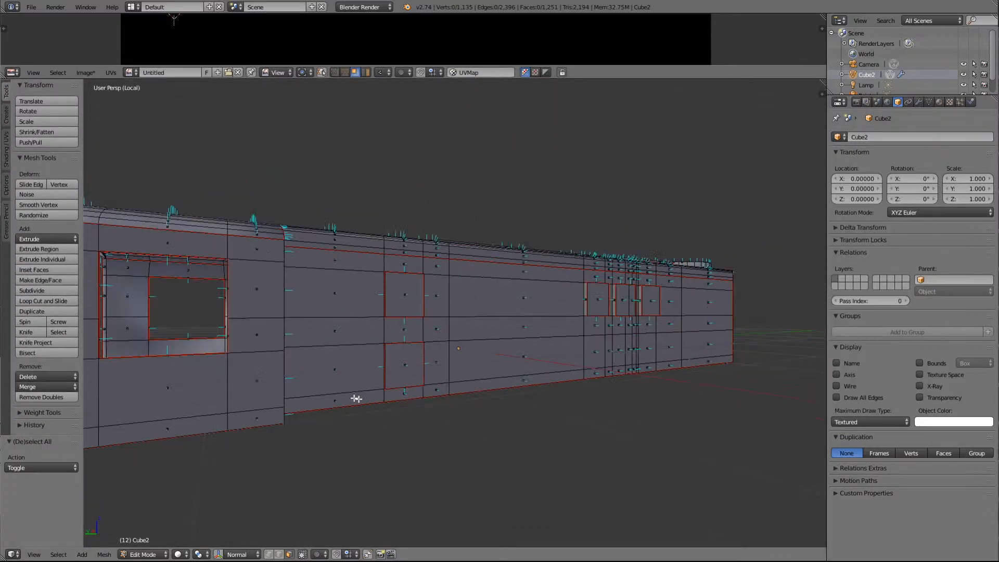
pyautogui.keyDown('shift'); pyautogui.scroll(-7, 354, 398); pyautogui.keyUp('shift')
pyautogui.keyDown('shift'); pyautogui.scroll(5, 354, 398); pyautogui.keyUp('shift')
pyautogui.keyDown('shift'); pyautogui.scroll(6, 354, 398); pyautogui.keyUp('shift')
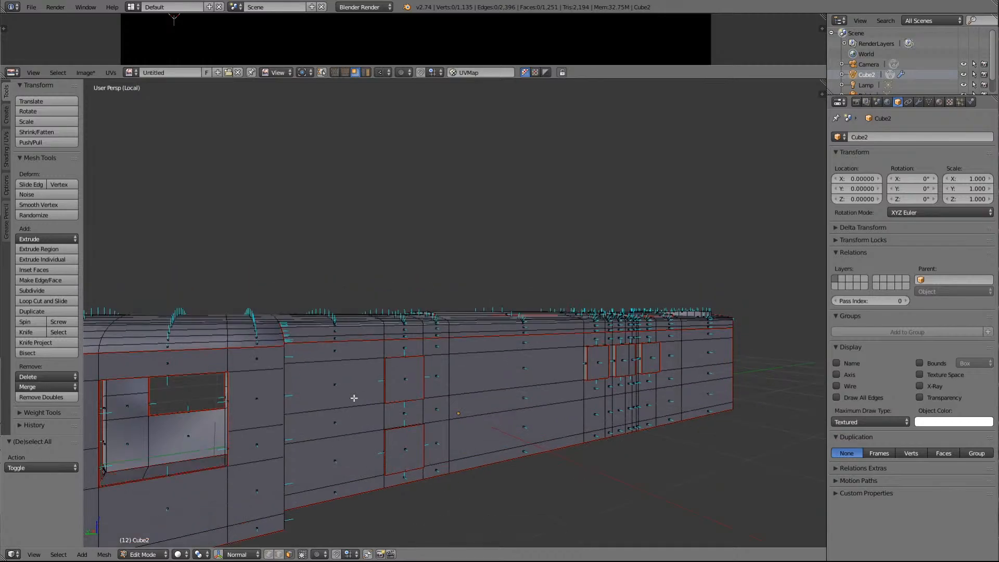
# From the body's opposite side, select the cab's inner wall face below the inner window, seen through the side window opening
pyautogui.press('Left')
pyautogui.press('Left')
pyautogui.press('Left')
pyautogui.press('Left')
pyautogui.press('Left')
pyautogui.press('Left')
pyautogui.press('Left')
pyautogui.press('Left')
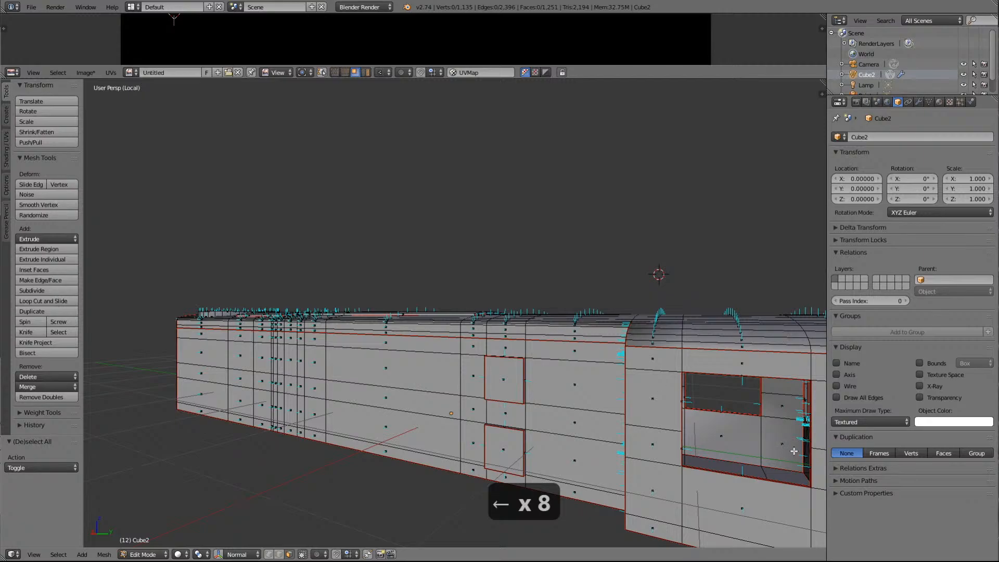
pyautogui.press('Delete')
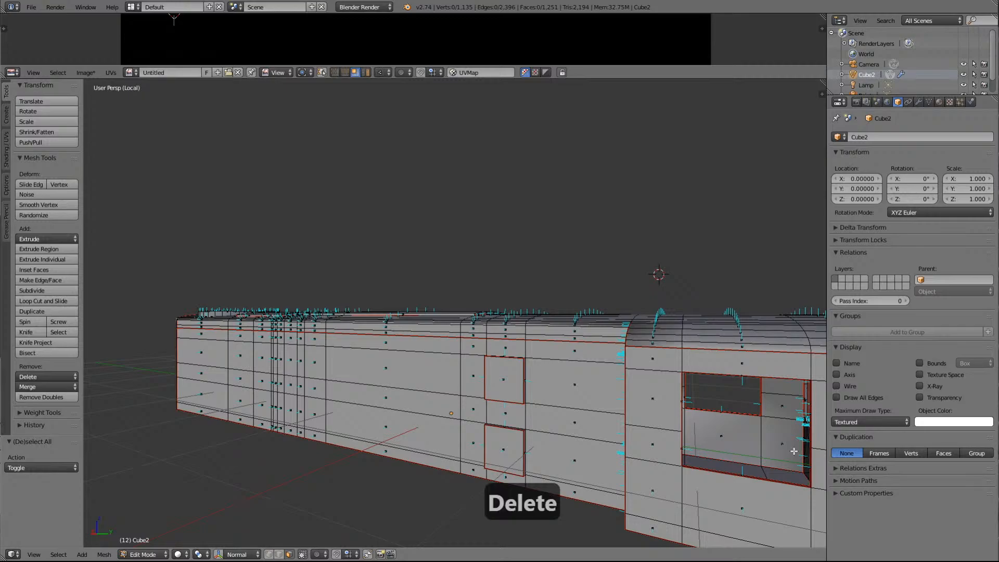
pyautogui.rightClick(746, 438)
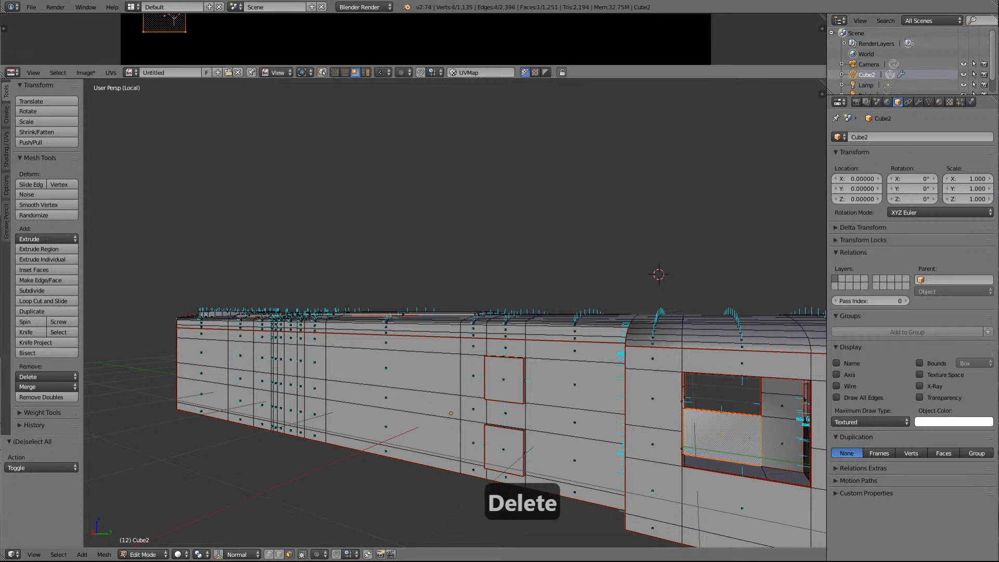
# Enlarge the UV editor and add the three inner wall faces beside the inner window to the selection to locate them in the layout
pyautogui.moveTo(622, 78); pyautogui.dragTo(607, 240)
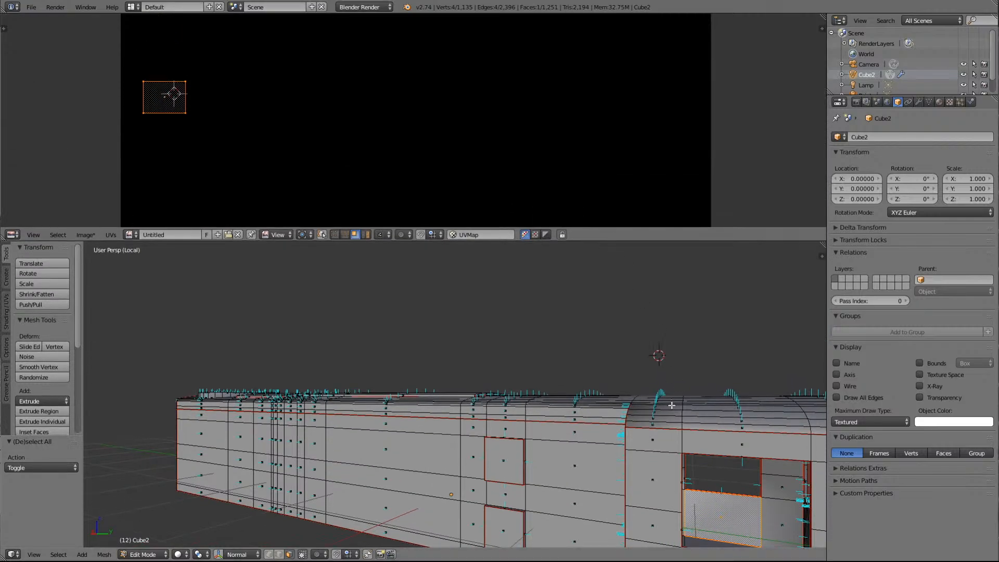
pyautogui.keyDown('shift'); pyautogui.rightClick(777, 499); pyautogui.keyUp('shift')
pyautogui.keyDown('shift'); pyautogui.rightClick(777, 487); pyautogui.keyUp('shift')
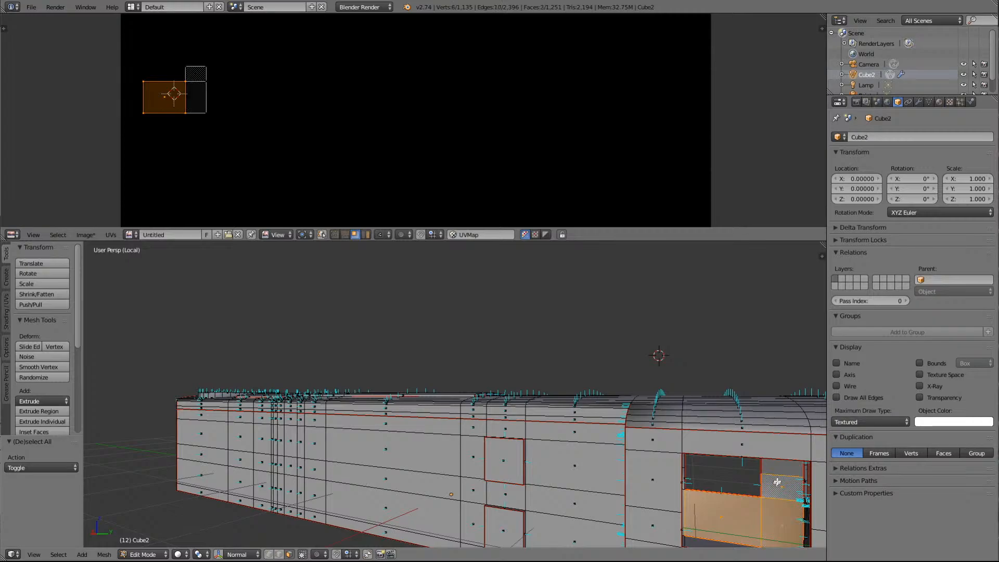
pyautogui.keyDown('shift'); pyautogui.rightClick(779, 468); pyautogui.keyUp('shift')
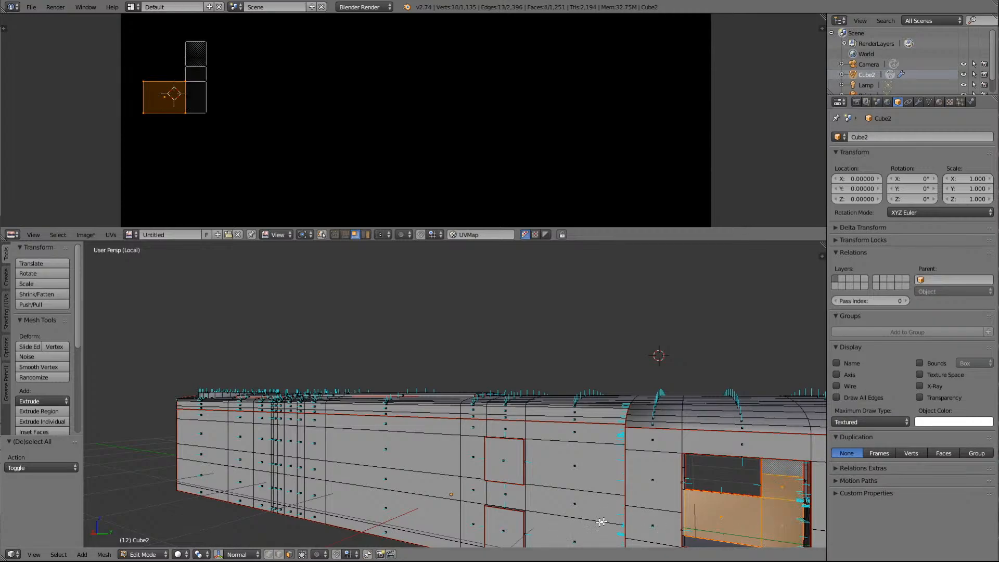
# Select the whole mesh, switch UV selection to islands, and select the square window-wall island with its attached diagonal sliver
pyautogui.press('a')
pyautogui.press('a')
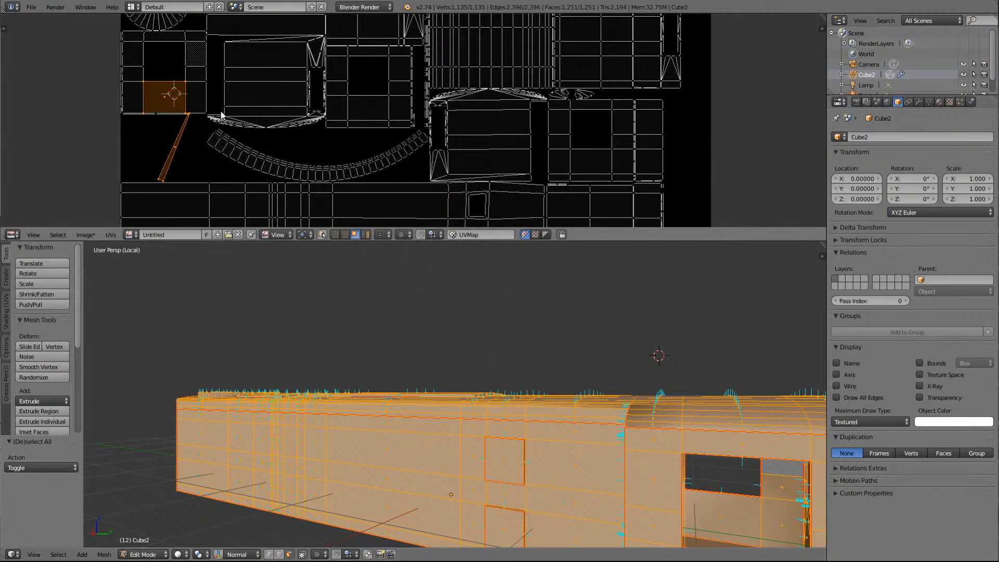
pyautogui.click(366, 235)
pyautogui.press('a')
pyautogui.rightClick(195, 102)
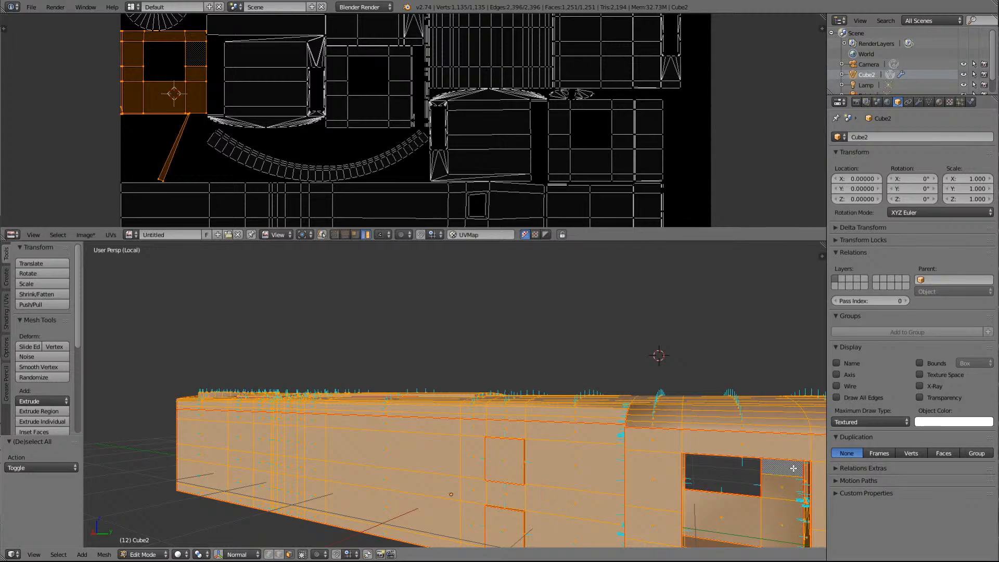
# Select the lower wall face seen through the side window opening and inspect the mesh around it from several angles
pyautogui.click(214, 136)
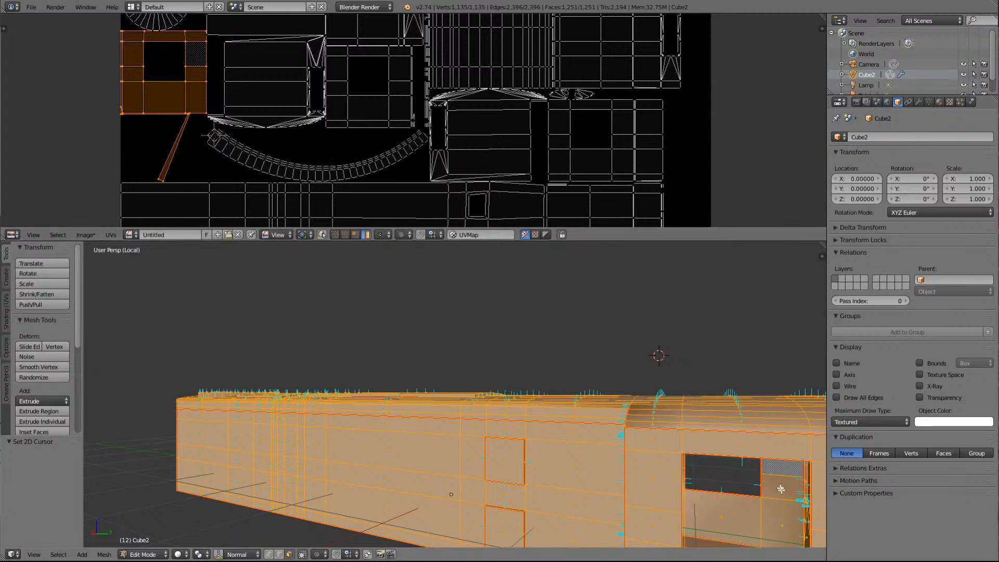
pyautogui.rightClick(784, 529)
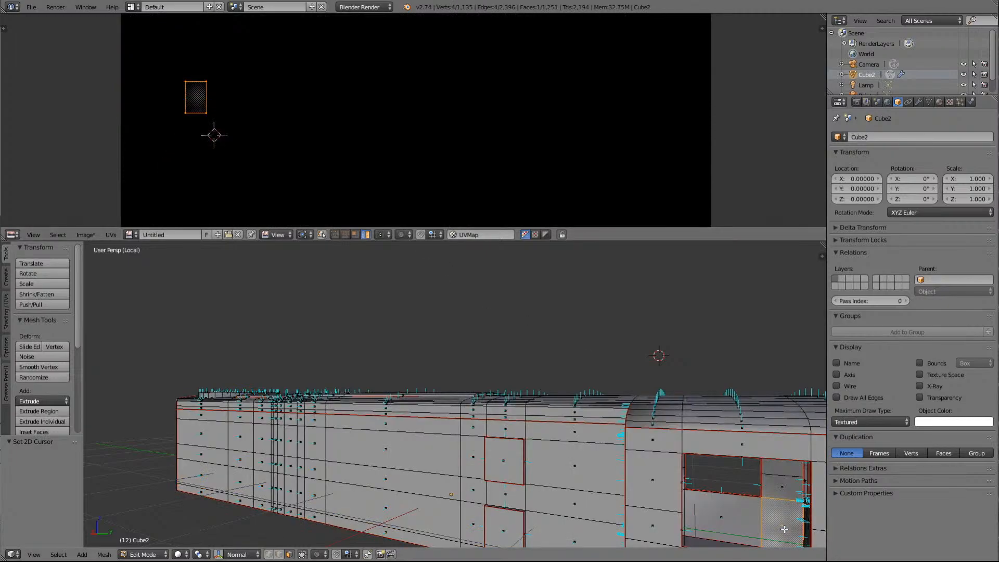
pyautogui.press('KP_Delete')
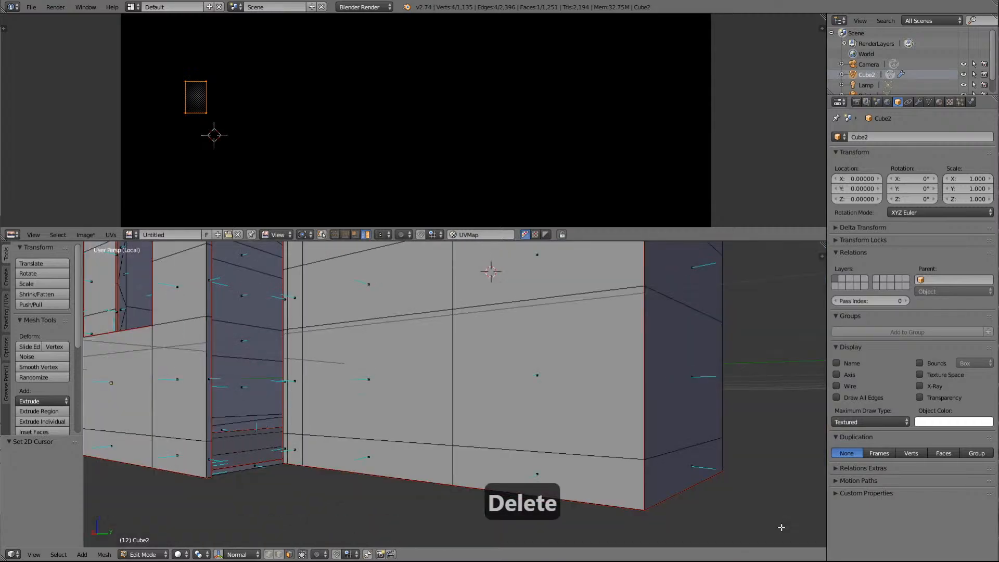
pyautogui.press('KP_Left')
pyautogui.press('KP_Left')
pyautogui.press('KP_Left')
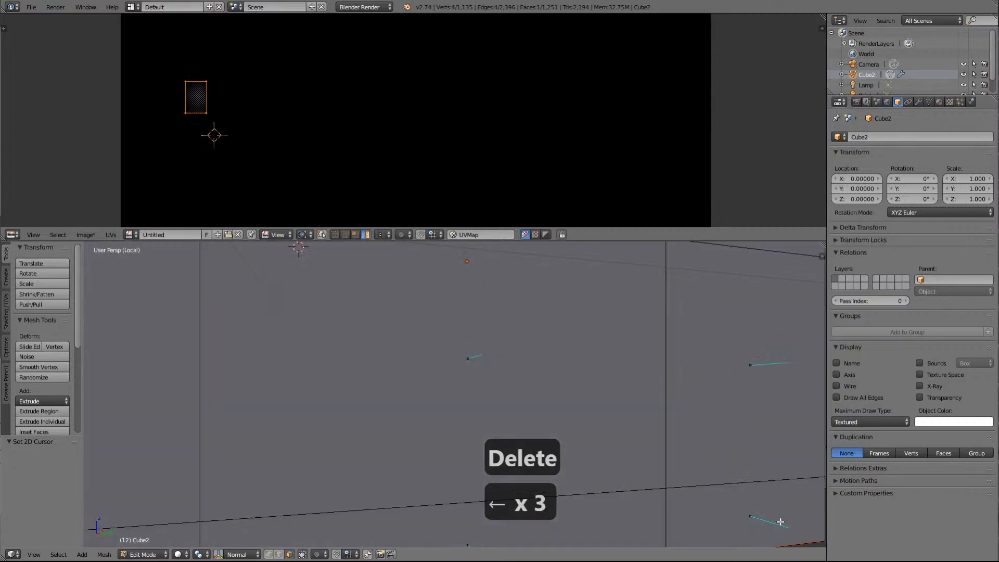
pyautogui.press('KP_Left')
pyautogui.moveTo(781, 522); pyautogui.dragTo(779, 521, button='middle')
pyautogui.scroll(-5, 779, 521)
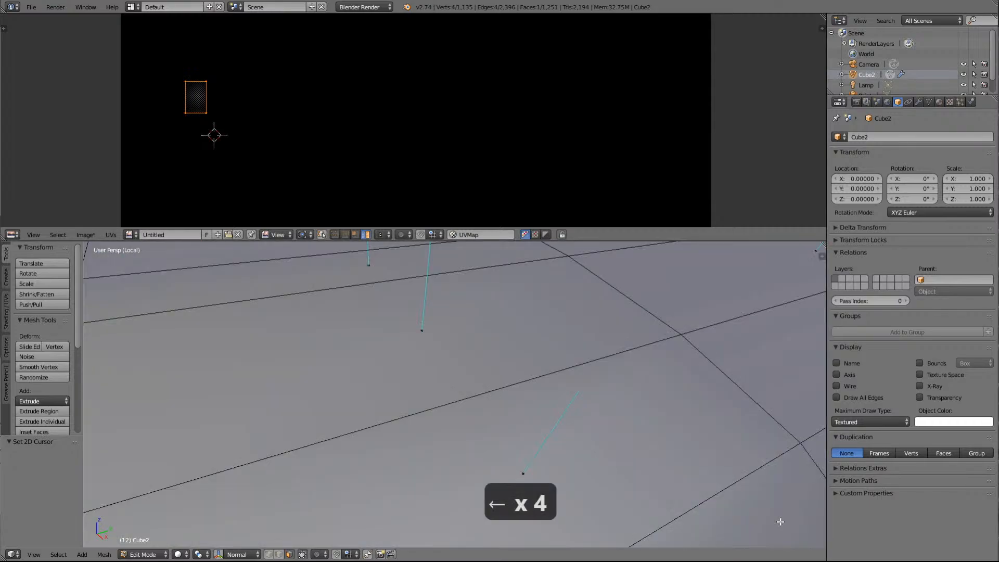
pyautogui.scroll(-8, 770, 500)
pyautogui.scroll(2, 772, 499)
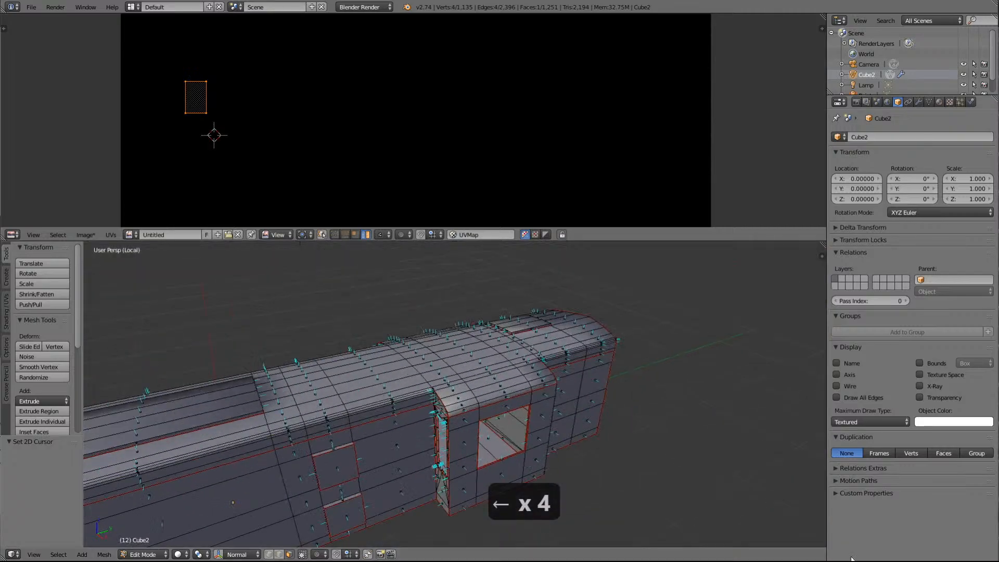
# Select the narrow floor strip visible through the cab's side window and frame it in the 3D view
pyautogui.rightClick(485, 432)
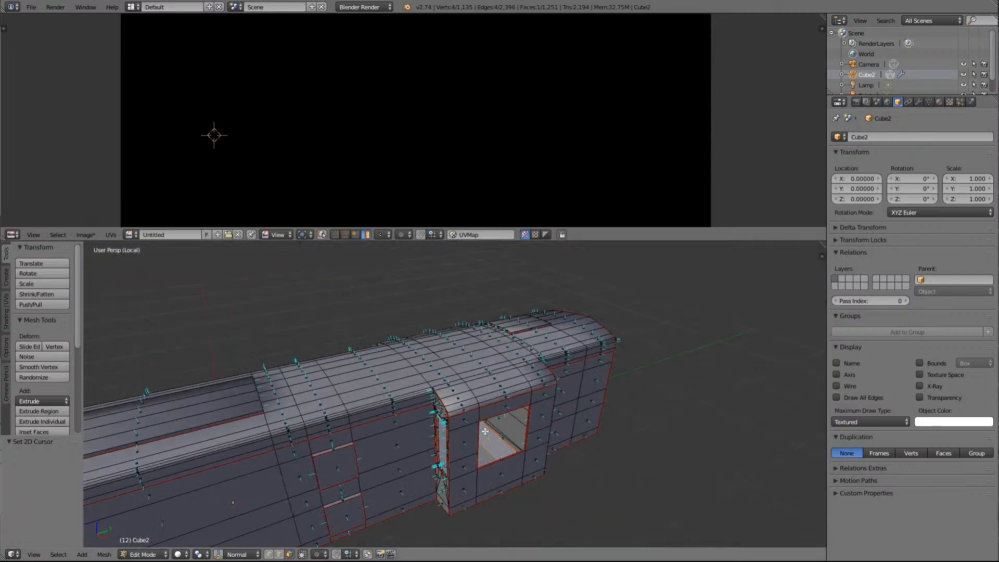
pyautogui.press('KP_Delete')
pyautogui.scroll(5, 440, 339)
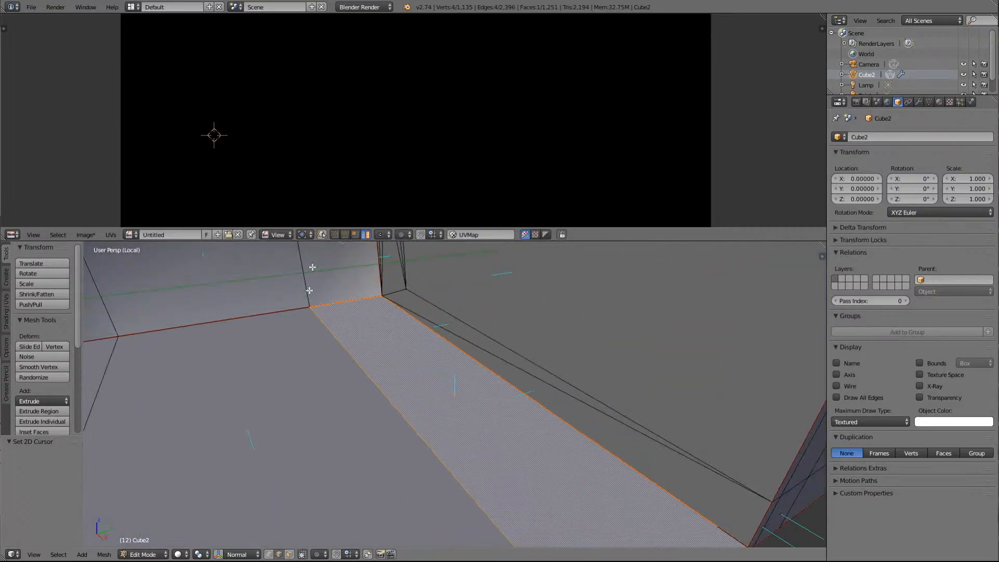
# Select the short seam edge where the narrow floor strip meets the inner wall and examine it up close
pyautogui.rightClick(328, 304)
pyautogui.press('KP_Delete')
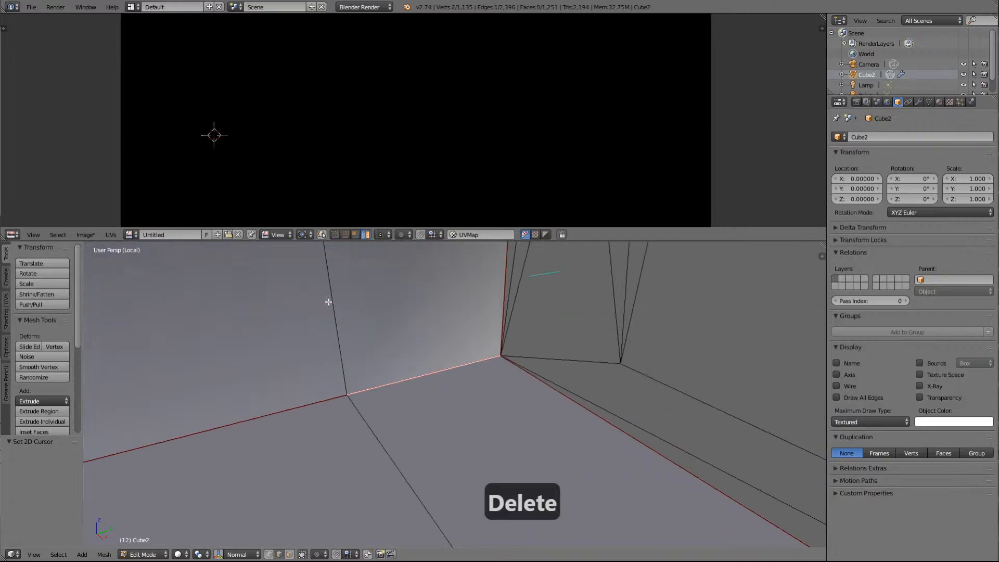
pyautogui.scroll(6, 334, 370)
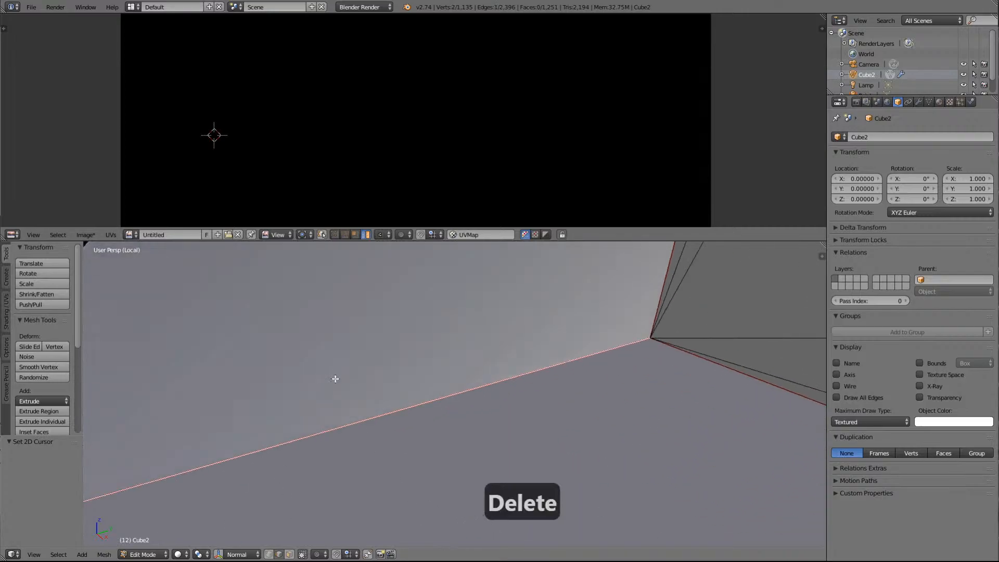
pyautogui.scroll(-3, 335, 379)
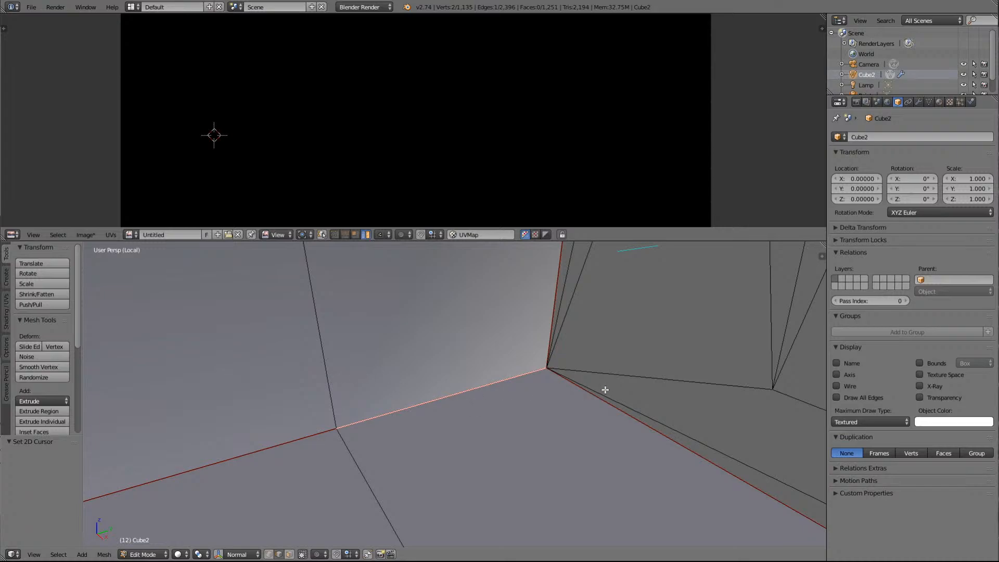
# Select the entire mesh to show its full UV layout and compare it with the cab floor and window area
pyautogui.press('a')
pyautogui.press('a')
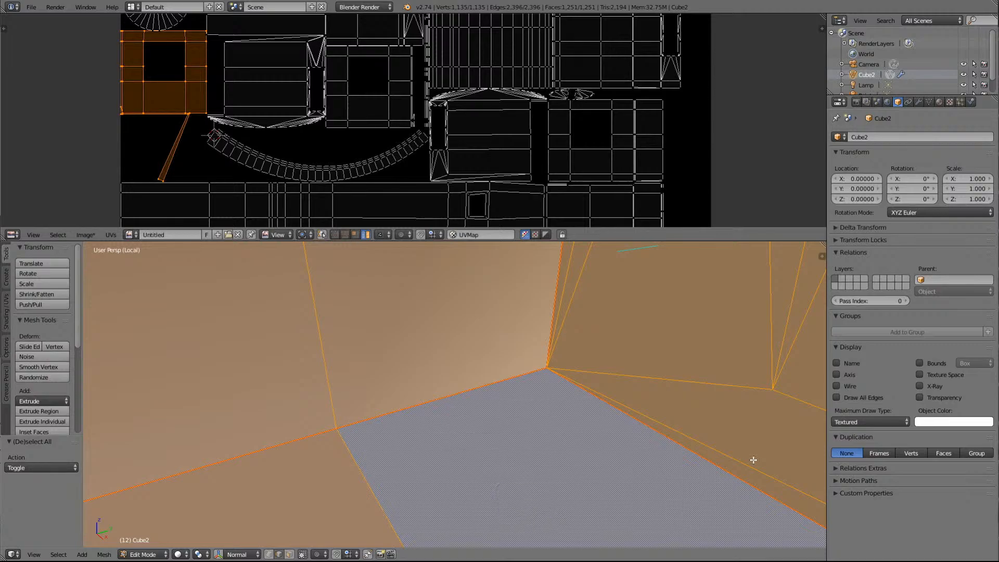
pyautogui.scroll(-5, 673, 405)
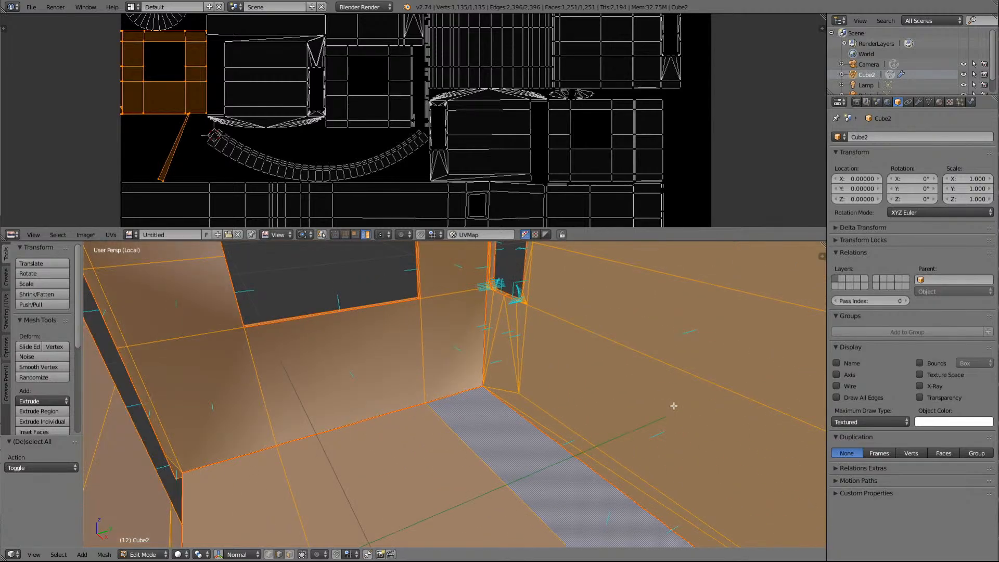
pyautogui.scroll(-3, 674, 406)
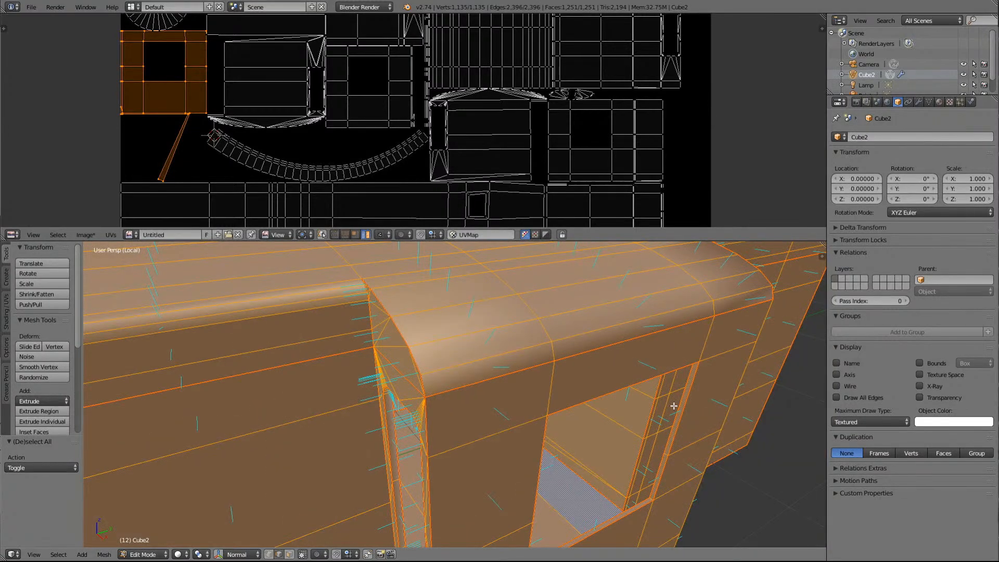
pyautogui.press('KP_6')
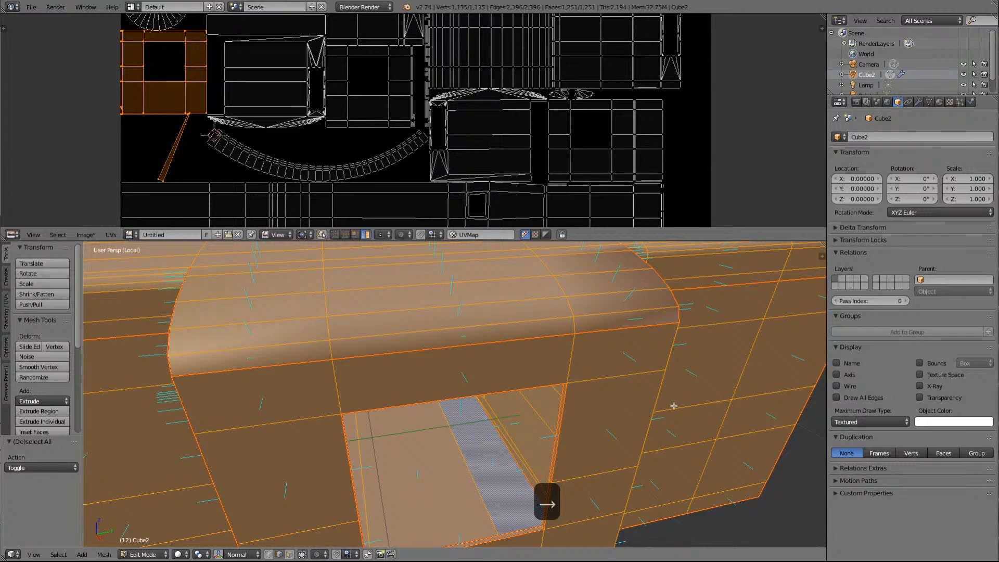
# Clear the selection, switch to face selection, and pick the thin sliver face and then the narrow floor strip inside the cab
pyautogui.press('a')
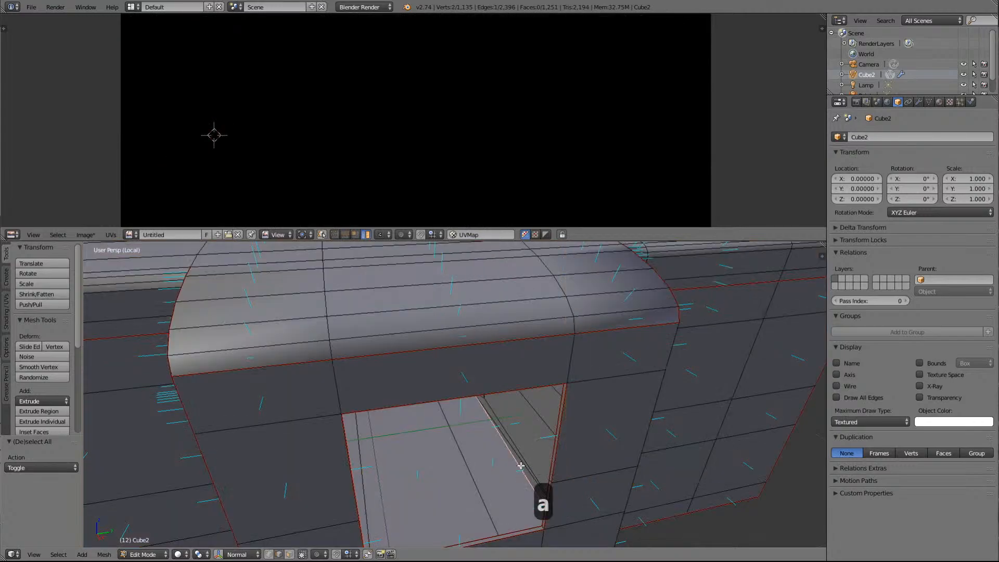
pyautogui.click(290, 554)
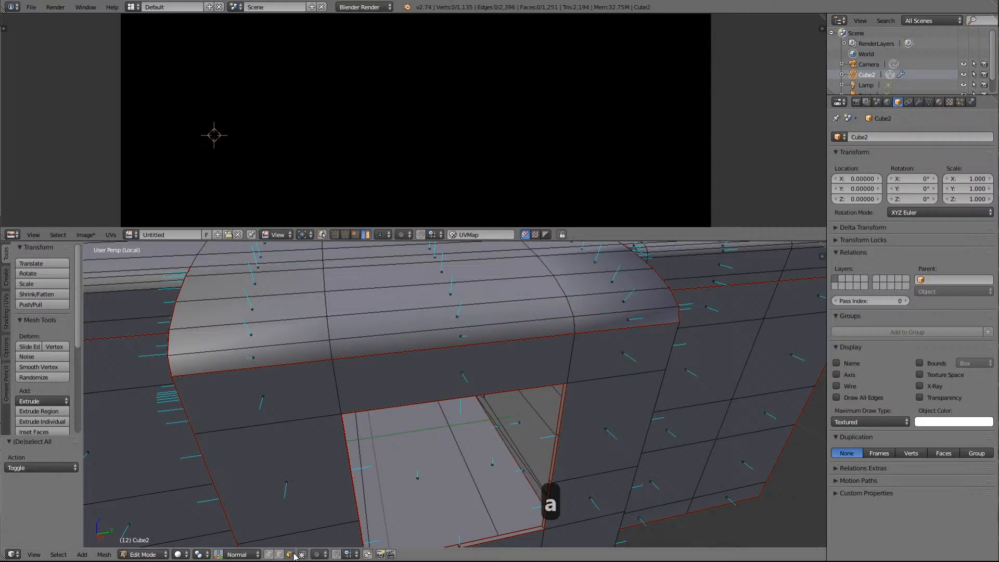
pyautogui.rightClick(516, 457)
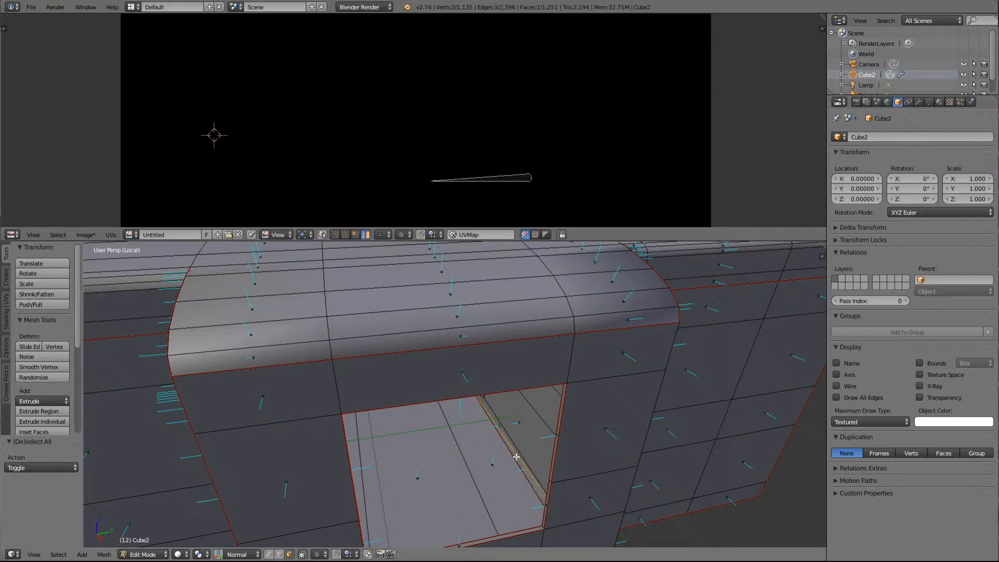
pyautogui.rightClick(475, 422)
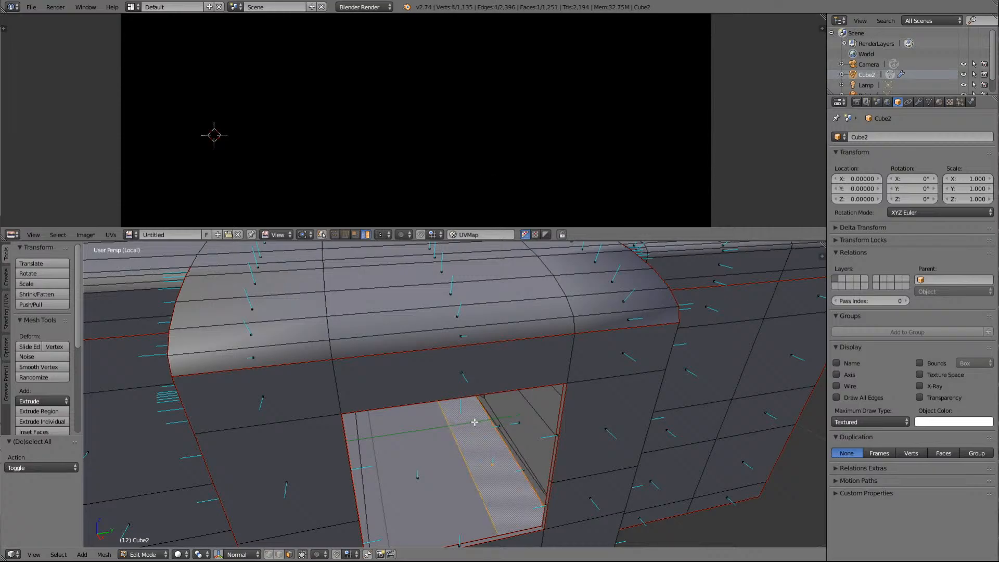
# Inspect the cab's underside, selecting the thin faces along the floor strip's edge one at a time to find their UVs
pyautogui.scroll(-7, 475, 422)
pyautogui.press('KP_2')
pyautogui.press('KP_2')
pyautogui.press('KP_2')
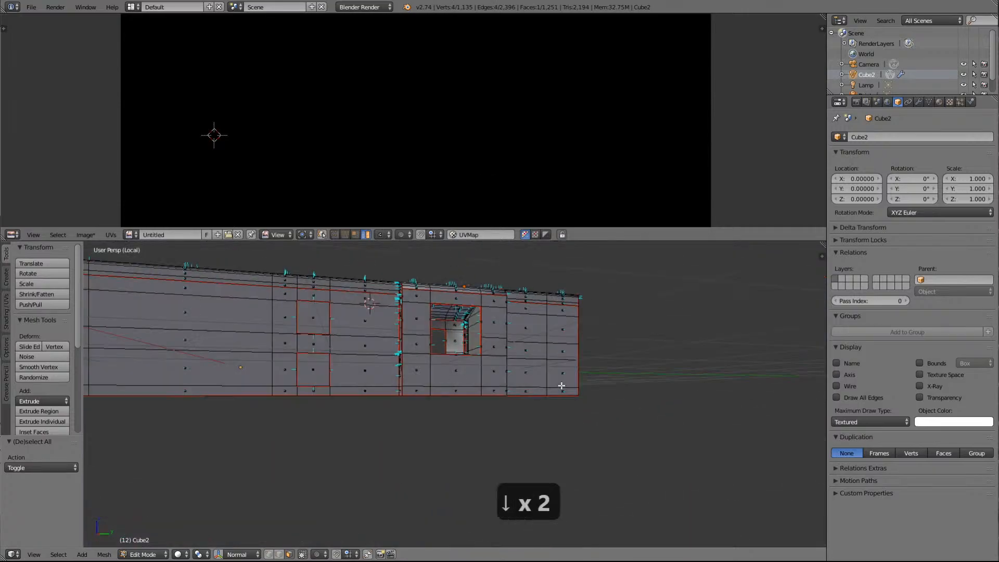
pyautogui.press('KP_6')
pyautogui.press('KP_6')
pyautogui.press('KP_6')
pyautogui.press('KP_6')
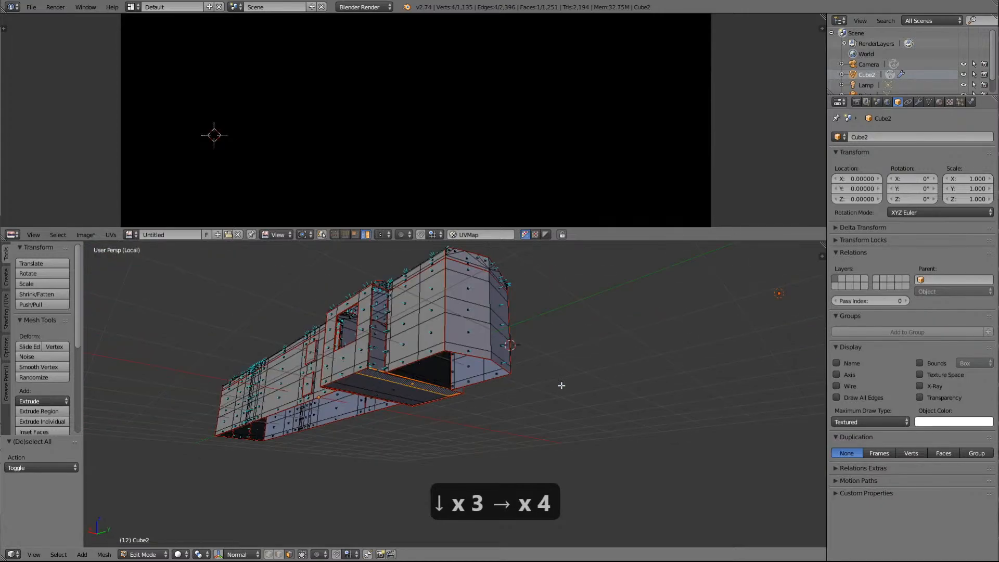
pyautogui.scroll(5, 456, 426)
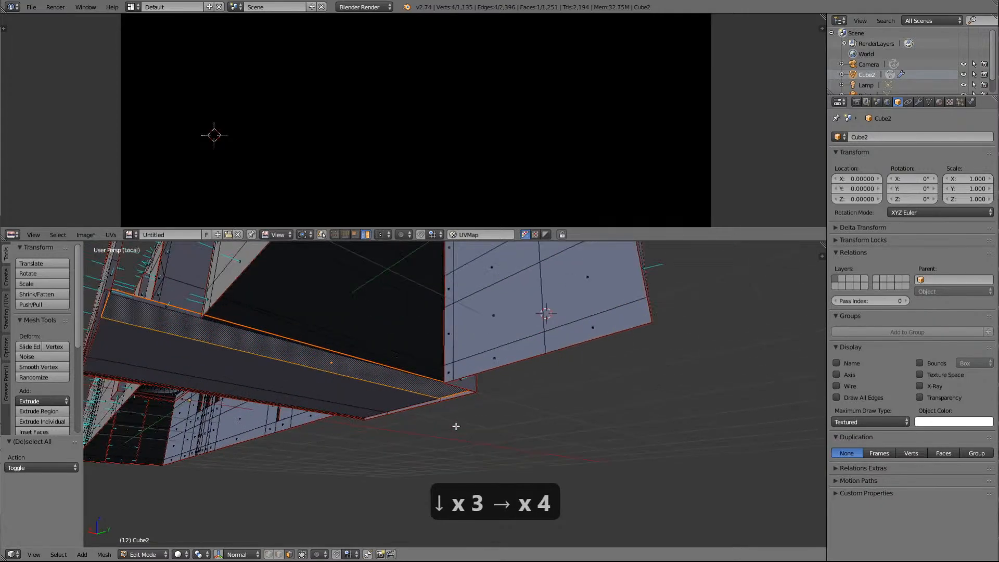
pyautogui.rightClick(307, 334)
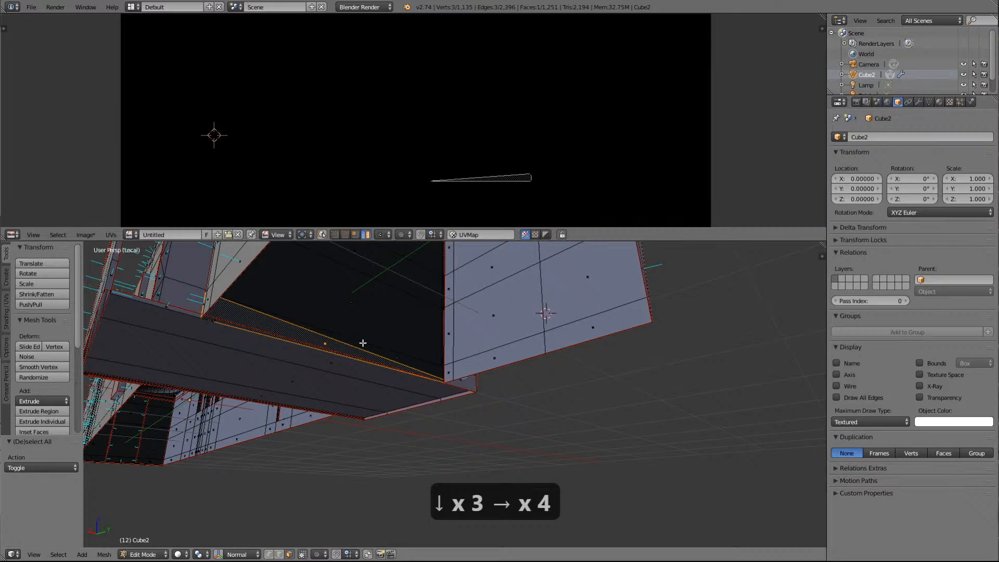
pyautogui.scroll(2, 363, 343)
pyautogui.scroll(-1, 363, 343)
pyautogui.scroll(-2, 174, 322)
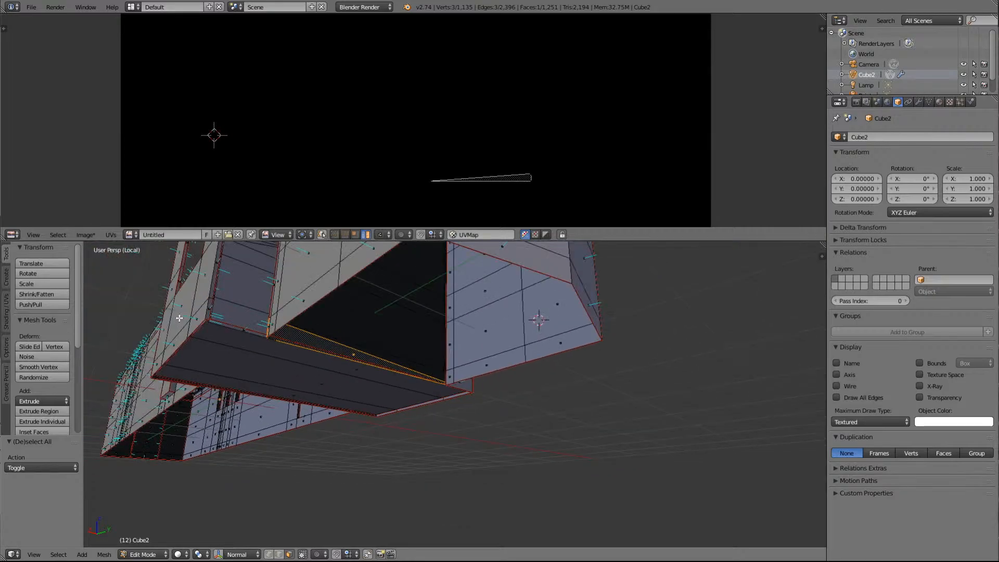
pyautogui.rightClick(248, 331)
pyautogui.scroll(3, 346, 362)
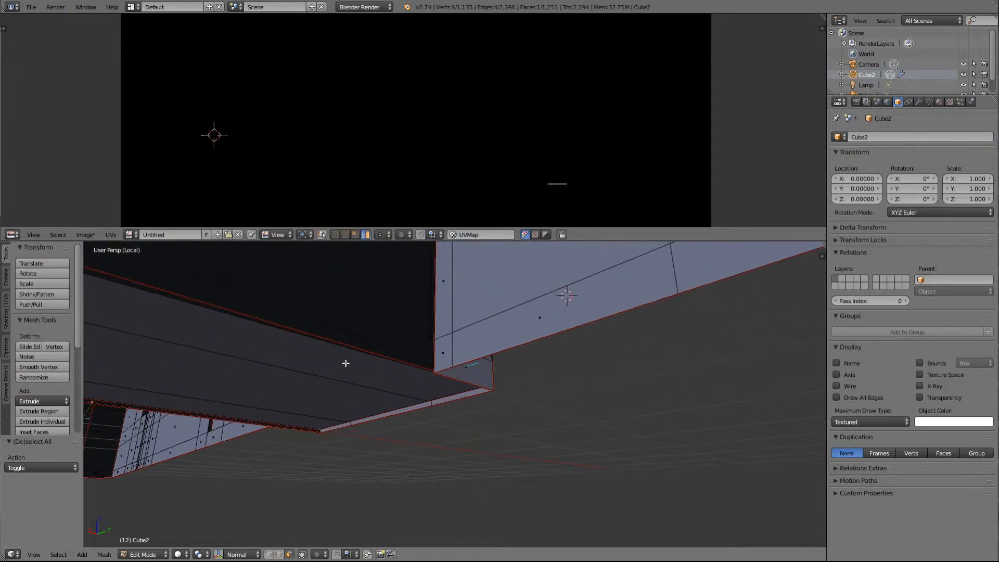
pyautogui.rightClick(359, 329)
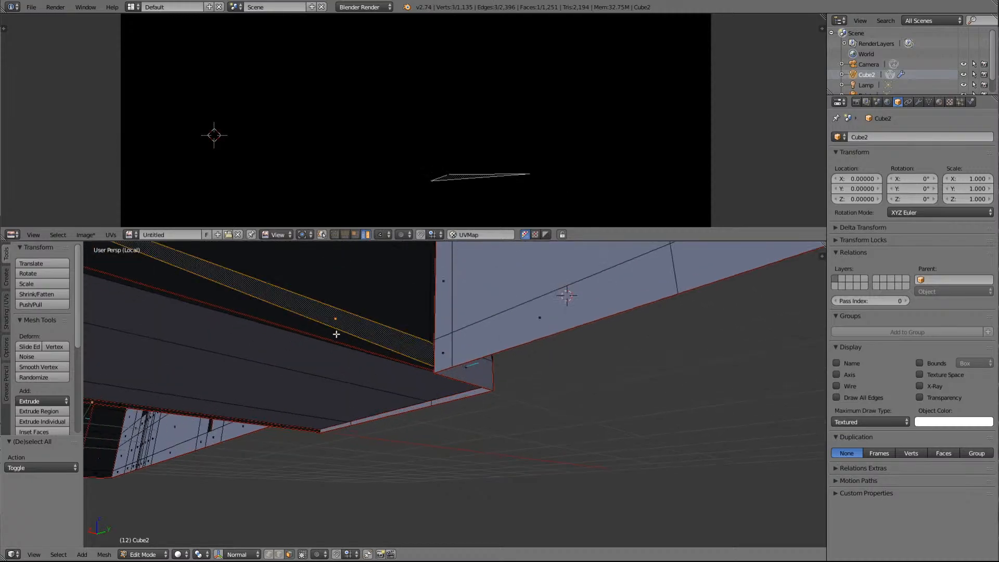
pyautogui.rightClick(340, 336)
# Check the opposite side of the body, selecting the faces along the cab's lower edge individually to locate their UVs
pyautogui.scroll(-5, 341, 336)
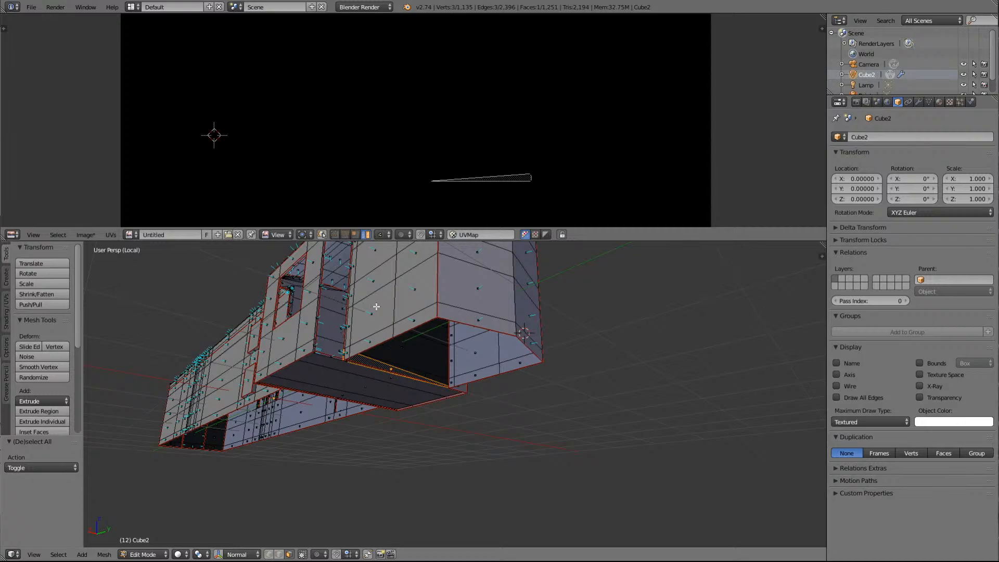
pyautogui.press('Right')
pyautogui.press('Right')
pyautogui.press('Right')
pyautogui.press('Right')
pyautogui.press('Right')
pyautogui.press('Right')
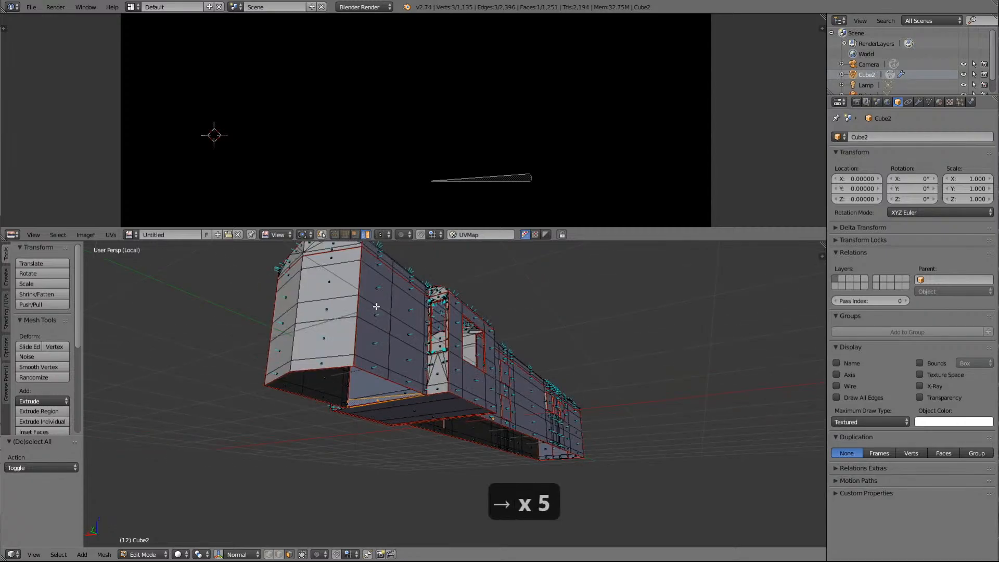
pyautogui.scroll(3, 440, 385)
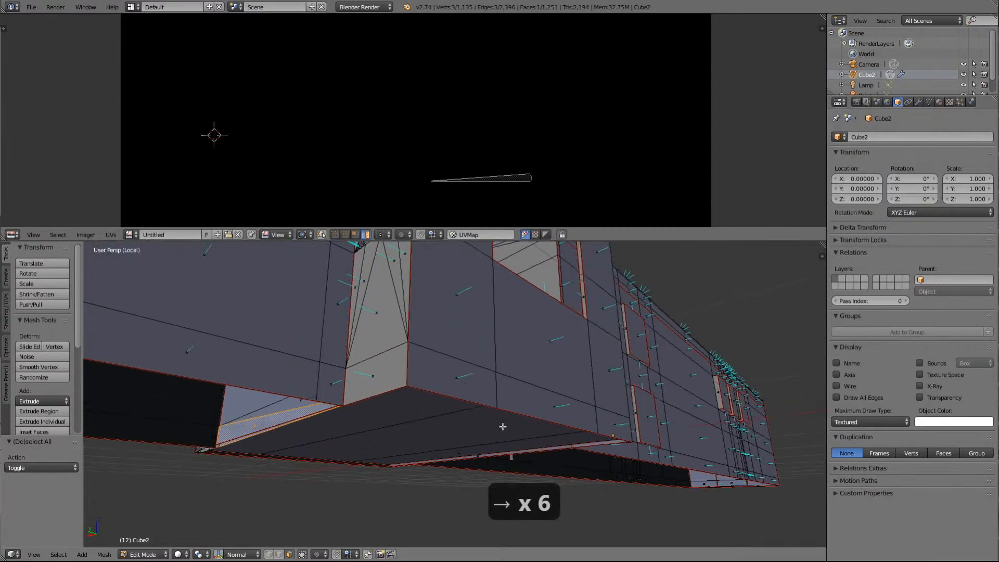
pyautogui.scroll(3, 502, 428)
pyautogui.rightClick(358, 373)
pyautogui.rightClick(446, 380)
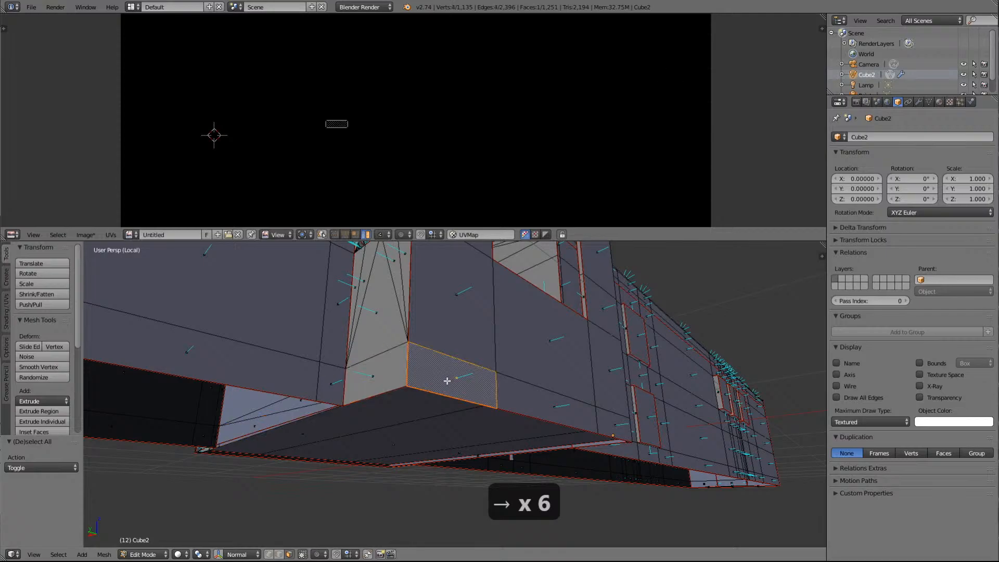
pyautogui.rightClick(552, 399)
pyautogui.rightClick(631, 417)
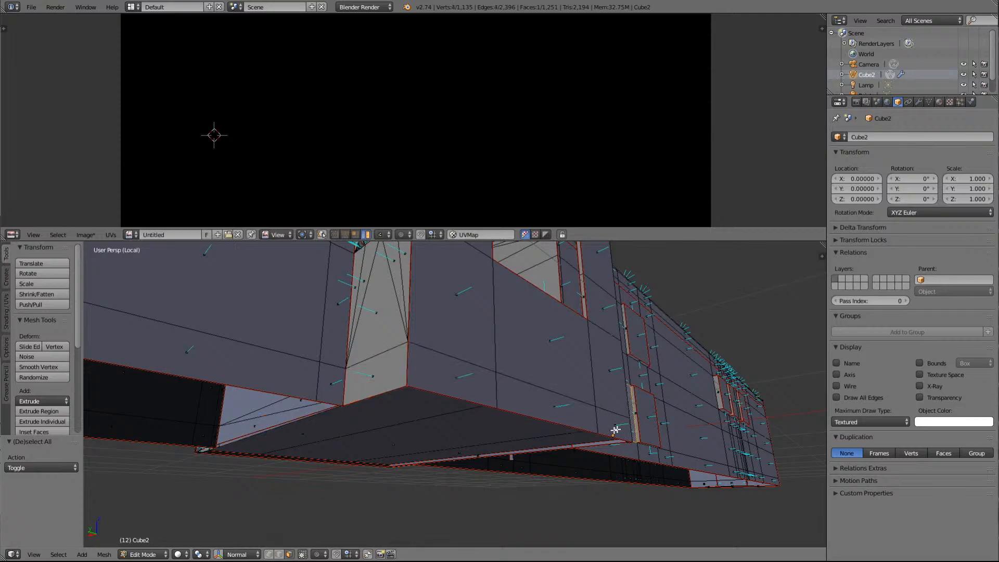
# Select the narrow outer strip and then the wide middle face on the floor's underside, checking each face's UV placement
pyautogui.press('Right')
pyautogui.press('Right')
pyautogui.press('Right')
pyautogui.press('Right')
pyautogui.press('Right')
pyautogui.press('Right')
pyautogui.press('Right')
pyautogui.press('Right')
pyautogui.press('Right')
pyautogui.press('Right')
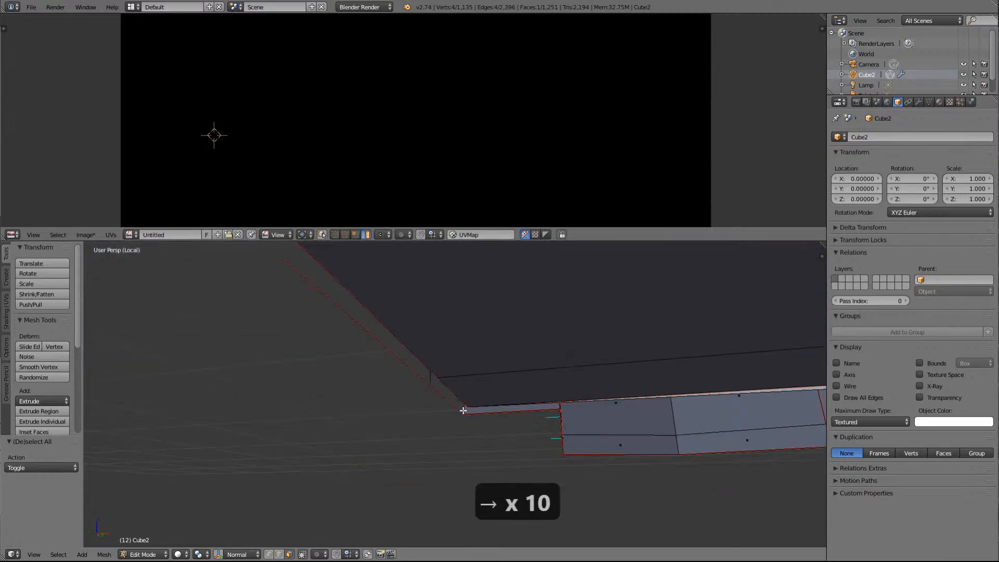
pyautogui.rightClick(571, 375)
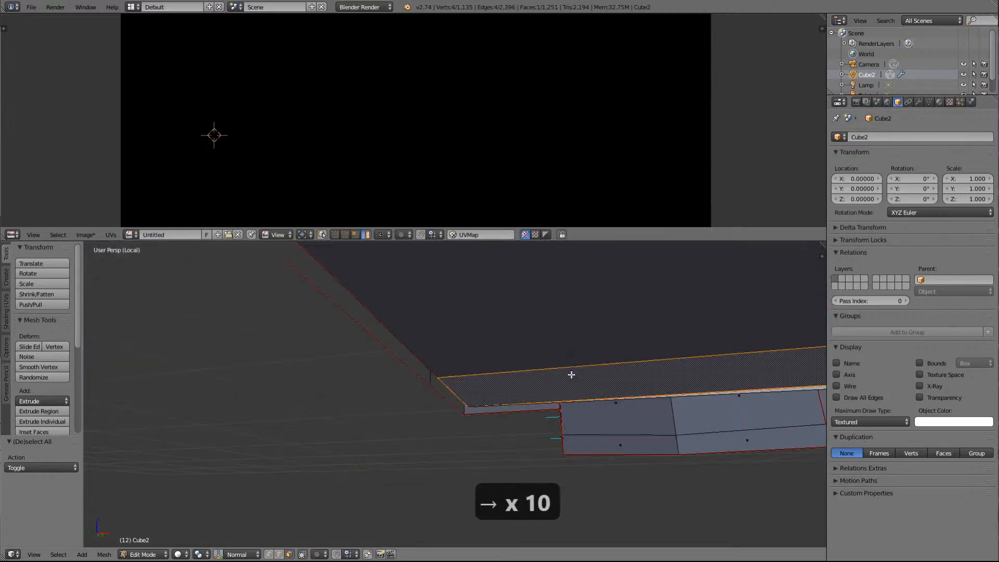
pyautogui.rightClick(549, 336)
pyautogui.scroll(-4, 549, 336)
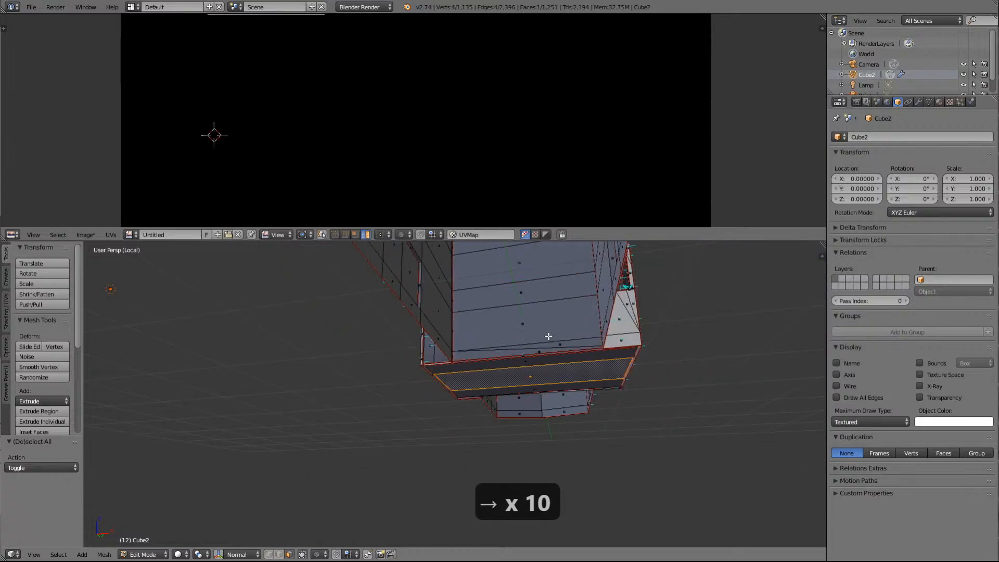
pyautogui.scroll(4, 548, 336)
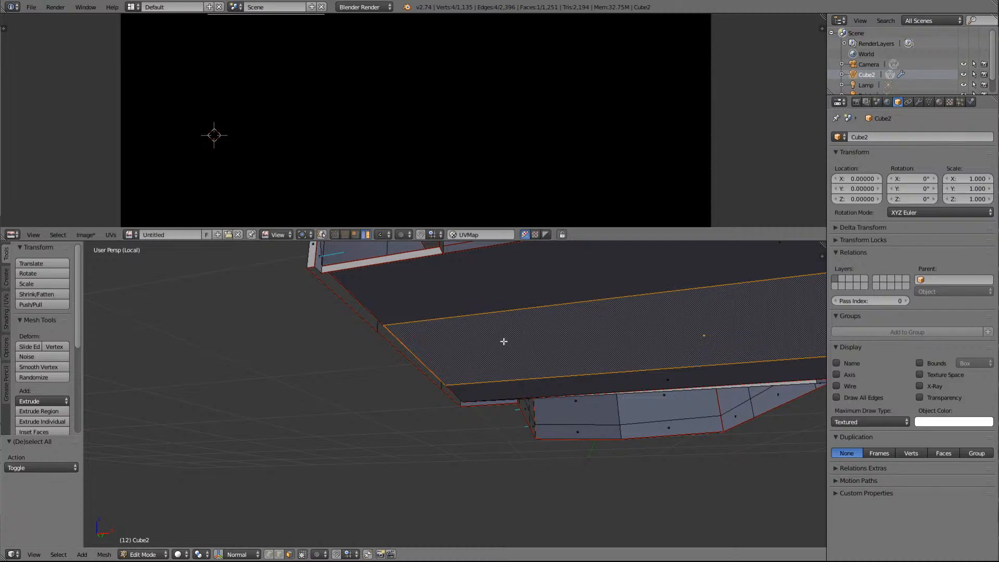
# Select the whole mesh and examine the cab's inner corners and lower edges alongside the full UV layout
pyautogui.press('a')
pyautogui.press('a')
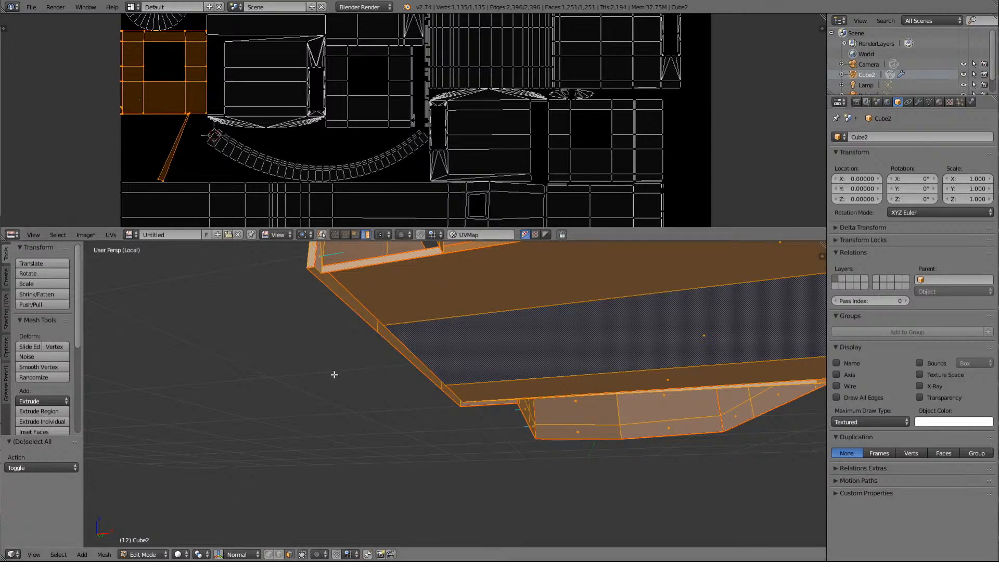
pyautogui.scroll(5, 334, 375)
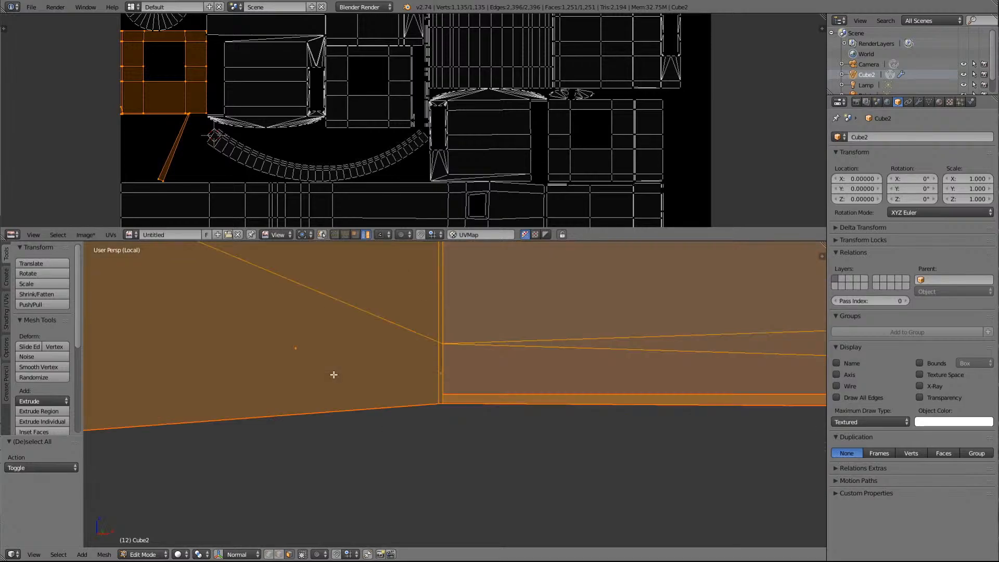
pyautogui.scroll(3, 333, 375)
pyautogui.scroll(-10, 357, 361)
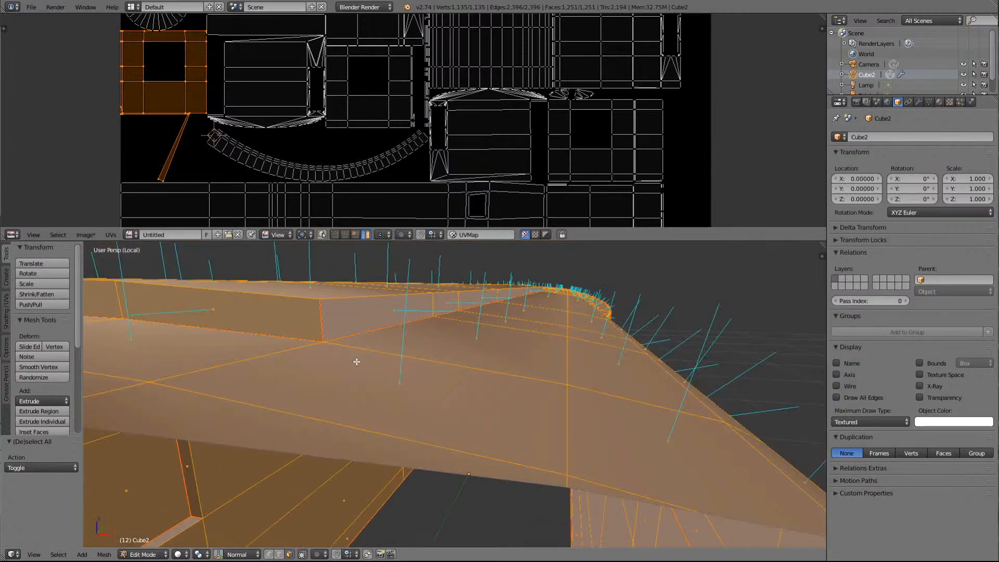
pyautogui.scroll(10, 492, 448)
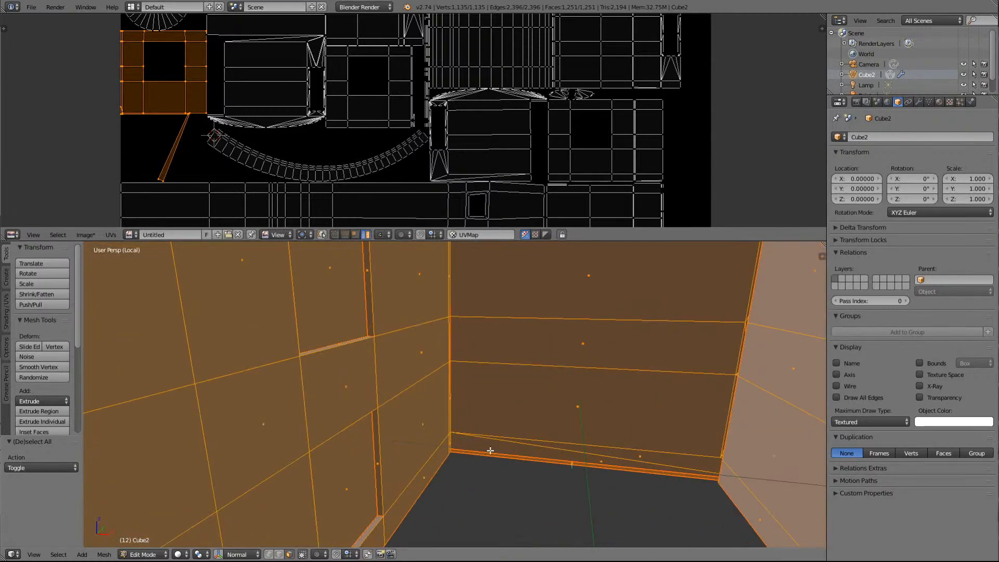
pyautogui.scroll(-3, 490, 451)
pyautogui.scroll(6, 490, 452)
pyautogui.scroll(2, 489, 452)
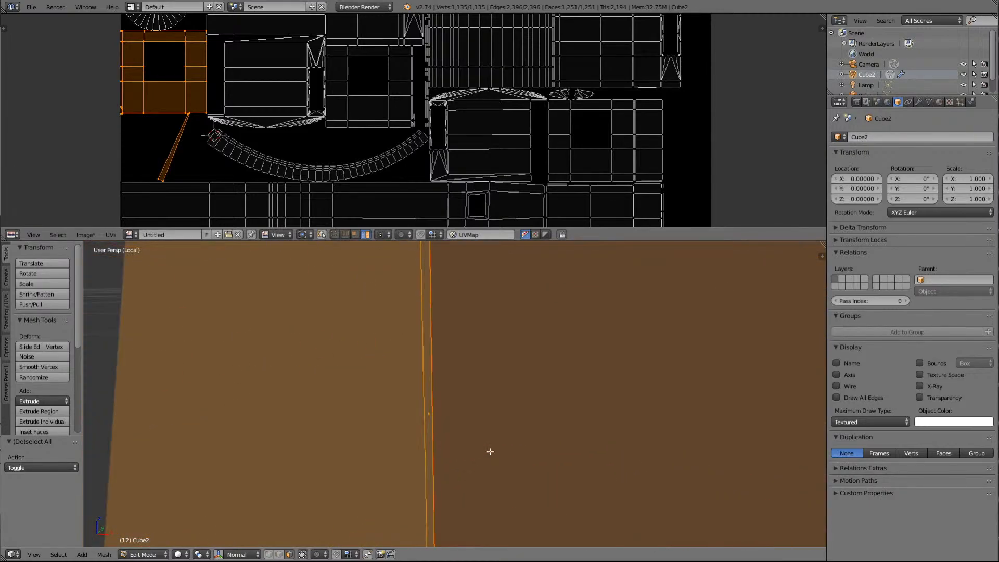
pyautogui.scroll(-4, 489, 453)
# Clear the selection and pick the floor and the two adjoining wall faces at the cab's inner corner individually, checking their UVs
pyautogui.press('a')
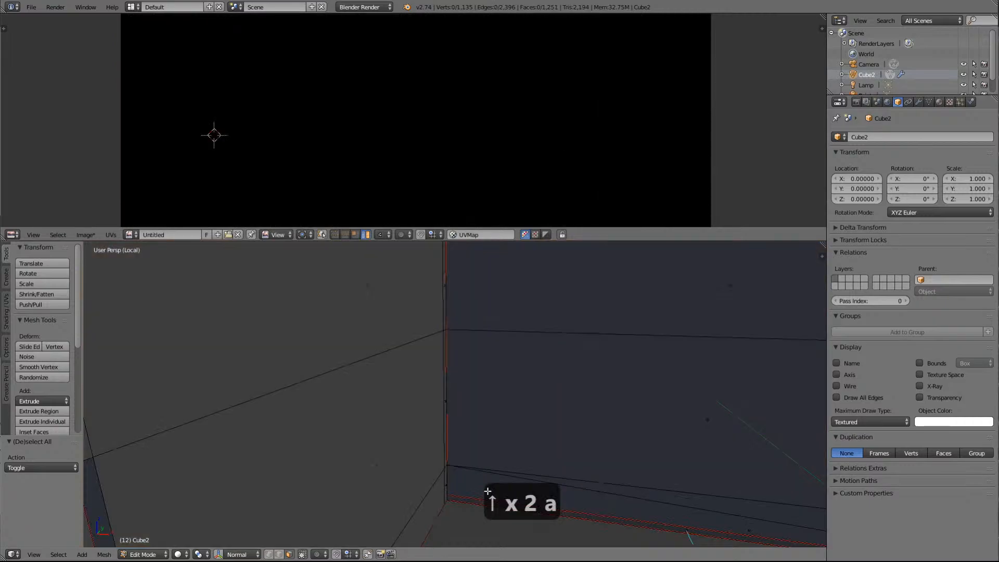
pyautogui.press('KP_6')
pyautogui.press('KP_6')
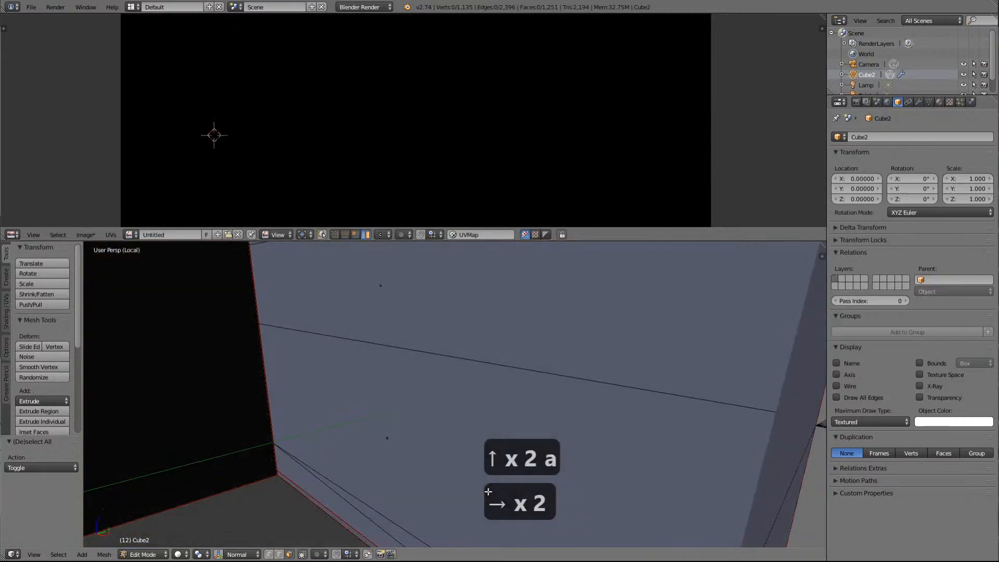
pyautogui.scroll(3, 452, 501)
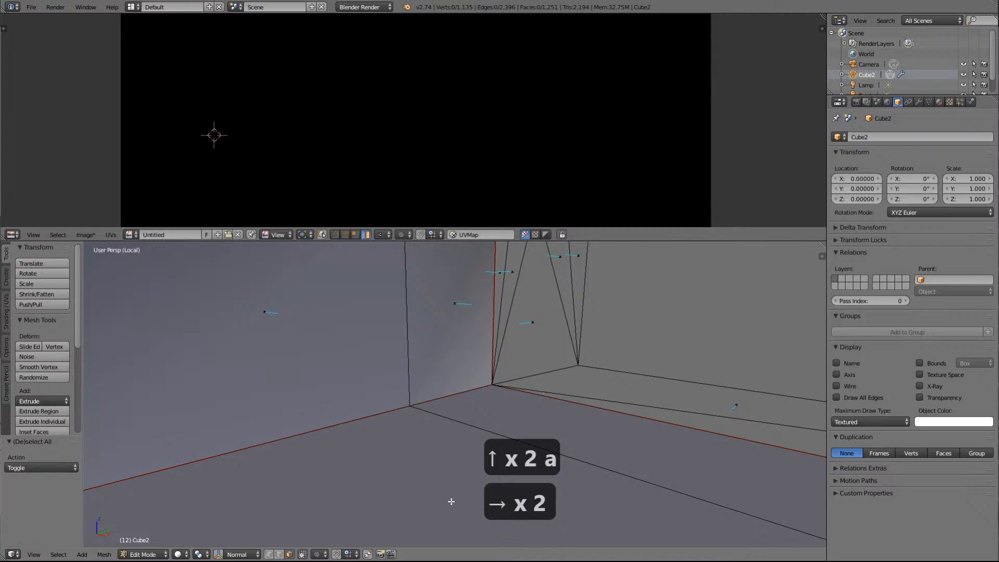
pyautogui.scroll(3, 452, 502)
pyautogui.scroll(-8, 452, 502)
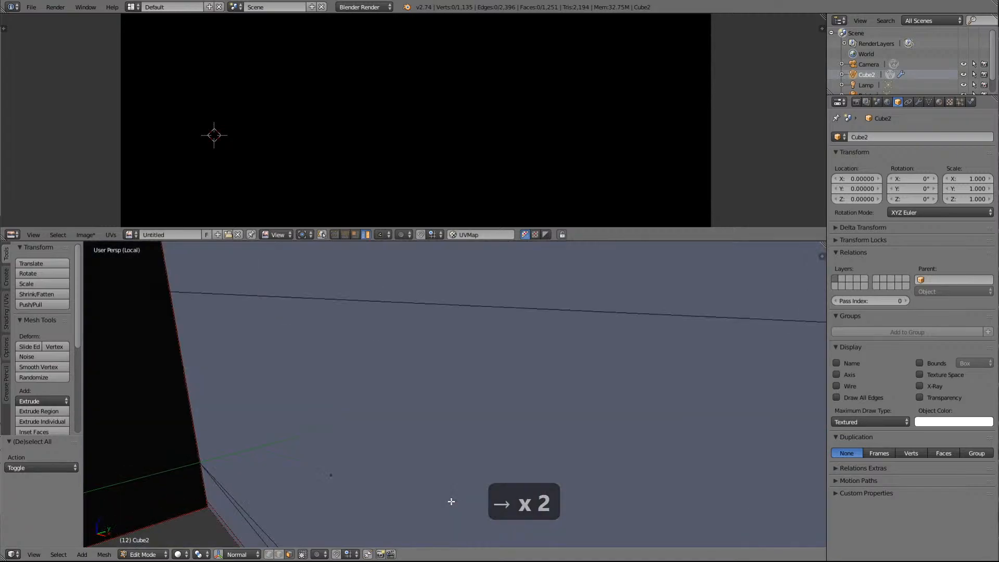
pyautogui.scroll(3, 452, 502)
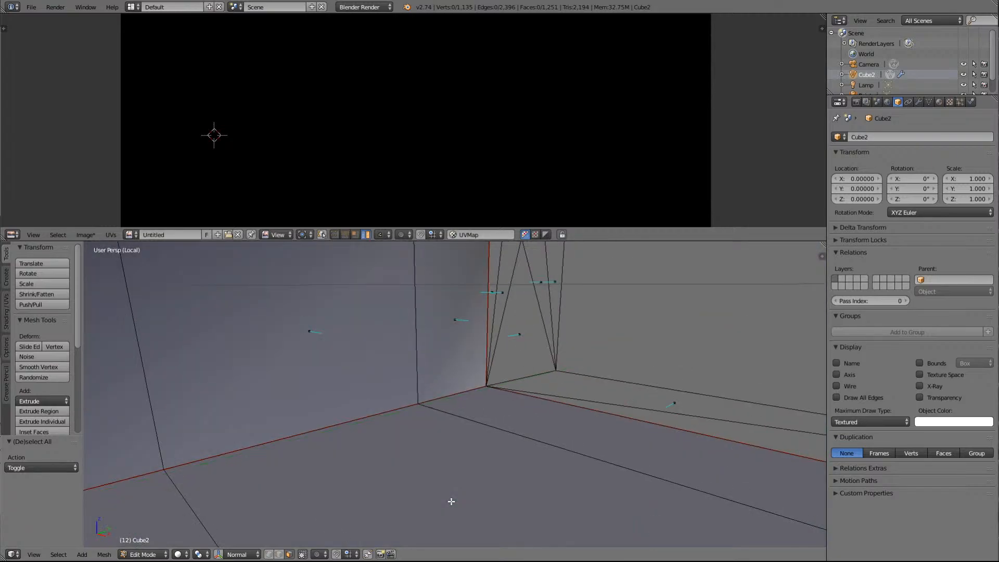
pyautogui.scroll(2, 471, 475)
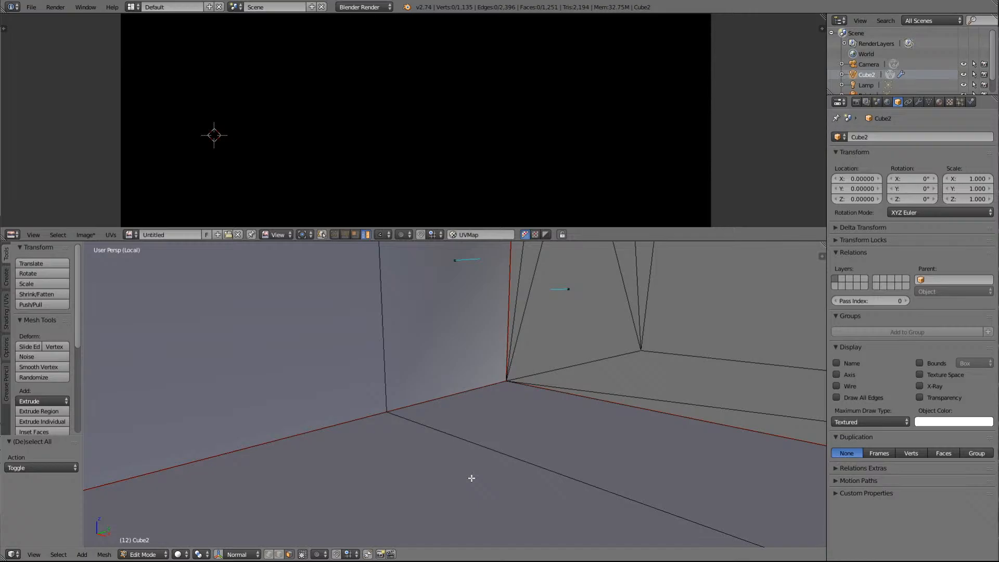
pyautogui.rightClick(473, 442)
pyautogui.rightClick(426, 301)
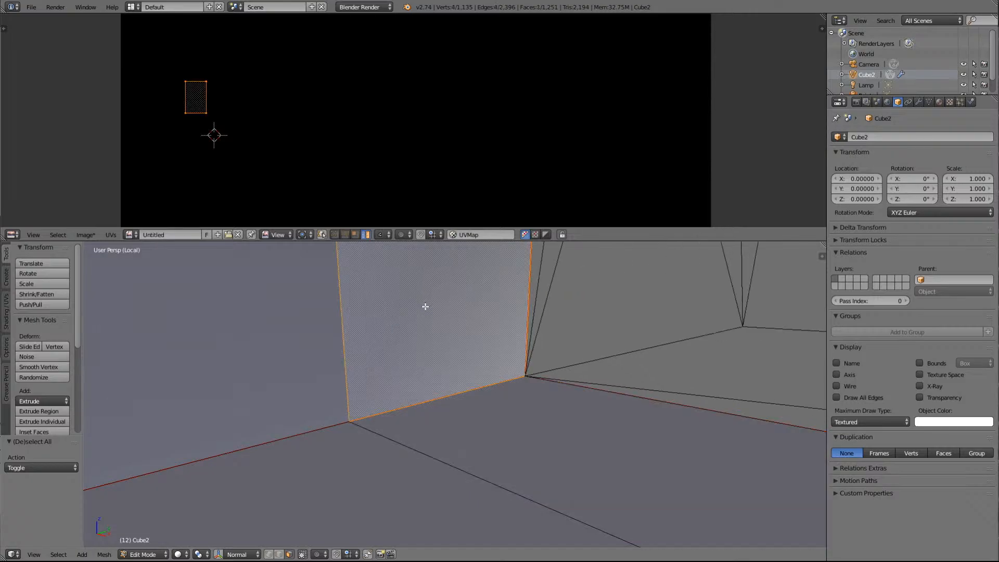
pyautogui.rightClick(315, 385)
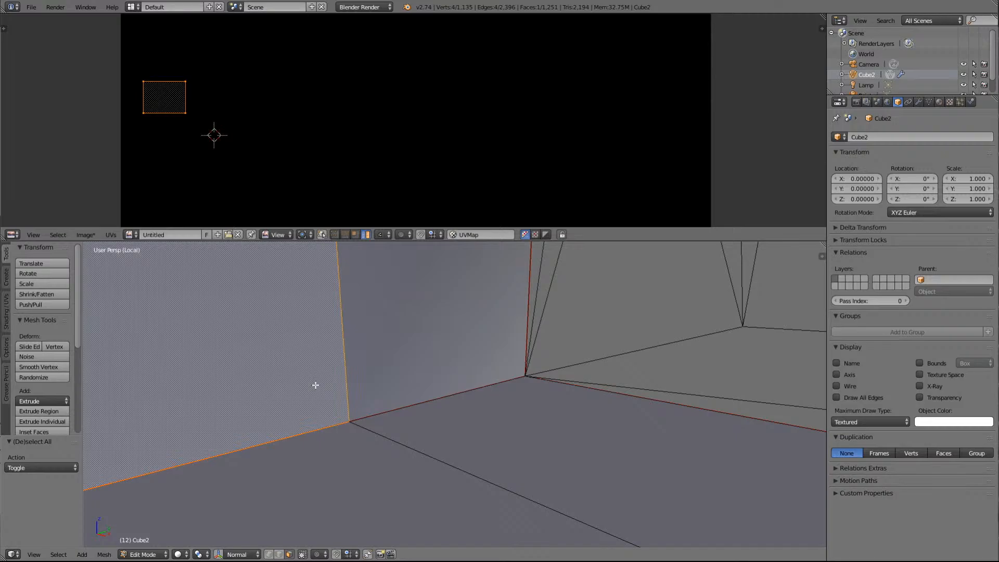
# Switch the viewport to wireframe shading, select the whole mesh, and examine the edges where the cab floor meets the walls
pyautogui.click(177, 554)
pyautogui.click(195, 529)
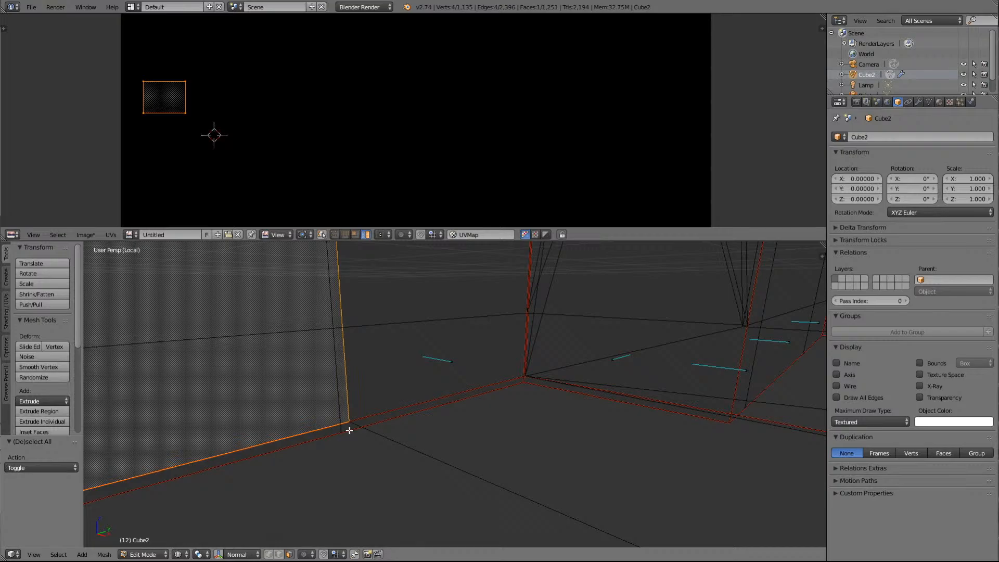
pyautogui.press('a')
pyautogui.press('a')
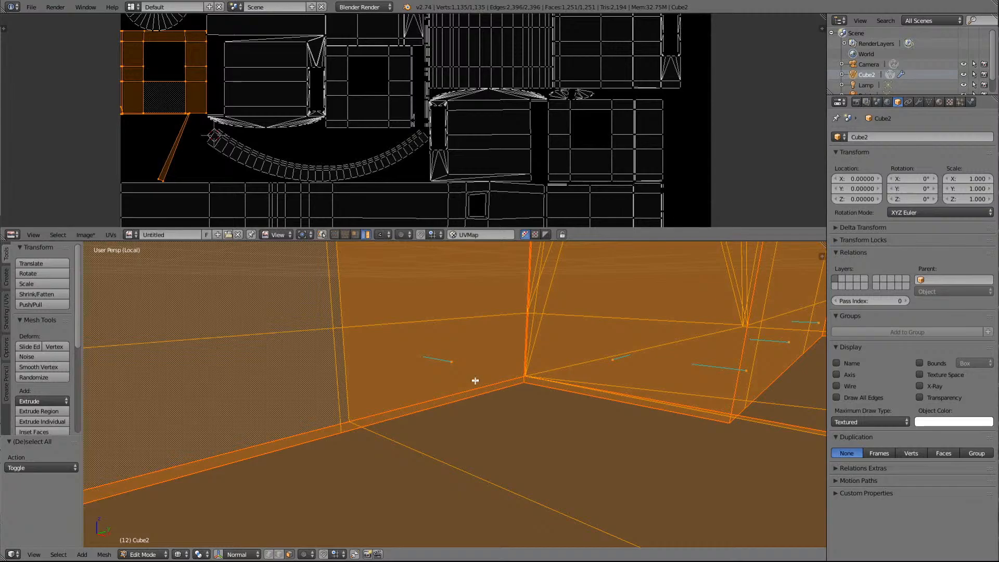
pyautogui.scroll(-2, 468, 412)
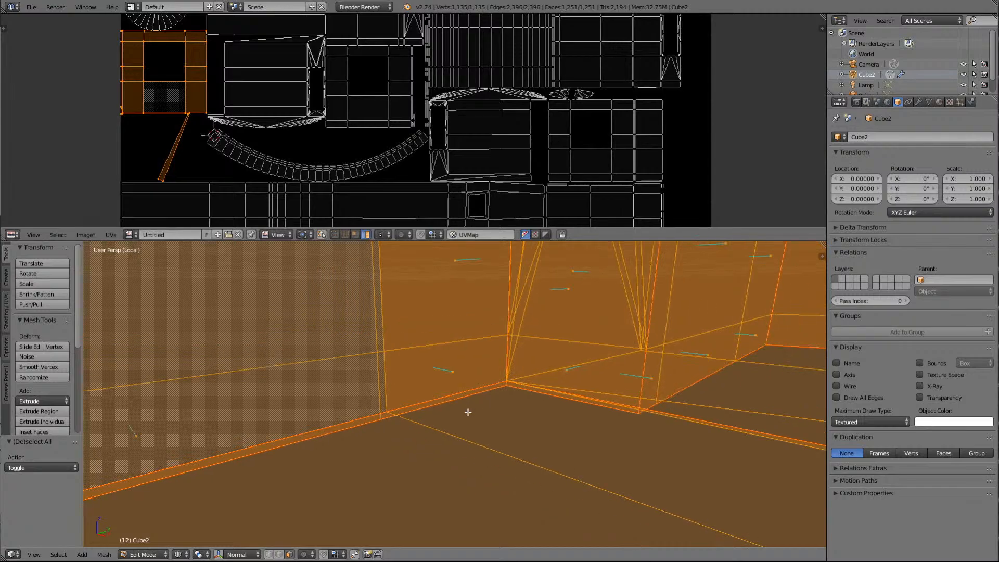
pyautogui.scroll(2, 468, 412)
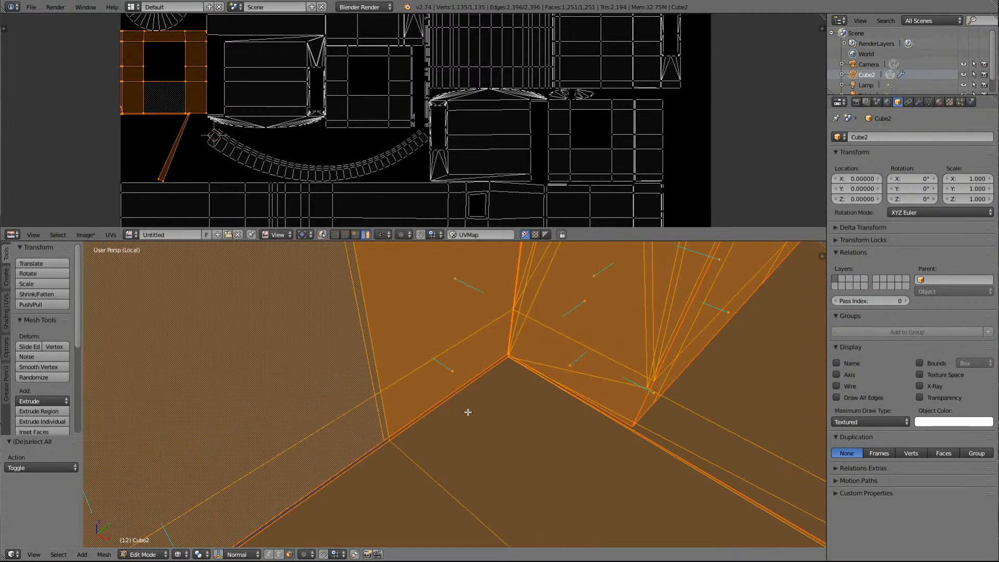
pyautogui.scroll(1, 468, 412)
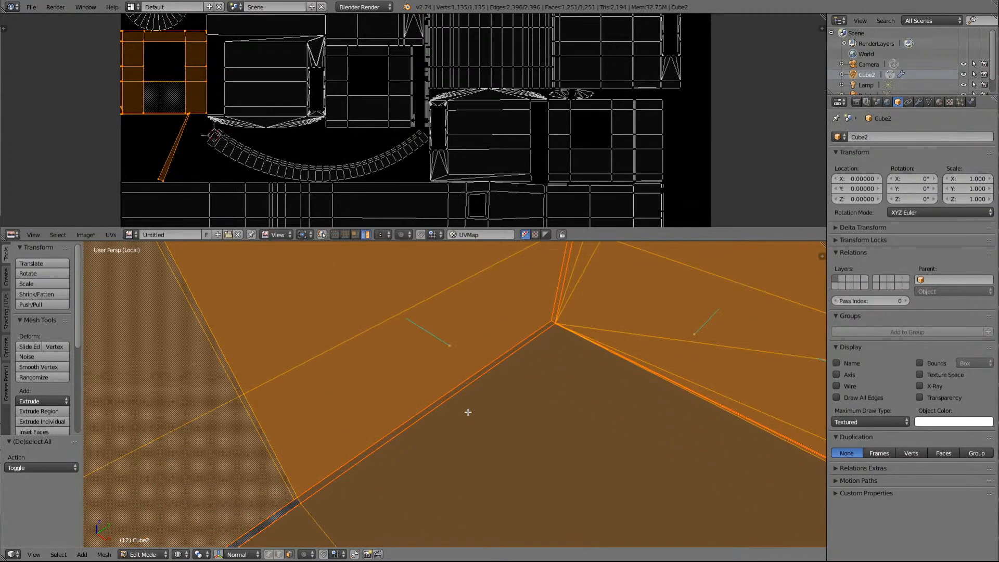
pyautogui.scroll(-1, 468, 412)
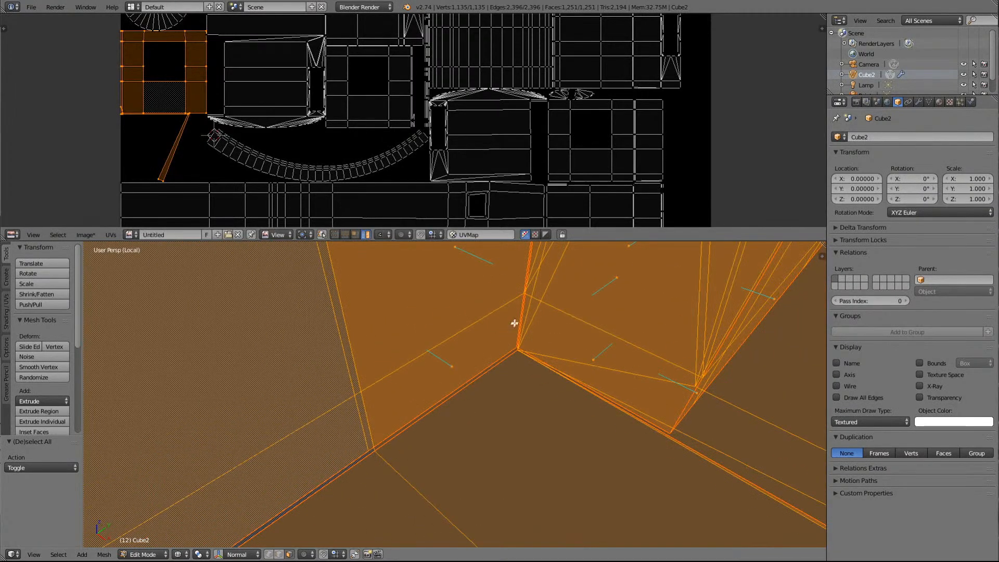
pyautogui.scroll(2, 527, 349)
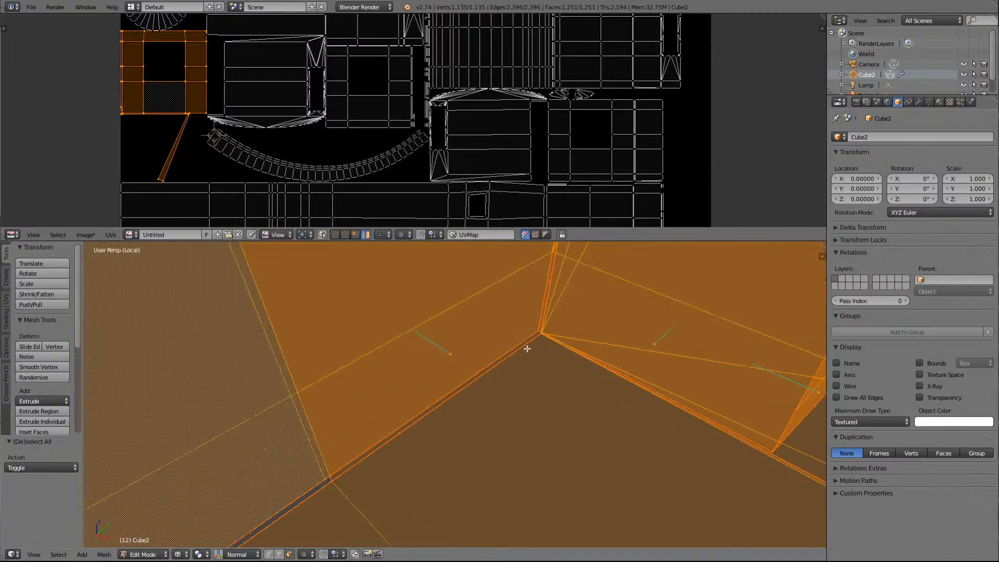
pyautogui.scroll(-1, 527, 348)
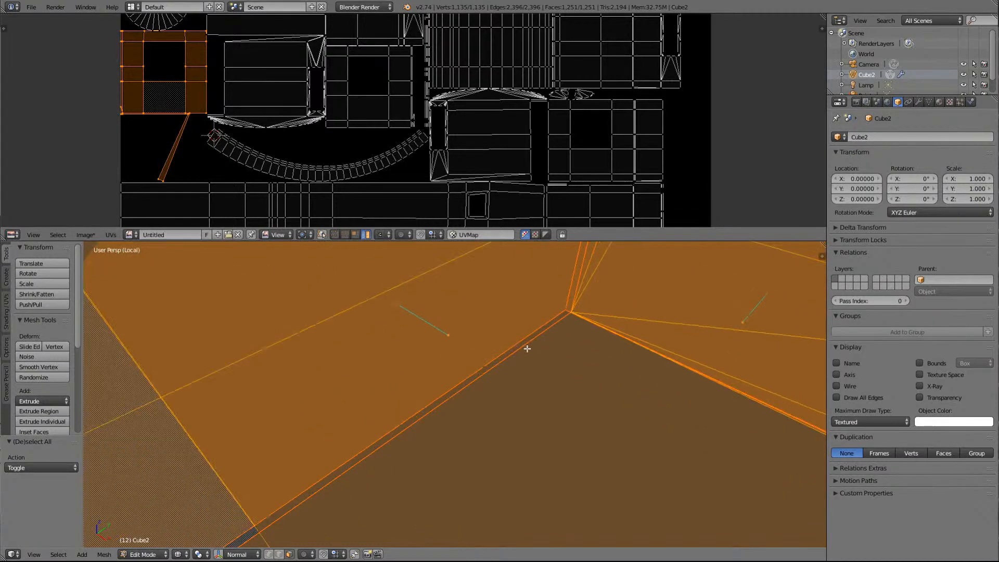
pyautogui.scroll(-2, 527, 348)
pyautogui.scroll(-1, 527, 348)
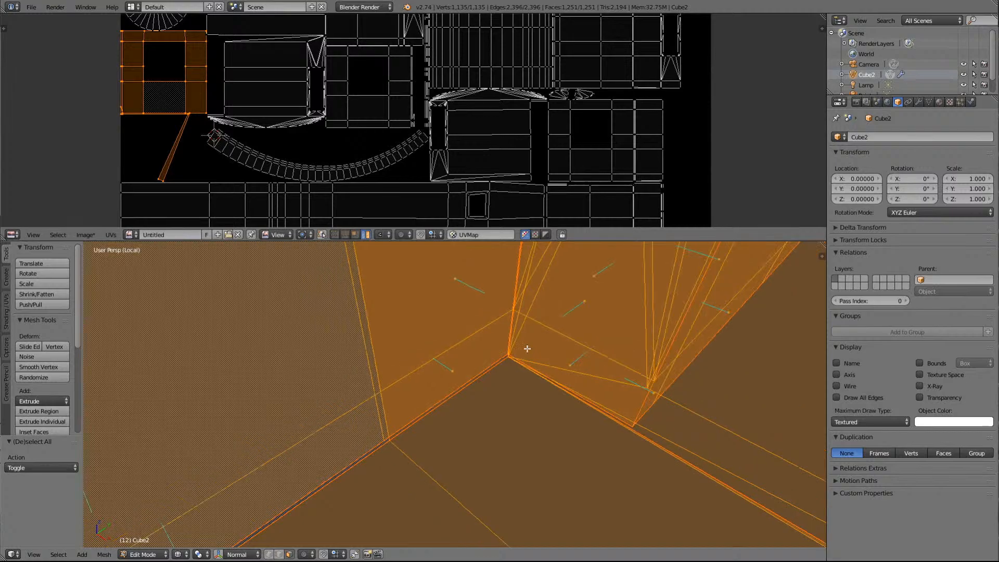
pyautogui.scroll(-2, 527, 348)
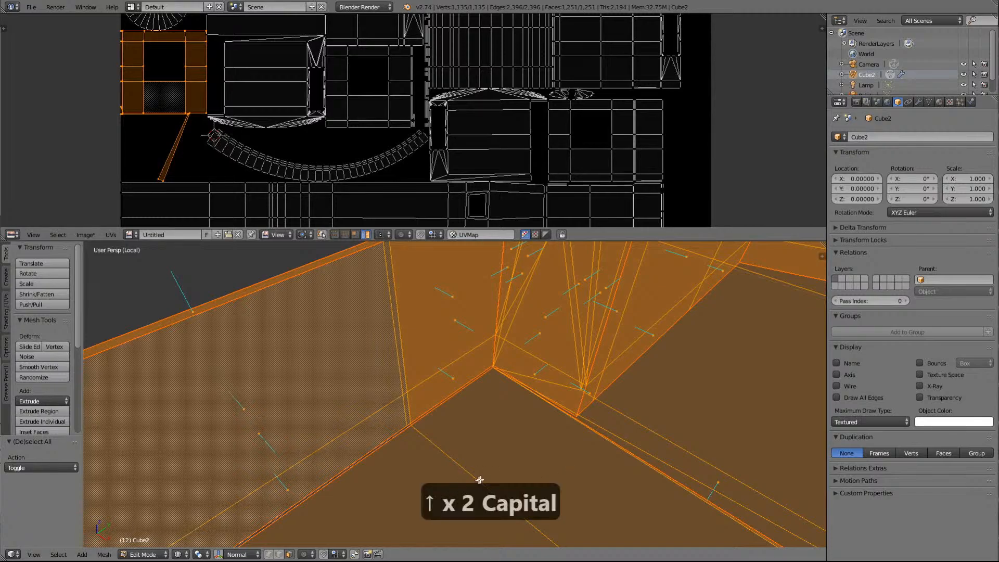
# Clear the selection and select the narrow floor strip at the cab's corner to check its UVs, leaving nothing selected at the end
pyautogui.press('a')
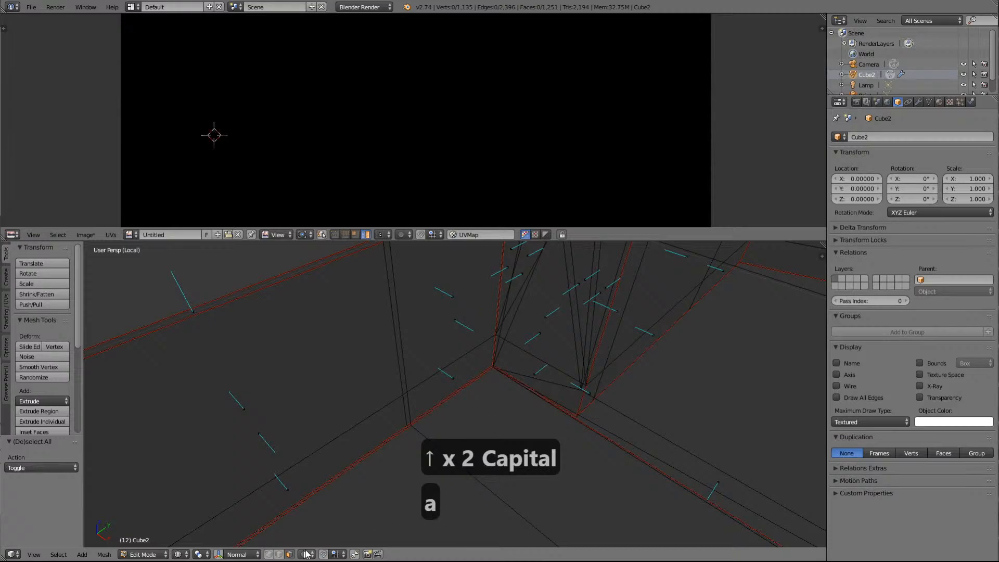
pyautogui.scroll(-4, 567, 476)
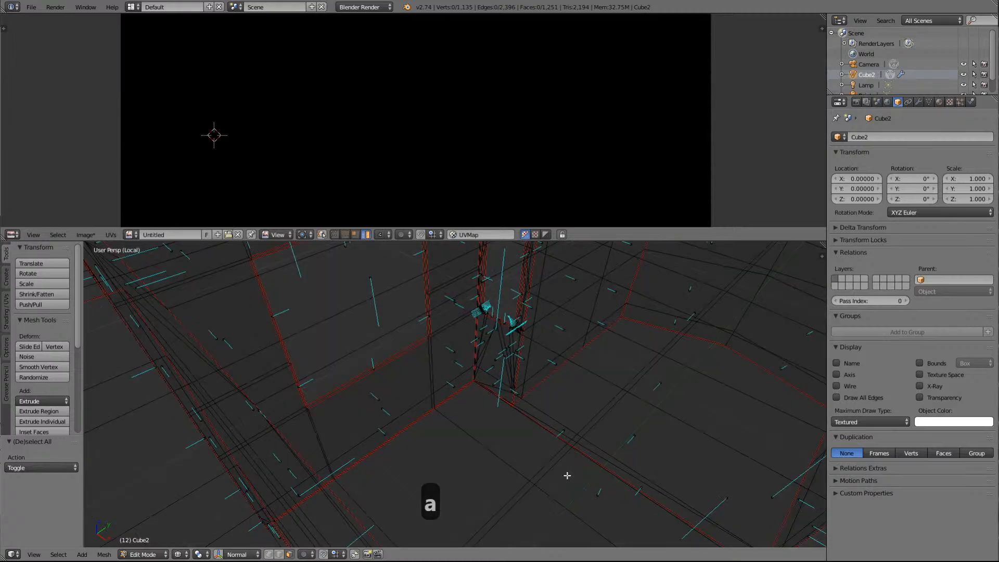
pyautogui.rightClick(575, 505)
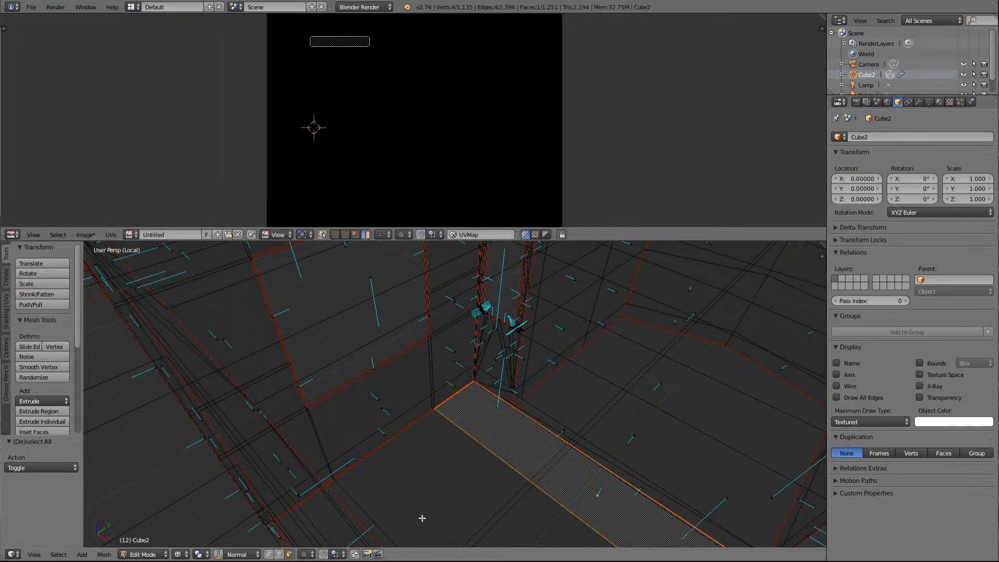
pyautogui.scroll(2, 434, 501)
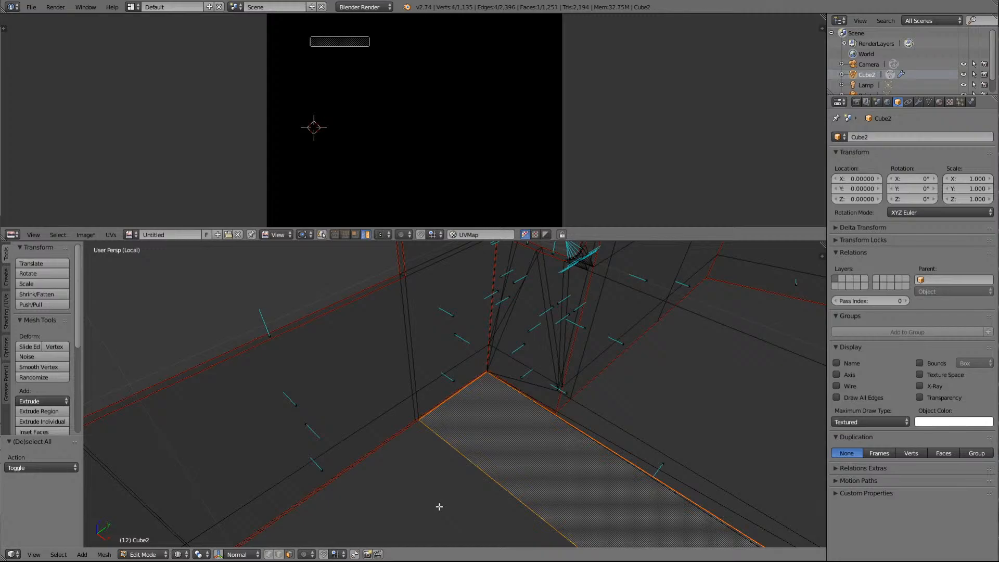
pyautogui.press('a')
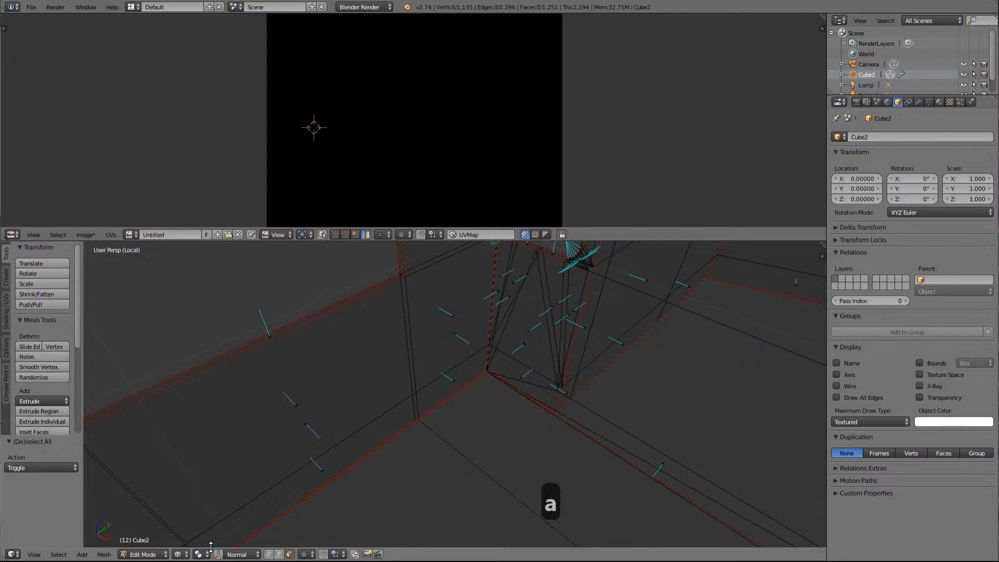
# Return to solid shading and select the floor, the corner wall face and the long wall face below the window, checking their UVs
pyautogui.click(182, 554)
pyautogui.click(200, 528)
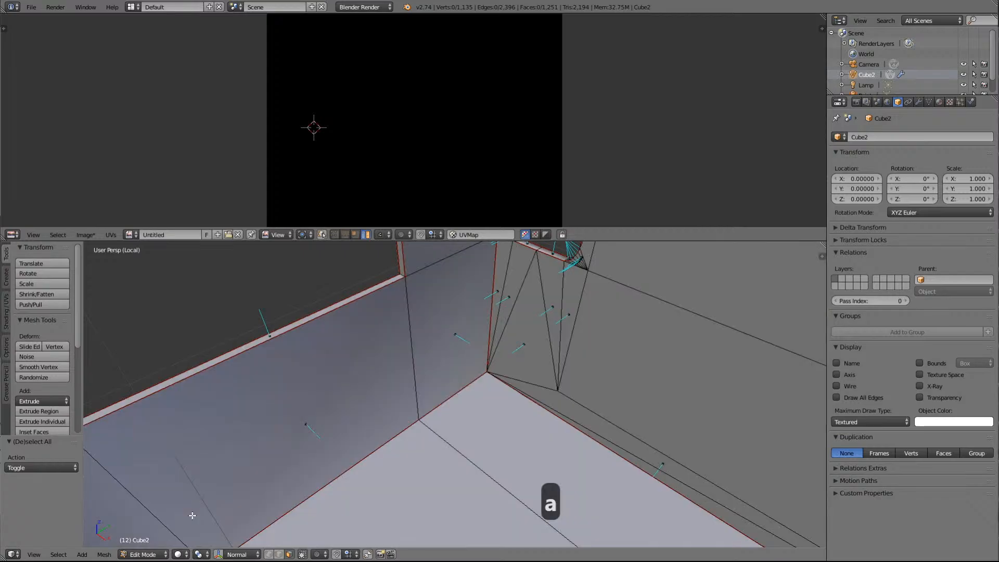
pyautogui.rightClick(424, 507)
pyautogui.rightClick(442, 397)
pyautogui.rightClick(323, 413)
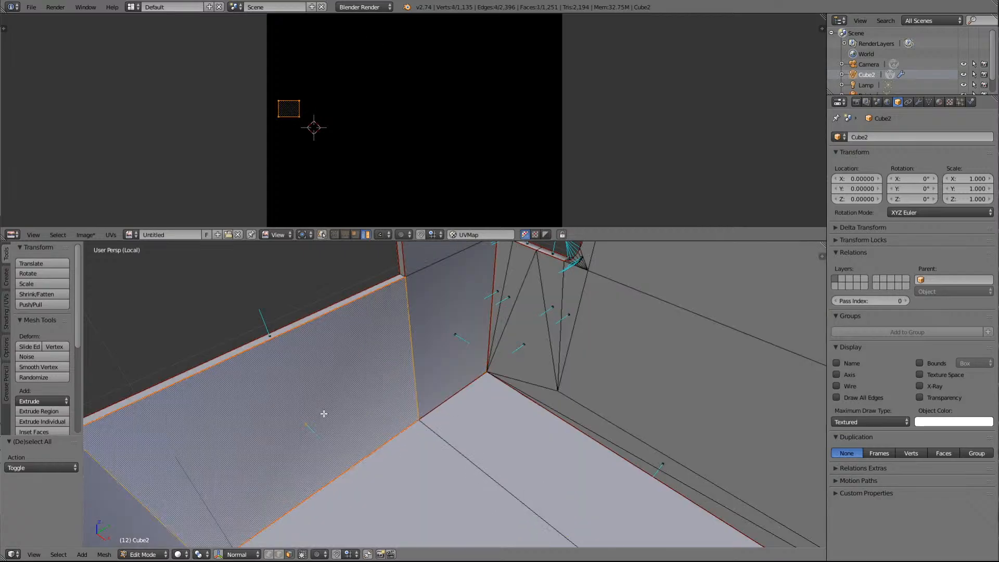
# Select the corner's triangular face, the slivers along the floor and vertical edges, and the adjoining wall face individually to compare their UVs
pyautogui.rightClick(514, 370)
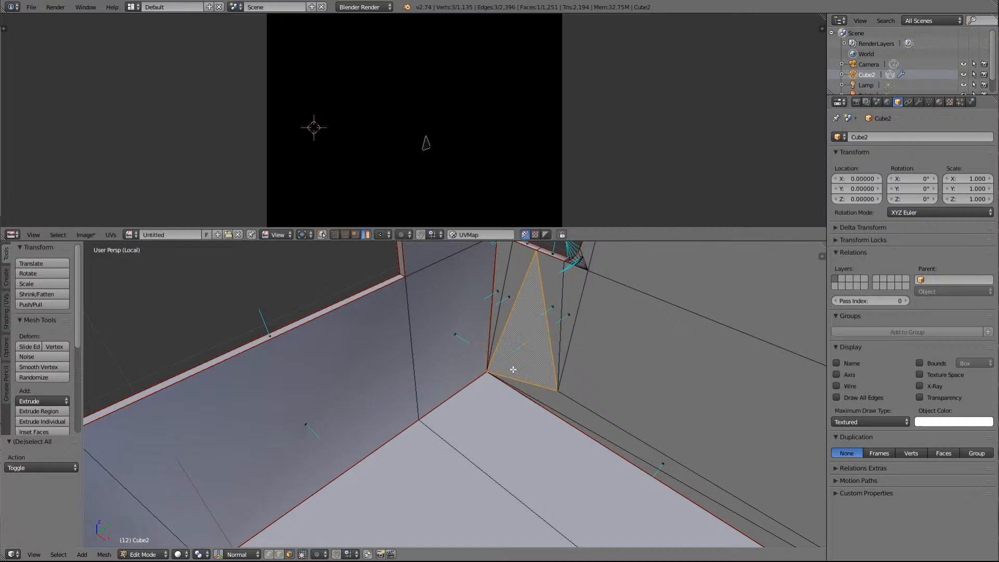
pyautogui.rightClick(544, 401)
pyautogui.rightClick(552, 410)
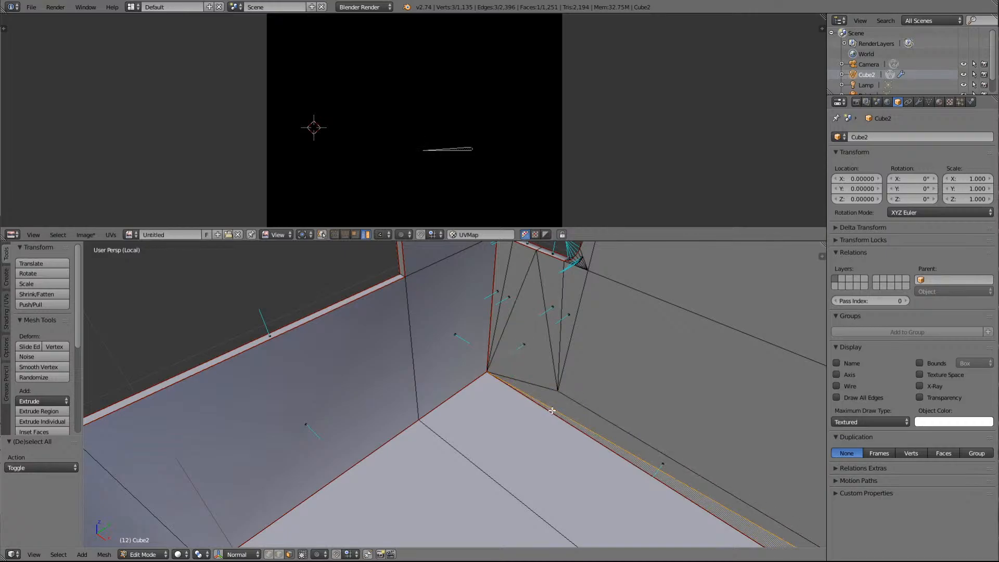
pyautogui.rightClick(493, 314)
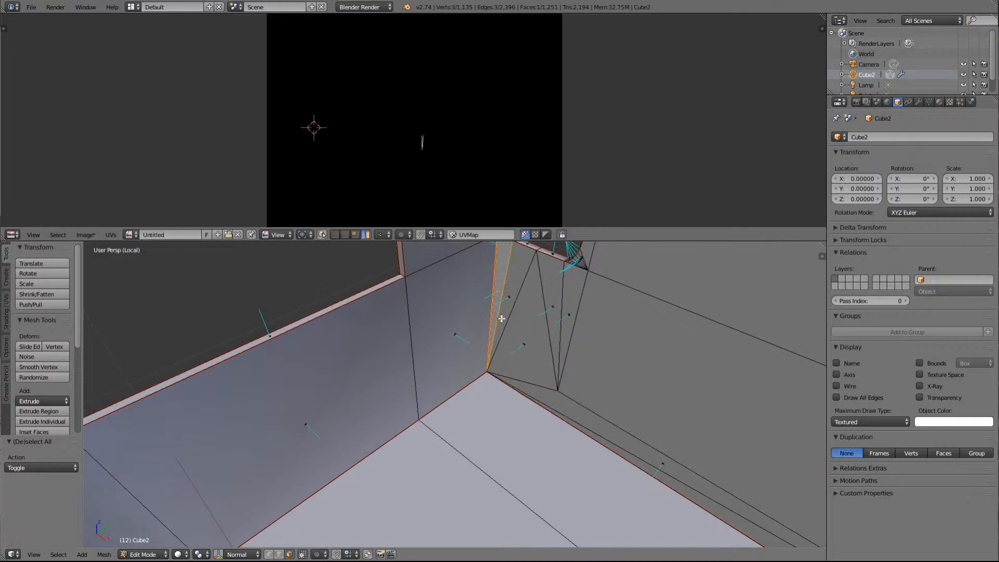
pyautogui.rightClick(485, 284)
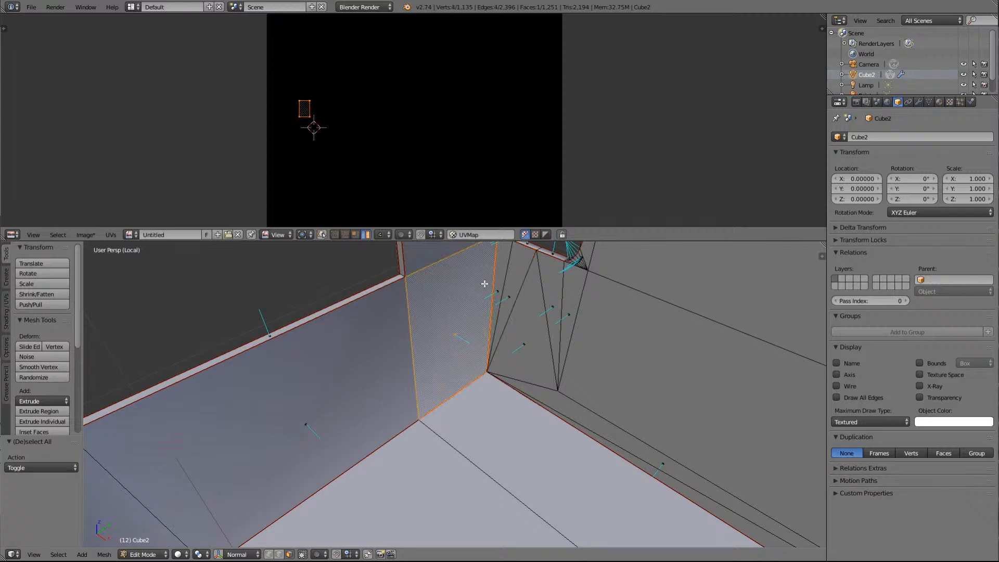
pyautogui.scroll(-2, 492, 292)
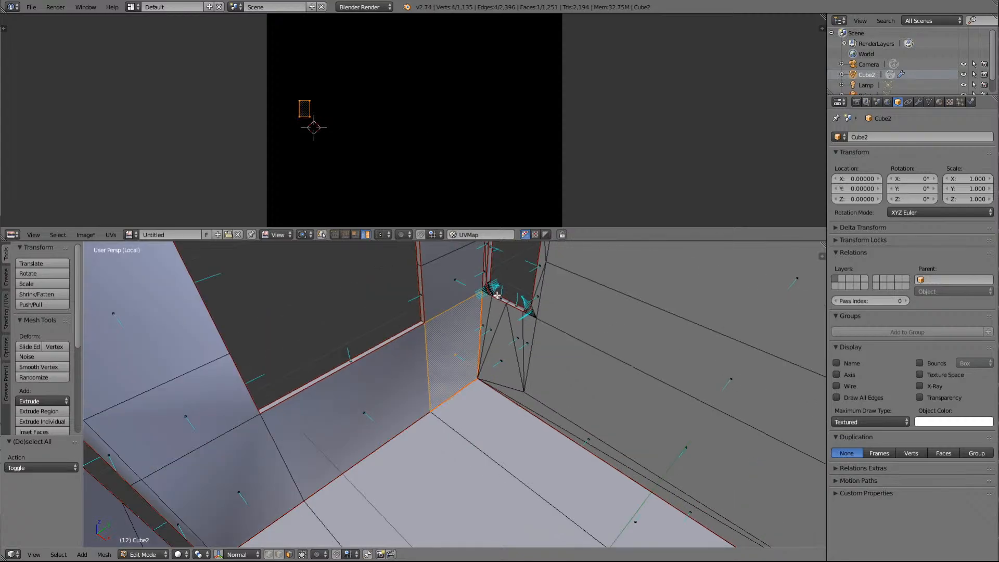
# Select the window's lower sill face to check its UVs, and inspect the cab corner and body's lower edge in object mode before resuming mesh editing
pyautogui.rightClick(420, 324)
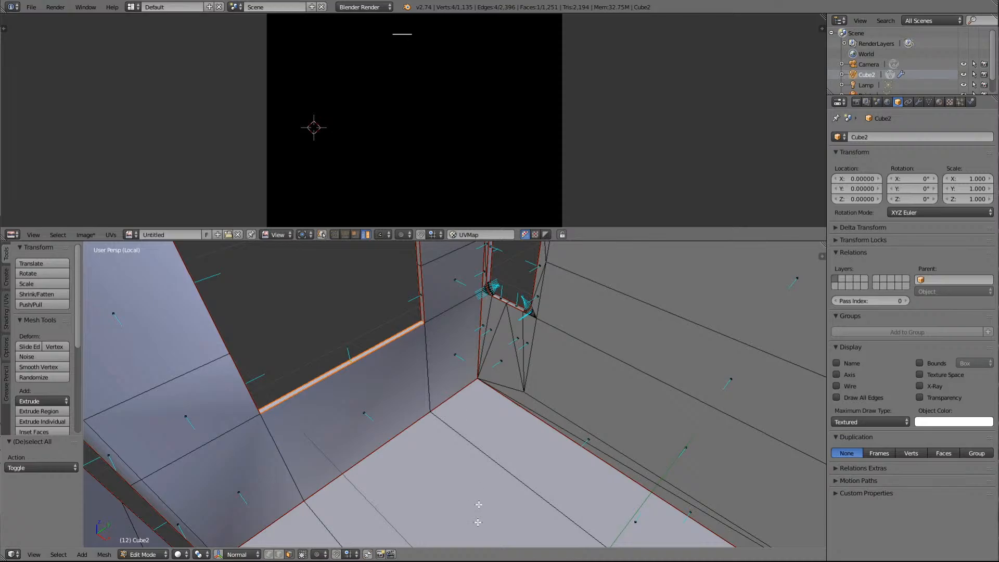
pyautogui.scroll(-1, 496, 469)
pyautogui.scroll(1, 496, 469)
pyautogui.press('Tab')
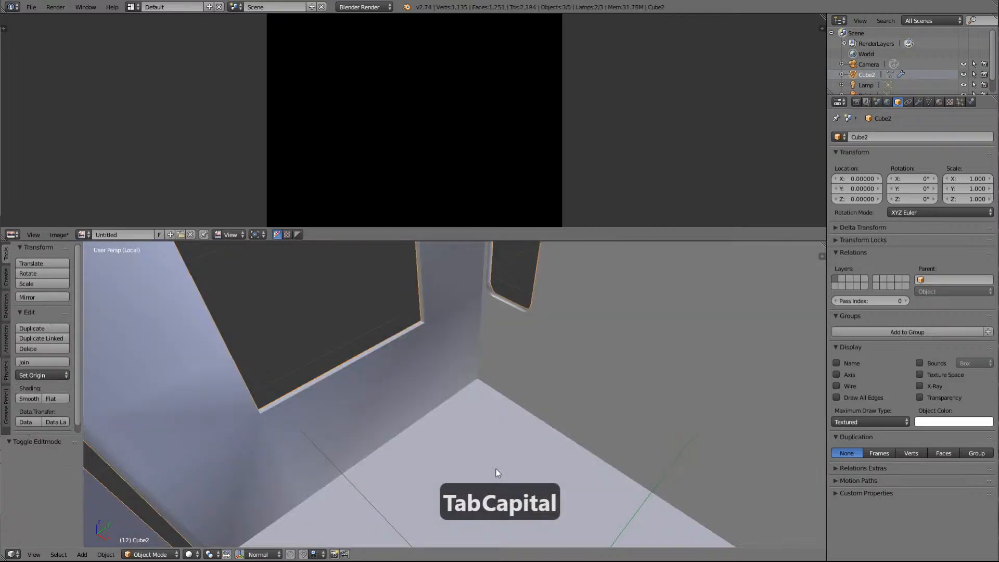
pyautogui.press('Down')
pyautogui.press('Down')
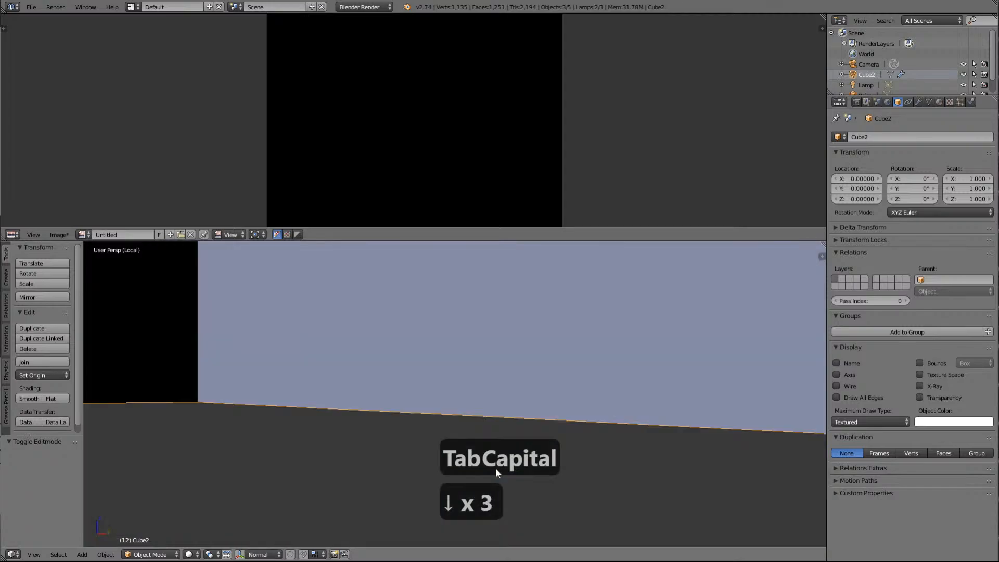
pyautogui.click(177, 555)
pyautogui.click(165, 531)
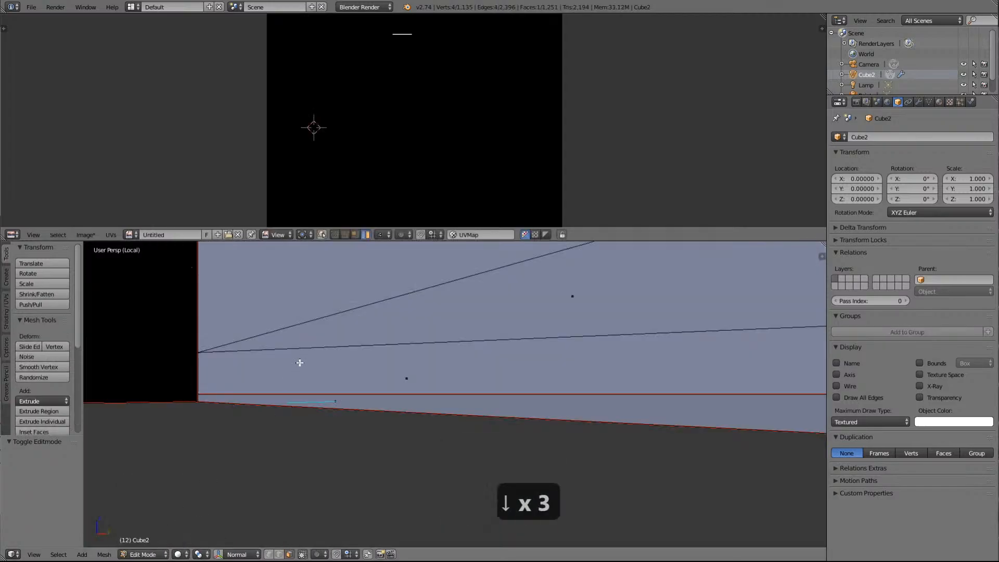
# Select the long sliver face along the body's lower edge to check its UVs, and examine the cab's sides and underside
pyautogui.rightClick(368, 404)
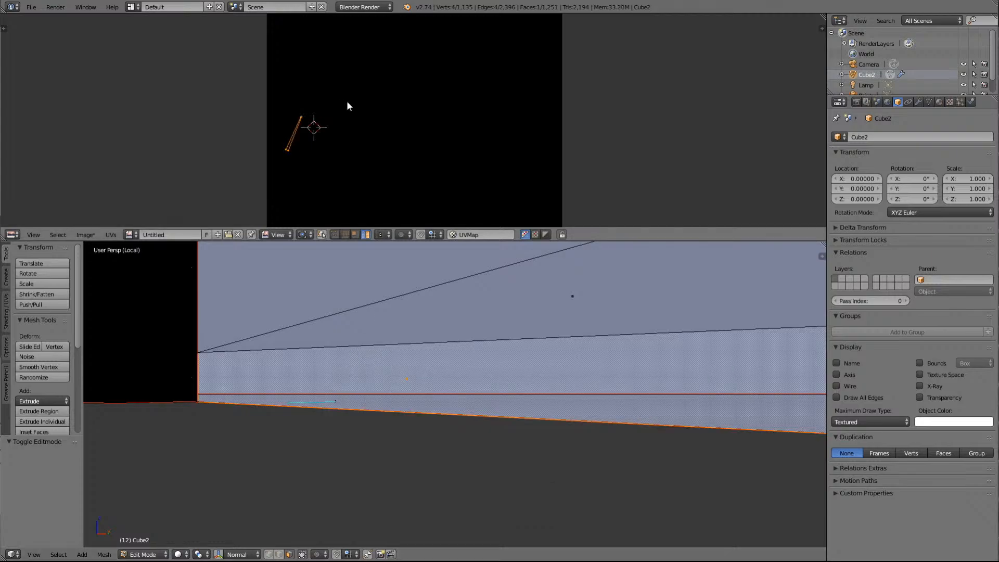
pyautogui.scroll(-6, 435, 355)
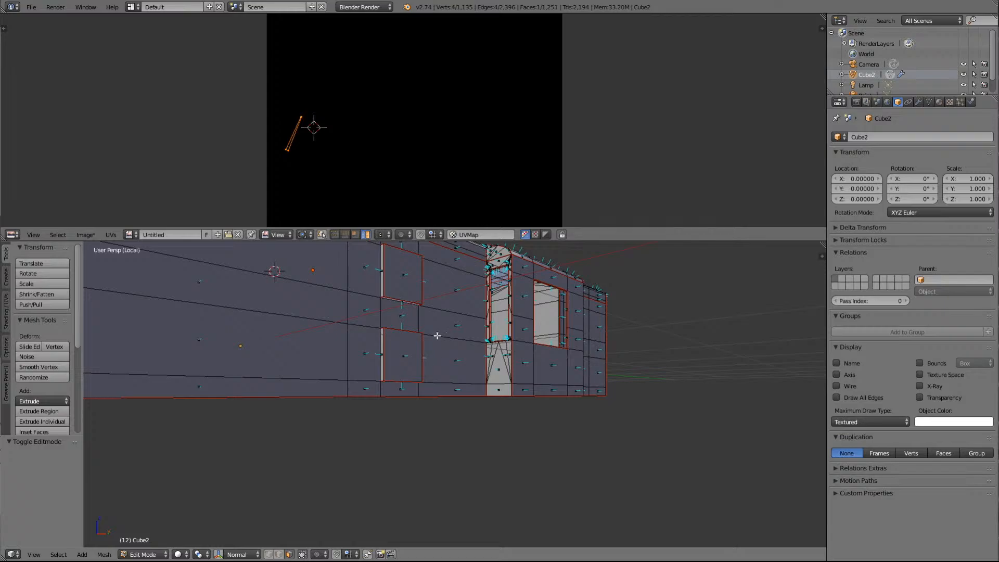
pyautogui.press('KP_4')
pyautogui.press('KP_4')
pyautogui.press('KP_4')
pyautogui.press('KP_4')
pyautogui.press('KP_4')
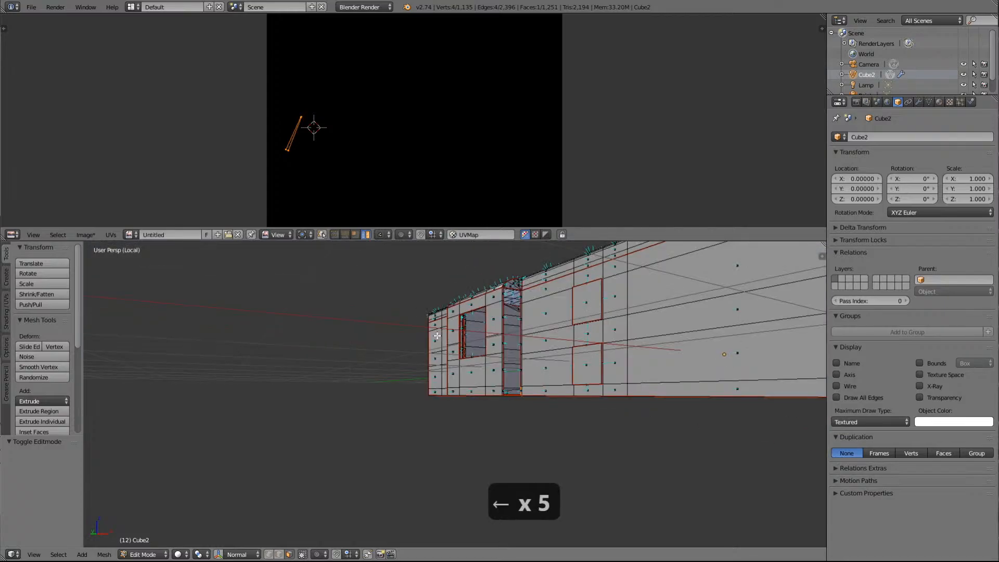
pyautogui.scroll(3, 599, 407)
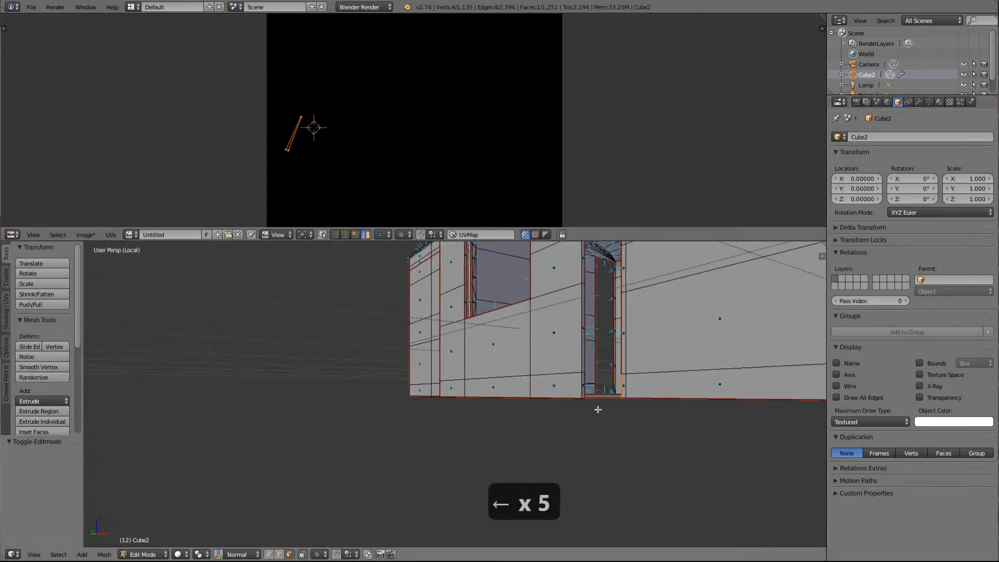
pyautogui.press('KP_2')
pyautogui.press('KP_2')
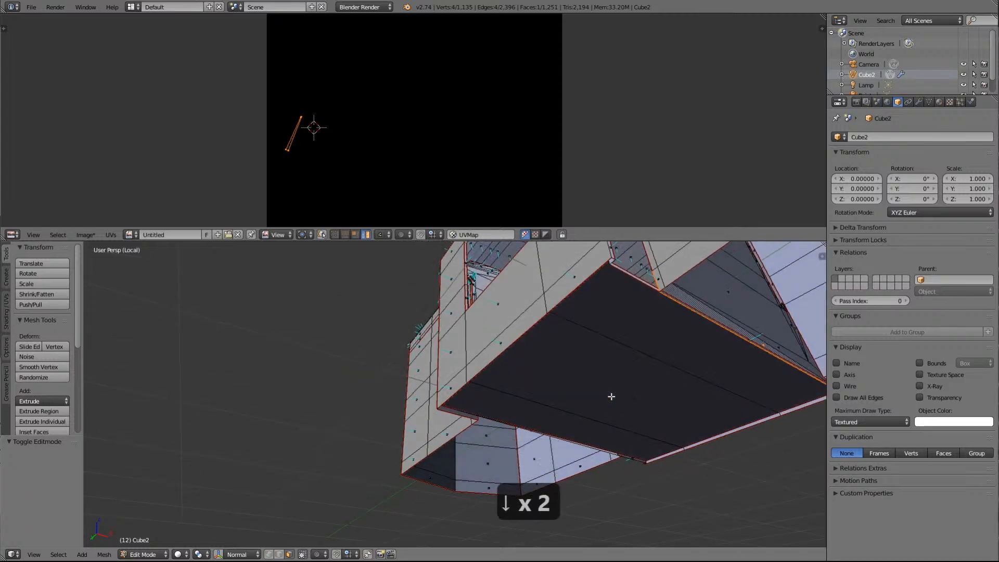
# Select the whole mesh to compare its UV layout, and examine the cab's exterior around the window opening
pyautogui.press('a')
pyautogui.press('a')
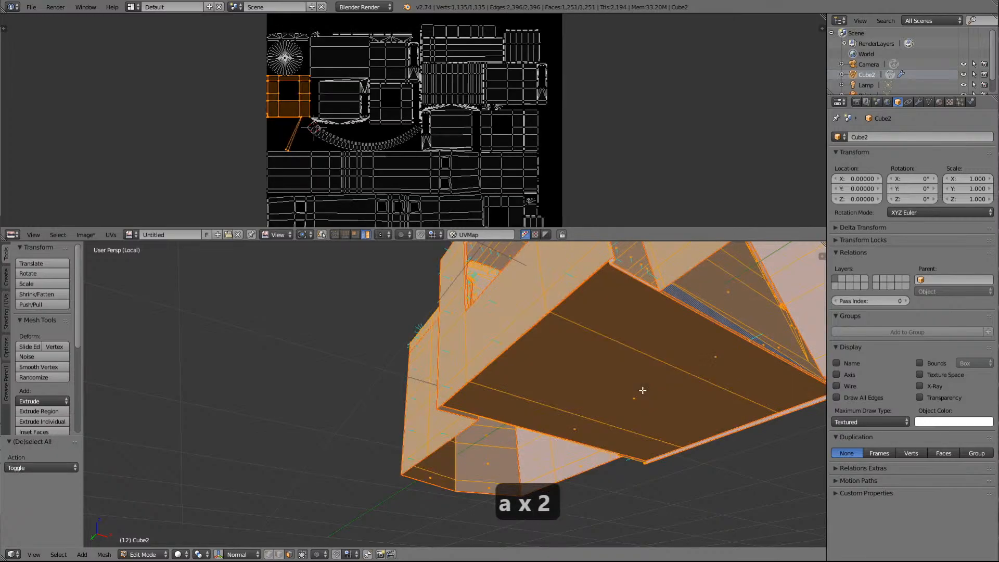
pyautogui.press('Left')
pyautogui.press('Left')
pyautogui.press('Left')
pyautogui.press('Up')
pyautogui.press('Up')
pyautogui.press('Up')
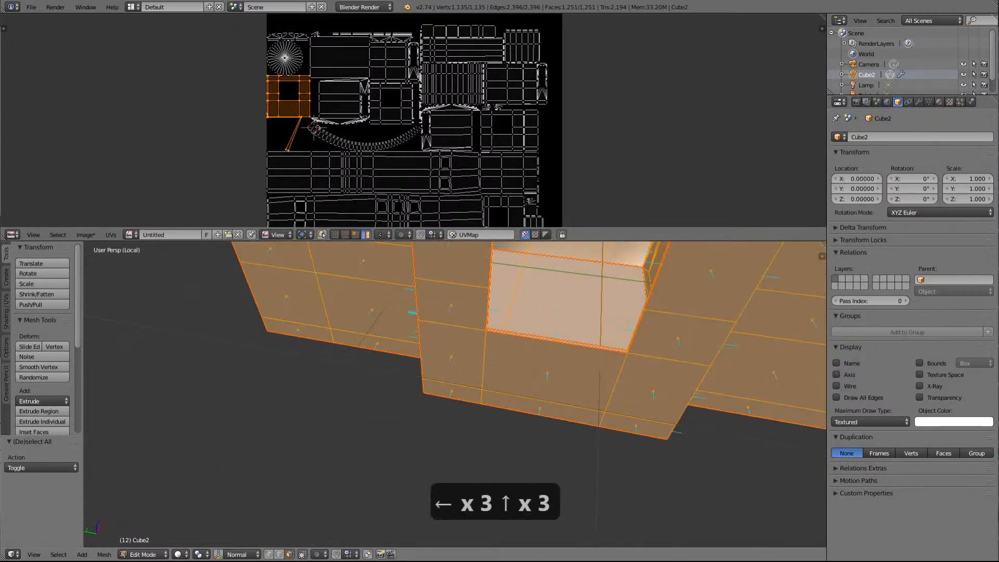
pyautogui.keyDown('shift'); pyautogui.scroll(4, 620, 269); pyautogui.keyUp('shift')
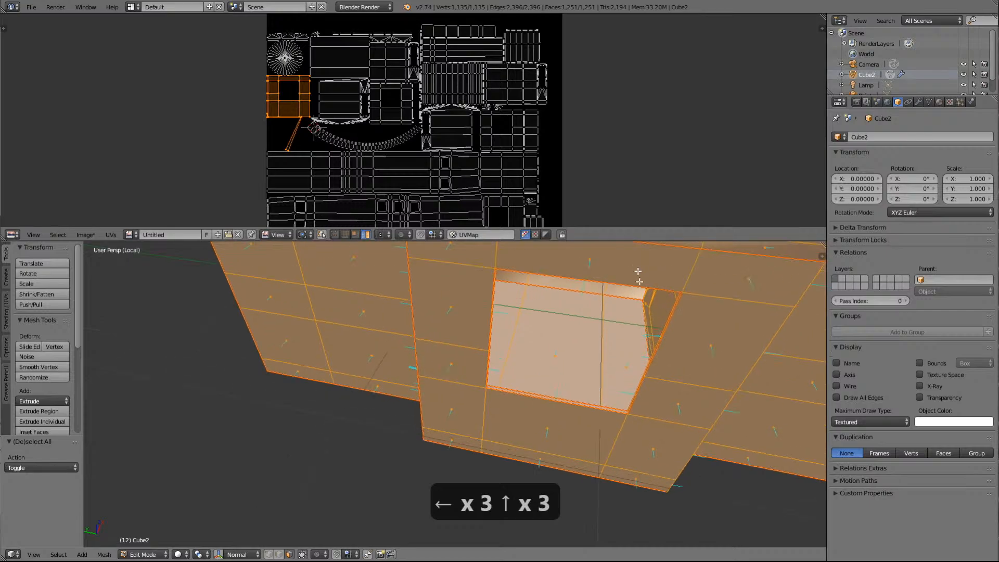
pyautogui.scroll(4, 639, 271)
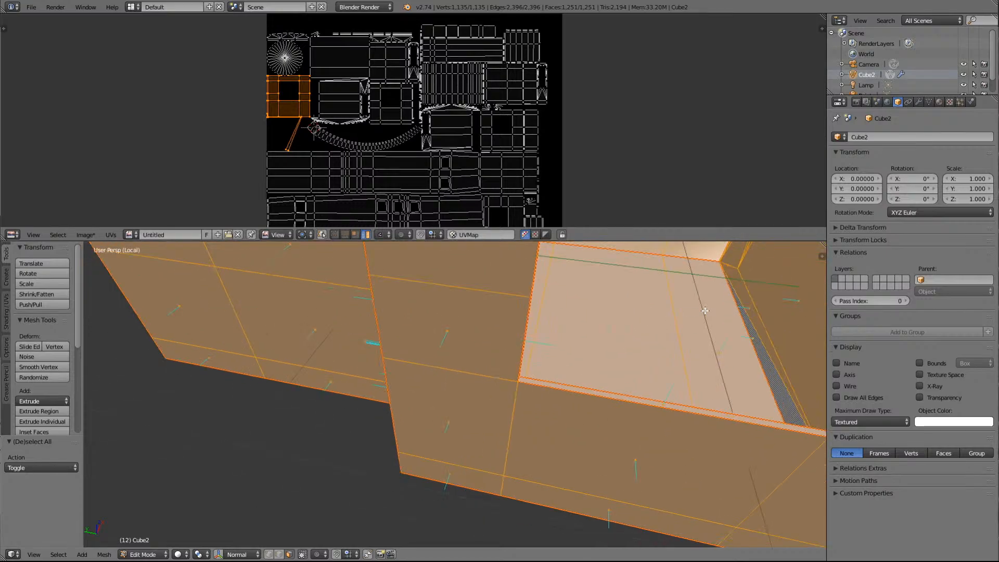
# Individually select the faces visible through the window opening and the sliver beside them to check their UVs, leaving nothing selected
pyautogui.press('a')
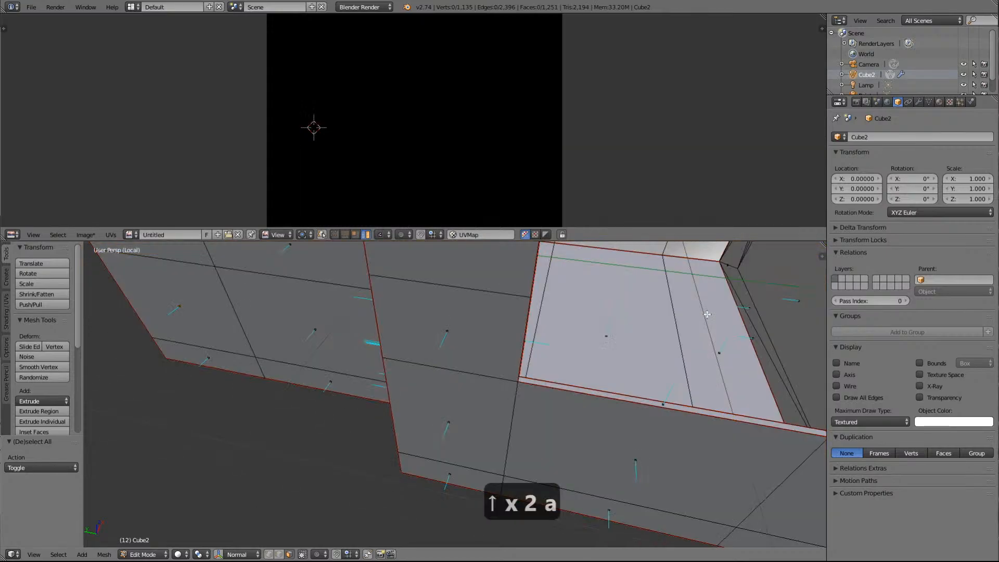
pyautogui.rightClick(707, 314)
pyautogui.rightClick(641, 307)
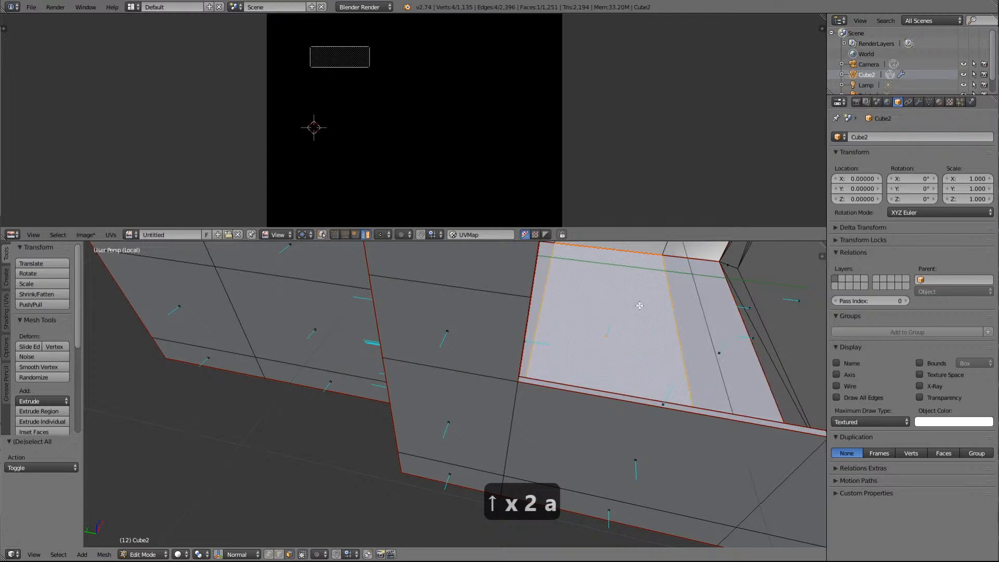
pyautogui.rightClick(694, 251)
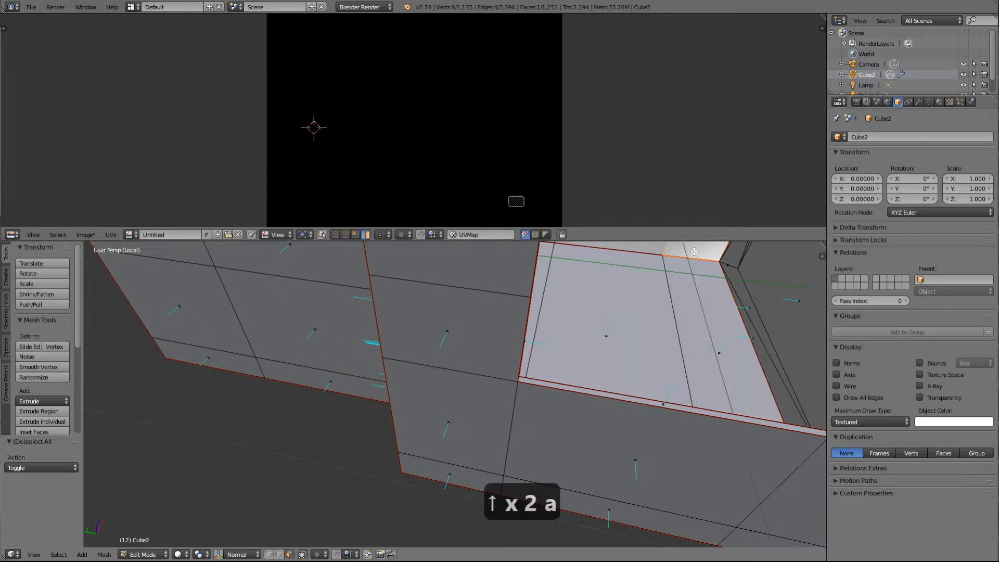
pyautogui.scroll(-8, 688, 262)
pyautogui.scroll(5, 647, 342)
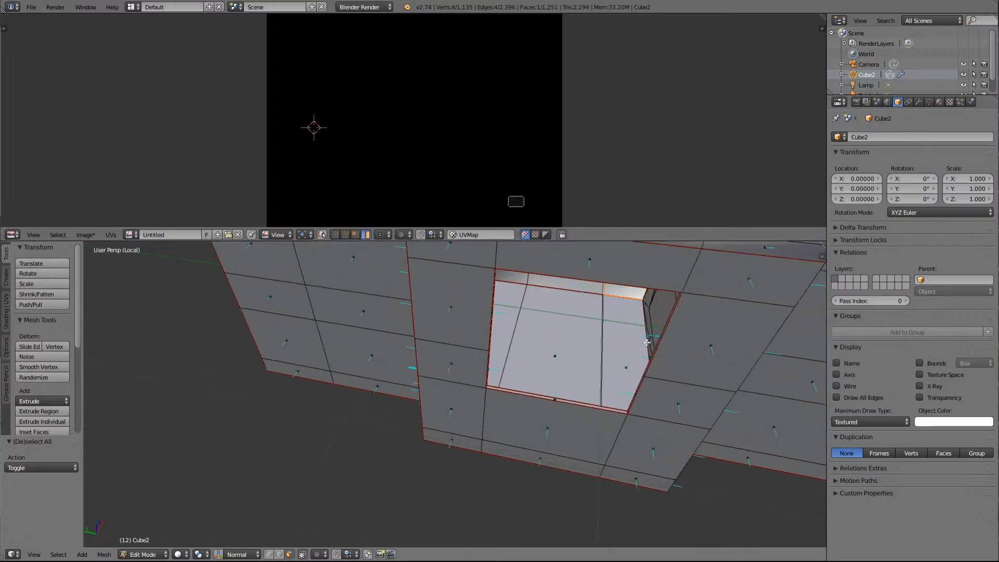
pyautogui.scroll(2, 647, 343)
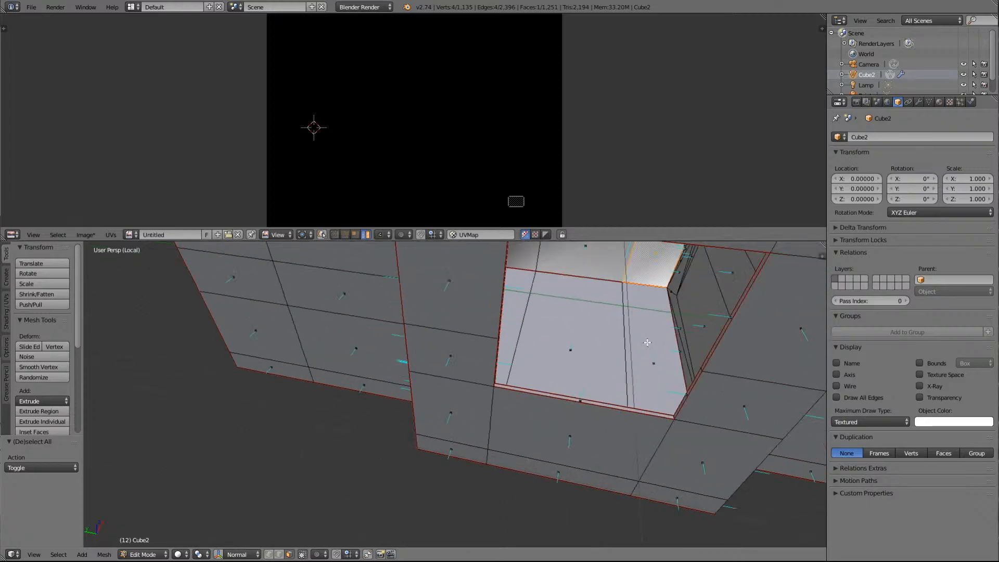
pyautogui.rightClick(683, 352)
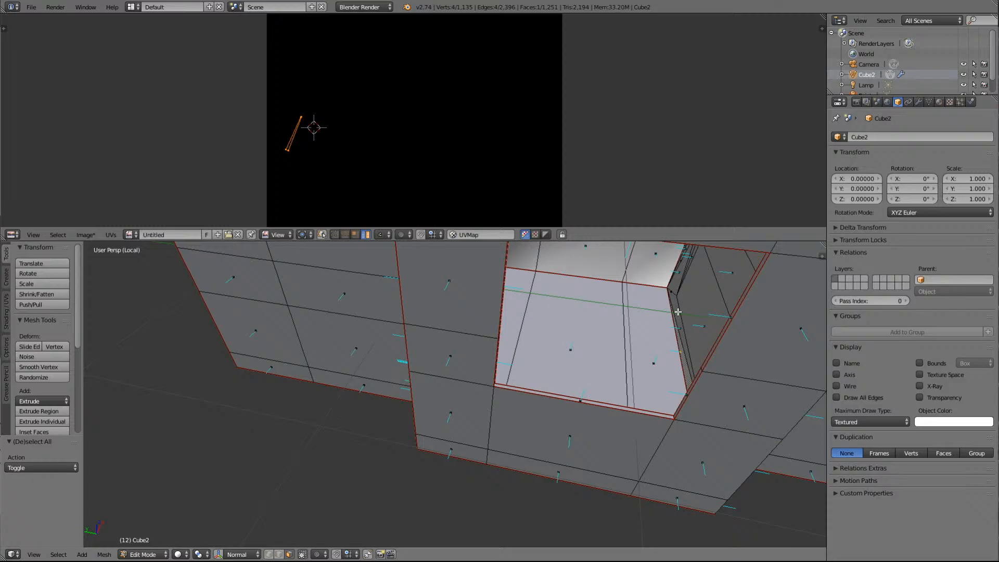
pyautogui.press('a')
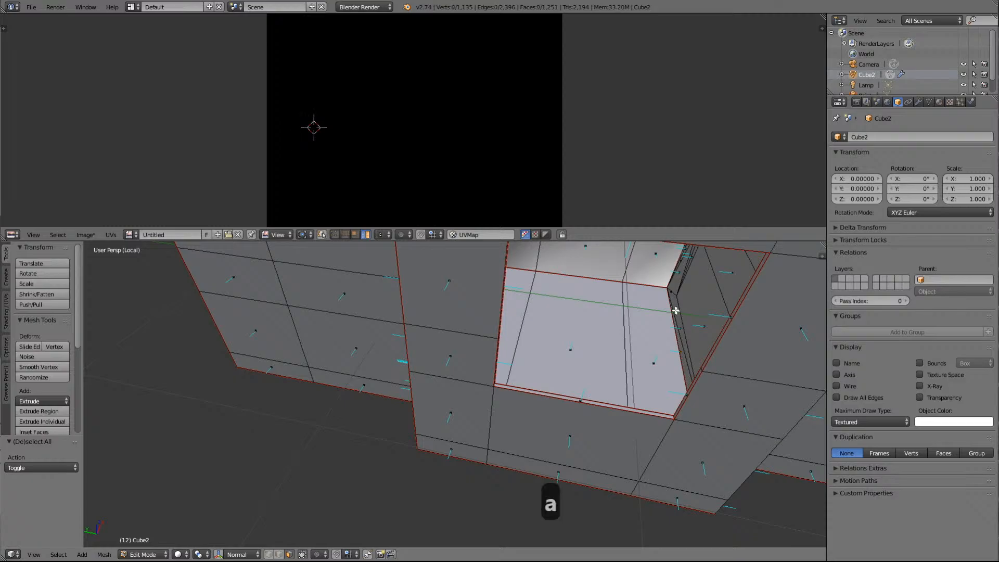
# Select the vertex near the cab's inner floor corner in vertex selection mode, examine the surrounding geometry, and clear the selection
pyautogui.click(269, 555)
pyautogui.rightClick(664, 285)
pyautogui.press('KP_Decimal')
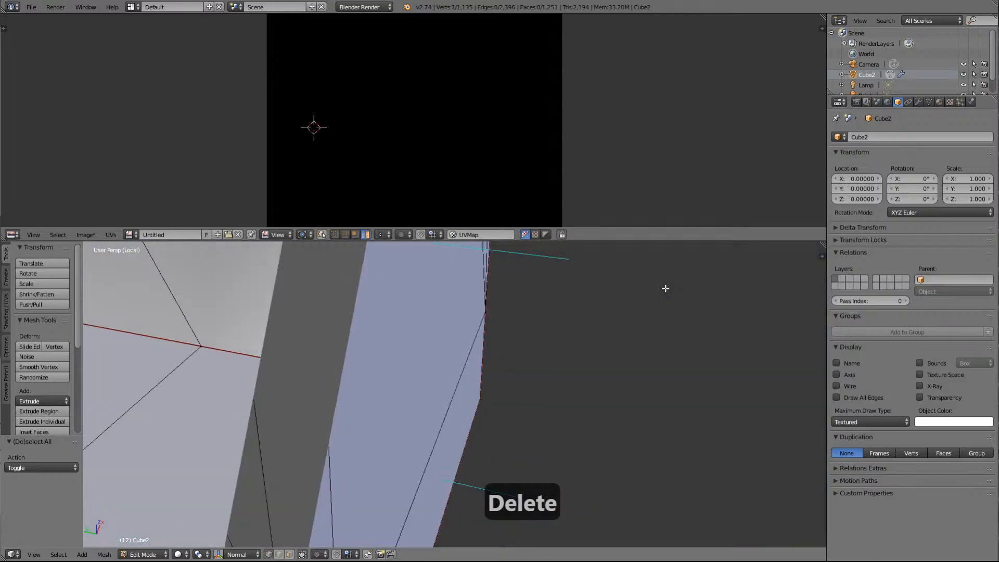
pyautogui.press('KP_4')
pyautogui.press('KP_4')
pyautogui.press('KP_4')
pyautogui.press('KP_4')
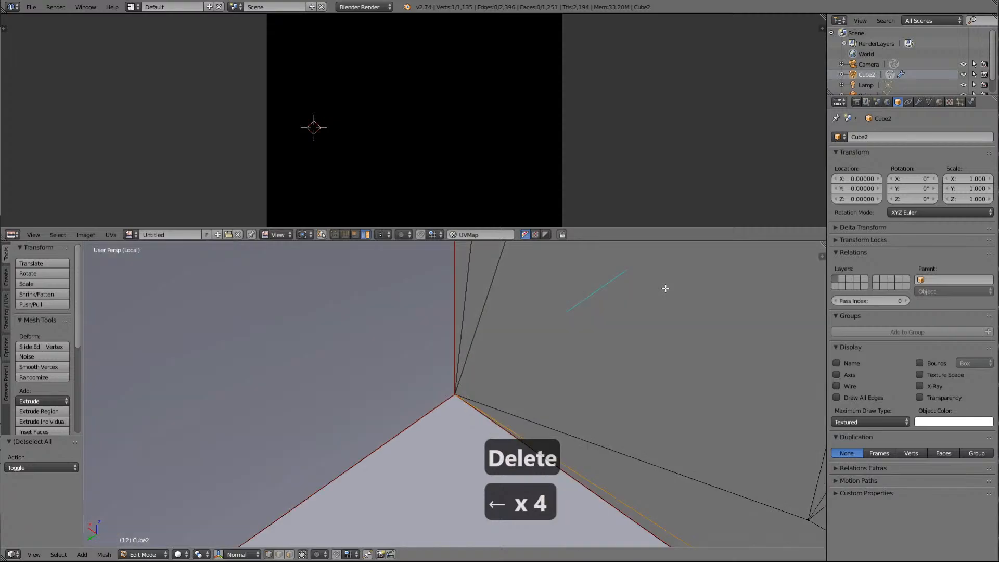
pyautogui.scroll(-3, 446, 475)
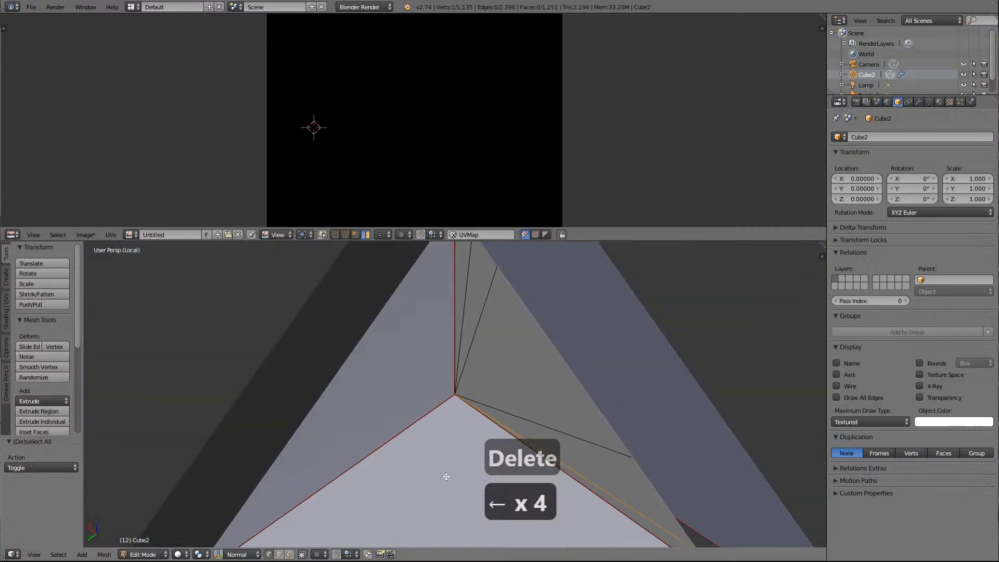
pyautogui.scroll(-2, 446, 476)
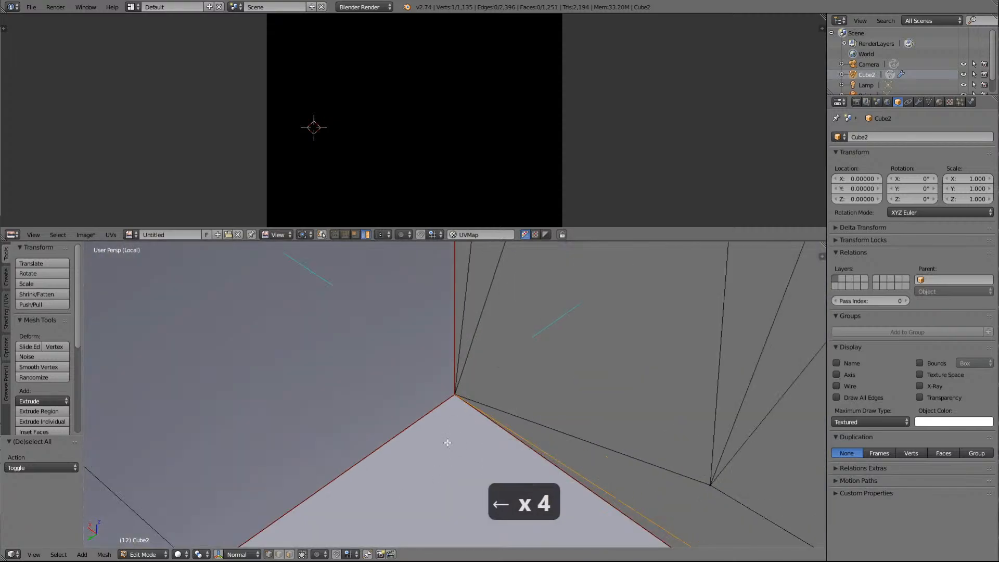
pyautogui.press('a')
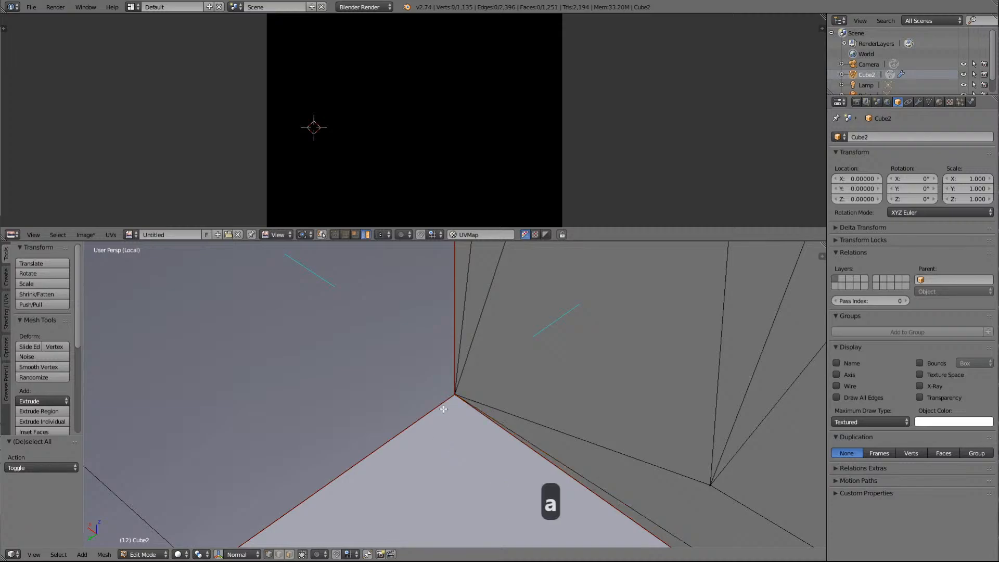
# In wireframe shading, mark the short edge at the cab's inner floor corner as a seam, and clear the selection
pyautogui.click(180, 554)
pyautogui.click(194, 531)
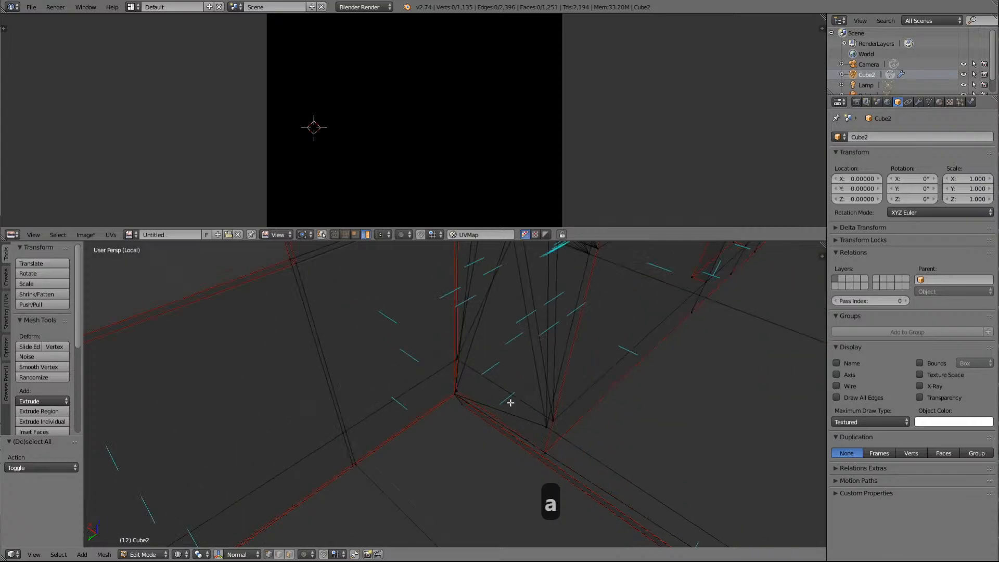
pyautogui.scroll(-3, 509, 403)
pyautogui.scroll(3, 510, 403)
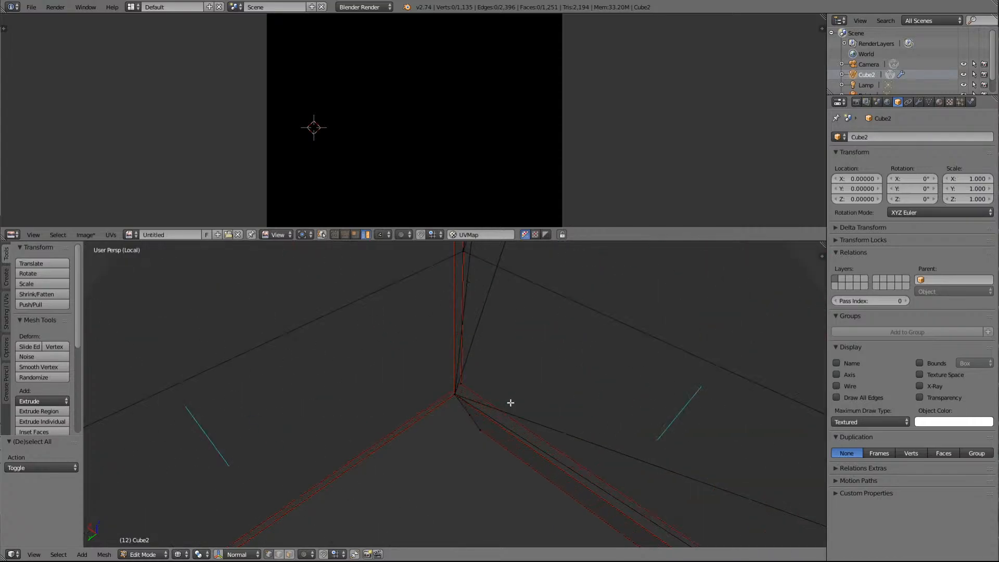
pyautogui.scroll(-3, 511, 403)
pyautogui.scroll(3, 511, 402)
pyautogui.rightClick(468, 416)
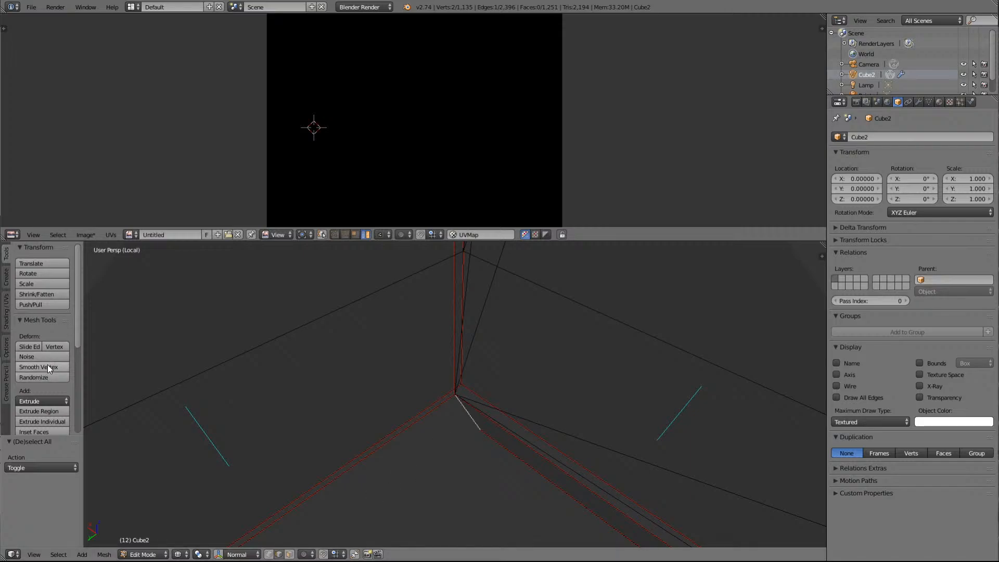
pyautogui.click(7, 311)
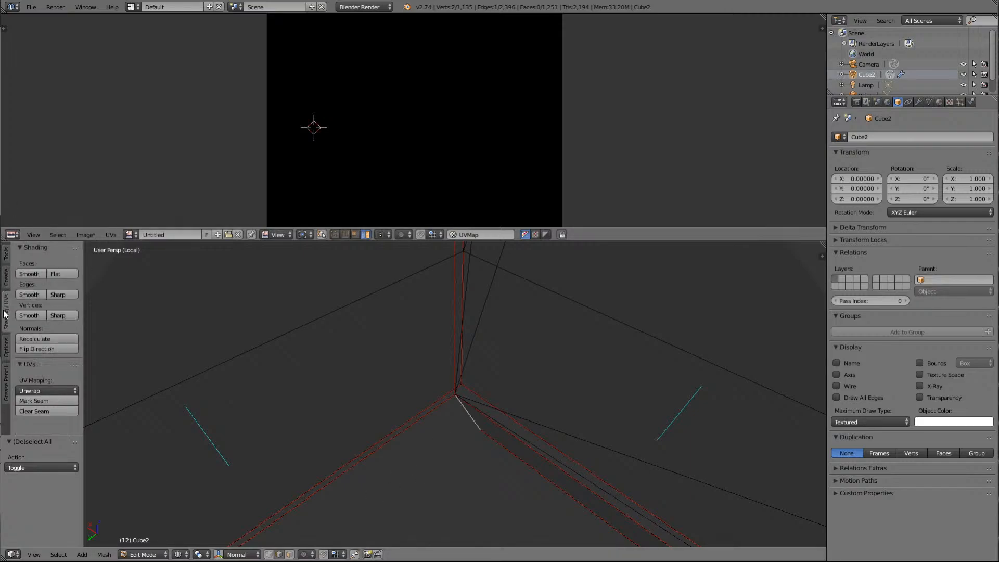
pyautogui.click(27, 400)
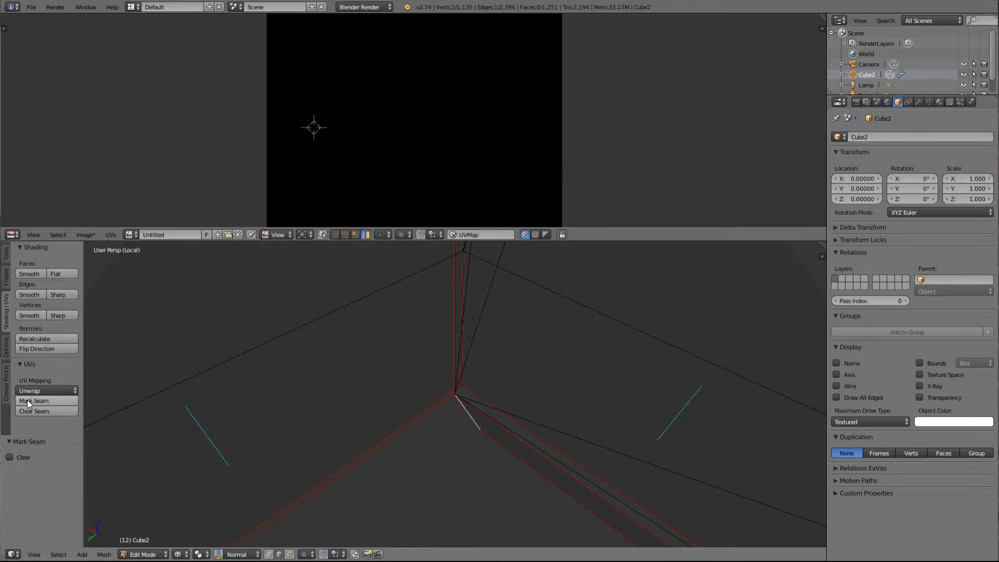
pyautogui.press('a')
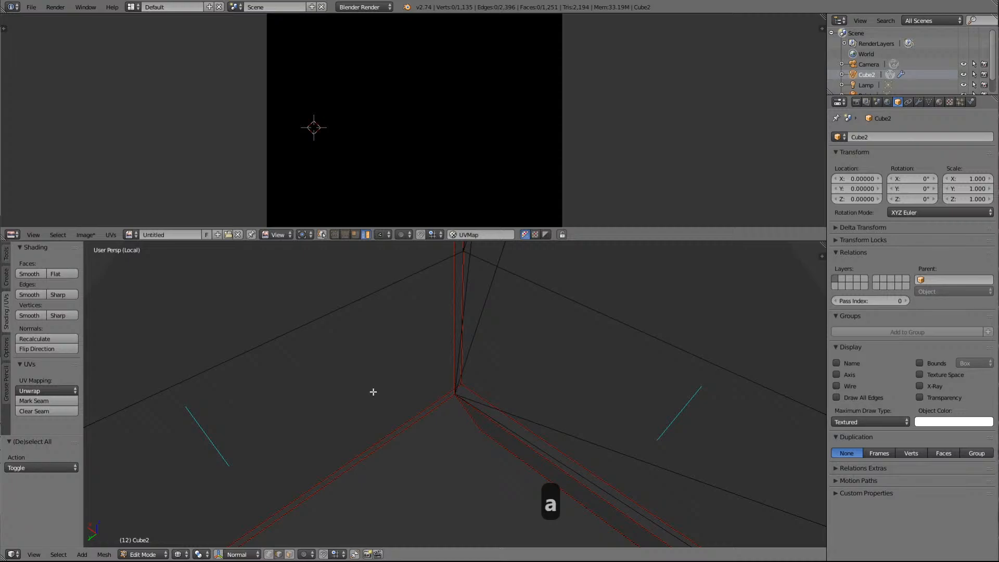
# Select the whole mesh, clear the selection in the UV layout, and unwrap the mesh again to update its islands
pyautogui.press('a')
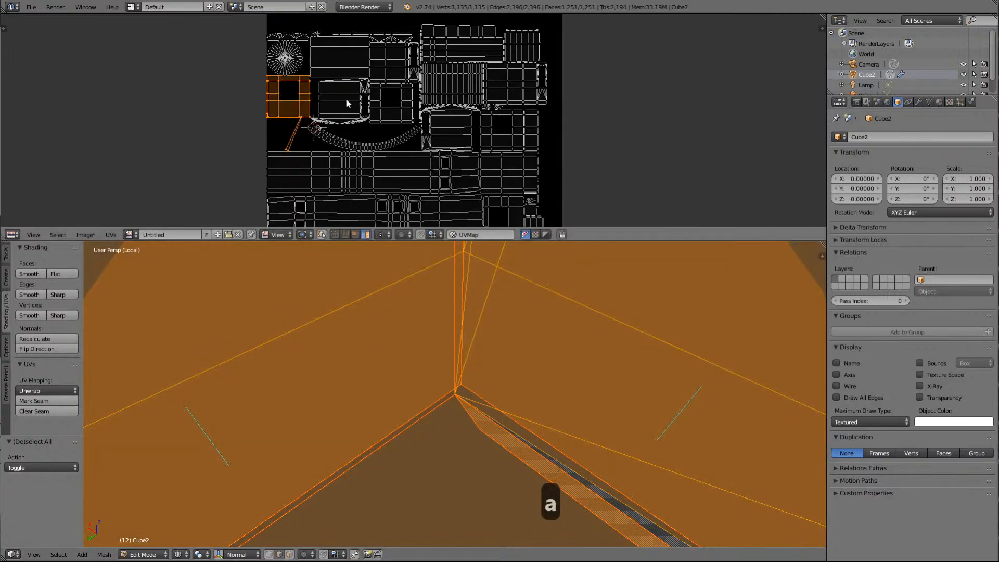
pyautogui.scroll(-6, 498, 421)
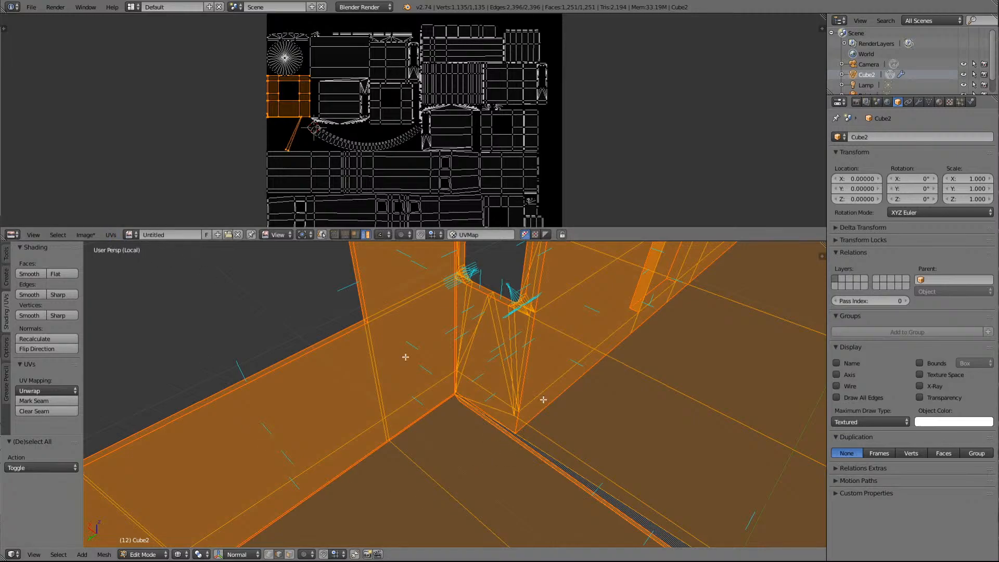
pyautogui.press('a')
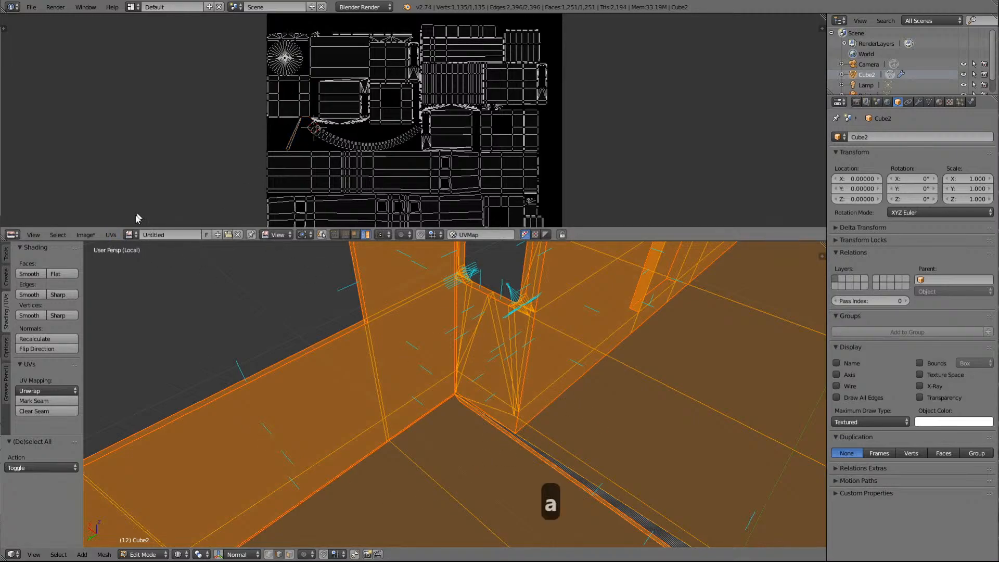
pyautogui.click(113, 234)
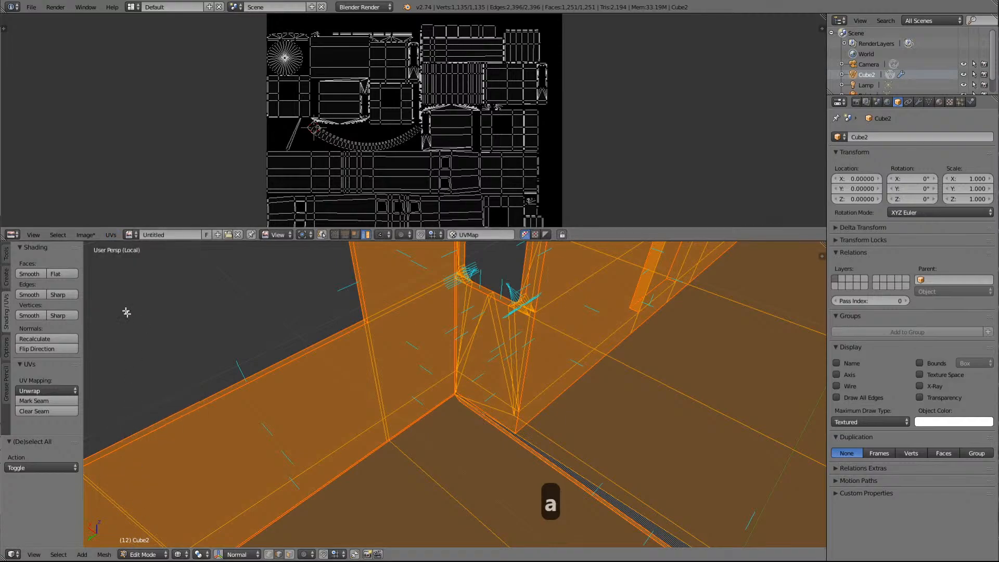
pyautogui.rightClick(112, 236)
pyautogui.moveTo(113, 239)
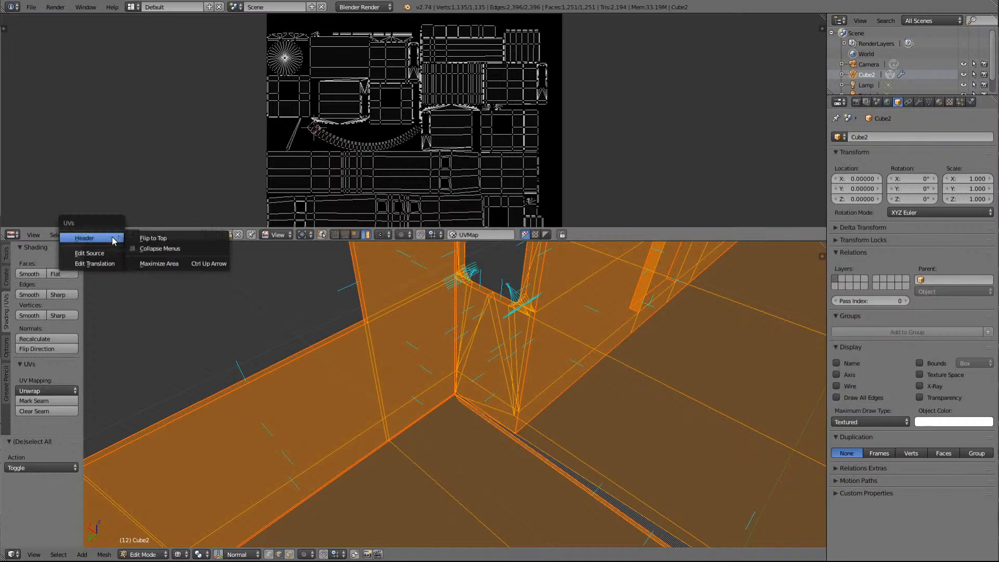
pyautogui.click(131, 174)
pyautogui.click(111, 235)
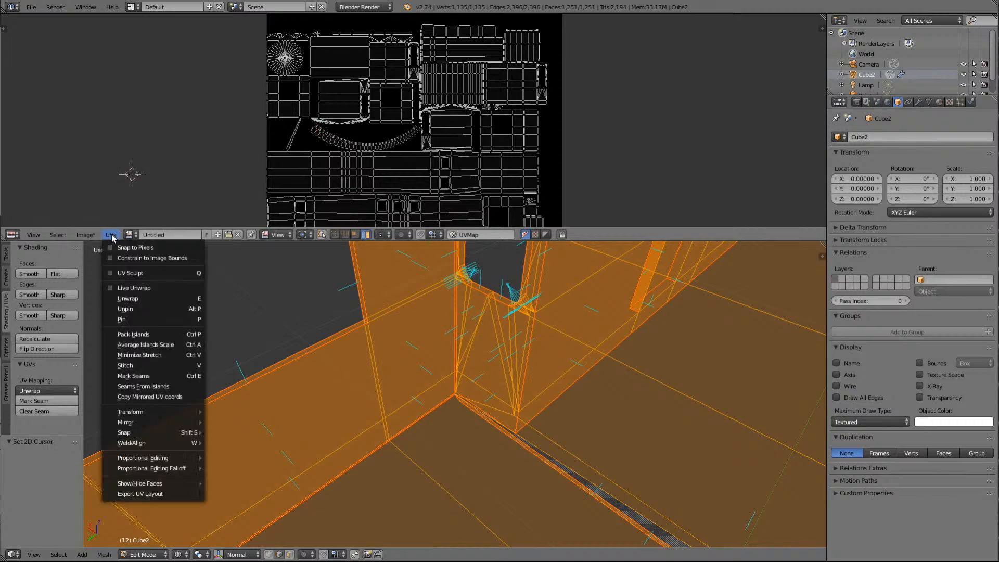
pyautogui.moveTo(134, 486)
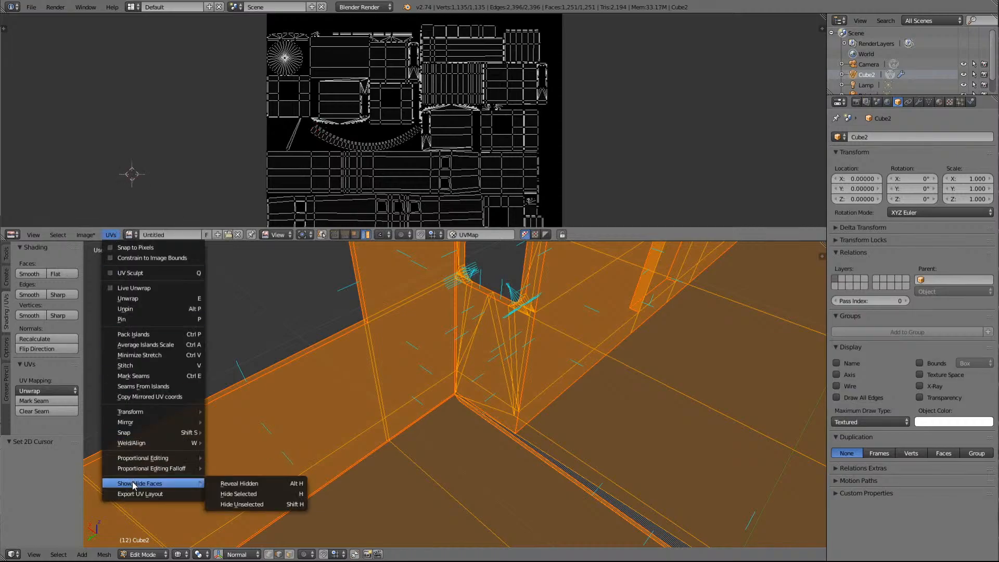
pyautogui.click(123, 299)
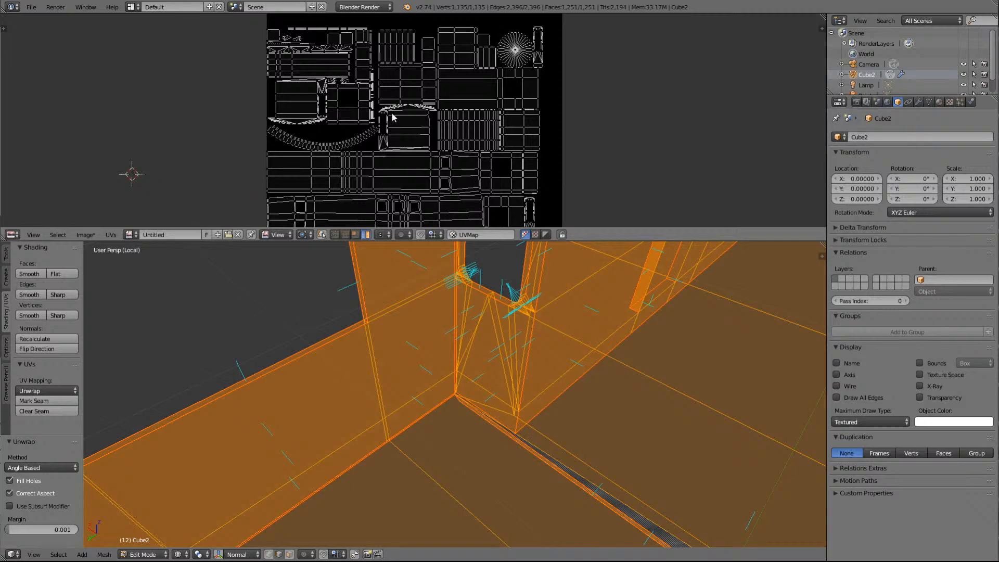
pyautogui.scroll(-3, 394, 115)
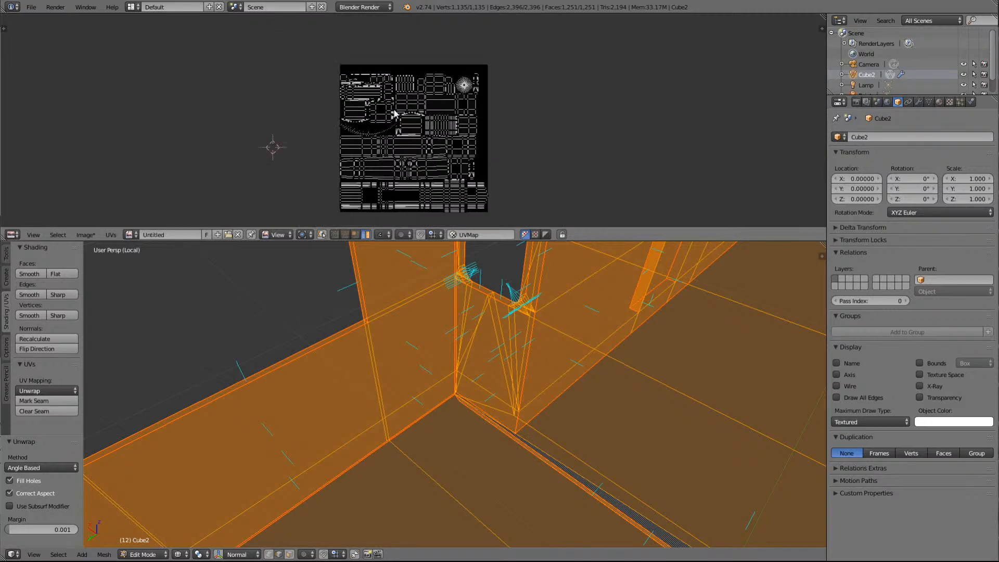
pyautogui.scroll(3, 394, 115)
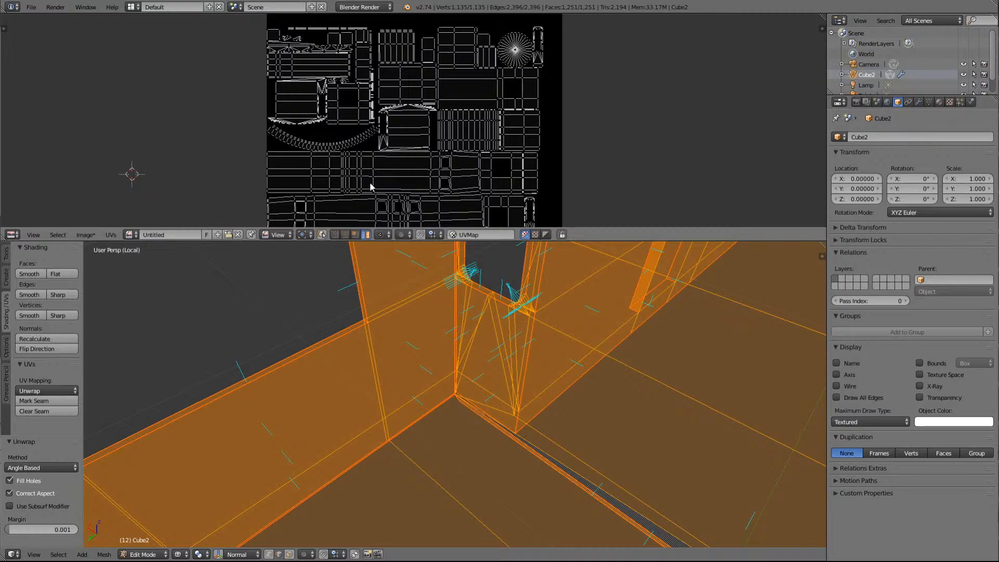
pyautogui.click(111, 235)
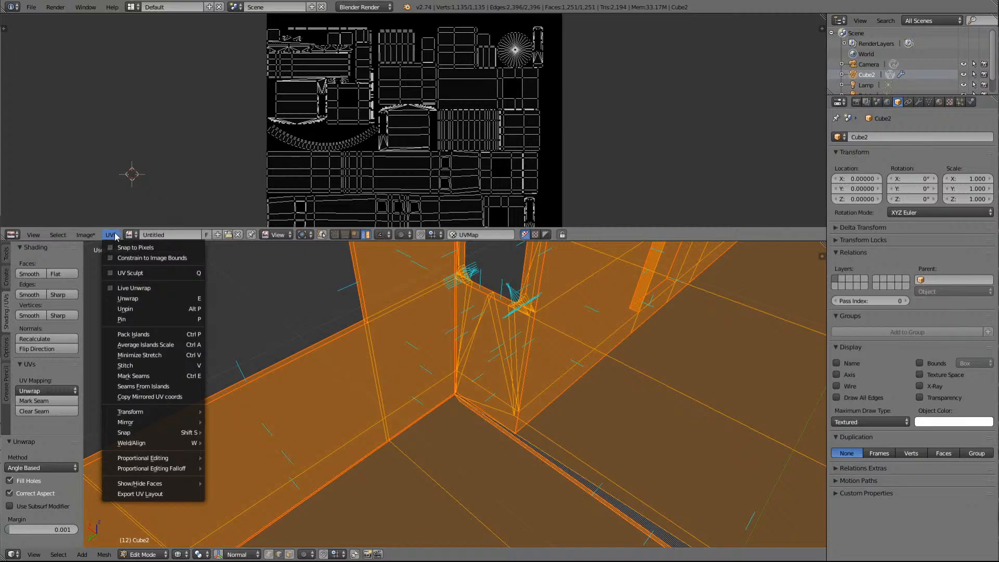
pyautogui.click(86, 235)
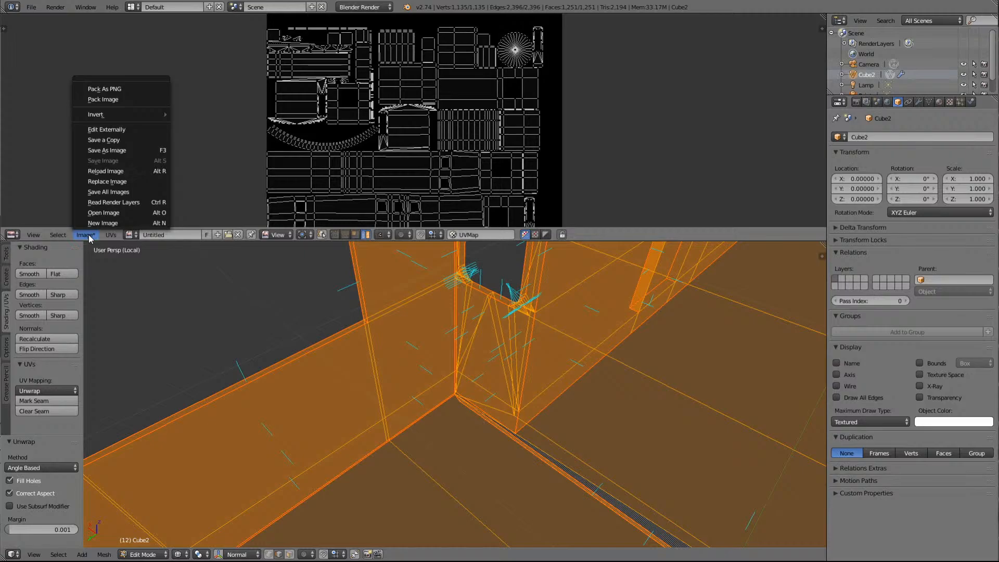
pyautogui.moveTo(110, 235)
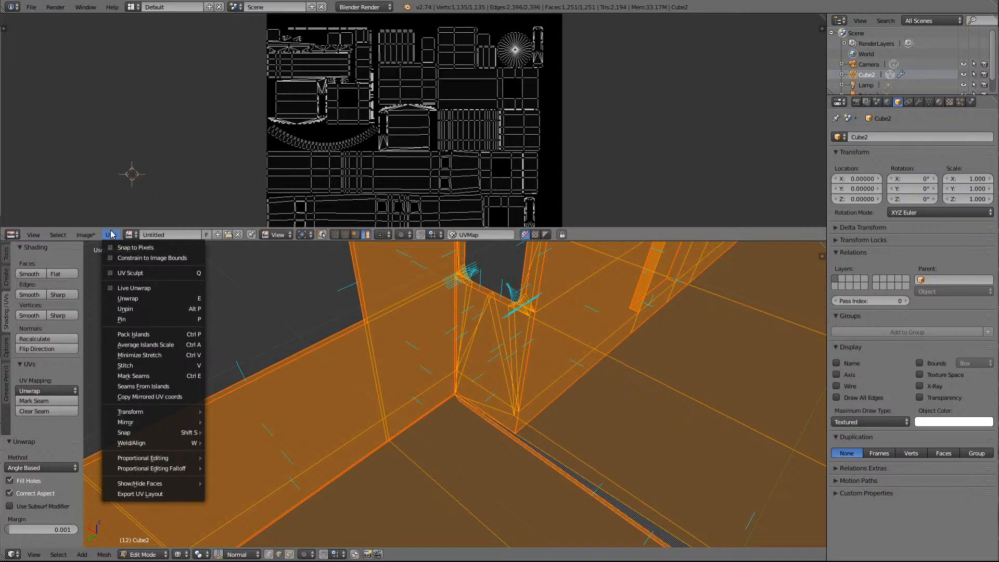
pyautogui.click(132, 288)
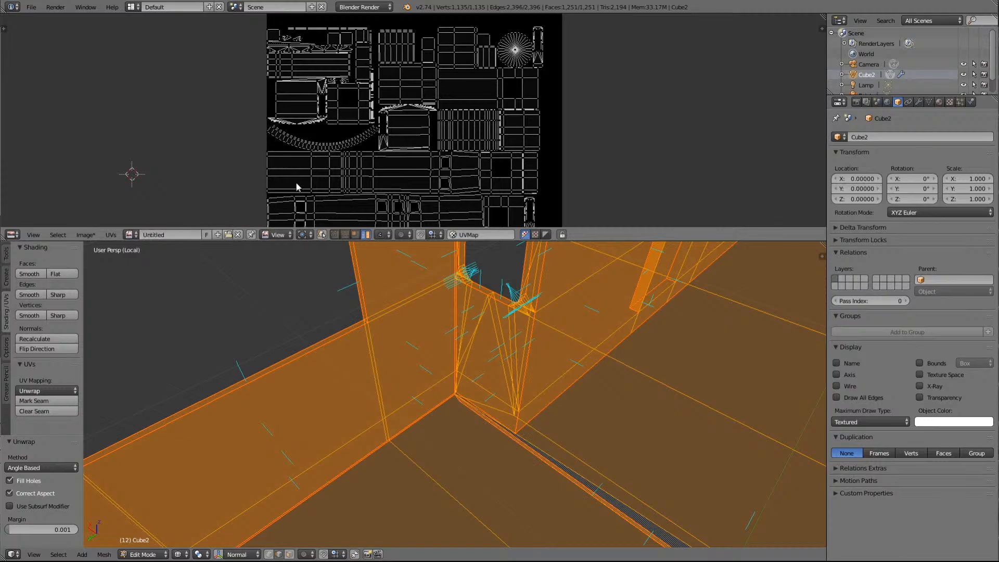
pyautogui.click(112, 235)
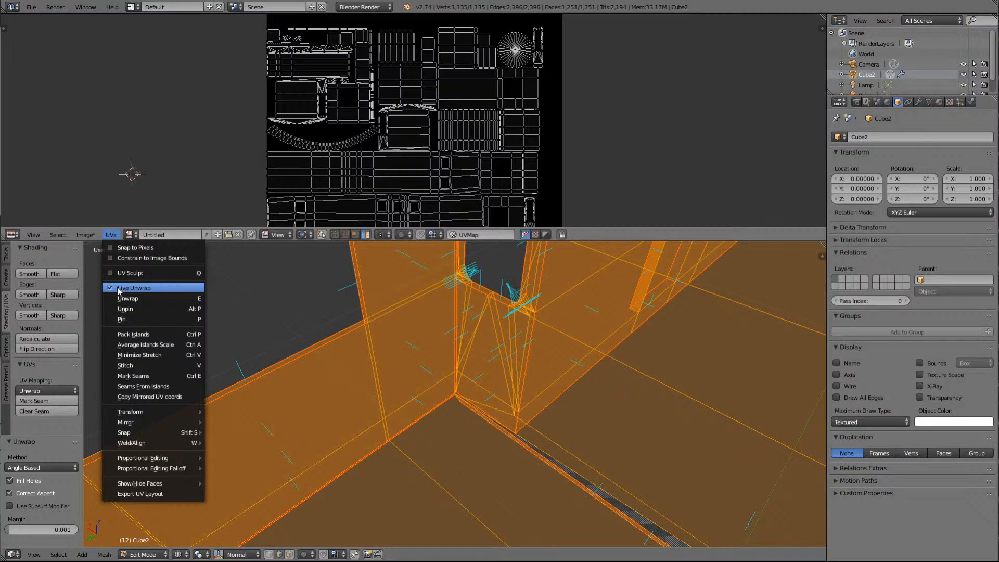
pyautogui.click(120, 290)
# Repeat the unwrap on the whole mesh and check the full UV layout against the image bounds
pyautogui.click(111, 236)
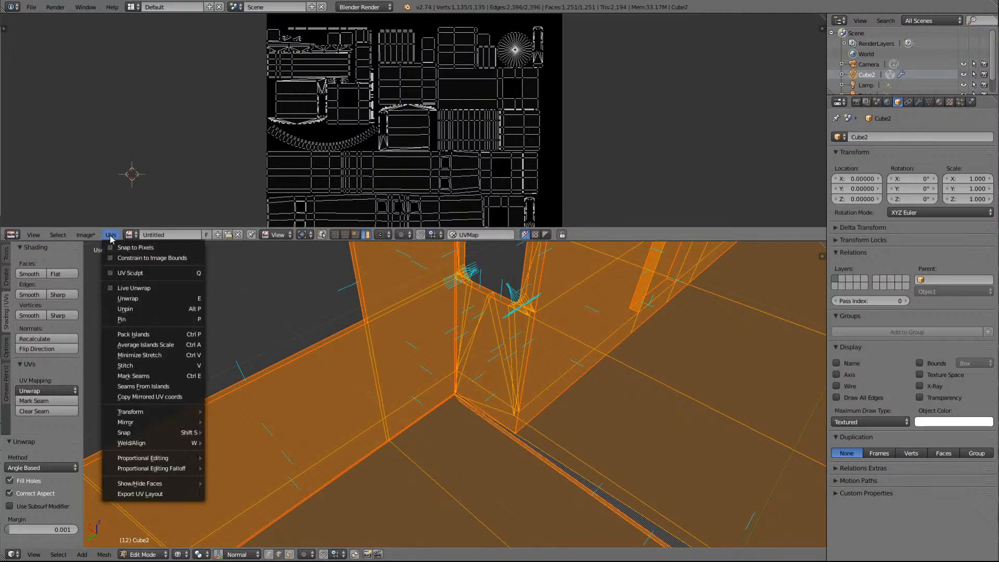
pyautogui.click(124, 299)
pyautogui.scroll(-3, 356, 131)
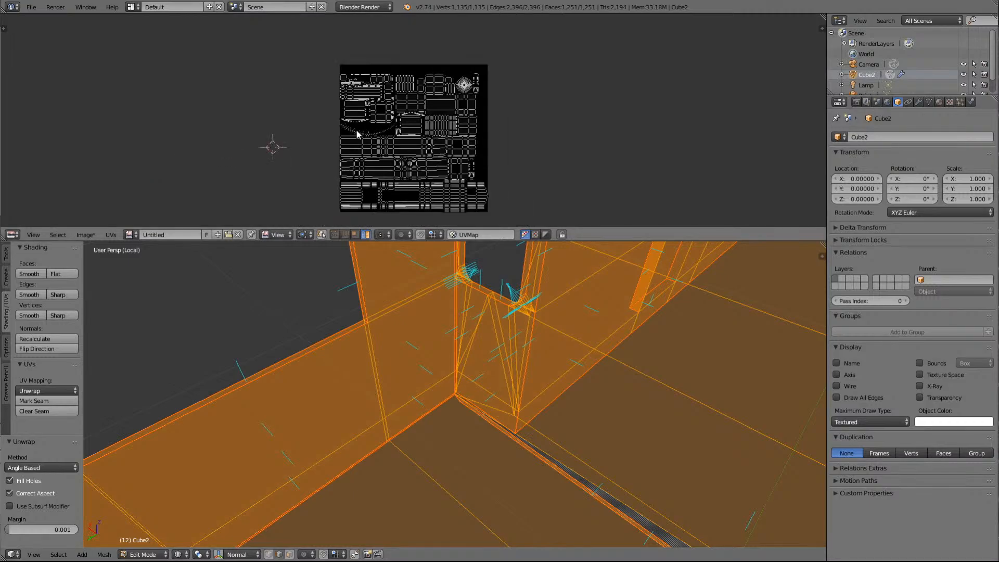
pyautogui.scroll(1, 357, 131)
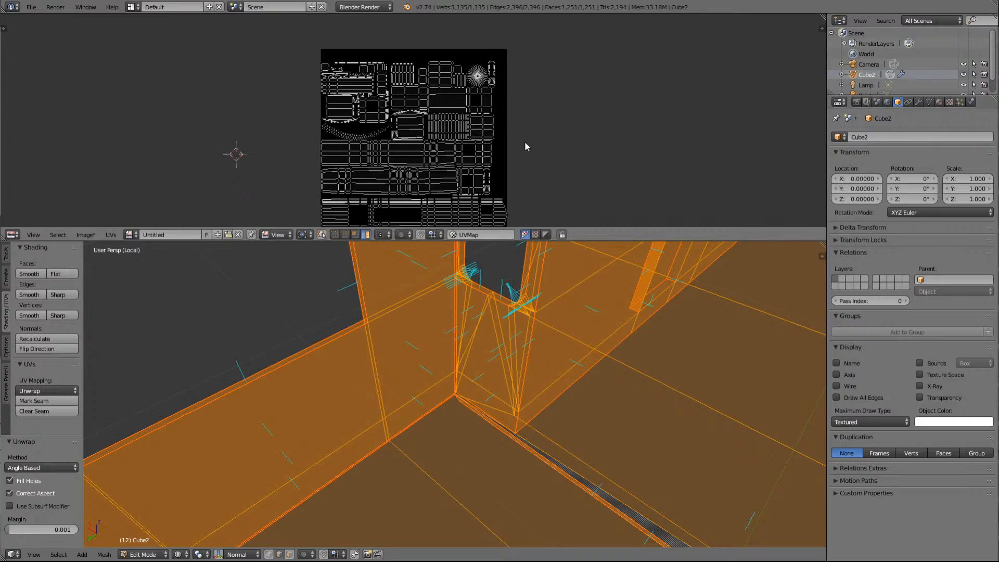
# Examine the complete locomotive body from the cab side in solid shading, and return to wireframe shading
pyautogui.scroll(-3, 443, 300)
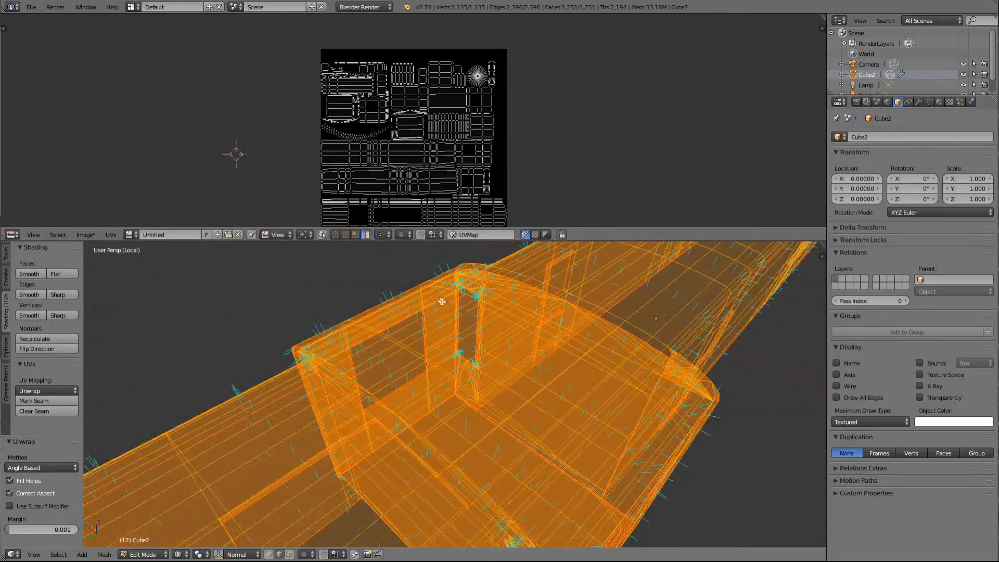
pyautogui.scroll(4, 586, 341)
pyautogui.scroll(-5, 584, 342)
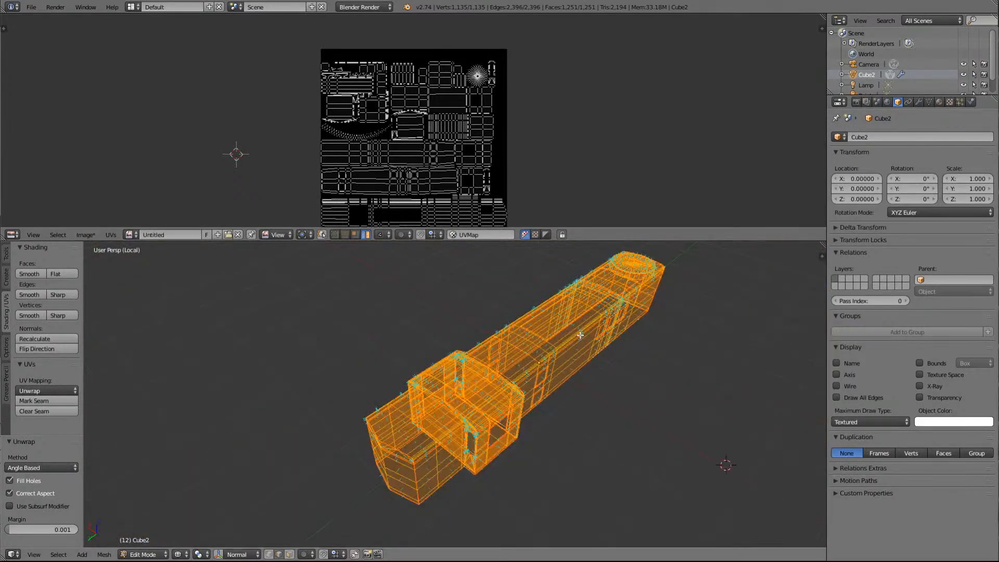
pyautogui.press('Right')
pyautogui.press('Right')
pyautogui.press('Down')
pyautogui.press('Down')
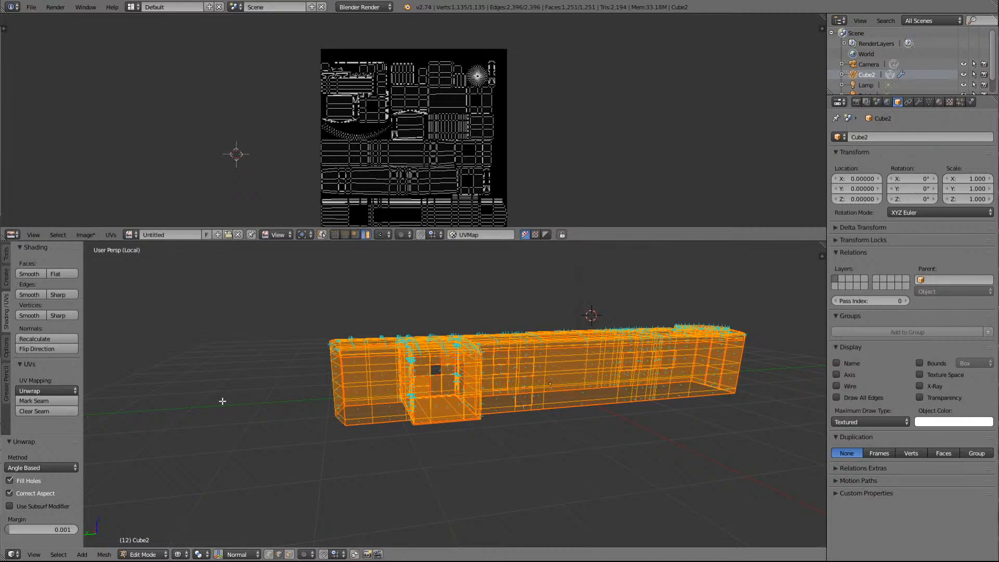
pyautogui.click(186, 556)
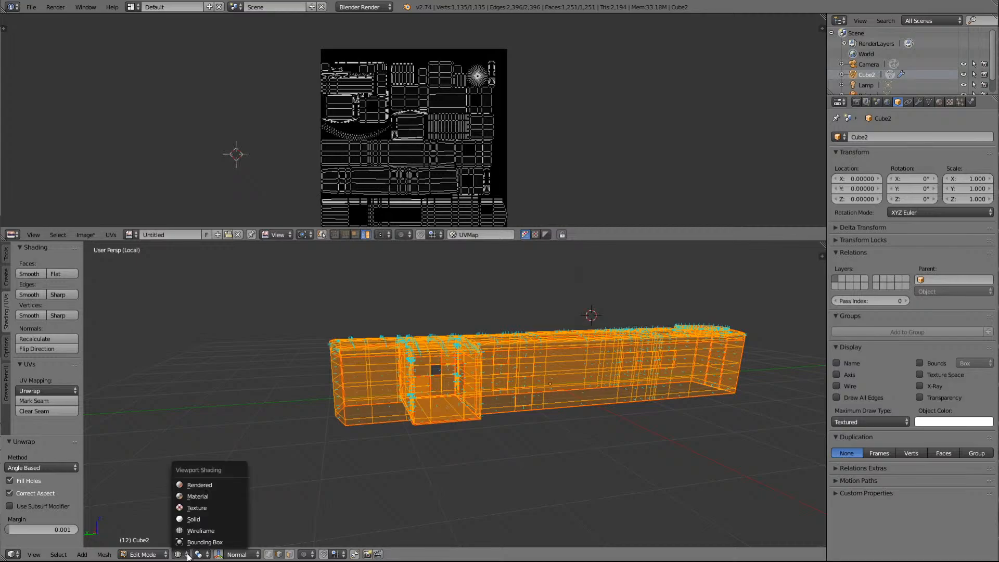
pyautogui.click(194, 519)
pyautogui.scroll(5, 456, 467)
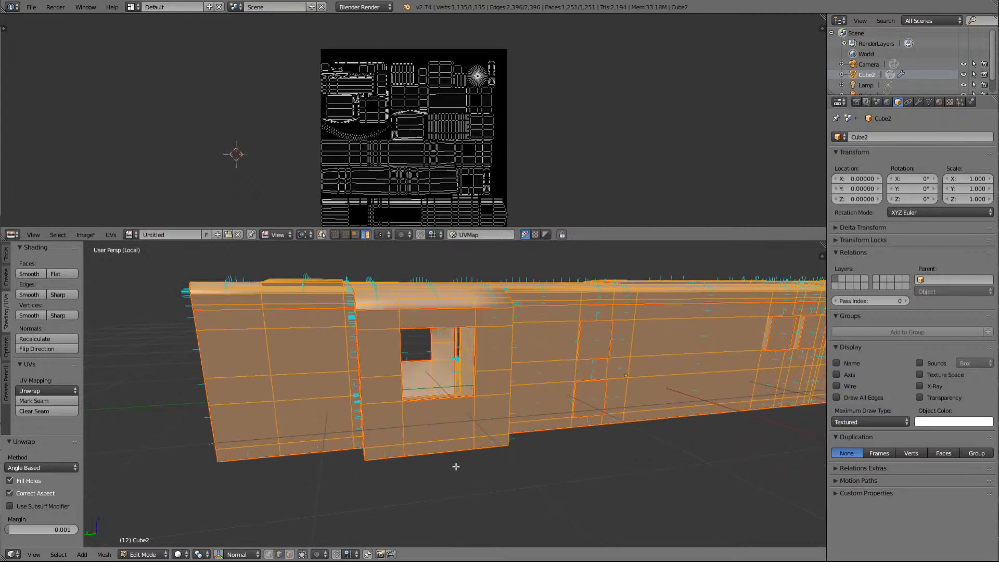
pyautogui.scroll(-5, 456, 467)
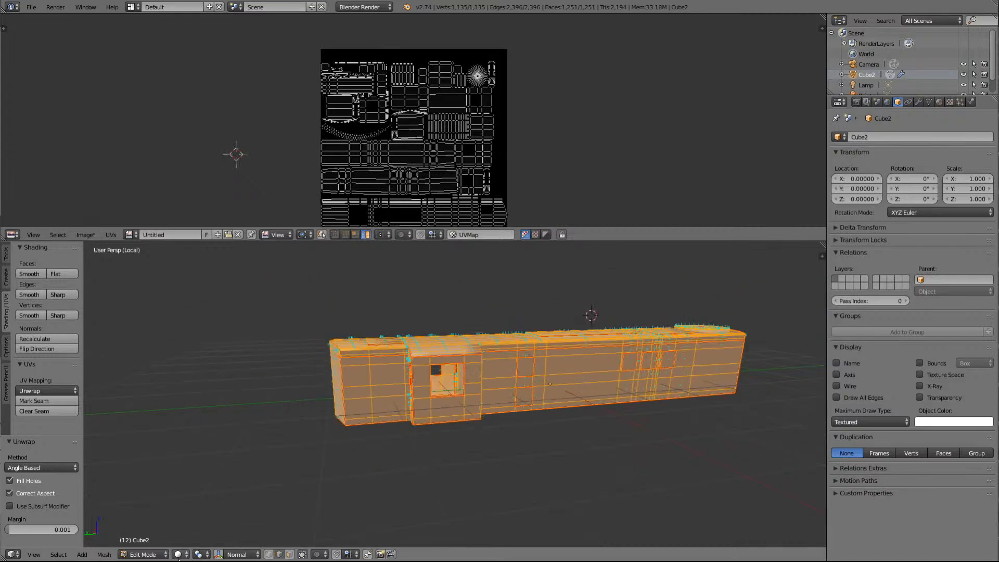
pyautogui.click(187, 555)
pyautogui.click(194, 530)
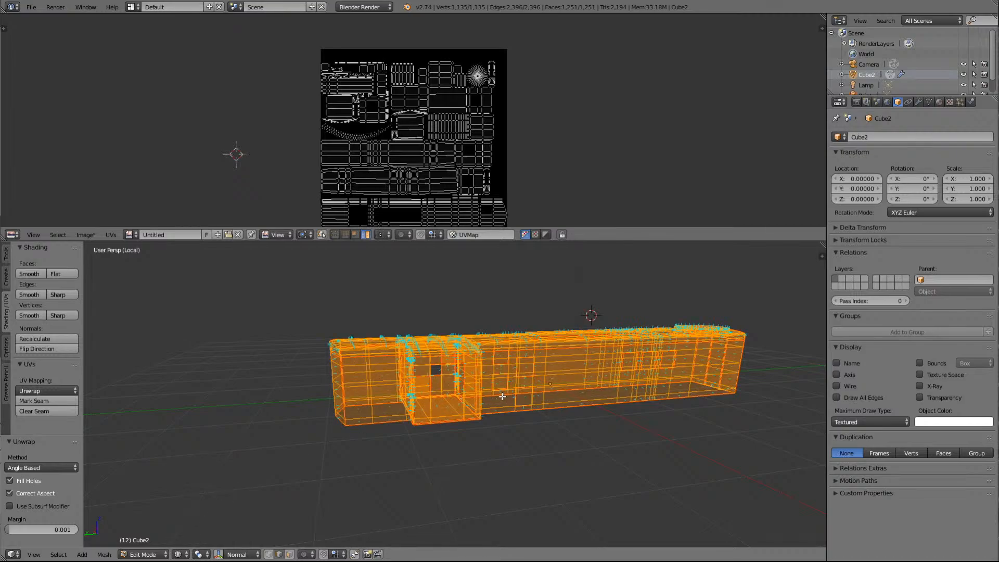
# Show the body in left orthographic view over the locomotive reference image, widen the viewport, and frame the whole mesh
pyautogui.press('ctrl+KP_3')
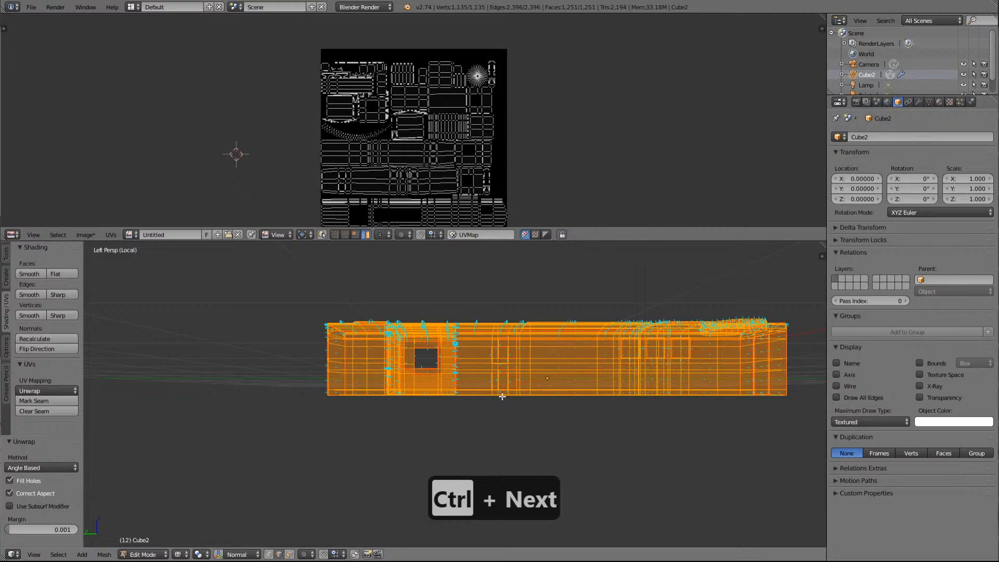
pyautogui.press('KP_5')
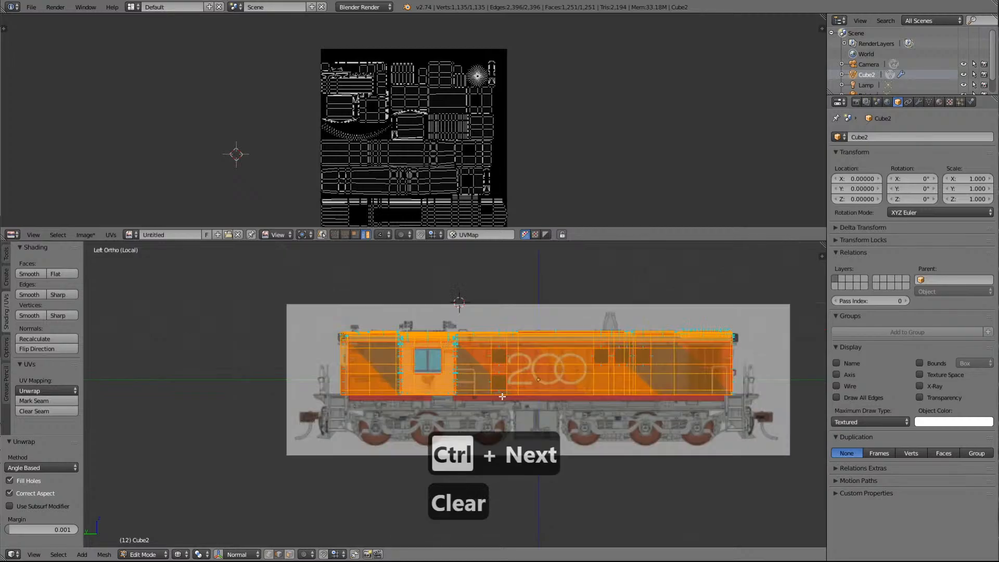
pyautogui.scroll(3, 520, 297)
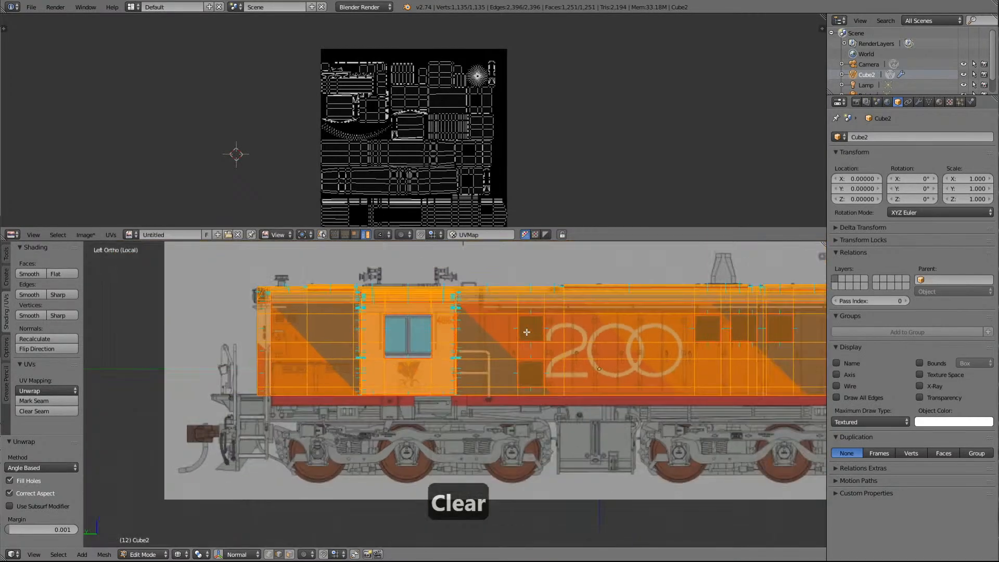
pyautogui.scroll(-3, 235, 318)
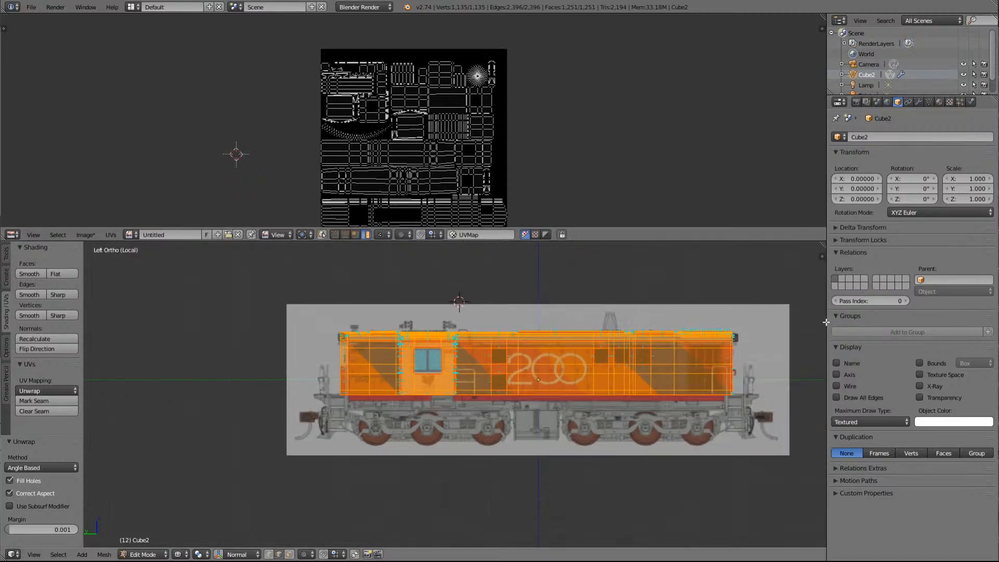
pyautogui.moveTo(826, 322); pyautogui.dragTo(877, 322)
pyautogui.scroll(2, 453, 407)
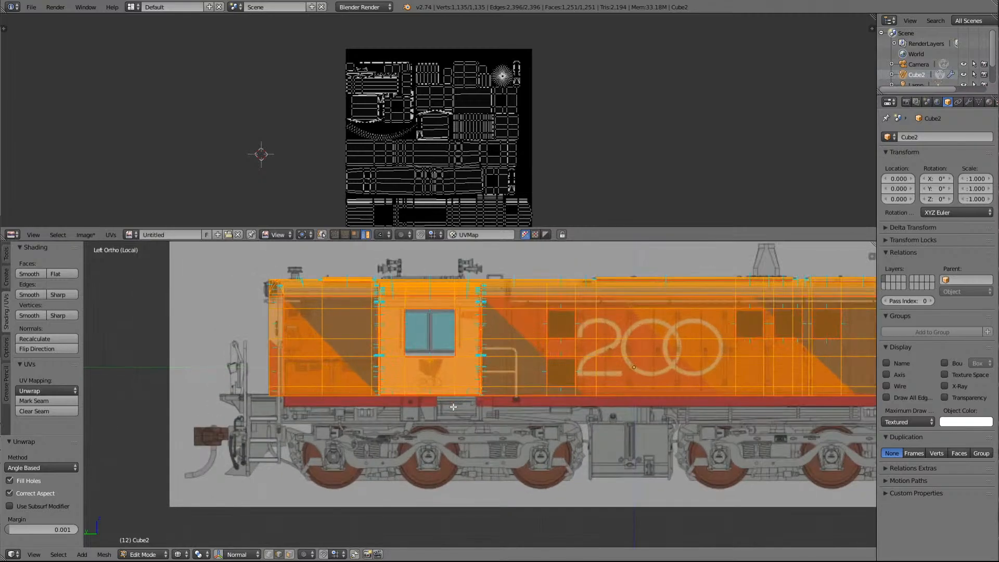
pyautogui.scroll(-1, 453, 407)
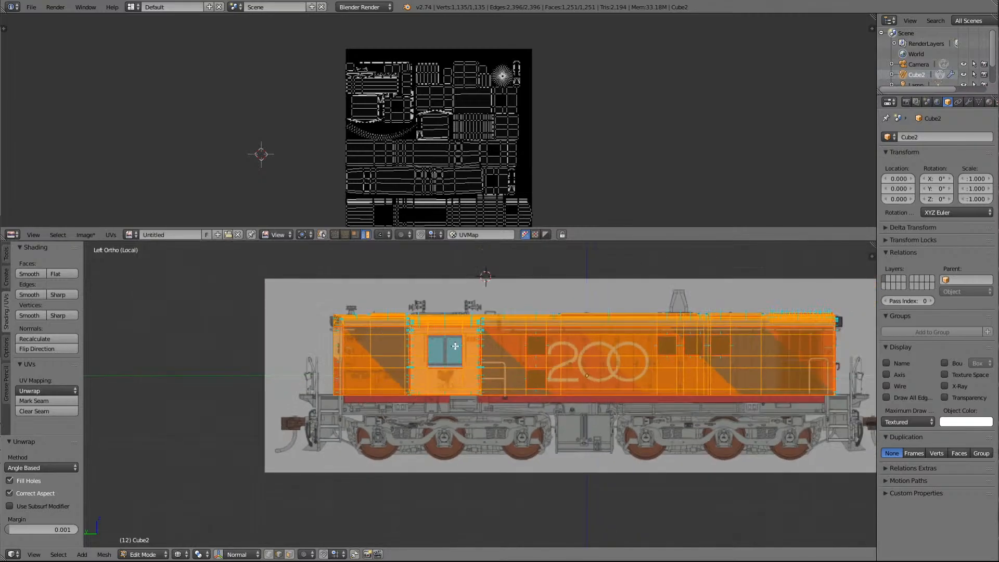
pyautogui.press('Delete')
pyautogui.scroll(5, 480, 408)
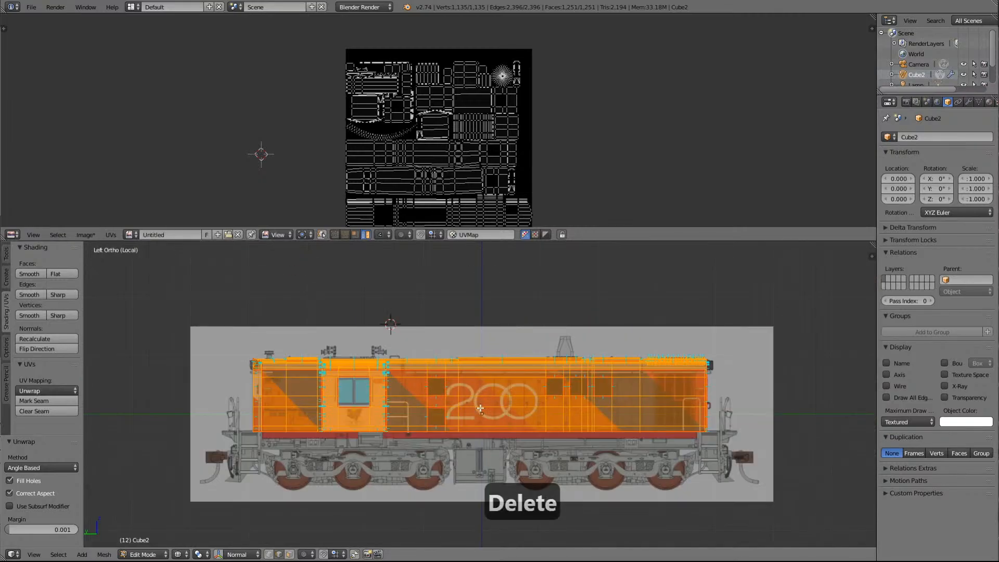
pyautogui.scroll(1, 479, 408)
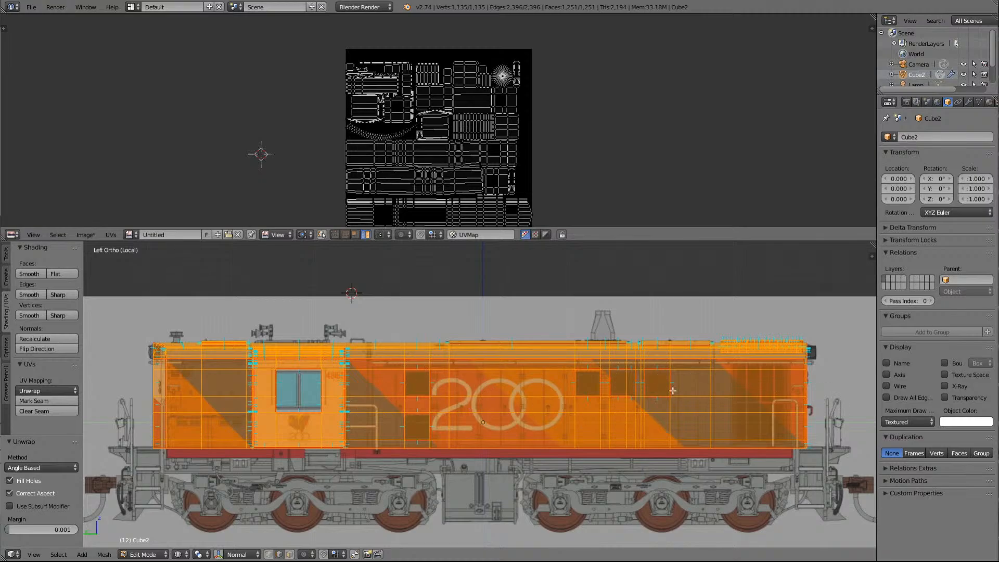
pyautogui.press('KP_8')
pyautogui.press('KP_8')
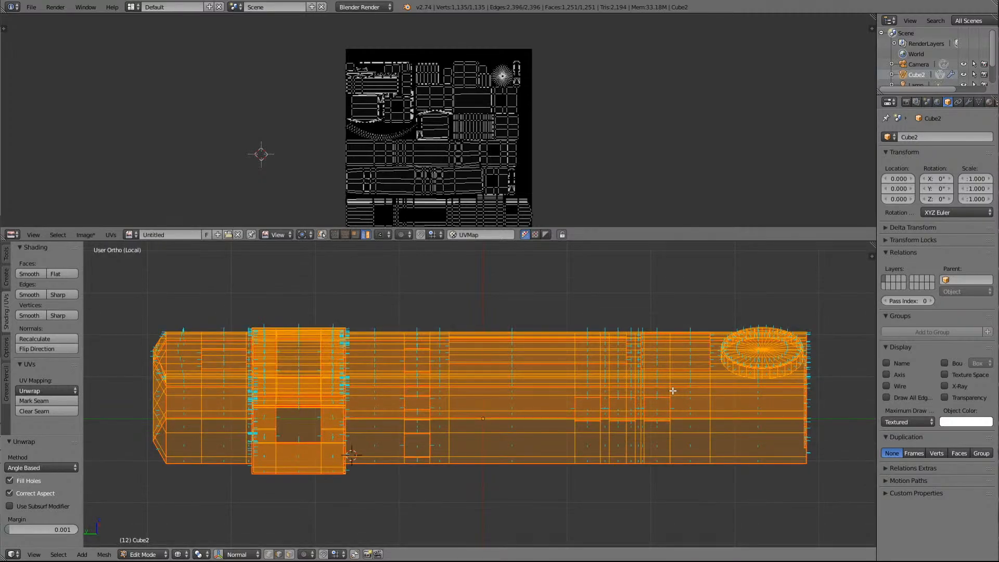
pyautogui.press('KP_2')
pyautogui.press('KP_2')
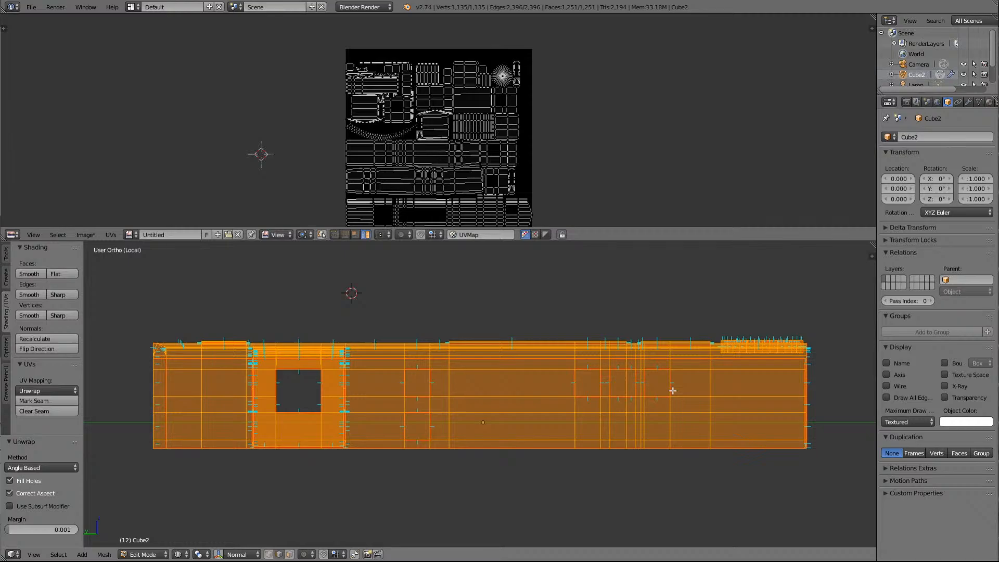
# Turn the body to show its side at an angle, switch to solid shading, and clear the mesh selection
pyautogui.press('KP_4')
pyautogui.press('KP_4')
pyautogui.press('KP_4')
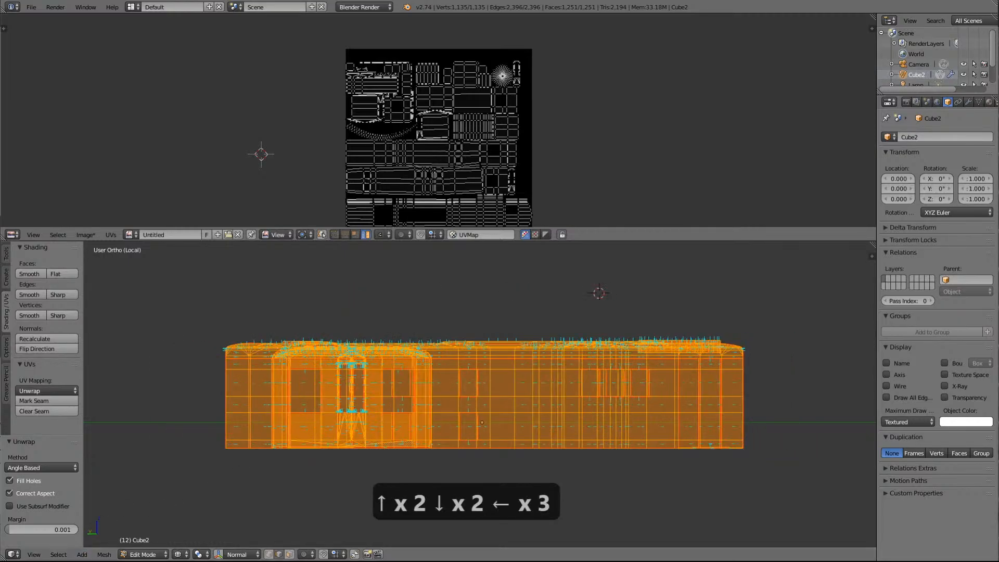
pyautogui.click(179, 554)
pyautogui.click(193, 515)
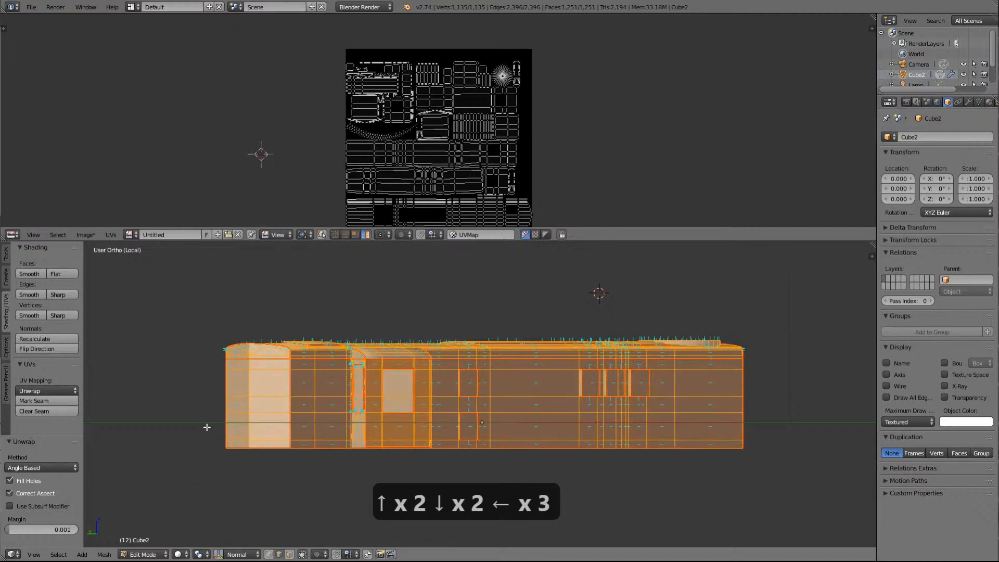
pyautogui.press('a')
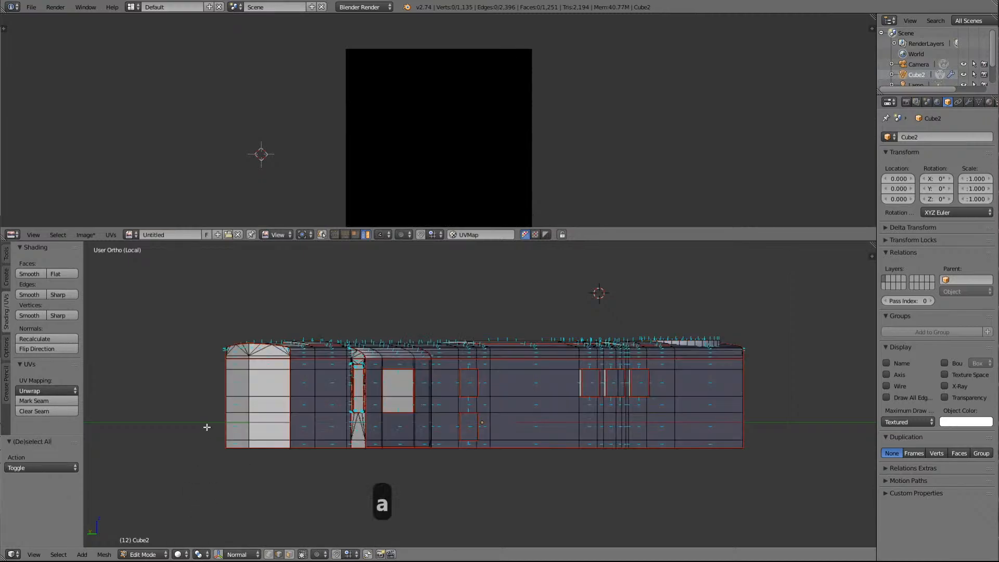
# Examine the solid-shaded locomotive body from above, checking the seams on both long sides, the cab and the fan end
pyautogui.press('KP_8')
pyautogui.press('KP_8')
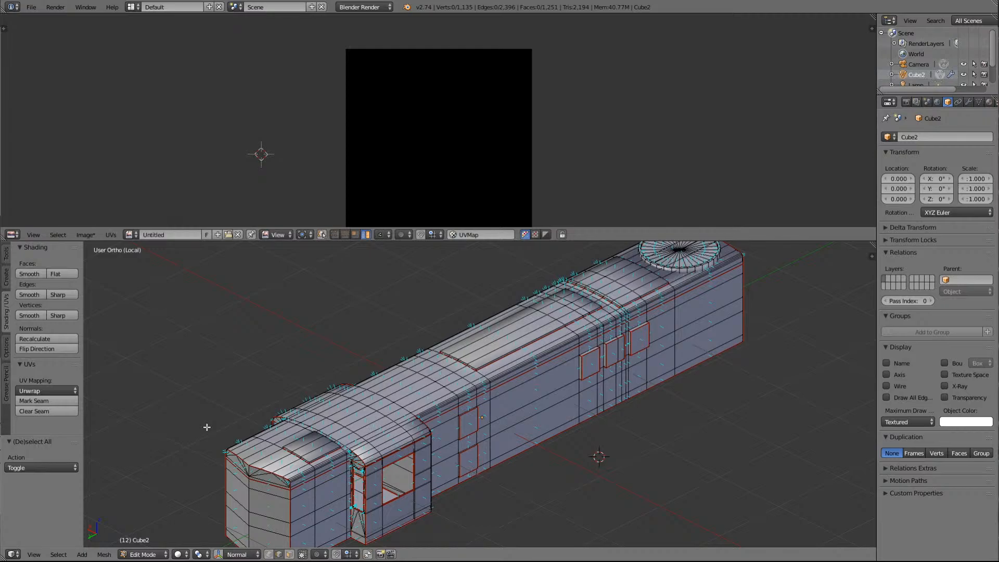
pyautogui.press('KP_8')
pyautogui.press('KP_8')
pyautogui.press('KP_4')
pyautogui.press('KP_4')
pyautogui.press('KP_4')
pyautogui.press('KP_4')
pyautogui.press('KP_4')
pyautogui.press('KP_4')
pyautogui.press('KP_4')
pyautogui.press('KP_4')
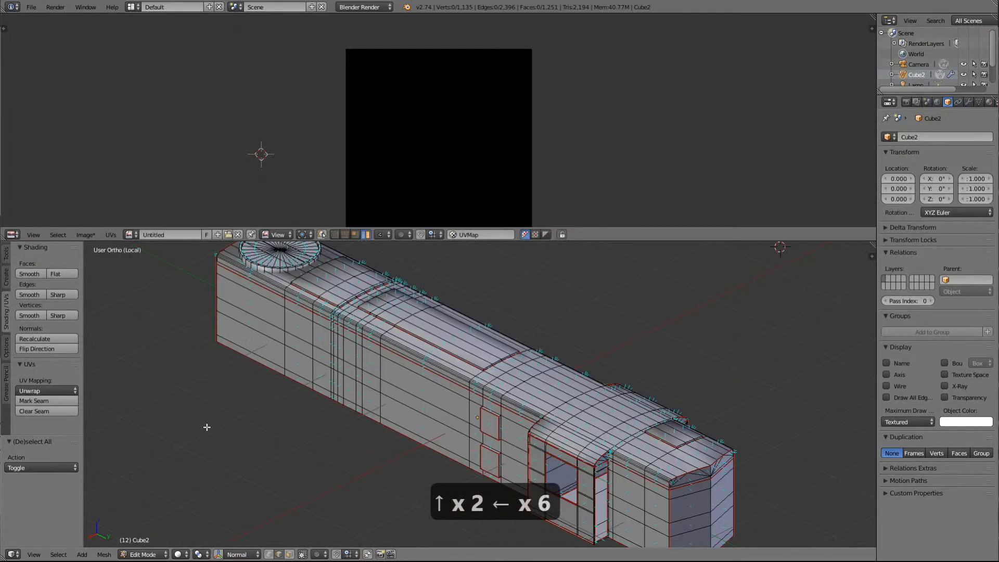
pyautogui.press('KP_4')
pyautogui.press('KP_4')
pyautogui.press('KP_4')
pyautogui.press('KP_4')
pyautogui.press('KP_4')
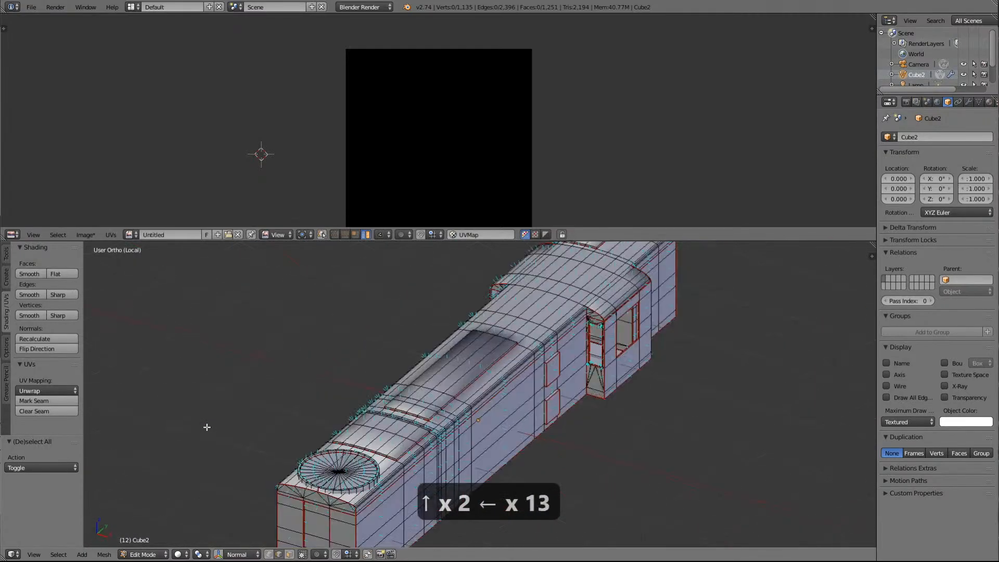
pyautogui.press('KP_6')
pyautogui.press('KP_6')
pyautogui.press('KP_6')
pyautogui.press('KP_6')
pyautogui.press('KP_6')
pyautogui.press('KP_6')
pyautogui.press('KP_6')
pyautogui.press('KP_6')
pyautogui.press('KP_6')
pyautogui.press('KP_6')
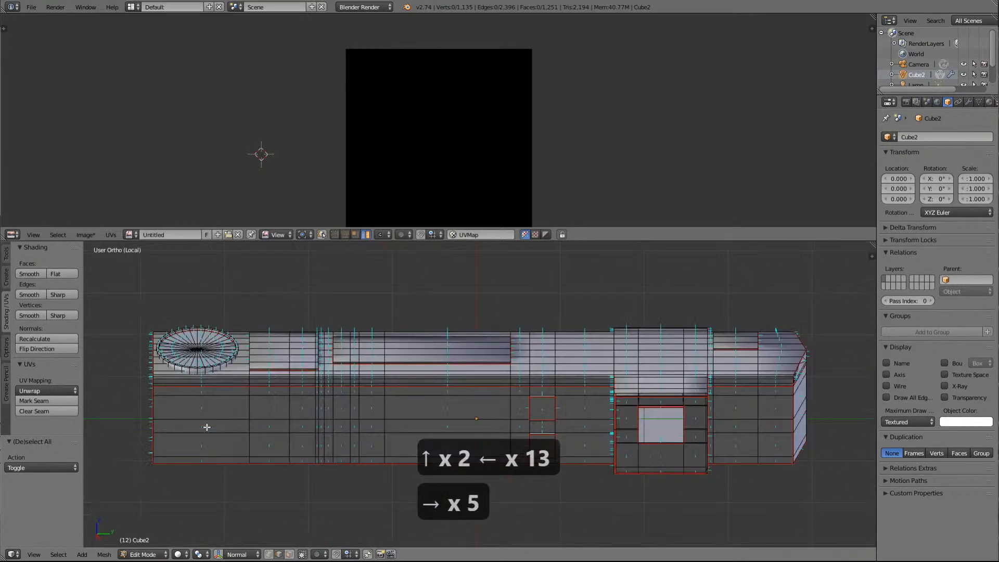
pyautogui.press('KP_6')
pyautogui.press('KP_6')
pyautogui.press('KP_6')
pyautogui.press('KP_6')
pyautogui.press('KP_6')
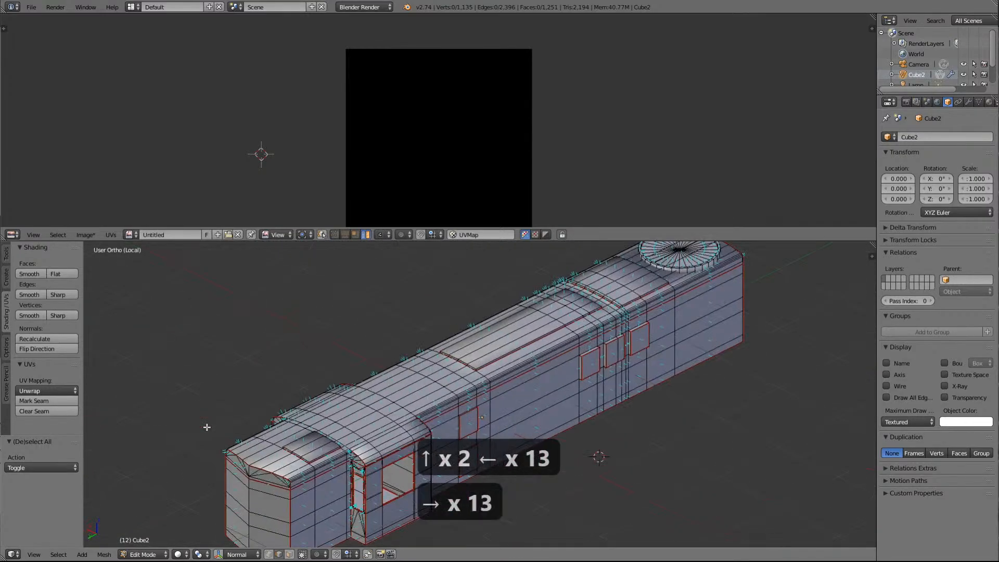
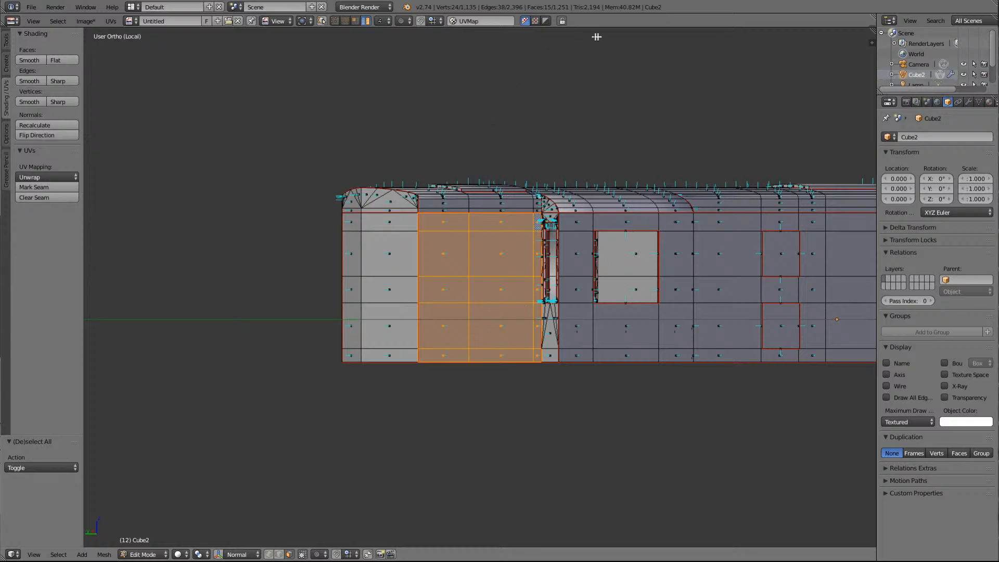
# Enlarge the UV editor over the viewport and select the whole mesh to display all its UV islands
pyautogui.moveTo(616, 27); pyautogui.dragTo(661, 342)
pyautogui.scroll(-5, 658, 217)
pyautogui.scroll(-7, 658, 217)
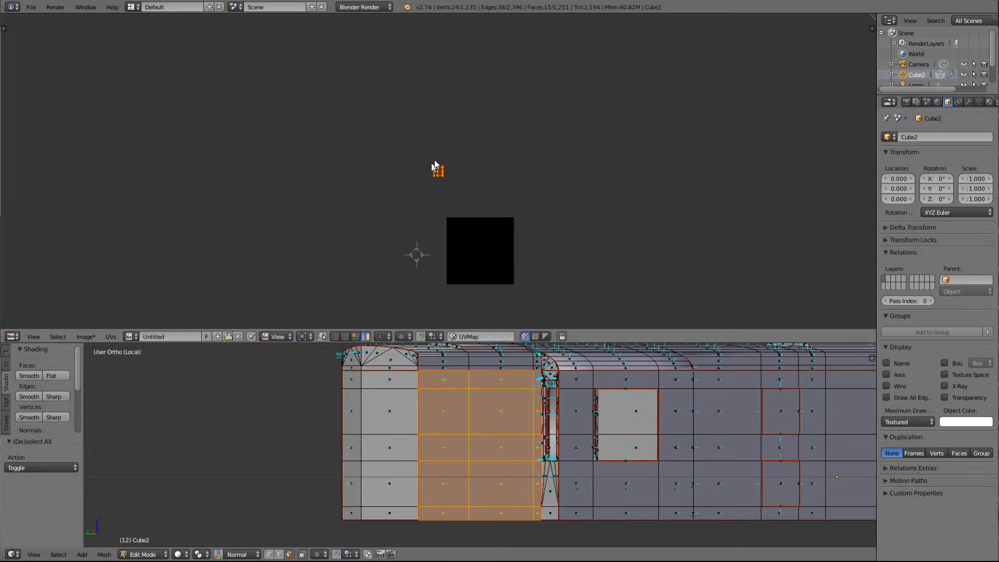
pyautogui.press('a')
pyautogui.press('a')
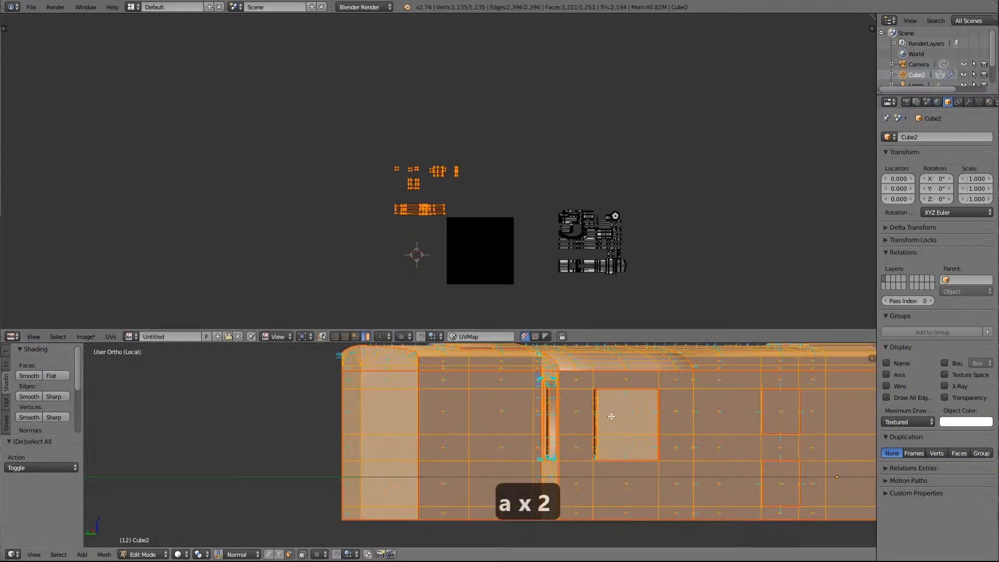
# Select only the short hood's side-panel island in the UV layout and move it into the image's upper-left corner
pyautogui.scroll(4, 575, 439)
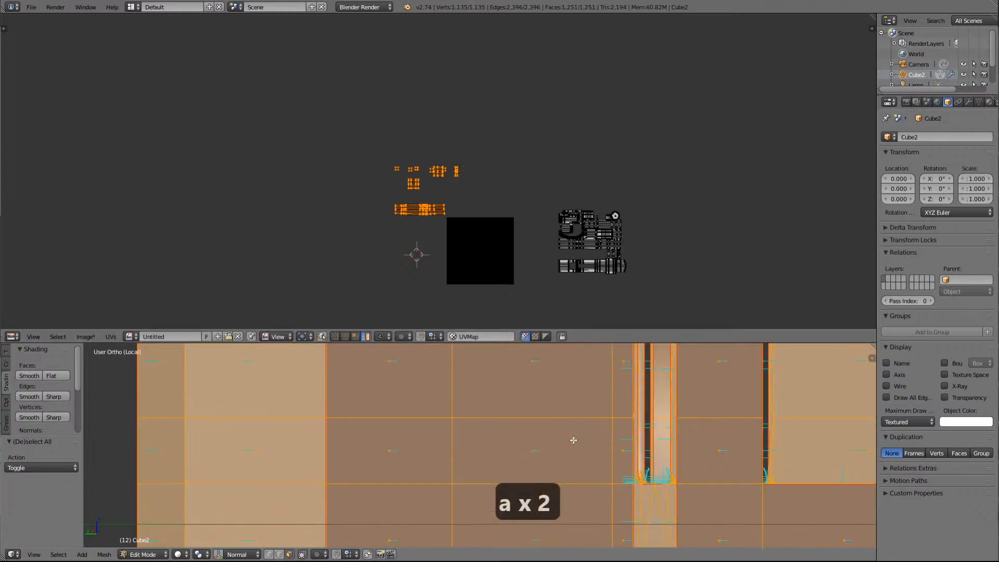
pyautogui.scroll(2, 518, 283)
pyautogui.scroll(6, 517, 270)
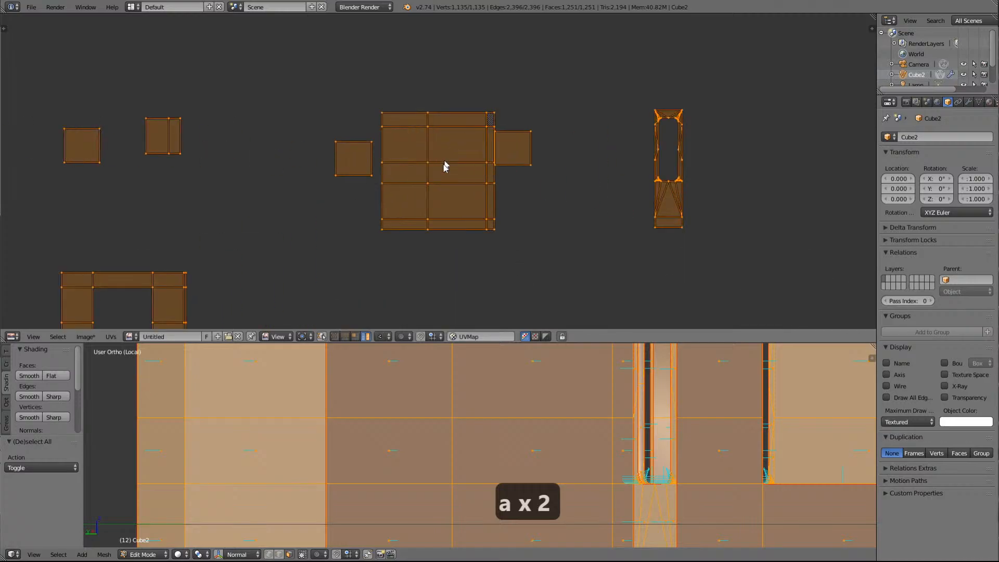
pyautogui.scroll(-3, 445, 166)
pyautogui.press('a')
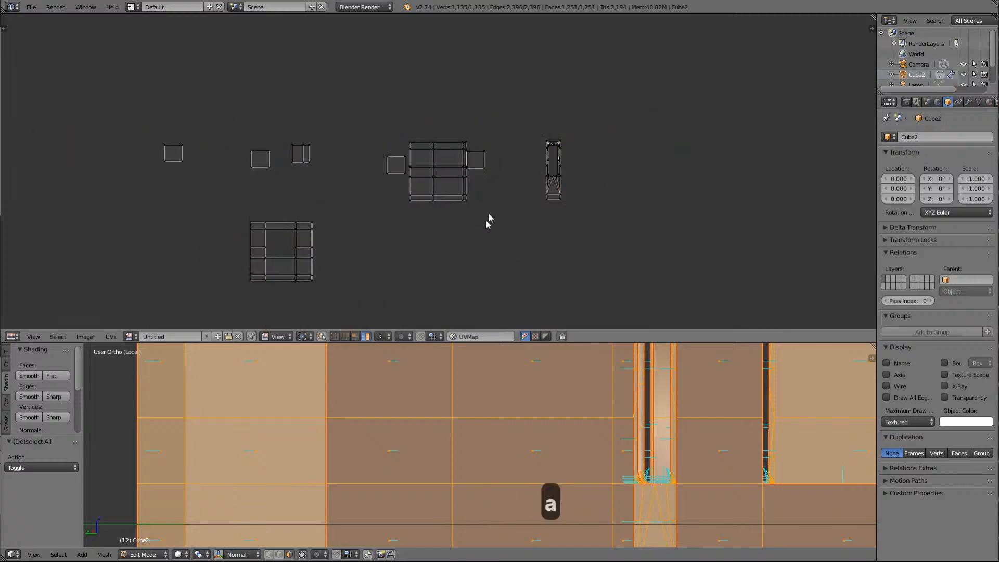
pyautogui.rightClick(448, 161)
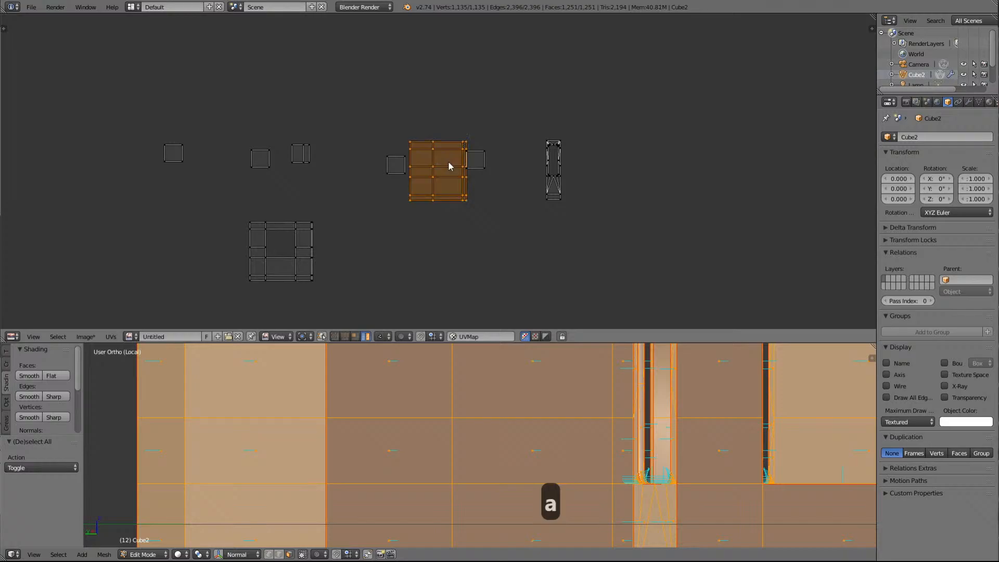
pyautogui.scroll(-4, 473, 196)
pyautogui.scroll(-2, 473, 196)
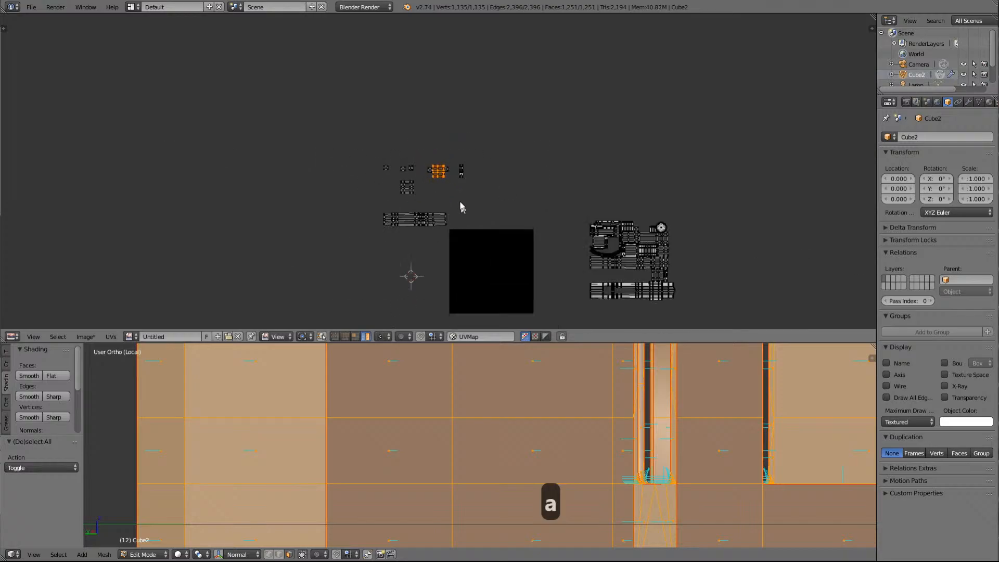
pyautogui.press('g')
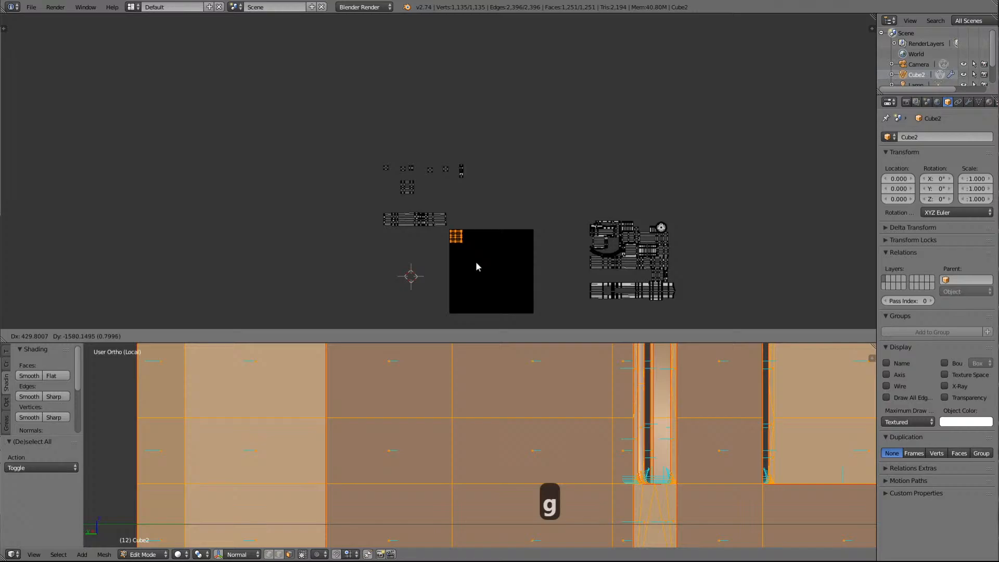
pyautogui.click(476, 263)
pyautogui.press('KP_Decimal')
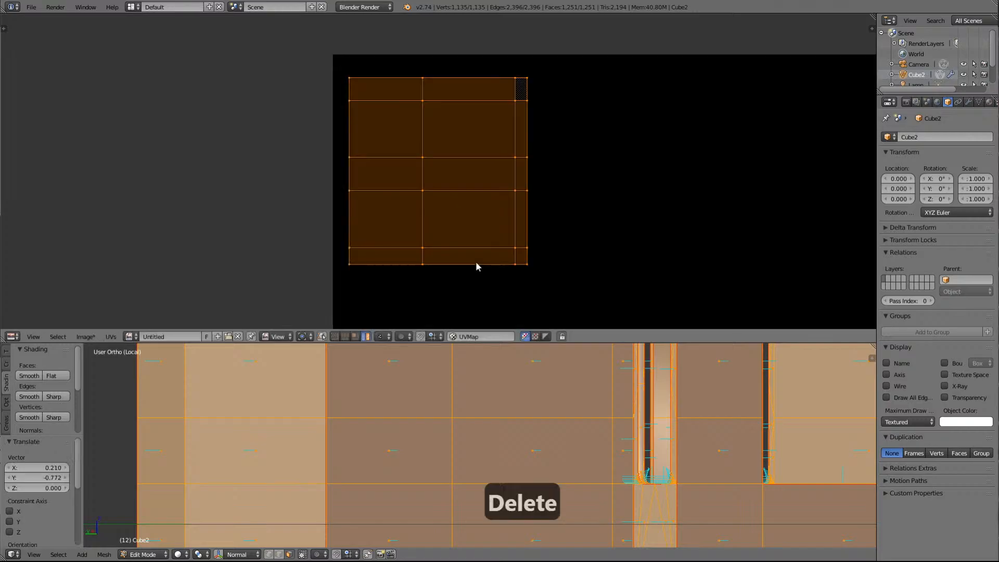
pyautogui.scroll(-5, 545, 163)
pyautogui.scroll(-5, 554, 162)
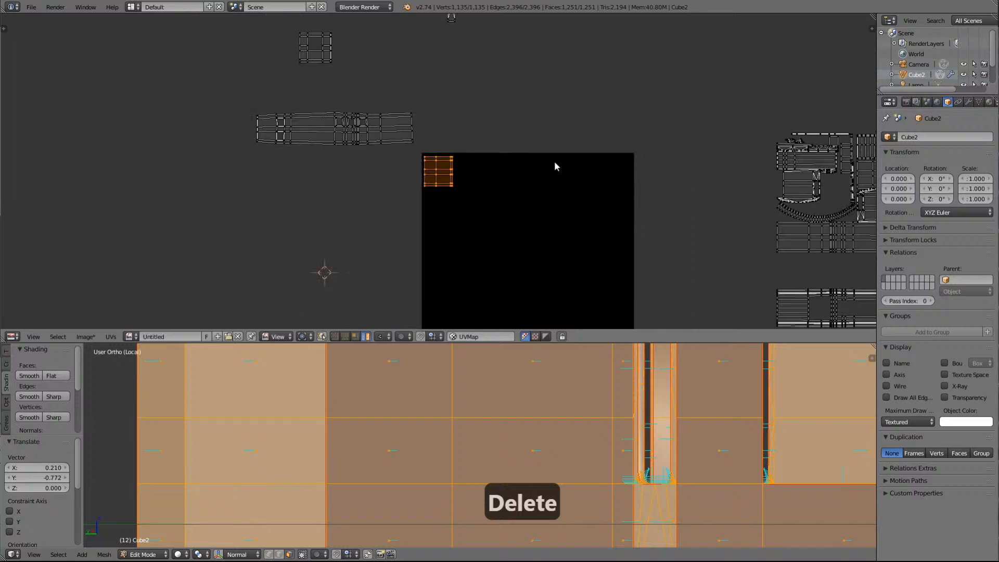
# Enlarge the UV editor further and move the side-panel island almost flush with the image's upper-left edges
pyautogui.moveTo(605, 345); pyautogui.dragTo(609, 441)
pyautogui.press('KP_Decimal')
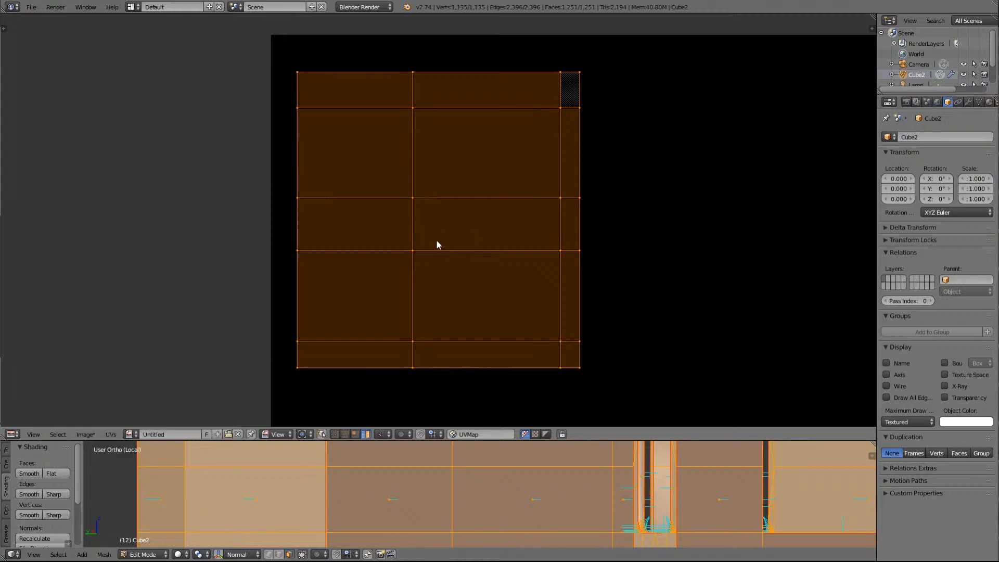
pyautogui.press('g')
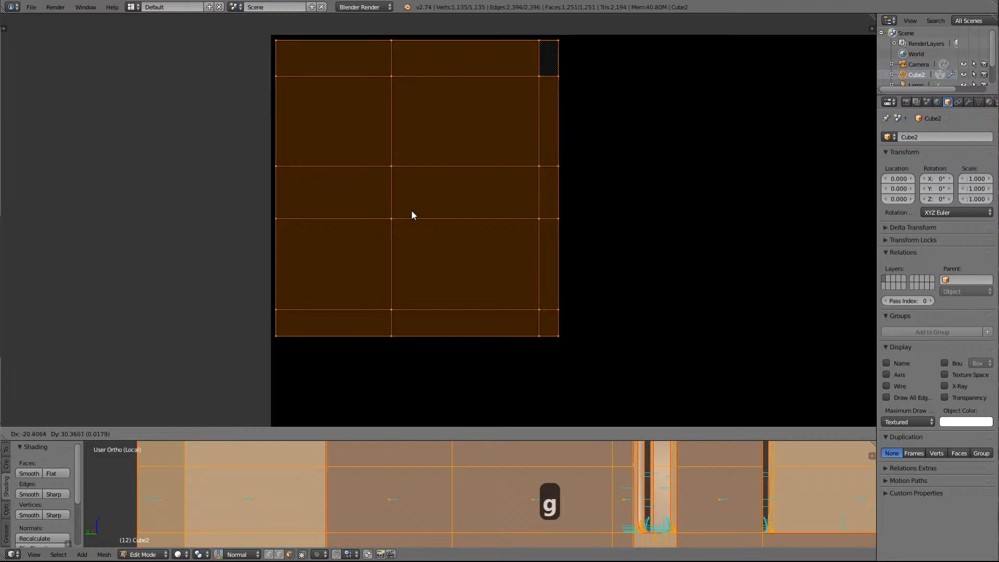
pyautogui.click(412, 215)
pyautogui.scroll(-8, 426, 216)
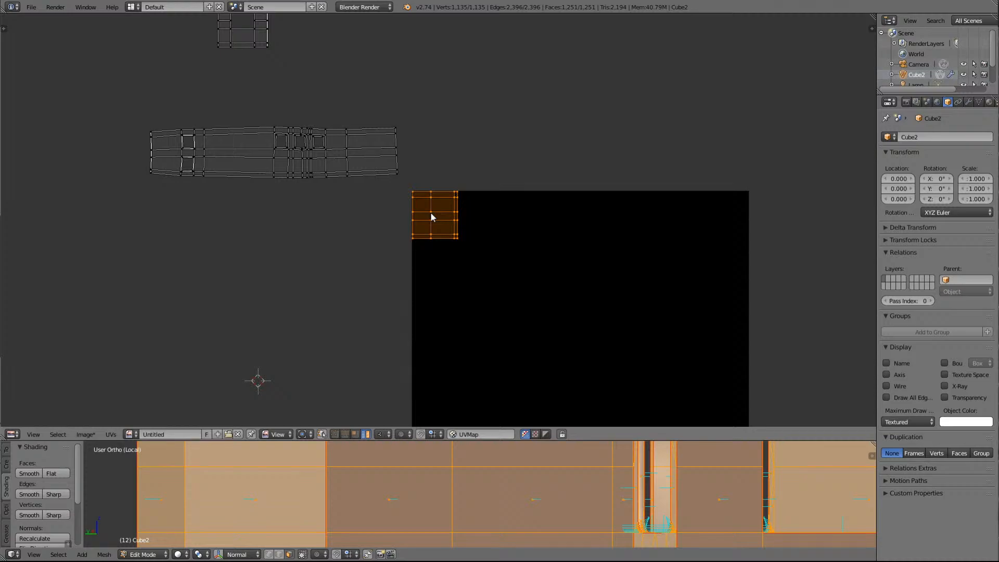
pyautogui.scroll(-5, 431, 217)
pyautogui.scroll(10, 480, 291)
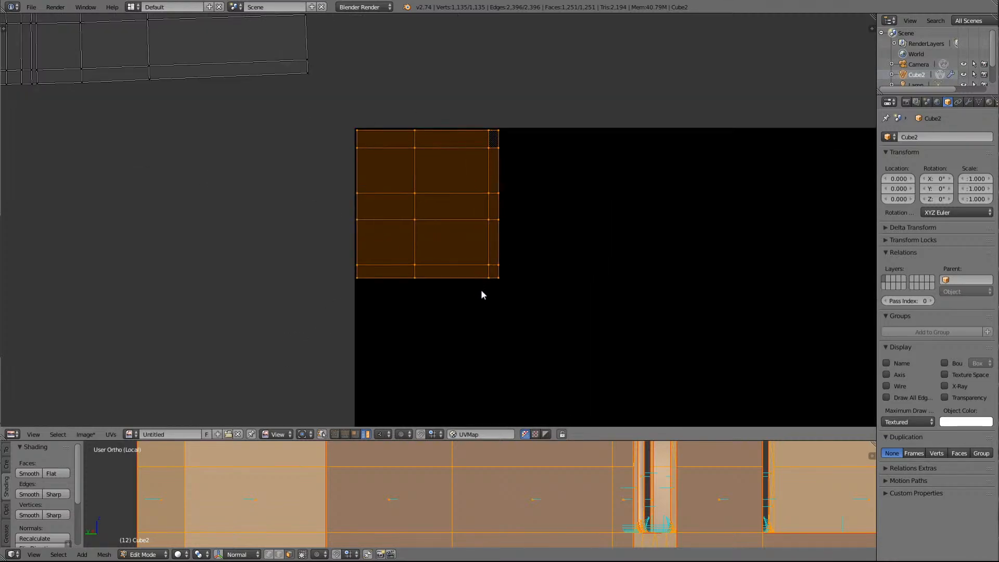
# Scale up the side-panel island and move it back inside the image's upper-left corner with a thin margin
pyautogui.press('s')
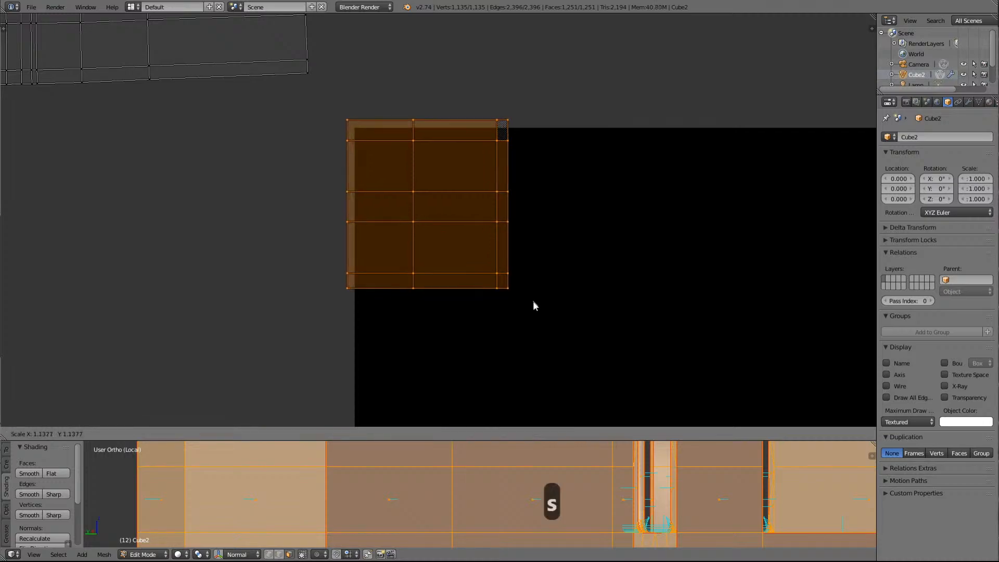
pyautogui.click(545, 319)
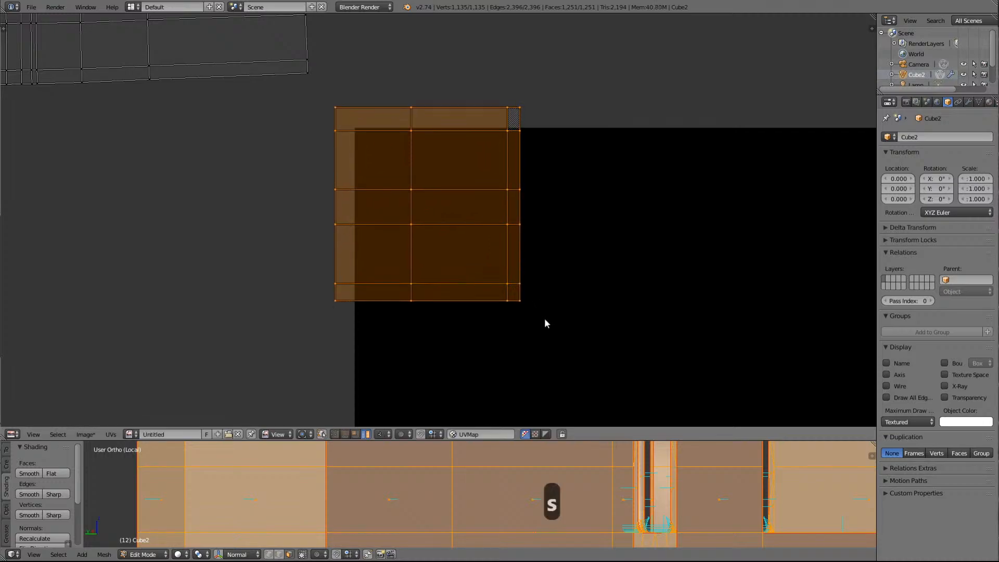
pyautogui.press('g')
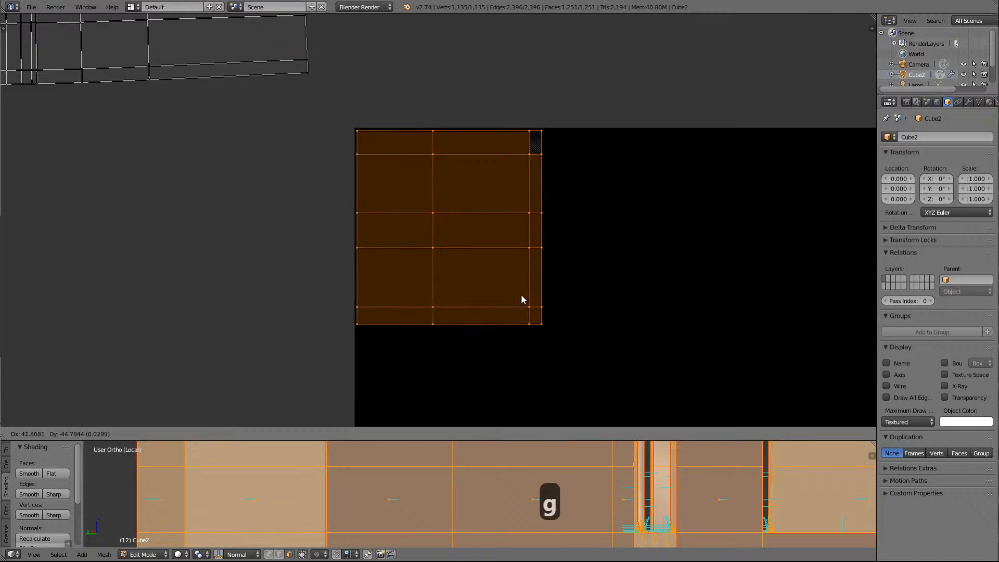
pyautogui.click(522, 299)
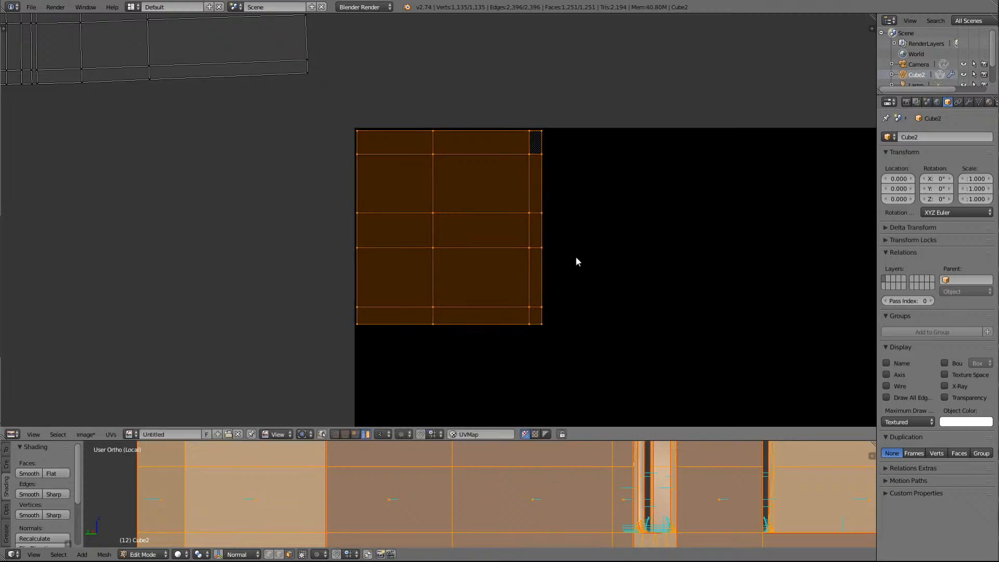
pyautogui.scroll(-10, 577, 256)
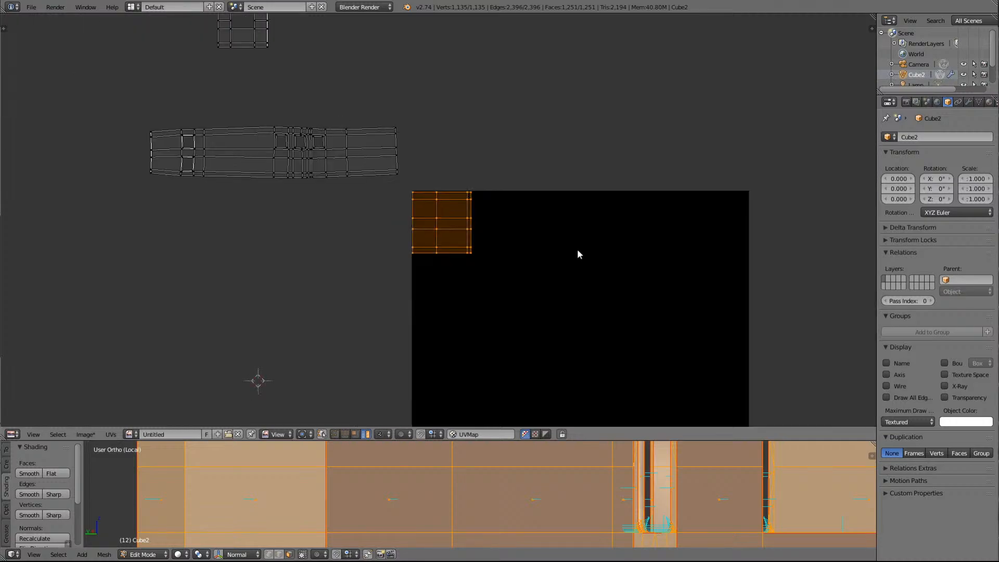
pyautogui.scroll(-3, 575, 244)
pyautogui.scroll(11, 575, 244)
pyautogui.scroll(-3, 575, 243)
pyautogui.scroll(-4, 575, 246)
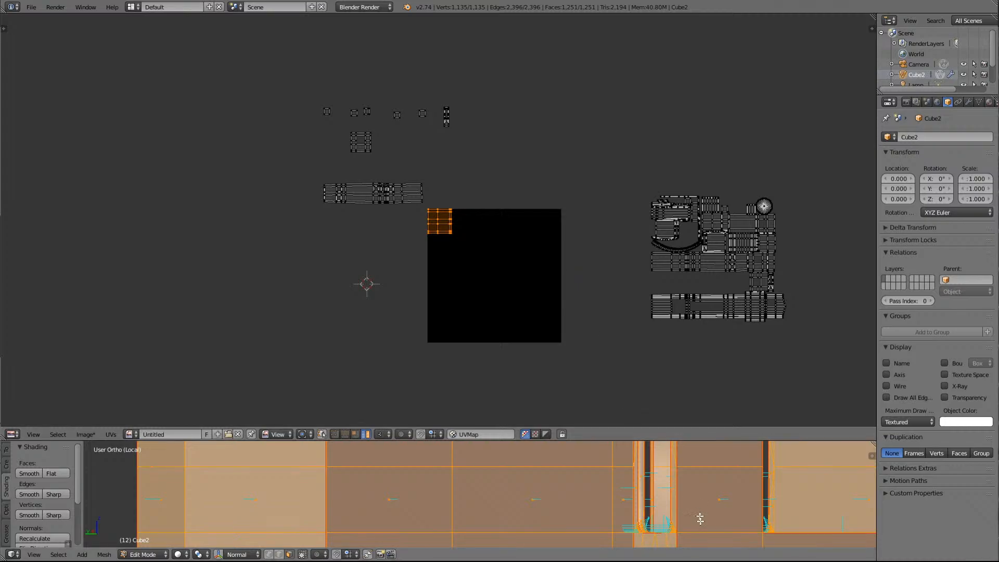
pyautogui.press('s')
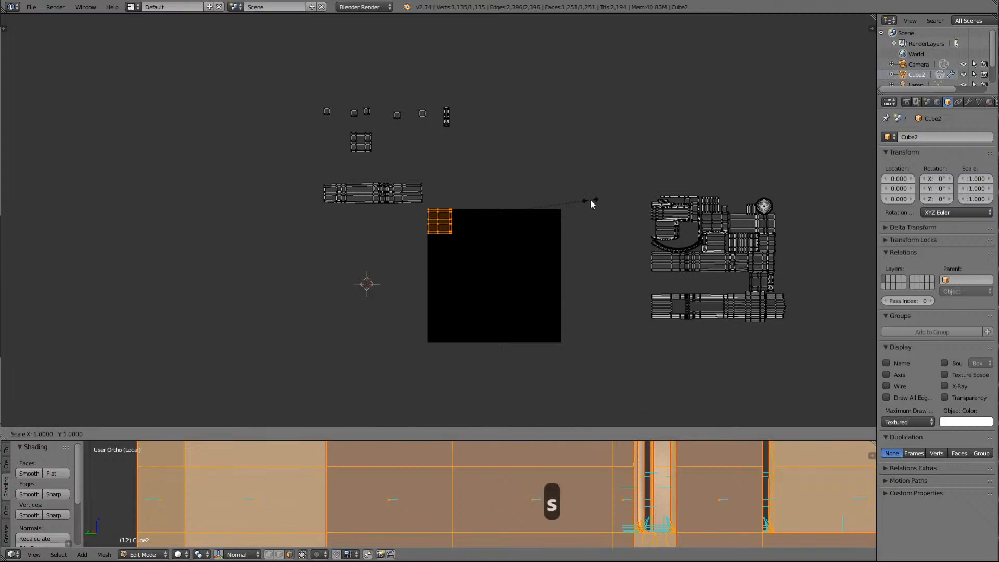
pyautogui.rightClick(558, 184)
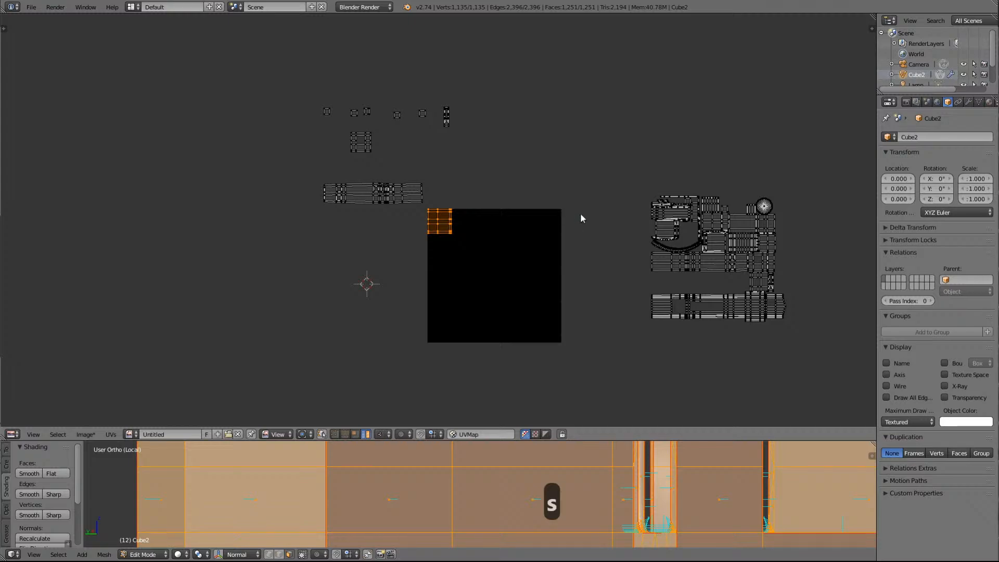
# Clear the mesh selection and select three adjoining faces along the edge of the narrow cab-front window strip to locate their UVs
pyautogui.press('a')
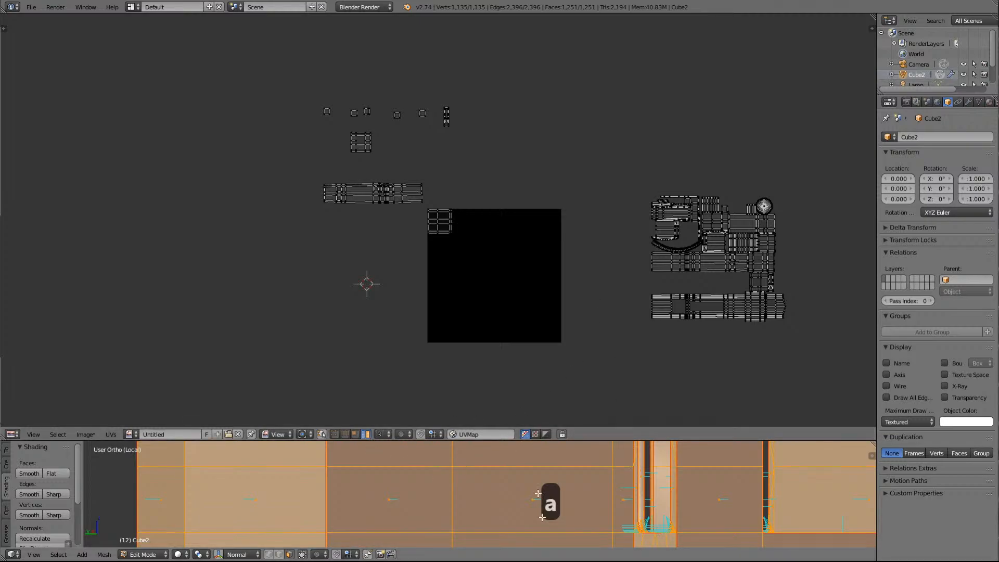
pyautogui.press('a')
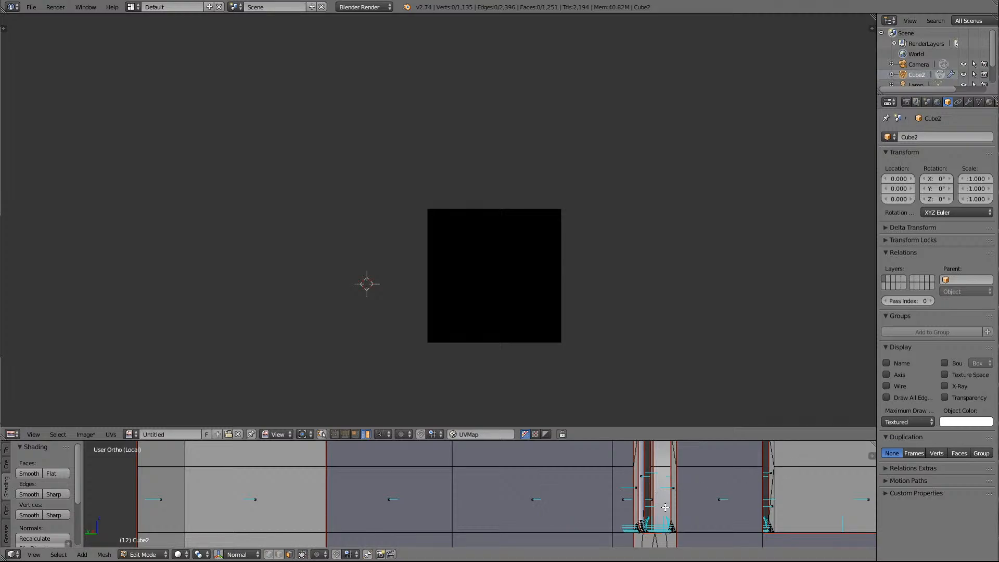
pyautogui.rightClick(675, 483)
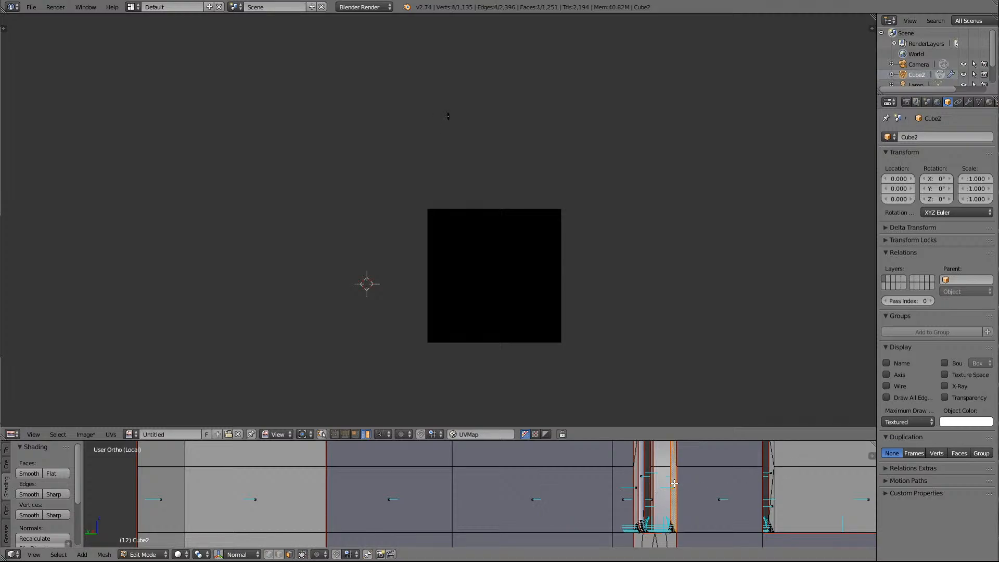
pyautogui.keyDown('shift'); pyautogui.rightClick(671, 527); pyautogui.keyUp('shift')
pyautogui.keyDown('shift'); pyautogui.rightClick(672, 542); pyautogui.keyUp('shift')
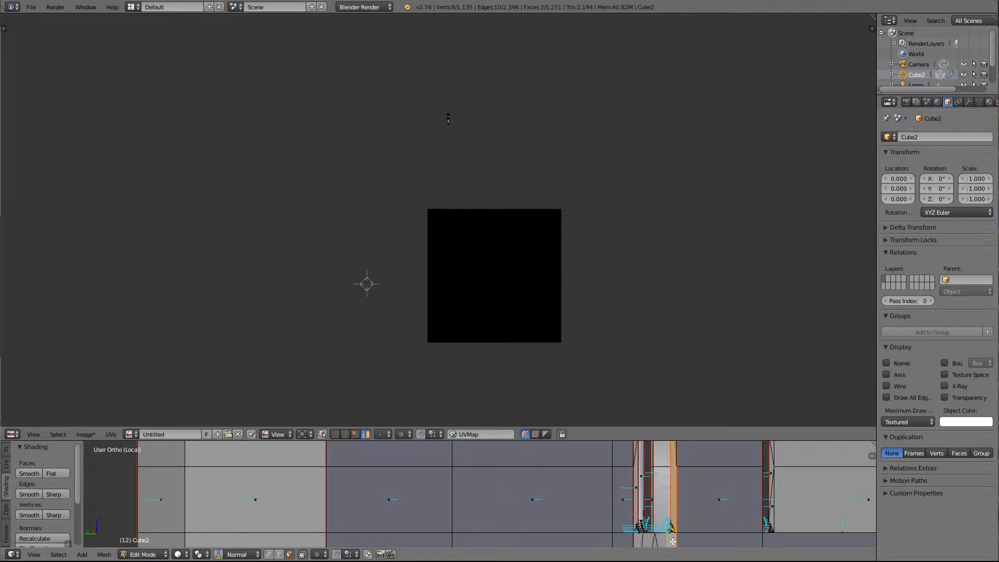
pyautogui.scroll(-3, 675, 530)
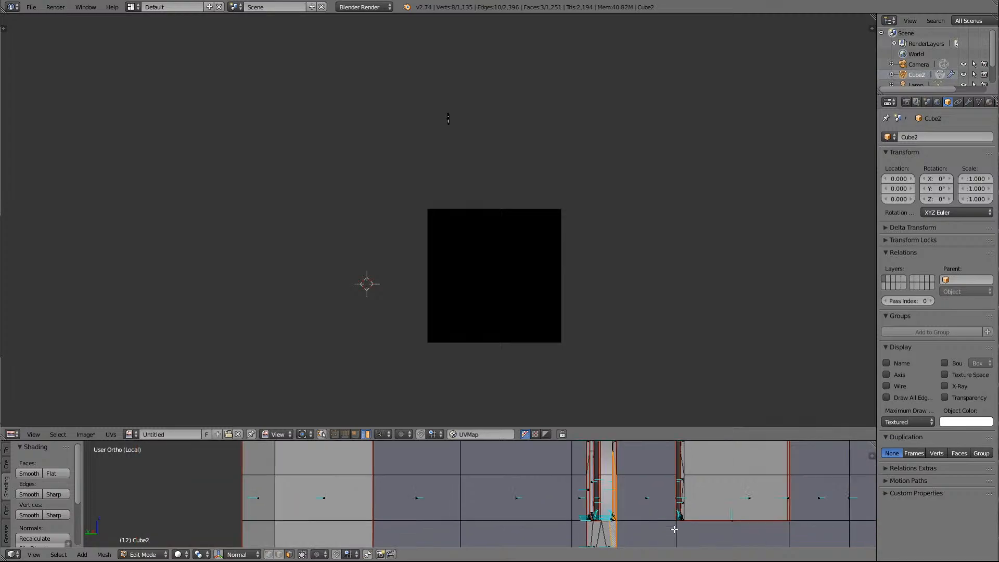
pyautogui.scroll(-3, 675, 530)
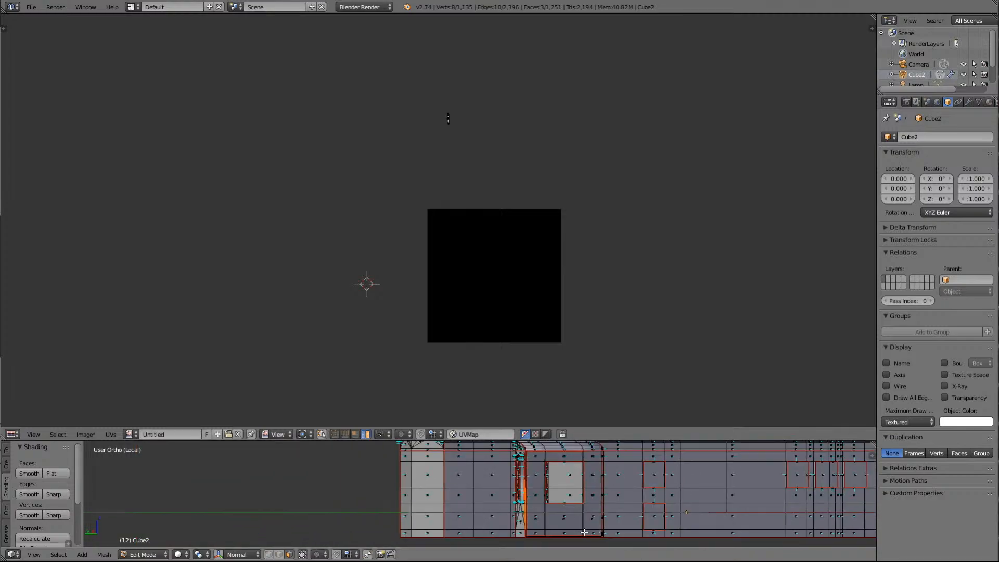
pyautogui.scroll(5, 570, 520)
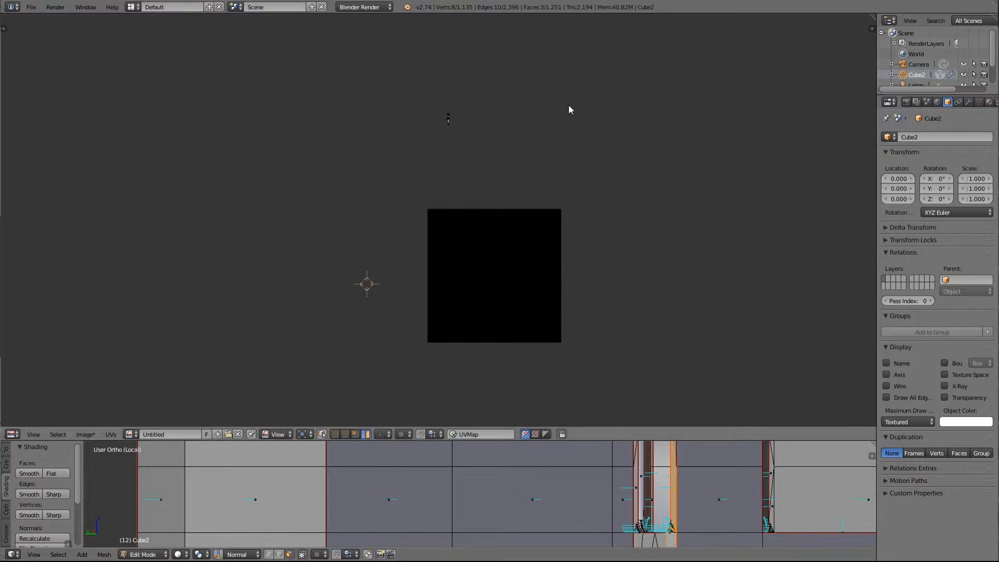
# Display all the mesh's UV islands and select the entire cab-front window island in the UV layout
pyautogui.press('a')
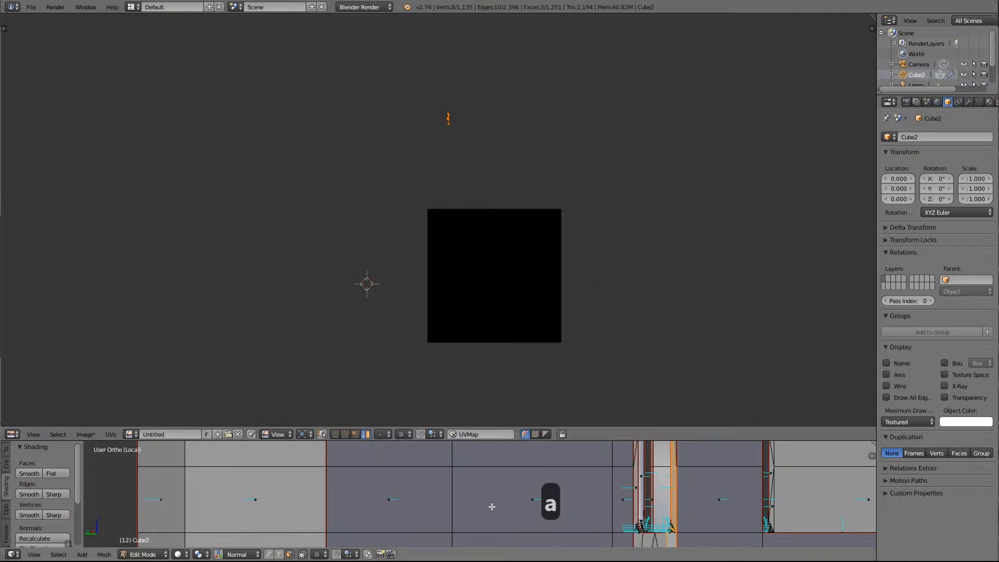
pyautogui.press('a')
pyautogui.press('a')
pyautogui.scroll(2, 489, 133)
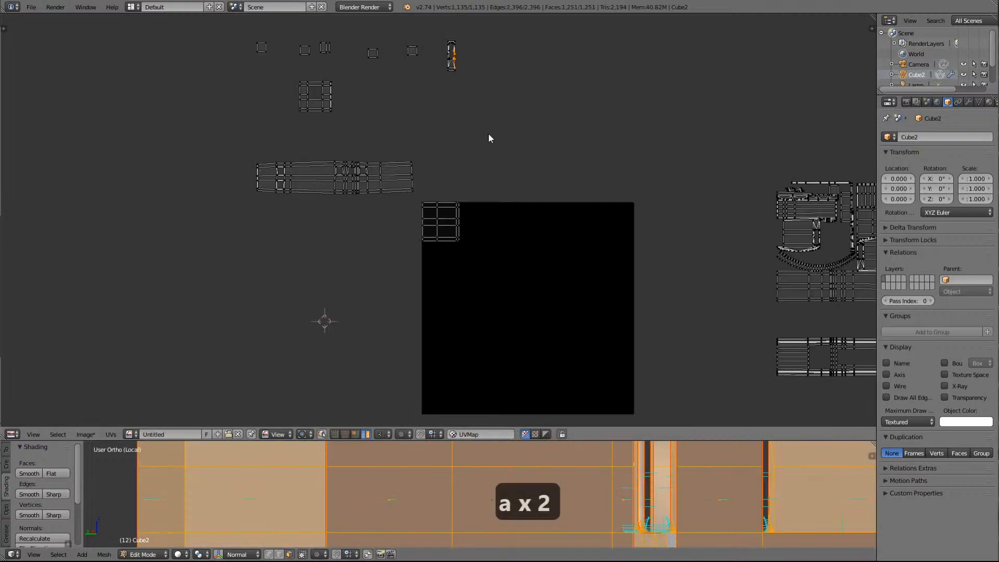
pyautogui.press('KP_Decimal')
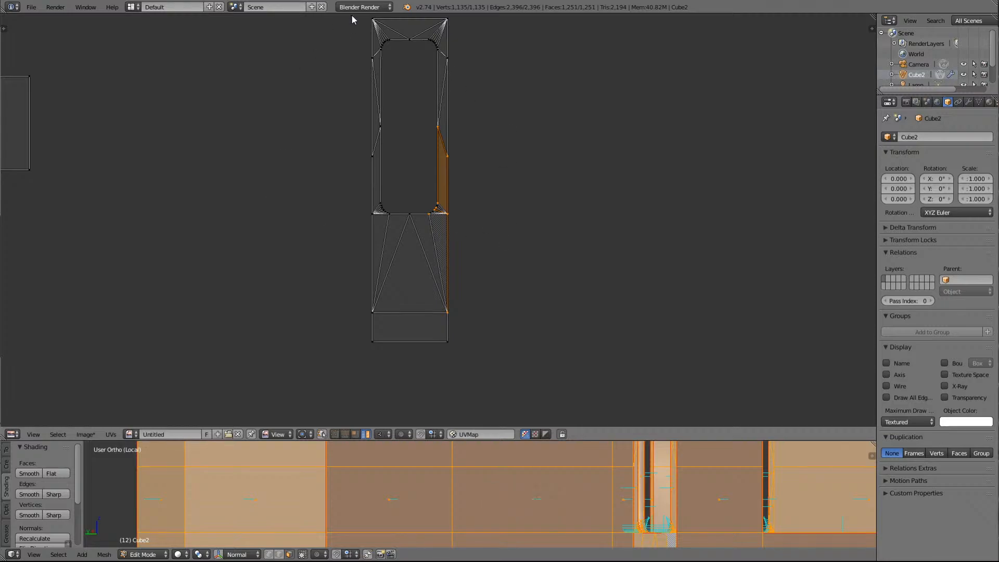
pyautogui.scroll(-10, 498, 205)
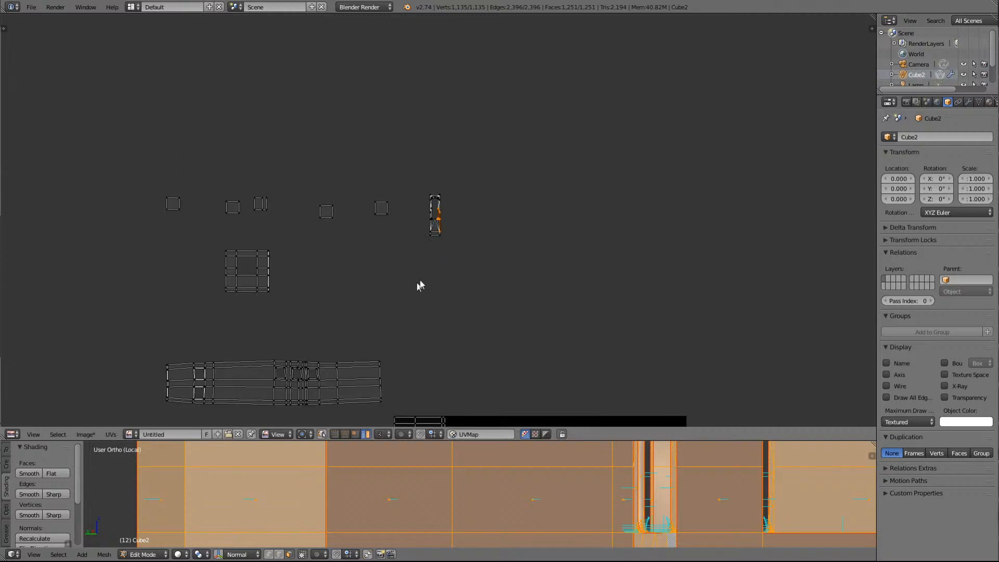
pyautogui.scroll(10, 439, 263)
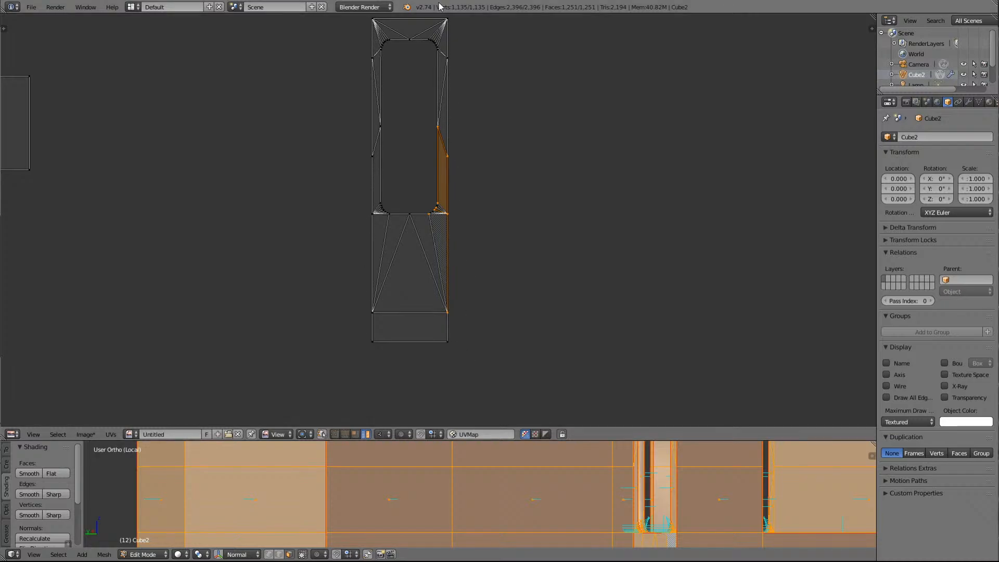
pyautogui.scroll(-7, 570, 268)
pyautogui.scroll(-3, 575, 266)
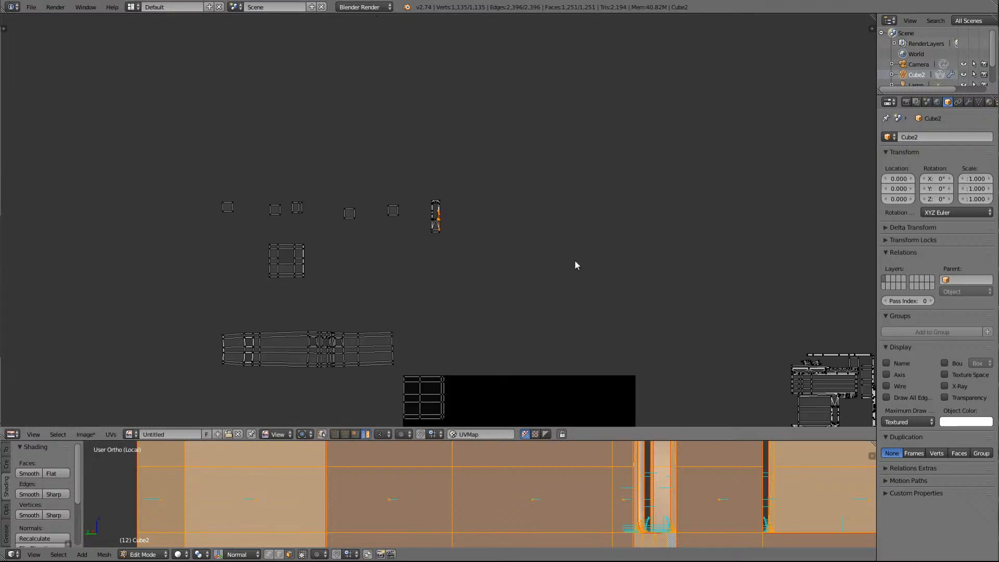
pyautogui.scroll(-2, 575, 266)
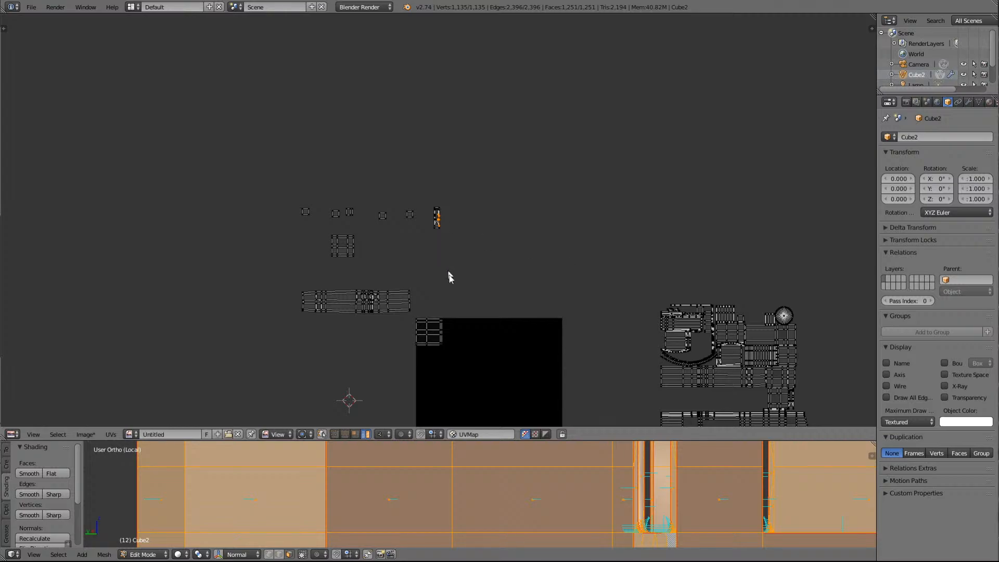
pyautogui.scroll(5, 450, 278)
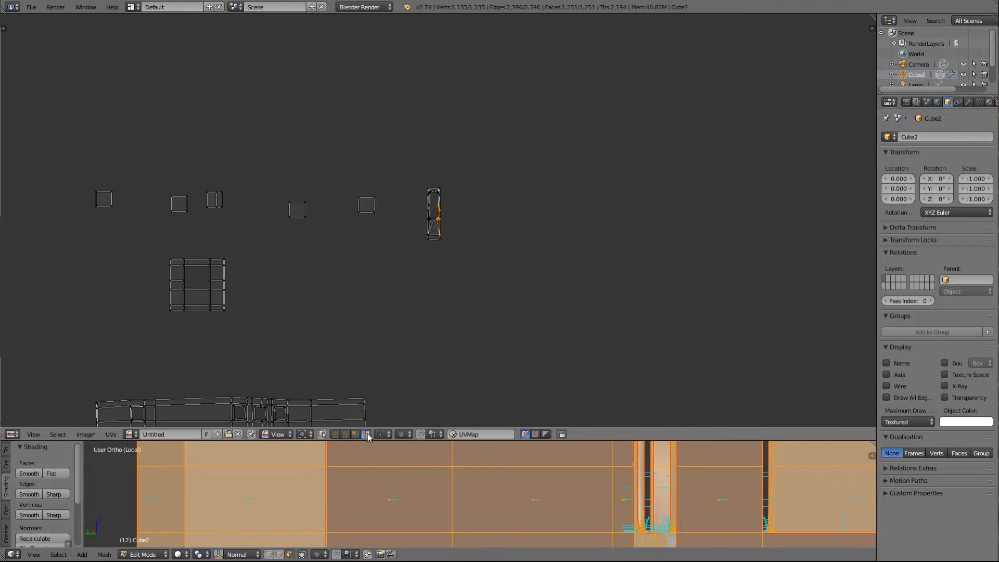
pyautogui.press('l')
pyautogui.scroll(-6, 575, 274)
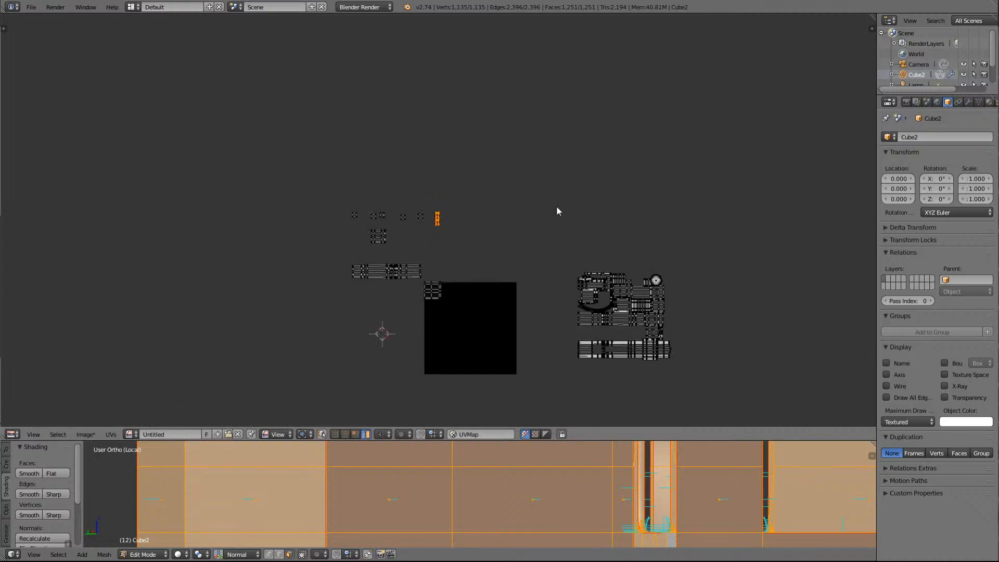
# Move the cab-front window island into the image, just to the right of the short hood's side-panel island
pyautogui.press('g')
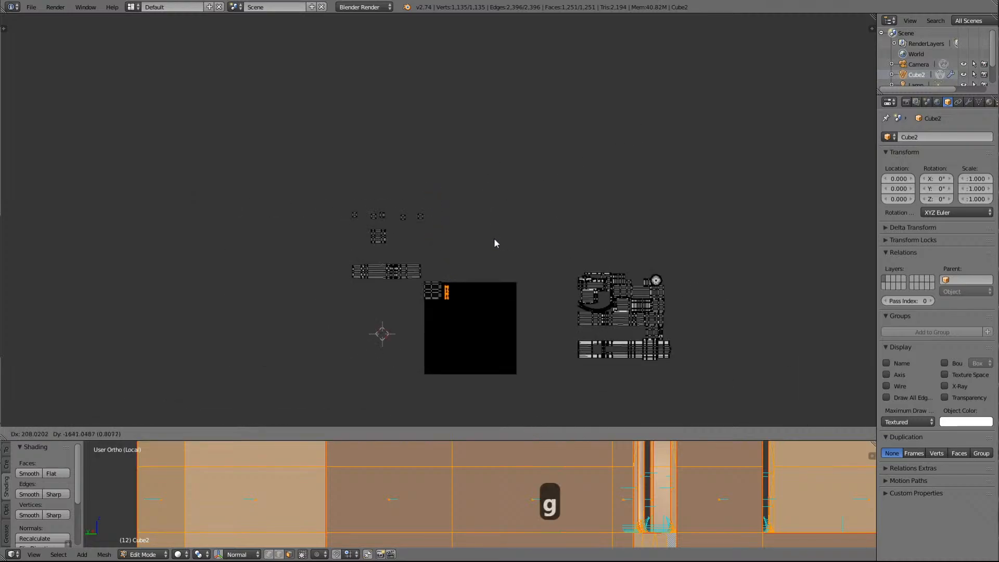
pyautogui.click(492, 238)
pyautogui.press('KP_Decimal')
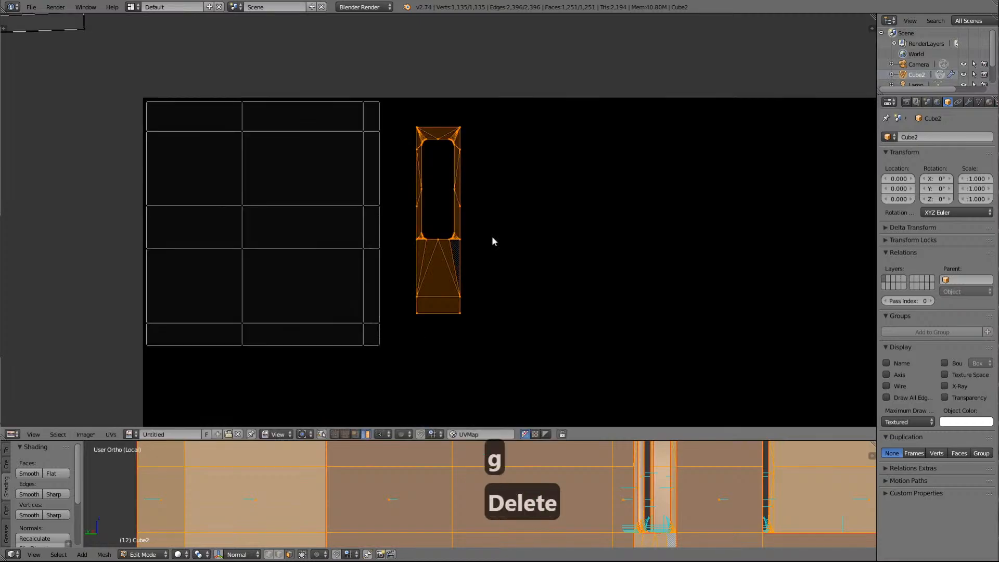
pyautogui.scroll(5, 493, 249)
pyautogui.scroll(-5, 493, 249)
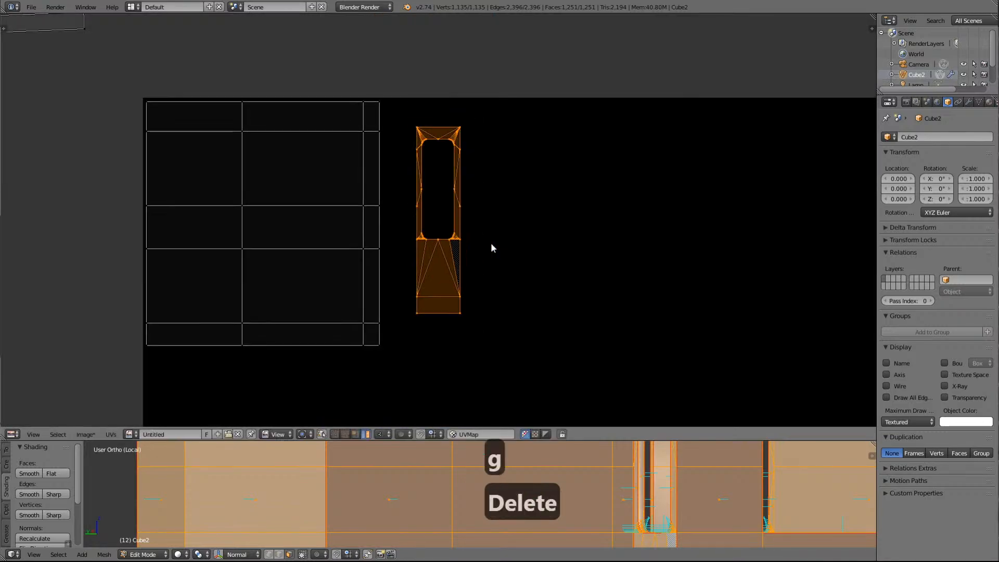
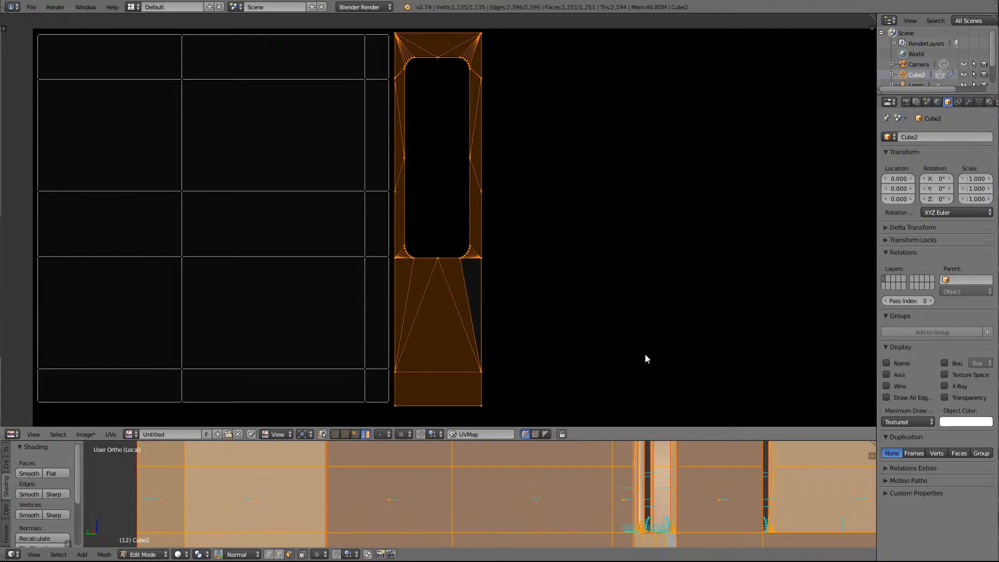
# Scale the cab-front island down slightly to match the side panel's height and move it flush against the side panel's right edge
pyautogui.press('s')
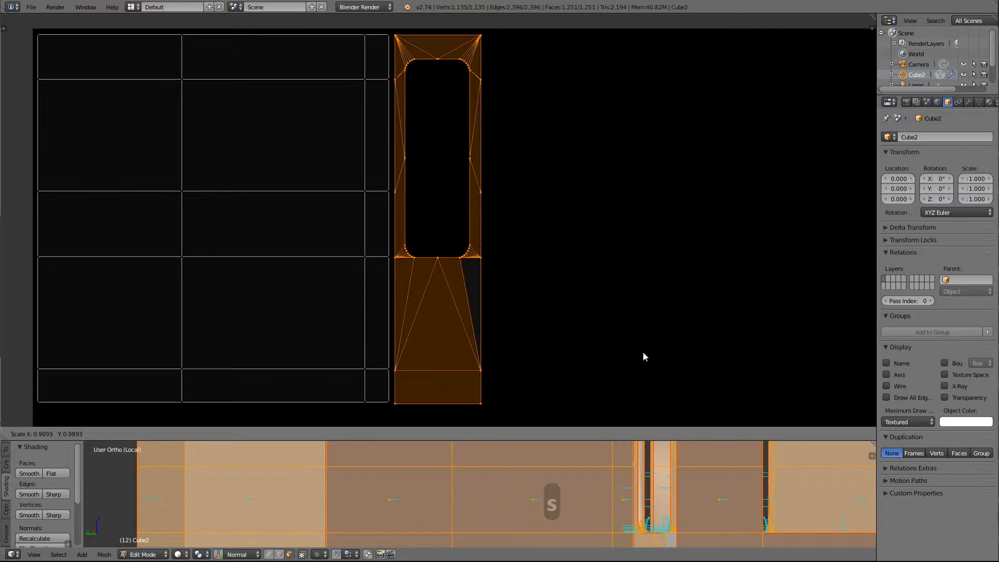
pyautogui.click(644, 357)
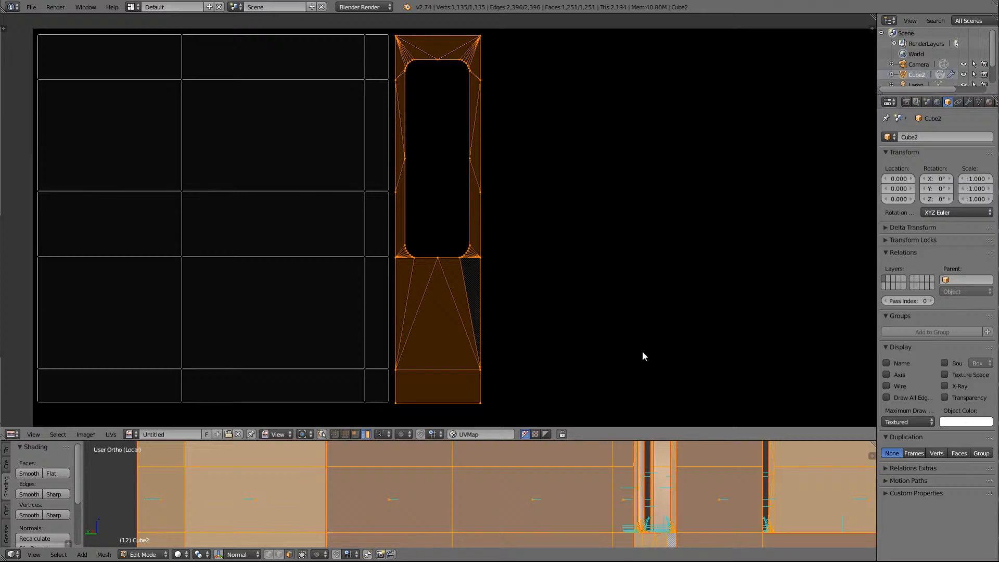
pyautogui.press('g')
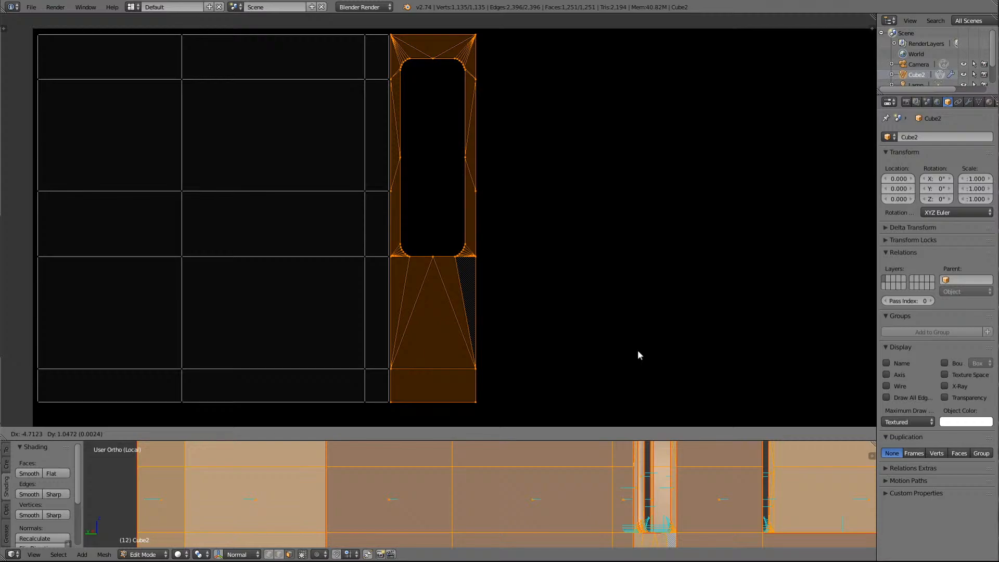
pyautogui.click(638, 350)
pyautogui.scroll(-4, 643, 292)
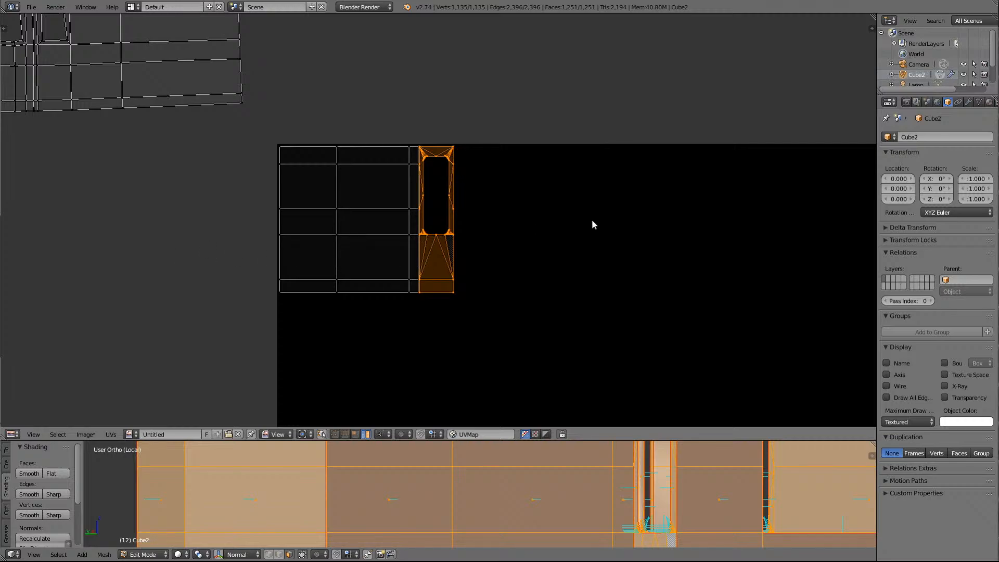
pyautogui.scroll(5, 591, 218)
pyautogui.scroll(-6, 591, 219)
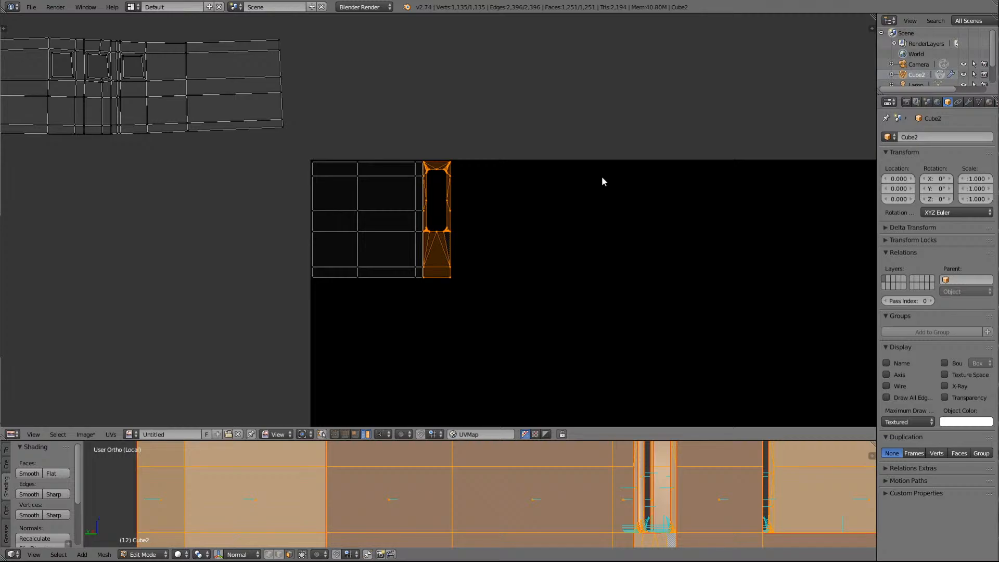
pyautogui.scroll(5, 552, 255)
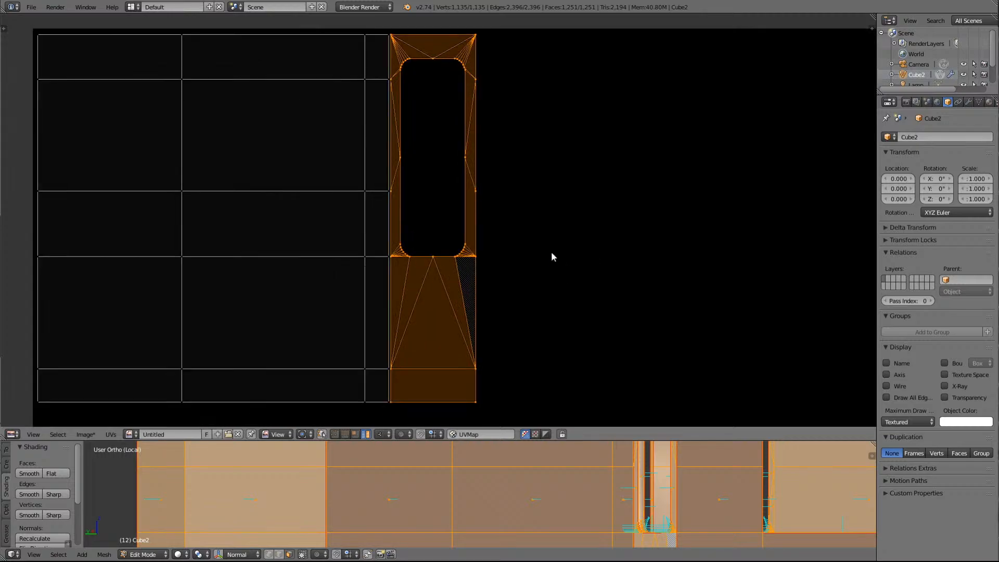
pyautogui.scroll(-7, 551, 254)
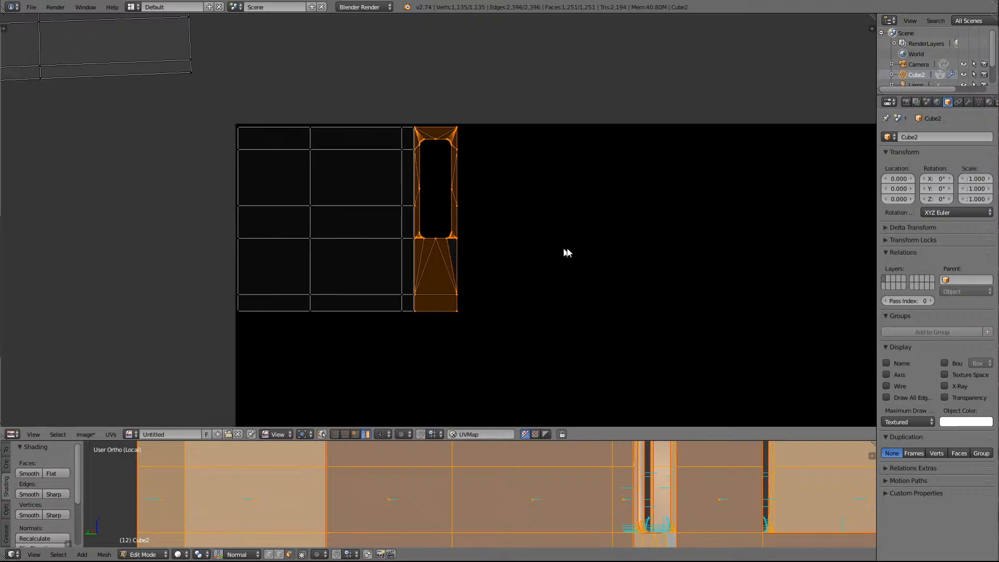
pyautogui.scroll(-3, 567, 248)
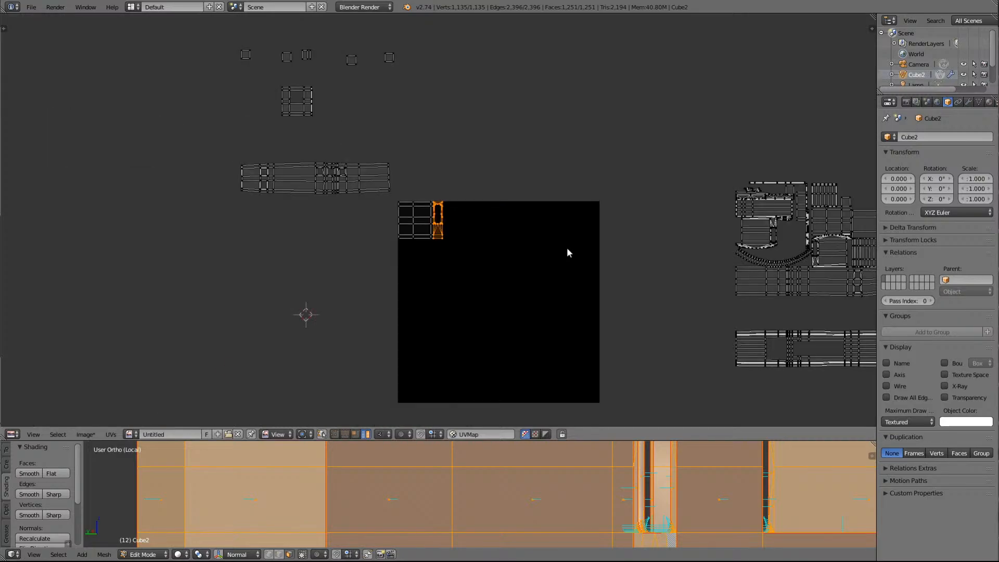
# Enlarge the 3D viewport beneath the UV editor and deselect the whole mesh
pyautogui.scroll(-3, 664, 504)
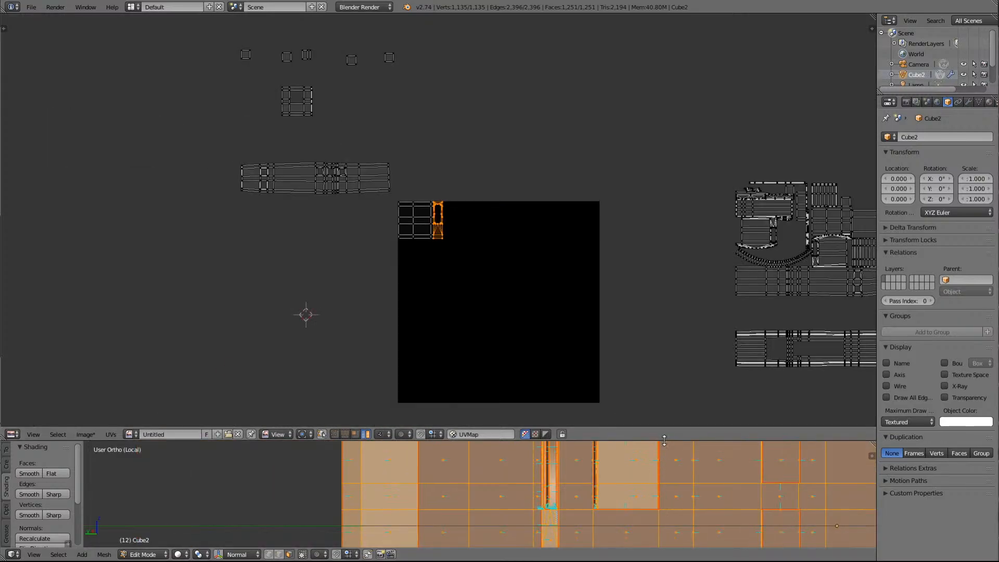
pyautogui.moveTo(640, 440); pyautogui.dragTo(639, 262)
pyautogui.press('a')
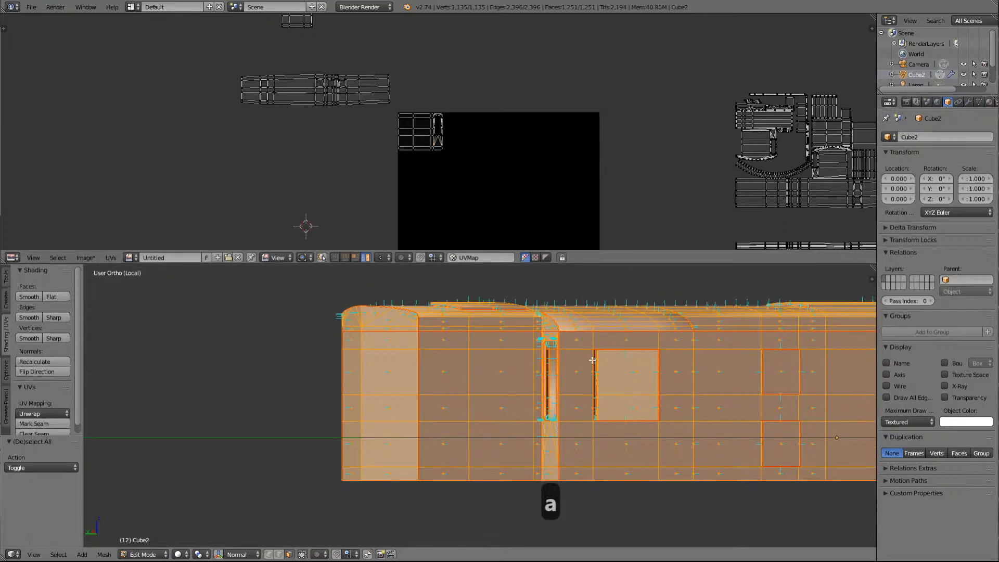
pyautogui.press('a')
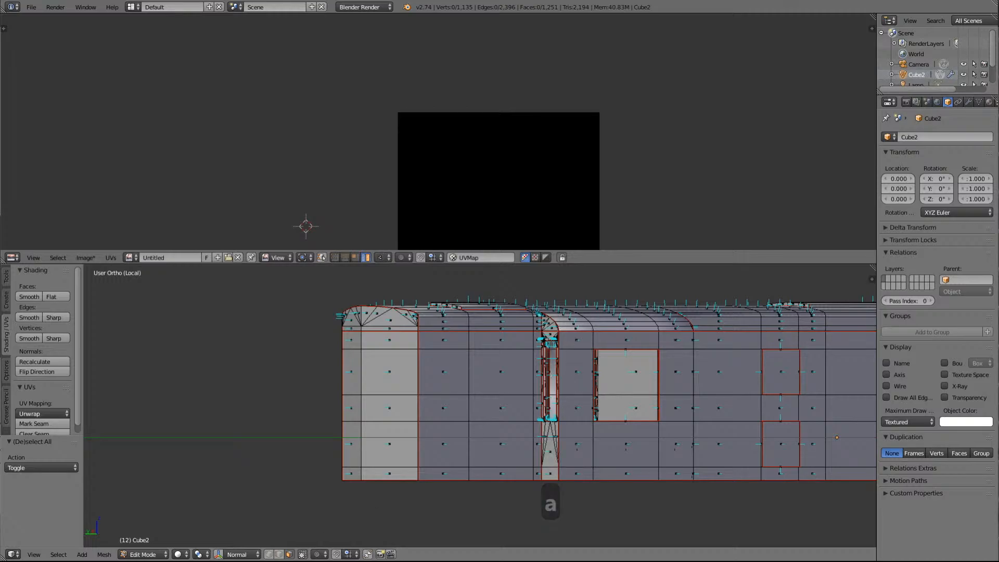
# Select the four upper cab-side faces in the column ahead of the side window, plus the top face just behind the window
pyautogui.keyDown('shift'); pyautogui.click(576, 339); pyautogui.keyUp('shift')
pyautogui.keyDown('shift'); pyautogui.click(578, 373); pyautogui.keyUp('shift')
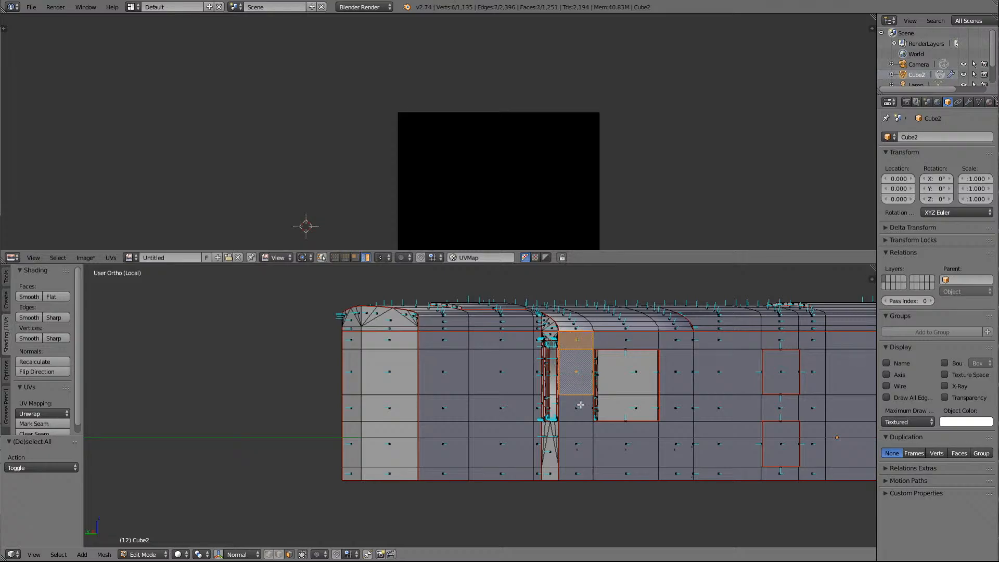
pyautogui.keyDown('shift'); pyautogui.click(577, 405); pyautogui.keyUp('shift')
pyautogui.keyDown('shift'); pyautogui.click(579, 437); pyautogui.keyUp('shift')
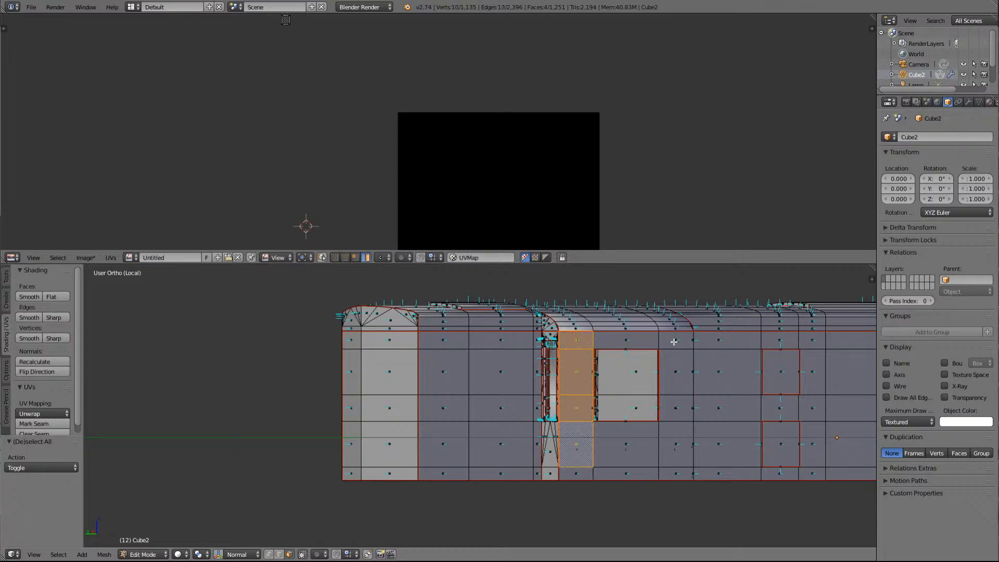
pyautogui.keyDown('shift'); pyautogui.click(678, 341); pyautogui.keyUp('shift')
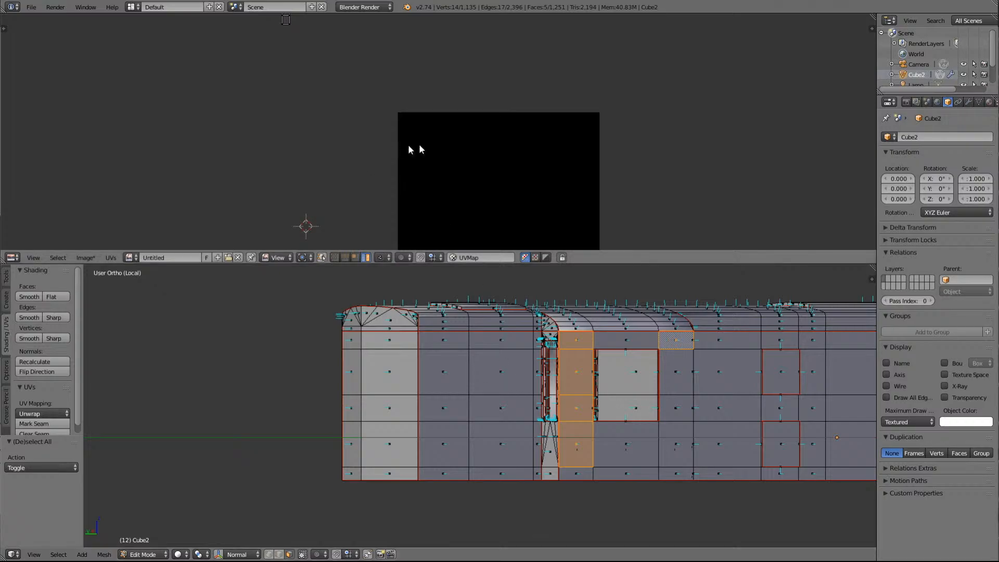
# Select the UVs of the chosen cab-side faces and frame them in the UV layout
pyautogui.scroll(-2, 495, 193)
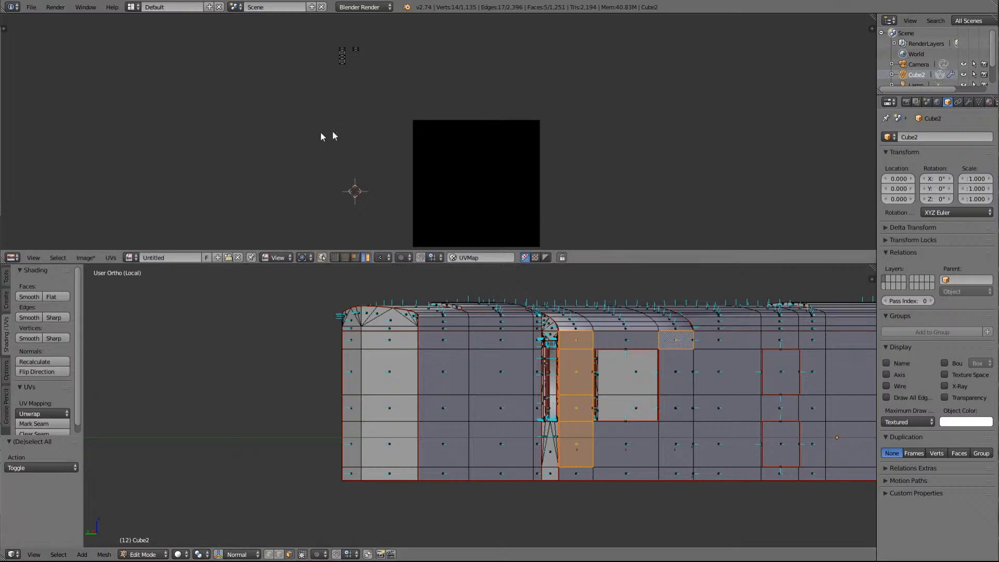
pyautogui.press('a')
pyautogui.press('a')
pyautogui.press('a')
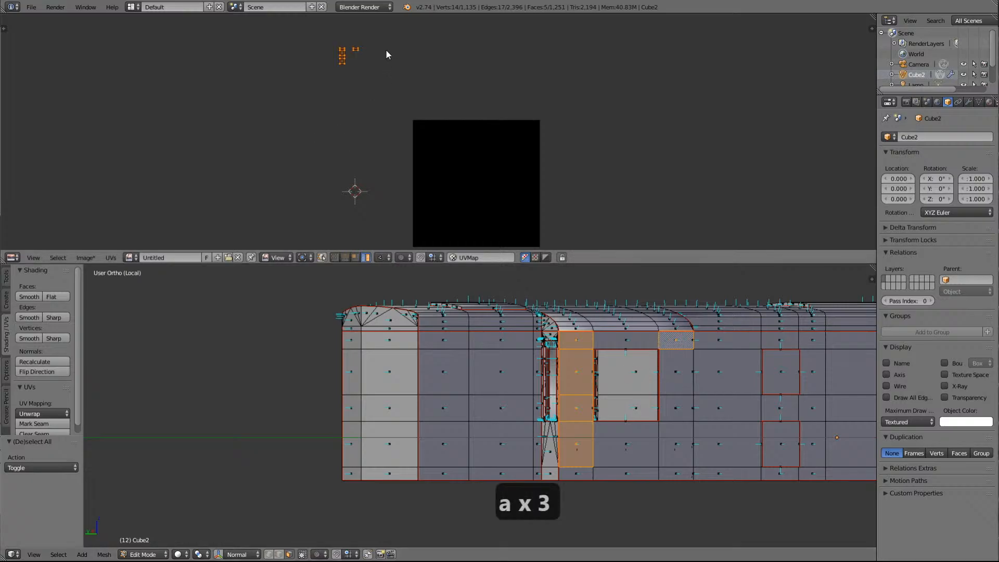
pyautogui.press('Delete')
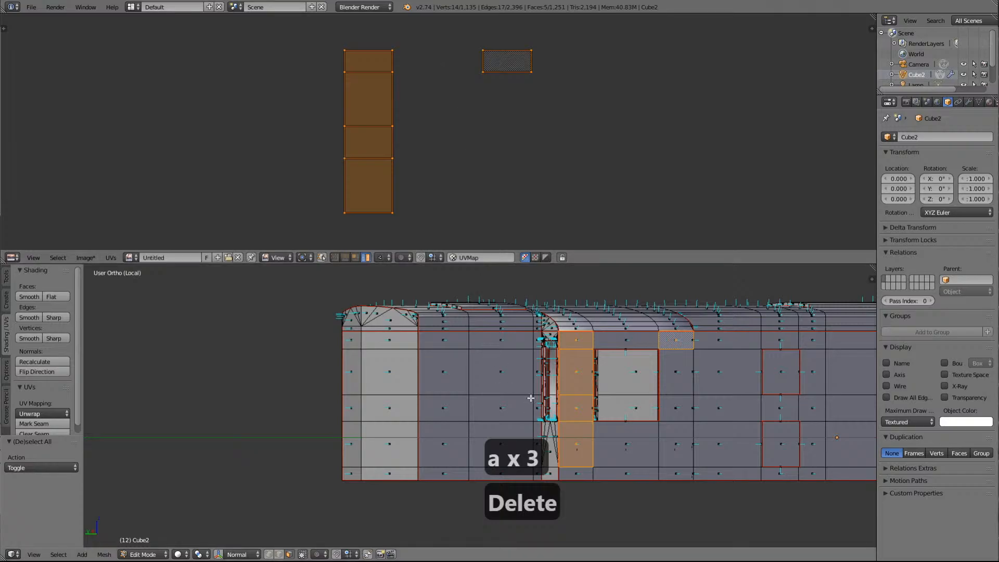
# Select the whole mesh to display all its UV islands, and examine the cab and hood sides from other angles
pyautogui.press('a')
pyautogui.press('a')
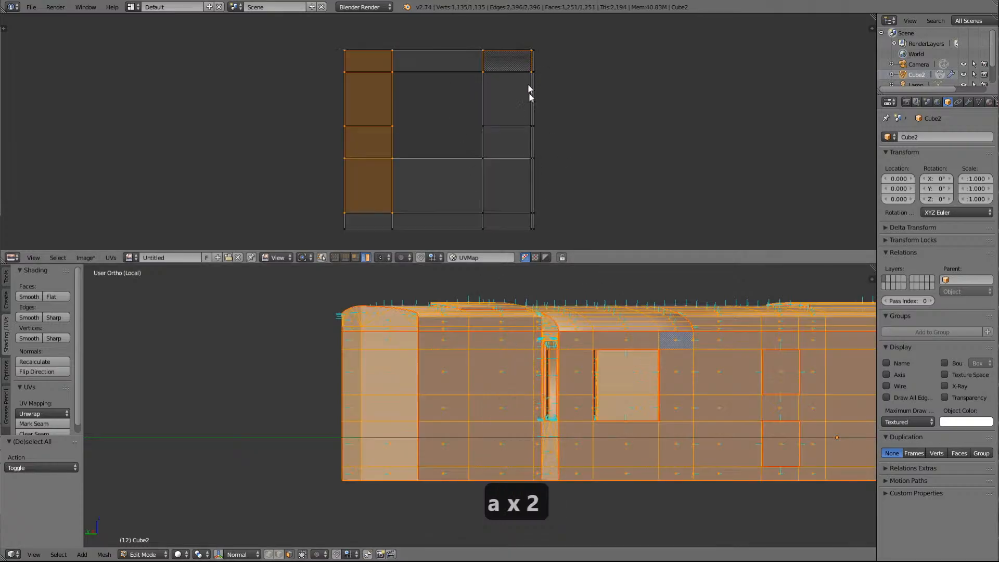
pyautogui.press('Right')
pyautogui.press('Right')
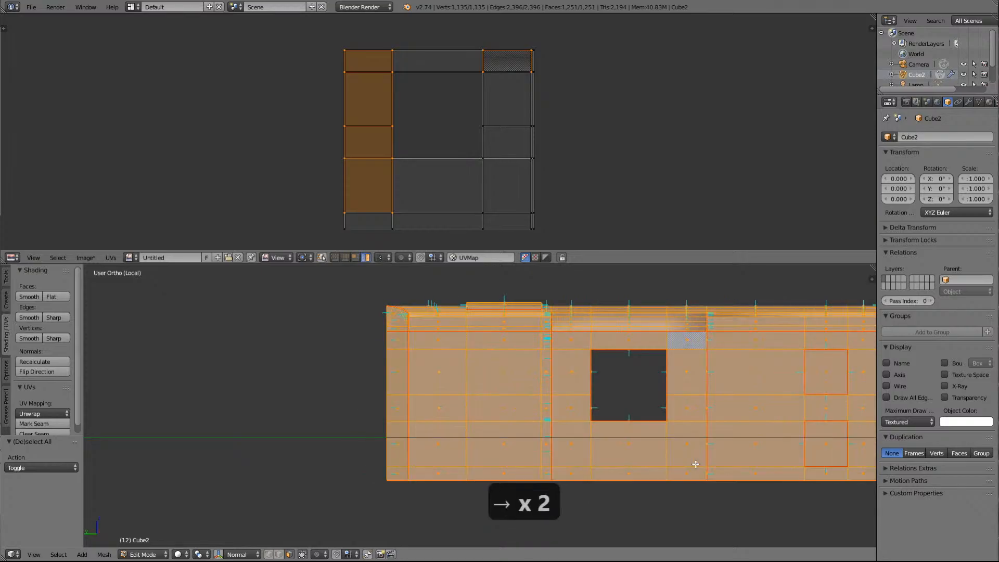
pyautogui.press('Right')
pyautogui.press('Right')
pyautogui.press('Right')
pyautogui.press('Right')
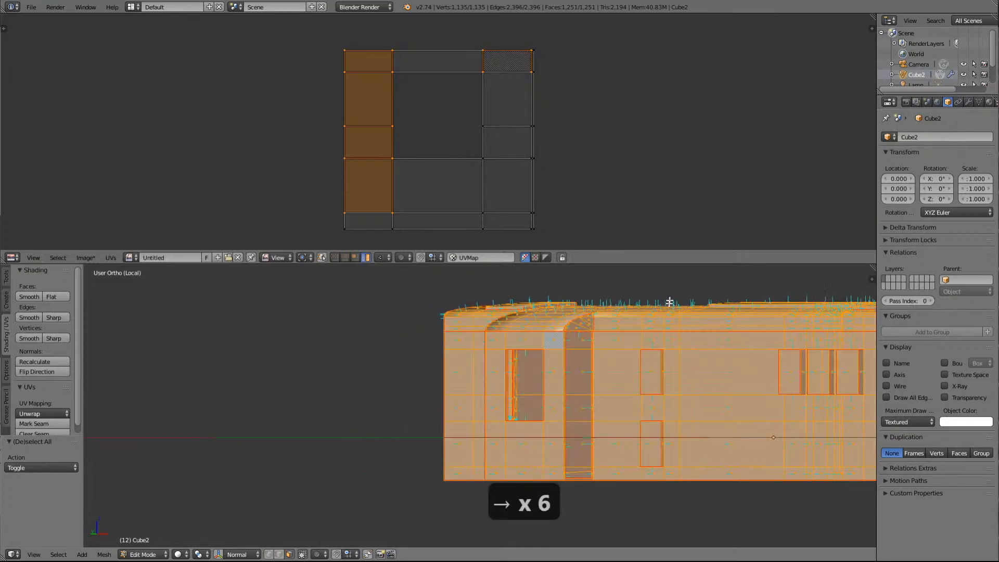
pyautogui.scroll(5, 531, 438)
pyautogui.scroll(-3, 690, 348)
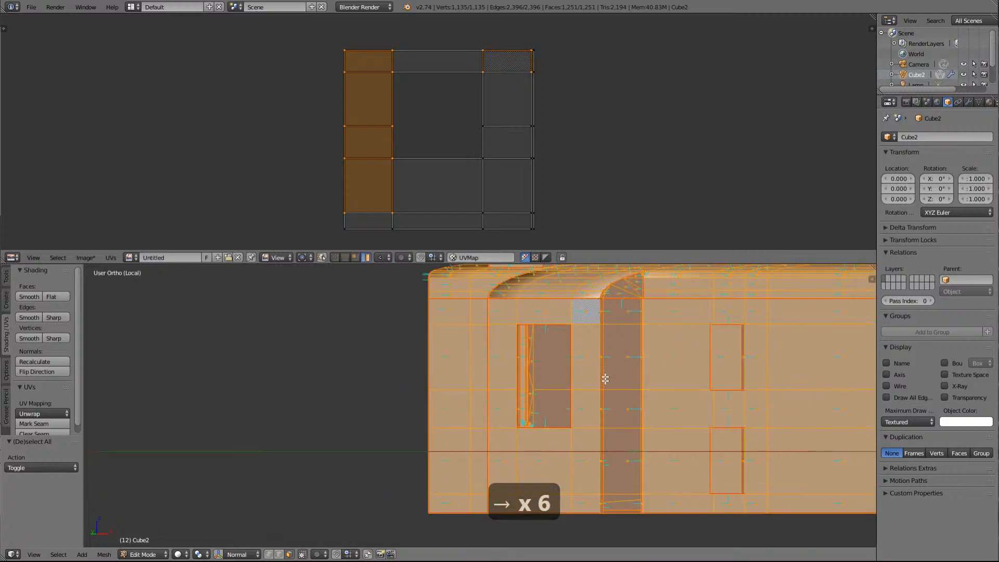
pyautogui.scroll(-2, 673, 352)
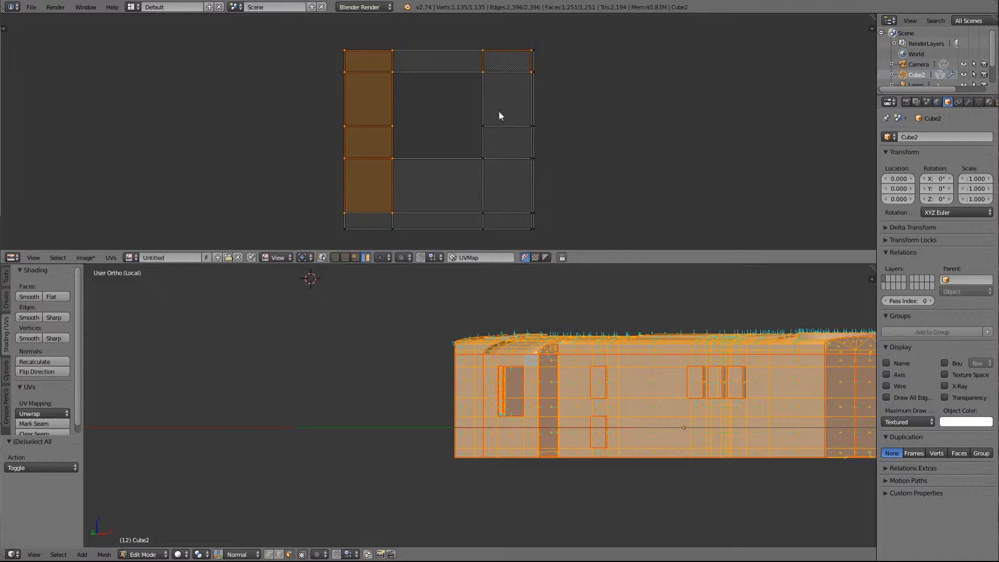
# Select the entire cab-side window island and move it into the image, just to the right of the cab-front island
pyautogui.press('a')
pyautogui.press('a')
pyautogui.scroll(-5, 536, 136)
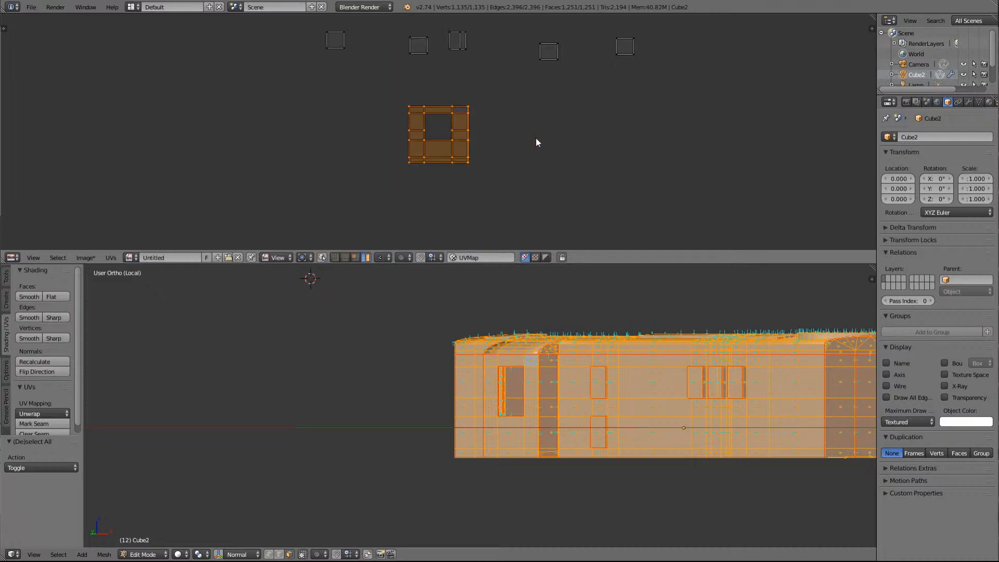
pyautogui.scroll(-5, 534, 136)
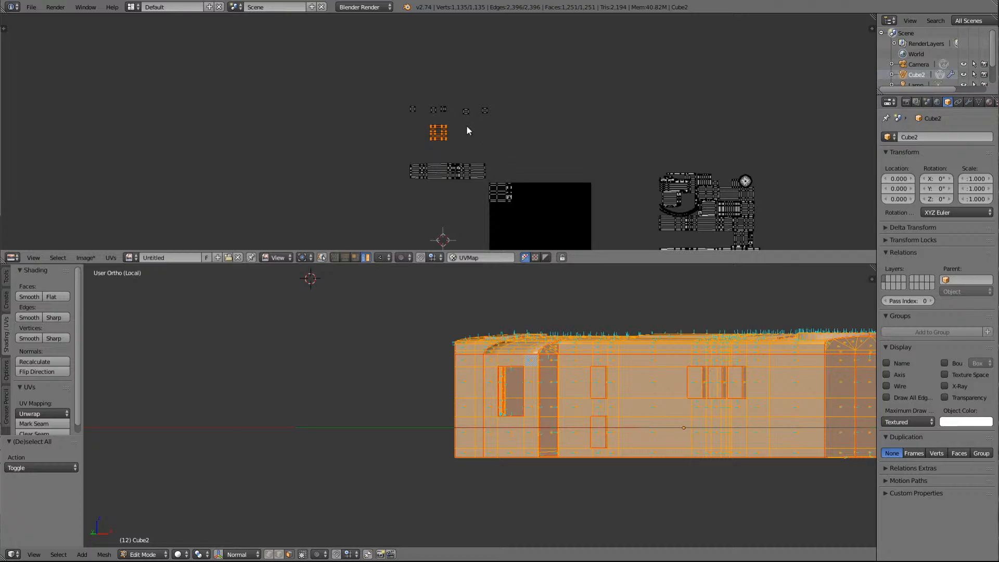
pyautogui.press('g')
pyautogui.click(552, 189)
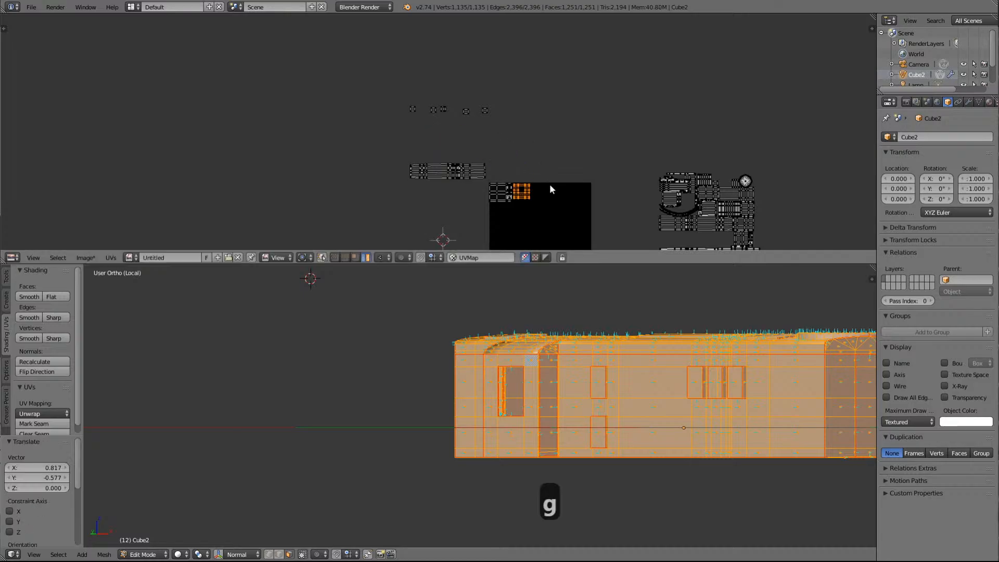
# Scale the cab-side island up by about 1.305 to match the cab front's height and align it close to the cab front's right edge
pyautogui.press('Delete')
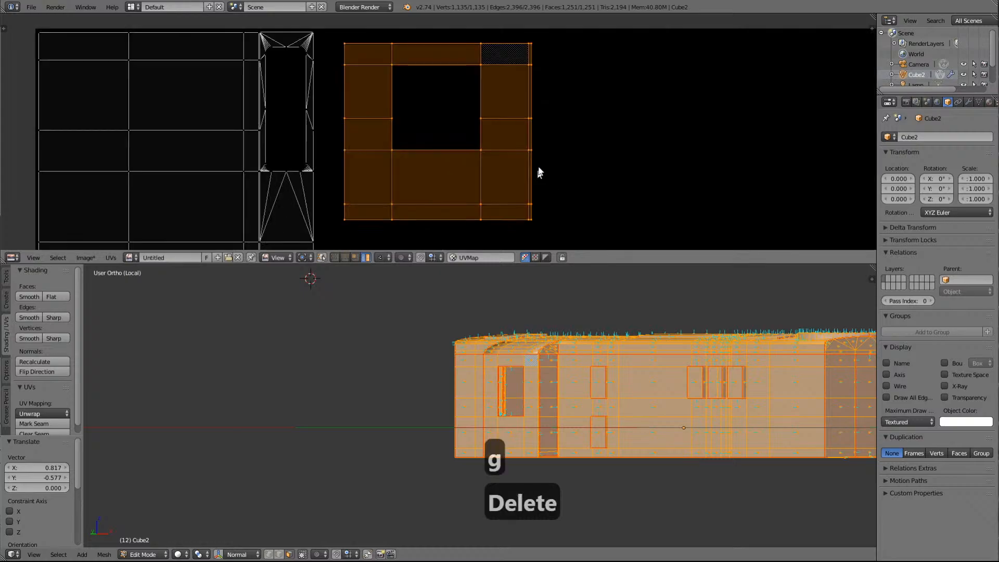
pyautogui.scroll(-3, 539, 173)
pyautogui.press('g')
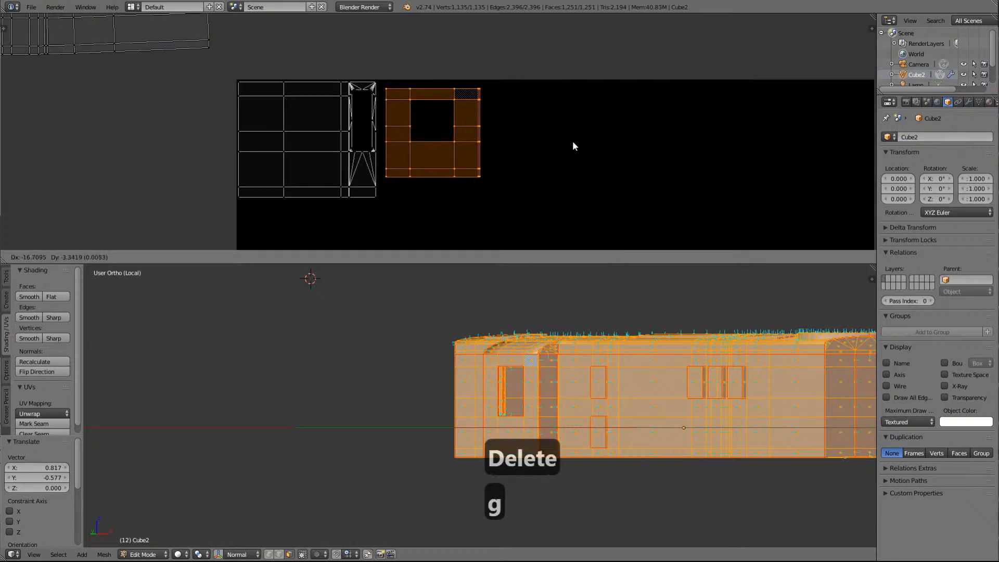
pyautogui.click(567, 145)
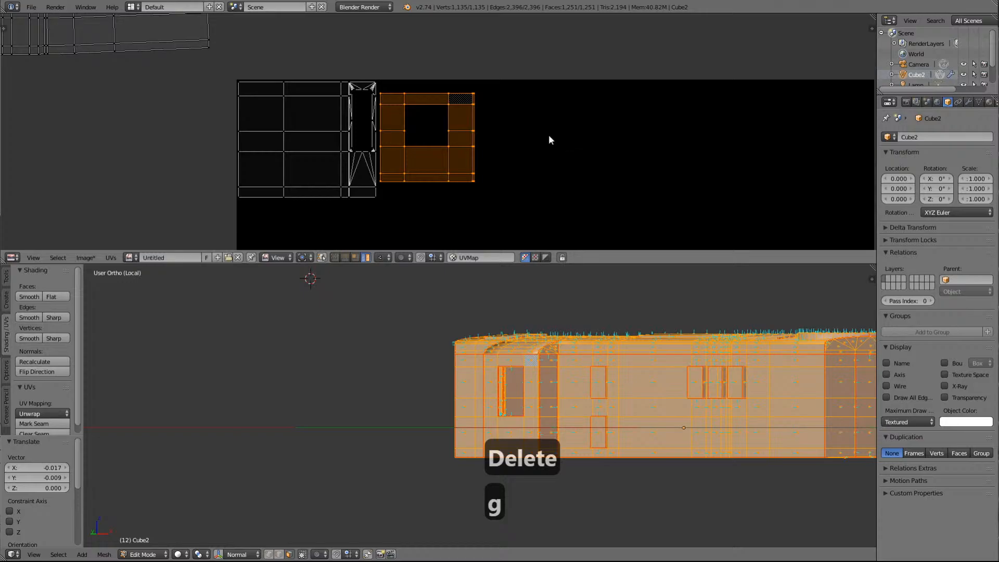
pyautogui.press('s')
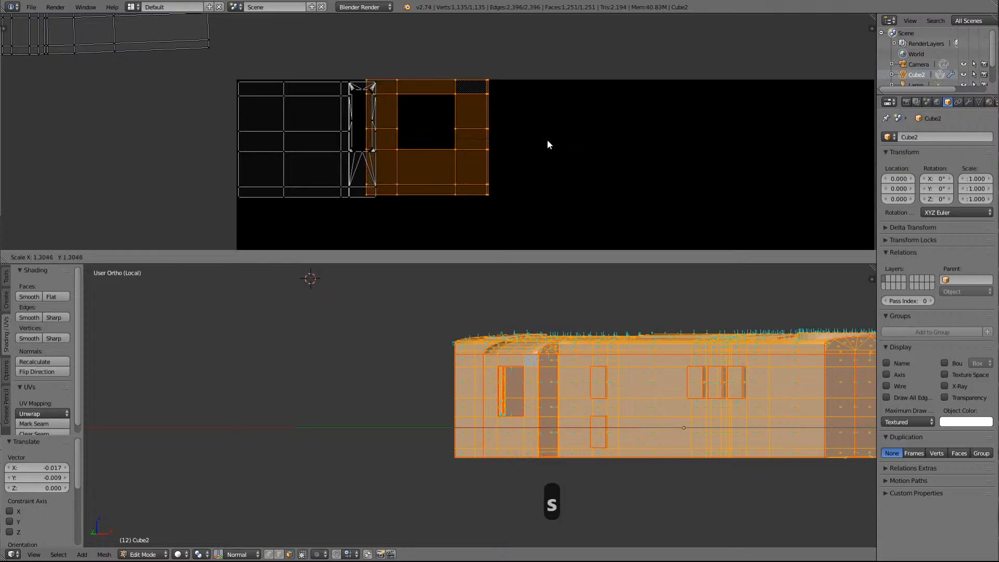
pyautogui.click(547, 145)
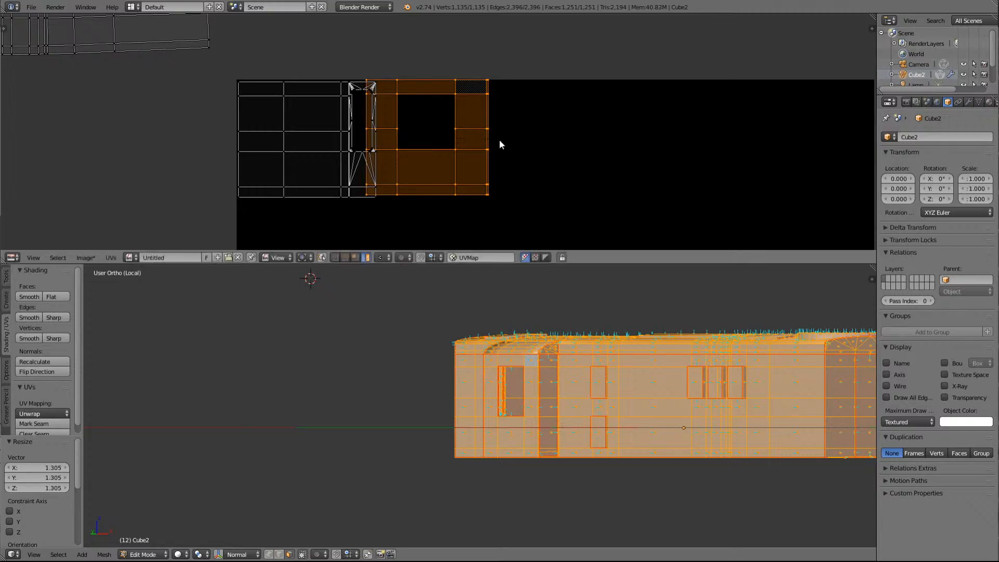
pyautogui.press('g')
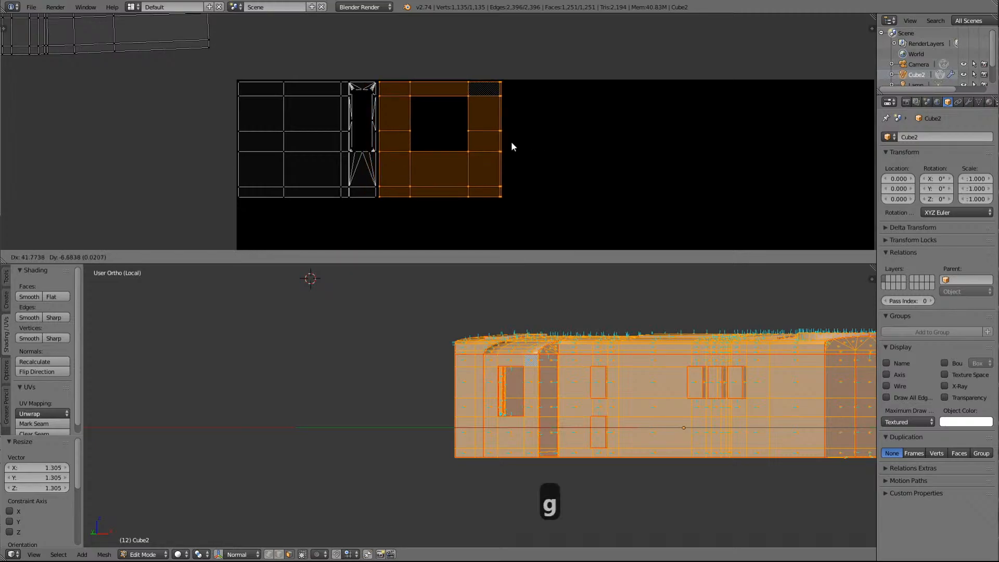
pyautogui.click(511, 142)
# Select the long body-side island outside the image and move it to the right of the cab-side island, level with it
pyautogui.scroll(-6, 523, 120)
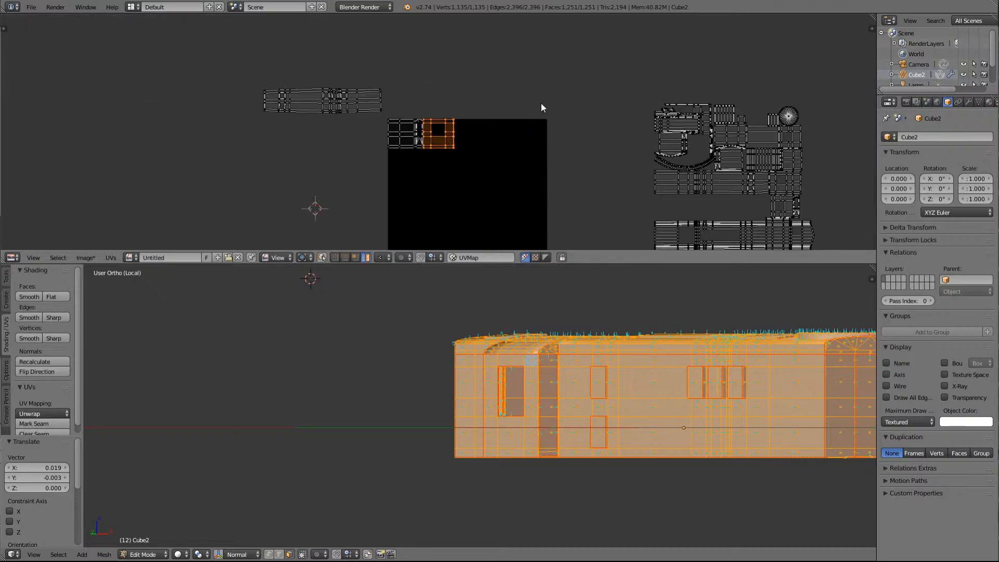
pyautogui.rightClick(323, 107)
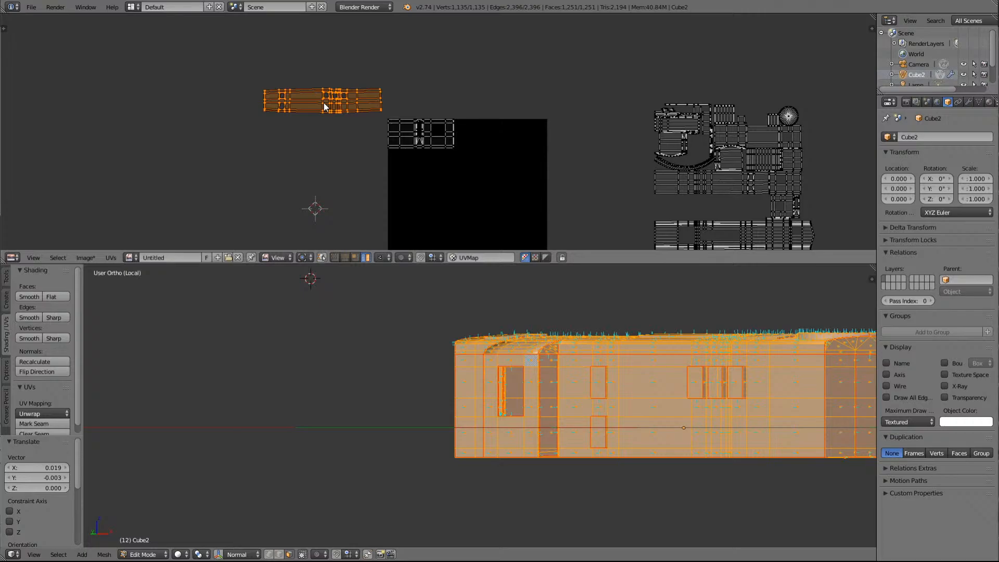
pyautogui.press('g')
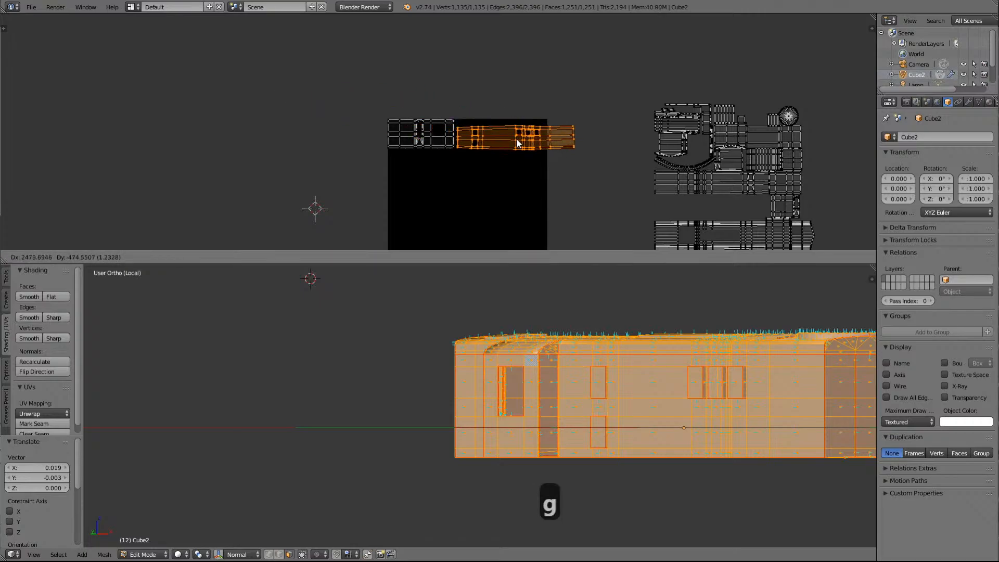
pyautogui.click(516, 138)
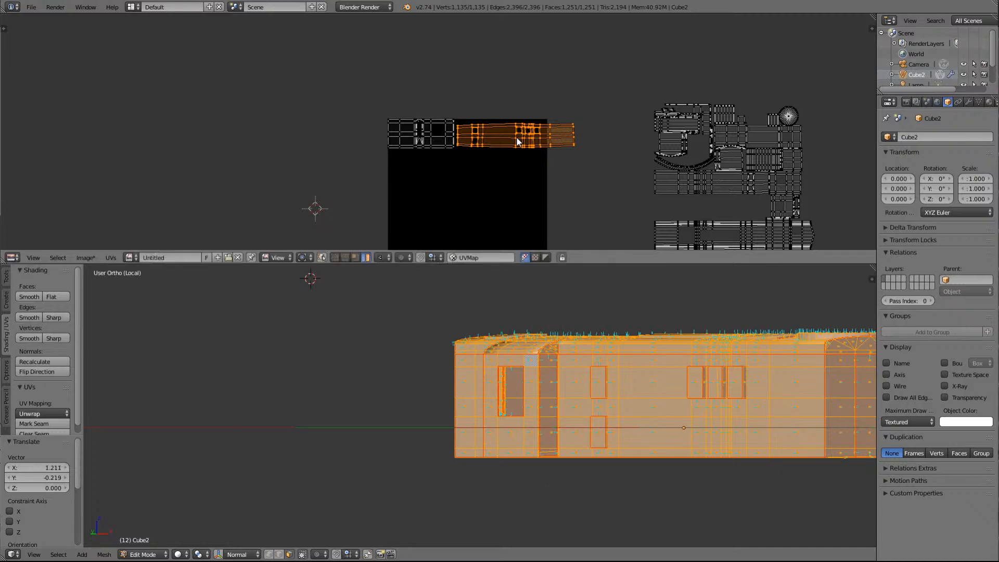
# Shift the cab-side island about 0.003 left against the cab-front island and check the alignment along their shared edge
pyautogui.scroll(-3, 402, 183)
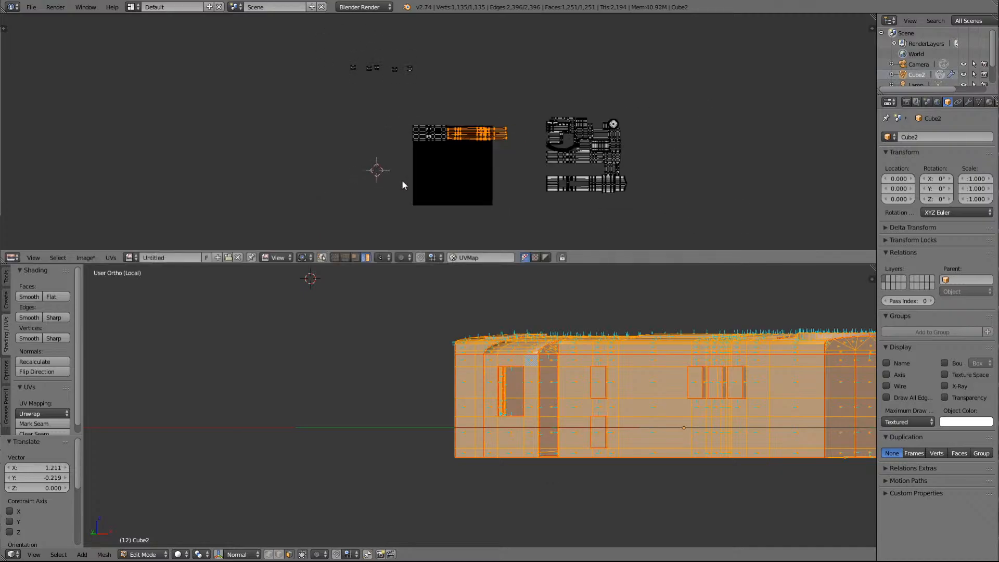
pyautogui.scroll(12, 402, 181)
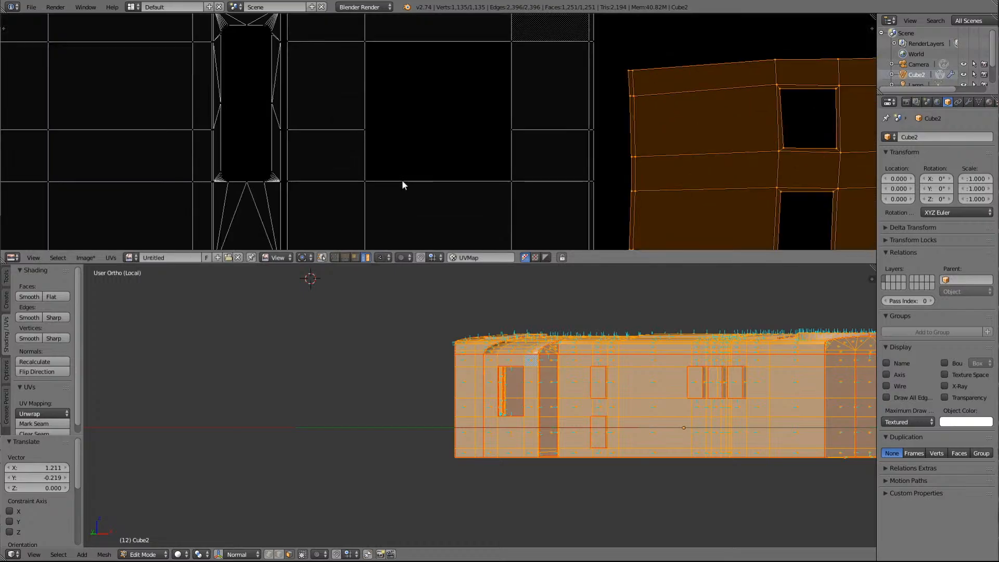
pyautogui.scroll(-2, 402, 185)
pyautogui.scroll(8, 401, 155)
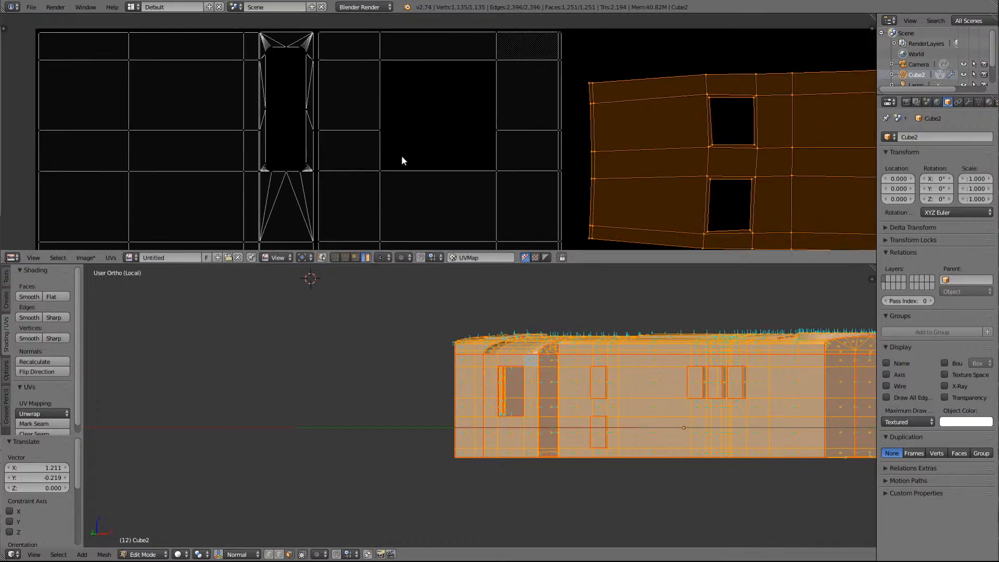
pyautogui.scroll(-5, 181, 131)
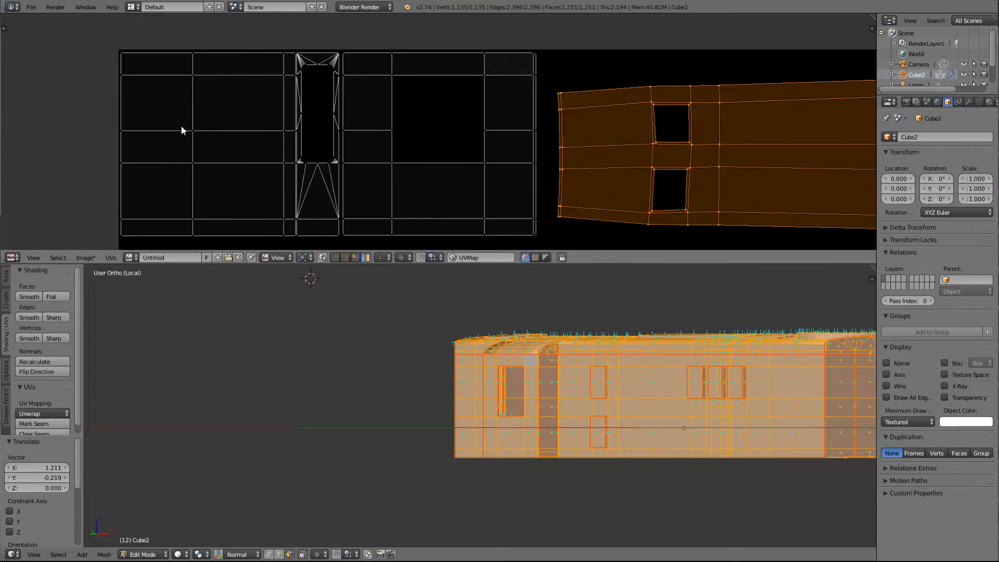
pyautogui.rightClick(368, 121)
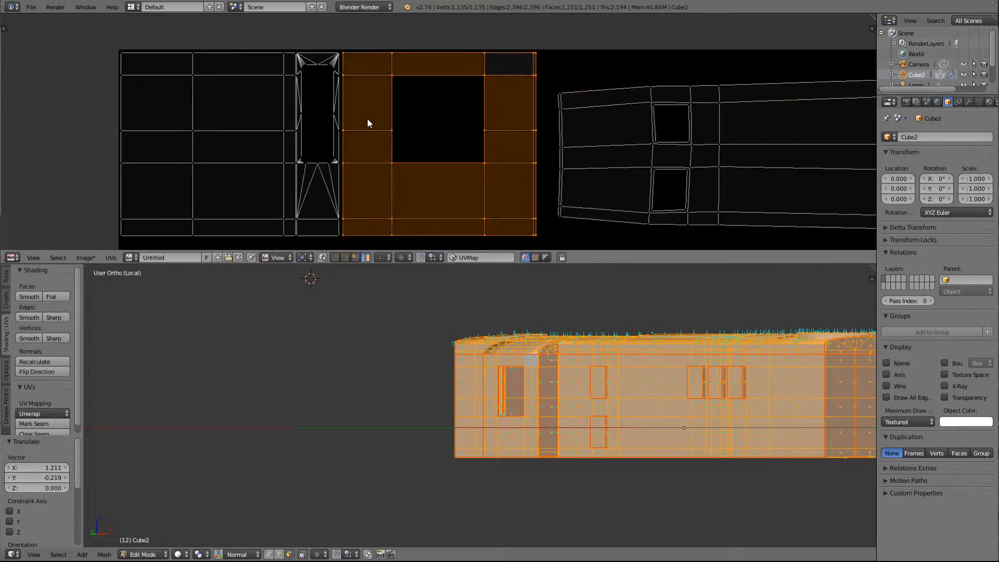
pyautogui.press('g')
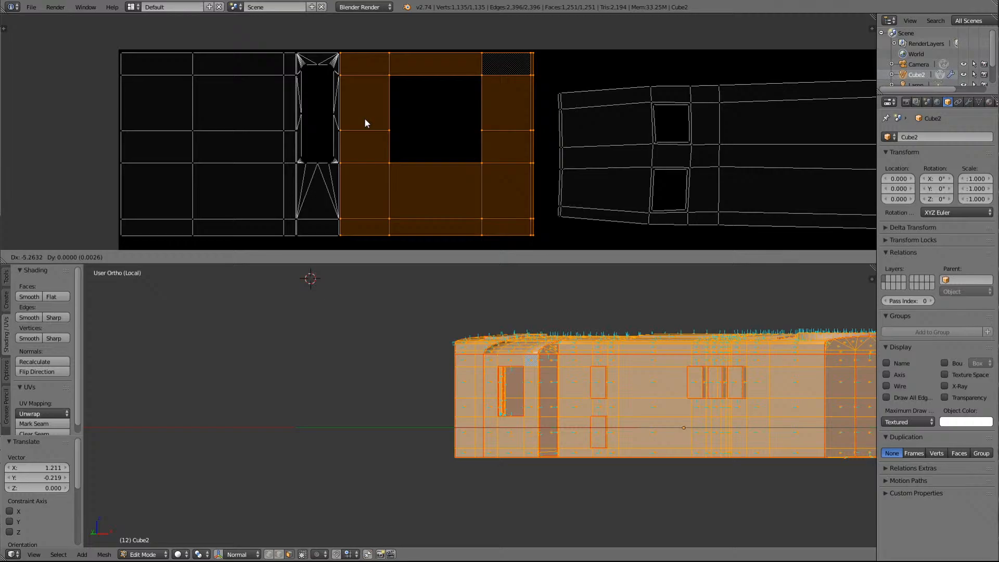
pyautogui.click(365, 120)
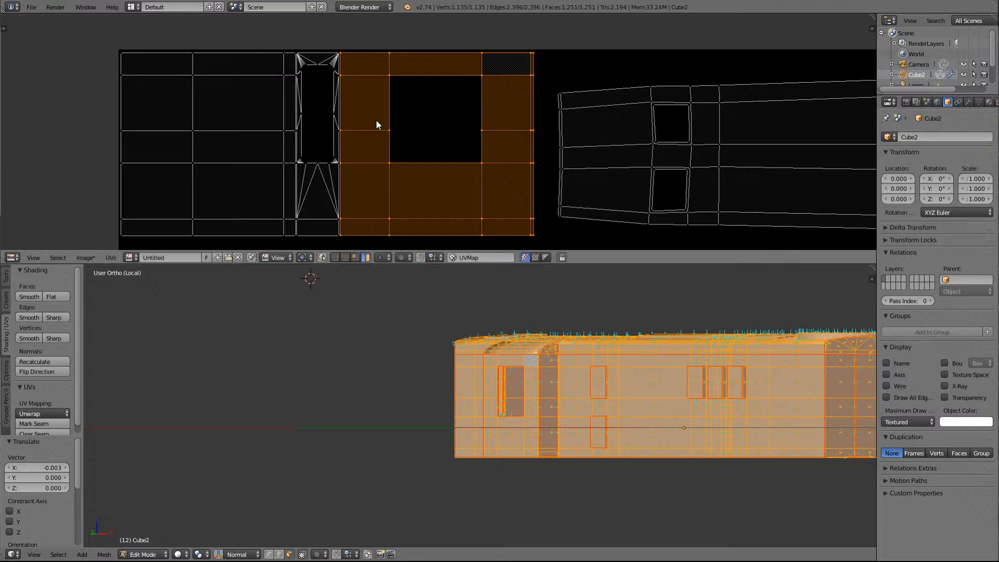
pyautogui.scroll(6, 386, 164)
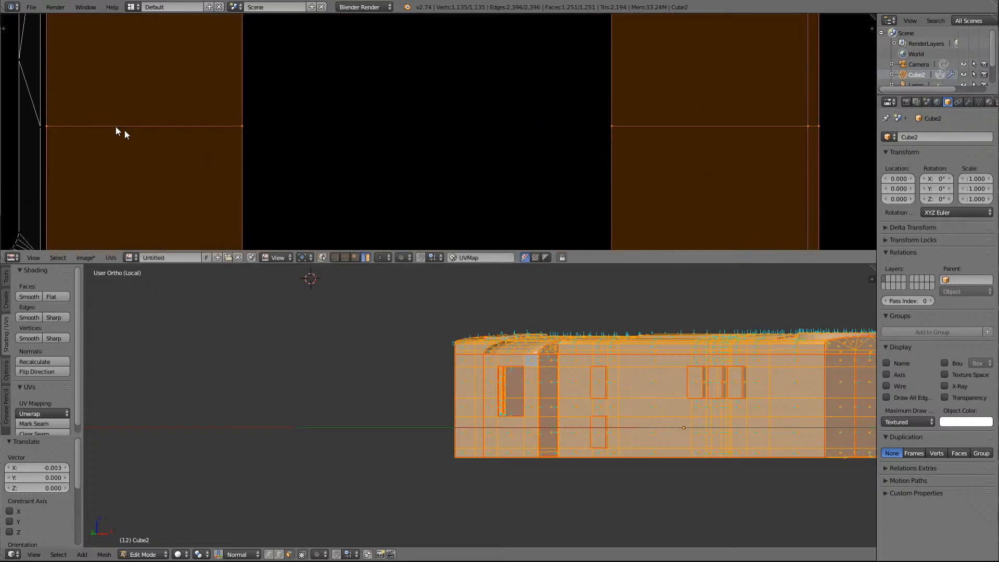
pyautogui.scroll(-5, 46, 126)
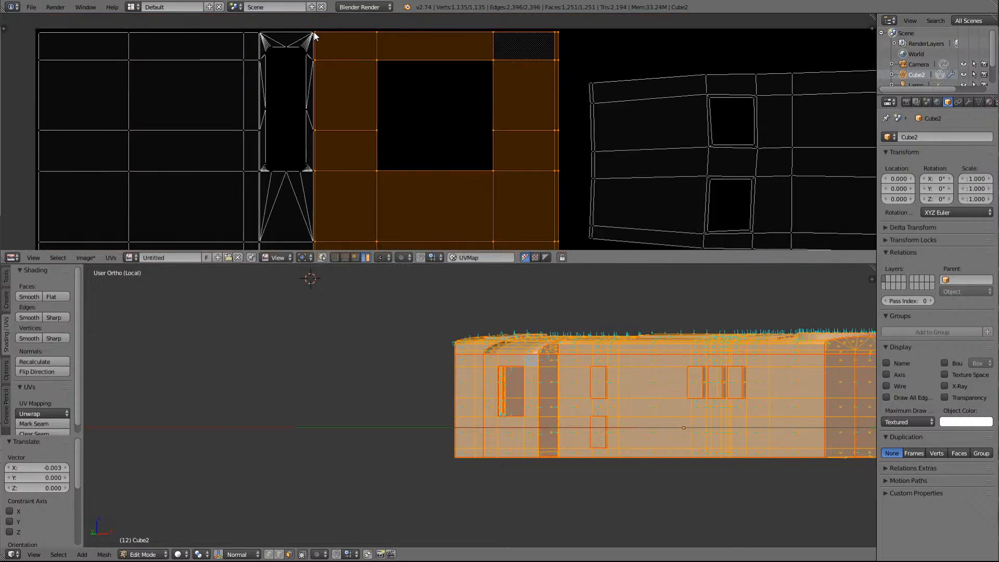
pyautogui.scroll(-2, 313, 193)
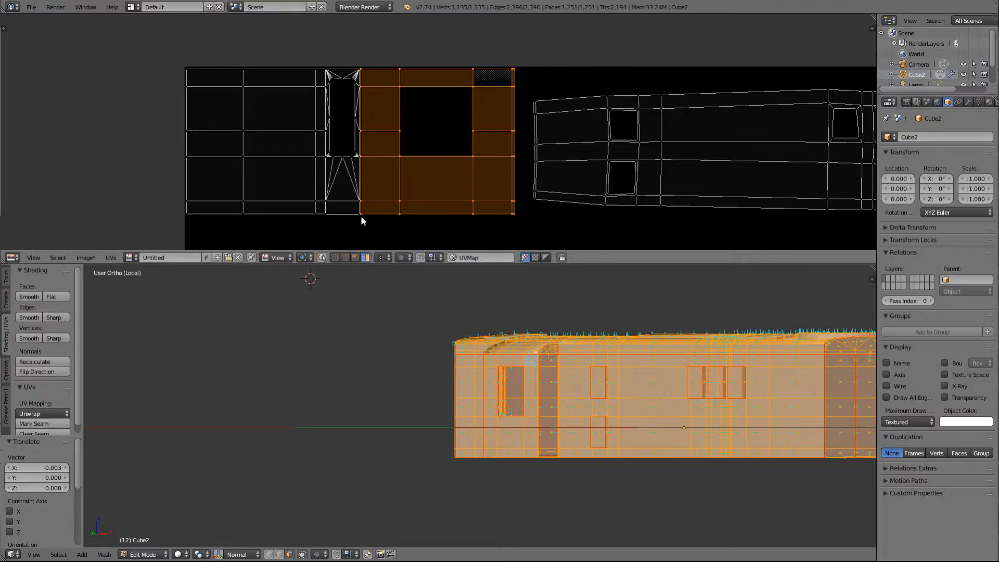
pyautogui.scroll(2, 430, 204)
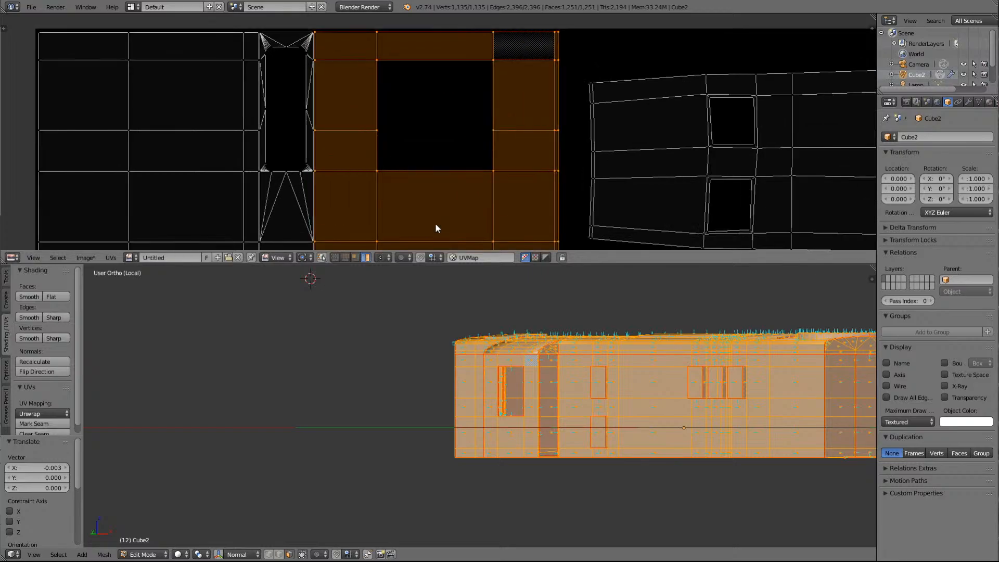
# Enlarge the UV editor and fine-tune the cab-side island's scale and position so it lines up with the cab-front island's edge
pyautogui.moveTo(586, 264); pyautogui.dragTo(561, 448)
pyautogui.scroll(3, 450, 359)
pyautogui.scroll(-1, 450, 364)
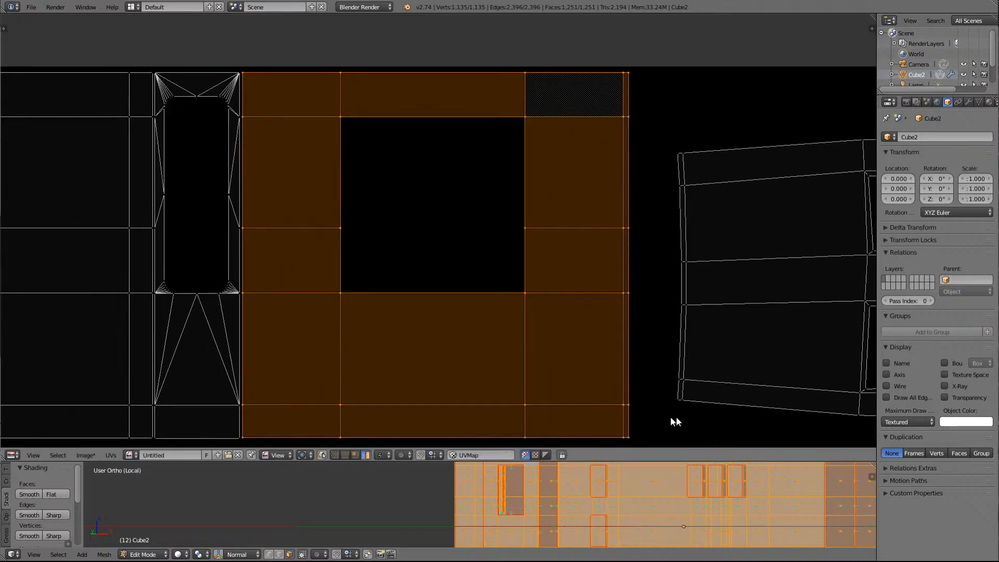
pyautogui.press('s')
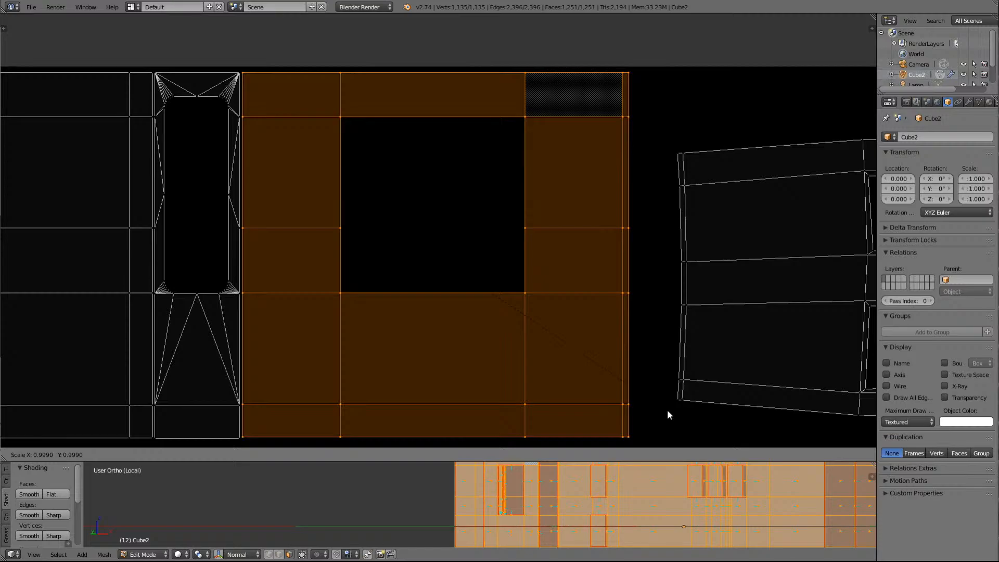
pyautogui.click(669, 411)
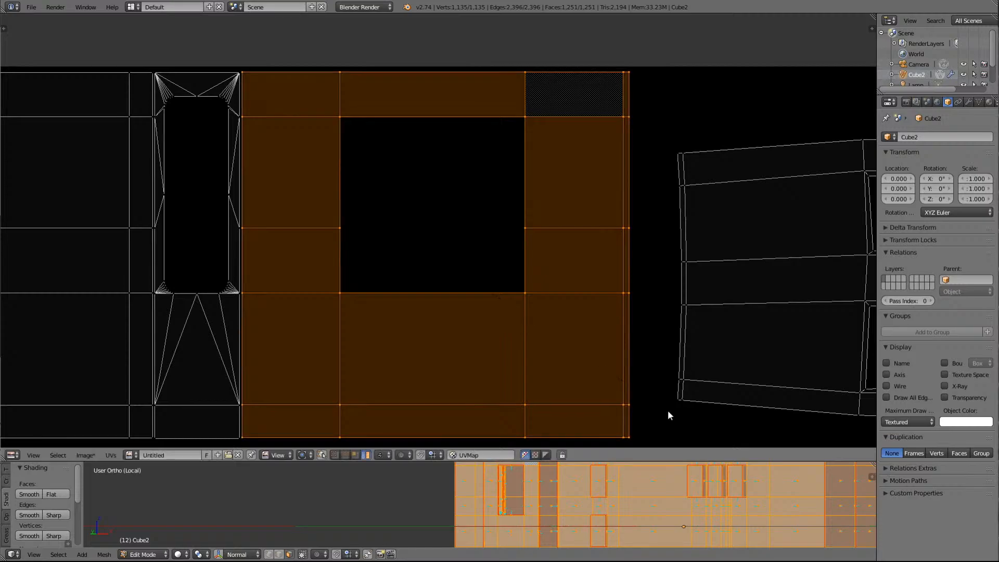
pyautogui.press('g')
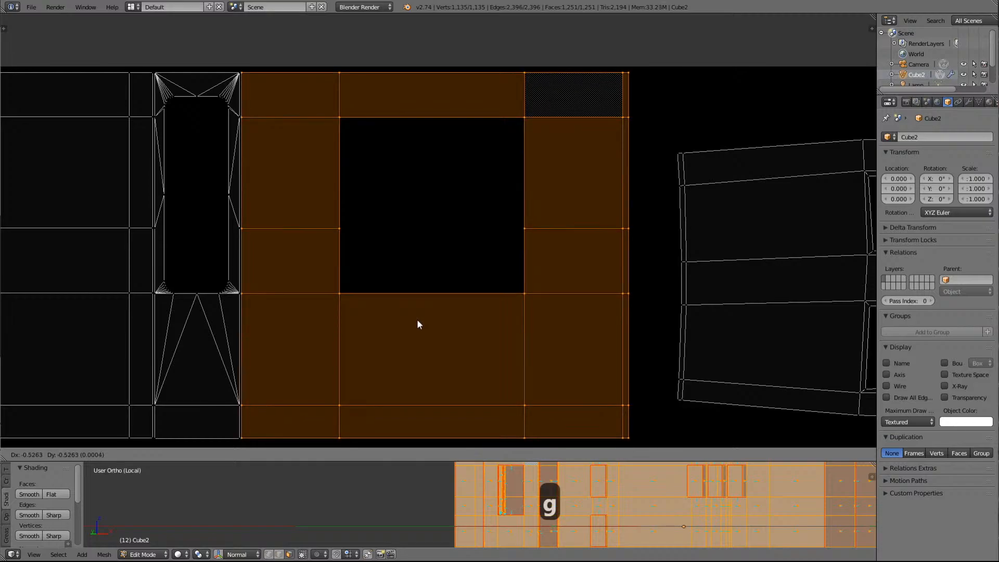
pyautogui.click(417, 321)
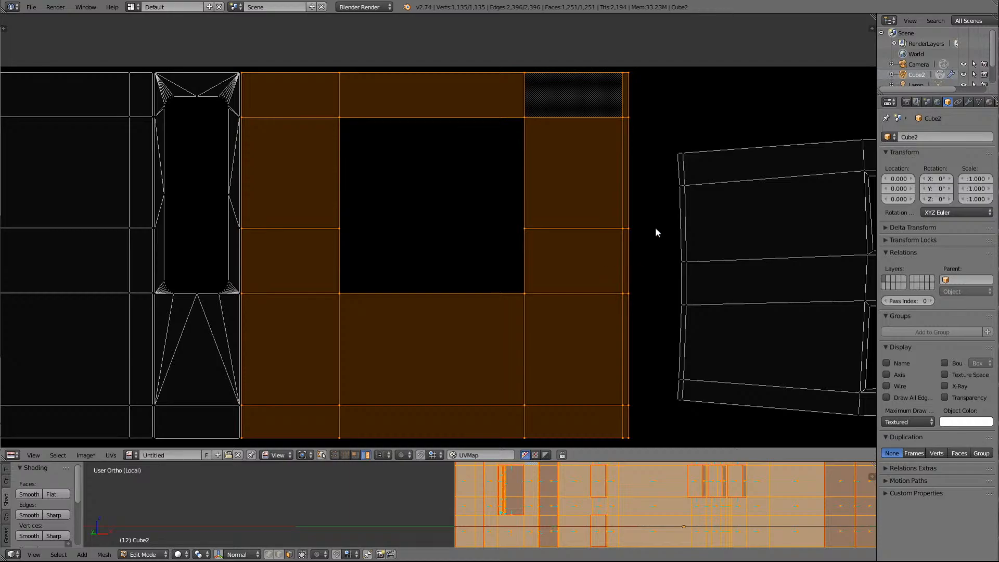
# Select the short hood, cab-front and cab-side islands together, scale them to about 0.8 and move them into the image's upper-left corner
pyautogui.scroll(-9, 655, 233)
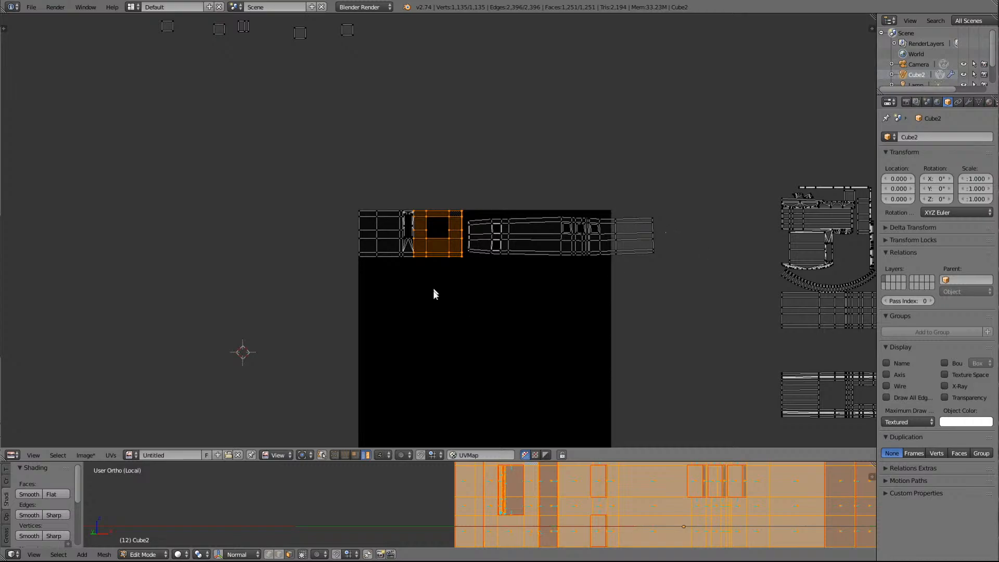
pyautogui.press('a')
pyautogui.scroll(5, 464, 281)
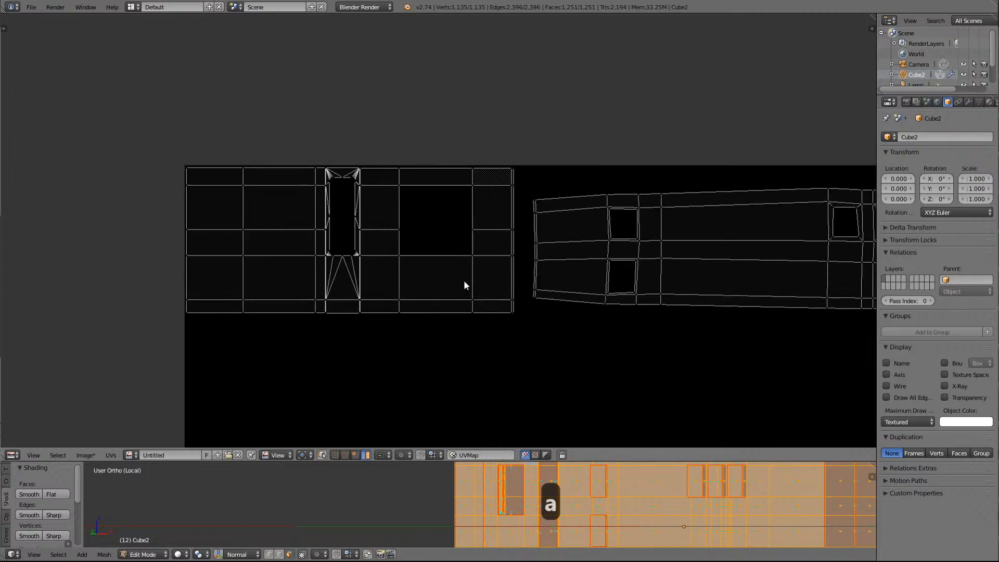
pyautogui.scroll(-3, 617, 281)
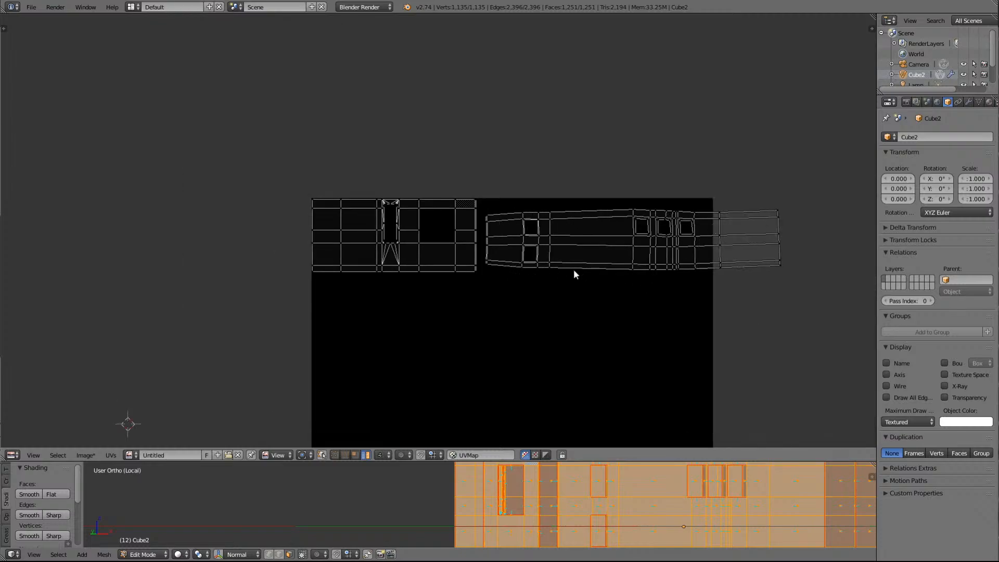
pyautogui.press('b')
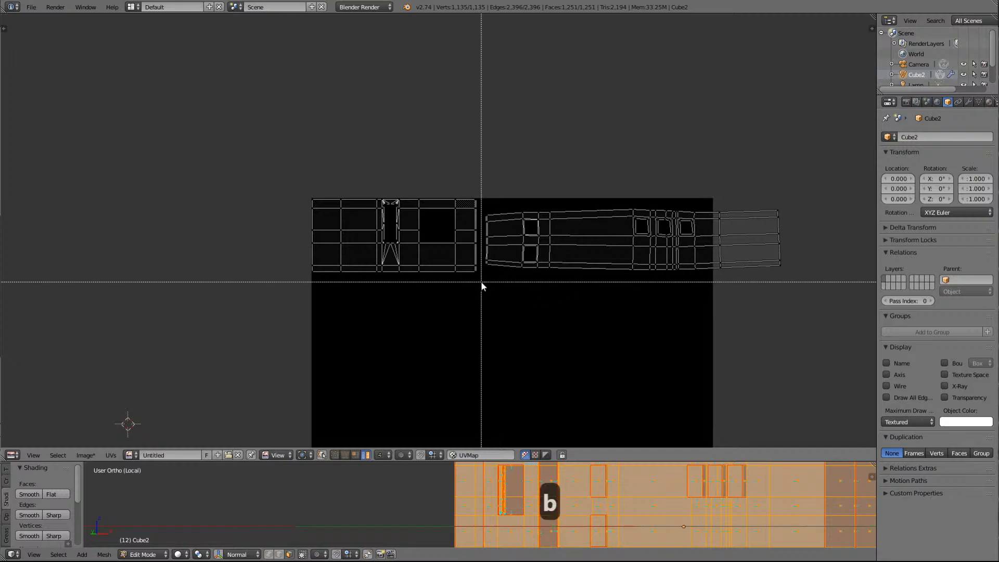
pyautogui.moveTo(482, 278); pyautogui.dragTo(298, 198)
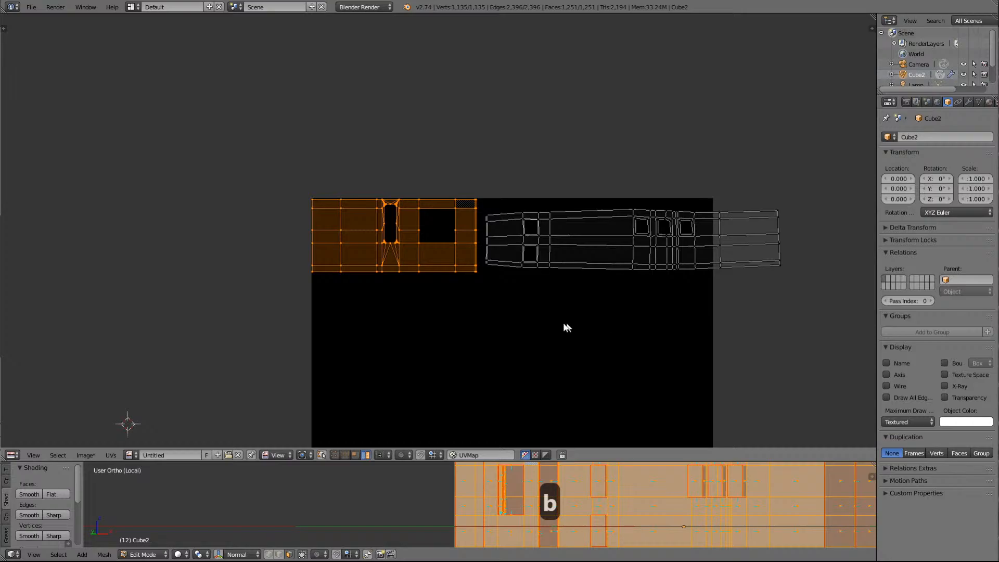
pyautogui.press('s')
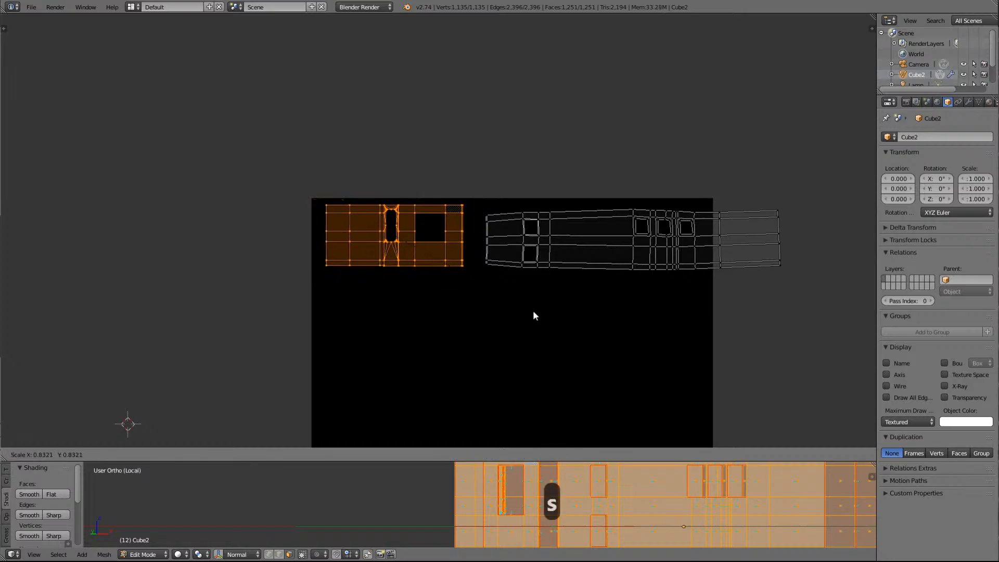
pyautogui.click(526, 307)
pyautogui.press('g')
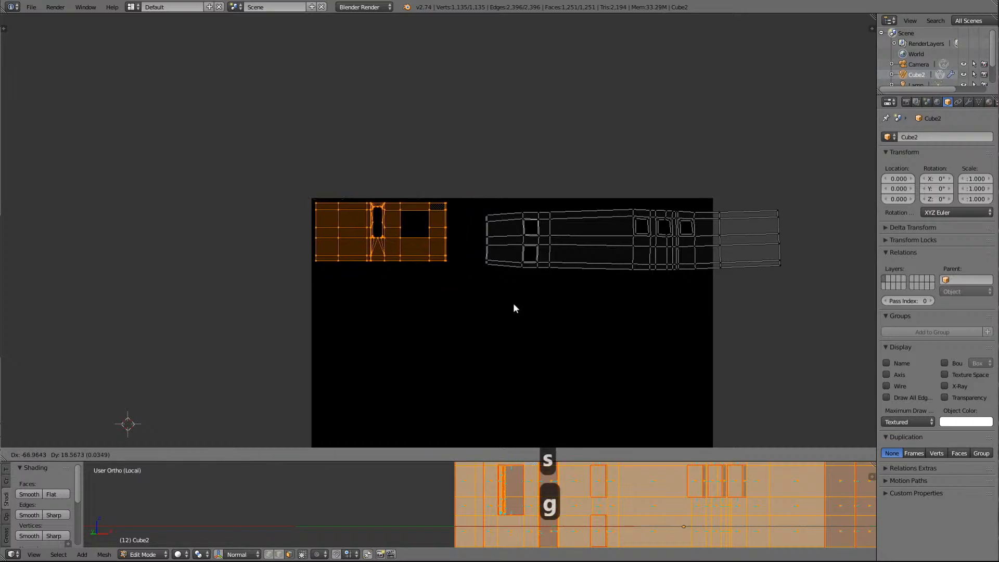
pyautogui.click(514, 305)
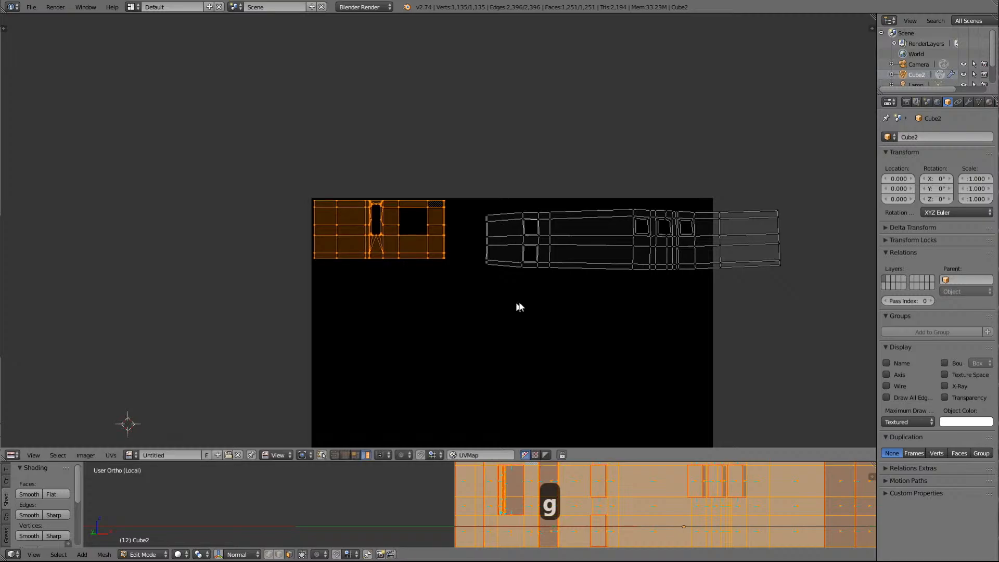
# Select the long body-side island and move it left and slightly up, leaving a small gap beside the cab-side island
pyautogui.rightClick(608, 247)
pyautogui.press('g')
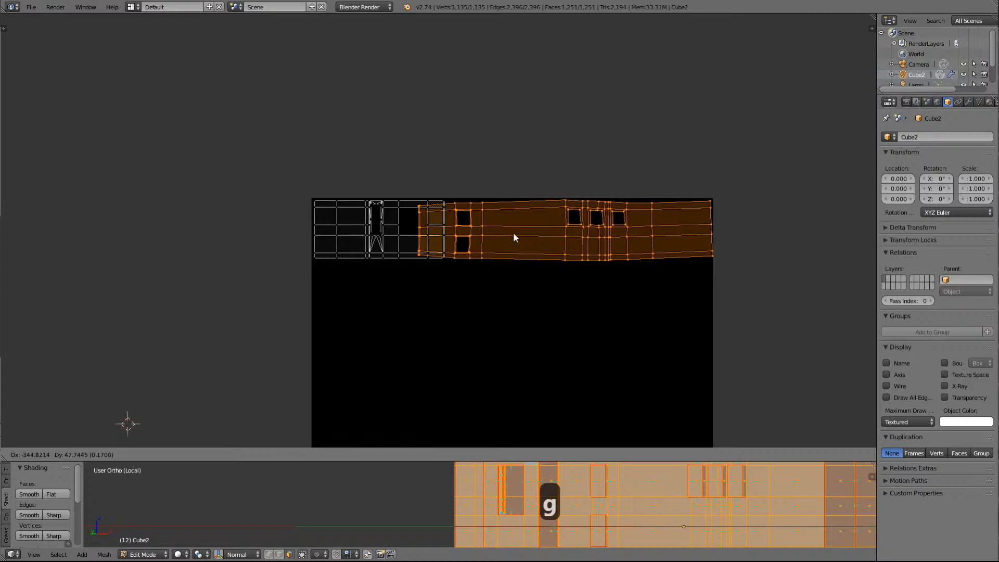
pyautogui.click(555, 232)
pyautogui.scroll(3, 517, 267)
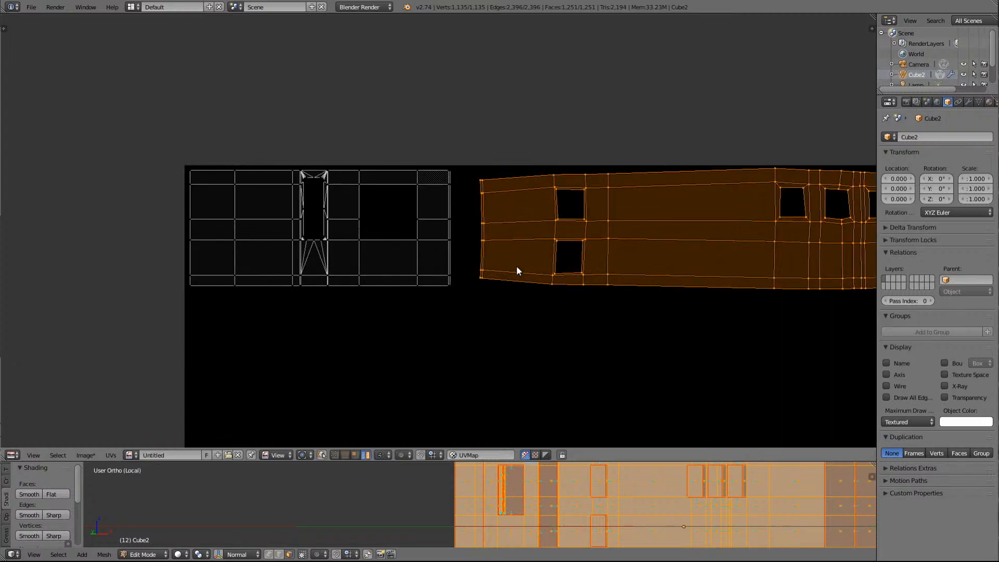
# Select the short hood, cab-front and cab-side islands together, scale them to about 0.93 and move them back into the upper-left corner
pyautogui.rightClick(381, 267)
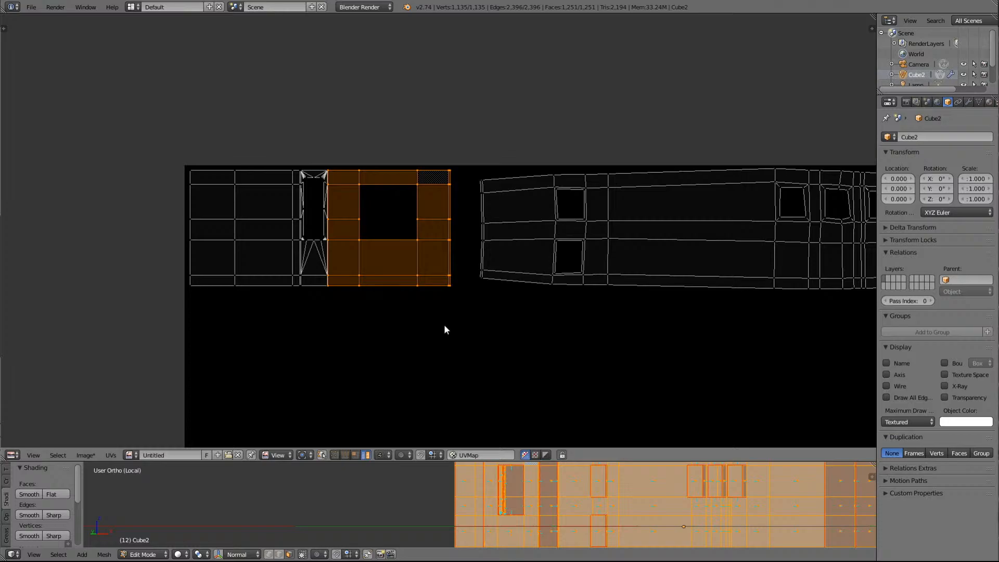
pyautogui.press('a')
pyautogui.press('b')
pyautogui.moveTo(459, 295); pyautogui.dragTo(172, 155)
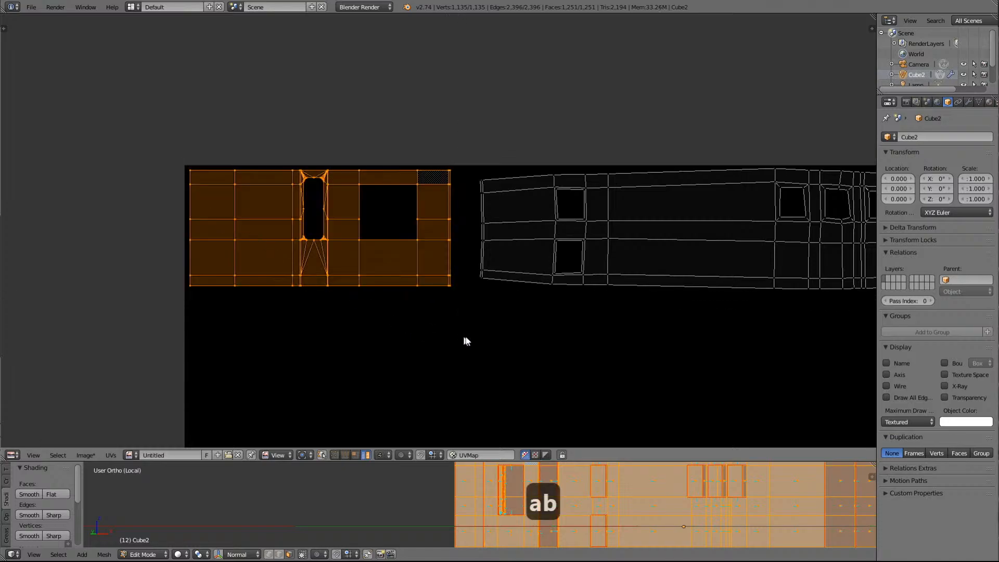
pyautogui.press('s')
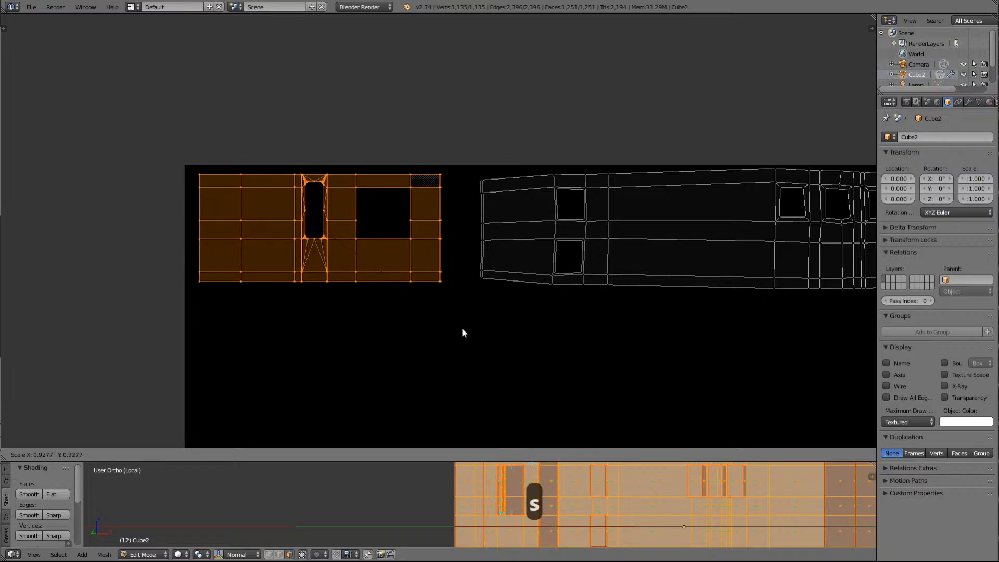
pyautogui.click(462, 332)
pyautogui.press('g')
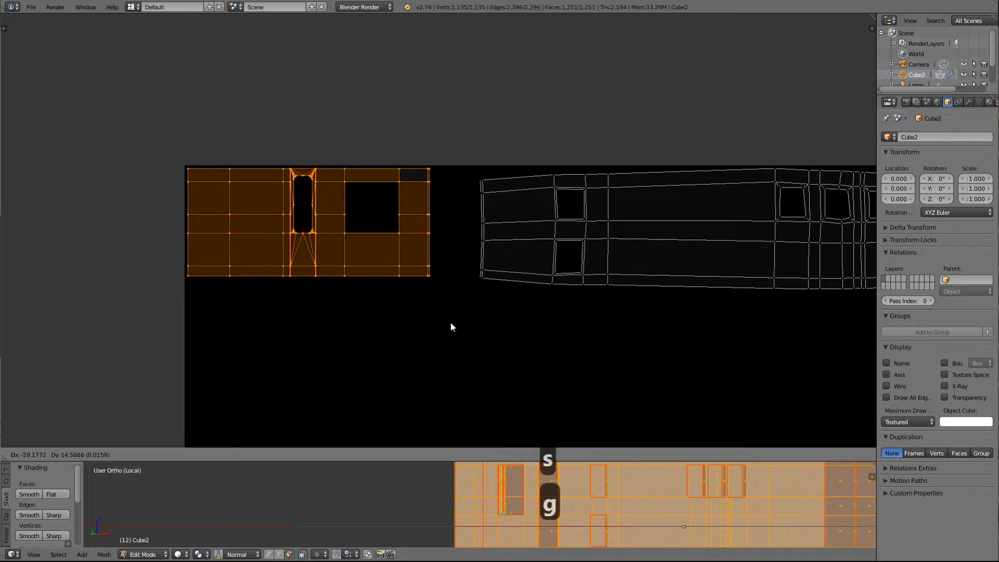
pyautogui.click(450, 323)
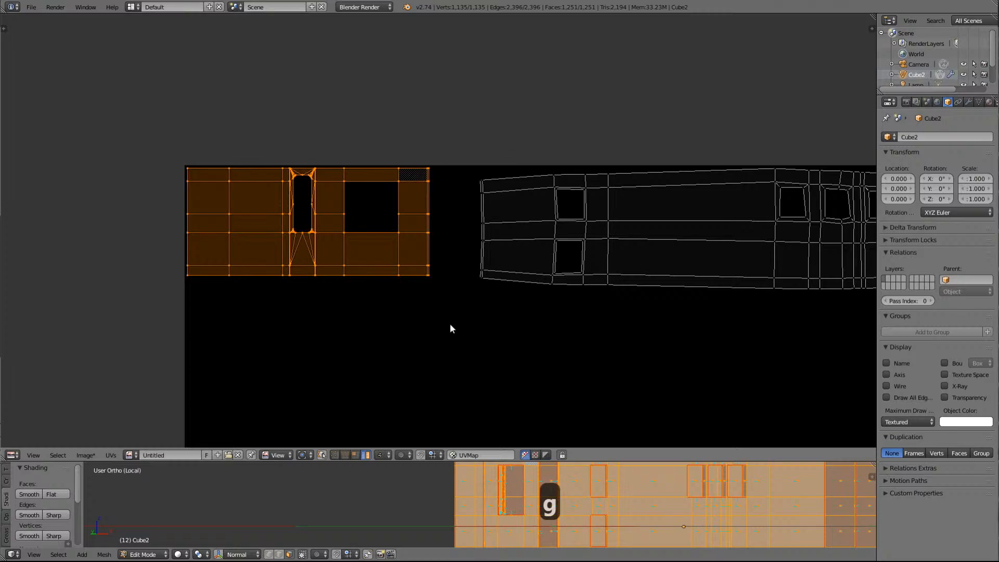
# Move the long body-side island left until it sits just beside the cab-side island, and check how it fits the image width
pyautogui.rightClick(700, 224)
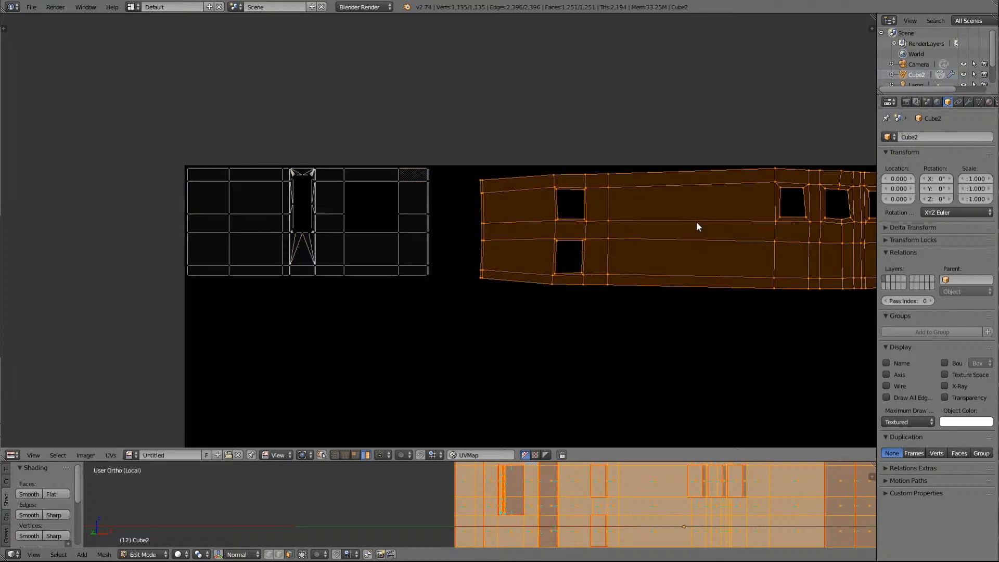
pyautogui.press('g')
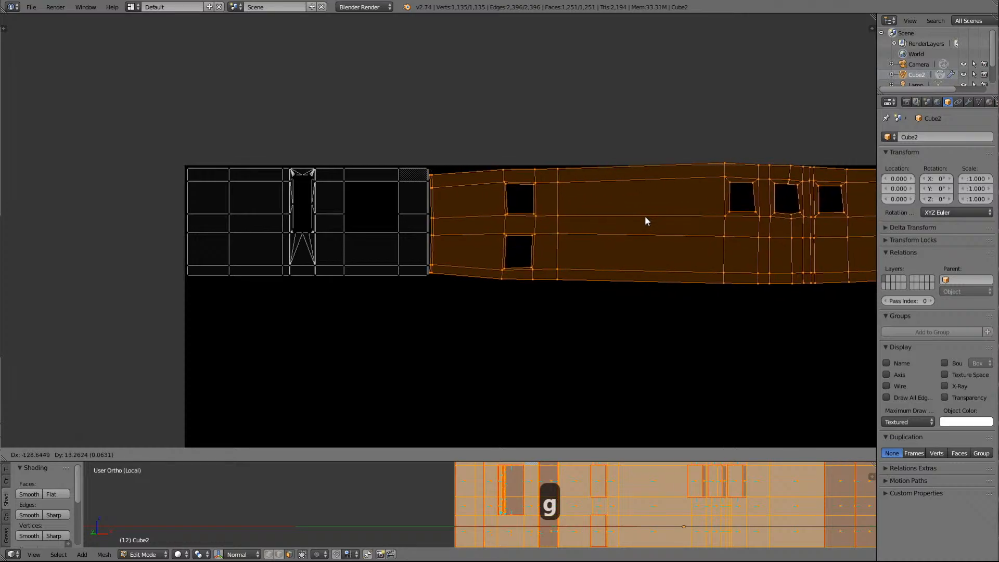
pyautogui.click(651, 223)
pyautogui.scroll(-5, 648, 327)
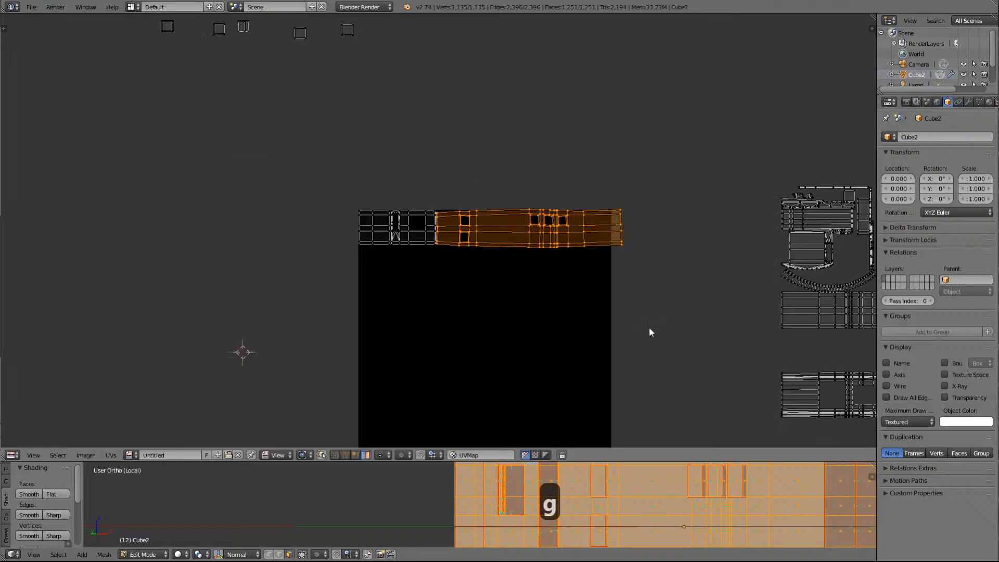
pyautogui.scroll(4, 649, 332)
pyautogui.scroll(-2, 650, 332)
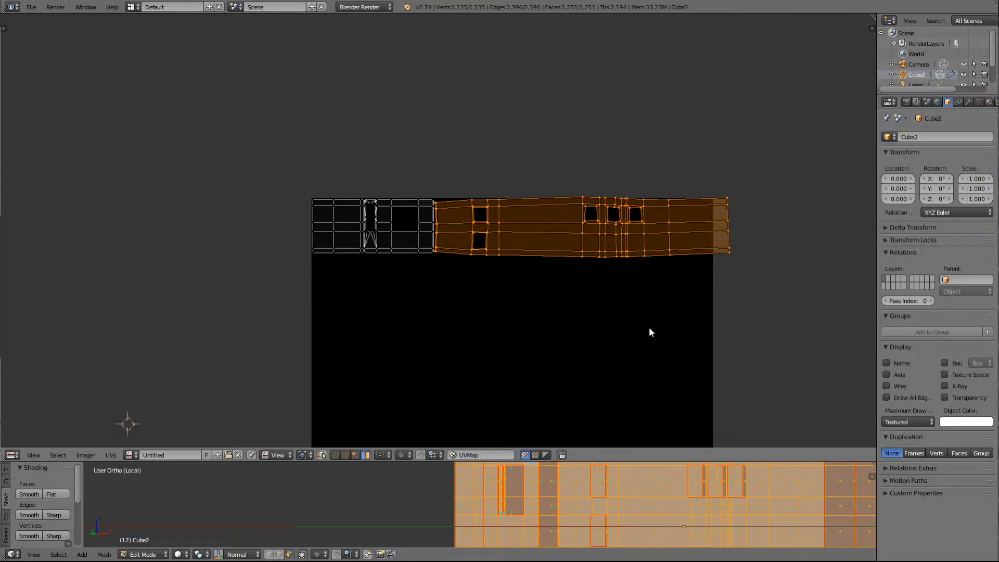
pyautogui.scroll(-4, 650, 332)
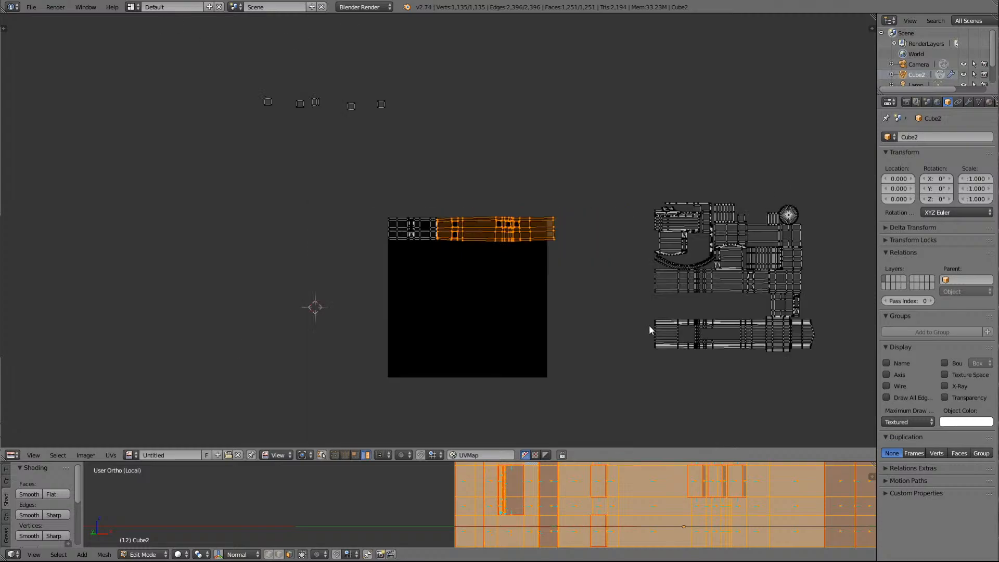
pyautogui.scroll(3, 650, 329)
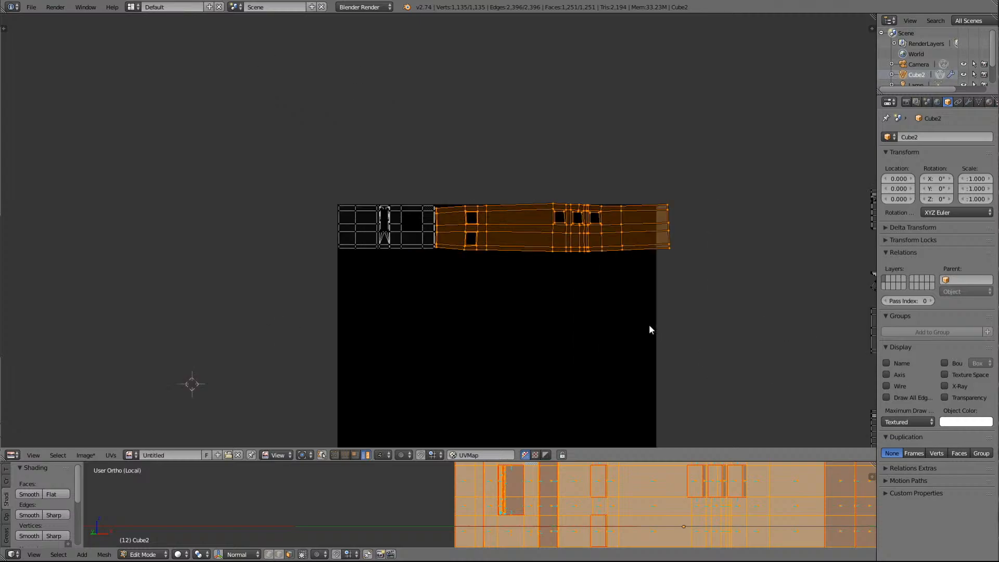
# Select the narrow vertical strip at the long body side's left end and scale it about 1.1 along Y to match the cab side's height
pyautogui.scroll(3, 650, 329)
pyautogui.scroll(4, 650, 330)
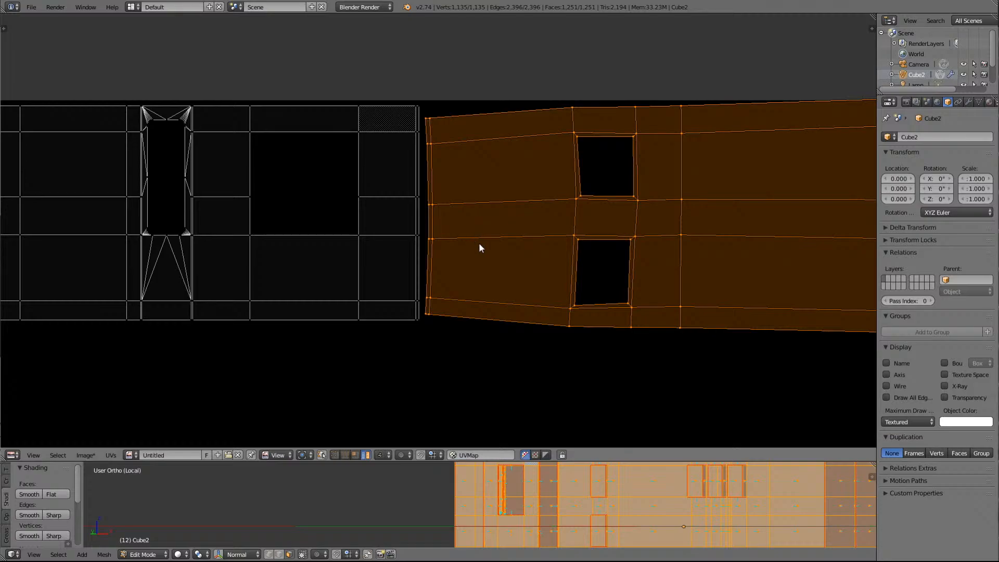
pyautogui.press('a')
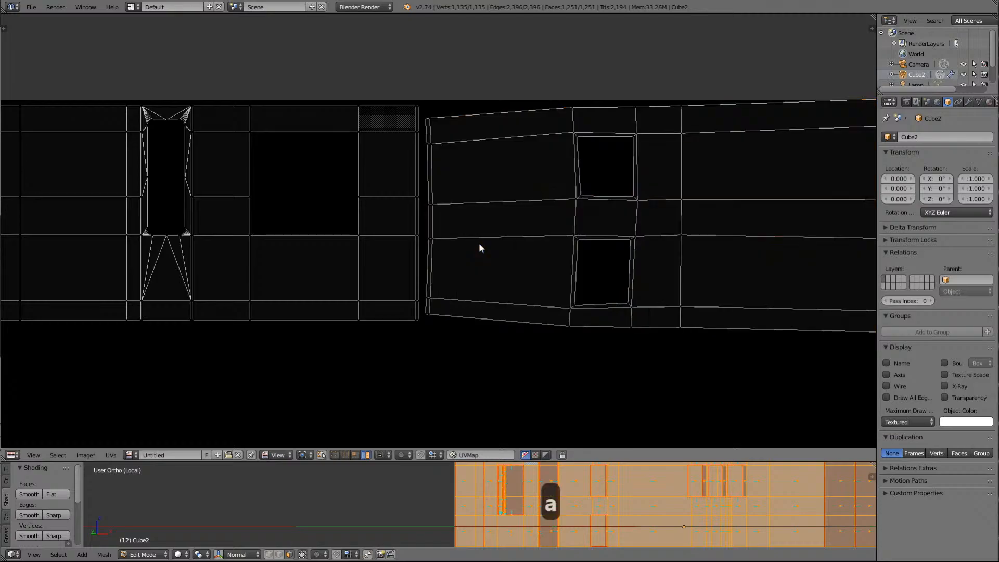
pyautogui.press('b')
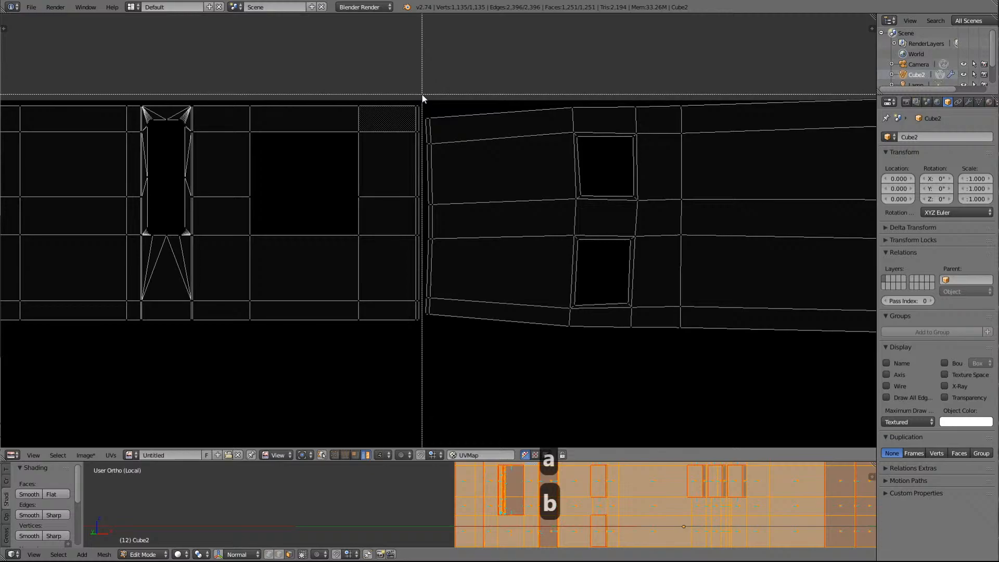
pyautogui.moveTo(422, 95); pyautogui.dragTo(439, 336)
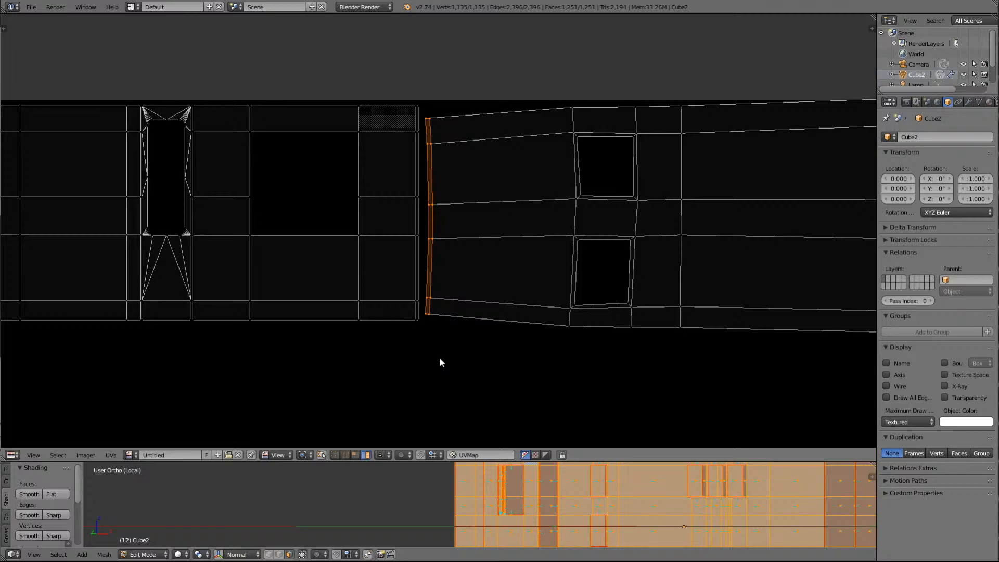
pyautogui.press('s')
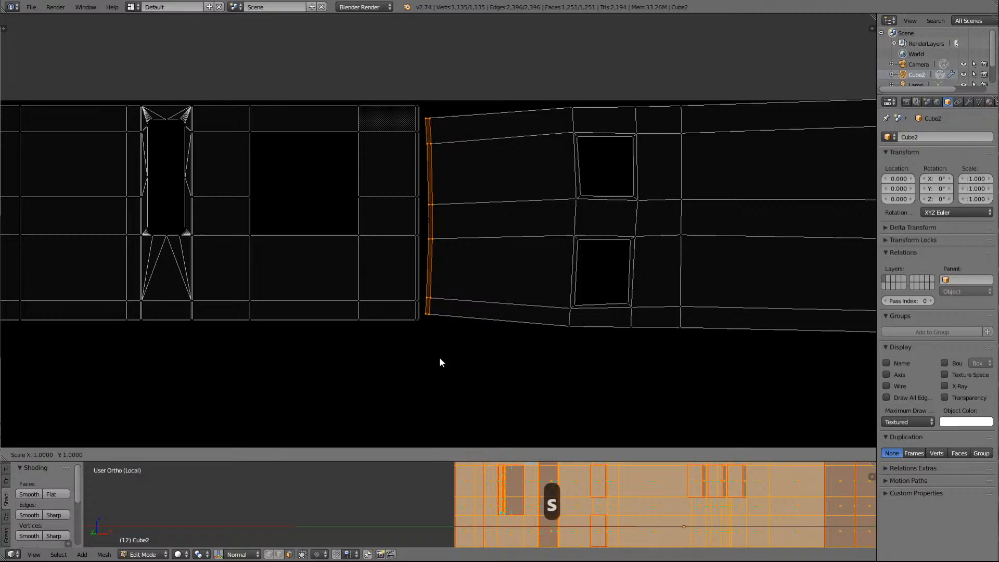
pyautogui.press('y')
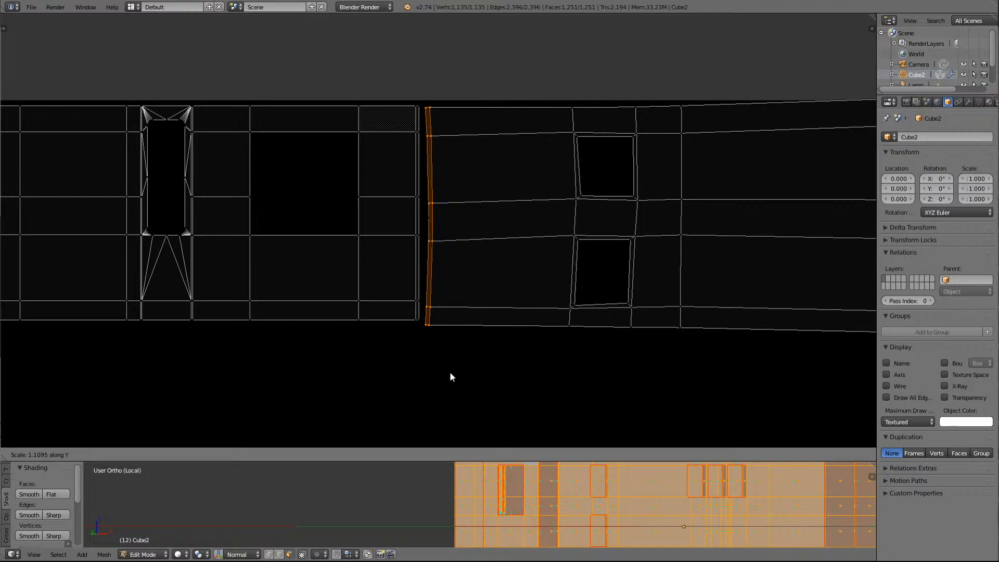
pyautogui.click(449, 372)
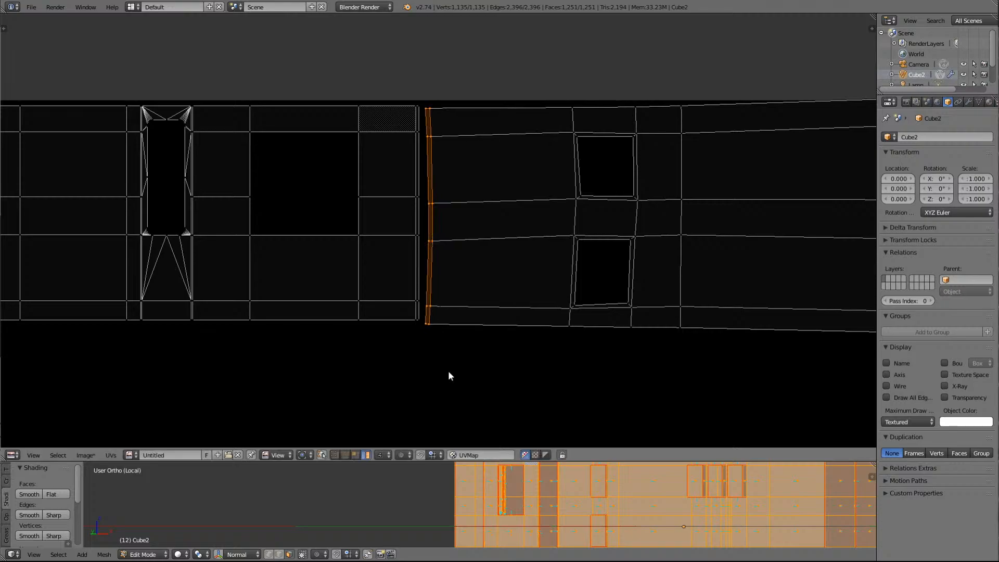
# Move the selected end strip slightly left and up, about 0.0025, to line it up with the cab-side island's edge
pyautogui.press('g')
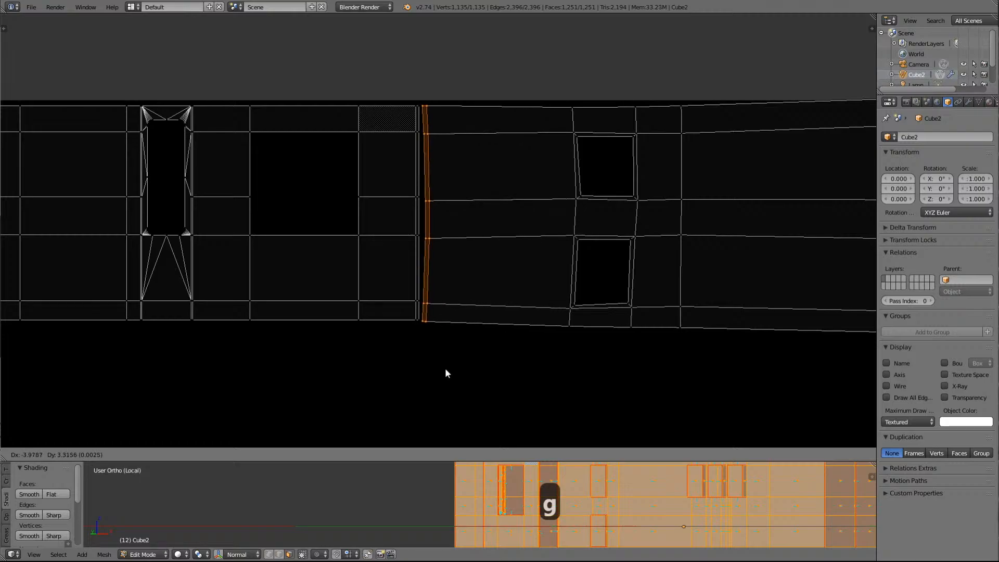
pyautogui.click(445, 373)
pyautogui.scroll(-3, 459, 366)
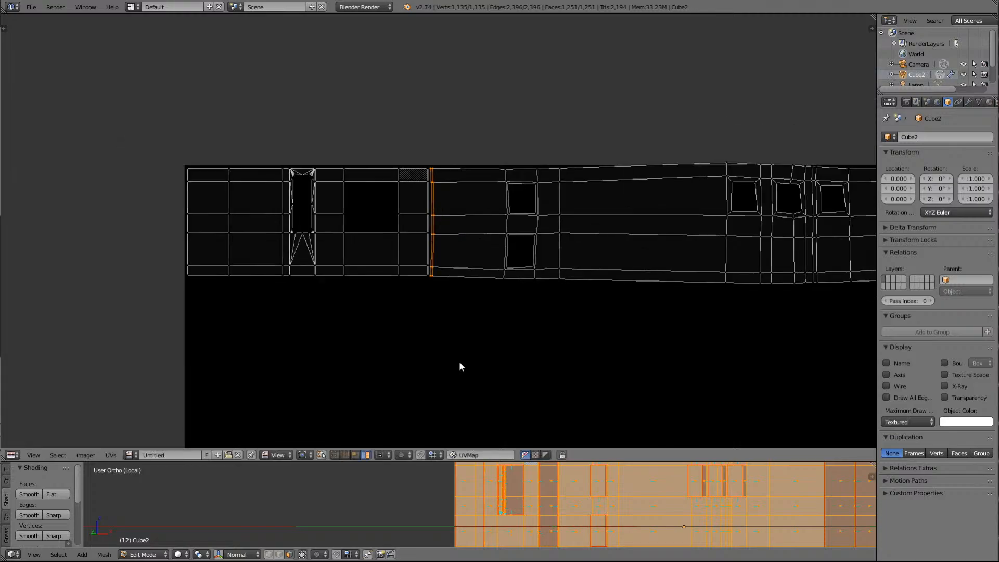
# Examine how the long body side's end strip lines up with the cab side, box-selecting its two upper corner vertices for a close-up
pyautogui.scroll(-4, 460, 363)
pyautogui.scroll(4, 460, 363)
pyautogui.scroll(7, 467, 352)
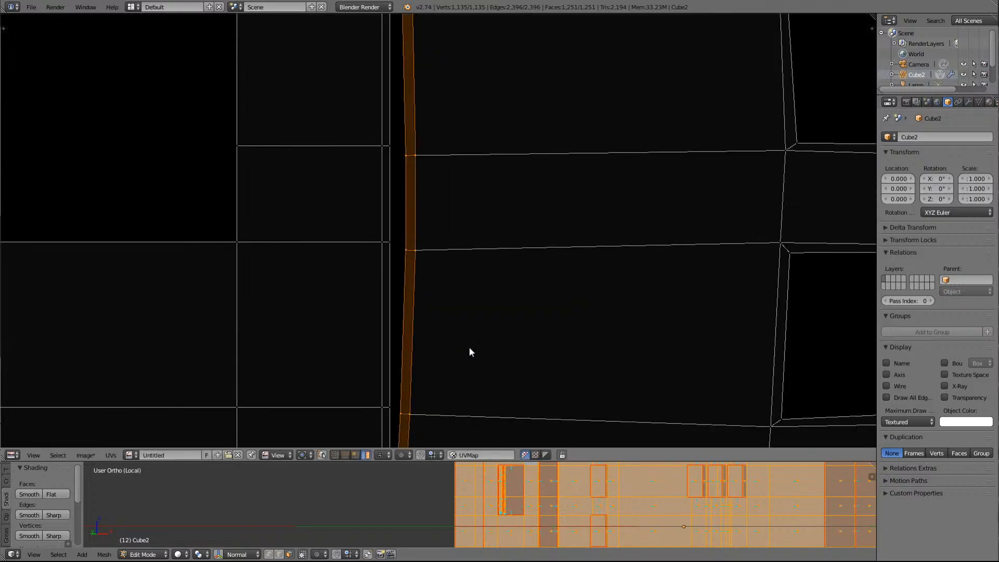
pyautogui.scroll(-5, 464, 255)
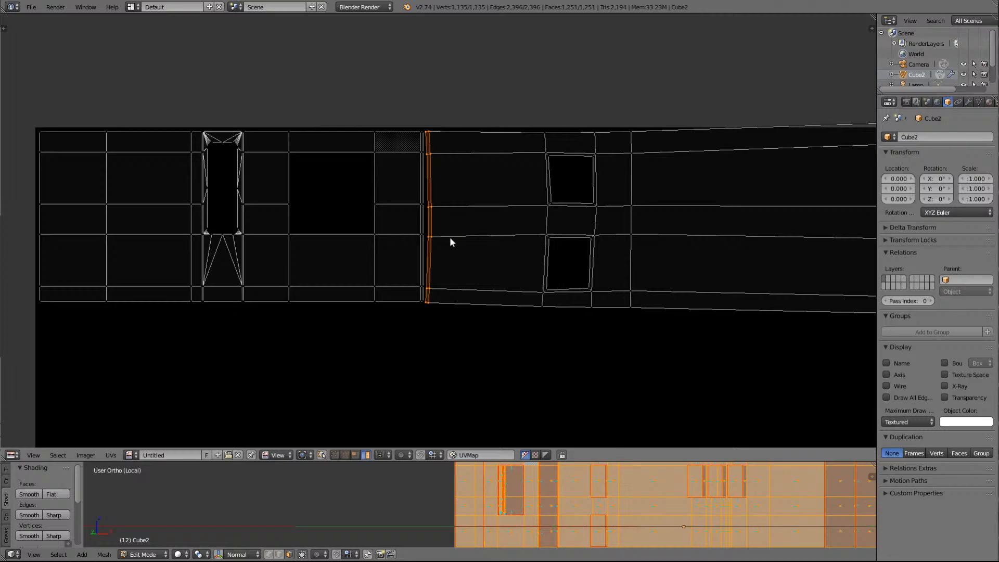
pyautogui.press('a')
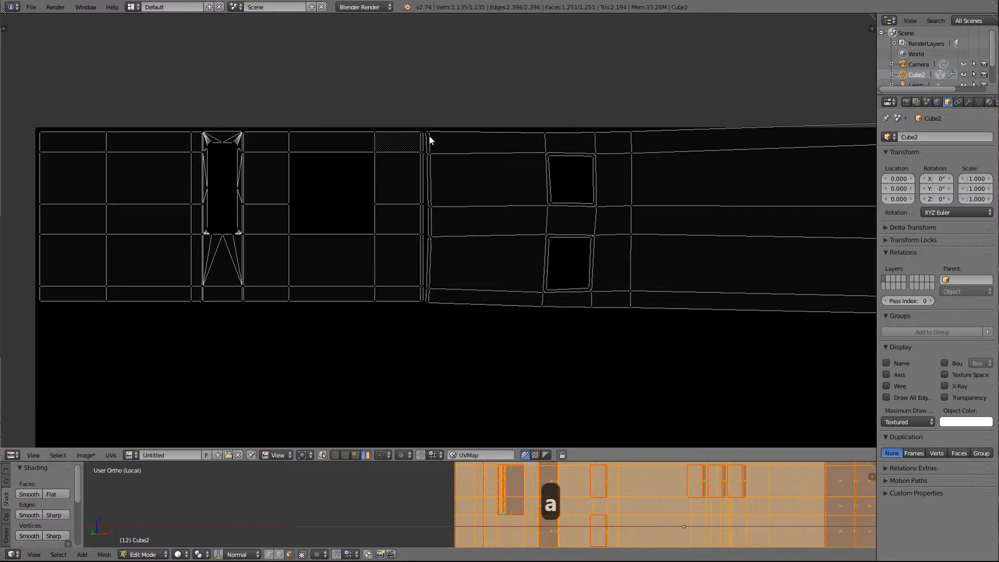
pyautogui.press('b')
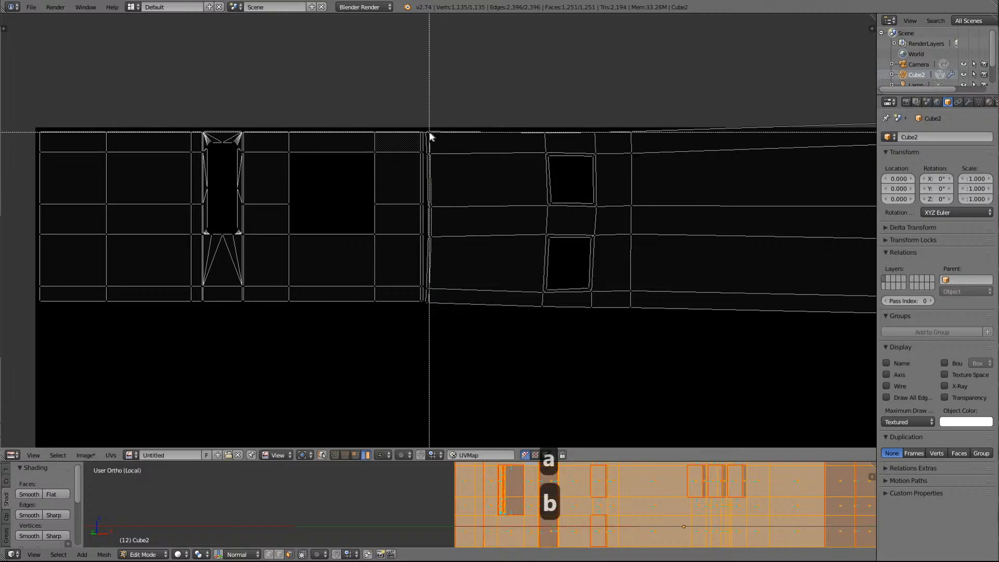
pyautogui.moveTo(434, 126); pyautogui.dragTo(425, 139)
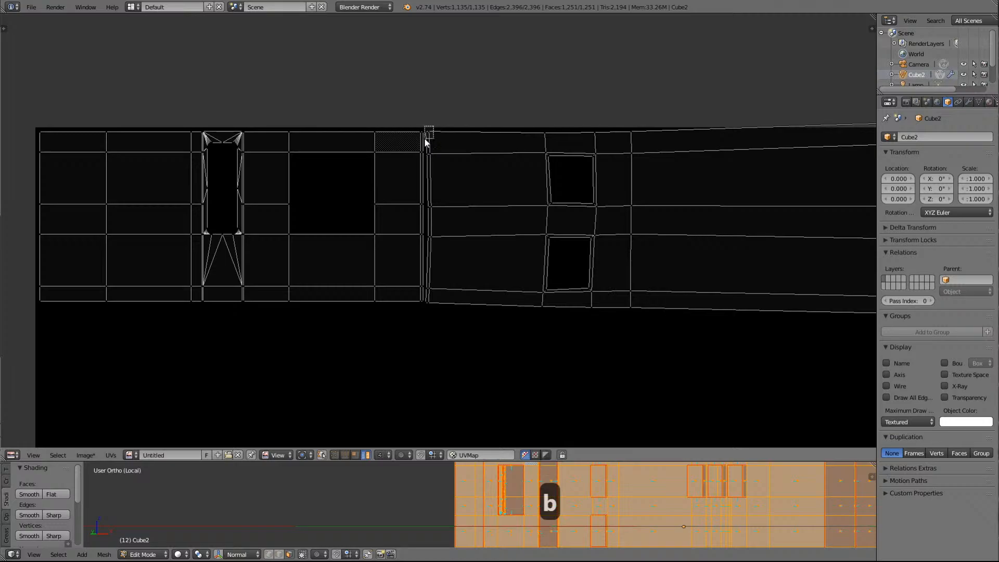
pyautogui.press('KP_Delete')
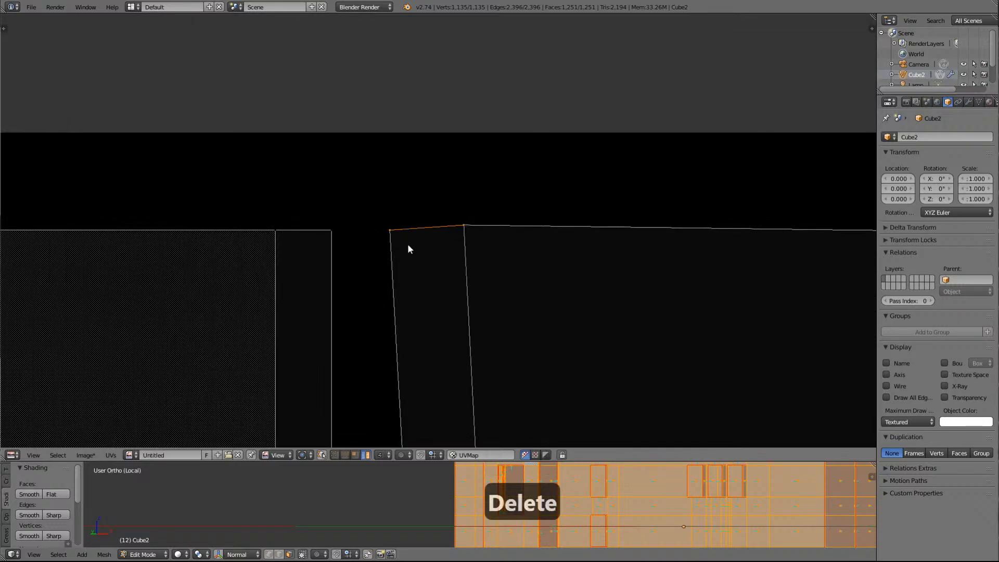
# Select the entire long body-side island and examine its uneven outline and fit across the image width
pyautogui.press('a')
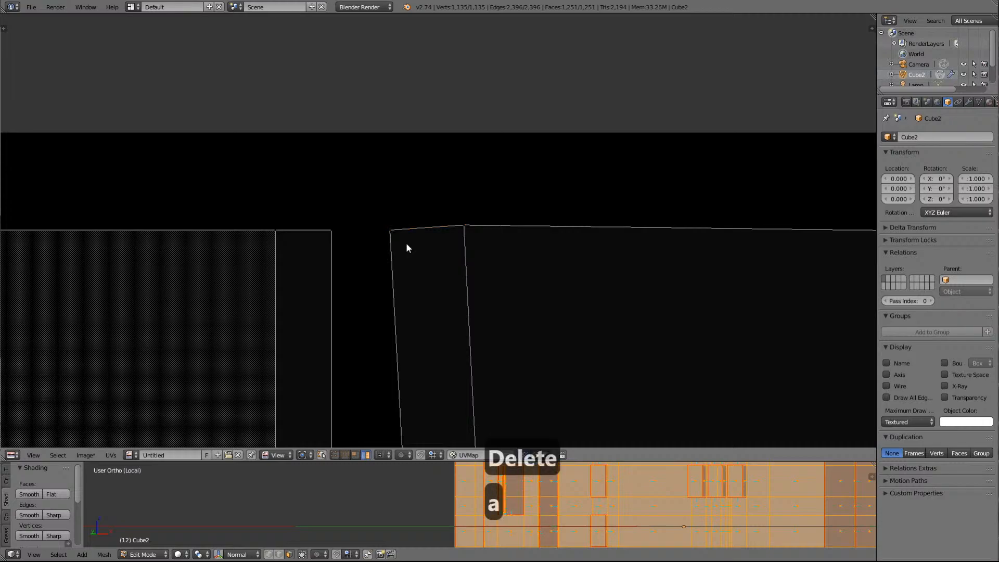
pyautogui.press('a')
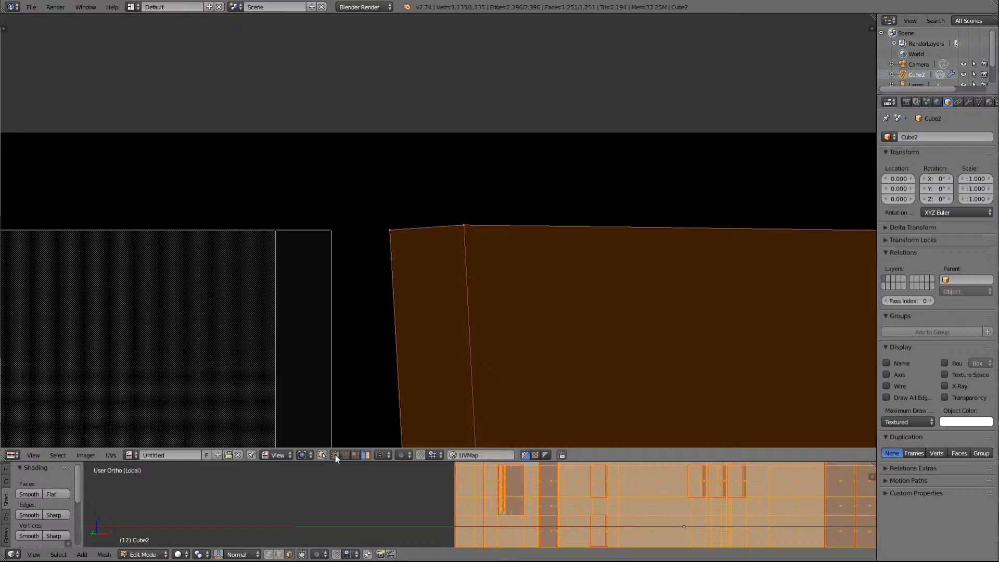
pyautogui.scroll(-9, 363, 372)
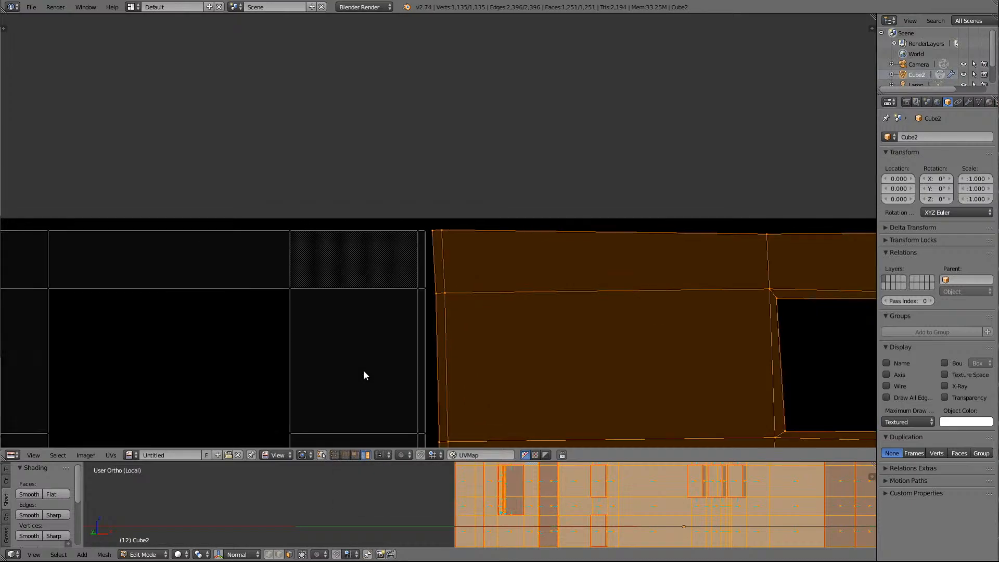
pyautogui.scroll(10, 363, 372)
pyautogui.scroll(-4, 363, 370)
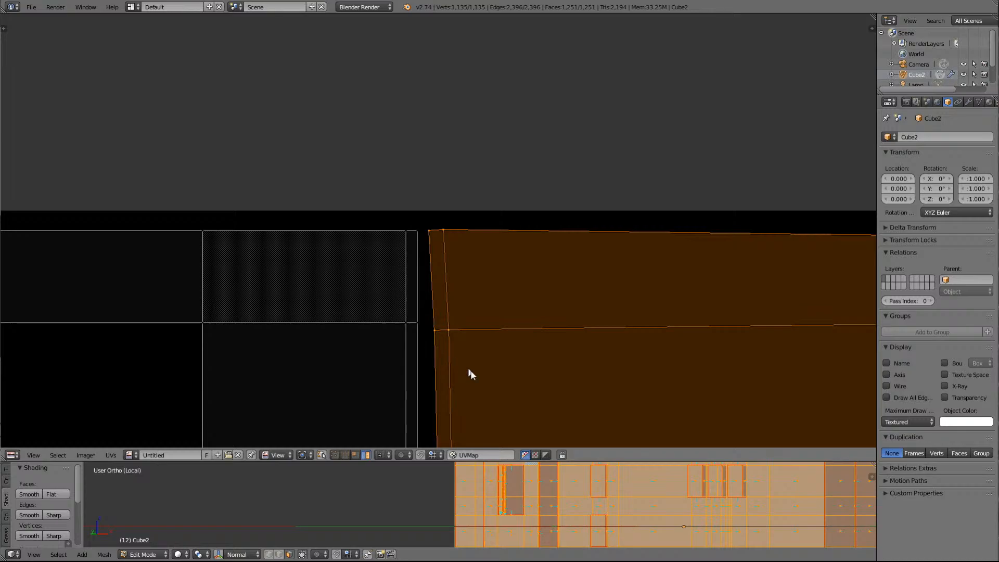
pyautogui.scroll(-7, 474, 377)
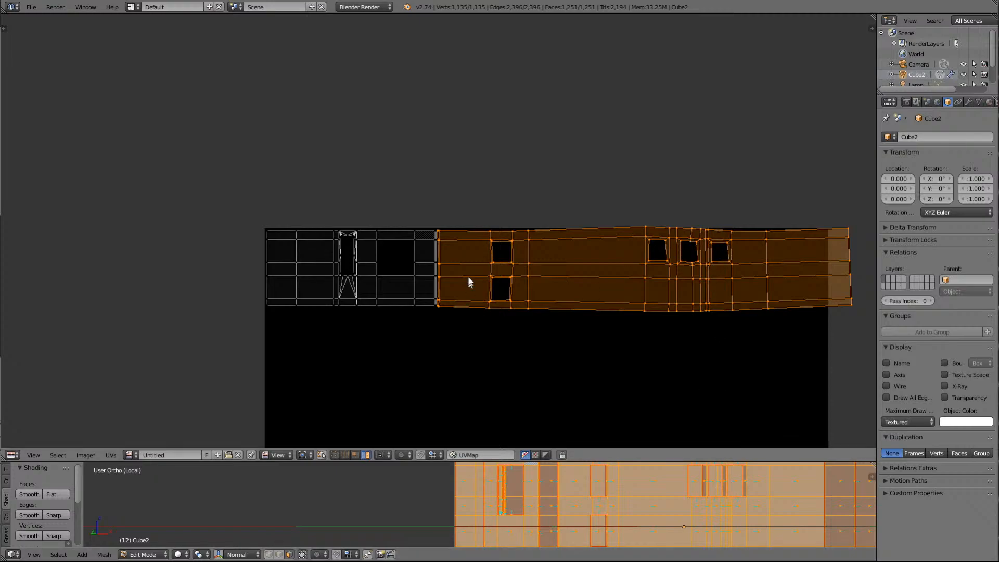
pyautogui.scroll(-3, 458, 307)
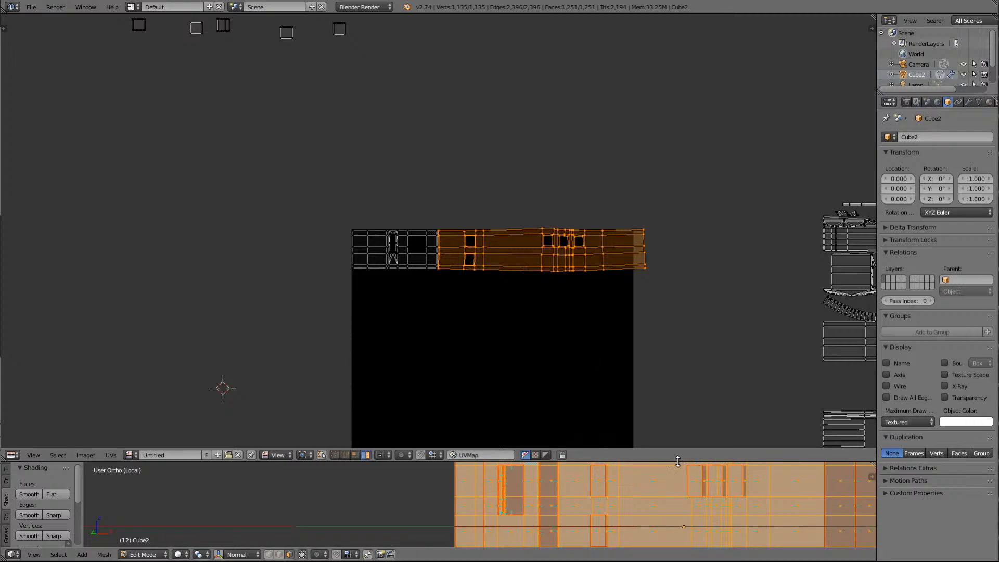
# Enlarge the 3D view over the UV editor, bring the raised panels on the body side into close view and deselect the whole mesh
pyautogui.moveTo(677, 461); pyautogui.dragTo(676, 63)
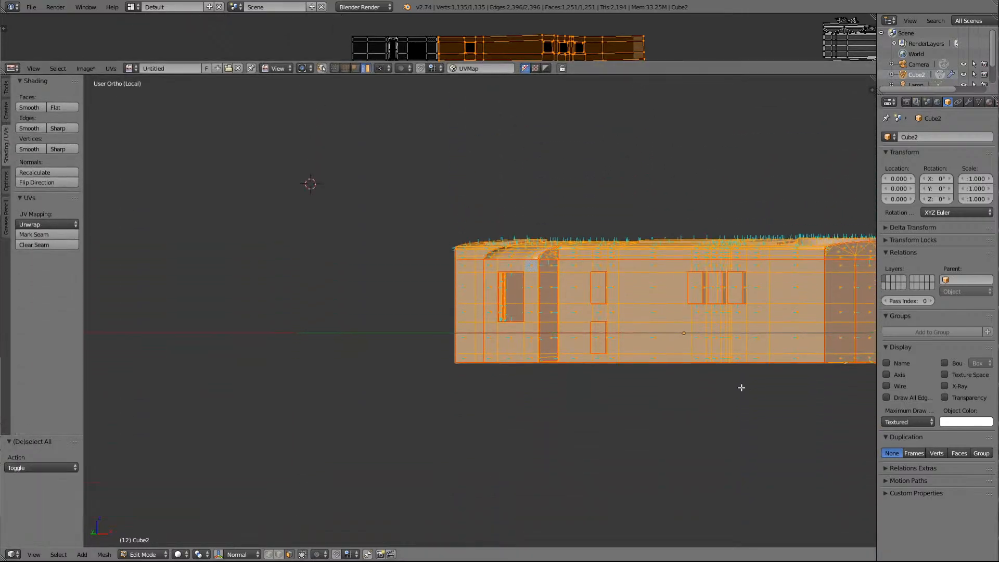
pyautogui.press('KP_Delete')
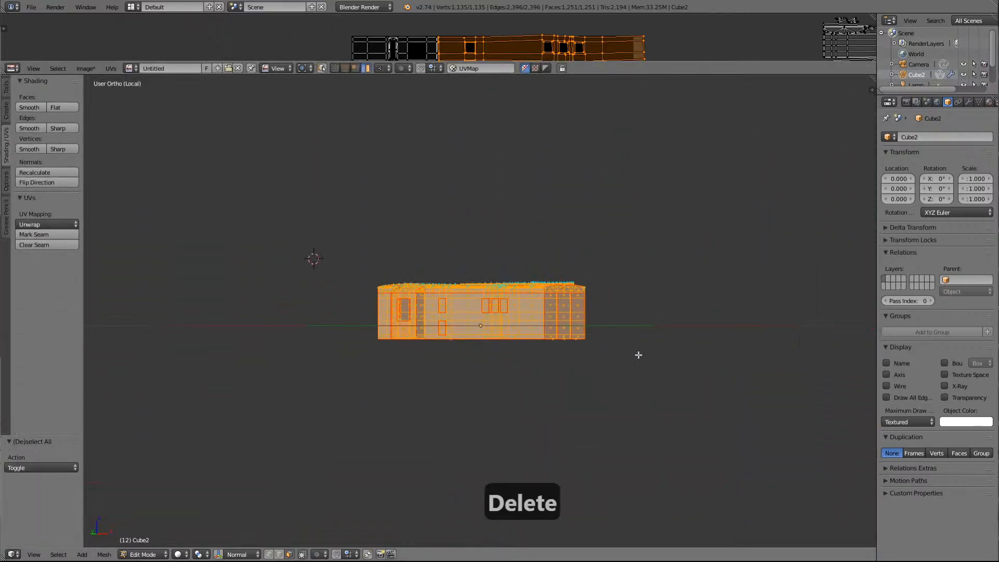
pyautogui.scroll(8, 638, 354)
pyautogui.scroll(3, 638, 356)
pyautogui.scroll(-3, 638, 356)
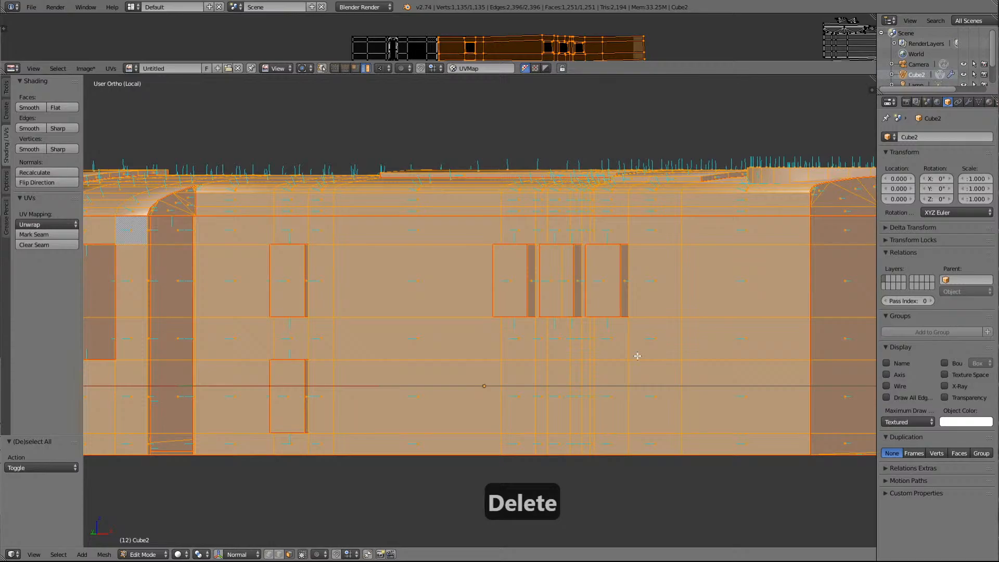
pyautogui.moveTo(638, 356); pyautogui.dragTo(339, 312, button='middle')
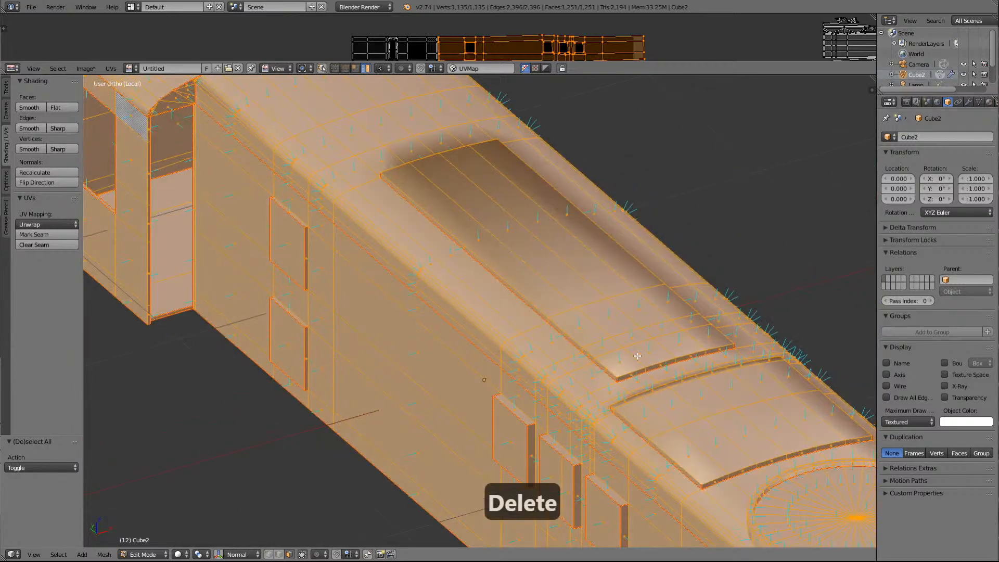
pyautogui.press('a')
pyautogui.scroll(3, 302, 270)
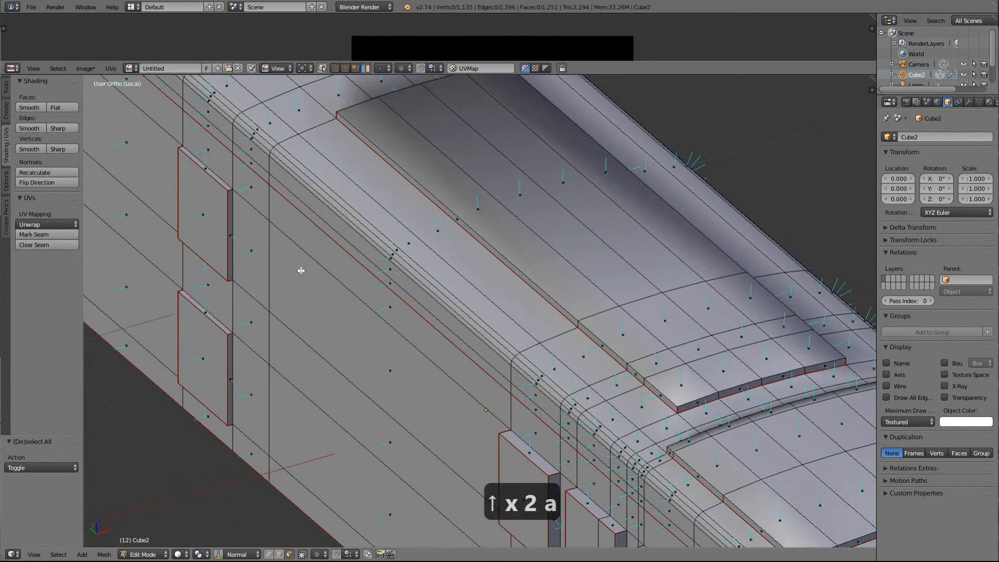
pyautogui.scroll(-2, 301, 270)
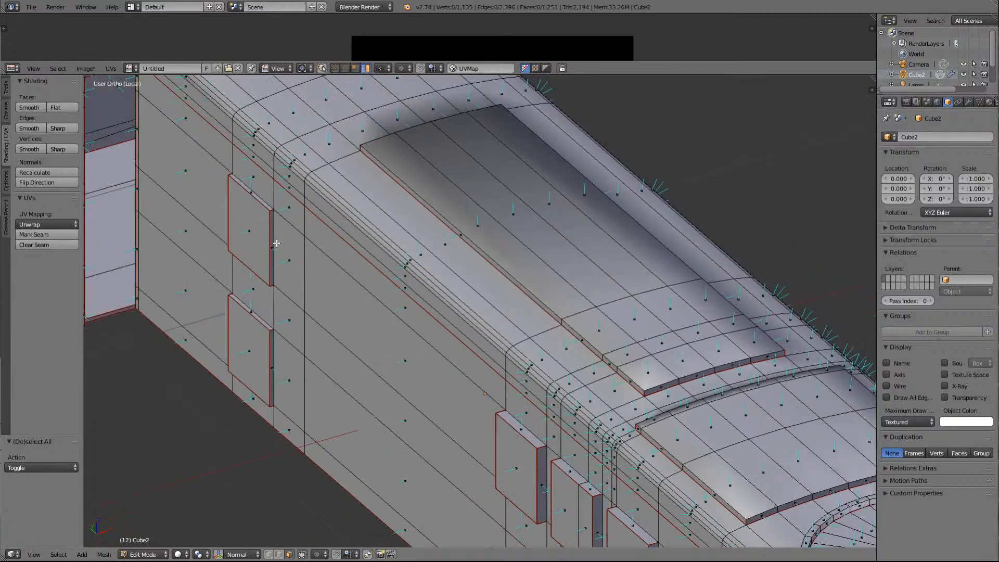
# In edge select mode, clear the seams from the four outer-face edges of the upper raised panel nearest the cab, then deselect all
pyautogui.click(279, 554)
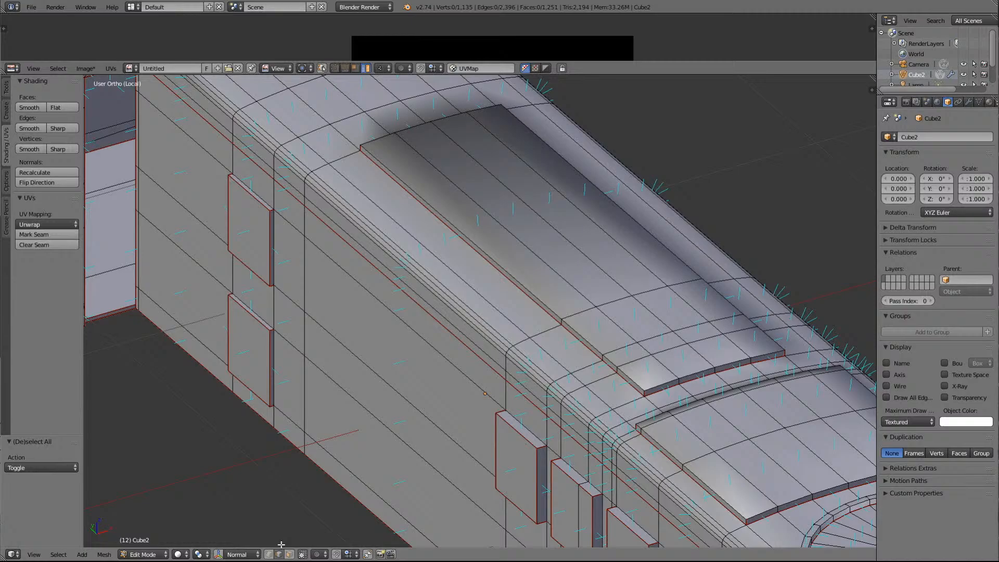
pyautogui.click(254, 196)
pyautogui.keyDown('shift'); pyautogui.click(268, 243); pyautogui.keyUp('shift')
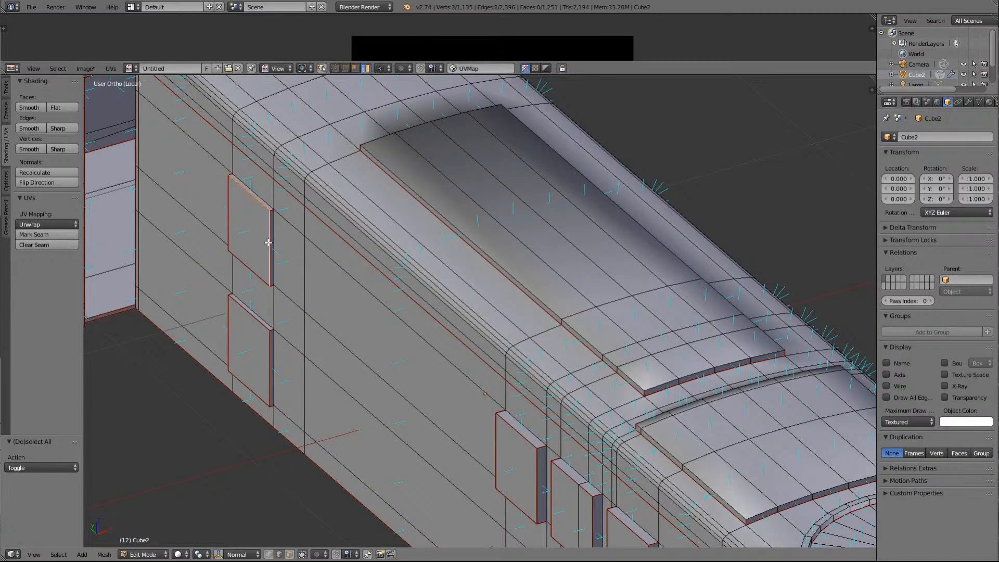
pyautogui.keyDown('shift'); pyautogui.click(230, 215); pyautogui.keyUp('shift')
pyautogui.keyDown('shift'); pyautogui.click(246, 264); pyautogui.keyUp('shift')
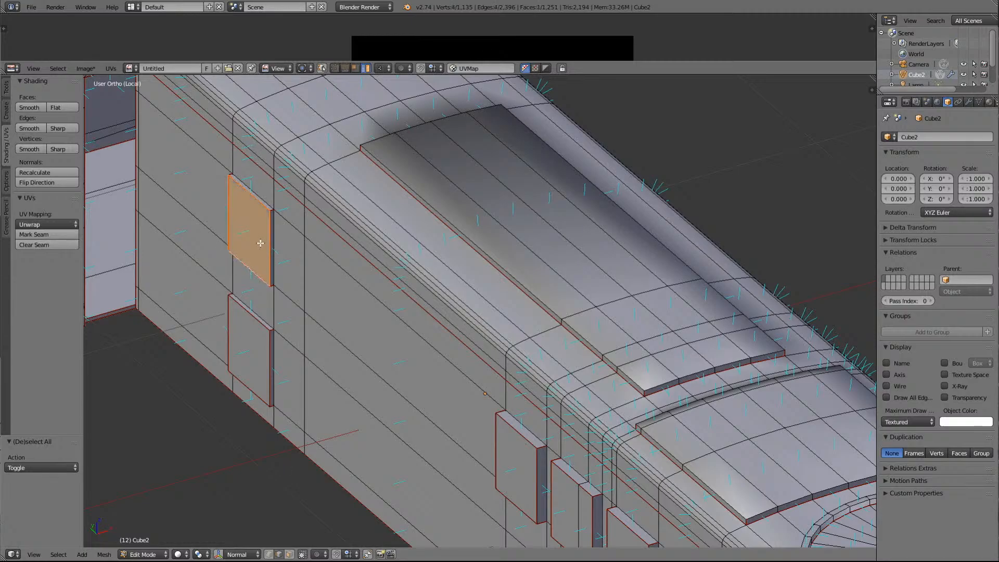
pyautogui.click(39, 247)
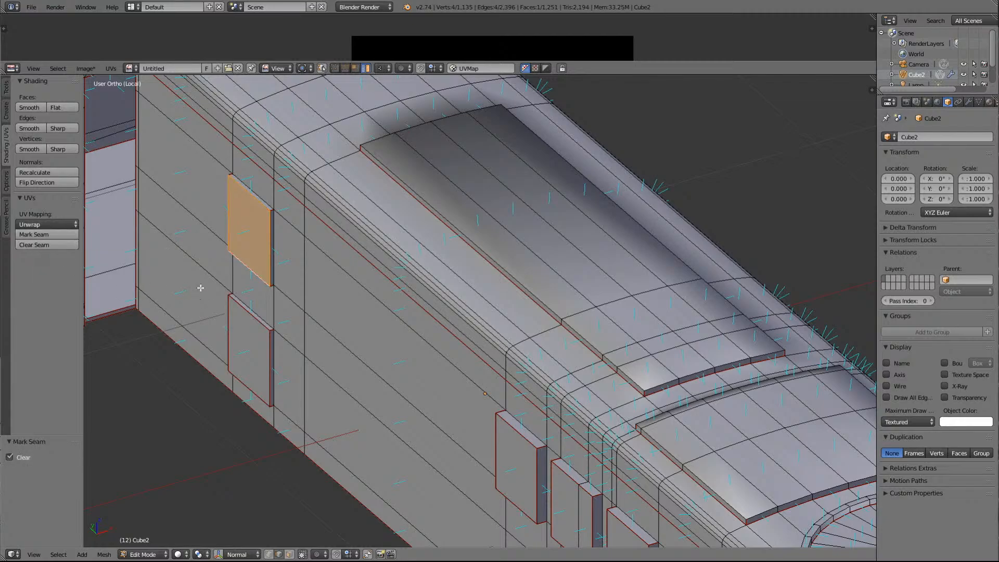
pyautogui.press('a')
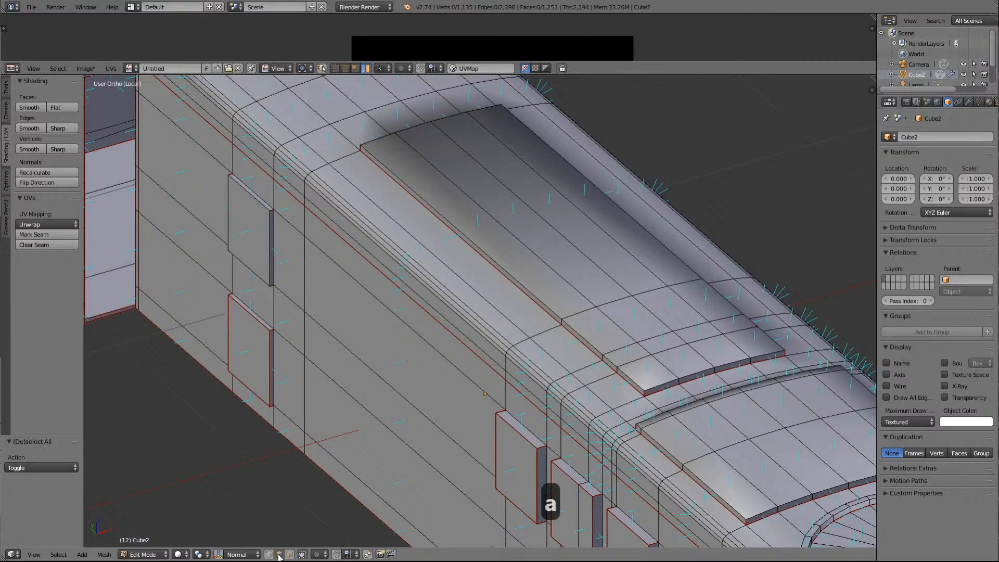
# Mark seams on the four base edges where the upper raised panel nearest the cab meets the body side, then deselect all
pyautogui.rightClick(253, 193)
pyautogui.keyDown('shift'); pyautogui.rightClick(272, 238); pyautogui.keyUp('shift')
pyautogui.press('Left')
pyautogui.press('Left')
pyautogui.press('Left')
pyautogui.press('Left')
pyautogui.press('Left')
pyautogui.press('Left')
pyautogui.press('Left')
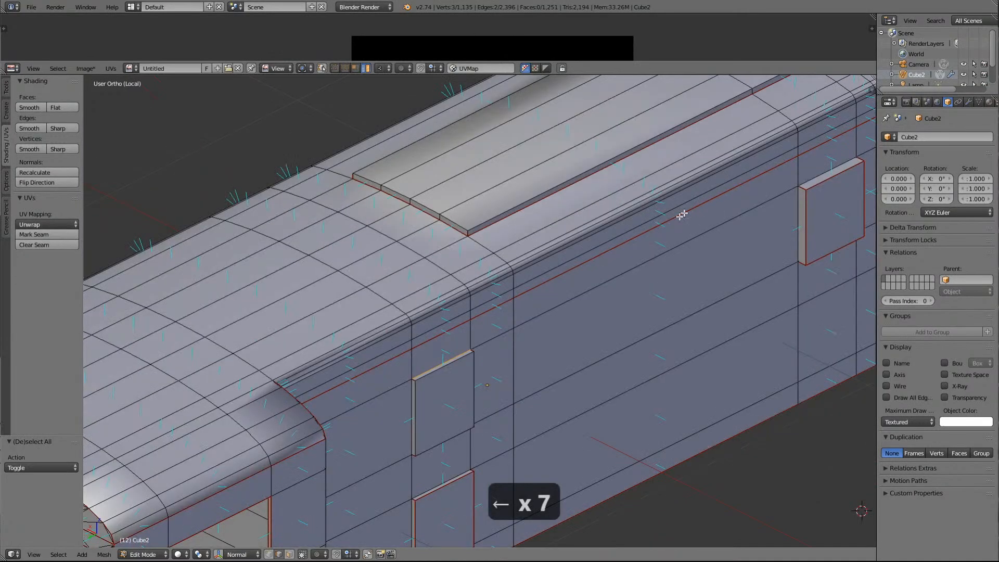
pyautogui.keyDown('shift'); pyautogui.rightClick(411, 413); pyautogui.keyUp('shift')
pyautogui.press('Down')
pyautogui.press('Down')
pyautogui.press('Down')
pyautogui.press('Down')
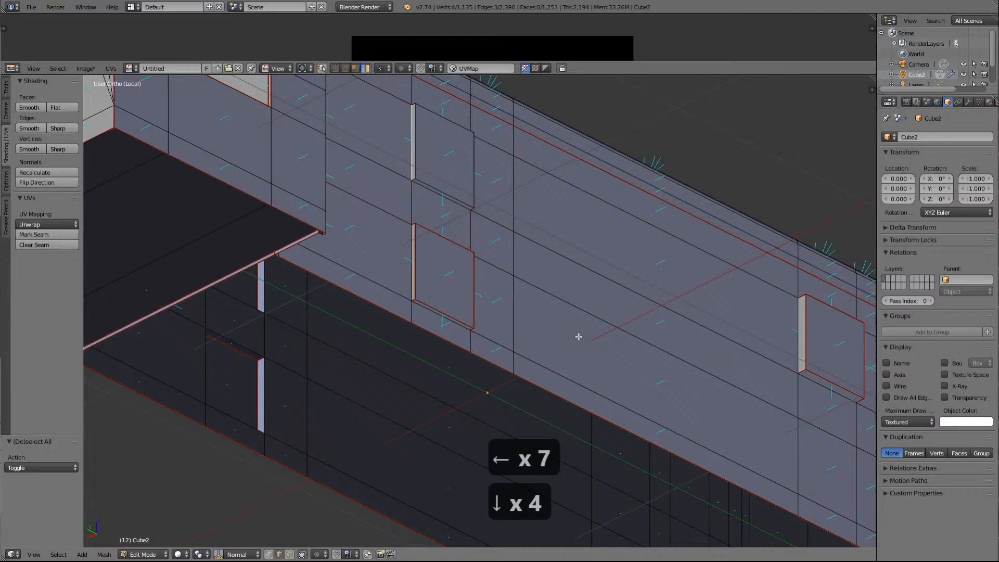
pyautogui.keyDown('shift'); pyautogui.rightClick(429, 189); pyautogui.keyUp('shift')
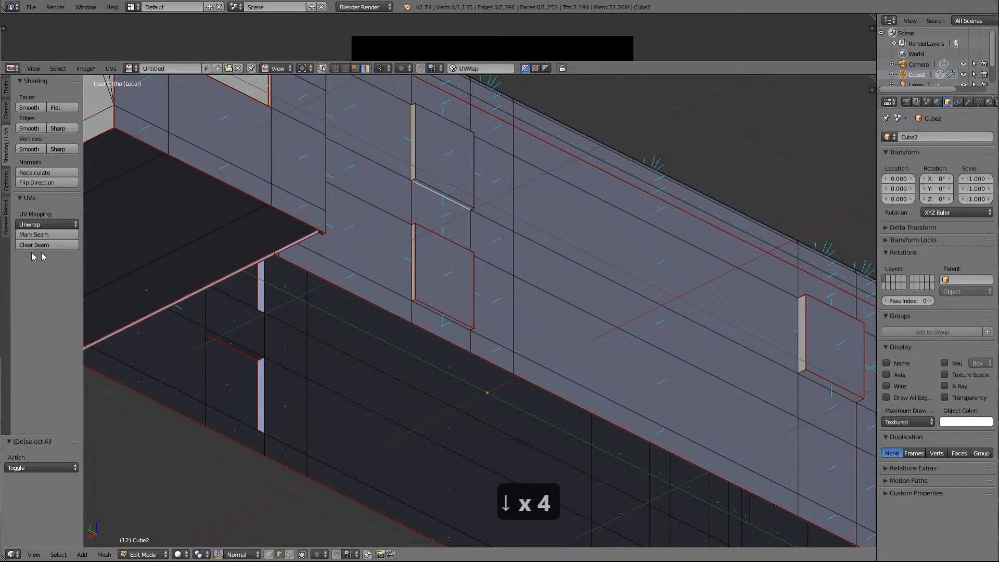
pyautogui.click(28, 237)
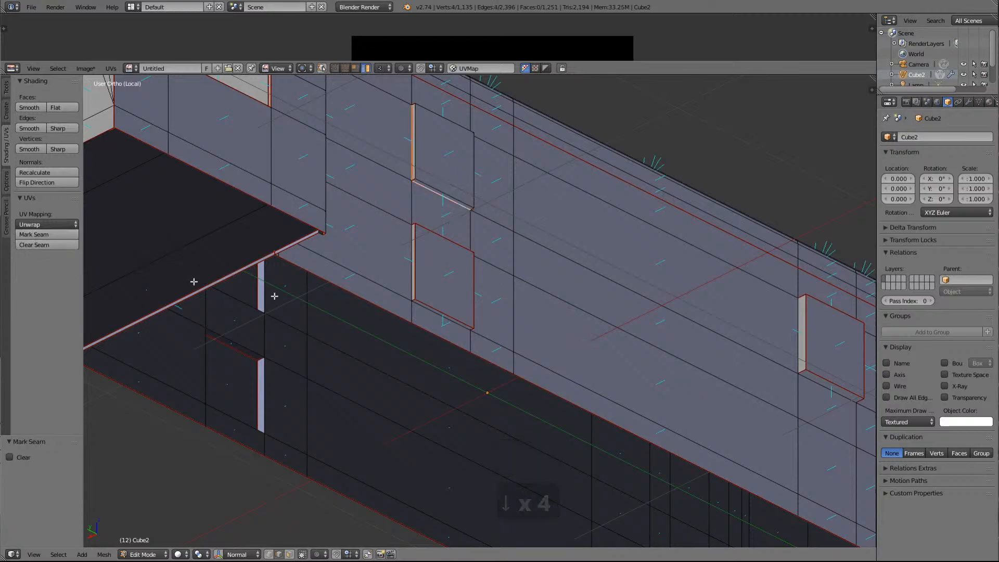
pyautogui.press('a')
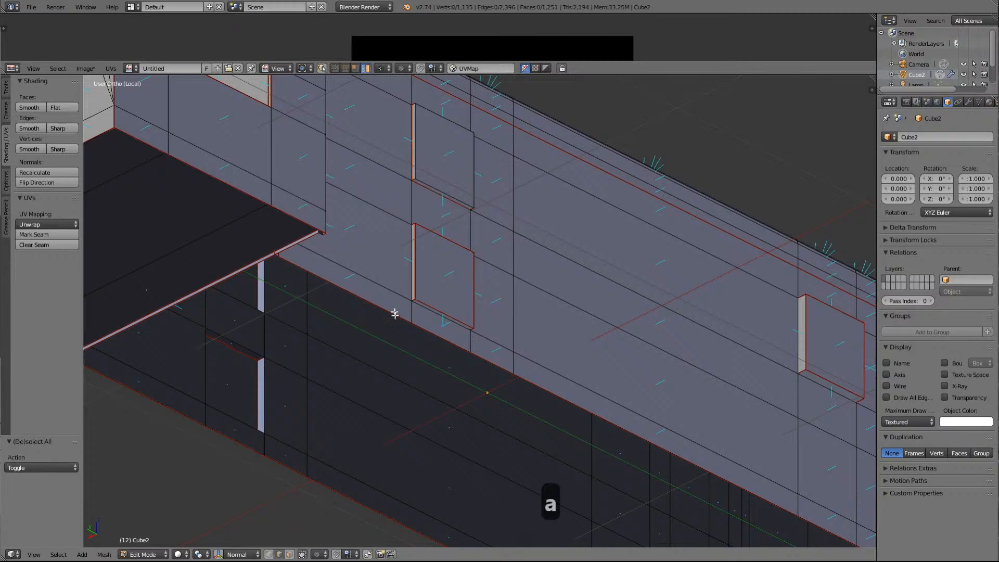
# Clear the seams from the four outer-face edges of the lower raised panel directly below, then deselect all
pyautogui.rightClick(414, 268)
pyautogui.keyDown('shift'); pyautogui.rightClick(437, 234); pyautogui.keyUp('shift')
pyautogui.keyDown('shift'); pyautogui.rightClick(473, 277); pyautogui.keyUp('shift')
pyautogui.keyDown('shift'); pyautogui.rightClick(455, 319); pyautogui.keyUp('shift')
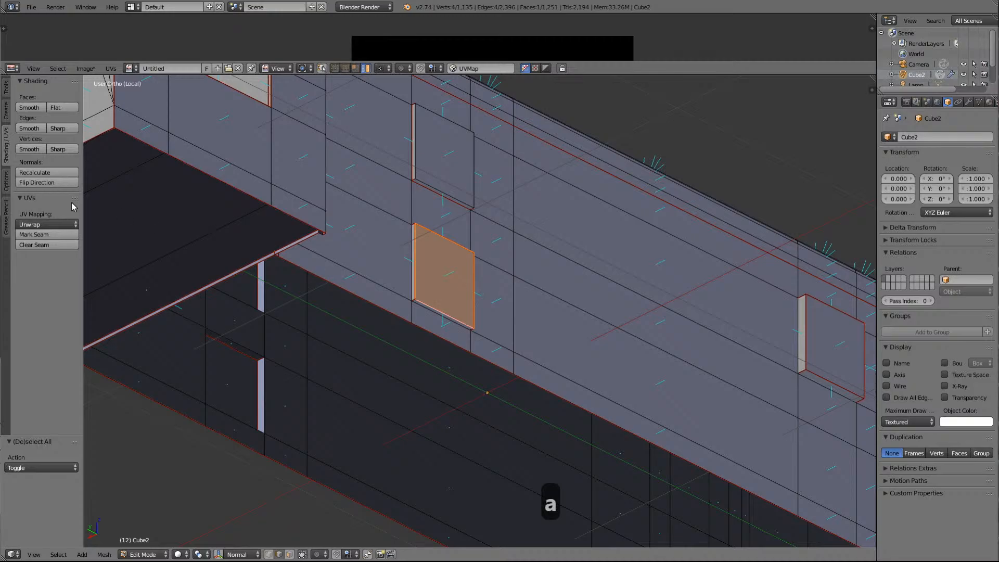
pyautogui.click(29, 245)
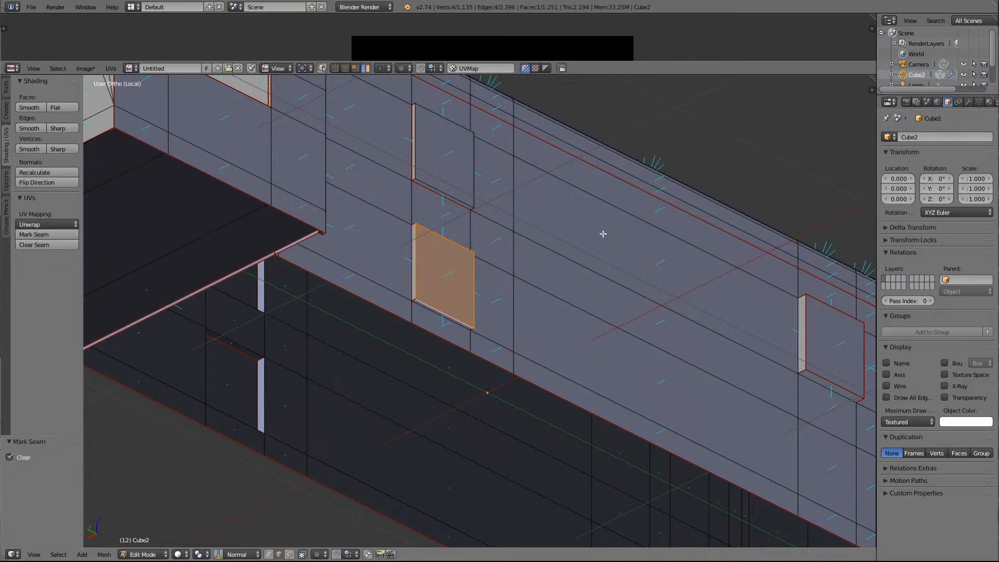
pyautogui.press('a')
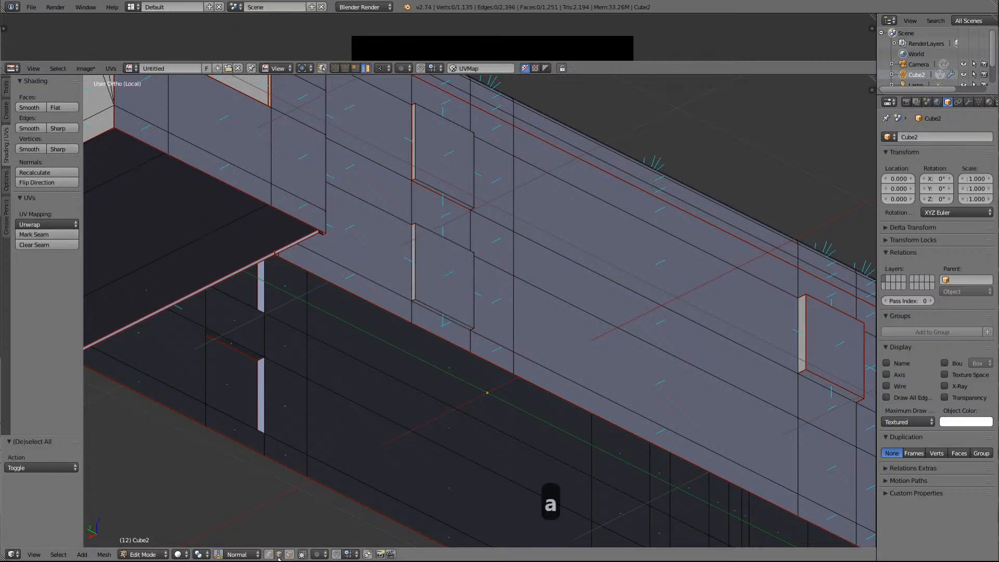
# Mark seams on the four base edges where the lower raised panel nearest the cab meets the body side
pyautogui.rightClick(410, 255)
pyautogui.keyDown('shift'); pyautogui.rightClick(428, 312); pyautogui.keyUp('shift')
pyautogui.moveTo(531, 248); pyautogui.dragTo(535, 246, button='middle')
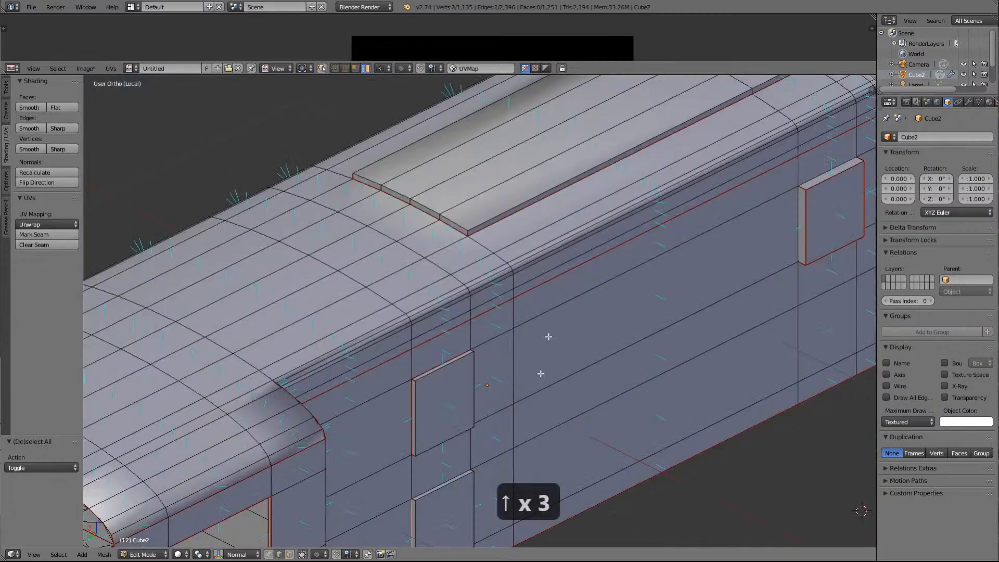
pyautogui.keyDown('shift'); pyautogui.rightClick(442, 484); pyautogui.keyUp('shift')
pyautogui.press('KP_6')
pyautogui.press('KP_6')
pyautogui.press('KP_6')
pyautogui.press('KP_6')
pyautogui.press('KP_6')
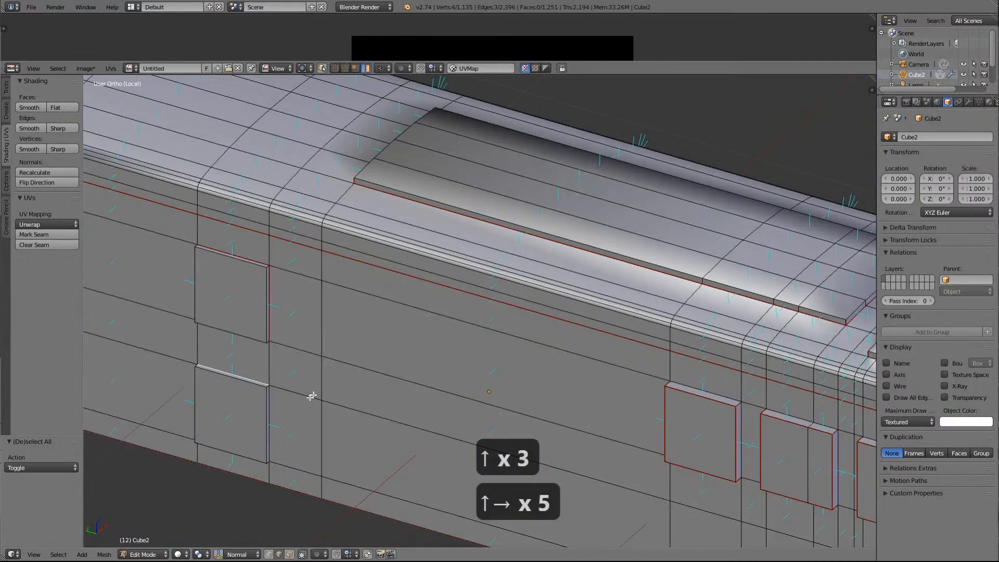
pyautogui.keyDown('shift'); pyautogui.rightClick(269, 419); pyautogui.keyUp('shift')
pyautogui.press('KP_2')
pyautogui.press('KP_2')
pyautogui.press('KP_2')
pyautogui.press('KP_2')
pyautogui.press('KP_2')
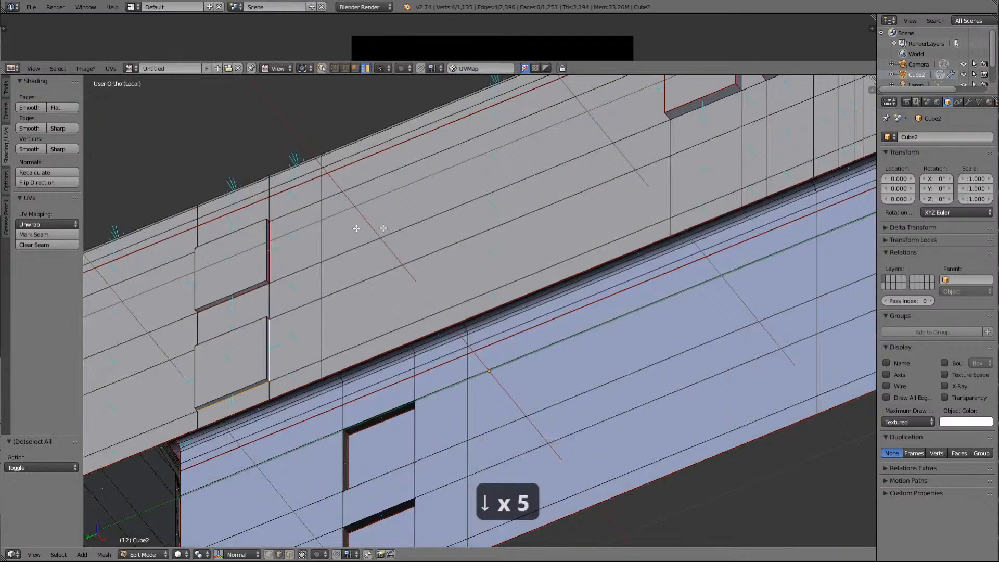
pyautogui.click(31, 235)
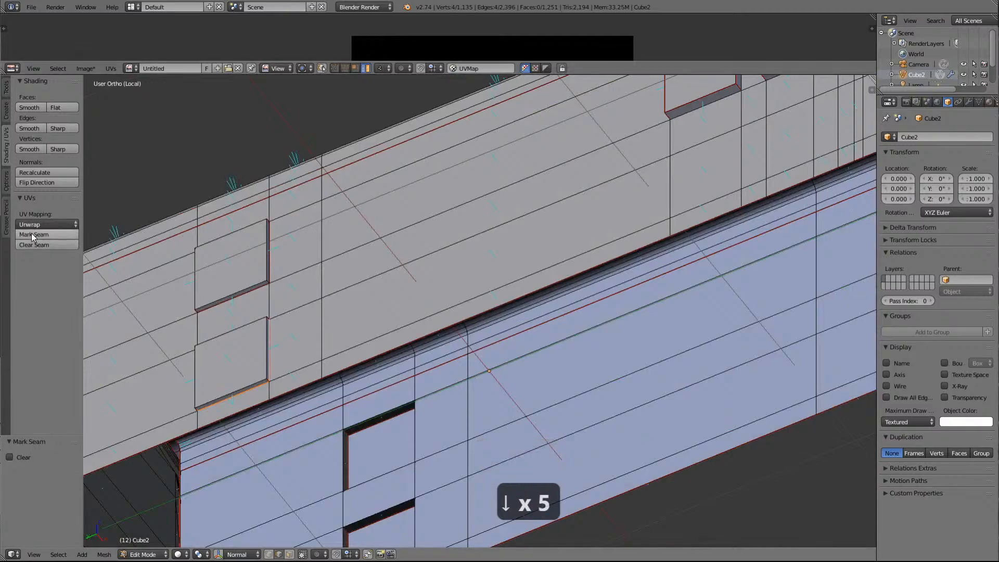
# Deselect all and check the seams around the two raised panels nearest the cab
pyautogui.scroll(-3, 484, 255)
pyautogui.press('a')
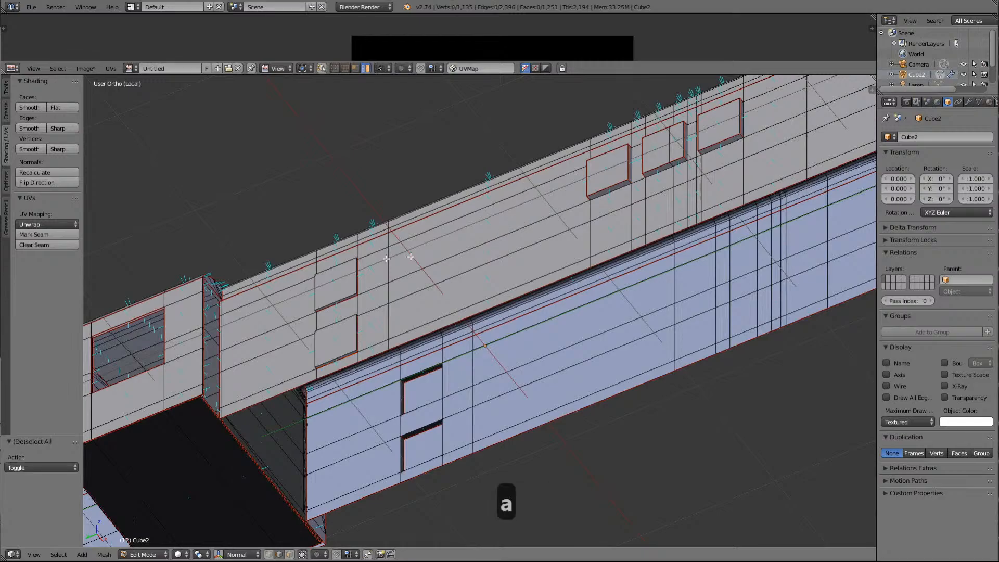
pyautogui.scroll(2, 378, 319)
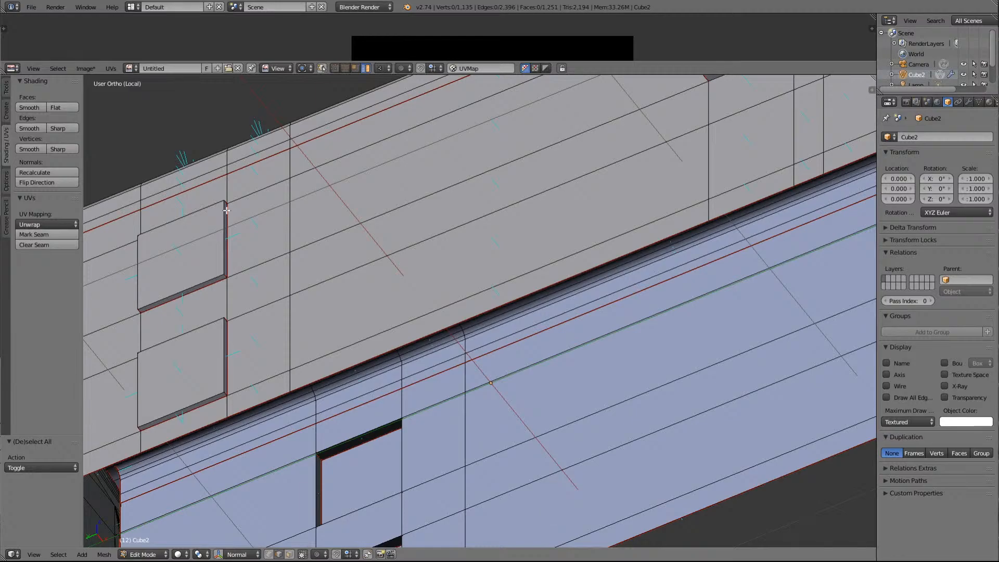
pyautogui.scroll(-2, 378, 240)
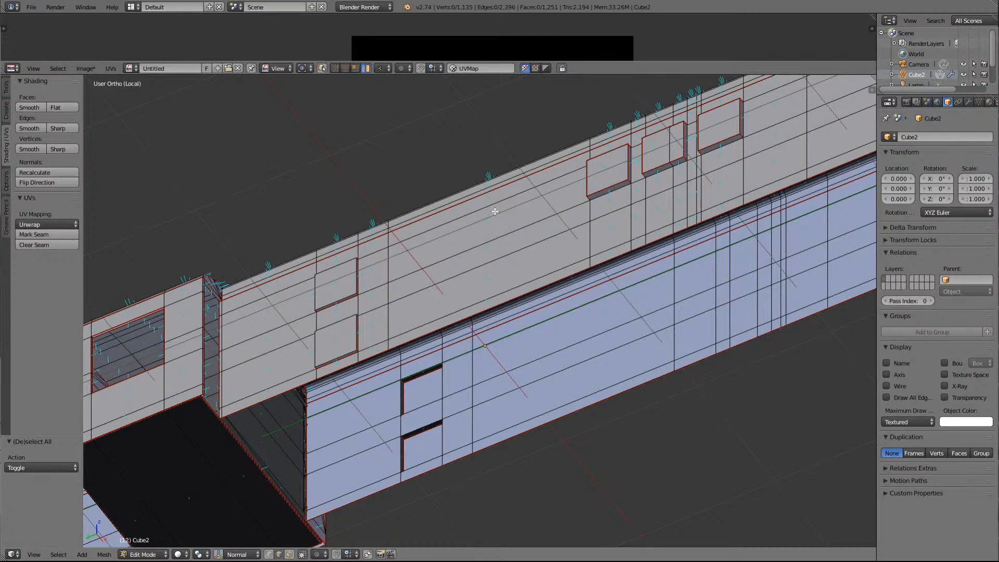
# Clear the seams from the outer-face edges of the row of three raised panels farther along the body side, then deselect all
pyautogui.press('Up')
pyautogui.press('Up')
pyautogui.press('Up')
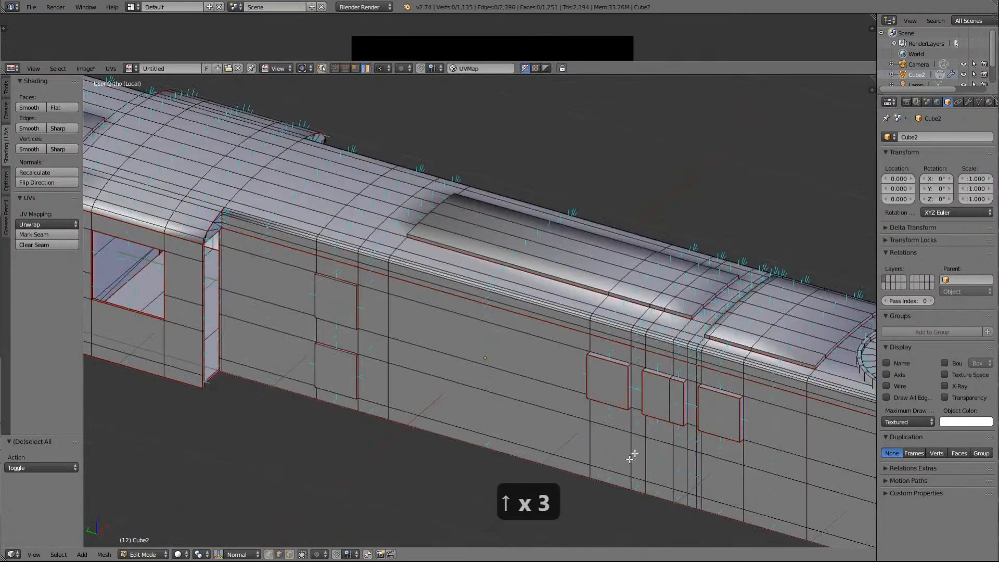
pyautogui.keyDown('shift'); pyautogui.scroll(3, 647, 433); pyautogui.keyUp('shift')
pyautogui.keyDown('shift'); pyautogui.scroll(-6, 647, 433); pyautogui.keyUp('shift')
pyautogui.keyDown('ctrl'); pyautogui.scroll(15, 646, 433); pyautogui.keyUp('ctrl')
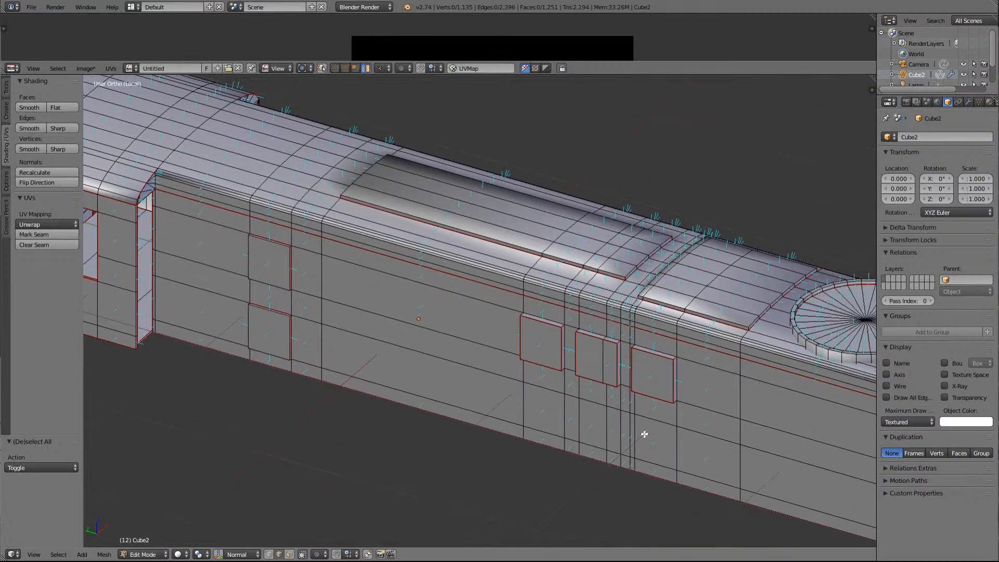
pyautogui.scroll(6, 441, 468)
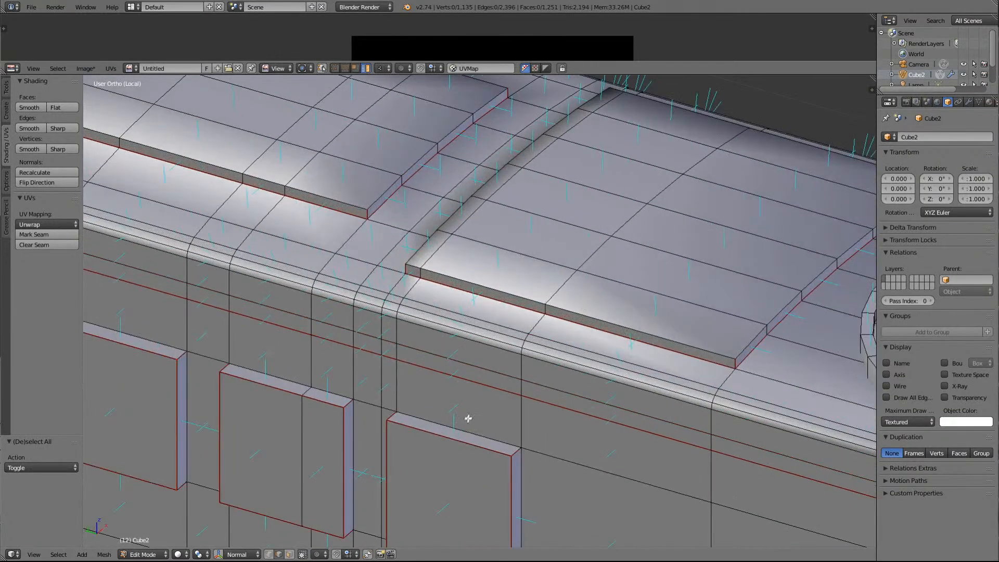
pyautogui.scroll(-2, 109, 398)
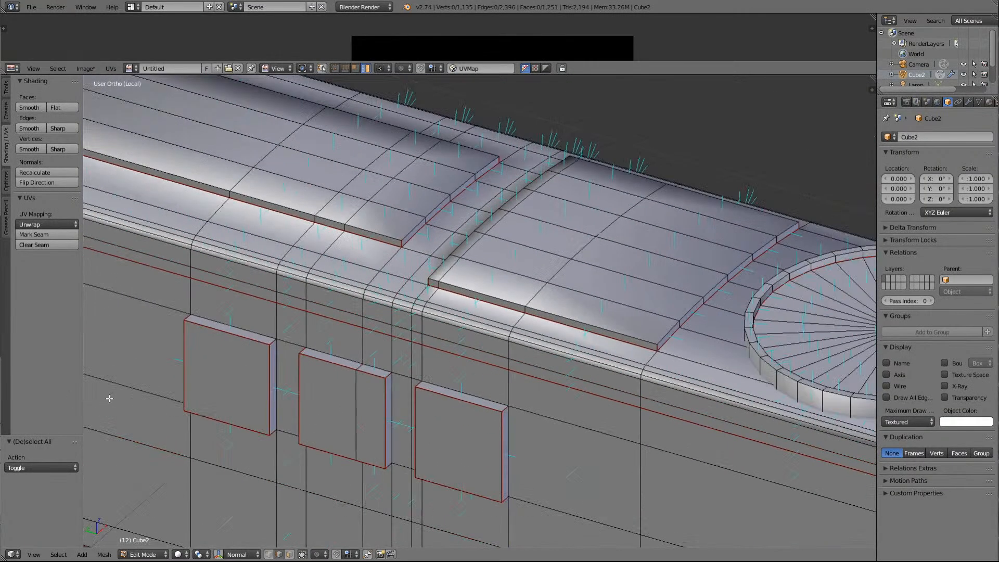
pyautogui.rightClick(223, 336)
pyautogui.keyDown('shift'); pyautogui.rightClick(345, 366); pyautogui.keyUp('shift')
pyautogui.keyDown('shift'); pyautogui.rightClick(367, 373); pyautogui.keyUp('shift')
pyautogui.keyDown('shift'); pyautogui.rightClick(447, 395); pyautogui.keyUp('shift')
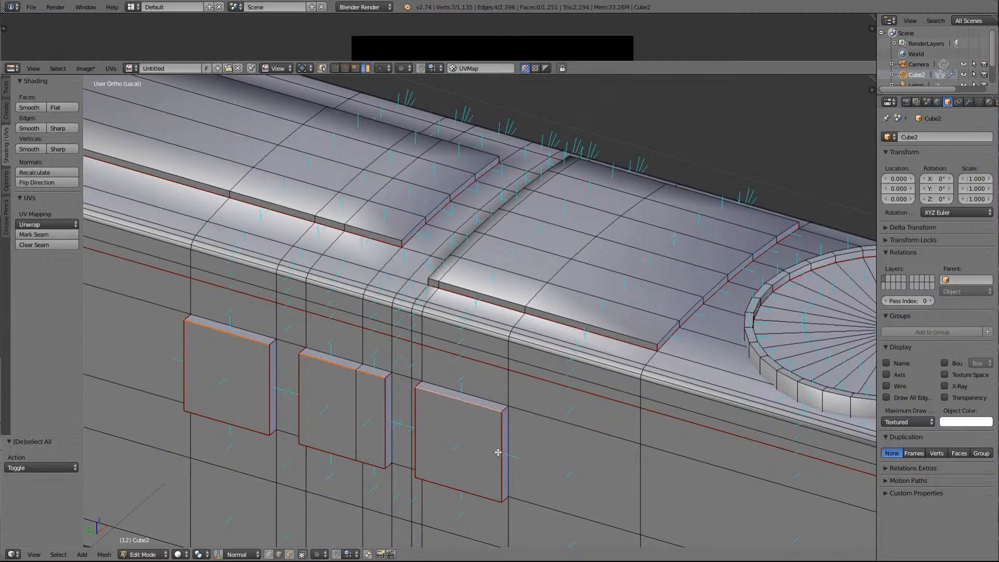
pyautogui.keyDown('shift'); pyautogui.rightClick(497, 454); pyautogui.keyUp('shift')
pyautogui.keyDown('shift'); pyautogui.rightClick(419, 436); pyautogui.keyUp('shift')
pyautogui.keyDown('shift'); pyautogui.rightClick(381, 420); pyautogui.keyUp('shift')
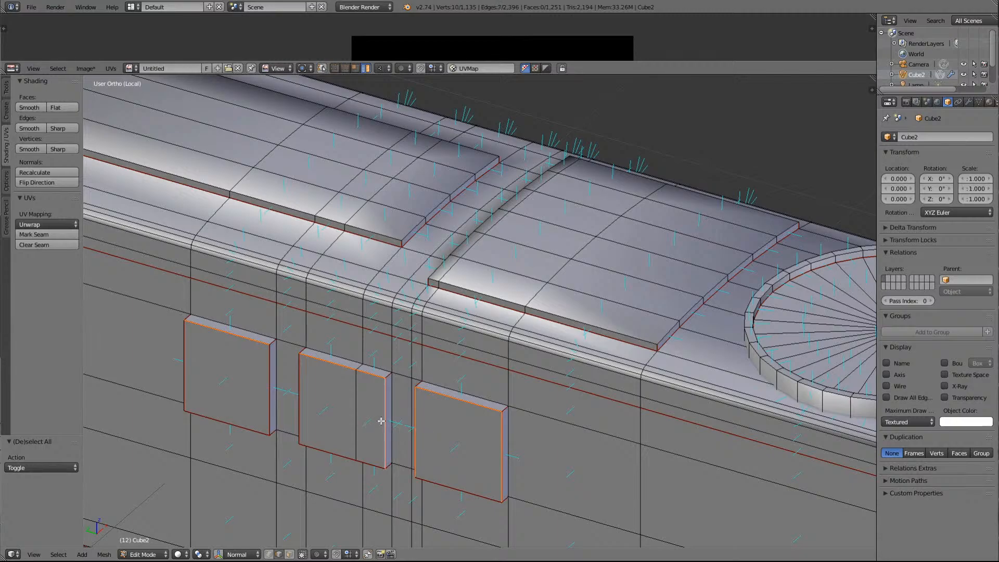
pyautogui.keyDown('shift'); pyautogui.rightClick(299, 401); pyautogui.keyUp('shift')
pyautogui.keyDown('shift'); pyautogui.rightClick(271, 398); pyautogui.keyUp('shift')
pyautogui.keyDown('shift'); pyautogui.rightClick(185, 379); pyautogui.keyUp('shift')
pyautogui.keyDown('shift'); pyautogui.rightClick(222, 420); pyautogui.keyUp('shift')
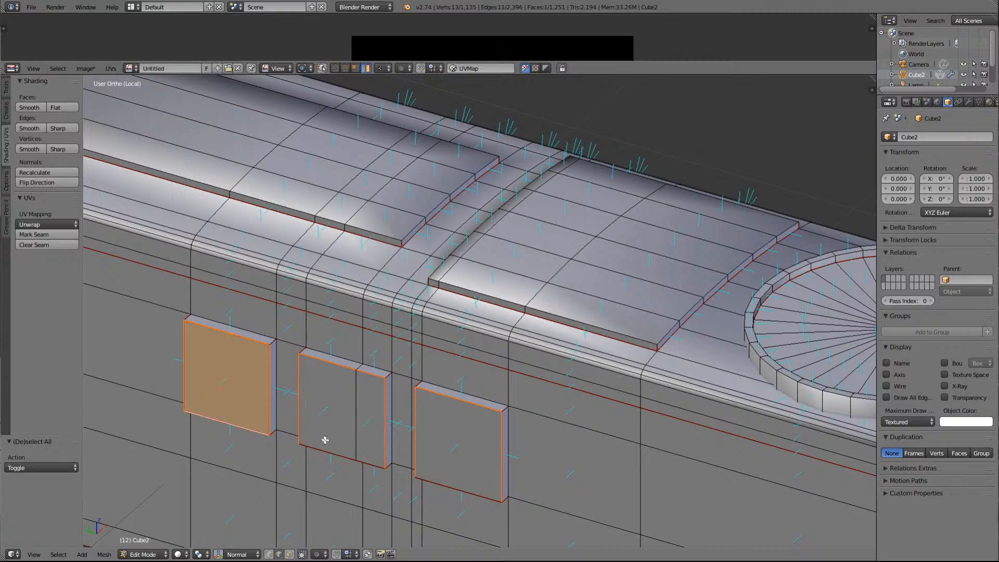
pyautogui.keyDown('shift'); pyautogui.rightClick(333, 452); pyautogui.keyUp('shift')
pyautogui.keyDown('shift'); pyautogui.rightClick(369, 461); pyautogui.keyUp('shift')
pyautogui.keyDown('shift'); pyautogui.rightClick(443, 480); pyautogui.keyUp('shift')
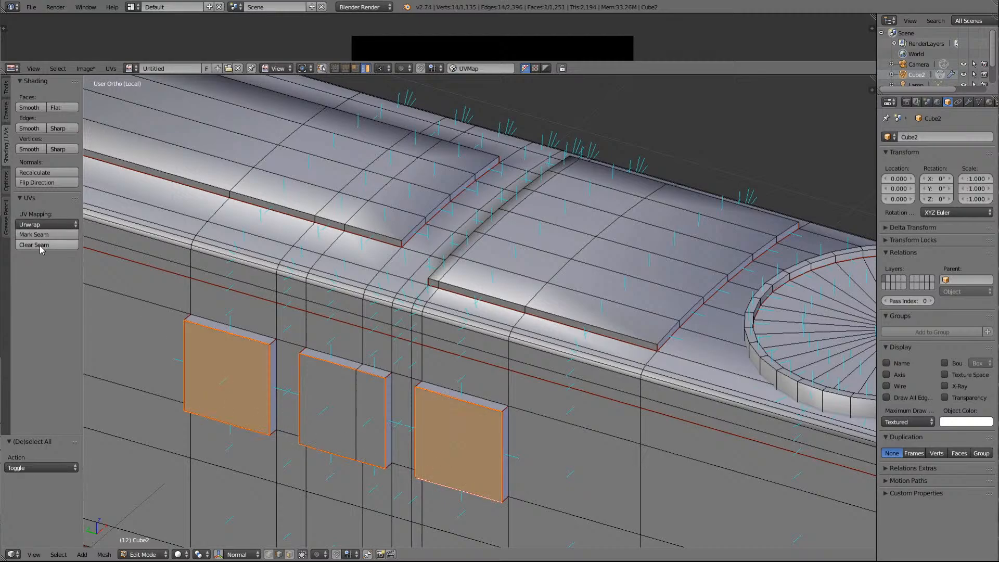
pyautogui.click(40, 245)
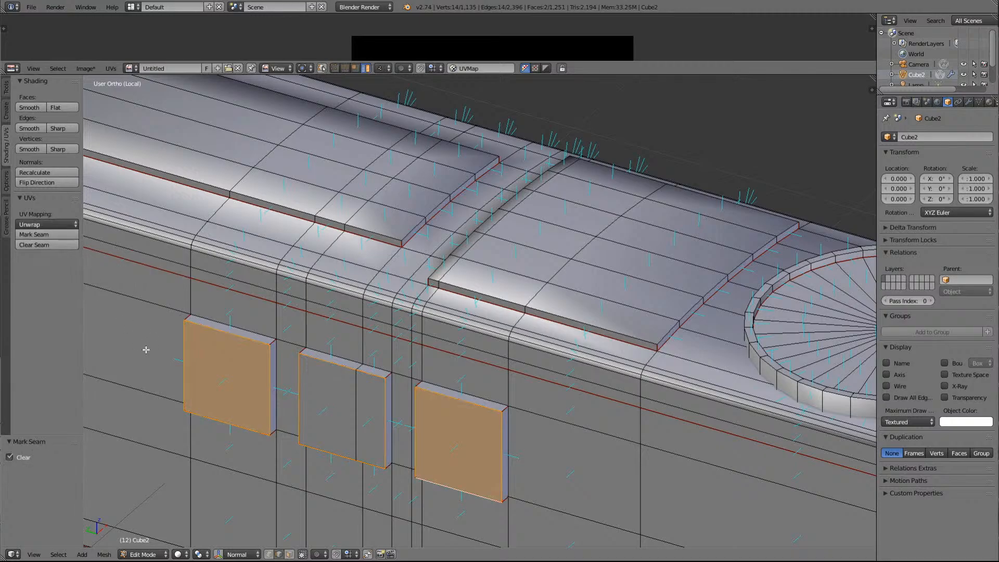
pyautogui.press('a')
# Mark seams on the upper base edges and the base edges facing away from the cab of the three raised panels, then deselect all
pyautogui.rightClick(237, 331)
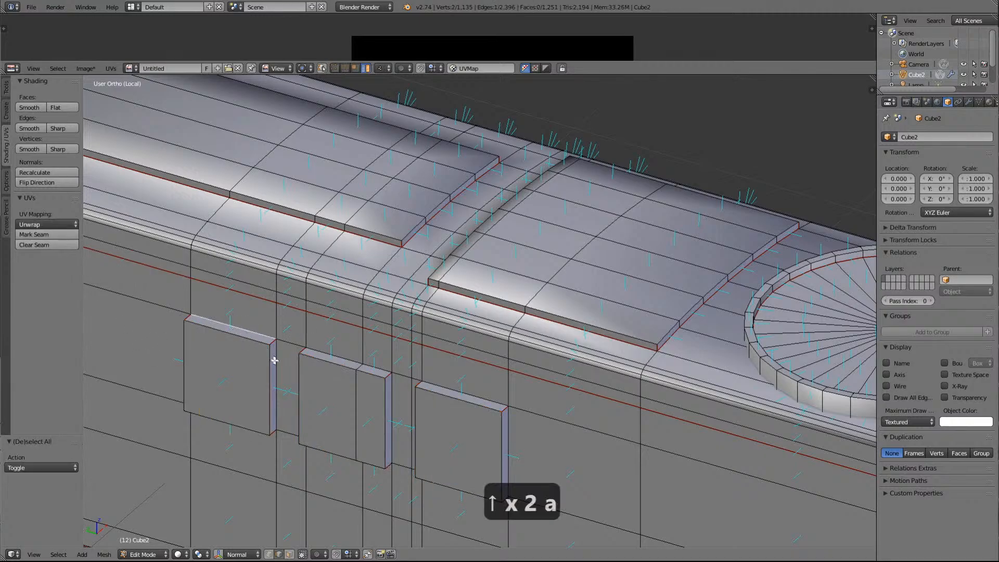
pyautogui.keyDown('shift'); pyautogui.rightClick(273, 359); pyautogui.keyUp('shift')
pyautogui.keyDown('shift'); pyautogui.rightClick(353, 365); pyautogui.keyUp('shift')
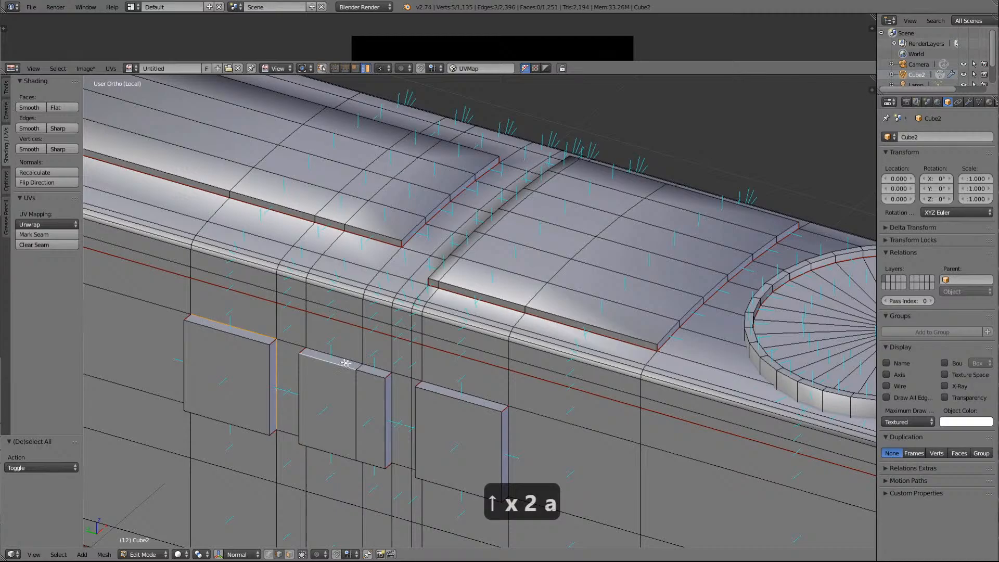
pyautogui.keyDown('shift'); pyautogui.rightClick(343, 364); pyautogui.keyUp('shift')
pyautogui.keyDown('shift'); pyautogui.rightClick(342, 360); pyautogui.keyUp('shift')
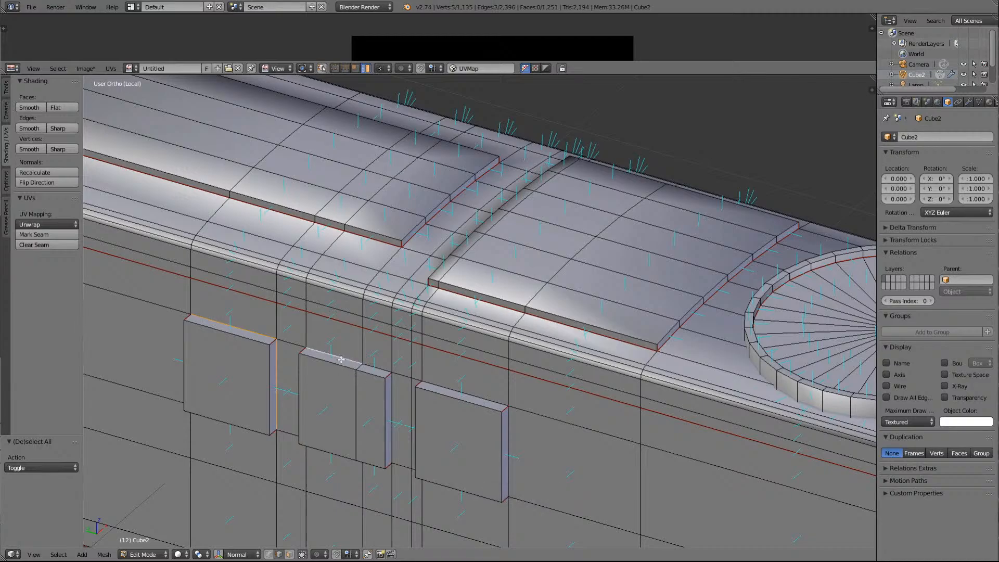
pyautogui.keyDown('shift'); pyautogui.rightClick(373, 368); pyautogui.keyUp('shift')
pyautogui.keyDown('shift'); pyautogui.rightClick(462, 394); pyautogui.keyUp('shift')
pyautogui.keyDown('shift'); pyautogui.rightClick(508, 423); pyautogui.keyUp('shift')
pyautogui.keyDown('shift'); pyautogui.rightClick(391, 400); pyautogui.keyUp('shift')
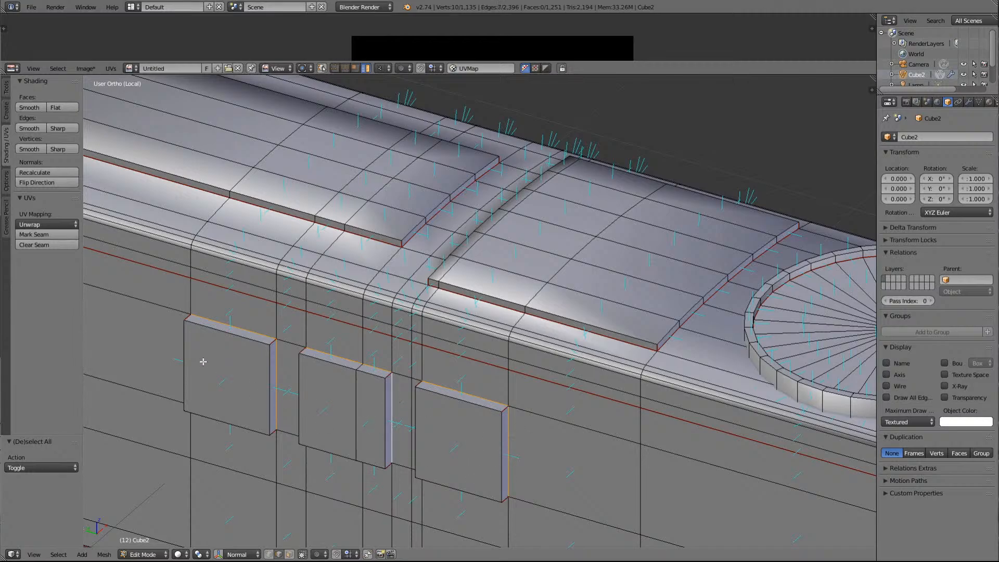
pyautogui.click(41, 236)
pyautogui.press('a')
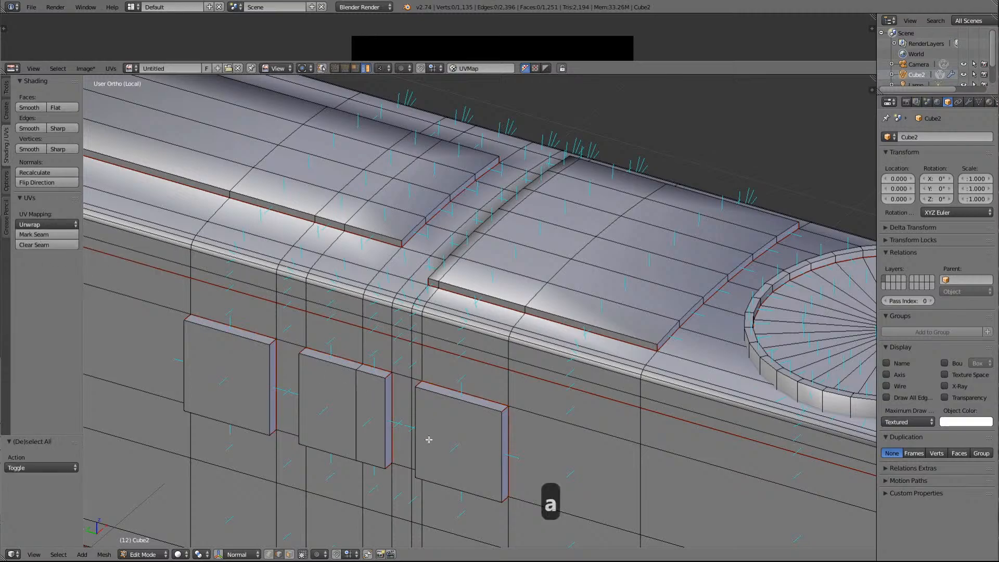
# Mark seams on the lower base edges and the cab-facing base edges of the same three raised panels, then deselect all
pyautogui.press('Left')
pyautogui.press('Left')
pyautogui.press('Left')
pyautogui.press('Left')
pyautogui.press('Left')
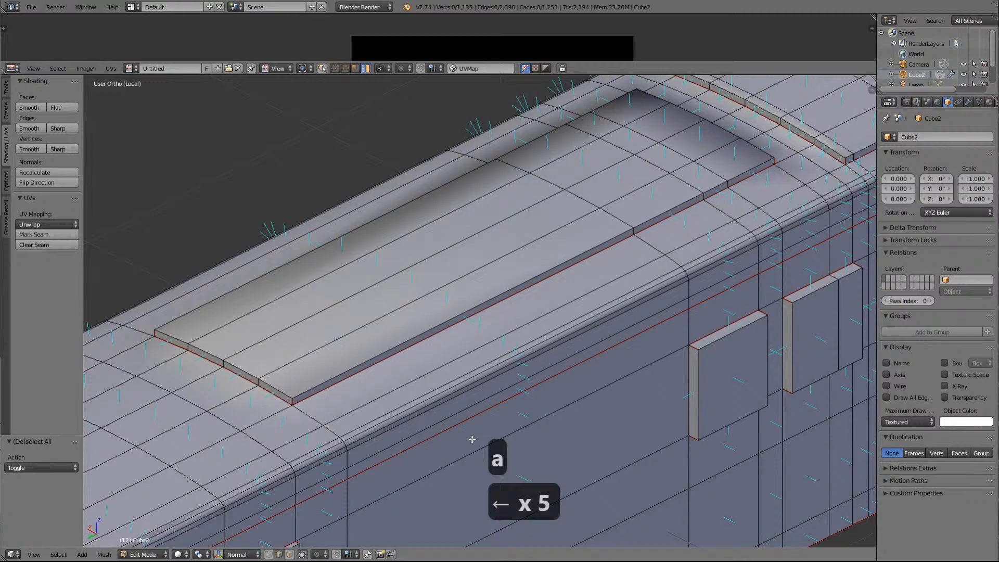
pyautogui.press('Down')
pyautogui.press('Down')
pyautogui.press('Down')
pyautogui.press('Down')
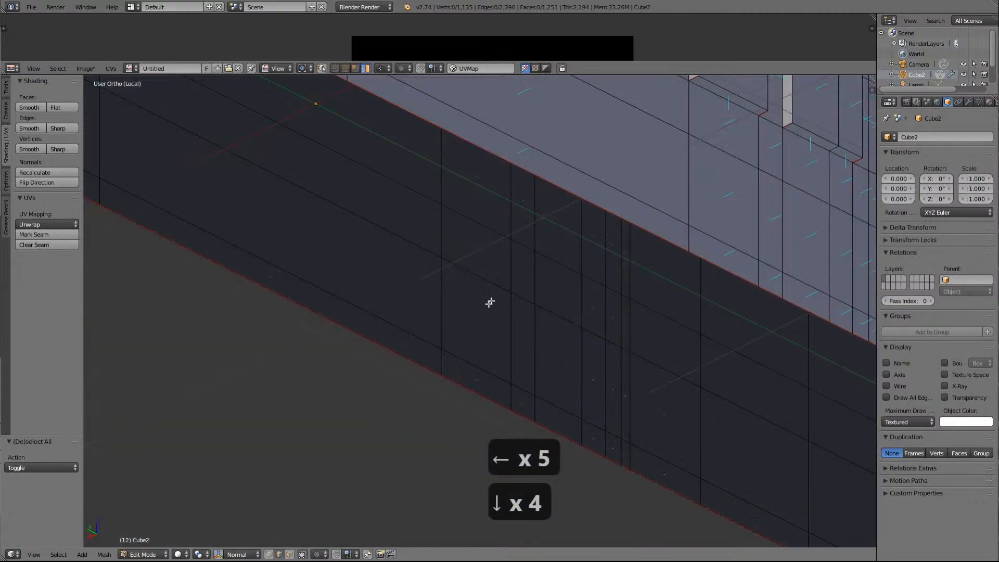
pyautogui.keyDown('shift'); pyautogui.scroll(14, 722, 228); pyautogui.keyUp('shift')
pyautogui.keyDown('ctrl'); pyautogui.scroll(5, 722, 228); pyautogui.keyUp('ctrl')
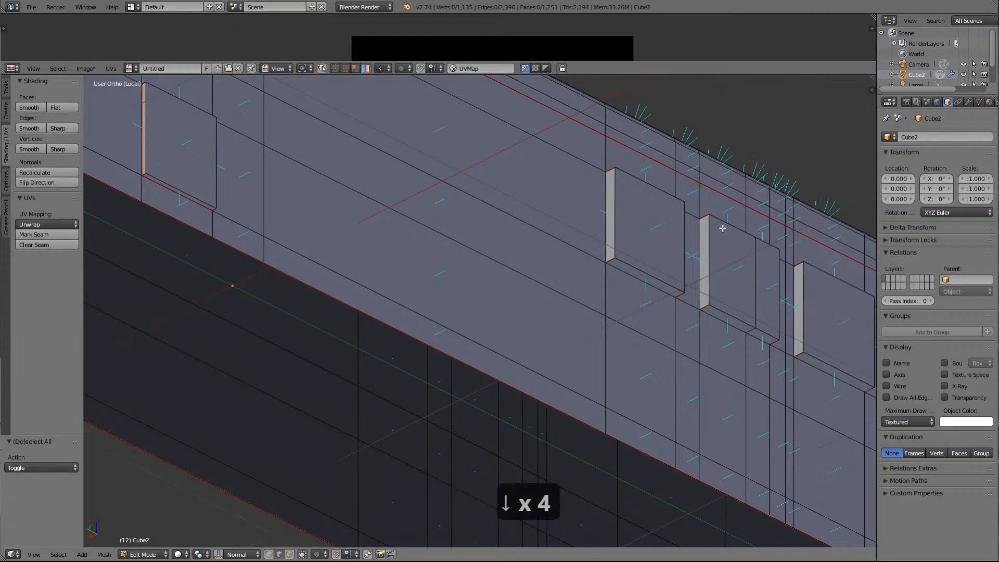
pyautogui.keyDown('ctrl'); pyautogui.scroll(11, 723, 228); pyautogui.keyUp('ctrl')
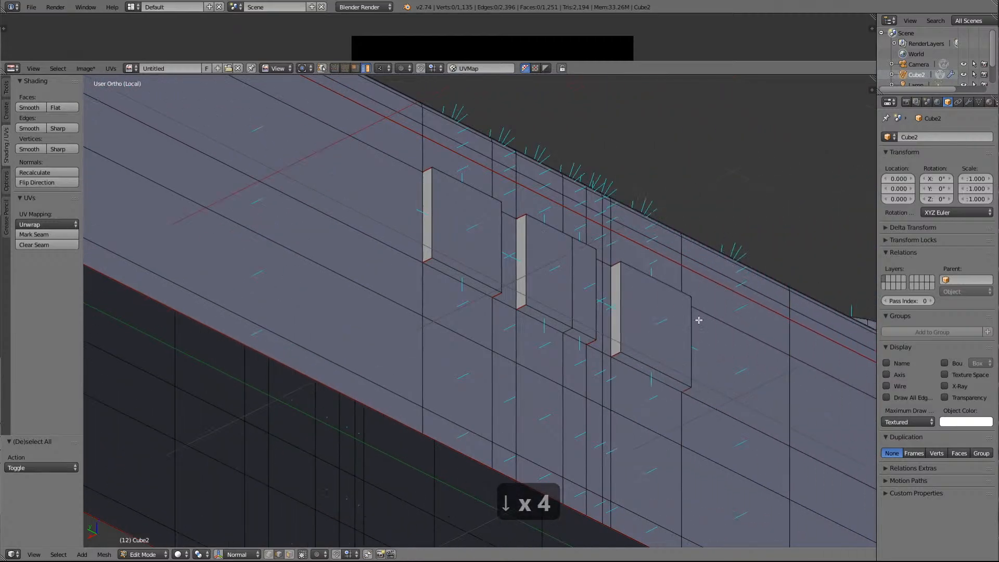
pyautogui.scroll(2, 699, 320)
pyautogui.rightClick(398, 159)
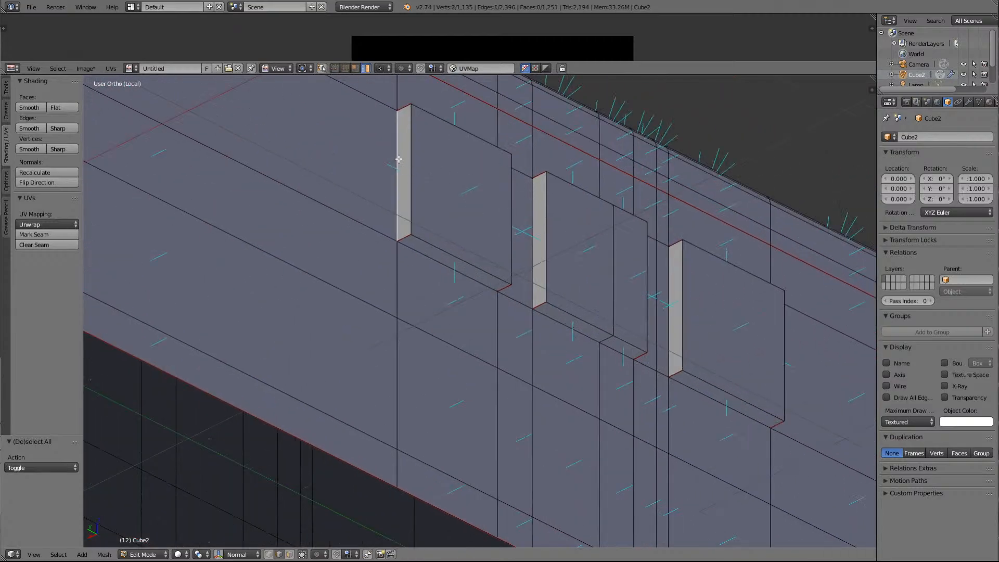
pyautogui.keyDown('shift'); pyautogui.rightClick(437, 258); pyautogui.keyUp('shift')
pyautogui.keyDown('shift'); pyautogui.rightClick(534, 213); pyautogui.keyUp('shift')
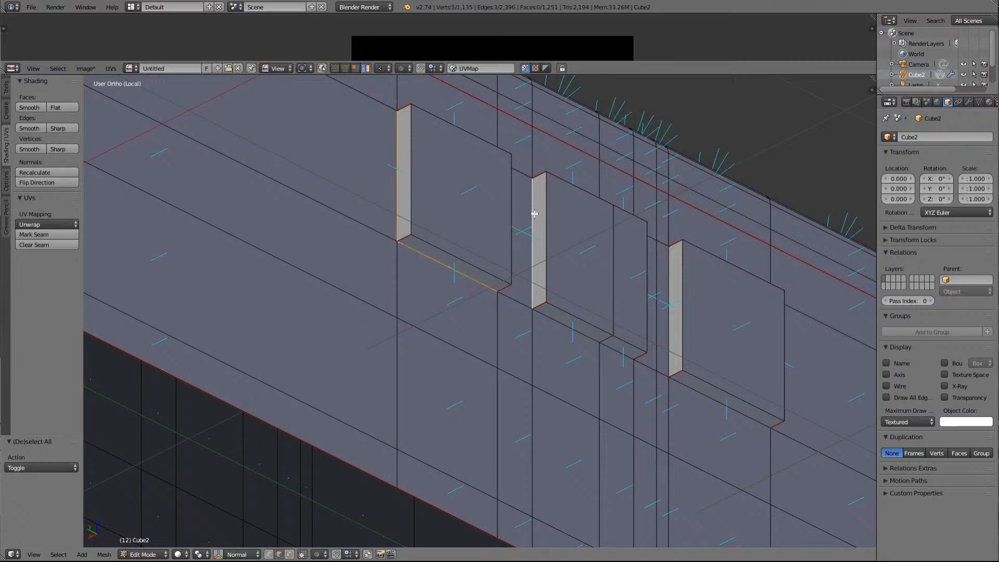
pyautogui.keyDown('shift'); pyautogui.rightClick(565, 321); pyautogui.keyUp('shift')
pyautogui.keyDown('shift'); pyautogui.rightClick(615, 347); pyautogui.keyUp('shift')
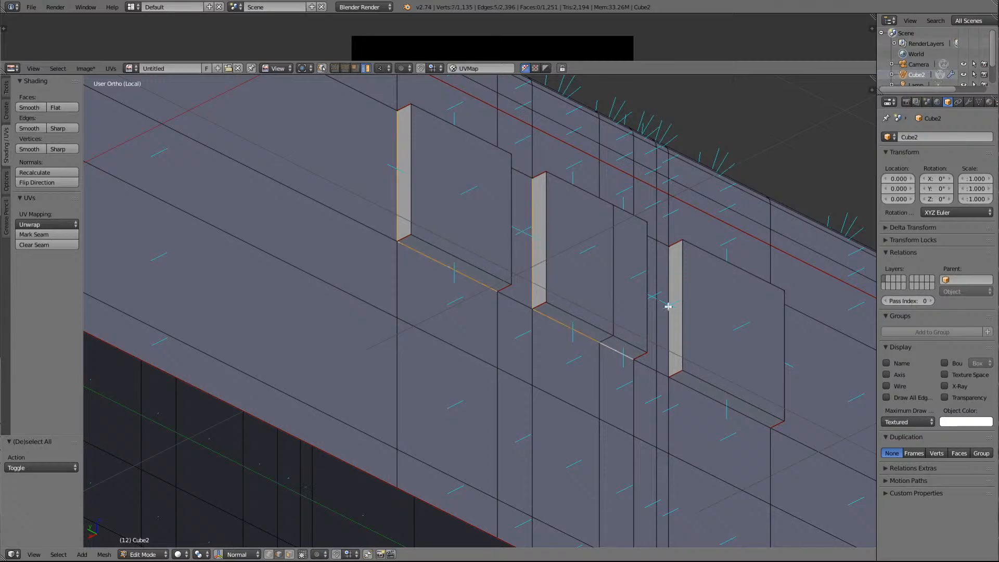
pyautogui.keyDown('shift'); pyautogui.rightClick(670, 304); pyautogui.keyUp('shift')
pyautogui.keyDown('shift'); pyautogui.rightClick(698, 390); pyautogui.keyUp('shift')
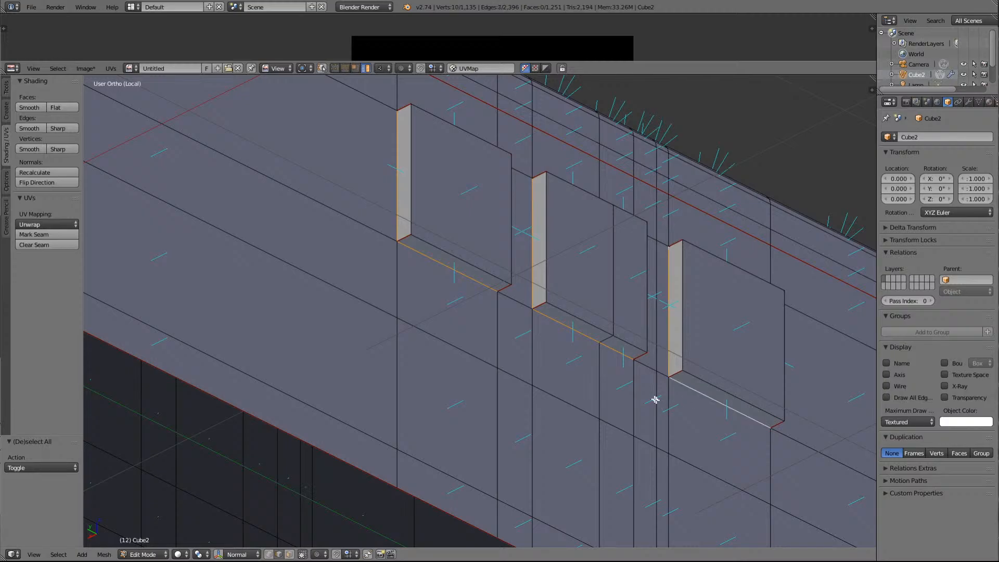
pyautogui.scroll(-4, 654, 397)
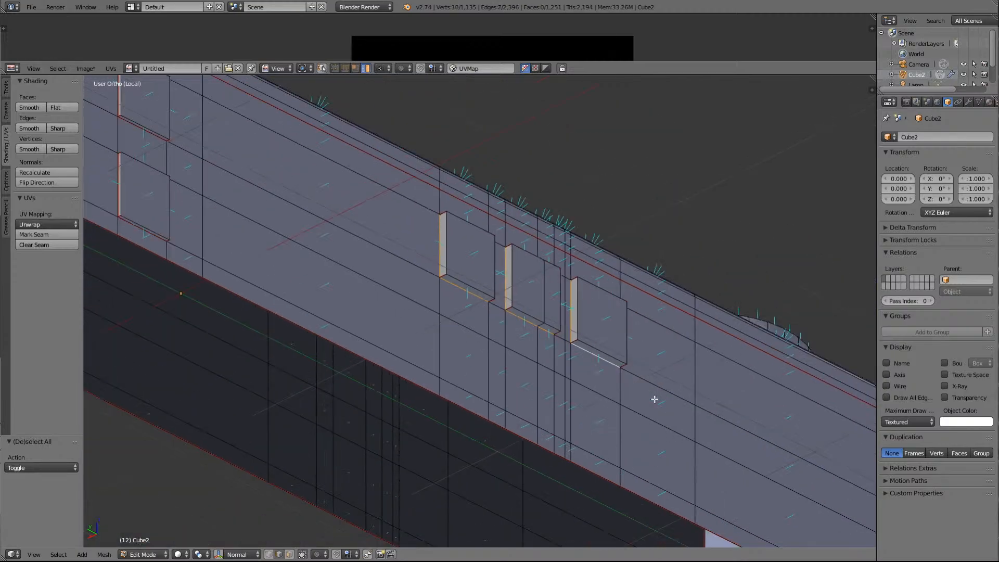
pyautogui.press('Right')
pyautogui.press('Right')
pyautogui.press('Right')
pyautogui.press('Right')
pyautogui.press('Right')
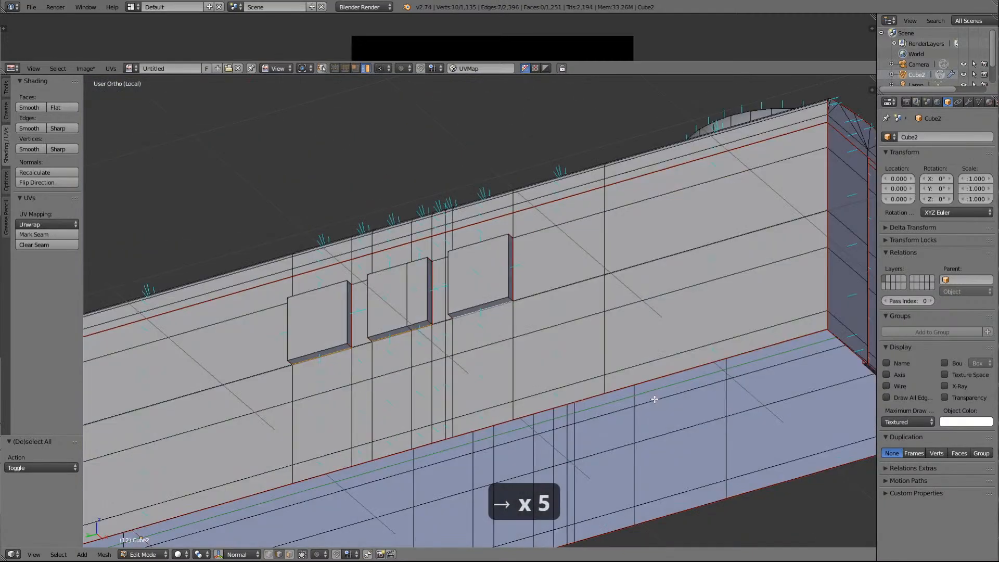
pyautogui.press('Left')
pyautogui.press('Left')
pyautogui.press('Left')
pyautogui.press('Left')
pyautogui.press('Left')
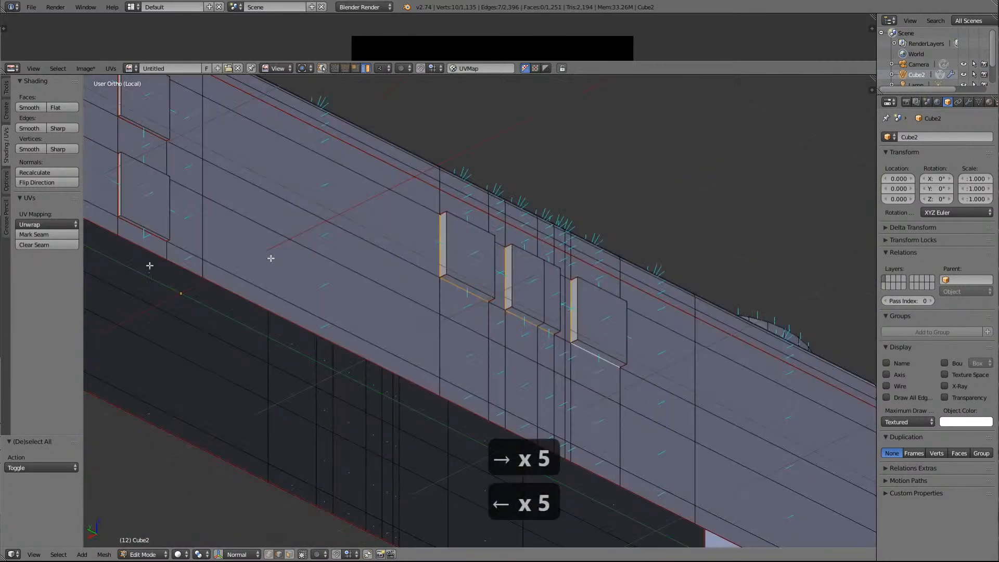
pyautogui.click(47, 236)
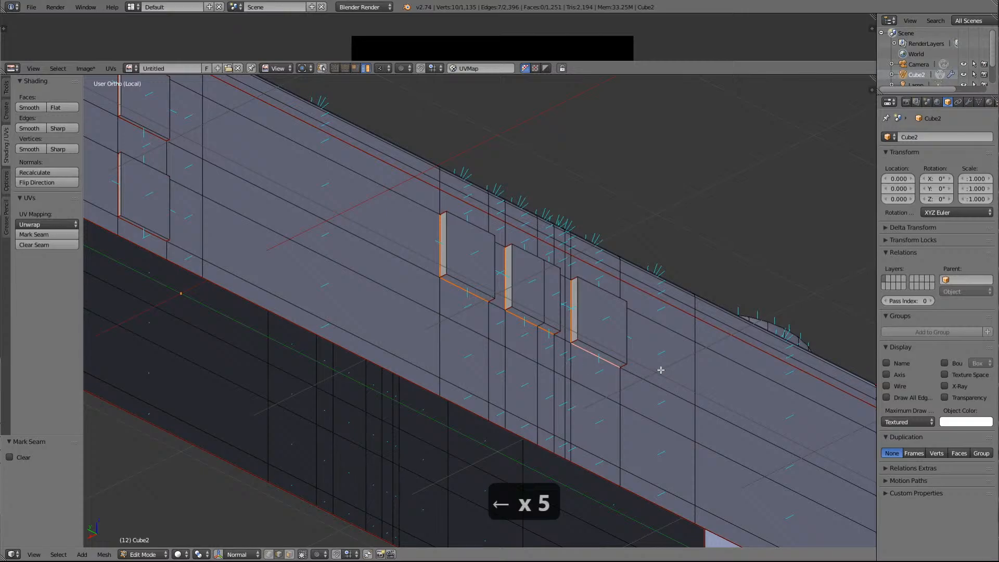
pyautogui.press('a')
# Clear the seams from the outer-face edges of the two stacked raised panels on the opposite body side, then deselect all
pyautogui.scroll(-4, 660, 369)
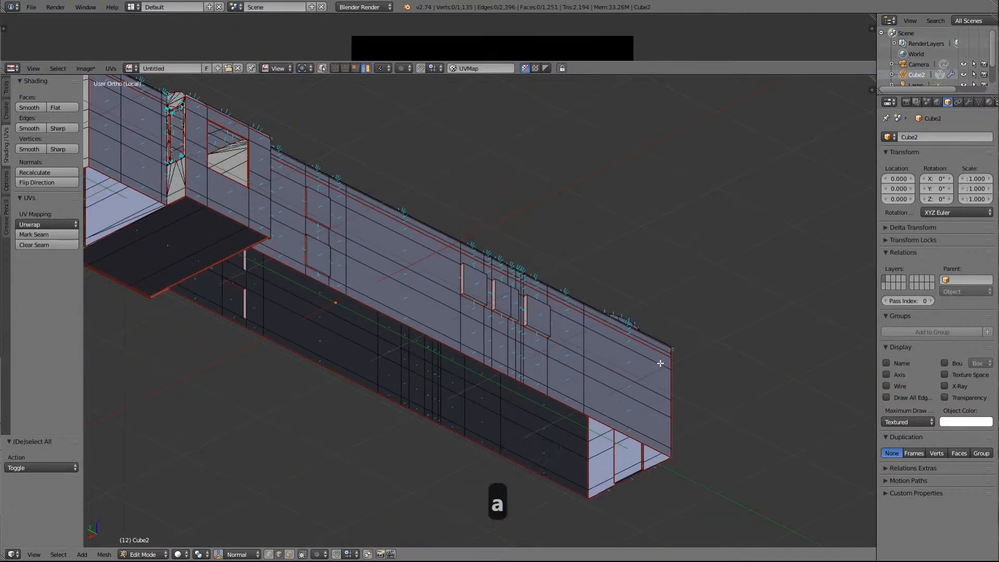
pyautogui.press('Left')
pyautogui.press('Left')
pyautogui.press('Left')
pyautogui.press('Left')
pyautogui.press('Left')
pyautogui.press('Left')
pyautogui.press('Left')
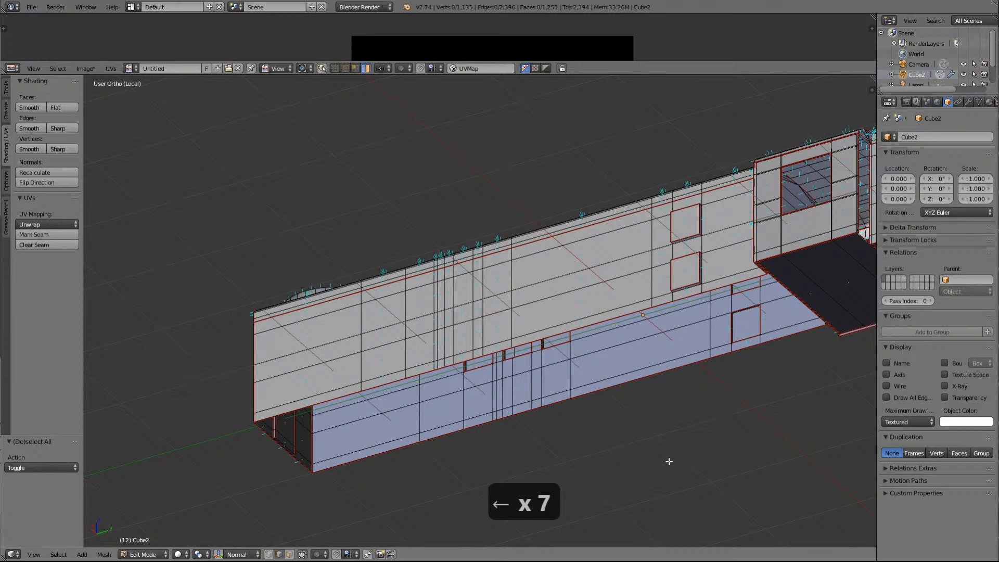
pyautogui.keyDown('ctrl'); pyautogui.scroll(4, 656, 368); pyautogui.keyUp('ctrl')
pyautogui.scroll(5, 657, 368)
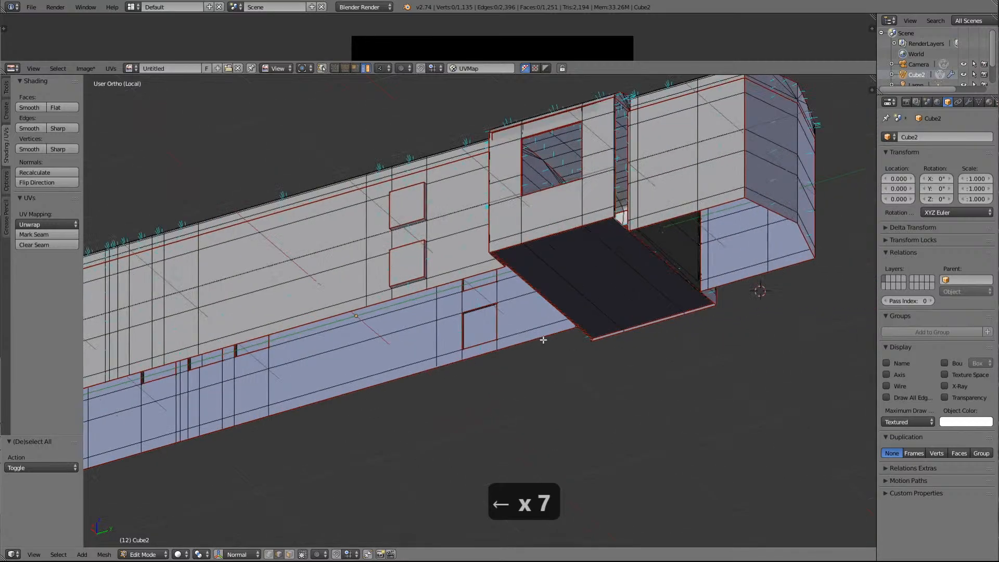
pyautogui.keyDown('shift'); pyautogui.scroll(7, 439, 340); pyautogui.keyUp('shift')
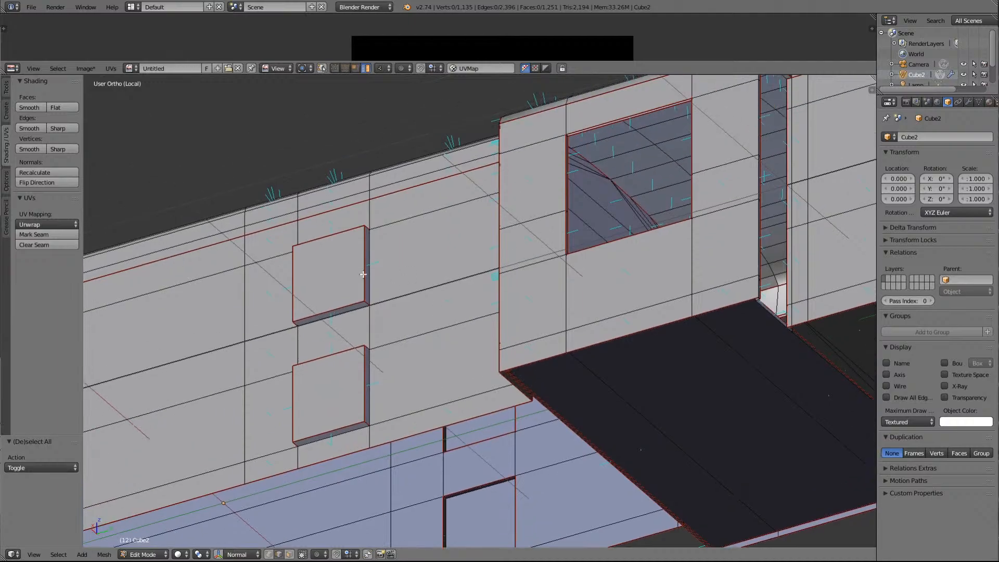
pyautogui.scroll(2, 342, 325)
pyautogui.rightClick(310, 242)
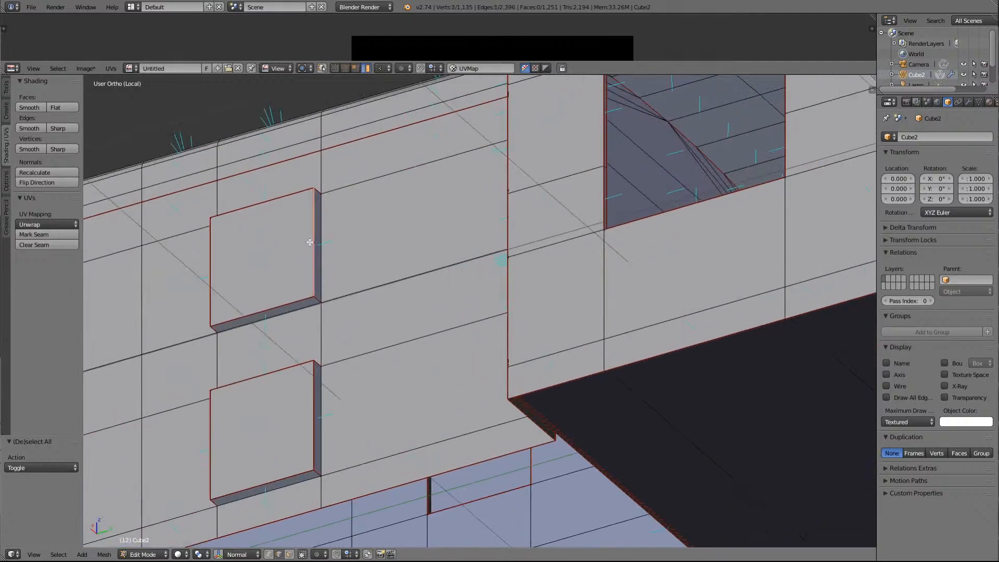
pyautogui.keyDown('shift'); pyautogui.rightClick(275, 206); pyautogui.keyUp('shift')
pyautogui.keyDown('shift'); pyautogui.rightClick(216, 252); pyautogui.keyUp('shift')
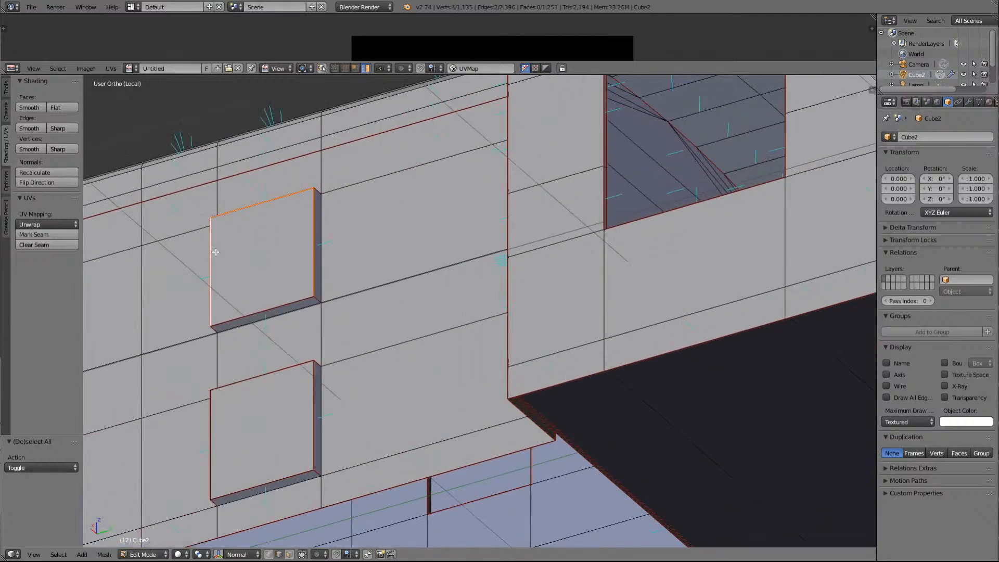
pyautogui.keyDown('shift'); pyautogui.rightClick(255, 315); pyautogui.keyUp('shift')
pyautogui.keyDown('shift'); pyautogui.rightClick(266, 382); pyautogui.keyUp('shift')
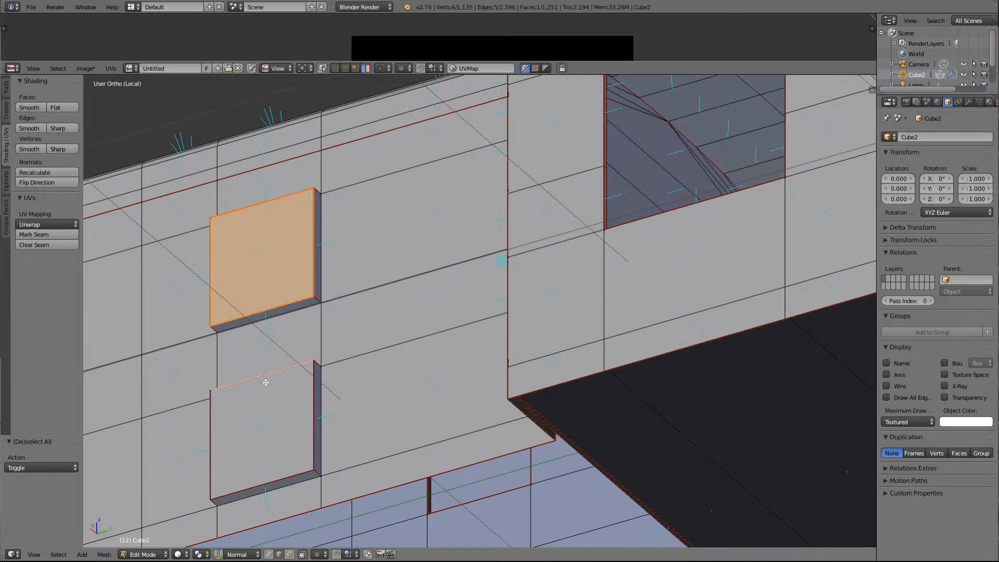
pyautogui.keyDown('shift'); pyautogui.rightClick(306, 415); pyautogui.keyUp('shift')
pyautogui.keyDown('shift'); pyautogui.rightClick(214, 446); pyautogui.keyUp('shift')
pyautogui.keyDown('shift'); pyautogui.rightClick(261, 481); pyautogui.keyUp('shift')
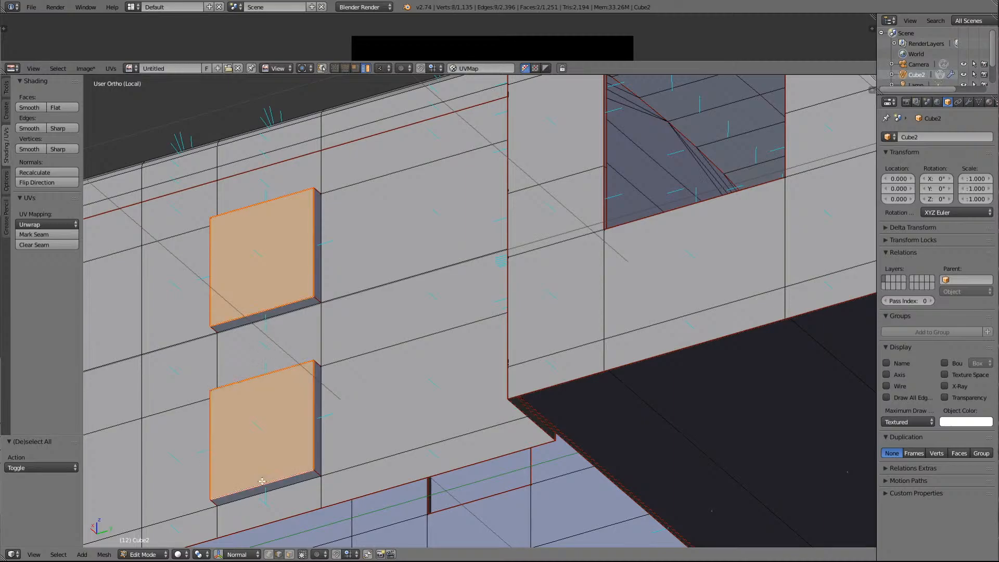
pyautogui.click(37, 245)
pyautogui.press('a')
pyautogui.scroll(-5, 393, 416)
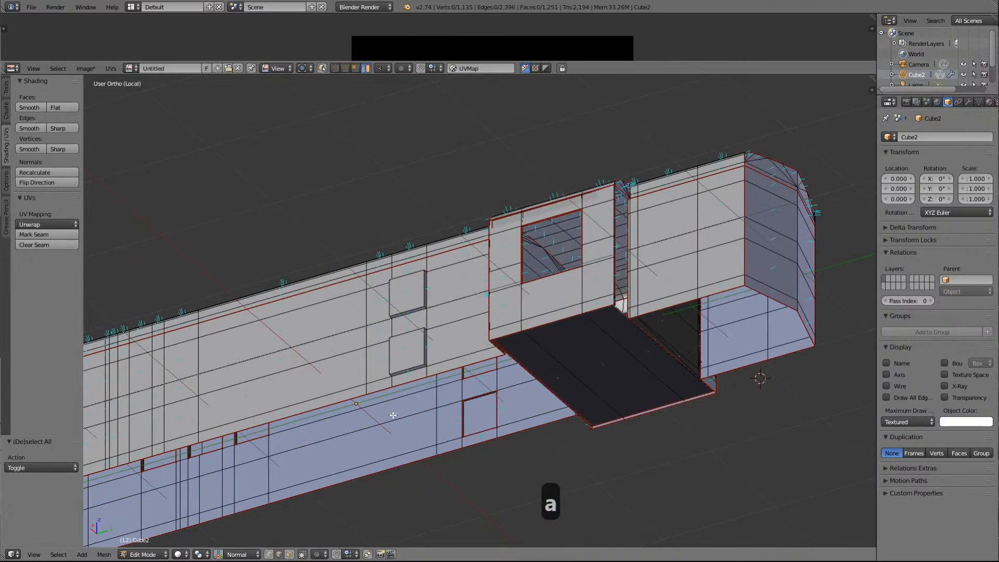
# Examine the outer and corner edges of the two stacked square recesses in the body's side wall from several angles
pyautogui.scroll(5, 393, 415)
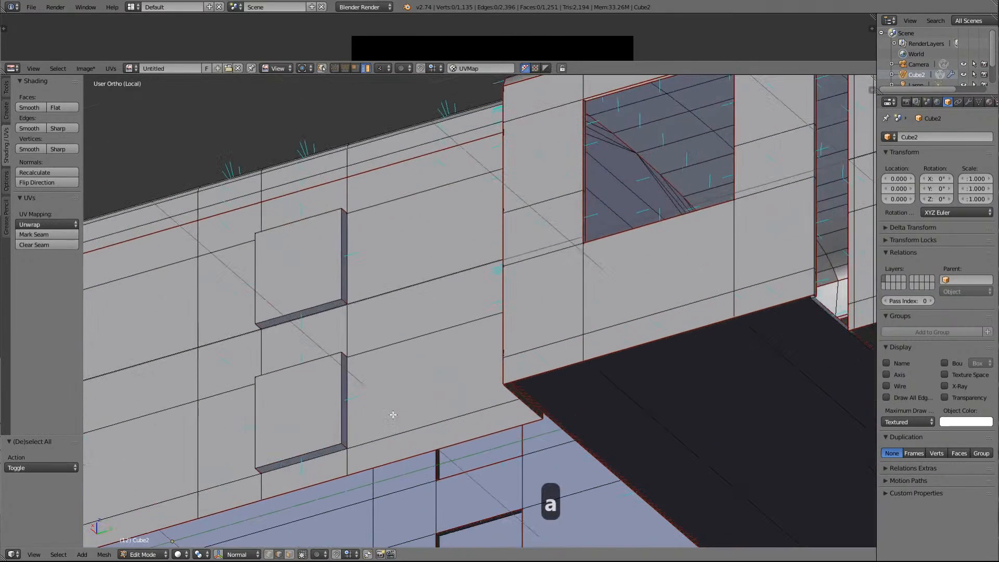
pyautogui.rightClick(316, 318)
pyautogui.scroll(6, 362, 327)
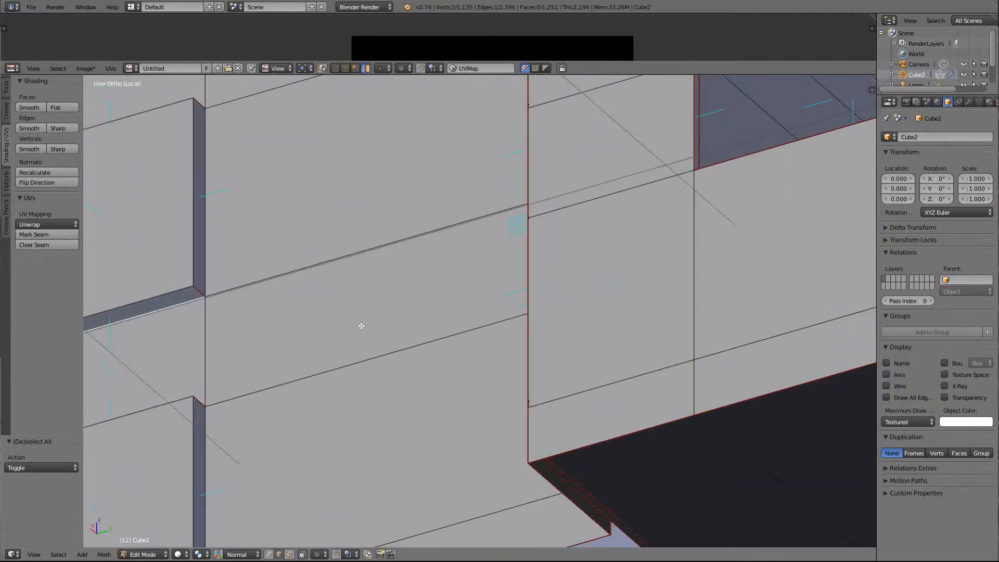
pyautogui.press('Left')
pyautogui.press('Left')
pyautogui.press('Left')
pyautogui.press('Left')
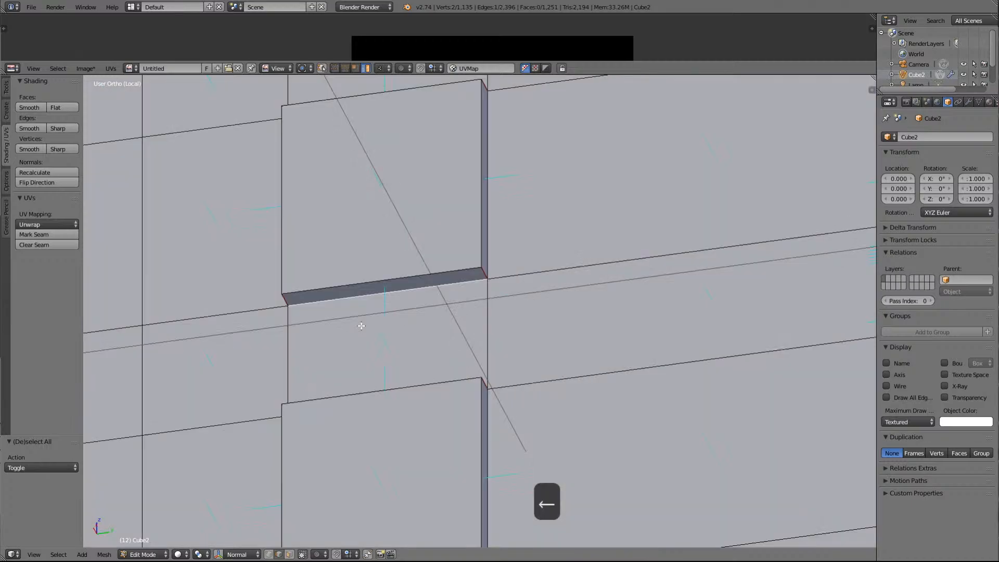
pyautogui.press('Delete')
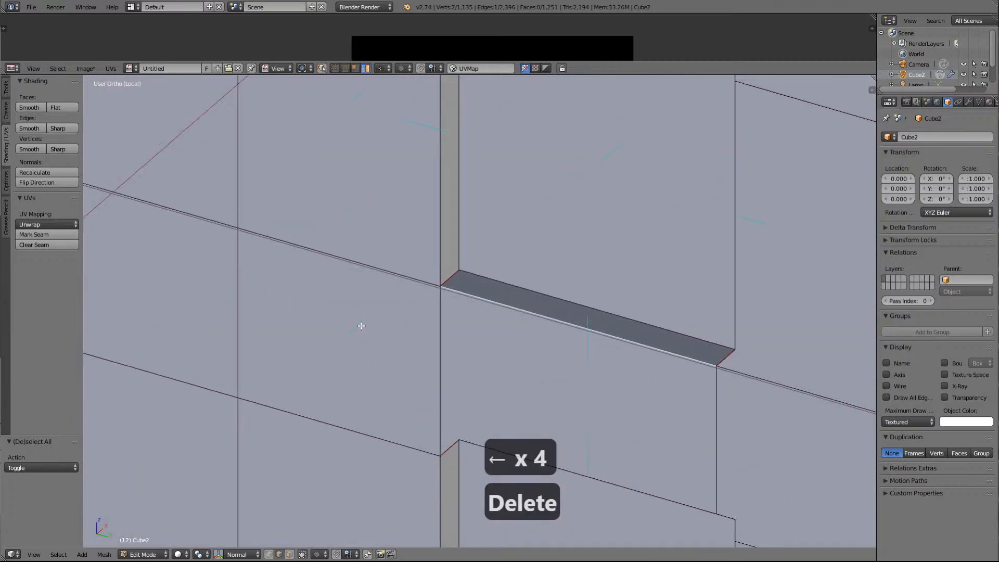
pyautogui.press('Up')
pyautogui.press('Up')
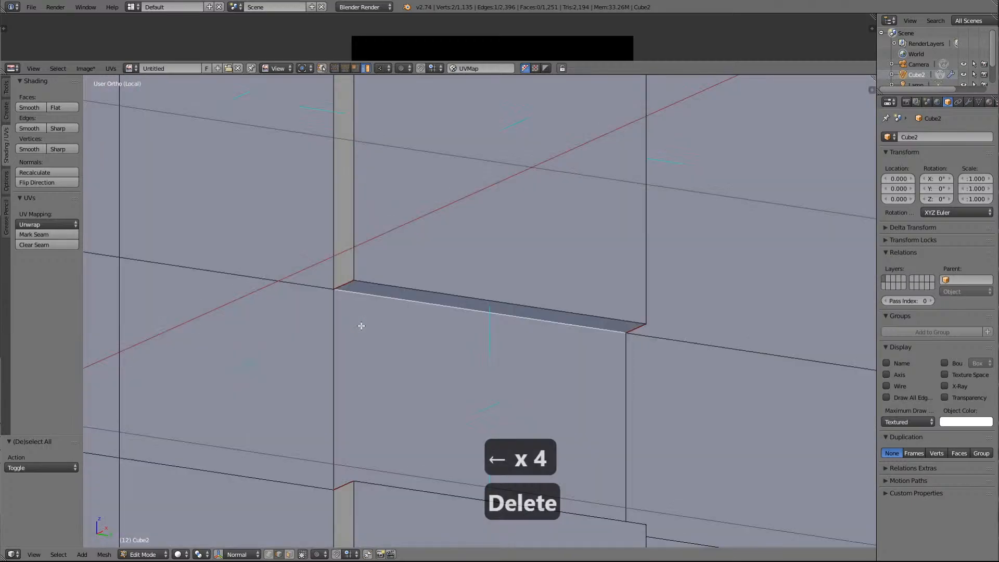
pyautogui.press('Down')
pyautogui.press('Down')
pyautogui.press('Down')
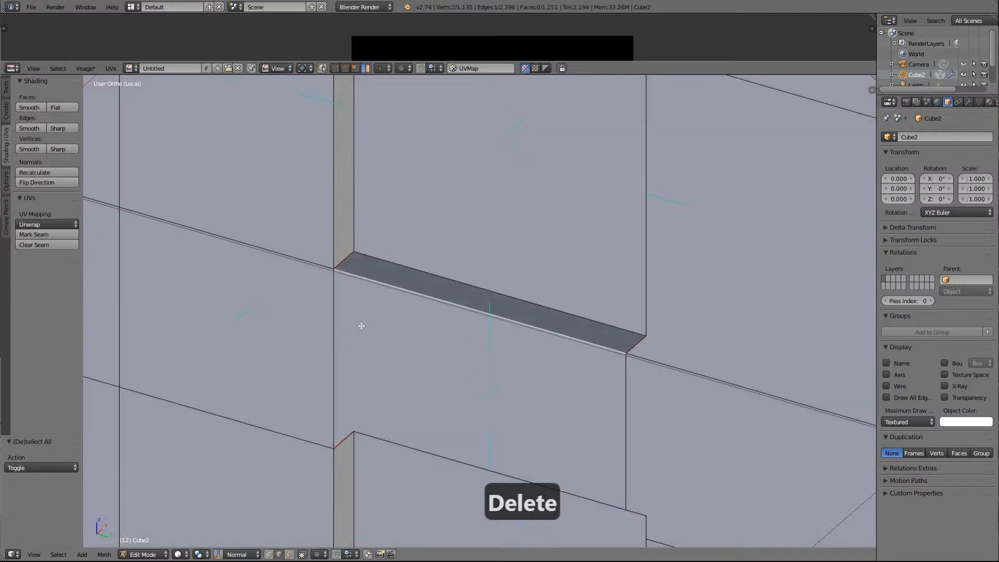
pyautogui.press('Down')
pyautogui.press('Down')
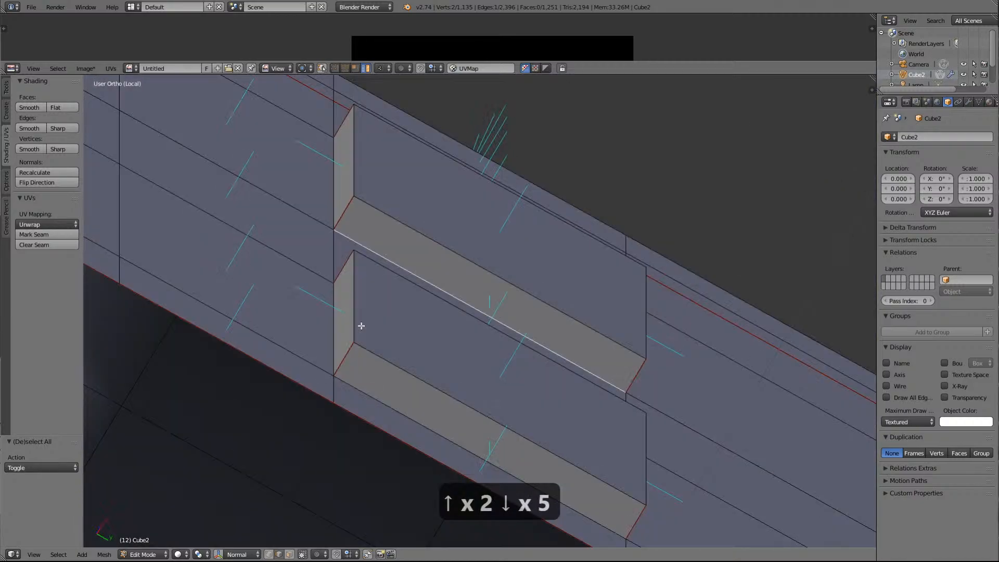
pyautogui.press('Up')
pyautogui.press('Up')
pyautogui.press('Up')
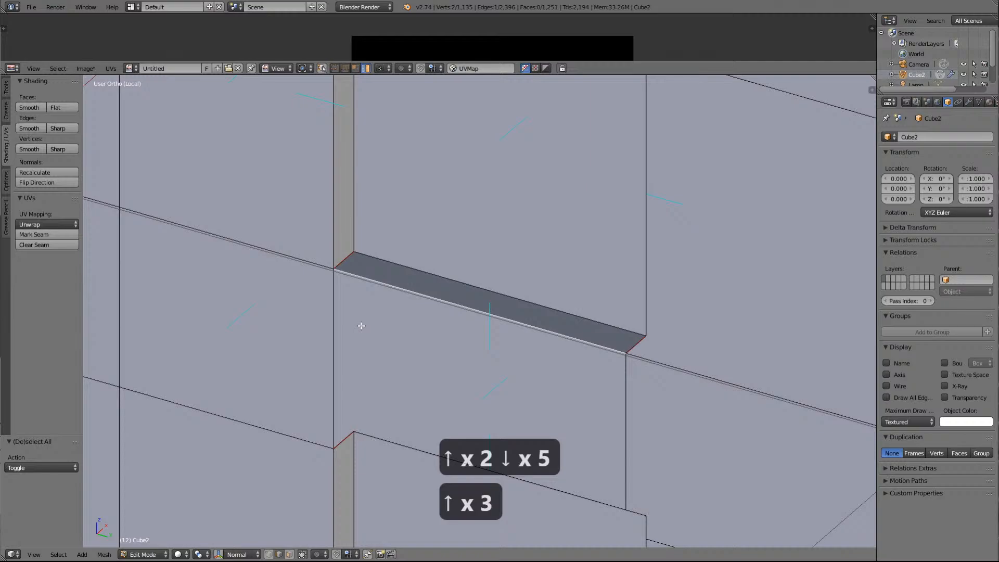
pyautogui.scroll(-3, 359, 326)
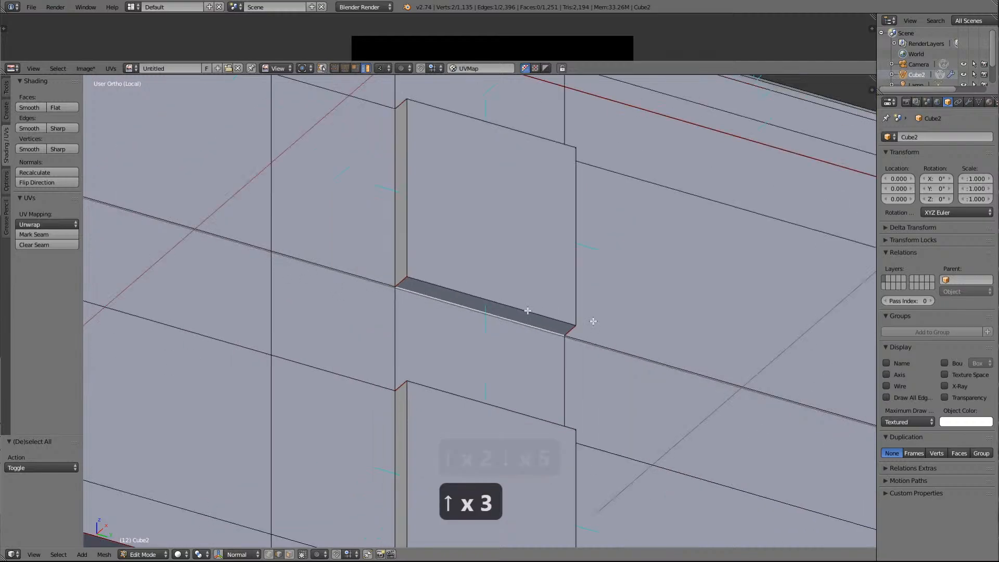
pyautogui.scroll(2, 641, 330)
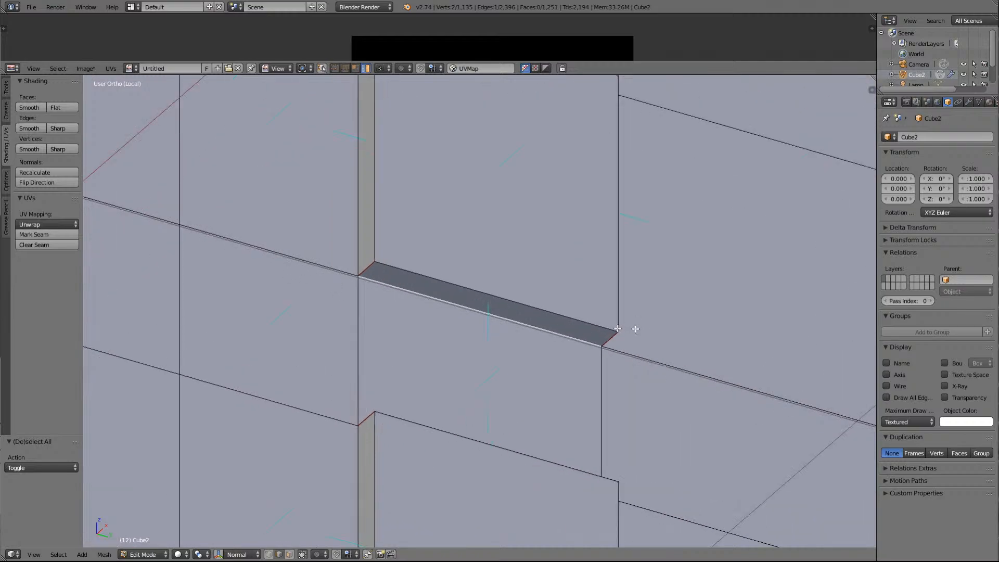
pyautogui.press('a')
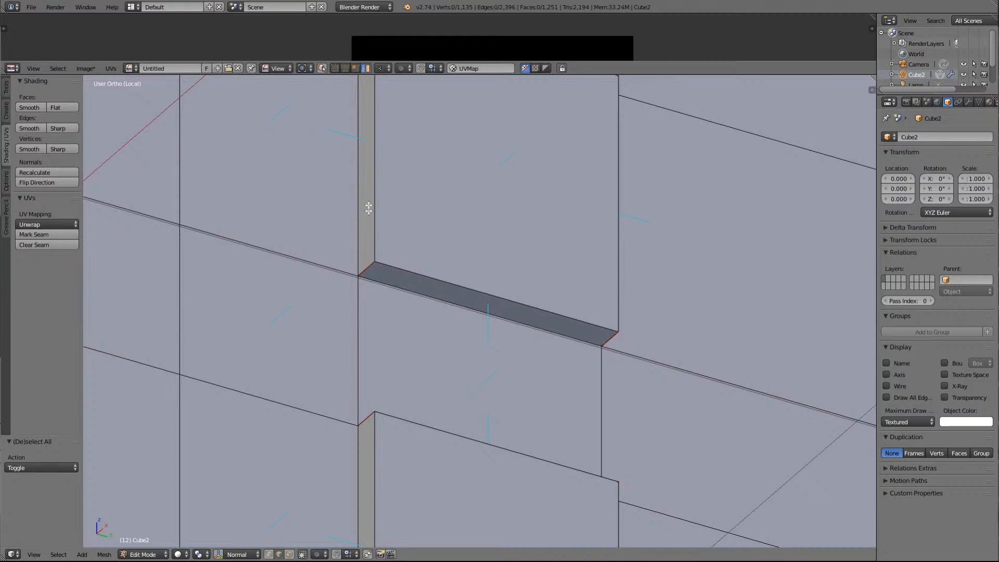
# Mark UV seams along the side, lower and upper outer edges of both stacked square recesses, finishing with nothing selected
pyautogui.click(366, 184)
pyautogui.keyDown('shift'); pyautogui.click(456, 302); pyautogui.keyUp('shift')
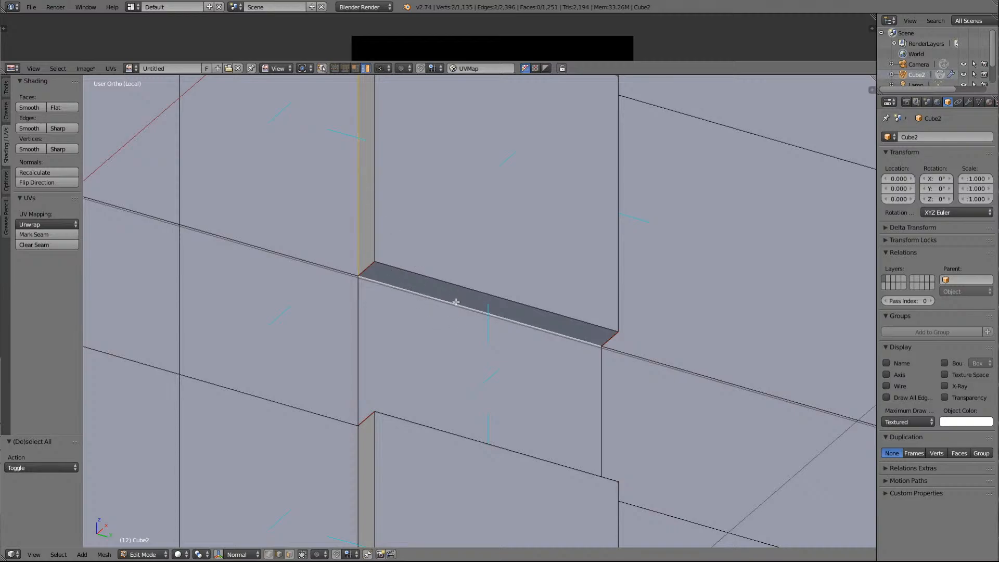
pyautogui.keyDown('shift'); pyautogui.click(362, 432); pyautogui.keyUp('shift')
pyautogui.scroll(-5, 595, 471)
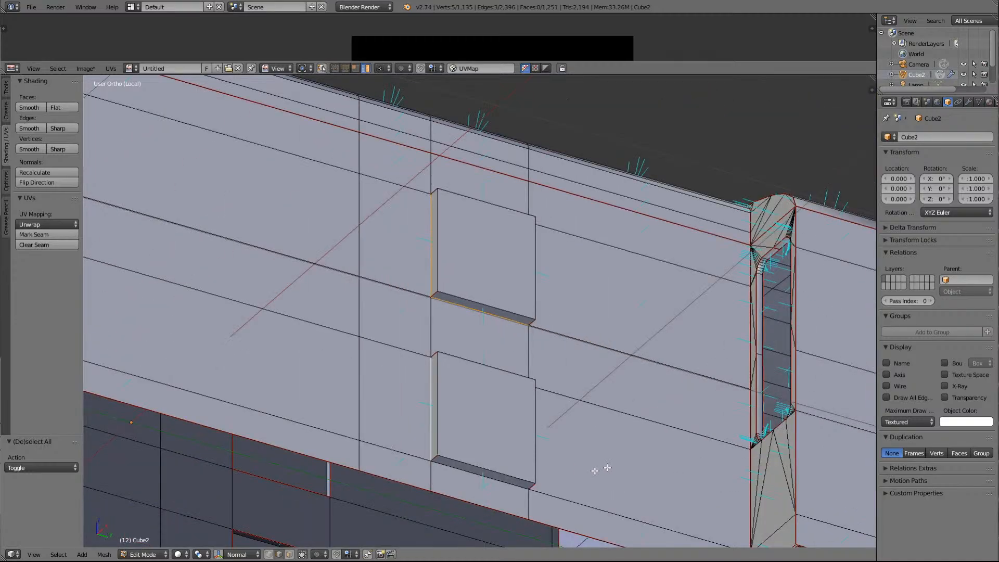
pyautogui.keyDown('shift'); pyautogui.click(461, 471); pyautogui.keyUp('shift')
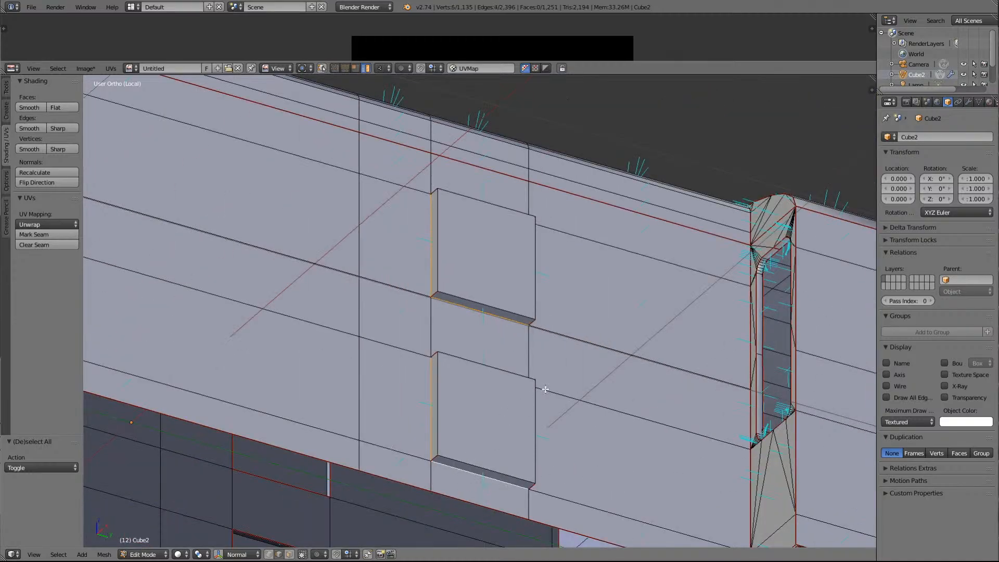
pyautogui.press('Right')
pyautogui.press('Right')
pyautogui.press('Right')
pyautogui.press('Right')
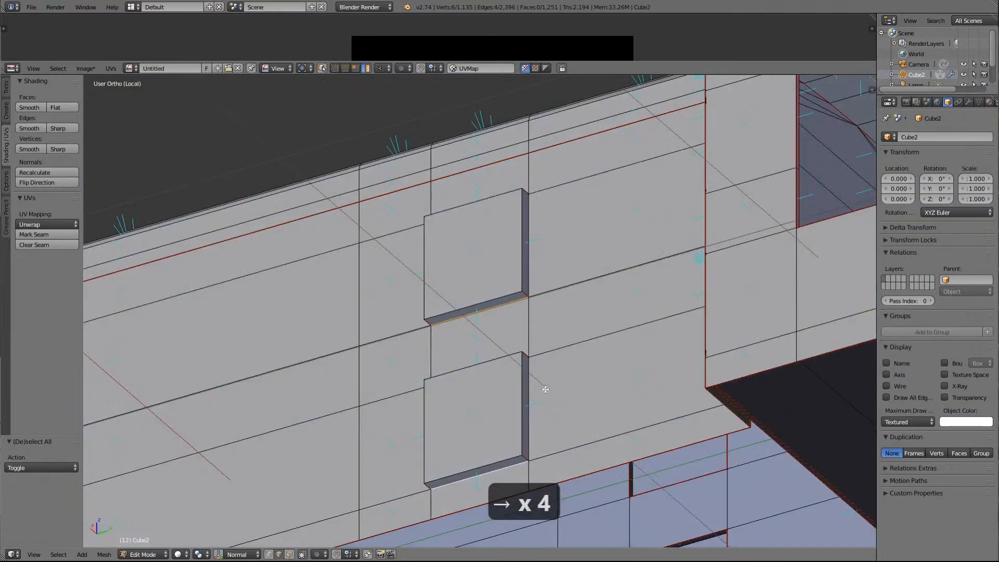
pyautogui.keyDown('shift'); pyautogui.click(529, 401); pyautogui.keyUp('shift')
pyautogui.keyDown('shift'); pyautogui.click(532, 220); pyautogui.keyUp('shift')
pyautogui.press('Up')
pyautogui.press('Up')
pyautogui.press('Up')
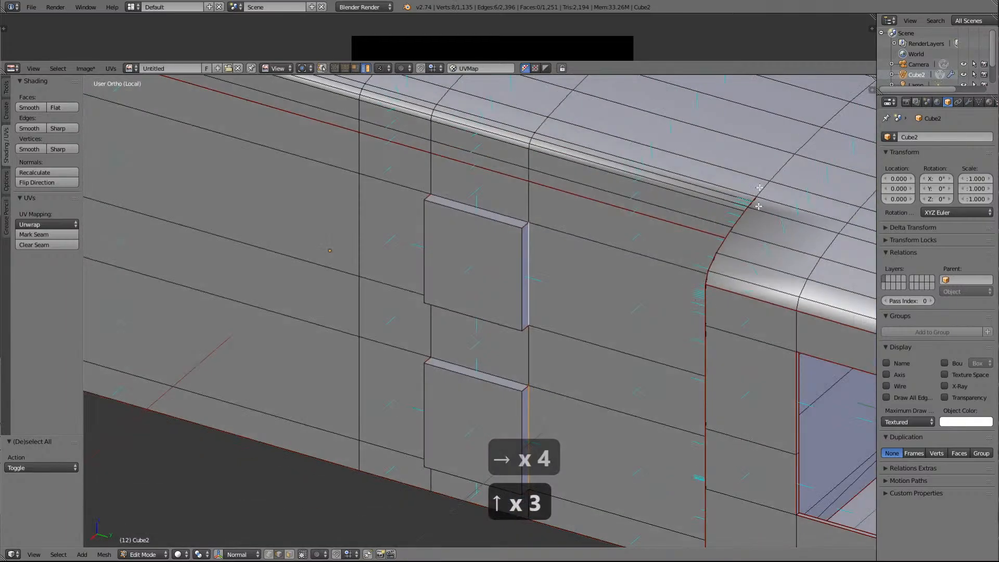
pyautogui.keyDown('shift'); pyautogui.click(490, 208); pyautogui.keyUp('shift')
pyautogui.keyDown('shift'); pyautogui.click(485, 372); pyautogui.keyUp('shift')
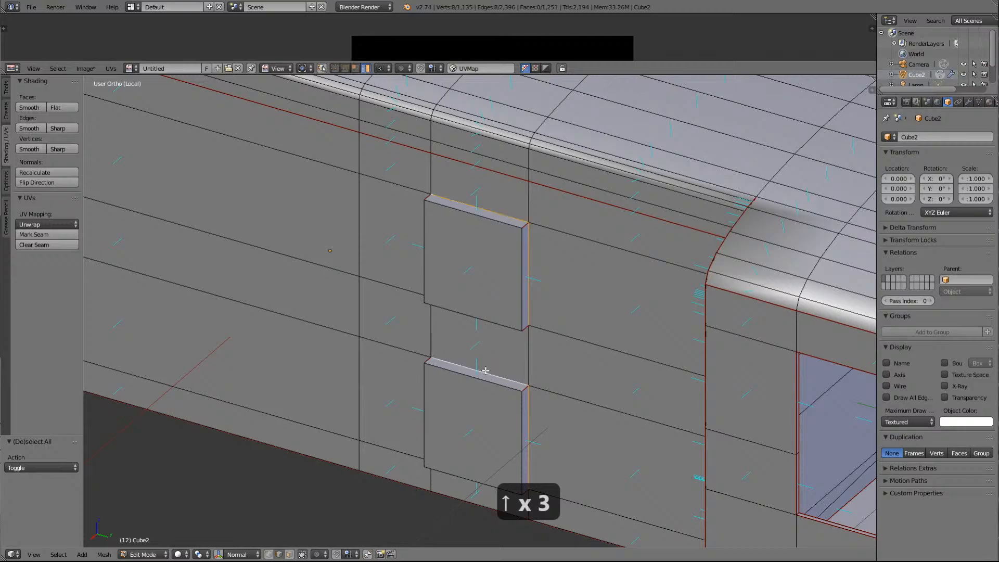
pyautogui.click(42, 235)
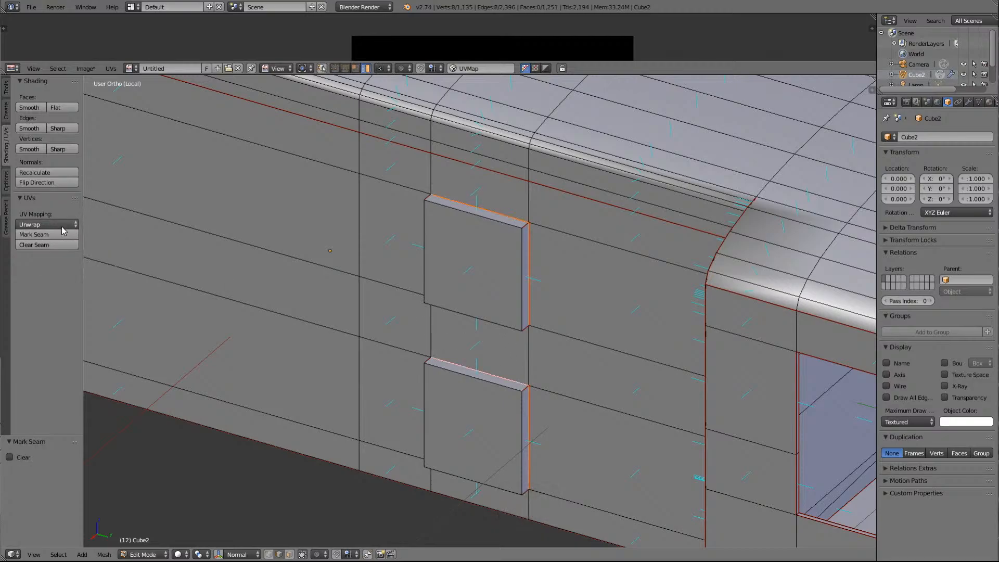
pyautogui.press('a')
# Select the entire body mesh and enlarge the UV editor so the whole UV layout fits in view
pyautogui.moveTo(429, 328); pyautogui.dragTo(430, 322, button='middle')
pyautogui.scroll(-4, 430, 322)
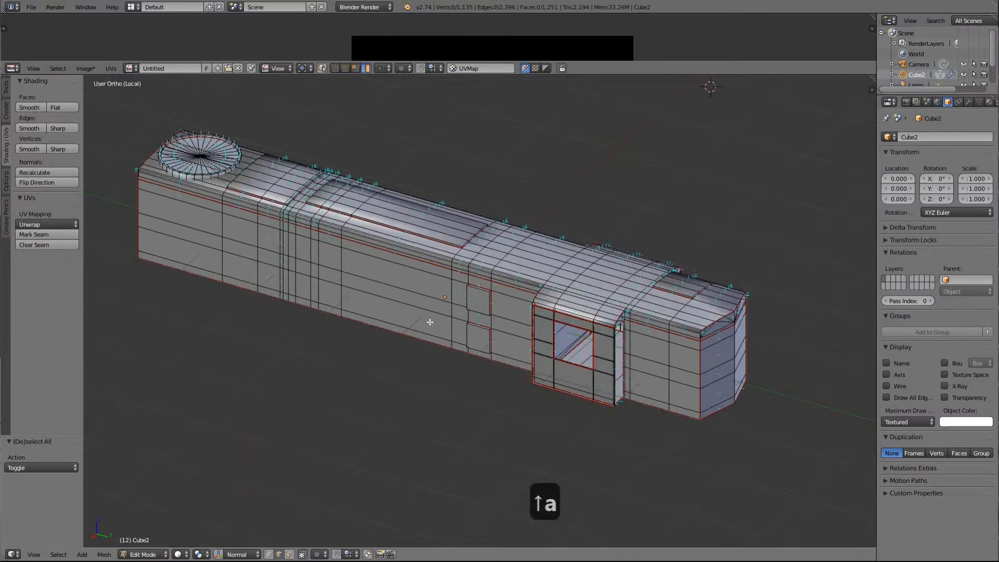
pyautogui.press('a')
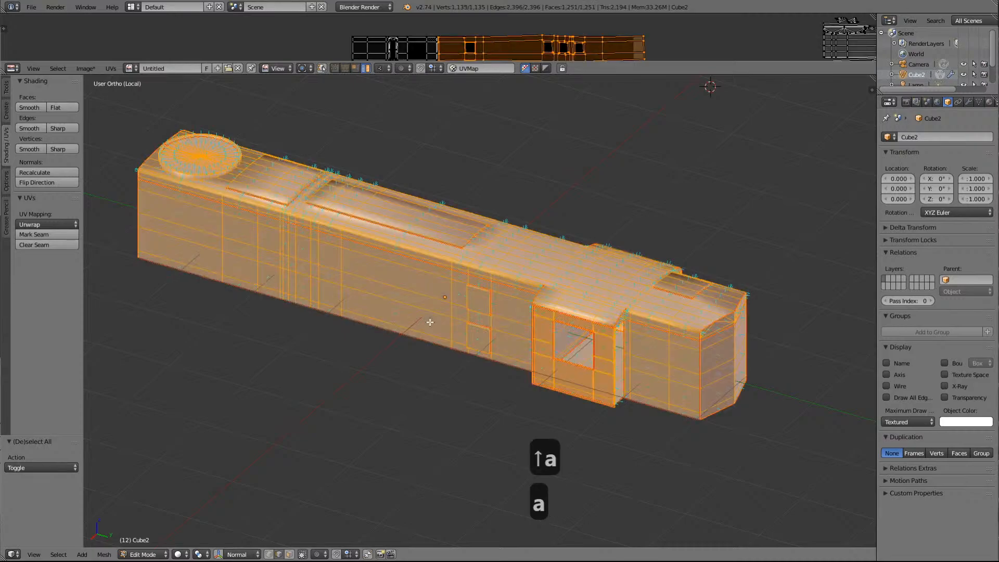
pyautogui.press('Right')
pyautogui.press('Right')
pyautogui.press('Right')
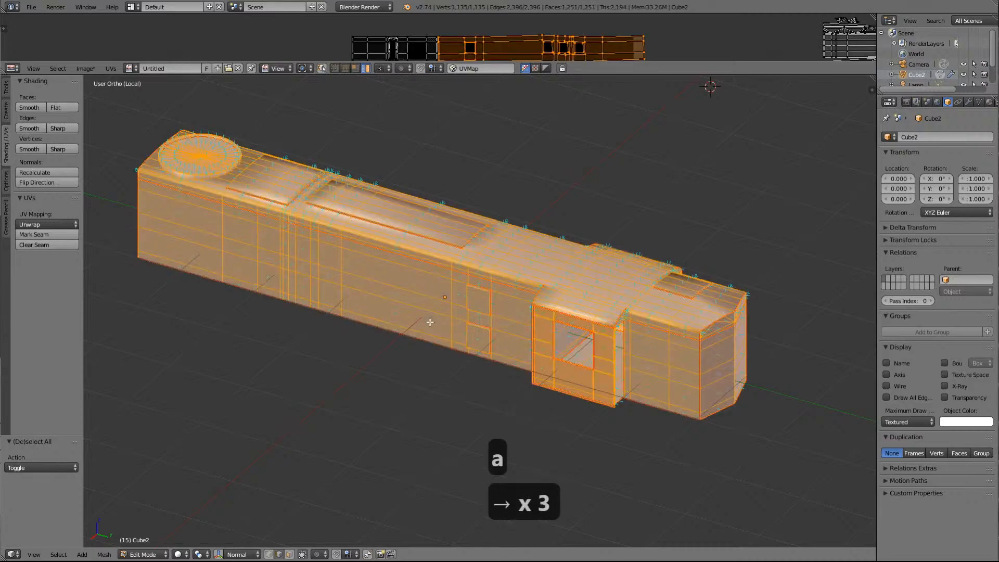
pyautogui.press('Right')
pyautogui.press('Right')
pyautogui.press('Right')
pyautogui.press('Right')
pyautogui.press('Right')
pyautogui.press('Right')
pyautogui.press('Right')
pyautogui.press('Right')
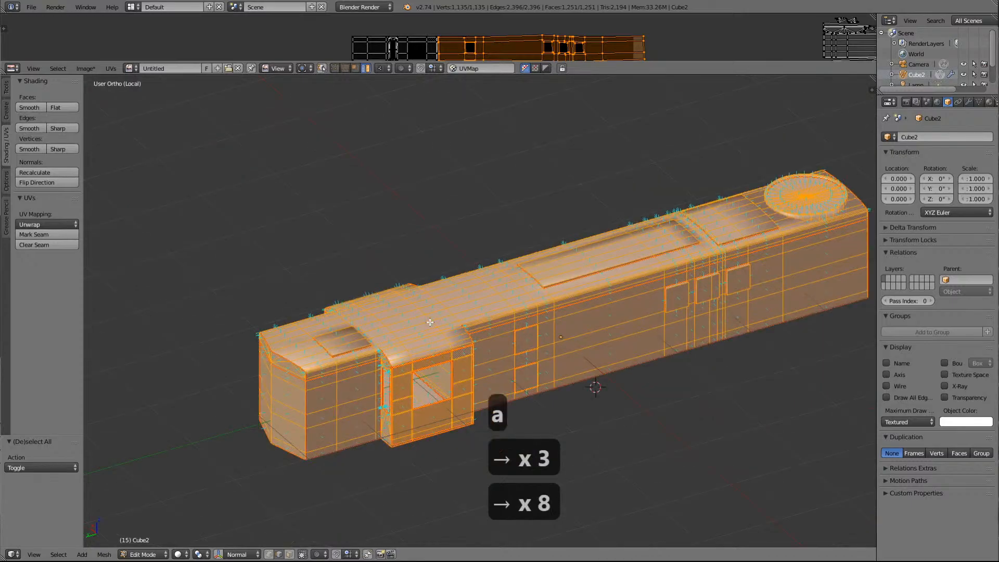
pyautogui.scroll(-3, 419, 274)
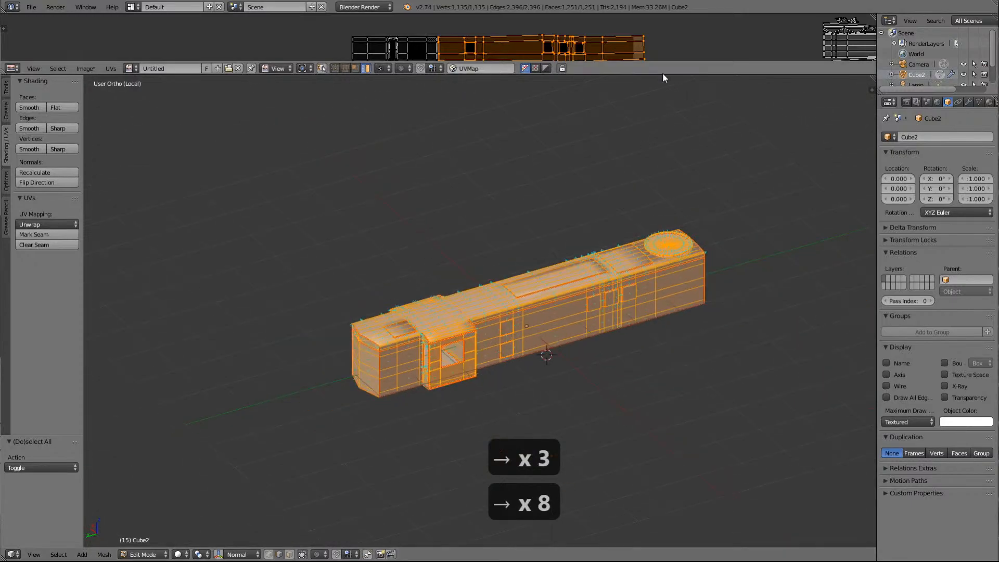
pyautogui.moveTo(669, 75); pyautogui.dragTo(686, 430)
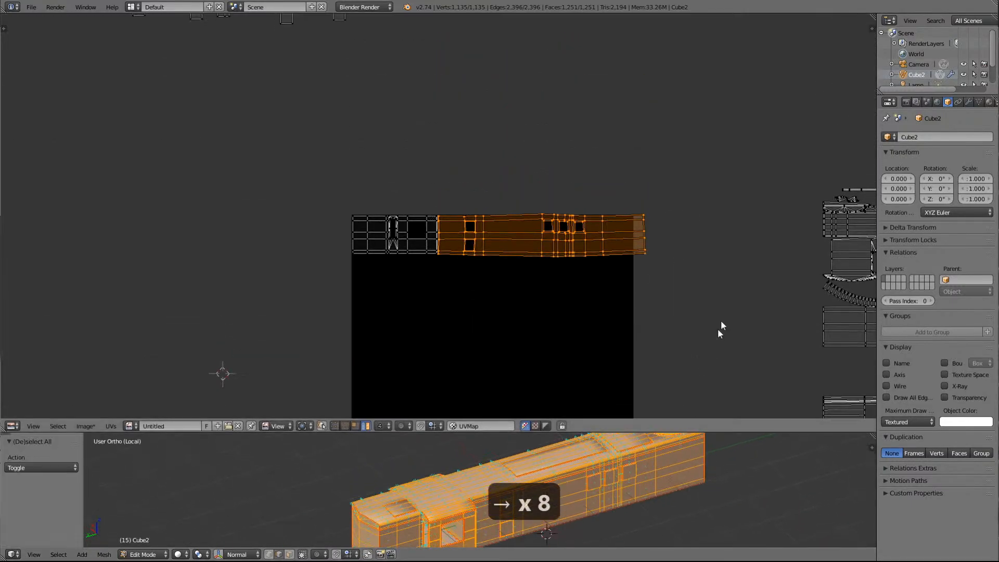
pyautogui.scroll(-7, 723, 311)
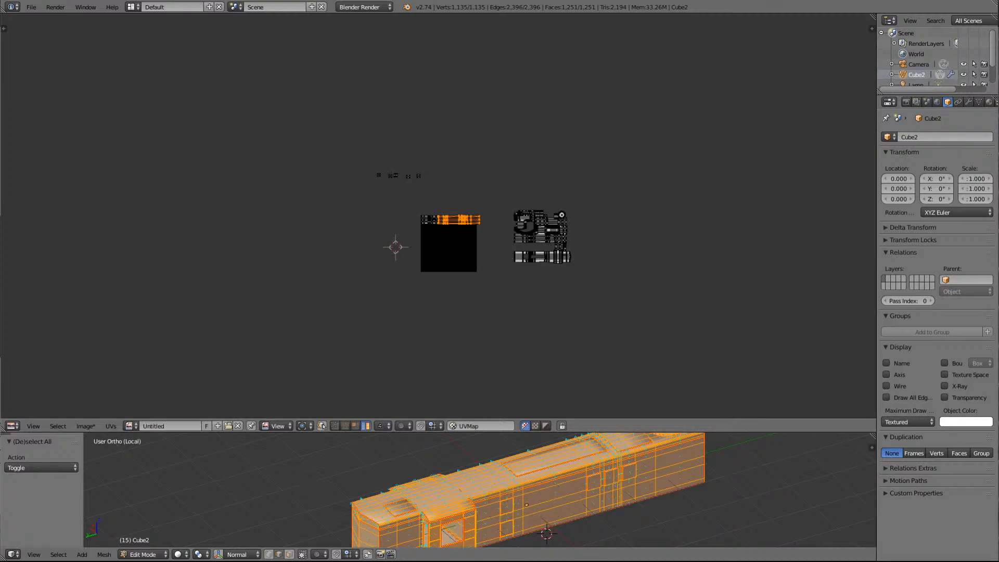
# Deselect all existing UVs and unwrap the whole body mesh again along its seams
pyautogui.press('a')
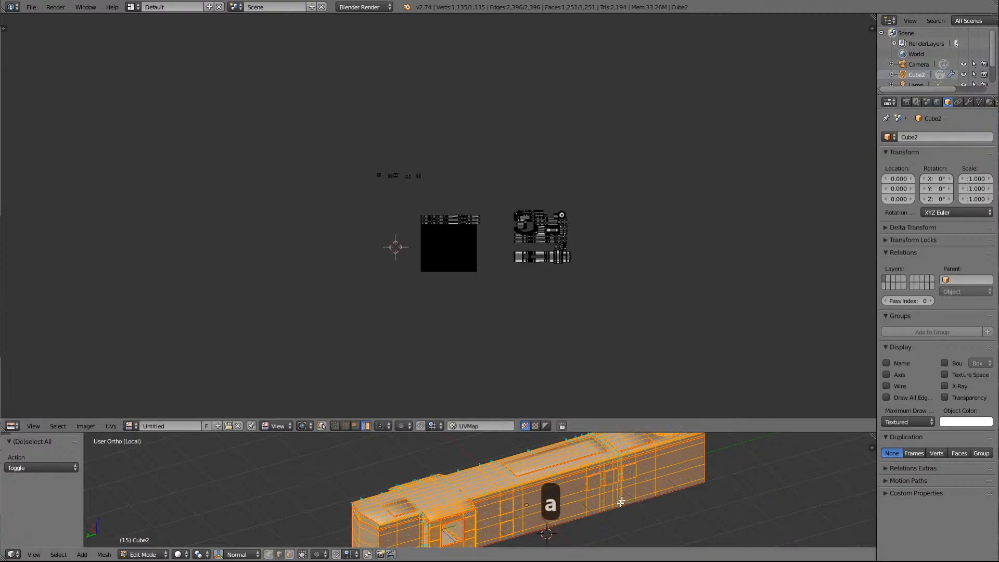
pyautogui.click(111, 425)
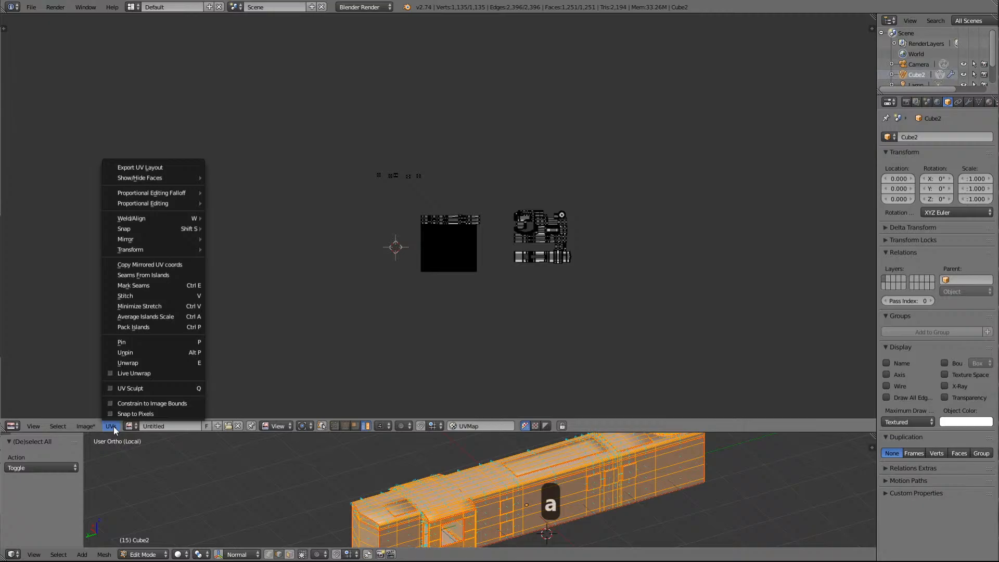
pyautogui.click(134, 363)
# Examine the newly unwrapped islands, checking how they are laid out and fit within the image square
pyautogui.scroll(5, 437, 314)
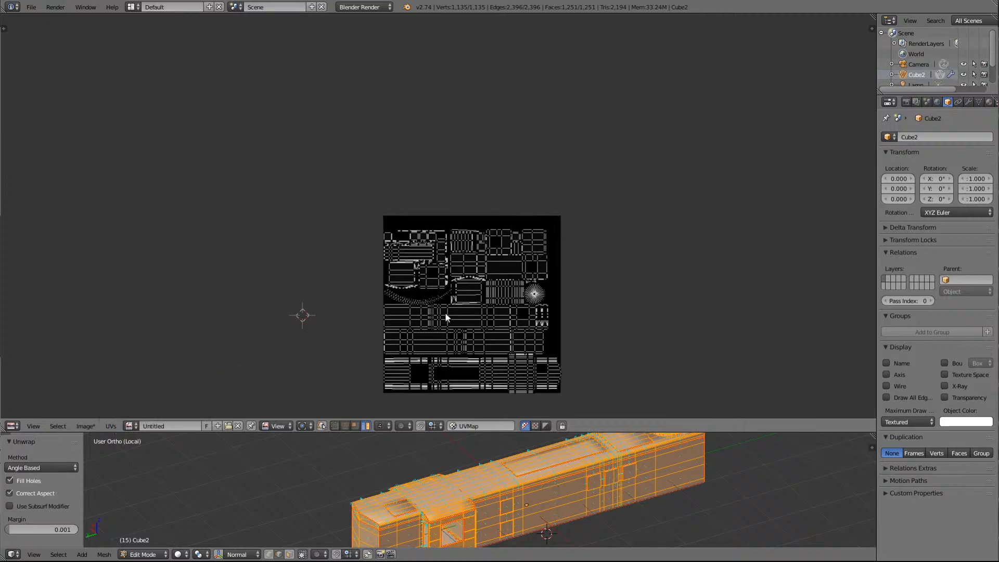
pyautogui.scroll(4, 445, 315)
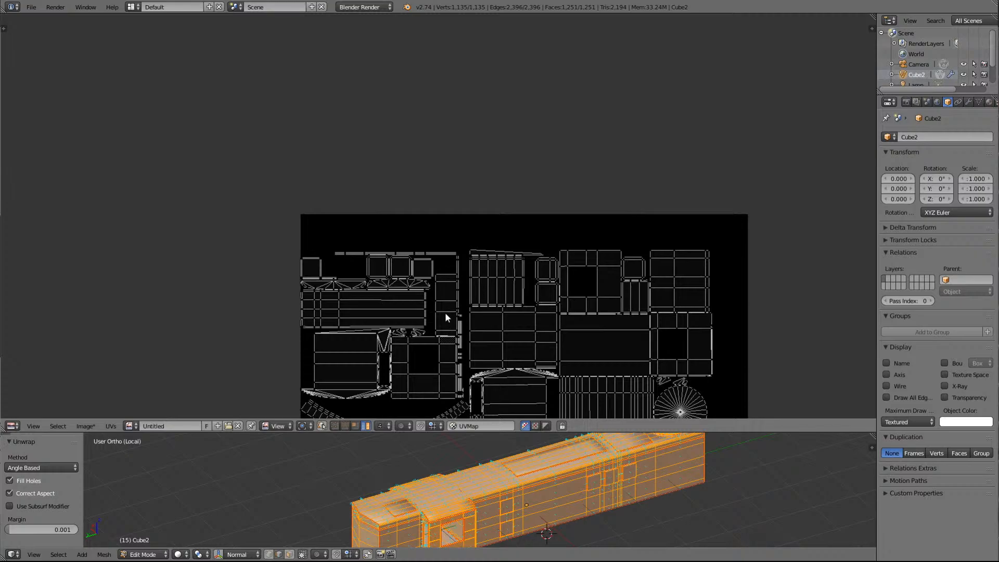
pyautogui.scroll(-2, 445, 313)
pyautogui.scroll(-2, 446, 315)
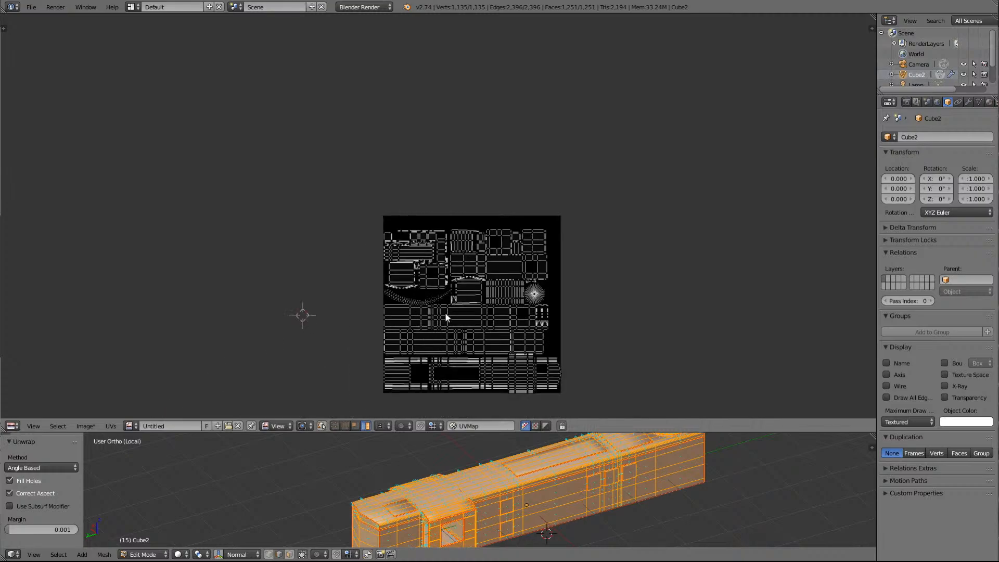
pyautogui.scroll(1, 445, 315)
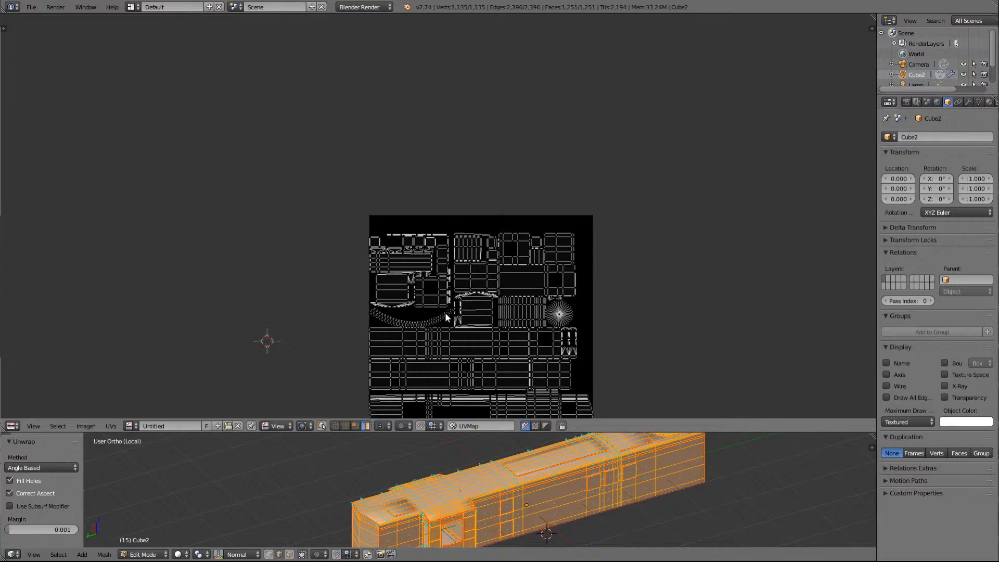
pyautogui.scroll(4, 446, 317)
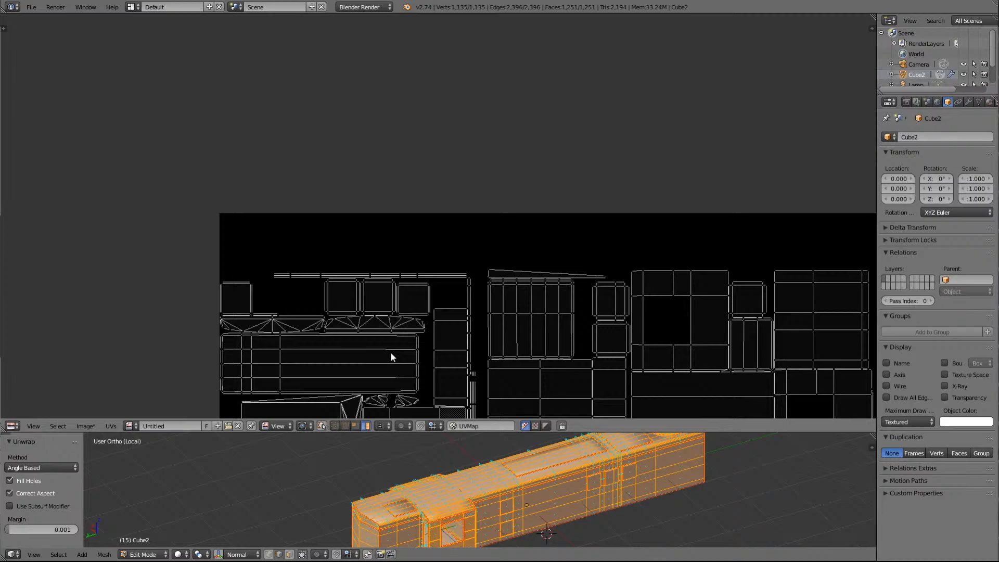
pyautogui.scroll(-3, 390, 352)
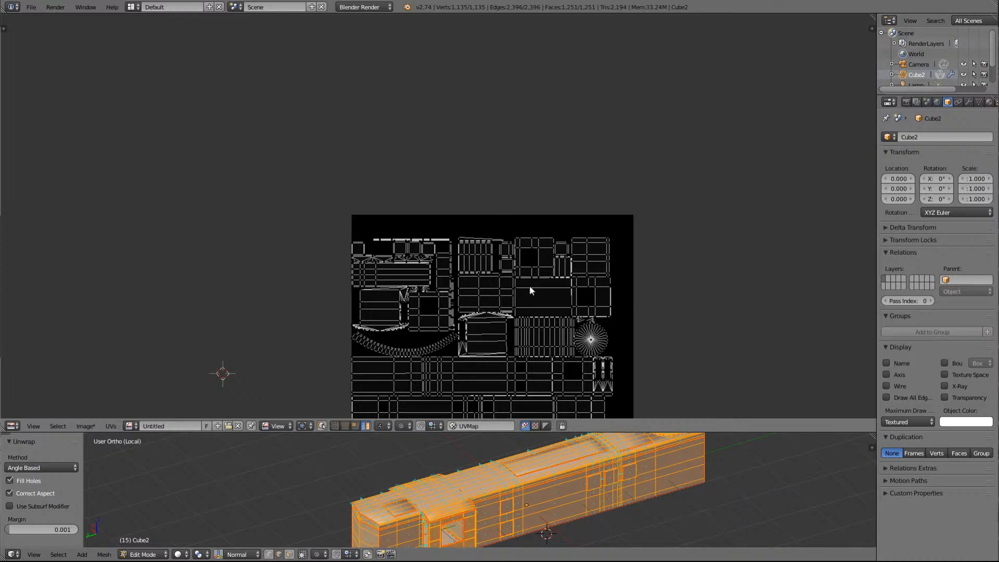
pyautogui.scroll(-1, 530, 285)
pyautogui.scroll(-1, 529, 285)
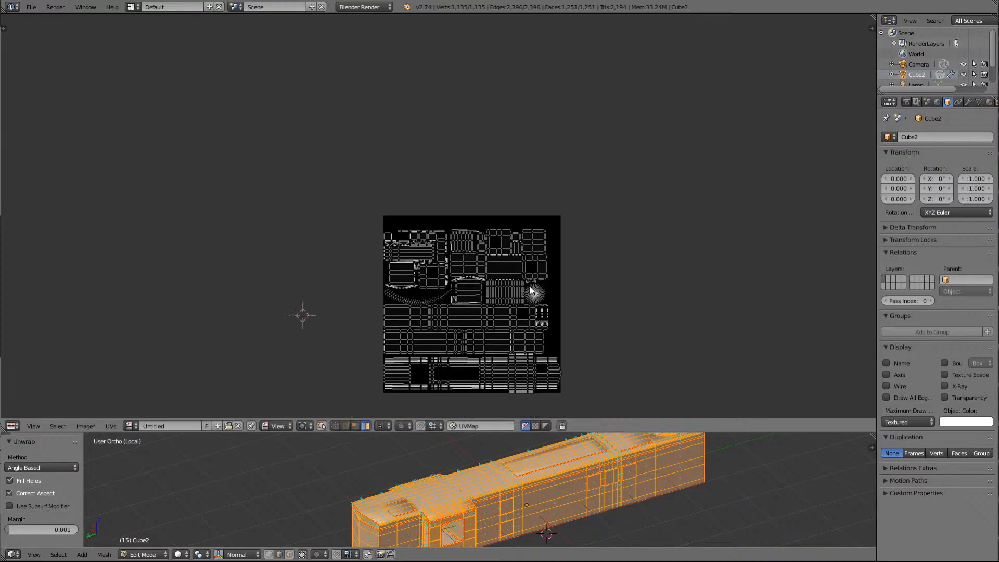
# Select all UV islands and examine how they are arranged and scaled within the image square
pyautogui.press('a')
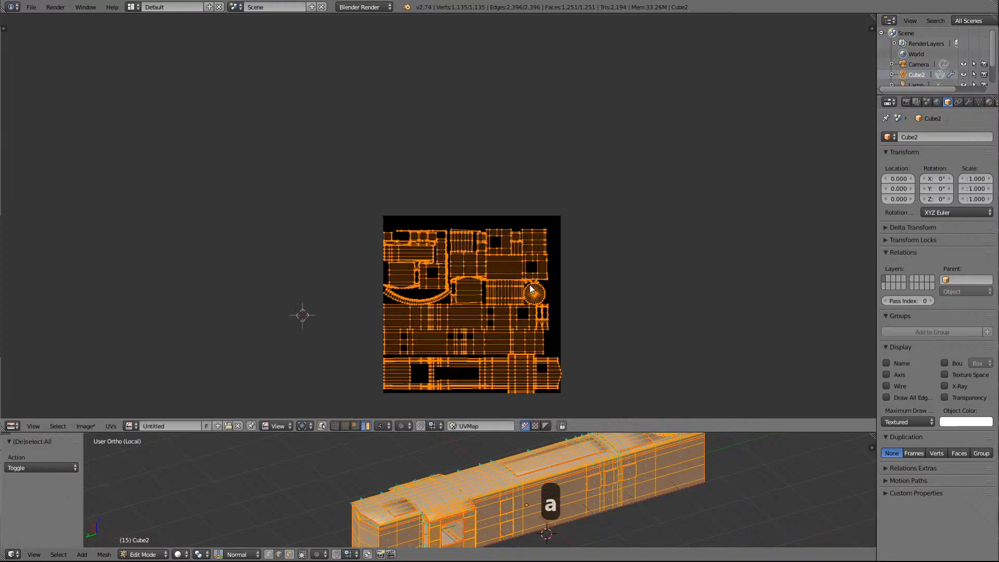
pyautogui.press('KP_Delete')
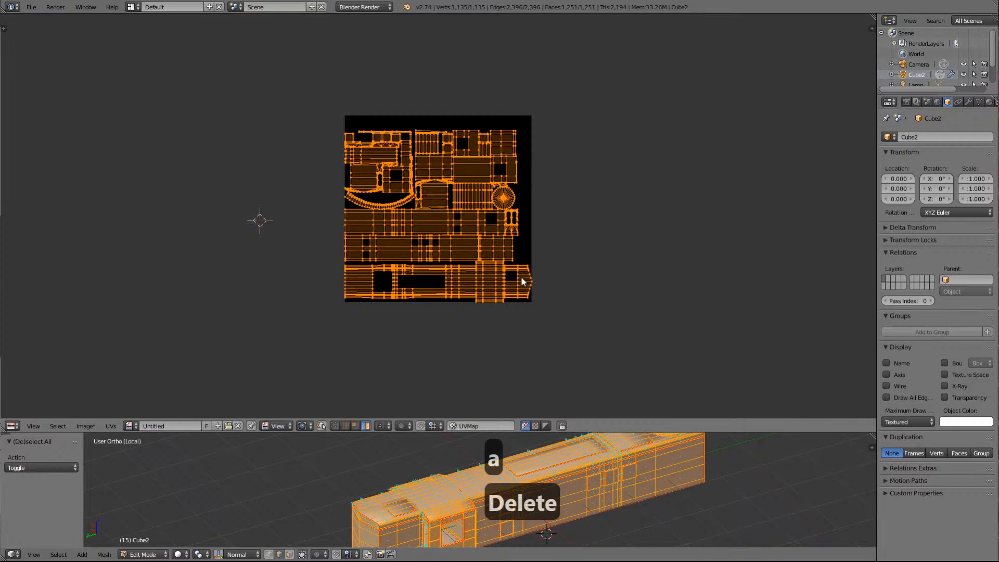
pyautogui.scroll(6, 521, 280)
pyautogui.scroll(-4, 521, 280)
pyautogui.scroll(1, 520, 280)
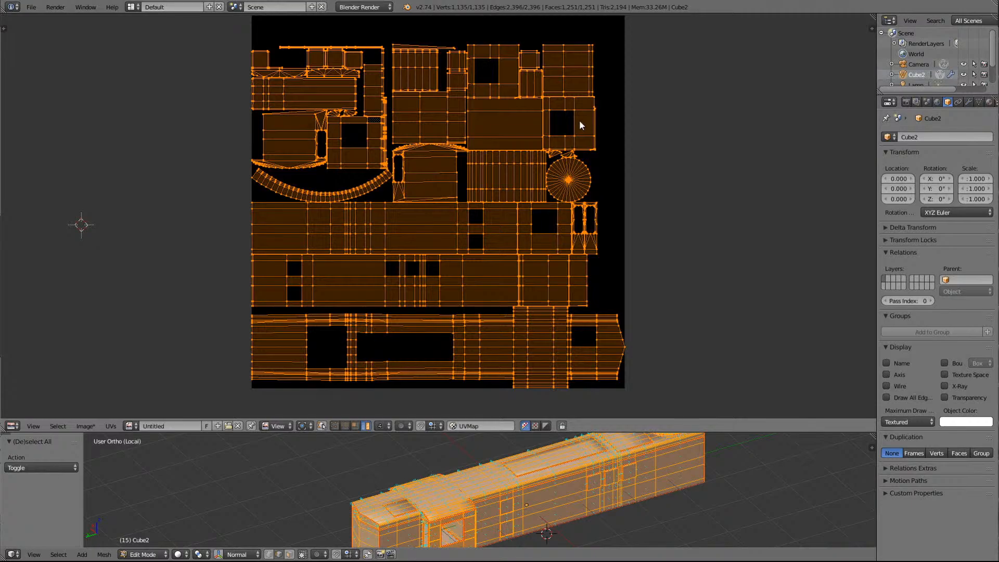
pyautogui.scroll(2, 514, 116)
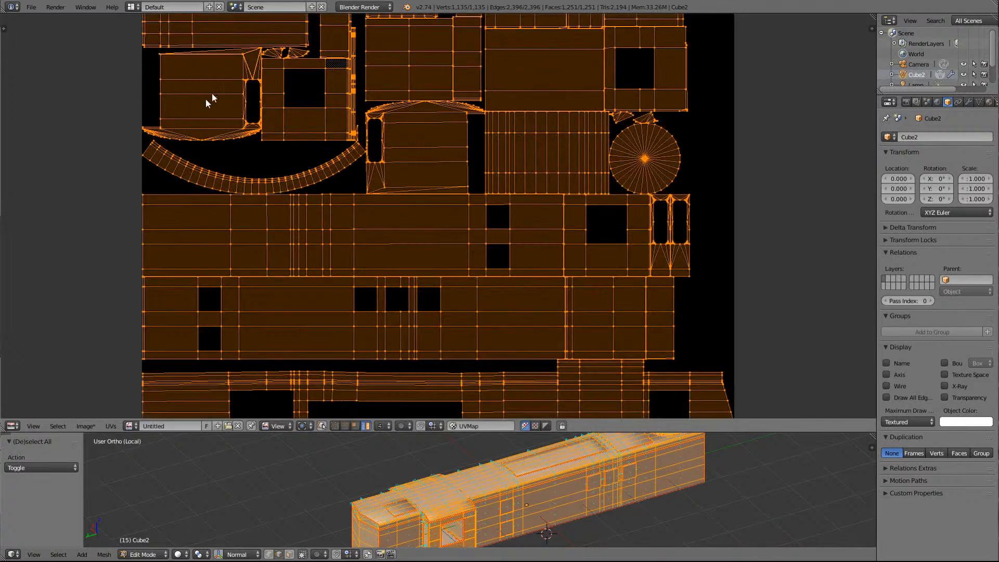
pyautogui.scroll(-1, 188, 105)
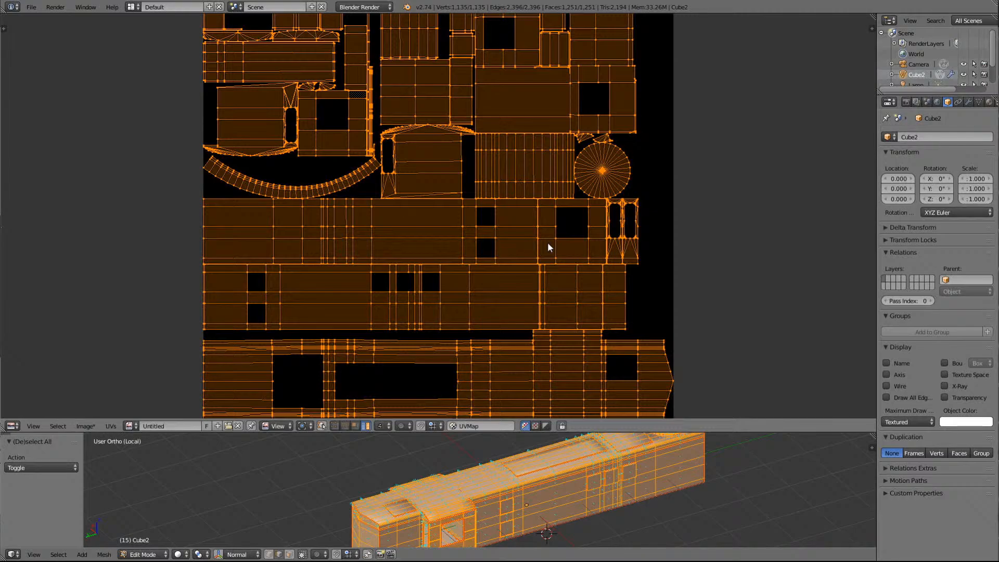
pyautogui.scroll(-3, 547, 242)
pyautogui.scroll(3, 547, 242)
pyautogui.scroll(-1, 547, 242)
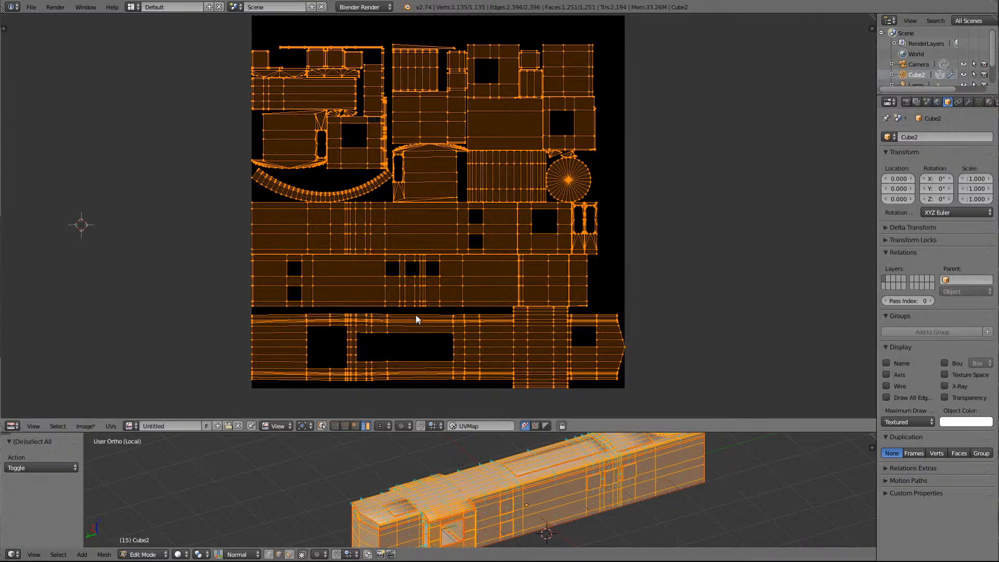
pyautogui.scroll(-4, 415, 319)
pyautogui.scroll(4, 416, 319)
# Move the entire UV layout clear of the image square, about 1.728 in X and 0.018 in Y, then deselect it
pyautogui.press('a')
pyautogui.press('a')
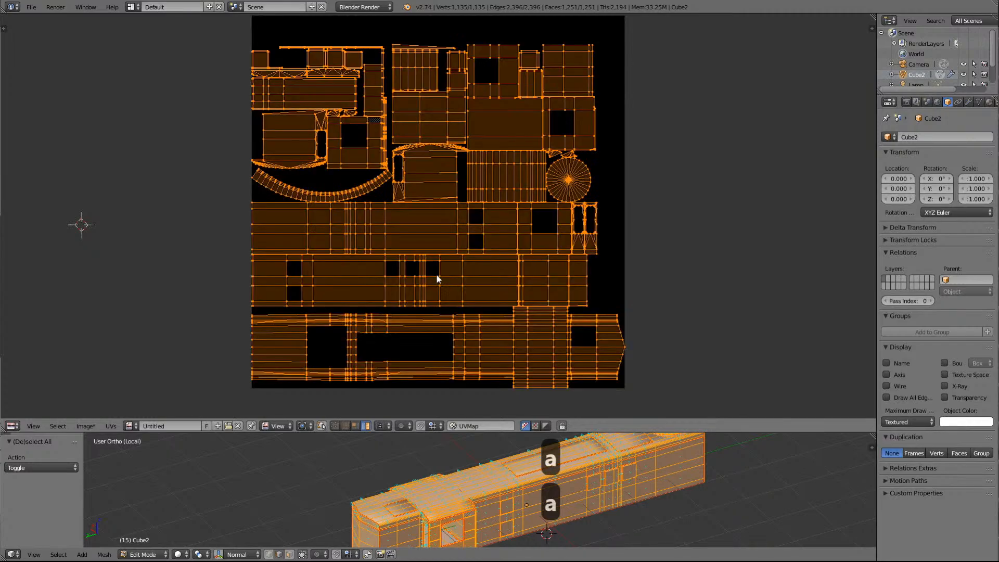
pyautogui.scroll(-4, 436, 274)
pyautogui.press('g')
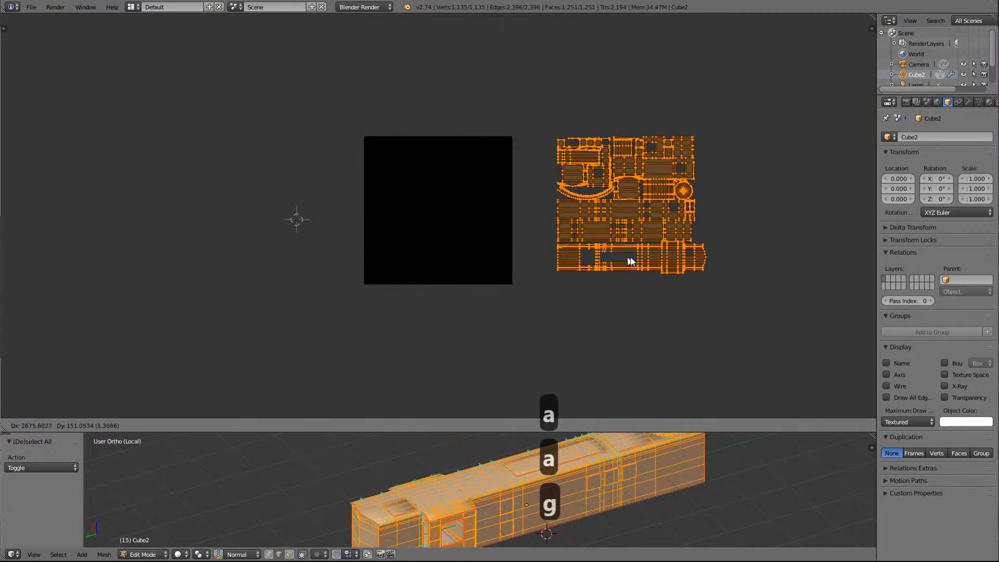
pyautogui.click(692, 264)
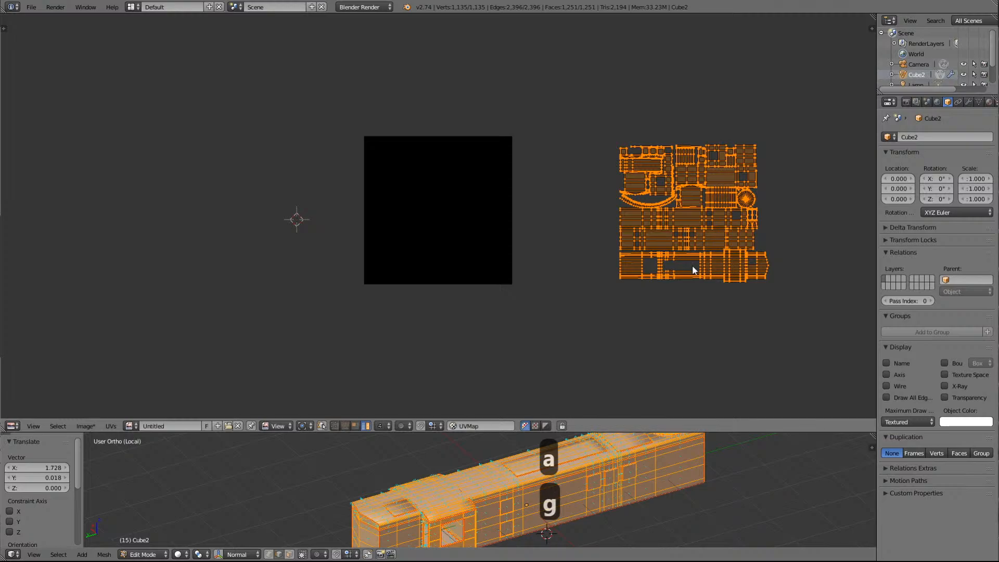
pyautogui.press('a')
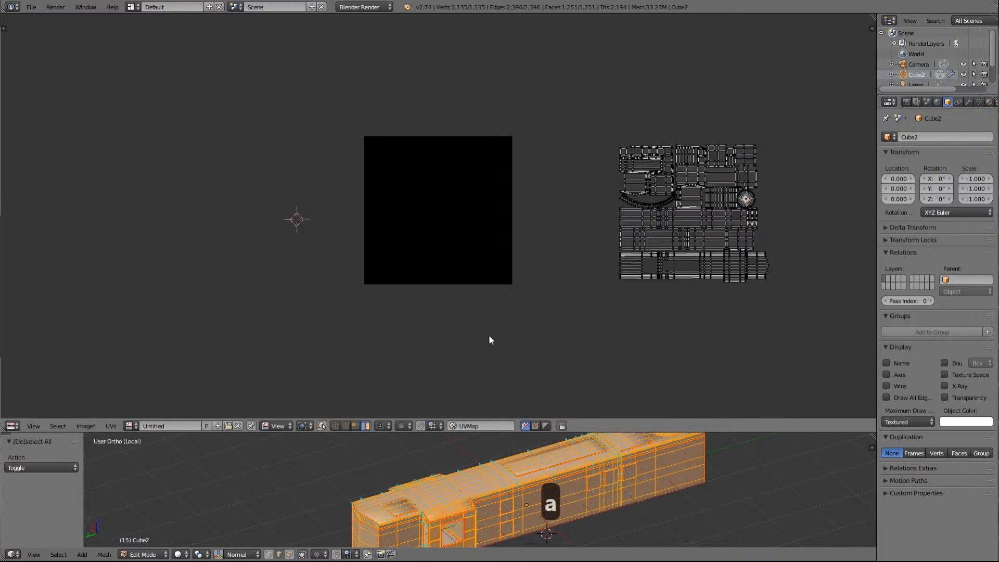
pyautogui.press('Down')
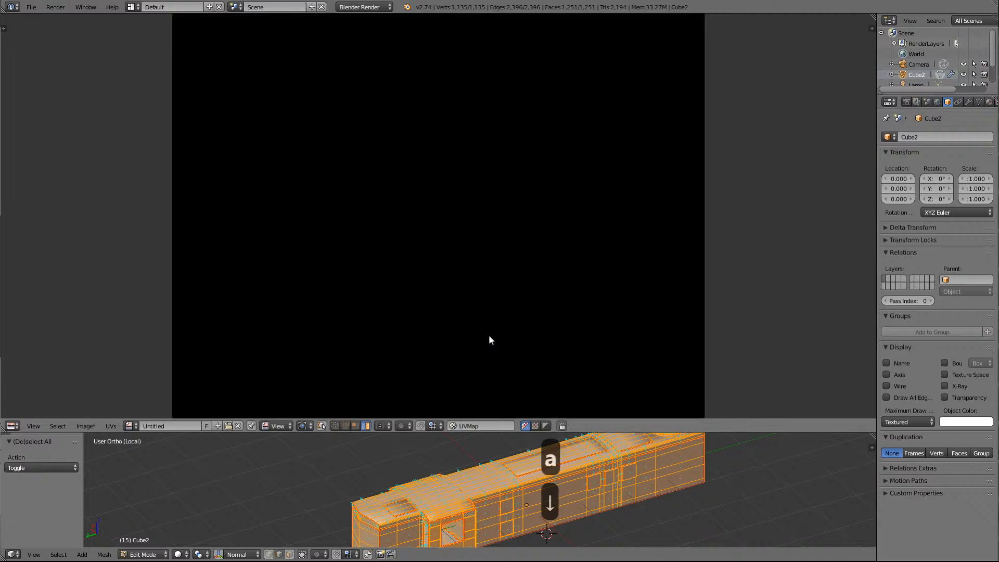
pyautogui.scroll(-5, 489, 336)
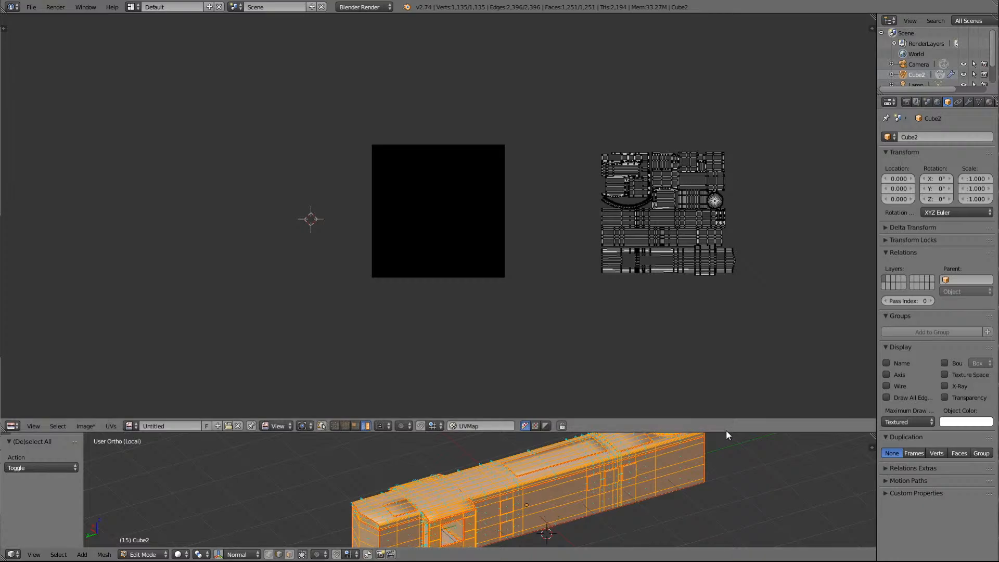
# Enlarge the 3D view and, in face mode, select only the upper strip of nose side faces and the lower faces of the cab's narrow corner
pyautogui.moveTo(726, 433); pyautogui.dragTo(725, 158)
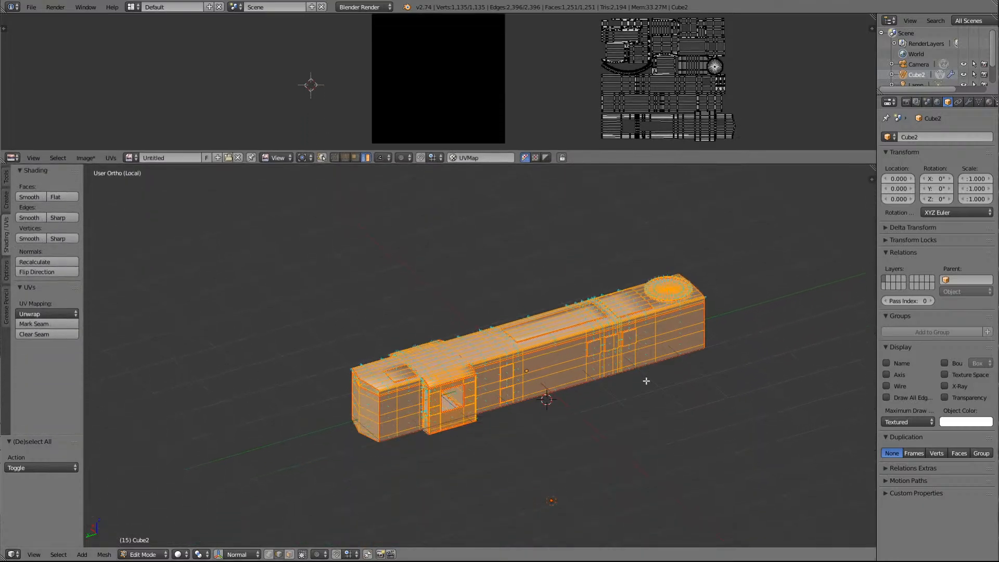
pyautogui.press('a')
pyautogui.scroll(4, 432, 416)
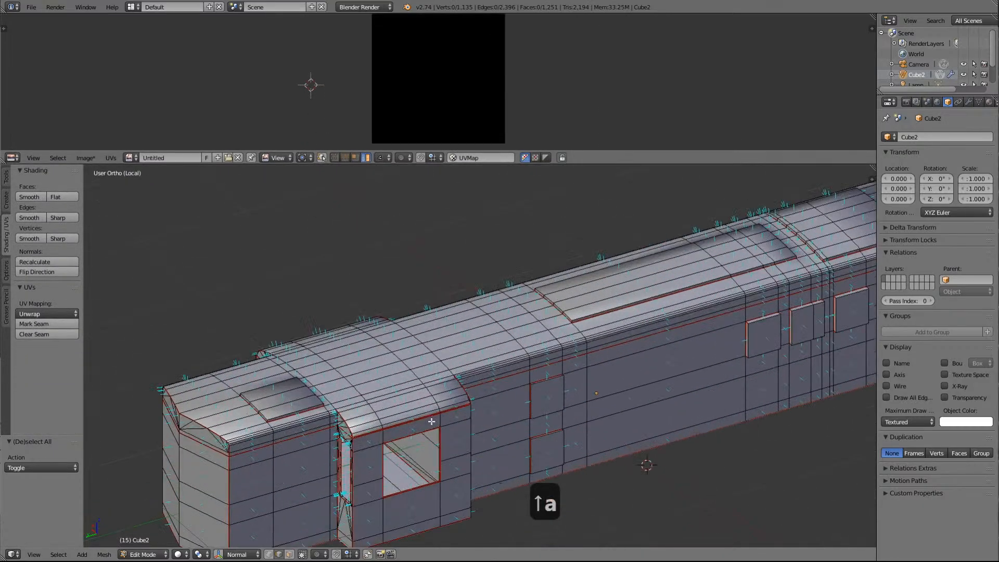
pyautogui.click(290, 554)
pyautogui.rightClick(290, 441)
pyautogui.keyDown('shift'); pyautogui.rightClick(332, 431); pyautogui.keyUp('shift')
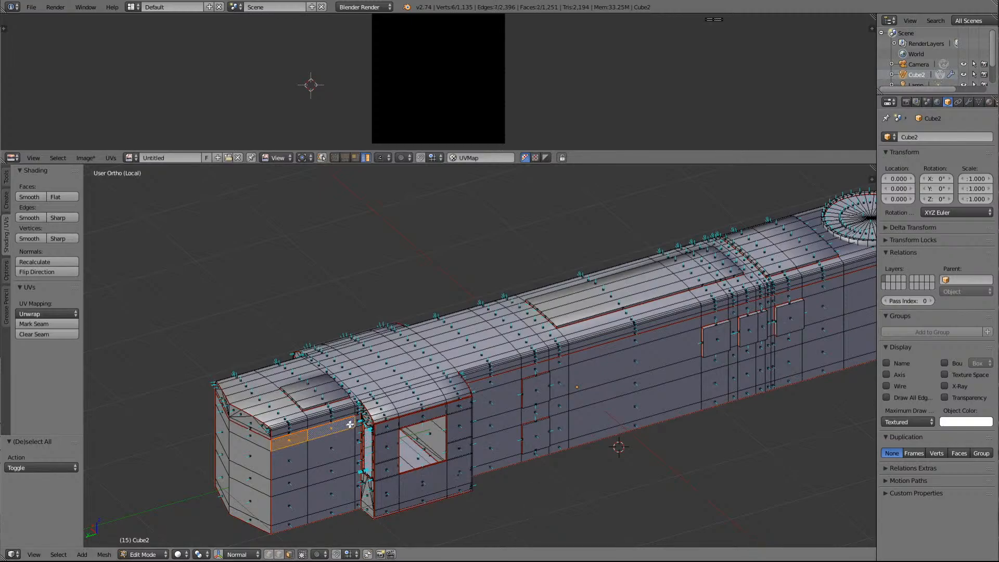
pyautogui.keyDown('shift'); pyautogui.rightClick(356, 423); pyautogui.keyUp('shift')
pyautogui.keyDown('shift'); pyautogui.rightClick(368, 501); pyautogui.keyUp('shift')
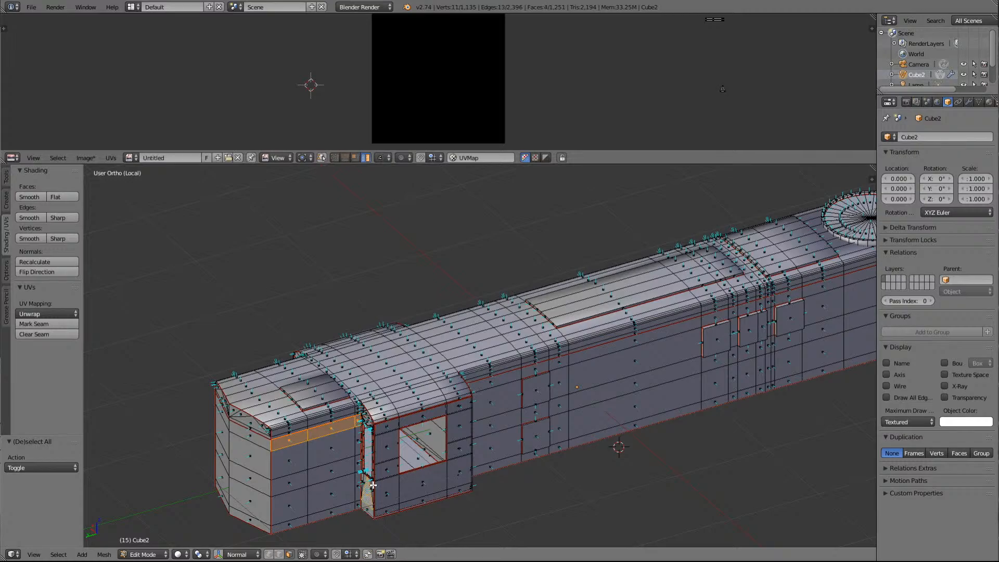
pyautogui.keyDown('shift'); pyautogui.rightClick(365, 478); pyautogui.keyUp('shift')
# Add the vertical column of four faces beside the cab window to the face selection
pyautogui.keyDown('shift'); pyautogui.rightClick(388, 429); pyautogui.keyUp('shift')
pyautogui.keyDown('shift'); pyautogui.rightClick(387, 448); pyautogui.keyUp('shift')
pyautogui.keyDown('shift'); pyautogui.rightClick(387, 468); pyautogui.keyUp('shift')
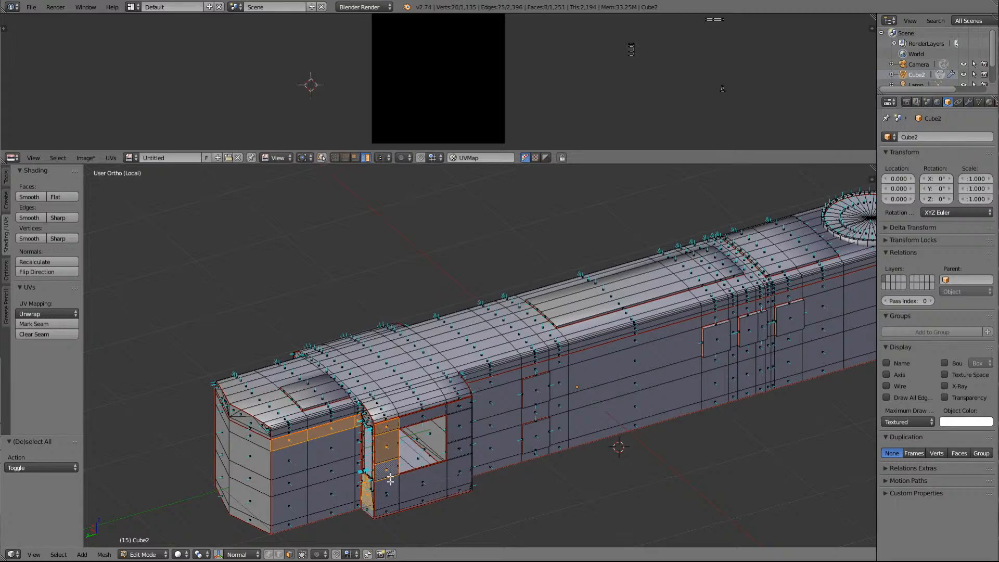
pyautogui.keyDown('shift'); pyautogui.rightClick(393, 491); pyautogui.keyUp('shift')
# Add the four side faces just behind the cab and the square recess faces farther along the body to the selection
pyautogui.keyDown('shift'); pyautogui.rightClick(497, 402); pyautogui.keyUp('shift')
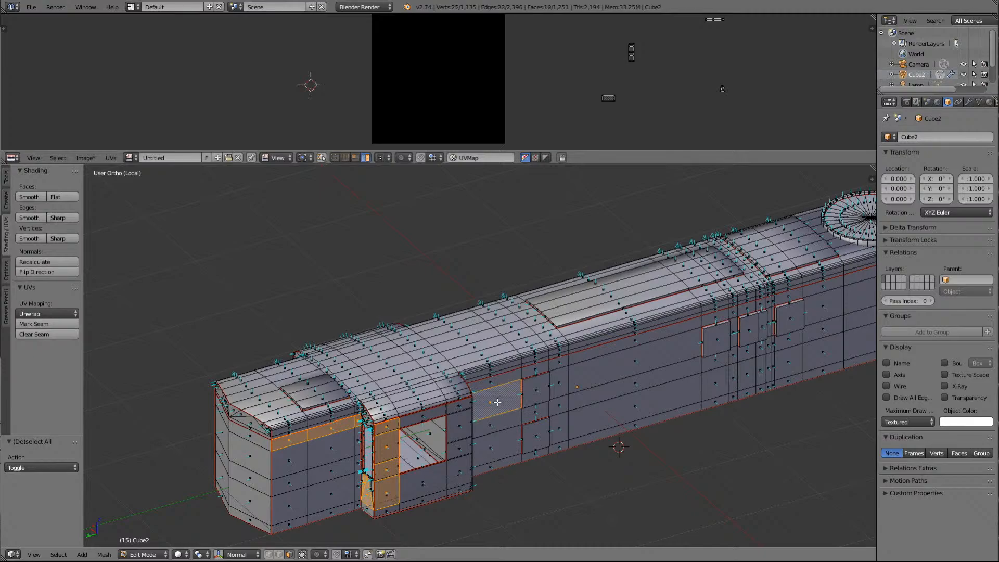
pyautogui.keyDown('shift'); pyautogui.rightClick(499, 436); pyautogui.keyUp('shift')
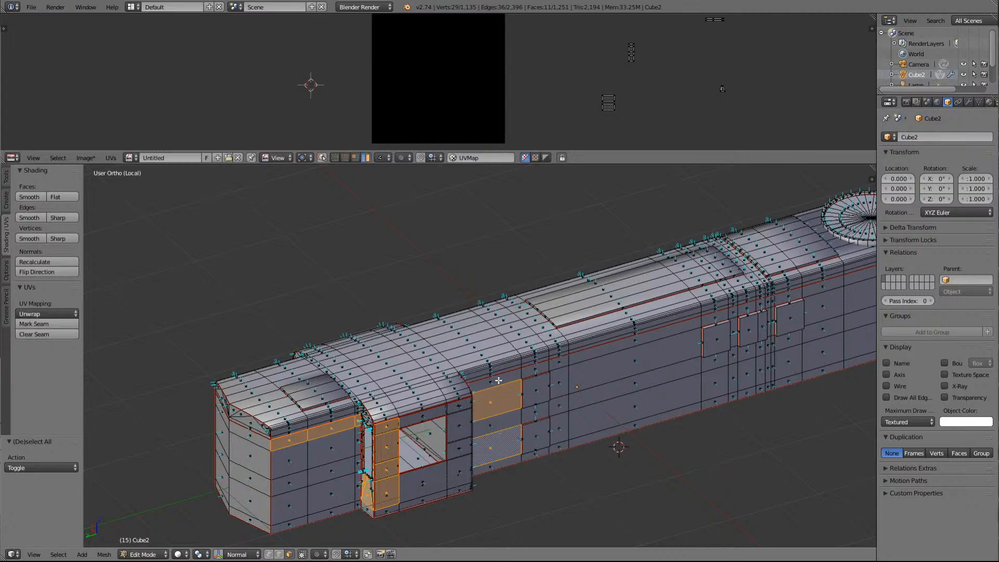
pyautogui.keyDown('shift'); pyautogui.rightClick(536, 389); pyautogui.keyUp('shift')
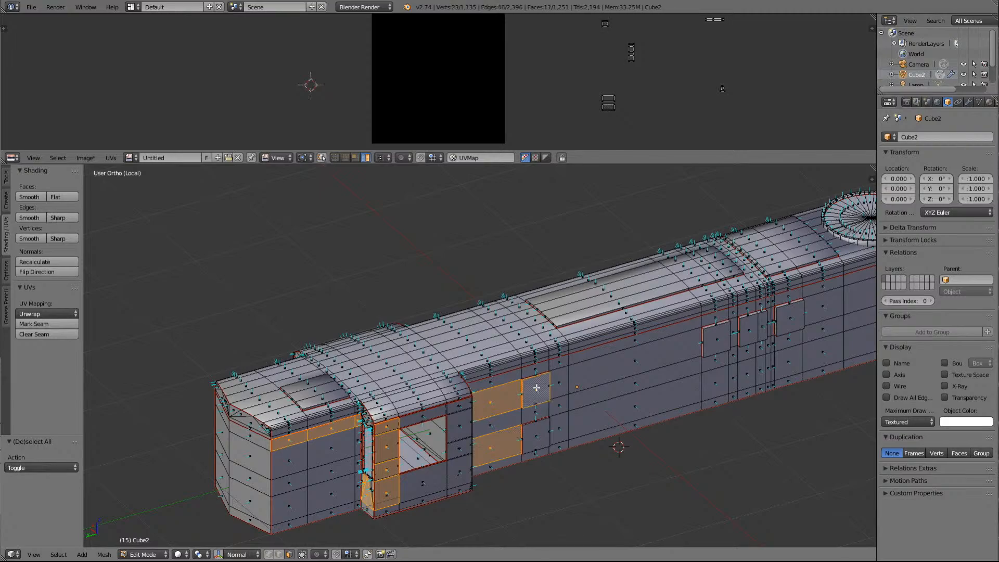
pyautogui.keyDown('shift'); pyautogui.rightClick(536, 422); pyautogui.keyUp('shift')
pyautogui.keyDown('shift'); pyautogui.rightClick(722, 337); pyautogui.keyUp('shift')
pyautogui.keyDown('shift'); pyautogui.rightClick(750, 329); pyautogui.keyUp('shift')
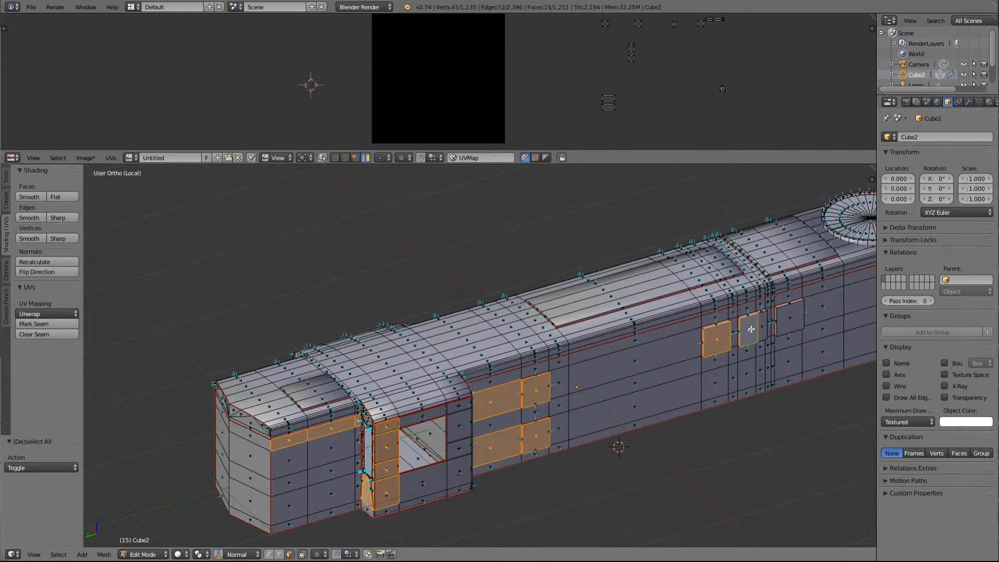
pyautogui.keyDown('shift'); pyautogui.rightClick(763, 324); pyautogui.keyUp('shift')
pyautogui.keyDown('shift'); pyautogui.rightClick(787, 320); pyautogui.keyUp('shift')
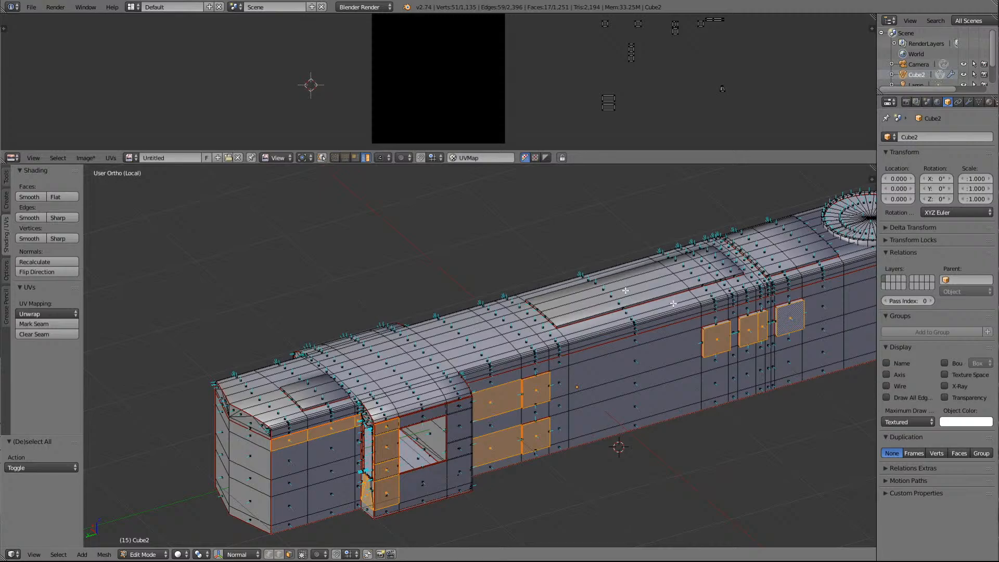
# Enlarge the UV editor and select all UVs of the chosen side faces
pyautogui.scroll(-4, 651, 96)
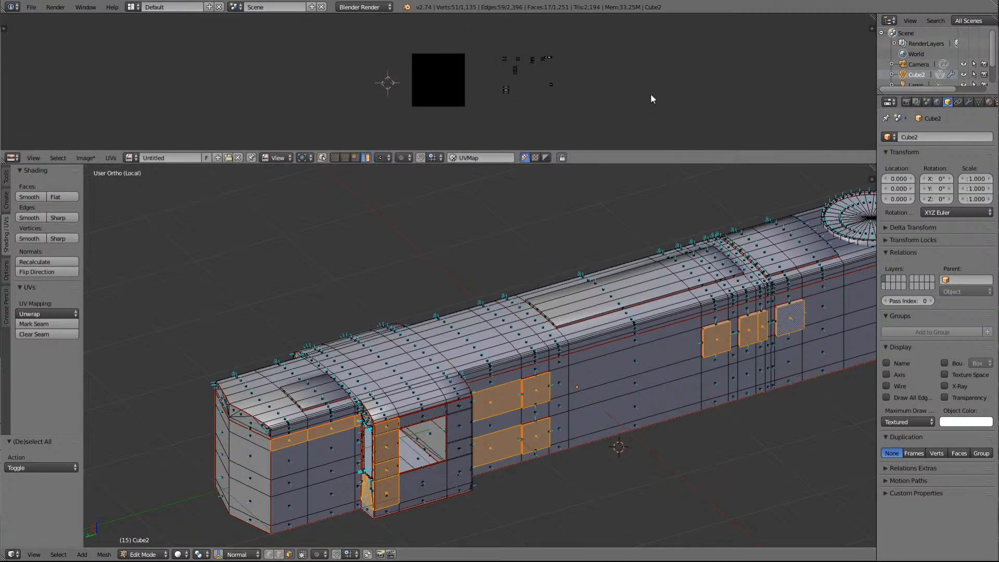
pyautogui.moveTo(612, 163); pyautogui.dragTo(583, 502)
pyautogui.scroll(6, 598, 308)
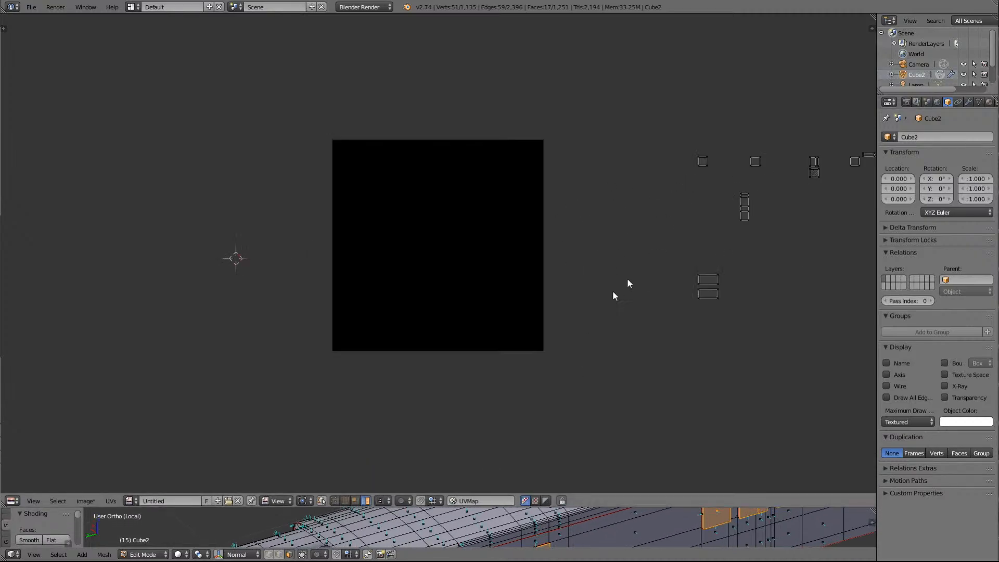
pyautogui.scroll(-3, 790, 247)
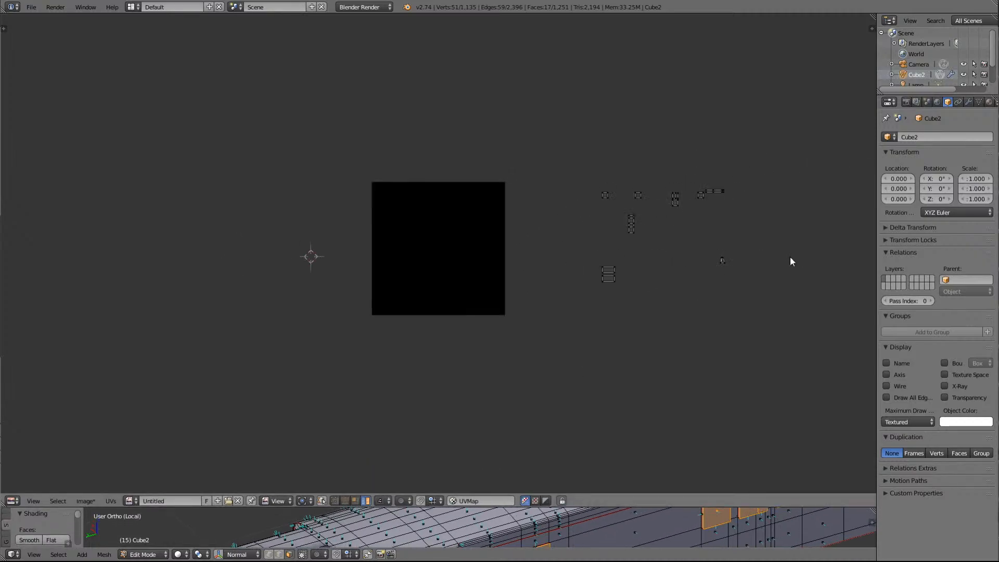
pyautogui.press('a')
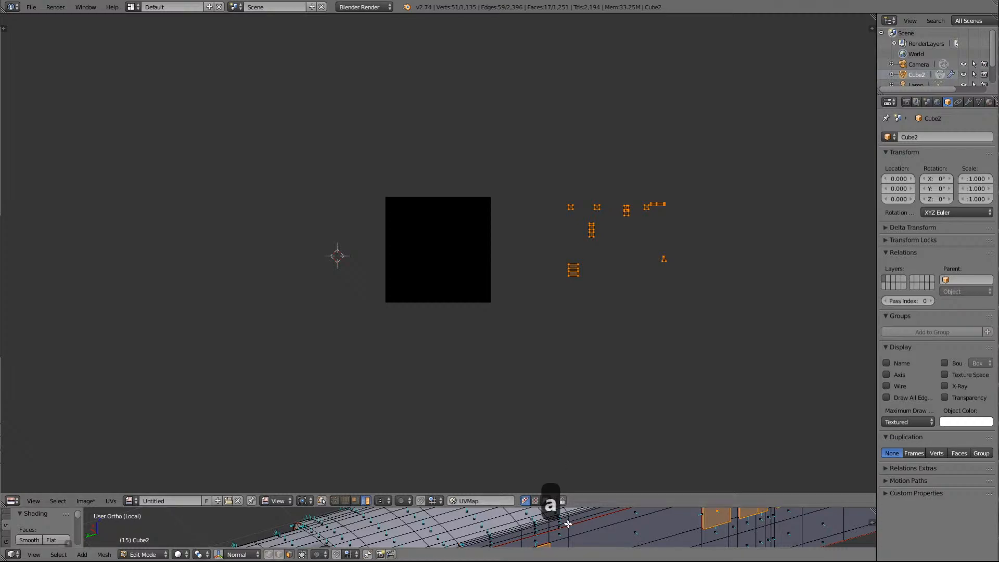
# Select the entire body mesh so every island is displayed with the chosen UVs still selected, and frame the layout
pyautogui.press('a')
pyautogui.press('a')
pyautogui.scroll(4, 693, 406)
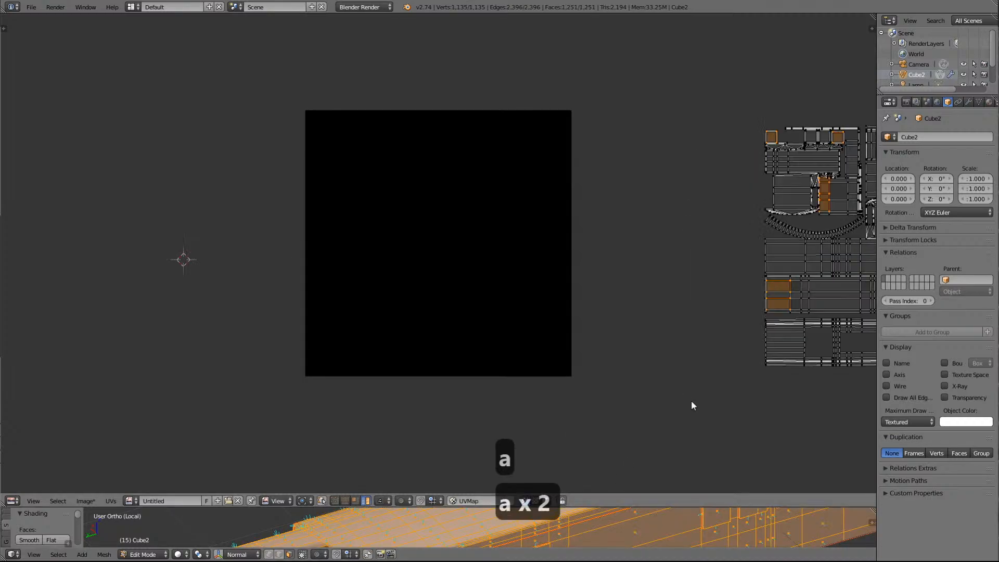
pyautogui.press('Delete')
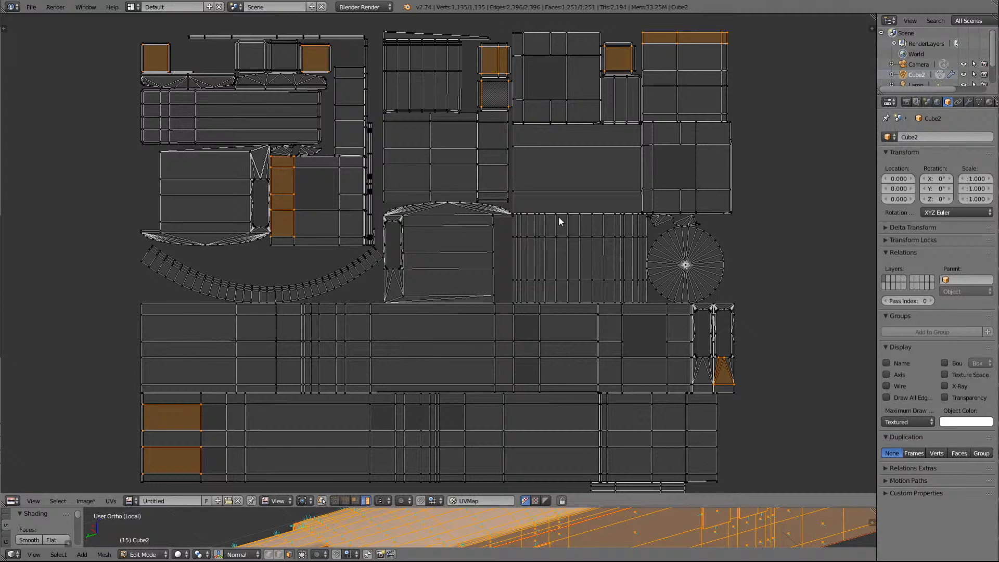
pyautogui.scroll(-2, 558, 217)
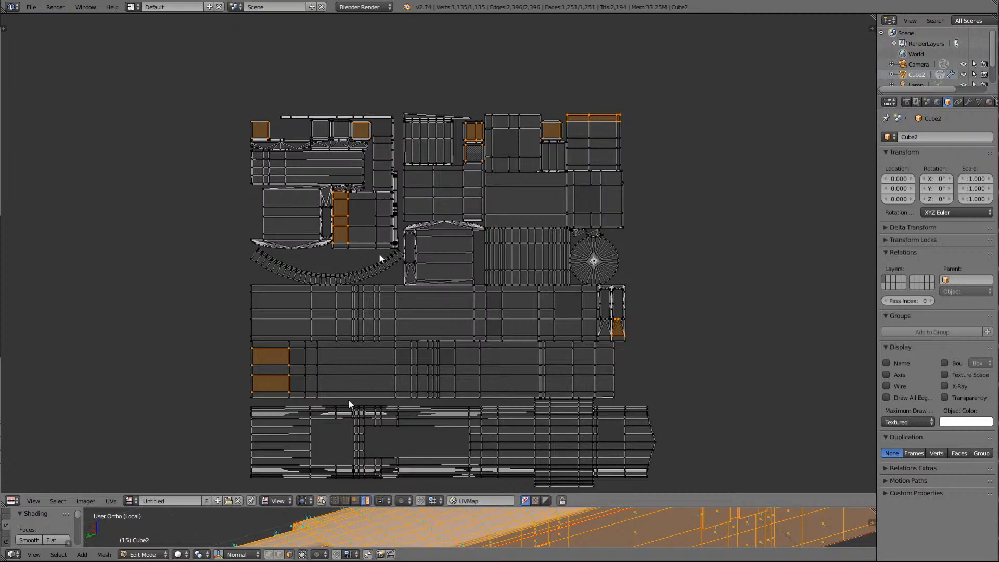
# Add the remaining UVs of the small square recess islands in the upper part of the layout to the selection
pyautogui.keyDown('shift'); pyautogui.rightClick(261, 133); pyautogui.keyUp('shift')
pyautogui.keyDown('shift'); pyautogui.rightClick(260, 134); pyautogui.keyUp('shift')
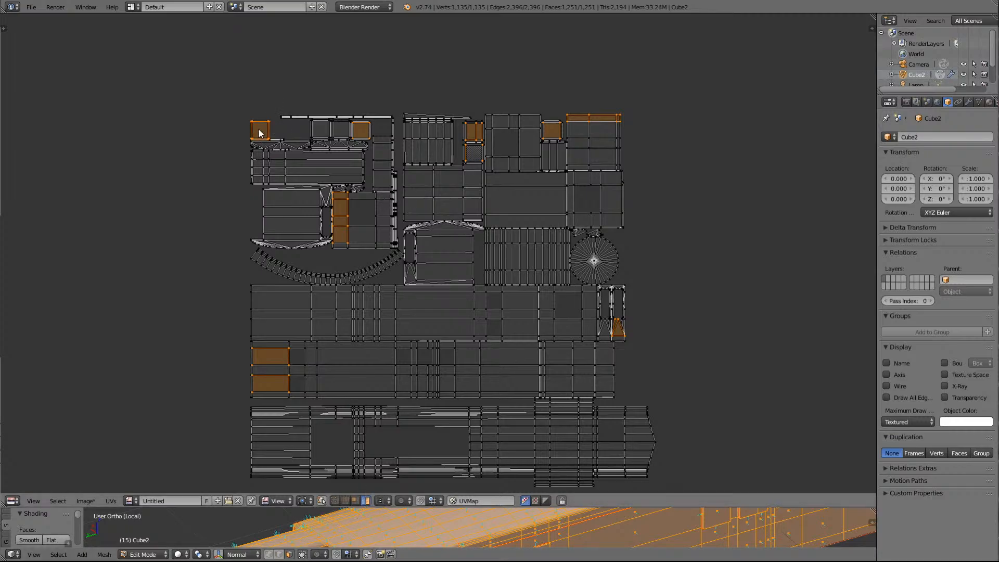
pyautogui.keyDown('shift'); pyautogui.rightClick(362, 132); pyautogui.keyUp('shift')
pyautogui.keyDown('shift'); pyautogui.rightClick(362, 132); pyautogui.keyUp('shift')
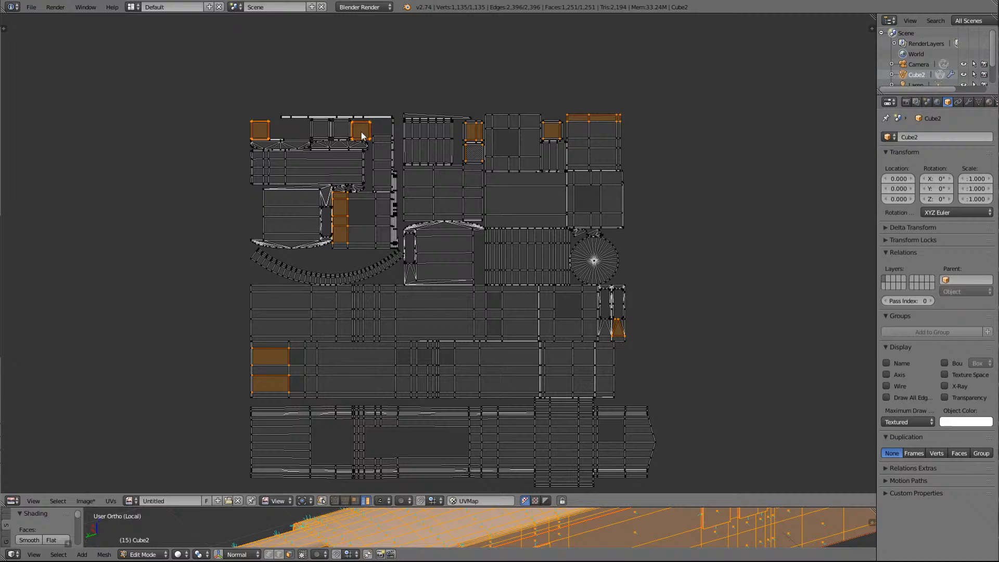
pyautogui.keyDown('shift'); pyautogui.rightClick(473, 132); pyautogui.keyUp('shift')
pyautogui.keyDown('shift'); pyautogui.rightClick(474, 133); pyautogui.keyUp('shift')
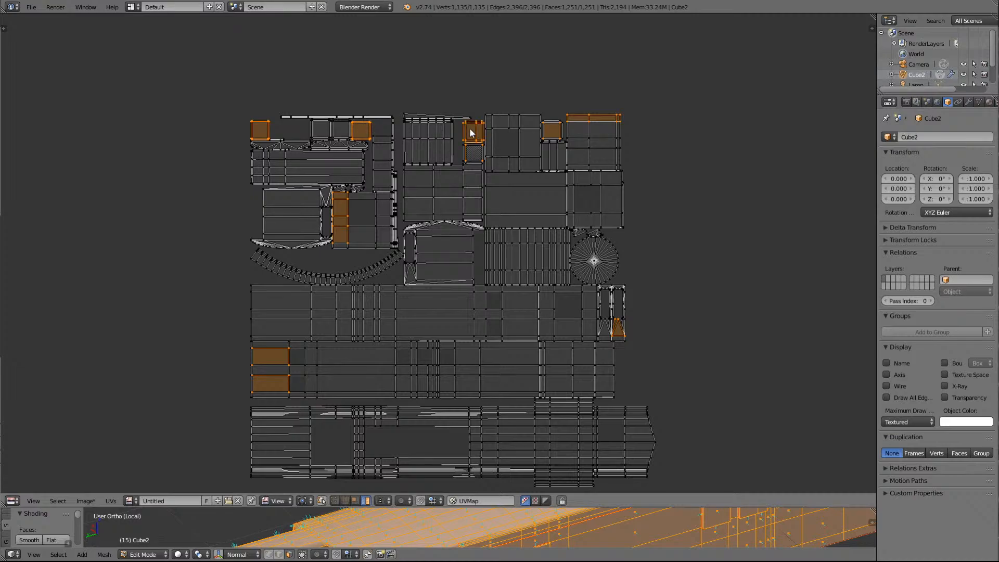
pyautogui.keyDown('shift'); pyautogui.rightClick(473, 155); pyautogui.keyUp('shift')
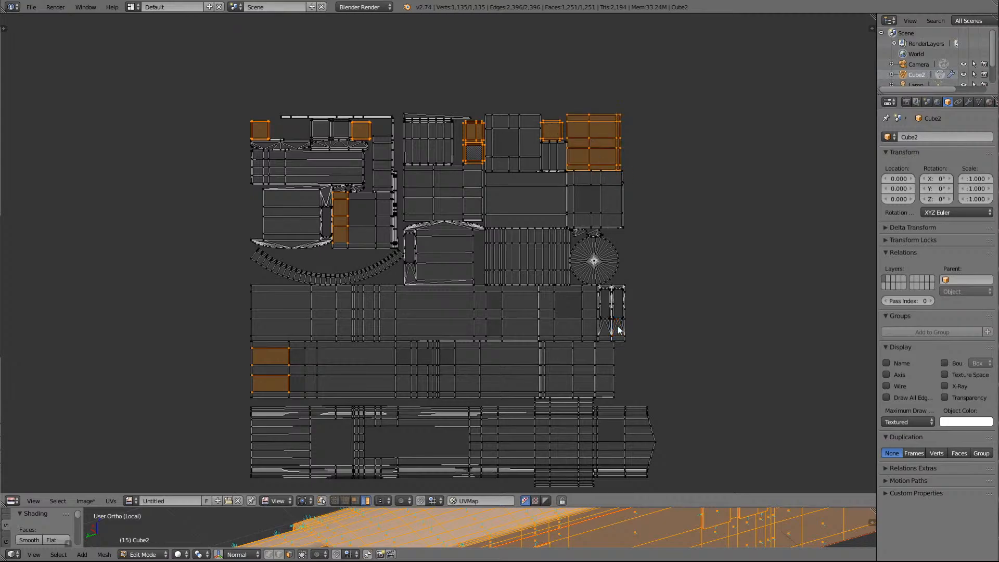
# Extend the UV selection to the complete linked islands of the narrow cab corner, long body side and cab window side
pyautogui.press('l')
pyautogui.press('l')
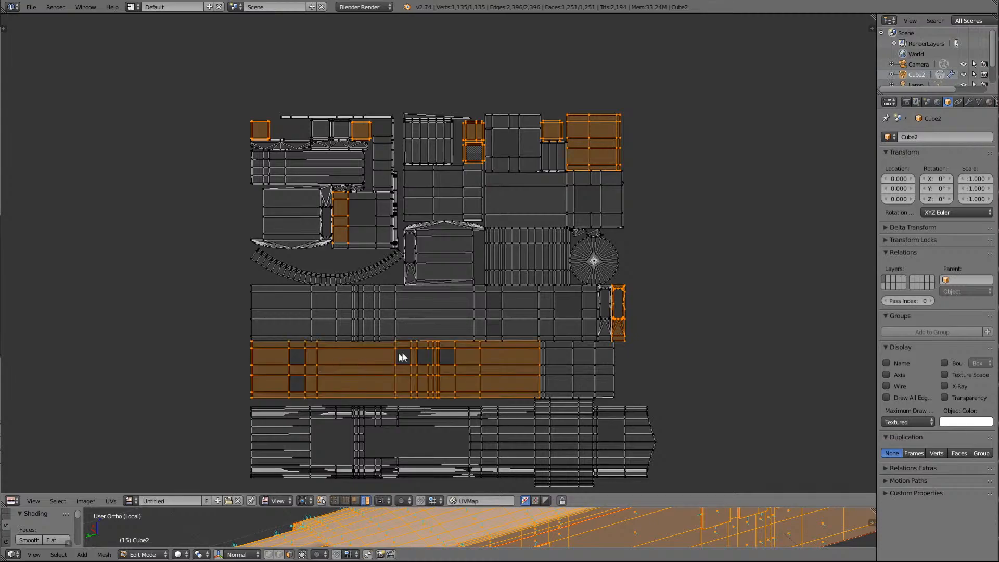
pyautogui.press('l')
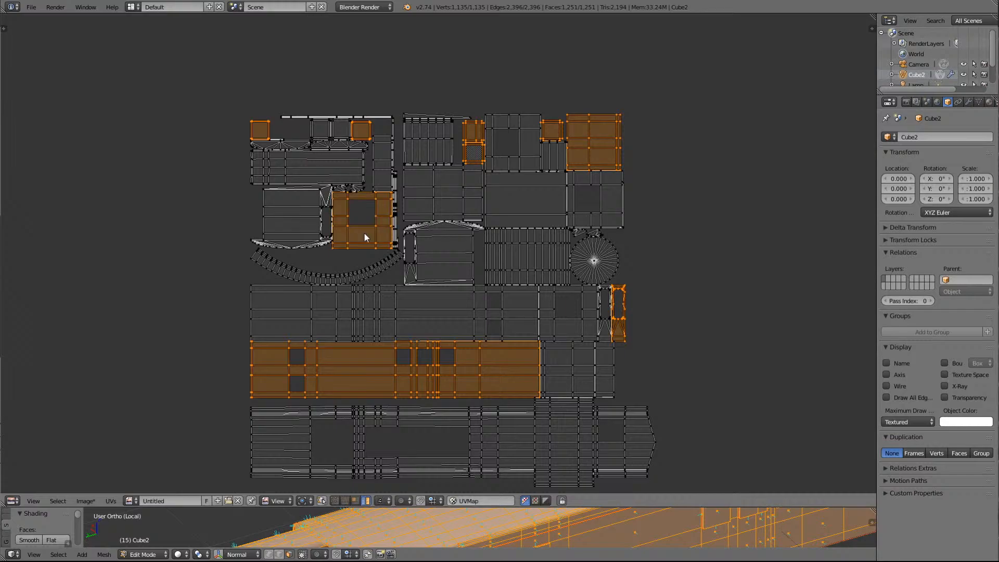
# Move the selected side islands out of the packed layout into the empty space just above the image square
pyautogui.scroll(-7, 746, 269)
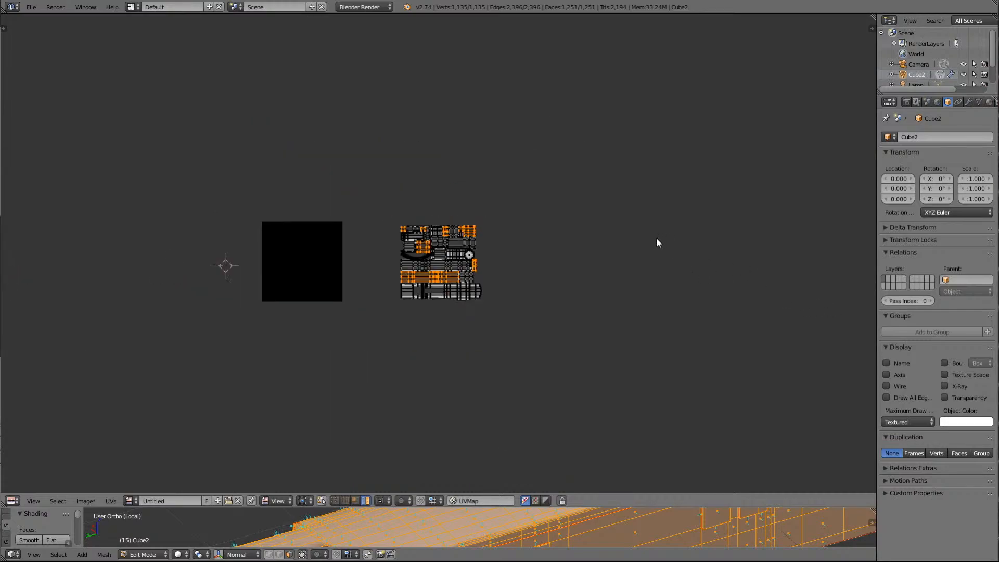
pyautogui.press('g')
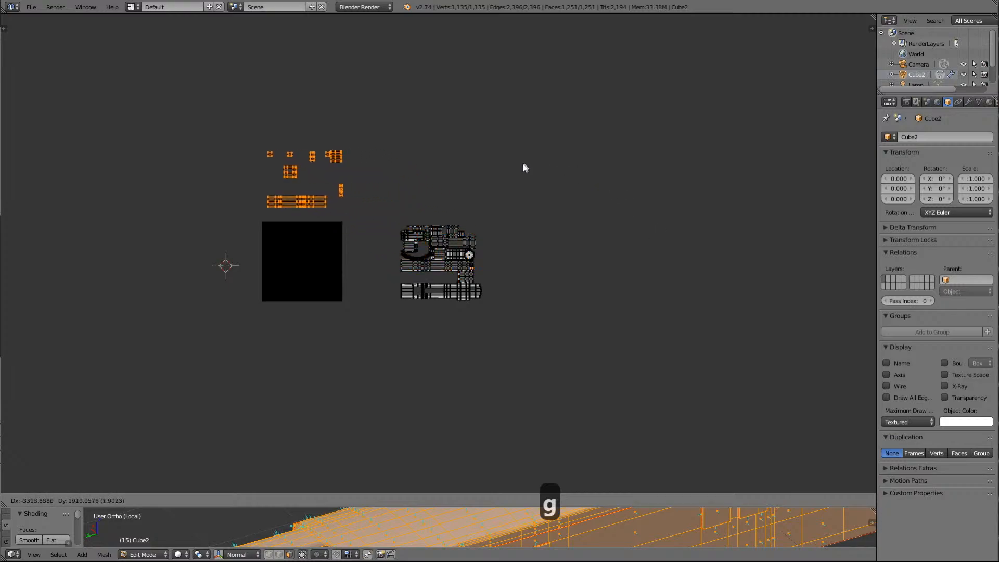
pyautogui.click(520, 168)
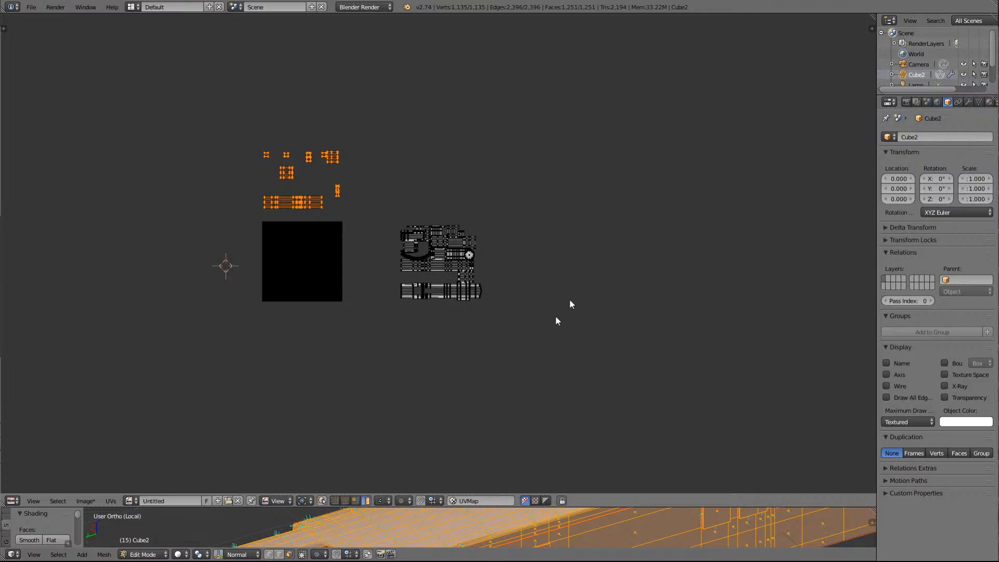
pyautogui.scroll(4, 295, 368)
pyautogui.scroll(-3, 296, 368)
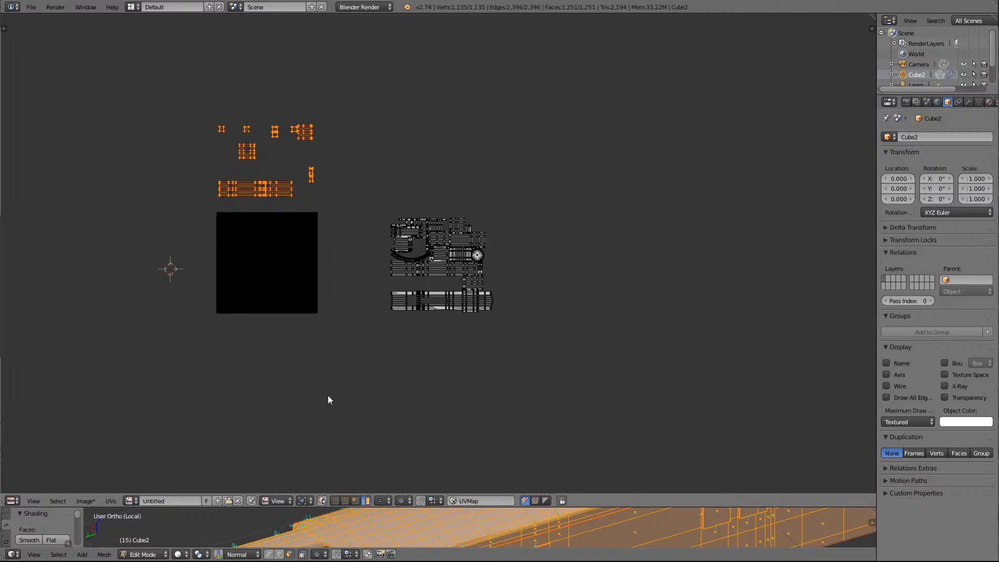
pyautogui.press('Delete')
pyautogui.scroll(5, 439, 344)
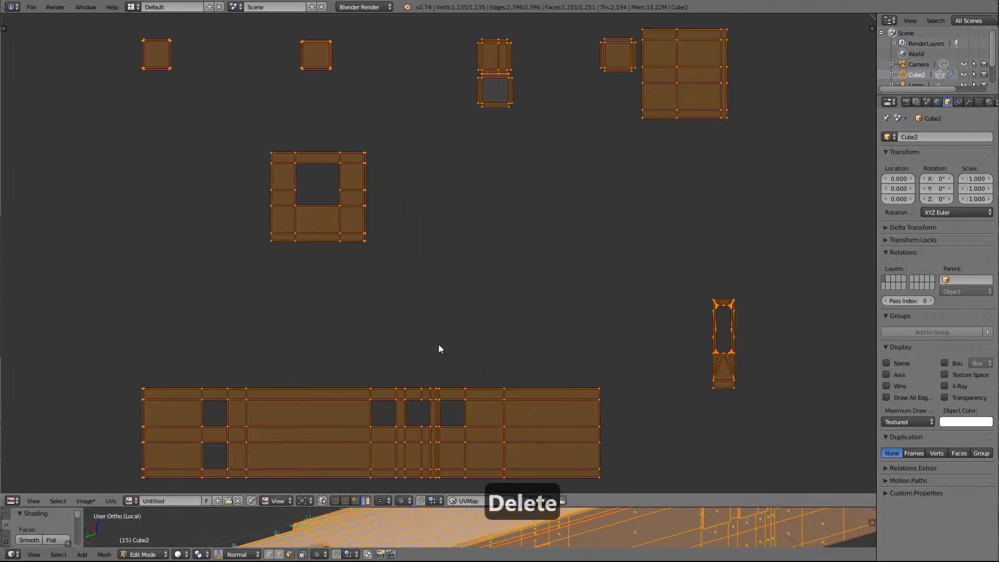
pyautogui.scroll(-1, 438, 345)
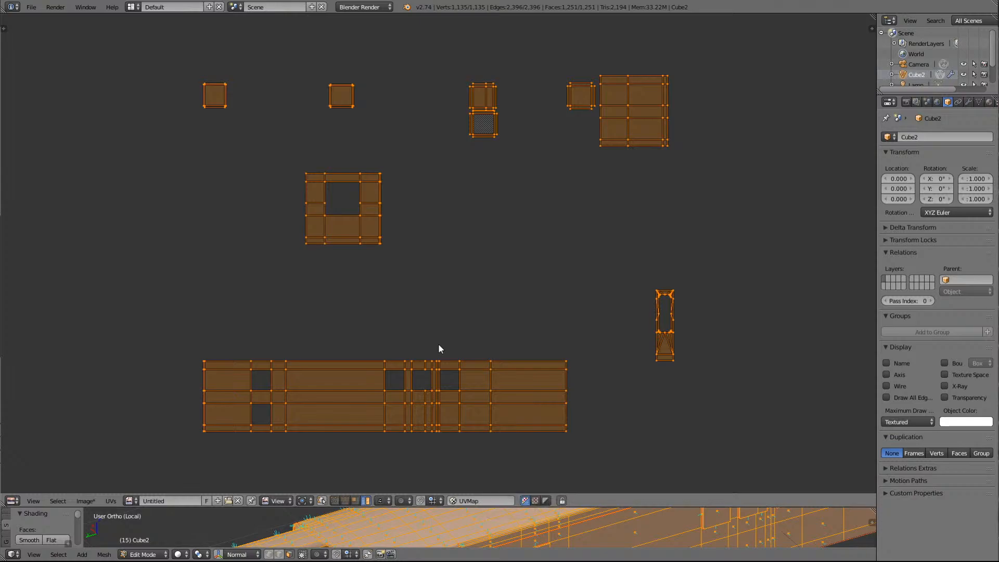
pyautogui.scroll(1, 438, 348)
pyautogui.scroll(-5, 438, 348)
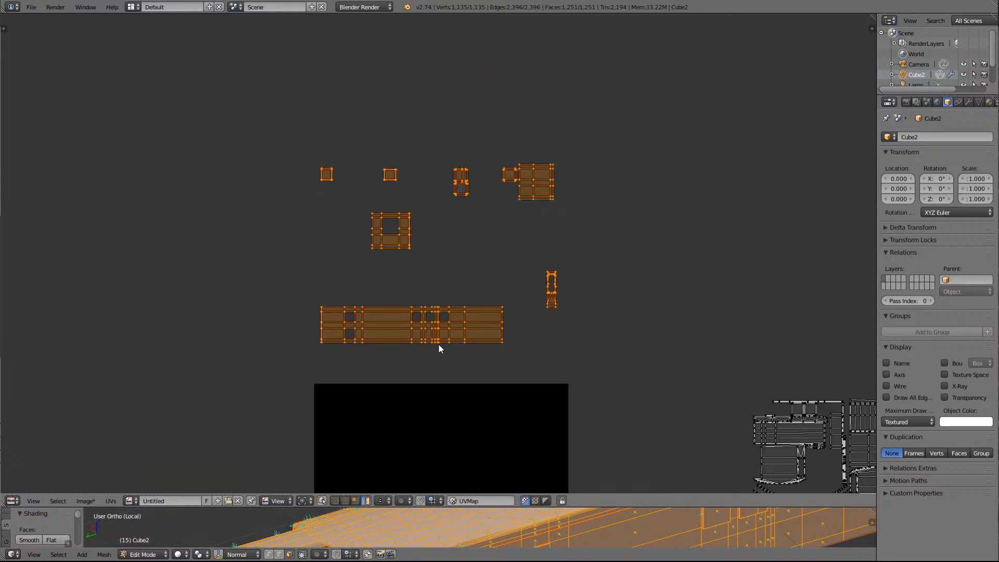
pyautogui.scroll(-1, 438, 349)
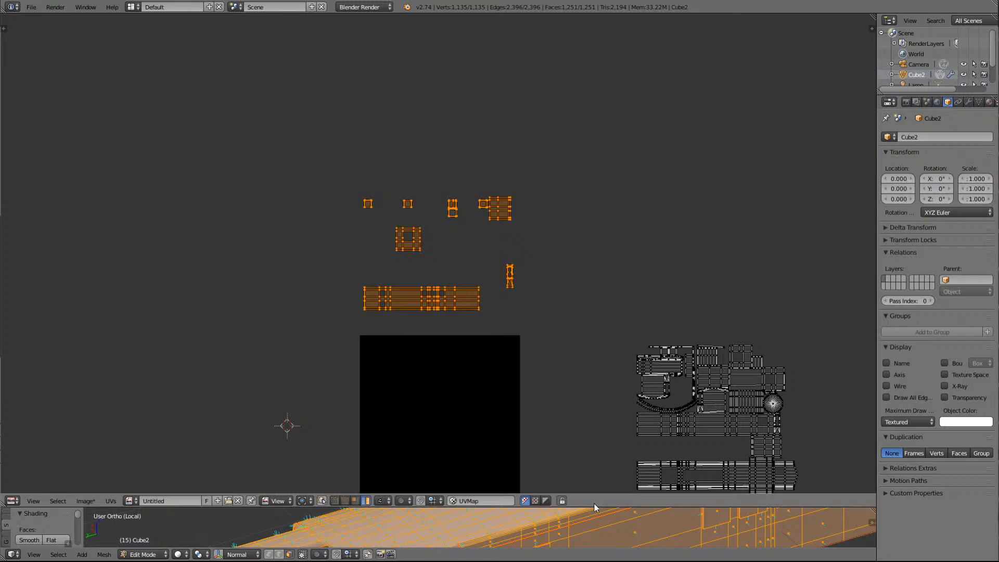
# Enlarge the 3D view, clear the mesh selection and select a few faces on the nose side ahead of the cab to locate their UVs
pyautogui.moveTo(594, 508); pyautogui.dragTo(576, 180)
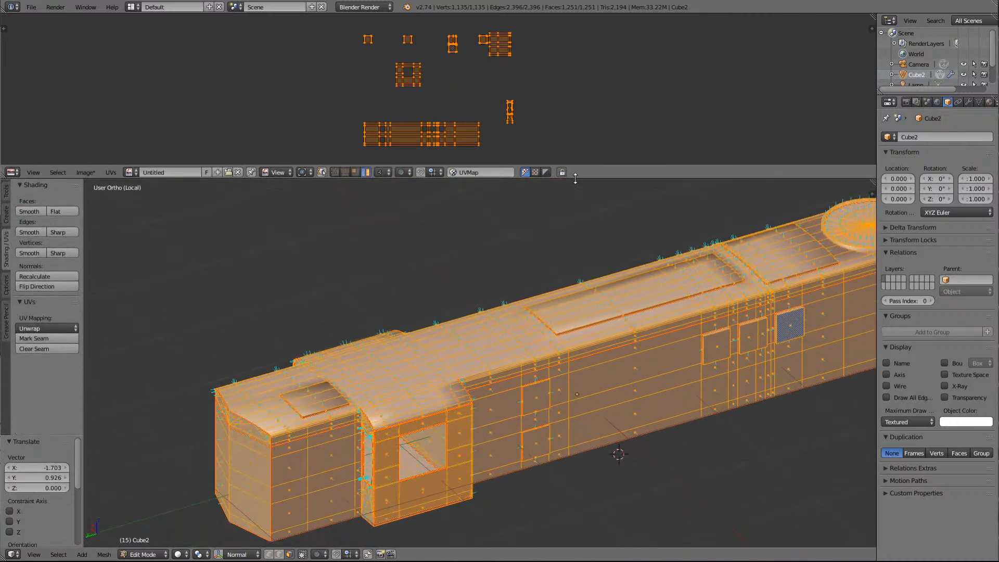
pyautogui.press('a')
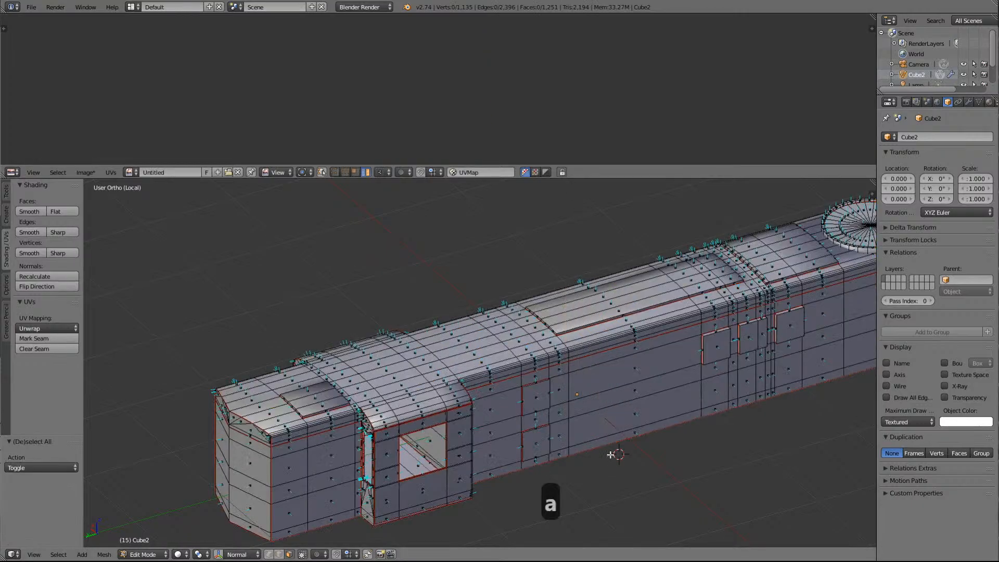
pyautogui.rightClick(333, 470)
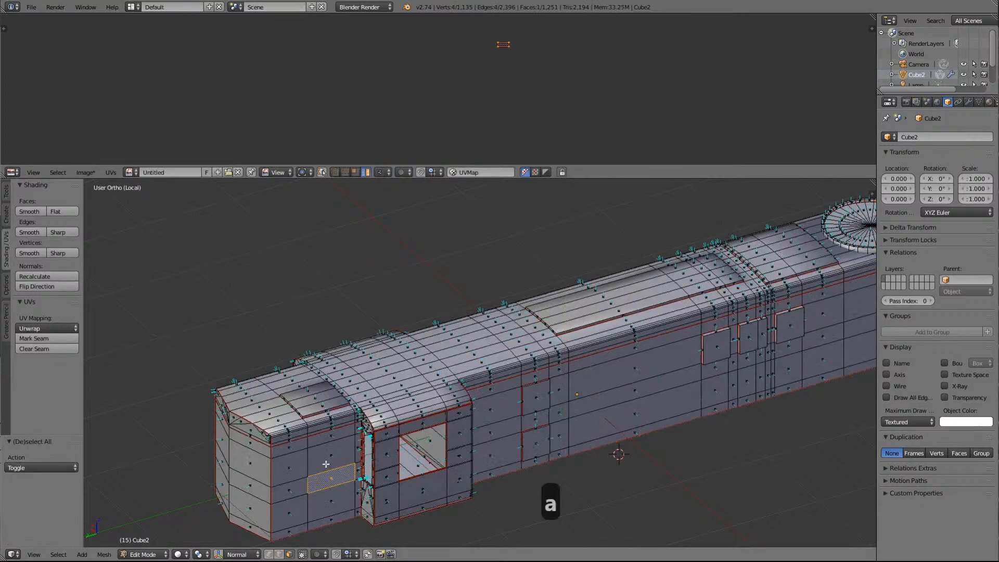
pyautogui.keyDown('shift'); pyautogui.rightClick(287, 491); pyautogui.keyUp('shift')
pyautogui.keyDown('shift'); pyautogui.rightClick(290, 470); pyautogui.keyUp('shift')
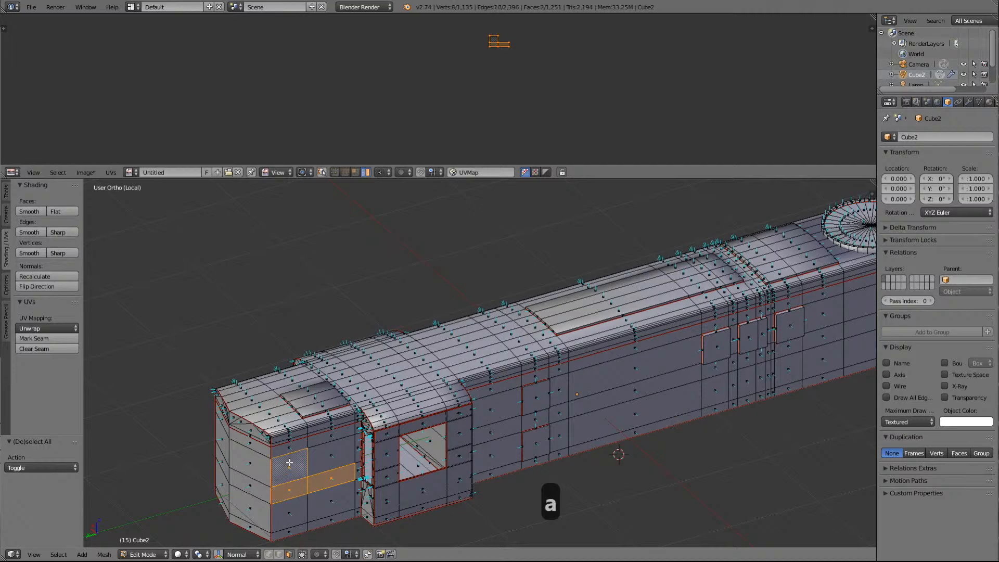
pyautogui.keyDown('shift'); pyautogui.rightClick(291, 449); pyautogui.keyUp('shift')
pyautogui.keyDown('shift'); pyautogui.rightClick(360, 428); pyautogui.keyUp('shift')
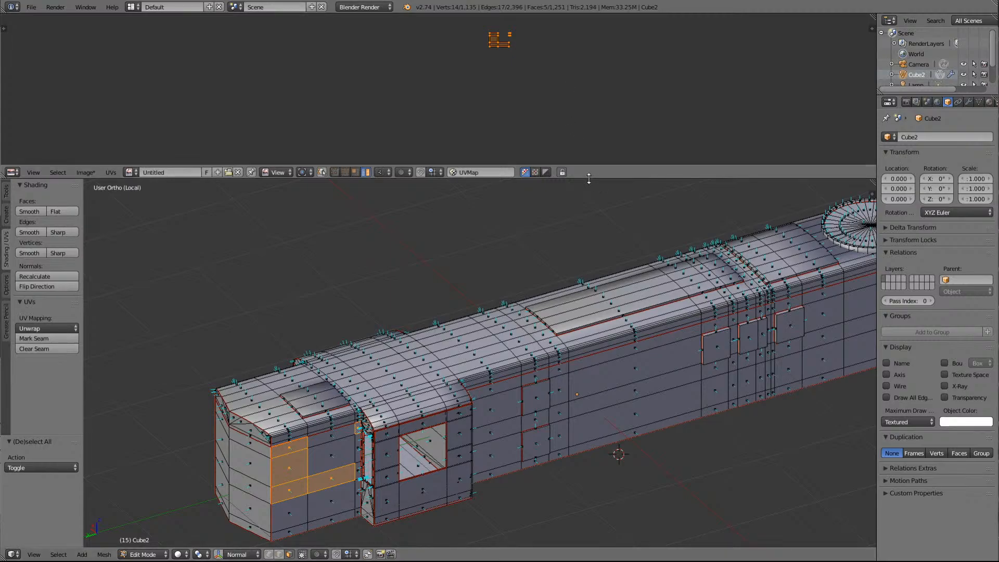
# Enlarge the UV editor and select the entire body mesh so that every island is displayed
pyautogui.moveTo(610, 179); pyautogui.dragTo(610, 538)
pyautogui.scroll(1, 652, 217)
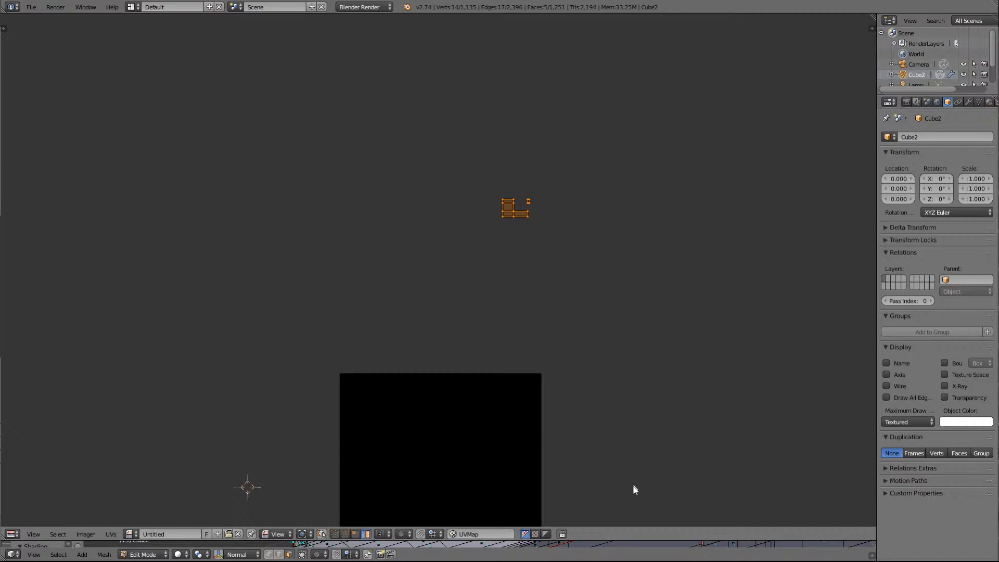
pyautogui.press('a')
pyautogui.press('a')
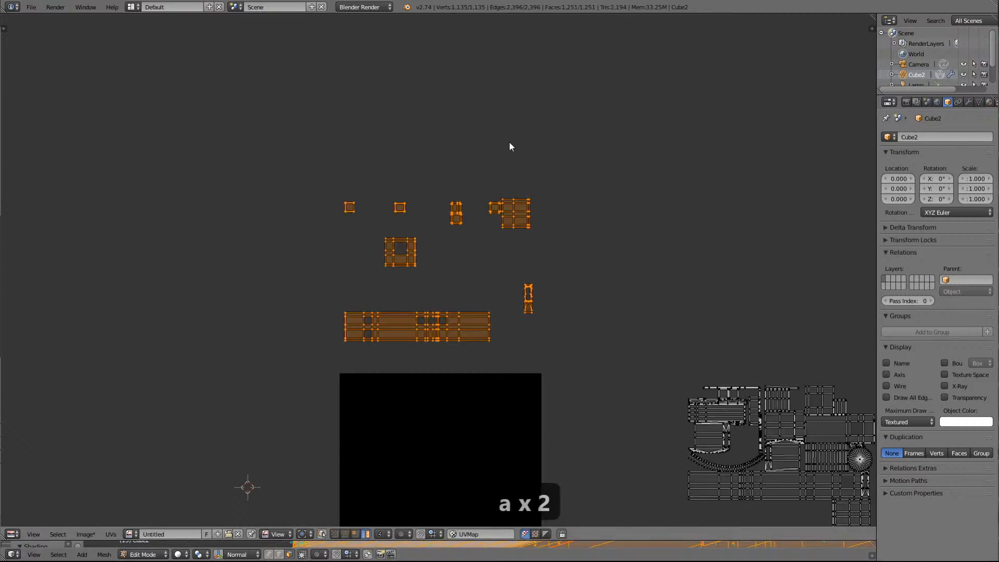
# Move the nose side island into the upper-left corner of the image square and align it closely with both edges
pyautogui.rightClick(527, 218)
pyautogui.scroll(-4, 664, 163)
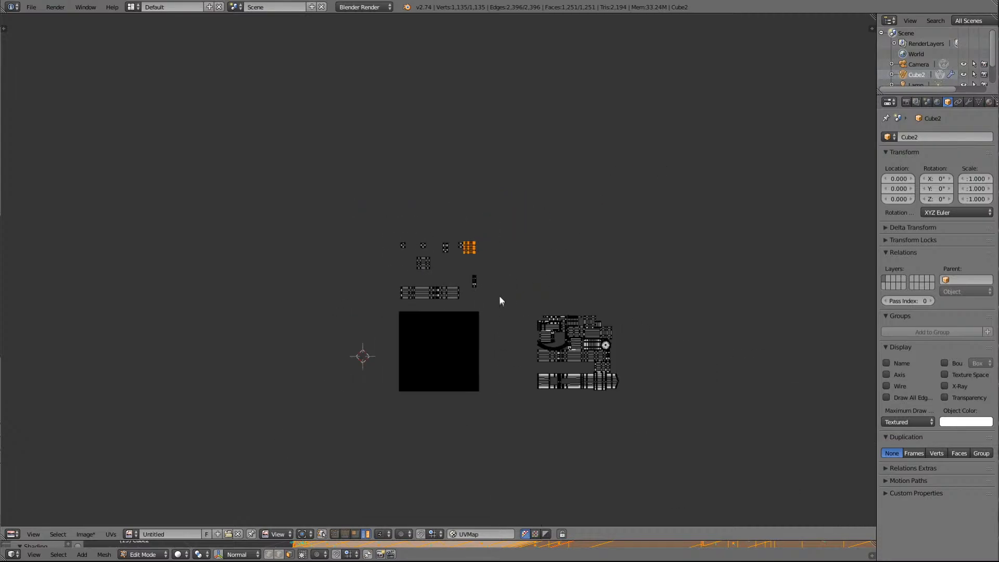
pyautogui.press('g')
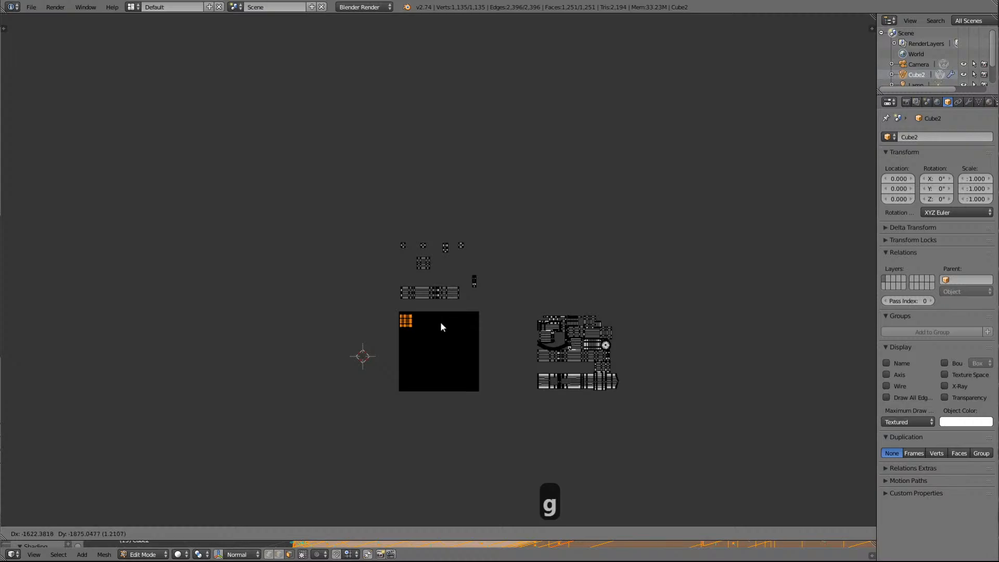
pyautogui.click(441, 321)
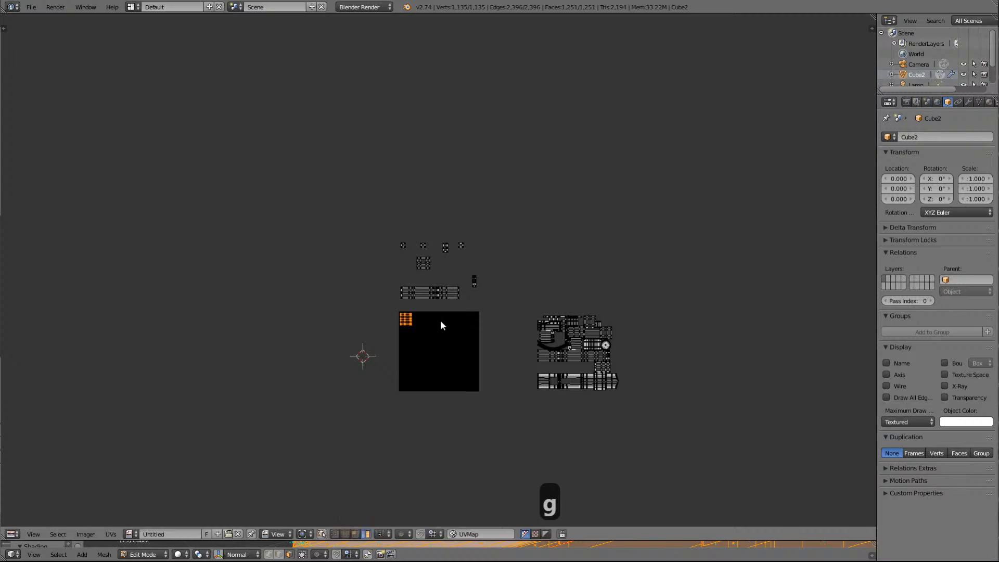
pyautogui.press('Delete')
pyautogui.scroll(6, 441, 321)
pyautogui.scroll(-5, 556, 231)
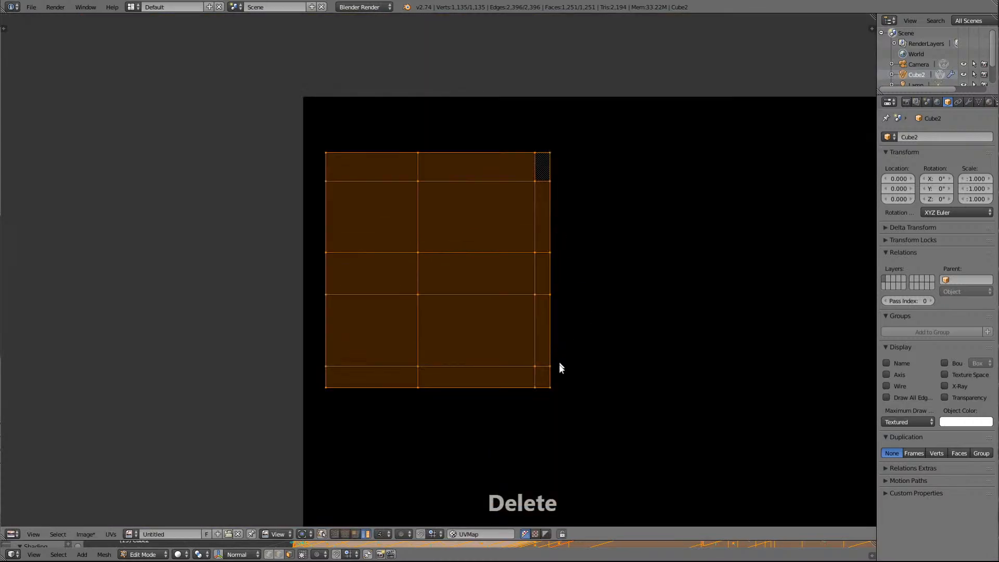
pyautogui.press('g')
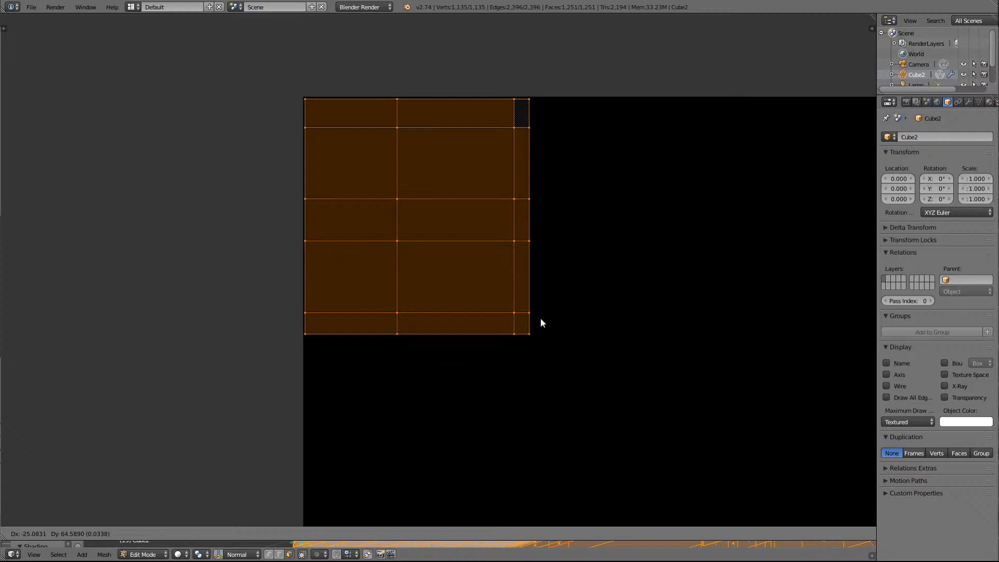
pyautogui.click(541, 323)
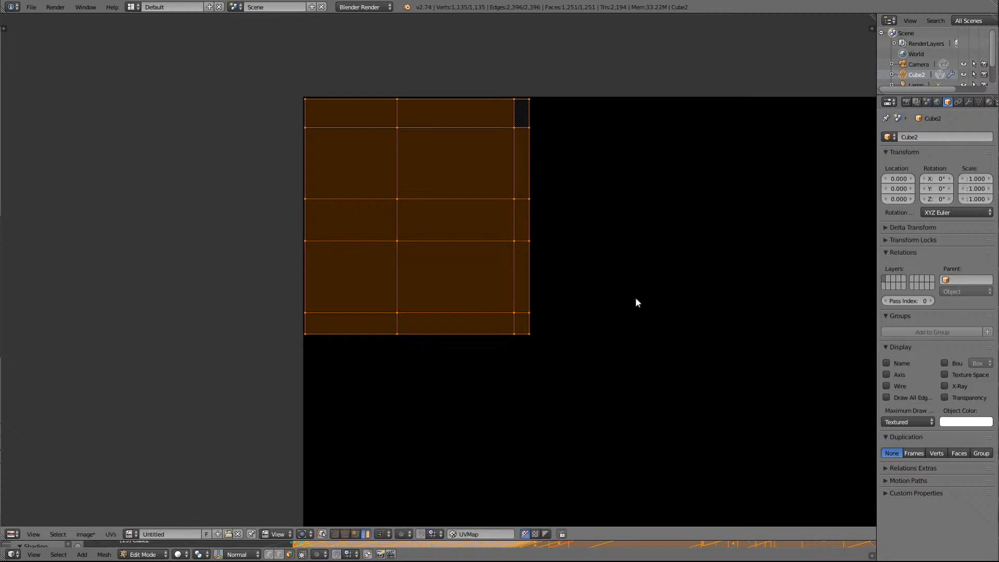
# Place the narrow cab corner island directly right of the nose side island, with their upper and lower edges aligned
pyautogui.scroll(-9, 644, 274)
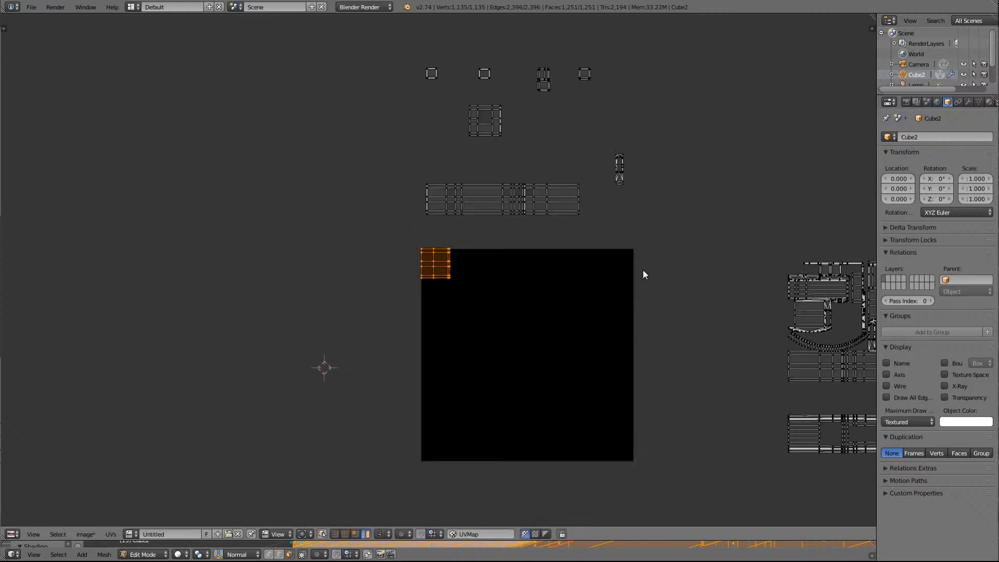
pyautogui.rightClick(621, 179)
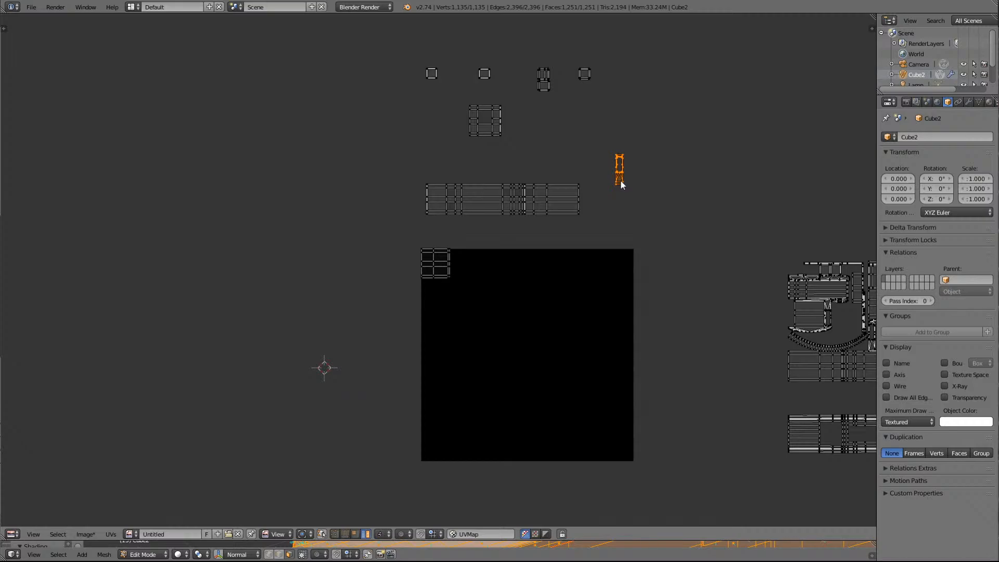
pyautogui.press('g')
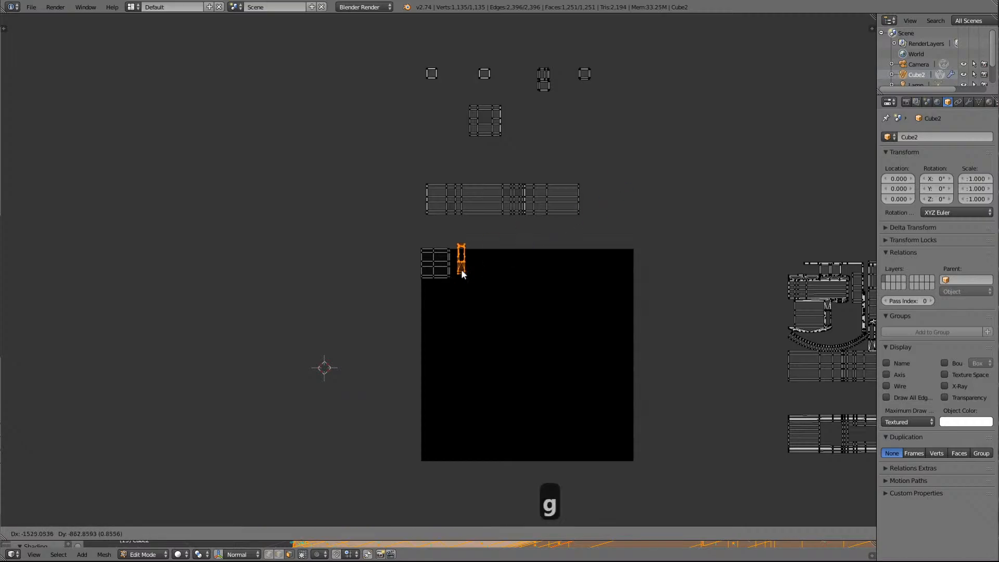
pyautogui.click(456, 280)
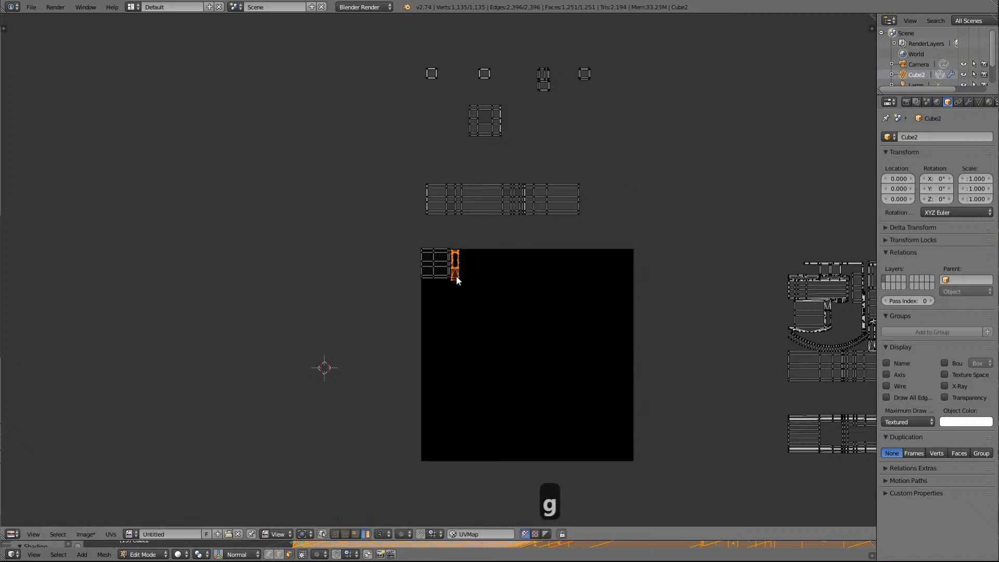
pyautogui.press('KP_Delete')
pyautogui.scroll(5, 499, 272)
pyautogui.scroll(-5, 499, 272)
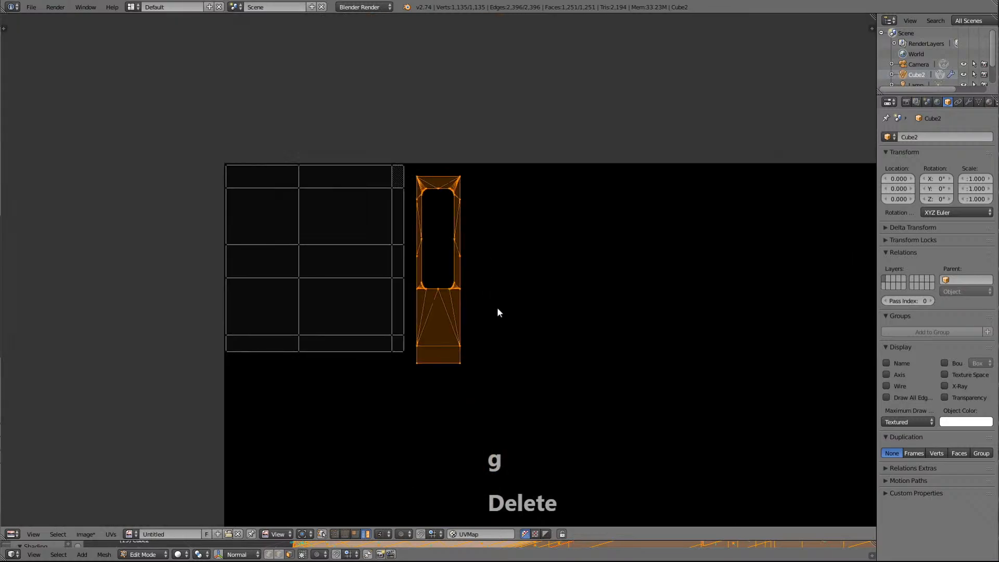
pyautogui.press('g')
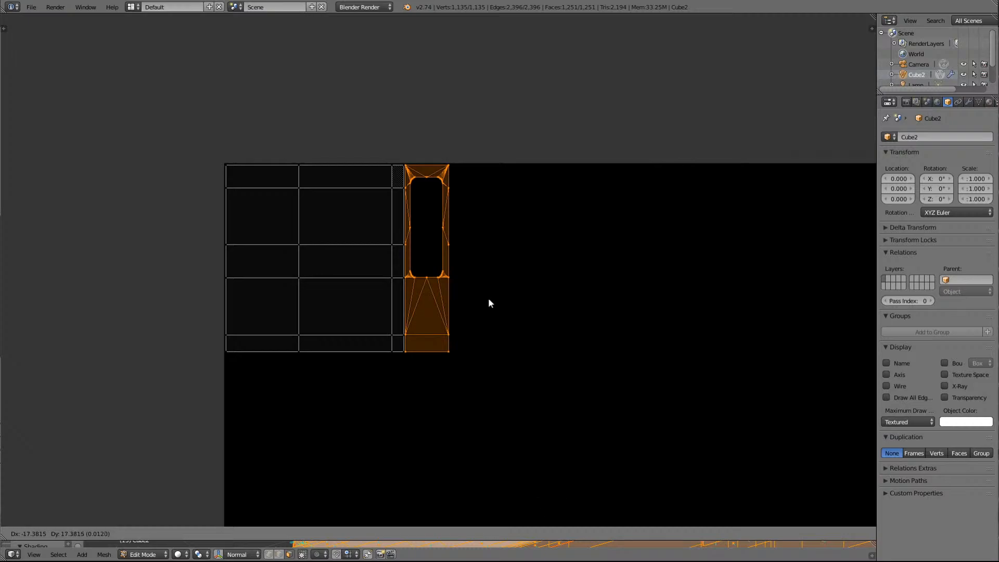
pyautogui.click(489, 298)
# Place the cab window side island directly right of the narrow cab corner island, aligning their upper and lower edges
pyautogui.scroll(-5, 528, 283)
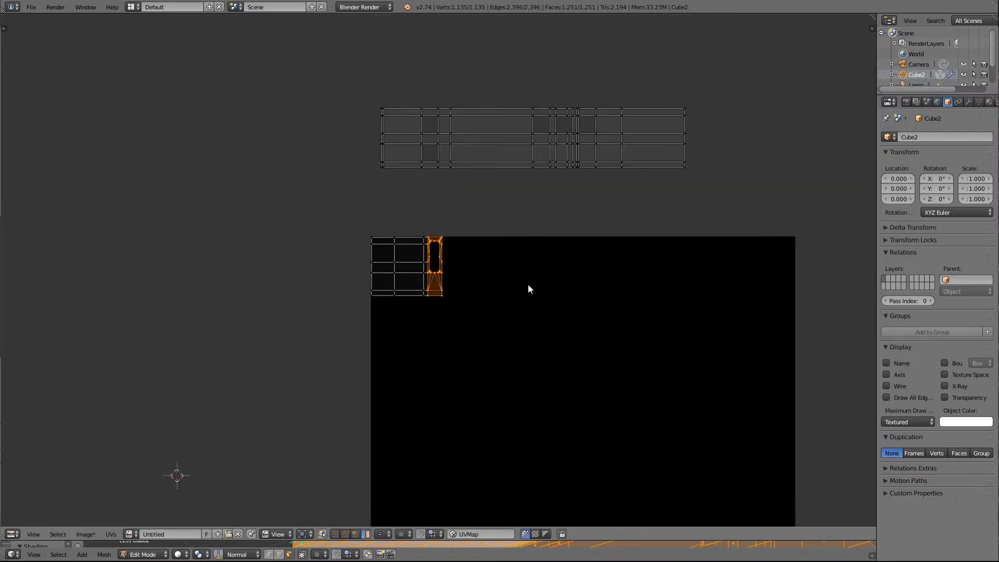
pyautogui.scroll(-5, 528, 284)
pyautogui.rightClick(460, 186)
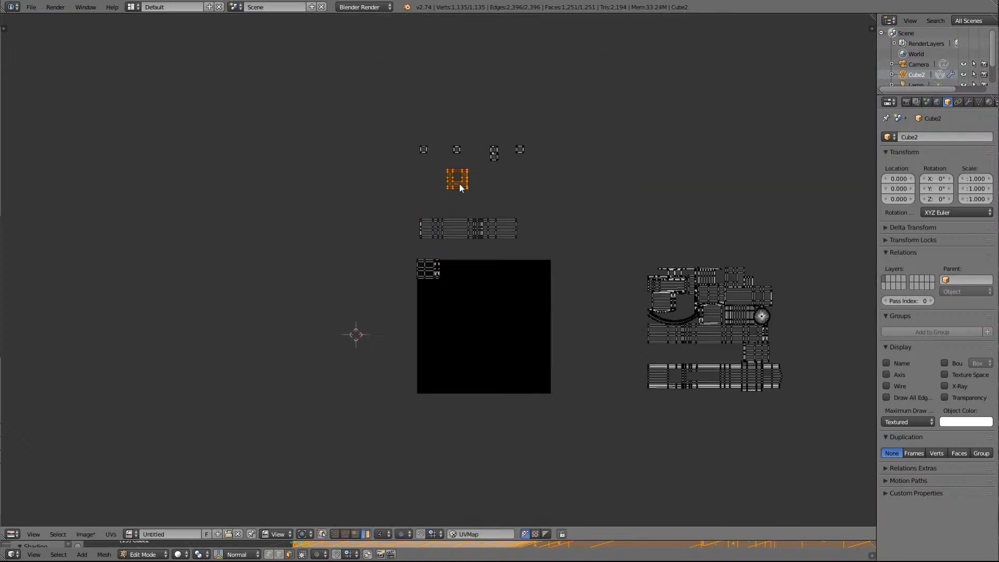
pyautogui.press('g')
pyautogui.click(454, 273)
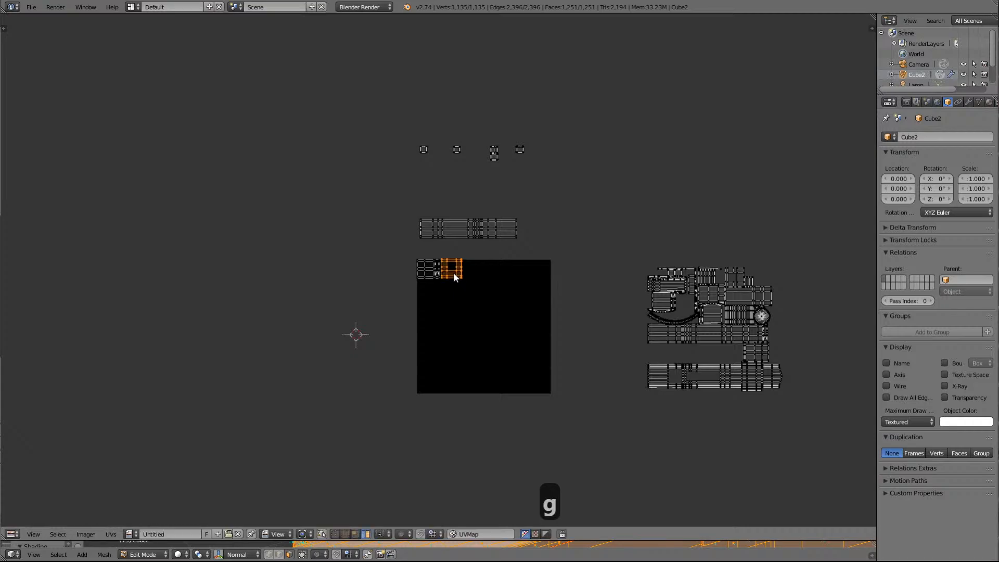
pyautogui.press('KP_Decimal')
pyautogui.scroll(4, 441, 323)
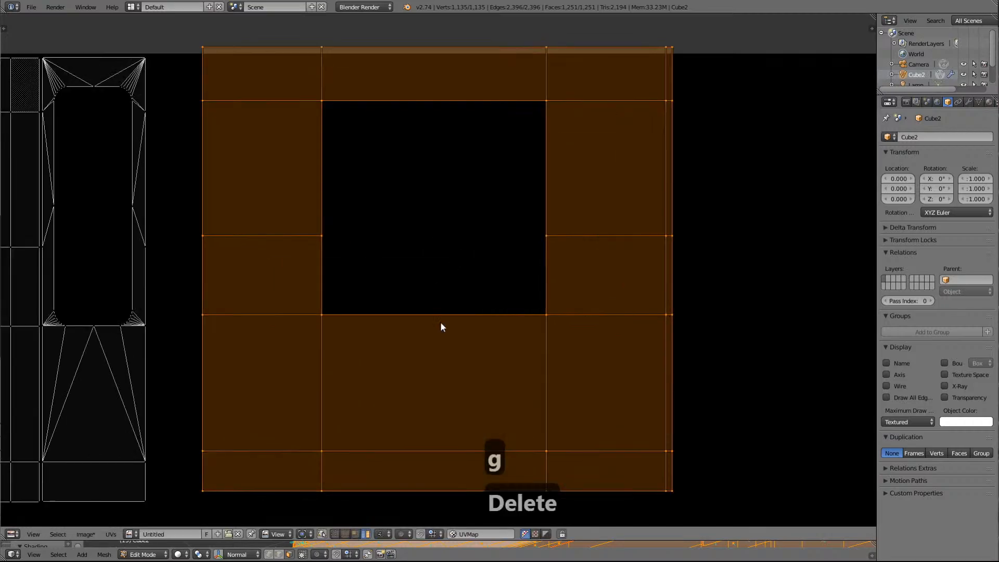
pyautogui.scroll(-2, 441, 323)
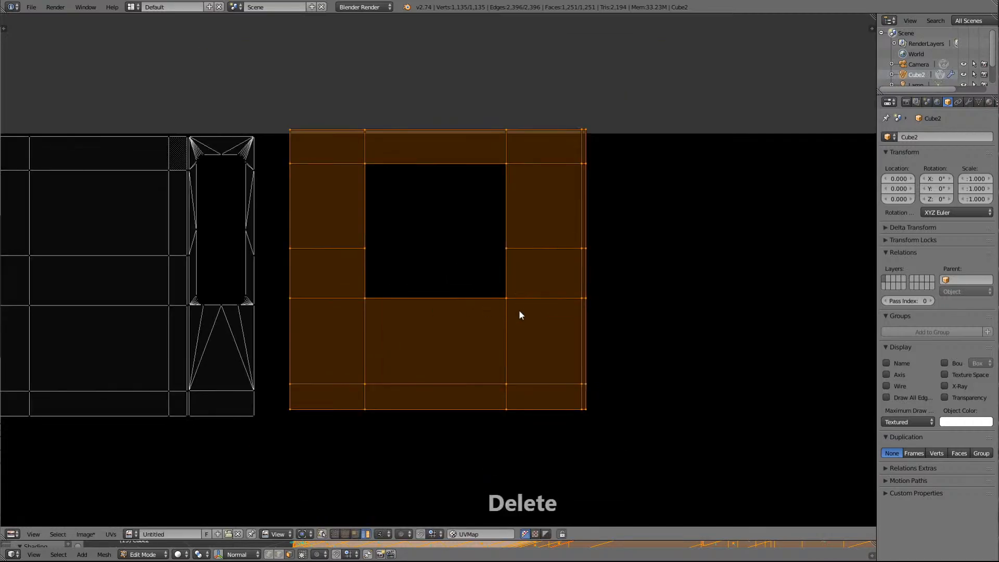
pyautogui.press('g')
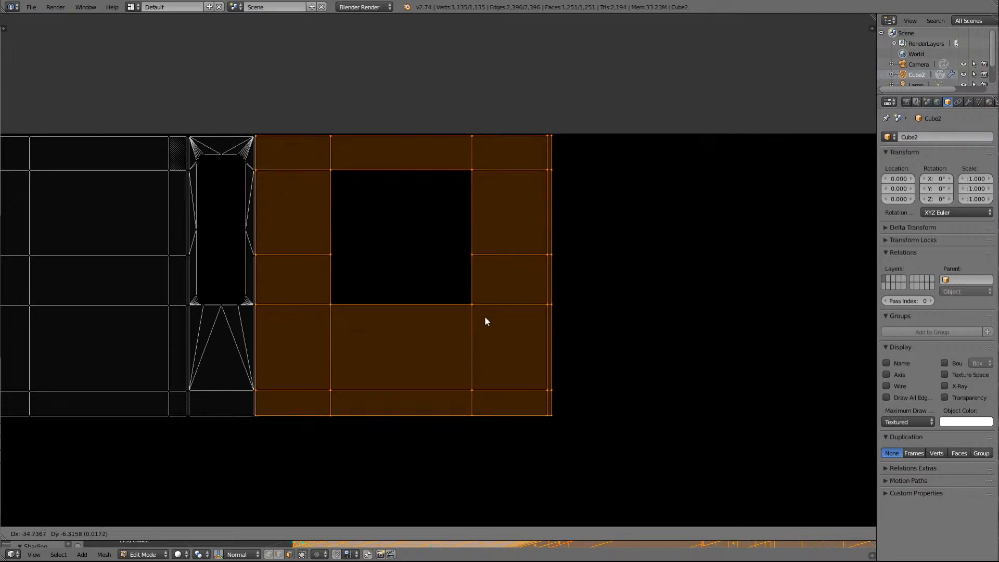
pyautogui.click(485, 316)
# Place the long body side island directly right of the cab window side island, aligning their upper and lower edges
pyautogui.scroll(-6, 510, 288)
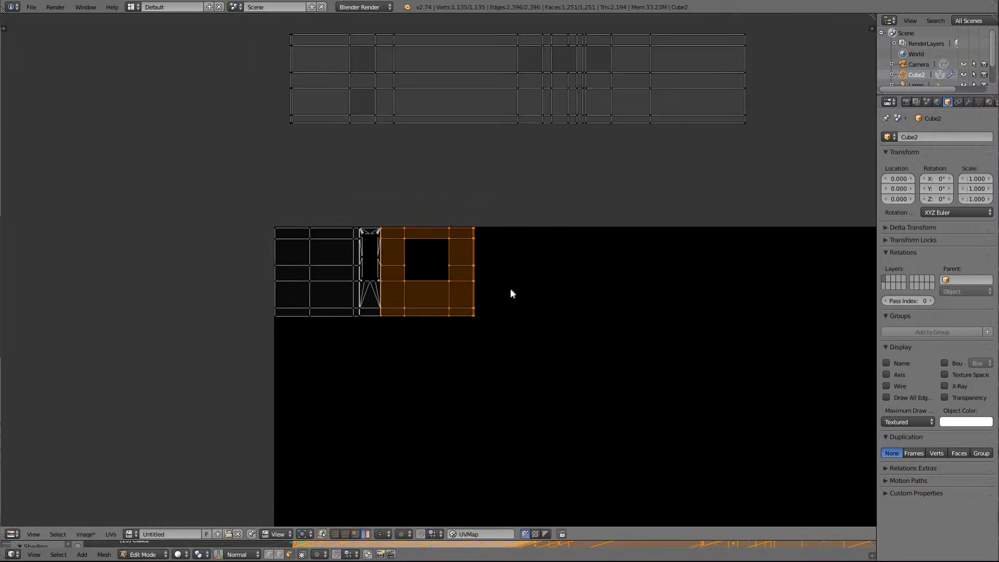
pyautogui.scroll(-4, 510, 289)
pyautogui.rightClick(446, 231)
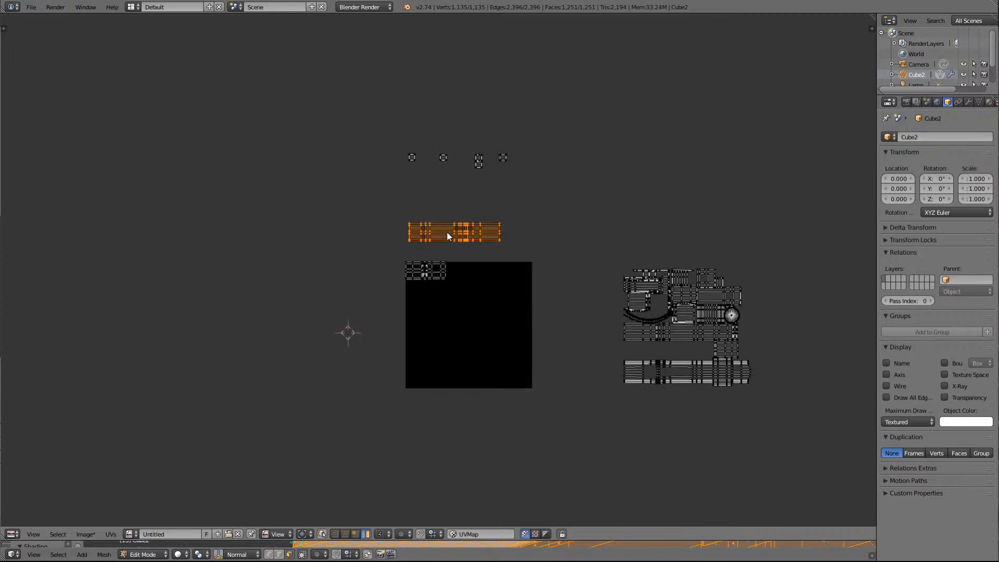
pyautogui.press('g')
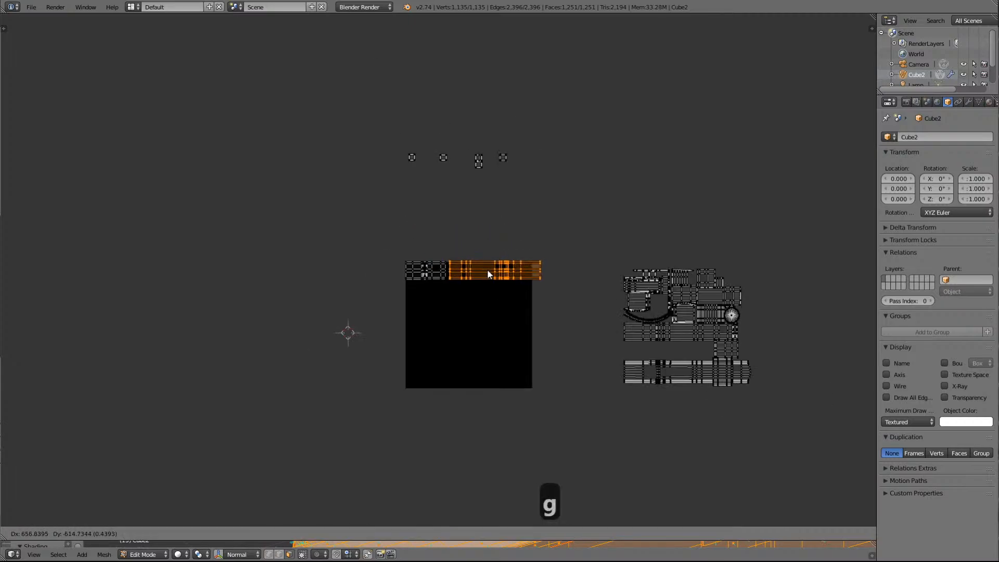
pyautogui.click(485, 269)
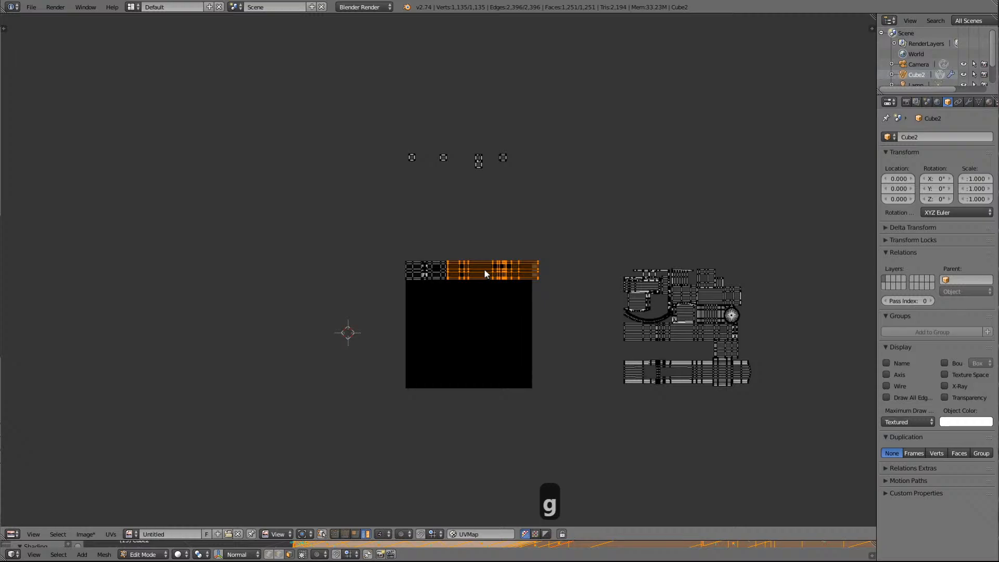
pyautogui.press('KP_Delete')
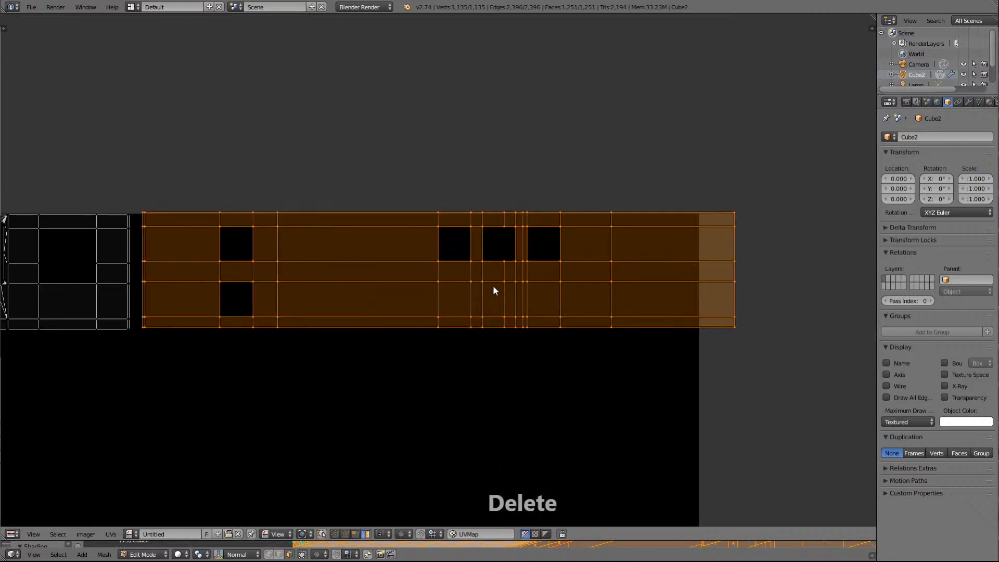
pyautogui.press('g')
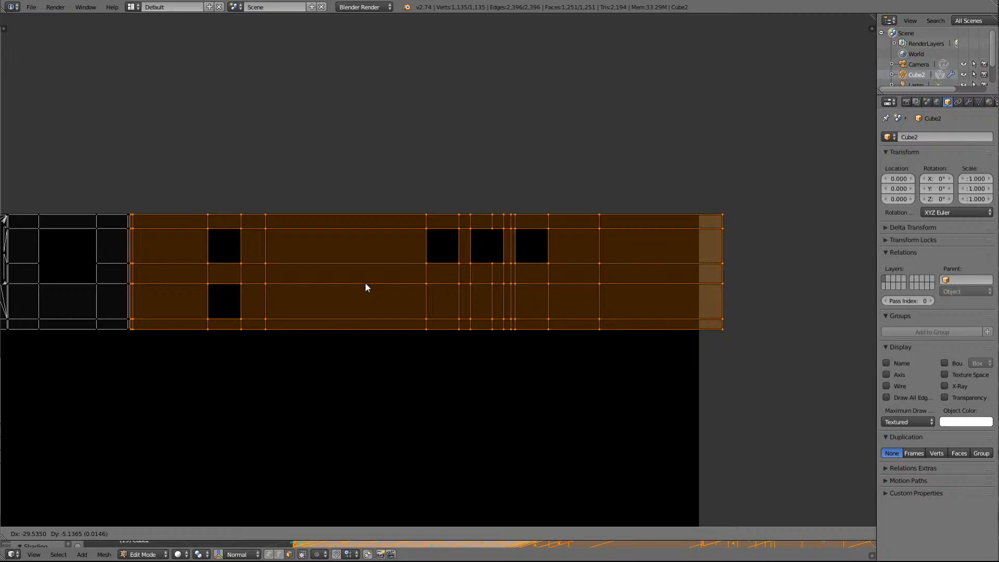
pyautogui.click(366, 285)
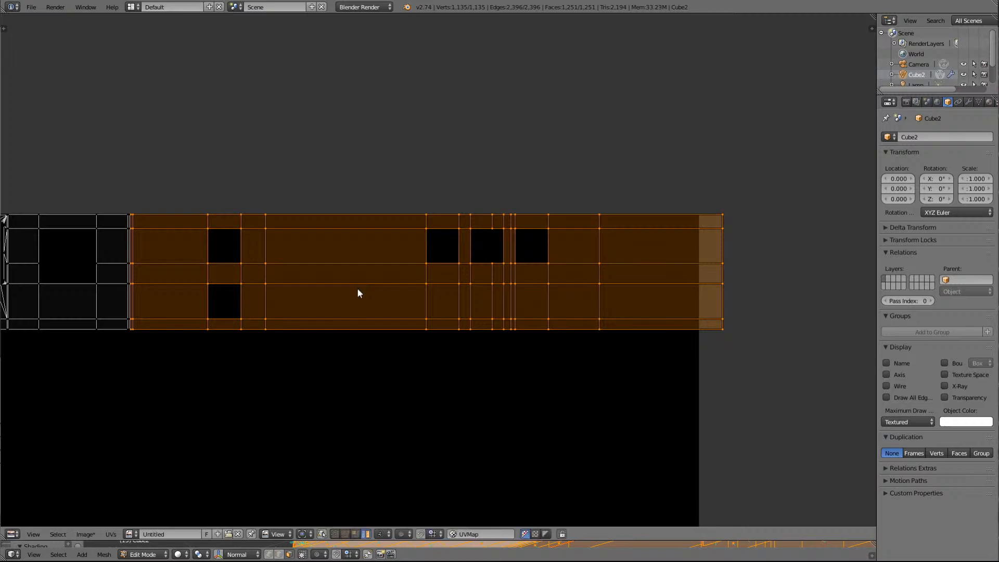
# Examine how the complete row of side islands fits the width of the image square, especially at the right edge
pyautogui.press('Delete')
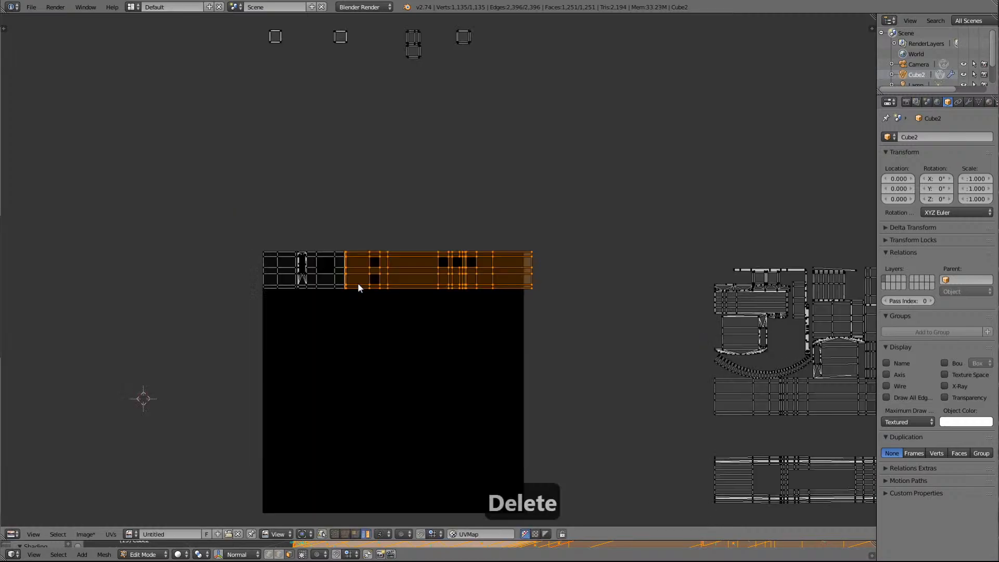
pyautogui.scroll(8, 358, 289)
pyautogui.scroll(-2, 359, 294)
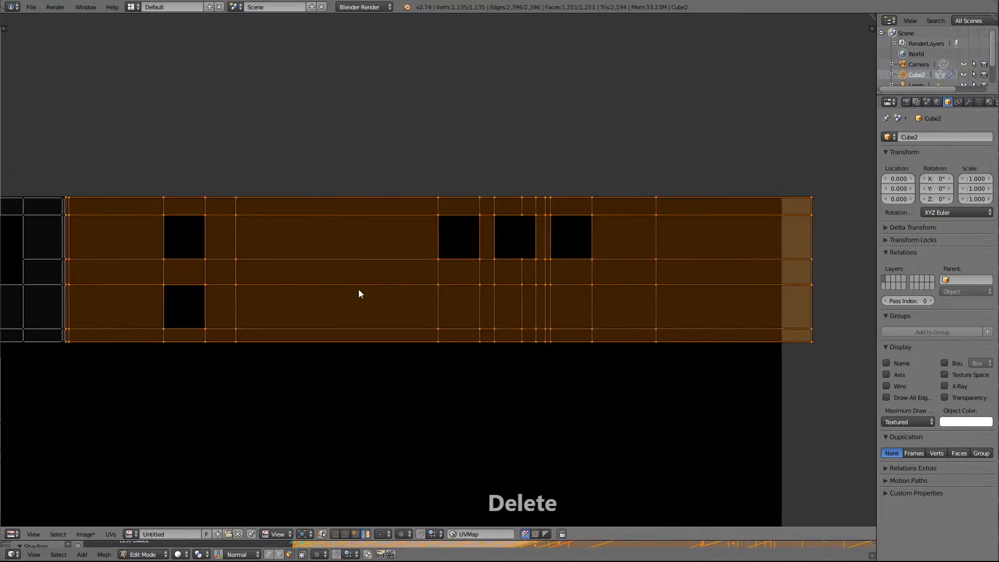
pyautogui.scroll(-2, 359, 292)
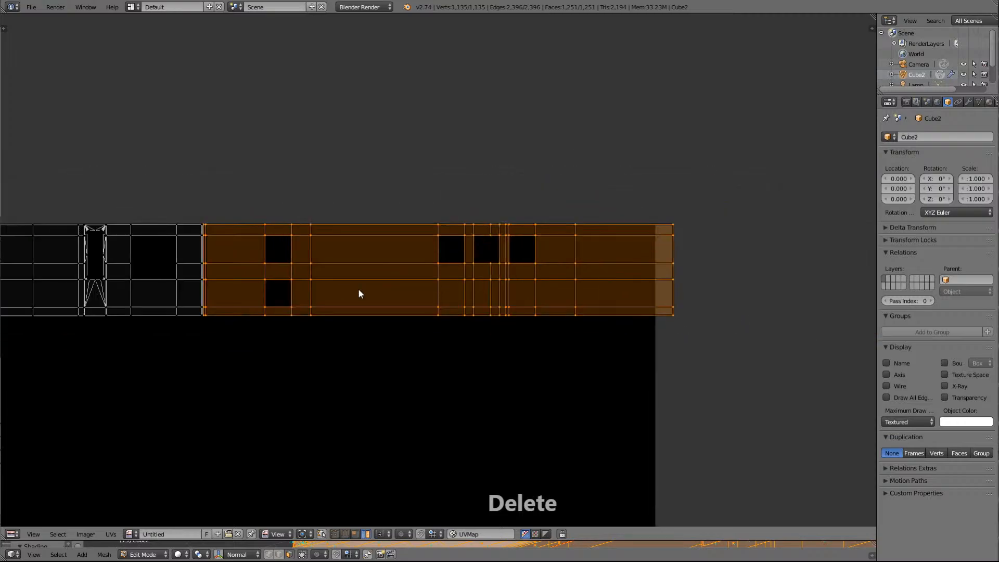
pyautogui.scroll(-2, 359, 291)
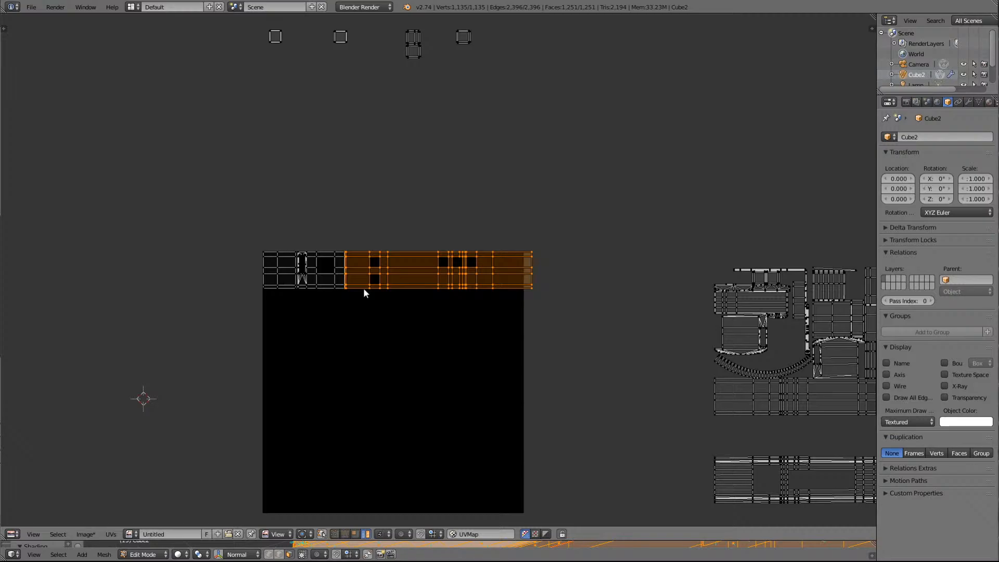
pyautogui.scroll(-3, 360, 359)
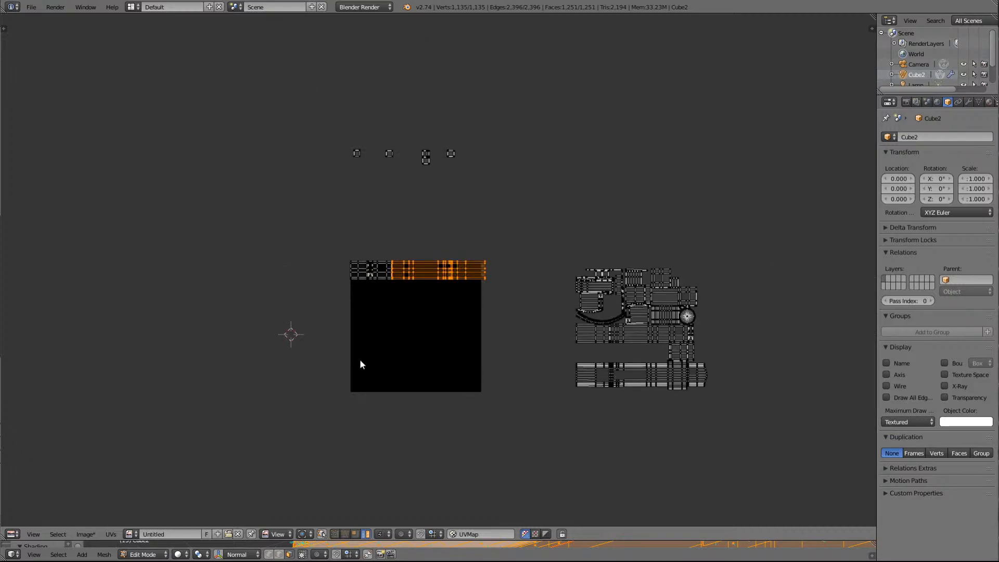
pyautogui.scroll(4, 361, 364)
pyautogui.scroll(3, 360, 365)
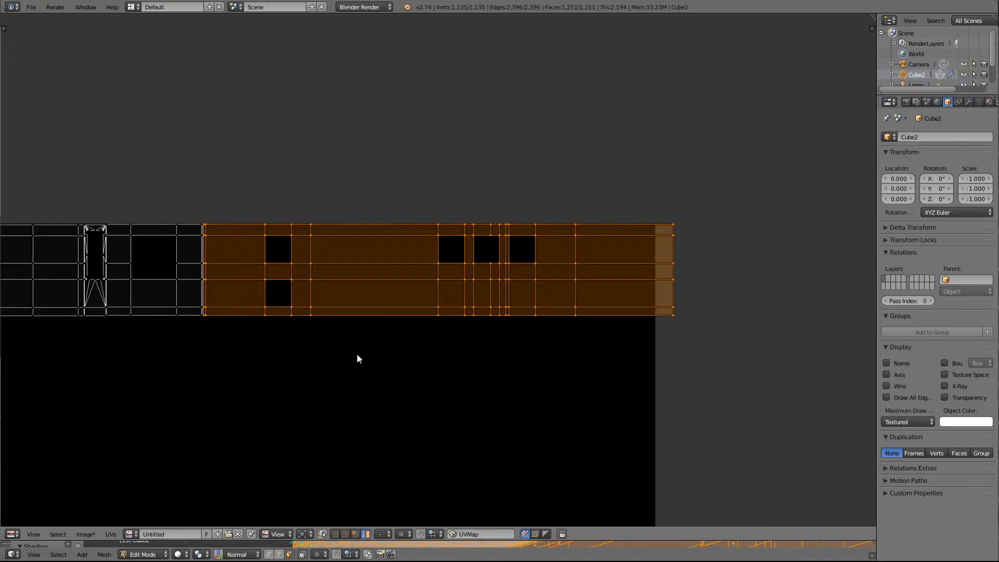
pyautogui.scroll(-3, 357, 359)
pyautogui.scroll(1, 358, 359)
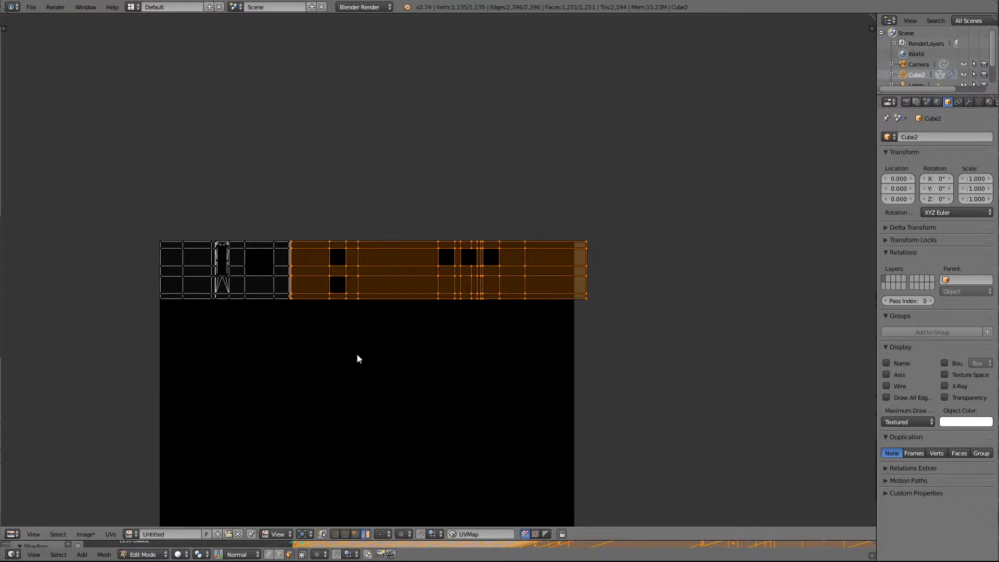
# Scale the whole row of side islands down slightly and shift it horizontally so that it fits within the image square's width
pyautogui.press('b')
pyautogui.moveTo(607, 322); pyautogui.dragTo(138, 203)
pyautogui.press('Delete')
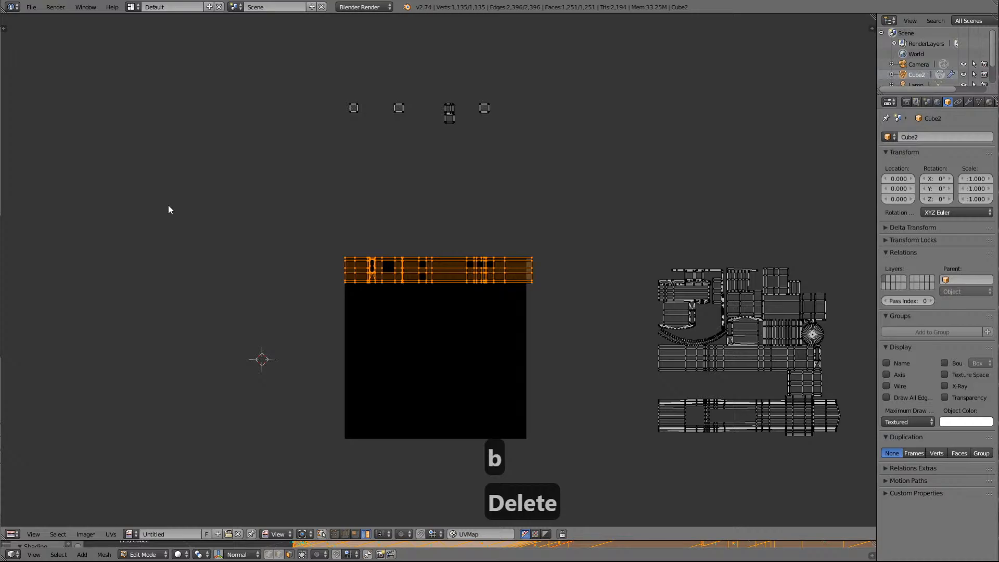
pyautogui.scroll(6, 330, 357)
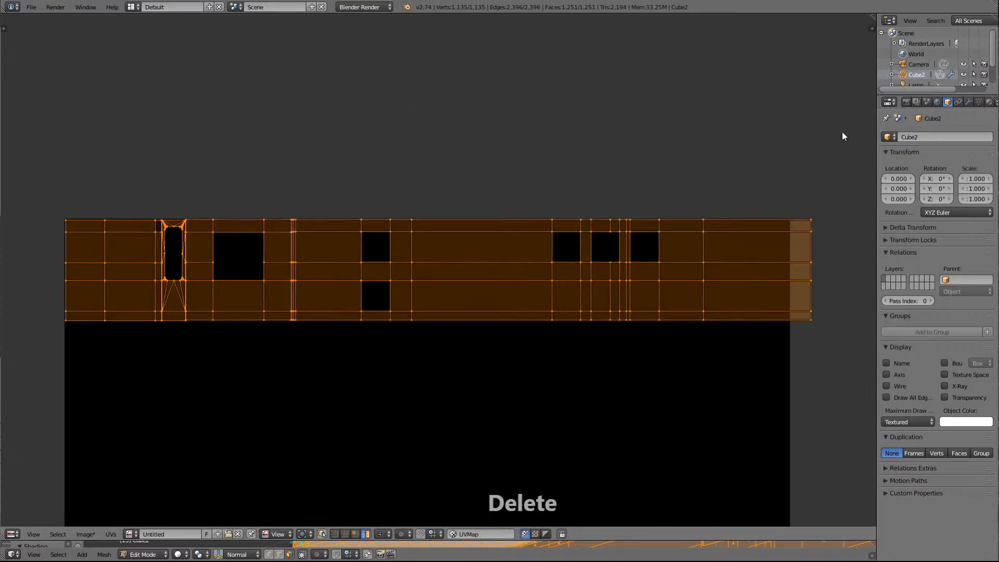
pyautogui.press('s')
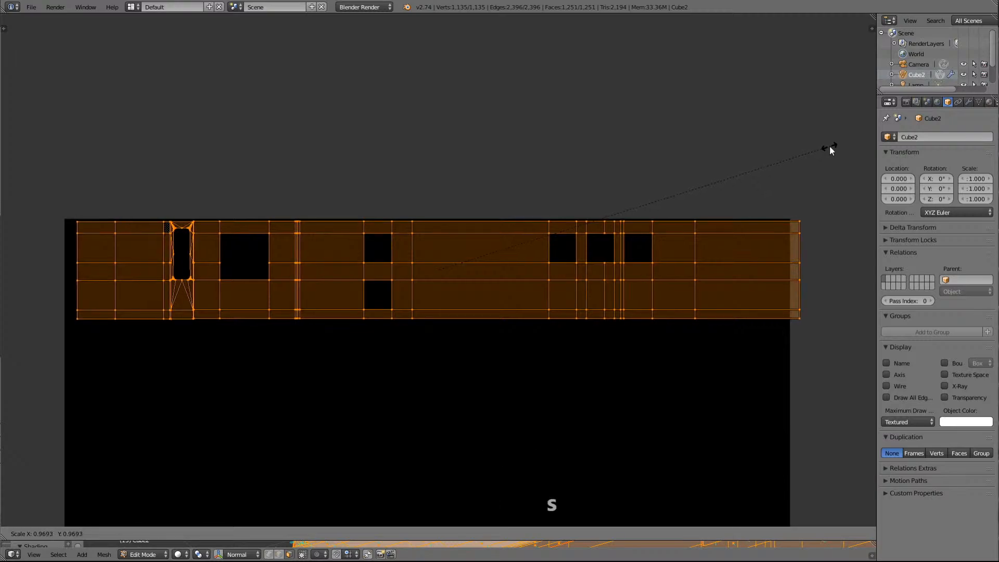
pyautogui.click(828, 148)
pyautogui.press('g')
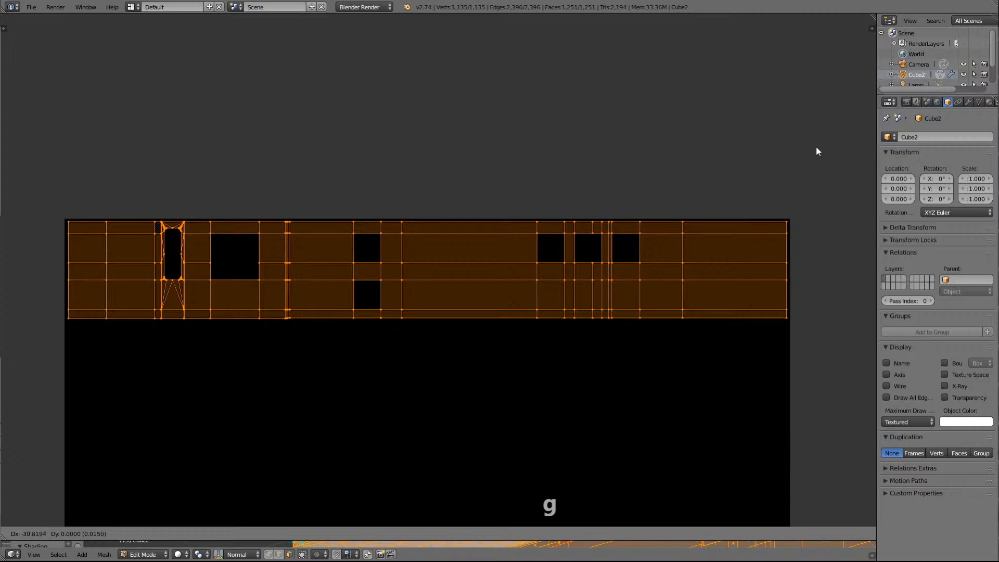
pyautogui.click(816, 148)
pyautogui.scroll(-8, 609, 385)
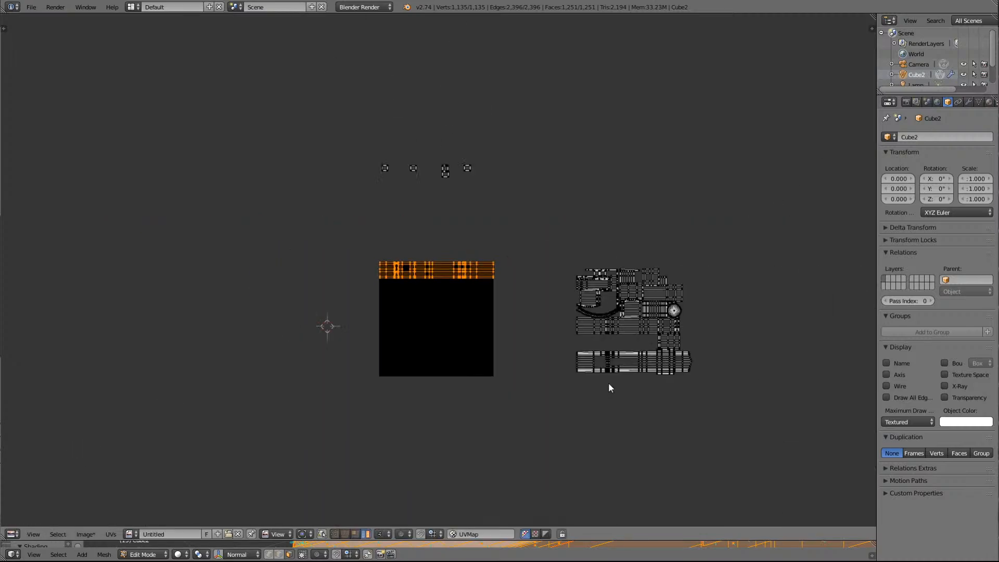
pyautogui.scroll(10, 571, 384)
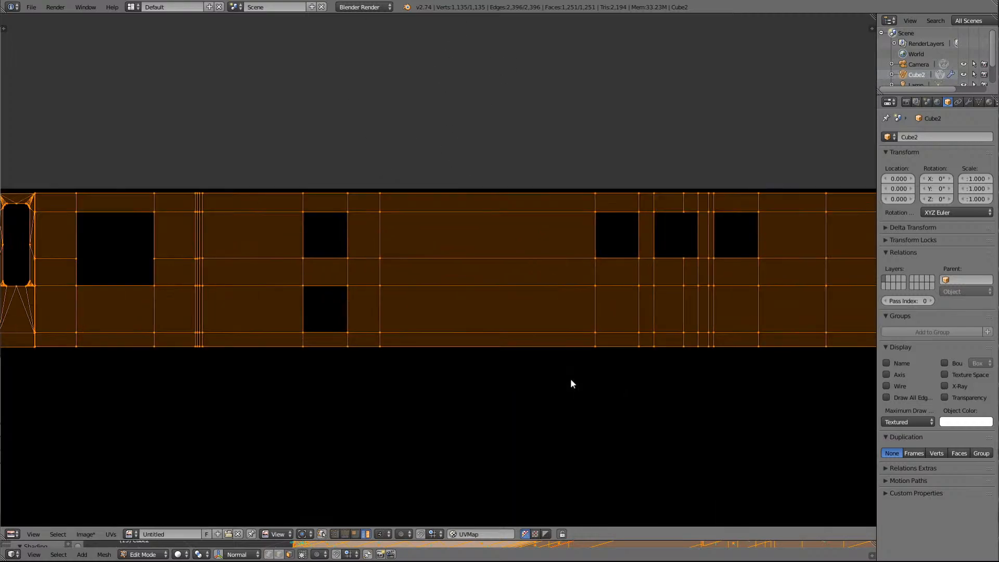
pyautogui.scroll(-4, 570, 379)
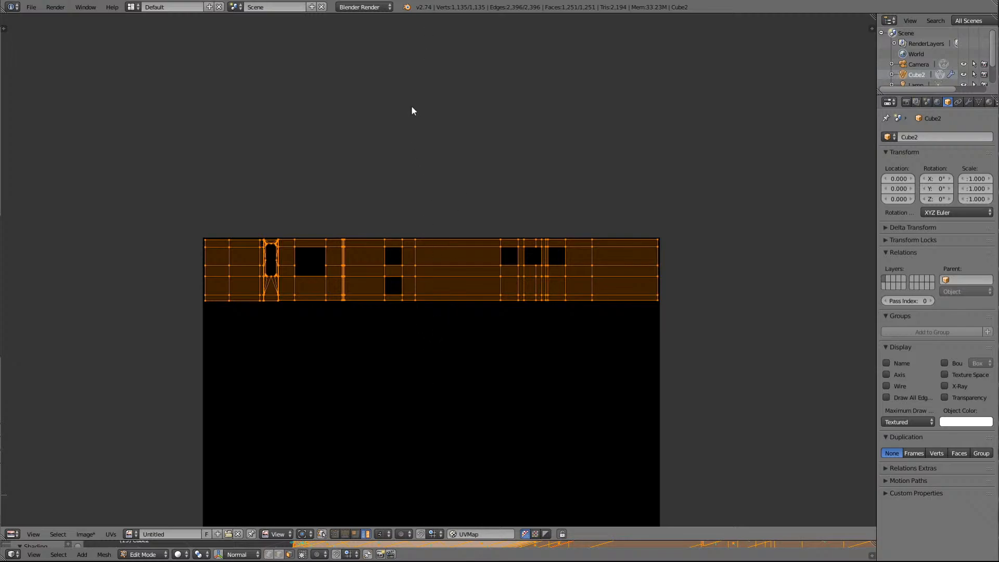
pyautogui.scroll(-3, 630, 248)
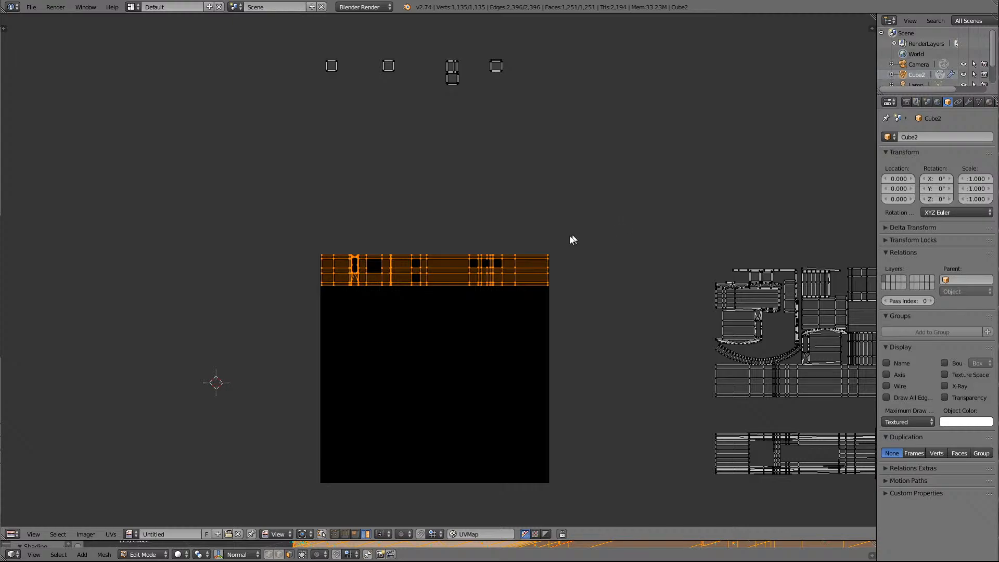
pyautogui.press('KP_Decimal')
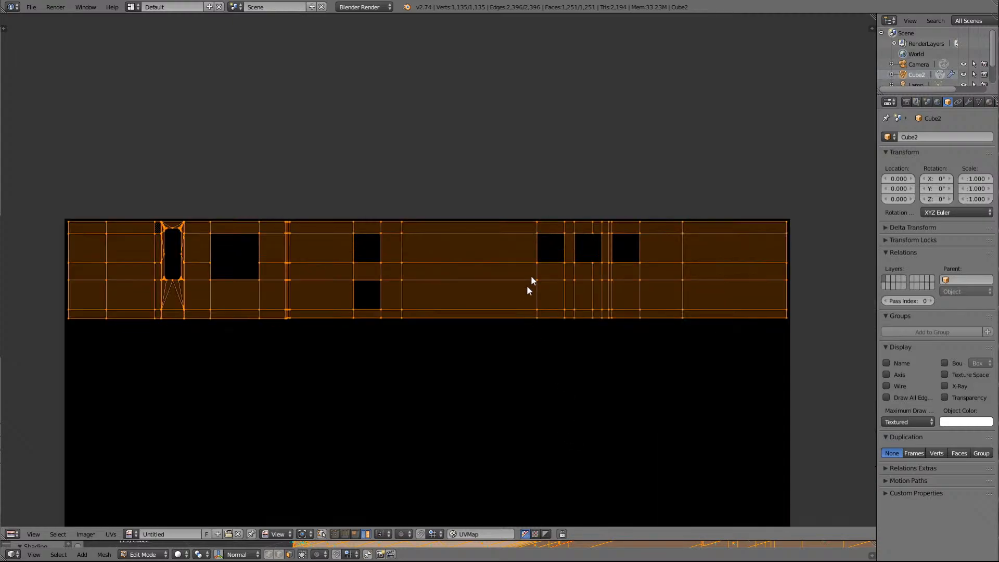
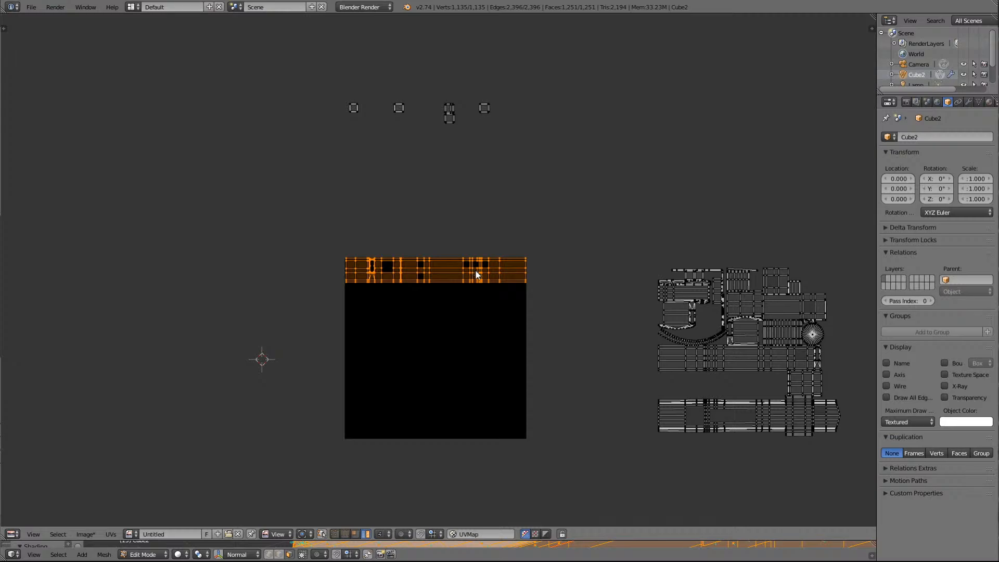
# Move only the long body side island into a second row, directly below the nose and cab islands near the square's left edge
pyautogui.press('a')
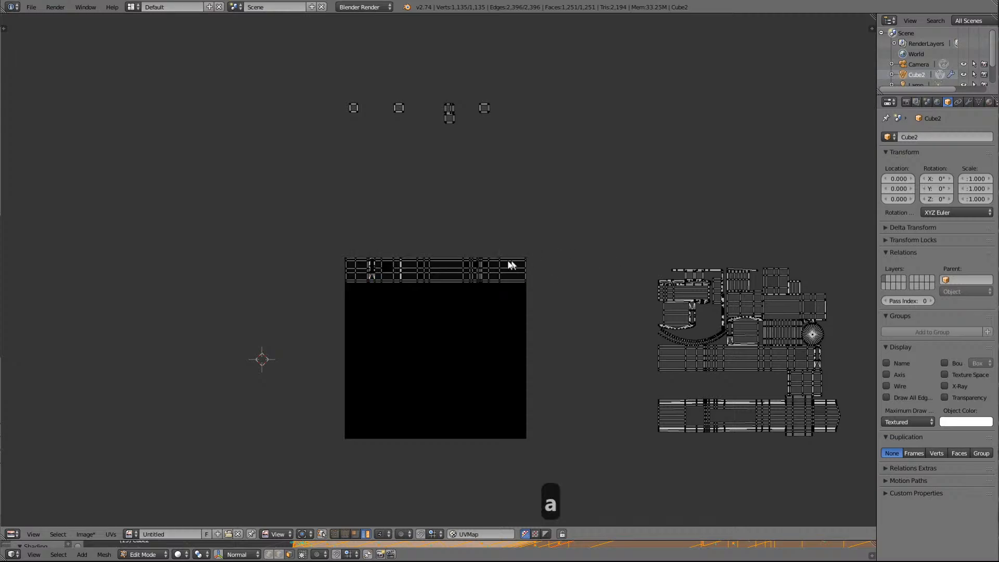
pyautogui.rightClick(479, 271)
pyautogui.press('g')
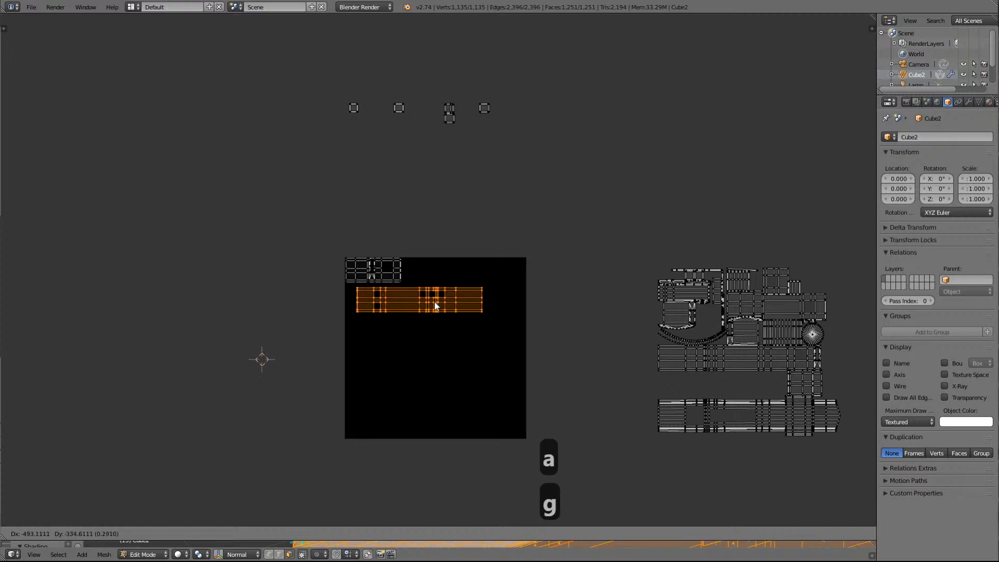
pyautogui.click(427, 303)
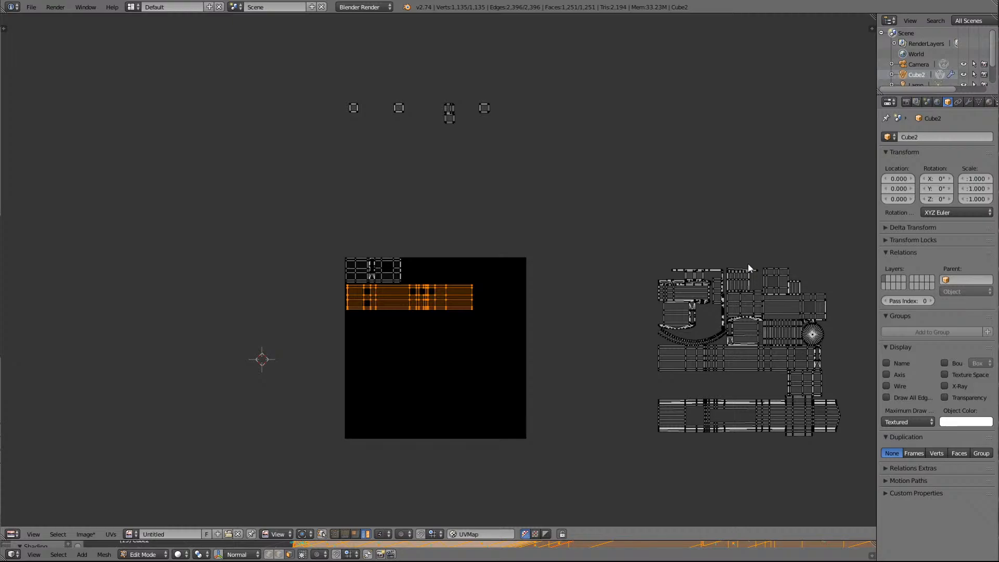
# Examine the large roof island and the remaining unplaced islands beside the image square
pyautogui.rightClick(785, 413)
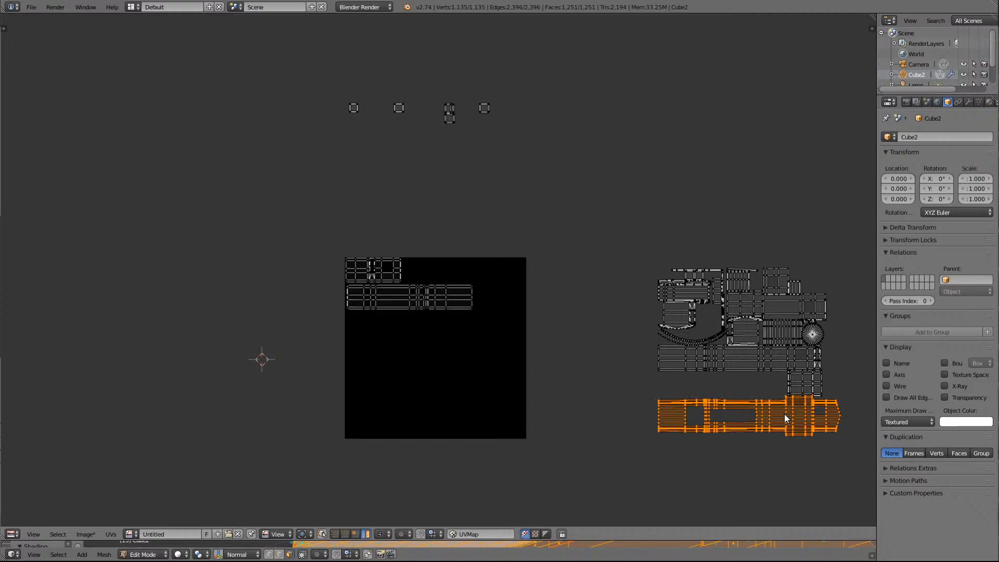
pyautogui.press('Delete')
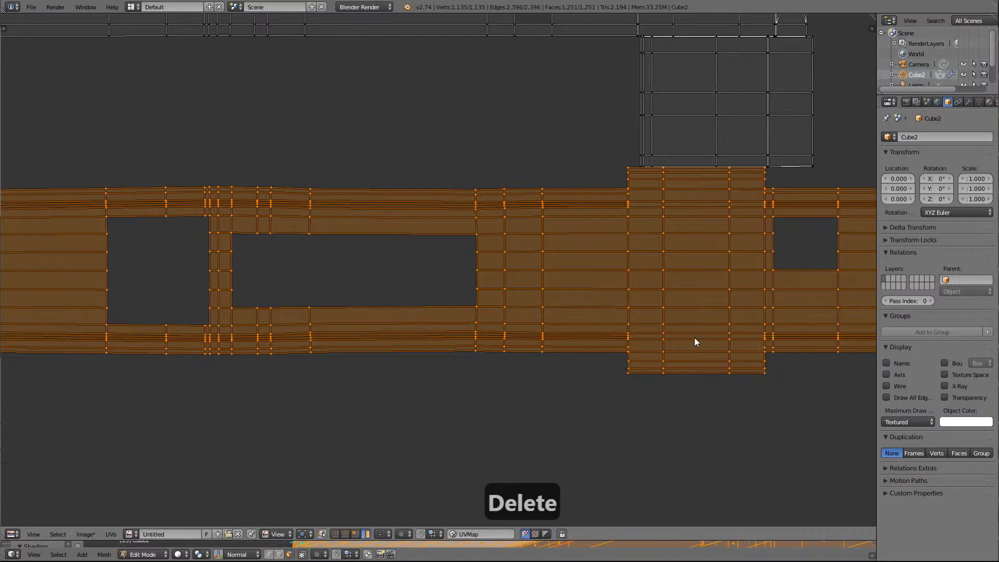
pyautogui.scroll(-4, 695, 342)
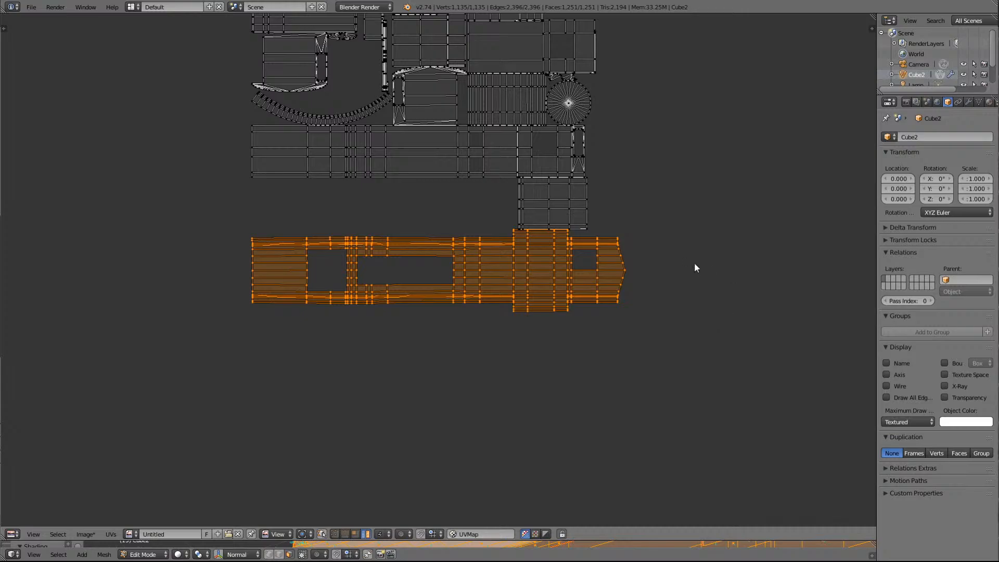
pyautogui.rightClick(347, 36)
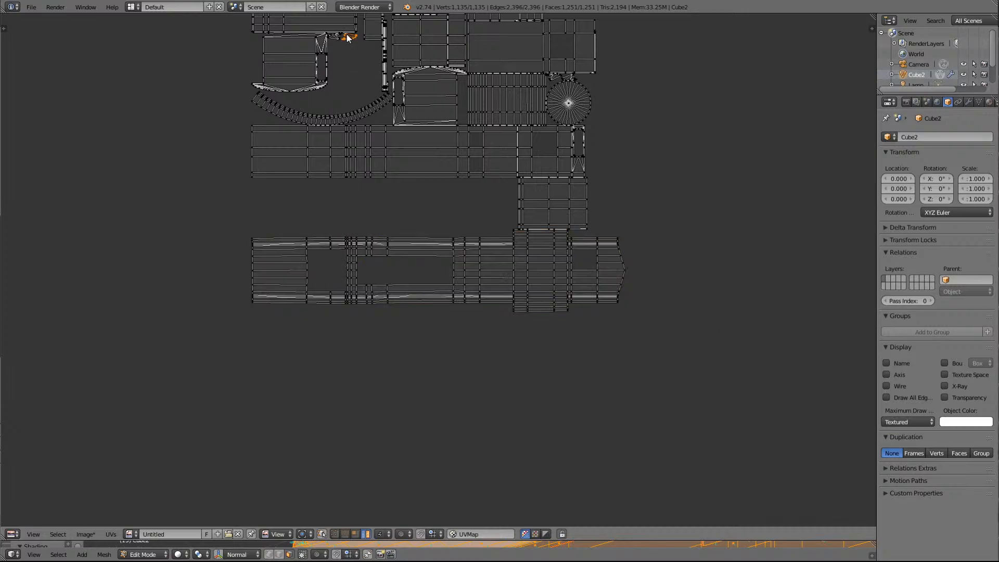
pyautogui.press('KP_Decimal')
pyautogui.scroll(-8, 385, 398)
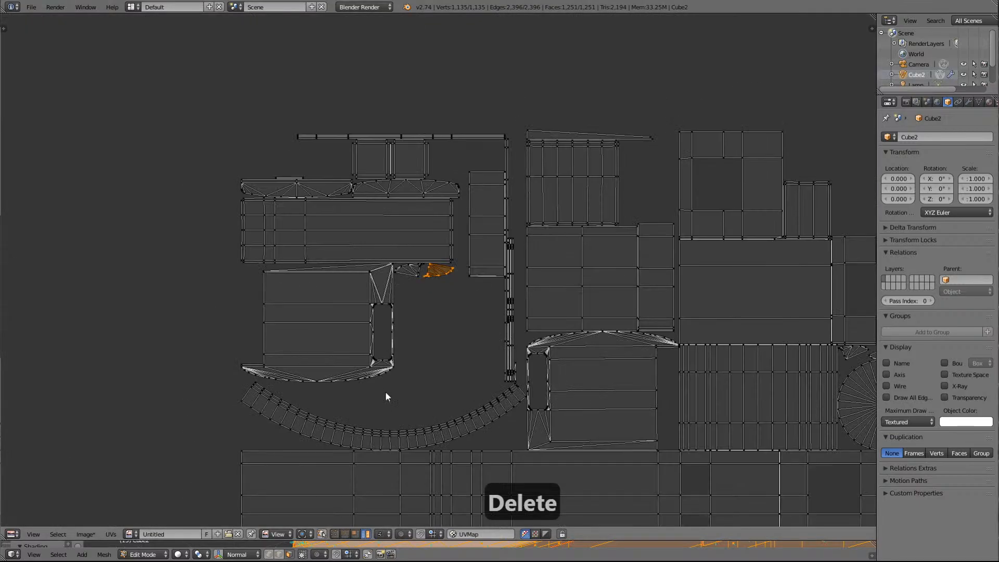
pyautogui.scroll(-5, 389, 377)
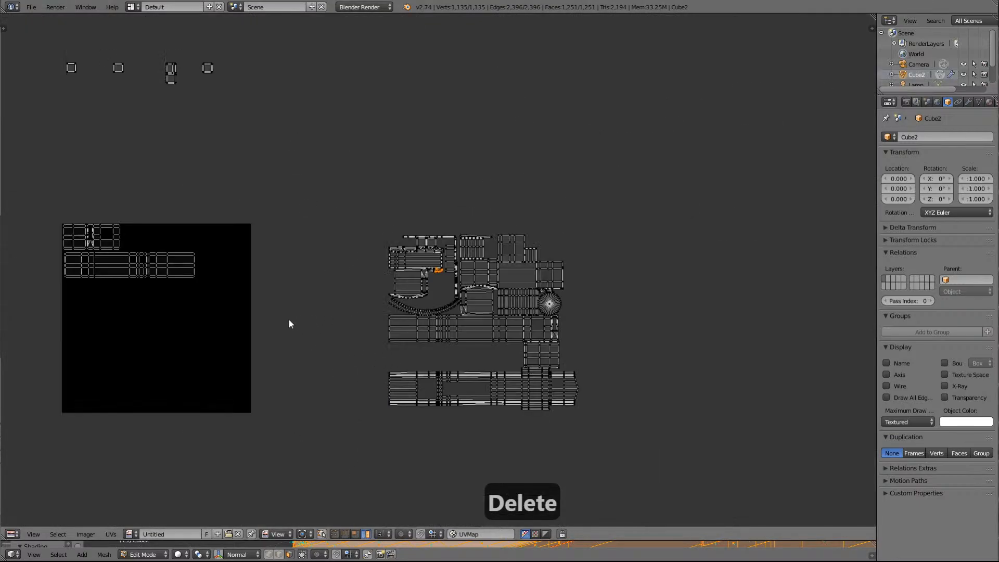
# Move the long body side island up and sideways so it sits tightly beneath the first row, flush with the image square's left edge
pyautogui.press('l')
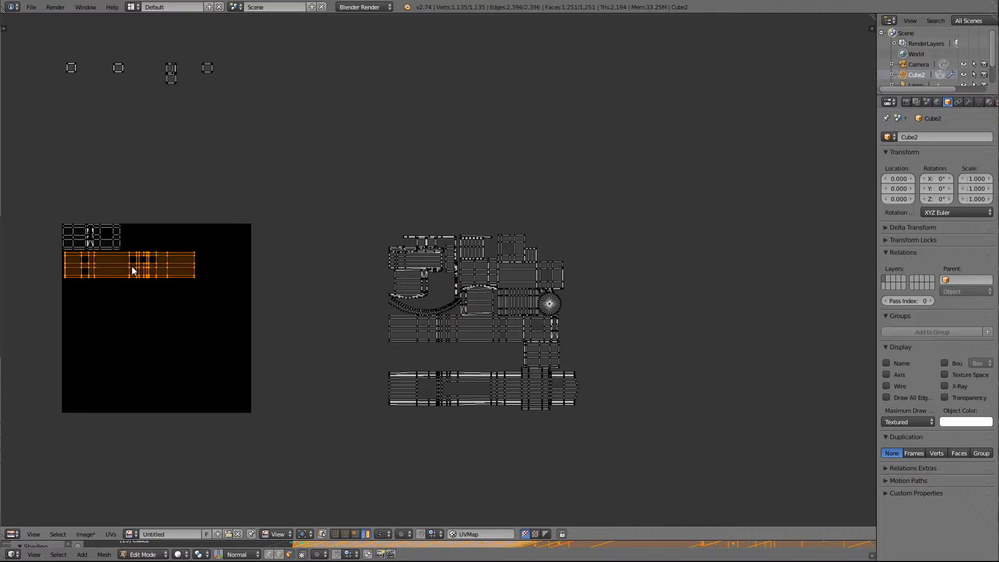
pyautogui.press('KP_Decimal')
pyautogui.scroll(6, 326, 257)
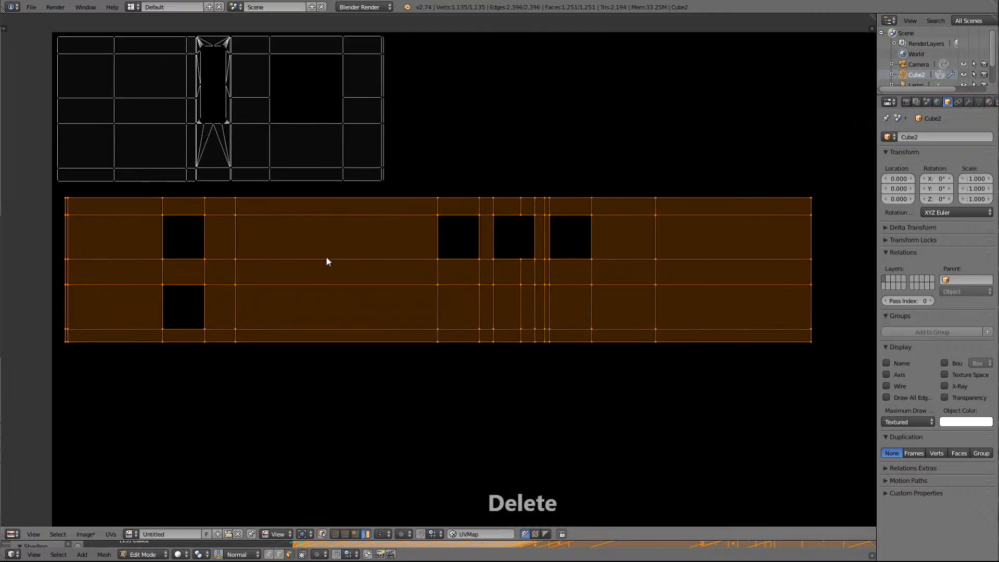
pyautogui.press('g')
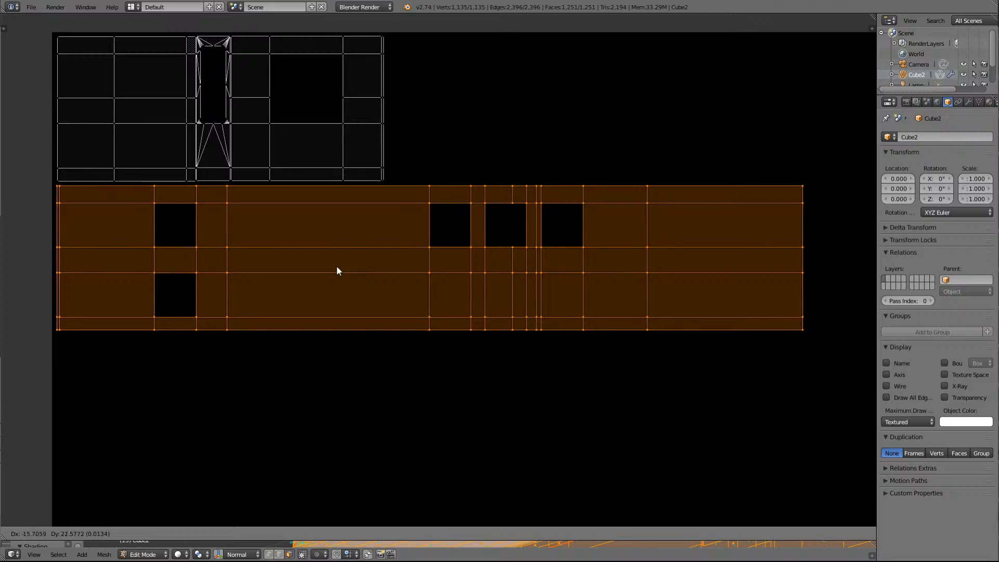
pyautogui.click(357, 280)
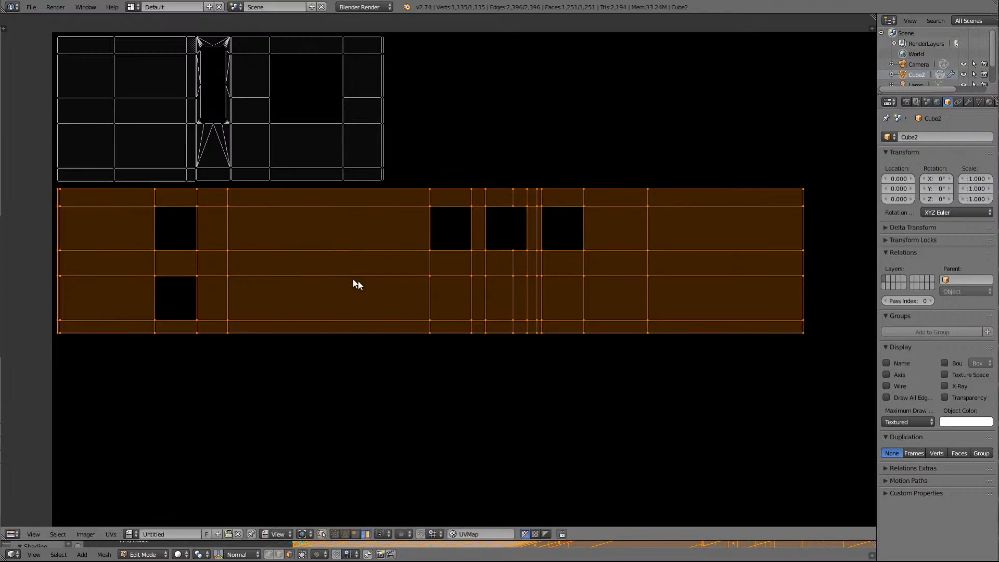
pyautogui.scroll(-5, 370, 279)
pyautogui.scroll(-5, 454, 405)
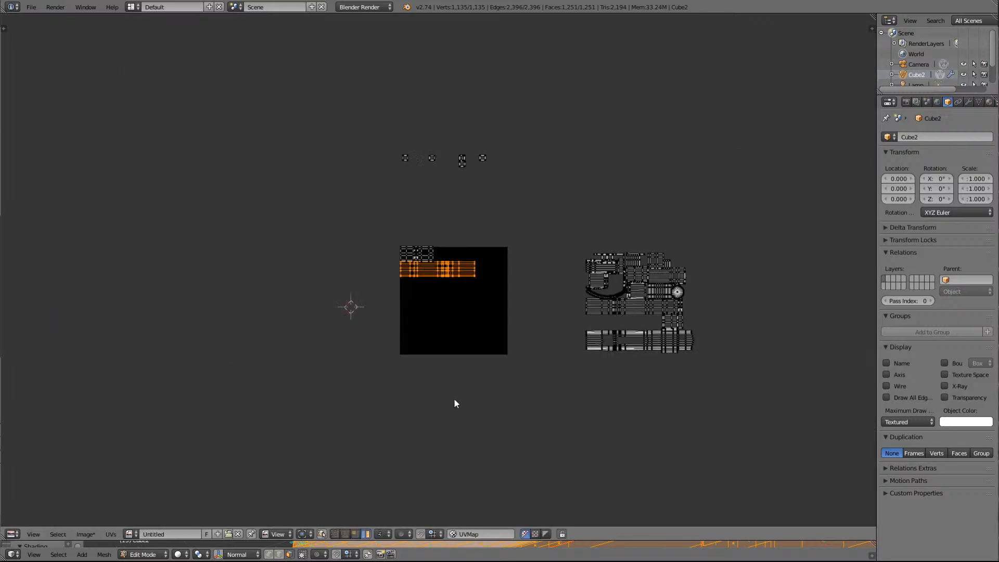
# Undo the scaling and placement of the side islands until all of them are back outside the image square
pyautogui.hotkey('ctrl', 'z')
pyautogui.hotkey('ctrl', 'z')
pyautogui.hotkey('ctrl', 'z')
pyautogui.hotkey('ctrl', 'z')
pyautogui.hotkey('ctrl', 'z')
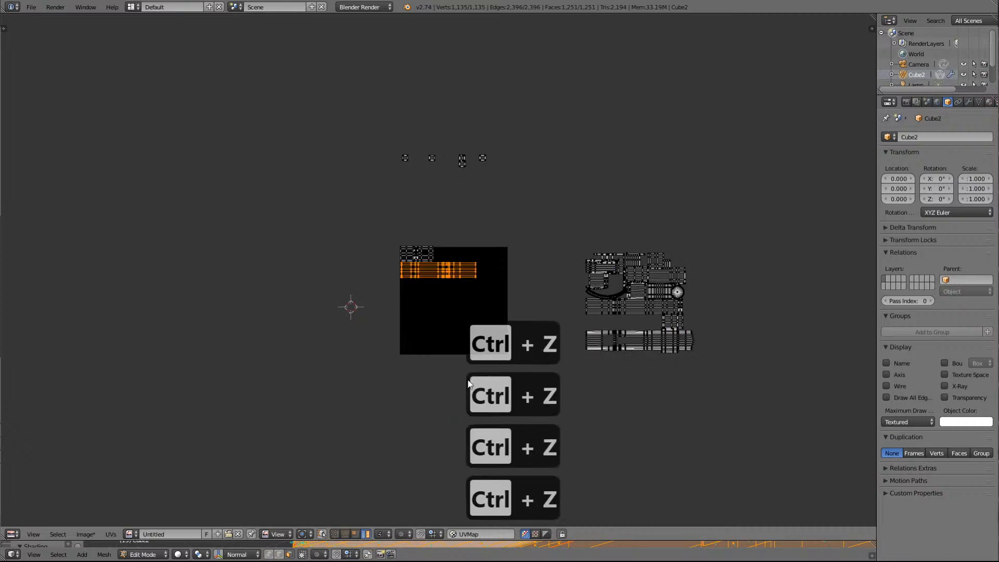
pyautogui.hotkey('ctrl', 'z')
pyautogui.hotkey('ctrl', 'z')
pyautogui.hotkey('ctrl', 'z')
pyautogui.hotkey('ctrl', 'z')
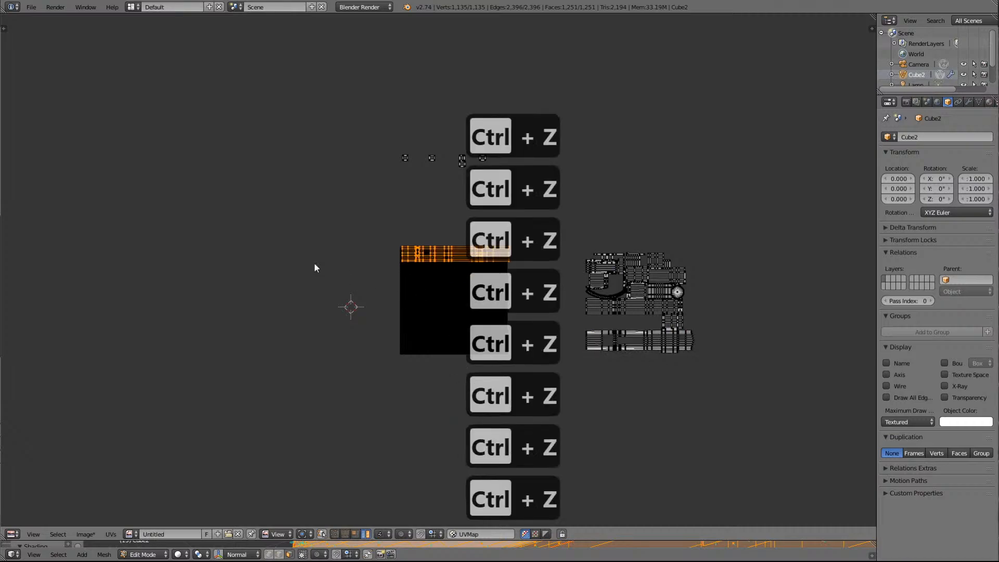
pyautogui.hotkey('ctrl', 'z')
pyautogui.hotkey('ctrl', 'z')
pyautogui.hotkey('ctrl', 'z')
pyautogui.hotkey('ctrl', 'z')
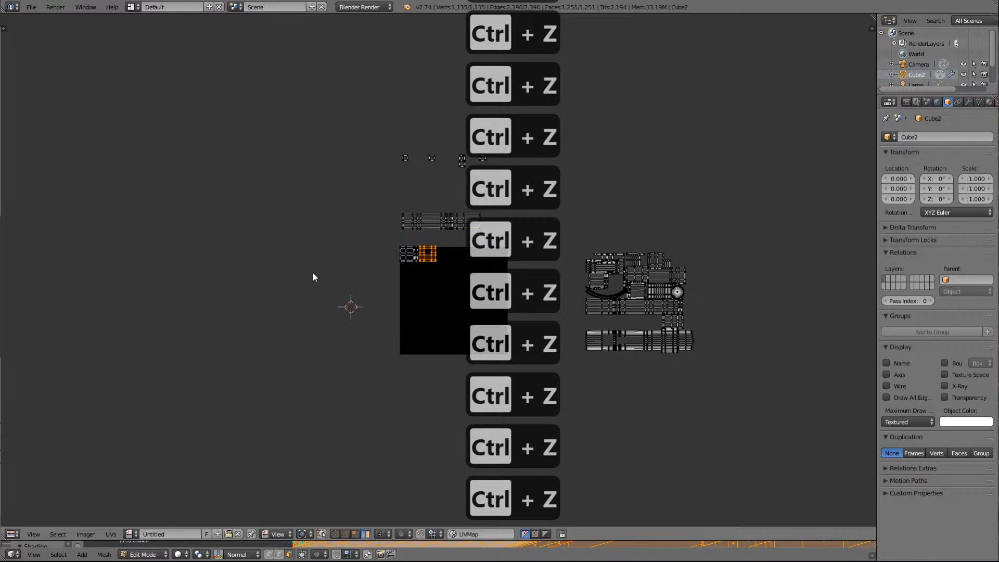
pyautogui.hotkey('ctrl', 'z')
pyautogui.hotkey('ctrl', 'z')
pyautogui.hotkey('ctrl', 'z')
pyautogui.hotkey('ctrl', 'z')
pyautogui.hotkey('ctrl', 'z')
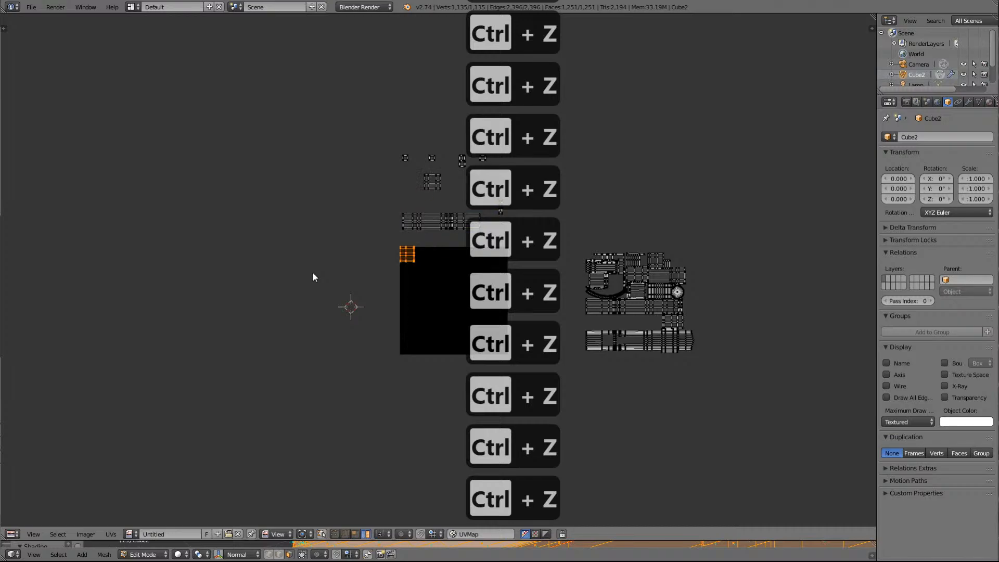
pyautogui.hotkey('ctrl', 'z')
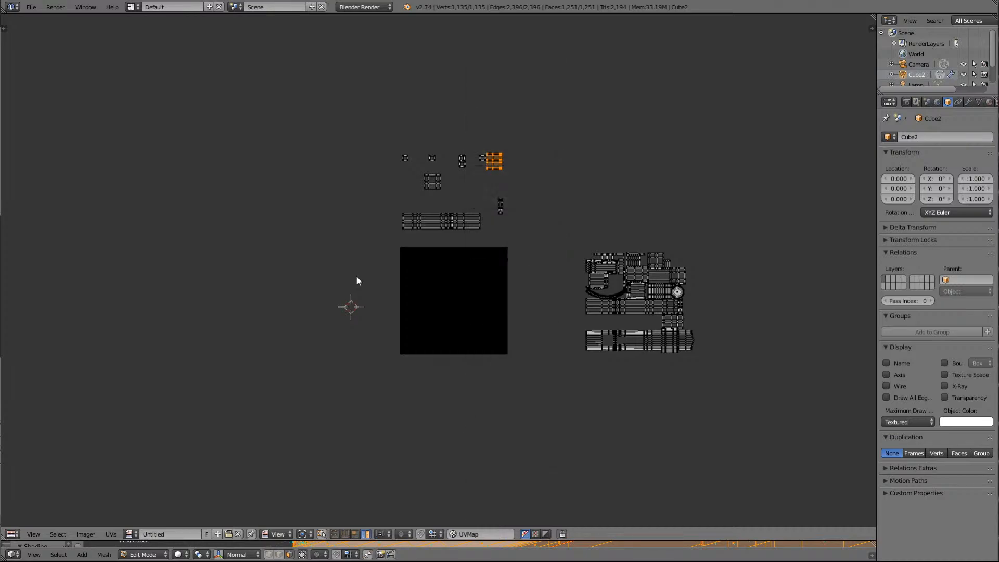
# Move the small nose side island into the upper-left corner of the image square, tight against both edges
pyautogui.press('a')
pyautogui.rightClick(492, 162)
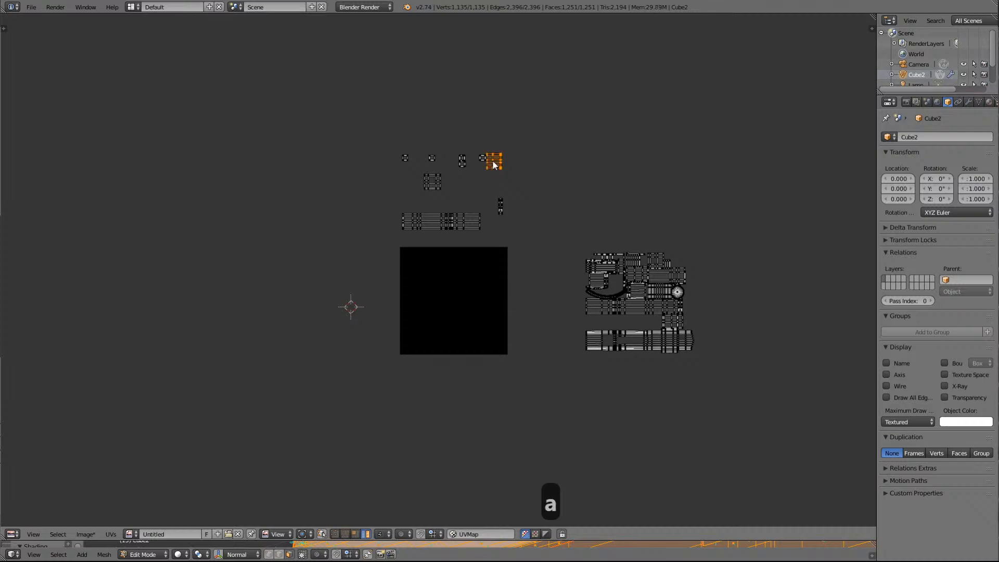
pyautogui.press('g')
pyautogui.click(411, 259)
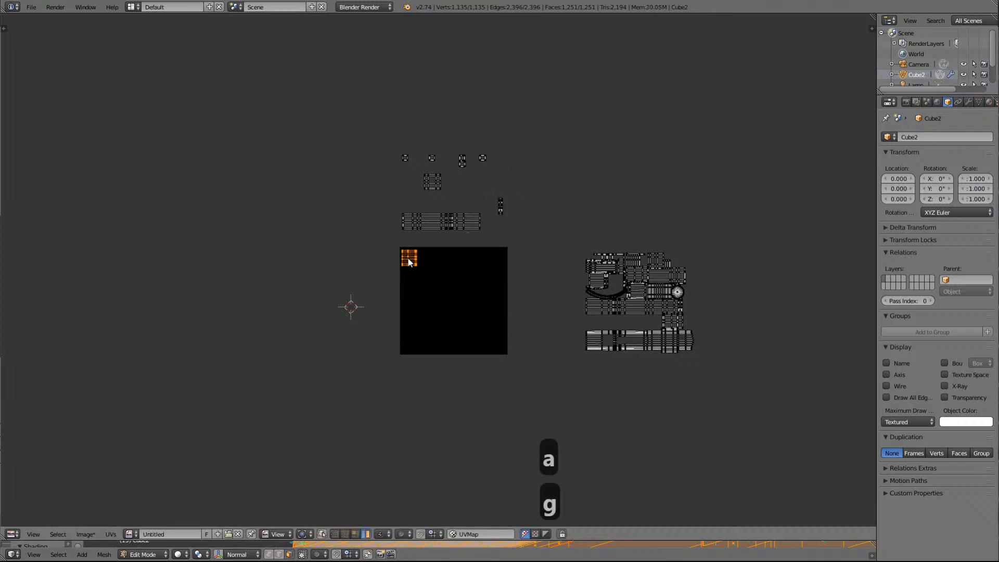
pyautogui.press('Delete')
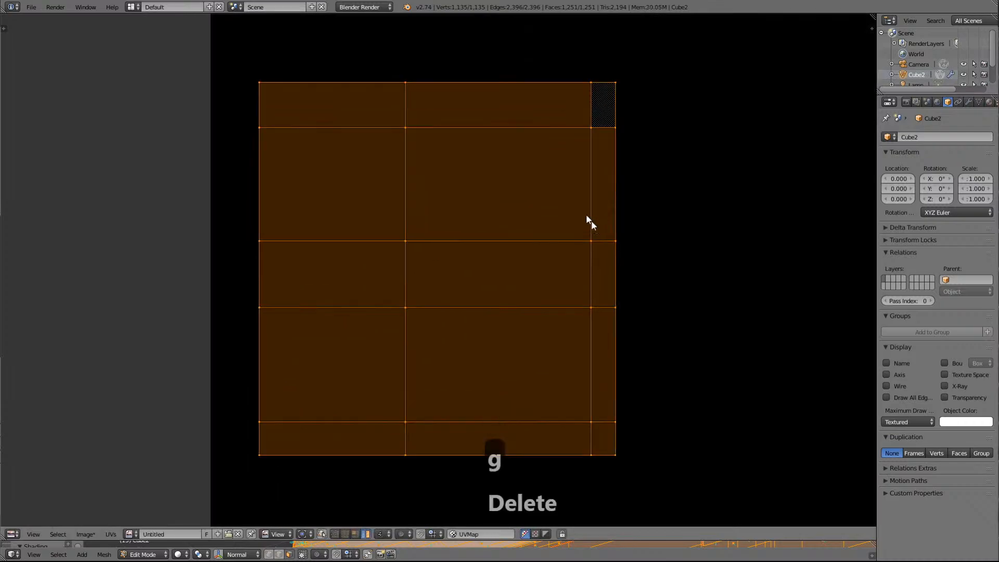
pyautogui.press('g')
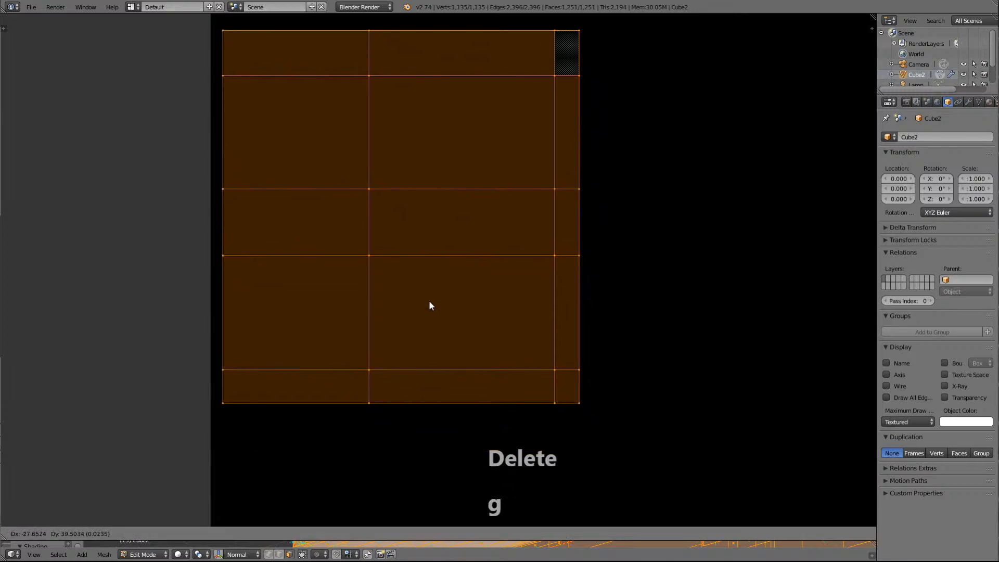
pyautogui.click(429, 301)
pyautogui.scroll(1, 535, 355)
pyautogui.scroll(-2, 537, 358)
pyautogui.press('g')
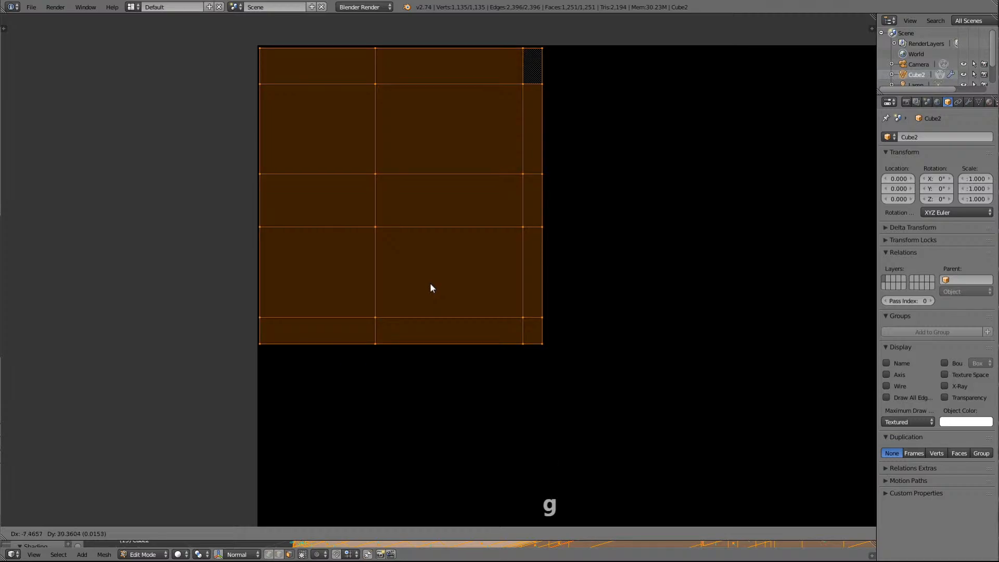
pyautogui.click(432, 285)
pyautogui.scroll(-10, 562, 284)
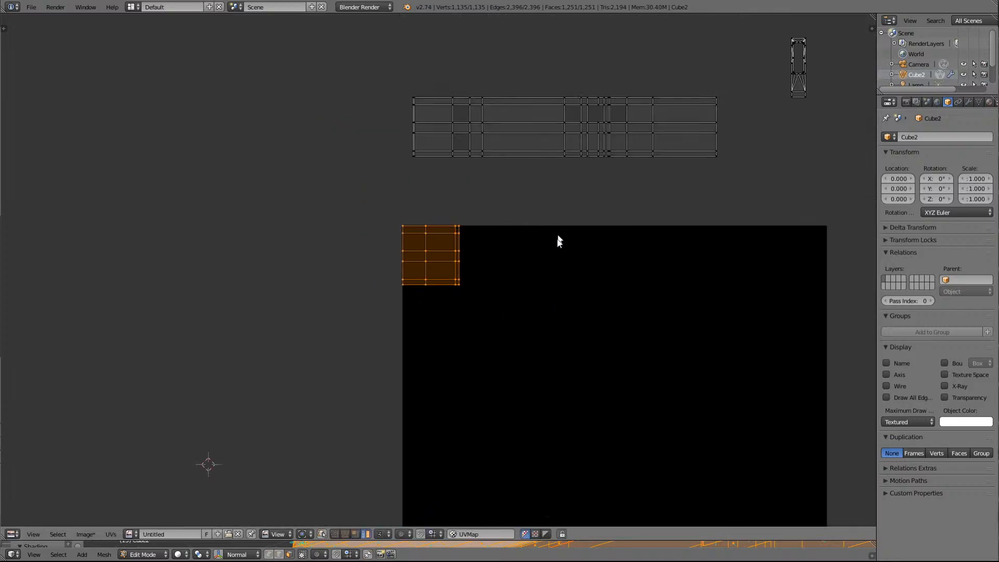
# Place the narrow door island with the rounded opening directly beside the nose island, matching its height and horizontal lines
pyautogui.rightClick(581, 199)
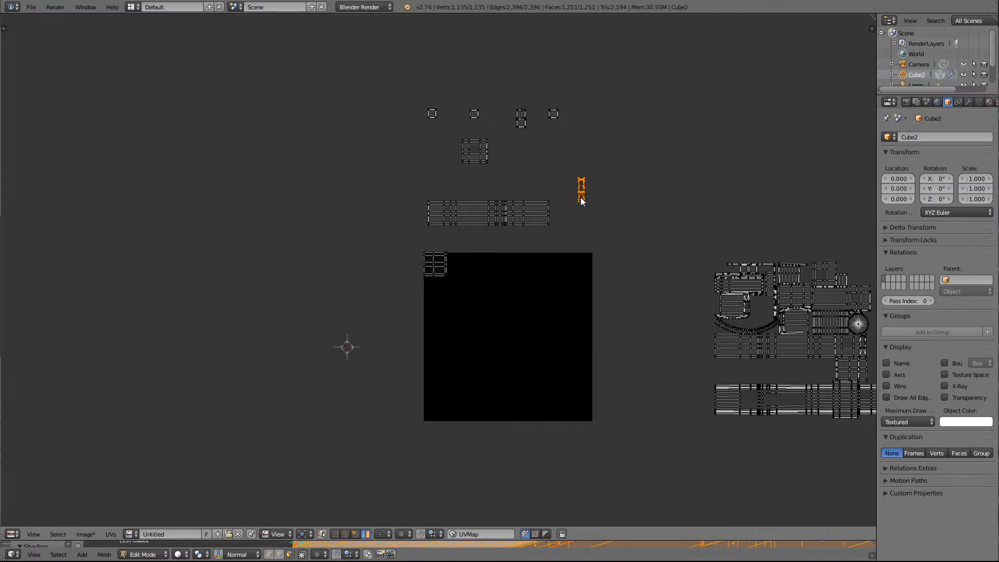
pyautogui.press('g')
pyautogui.click(455, 263)
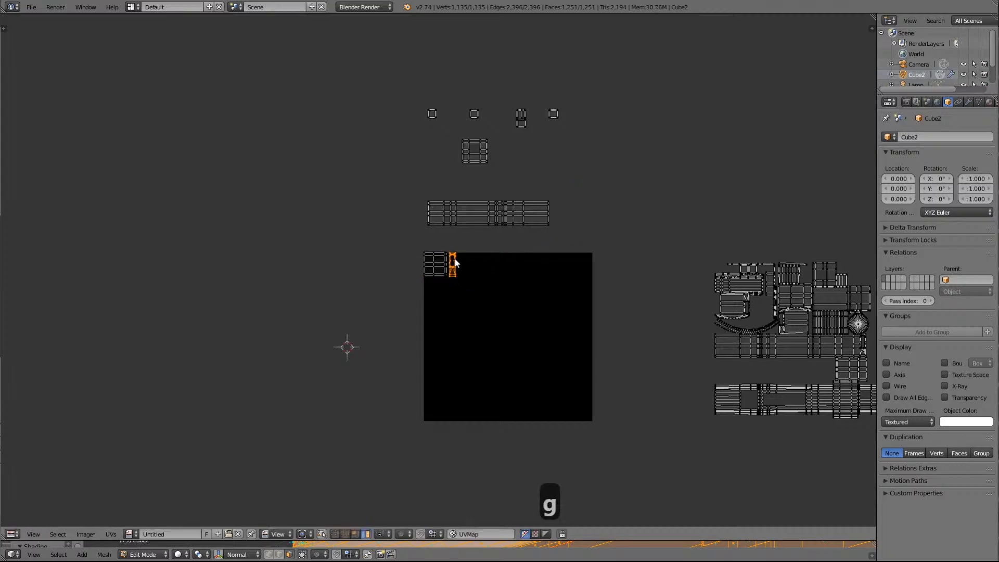
pyautogui.press('Delete')
pyautogui.scroll(4, 395, 257)
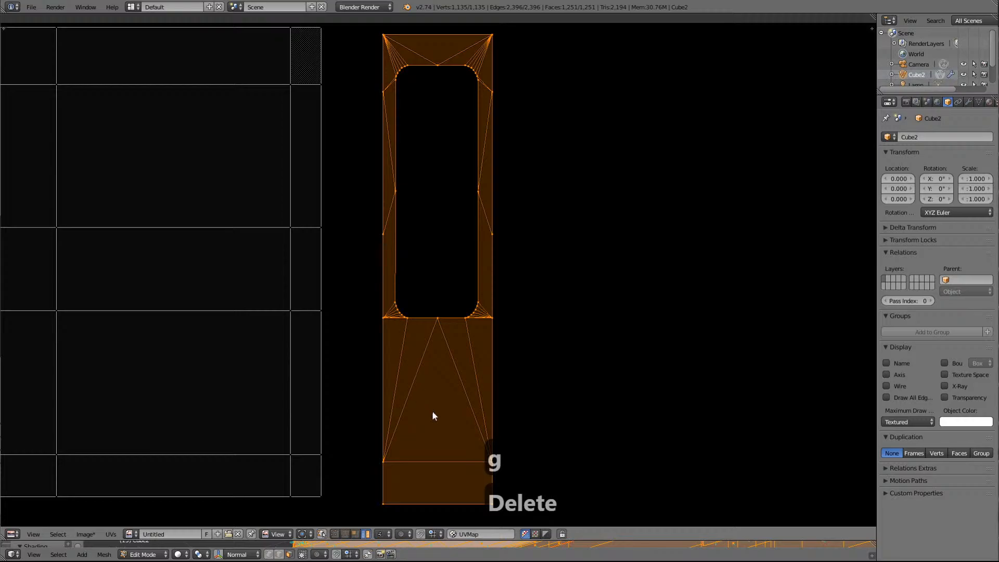
pyautogui.press('g')
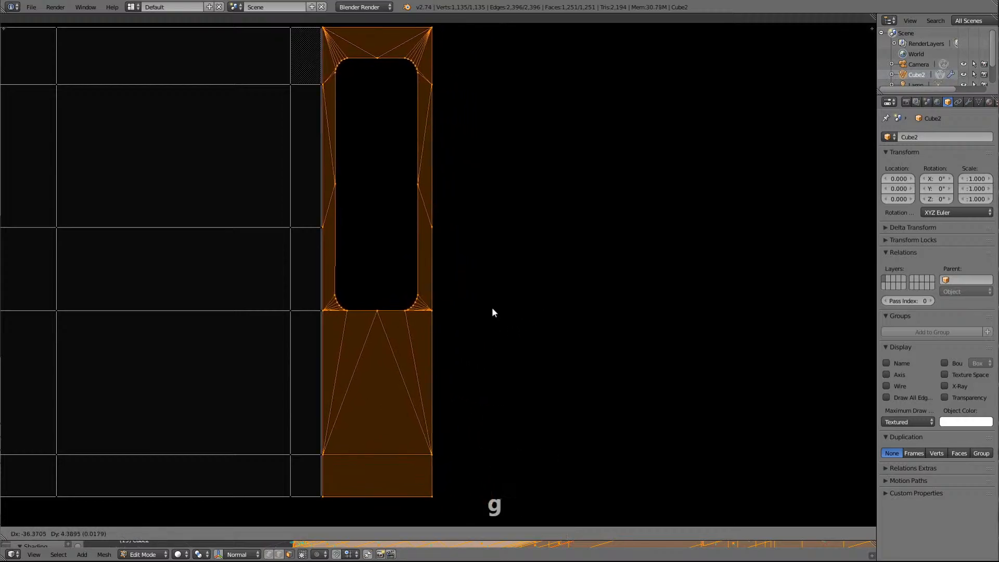
pyautogui.click(492, 308)
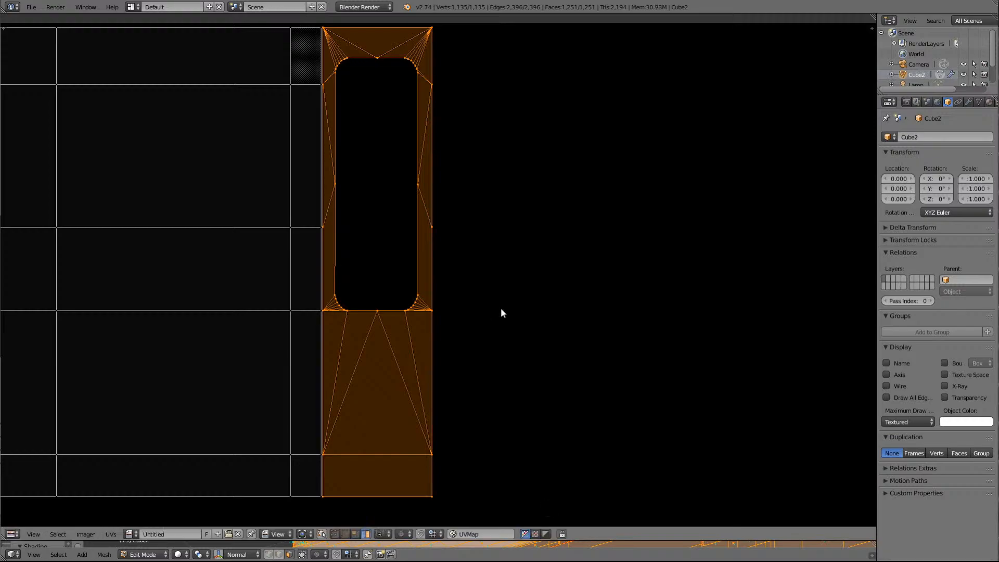
pyautogui.scroll(-6, 501, 310)
pyautogui.scroll(-4, 504, 310)
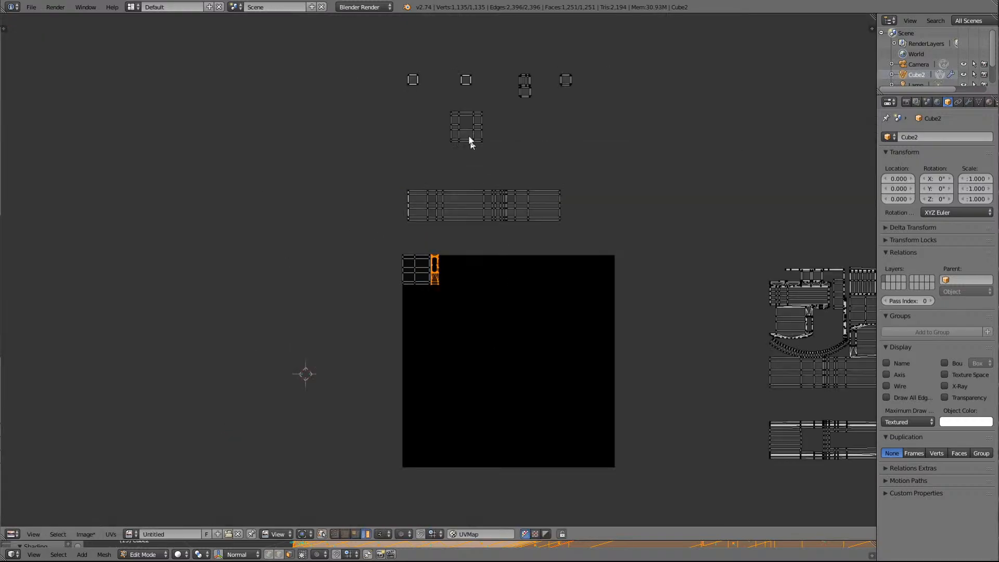
# Place the cab side island with the square window opening directly beside the door island, aligning their horizontal lines
pyautogui.press('l')
pyautogui.press('g')
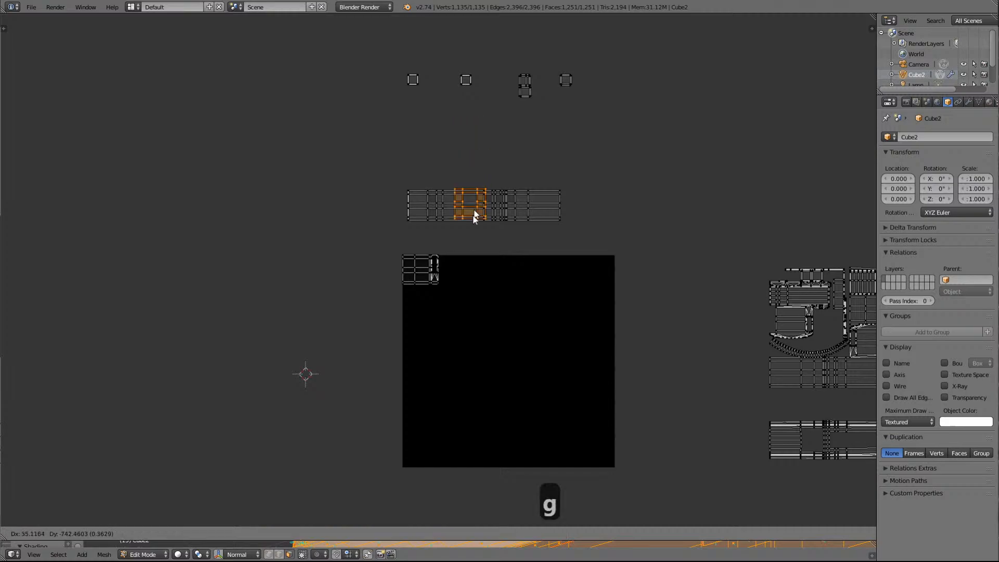
pyautogui.click(459, 279)
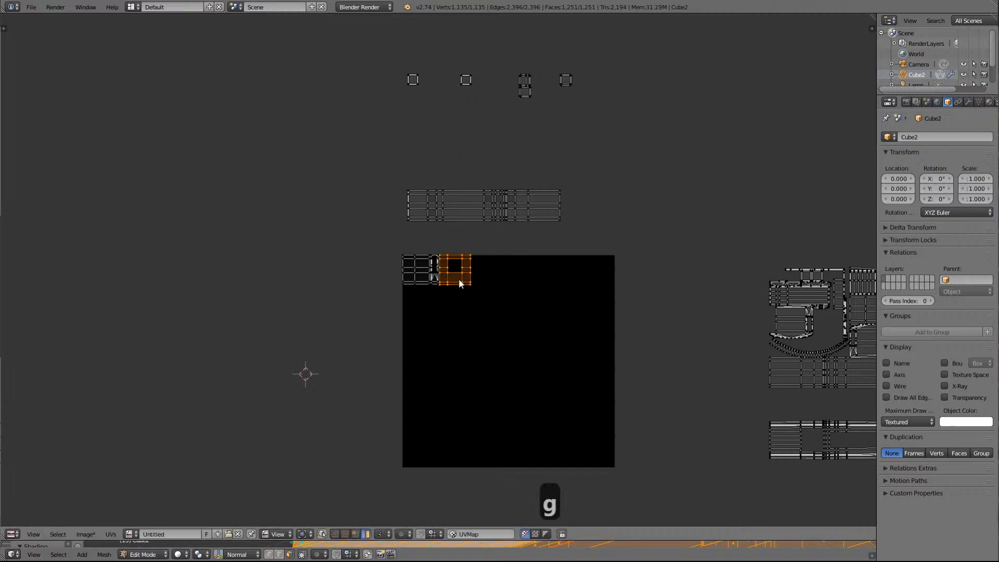
pyautogui.press('KP_Delete')
pyautogui.scroll(-1, 312, 254)
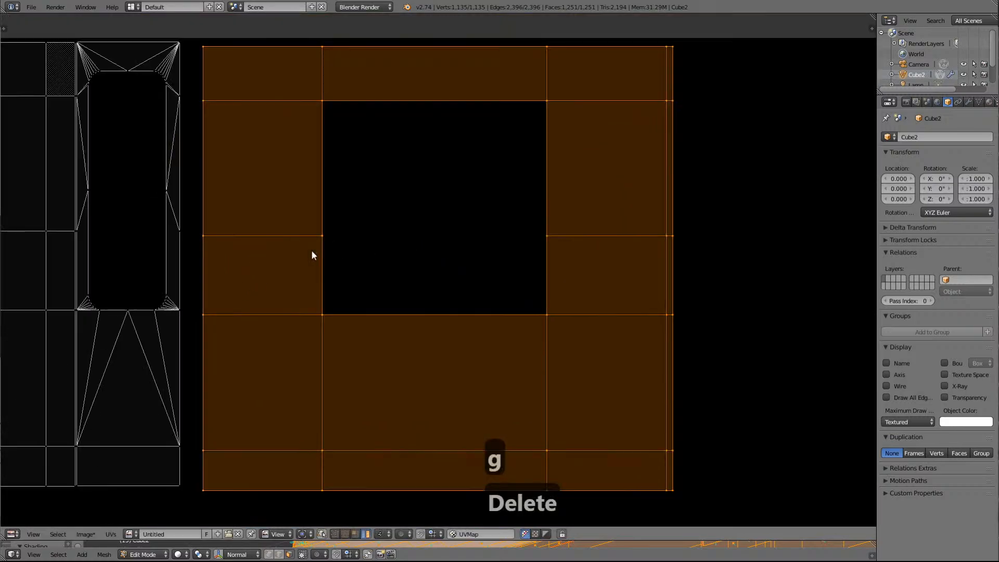
pyautogui.press('g')
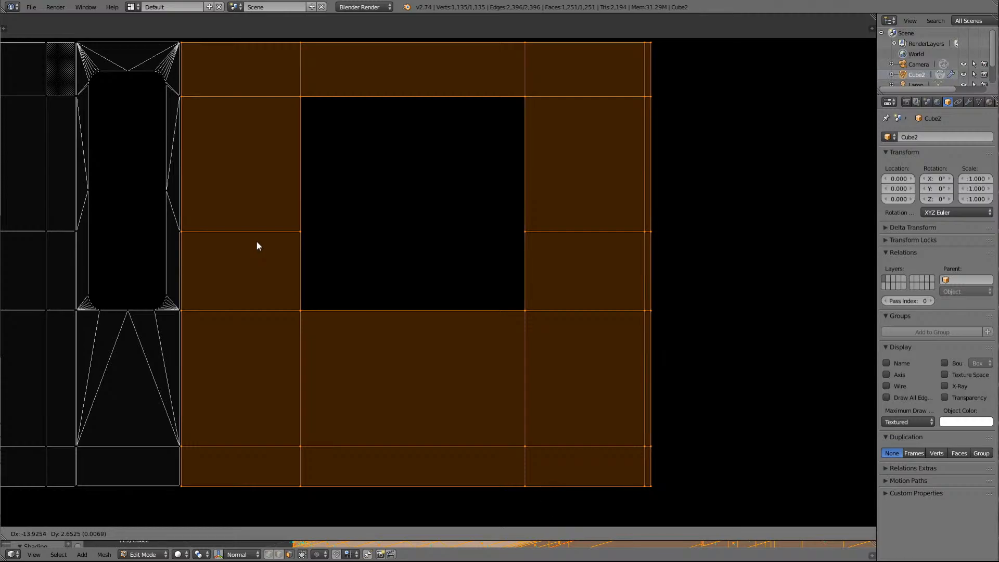
pyautogui.click(256, 242)
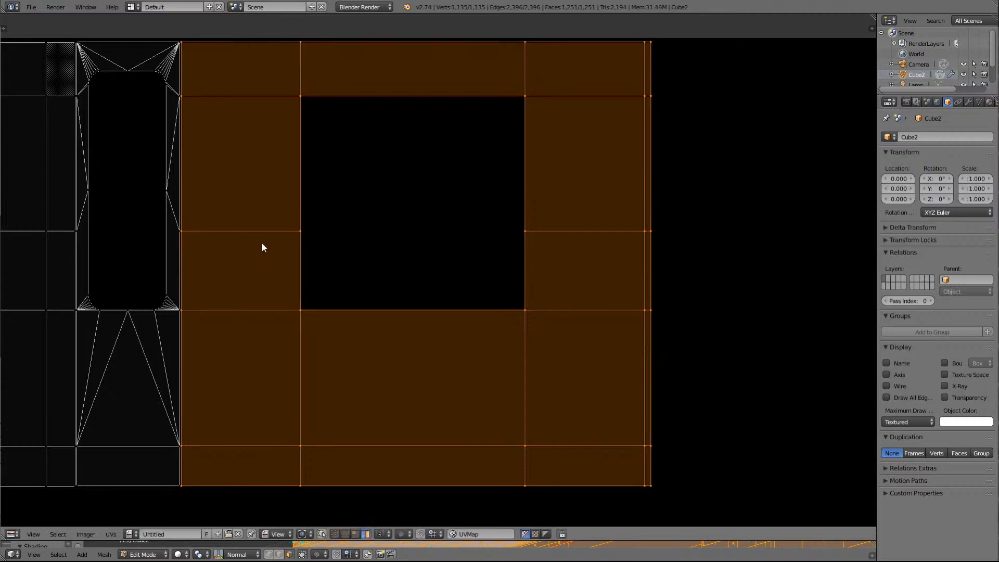
pyautogui.scroll(-9, 263, 245)
pyautogui.scroll(-4, 271, 258)
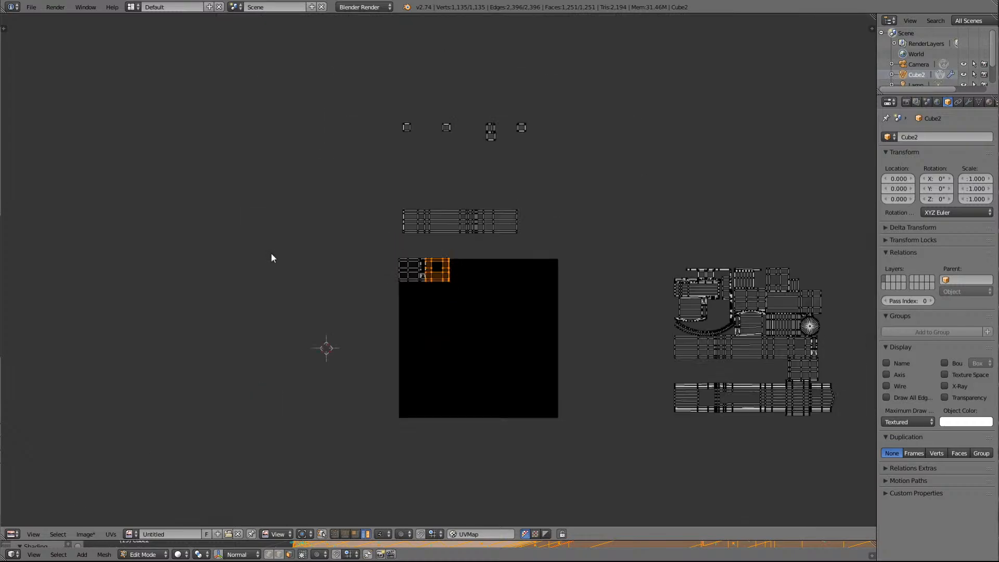
# Place the long body side island in a second row just below the nose, door and cab islands, flush with the square's left edge
pyautogui.rightClick(451, 229)
pyautogui.press('g')
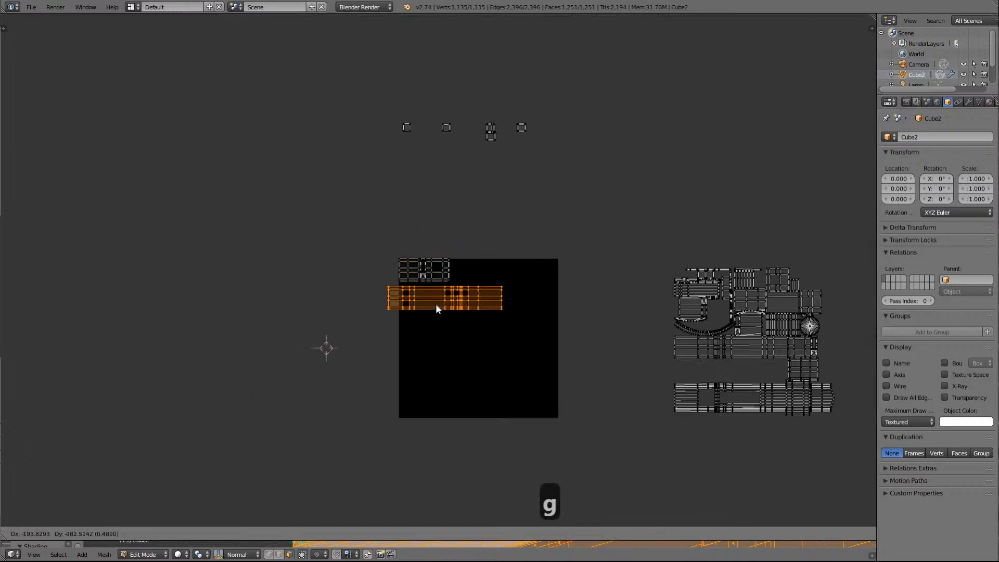
pyautogui.click(447, 302)
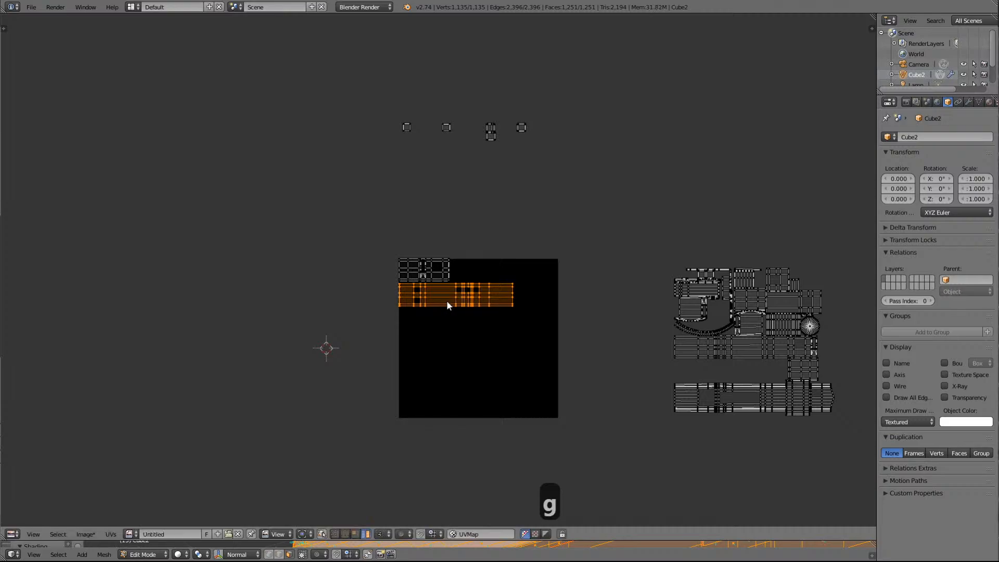
pyautogui.scroll(8, 439, 298)
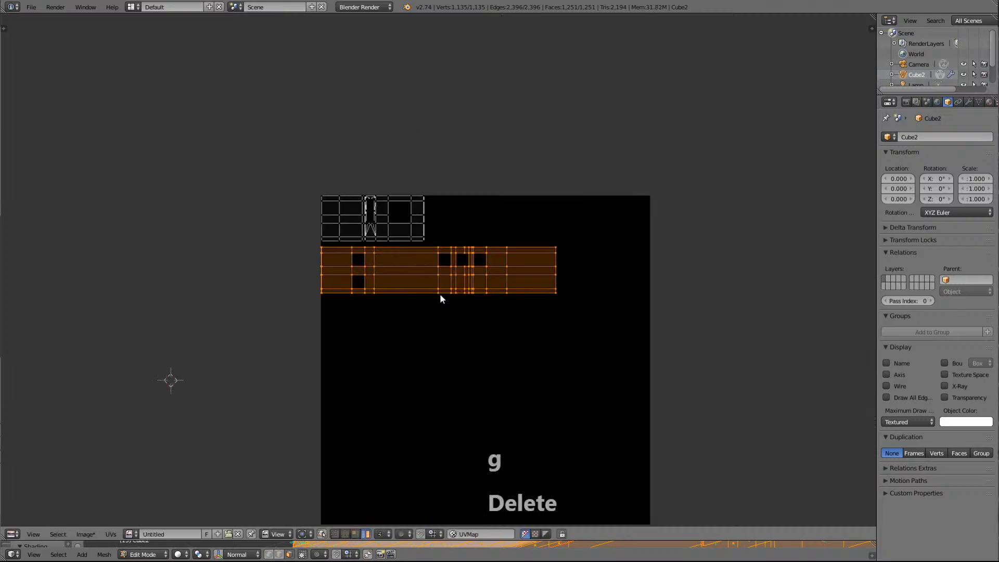
pyautogui.scroll(-1, 165, 330)
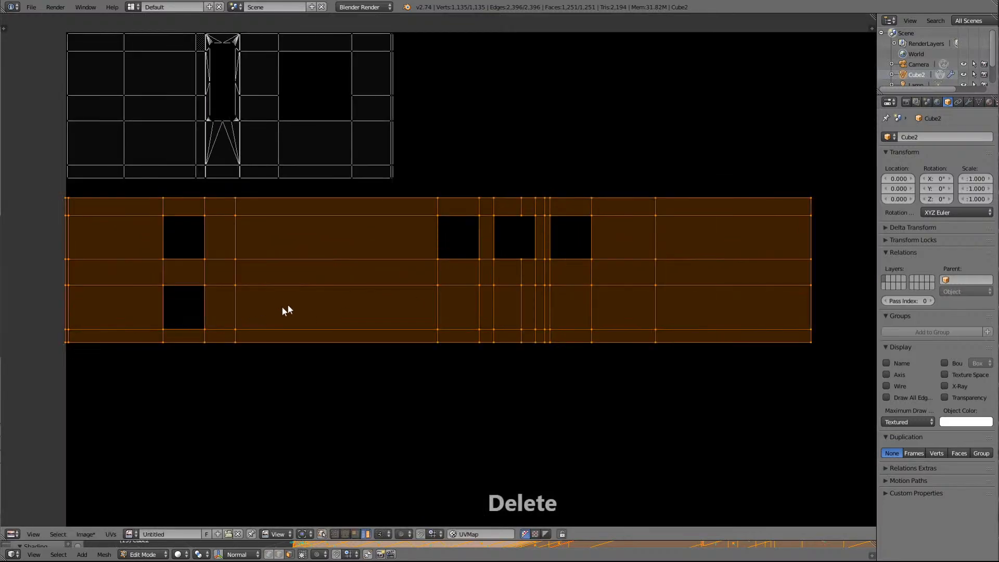
pyautogui.press('g')
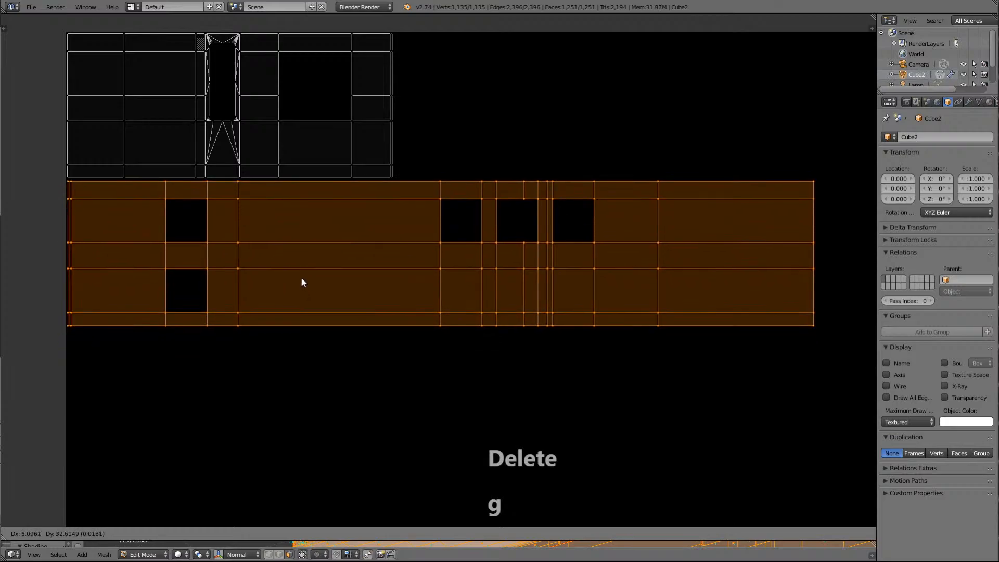
pyautogui.click(302, 279)
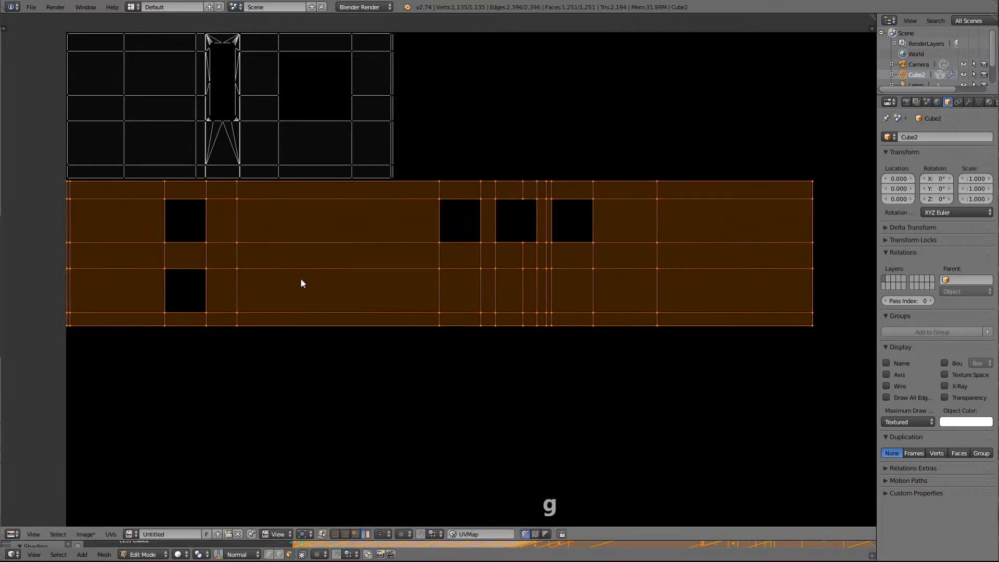
pyautogui.press('Delete')
pyautogui.scroll(5, 342, 320)
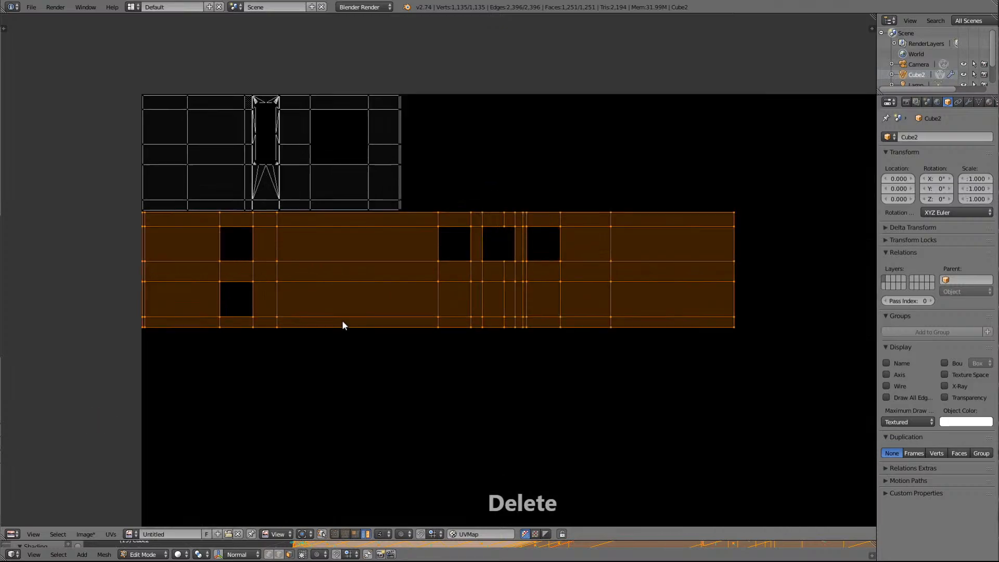
# Nudge the long body side island horizontally by about 1.3 units so it sits flush inside the square's left edge
pyautogui.scroll(3, 343, 320)
pyautogui.scroll(-3, 343, 320)
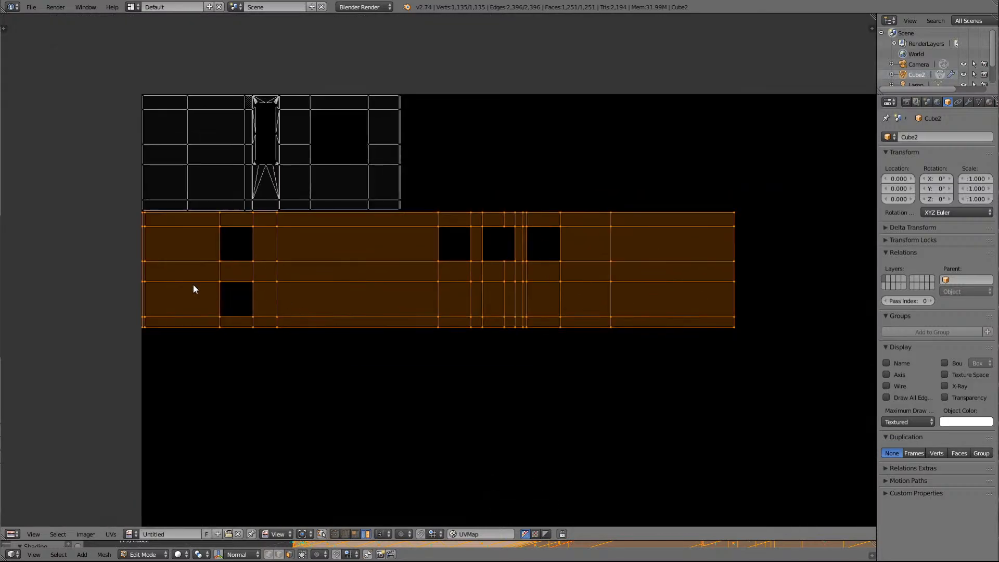
pyautogui.press('g')
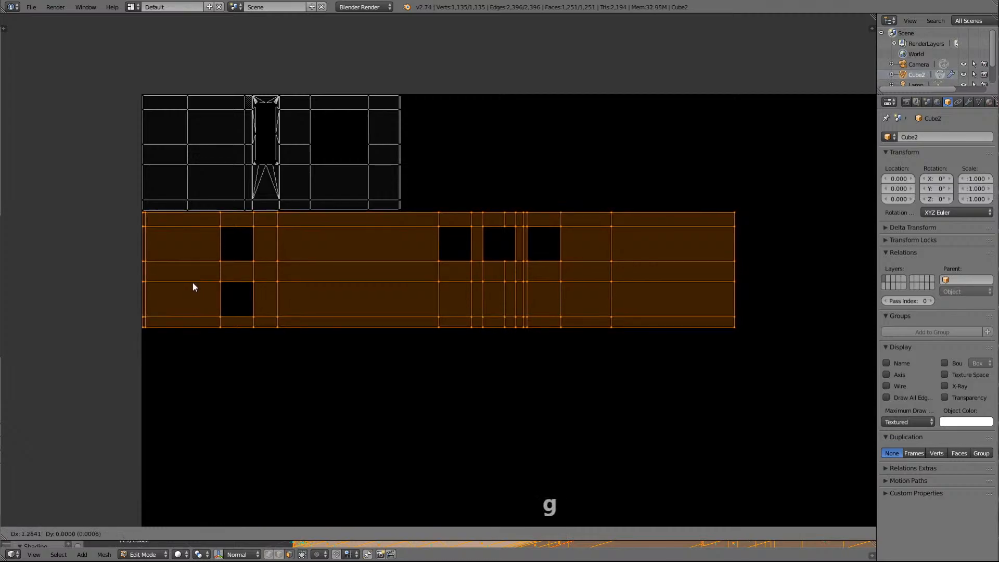
pyautogui.click(192, 282)
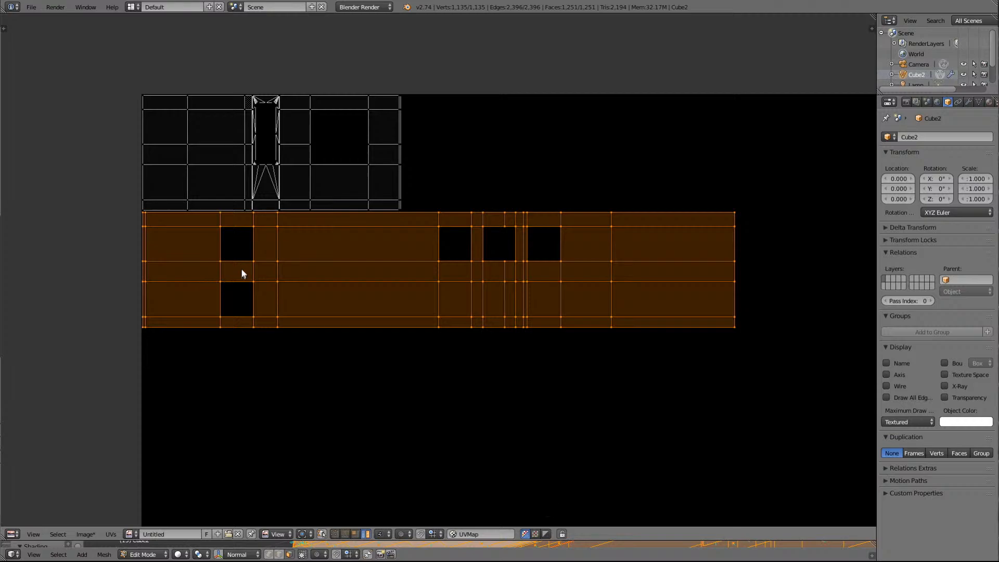
# Move the group of small square hatch islands down to just above the image square, leaving the placed side islands untouched
pyautogui.scroll(-9, 245, 279)
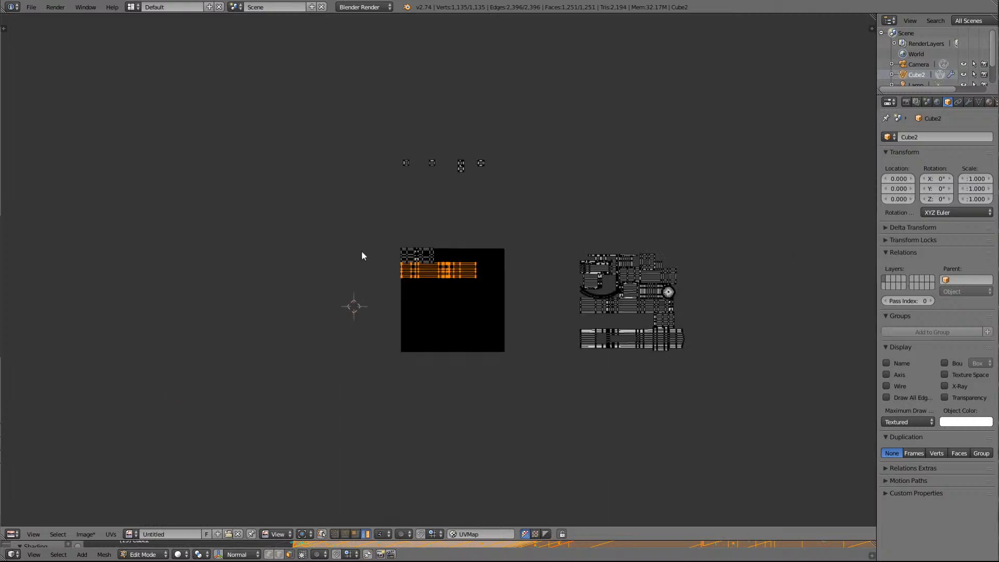
pyautogui.scroll(4, 489, 352)
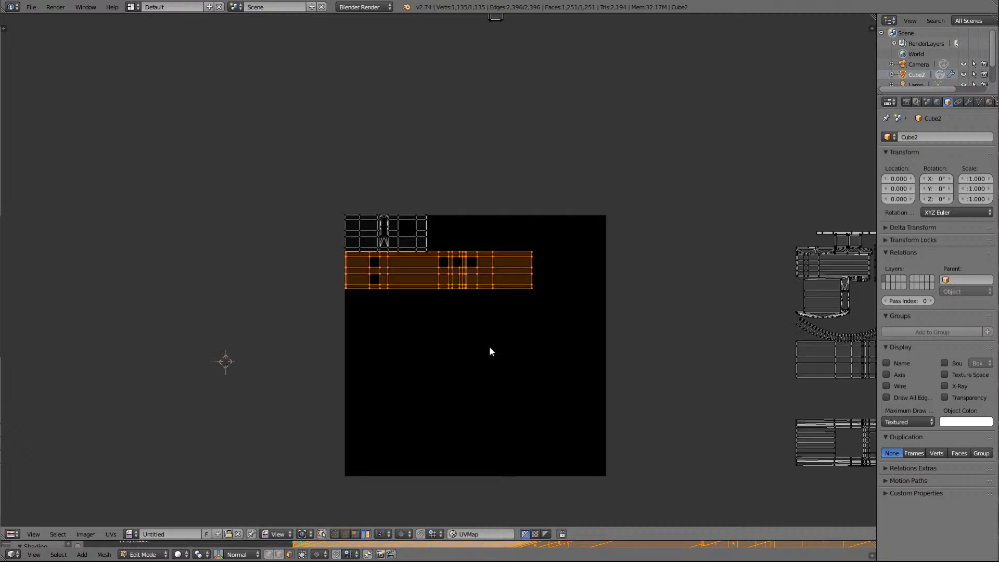
pyautogui.scroll(-3, 619, 311)
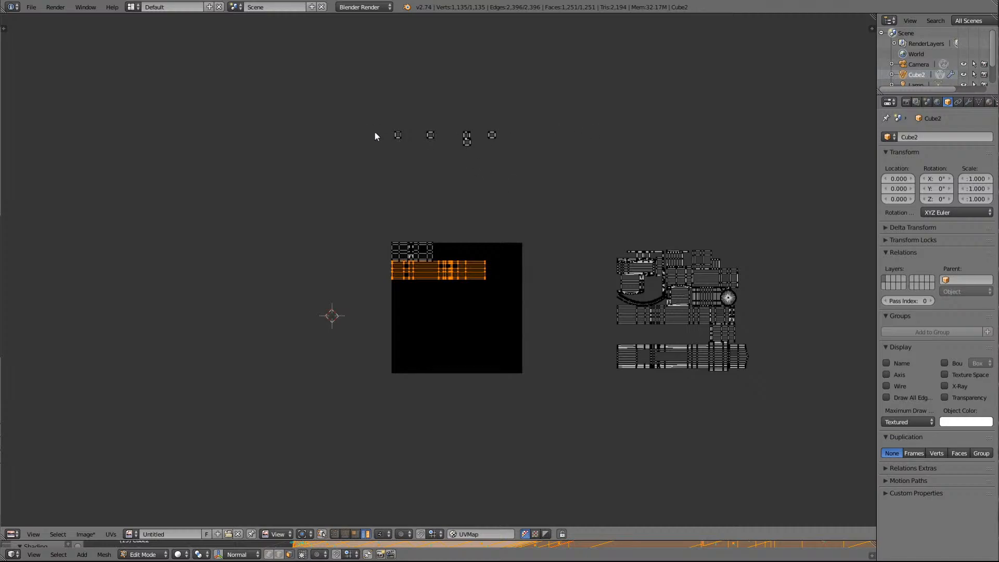
pyautogui.press('a')
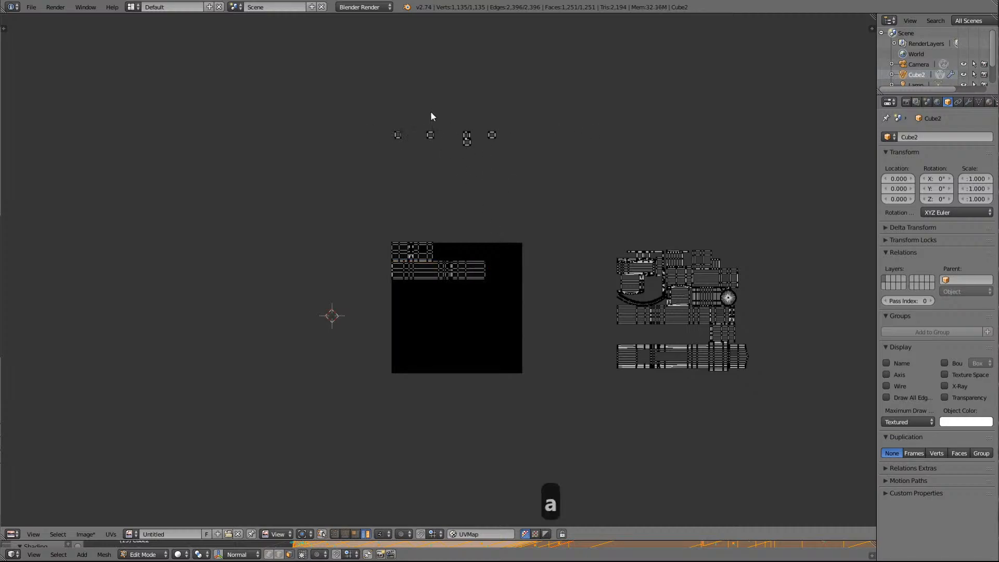
pyautogui.press('b')
pyautogui.moveTo(381, 109); pyautogui.dragTo(521, 165)
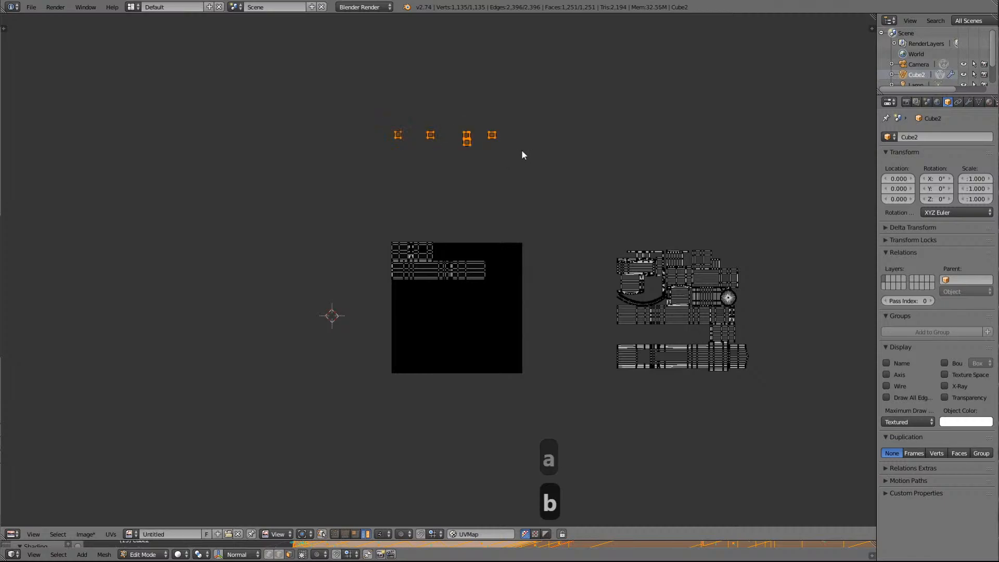
pyautogui.press('g')
pyautogui.click(537, 237)
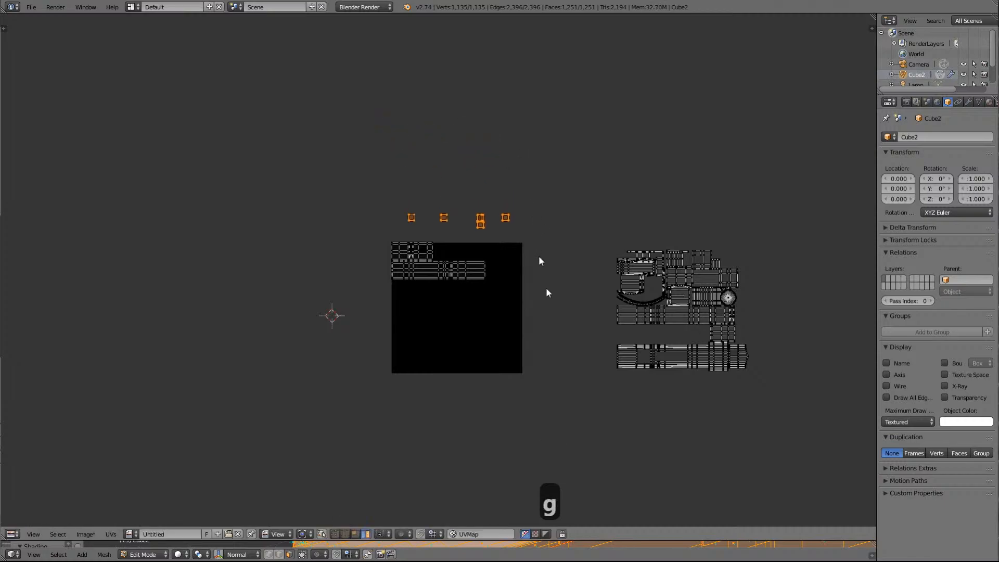
# Deselect all UVs, enlarge the 3D view and show the locomotive's opposite side with no mesh faces selected
pyautogui.scroll(6, 546, 339)
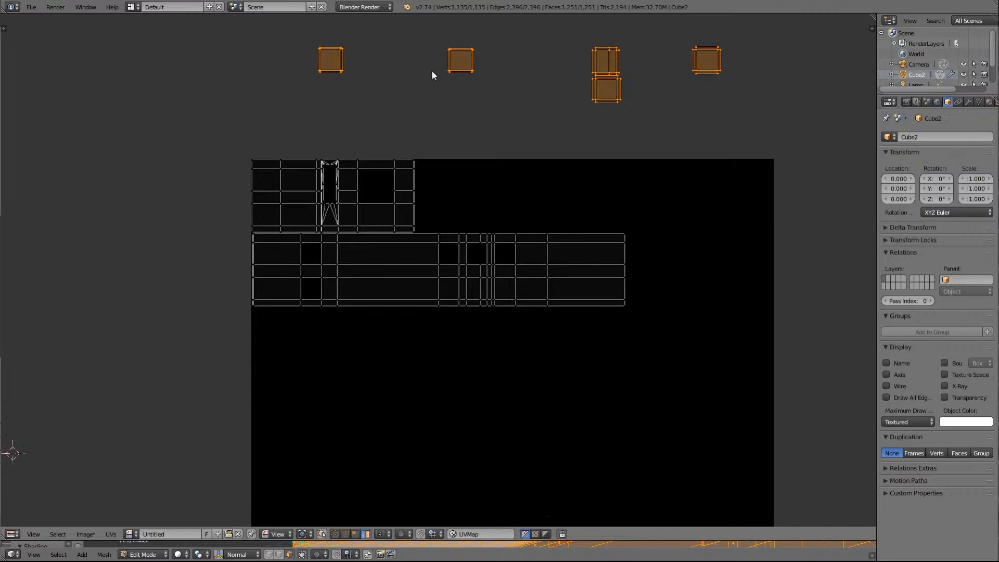
pyautogui.scroll(-7, 576, 238)
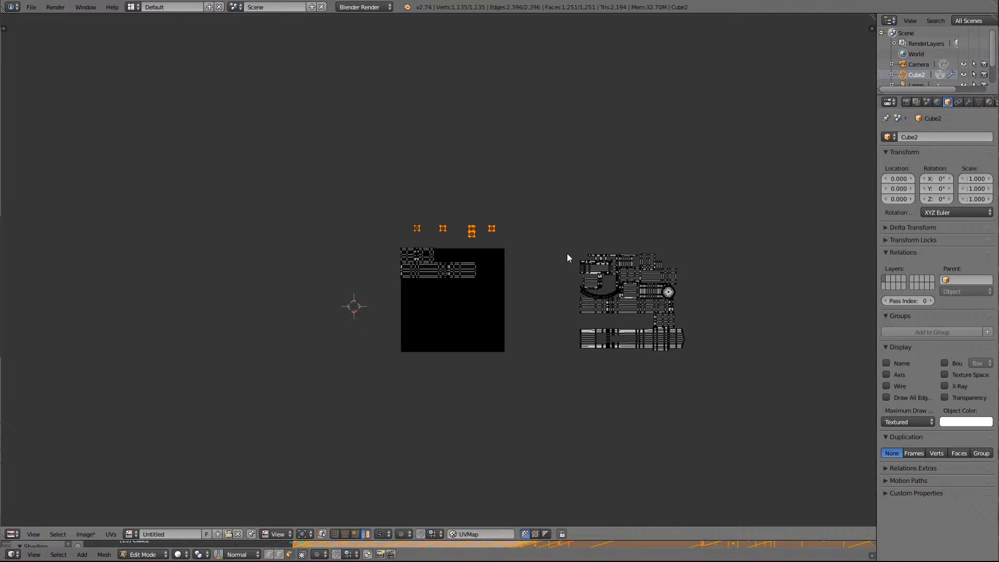
pyautogui.press('a')
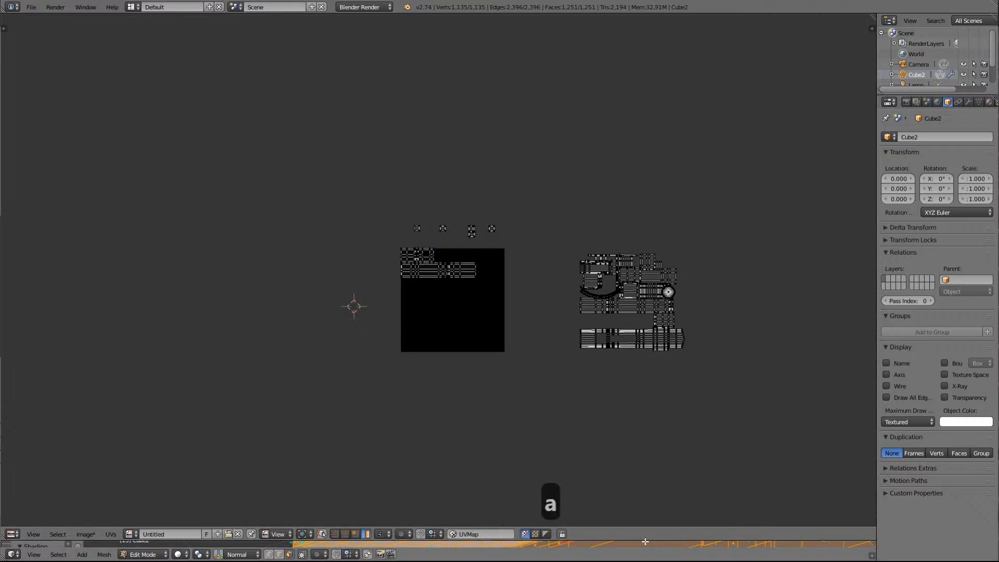
pyautogui.moveTo(645, 542); pyautogui.dragTo(616, 214)
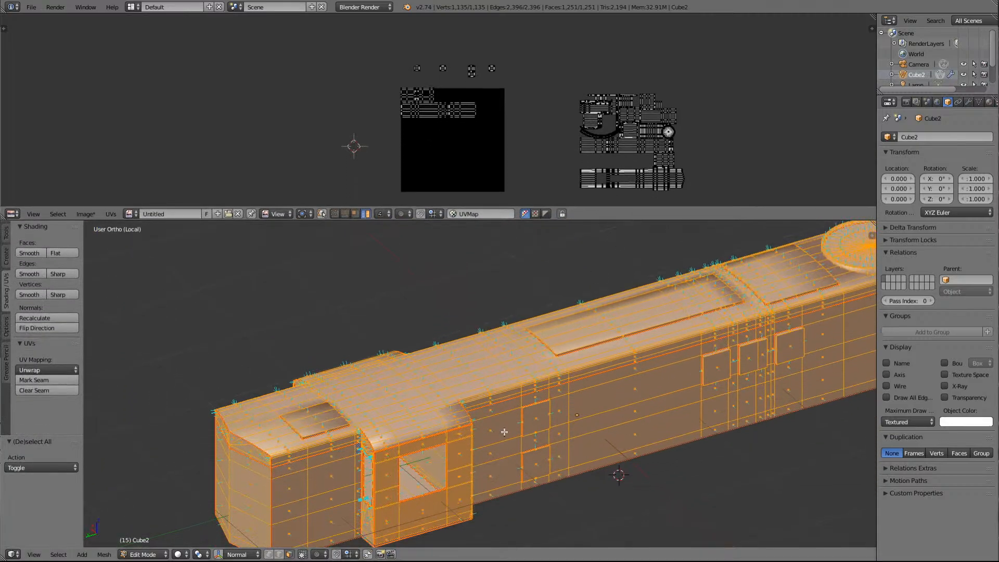
pyautogui.press('Left')
pyautogui.press('Left')
pyautogui.press('Left')
pyautogui.press('Left')
pyautogui.press('Left')
pyautogui.press('Left')
pyautogui.press('Left')
pyautogui.press('Left')
pyautogui.press('Left')
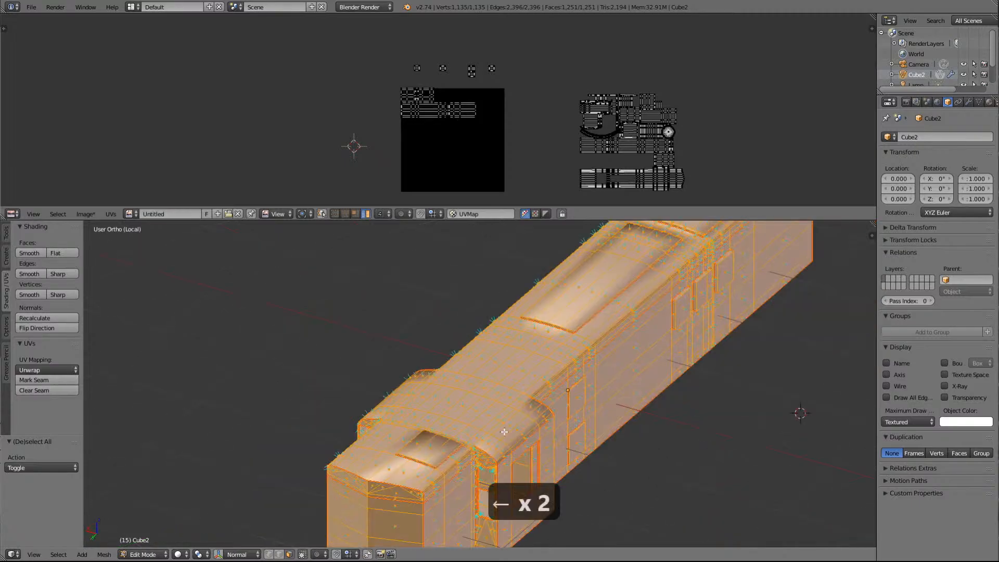
pyautogui.press('Left')
pyautogui.press('Left')
pyautogui.press('Left')
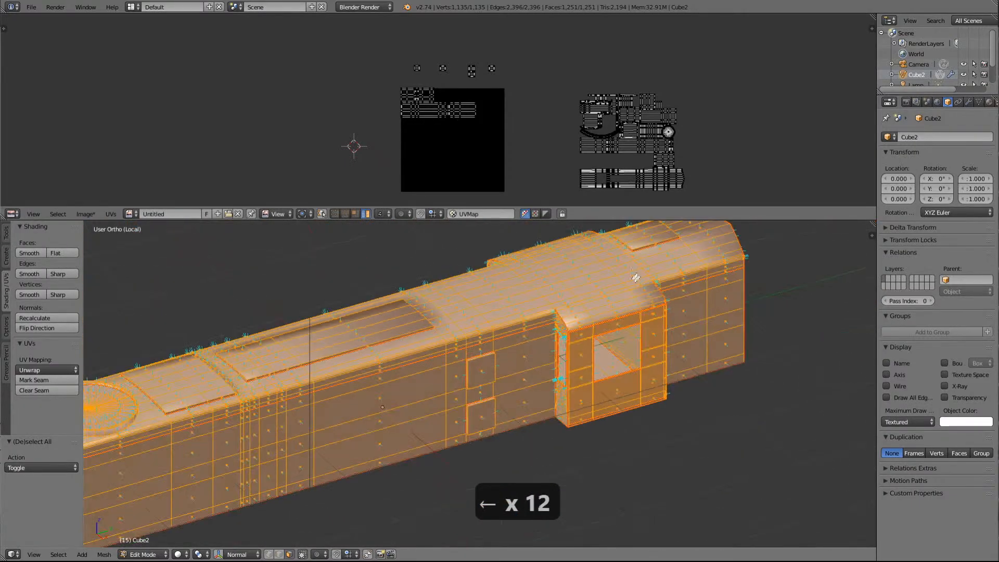
pyautogui.scroll(-3, 635, 276)
pyautogui.press('a')
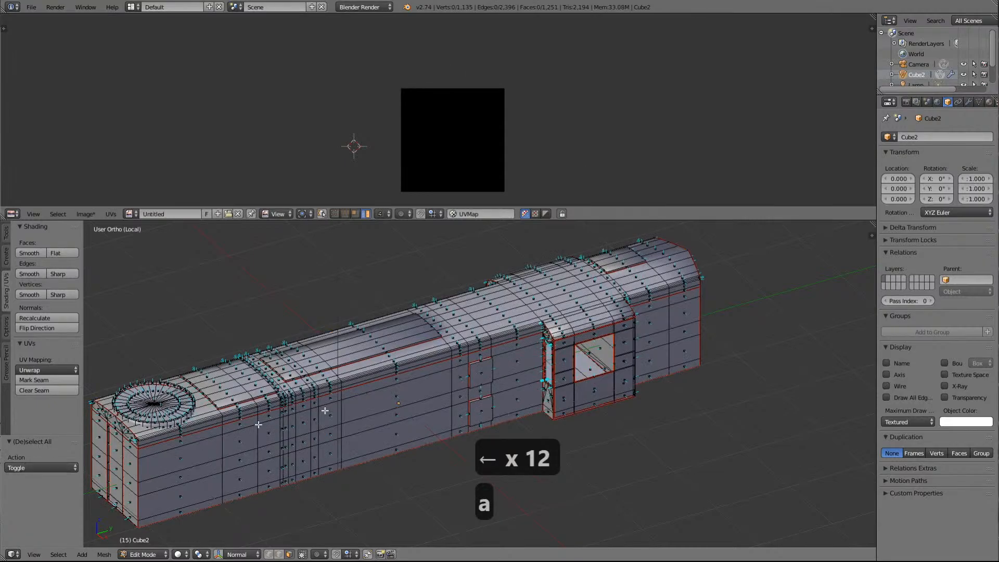
# Select sample faces along the locomotive's opposite side, covering the long body panel, both hatch covers, door, cab and nose
pyautogui.rightClick(378, 403)
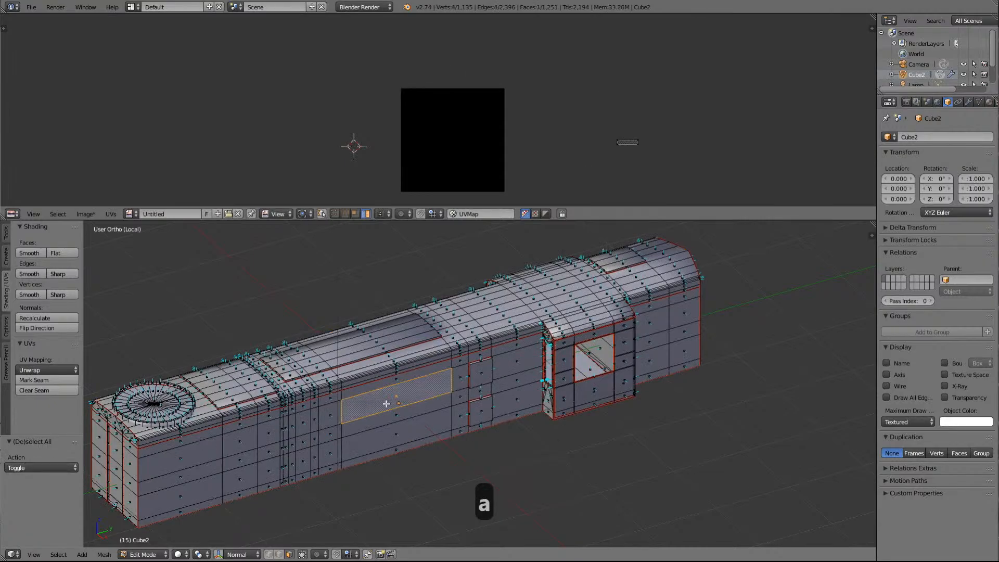
pyautogui.keyDown('shift'); pyautogui.rightClick(482, 374); pyautogui.keyUp('shift')
pyautogui.keyDown('shift'); pyautogui.rightClick(481, 414); pyautogui.keyUp('shift')
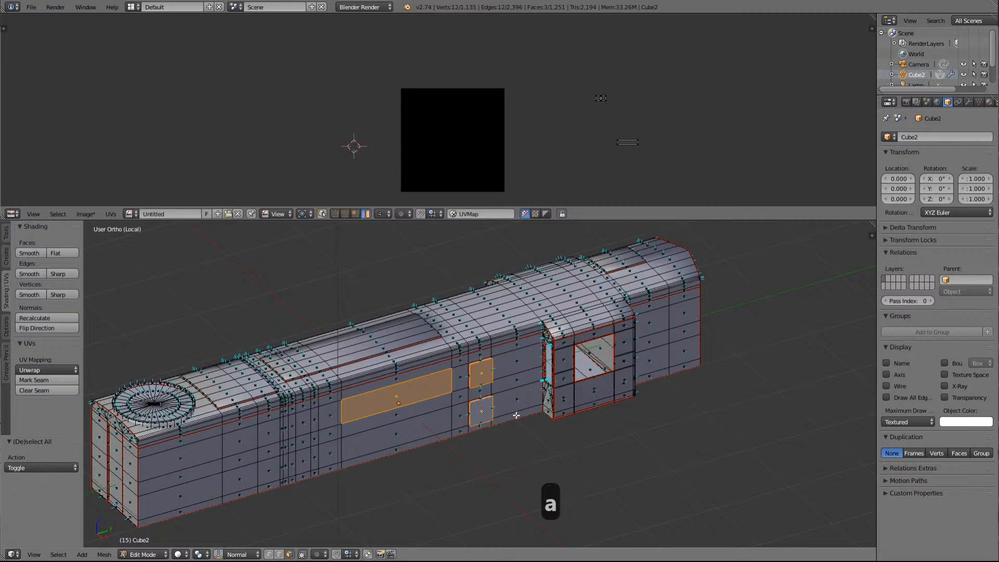
pyautogui.keyDown('shift'); pyautogui.rightClick(548, 400); pyautogui.keyUp('shift')
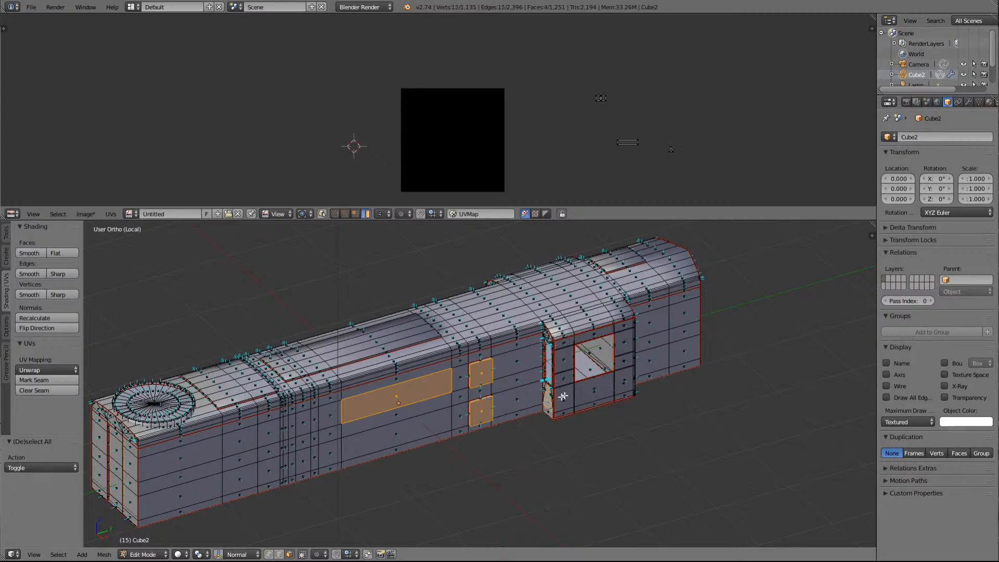
pyautogui.keyDown('shift'); pyautogui.rightClick(564, 399); pyautogui.keyUp('shift')
pyautogui.keyDown('shift'); pyautogui.rightClick(595, 391); pyautogui.keyUp('shift')
pyautogui.keyDown('shift'); pyautogui.rightClick(549, 407); pyautogui.keyUp('shift')
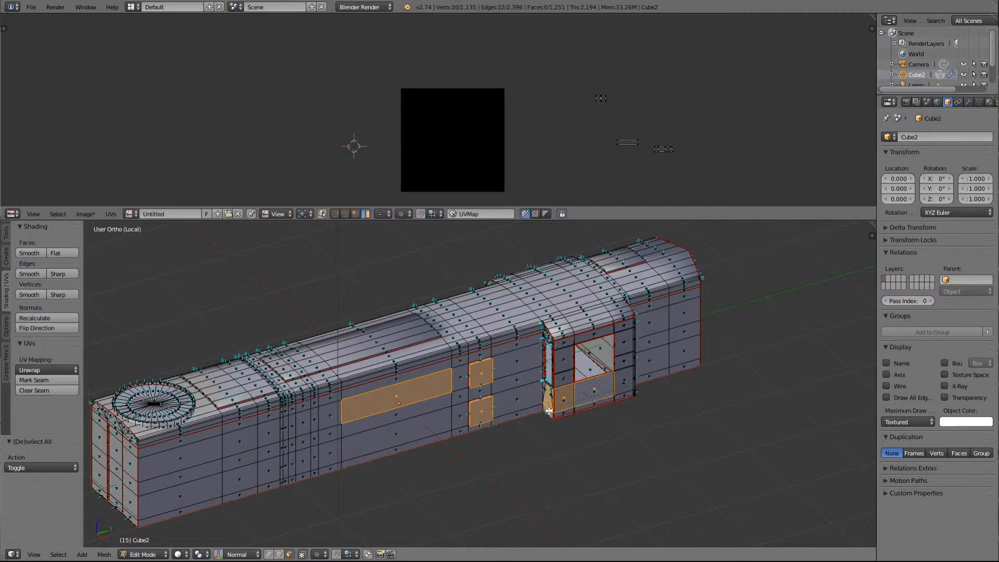
pyautogui.keyDown('shift'); pyautogui.rightClick(623, 336); pyautogui.keyUp('shift')
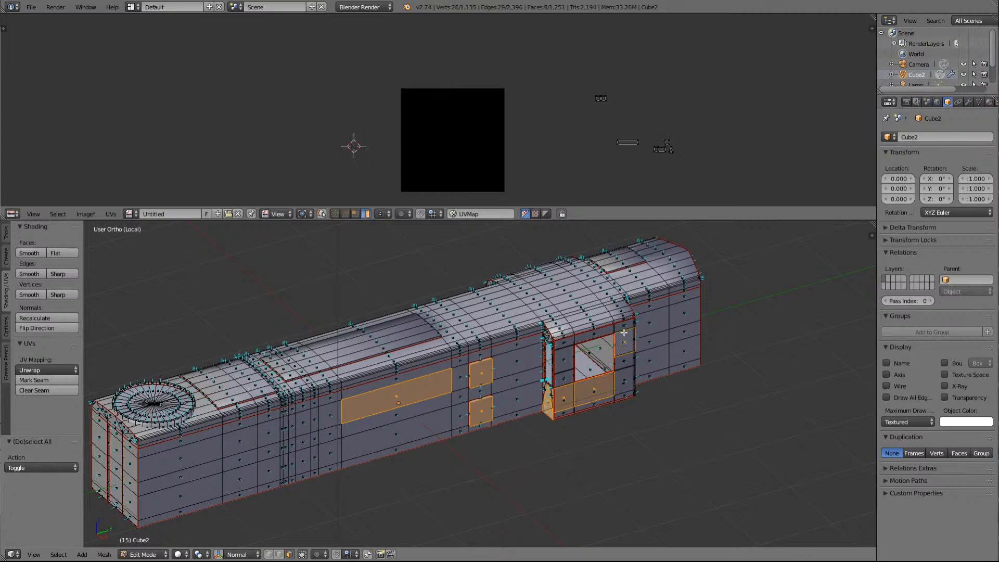
pyautogui.keyDown('shift'); pyautogui.rightClick(651, 320); pyautogui.keyUp('shift')
pyautogui.keyDown('shift'); pyautogui.rightClick(682, 297); pyautogui.keyUp('shift')
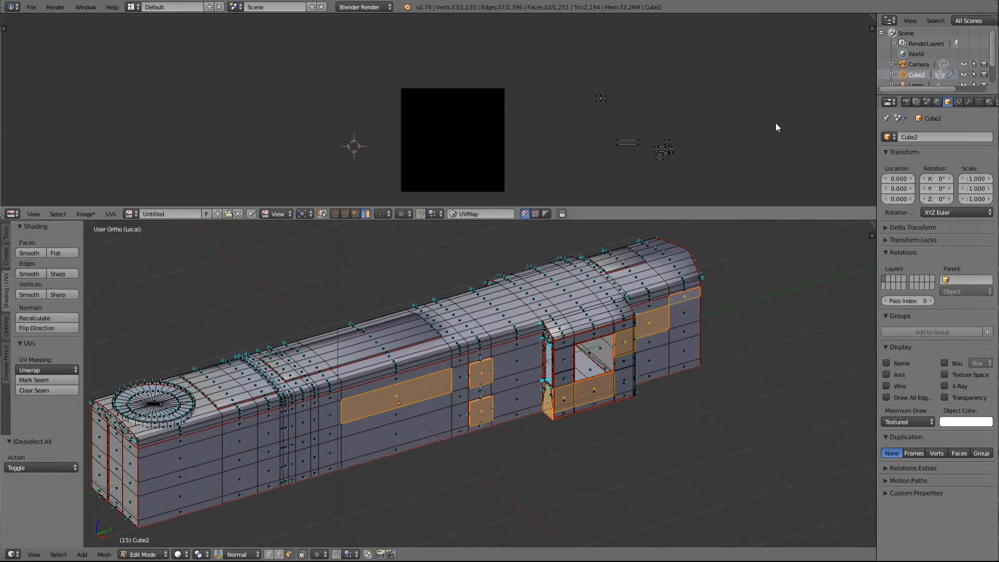
# Select the whole mesh to show every UV island again, keeping the sample faces' UVs selected, and enlarge the UV editor
pyautogui.press('a')
pyautogui.press('a')
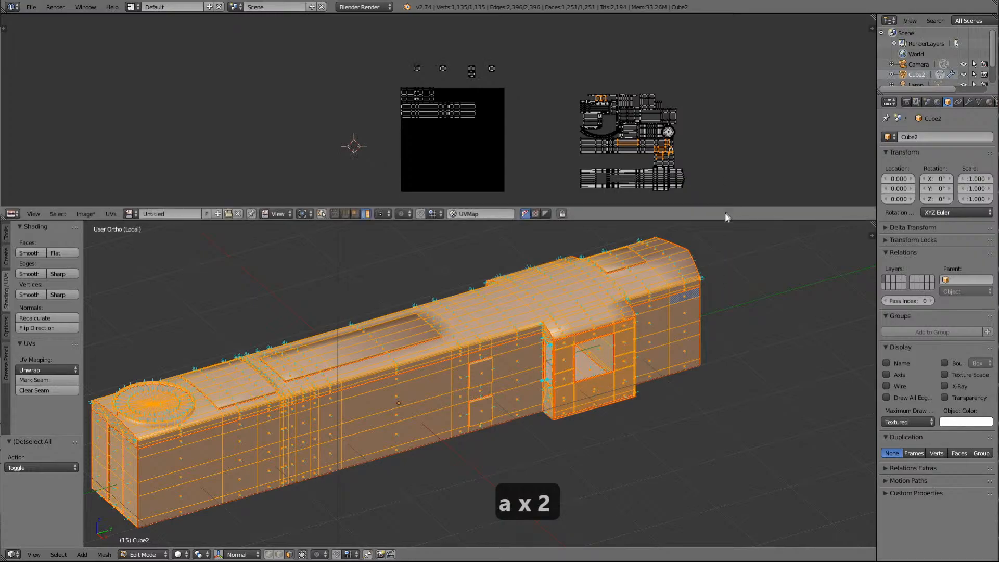
pyautogui.moveTo(724, 208); pyautogui.dragTo(724, 436)
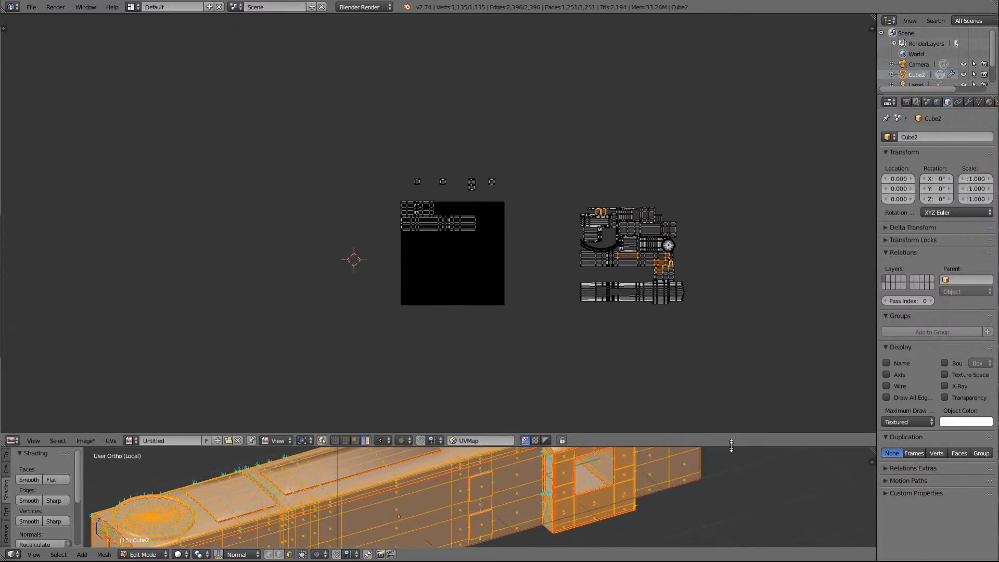
pyautogui.scroll(5, 829, 359)
pyautogui.scroll(-2, 830, 347)
pyautogui.scroll(-1, 752, 313)
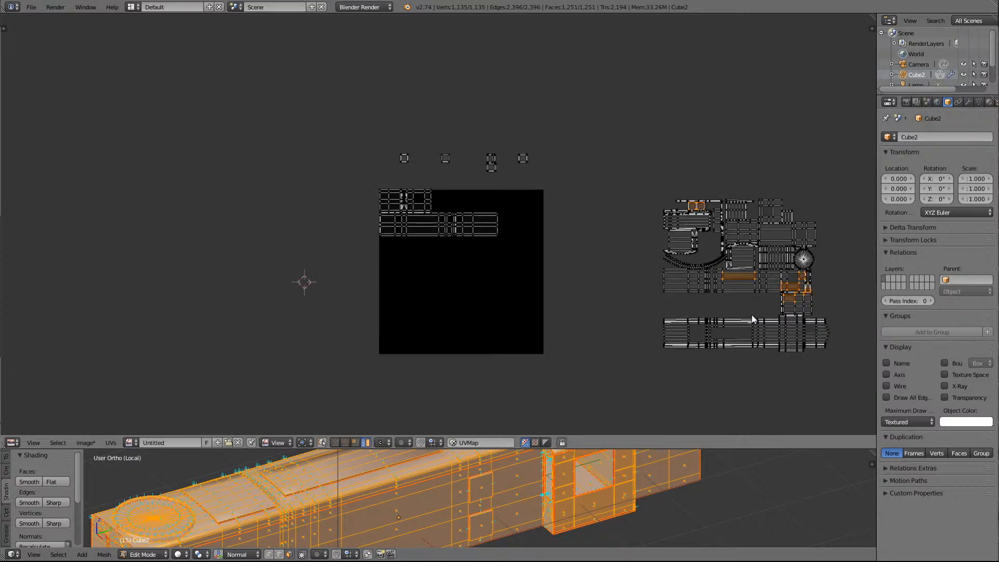
# Extend the UV selection from the sample faces to their complete hatch, long body side, door and nose islands
pyautogui.press('Delete')
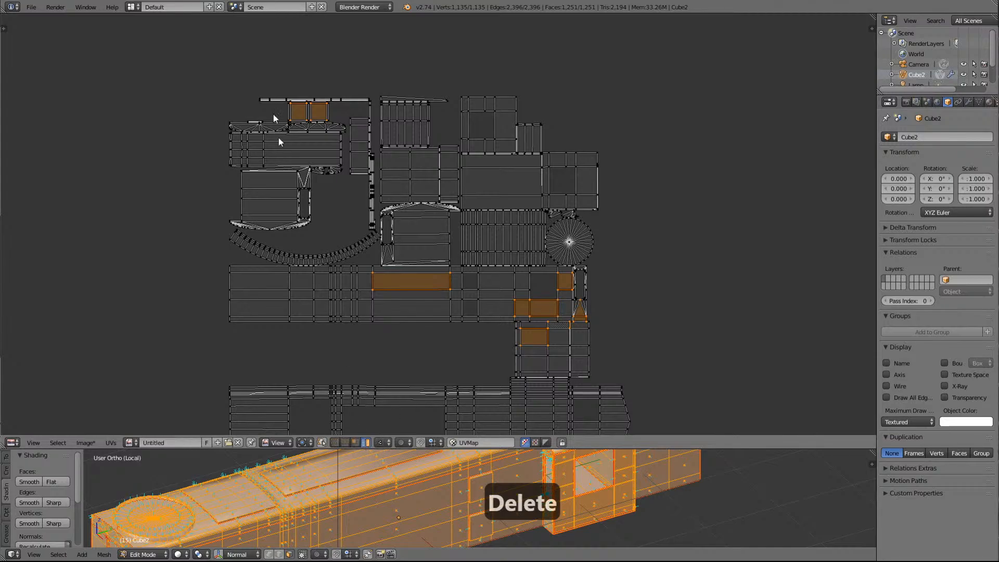
pyautogui.click(297, 110)
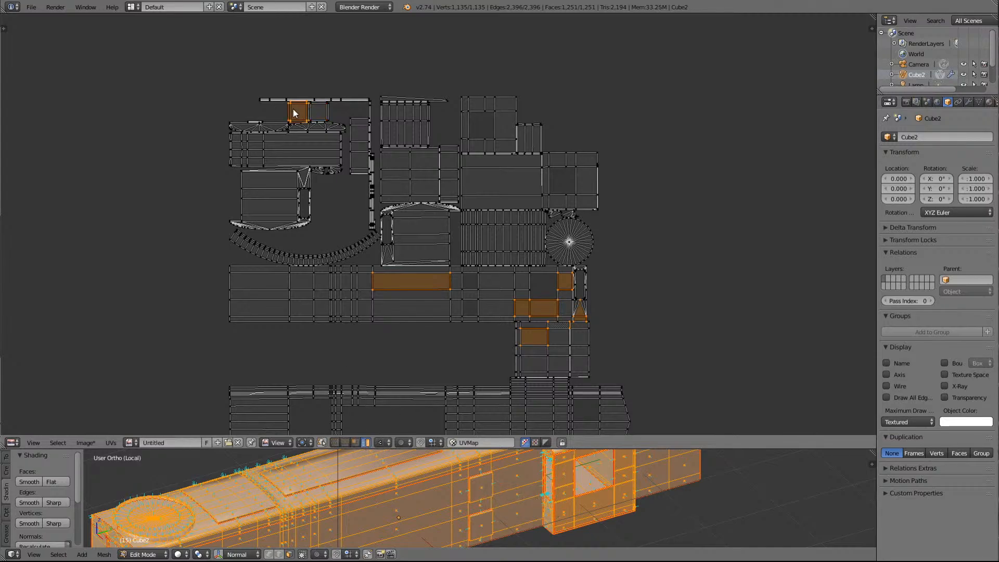
pyautogui.press('l')
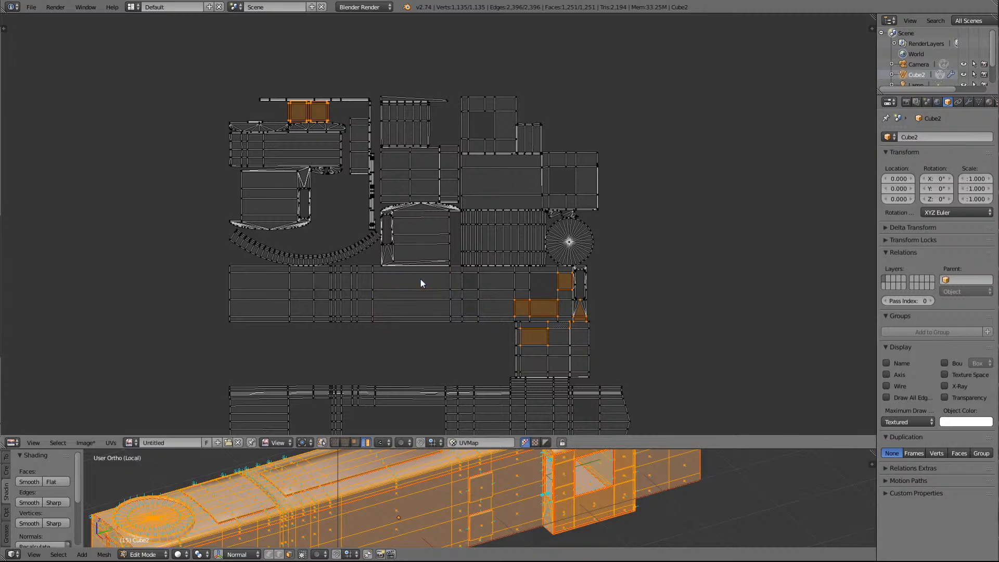
pyautogui.press('l')
pyautogui.press('l')
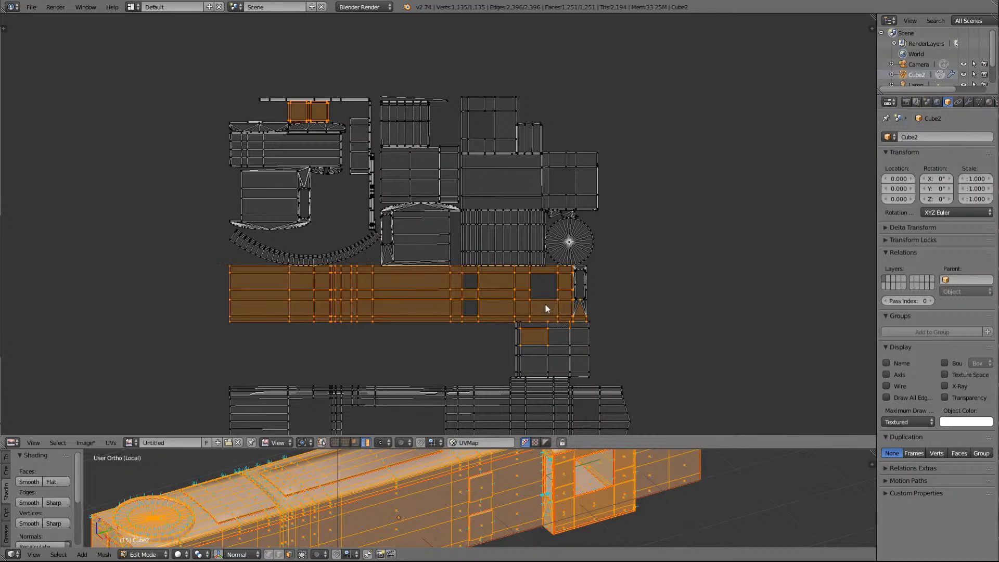
pyautogui.press('l')
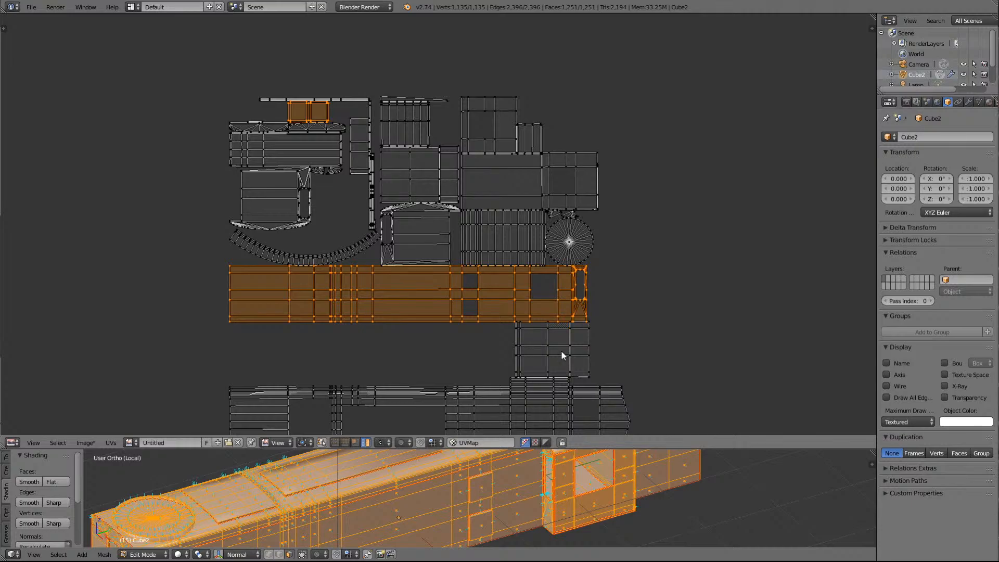
pyautogui.press('l')
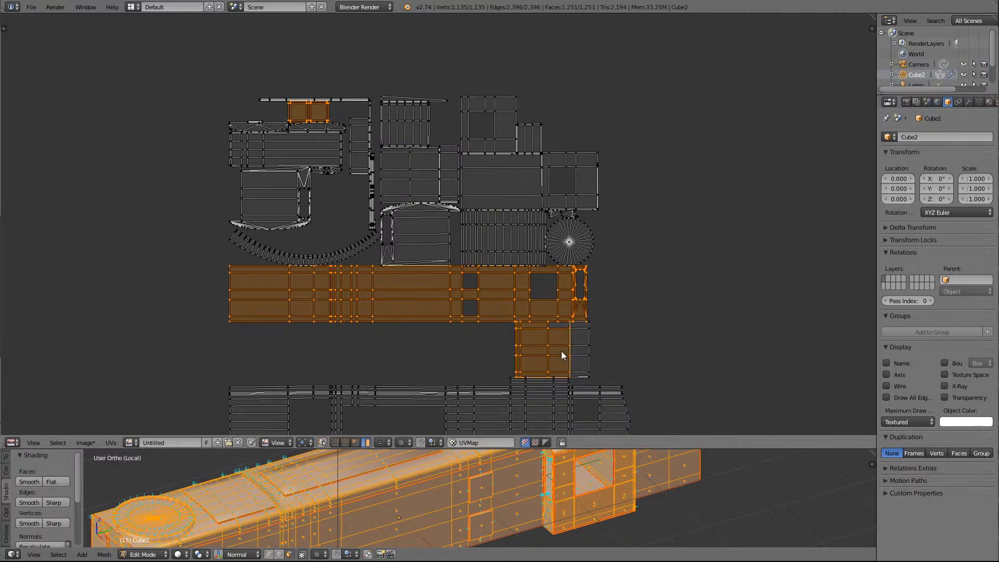
# Move the selected opposite-side islands together into the empty area left of the image square
pyautogui.scroll(-6, 613, 307)
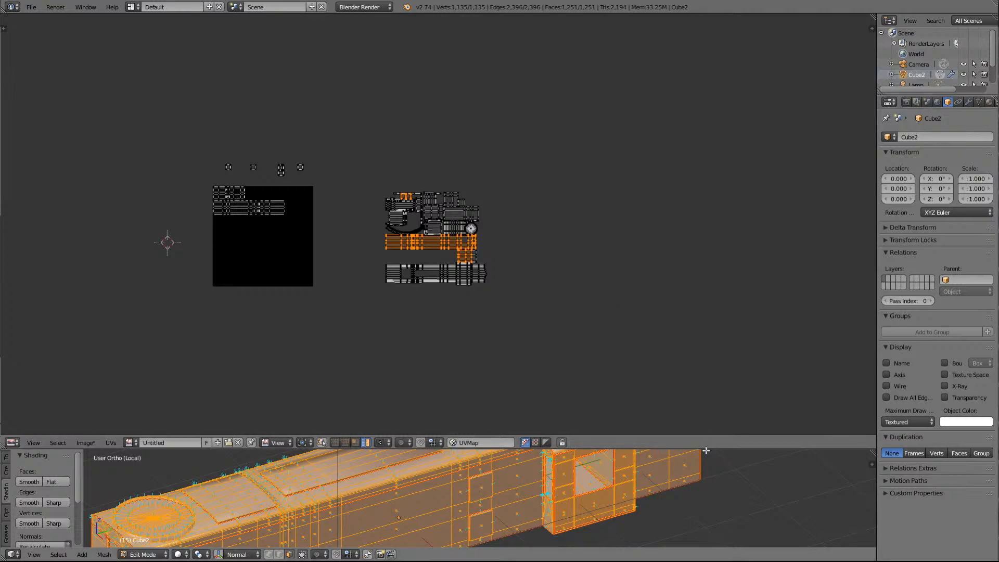
pyautogui.moveTo(706, 449); pyautogui.dragTo(703, 397)
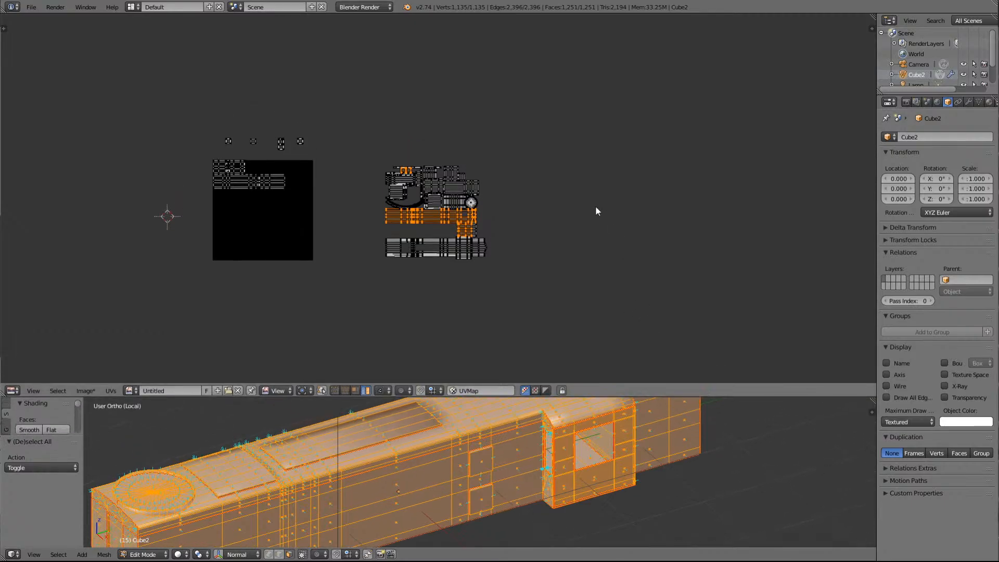
pyautogui.press('g')
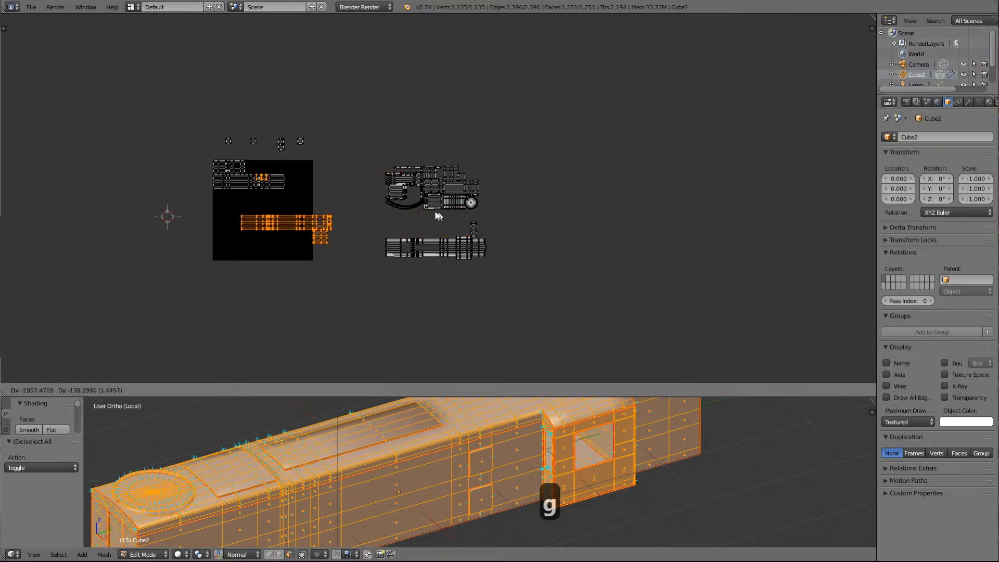
pyautogui.click(291, 197)
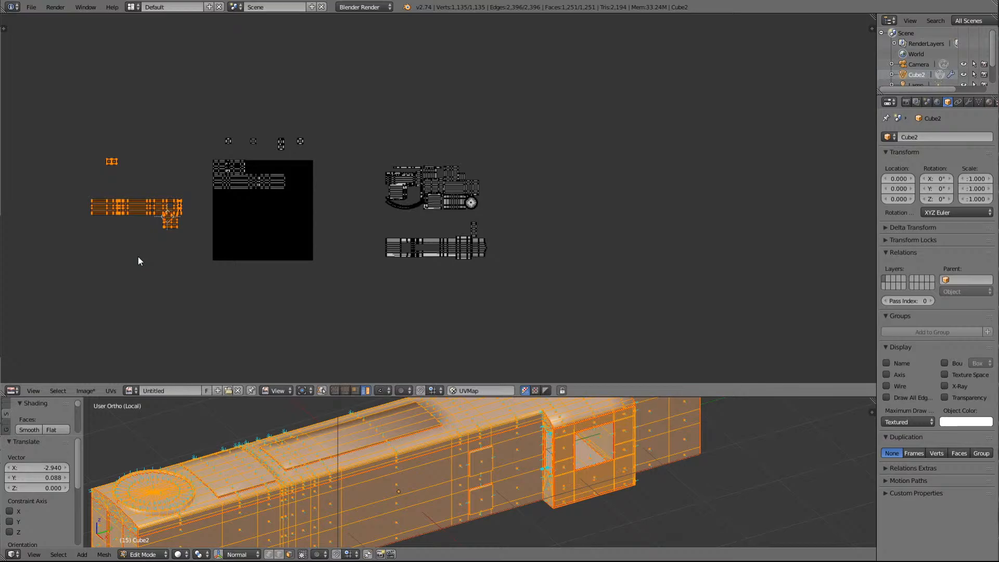
# Move only the opposite side's long body island into the image square, directly beneath the first long side island and along the square's left edge
pyautogui.press('KP_Delete')
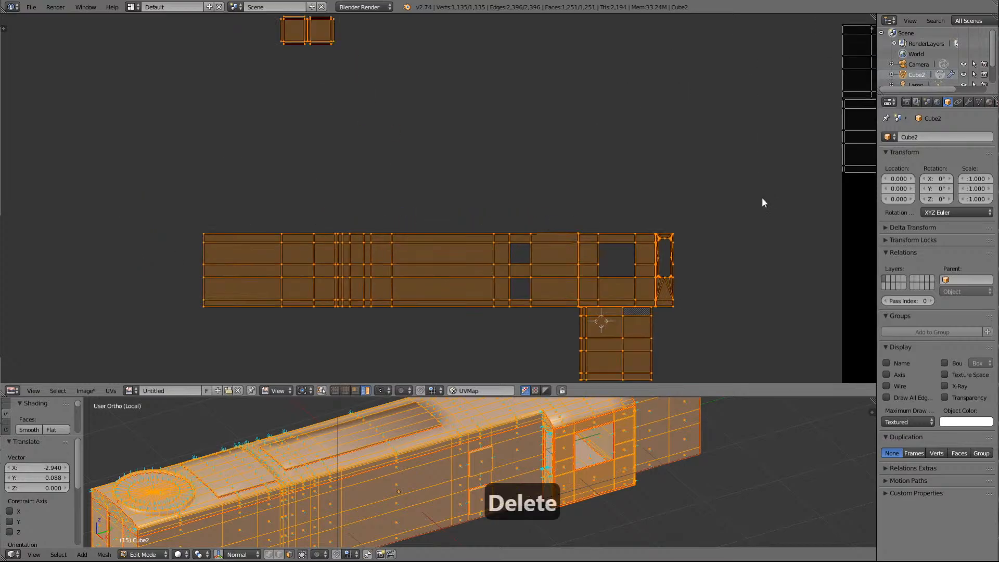
pyautogui.scroll(-2, 763, 203)
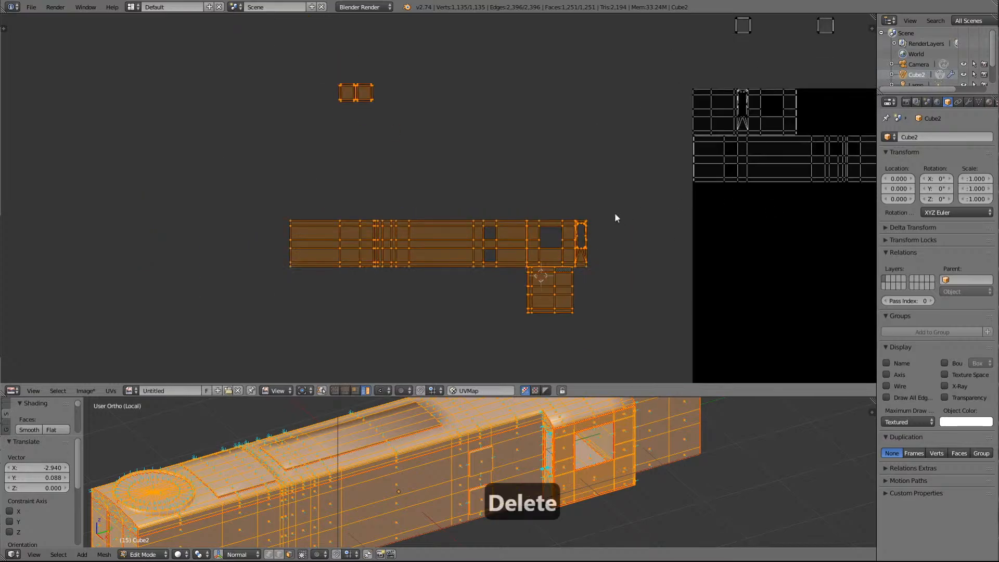
pyautogui.scroll(-2, 599, 237)
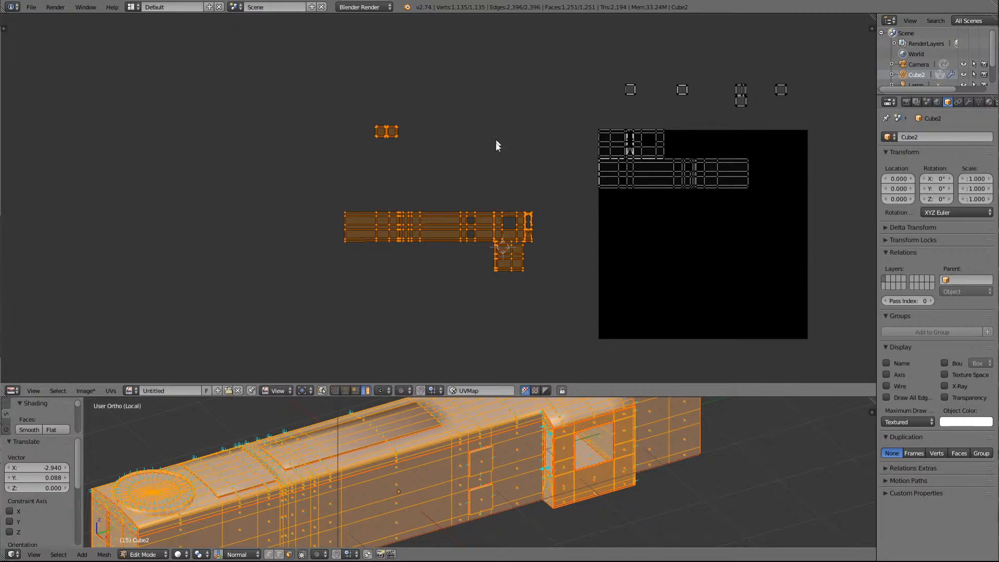
pyautogui.press('a')
pyautogui.rightClick(382, 223)
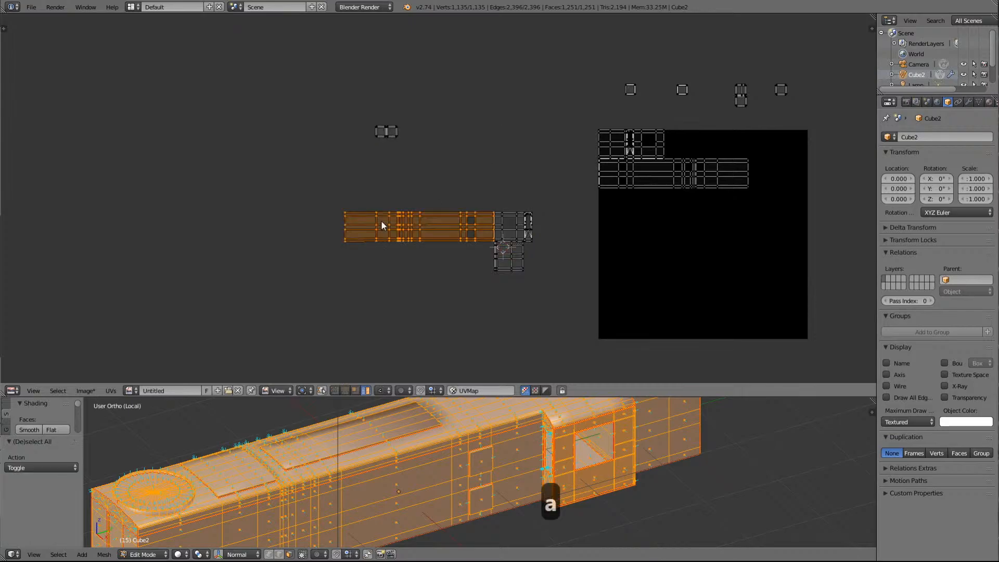
pyautogui.press('g')
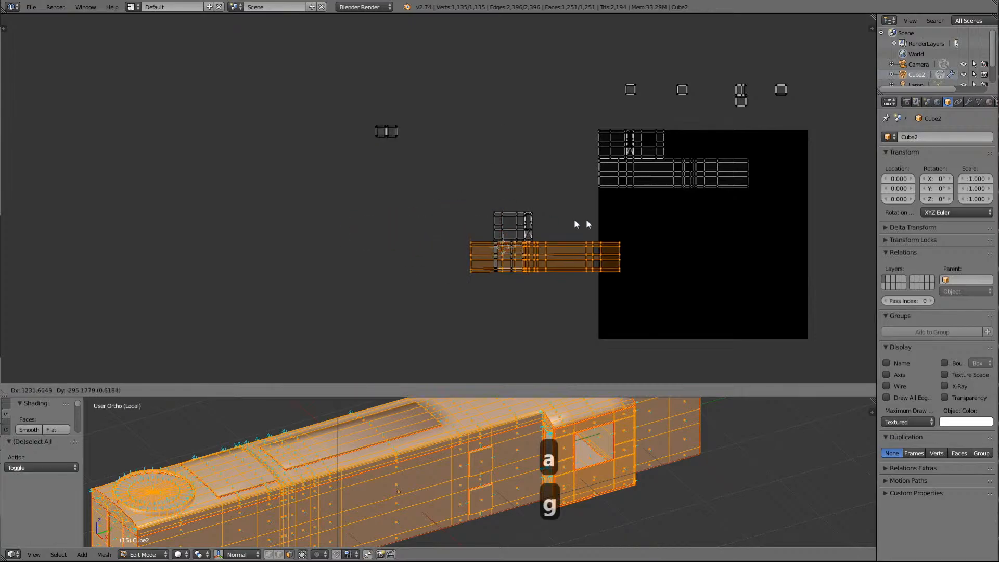
pyautogui.click(709, 167)
# Nudge the long body island straight up by about 0.011 to close the gap to the row above
pyautogui.press('Delete')
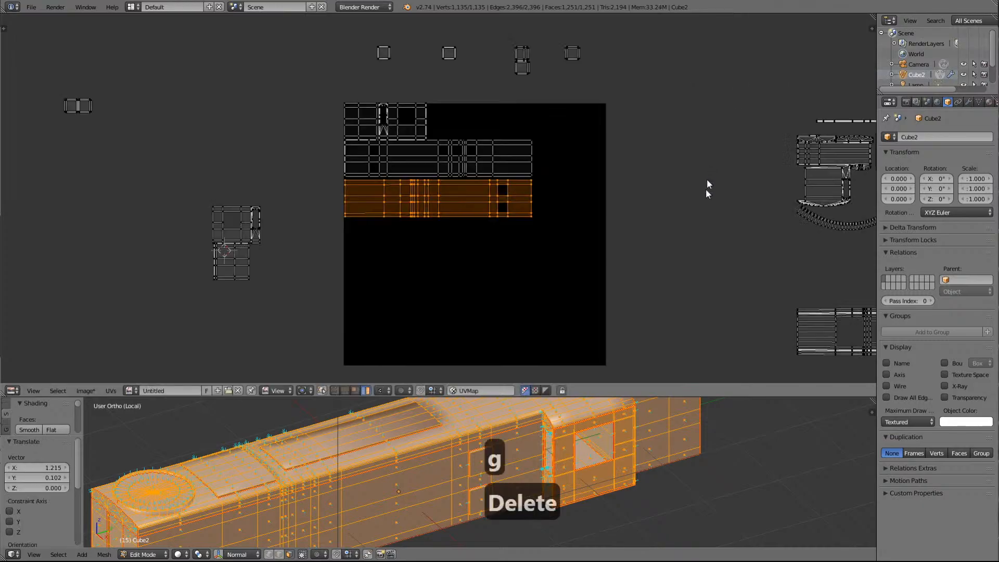
pyautogui.scroll(6, 706, 179)
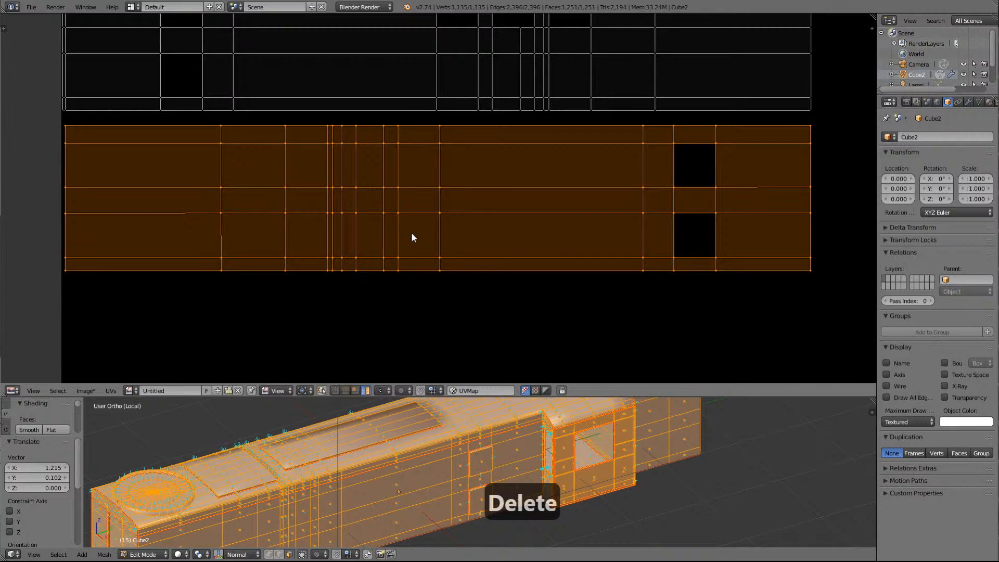
pyautogui.press('g')
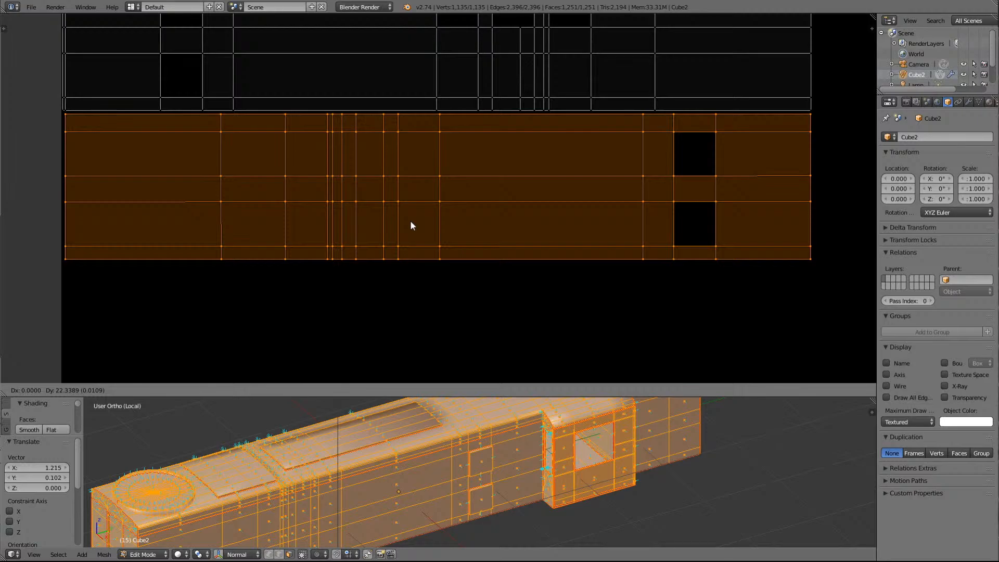
pyautogui.click(411, 225)
# Place the narrow door island at the image square's left edge, tight beneath the lower long side island
pyautogui.scroll(-6, 421, 263)
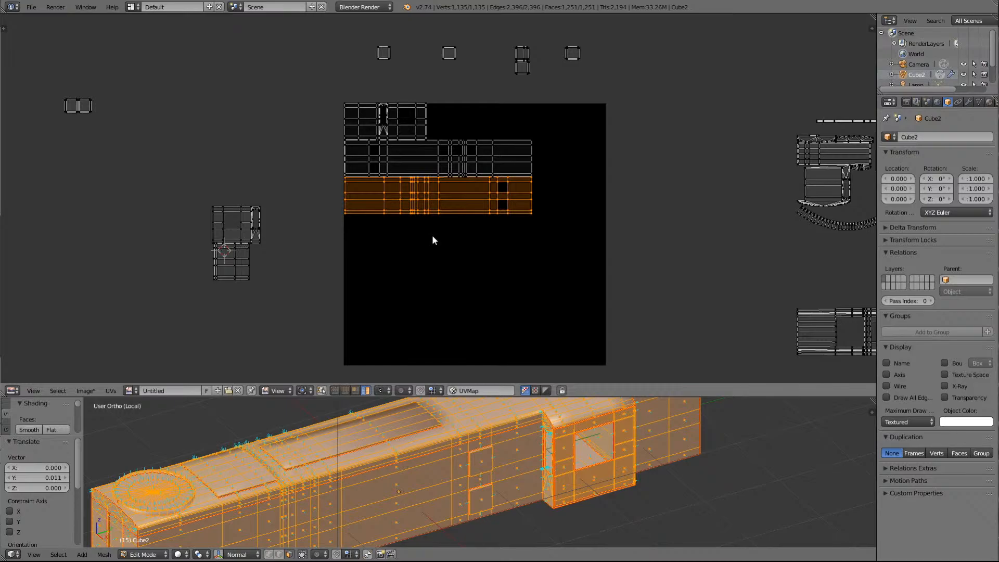
pyautogui.rightClick(258, 237)
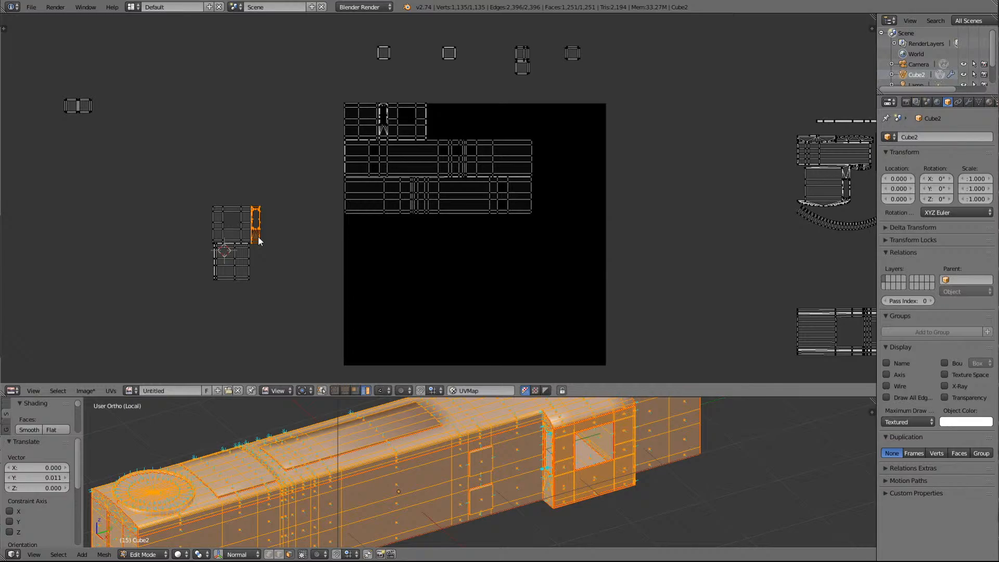
pyautogui.press('g')
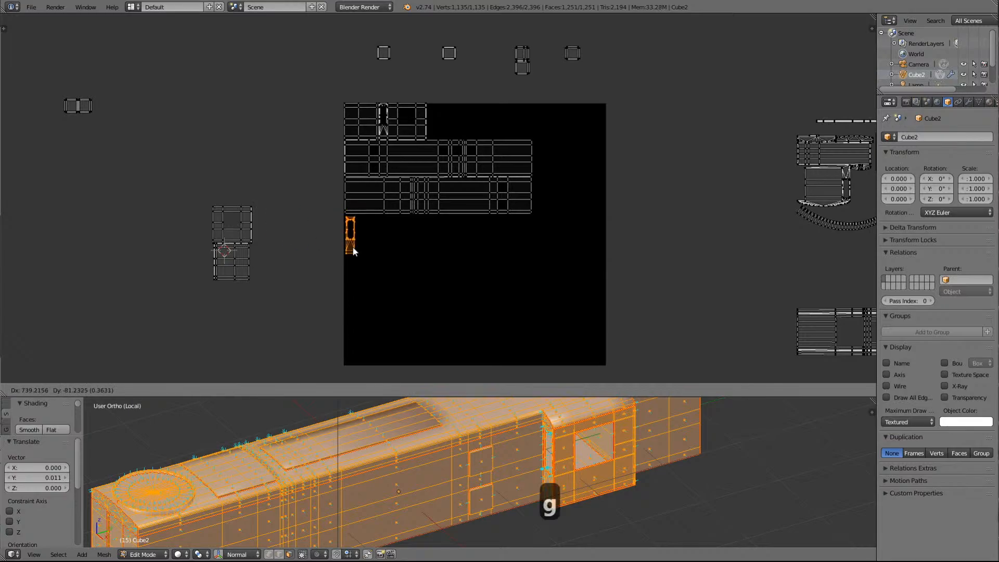
pyautogui.click(353, 252)
pyautogui.press('Delete')
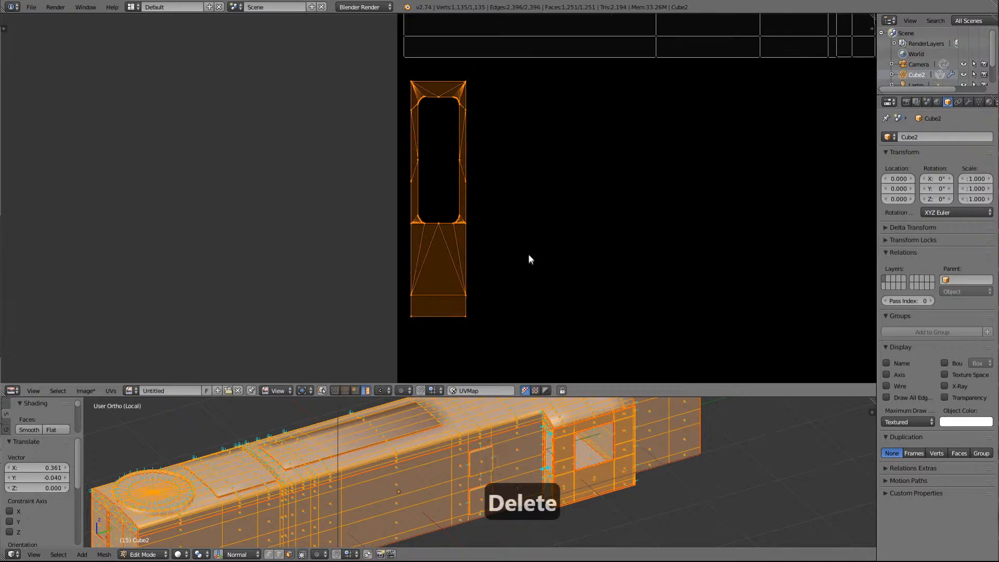
pyautogui.press('g')
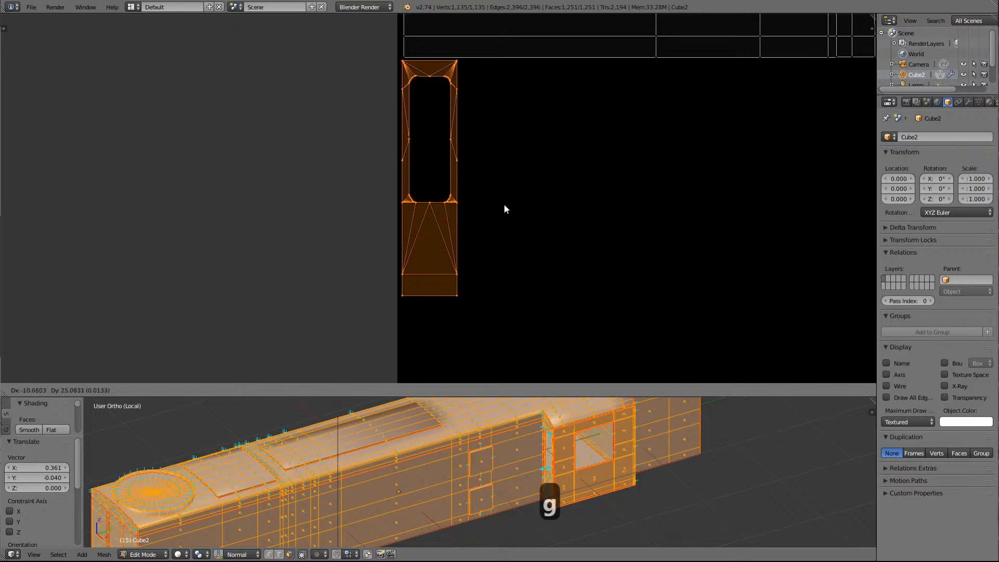
pyautogui.click(504, 204)
# Place the cab island with the window opening beside the door island, closing the gap and aligning their top edges
pyautogui.scroll(-8, 507, 229)
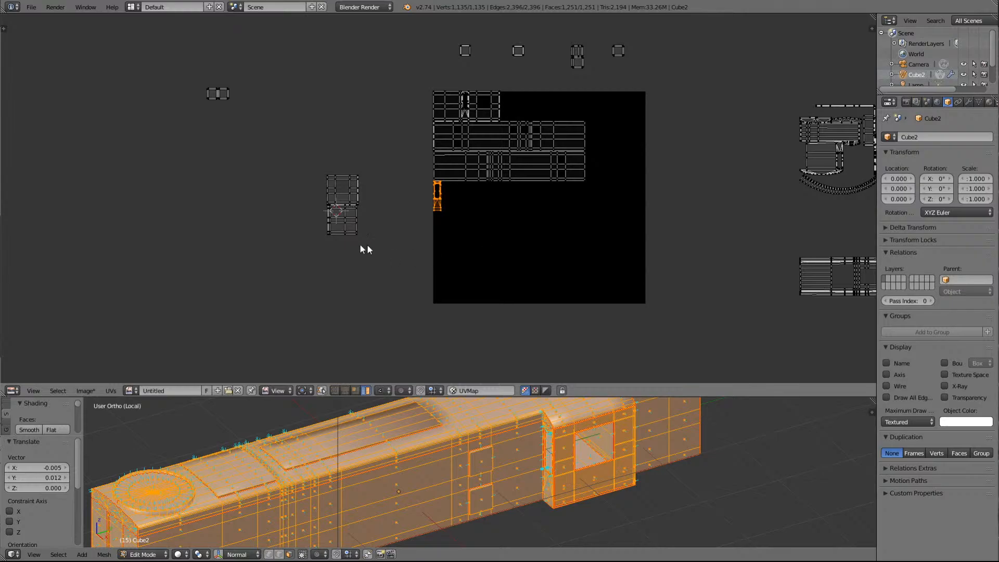
pyautogui.scroll(2, 386, 251)
pyautogui.rightClick(292, 198)
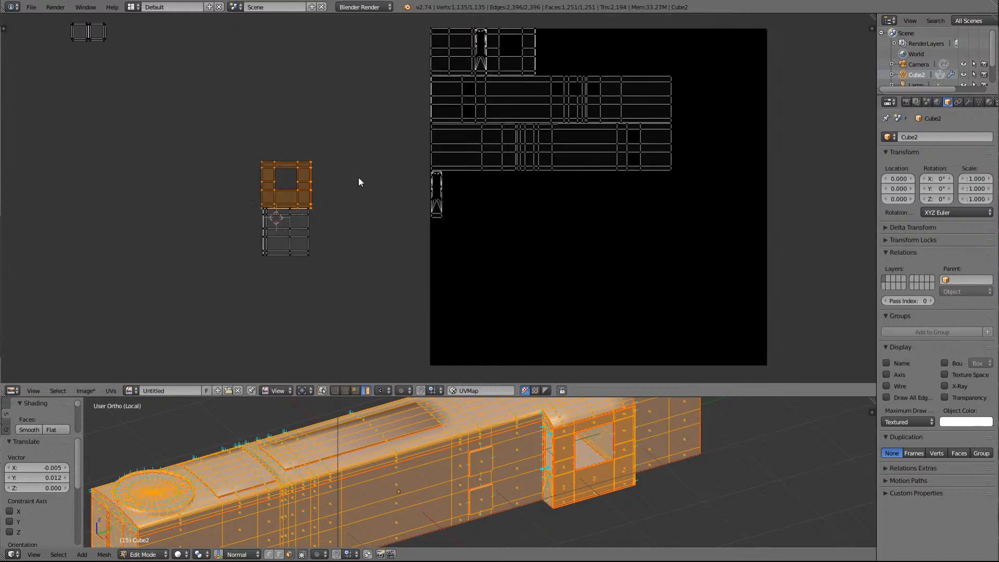
pyautogui.press('g')
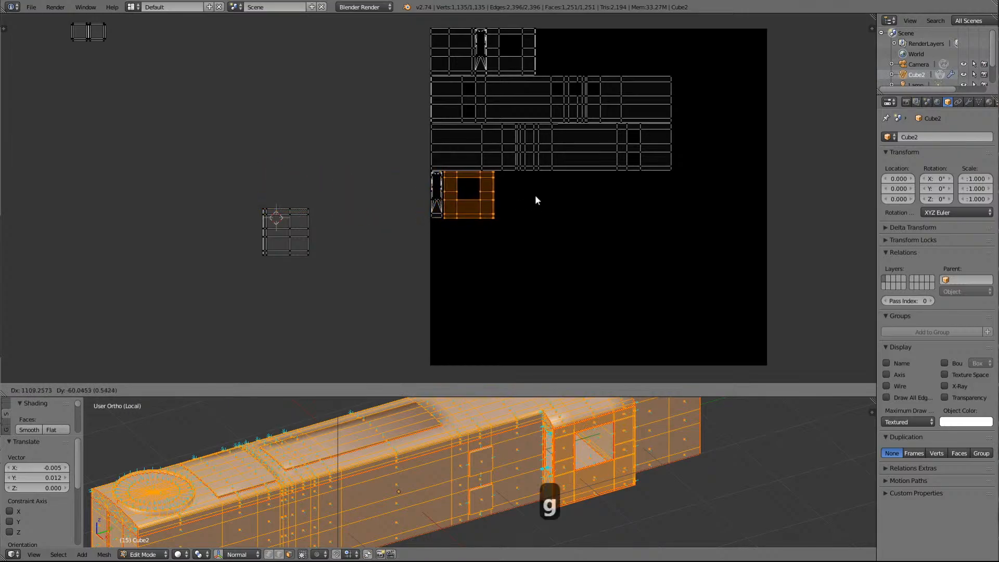
pyautogui.click(534, 196)
pyautogui.press('KP_Delete')
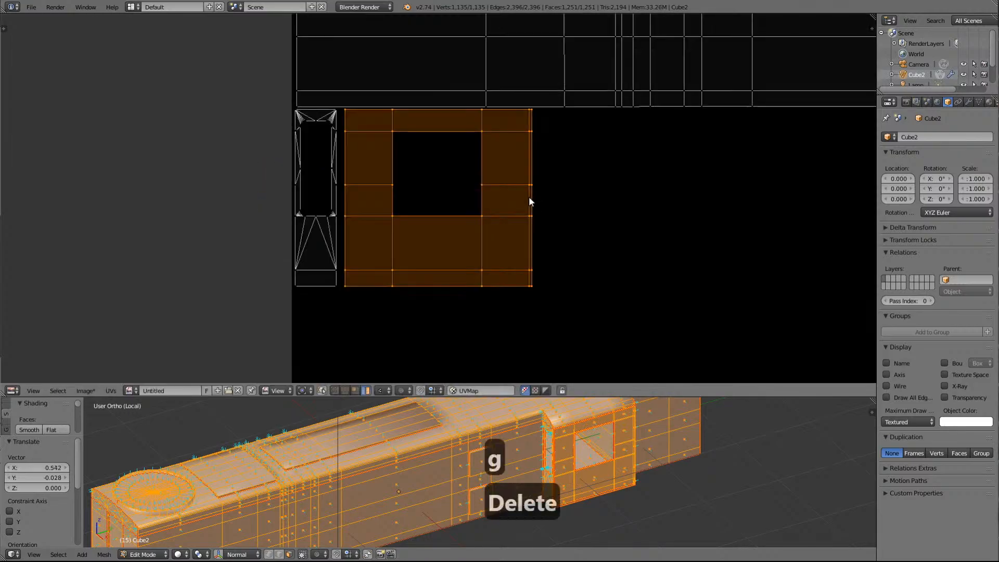
pyautogui.scroll(-2, 498, 176)
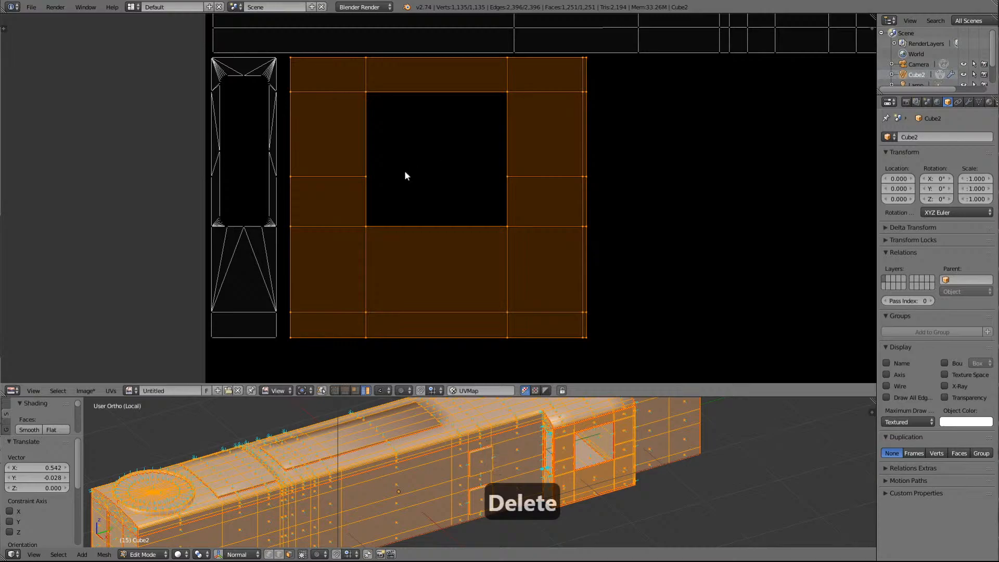
pyautogui.press('g')
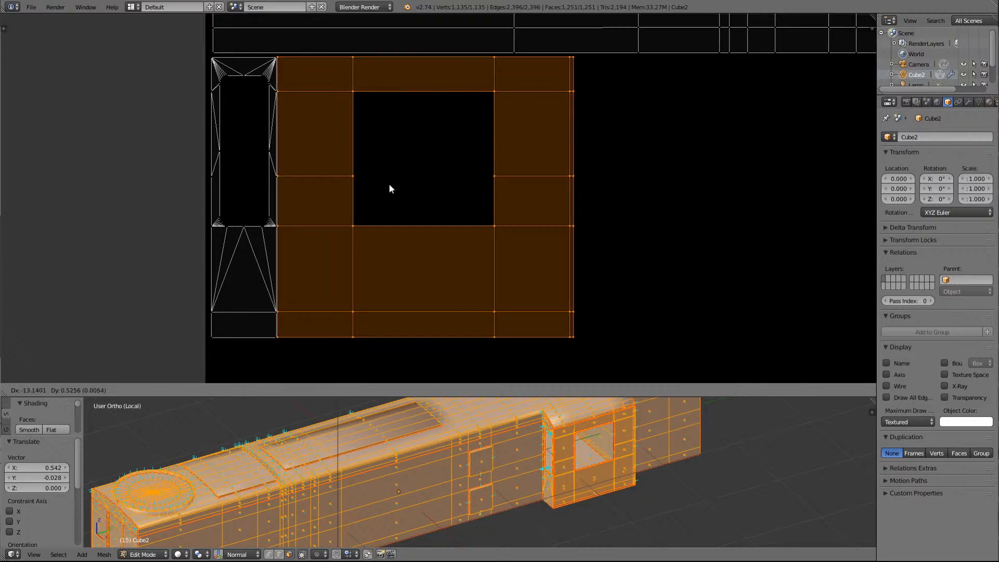
pyautogui.click(390, 184)
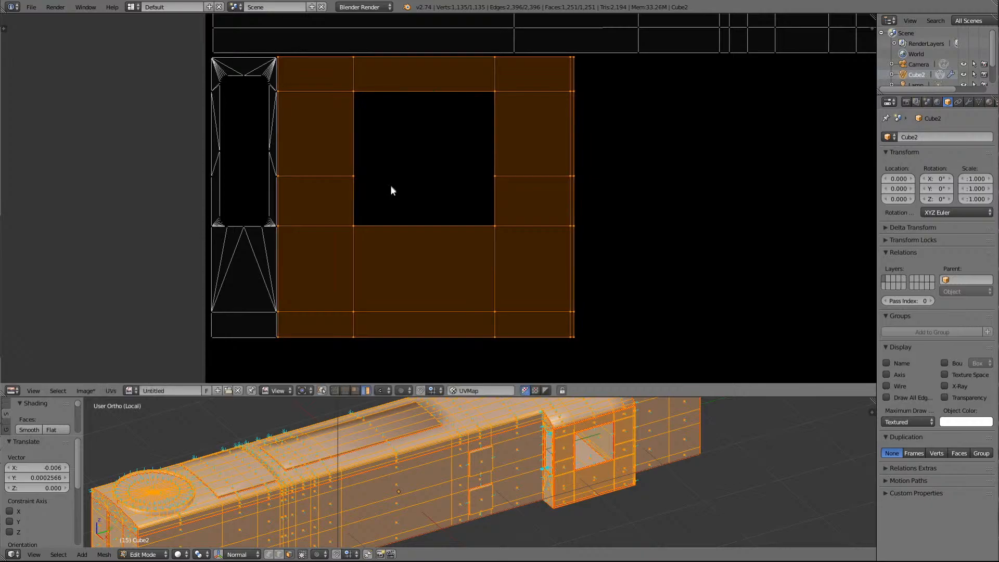
# Place the remaining nose island beside the cab island in the fourth row, tight against it and level with its top edge
pyautogui.scroll(-6, 386, 272)
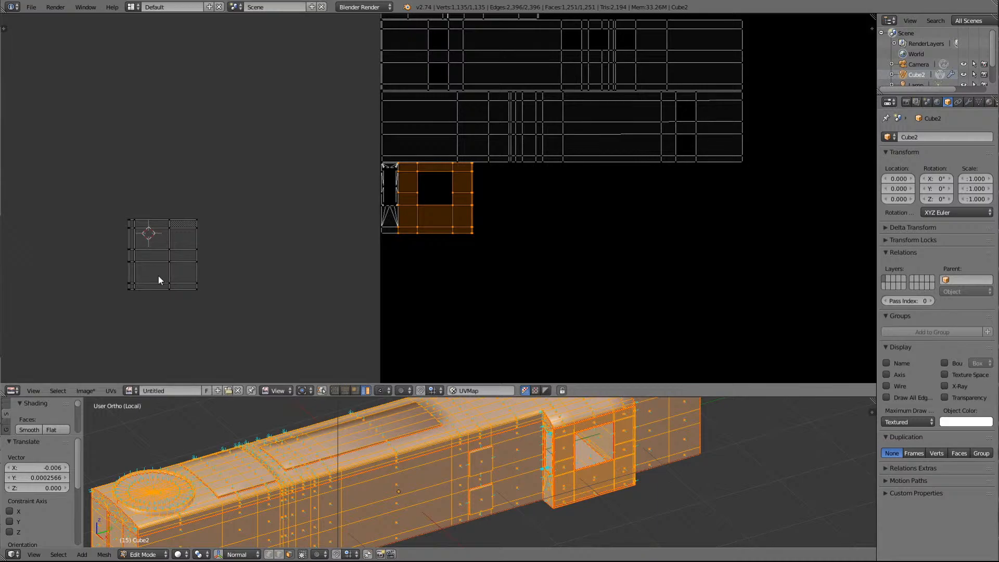
pyautogui.press('l')
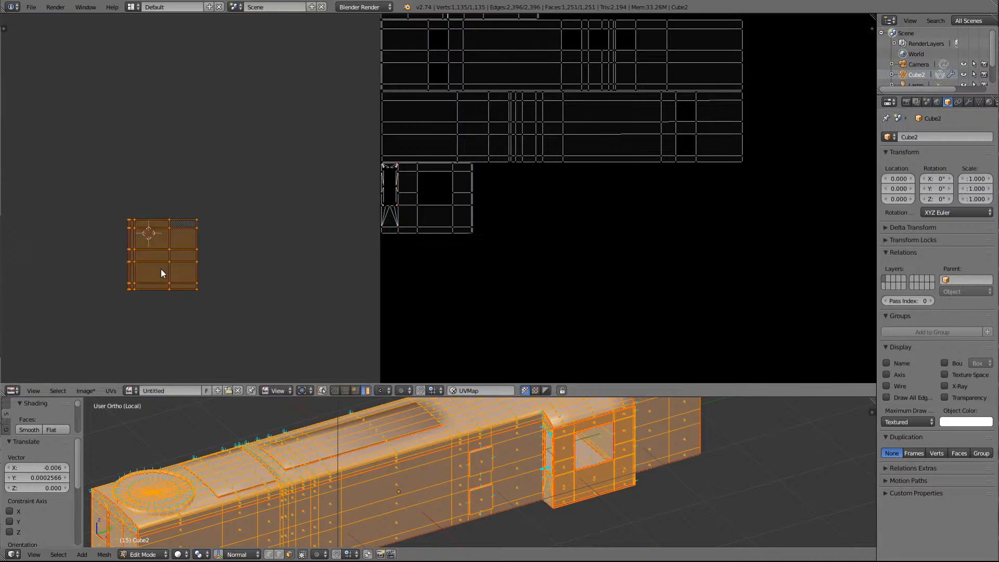
pyautogui.press('g')
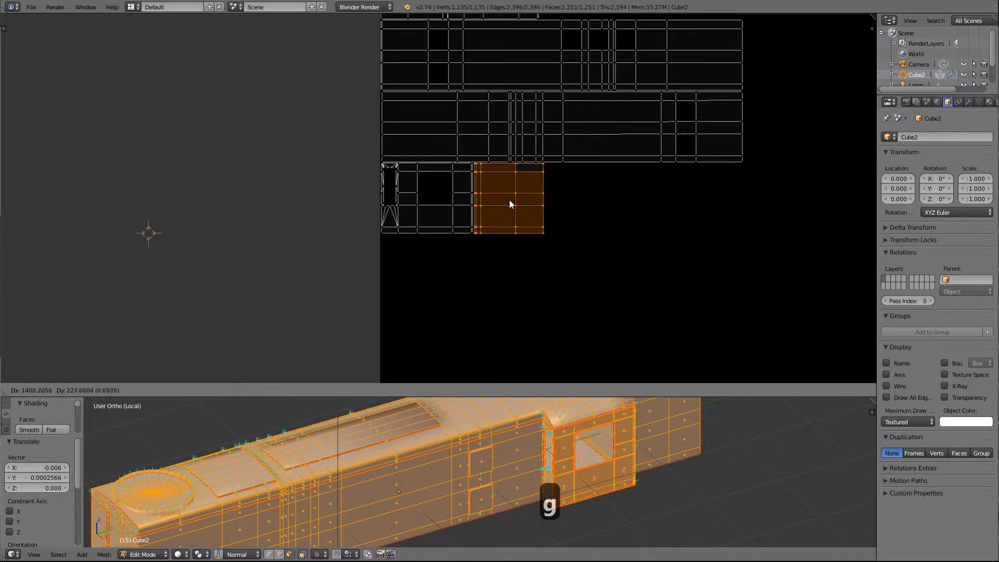
pyautogui.click(510, 200)
pyautogui.press('Delete')
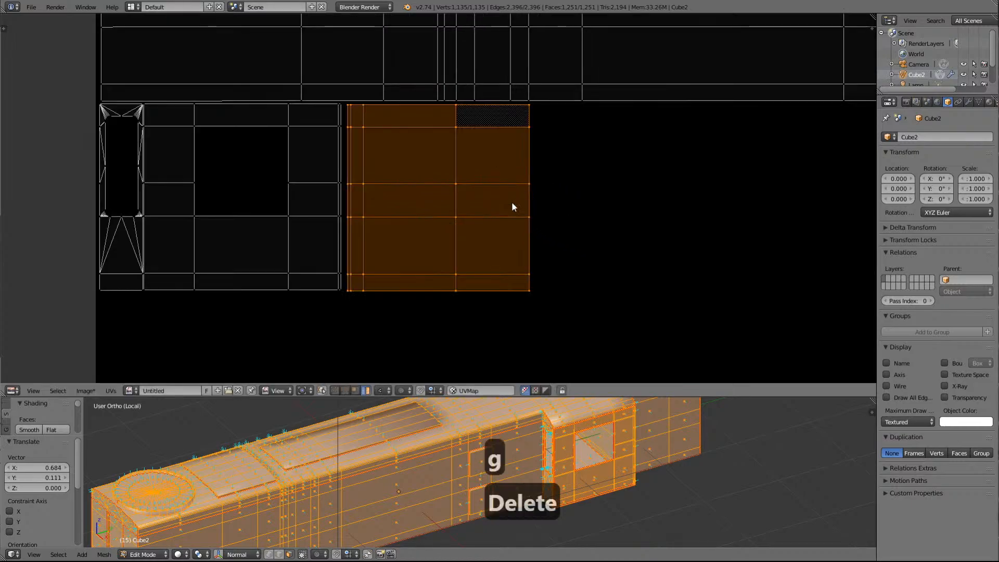
pyautogui.scroll(5, 499, 199)
pyautogui.scroll(-4, 496, 214)
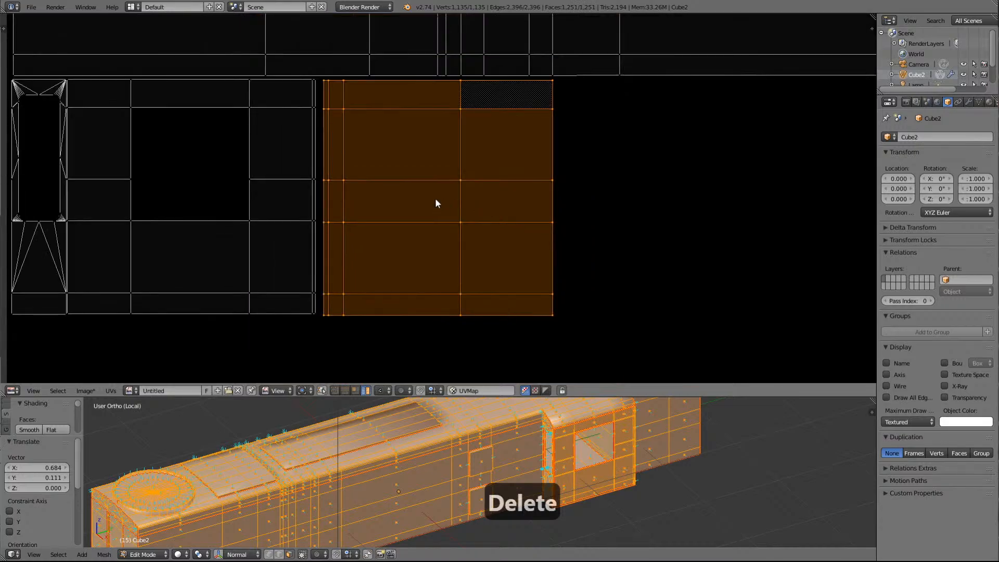
pyautogui.press('g')
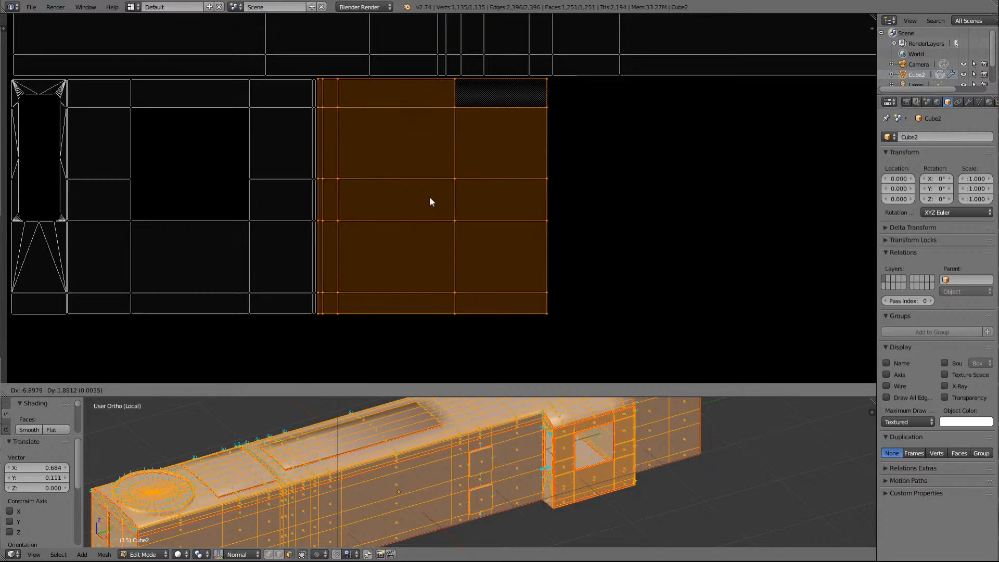
pyautogui.click(429, 198)
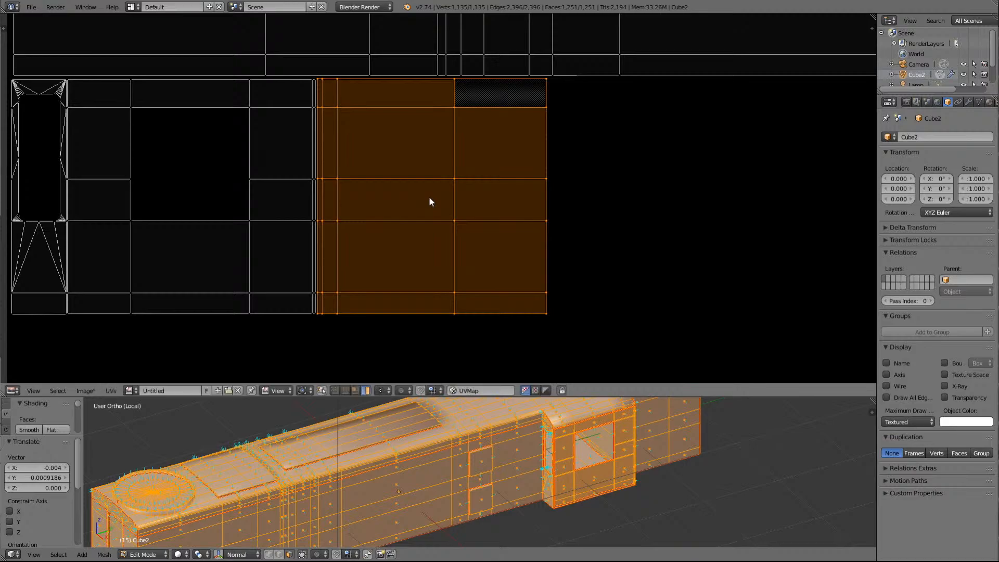
# Select all four rows of islands inside the image square together and scale them up by about 1.288
pyautogui.scroll(-8, 638, 260)
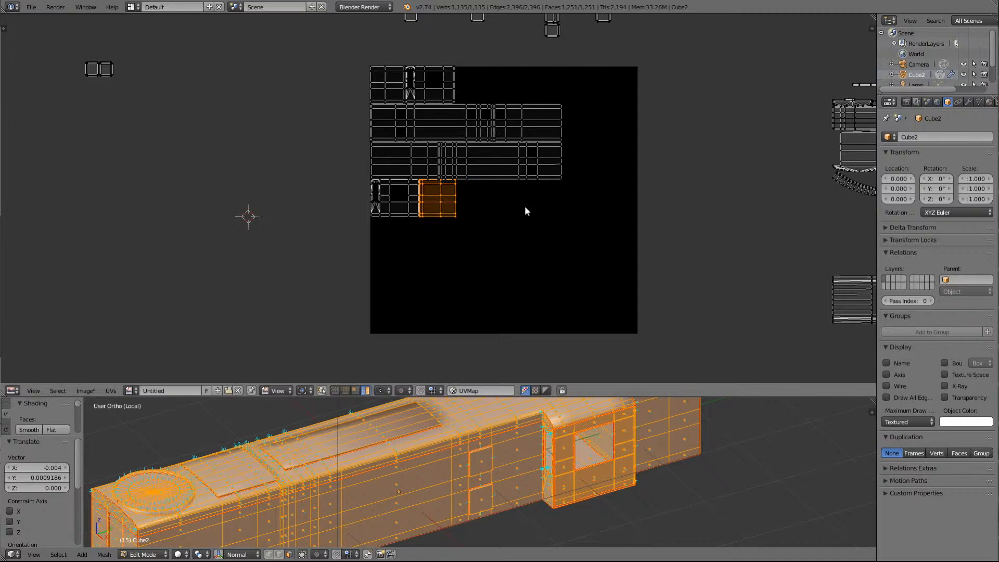
pyautogui.scroll(-3, 526, 208)
pyautogui.scroll(2, 525, 207)
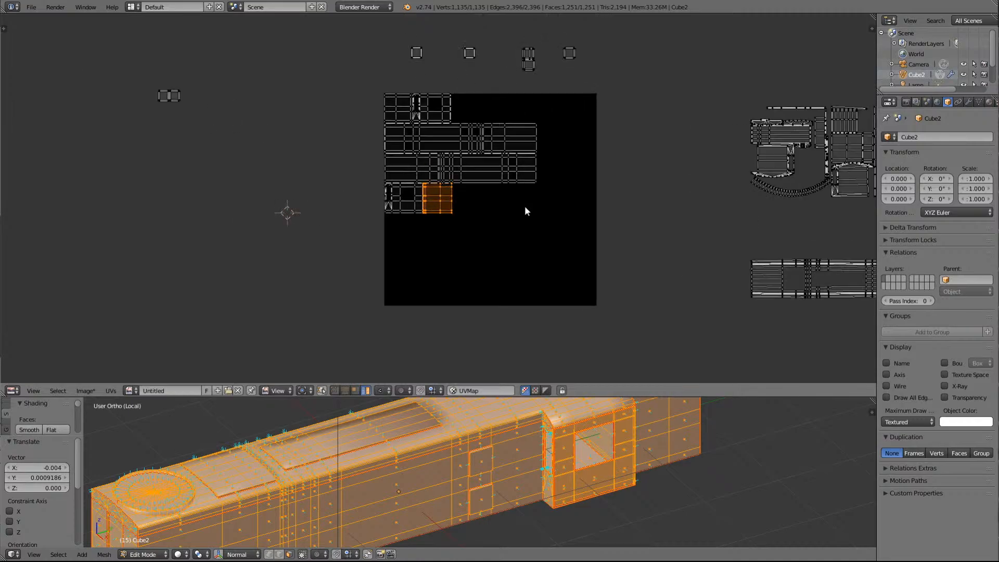
pyautogui.scroll(-3, 526, 210)
pyautogui.scroll(1, 524, 221)
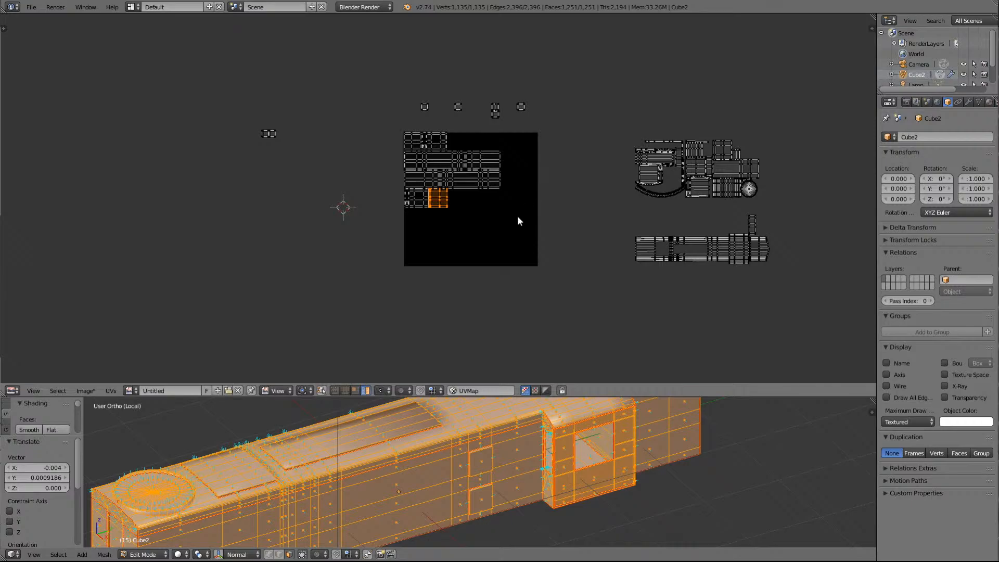
pyautogui.press('a')
pyautogui.scroll(3, 548, 249)
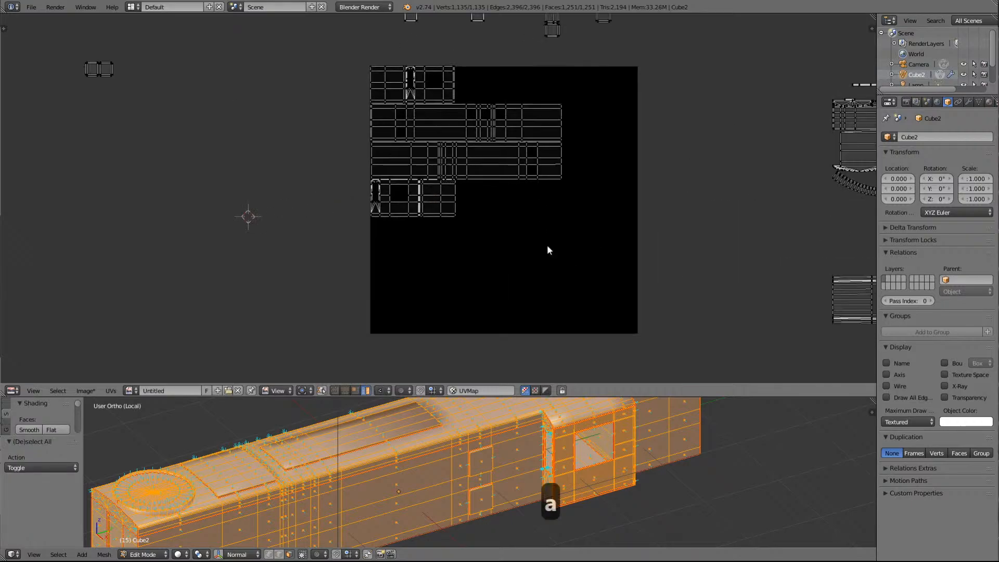
pyautogui.press('b')
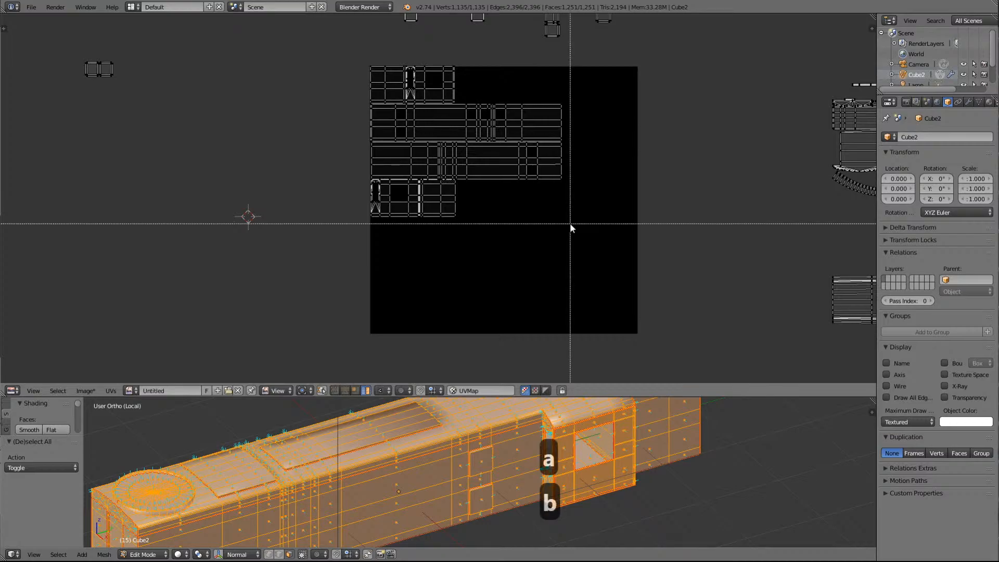
pyautogui.moveTo(364, 60); pyautogui.dragTo(574, 223)
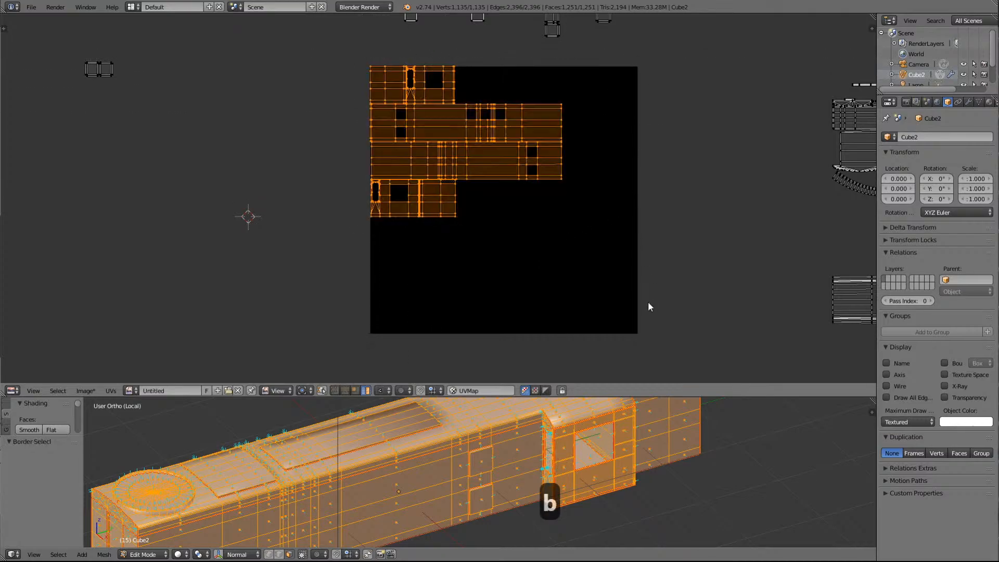
pyautogui.press('s')
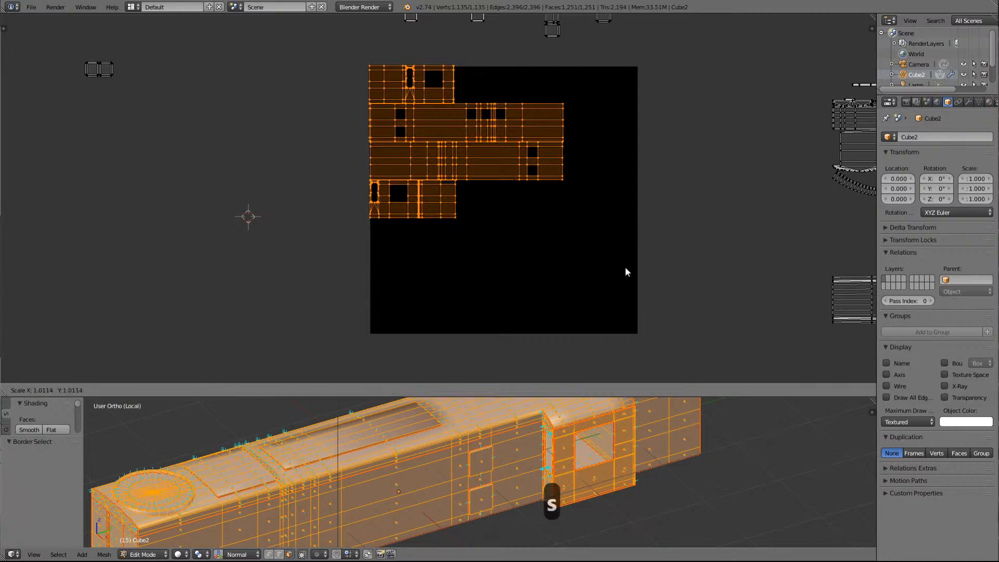
pyautogui.click(677, 289)
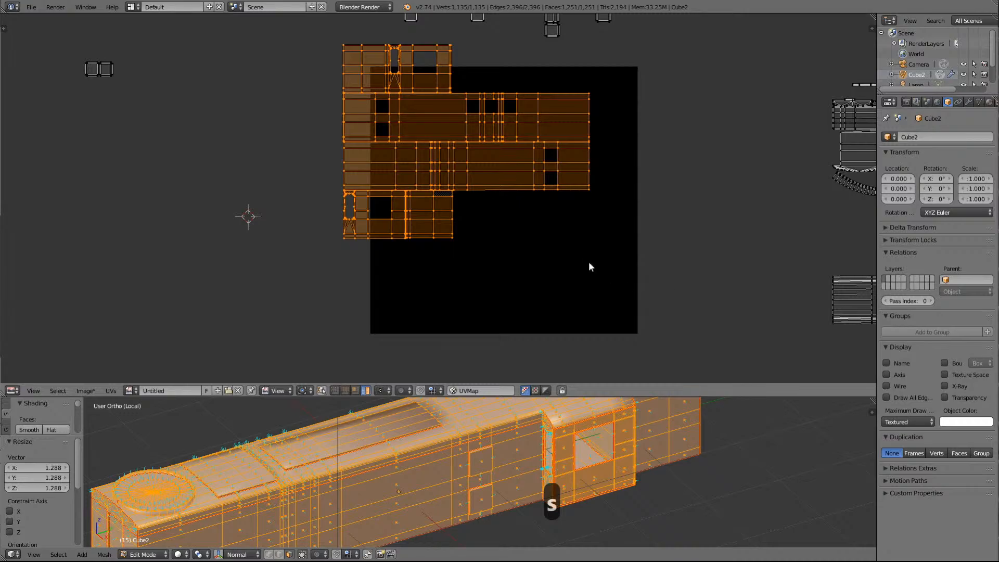
# Move the four selected rows of islands together into the image square's upper-left corner, just inside its edges
pyautogui.press('g')
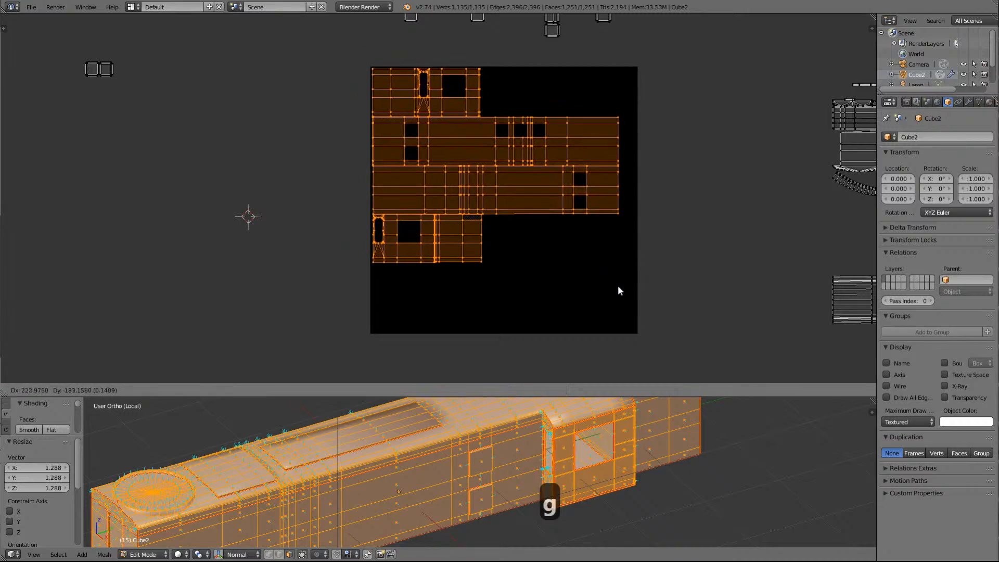
pyautogui.click(619, 290)
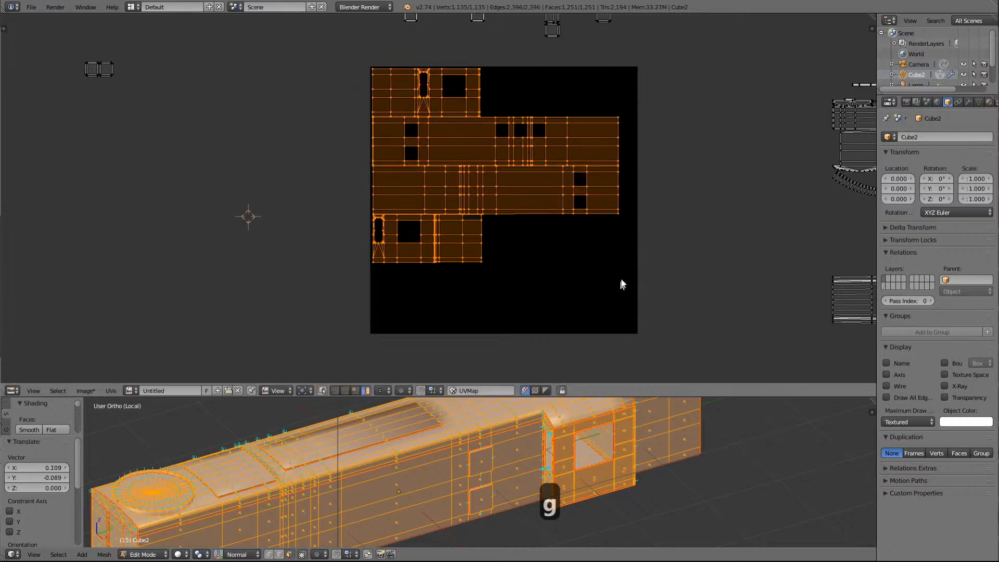
pyautogui.scroll(-2, 637, 263)
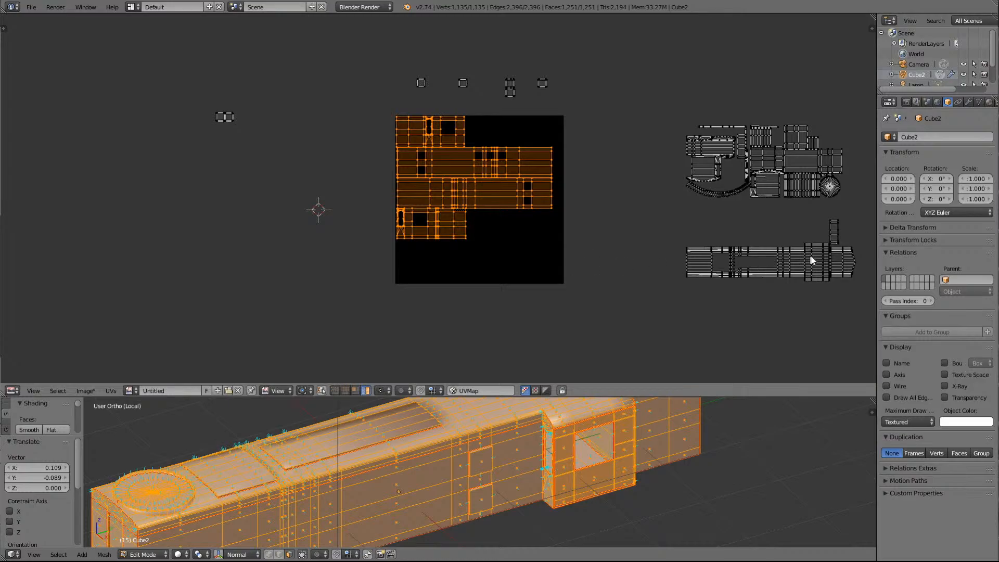
# Scale the long roof island down to about 0.698 and move it into the free space beside the top row
pyautogui.press('l')
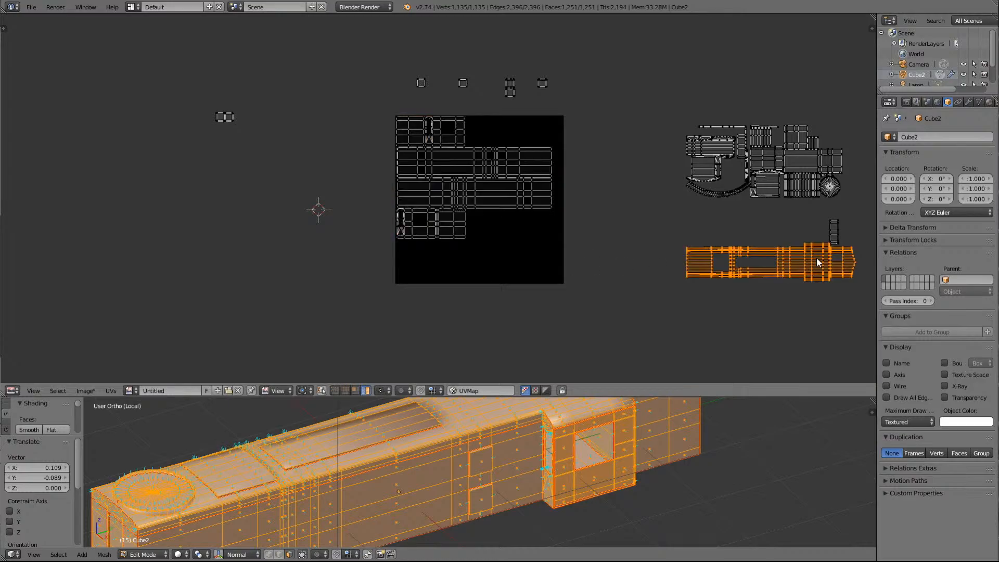
pyautogui.press('g')
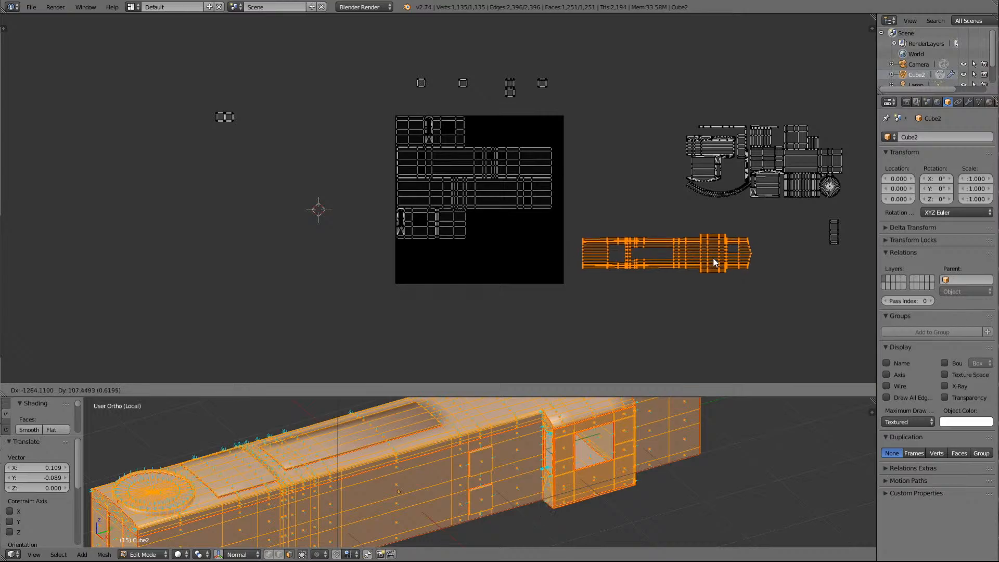
pyautogui.click(724, 257)
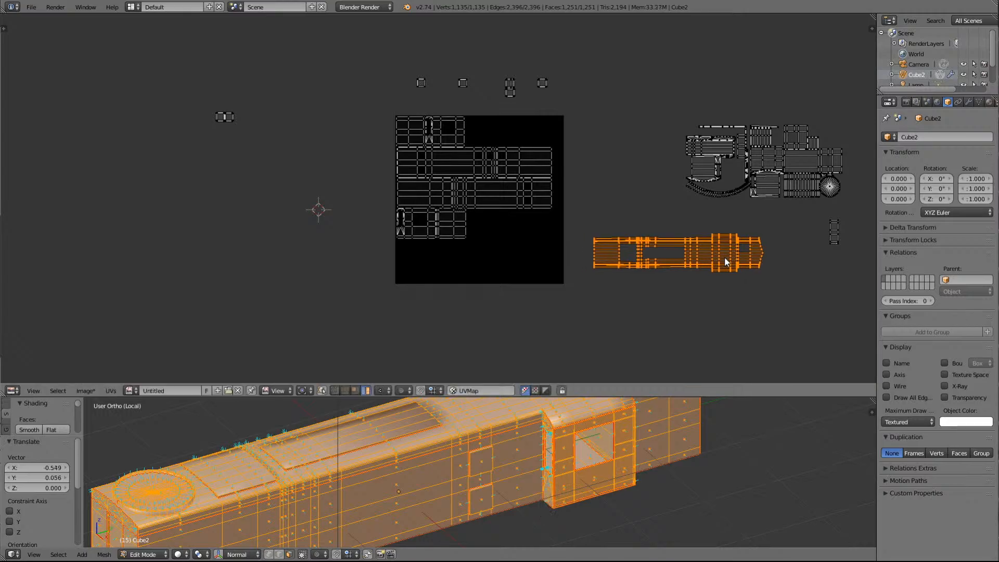
pyautogui.scroll(4, 738, 280)
pyautogui.scroll(-3, 738, 285)
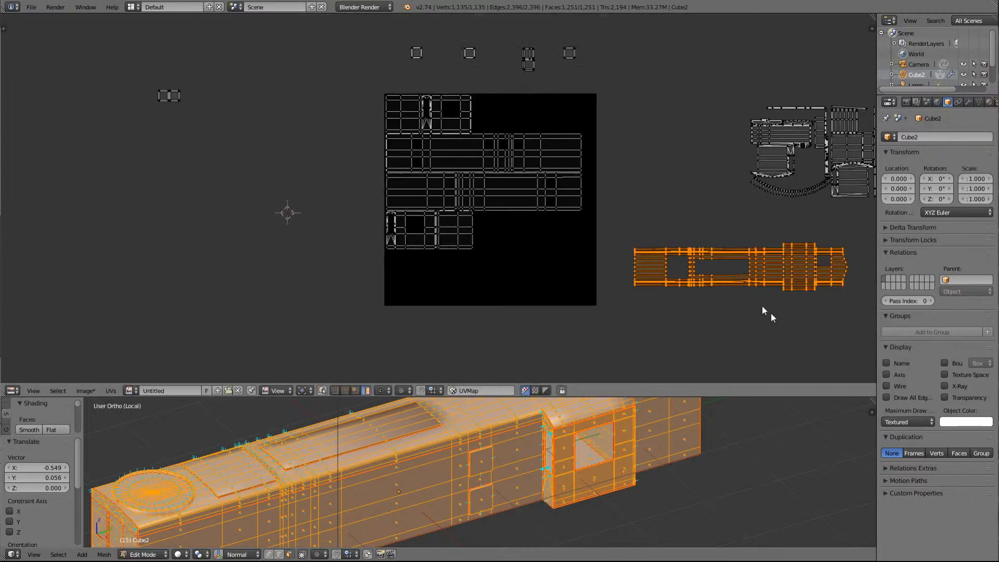
pyautogui.press('s')
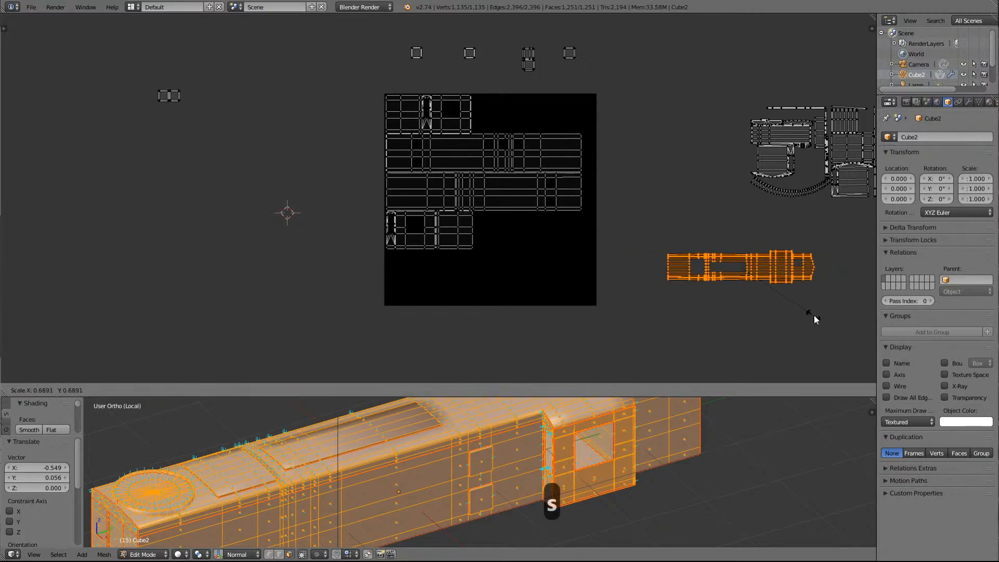
pyautogui.click(814, 314)
pyautogui.press('g')
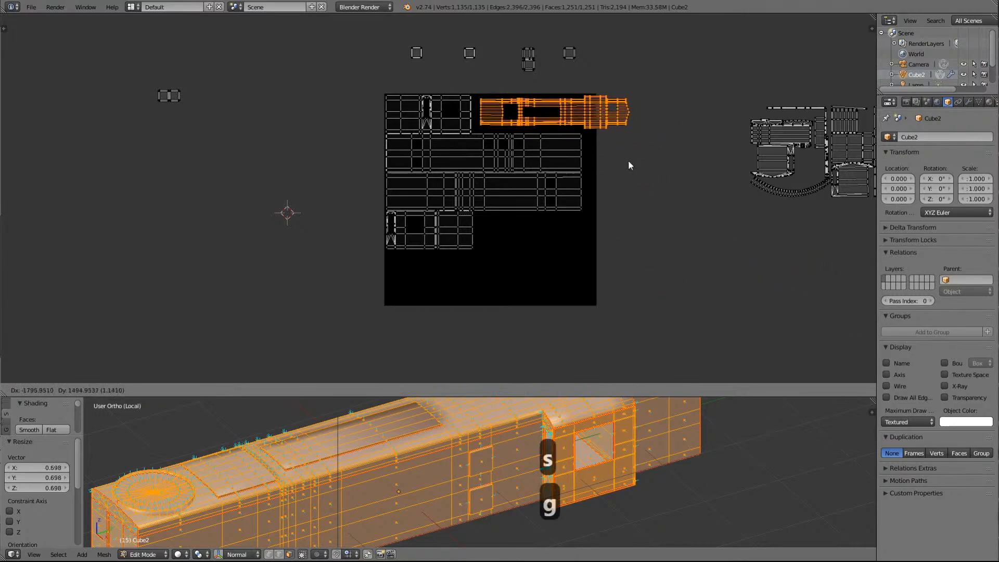
pyautogui.click(635, 166)
# Shrink the roof island by about 0.832 and again by 0.947, positioning it between the top row and the image square's edge
pyautogui.press('s')
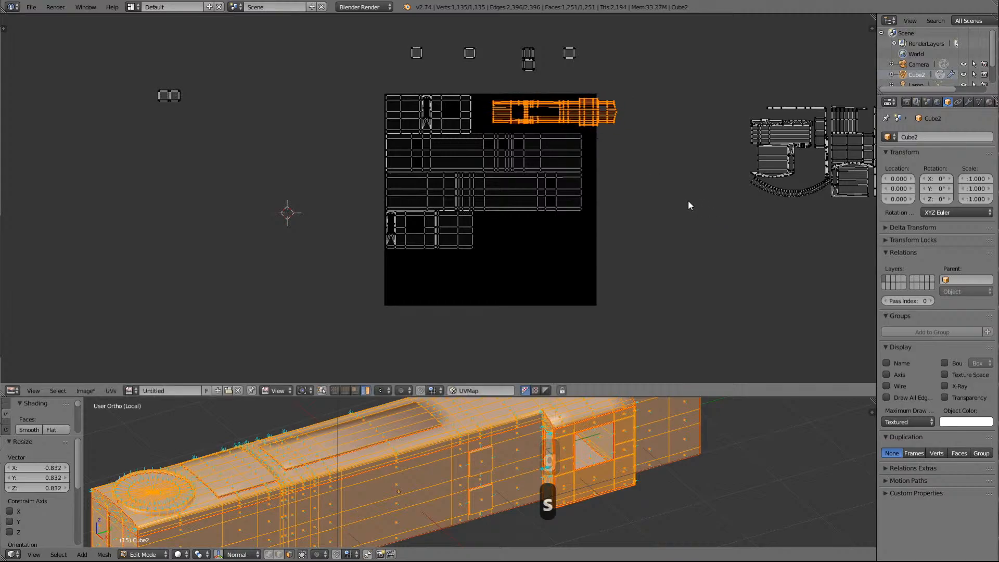
pyautogui.click(687, 203)
pyautogui.press('g')
pyautogui.click(670, 205)
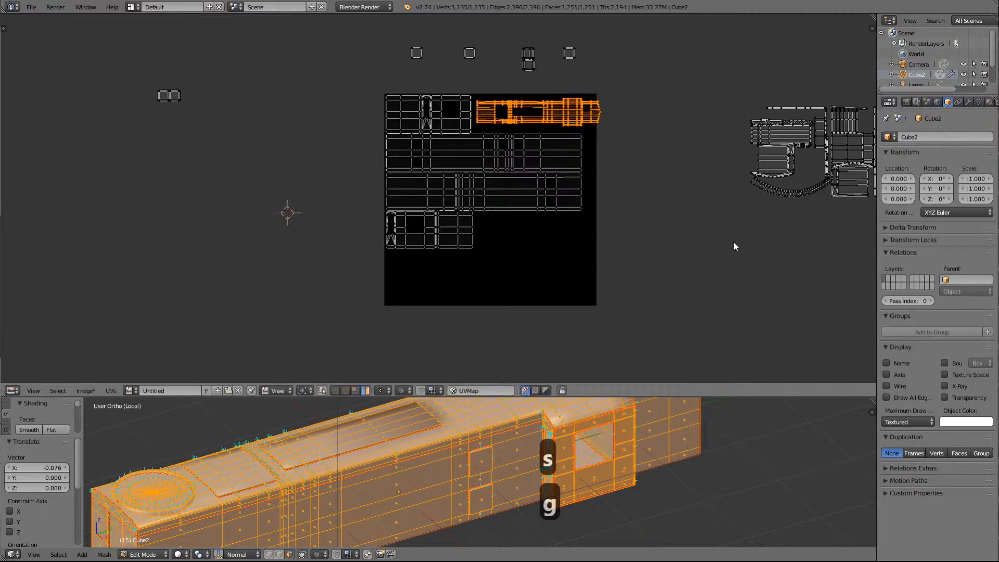
pyautogui.press('s')
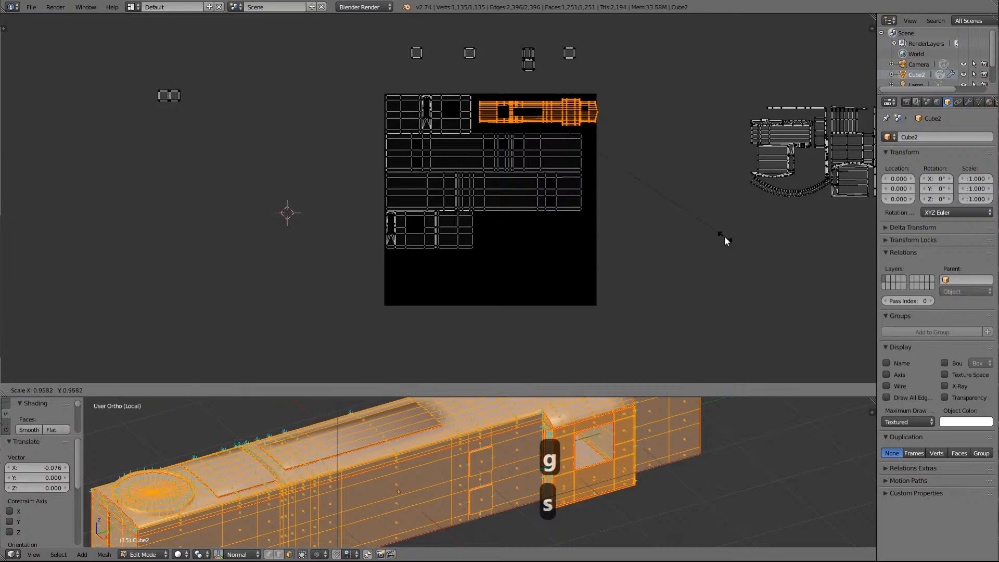
pyautogui.click(724, 238)
pyautogui.press('g')
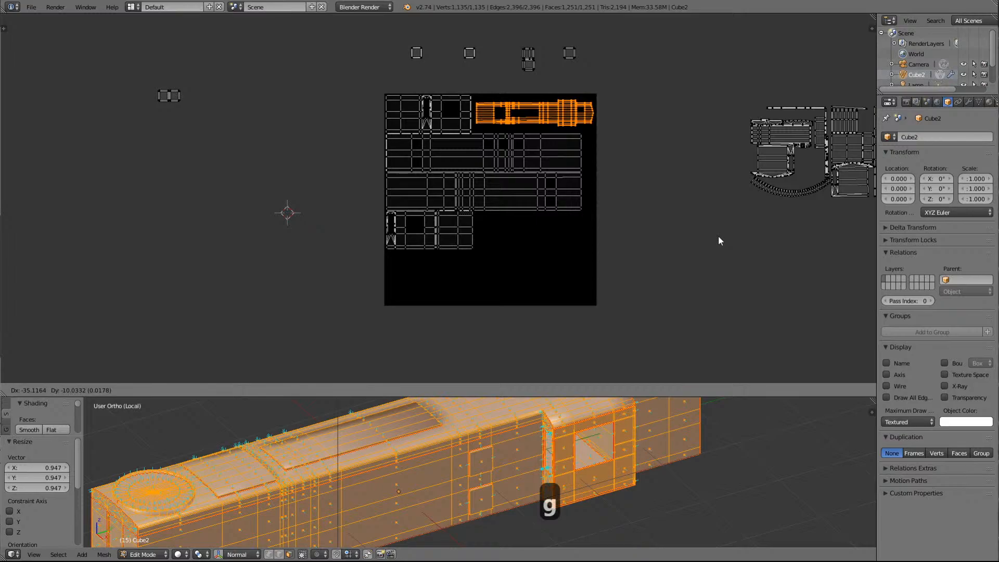
pyautogui.click(719, 240)
# Enlarge the roof island by about 1.067 to fill the gap and shift it slightly along X toward the top row
pyautogui.scroll(5, 719, 240)
pyautogui.scroll(-4, 719, 241)
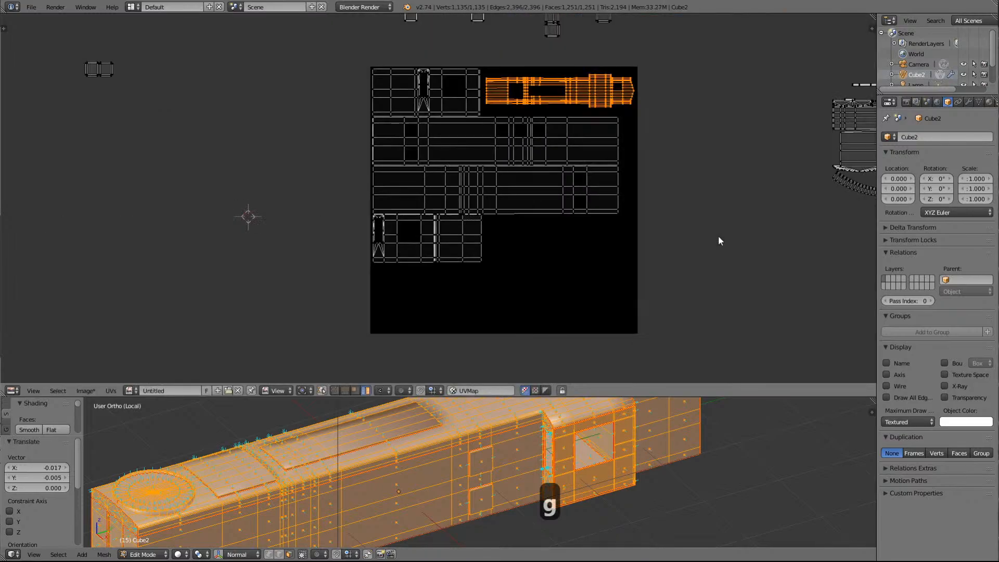
pyautogui.press('KP_Delete')
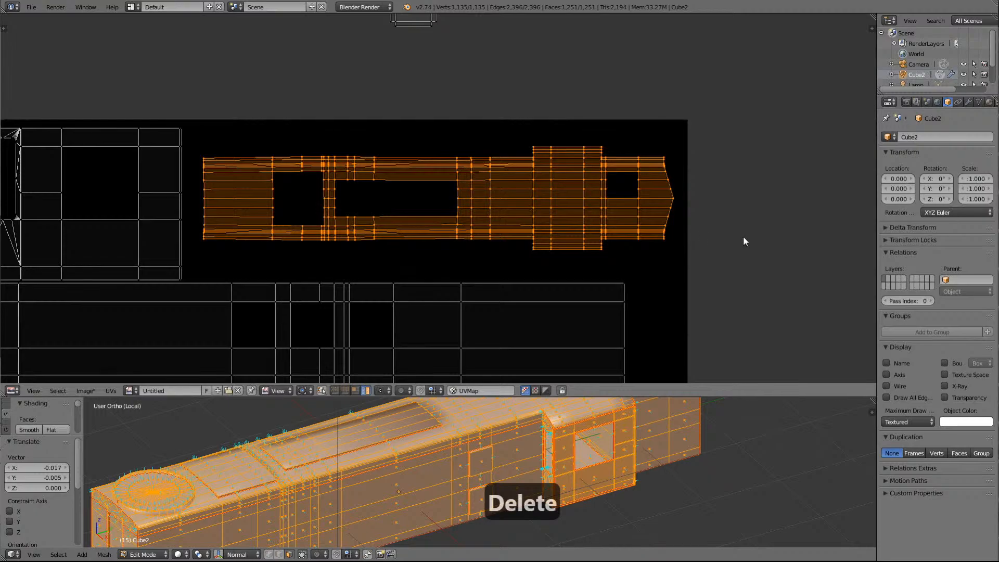
pyautogui.press('s')
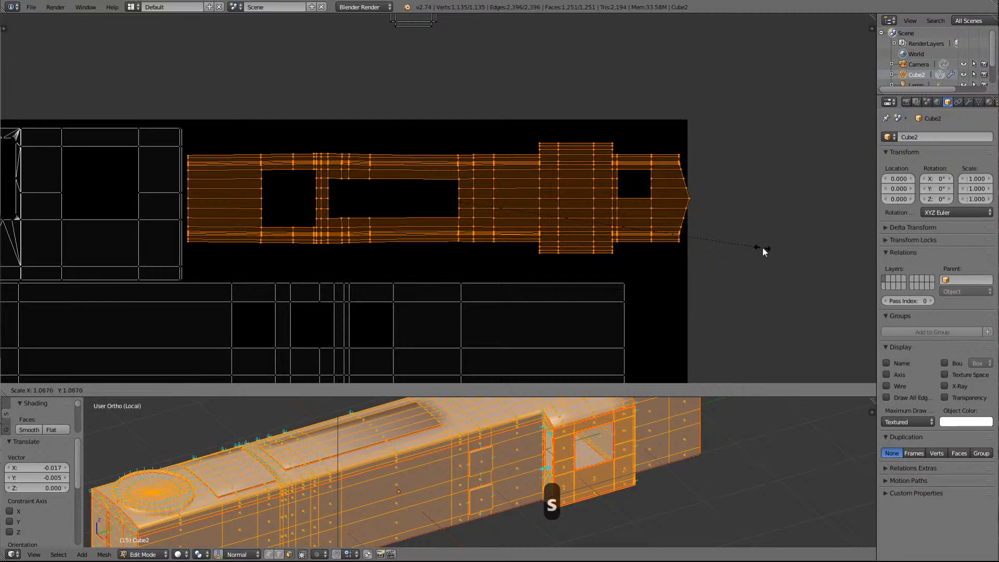
pyautogui.click(763, 247)
pyautogui.press('g')
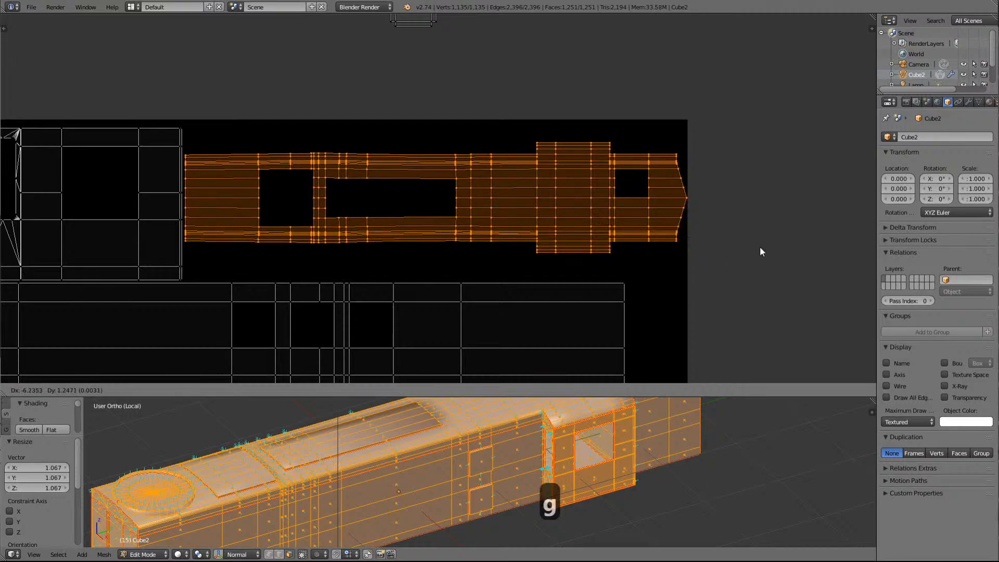
pyautogui.press('x')
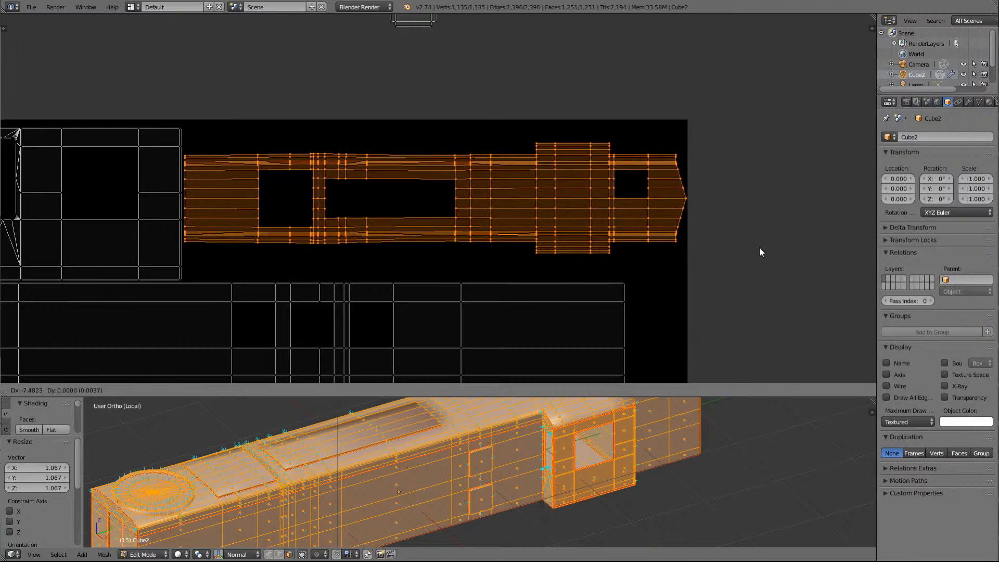
pyautogui.click(760, 248)
# Fine-tune the roof island by scaling it to about 0.994 and nudging it 0.001 along X inside the image edge
pyautogui.press('s')
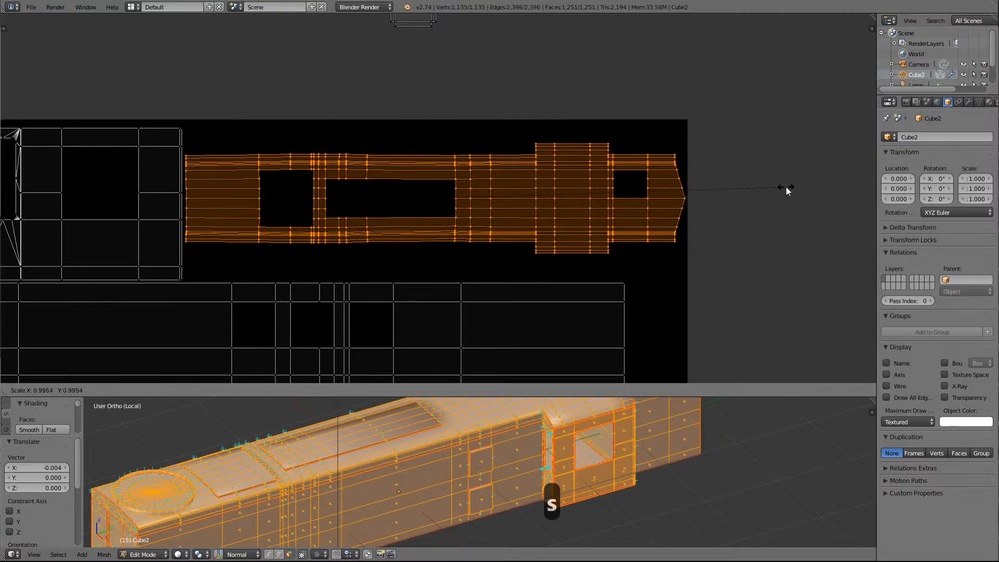
pyautogui.click(784, 187)
pyautogui.press('g')
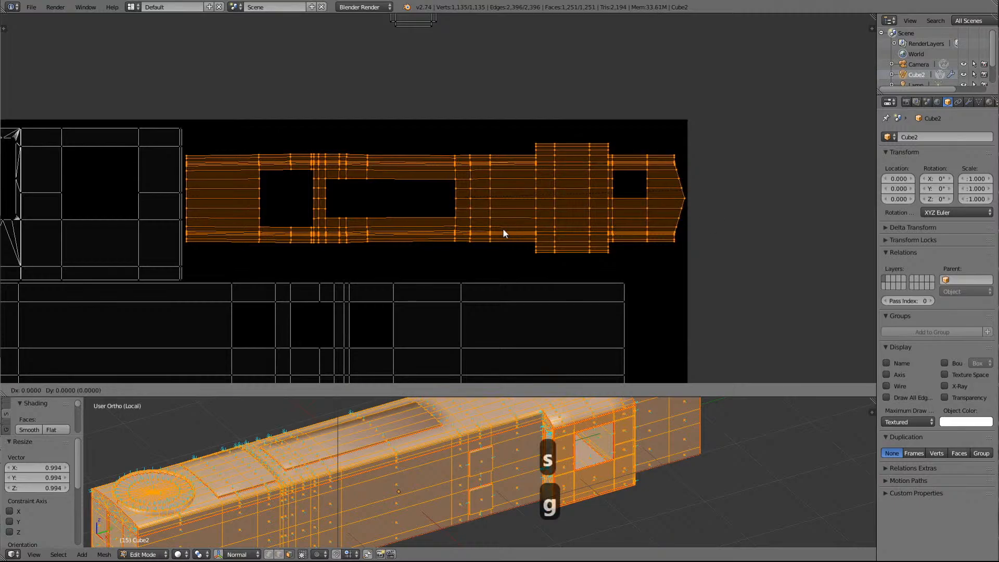
pyautogui.click(504, 229)
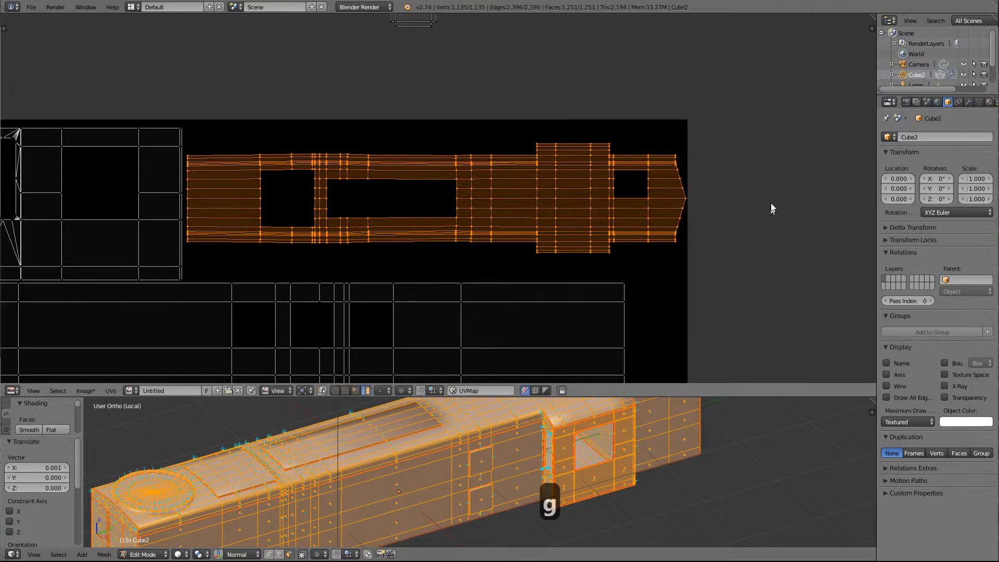
# Examine the unplaced islands outside the image square, including the square island with the window opening, against the arranged rows
pyautogui.scroll(-2, 771, 204)
pyautogui.scroll(-3, 770, 206)
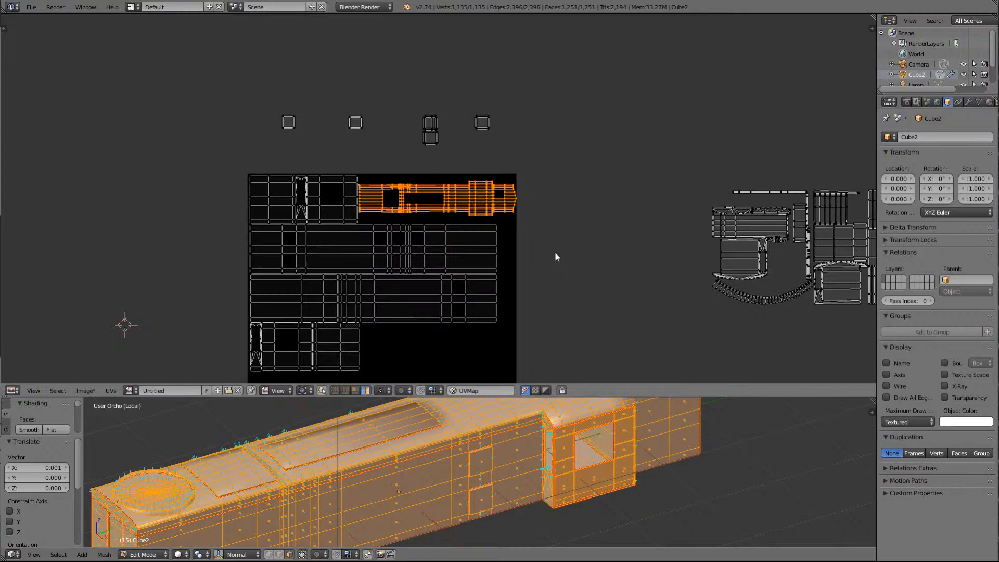
pyautogui.scroll(-4, 568, 228)
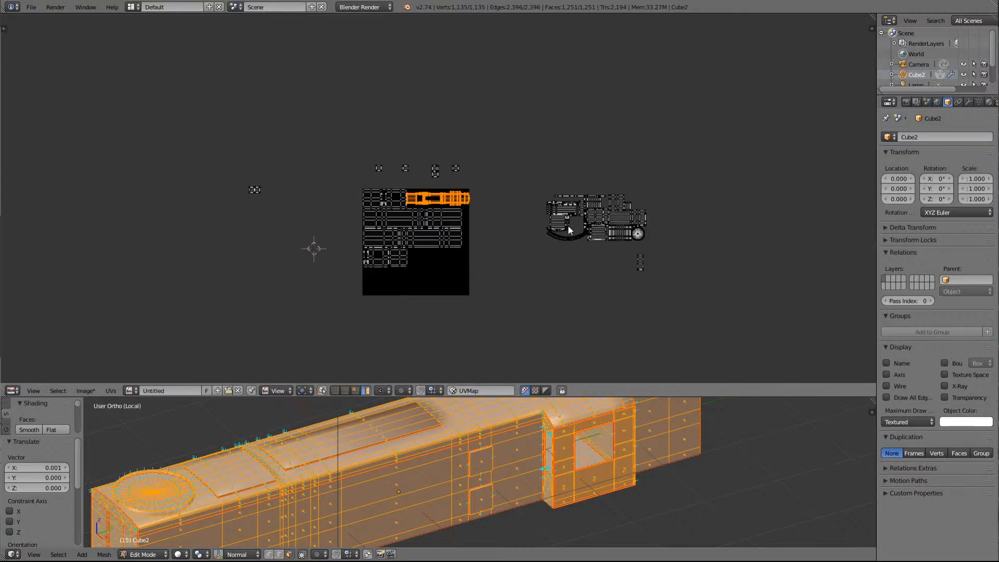
pyautogui.scroll(2, 569, 229)
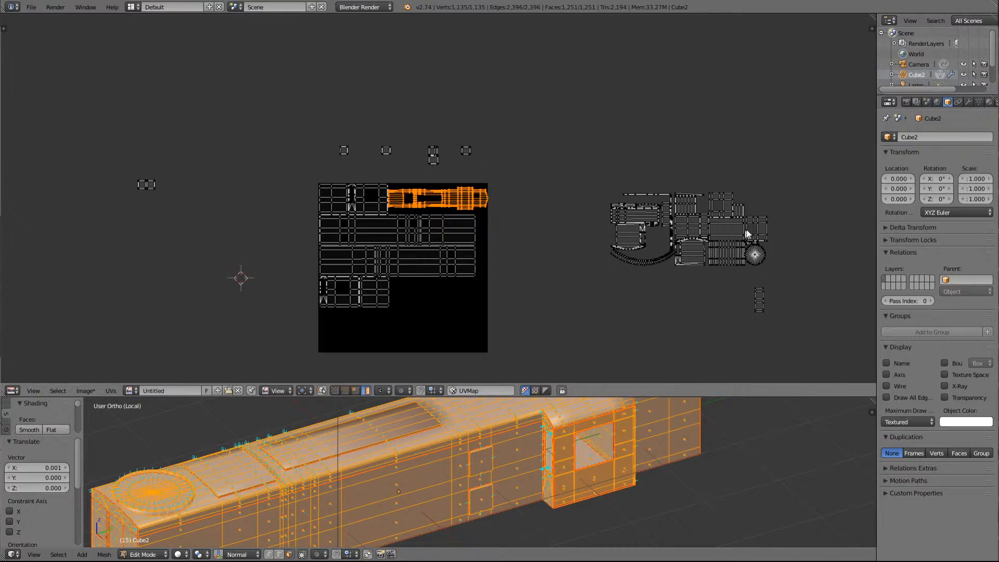
pyautogui.rightClick(765, 230)
pyautogui.press('KP_Delete')
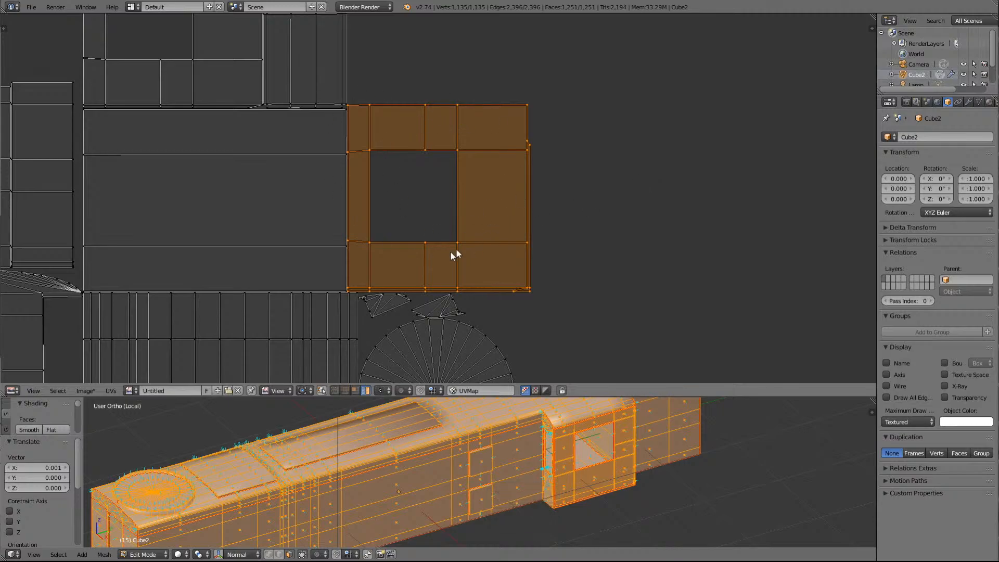
pyautogui.scroll(-3, 562, 138)
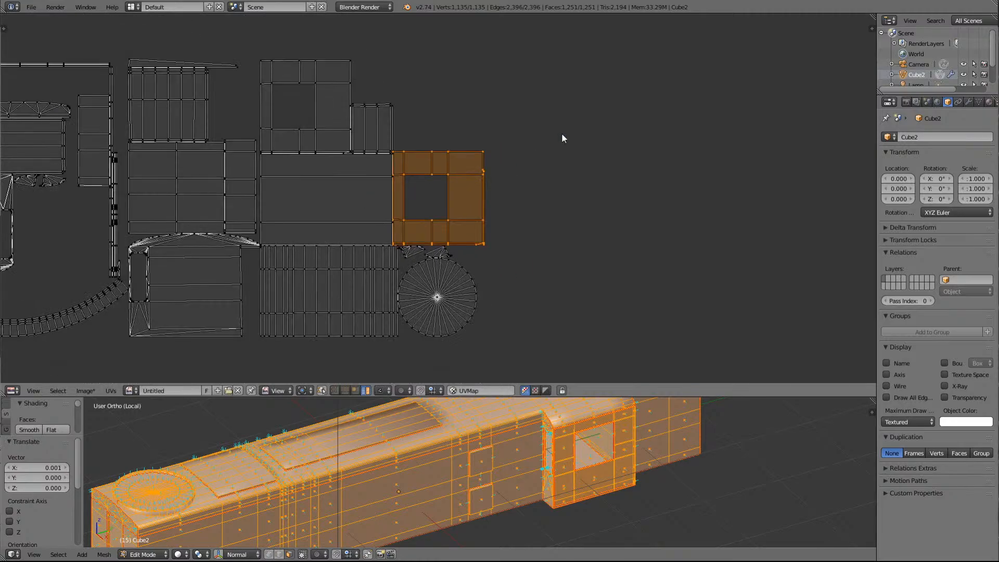
pyautogui.scroll(3, 561, 138)
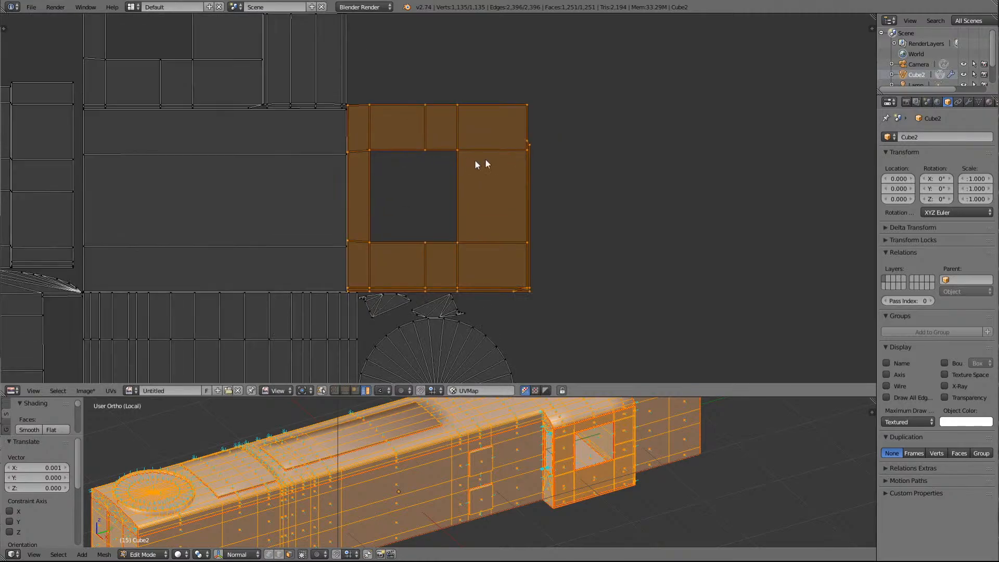
pyautogui.scroll(-3, 479, 196)
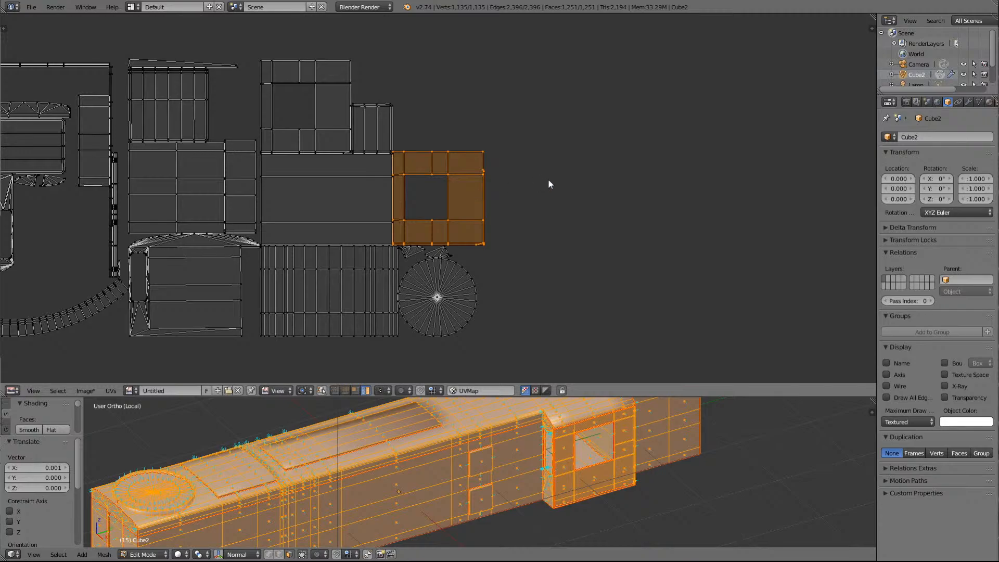
pyautogui.scroll(-2, 549, 184)
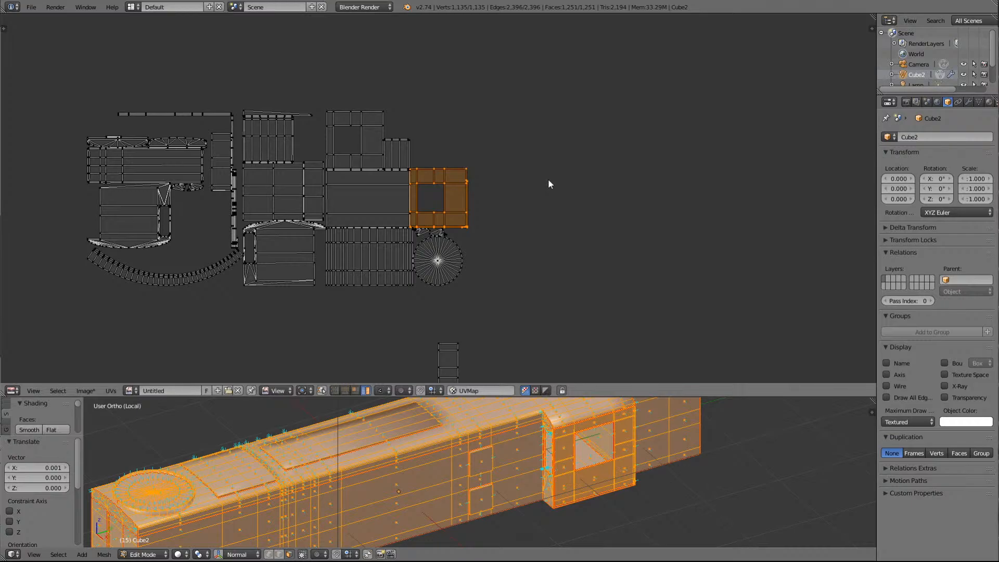
pyautogui.scroll(-4, 549, 183)
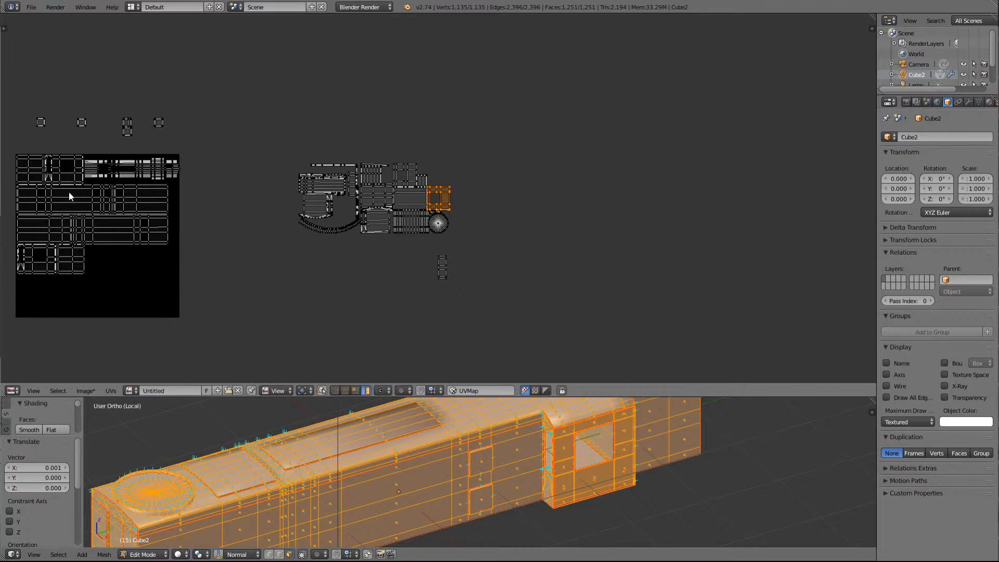
pyautogui.scroll(-1, 219, 223)
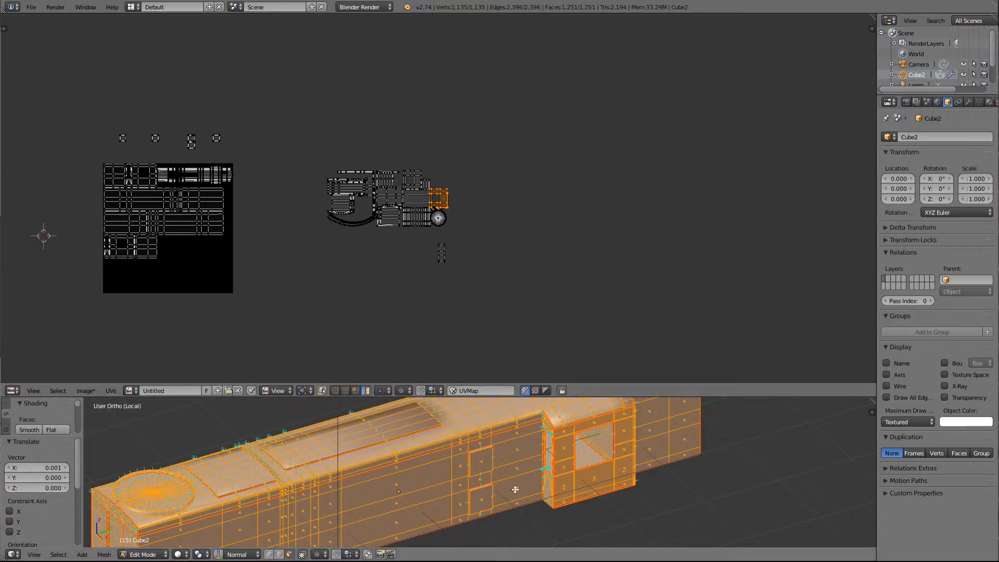
# Enlarge the 3D viewport at the UV editor's expense and deselect the entire locomotive mesh
pyautogui.moveTo(740, 384); pyautogui.dragTo(735, 171)
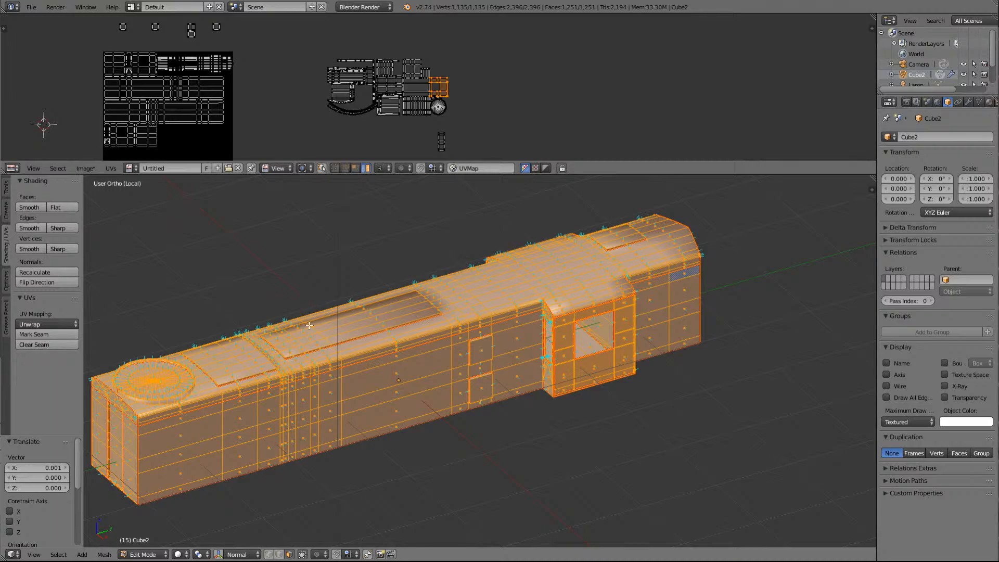
pyautogui.press('KP_4')
pyautogui.press('KP_4')
pyautogui.press('KP_4')
pyautogui.press('KP_4')
pyautogui.press('KP_4')
pyautogui.press('KP_4')
pyautogui.press('KP_4')
pyautogui.press('KP_4')
pyautogui.press('KP_4')
pyautogui.press('KP_4')
pyautogui.press('KP_4')
pyautogui.press('KP_4')
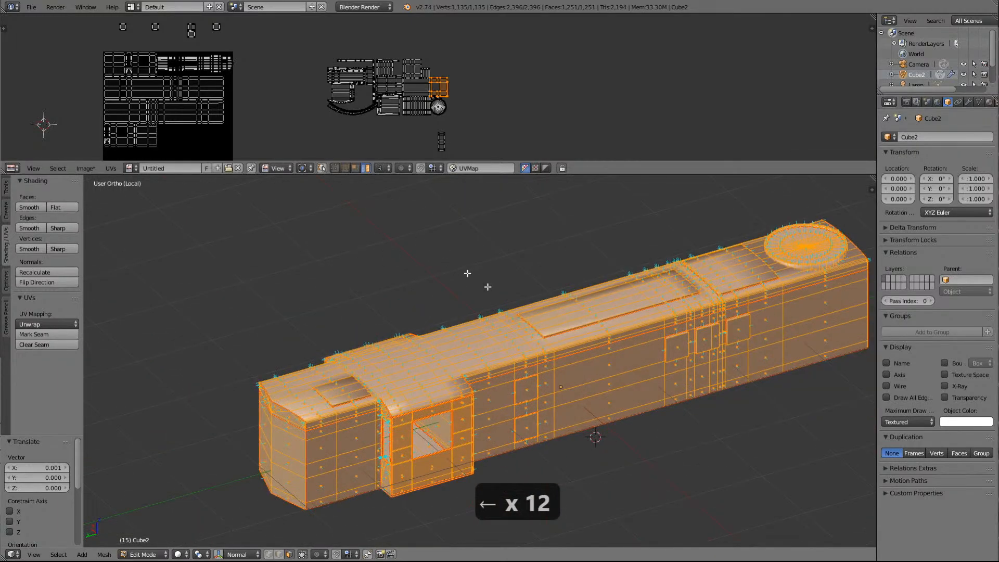
pyautogui.scroll(5, 469, 276)
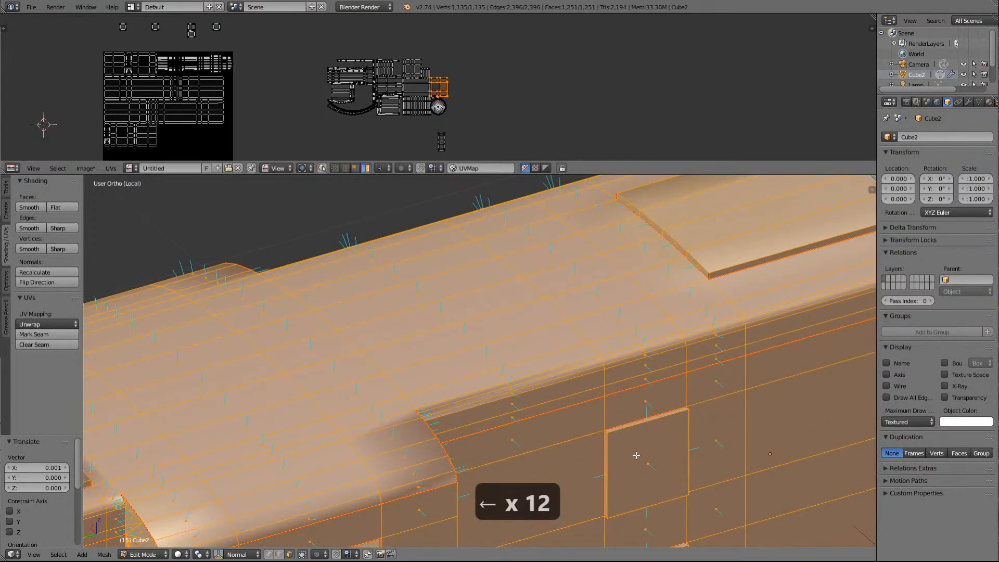
pyautogui.press('a')
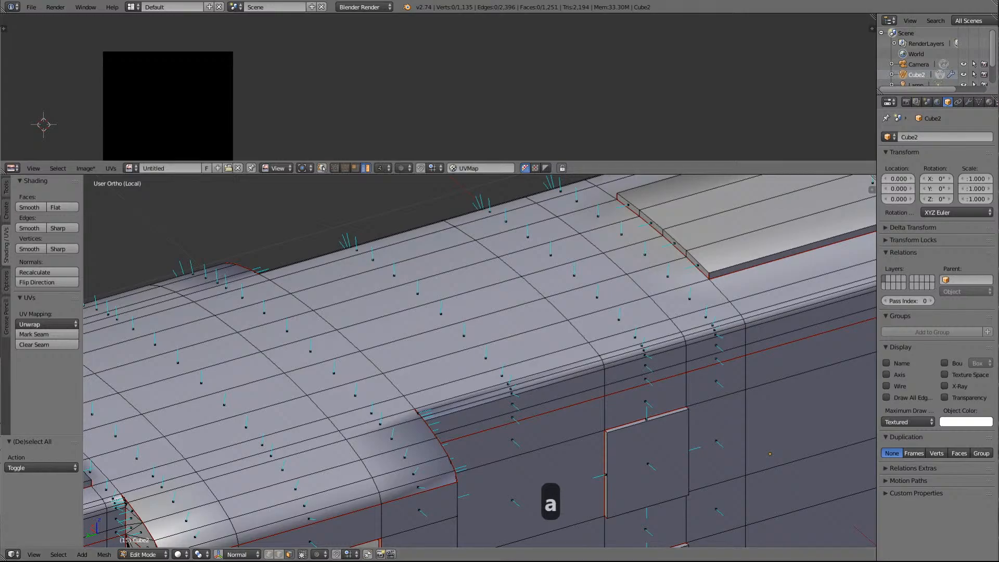
# Select the upper edge of the square panel on the body's side in edge selection mode to look for it in the UV layout
pyautogui.click(279, 555)
pyautogui.rightClick(636, 416)
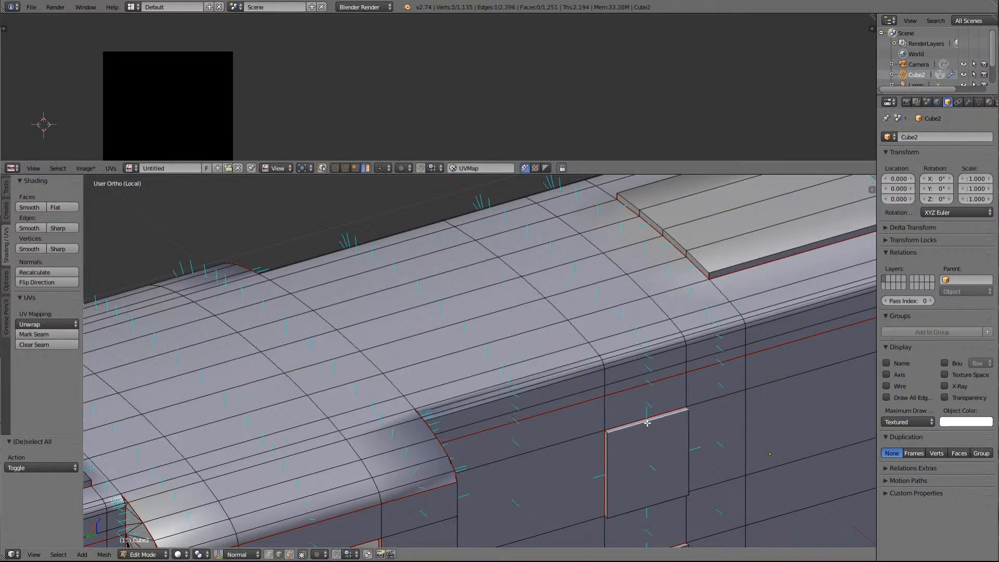
pyautogui.scroll(-4, 292, 83)
pyautogui.scroll(-3, 292, 82)
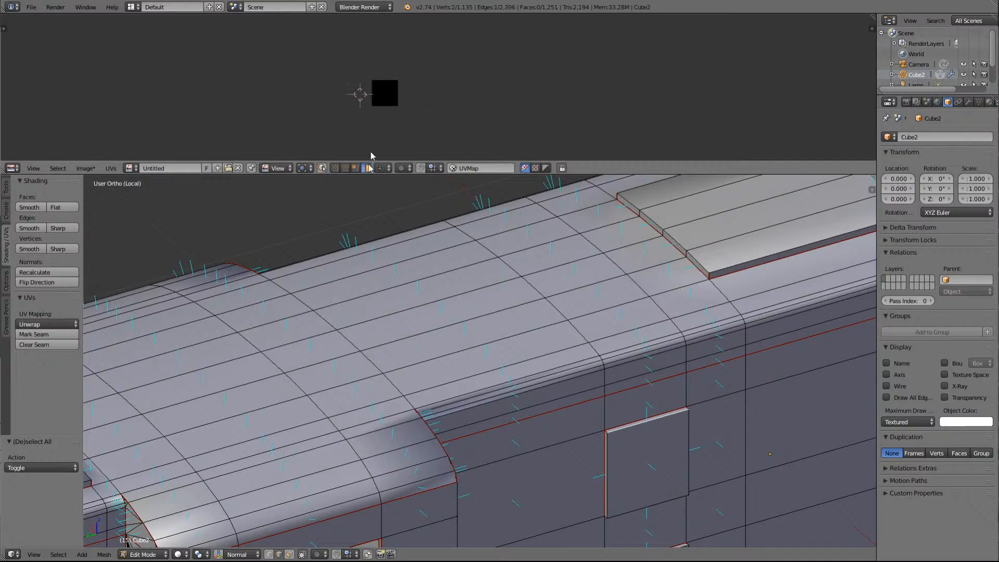
pyautogui.click(345, 169)
pyautogui.press('Delete')
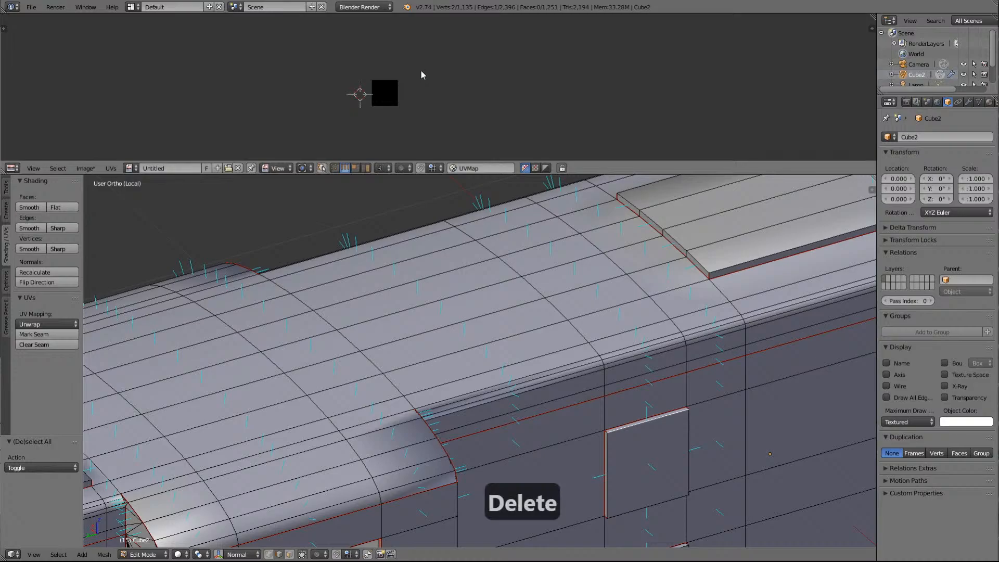
pyautogui.scroll(-4, 411, 66)
pyautogui.scroll(5, 411, 67)
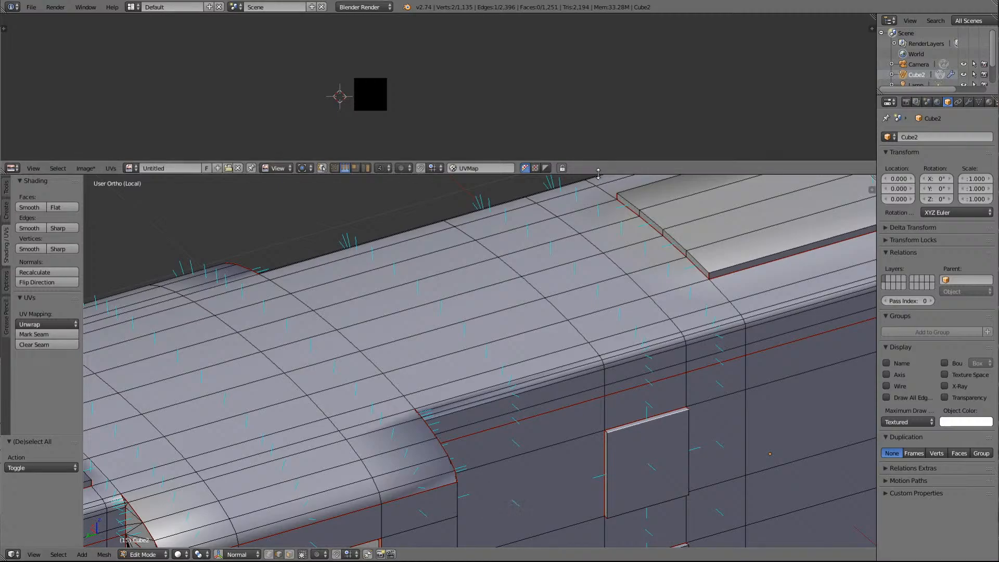
# Enlarge the UV editor and sync its selection with the mesh to find the selected panel edge among all islands
pyautogui.moveTo(598, 174); pyautogui.dragTo(599, 384)
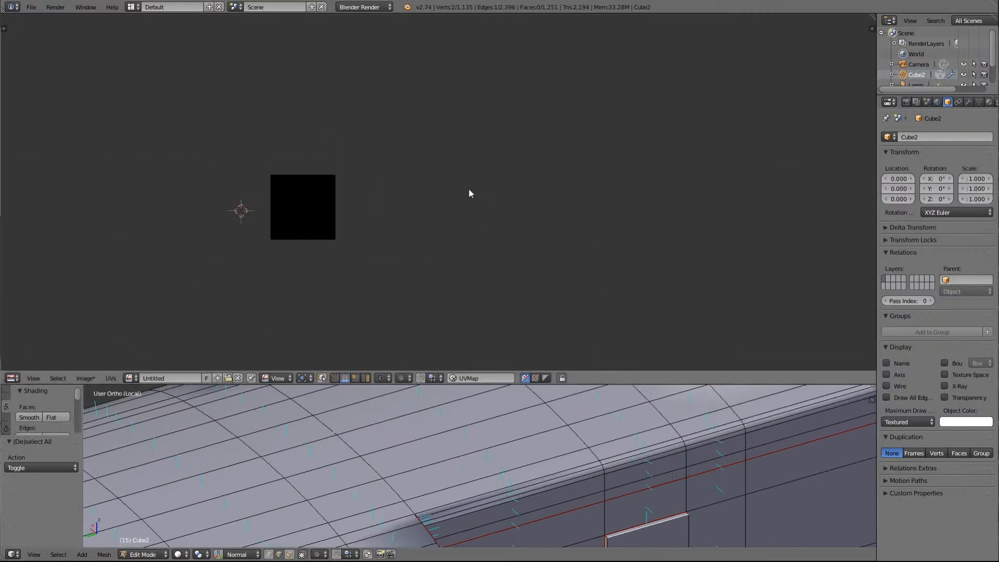
pyautogui.scroll(3, 470, 194)
pyautogui.scroll(-6, 470, 193)
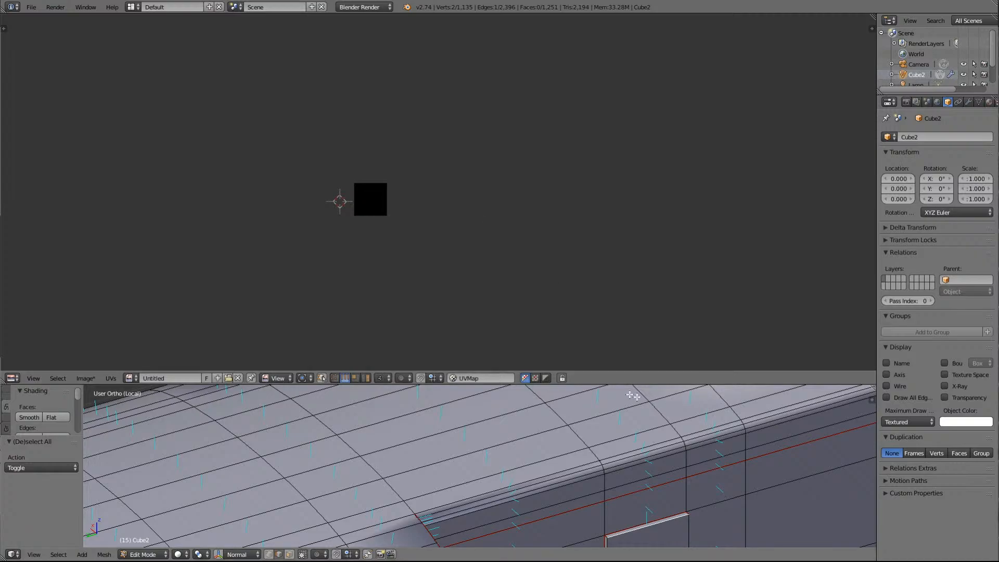
pyautogui.moveTo(614, 384); pyautogui.dragTo(615, 332)
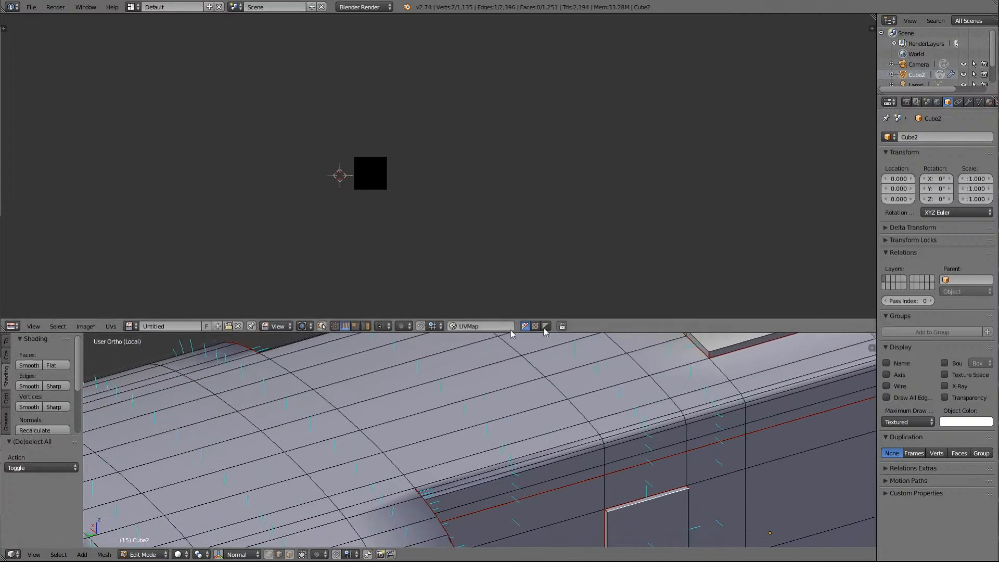
pyautogui.click(322, 327)
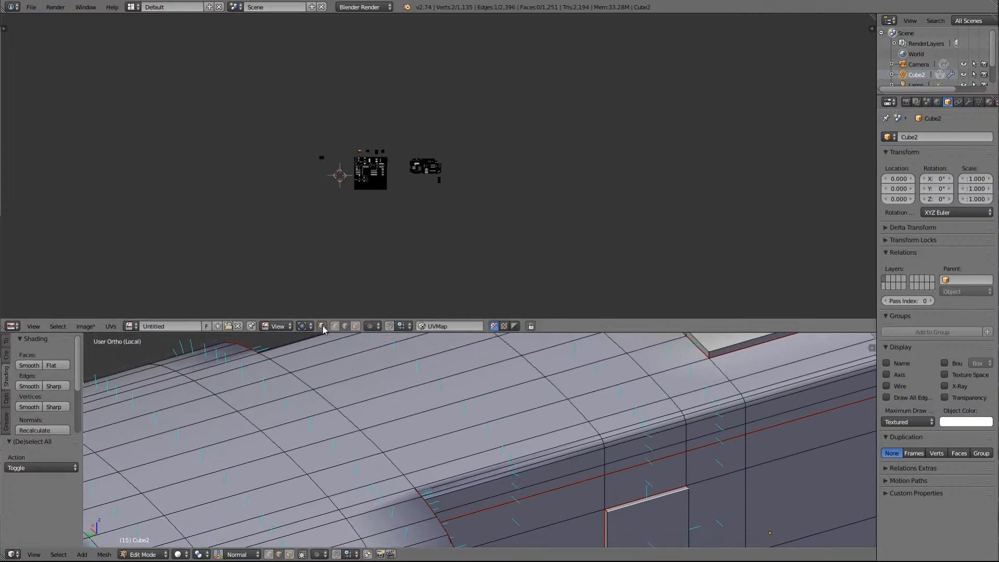
pyautogui.scroll(8, 379, 130)
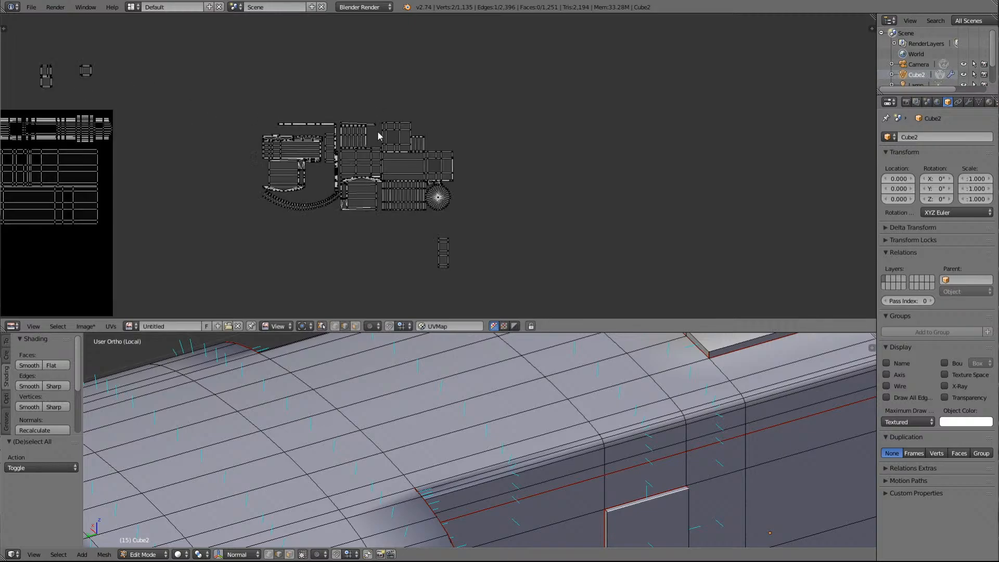
pyautogui.scroll(-1, 378, 136)
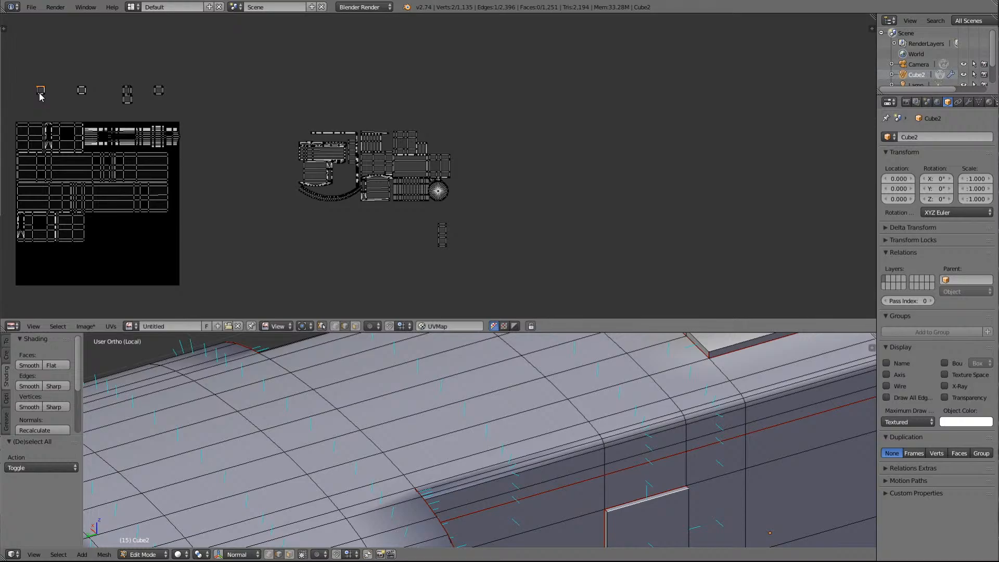
# Clear the selection and pick the face of the leftmost small square island above the image square in face selection mode
pyautogui.keyDown('shift'); pyautogui.click(635, 501); pyautogui.keyUp('shift')
pyautogui.press('a')
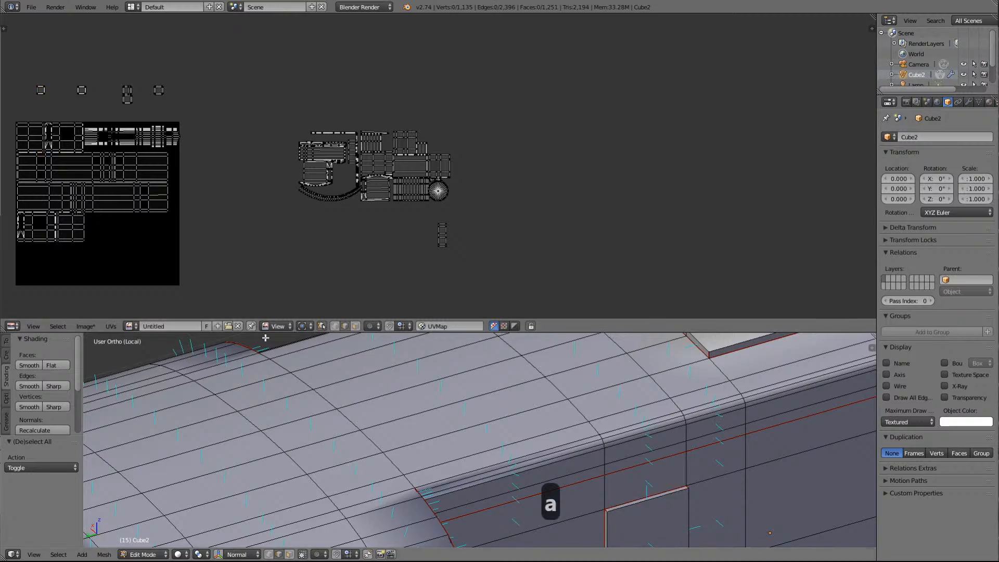
pyautogui.click(355, 326)
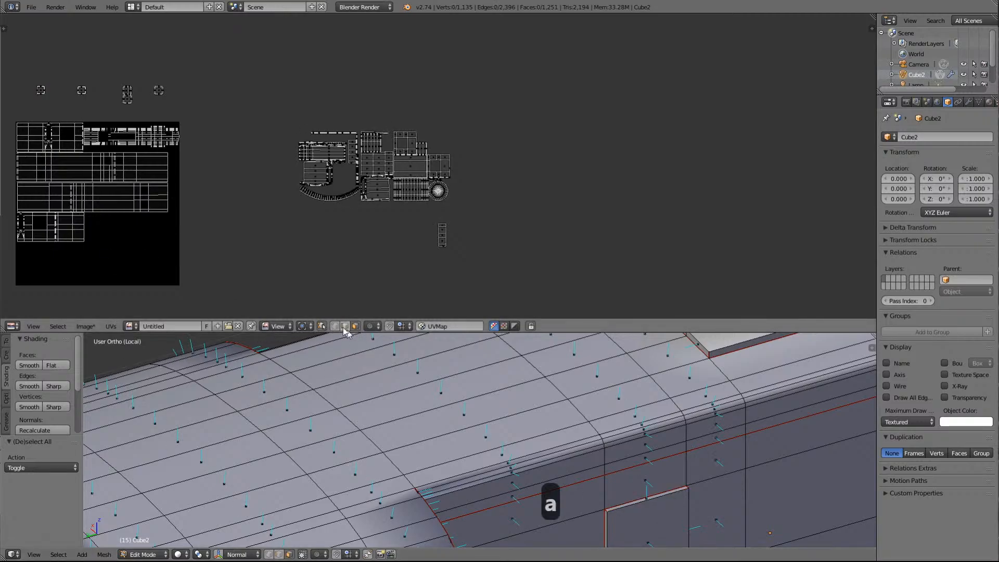
pyautogui.rightClick(40, 91)
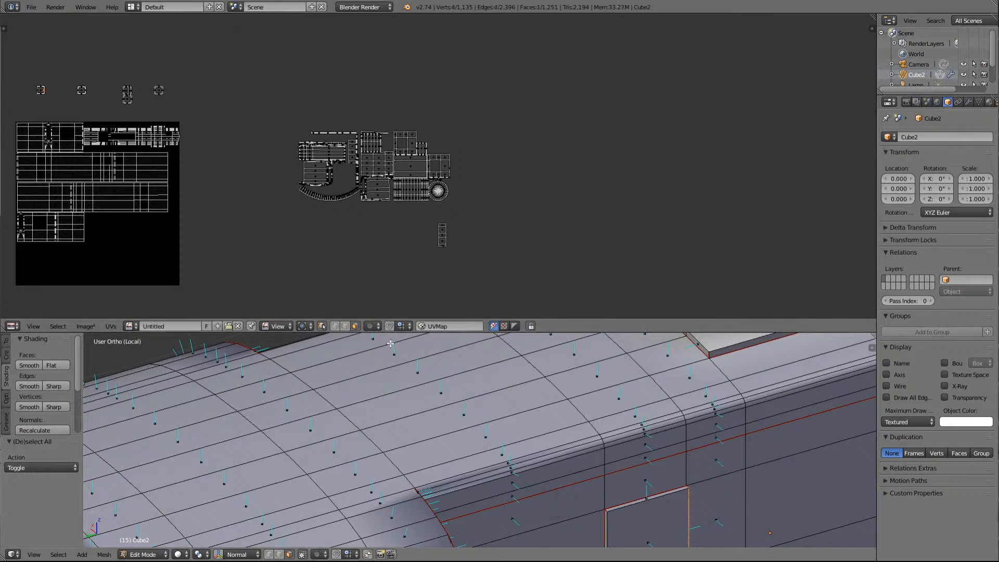
# Turn off selection sync, use island selection with the whole mesh selected, and select the leftmost small square island
pyautogui.click(322, 327)
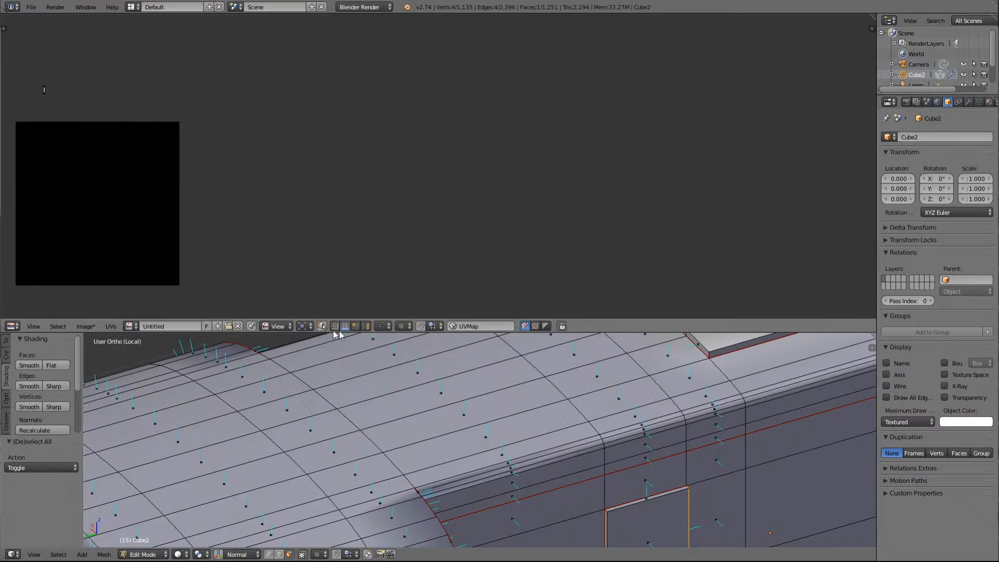
pyautogui.click(365, 326)
pyautogui.press('a')
pyautogui.press('a')
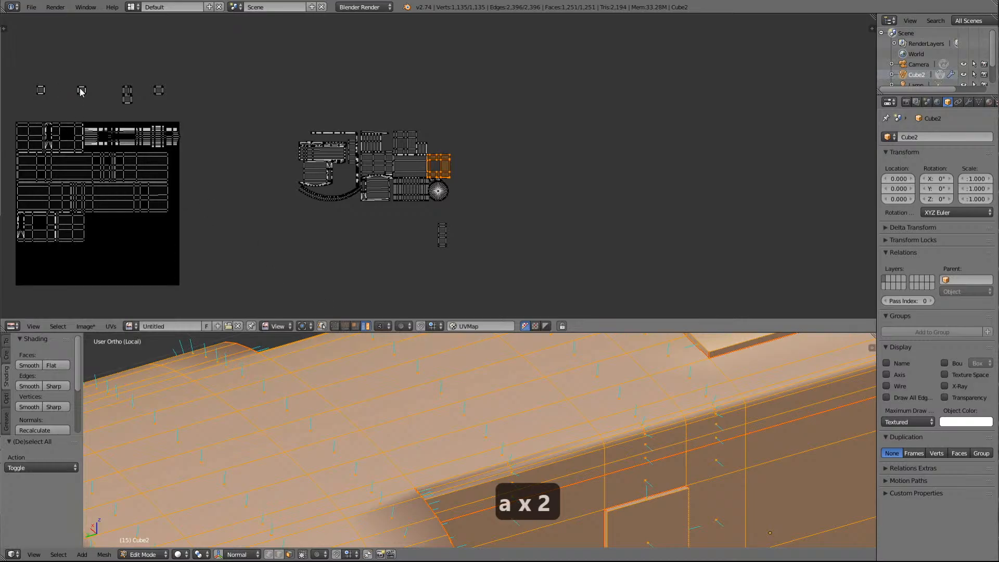
pyautogui.rightClick(41, 92)
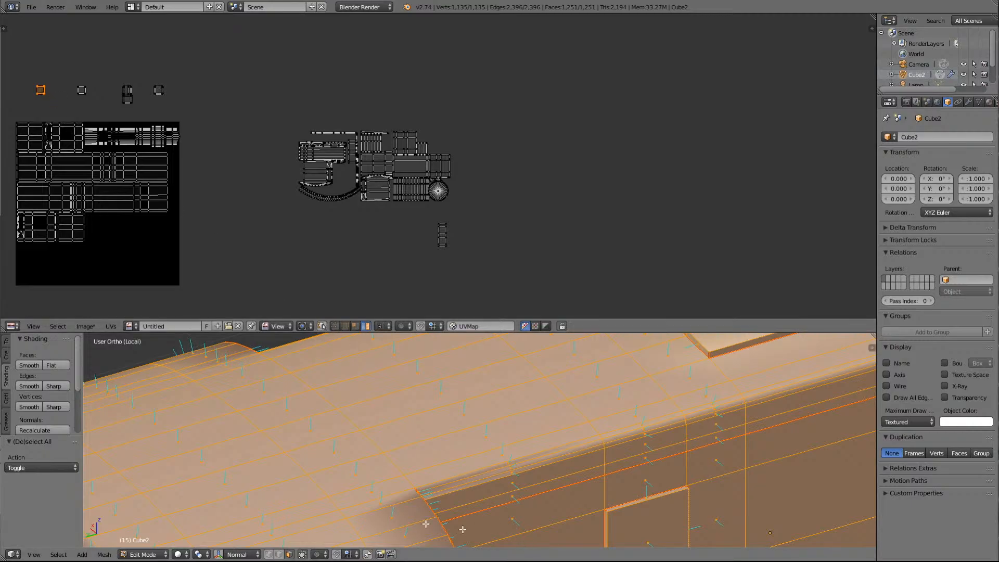
# Select the square side panel's face alone to check which UV island it belongs to, and reselect the whole mesh
pyautogui.click(649, 532)
pyautogui.rightClick(649, 532)
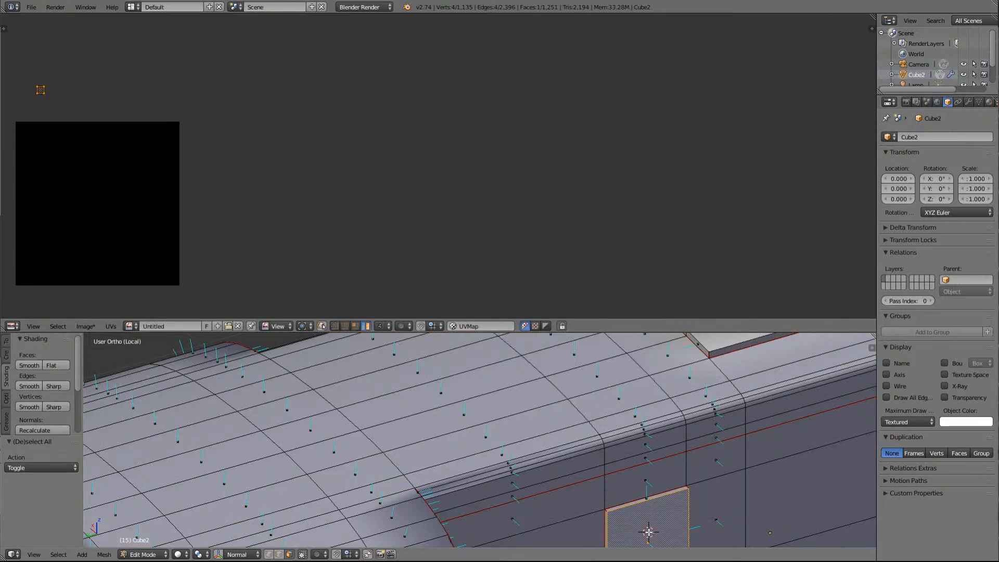
pyautogui.press('a')
pyautogui.press('a')
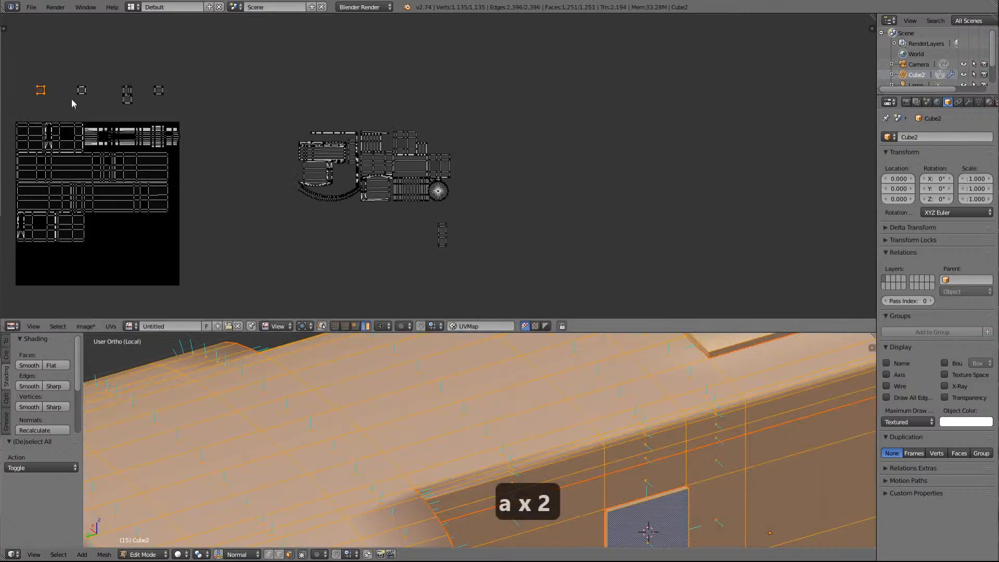
# Move the small square island 0.813 along X and -0.406 along Y into the free strip beside the upper side row
pyautogui.click(185, 156)
pyautogui.press('KP_Delete')
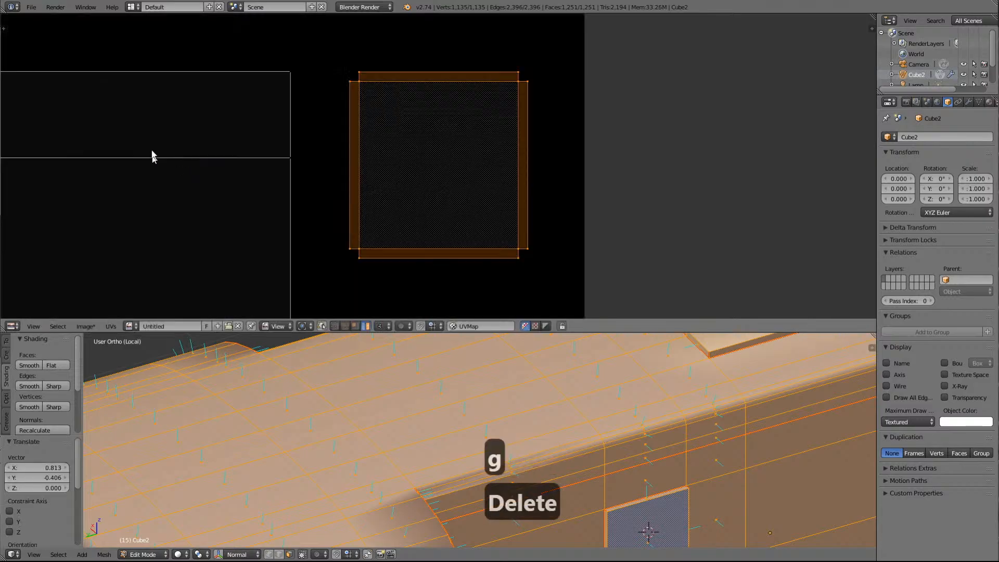
pyautogui.scroll(-10, 154, 156)
pyautogui.scroll(-1, 444, 227)
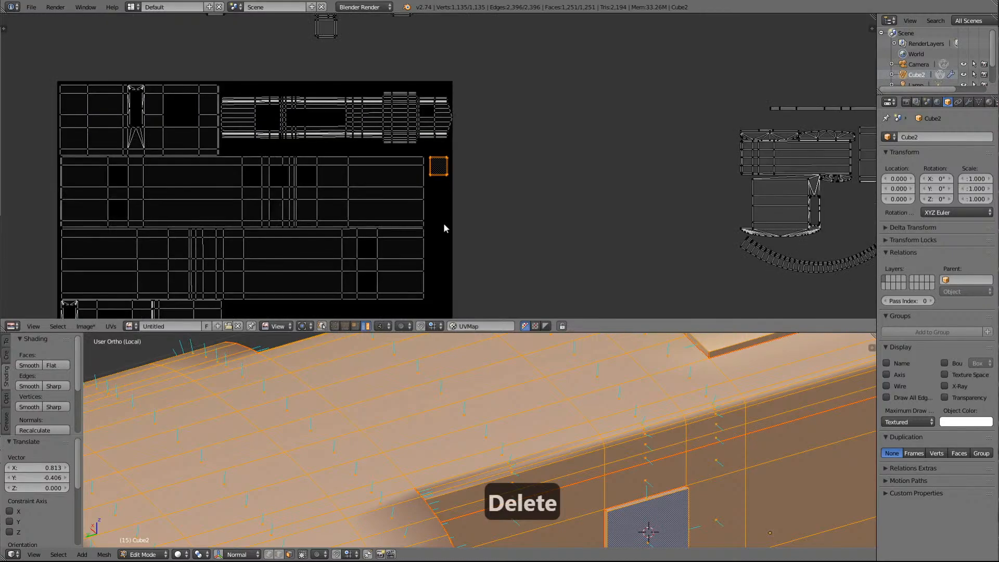
# Shift the small square island by -0.002 along X and 0.032 along Y toward the gap below the roof island
pyautogui.scroll(4, 453, 216)
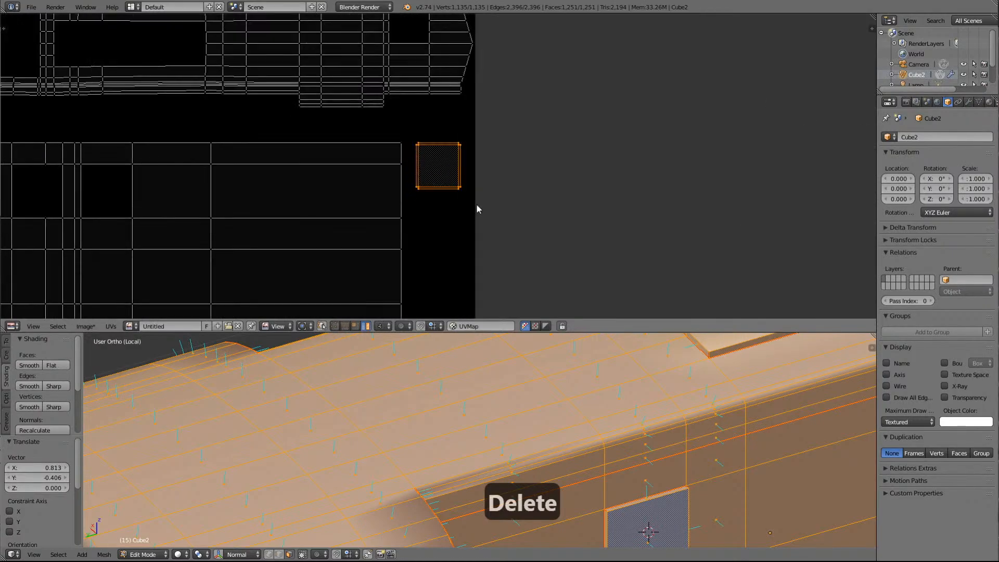
pyautogui.press('g')
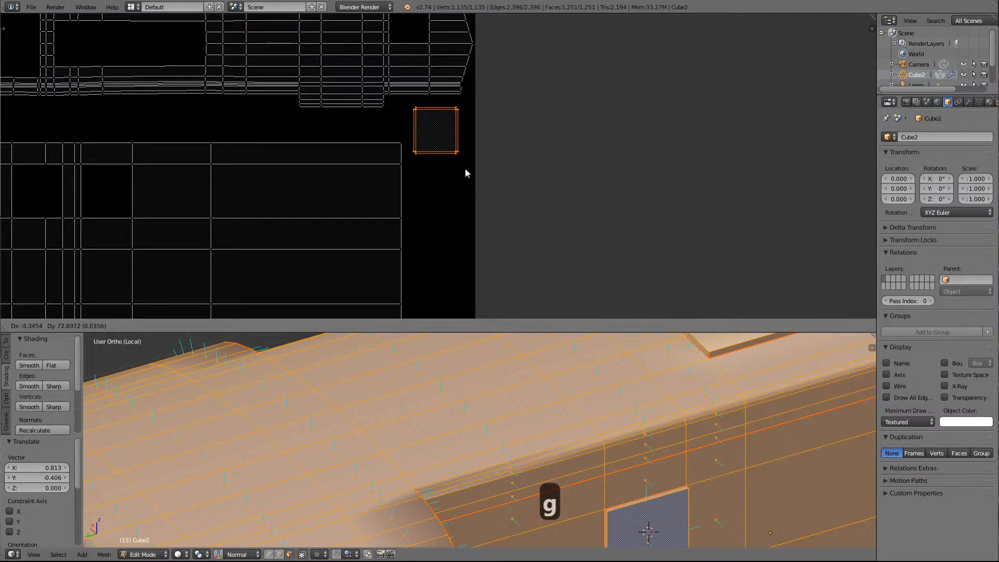
pyautogui.click(465, 171)
pyautogui.scroll(-3, 482, 181)
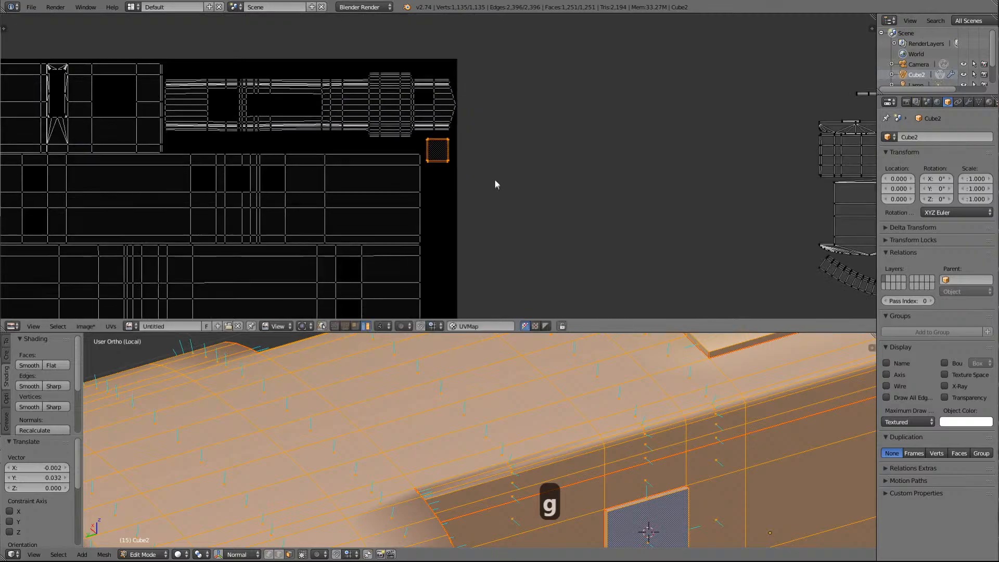
# Move the roof island 0.022 along Y up to the upper edge of the image square
pyautogui.rightClick(298, 108)
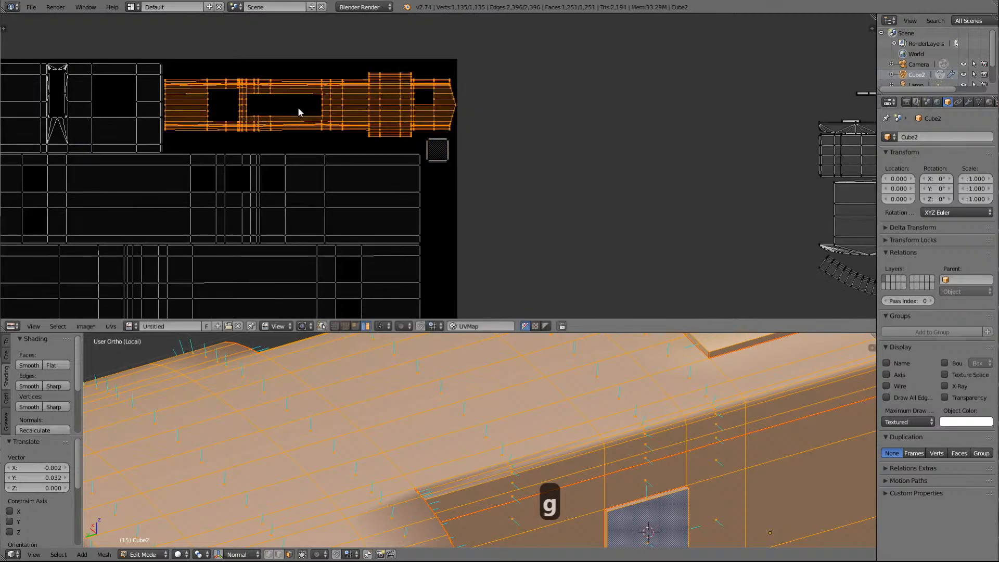
pyautogui.click(297, 107)
pyautogui.press('g')
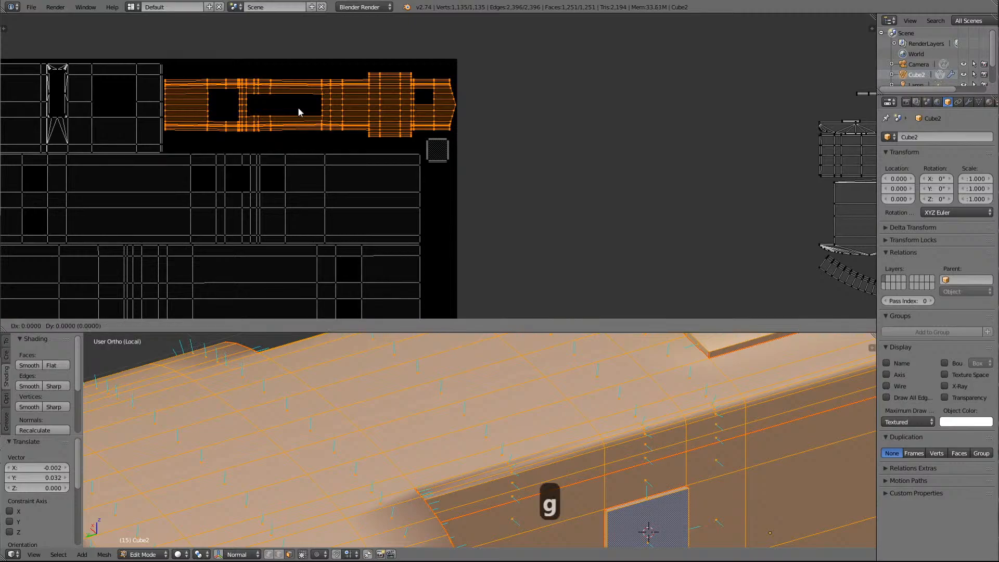
pyautogui.press('y')
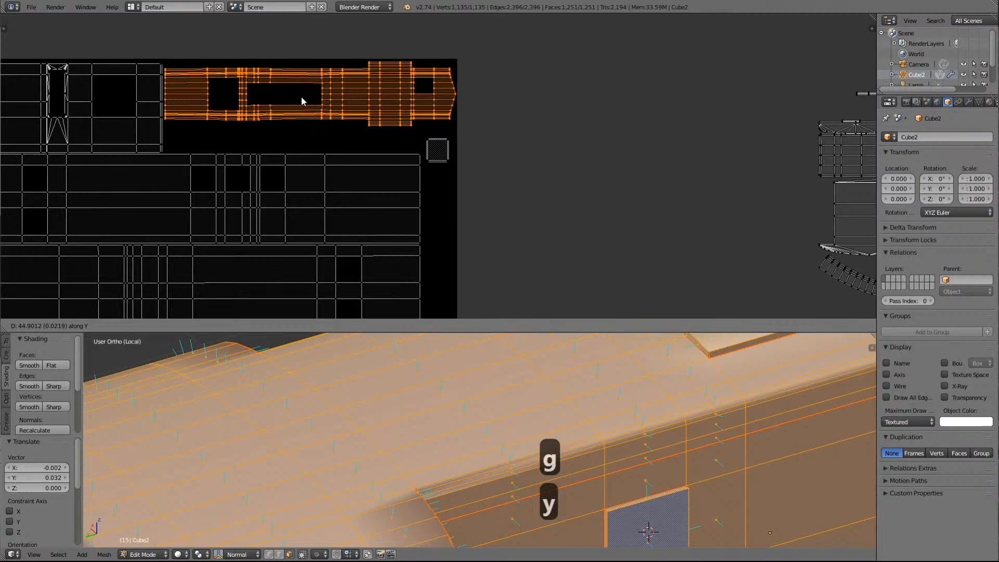
pyautogui.click(300, 95)
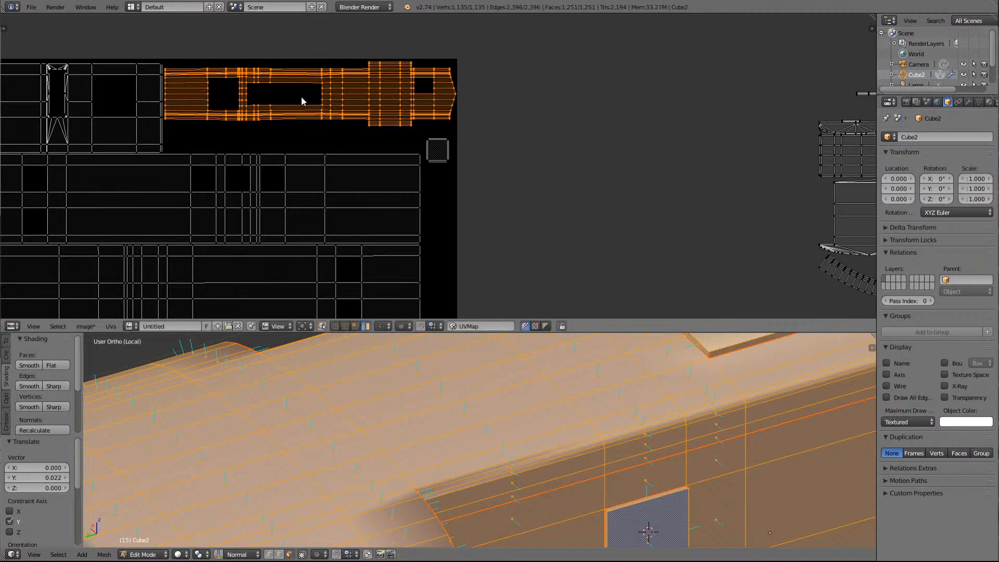
pyautogui.scroll(-2, 346, 162)
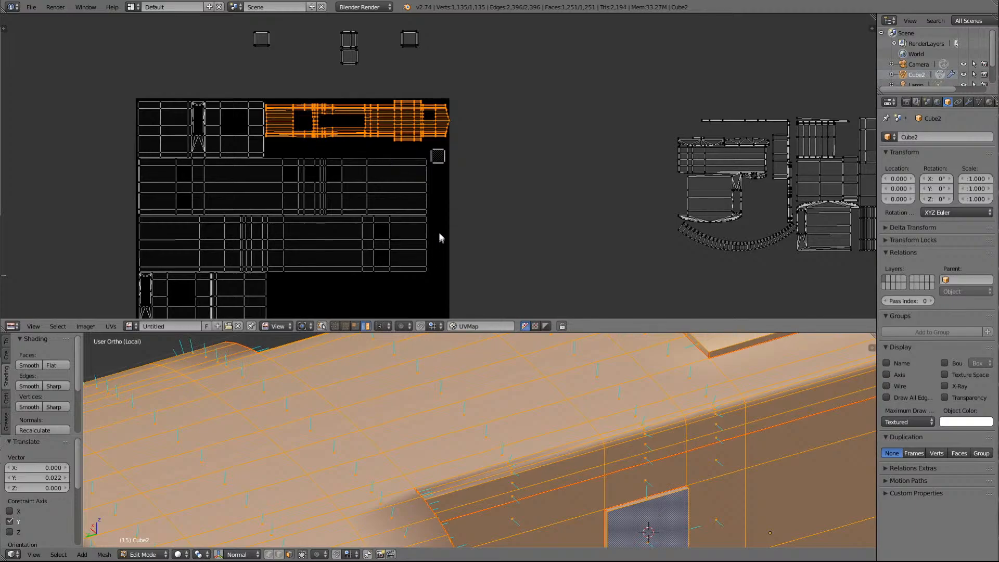
# Move the small square island by -0.522 along X and 0.027 along Y to the inner end of the gap below the roof island
pyautogui.rightClick(437, 161)
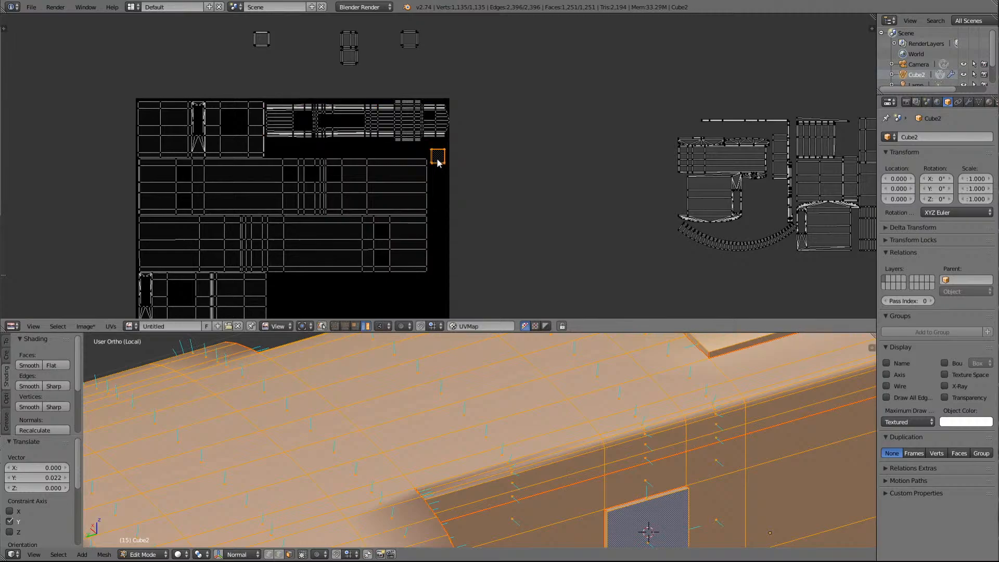
pyautogui.press('g')
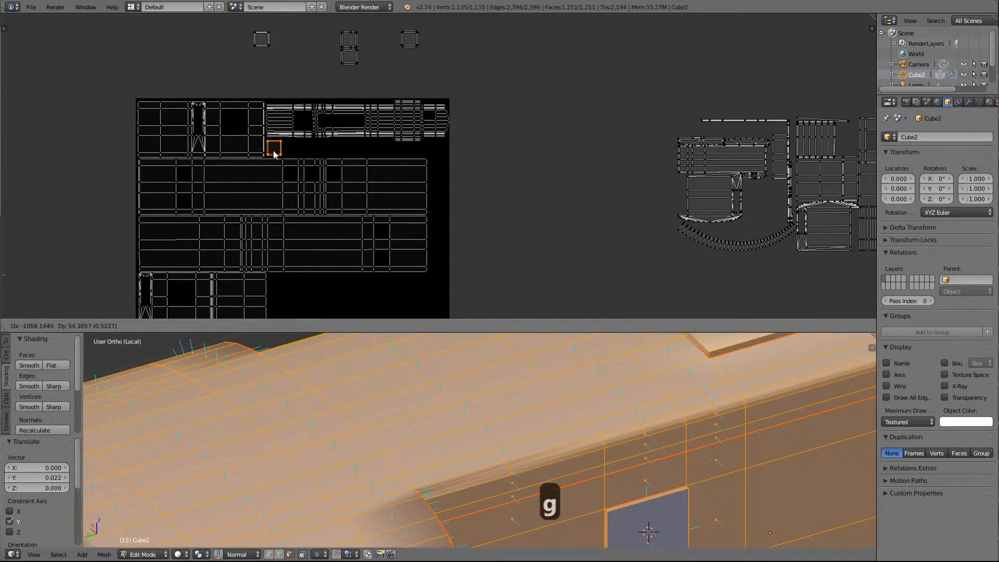
pyautogui.click(274, 154)
pyautogui.press('KP_Delete')
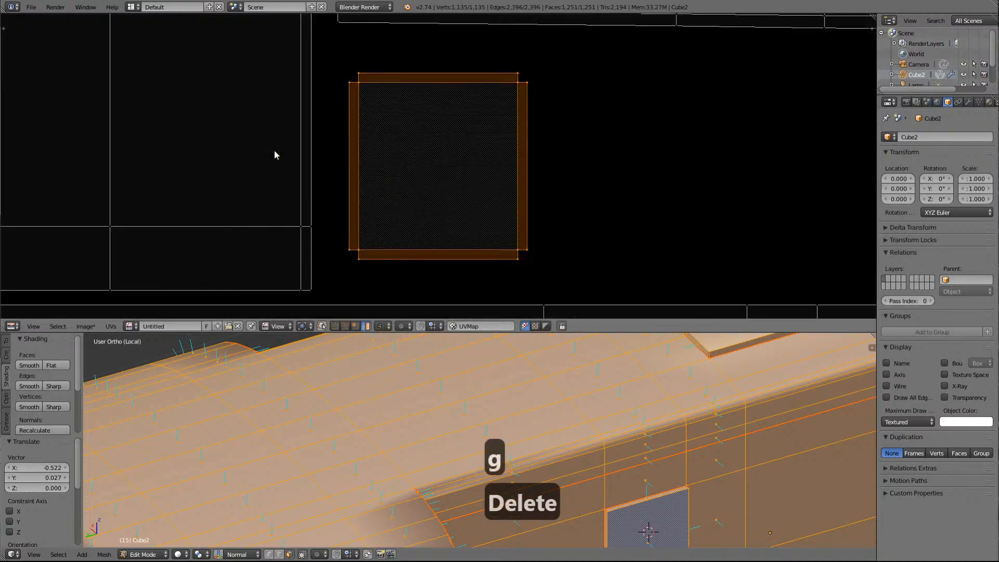
pyautogui.scroll(-5, 468, 149)
pyautogui.scroll(1, 595, 192)
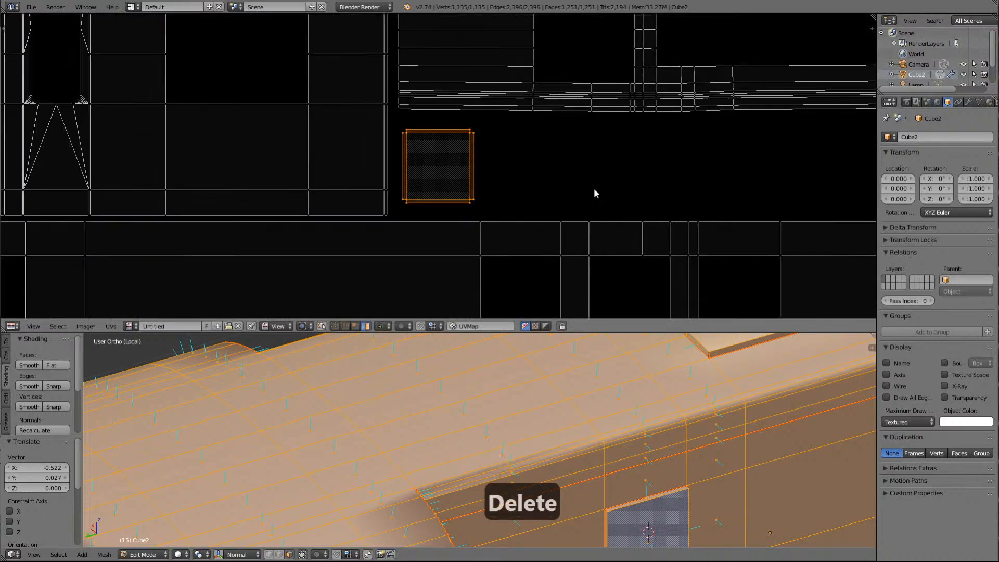
# Scale the small square island to 1.314 and shift it 0.010 along X away from the neighbouring side island
pyautogui.press('s')
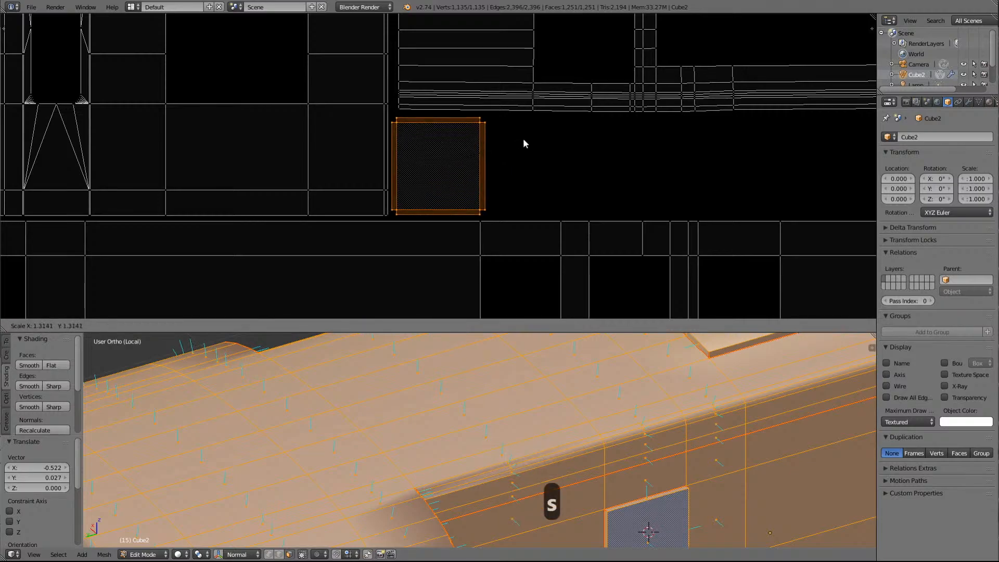
pyautogui.click(523, 140)
pyautogui.press('g')
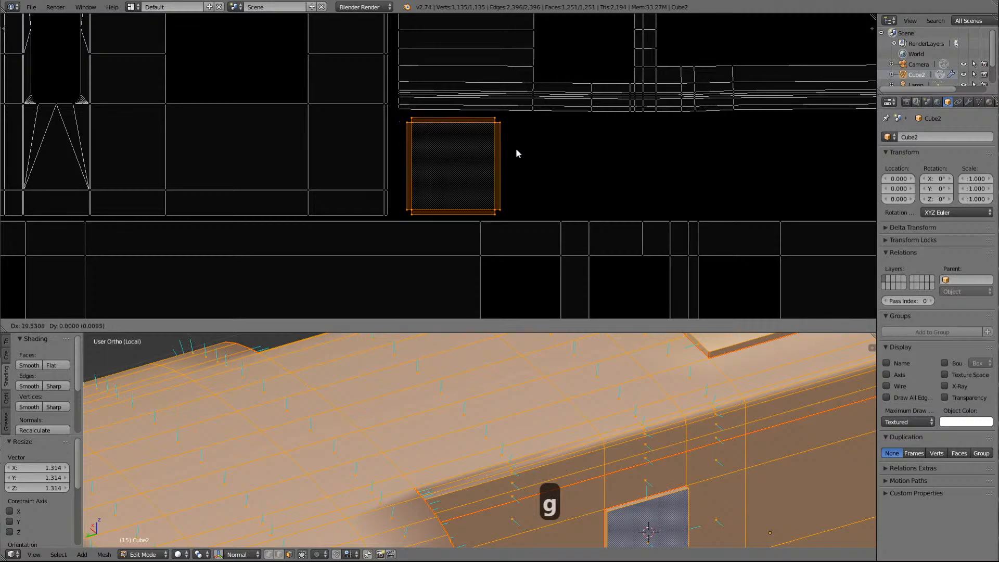
pyautogui.click(516, 150)
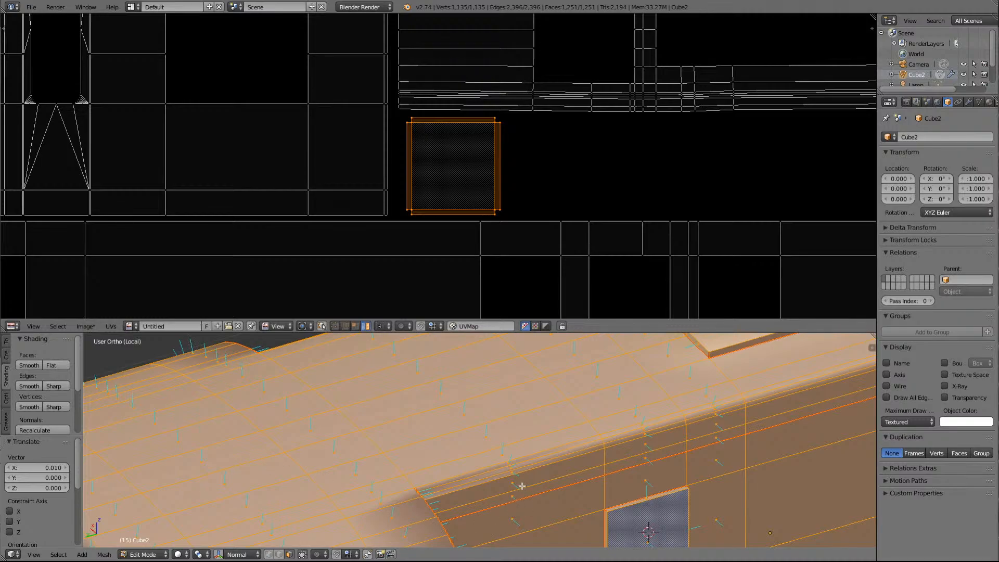
# Show the locomotive body from the left side in an enlarged 3D view with wireframe shading over the reference drawing
pyautogui.press('ctrl+KP_3')
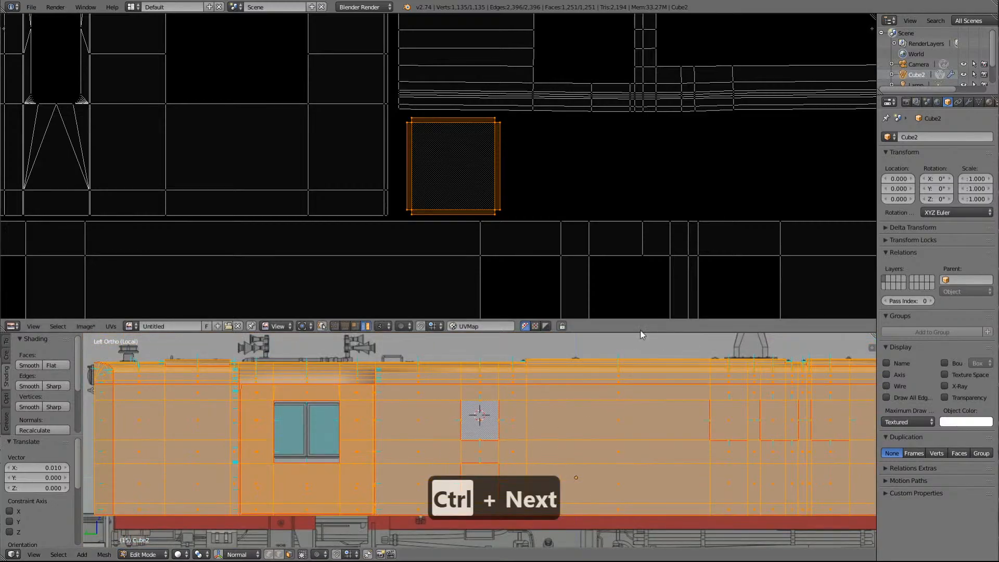
pyautogui.moveTo(641, 334); pyautogui.dragTo(641, 245)
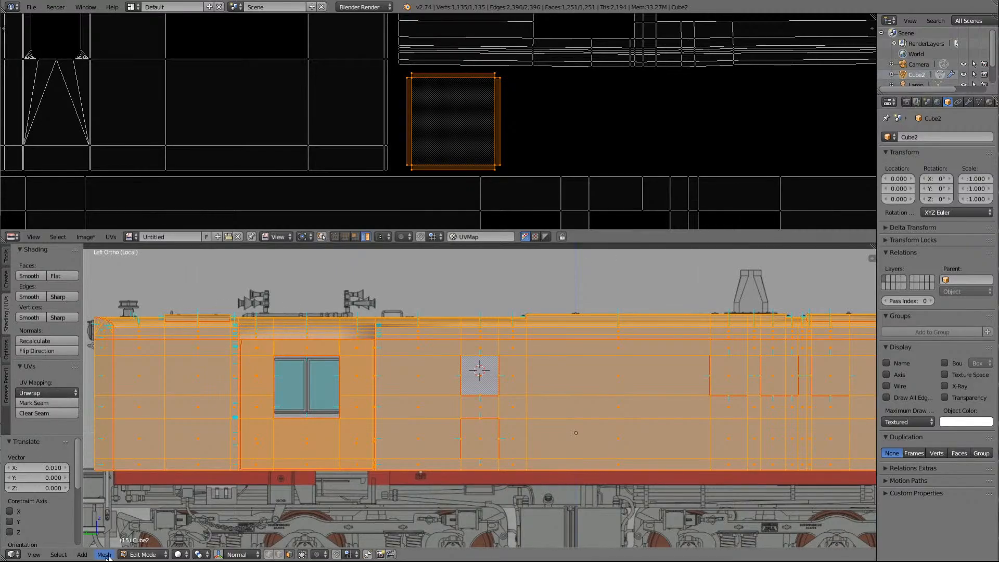
pyautogui.click(182, 555)
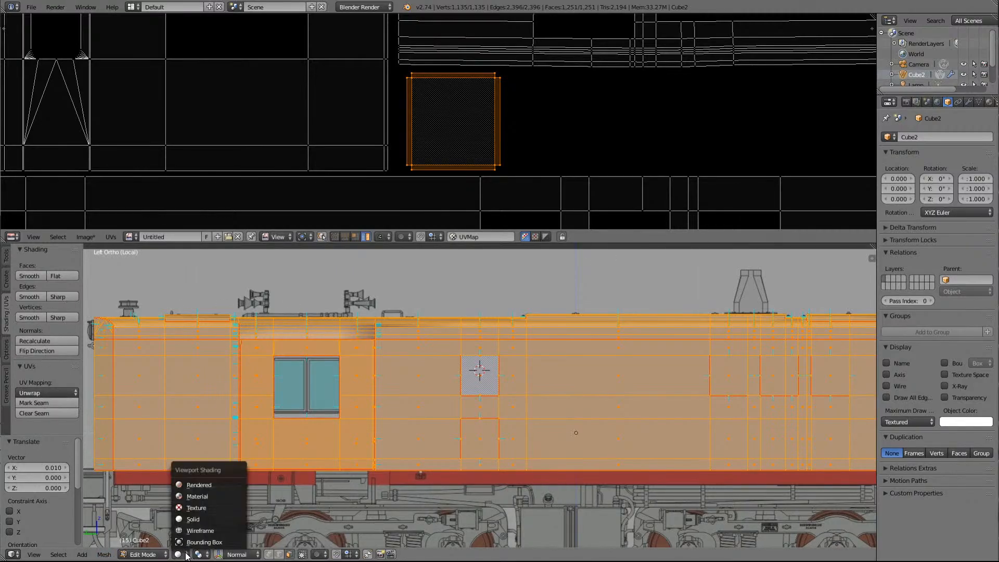
pyautogui.click(193, 530)
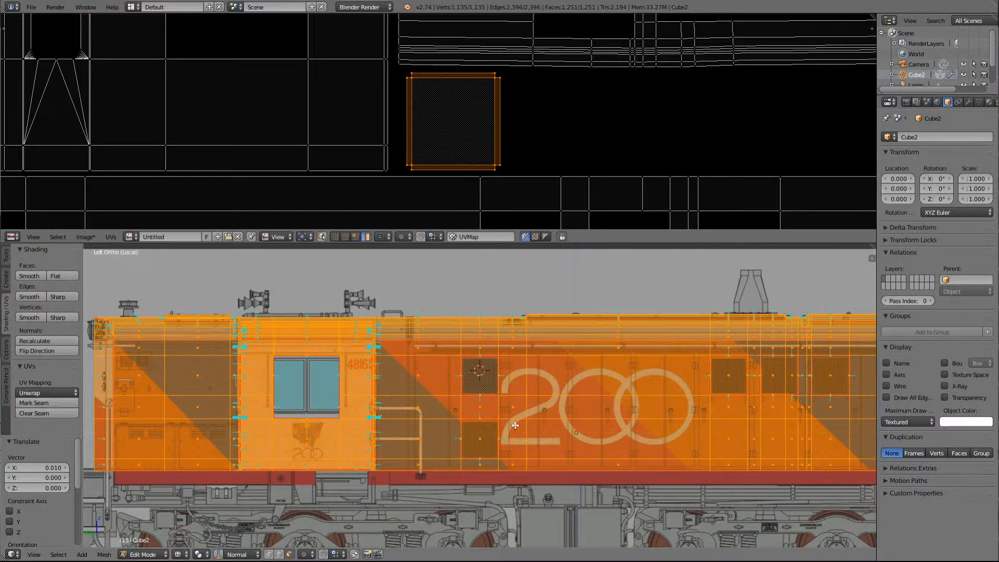
# Examine the whole side of the body against the reference livery with the mesh deselected, and reselect the entire mesh
pyautogui.press('a')
pyautogui.scroll(-2, 528, 419)
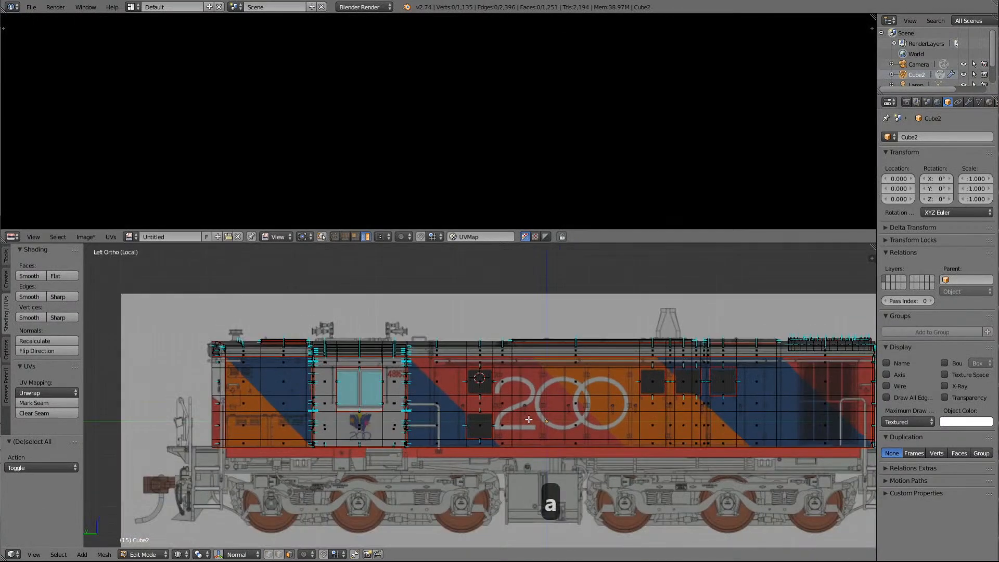
pyautogui.scroll(-1, 612, 409)
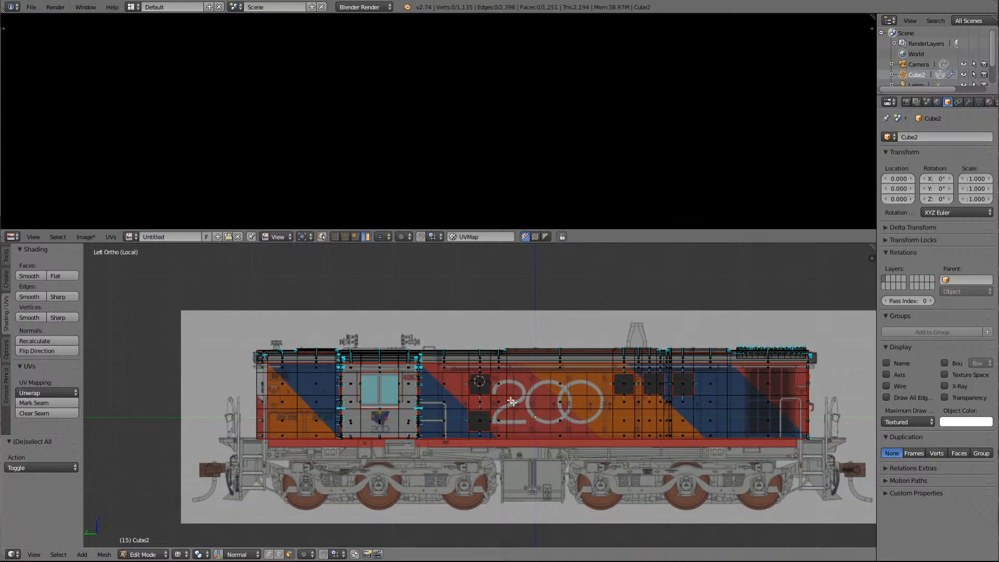
pyautogui.scroll(-2, 404, 400)
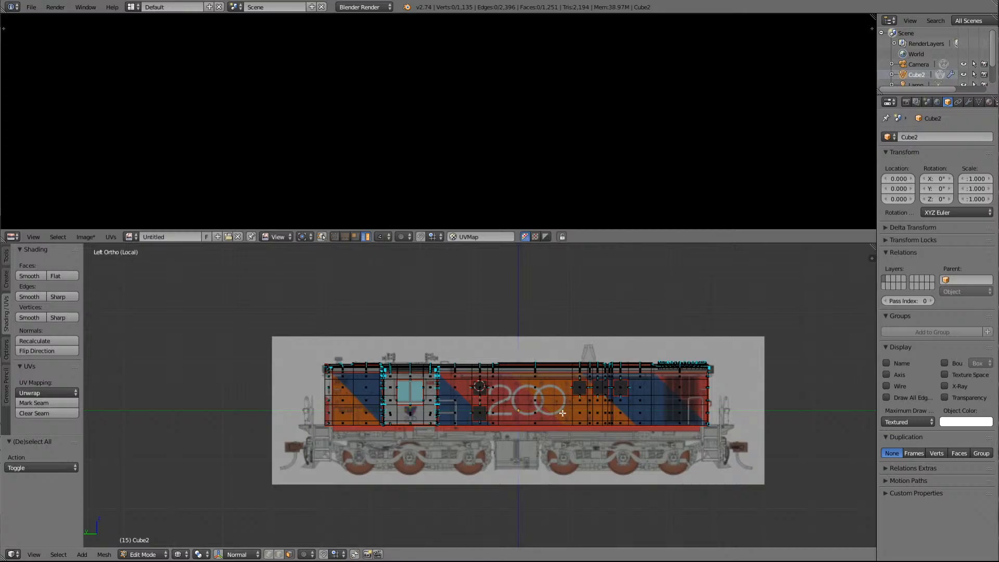
pyautogui.press('a')
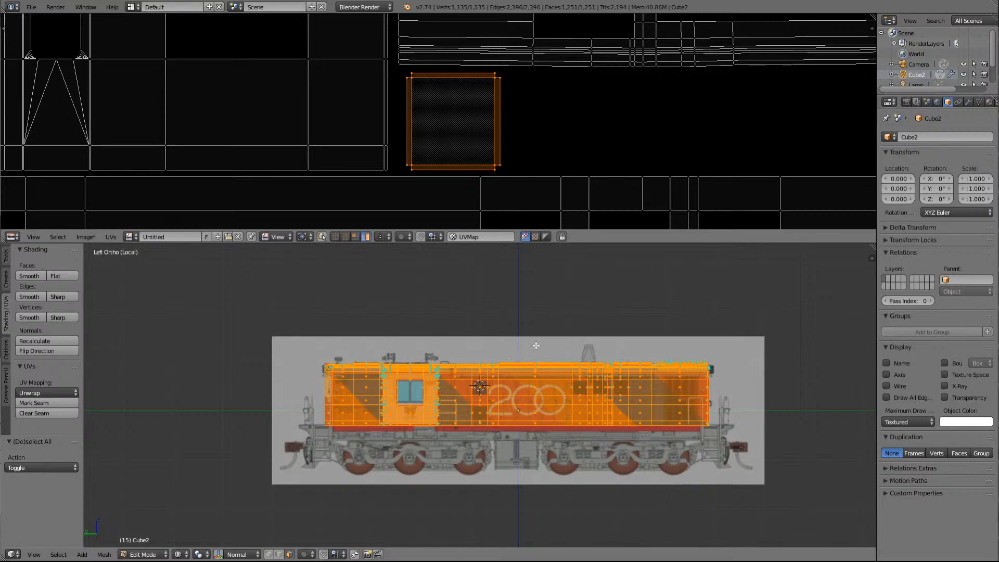
# Select the face of the lower square panel on the locomotive's side, tilting the view to reach it
pyautogui.click(481, 413)
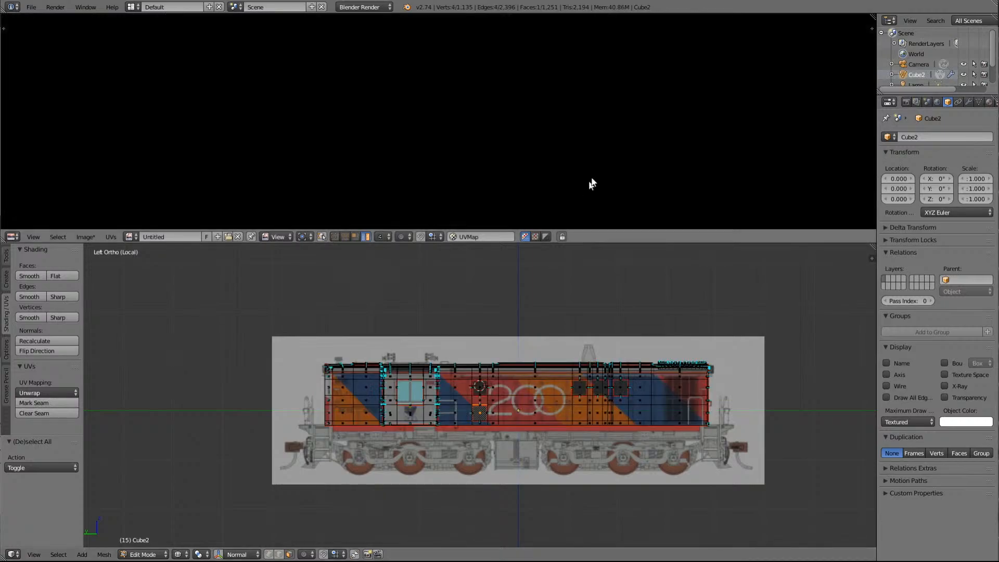
pyautogui.scroll(-5, 598, 138)
pyautogui.scroll(-8, 596, 139)
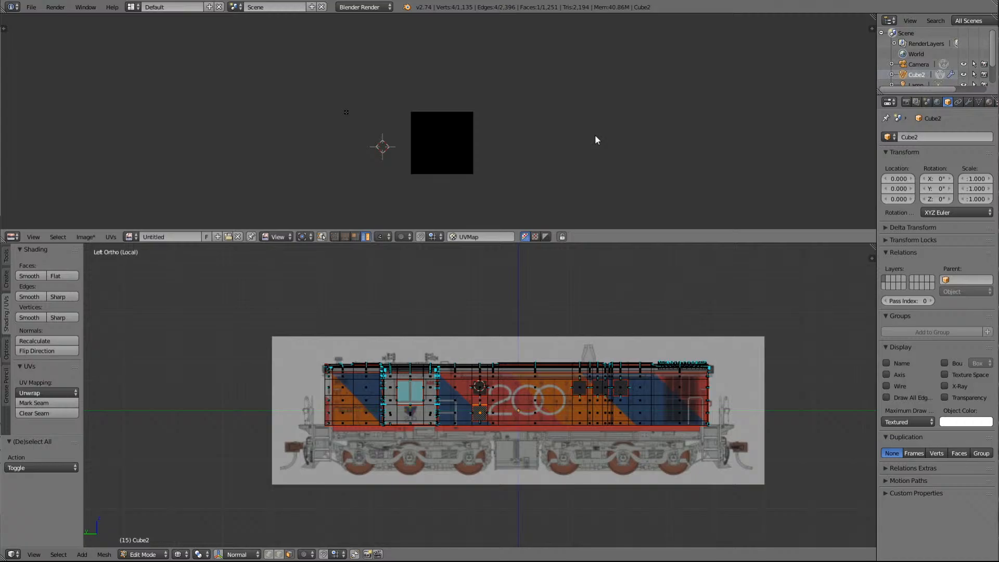
pyautogui.scroll(3, 596, 139)
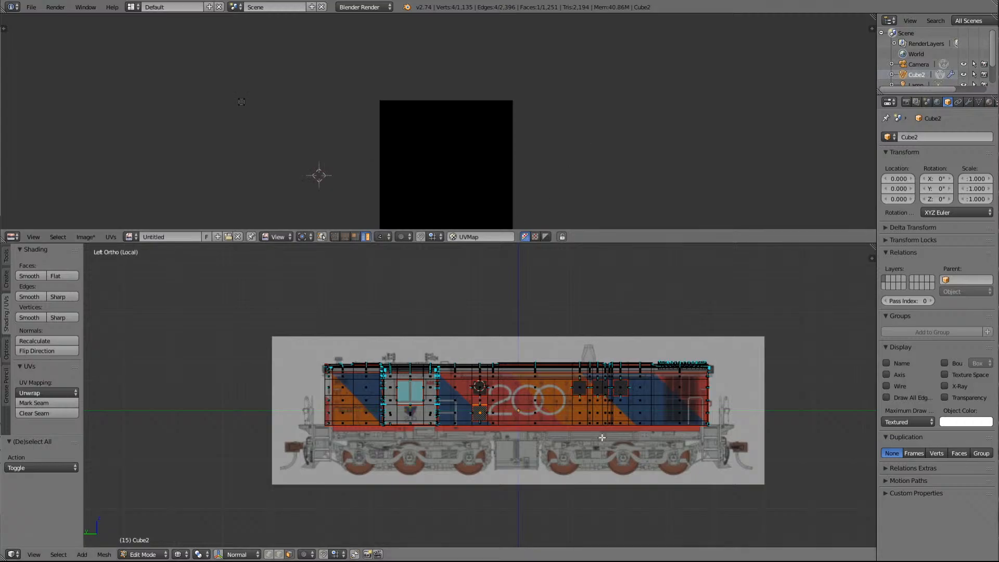
pyautogui.press('Up')
pyautogui.press('Up')
pyautogui.press('Up')
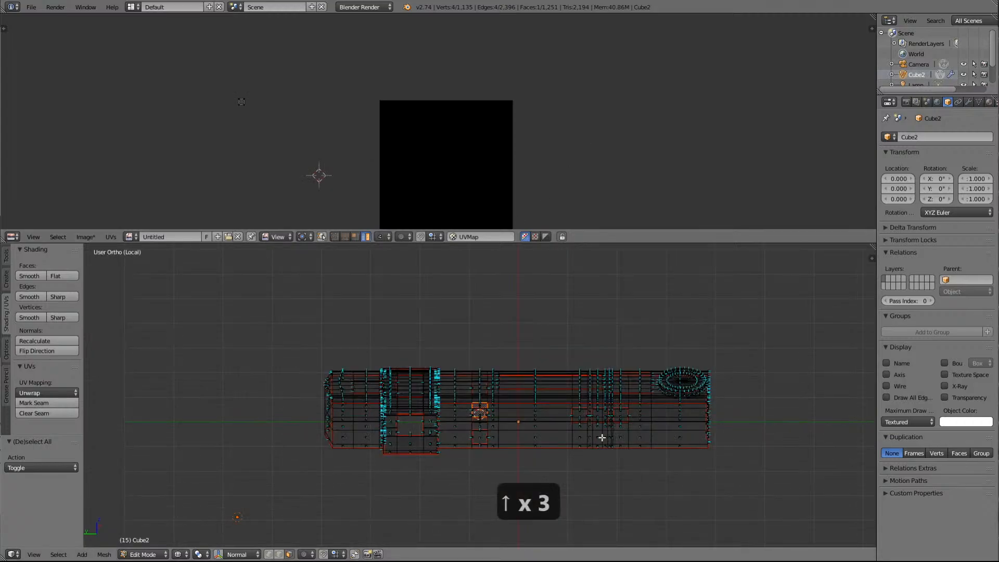
pyautogui.rightClick(479, 438)
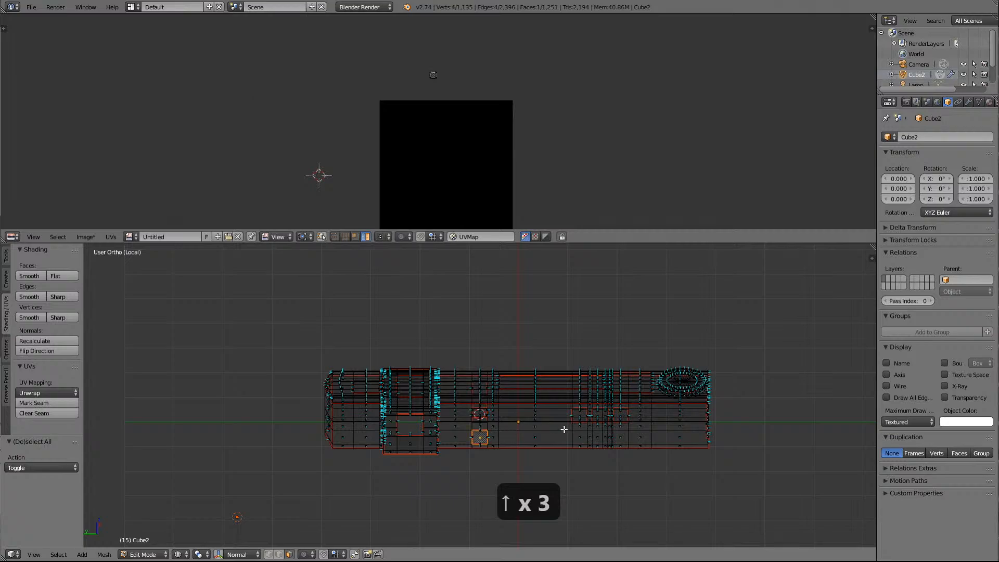
# Select the square panel's UV island above the image square and center the UV view on it
pyautogui.scroll(4, 564, 430)
pyautogui.scroll(2, 564, 429)
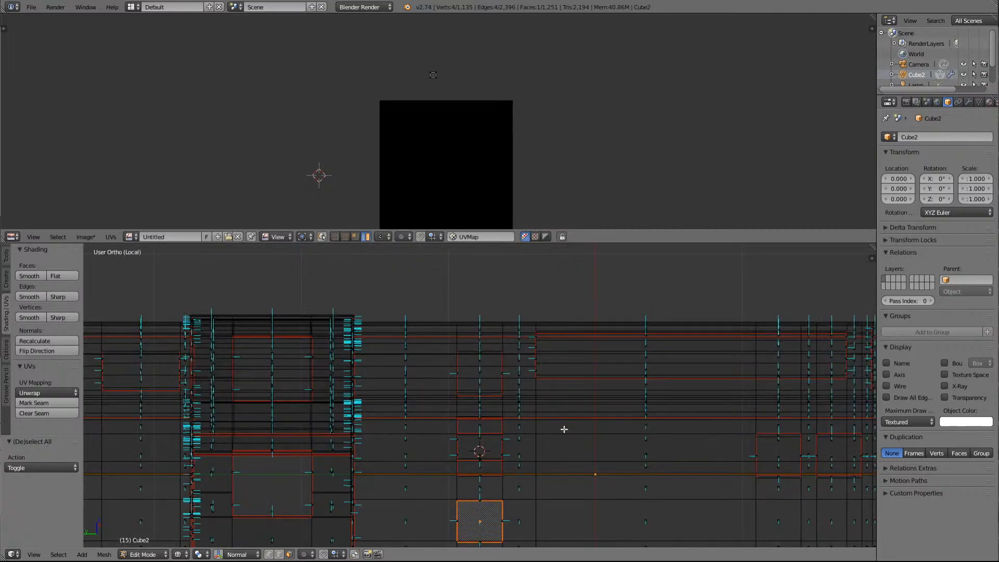
pyautogui.scroll(-2, 564, 429)
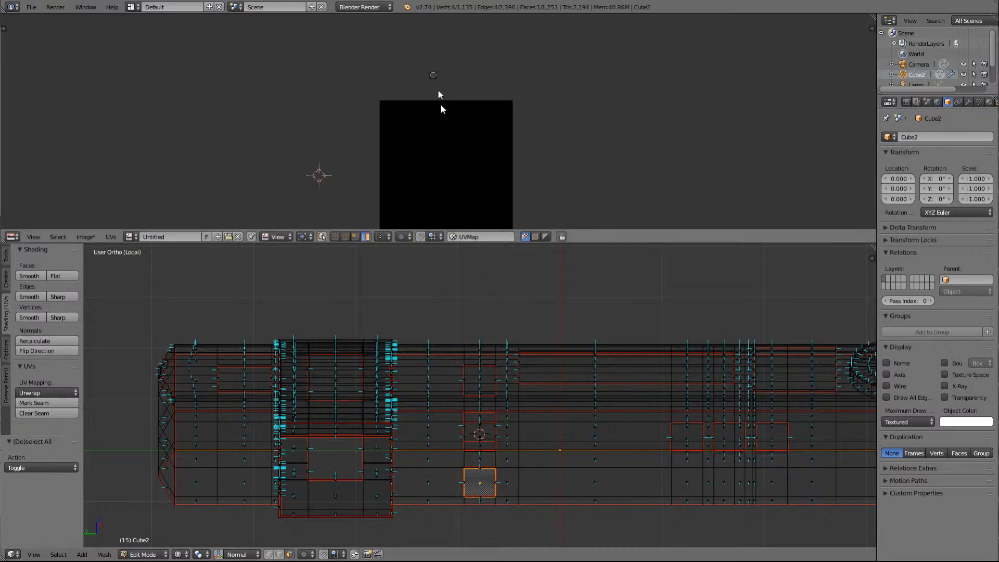
pyautogui.scroll(5, 495, 292)
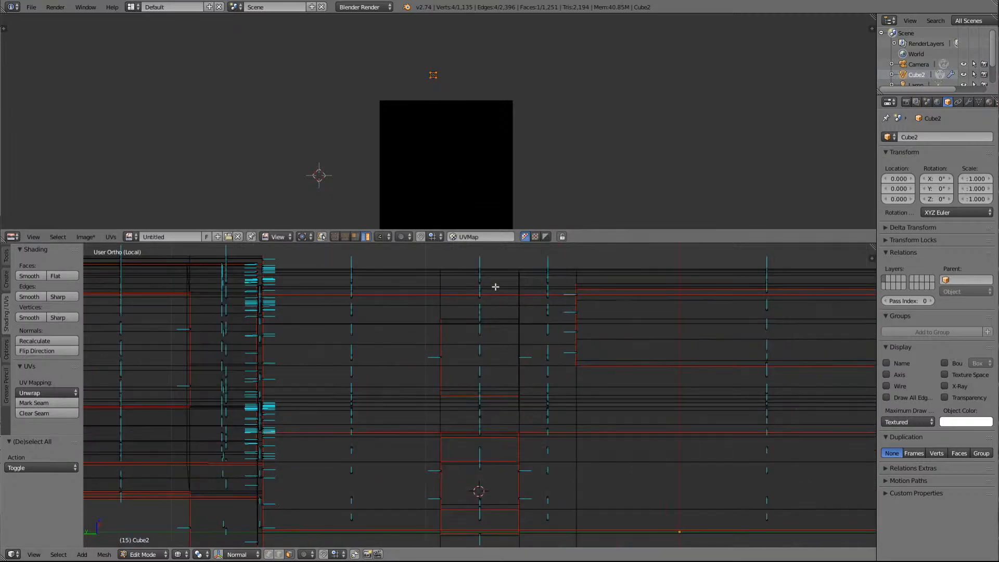
pyautogui.scroll(5, 464, 78)
pyautogui.scroll(-2, 463, 78)
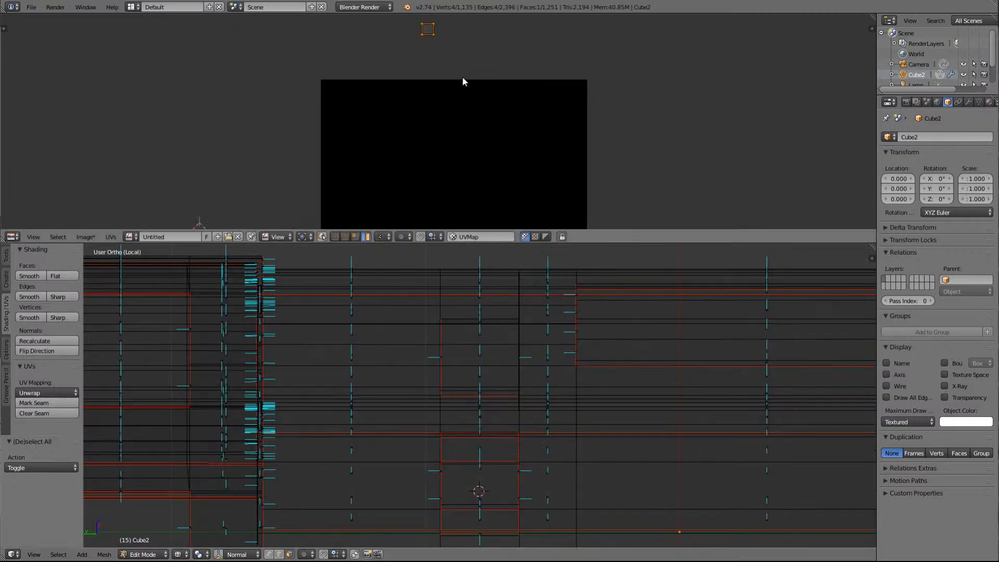
pyautogui.hotkey('shift', 'Delete')
pyautogui.scroll(-5, 529, 94)
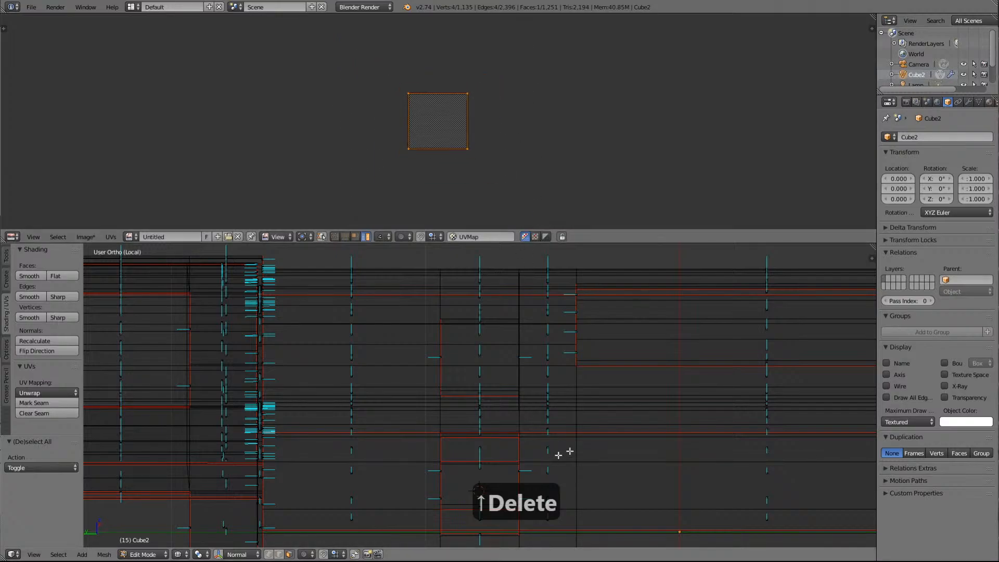
# Return the 3D view to solid shading and add the thin face bordering the lower square panel to the selection
pyautogui.click(178, 554)
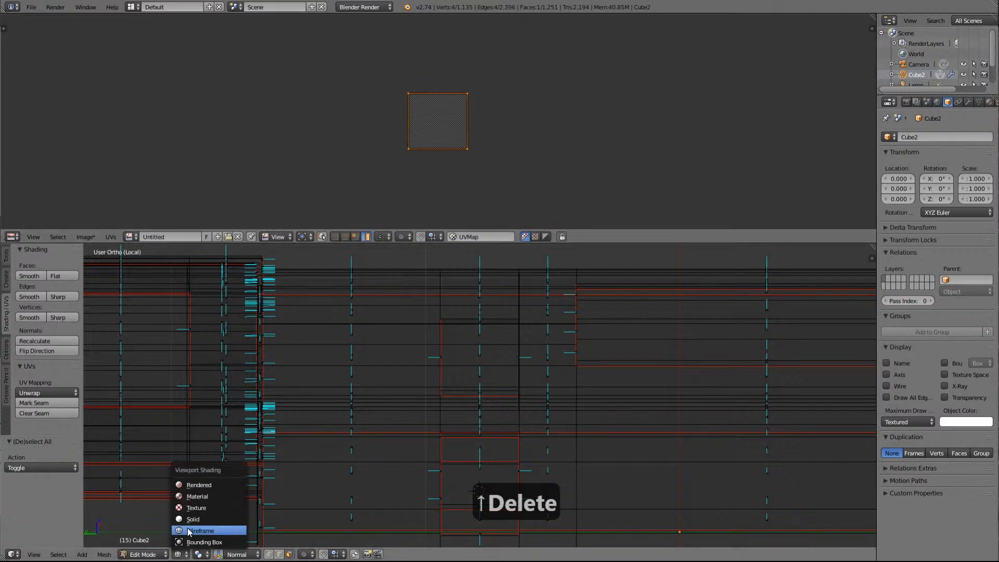
pyautogui.click(187, 515)
pyautogui.scroll(-2, 466, 440)
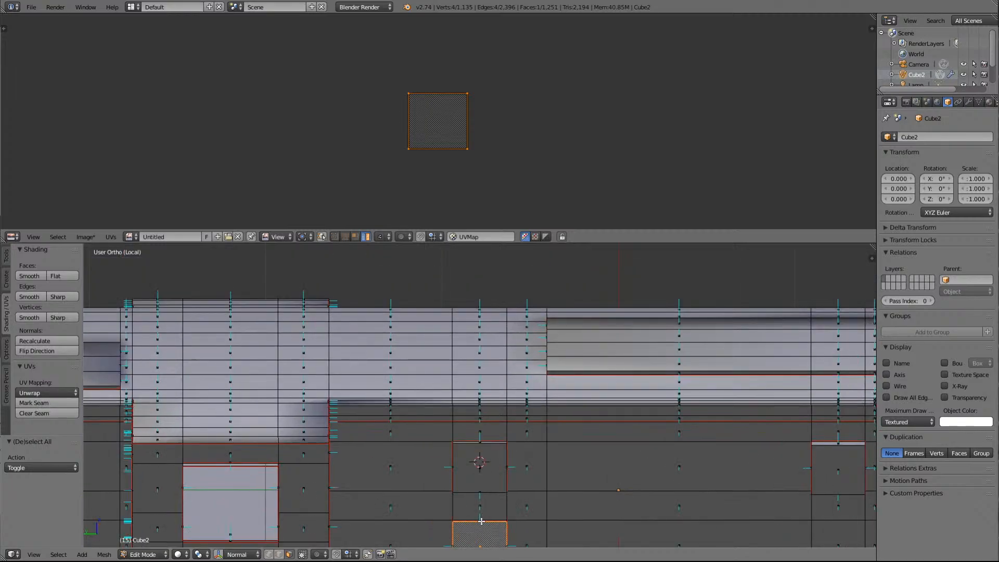
pyautogui.keyDown('shift'); pyautogui.rightClick(482, 520); pyautogui.keyUp('shift')
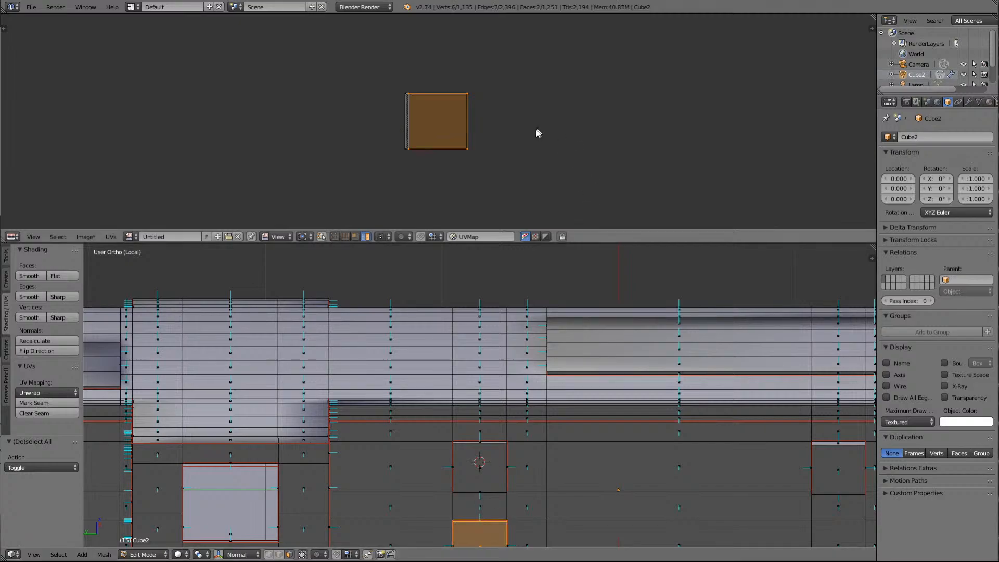
pyautogui.scroll(-4, 517, 158)
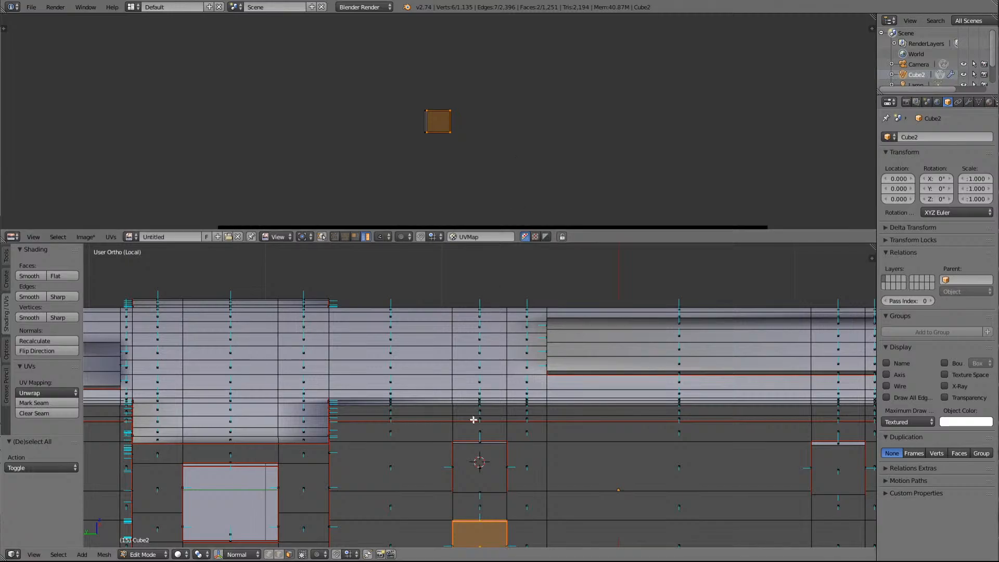
pyautogui.scroll(-1, 534, 505)
pyautogui.scroll(2, 534, 505)
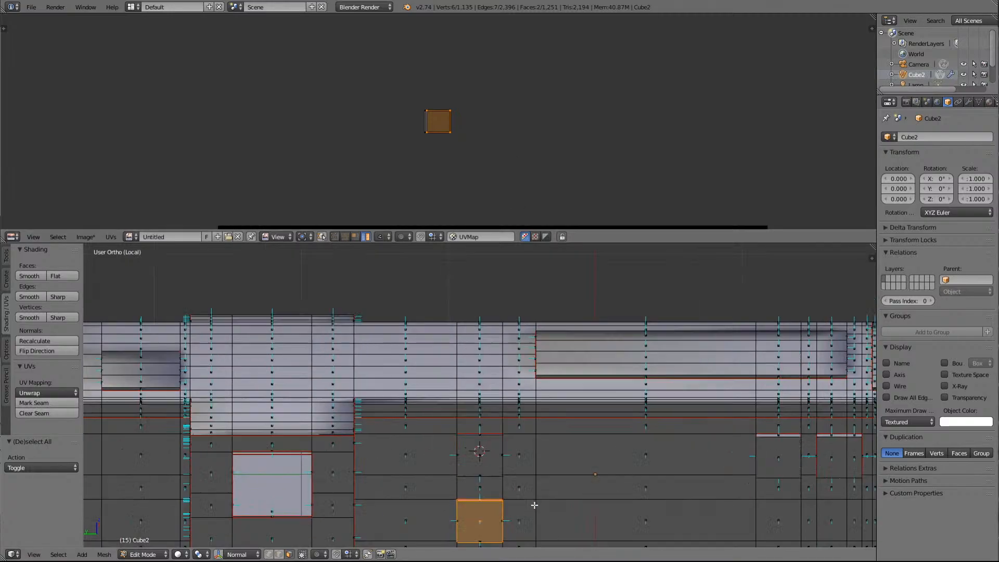
pyautogui.scroll(4, 460, 124)
pyautogui.scroll(2, 460, 120)
pyautogui.scroll(-2, 460, 120)
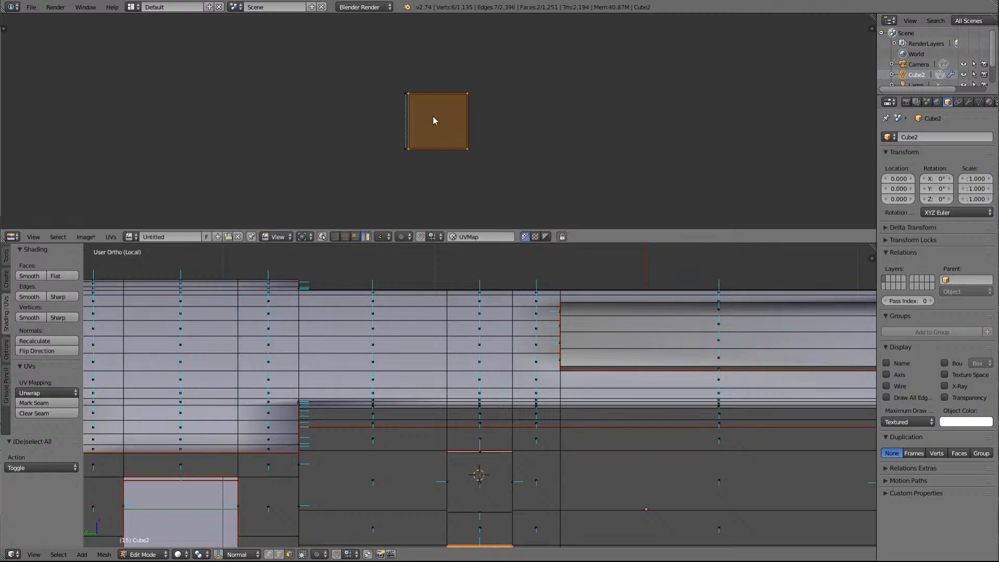
# Select the whole mesh and rotate the square panel's UV island above the image square by 90.023°
pyautogui.press('a')
pyautogui.press('a')
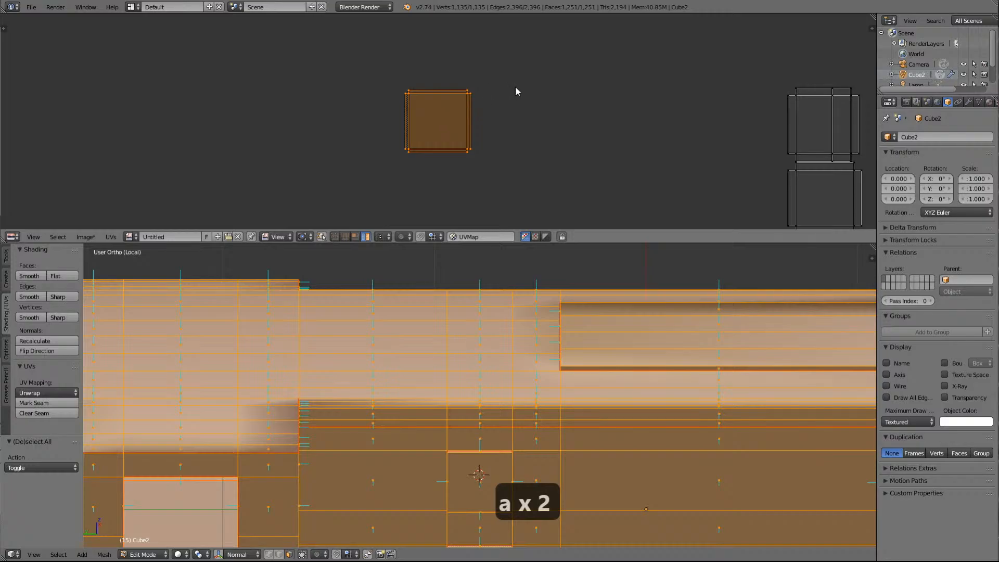
pyautogui.scroll(-1, 513, 89)
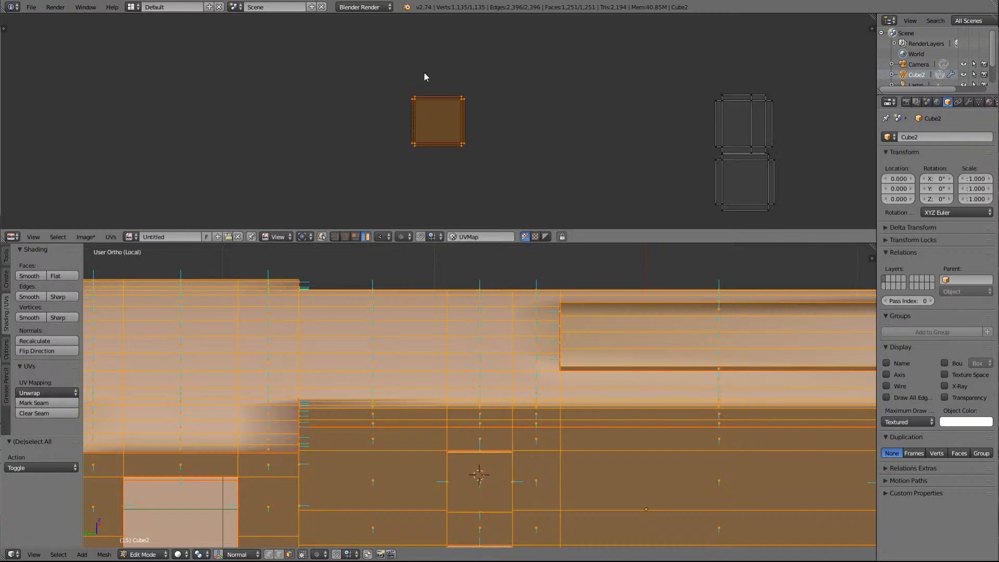
pyautogui.press('r')
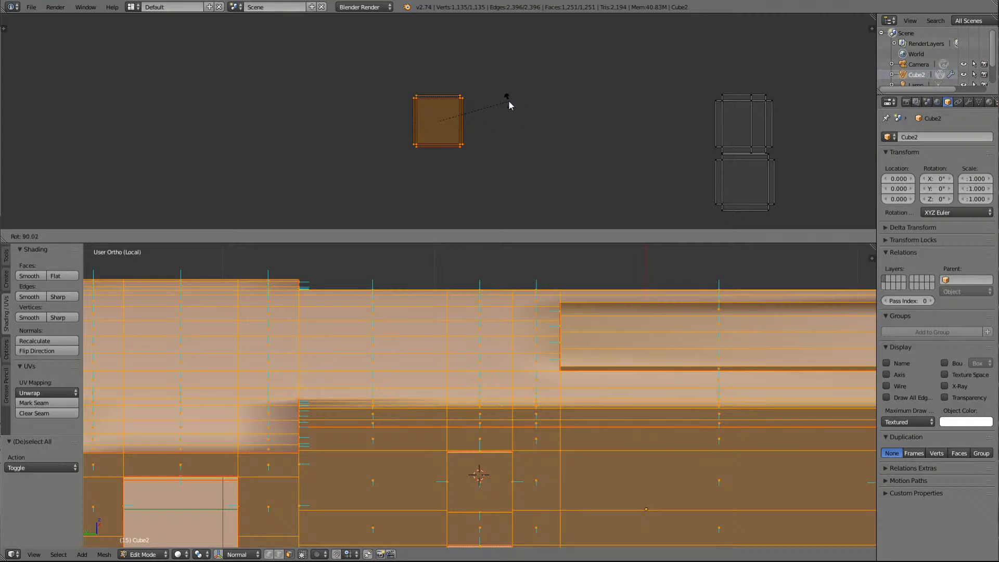
pyautogui.click(508, 100)
pyautogui.scroll(6, 508, 100)
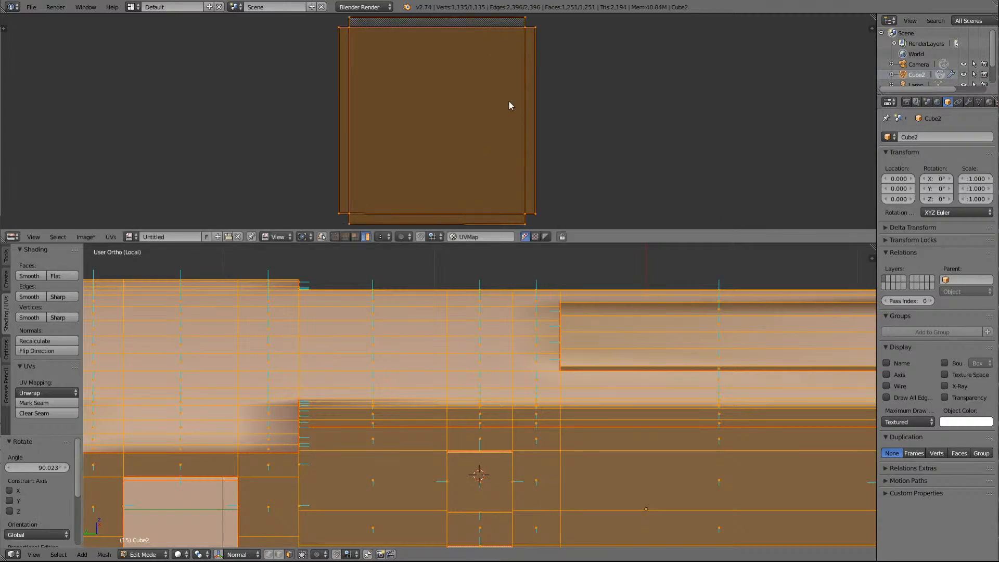
pyautogui.scroll(-1, 589, 103)
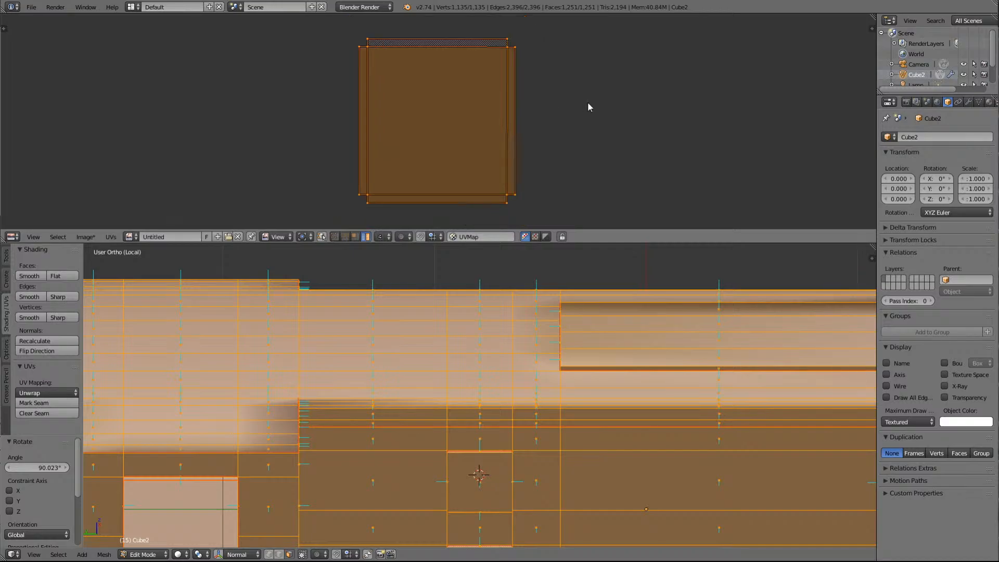
pyautogui.press('r')
pyautogui.click(673, 138)
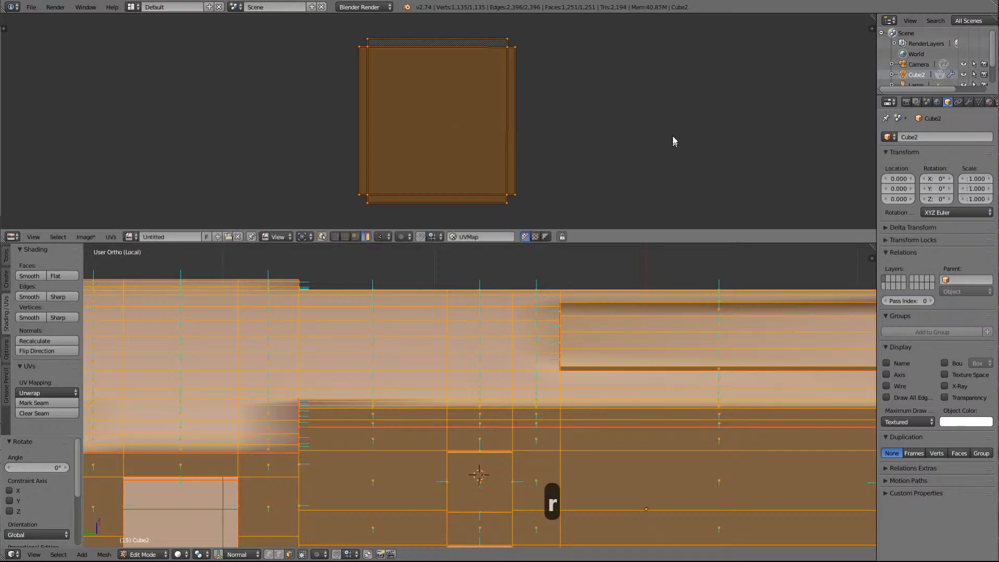
pyautogui.scroll(-10, 671, 131)
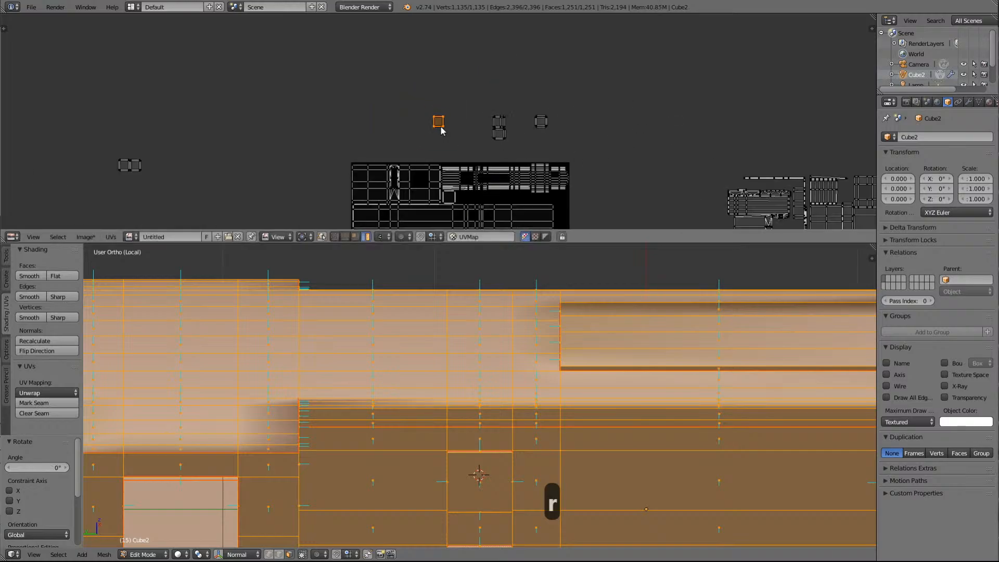
# Move the selected square UV island into the empty texture space beside the existing small square island, by about X 0.110, Y -0.343
pyautogui.press('g')
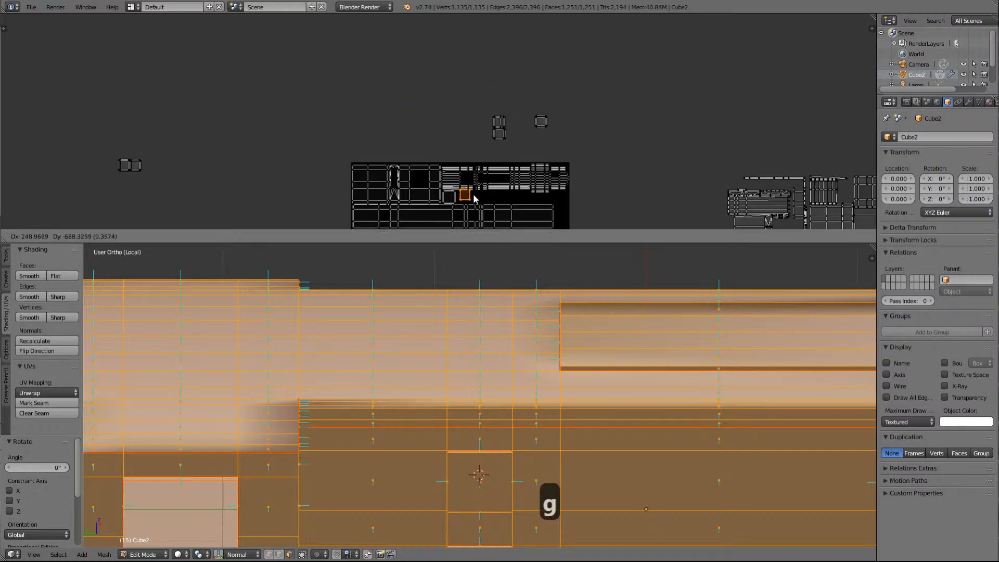
pyautogui.click(472, 199)
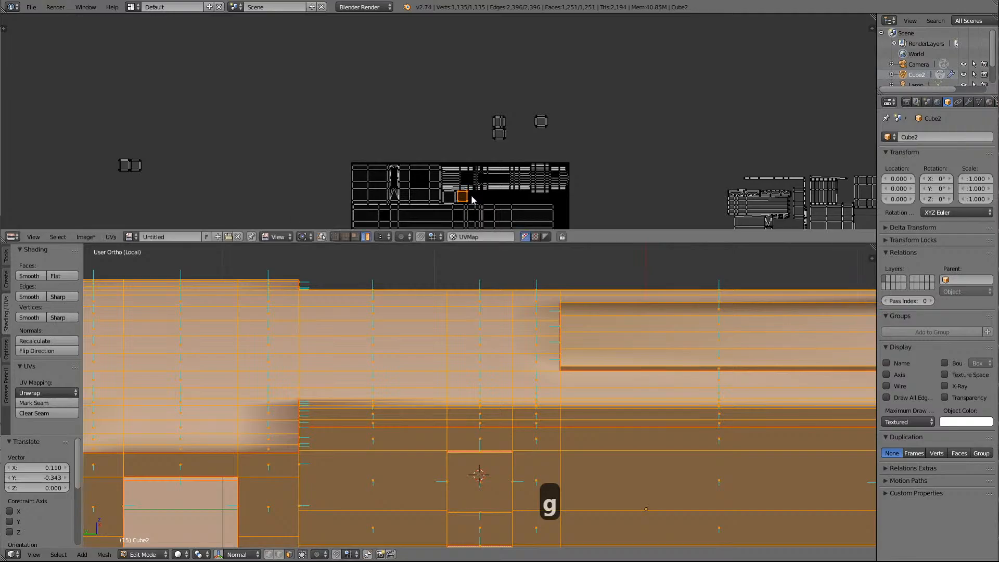
pyautogui.press('KP_Decimal')
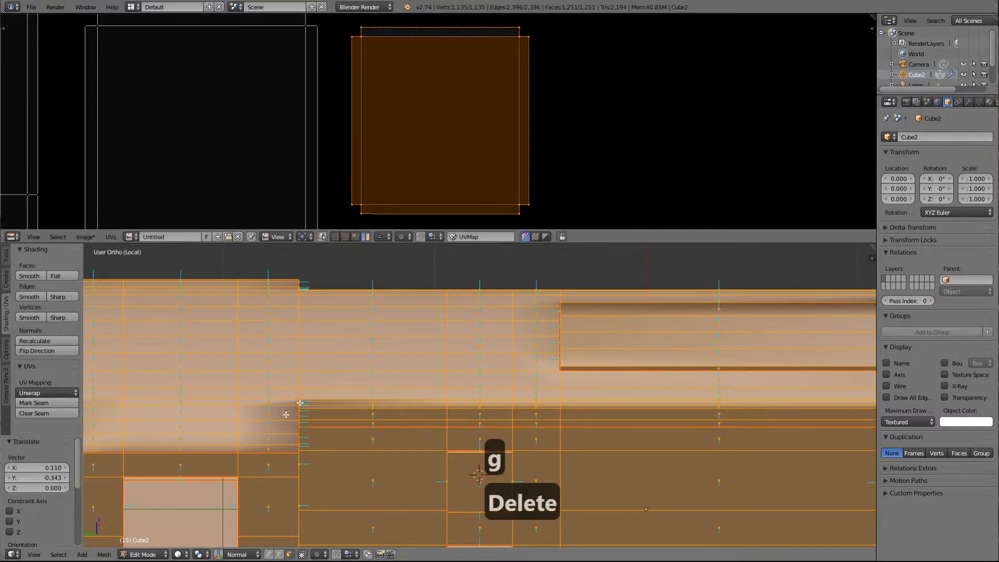
# Scale the square island by about 1.253 and 1.022 to match its neighbour's size, and align it beside that neighbour with a small gap
pyautogui.scroll(-5, 303, 419)
pyautogui.scroll(2, 493, 466)
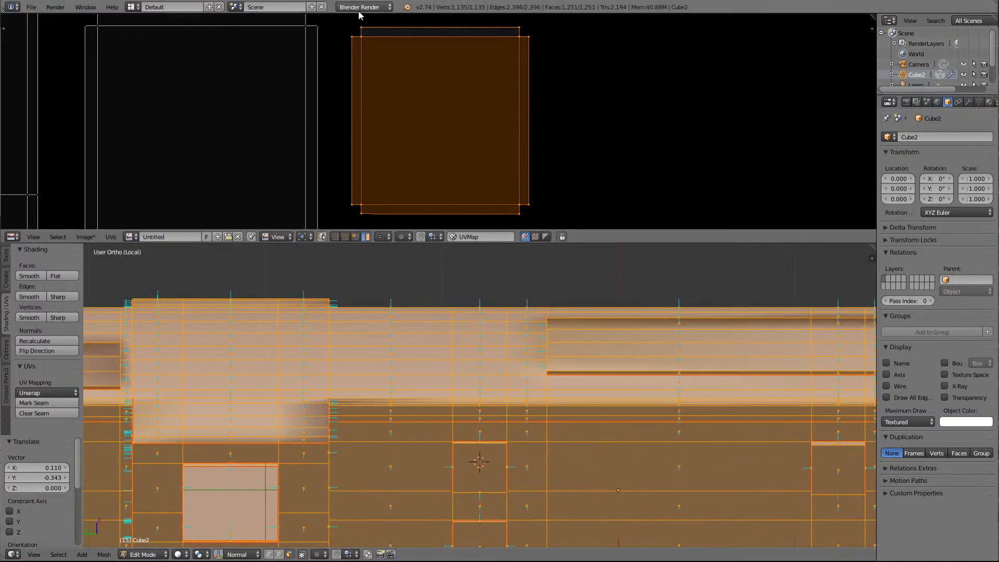
pyautogui.scroll(-2, 476, 106)
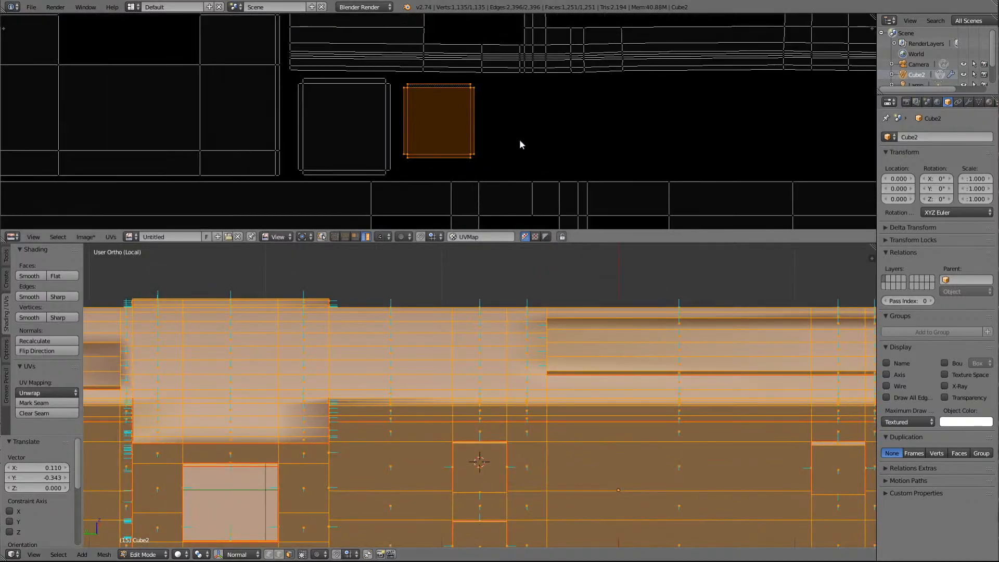
pyautogui.press('s')
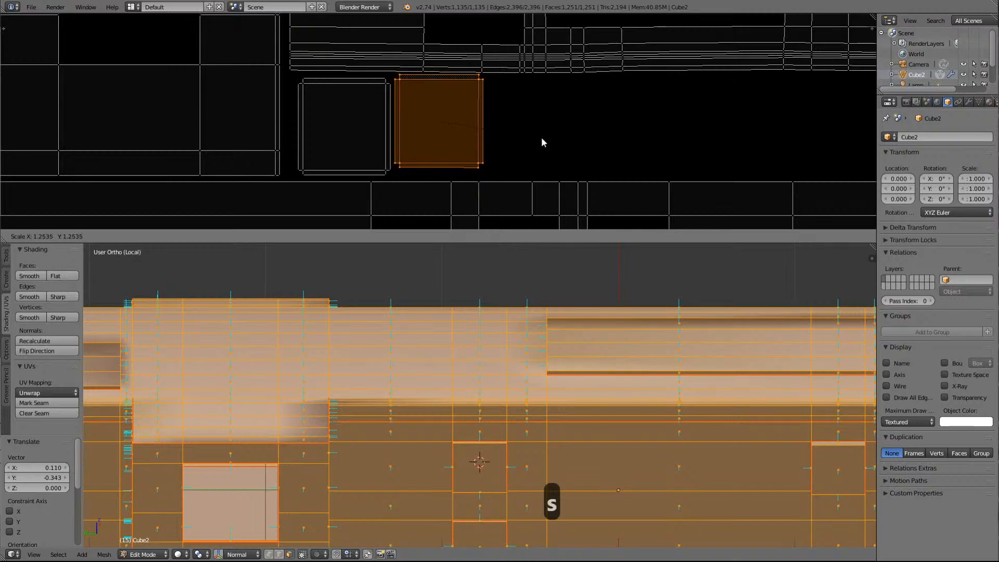
pyautogui.click(541, 136)
pyautogui.press('g')
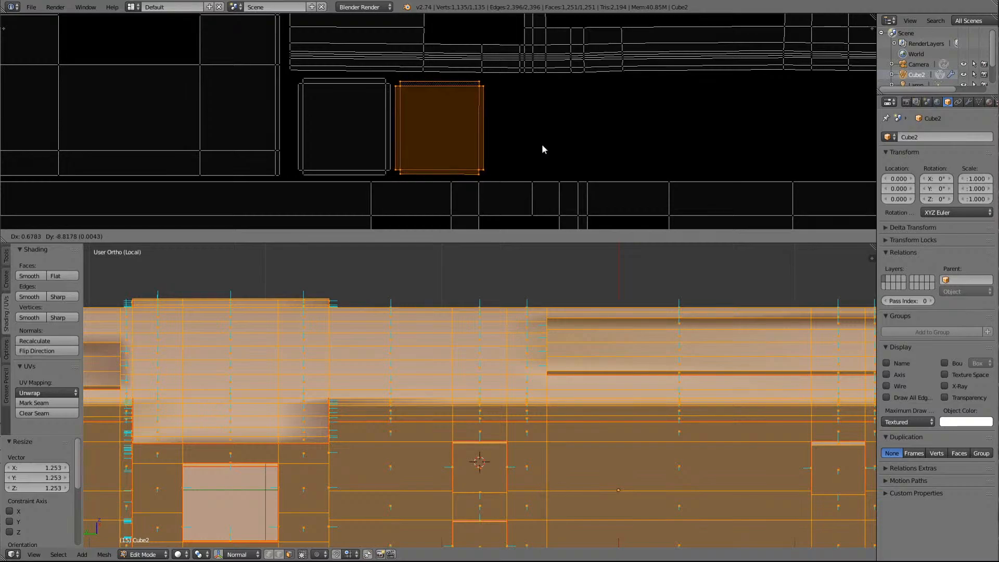
pyautogui.click(542, 148)
pyautogui.press('s')
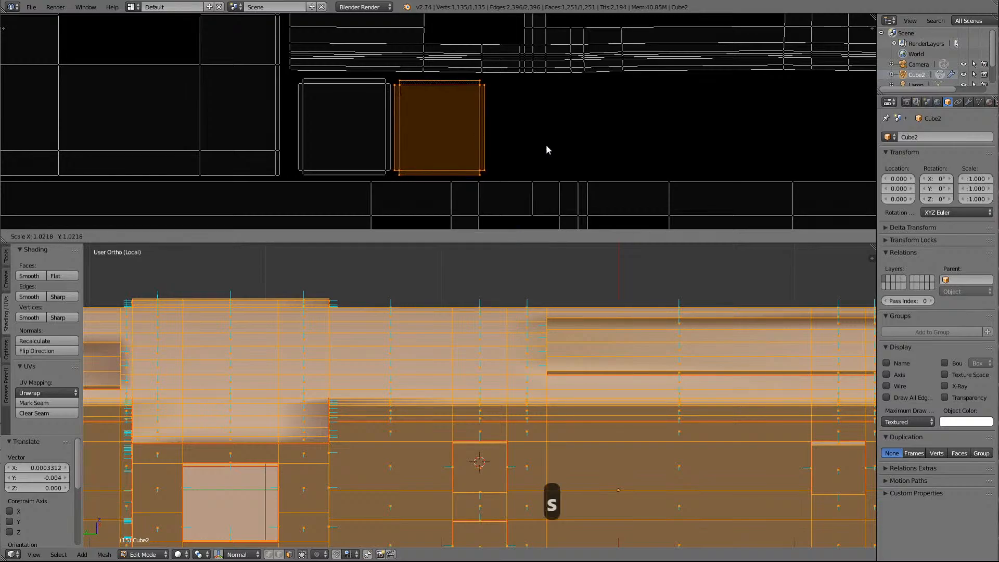
pyautogui.click(547, 146)
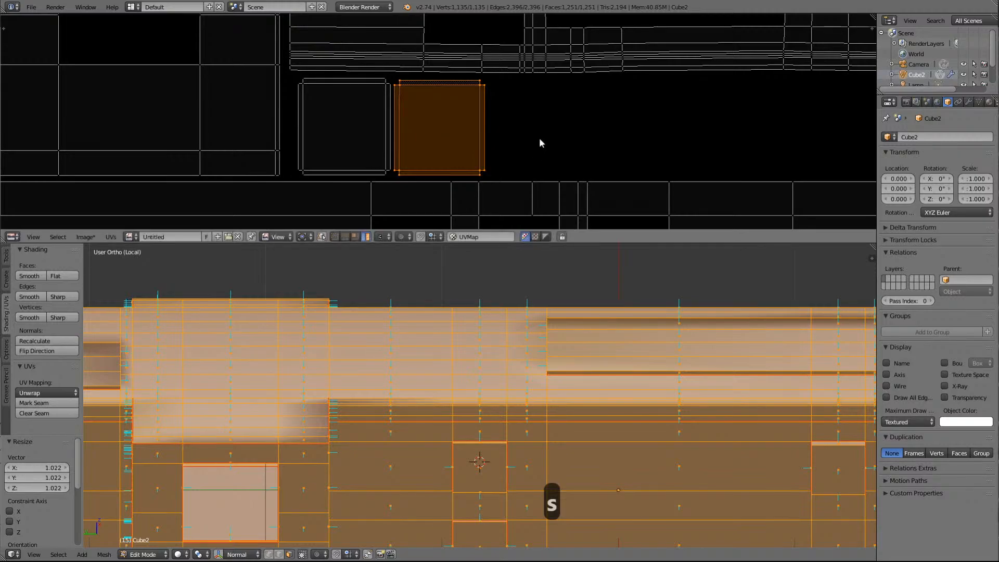
pyautogui.press('g')
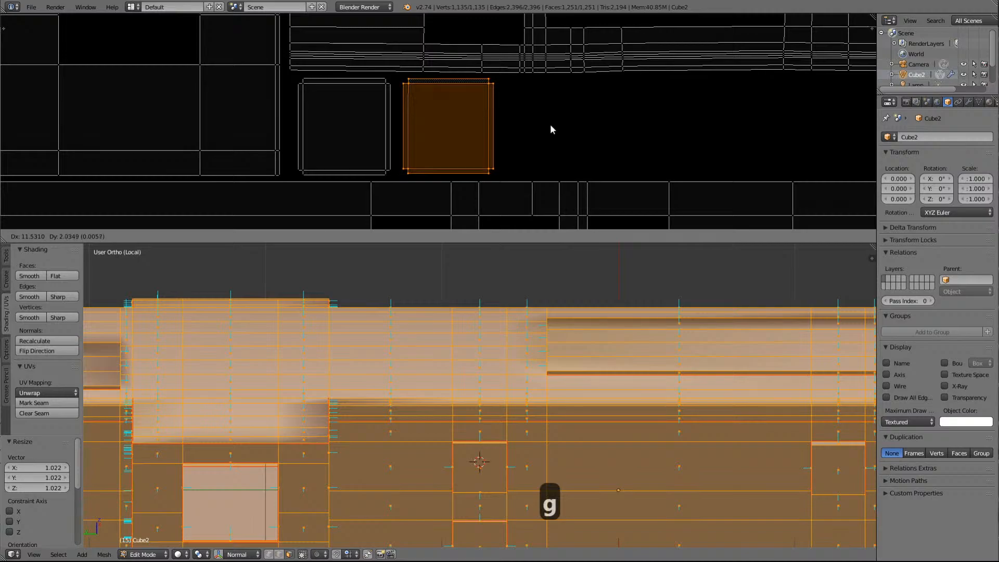
pyautogui.click(551, 131)
# Select the leftmost face of the three-square row on the mesh's side and its upper inner face to inspect their UV orientation
pyautogui.scroll(-6, 549, 131)
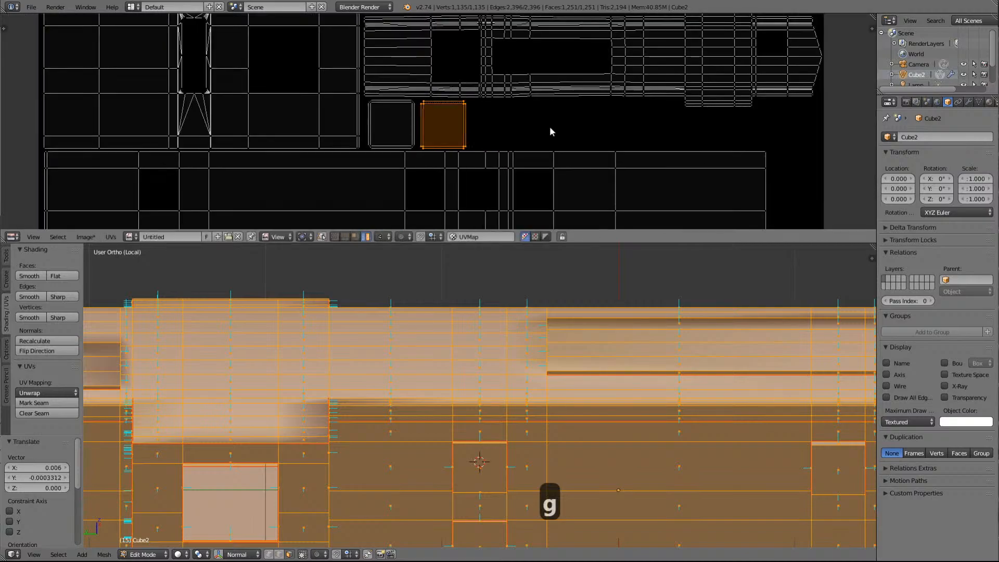
pyautogui.scroll(-3, 591, 354)
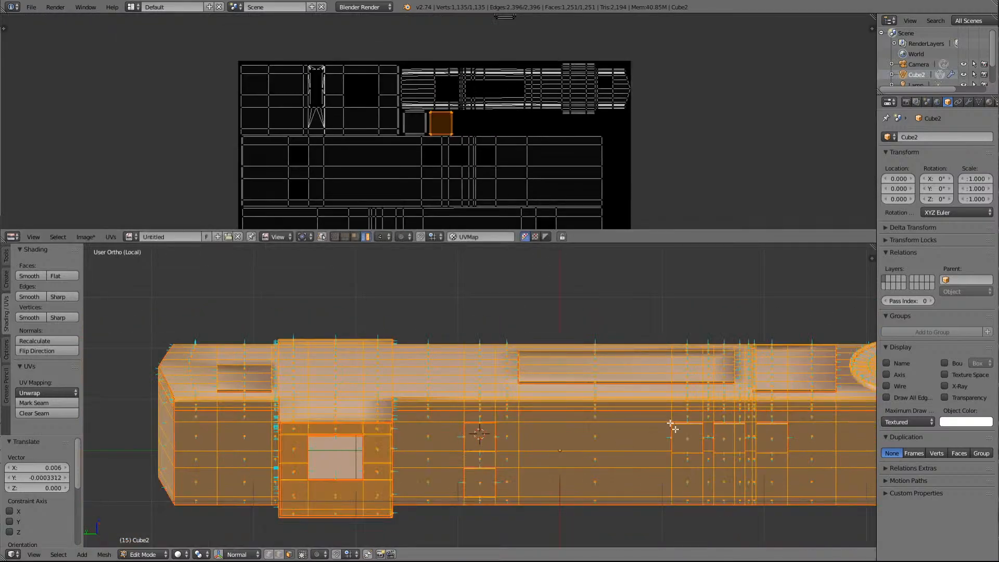
pyautogui.rightClick(691, 446)
pyautogui.scroll(-3, 555, 156)
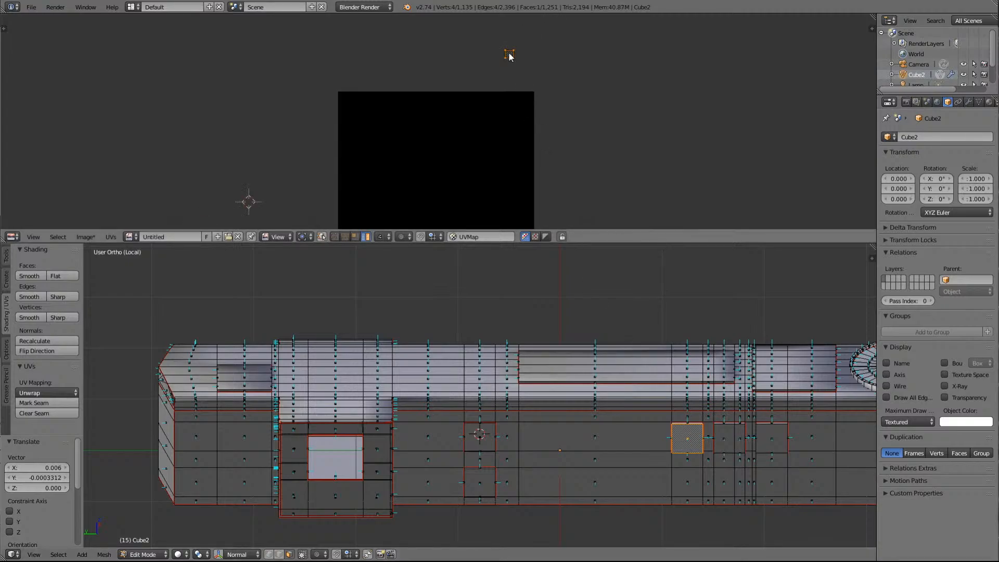
pyautogui.press('Delete')
pyautogui.scroll(-4, 498, 78)
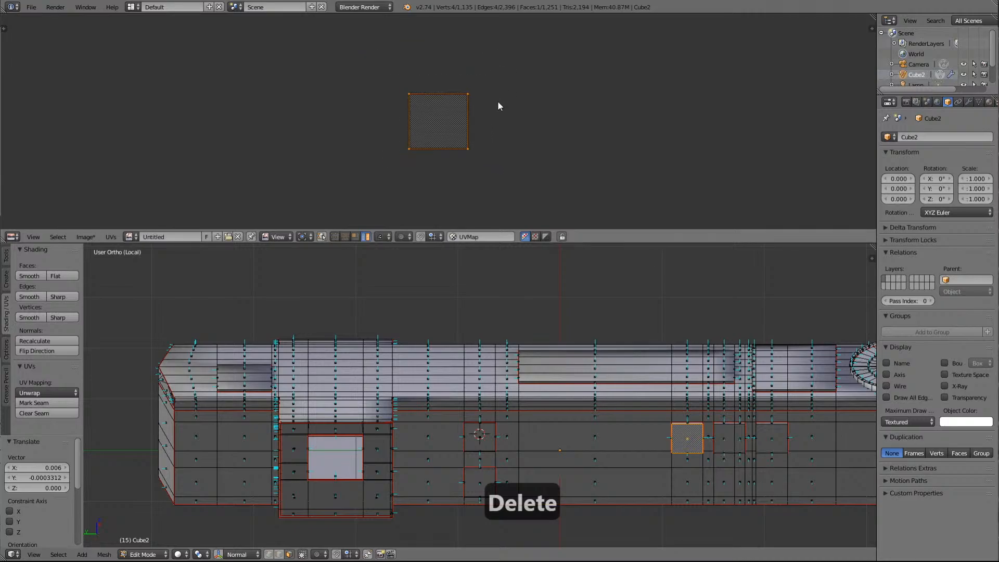
pyautogui.scroll(2, 688, 469)
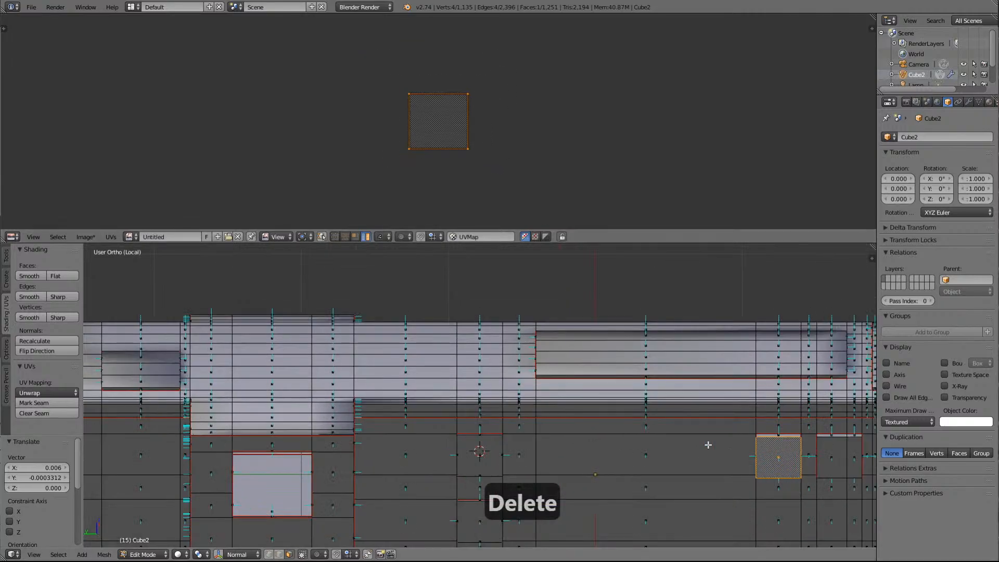
pyautogui.keyDown('shift'); pyautogui.click(779, 435); pyautogui.keyUp('shift')
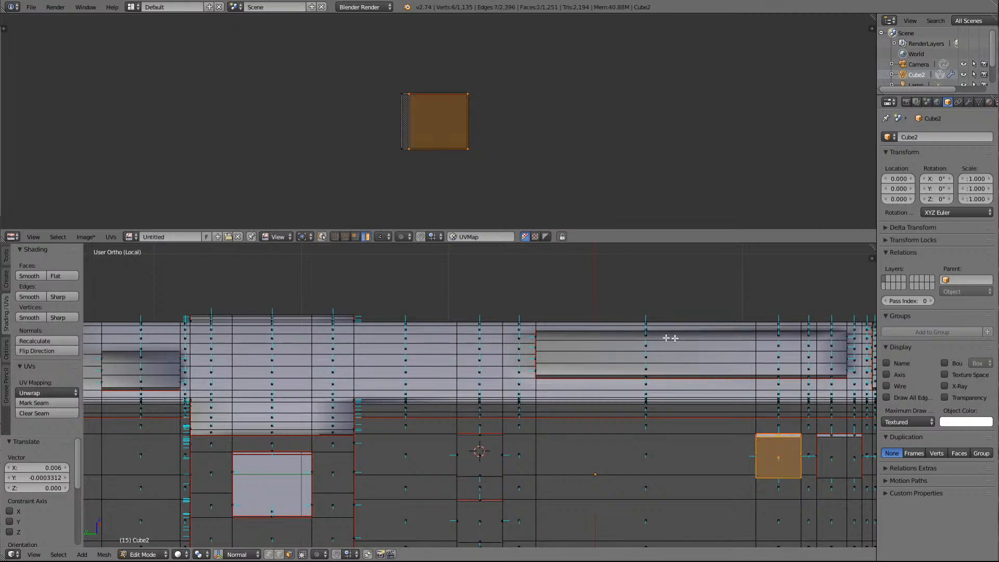
# Select the square face at the 3D cursor and its upper inner face to check how the already placed island is oriented
pyautogui.rightClick(480, 457)
pyautogui.scroll(-9, 466, 146)
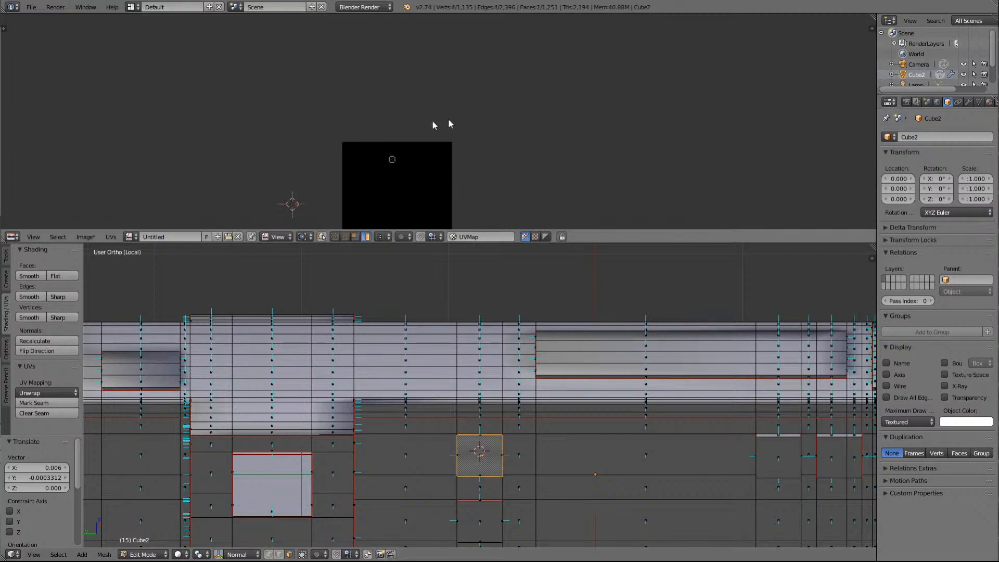
pyautogui.press('KP_Delete')
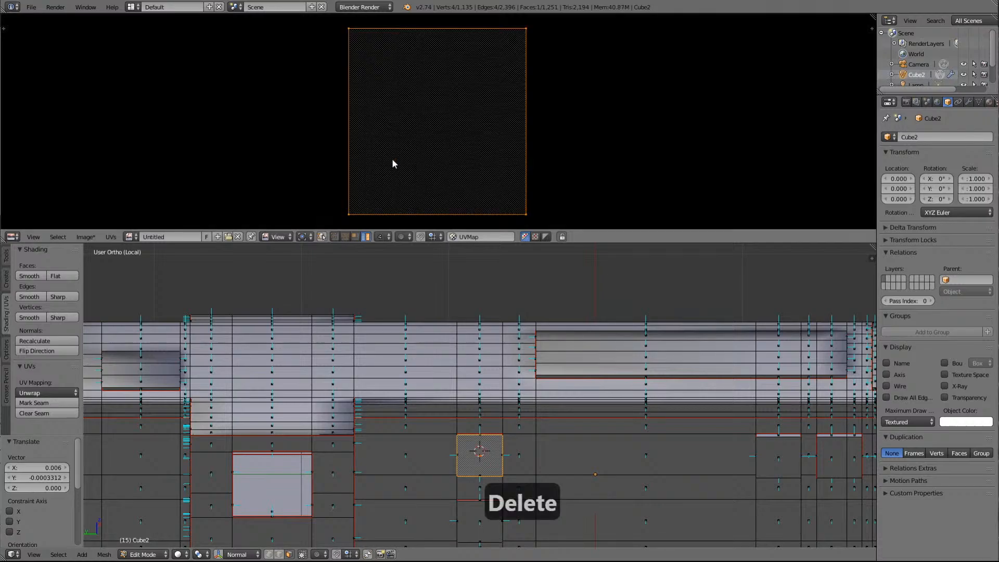
pyautogui.scroll(-1, 401, 148)
pyautogui.scroll(3, 488, 441)
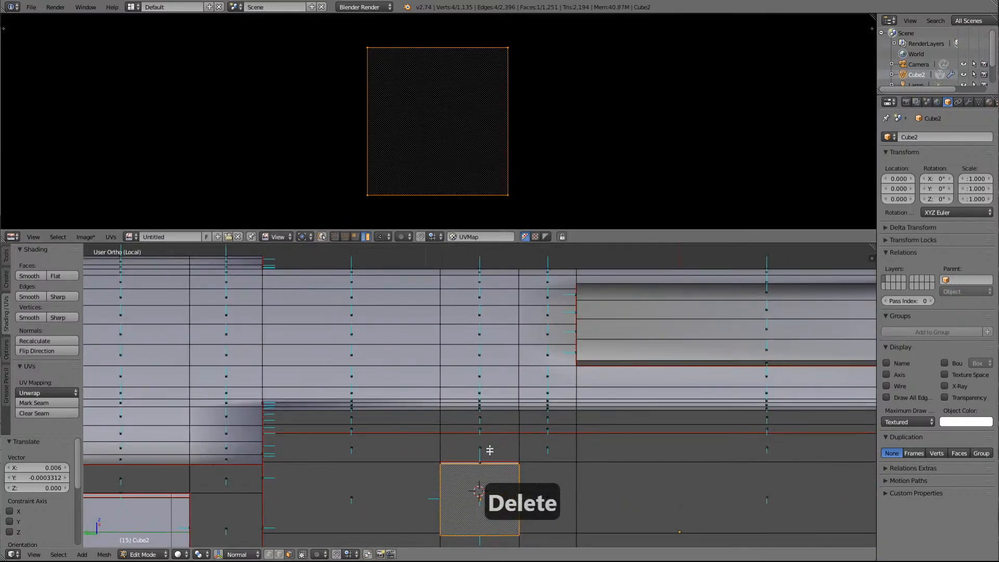
pyautogui.keyDown('shift'); pyautogui.click(483, 463); pyautogui.keyUp('shift')
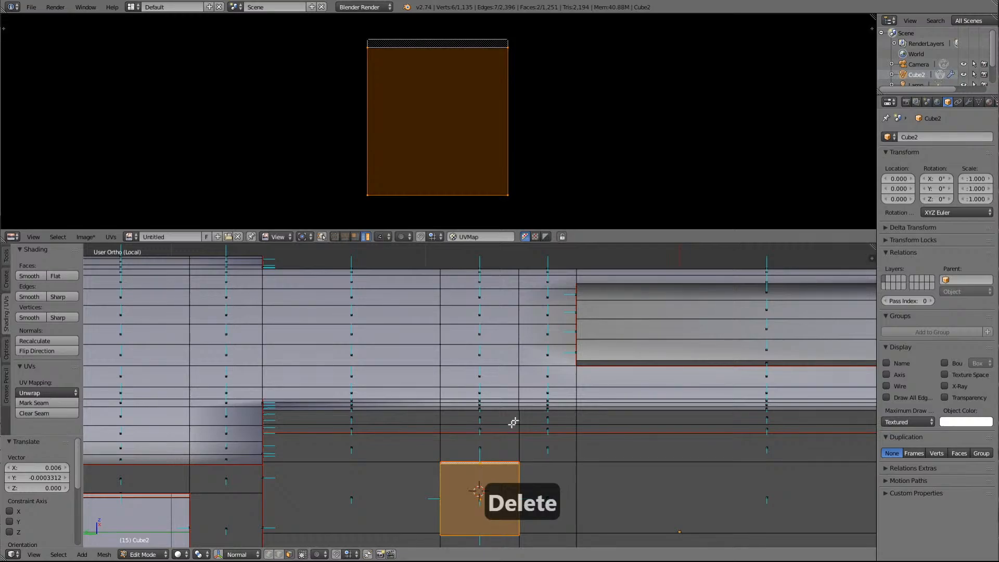
# Reselect the leftmost square of the three-square row with its upper inner face to compare its UV orientation with the placed island
pyautogui.scroll(-5, 536, 443)
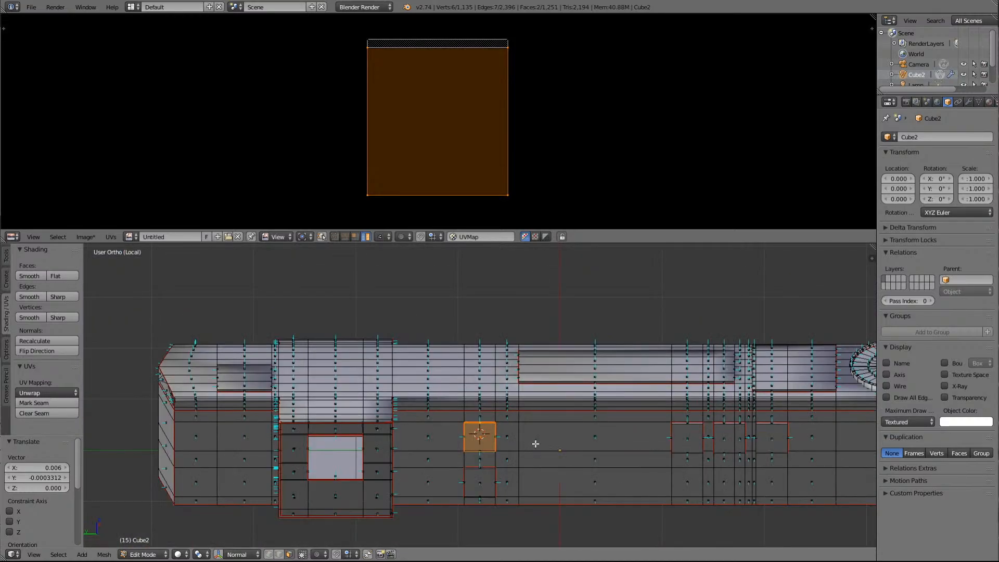
pyautogui.click(686, 436)
pyautogui.scroll(-6, 585, 136)
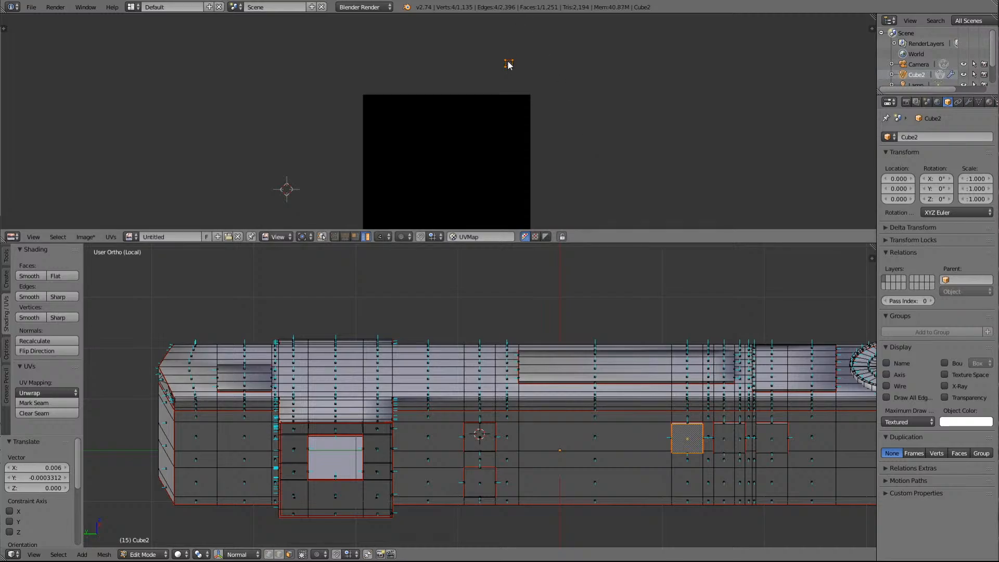
pyautogui.press('Delete')
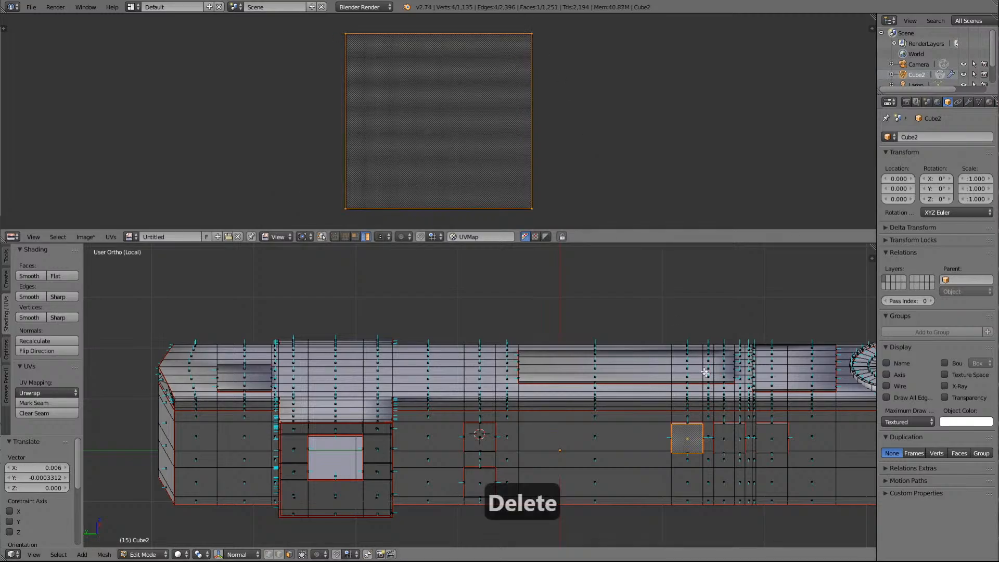
pyautogui.keyDown('shift'); pyautogui.rightClick(688, 423); pyautogui.keyUp('shift')
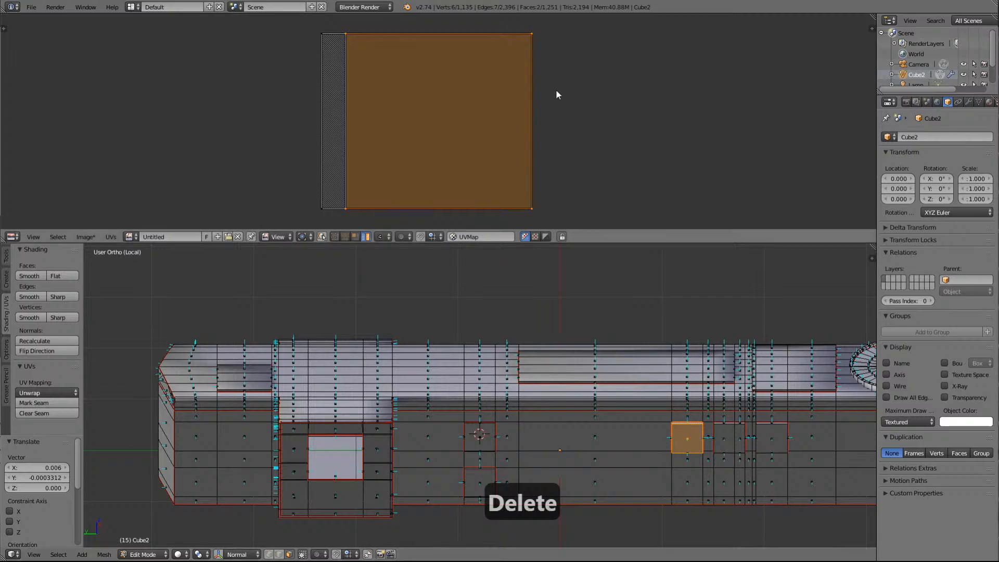
pyautogui.scroll(-4, 500, 125)
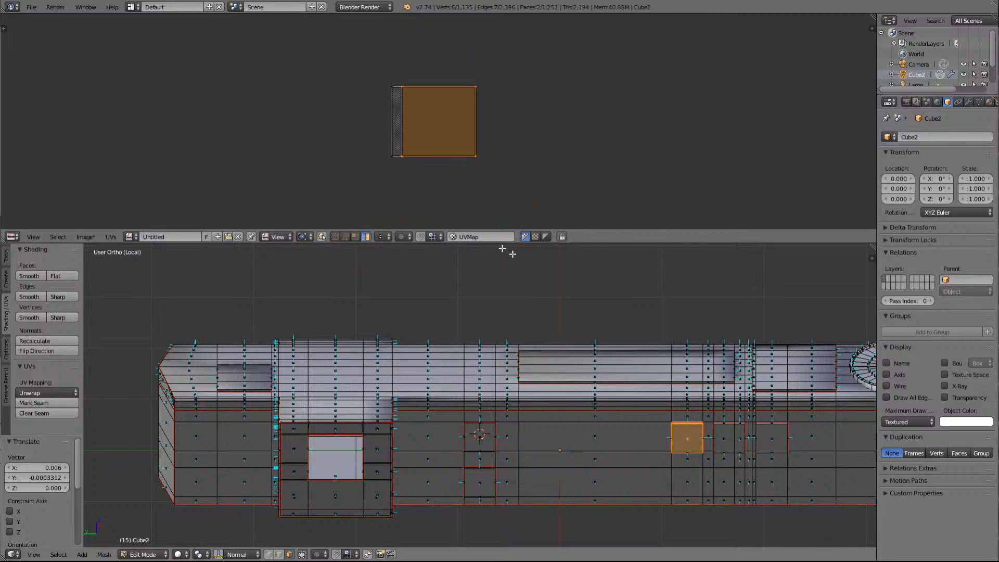
# Select all mesh faces and rotate the unplaced cross-shaped square UV island by about 90°
pyautogui.press('a')
pyautogui.press('a')
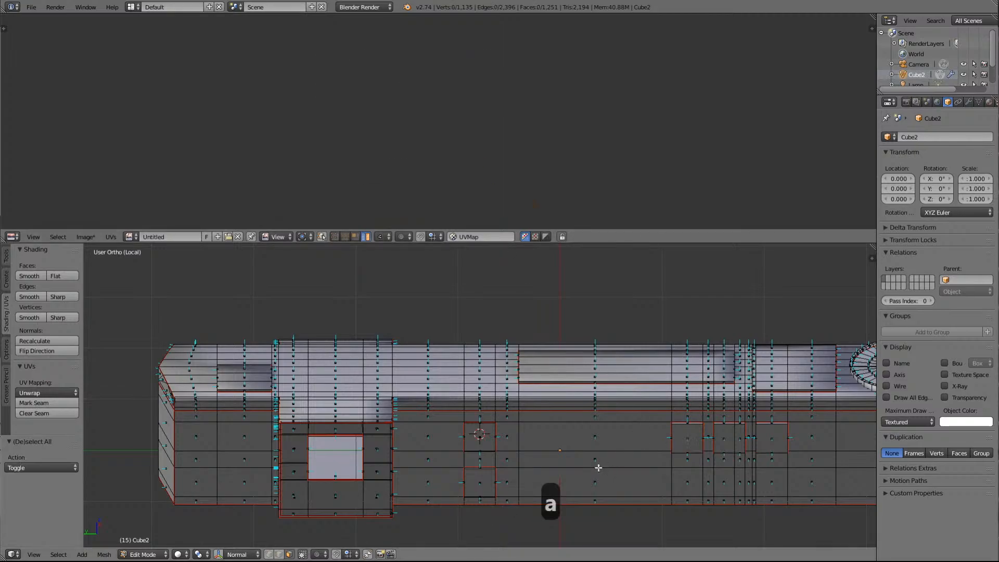
pyautogui.press('a')
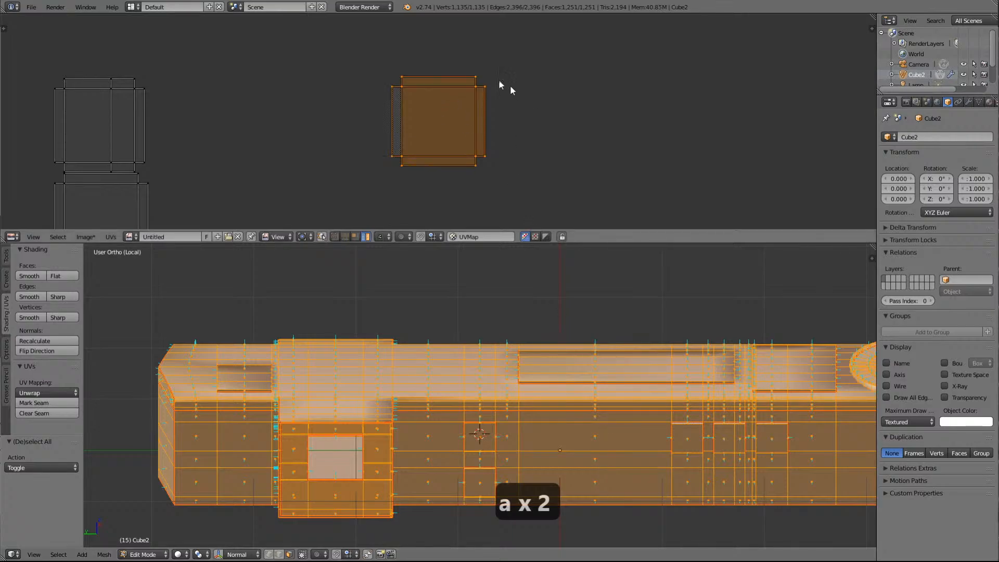
pyautogui.scroll(2, 477, 74)
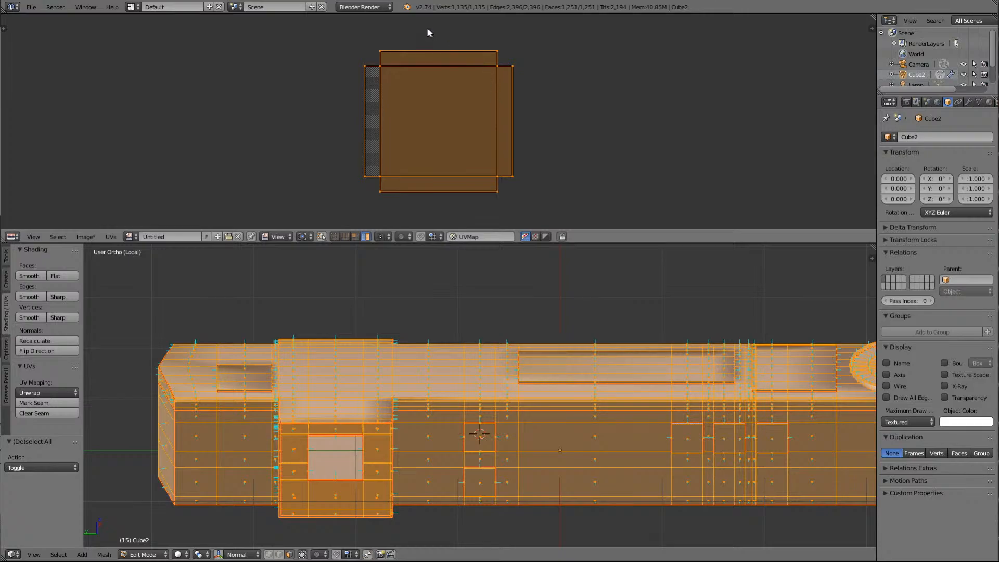
pyautogui.press('r')
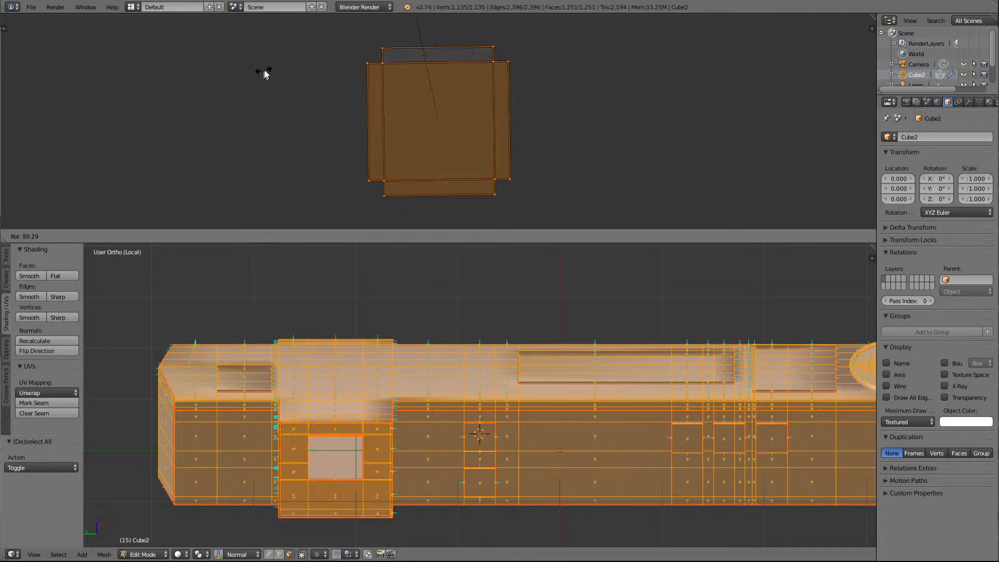
pyautogui.click(290, 44)
# Move the rotated island into the texture space beside the two placed square islands, by about X -0.238, Y -0.349
pyautogui.scroll(-2, 301, 73)
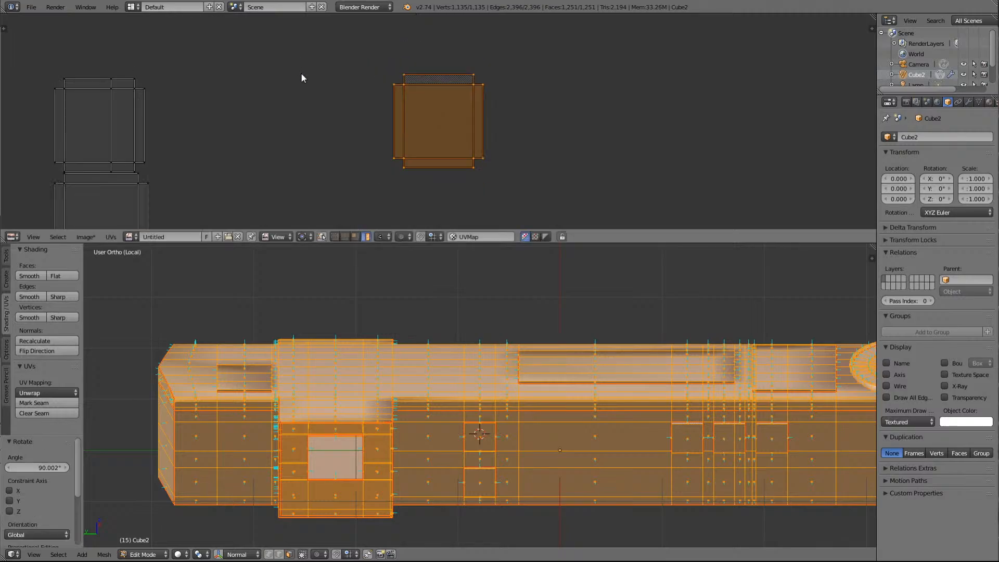
pyautogui.scroll(-3, 300, 73)
pyautogui.scroll(-2, 425, 121)
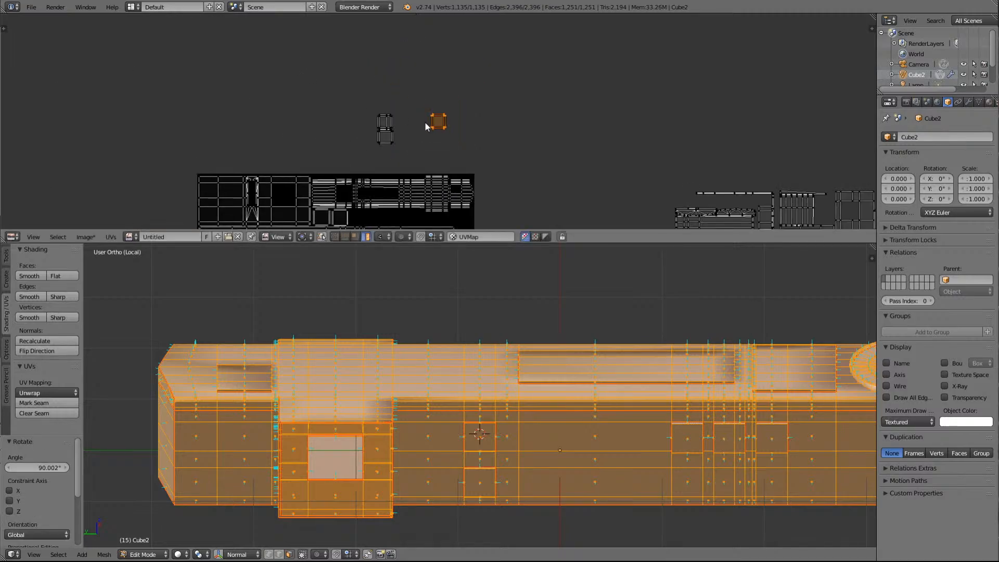
pyautogui.scroll(-2, 425, 121)
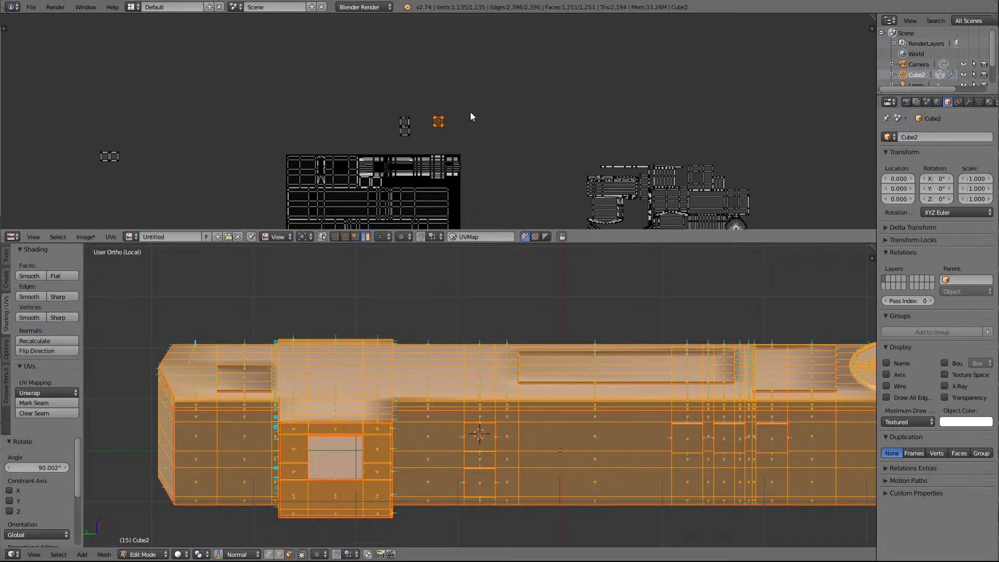
pyautogui.press('g')
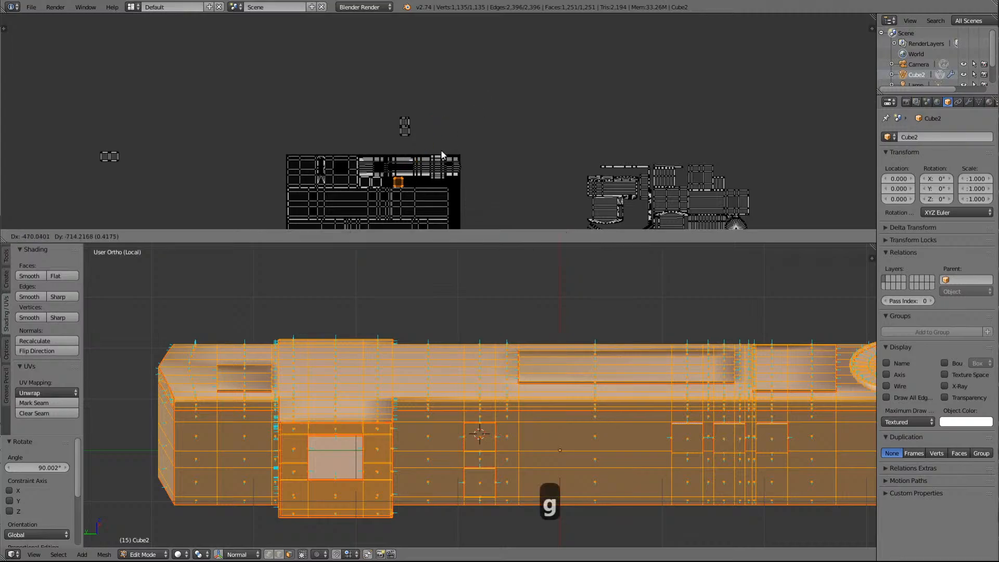
pyautogui.click(441, 153)
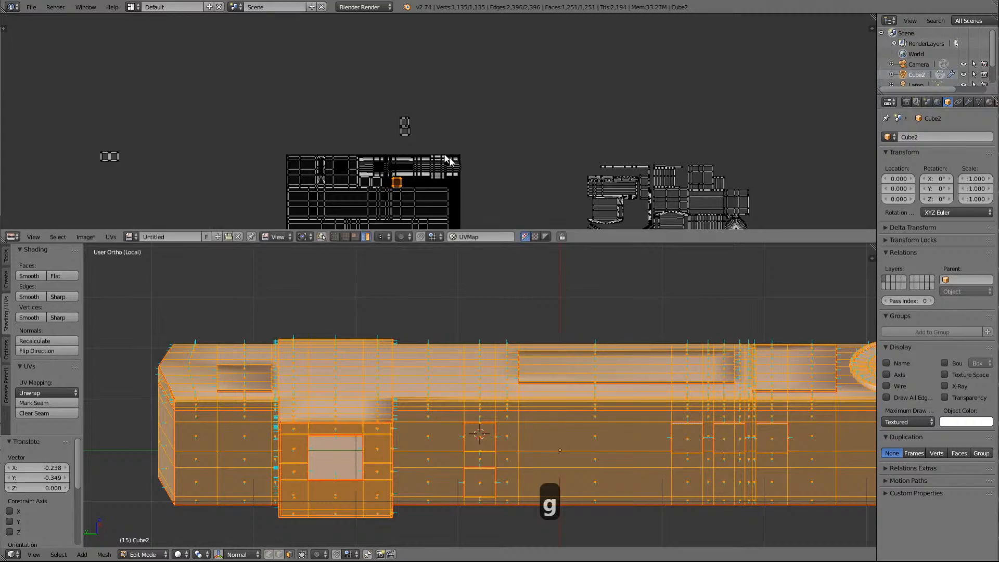
pyautogui.press('Delete')
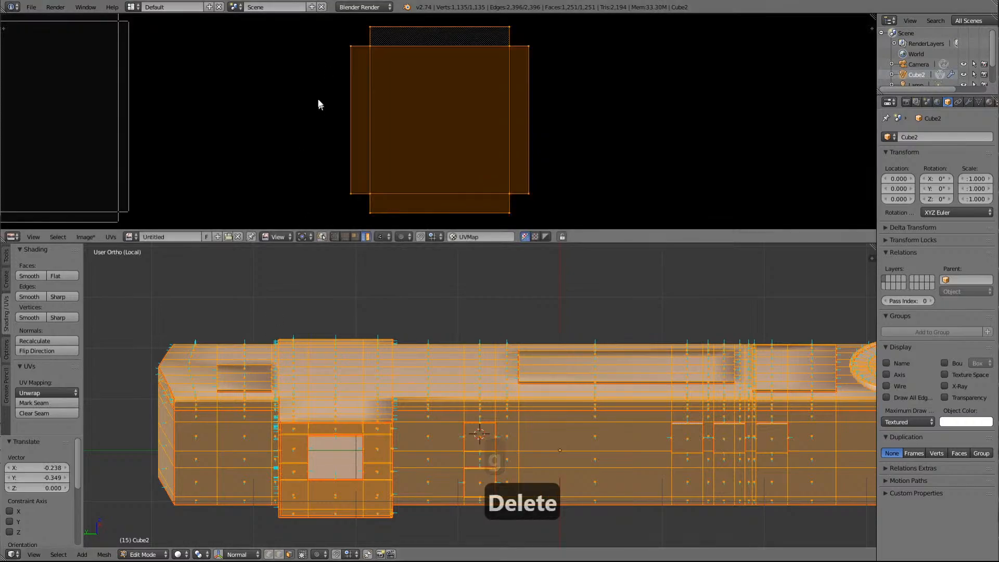
# Shift the selected square UV island by about X -0.033 toward the two placed squares and scale it to about 1.14
pyautogui.scroll(-5, 491, 154)
pyautogui.scroll(-2, 491, 154)
pyautogui.scroll(1, 453, 127)
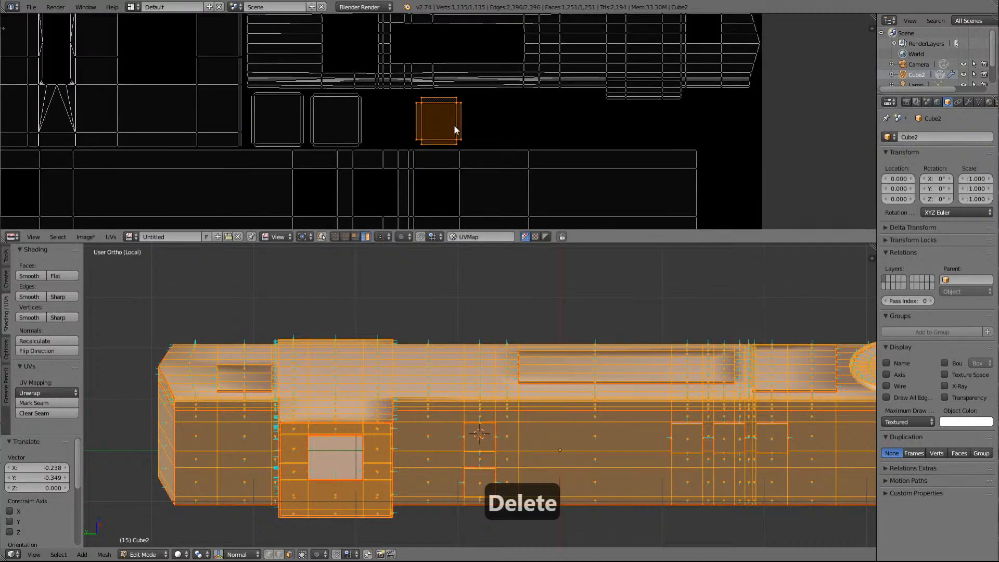
pyautogui.press('g')
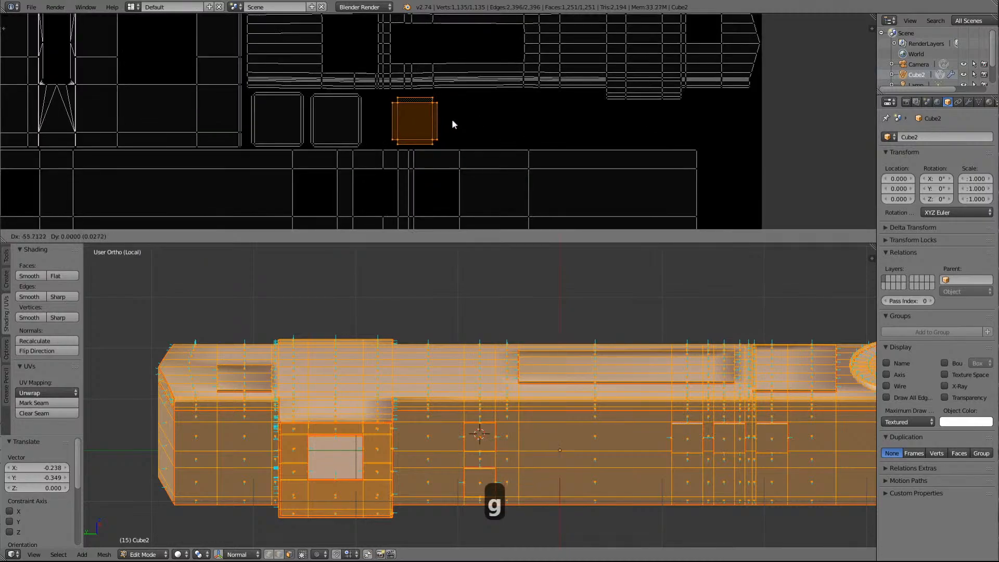
pyautogui.click(448, 120)
pyautogui.press('s')
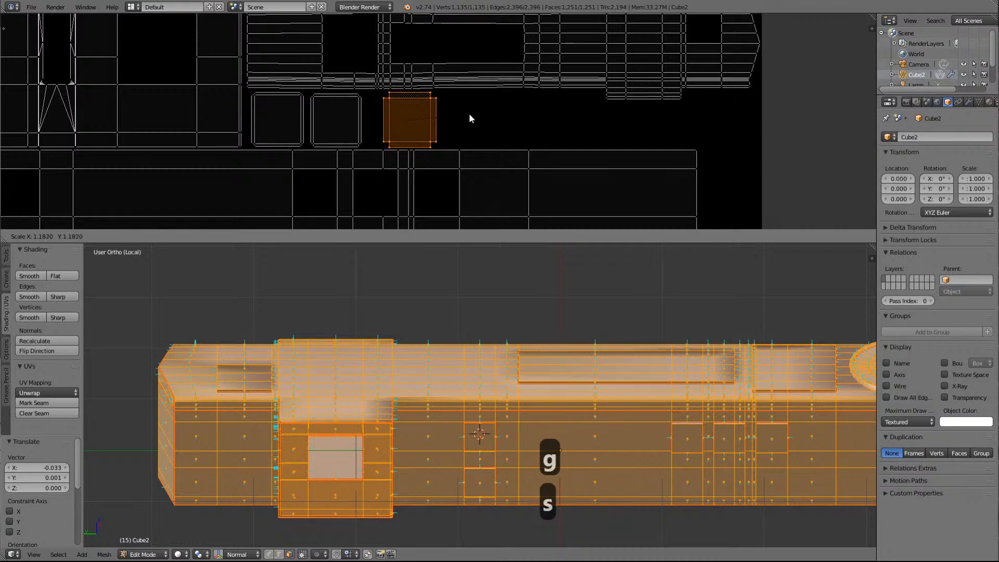
pyautogui.click(468, 116)
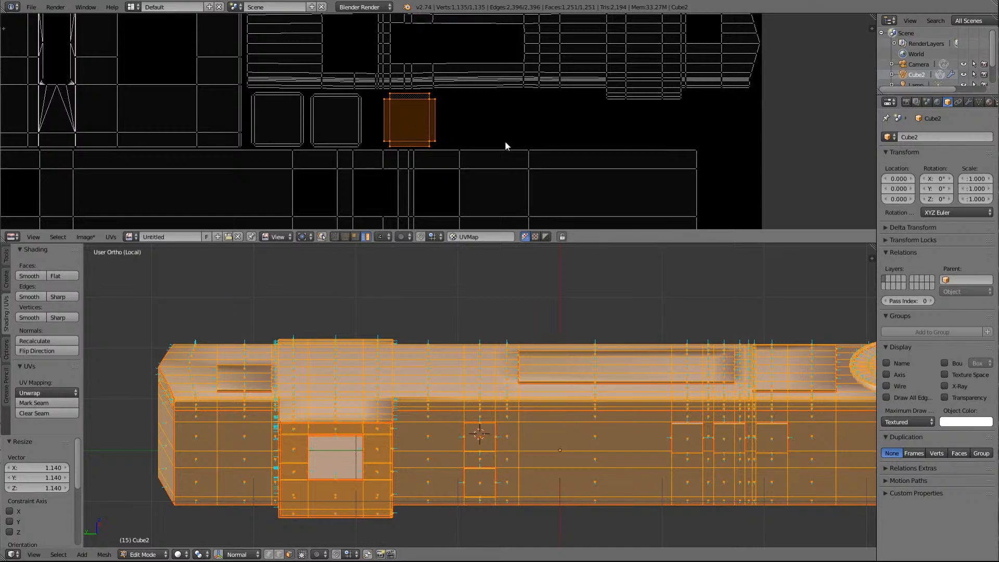
pyautogui.press('a')
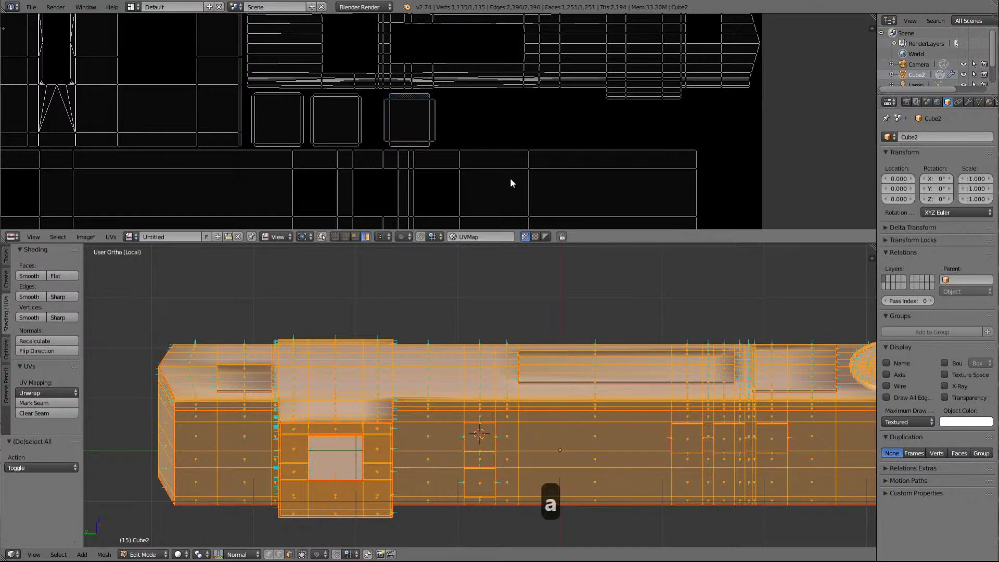
# Select the two faces of the middle square in the three-square row to locate their UV island above the texture area
pyautogui.rightClick(721, 440)
pyautogui.keyDown('shift'); pyautogui.rightClick(742, 443); pyautogui.keyUp('shift')
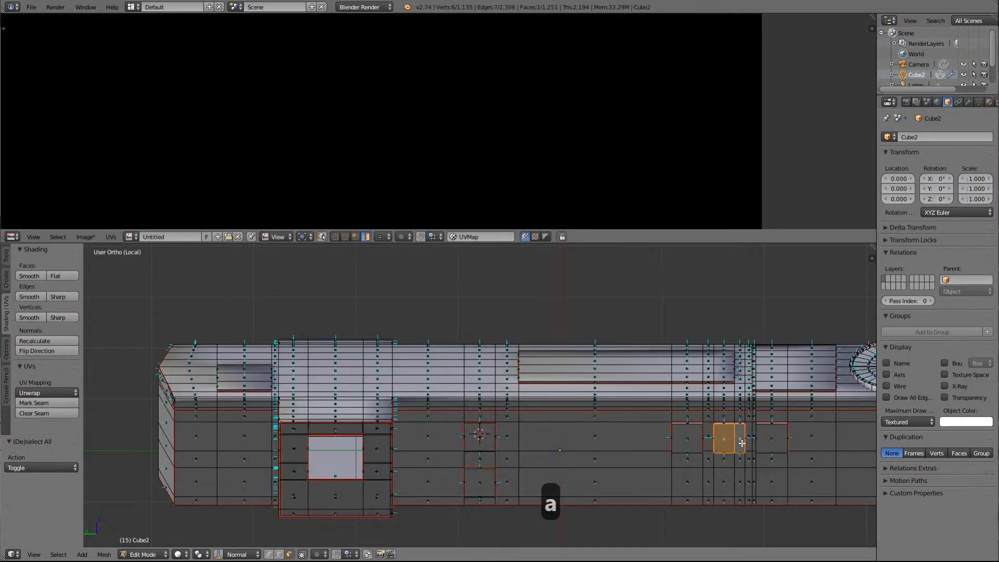
pyautogui.scroll(-4, 575, 143)
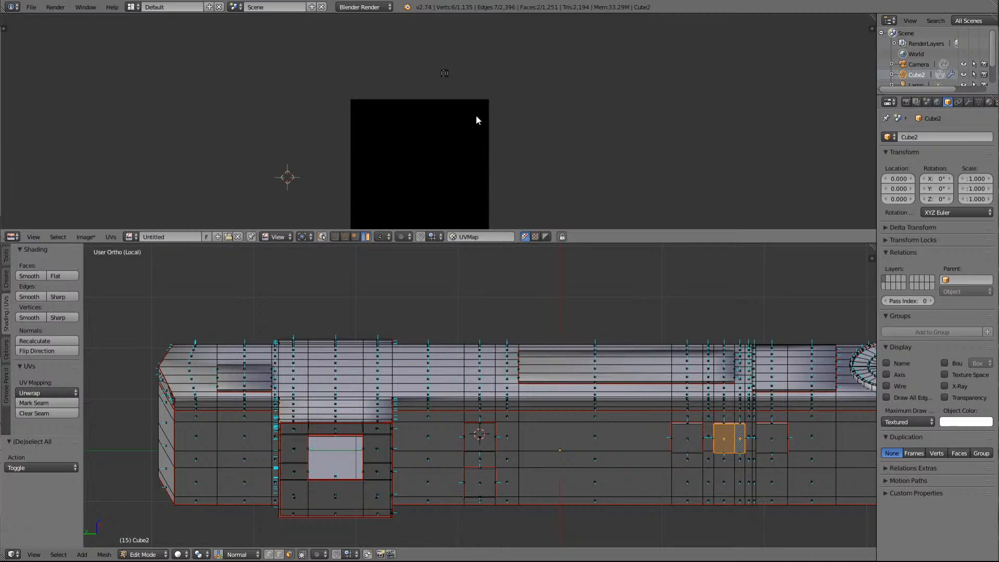
pyautogui.scroll(1, 476, 117)
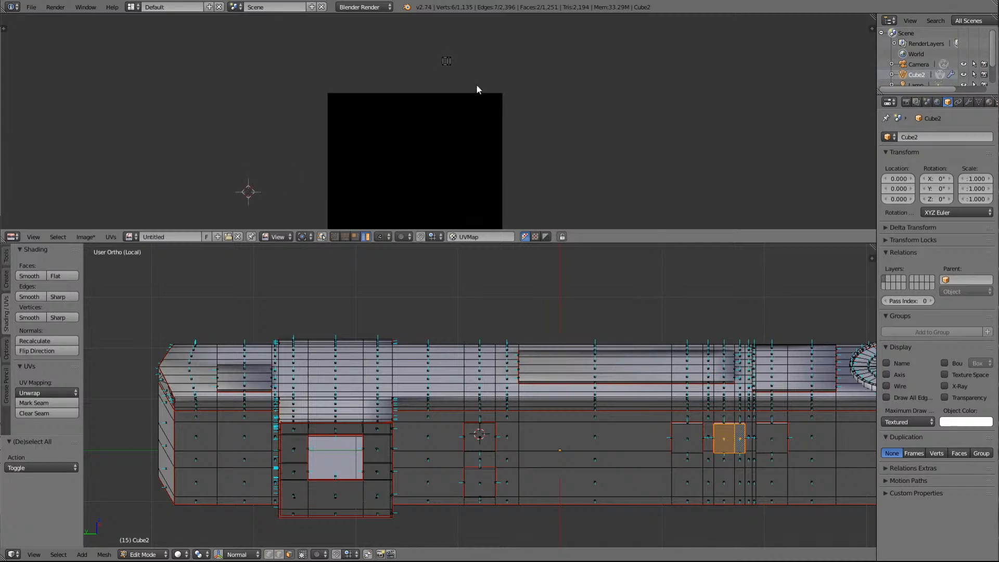
pyautogui.rightClick(446, 61)
# Select all mesh faces and toggle the middle square's upper inner face to check how its UV island is oriented
pyautogui.press('a')
pyautogui.press('a')
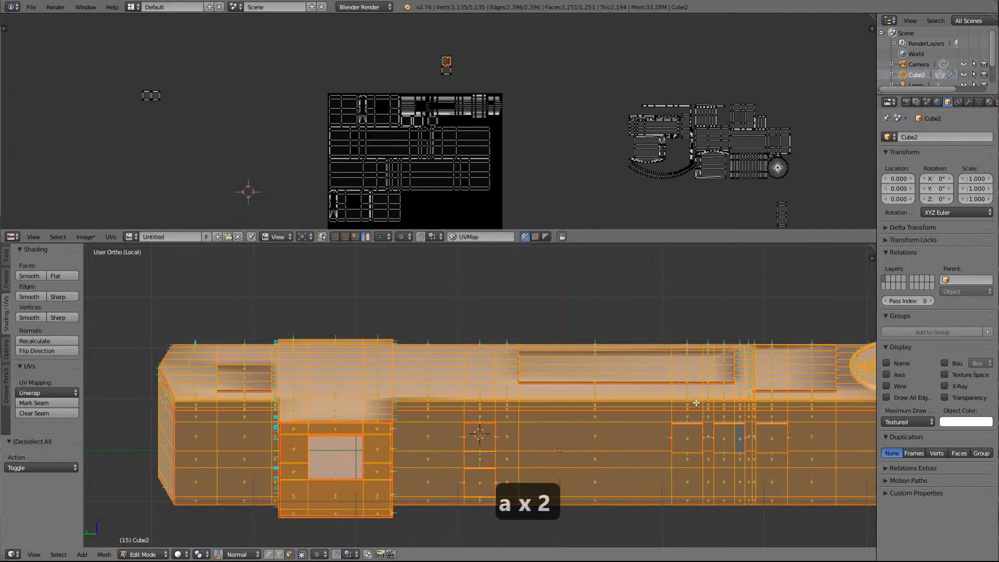
pyautogui.scroll(3, 556, 146)
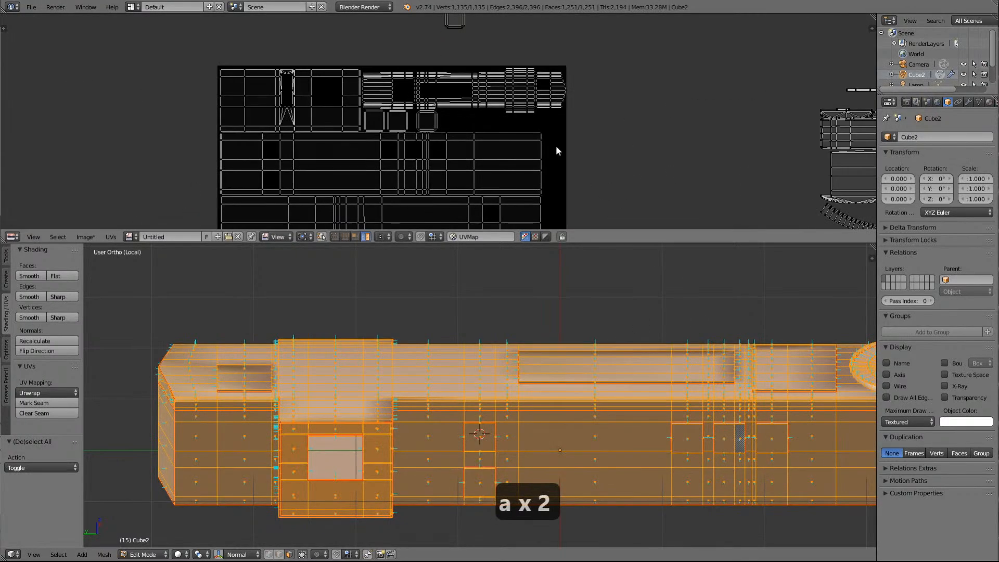
pyautogui.scroll(-2, 556, 145)
pyautogui.press('Delete')
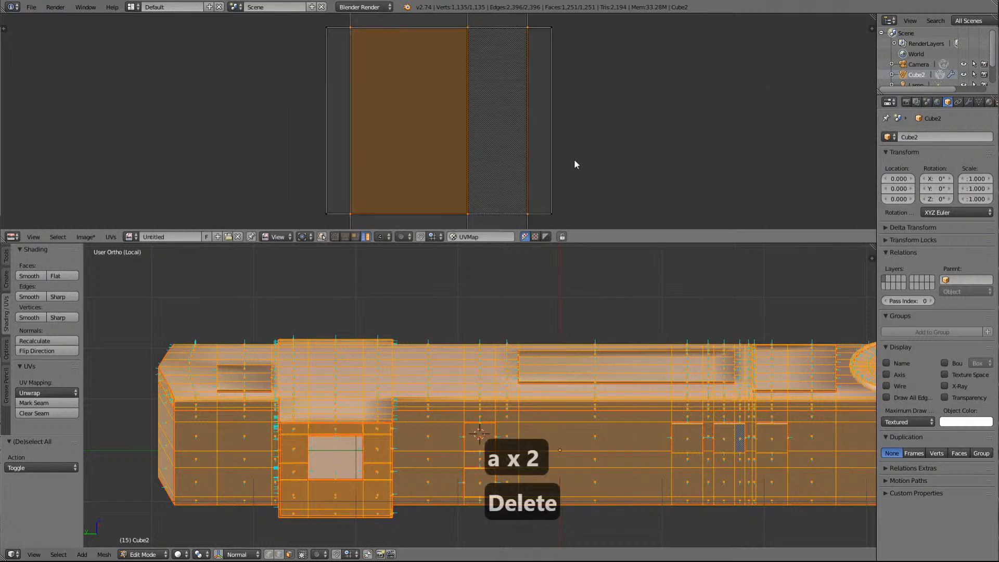
pyautogui.scroll(2, 742, 432)
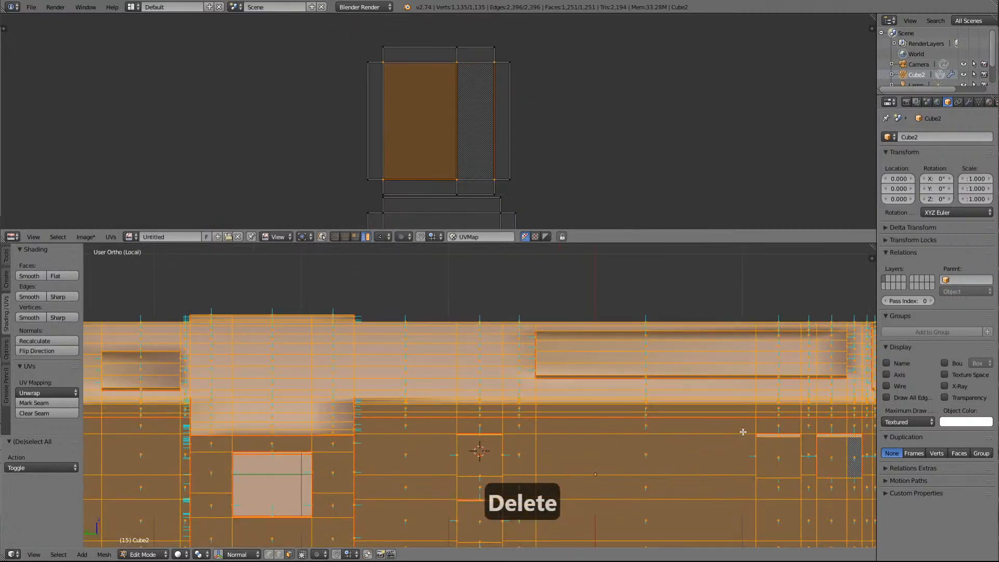
pyautogui.keyDown('shift'); pyautogui.rightClick(832, 434); pyautogui.keyUp('shift')
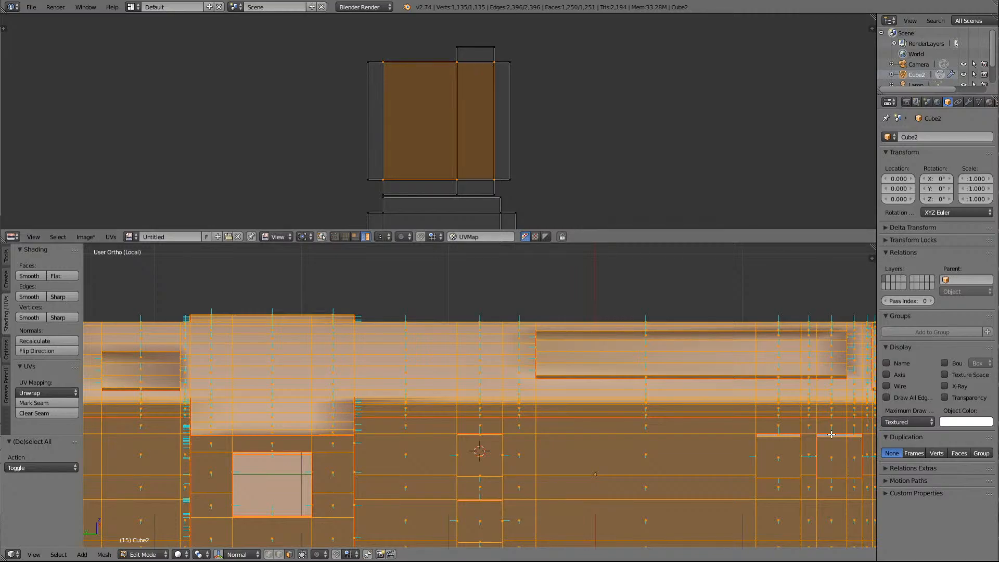
pyautogui.keyDown('shift'); pyautogui.rightClick(832, 436); pyautogui.keyUp('shift')
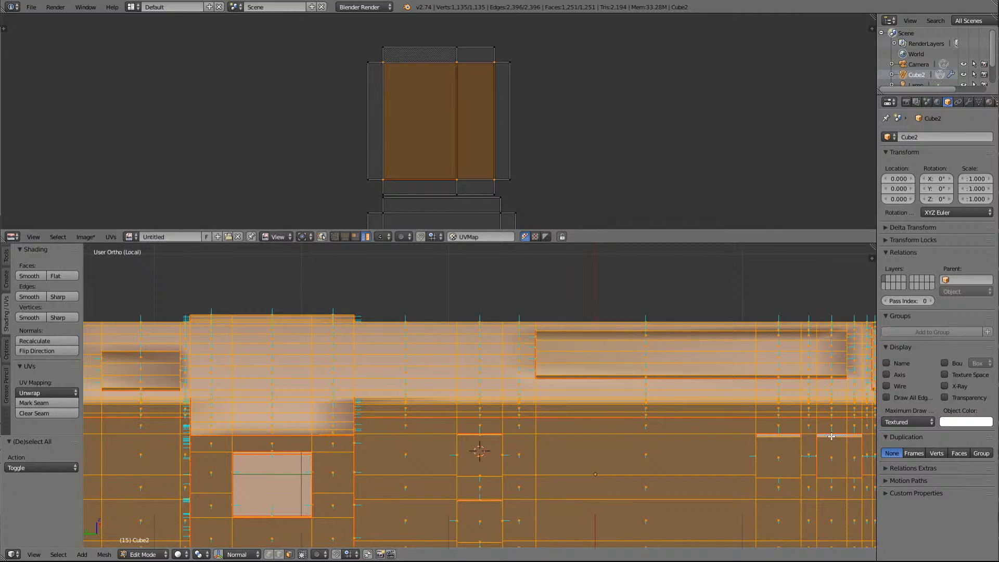
# Move the middle square's UV island into the texture area beside the placed square islands, by about X -0.012, Y -0.341
pyautogui.rightClick(424, 120)
pyautogui.scroll(-1, 455, 116)
pyautogui.scroll(-8, 481, 146)
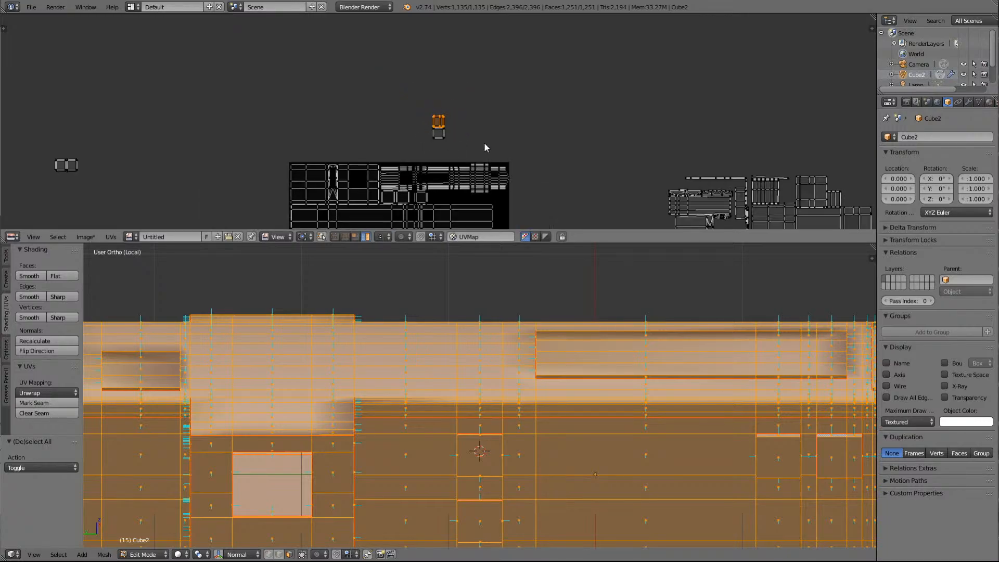
pyautogui.press('g')
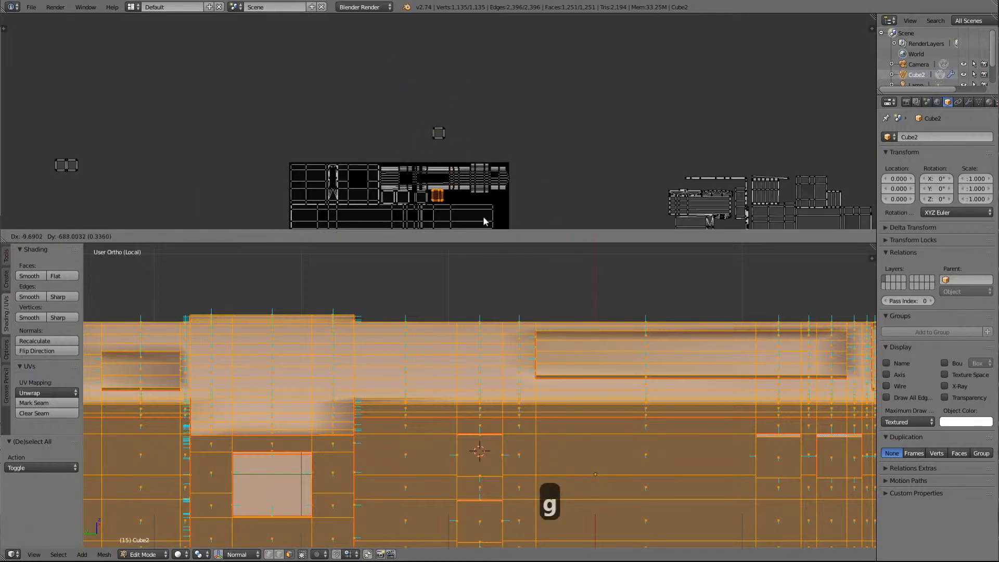
pyautogui.click(482, 217)
pyautogui.press('KP_Decimal')
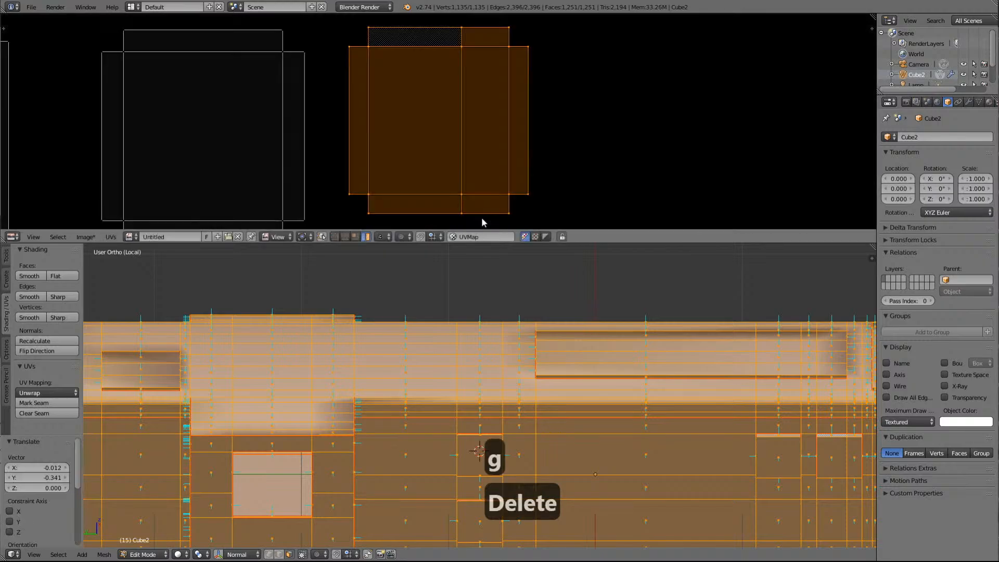
pyautogui.scroll(-3, 479, 163)
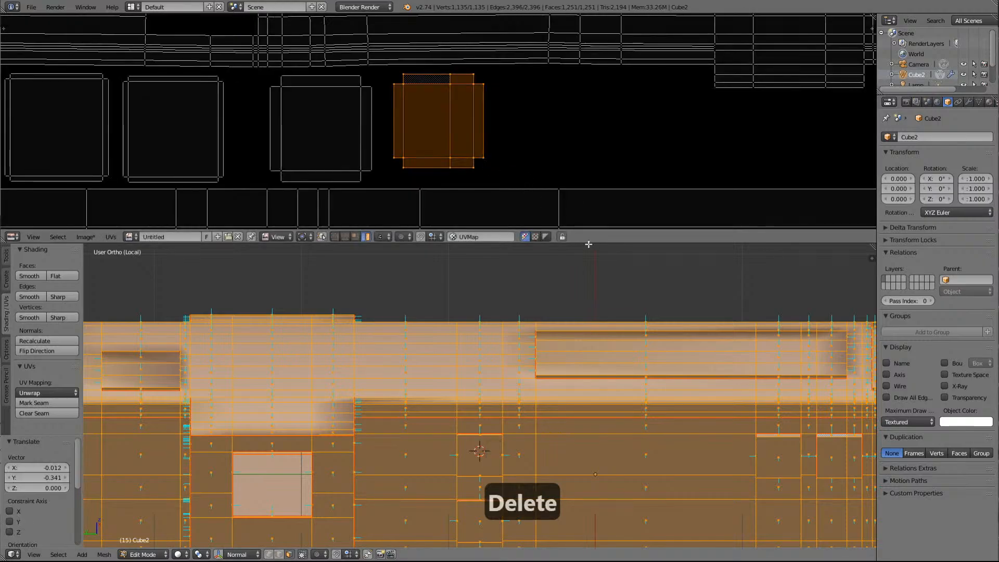
# Enlarge the UV editor, scale the island to about 1.178 and move it by about X -0.005, Y -0.004 beside its neighbour
pyautogui.moveTo(584, 230); pyautogui.dragTo(589, 334)
pyautogui.scroll(3, 566, 169)
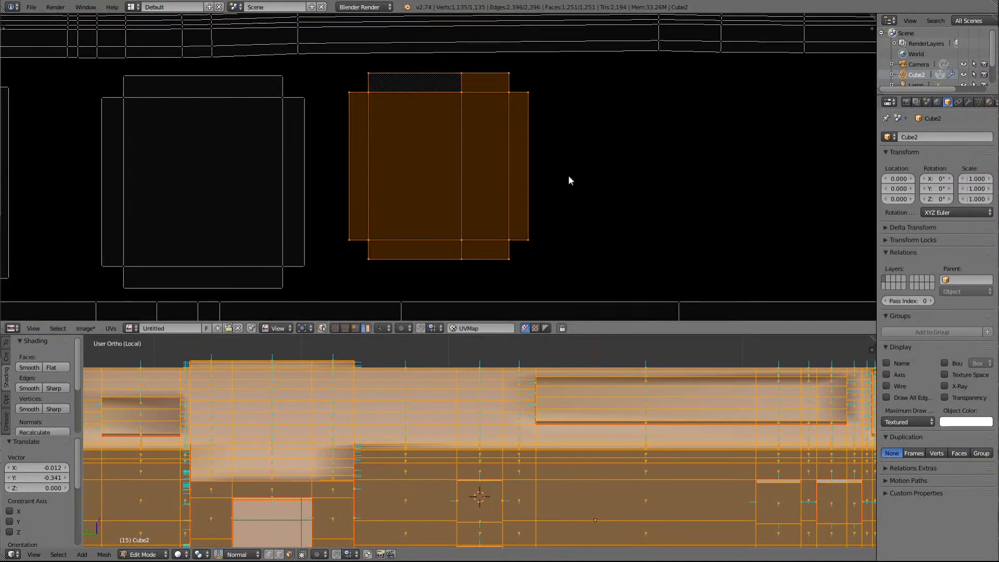
pyautogui.press('s')
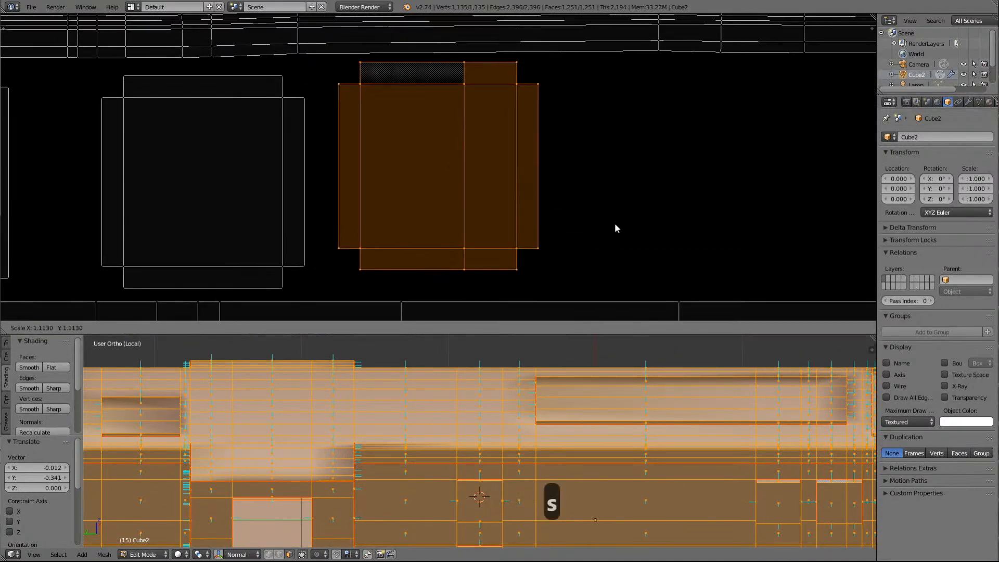
pyautogui.click(624, 232)
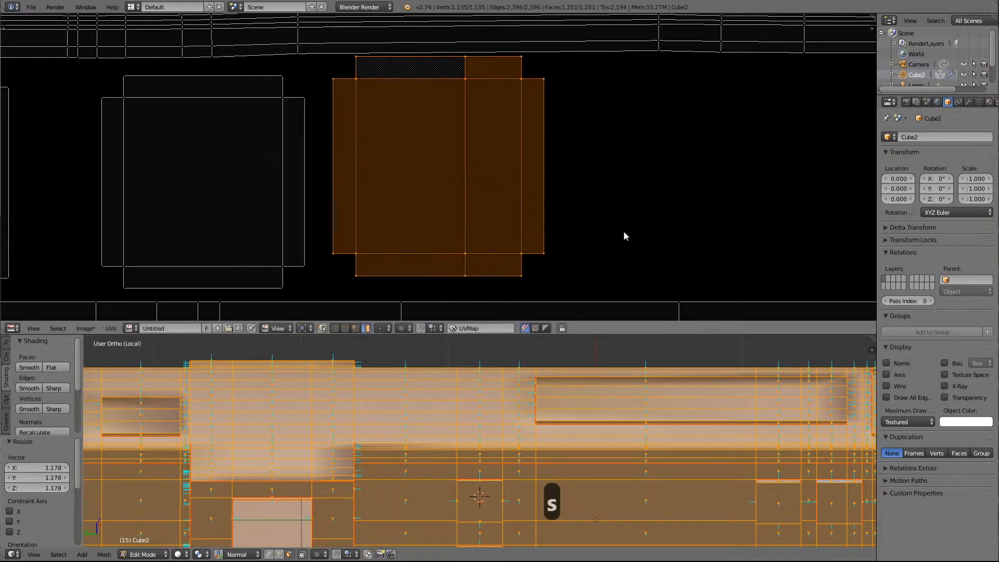
pyautogui.press('g')
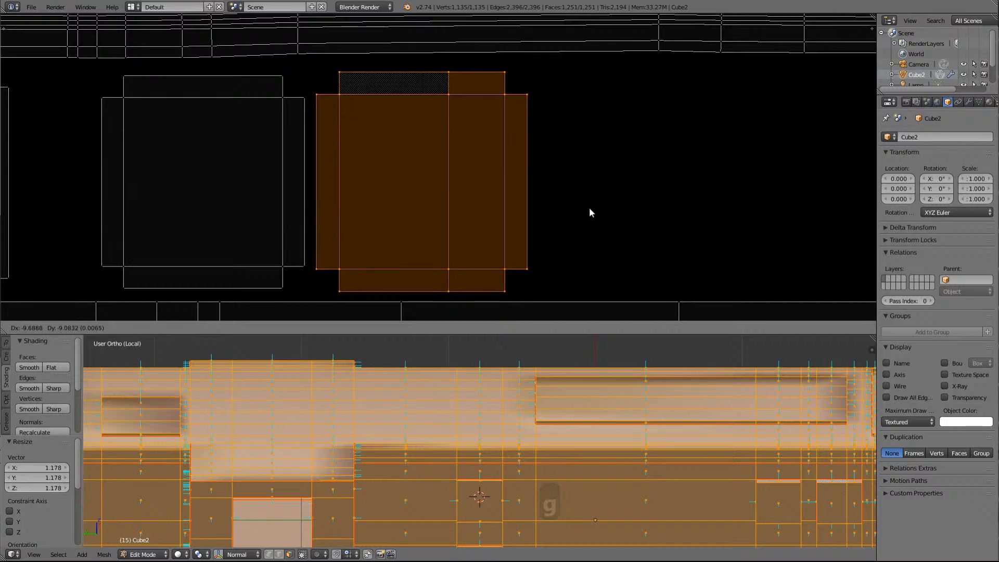
pyautogui.click(589, 213)
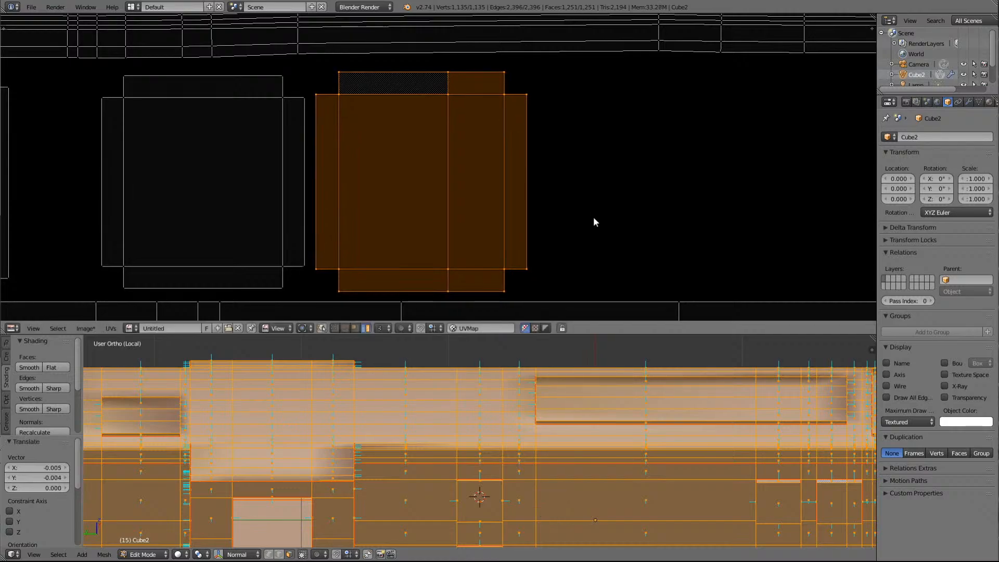
# Select the rightmost square of the three-square row with its upper inner face to check its UV island's orientation
pyautogui.scroll(-5, 602, 226)
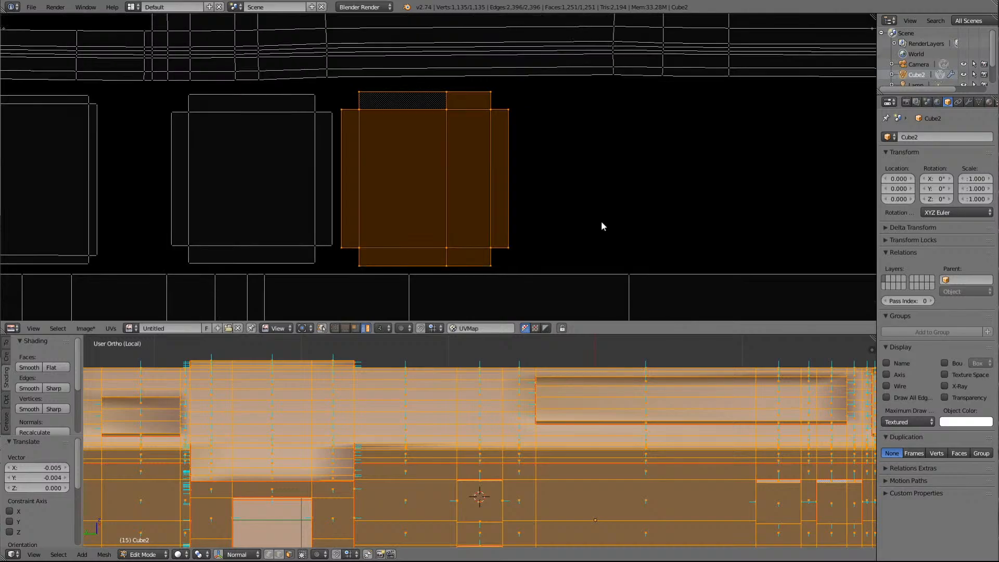
pyautogui.scroll(-4, 603, 226)
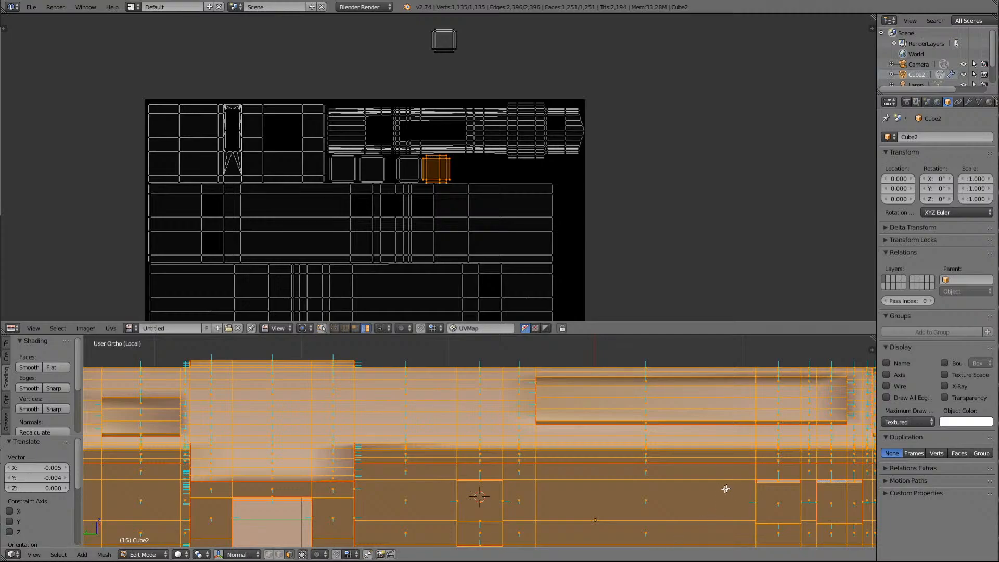
pyautogui.keyDown('shift'); pyautogui.scroll(4, 721, 492); pyautogui.keyUp('shift')
pyautogui.keyDown('shift'); pyautogui.scroll(-7, 721, 492); pyautogui.keyUp('shift')
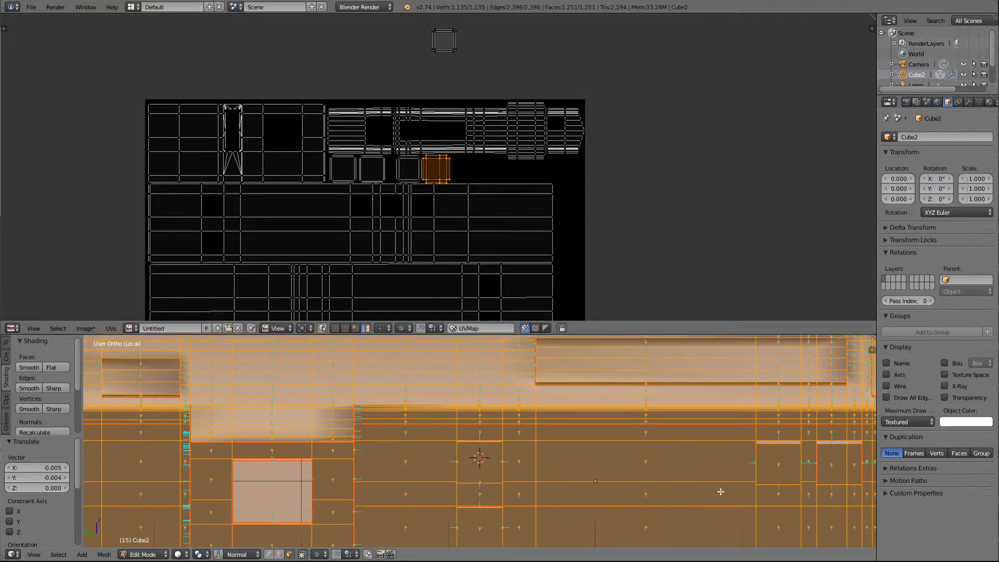
pyautogui.keyDown('ctrl'); pyautogui.scroll(-15, 721, 492); pyautogui.keyUp('ctrl')
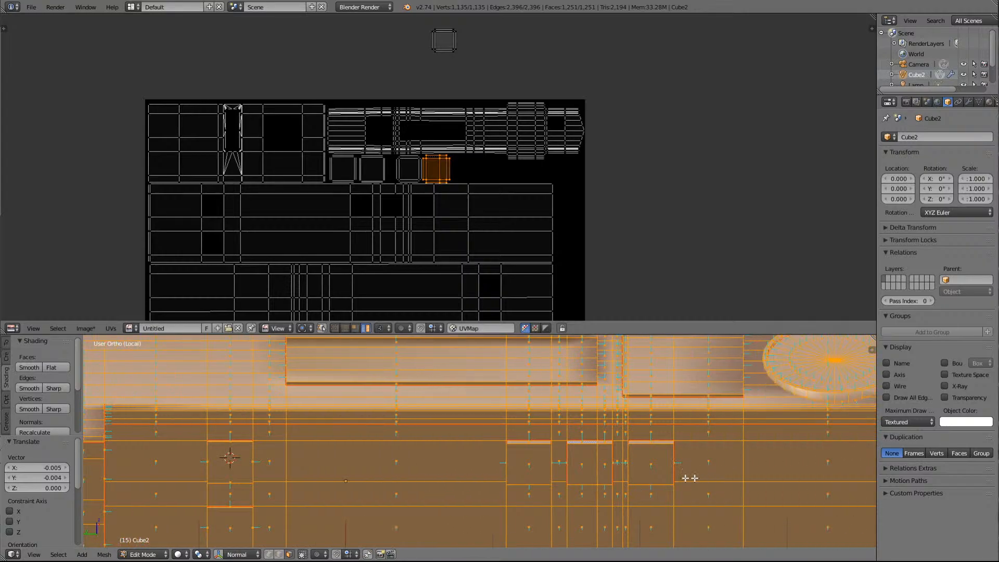
pyautogui.rightClick(650, 458)
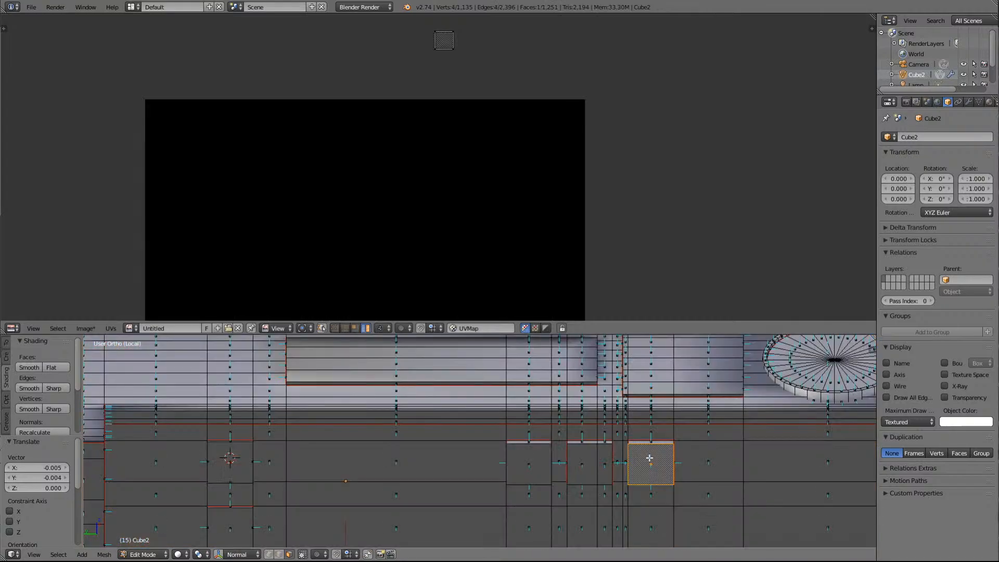
pyautogui.keyDown('shift'); pyautogui.rightClick(649, 442); pyautogui.keyUp('shift')
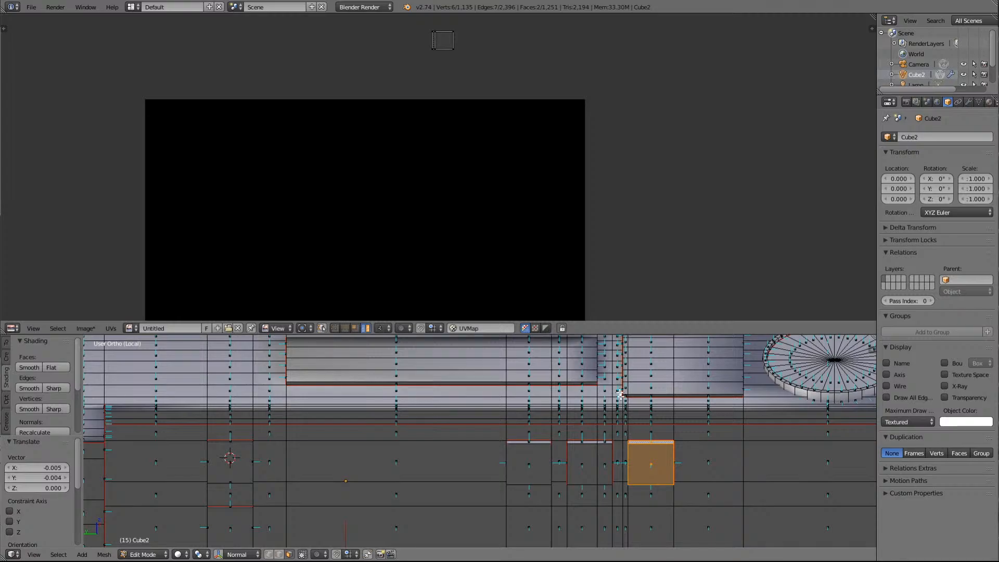
pyautogui.press('a')
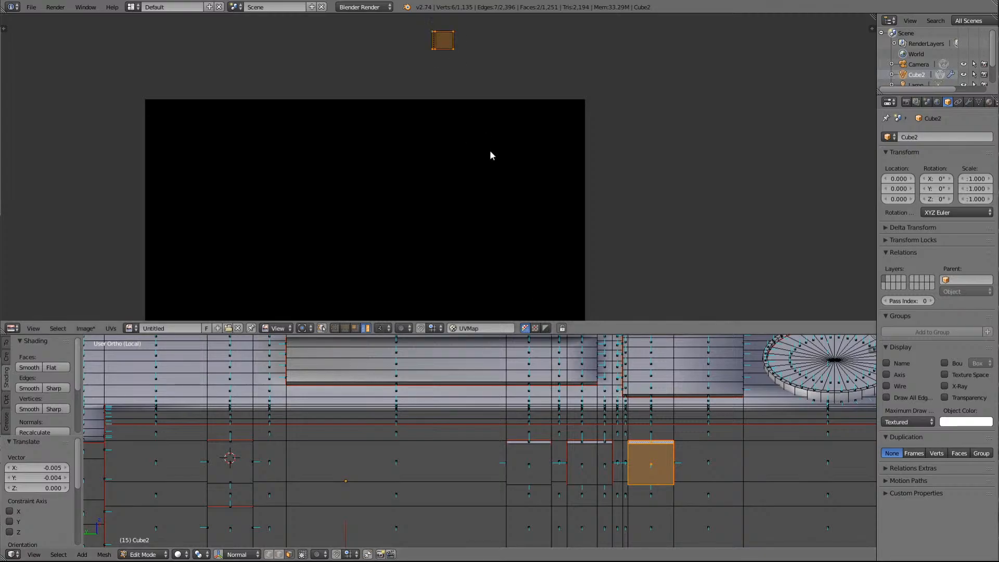
pyautogui.press('Delete')
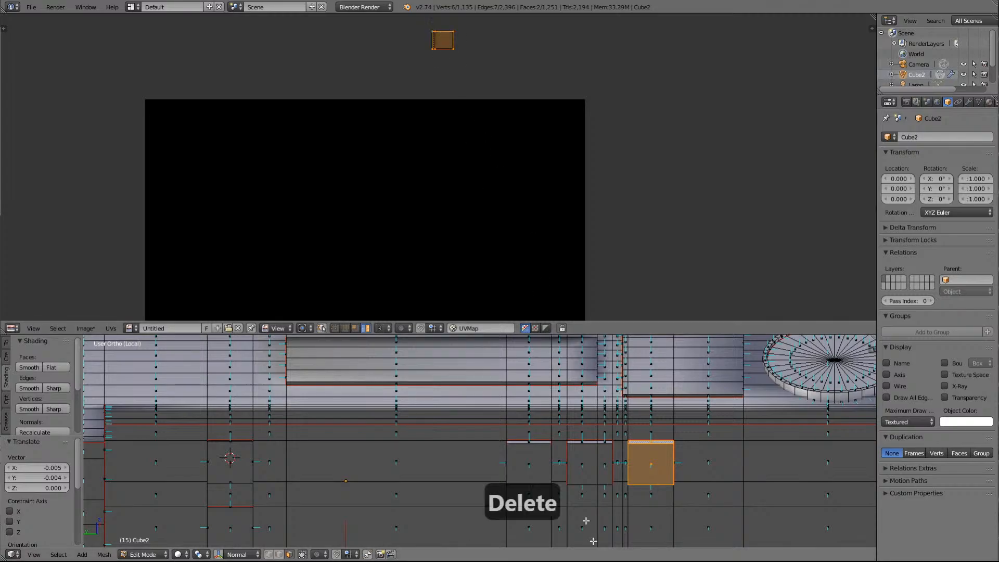
# Select all mesh faces and move the rightmost square's UV island into the square row by about X 0.052, Y -0.292
pyautogui.press('a')
pyautogui.press('a')
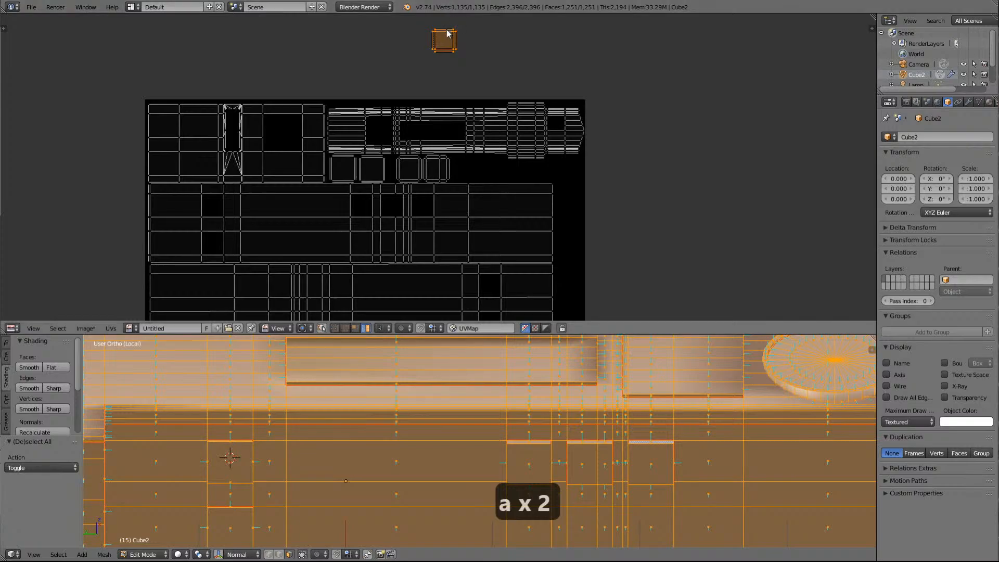
pyautogui.press('g')
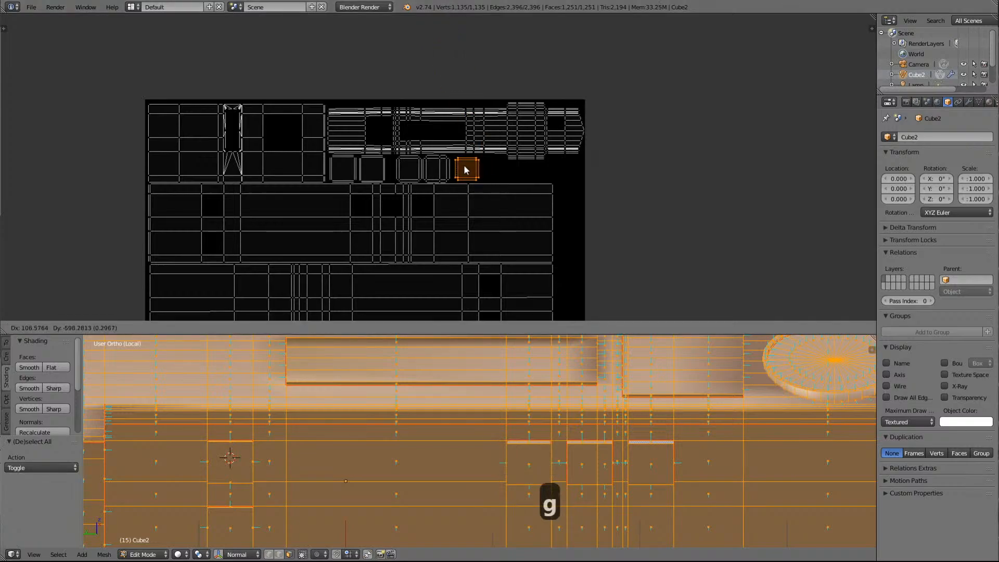
pyautogui.click(467, 170)
pyautogui.press('KP_Delete')
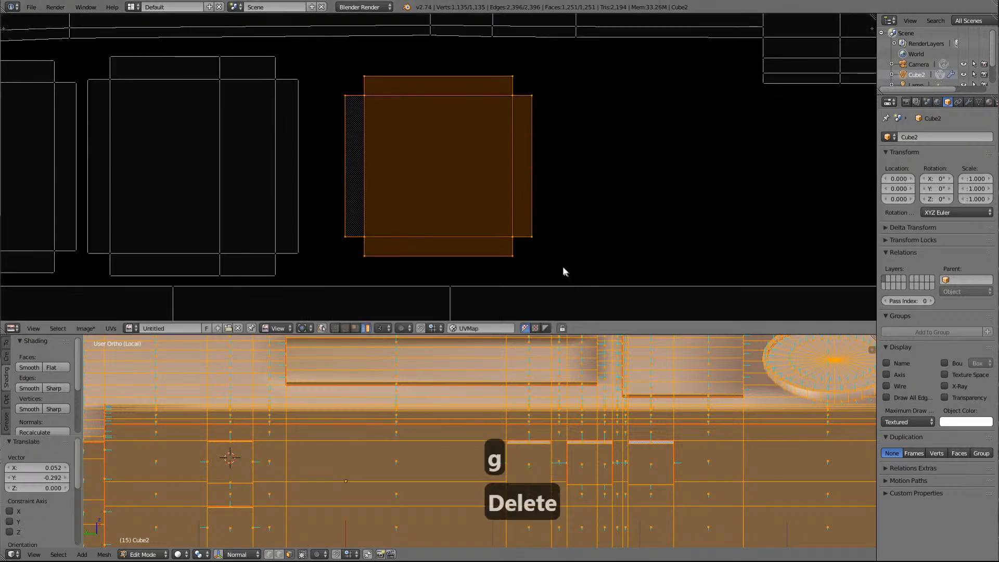
pyautogui.scroll(-3, 528, 232)
pyautogui.scroll(3, 526, 229)
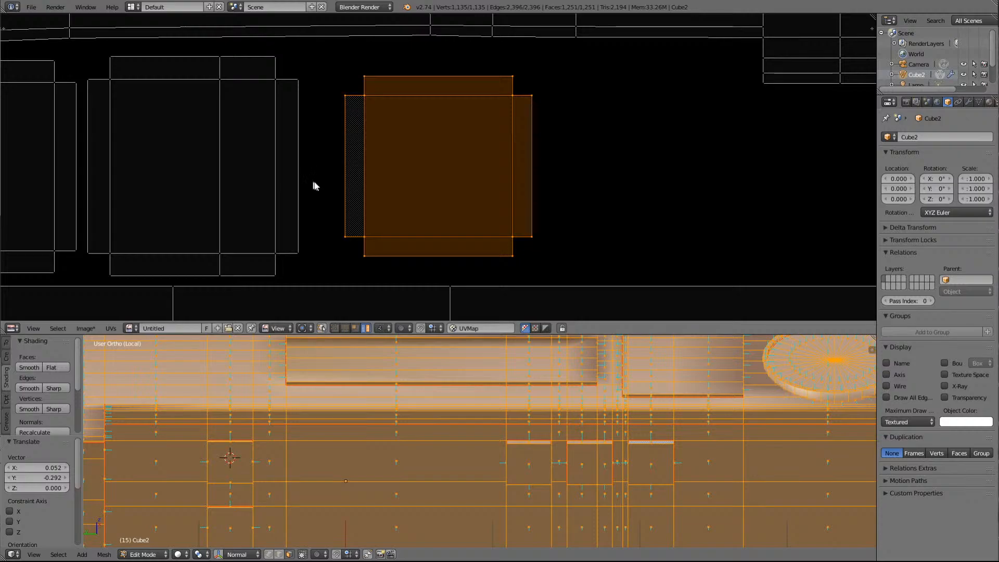
# Rotate the rightmost square's UV island by about 90° to match the orientation of the other square islands
pyautogui.press('r')
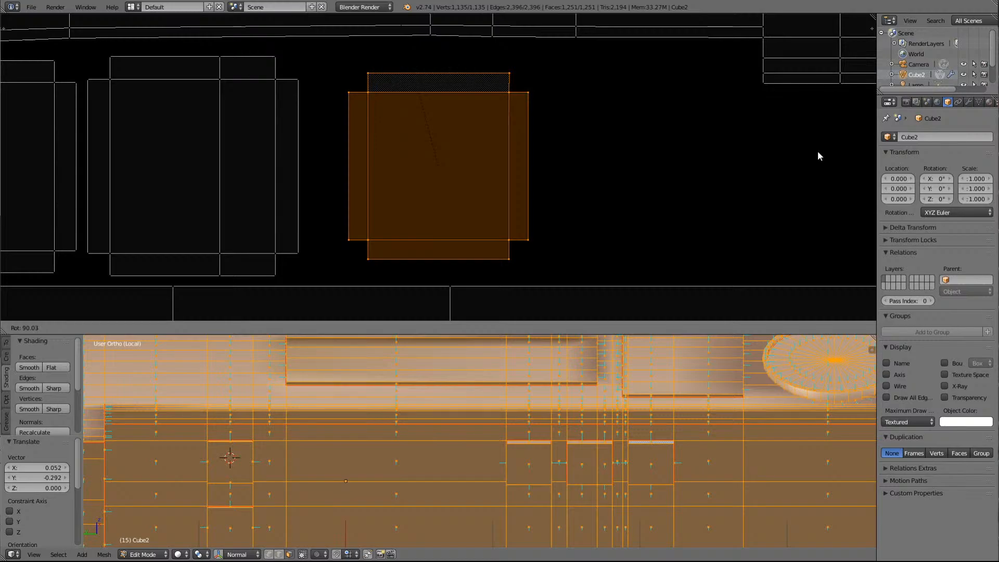
pyautogui.click(819, 152)
pyautogui.scroll(-5, 636, 151)
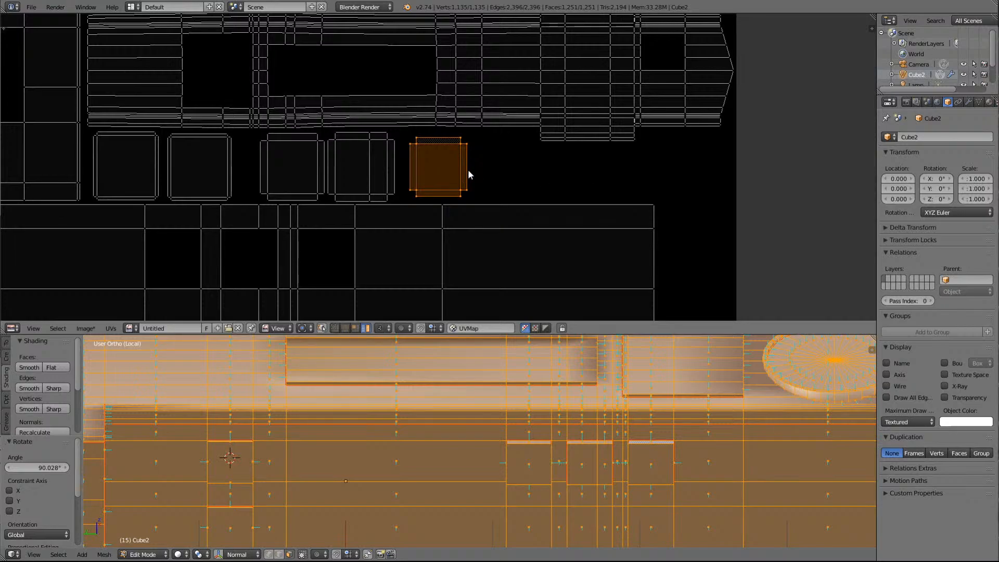
# Move the square island next to its neighbour in the row, scale it to about 1.107 and shift it by about Y 0.002
pyautogui.press('g')
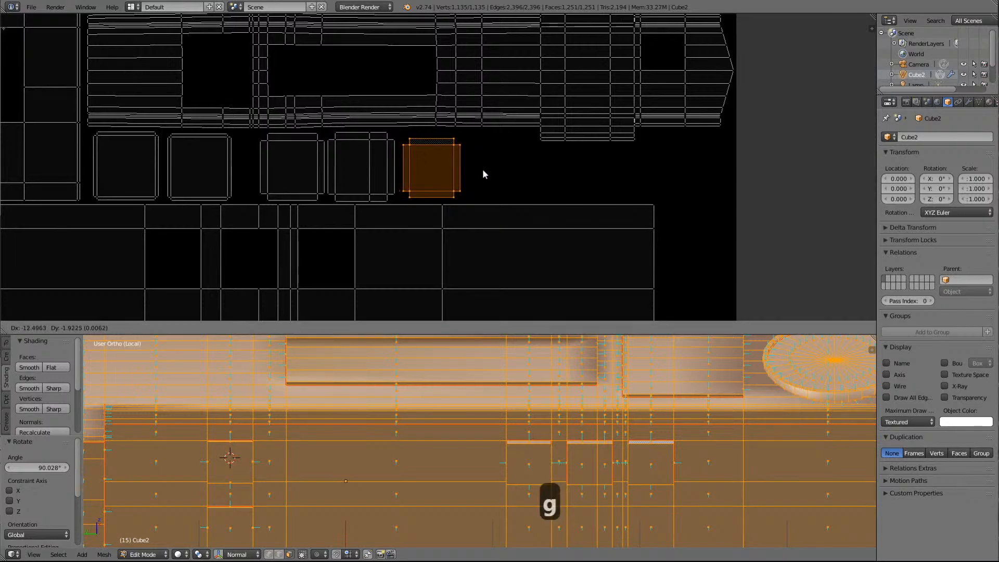
pyautogui.click(483, 173)
pyautogui.press('s')
pyautogui.click(491, 167)
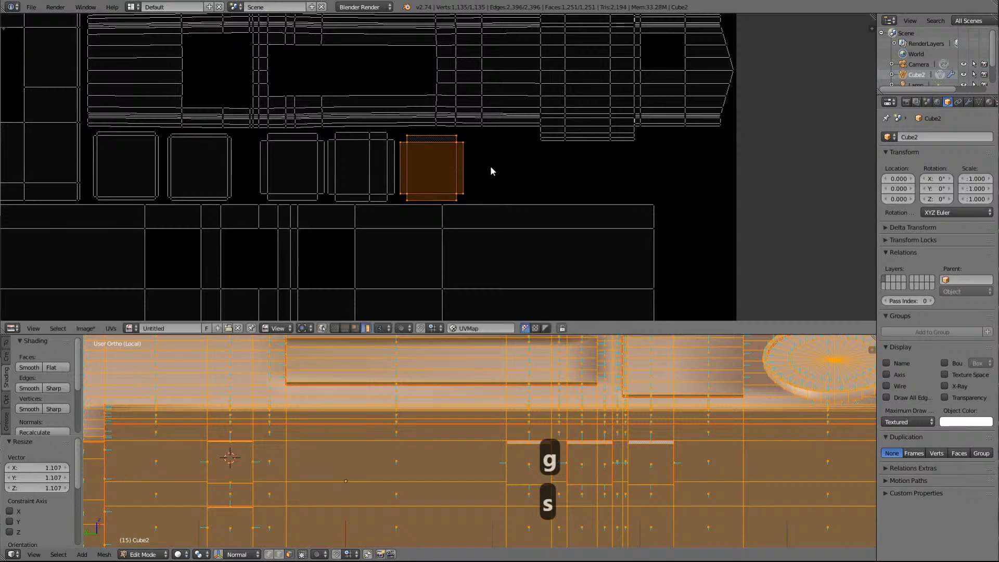
pyautogui.press('g')
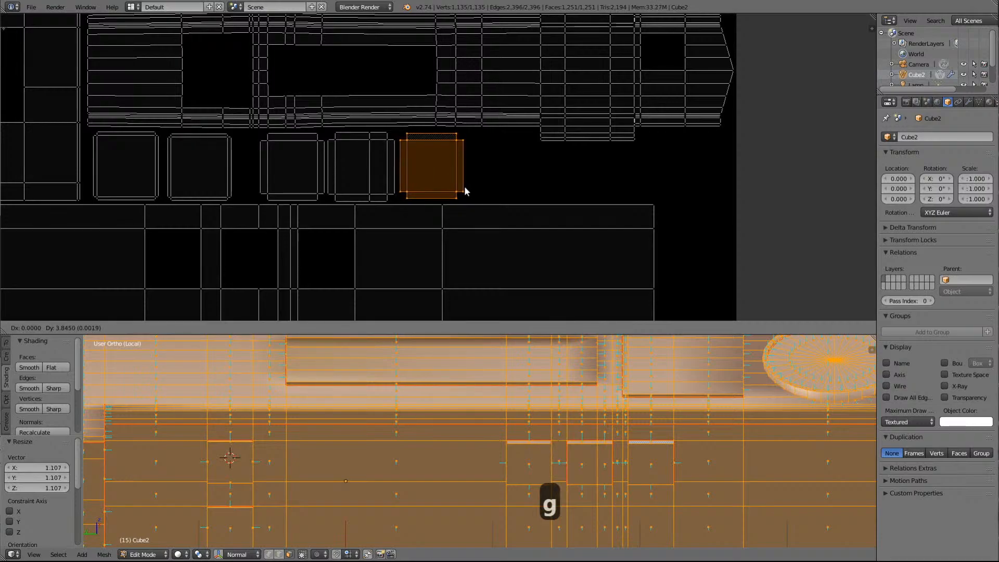
pyautogui.click(465, 191)
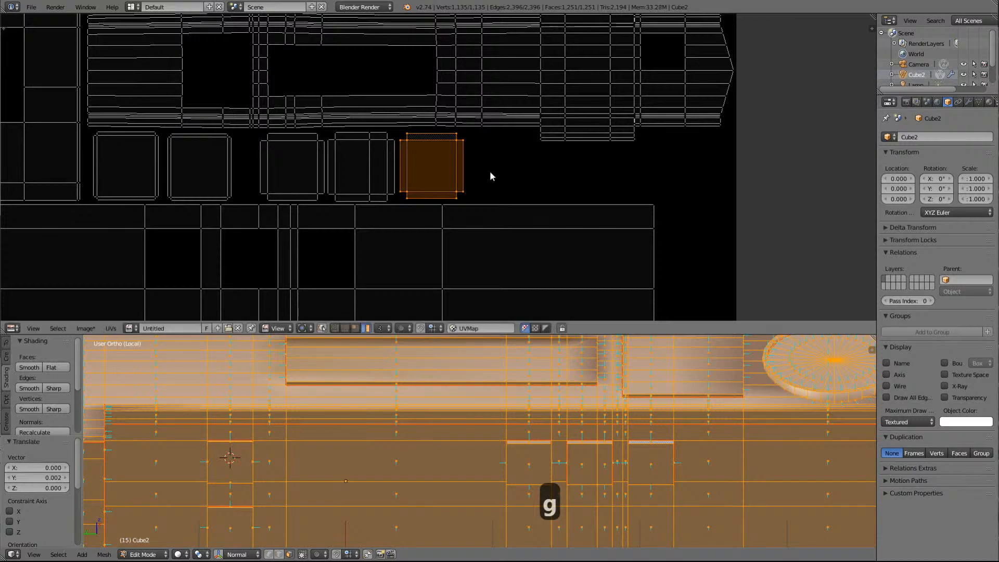
pyautogui.scroll(-3, 489, 171)
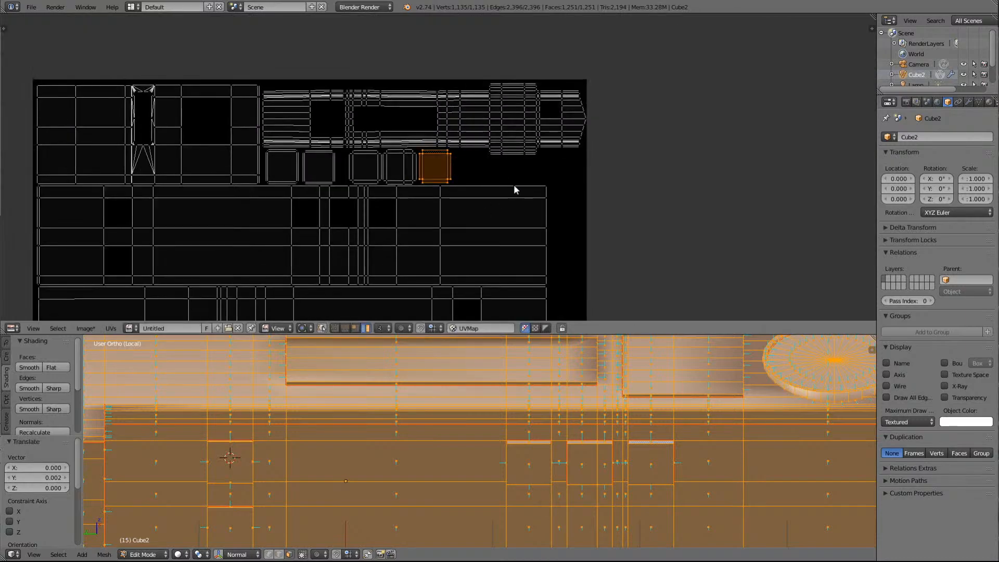
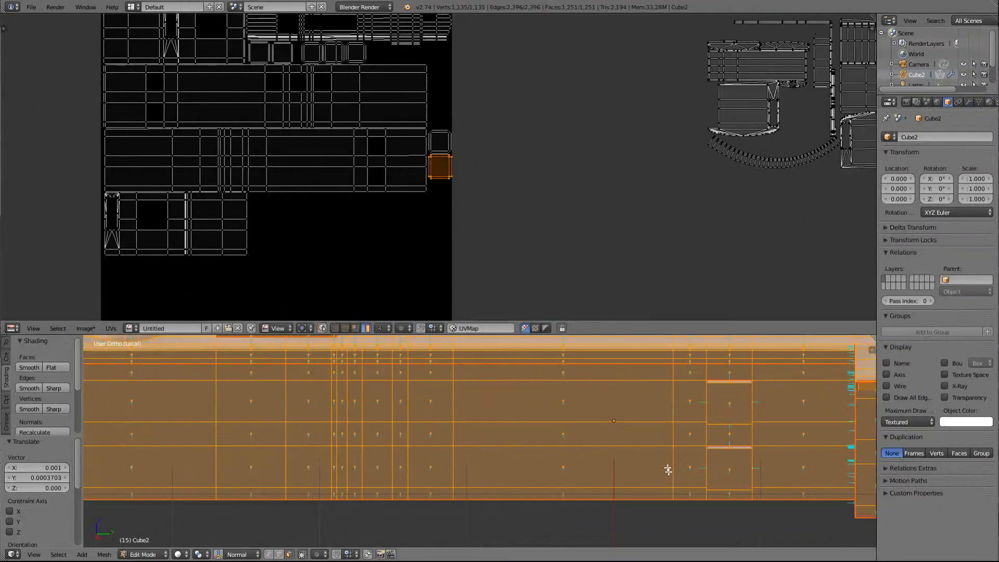
# Select the two square frame-shaped UV islands outside the texture and move them by about X -1.119, Y -0.637 to free space
pyautogui.moveTo(667, 468); pyautogui.dragTo(672, 410, button='middle')
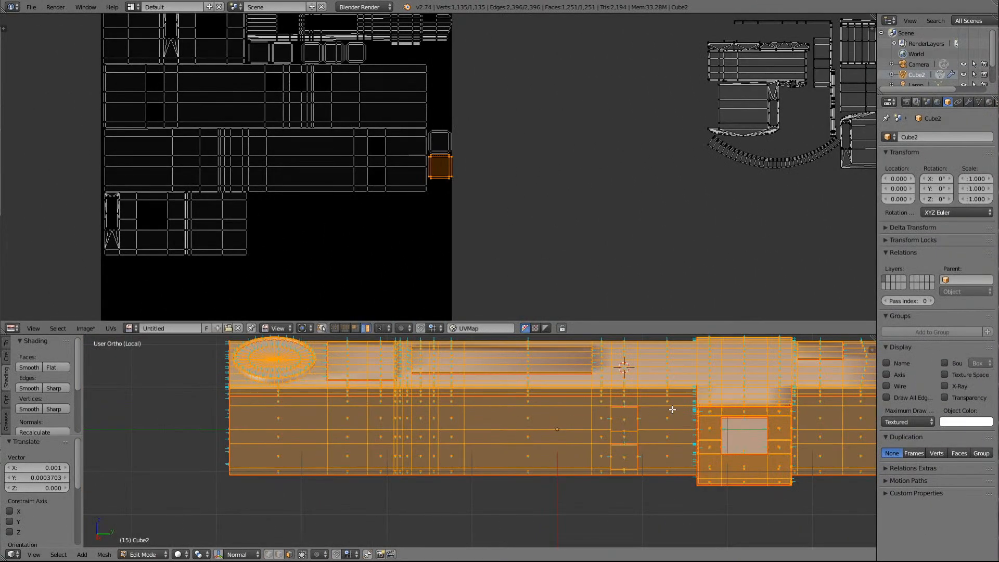
pyautogui.scroll(-2, 672, 408)
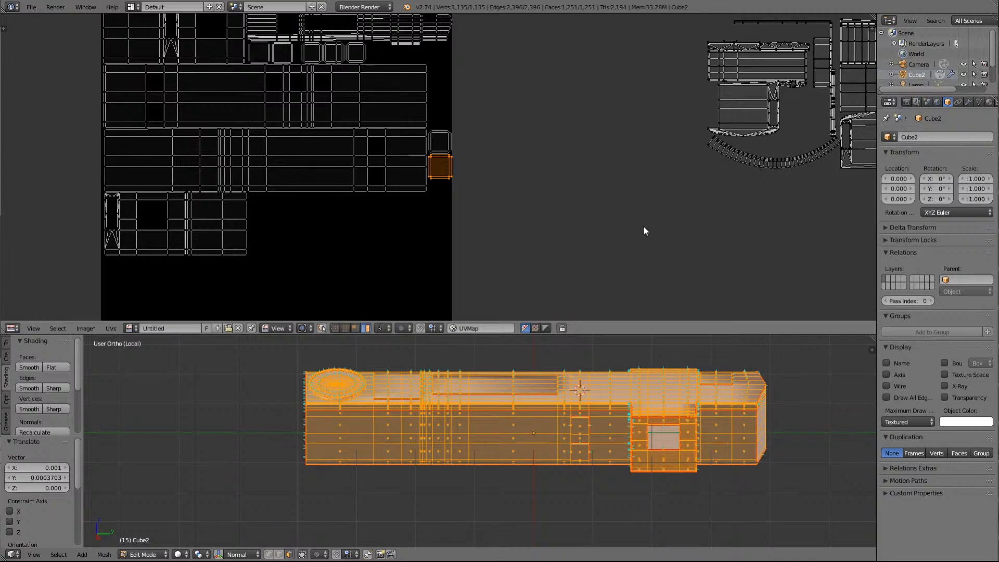
pyautogui.scroll(-7, 641, 225)
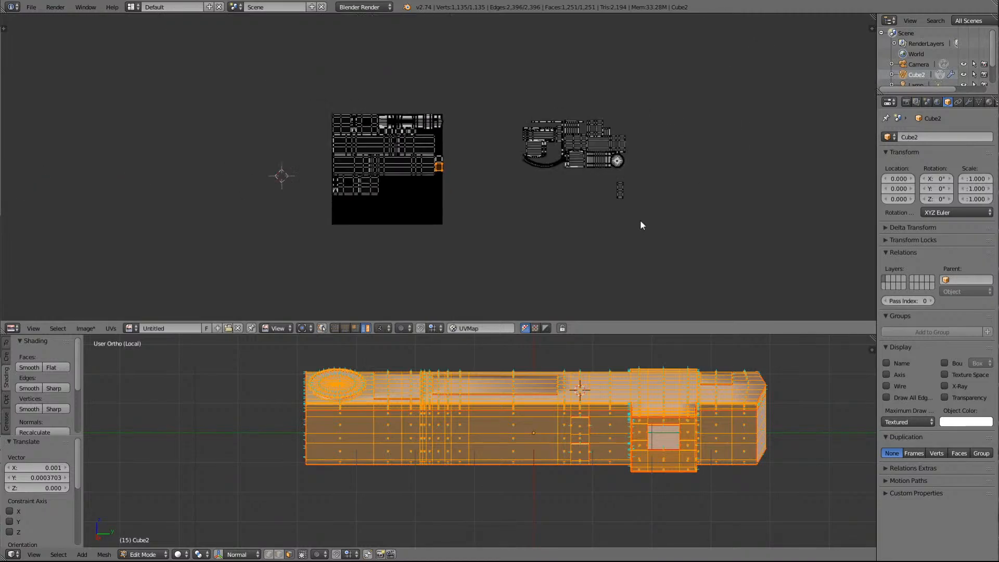
pyautogui.scroll(7, 641, 225)
pyautogui.scroll(-1, 641, 225)
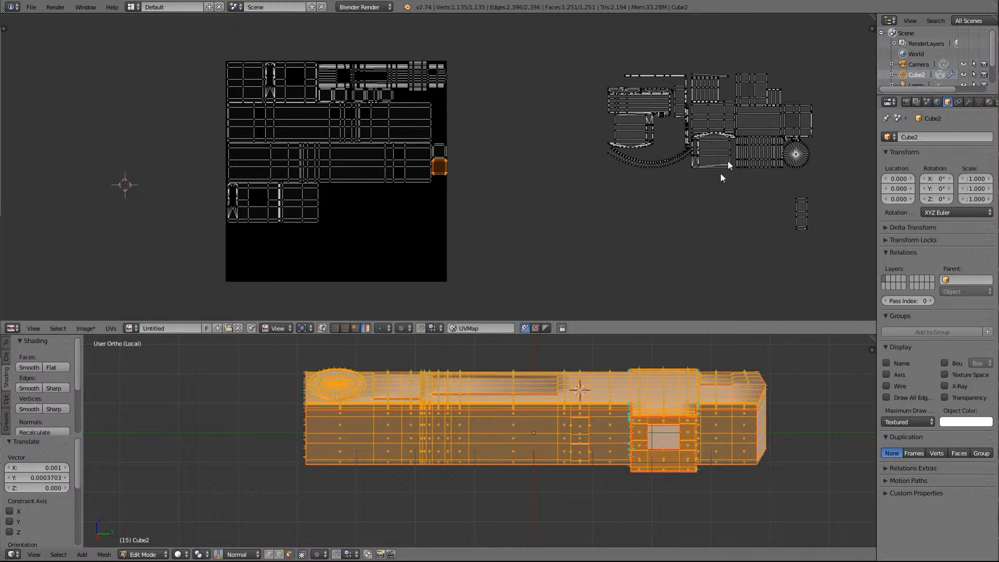
pyautogui.press('a')
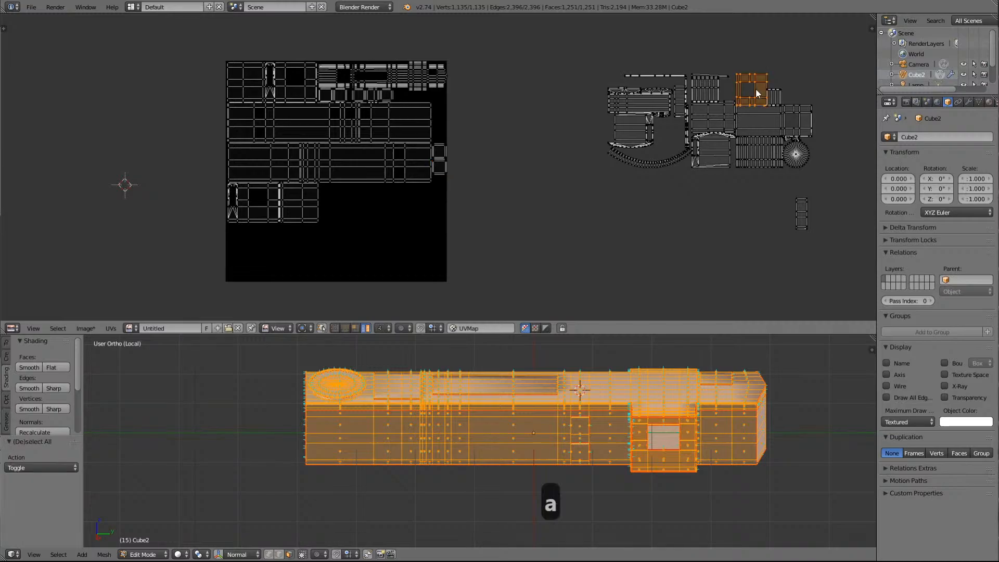
pyautogui.keyDown('shift'); pyautogui.rightClick(801, 127); pyautogui.keyUp('shift')
pyautogui.press('g')
pyautogui.click(552, 264)
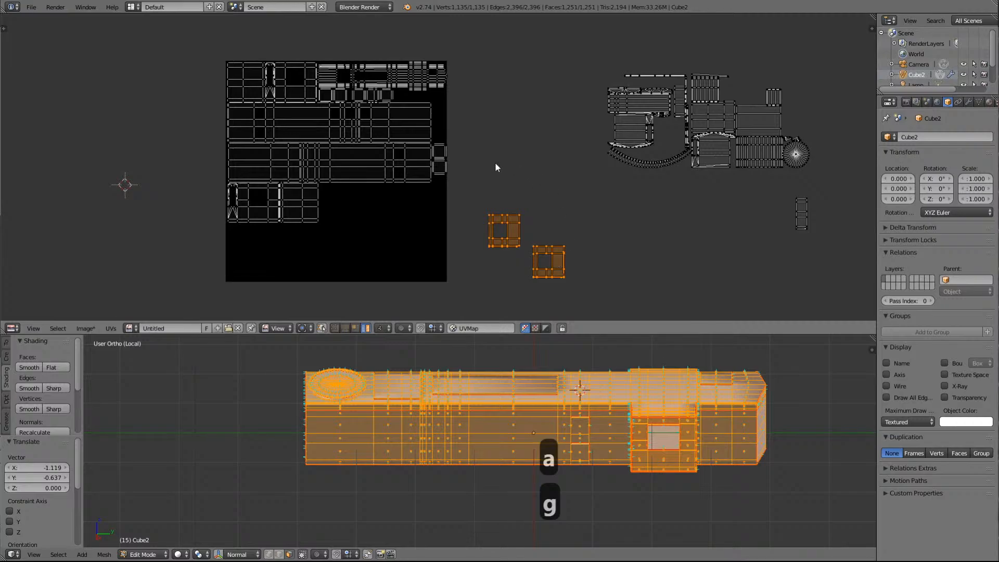
# Rotate the two frame-shaped UV islands together by about 90.17° and deselect them
pyautogui.press('KP_Delete')
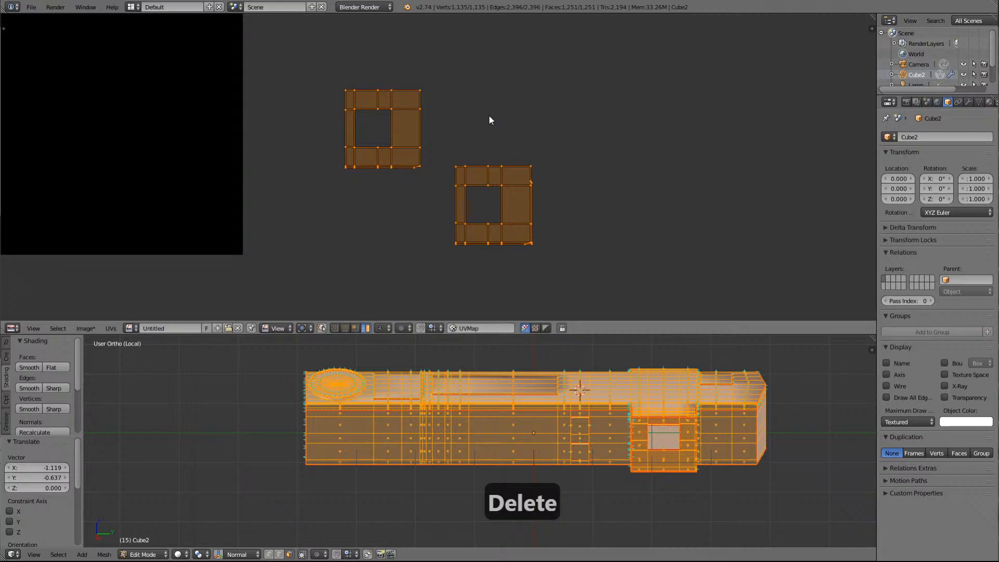
pyautogui.press('r')
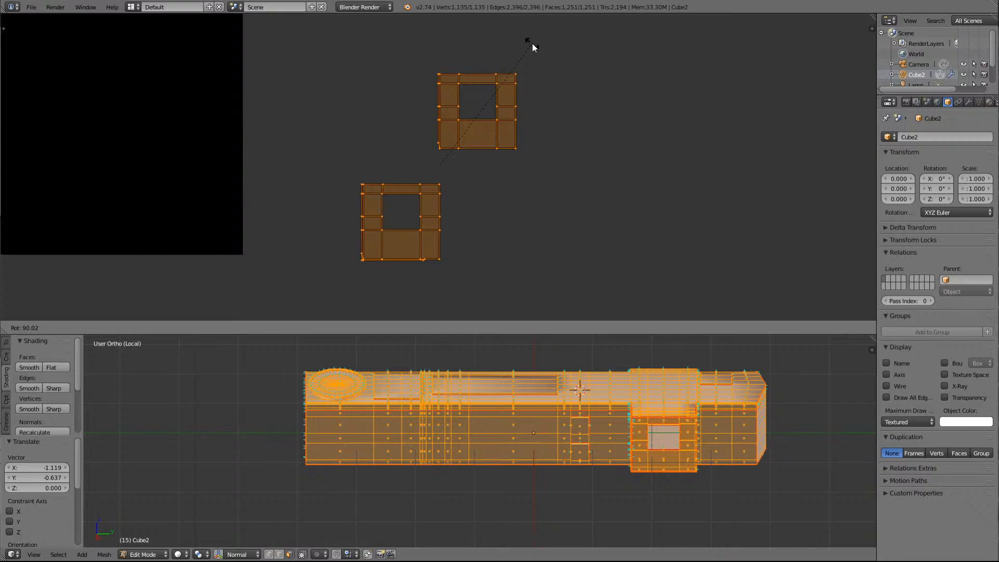
pyautogui.click(532, 44)
pyautogui.scroll(-5, 566, 190)
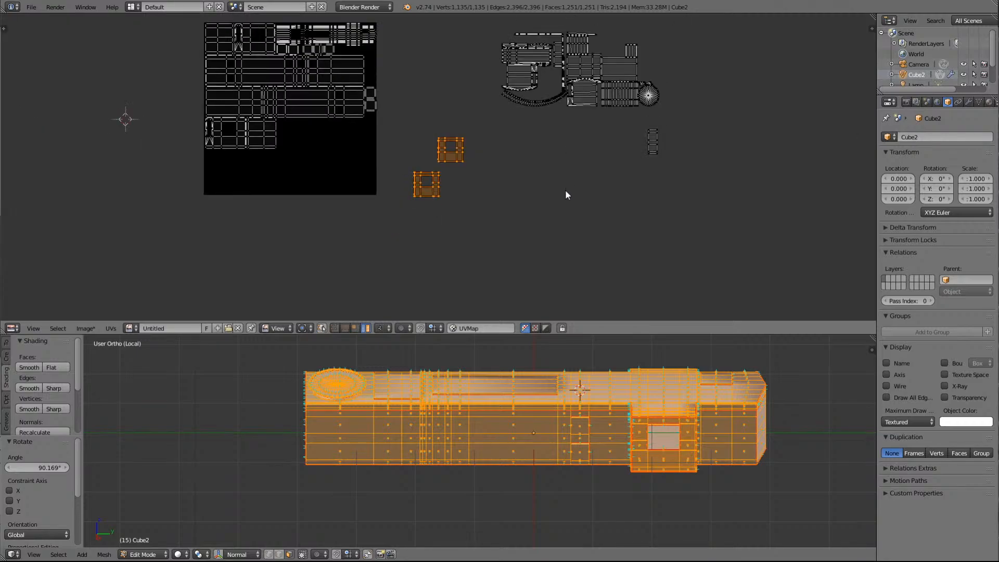
pyautogui.press('a')
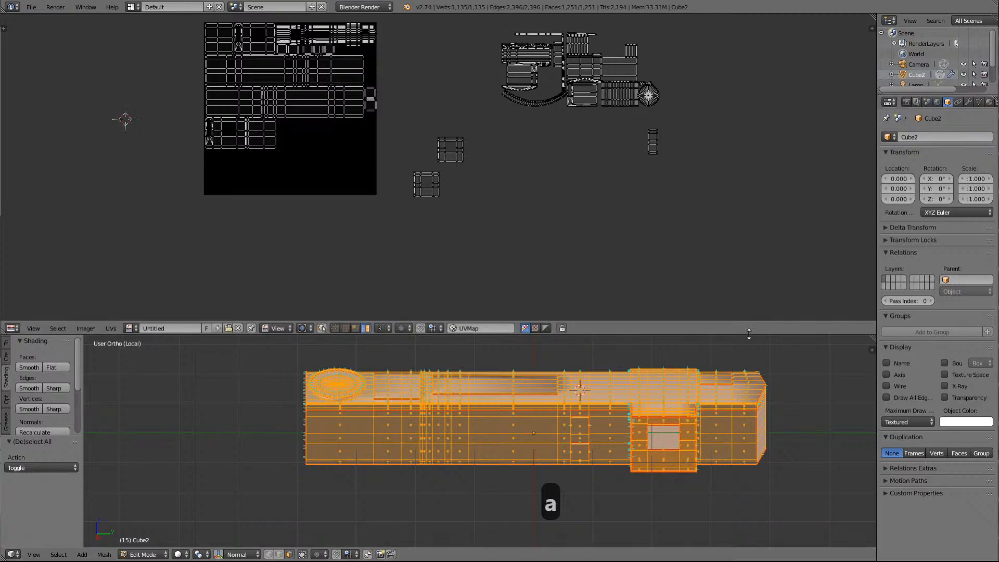
# Enlarge the 3D view and select a single front face of the cab beside the hood to identify its UV island
pyautogui.moveTo(750, 336); pyautogui.dragTo(748, 125)
pyautogui.scroll(2, 714, 390)
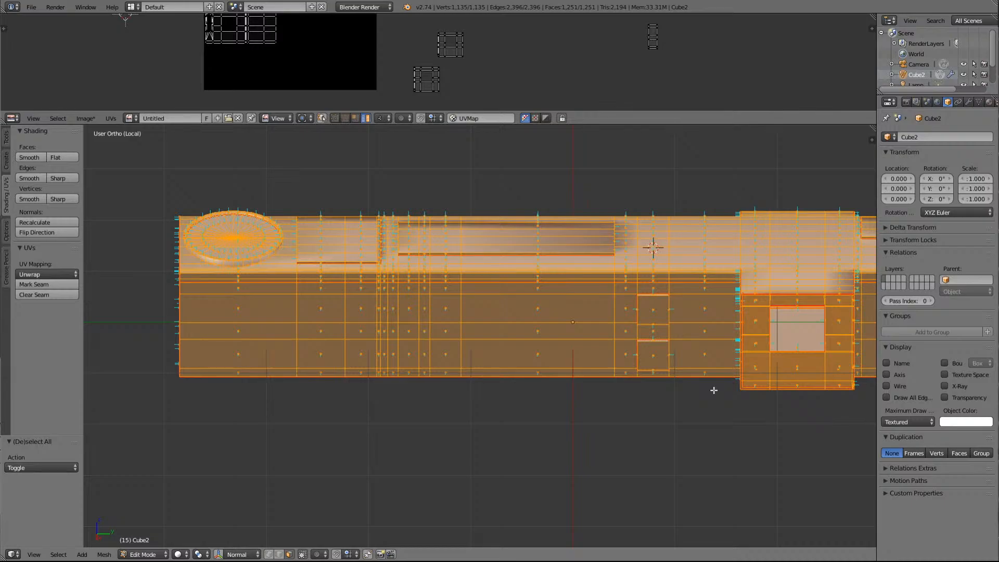
pyautogui.press('KP_4')
pyautogui.press('KP_4')
pyautogui.press('KP_4')
pyautogui.press('KP_4')
pyautogui.press('KP_4')
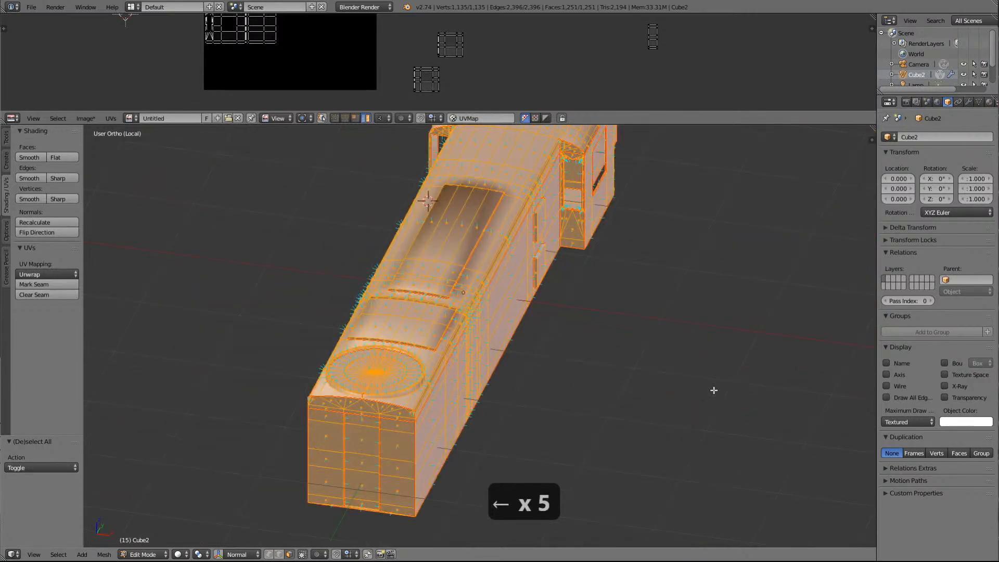
pyautogui.press('KP_4')
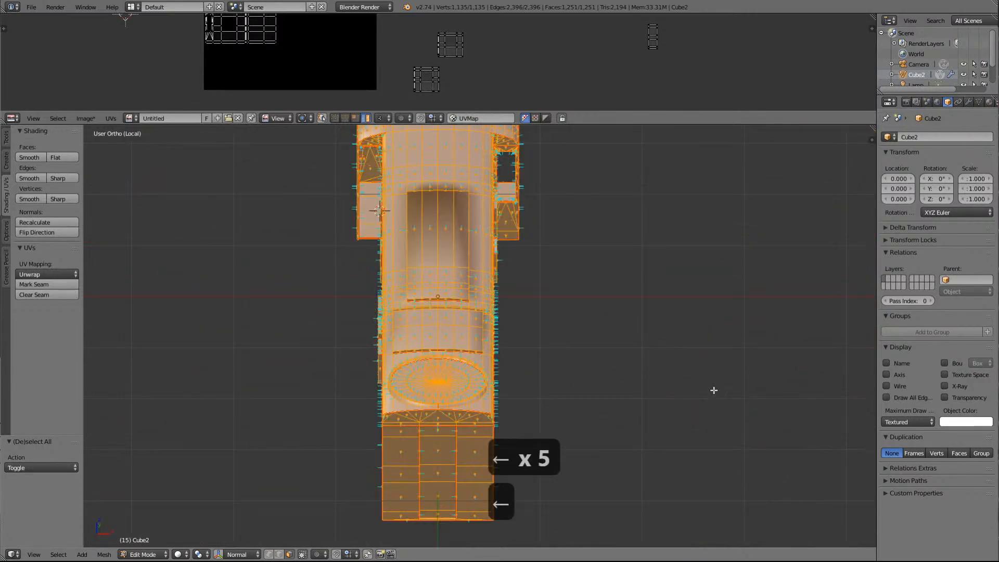
pyautogui.press('KP_6')
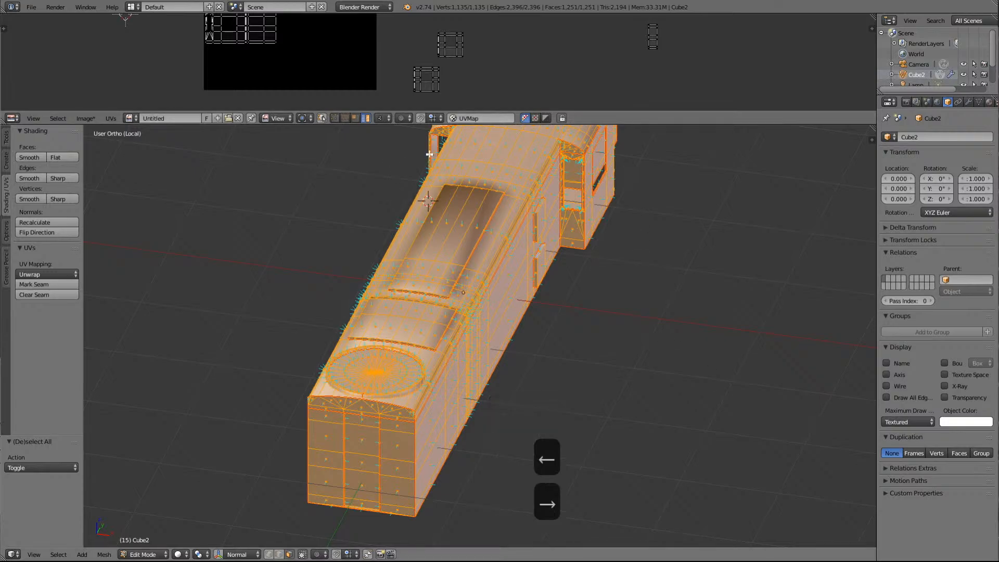
pyautogui.press('a')
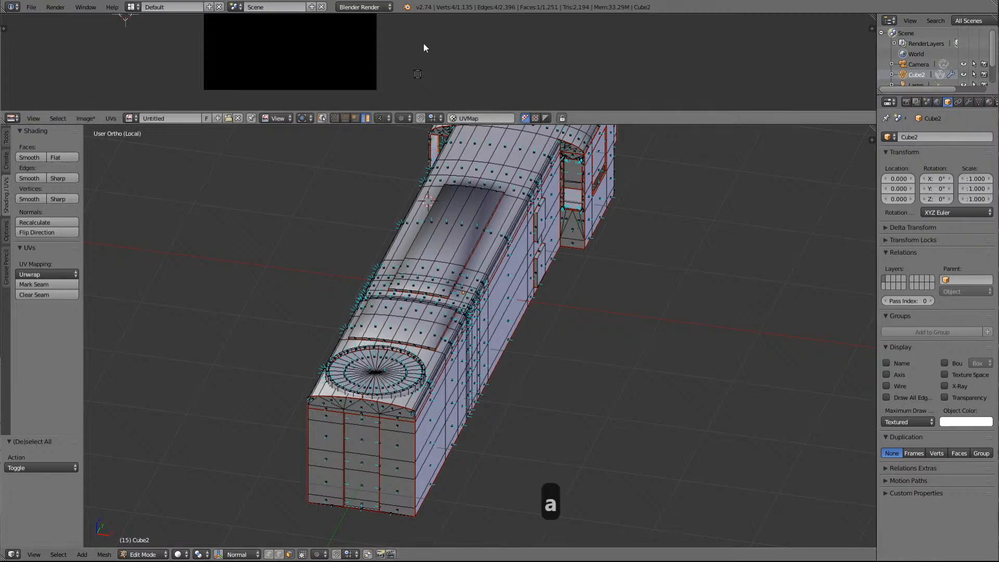
pyautogui.press('a')
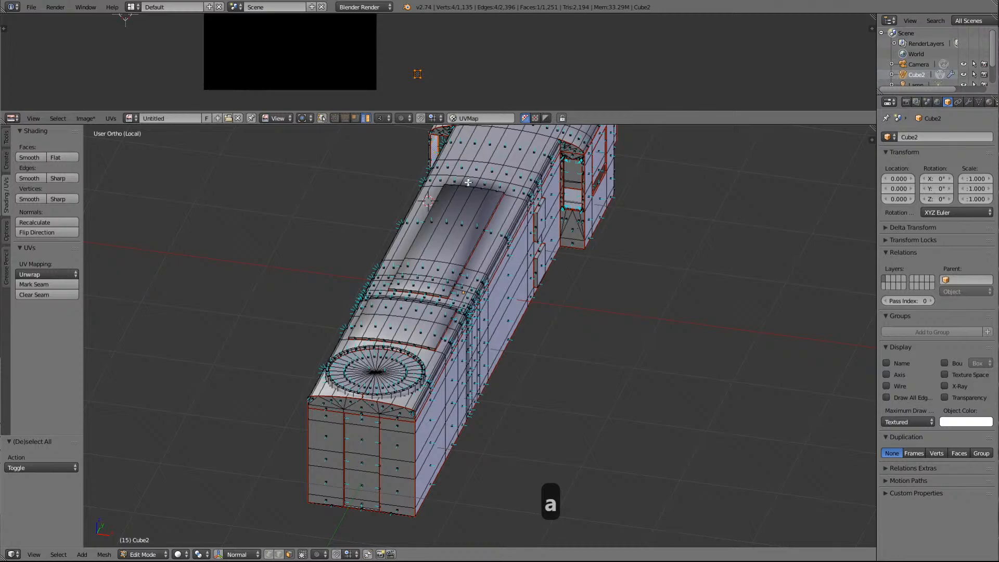
# Select all mesh faces and move the identified frame-shaped UV island into the texture area by about X -1.194, Y 0.069
pyautogui.press('a')
pyautogui.press('a')
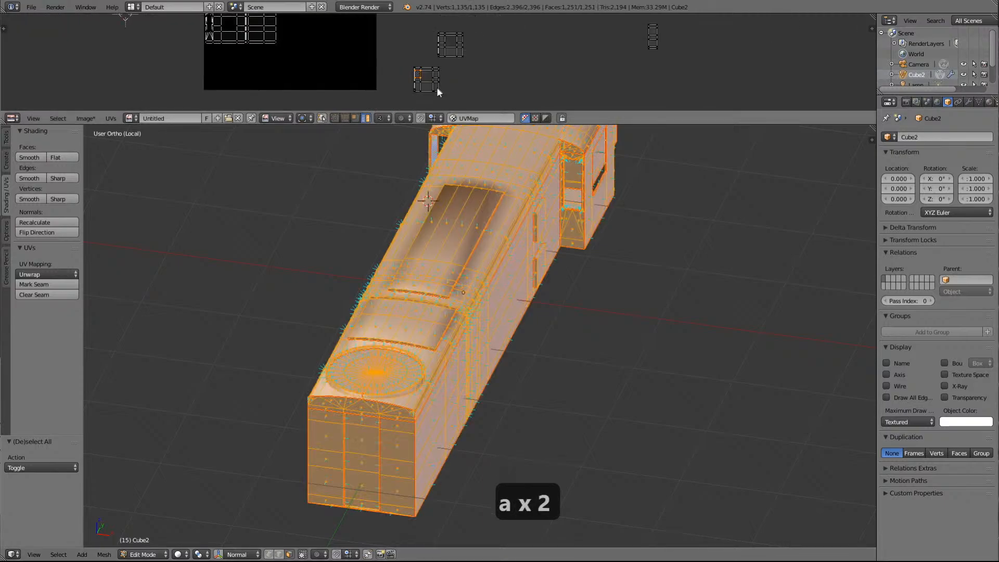
pyautogui.press('g')
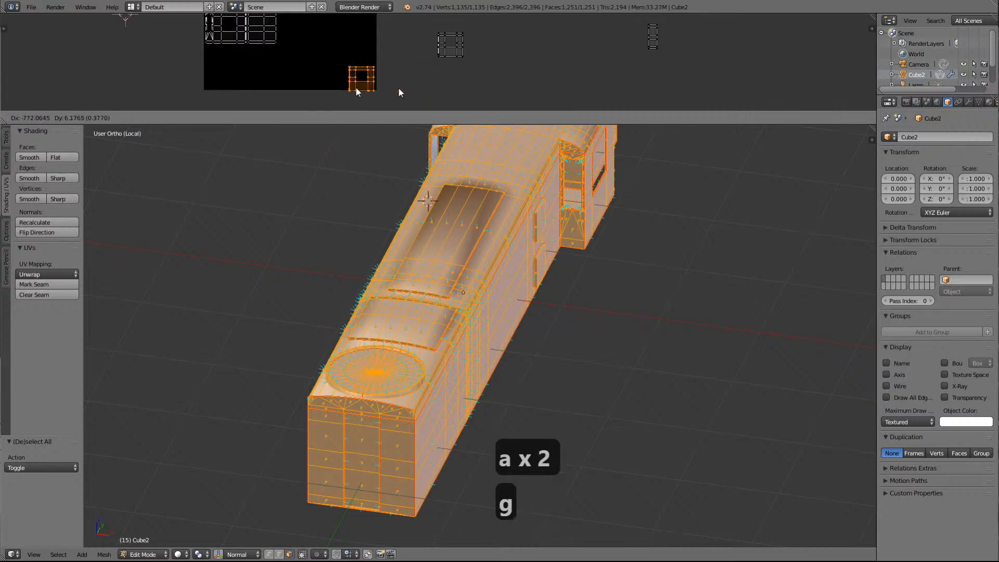
pyautogui.click(223, 76)
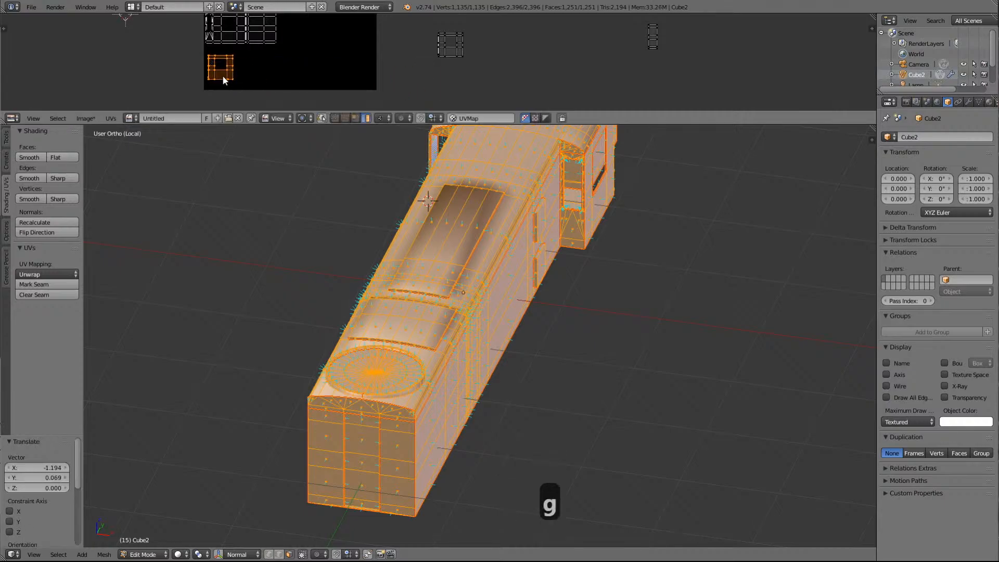
# Enlarge the UV editor and move the frame-shaped island close to the lower-left corner of the texture area
pyautogui.press('Delete')
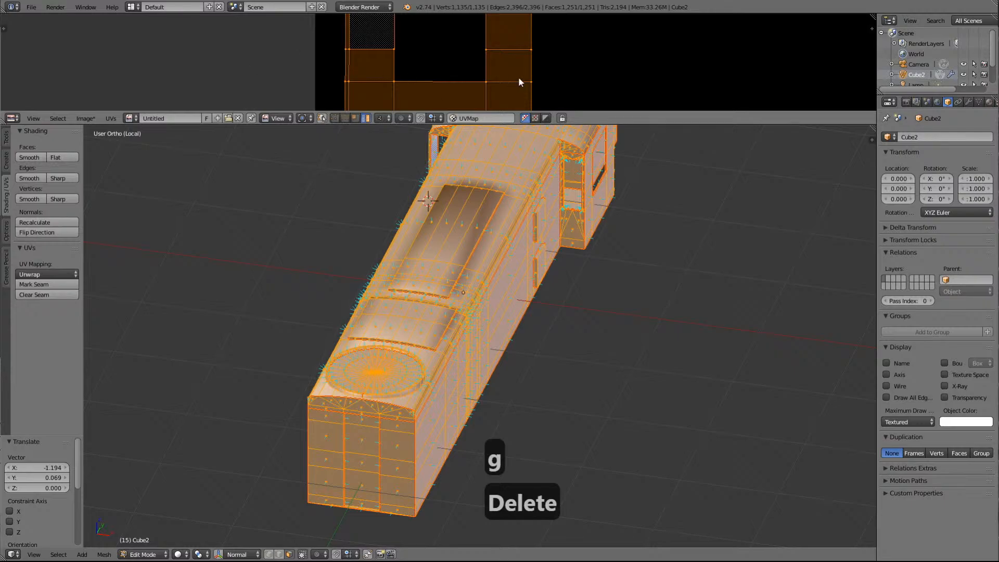
pyautogui.moveTo(670, 124); pyautogui.dragTo(670, 456)
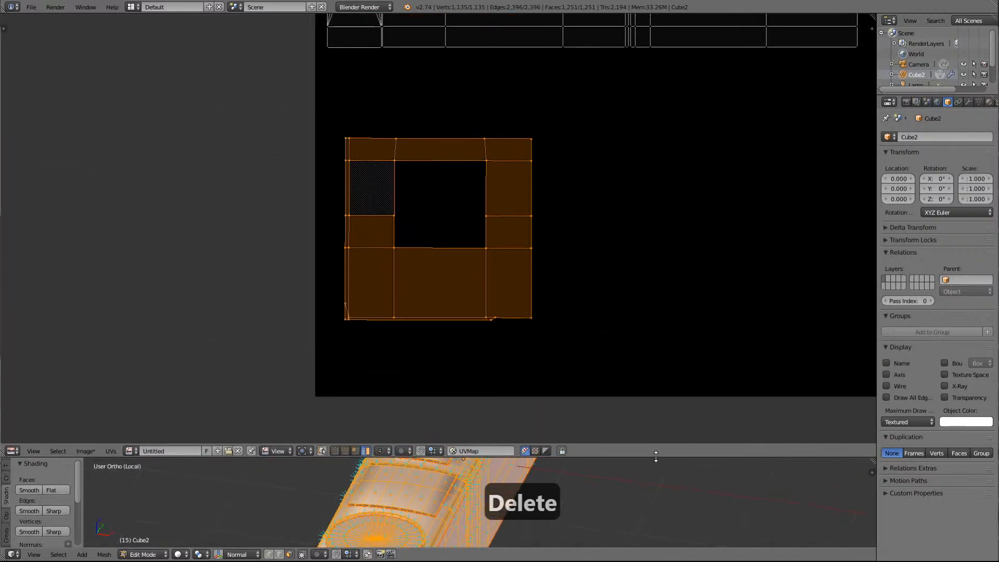
pyautogui.scroll(-3, 659, 170)
pyautogui.scroll(-6, 659, 169)
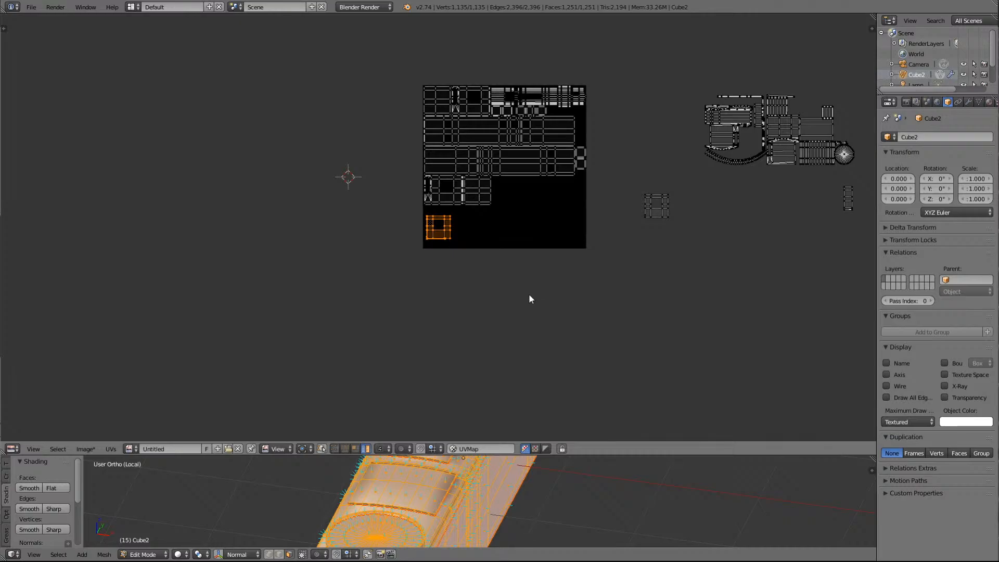
pyautogui.press('KP_Decimal')
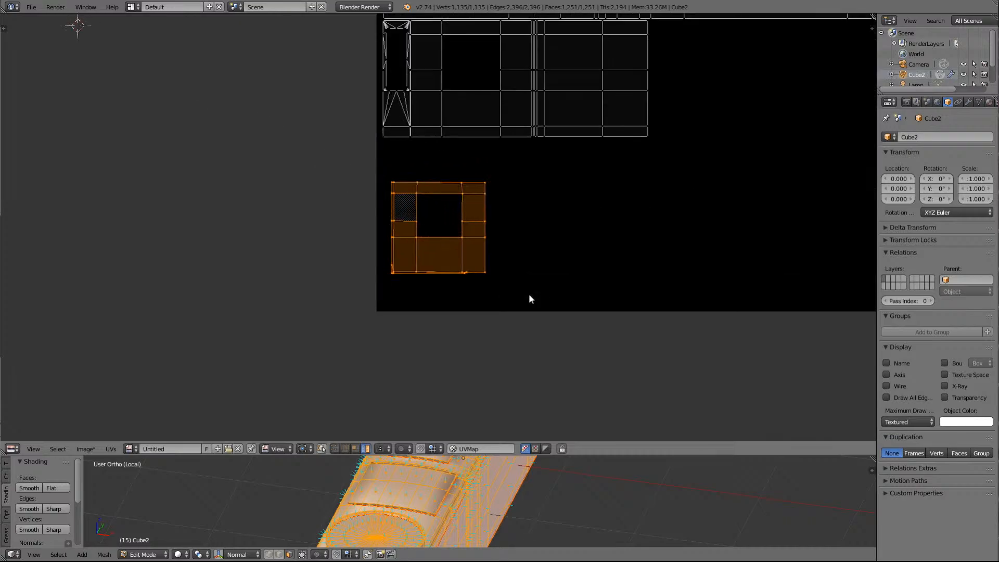
pyautogui.press('g')
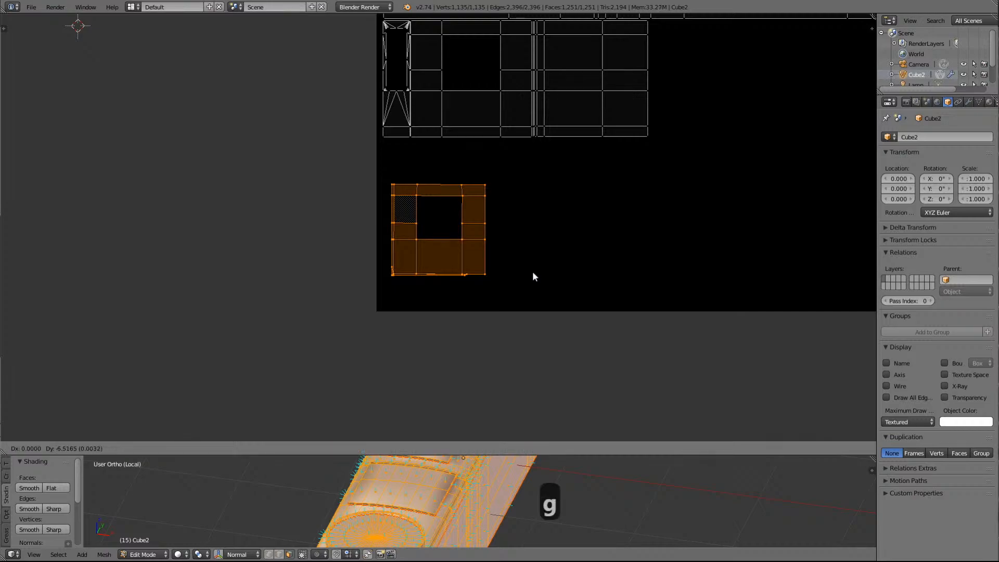
pyautogui.click(521, 305)
# Straighten the frame-shaped island in the texture corner by rotating it about -0.17°
pyautogui.press('Delete')
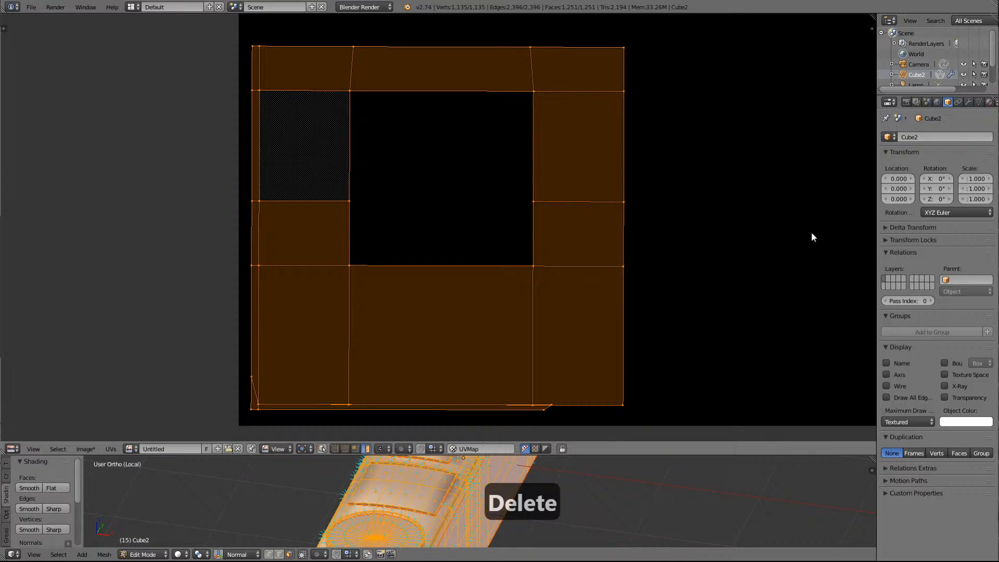
pyautogui.press('r')
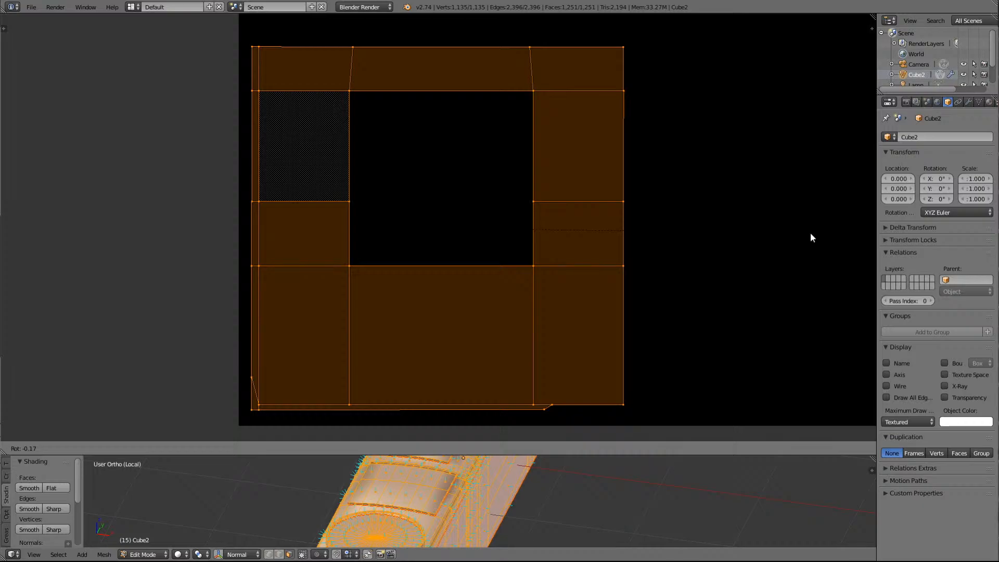
pyautogui.click(811, 232)
pyautogui.scroll(-4, 749, 268)
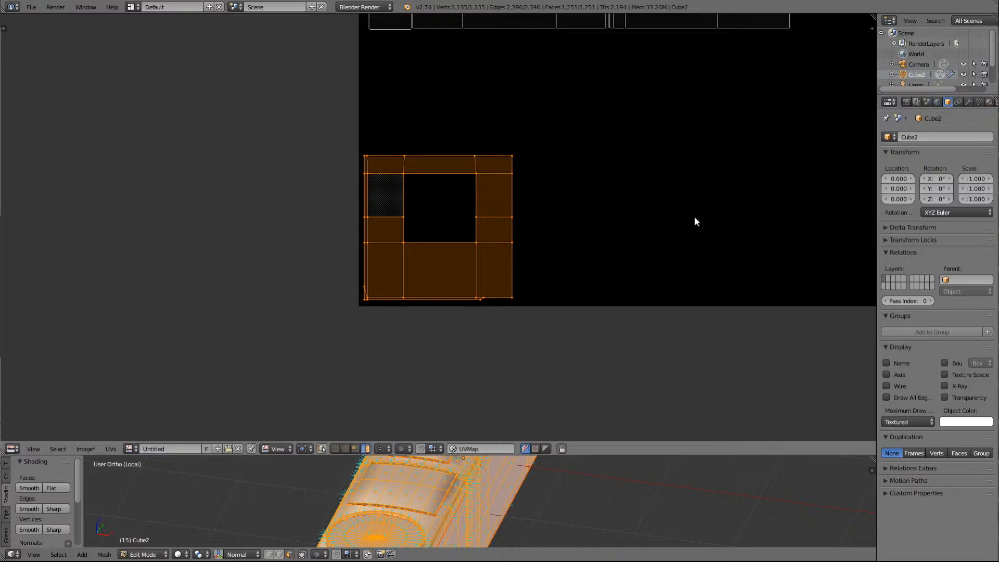
# Enlarge the 3D view and select the interior cab wall face seen through the side window to identify its UV island
pyautogui.scroll(-8, 694, 217)
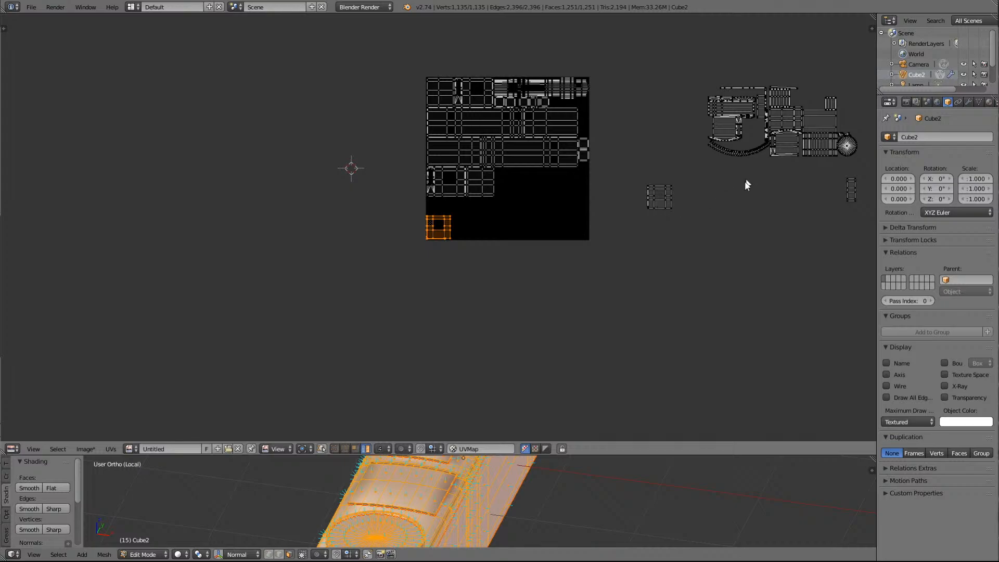
pyautogui.scroll(-6, 516, 500)
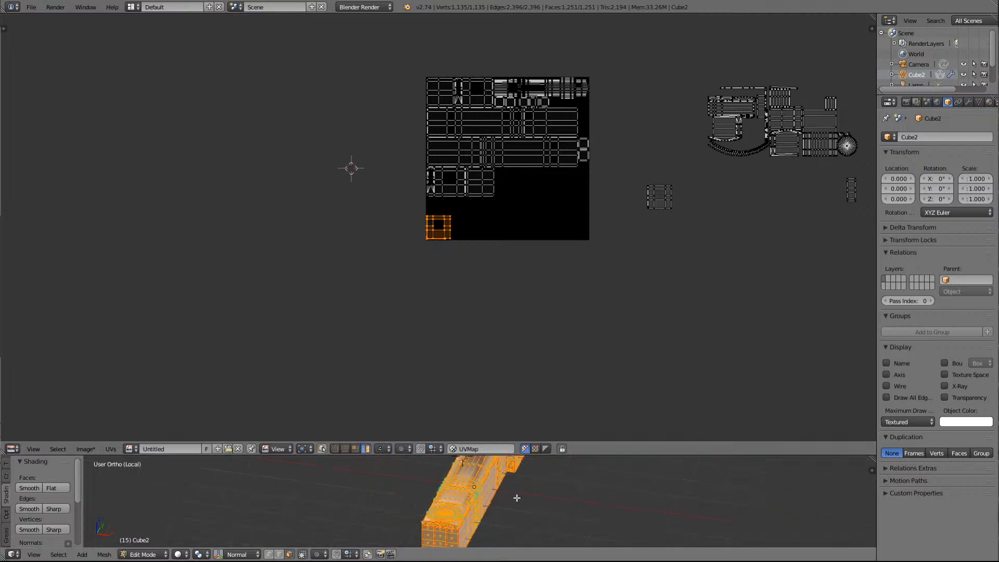
pyautogui.scroll(2, 515, 498)
pyautogui.moveTo(614, 455); pyautogui.dragTo(602, 184)
pyautogui.scroll(3, 602, 299)
pyautogui.scroll(-3, 602, 298)
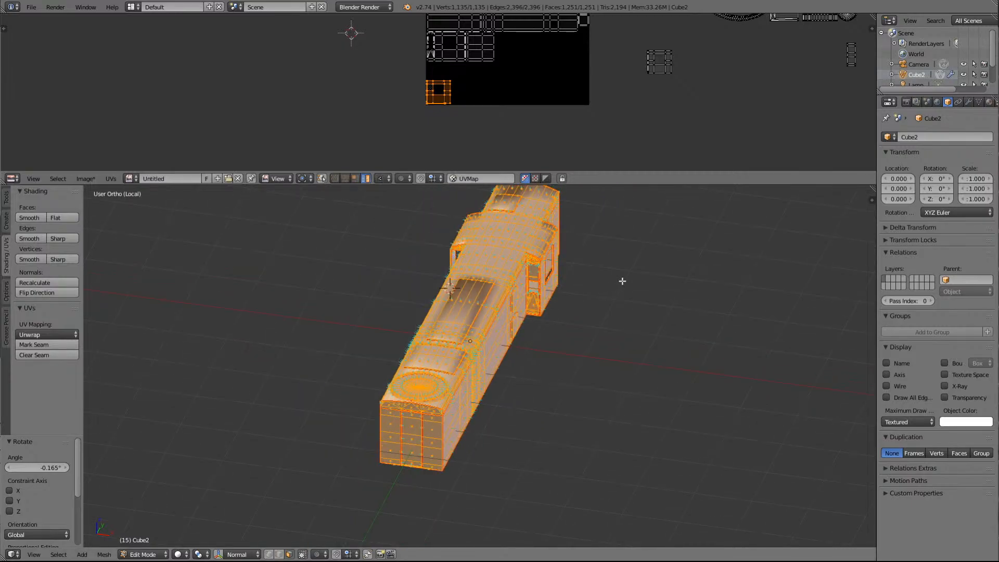
pyautogui.press('Left')
pyautogui.press('Left')
pyautogui.press('Left')
pyautogui.press('Left')
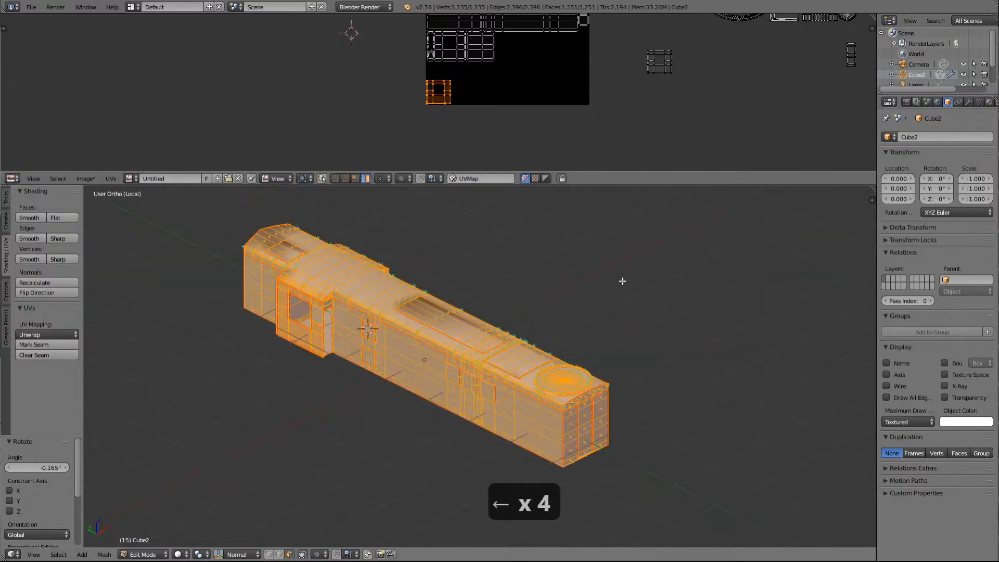
pyautogui.rightClick(298, 310)
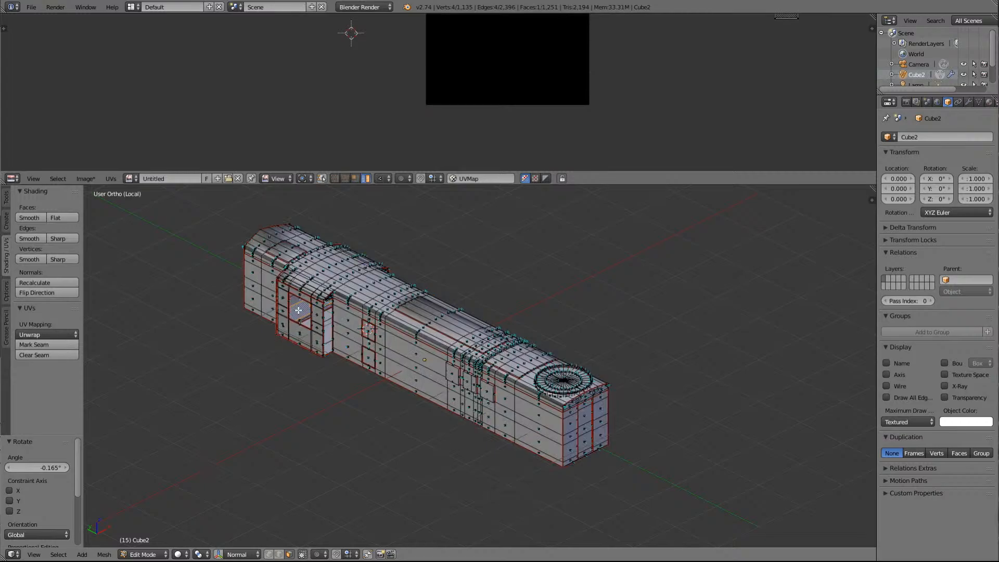
pyautogui.press('Right')
pyautogui.press('Right')
pyautogui.press('Right')
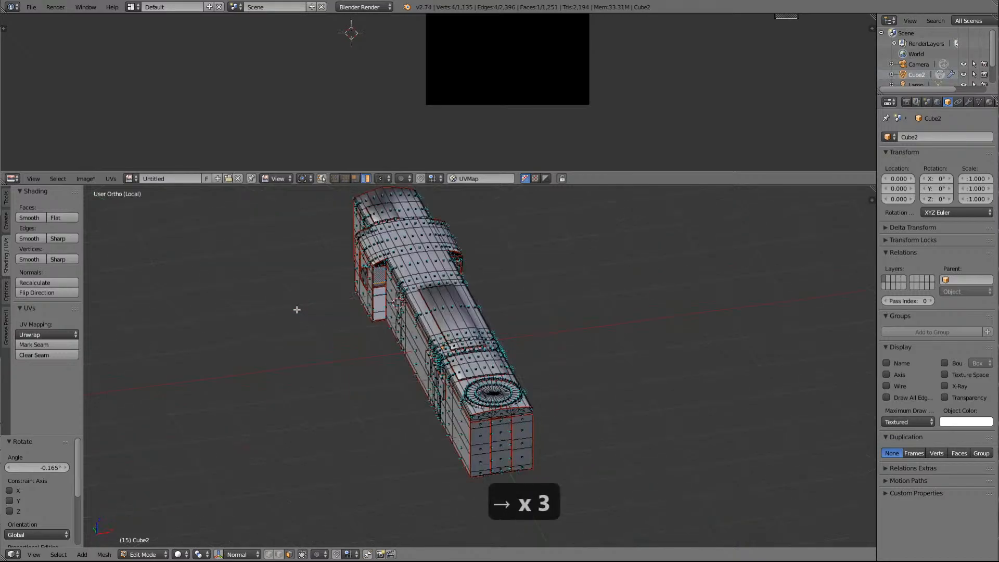
pyautogui.press('Right')
pyautogui.press('Right')
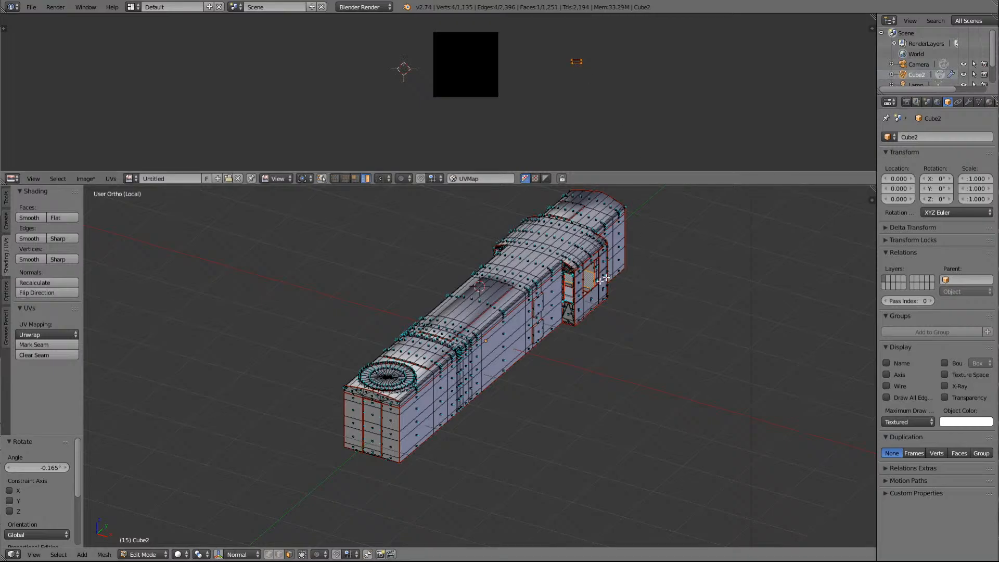
# Select all mesh faces and move the identified curved-roof UV island into the texture area by about X -1.942, Y -0.504
pyautogui.press('a')
pyautogui.press('a')
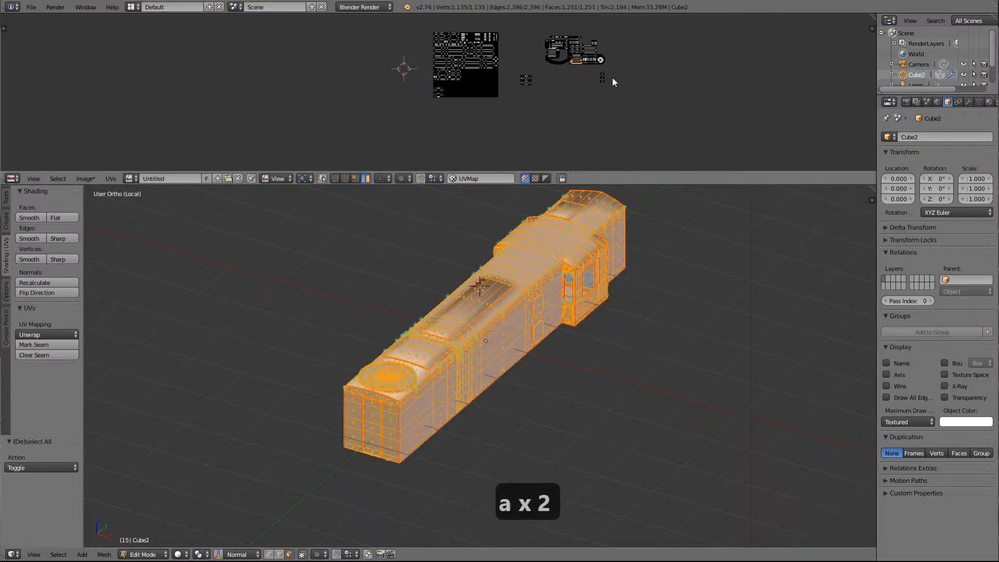
pyautogui.press('Delete')
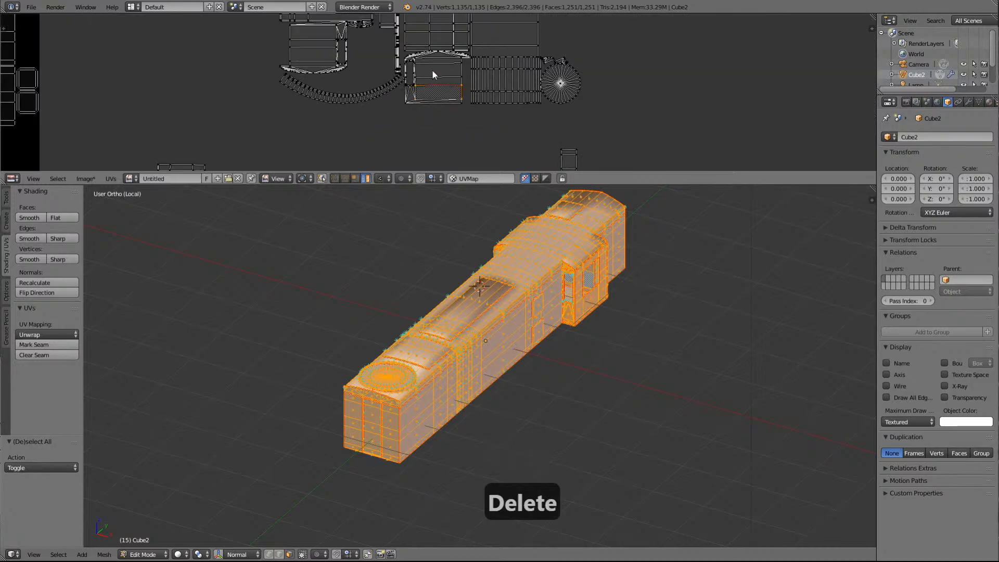
pyautogui.rightClick(432, 70)
pyautogui.scroll(-3, 432, 70)
pyautogui.scroll(-1, 432, 83)
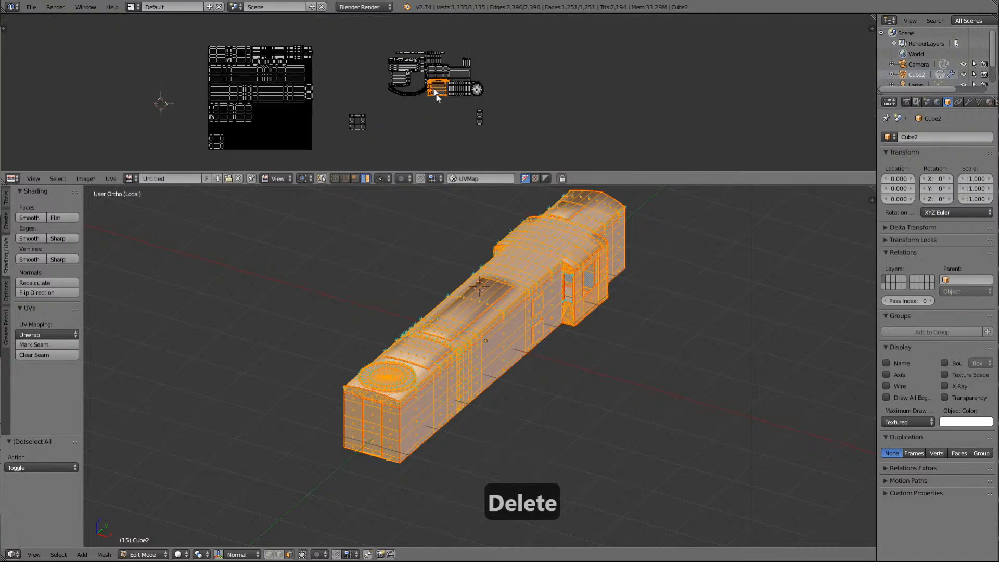
pyautogui.press('g')
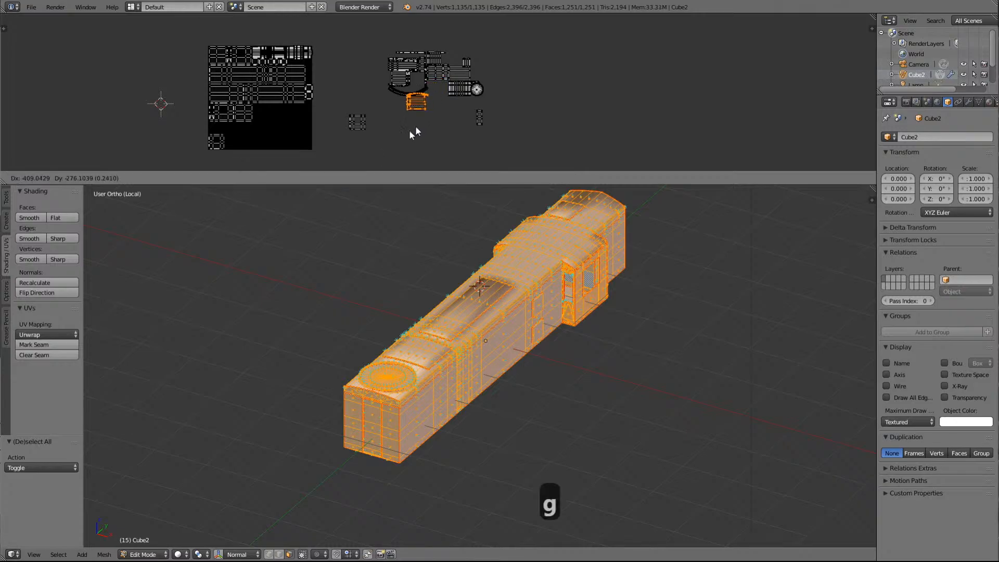
pyautogui.click(233, 170)
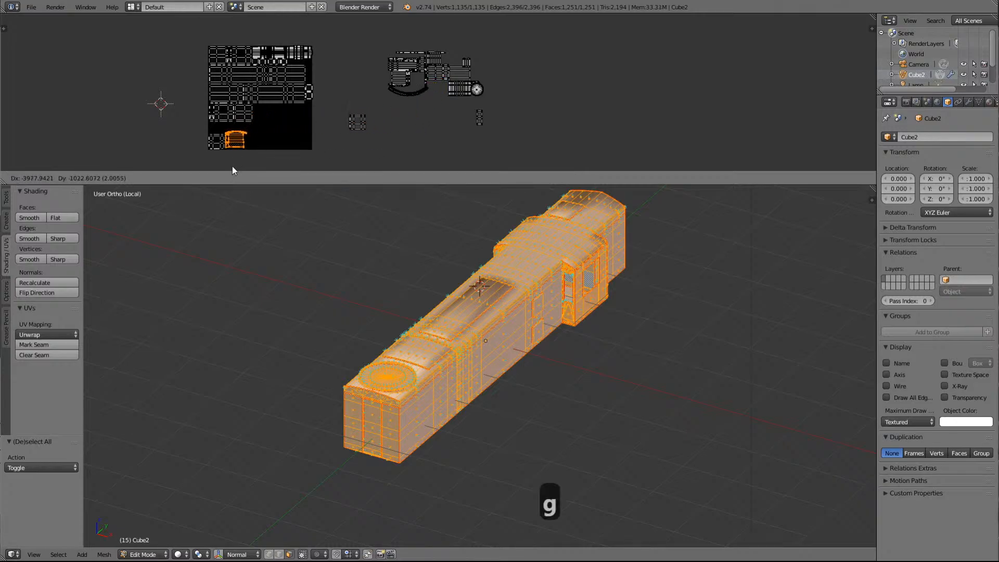
# Move the curved-roof island up against the frame-shaped island by about X -0.015, Y -0.003
pyautogui.press('Delete')
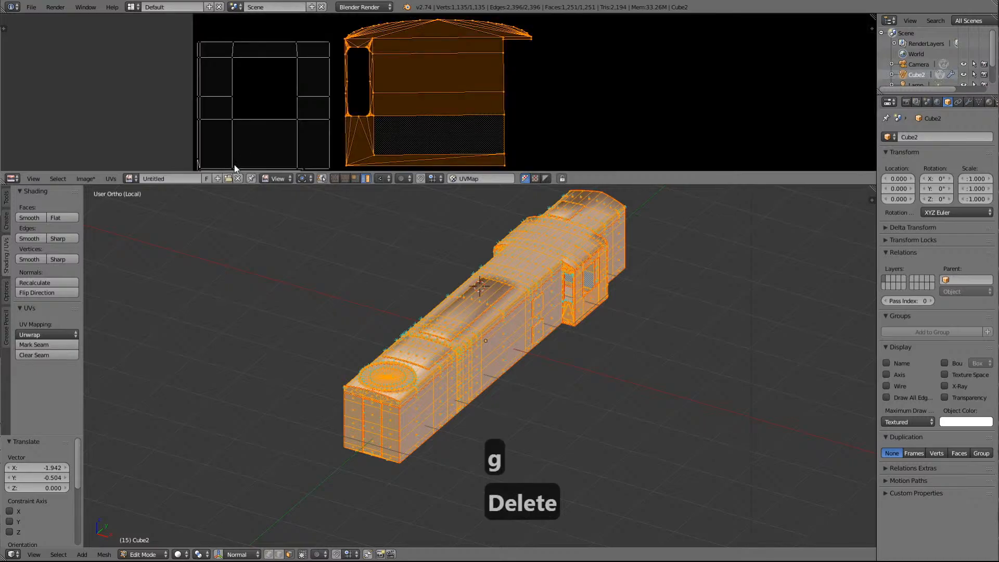
pyautogui.scroll(-1, 275, 127)
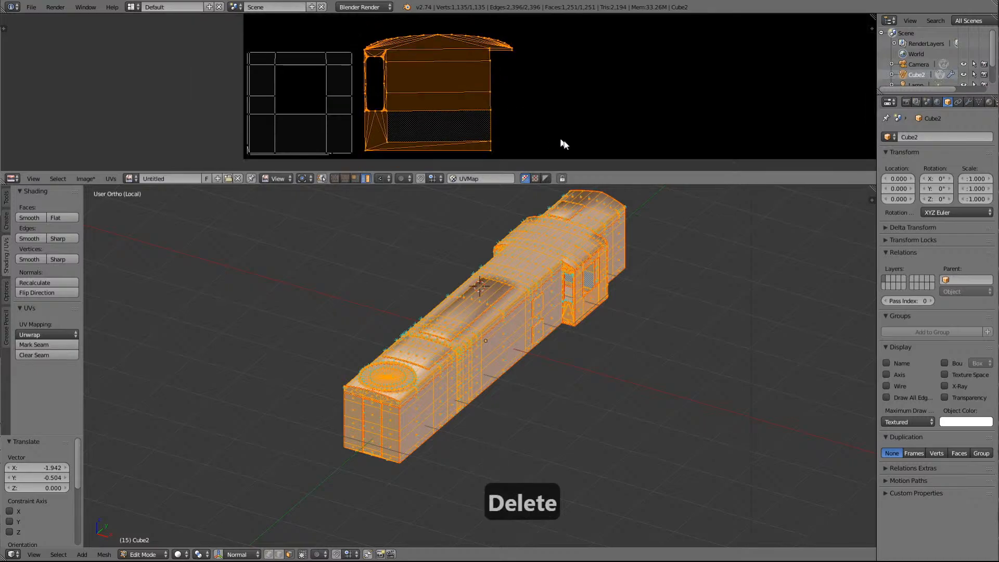
pyautogui.press('g')
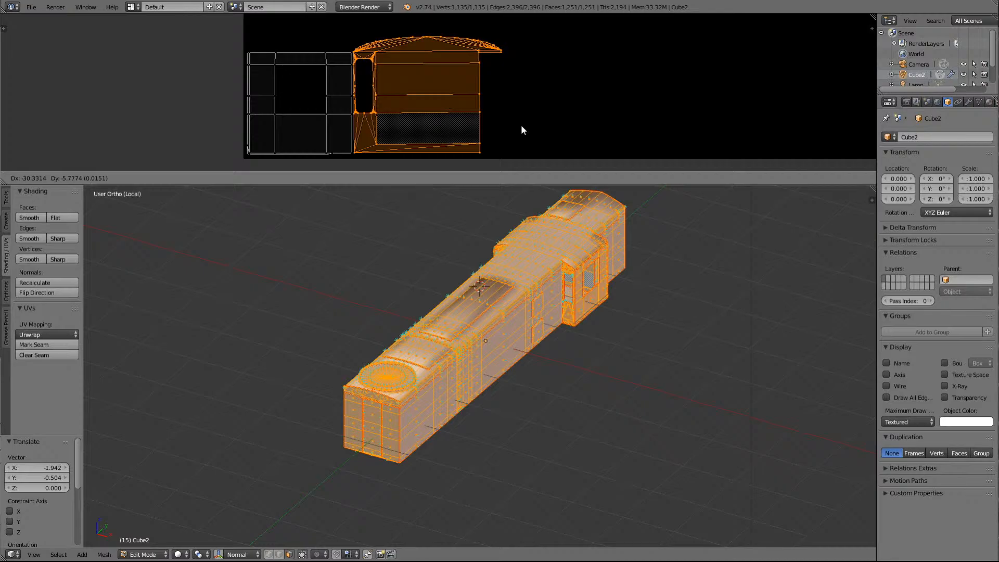
pyautogui.click(521, 126)
# Enlarge the UV editor and nudge the curved-roof island about 0.0012 closer to the frame-shaped island
pyautogui.scroll(4, 445, 121)
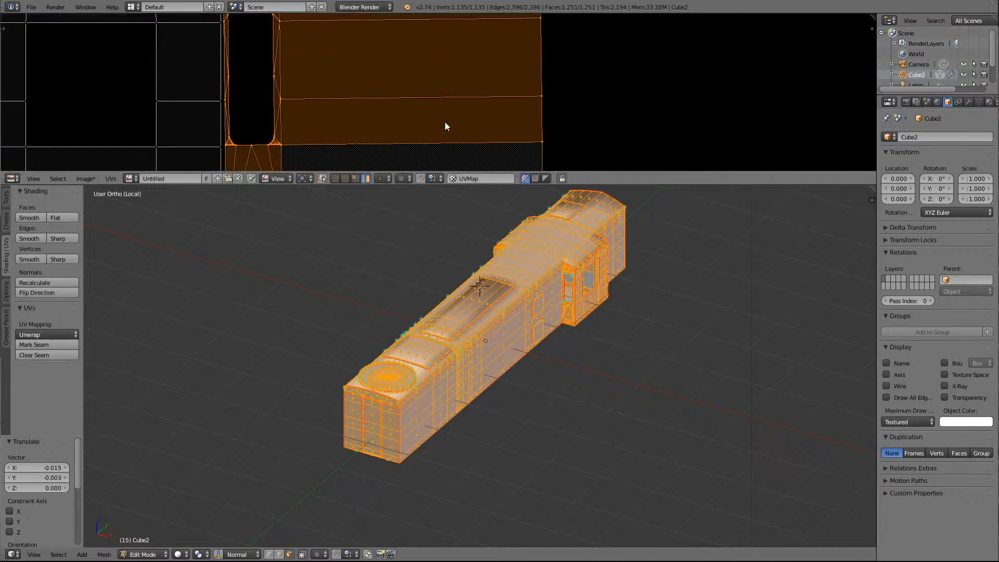
pyautogui.scroll(-1, 444, 121)
pyautogui.moveTo(670, 184); pyautogui.dragTo(670, 511)
pyautogui.scroll(5, 268, 358)
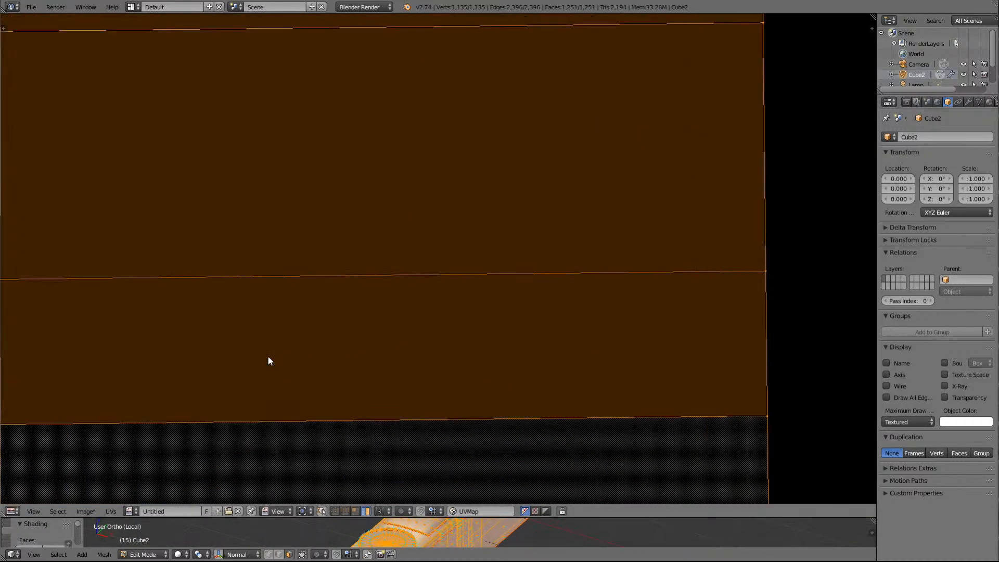
pyautogui.scroll(-3, 269, 358)
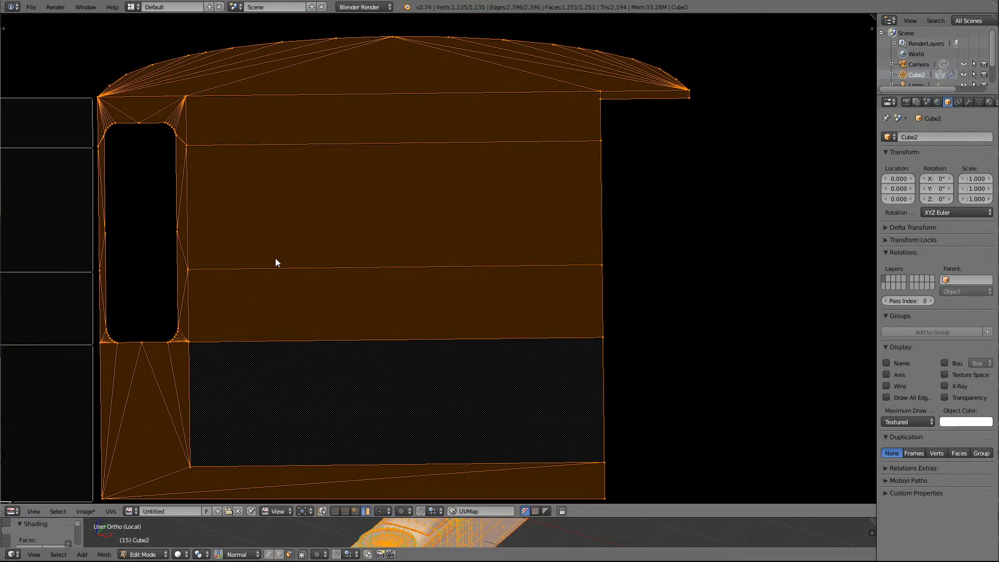
pyautogui.press('g')
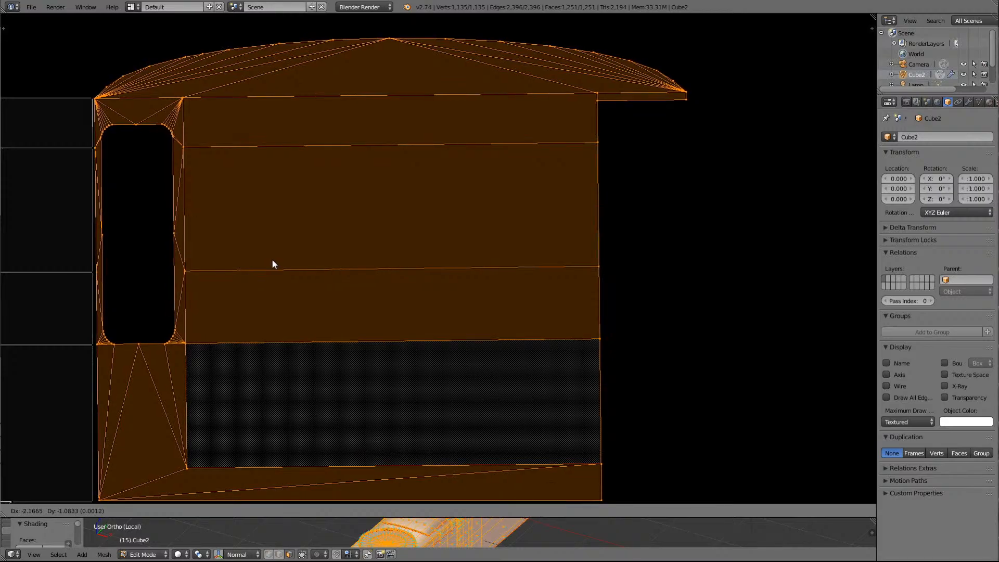
pyautogui.click(273, 260)
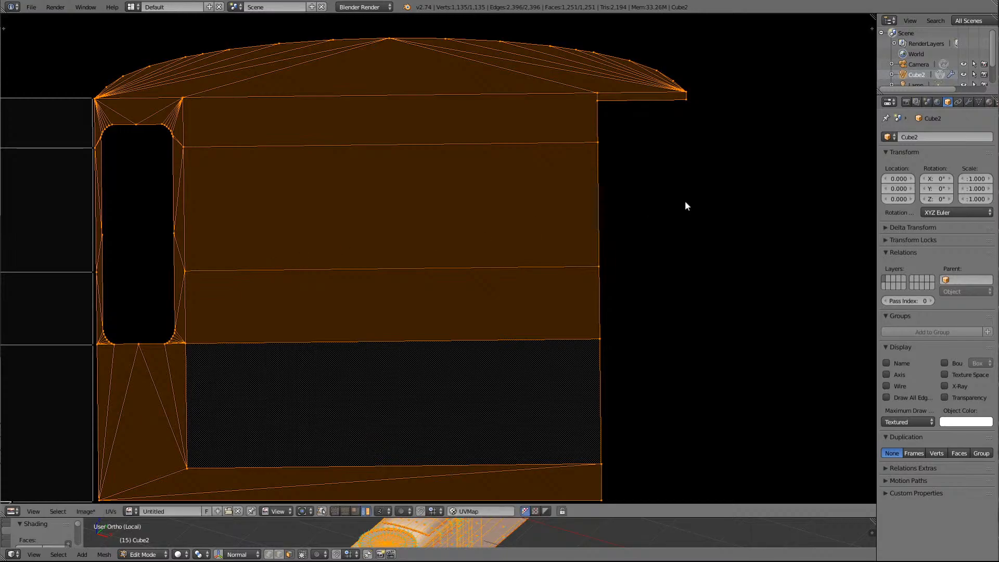
# Straighten the curved-roof island by rotating it about 0.65° and shift it down about 0.0009 to line up with its neighbour
pyautogui.scroll(-1, 686, 206)
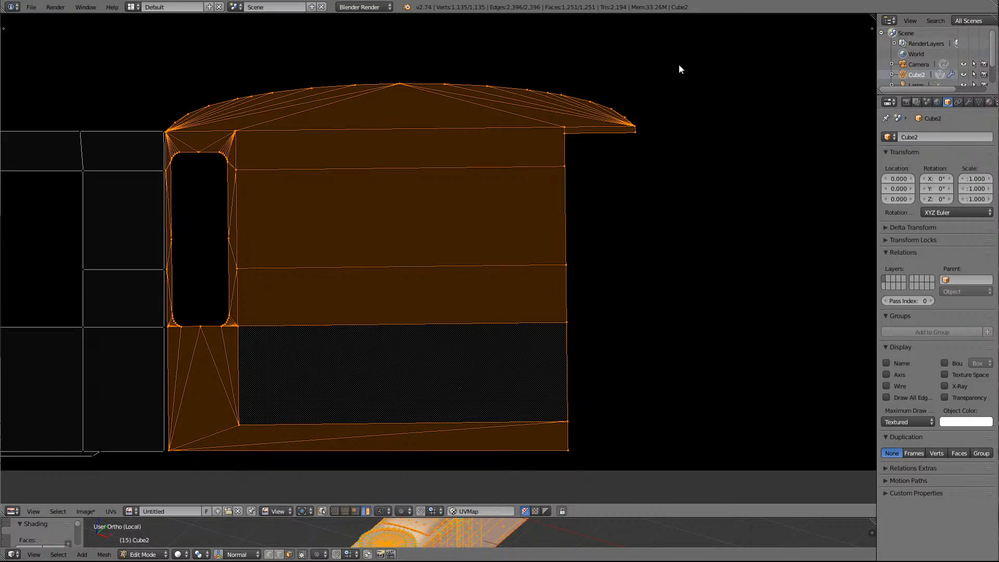
pyautogui.press('r')
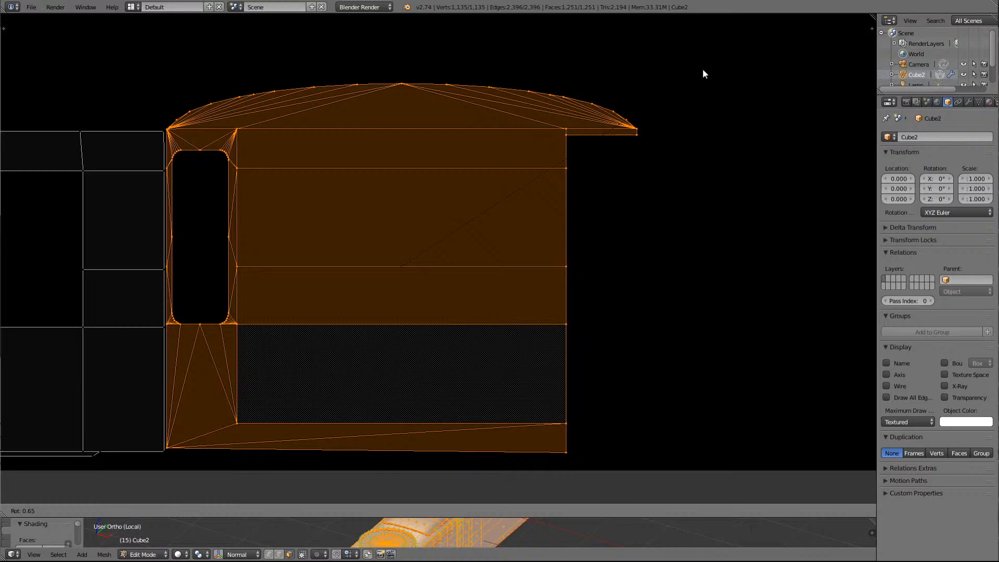
pyautogui.click(704, 69)
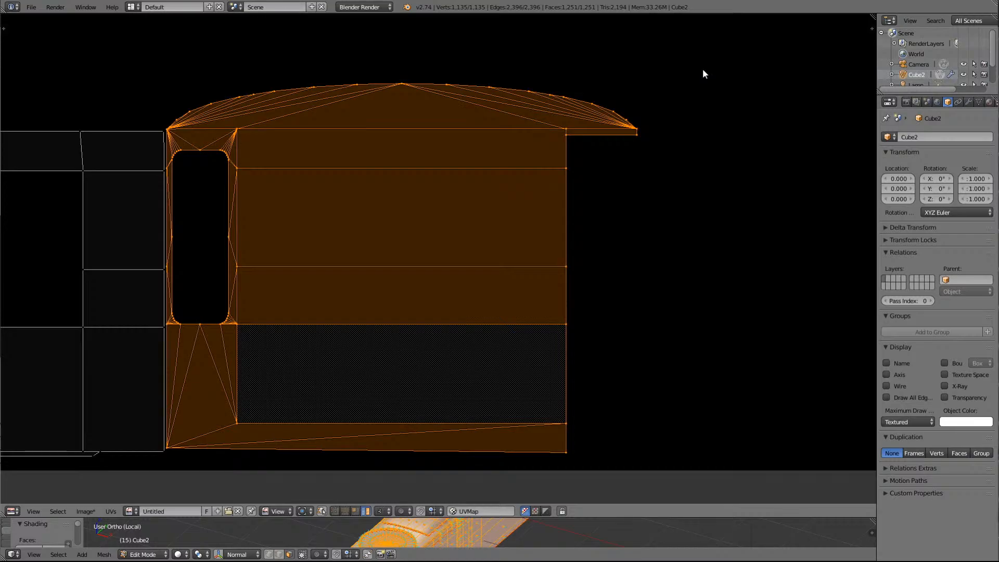
pyautogui.press('g')
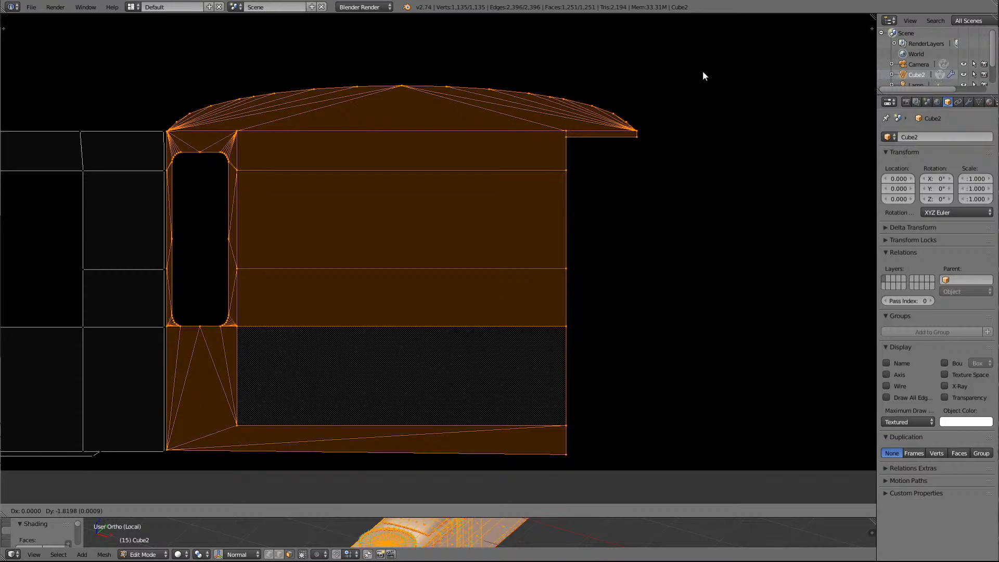
pyautogui.click(703, 73)
# Move the other frame-shaped island from outside into the texture area beside the curved-roof island, by about X -1.001, Y -0.187
pyautogui.scroll(-5, 657, 232)
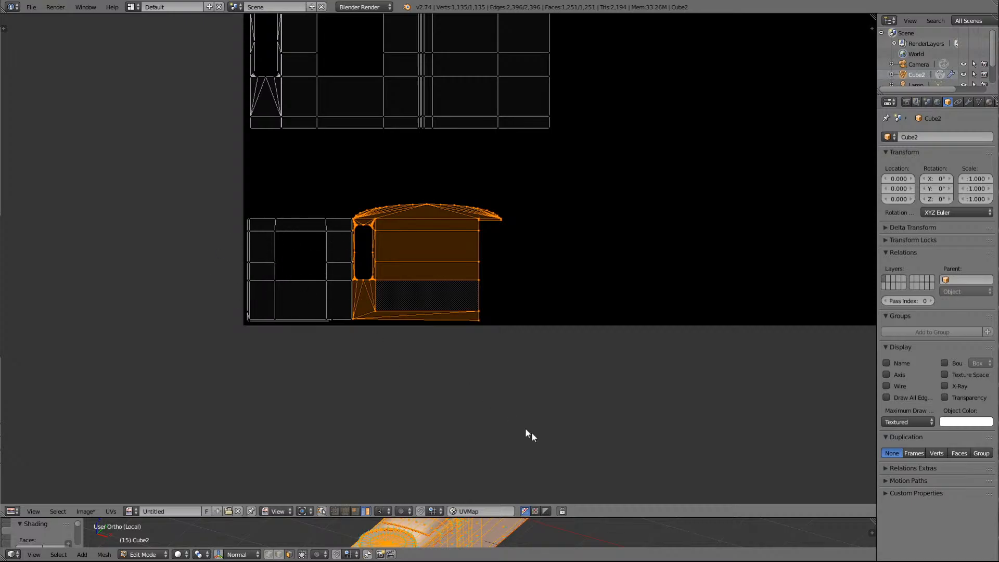
pyautogui.moveTo(586, 517); pyautogui.dragTo(596, 300)
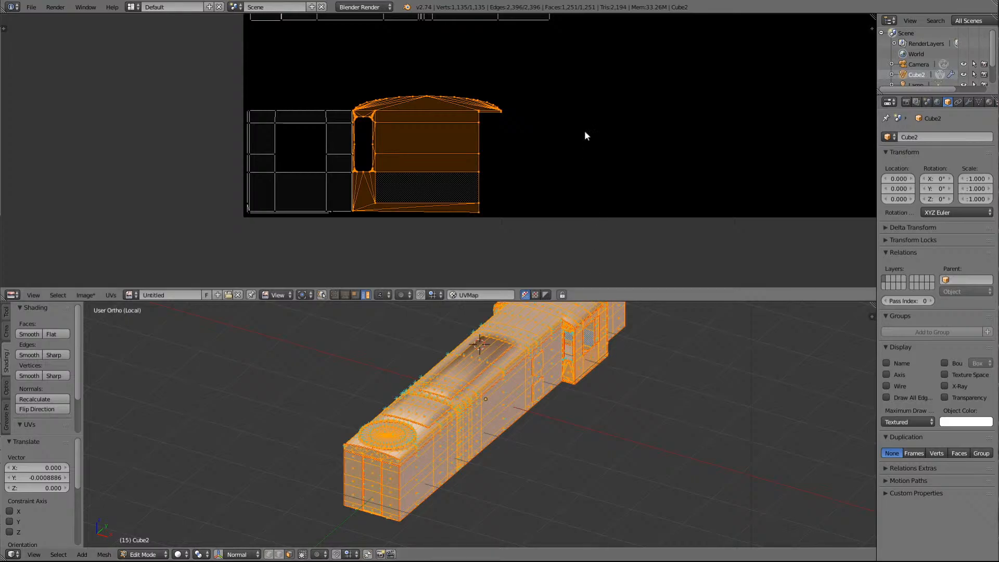
pyautogui.scroll(-4, 601, 124)
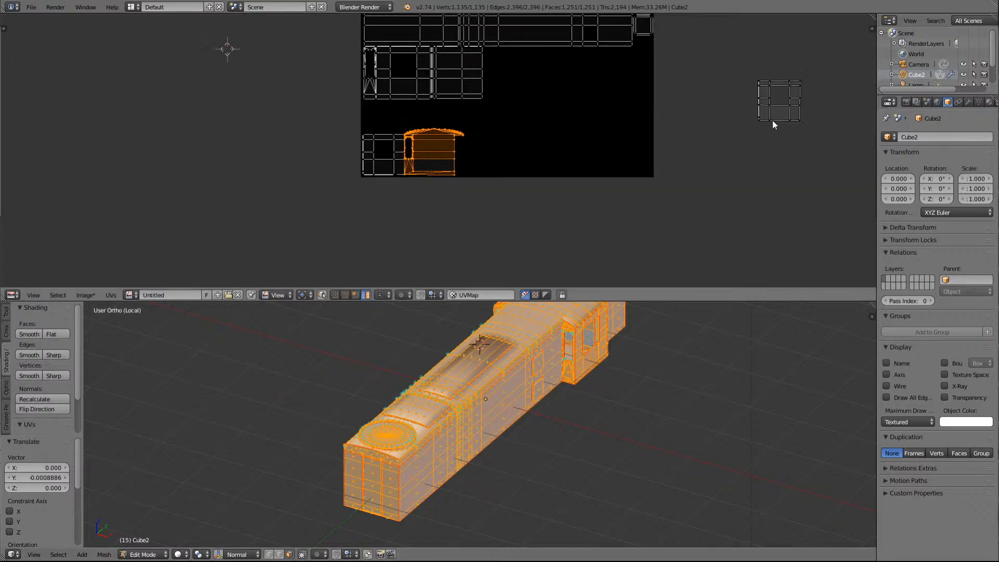
pyautogui.press('l')
pyautogui.press('g')
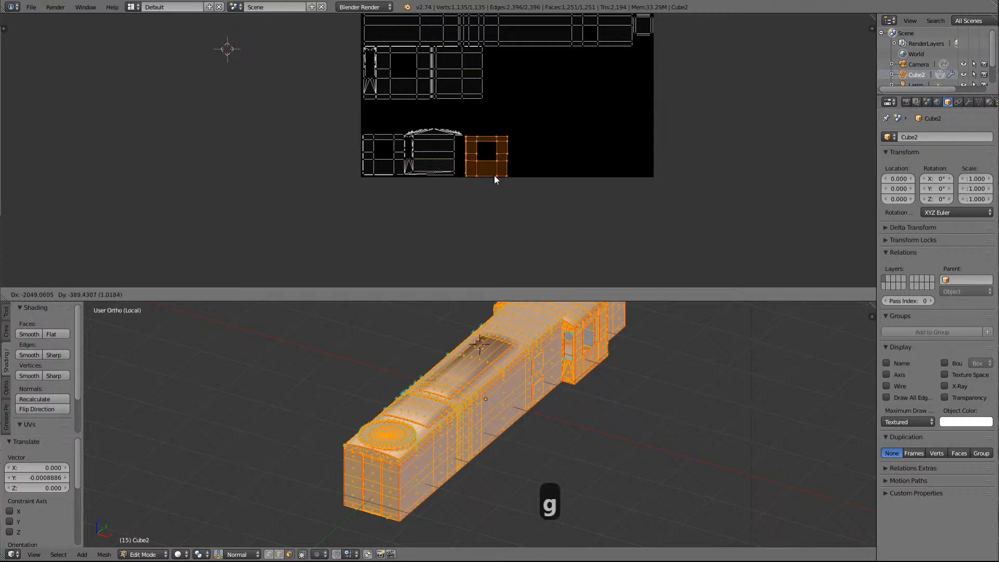
pyautogui.click(495, 173)
# Enlarge the UV editor and straighten the second frame-shaped island by rotating it about -0.19°
pyautogui.press('Delete')
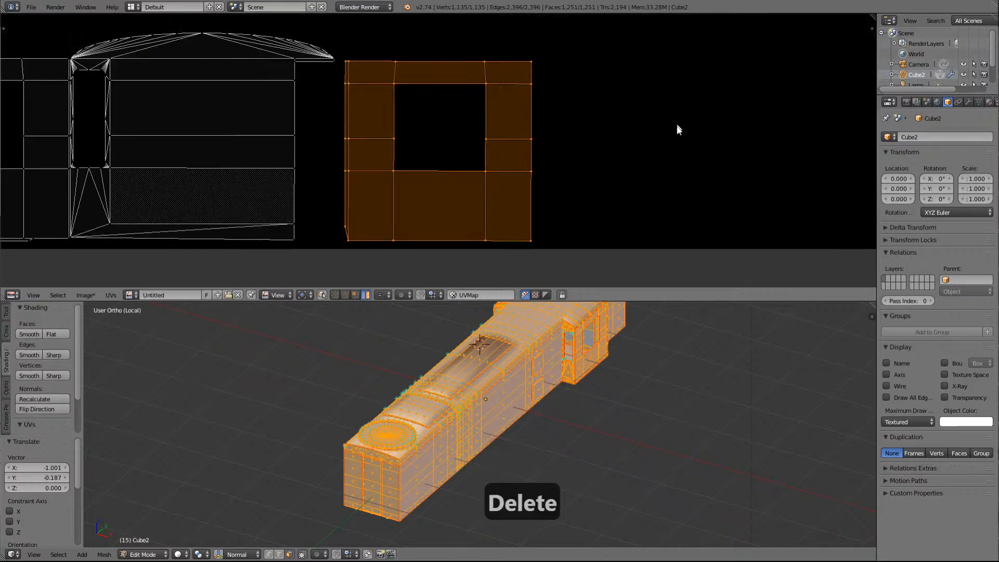
pyautogui.scroll(1, 677, 133)
pyautogui.scroll(2, 675, 134)
pyautogui.scroll(-1, 675, 134)
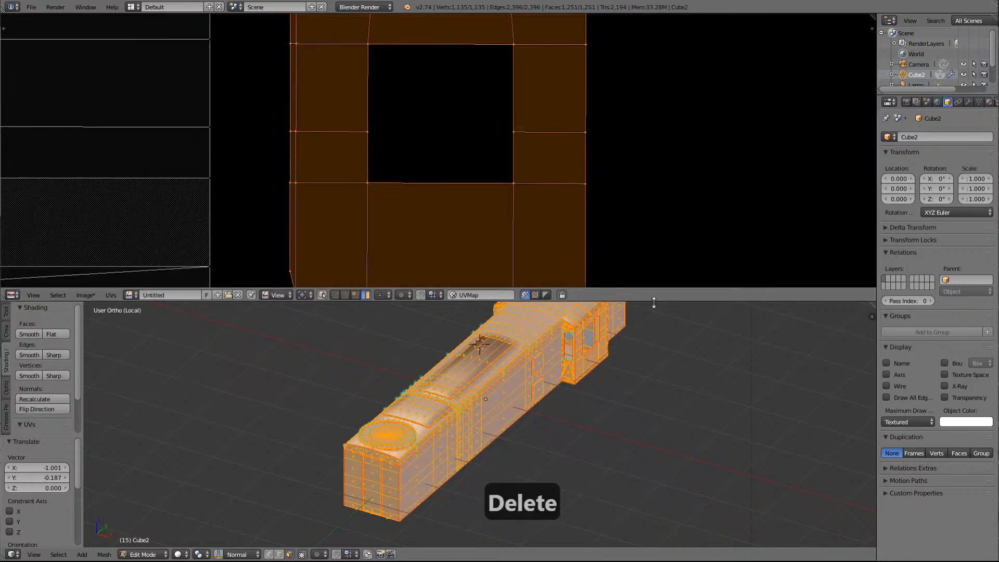
pyautogui.moveTo(650, 289); pyautogui.dragTo(650, 440)
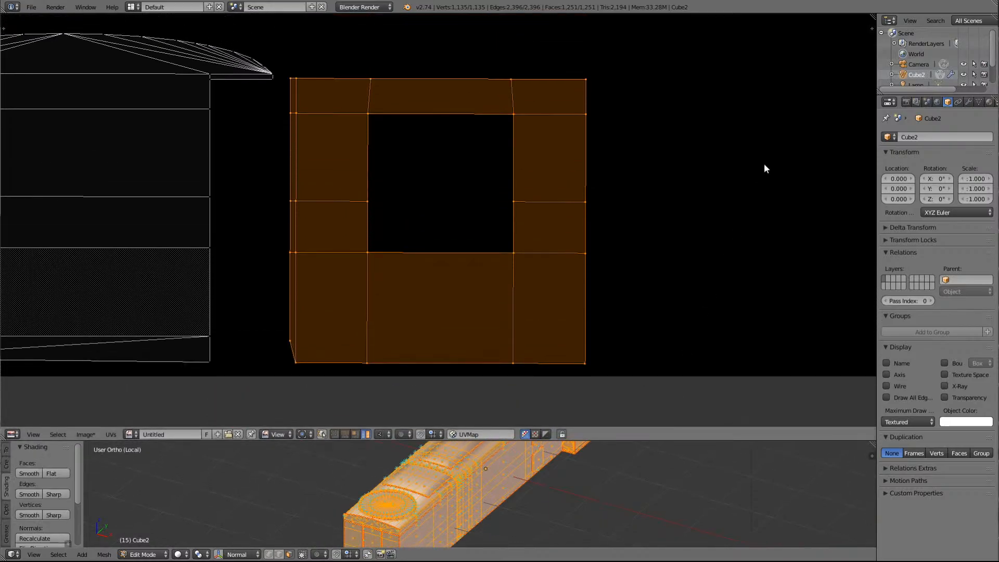
pyautogui.press('r')
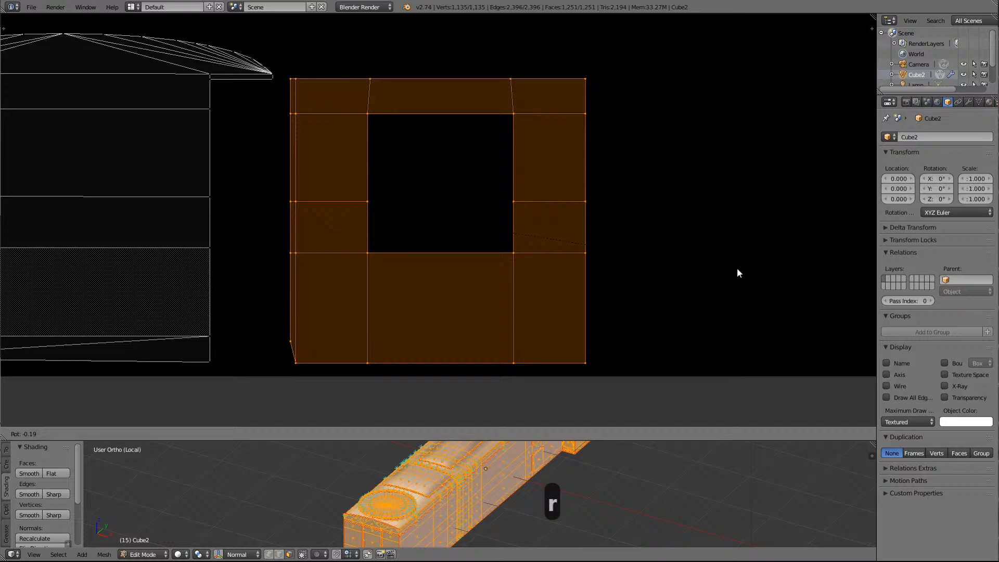
pyautogui.click(738, 269)
# Move the second frame-shaped island horizontally about 0.0047 closer to the curved-roof island's eave
pyautogui.scroll(-5, 729, 262)
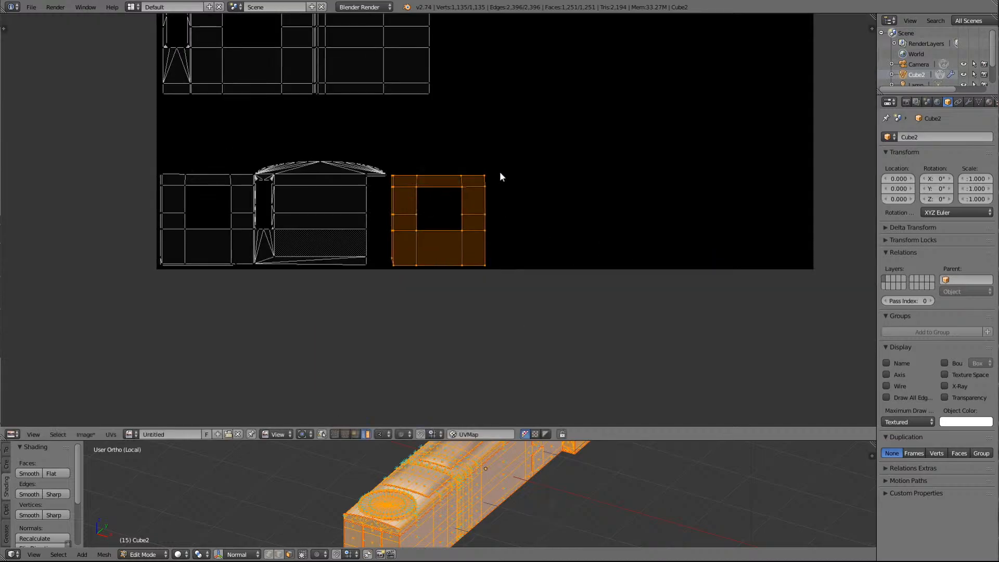
pyautogui.press('g')
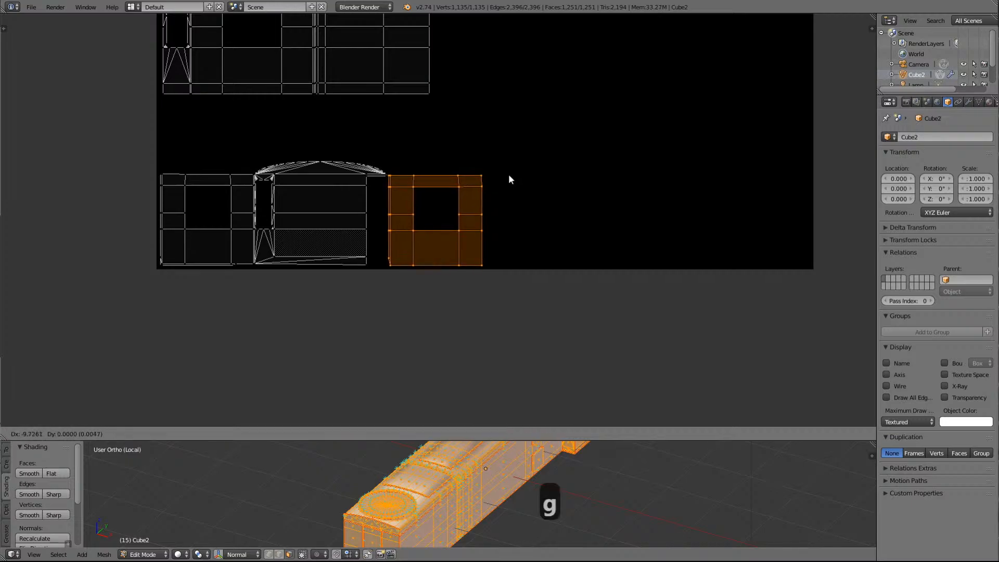
pyautogui.click(510, 173)
pyautogui.press('Delete')
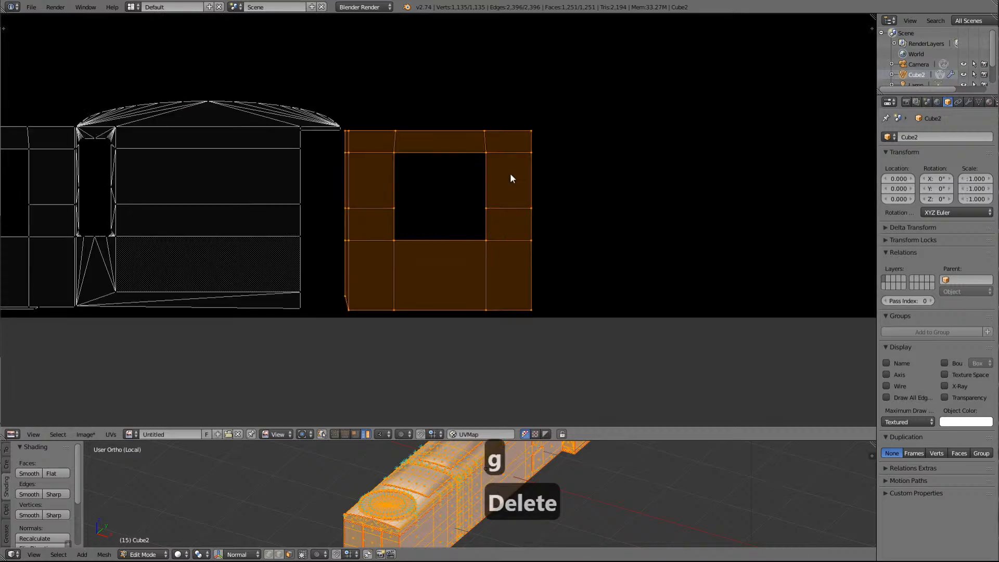
# Nudge the second frame-shaped island diagonally about 0.0038, up and toward the curved-roof island's eave
pyautogui.scroll(3, 426, 151)
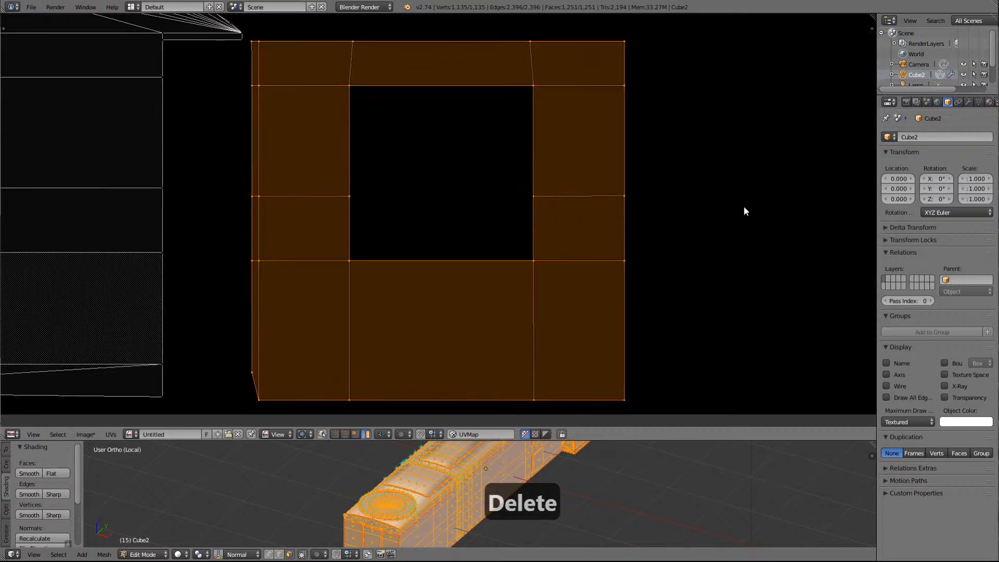
pyautogui.press('g')
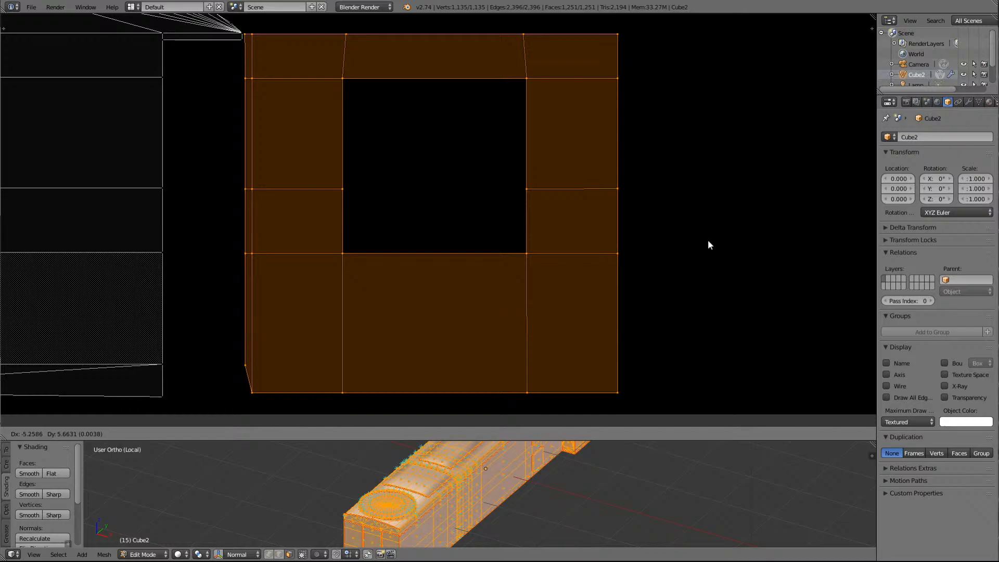
pyautogui.click(708, 242)
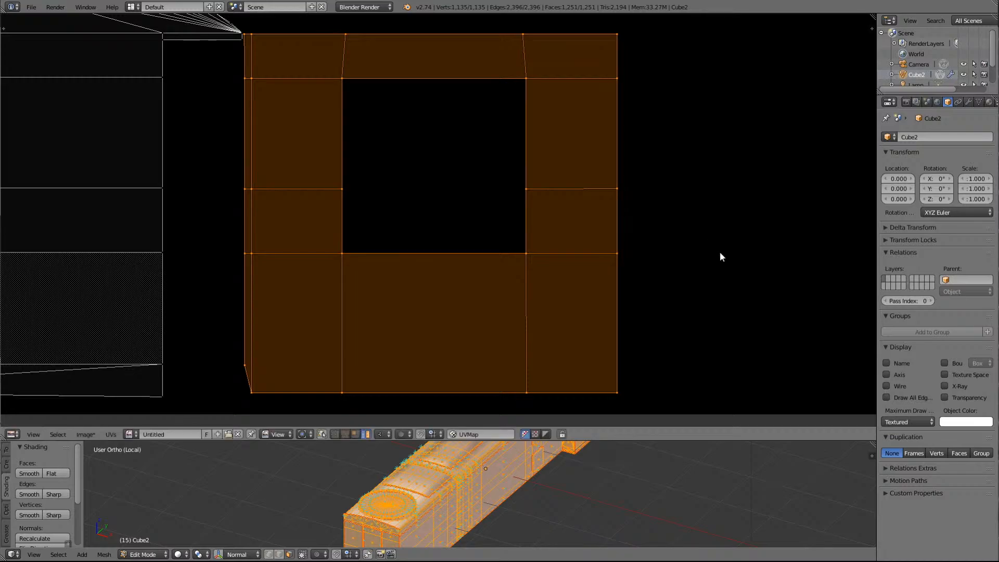
pyautogui.scroll(-4, 720, 257)
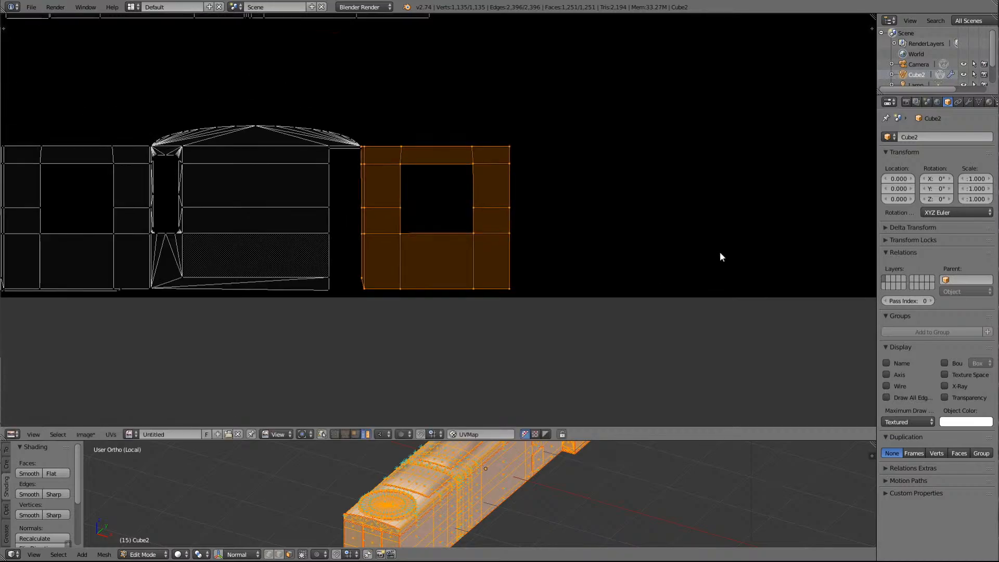
pyautogui.scroll(5, 720, 257)
pyautogui.scroll(-3, 720, 256)
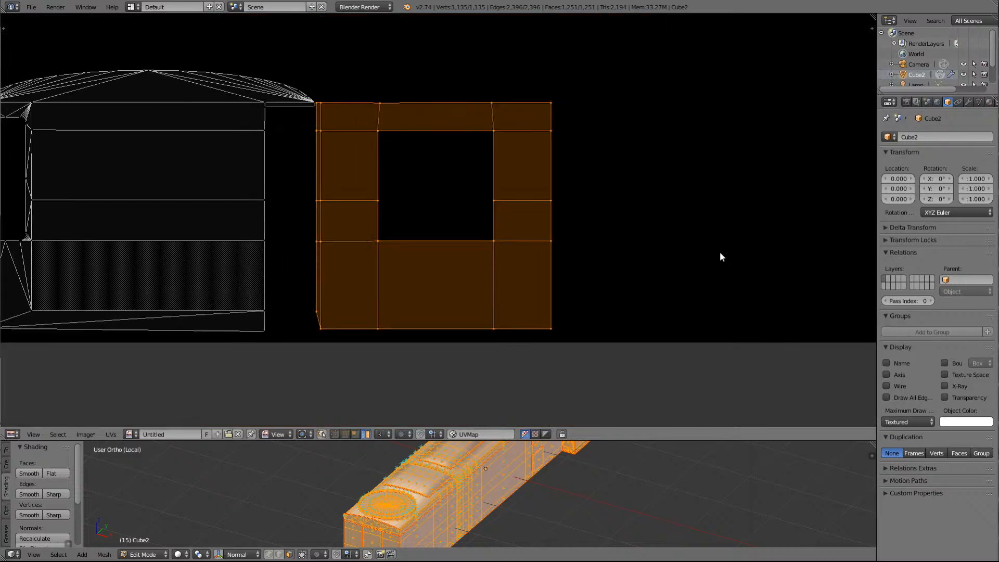
# Move the other curved-roof island from outside into the free lower part of the texture area, beyond the second frame-shaped island
pyautogui.scroll(-3, 720, 255)
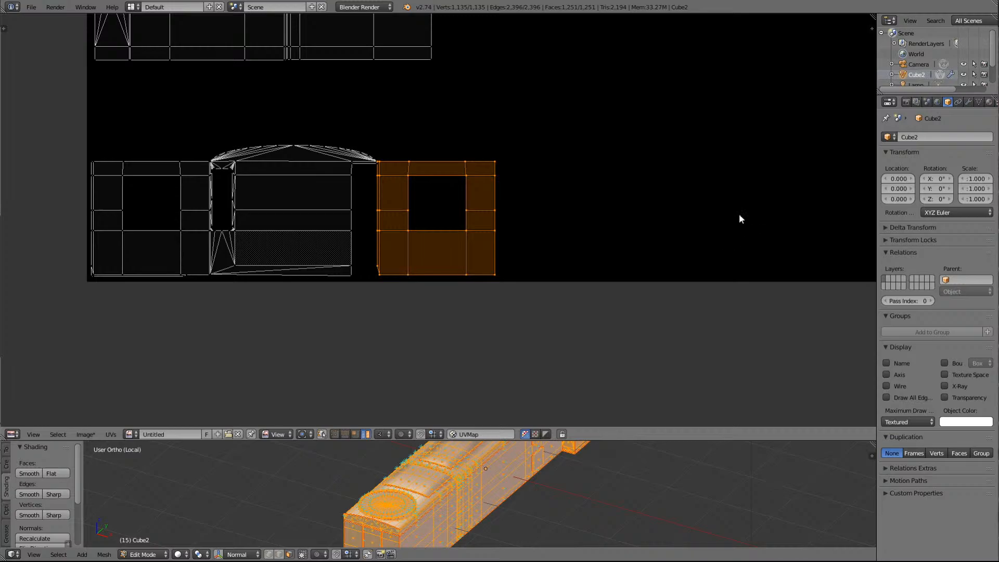
pyautogui.scroll(-5, 686, 197)
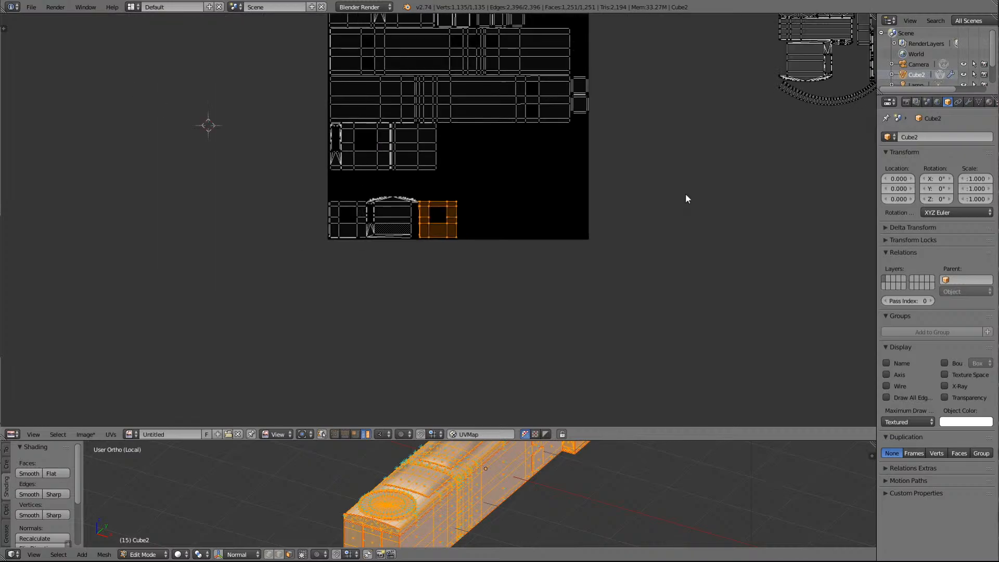
pyautogui.scroll(-4, 686, 198)
pyautogui.scroll(3, 685, 198)
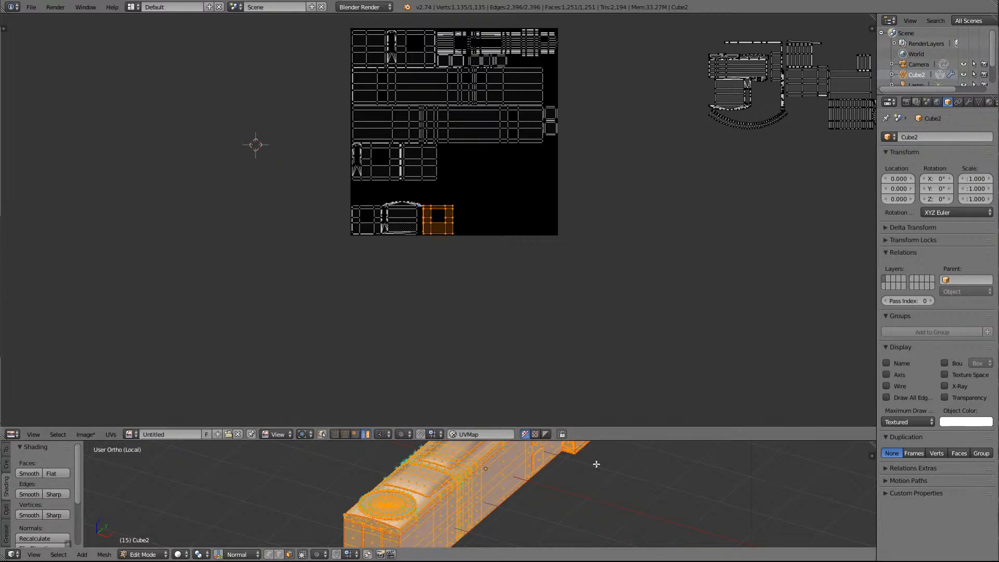
pyautogui.scroll(-4, 597, 464)
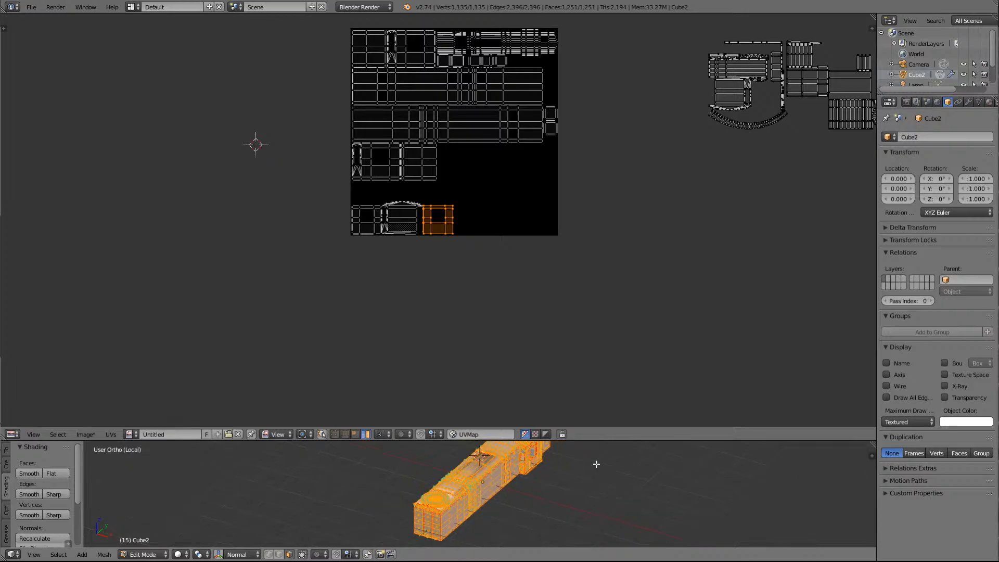
pyautogui.scroll(-1, 769, 161)
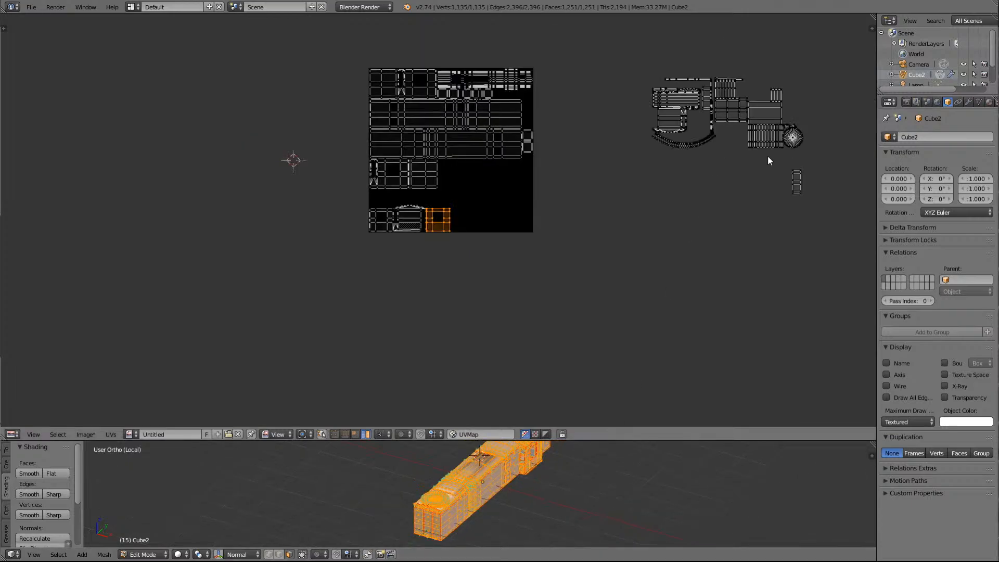
pyautogui.rightClick(685, 113)
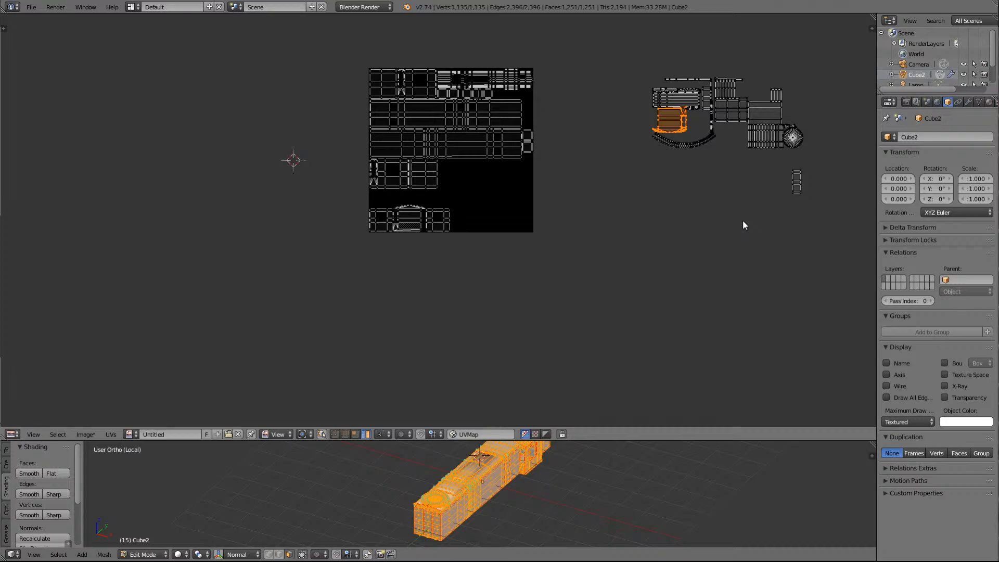
pyautogui.press('g')
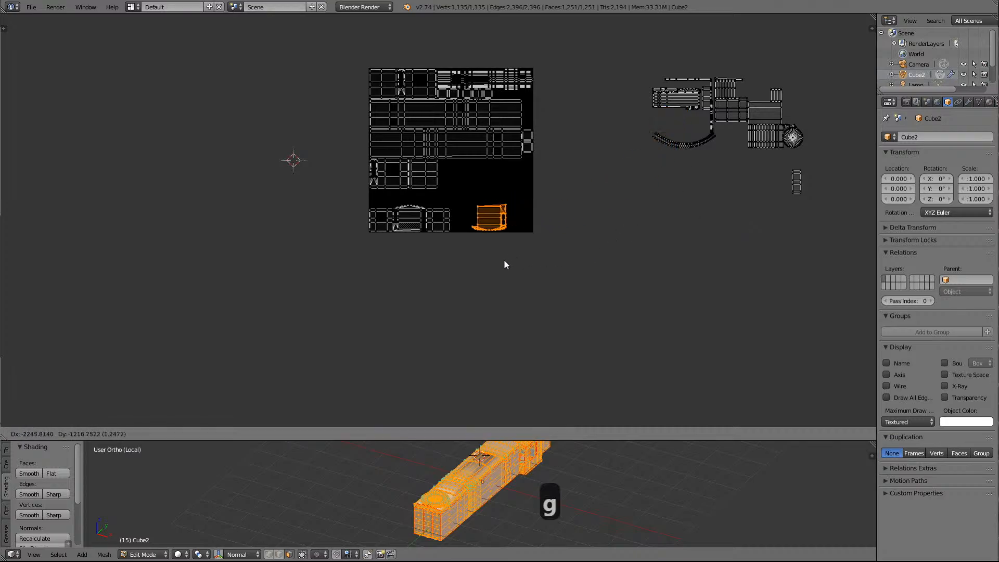
pyautogui.click(494, 261)
pyautogui.press('Delete')
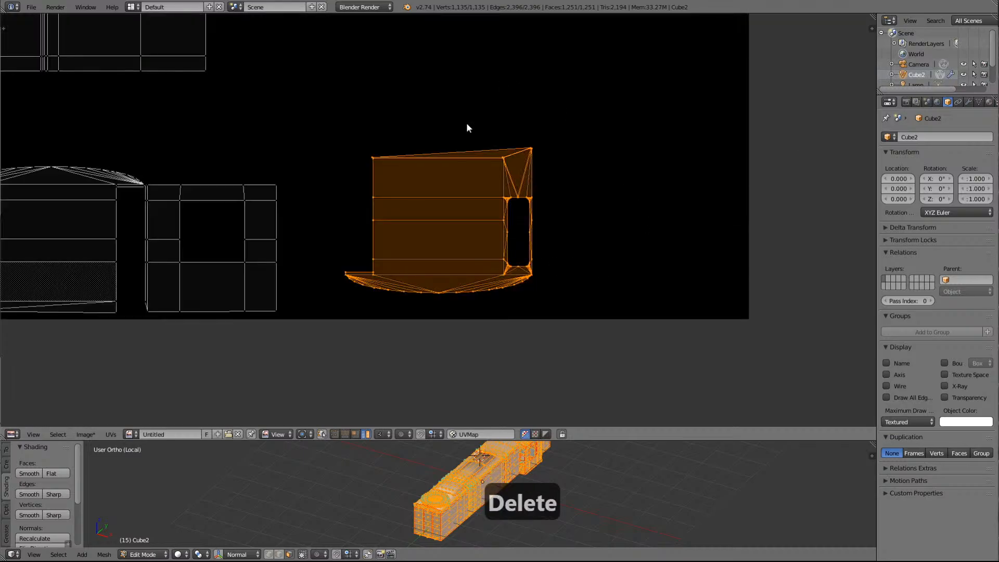
# Turn the second curved-roof island upright by about 180° and move it about 0.075 to adjoin the second frame-shaped island
pyautogui.press('r')
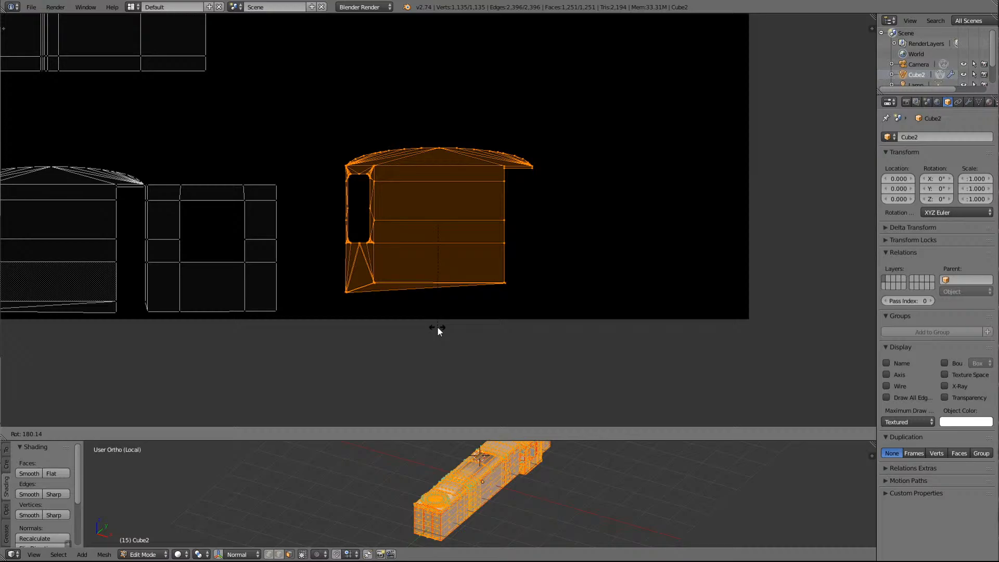
pyautogui.click(437, 326)
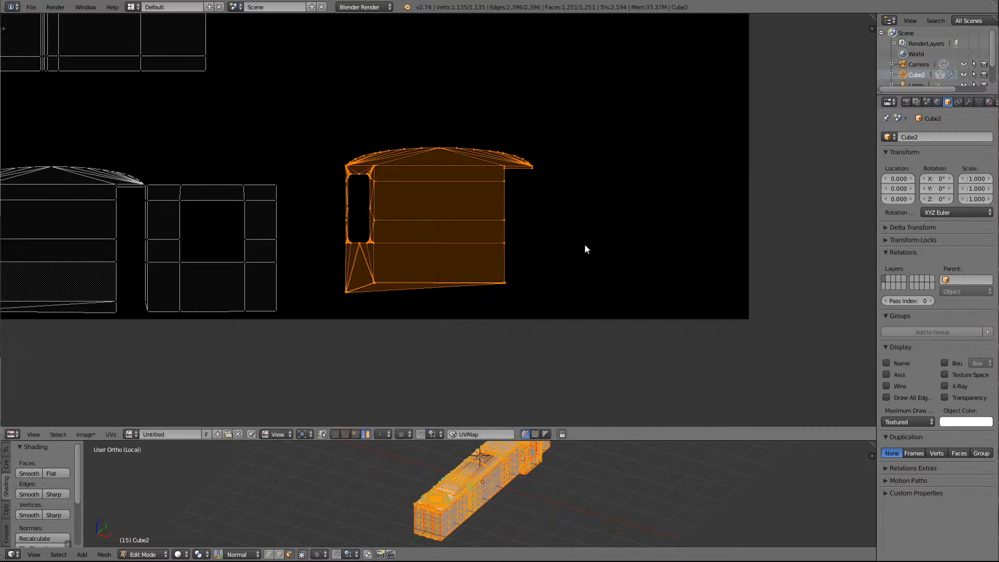
pyautogui.press('g')
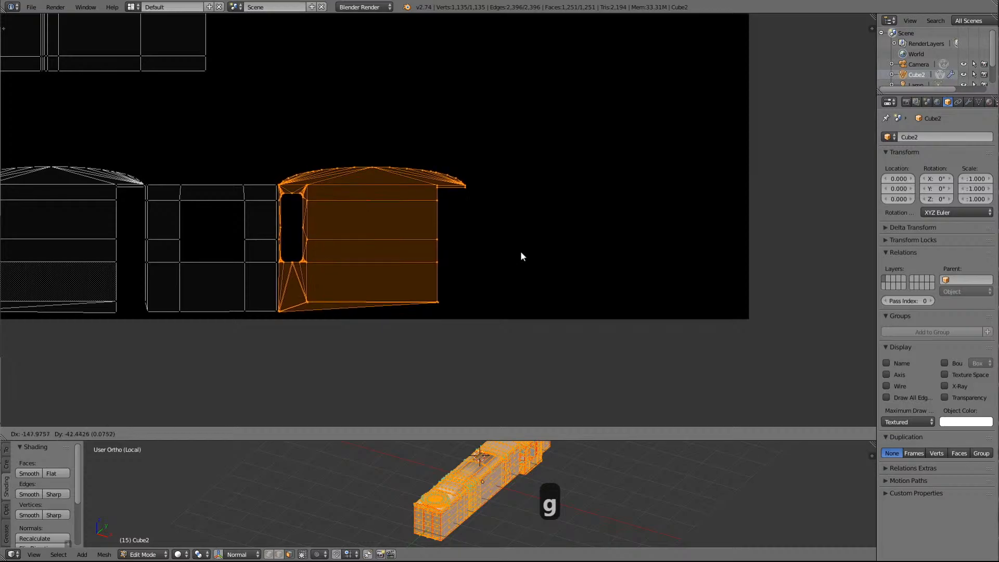
pyautogui.click(521, 252)
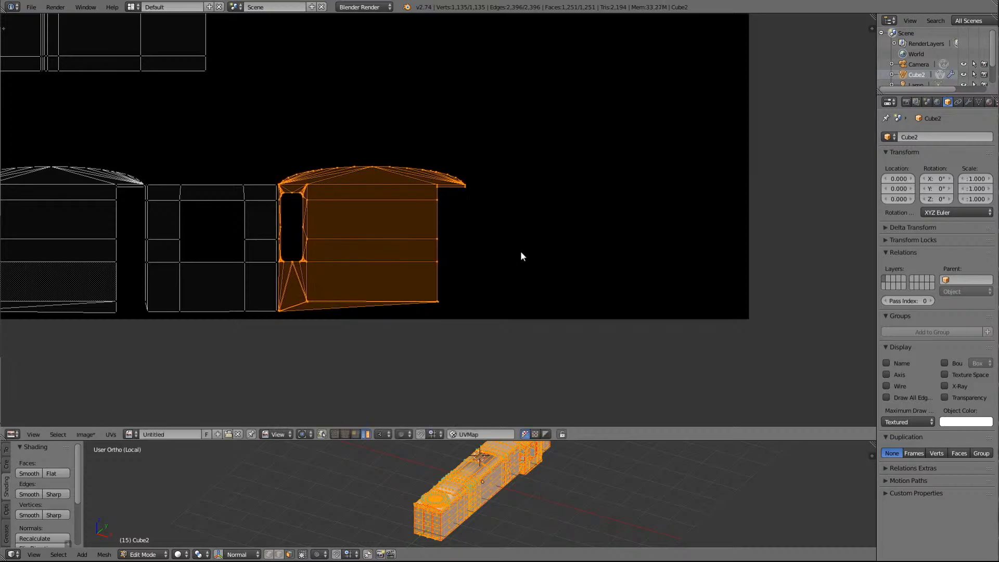
# Straighten the second curved-roof island with a slight rotation and shift it about 0.0014 closer to the adjoining frame-shaped island
pyautogui.press('KP_Delete')
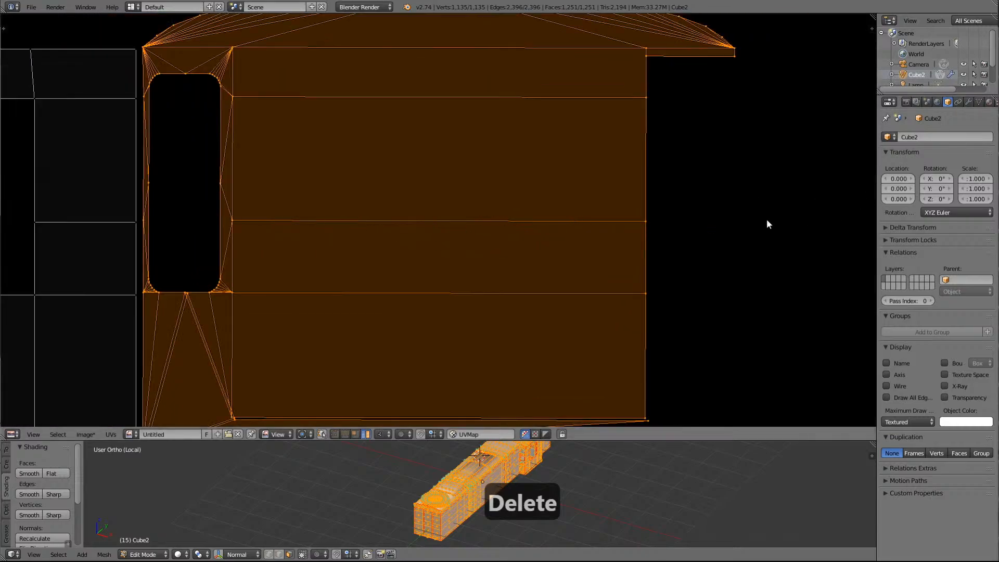
pyautogui.scroll(-1, 785, 272)
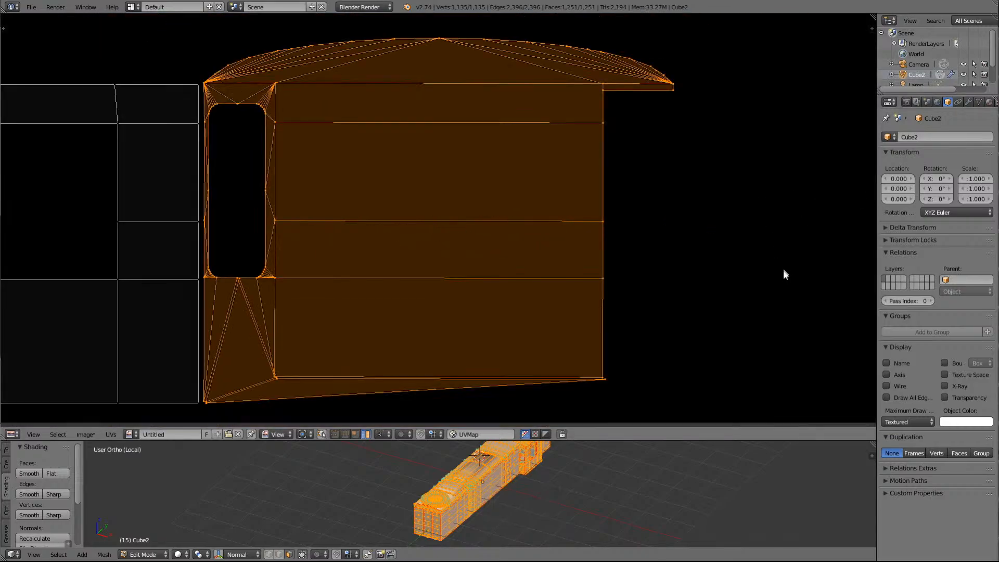
pyautogui.press('r')
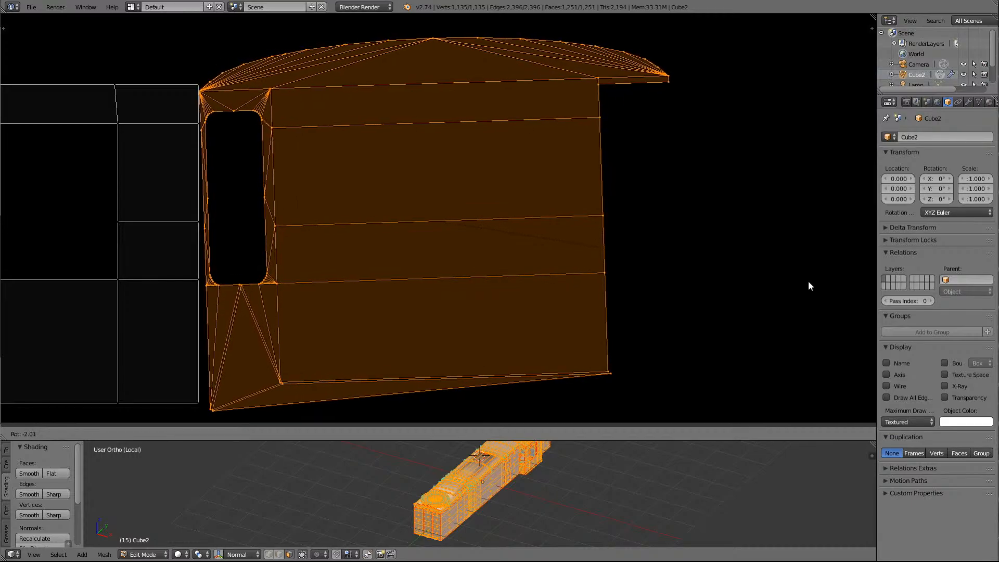
pyautogui.click(828, 301)
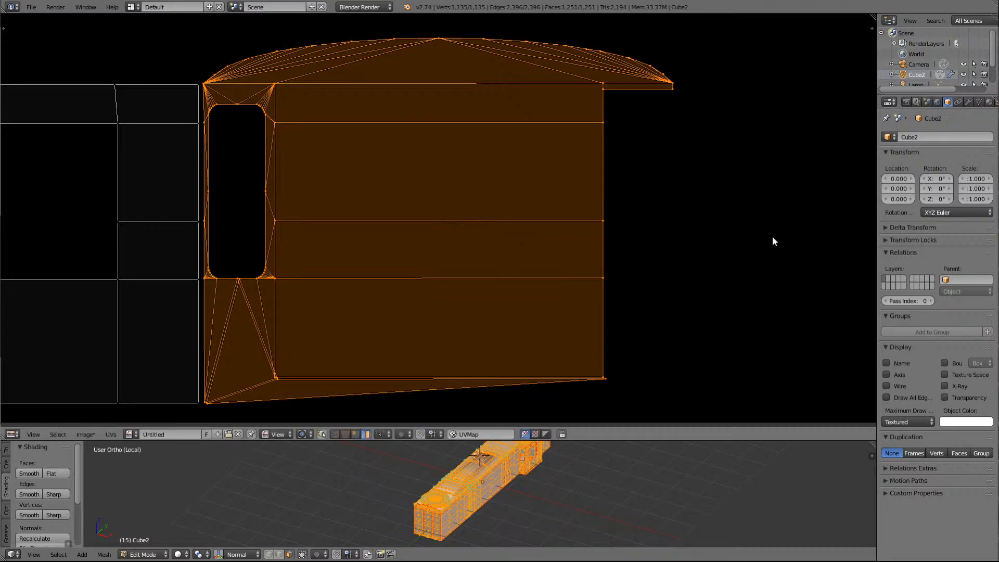
pyautogui.press('g')
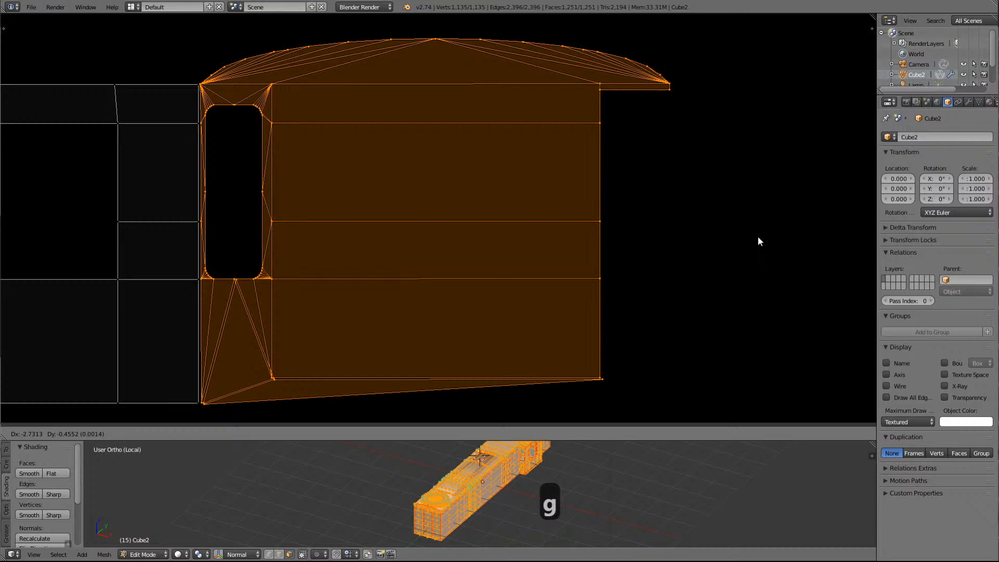
pyautogui.click(758, 239)
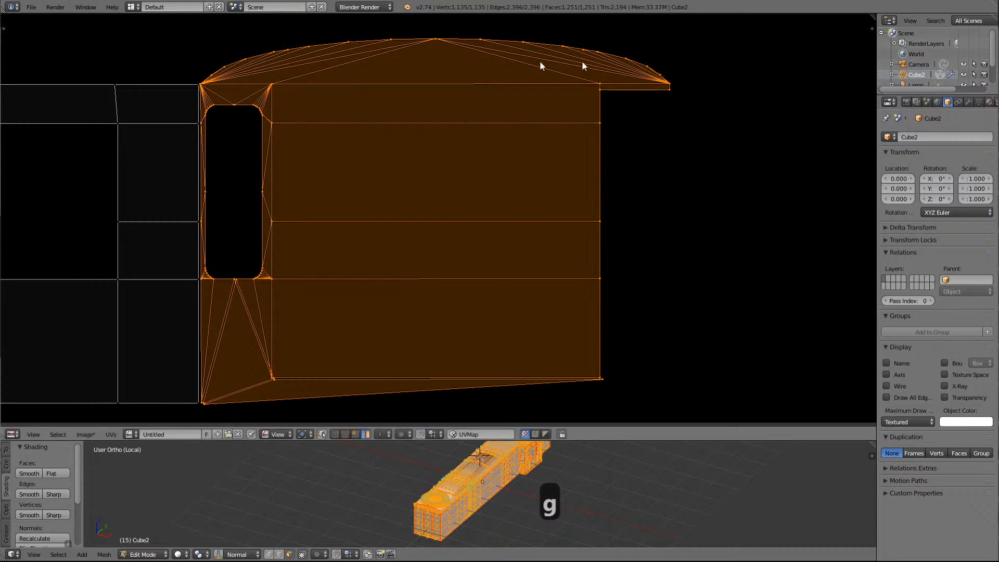
# Select the four lower-row islands, enlarge them together to nearly the texture's width, and move them back inside by about X 0.15, Y 0.033
pyautogui.scroll(-10, 442, 157)
pyautogui.scroll(-4, 483, 206)
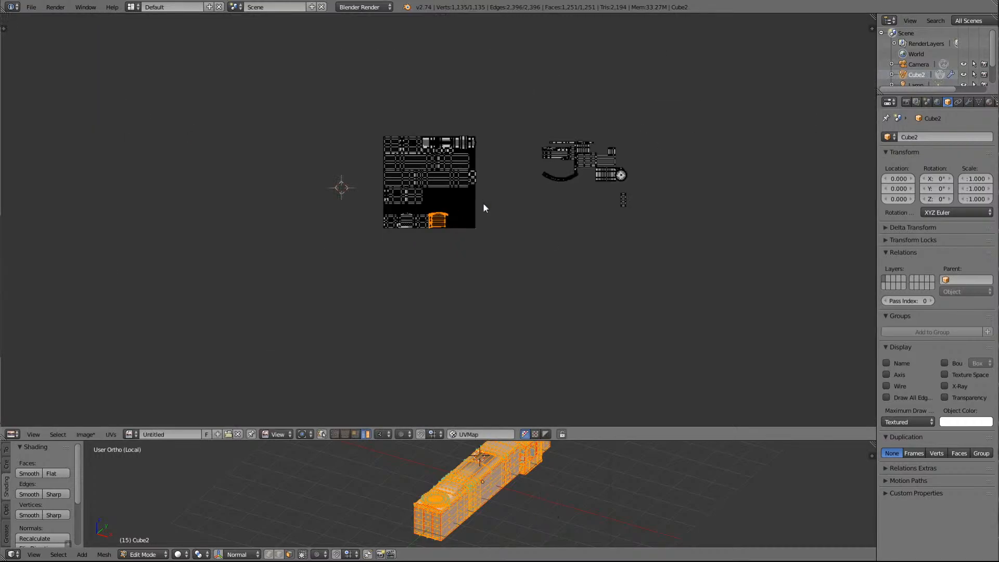
pyautogui.scroll(5, 482, 209)
pyautogui.scroll(-1, 482, 215)
pyautogui.scroll(-2, 482, 215)
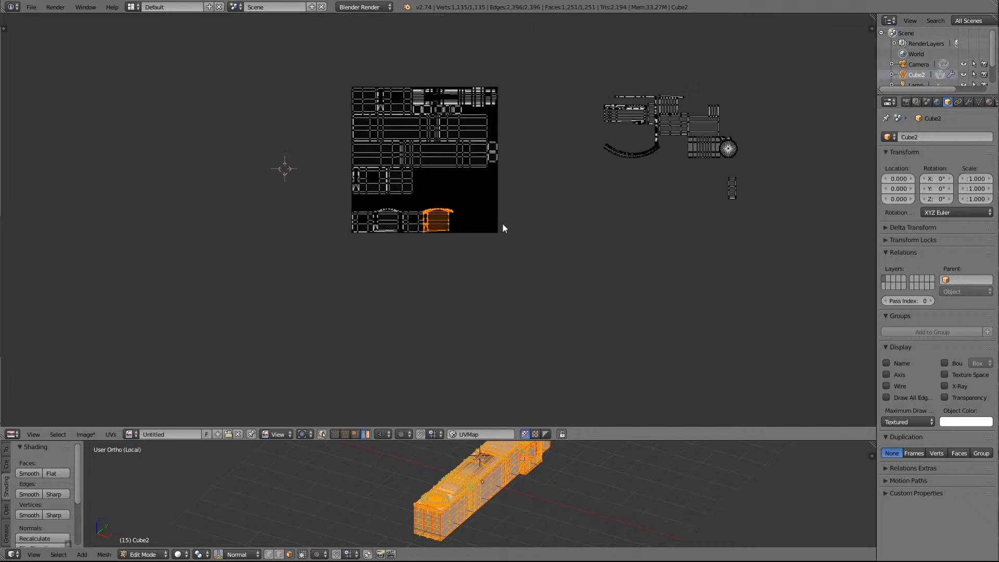
pyautogui.scroll(1, 652, 266)
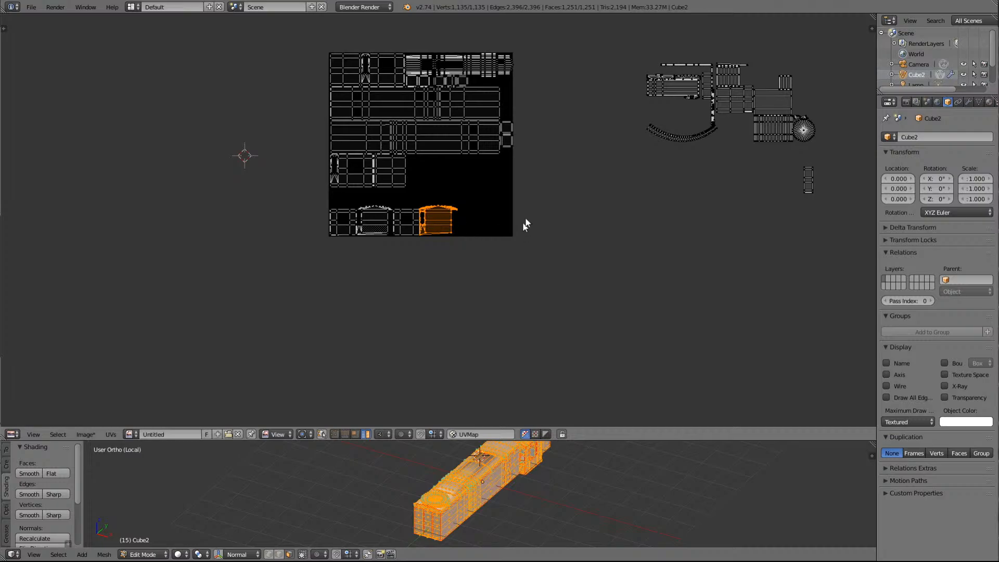
pyautogui.press('b')
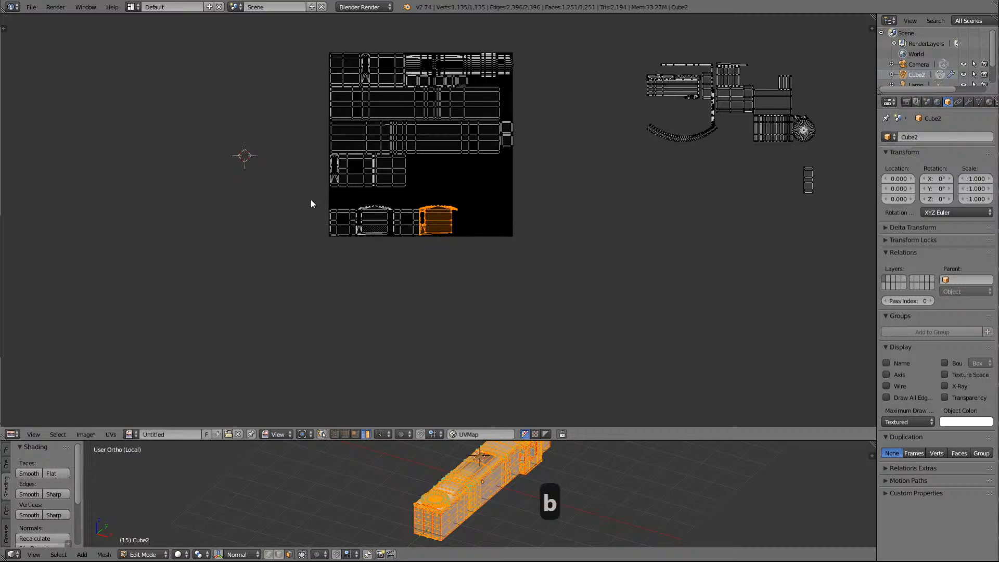
pyautogui.moveTo(311, 198); pyautogui.dragTo(482, 247)
pyautogui.scroll(5, 570, 289)
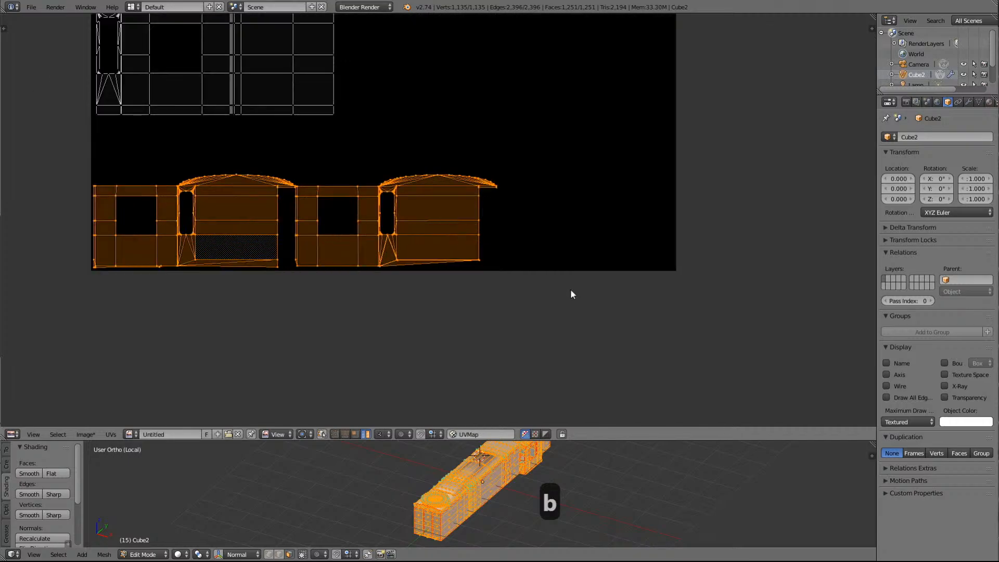
pyautogui.press('s')
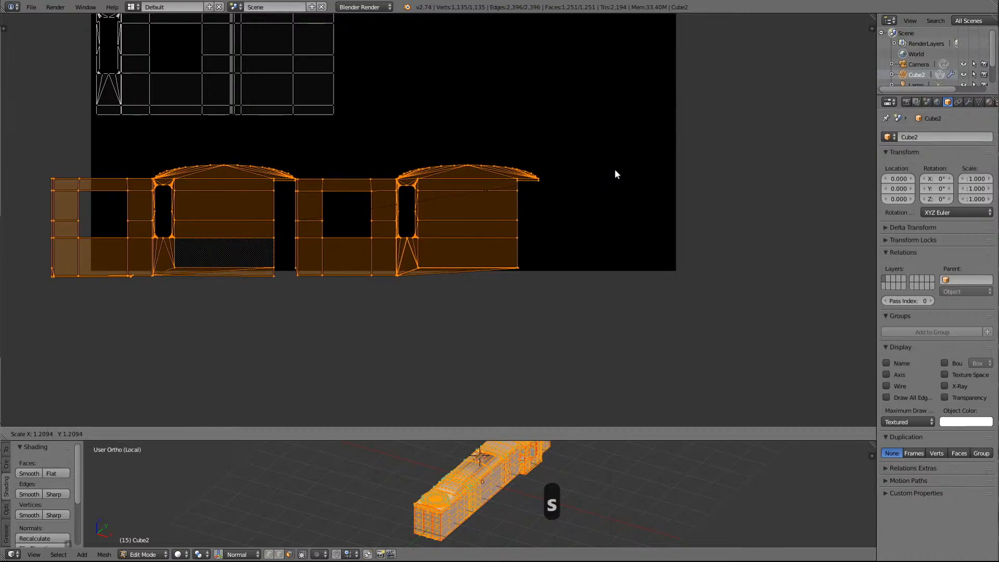
pyautogui.click(649, 163)
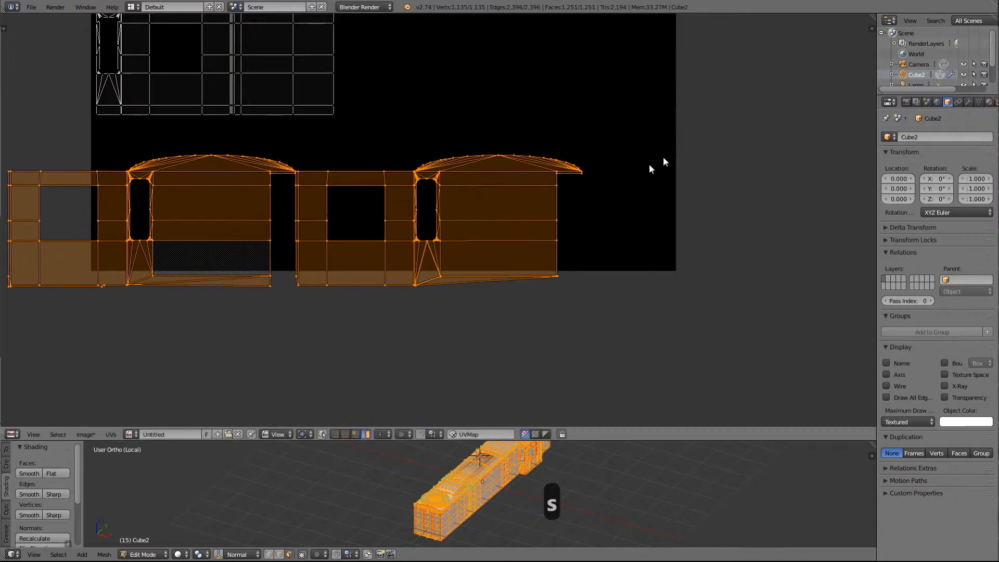
pyautogui.press('g')
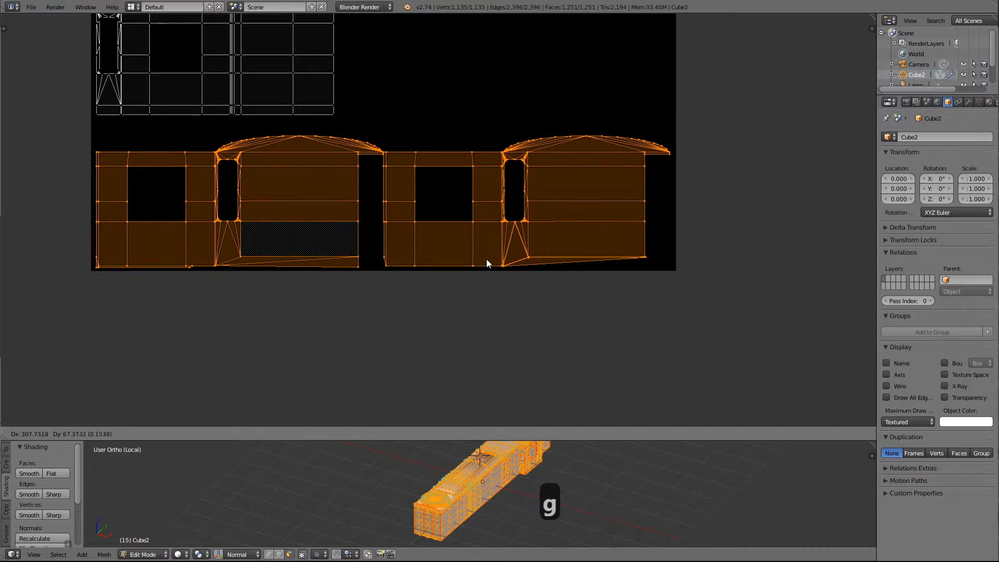
pyautogui.click(485, 264)
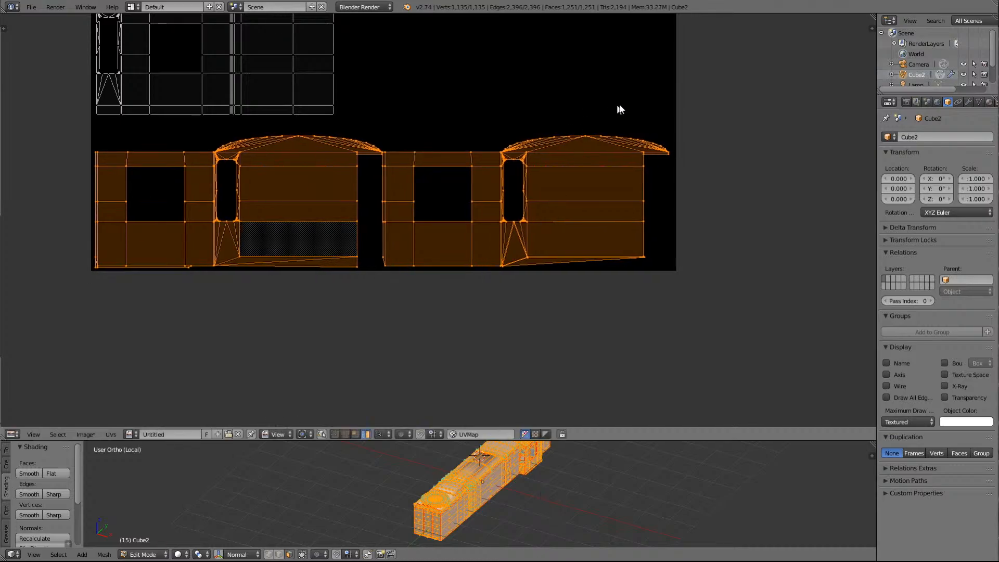
# Scale the four-island row by about 1.0175 and shift it horizontally about 0.0036 to fill the texture's width
pyautogui.press('s')
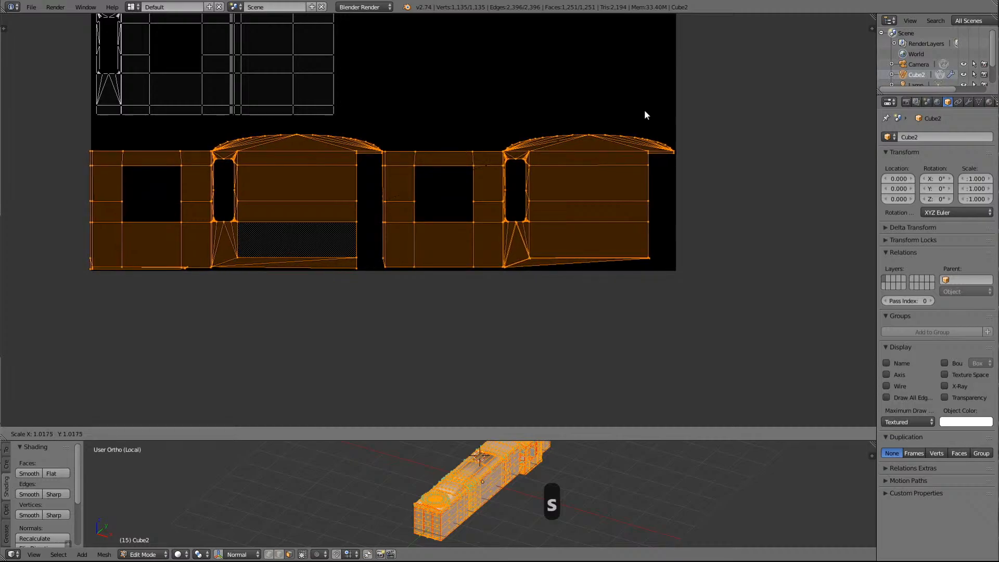
pyautogui.rightClick(645, 110)
pyautogui.press('g')
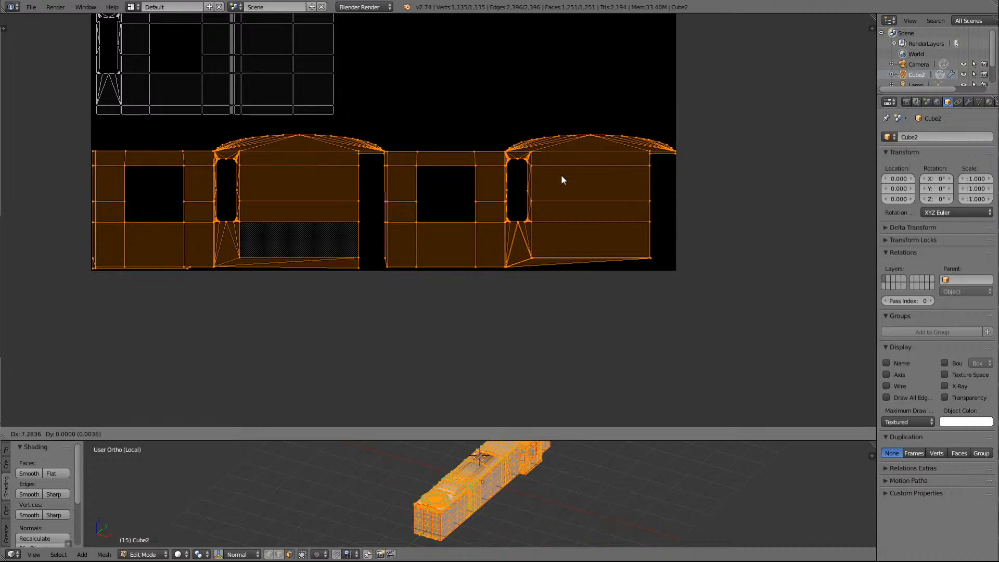
pyautogui.click(561, 174)
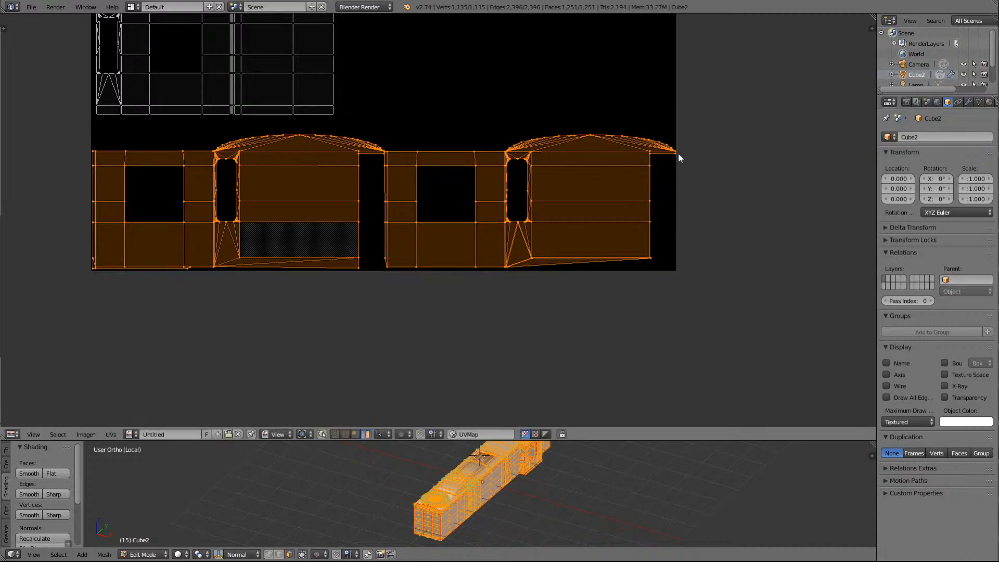
# Examine the lower island row's outer corner against the texture border and check the overall layout
pyautogui.press('a')
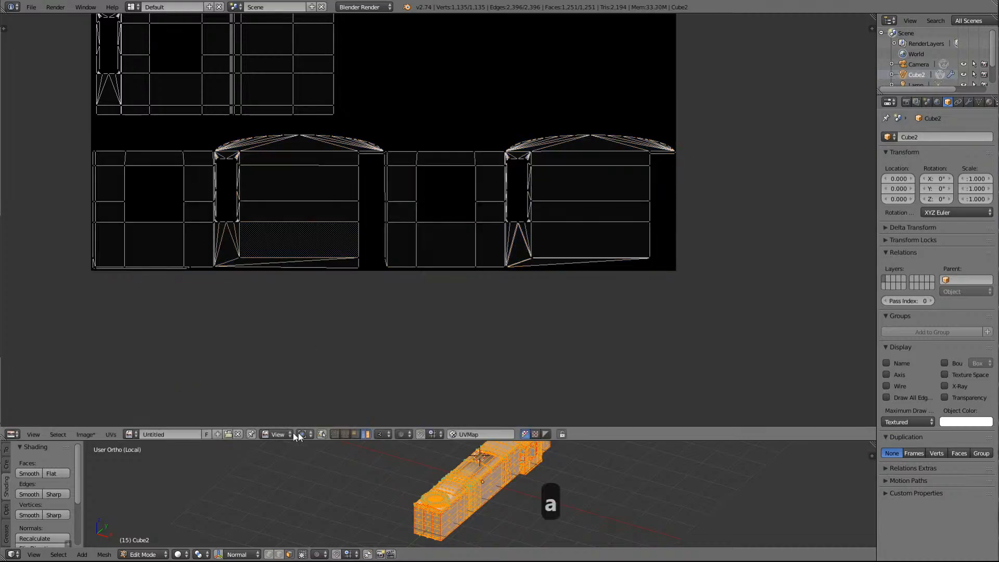
pyautogui.click(335, 435)
pyautogui.press('Delete')
pyautogui.scroll(-5, 448, 261)
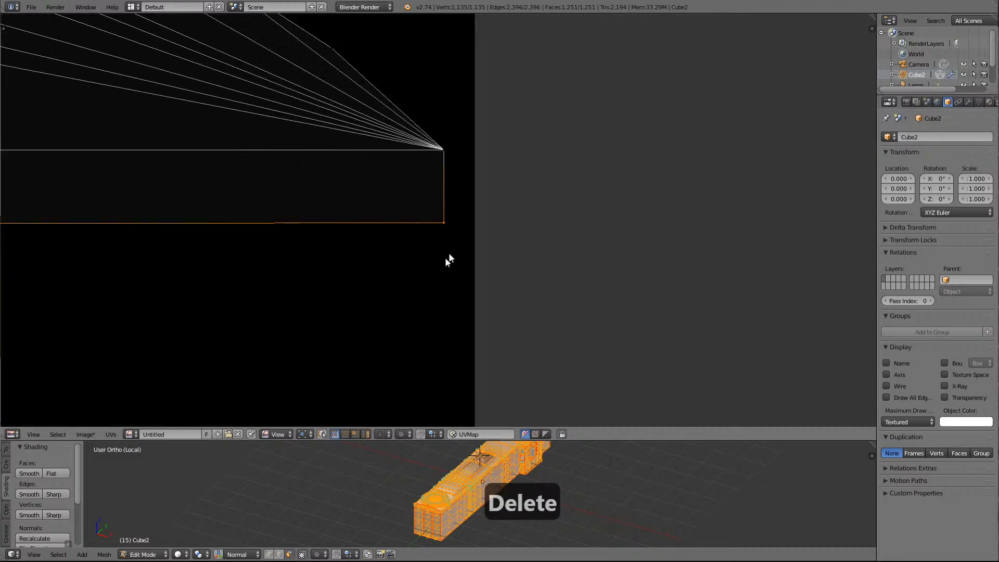
pyautogui.scroll(-4, 278, 275)
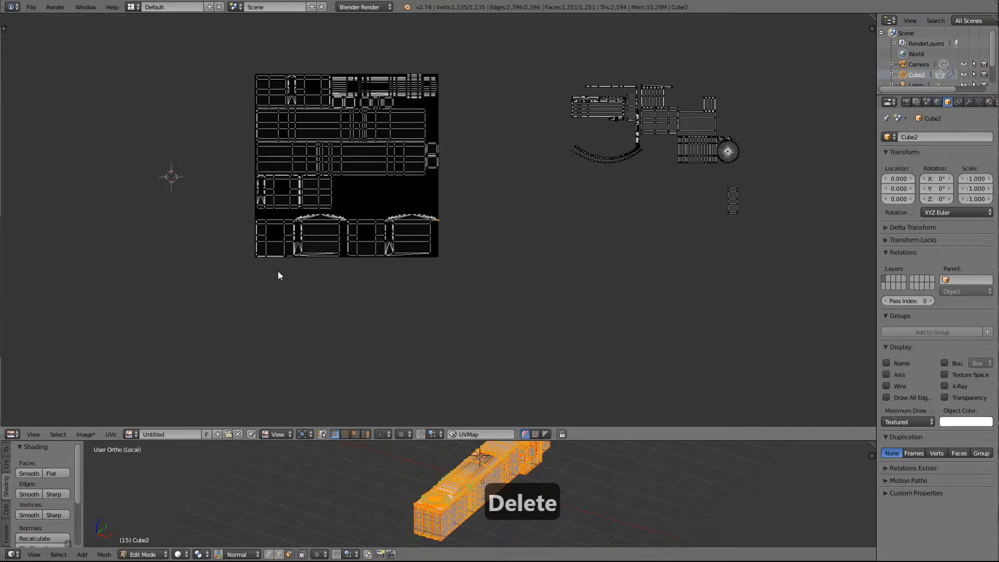
pyautogui.scroll(3, 278, 275)
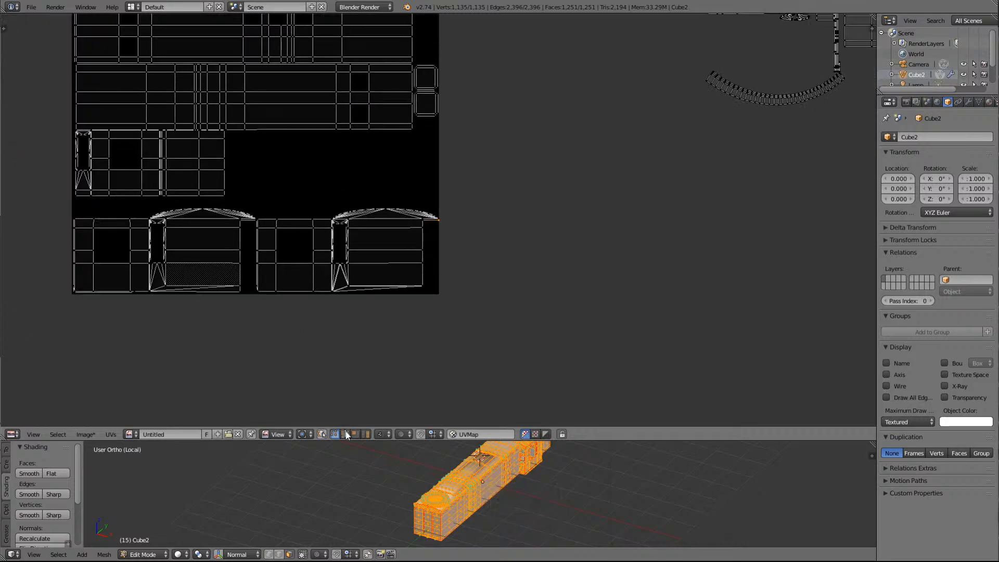
pyautogui.click(366, 434)
pyautogui.scroll(-4, 458, 263)
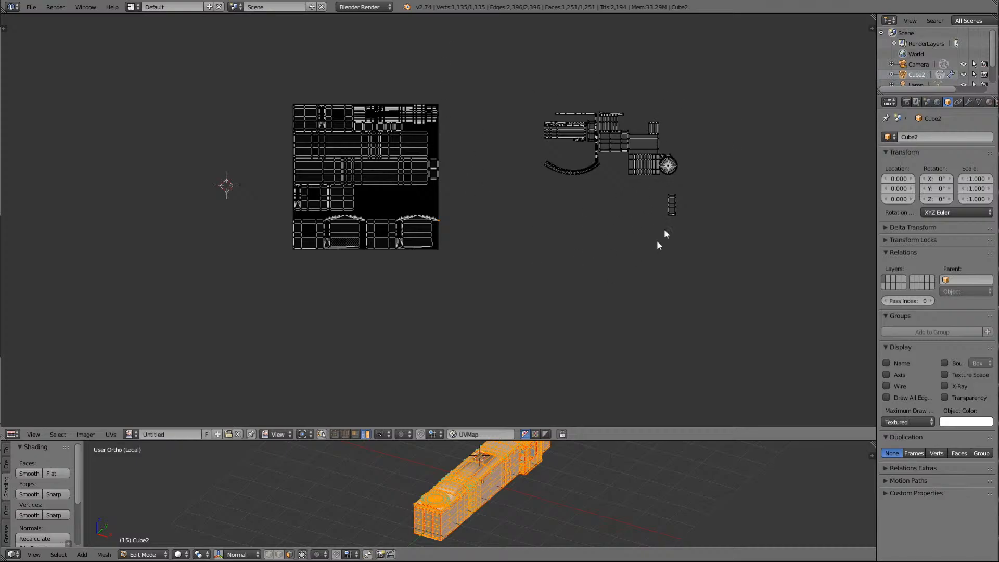
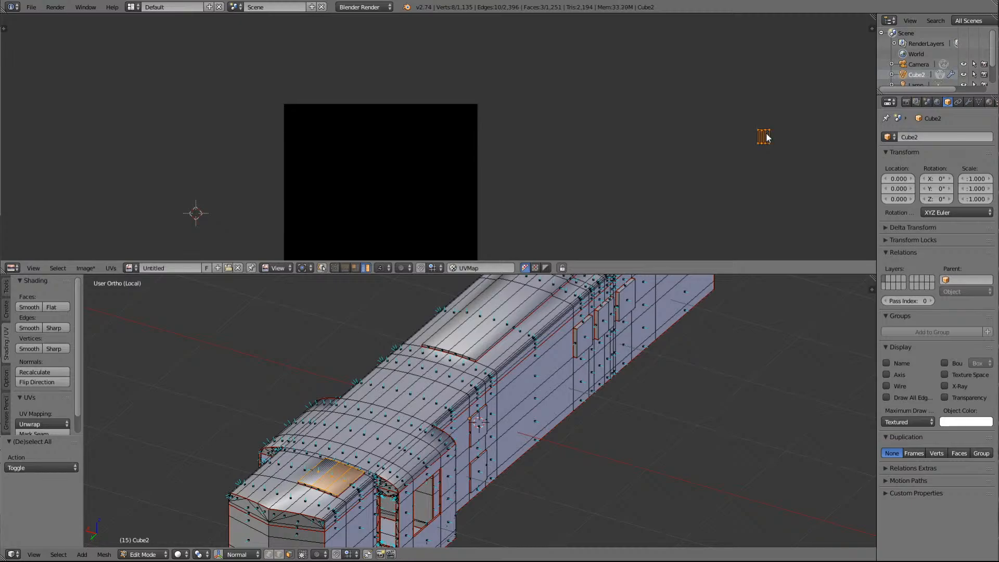
# Display the whole mesh's UVs and select the small recessed roof panel's island together with its surrounding border strips
pyautogui.press('a')
pyautogui.press('a')
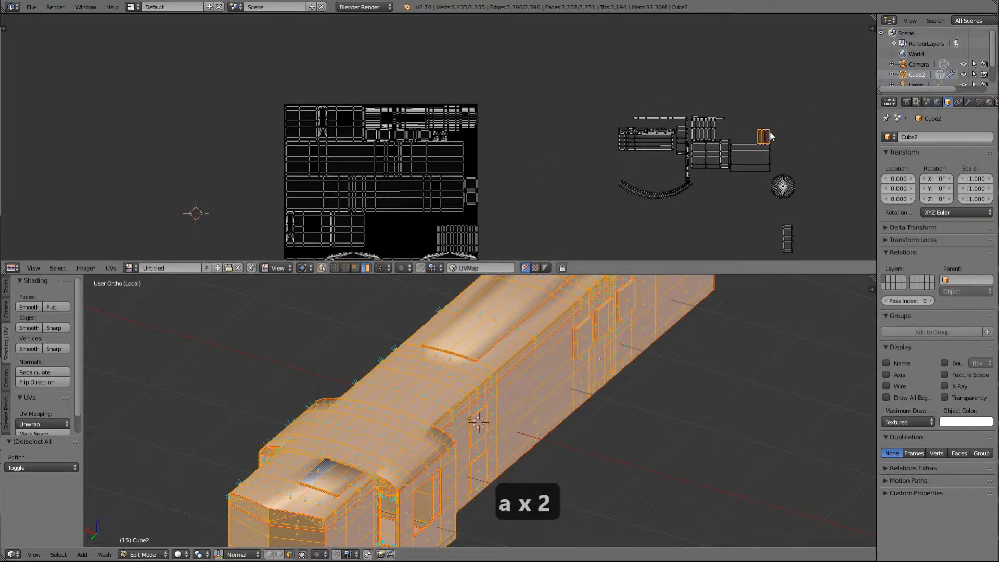
pyautogui.press('g')
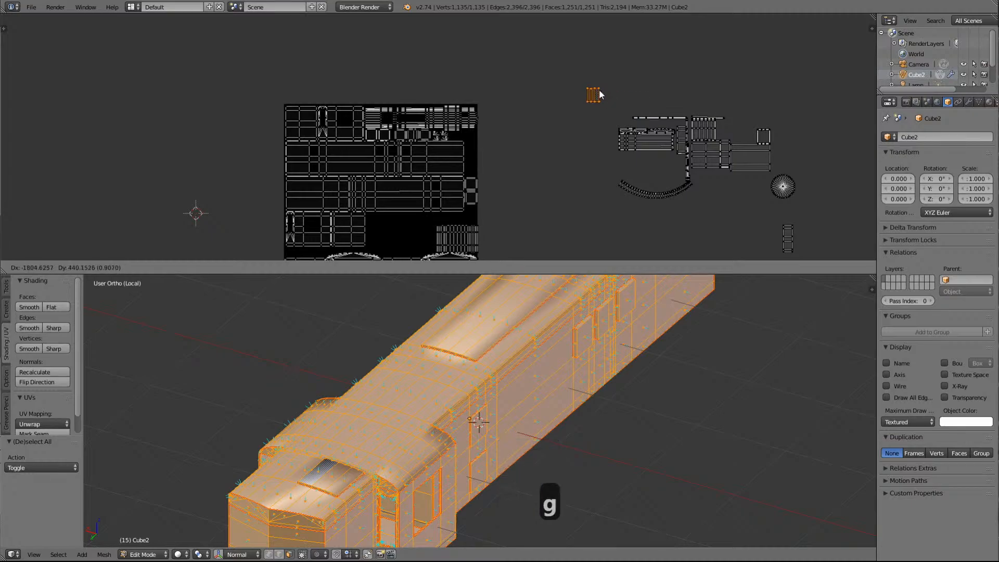
pyautogui.click(772, 136)
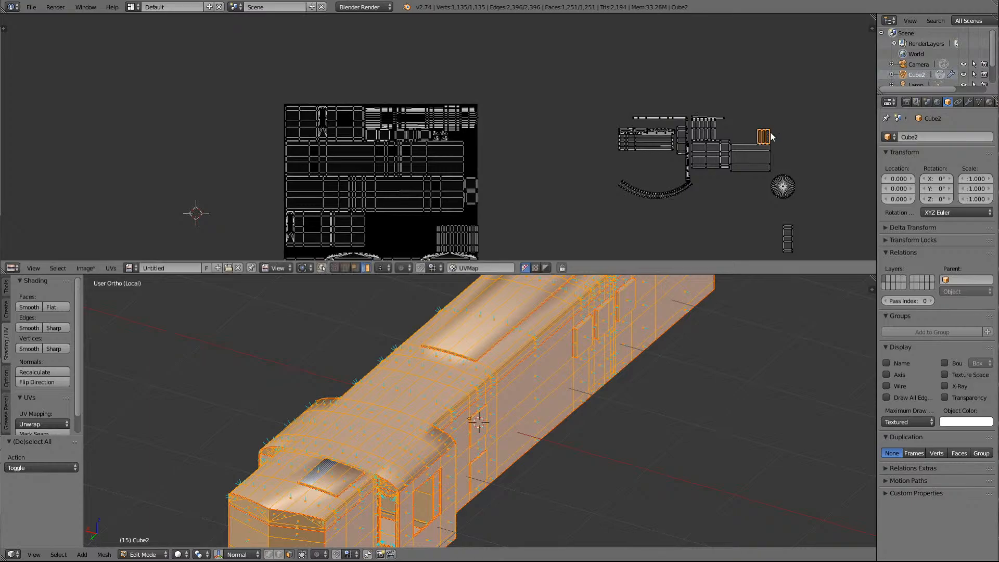
pyautogui.press('Delete')
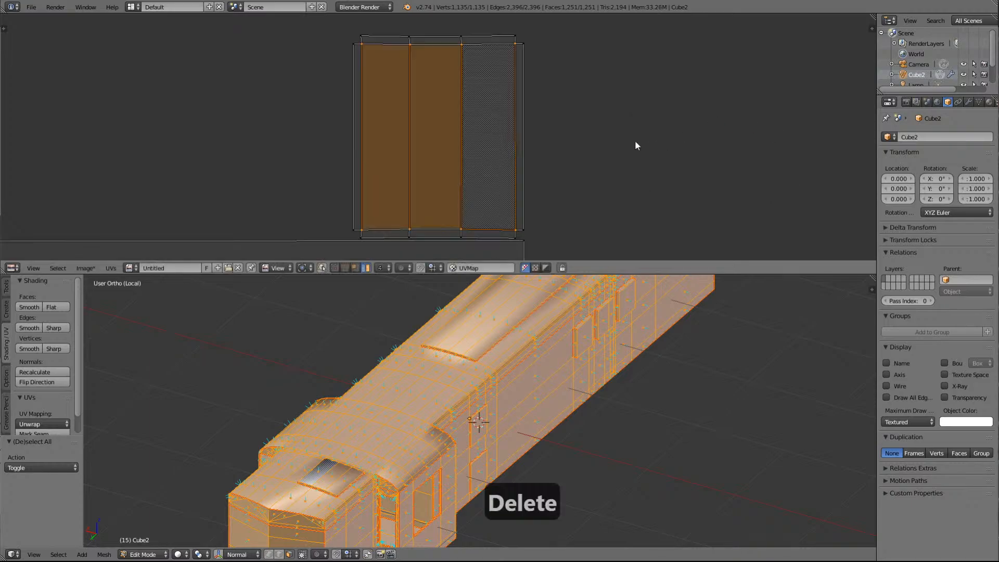
pyautogui.keyDown('shift'); pyautogui.rightClick(479, 40); pyautogui.keyUp('shift')
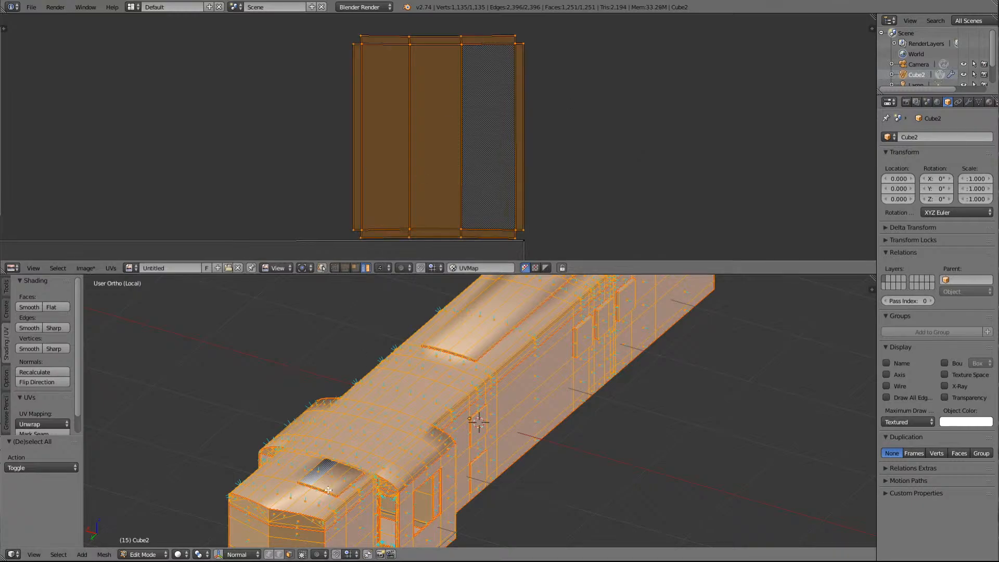
# Move the selected roof-panel island by about X -1.424, Y 0.039 to sit just outside the texture area near the roof island
pyautogui.keyDown('shift'); pyautogui.scroll(-3, 328, 473); pyautogui.keyUp('shift')
pyautogui.scroll(5, 281, 438)
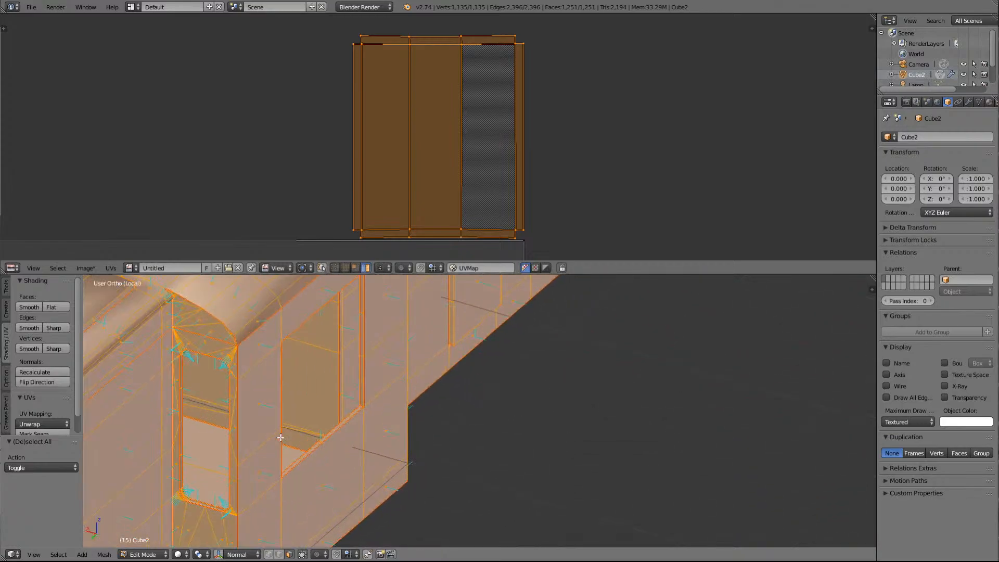
pyautogui.scroll(-12, 659, 138)
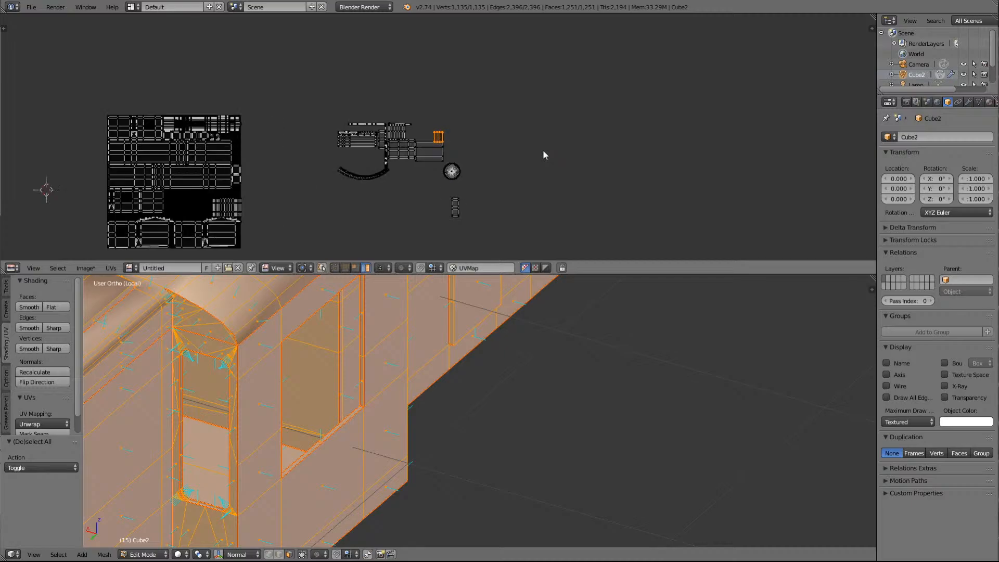
pyautogui.press('g')
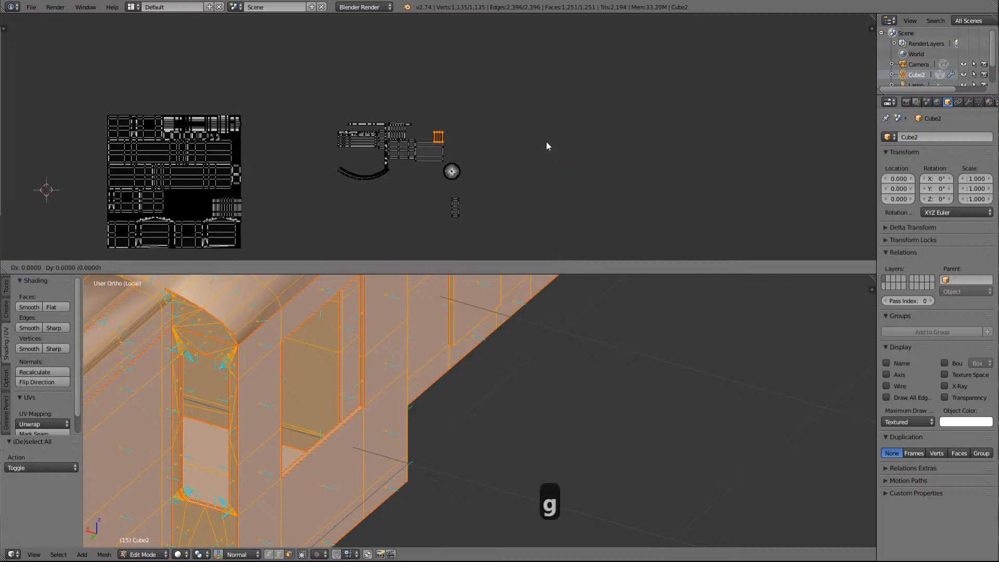
pyautogui.click(357, 140)
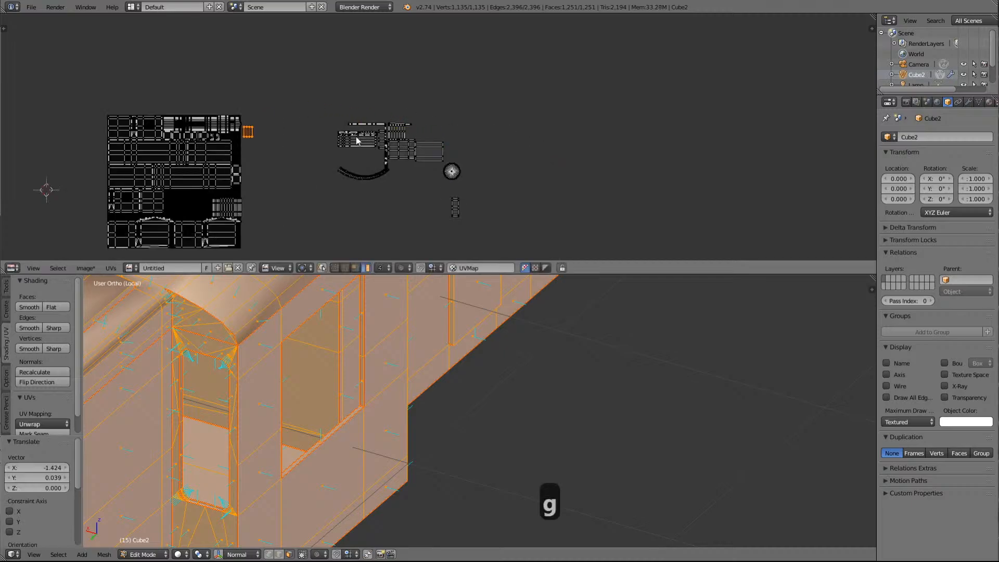
# Rotate the roof-panel island by about 90° to match the roof island's orientation
pyautogui.scroll(-4, 284, 372)
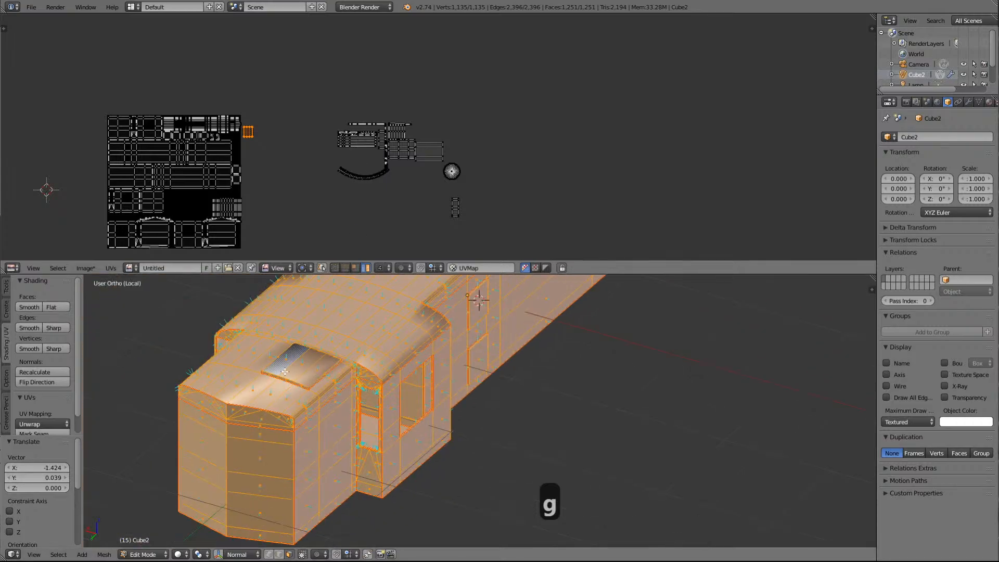
pyautogui.press('Delete')
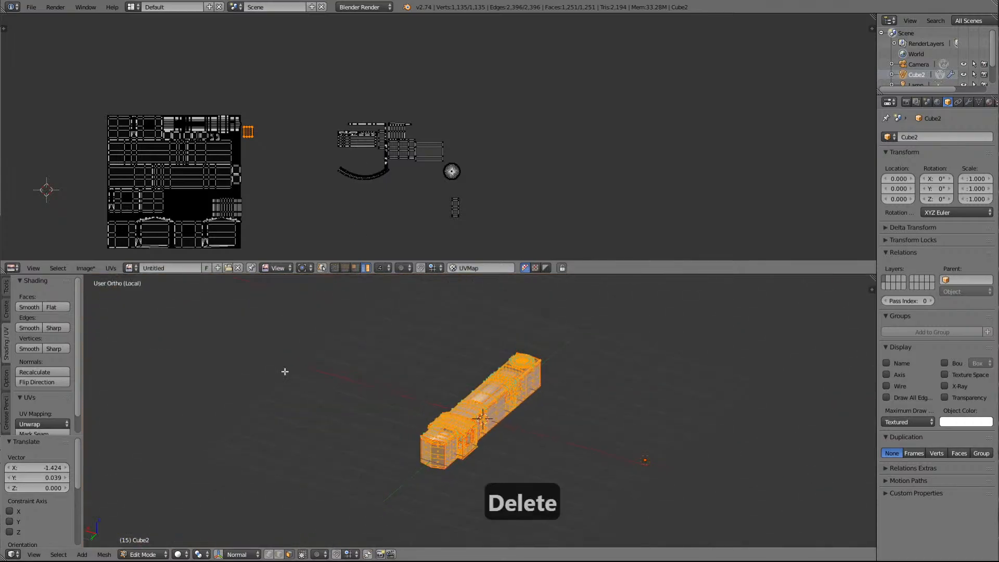
pyautogui.press('Delete')
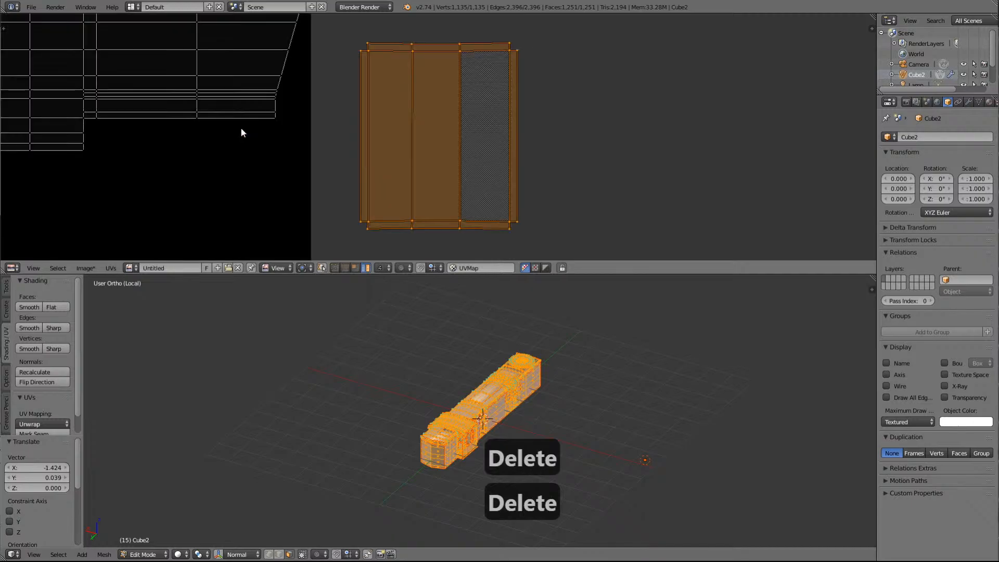
pyautogui.scroll(-5, 240, 127)
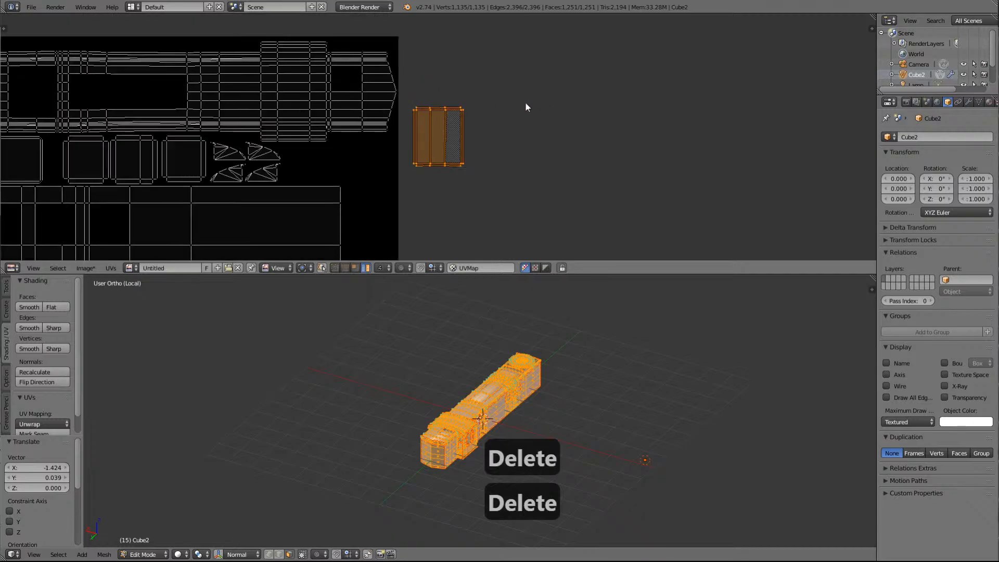
pyautogui.scroll(7, 452, 442)
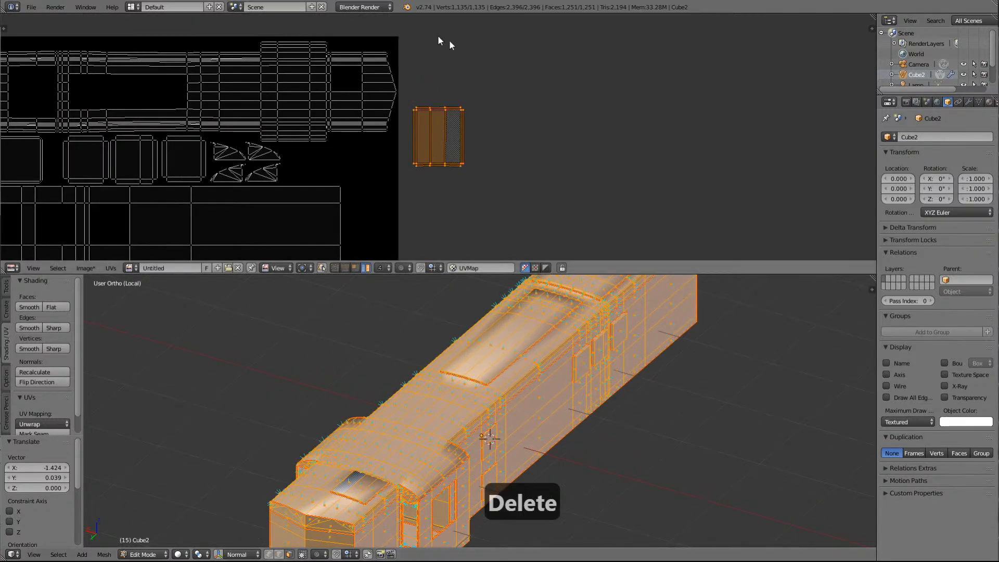
pyautogui.press('r')
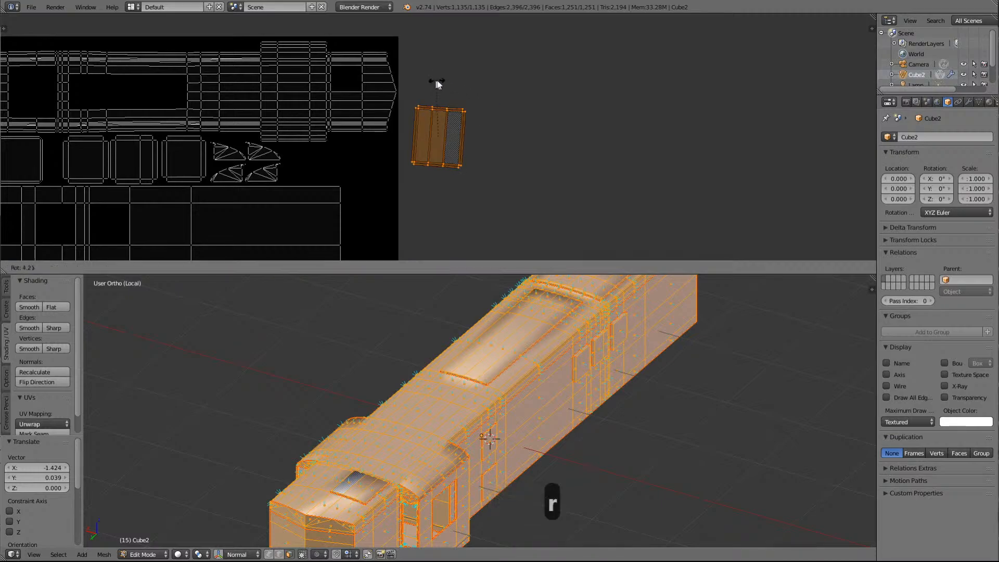
pyautogui.click(482, 130)
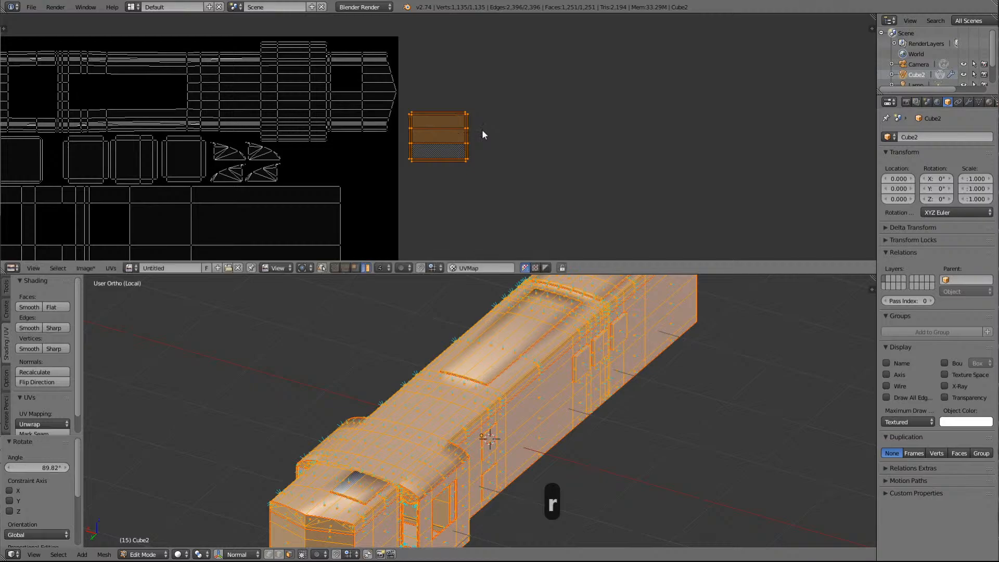
# Scale the roof-panel island to about 0.573 and move it about X -0.117, Y 0.076 over the opening in the roof island
pyautogui.press('s')
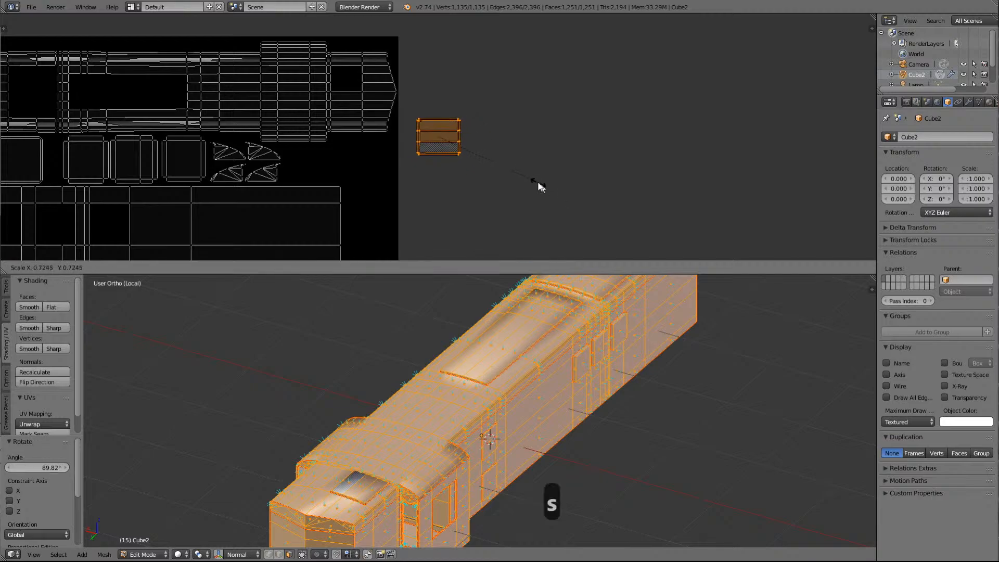
pyautogui.click(518, 180)
pyautogui.press('g')
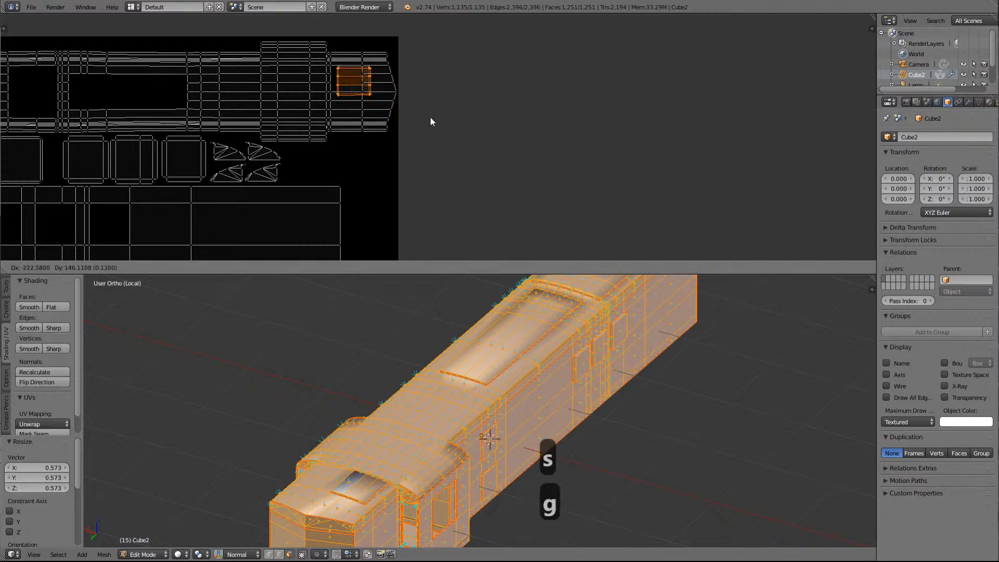
pyautogui.click(424, 114)
pyautogui.press('Delete')
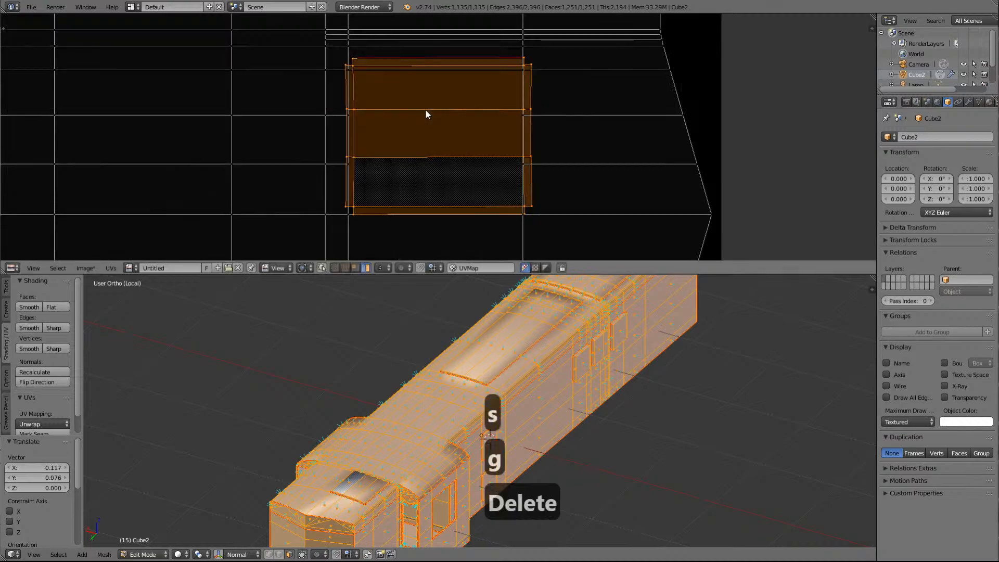
pyautogui.scroll(-3, 426, 111)
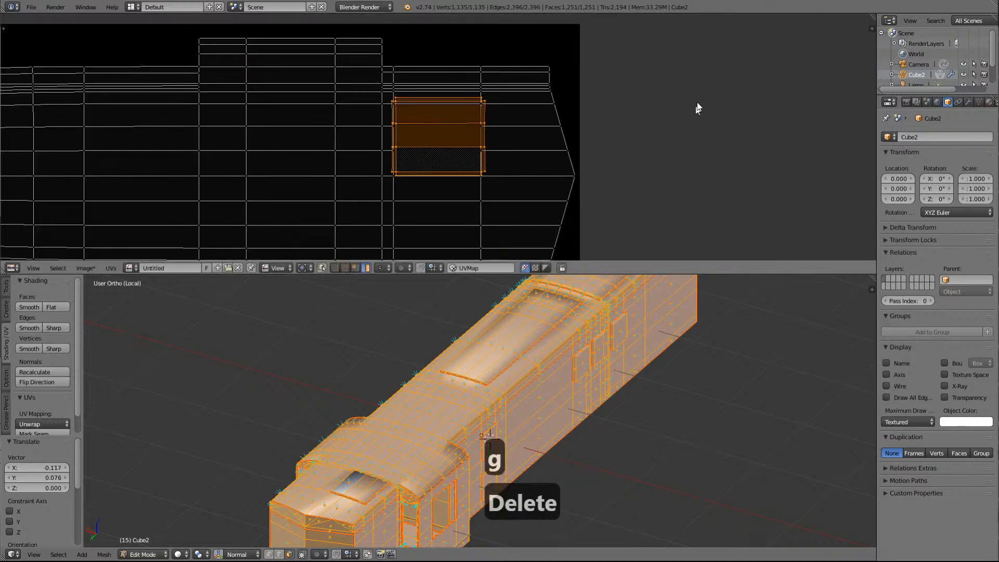
# Shrink the roof-panel island by about 0.88 and 0.976, nudging it about X -0.0007, Y -0.002, to fit inside the opening
pyautogui.press('s')
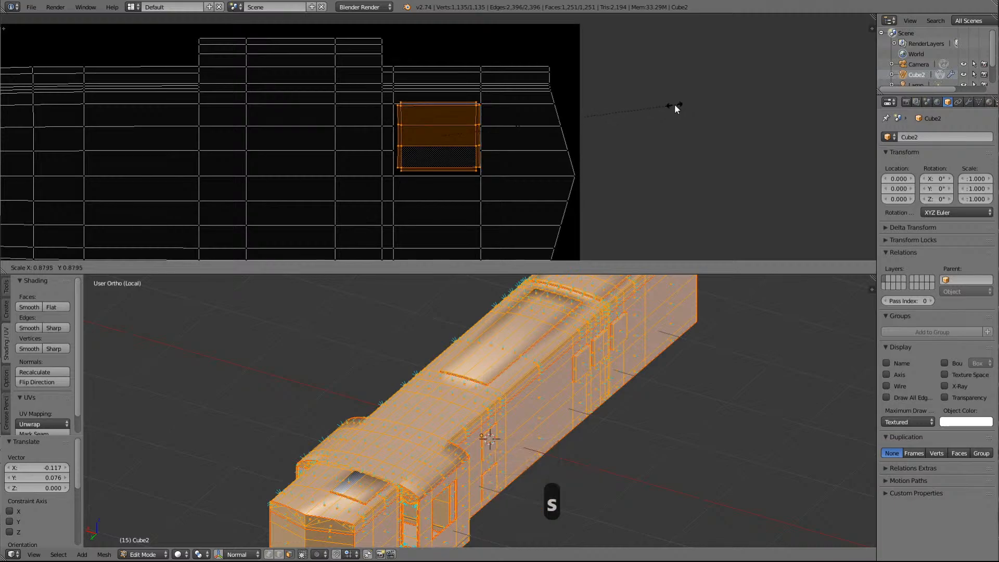
pyautogui.click(674, 104)
pyautogui.press('g')
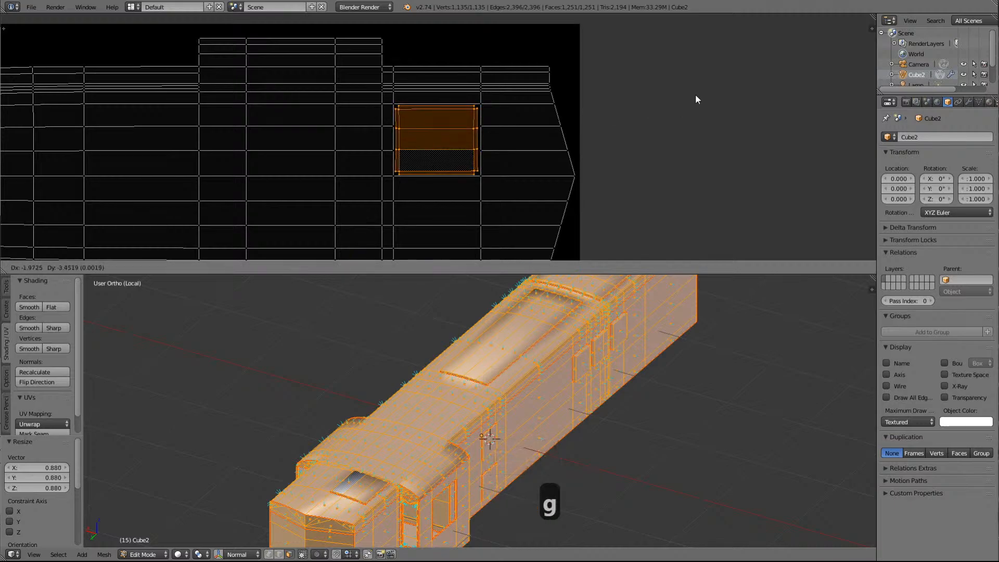
pyautogui.click(698, 99)
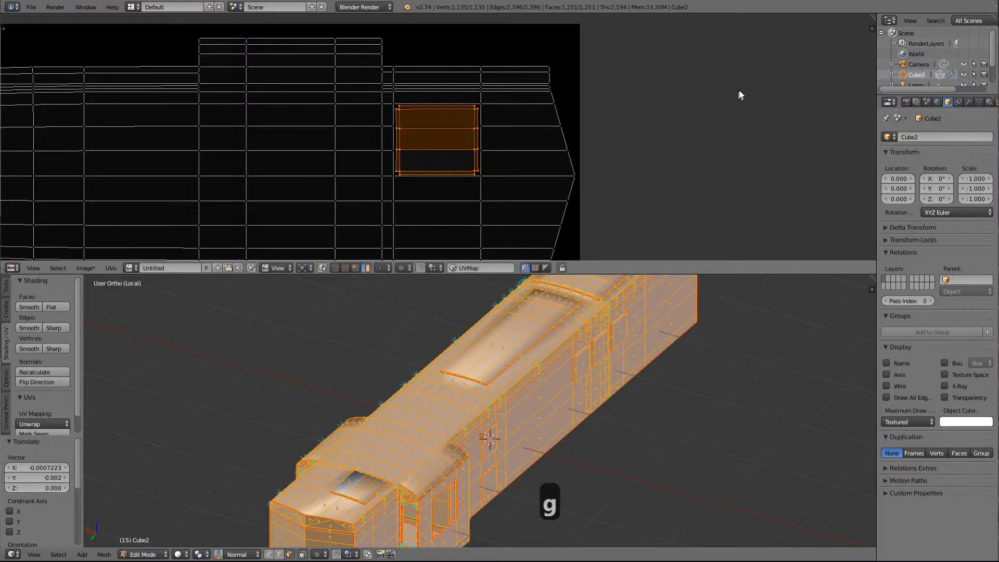
pyautogui.press('s')
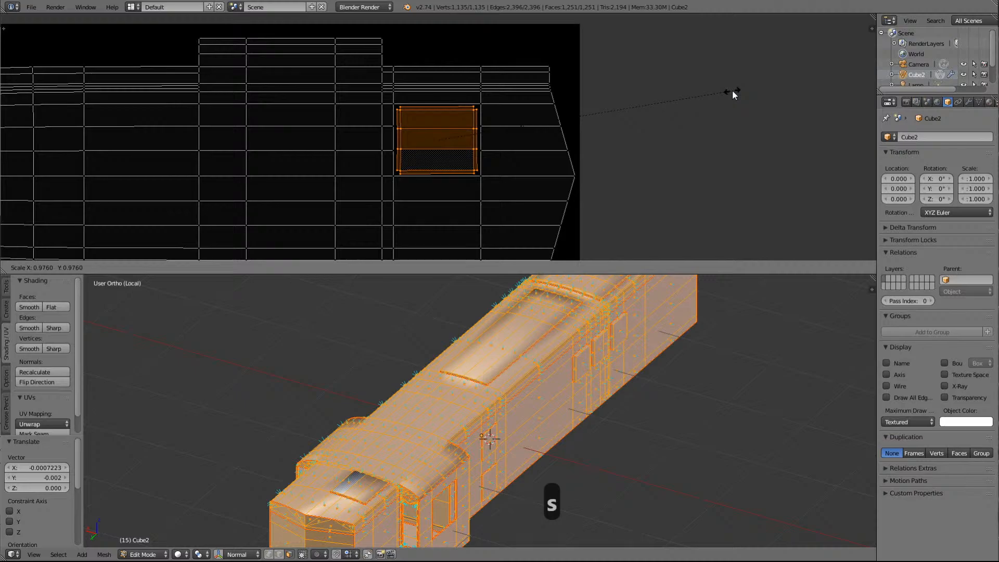
pyautogui.click(732, 89)
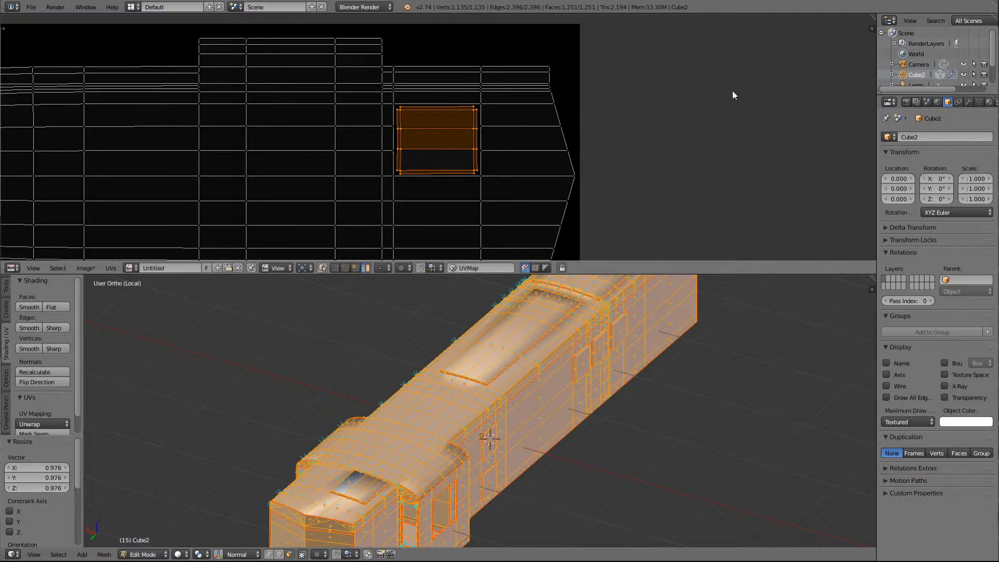
pyautogui.press('a')
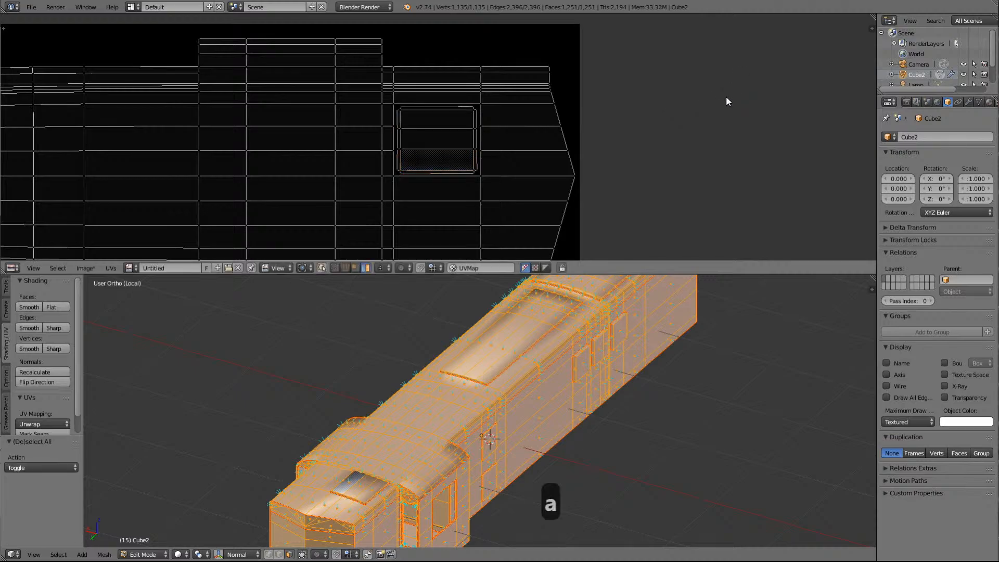
# Clear the selection and select four adjacent lengthwise faces of the long recessed roof panel to isolate its UV island
pyautogui.scroll(-5, 727, 100)
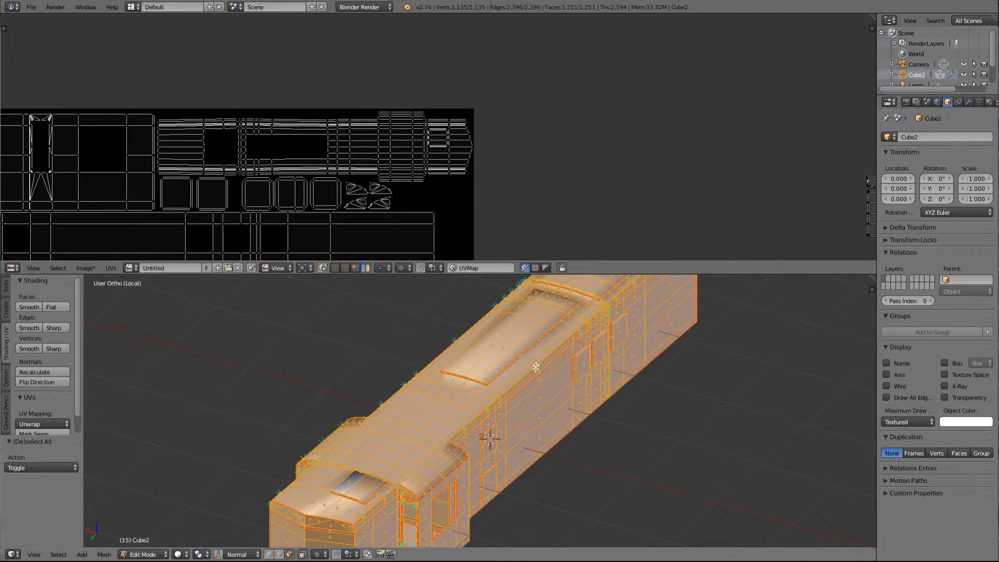
pyautogui.press('a')
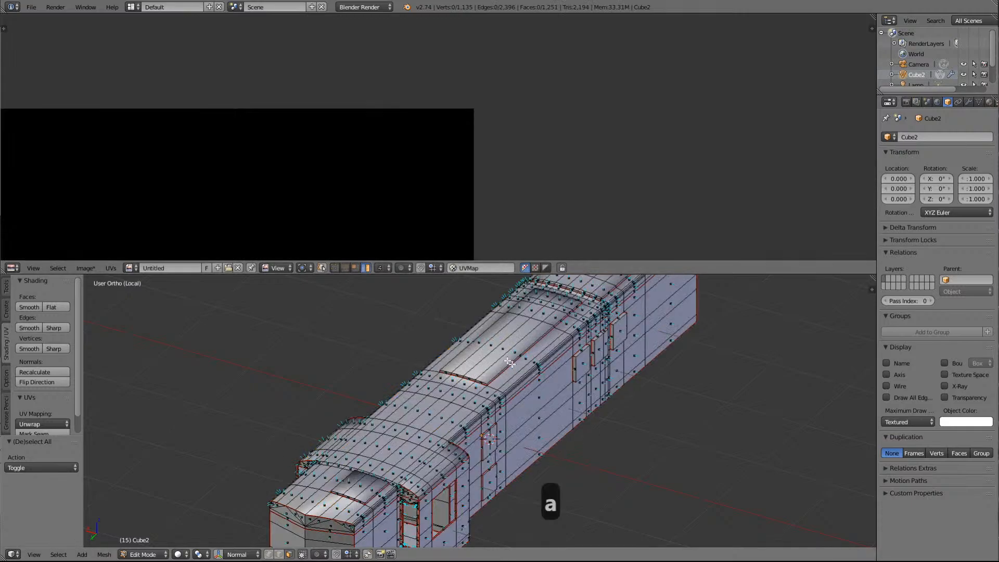
pyautogui.rightClick(479, 343)
pyautogui.keyDown('shift'); pyautogui.rightClick(491, 349); pyautogui.keyUp('shift')
pyautogui.keyDown('shift'); pyautogui.rightClick(504, 356); pyautogui.keyUp('shift')
pyautogui.keyDown('shift'); pyautogui.rightClick(513, 356); pyautogui.keyUp('shift')
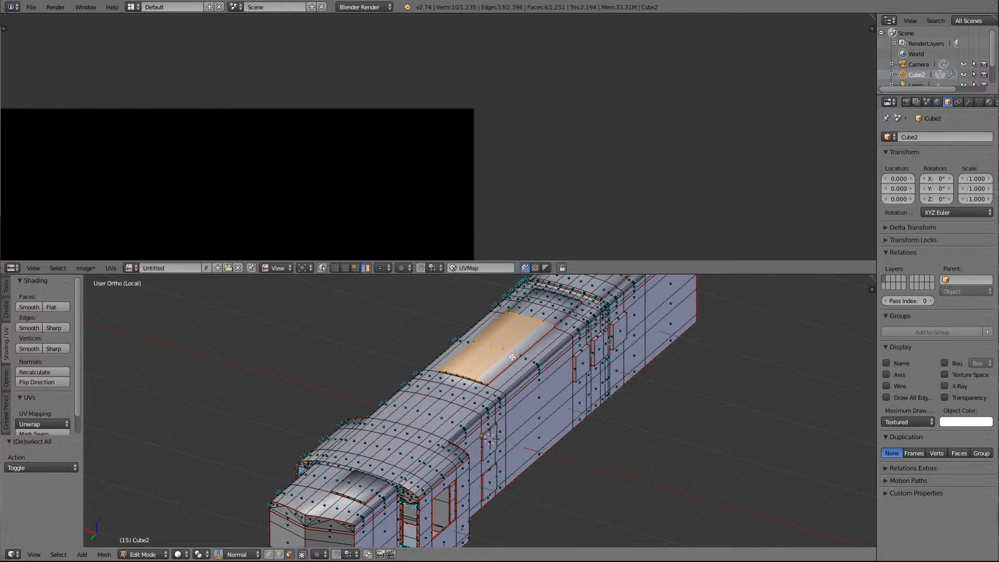
pyautogui.scroll(-2, 575, 209)
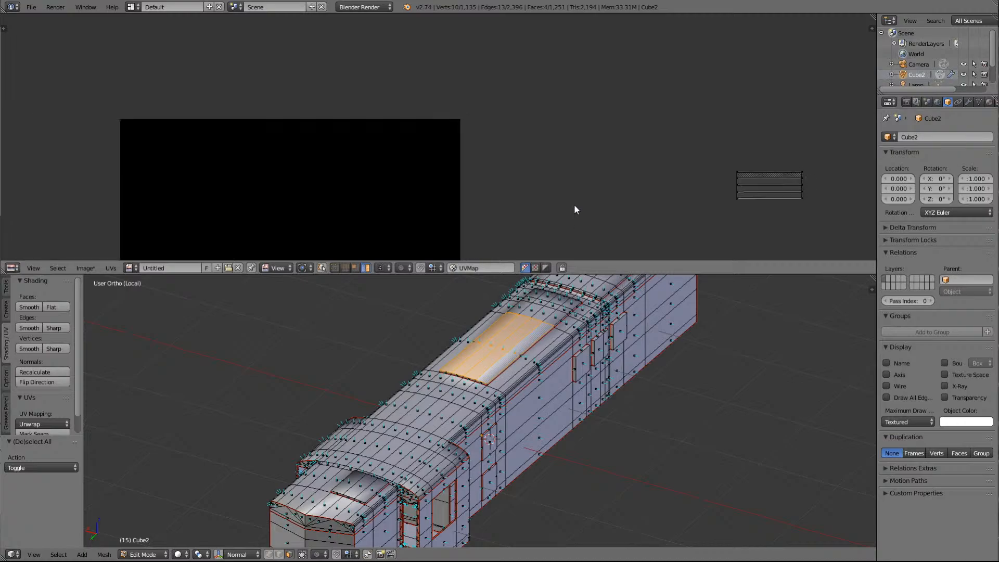
pyautogui.scroll(-2, 574, 205)
# Reselect the whole mesh and move the long roof-panel island by about X -1.226, Y 0.129 onto the roof island
pyautogui.rightClick(641, 165)
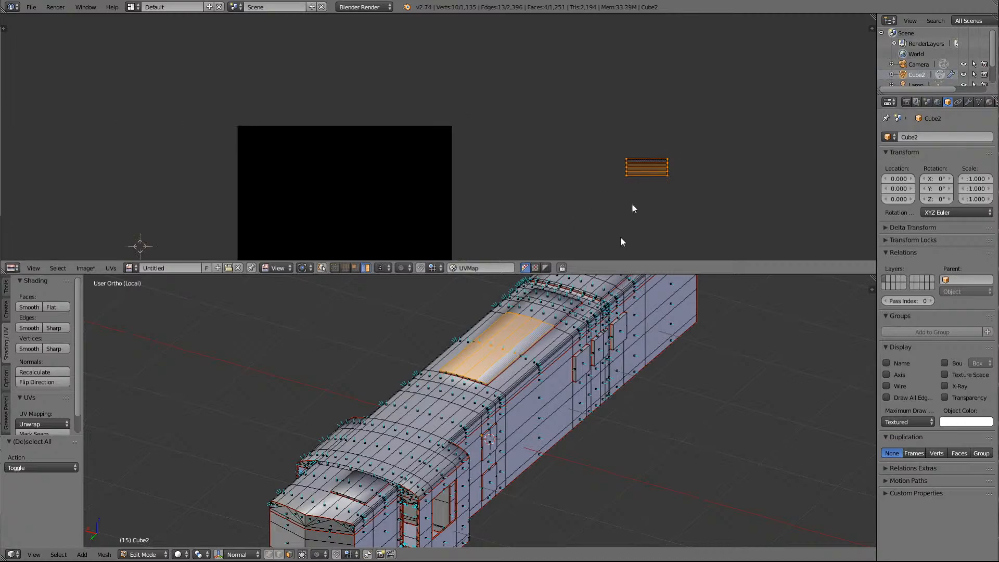
pyautogui.press('a')
pyautogui.press('a')
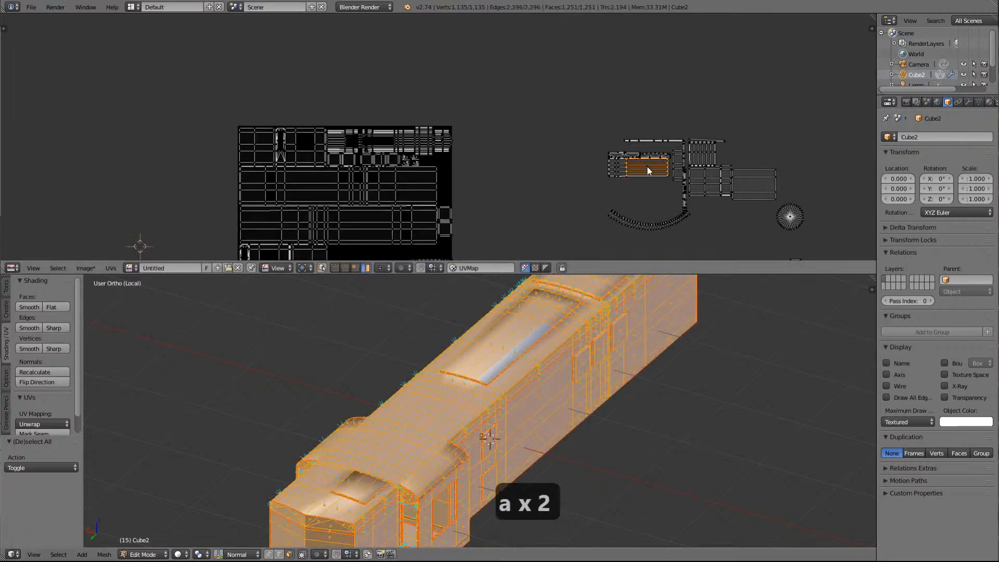
pyautogui.rightClick(648, 167)
pyautogui.press('g')
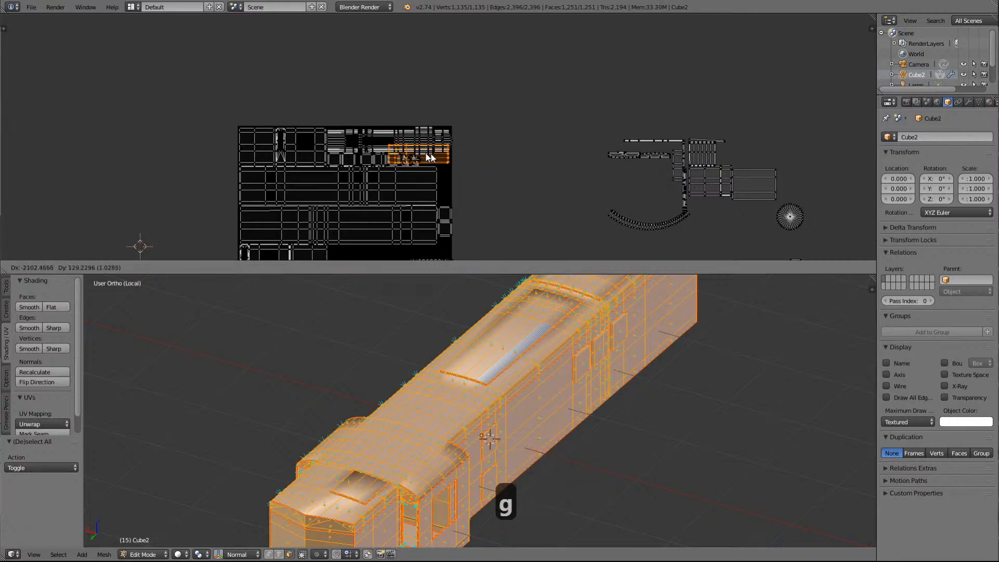
pyautogui.click(387, 144)
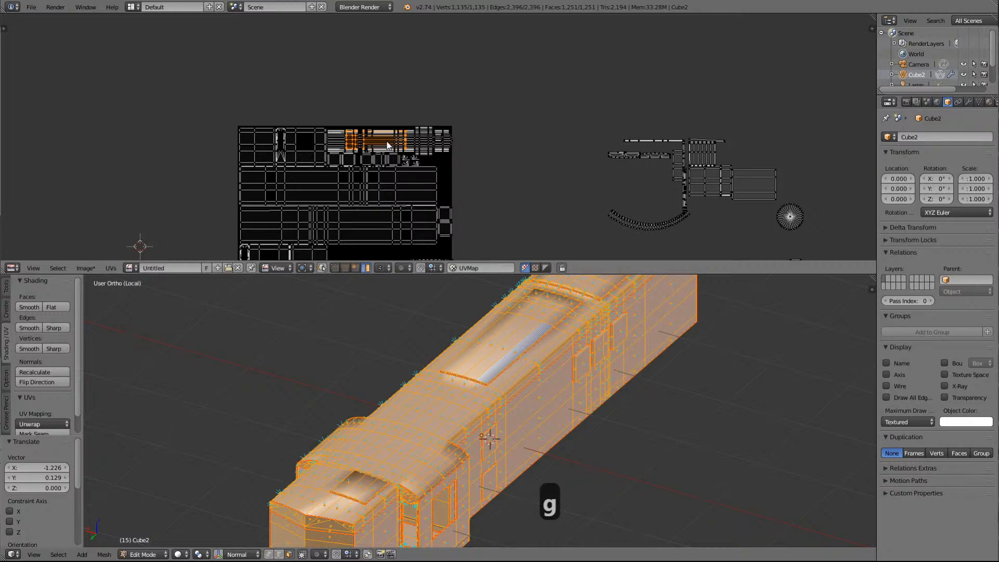
# Scale the long roof-panel island to about 0.499 and move it about X 0.011, Y -0.006 into the roof island's long opening
pyautogui.press('KP_Delete')
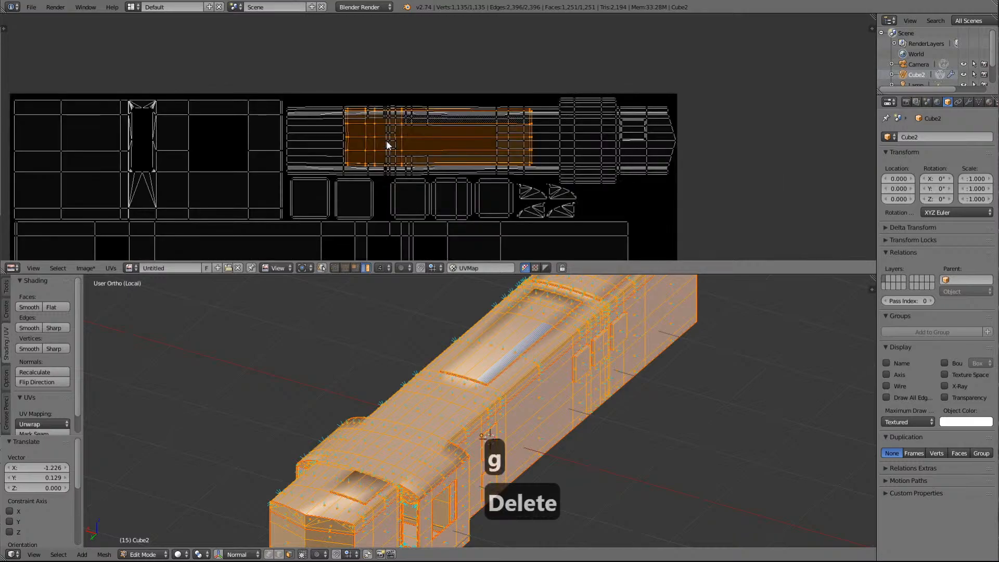
pyautogui.scroll(4, 427, 171)
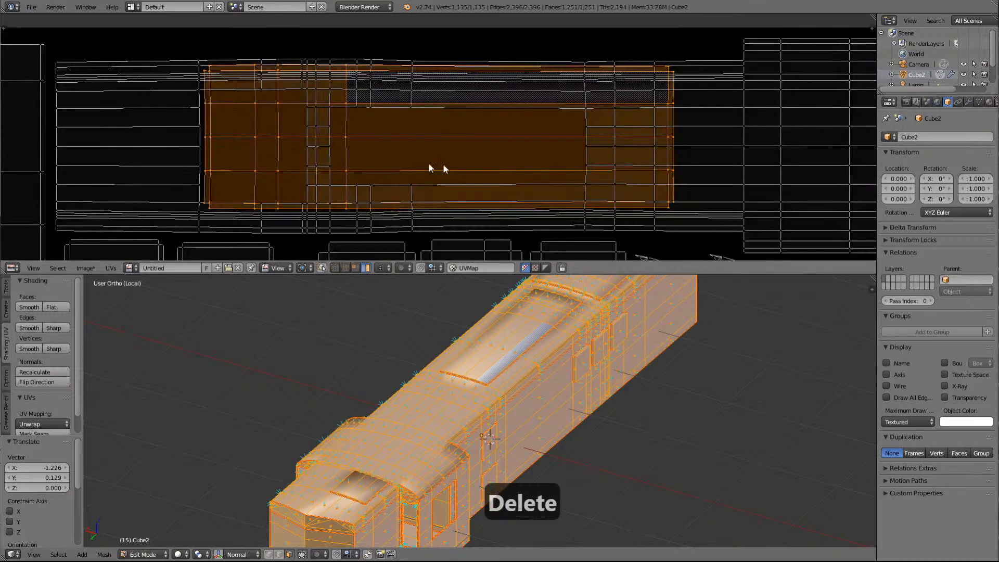
pyautogui.press('s')
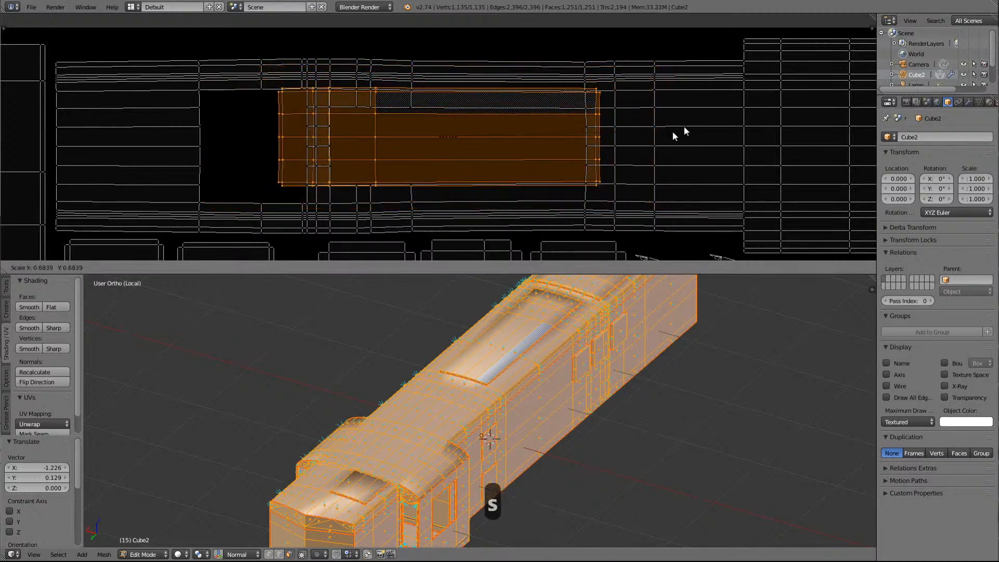
pyautogui.click(612, 148)
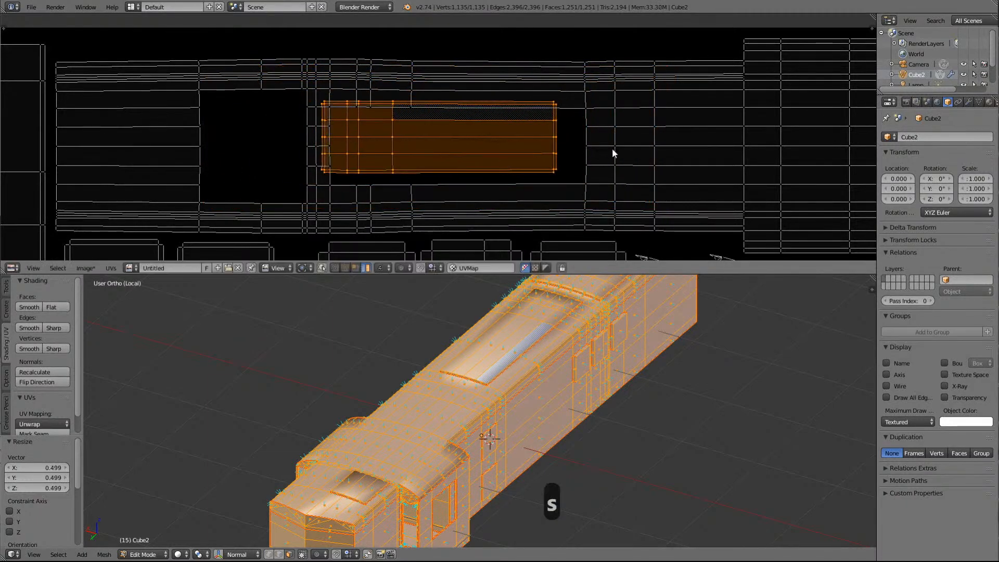
pyautogui.press('g')
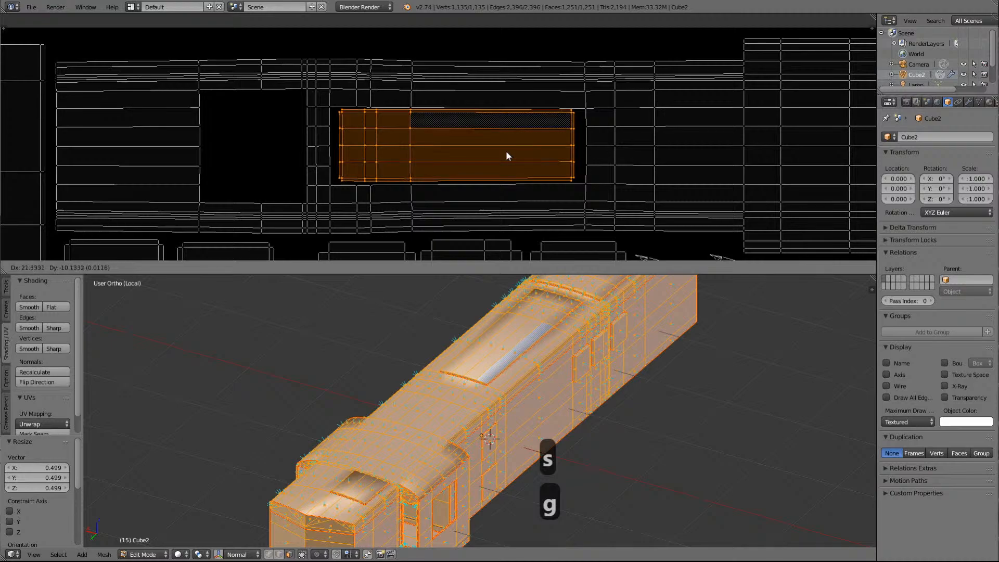
pyautogui.click(507, 154)
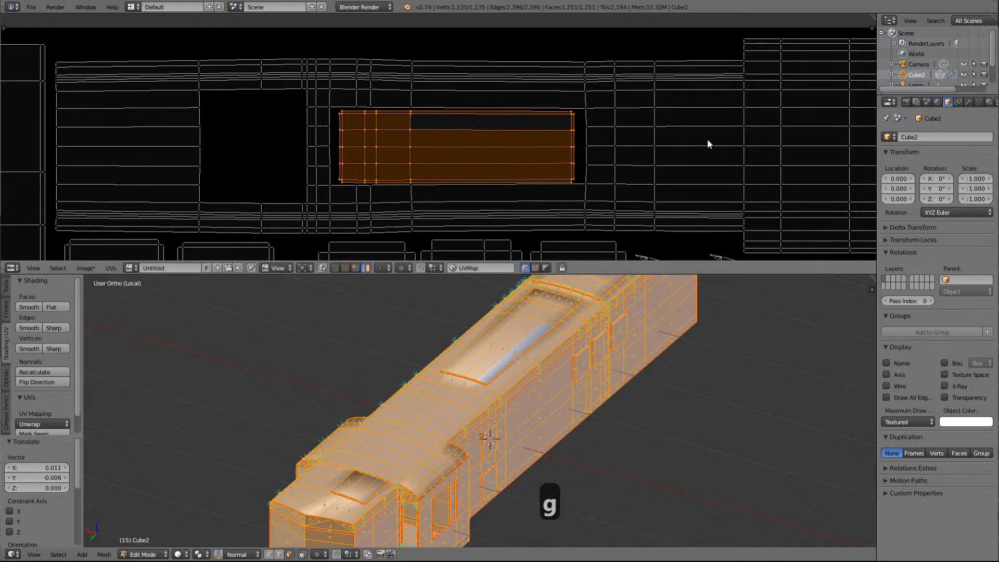
# Shrink the long roof-panel island by about 0.967 and nudge it about X 0.001, Y 0.0009 to centre it in the opening
pyautogui.press('s')
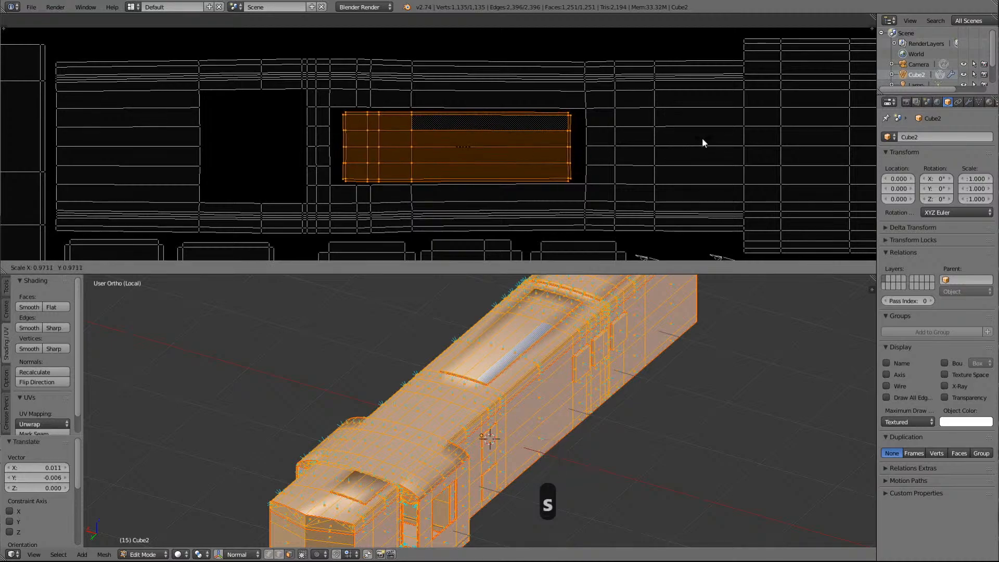
pyautogui.click(702, 143)
pyautogui.press('g')
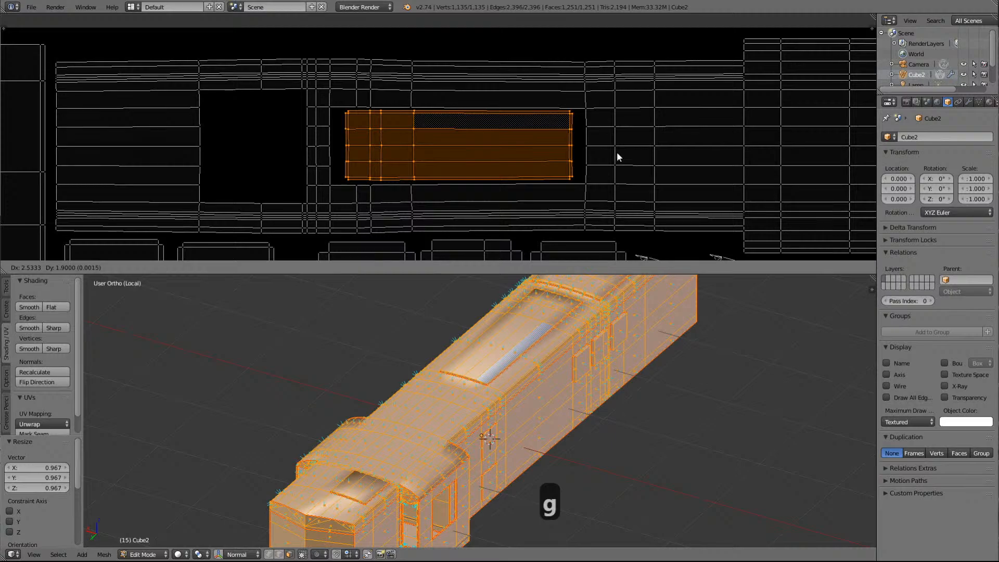
pyautogui.click(617, 151)
# Examine the packed UV layout and the islands still lying outside the texture area
pyautogui.scroll(-3, 617, 137)
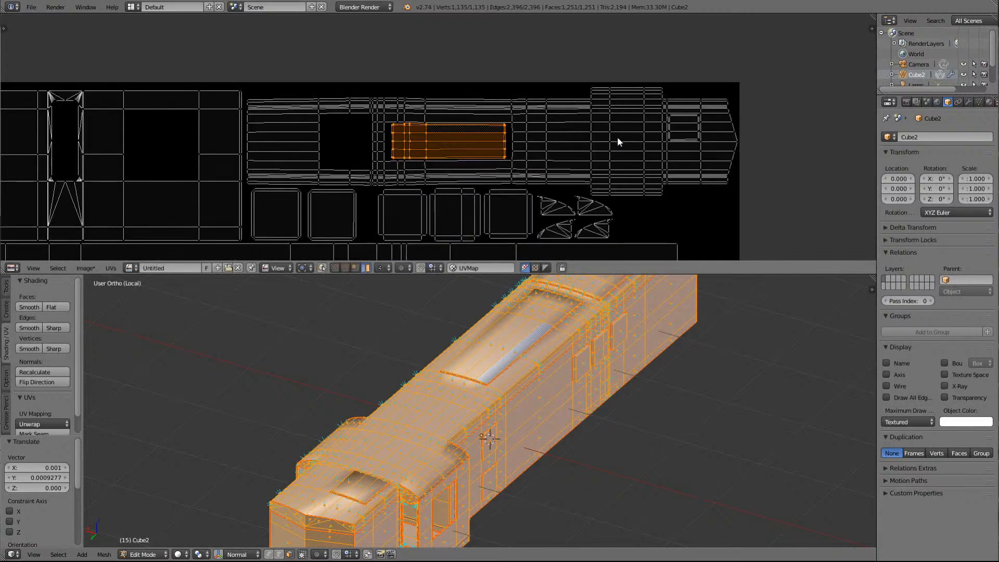
pyautogui.scroll(-6, 617, 141)
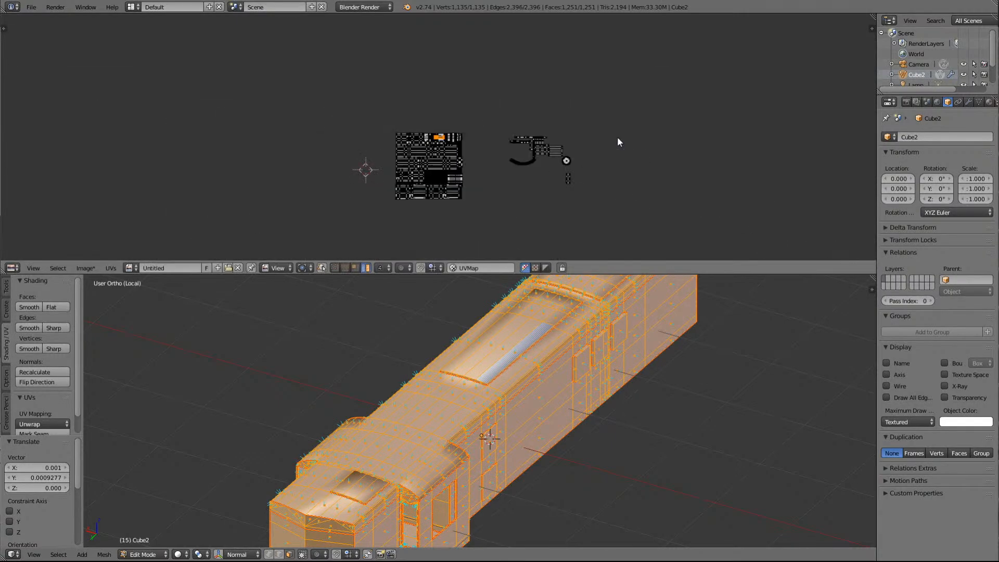
pyautogui.scroll(3, 617, 141)
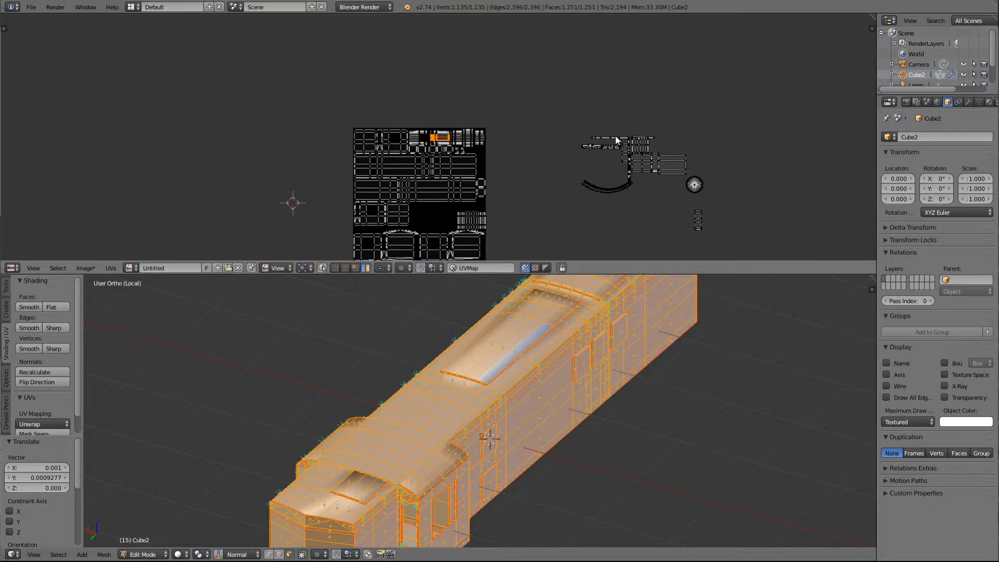
pyautogui.scroll(-2, 539, 176)
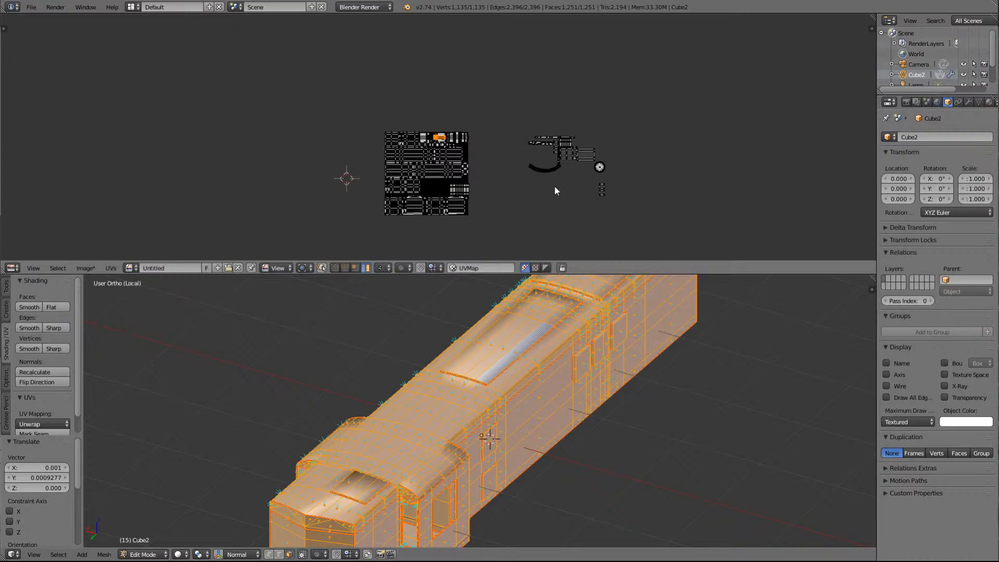
pyautogui.scroll(5, 555, 191)
pyautogui.scroll(4, 555, 183)
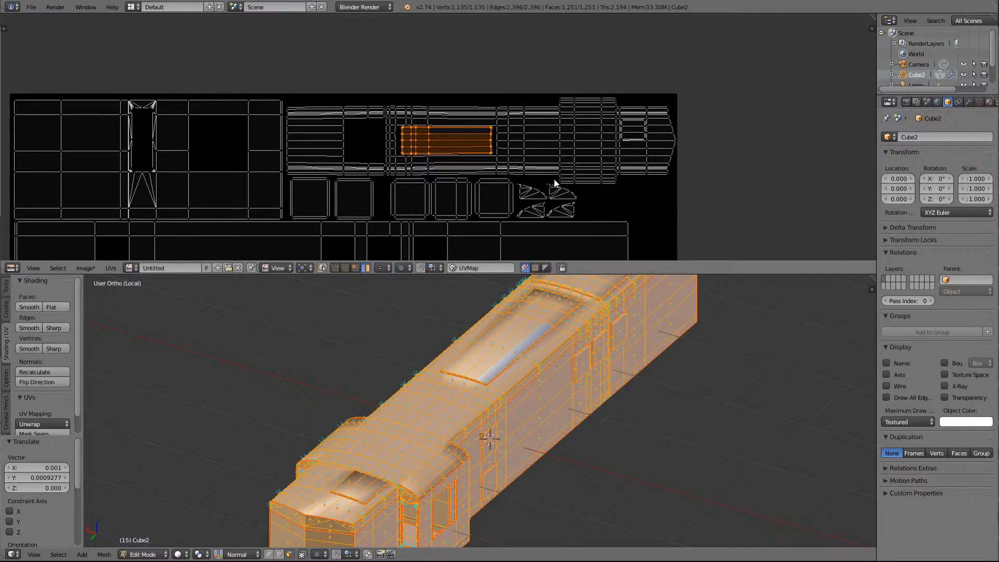
pyautogui.scroll(-4, 555, 183)
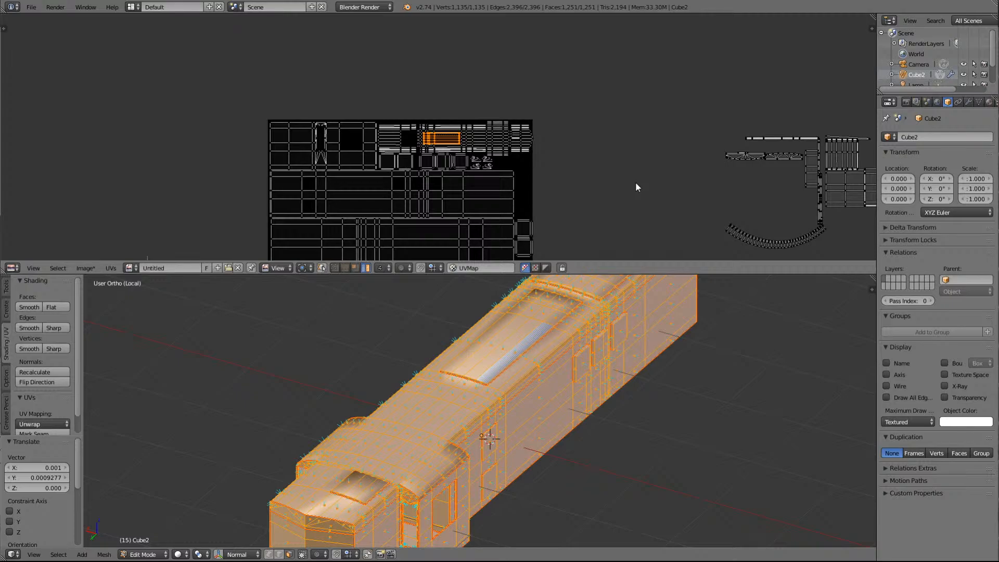
pyautogui.scroll(-4, 660, 169)
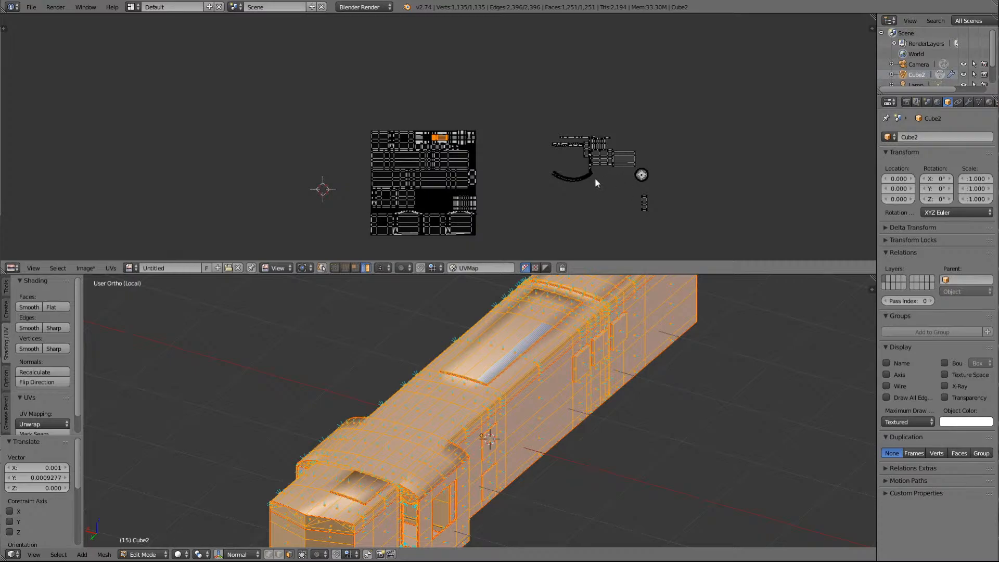
pyautogui.scroll(8, 578, 165)
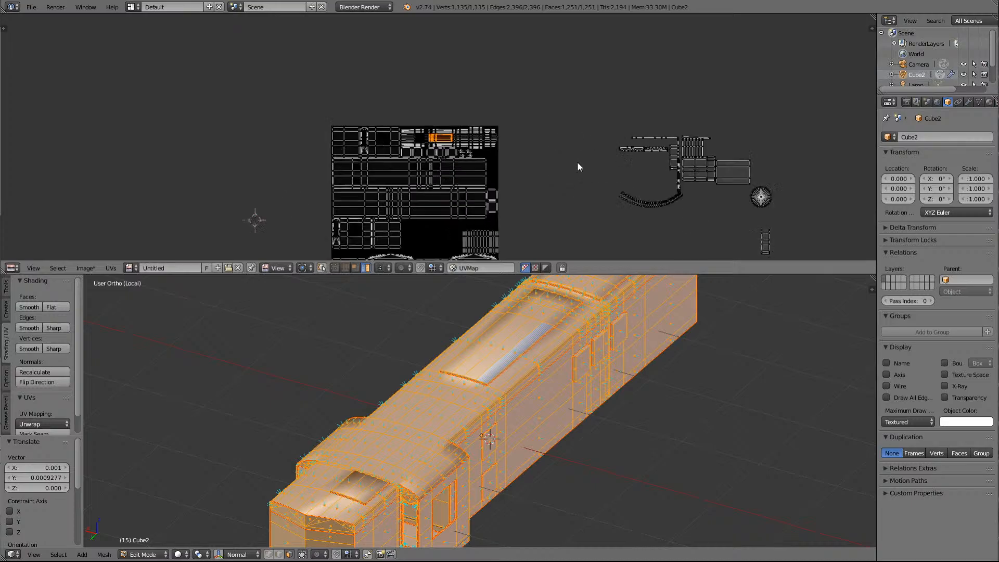
pyautogui.scroll(-3, 578, 166)
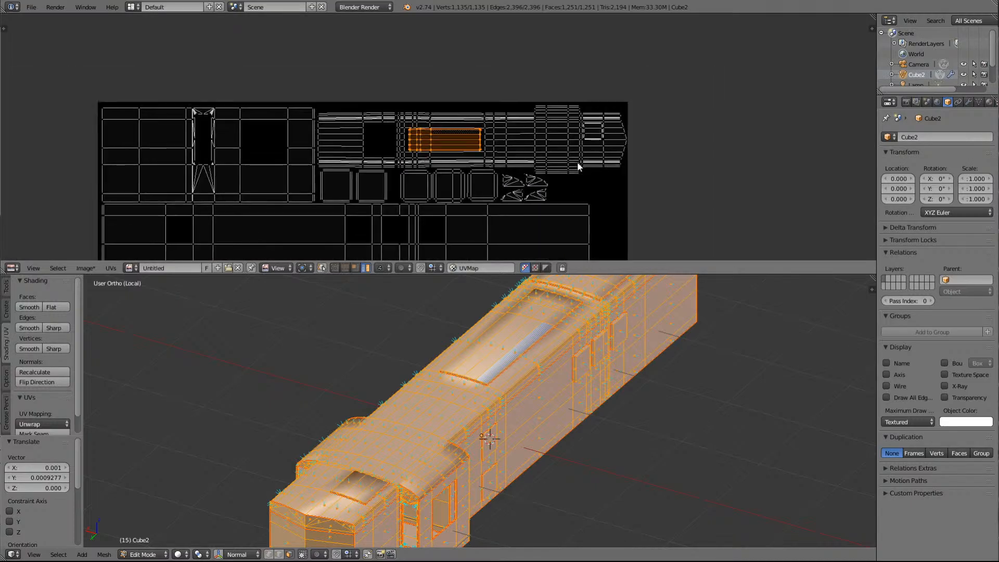
pyautogui.scroll(-3, 577, 166)
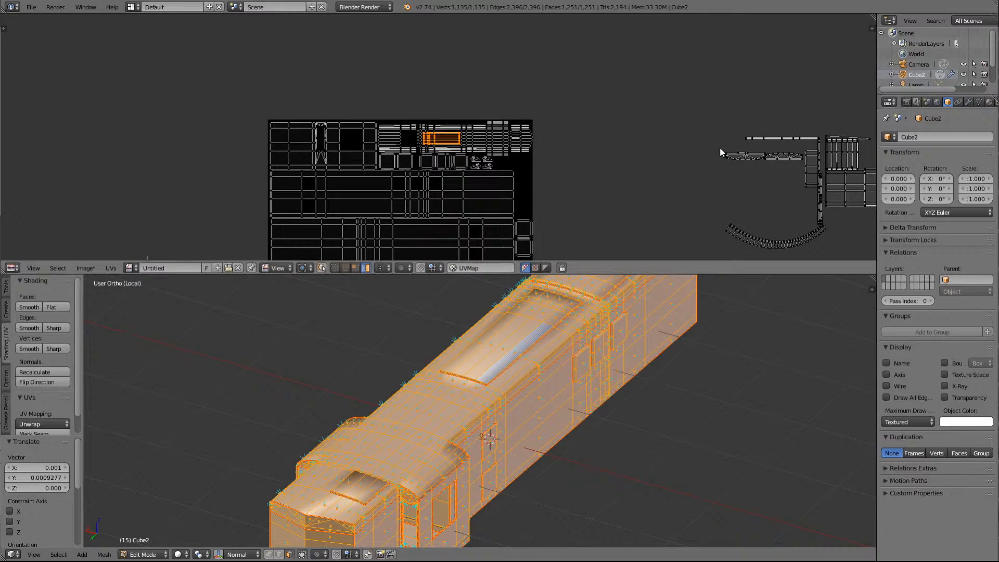
# Select the row of six faces across the recessed roof panel next to the round disc on the roof
pyautogui.moveTo(567, 355); pyautogui.dragTo(577, 336, button='middle')
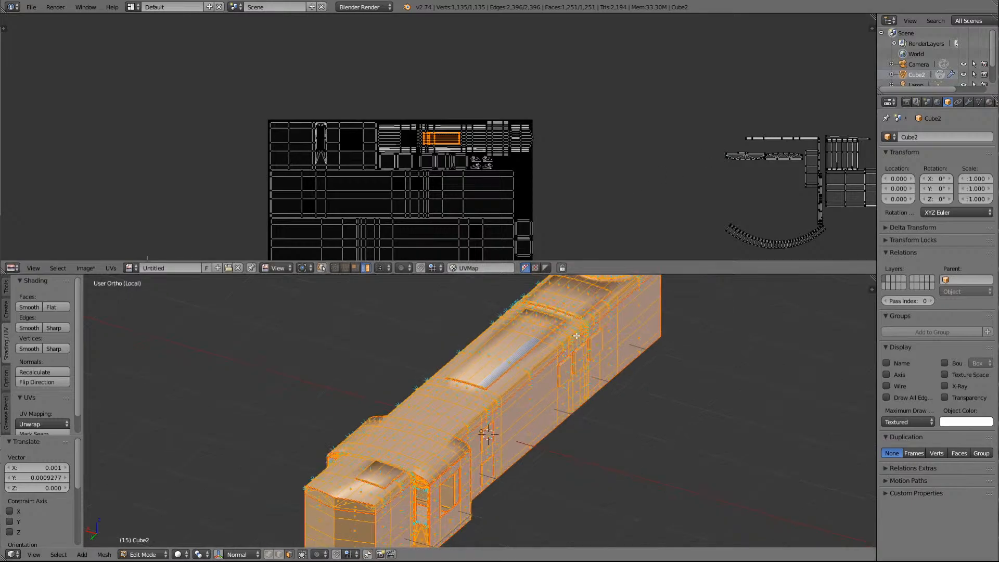
pyautogui.scroll(-2, 577, 336)
pyautogui.rightClick(544, 330)
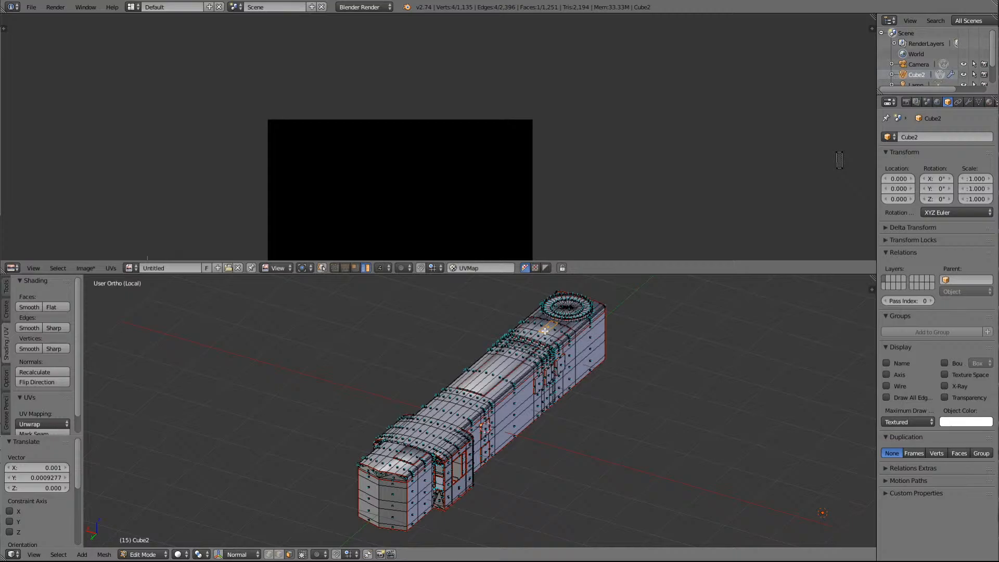
pyautogui.scroll(3, 544, 331)
pyautogui.press('KP_Decimal')
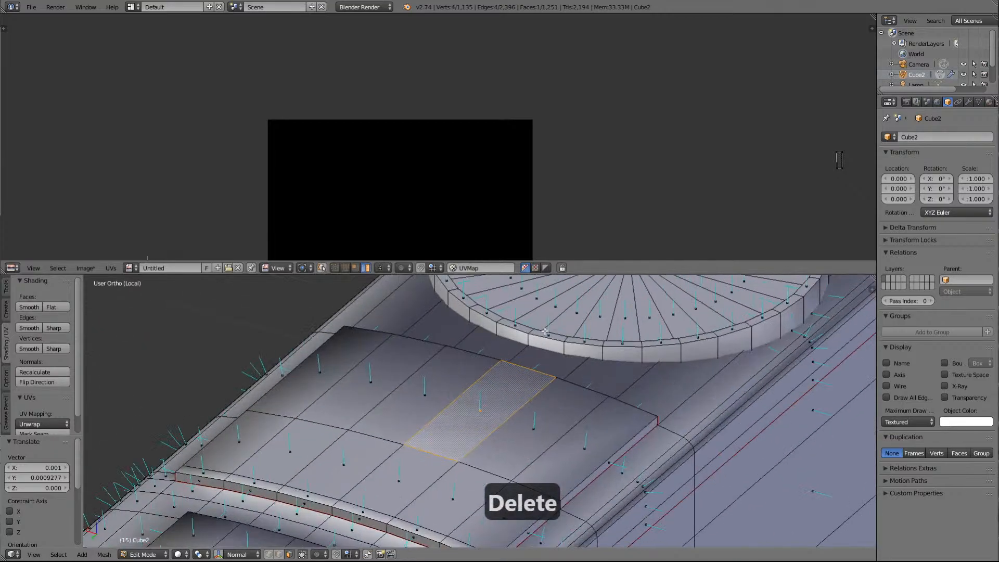
pyautogui.scroll(-3, 544, 330)
pyautogui.press('a')
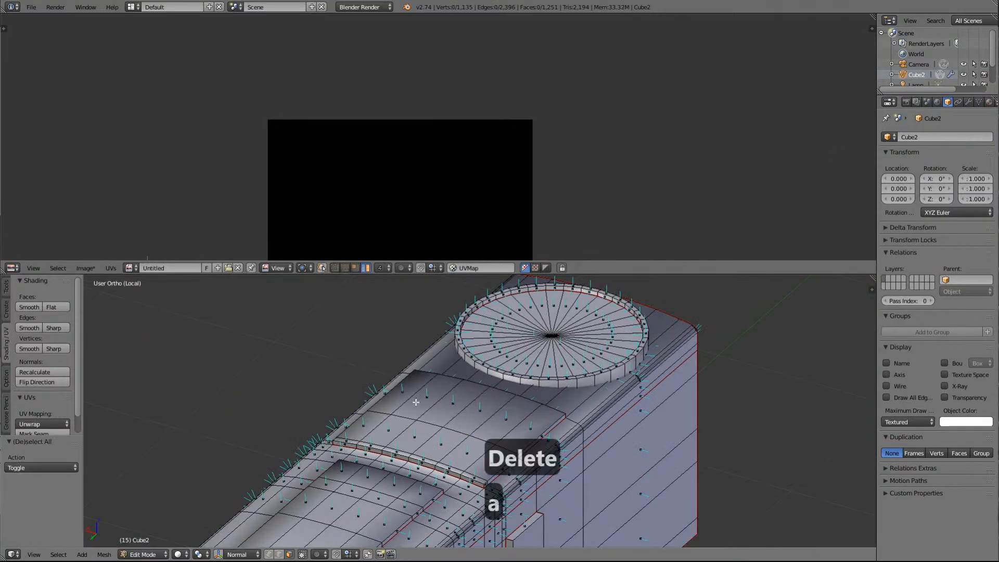
pyautogui.rightClick(405, 394)
pyautogui.keyDown('shift'); pyautogui.rightClick(428, 398); pyautogui.keyUp('shift')
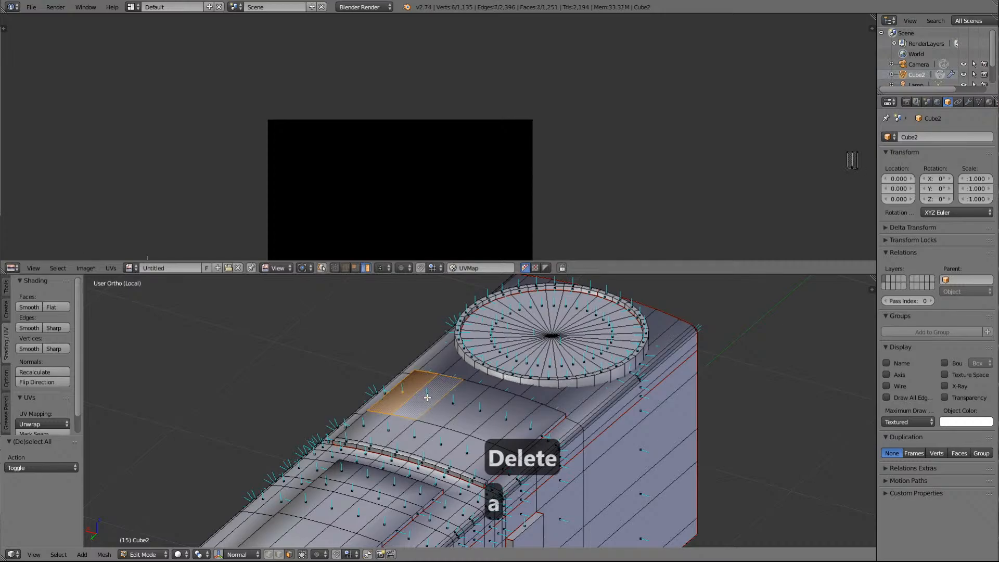
pyautogui.keyDown('shift'); pyautogui.rightClick(452, 405); pyautogui.keyUp('shift')
pyautogui.keyDown('shift'); pyautogui.rightClick(479, 411); pyautogui.keyUp('shift')
pyautogui.keyDown('shift'); pyautogui.rightClick(504, 418); pyautogui.keyUp('shift')
pyautogui.keyDown('shift'); pyautogui.rightClick(530, 426); pyautogui.keyUp('shift')
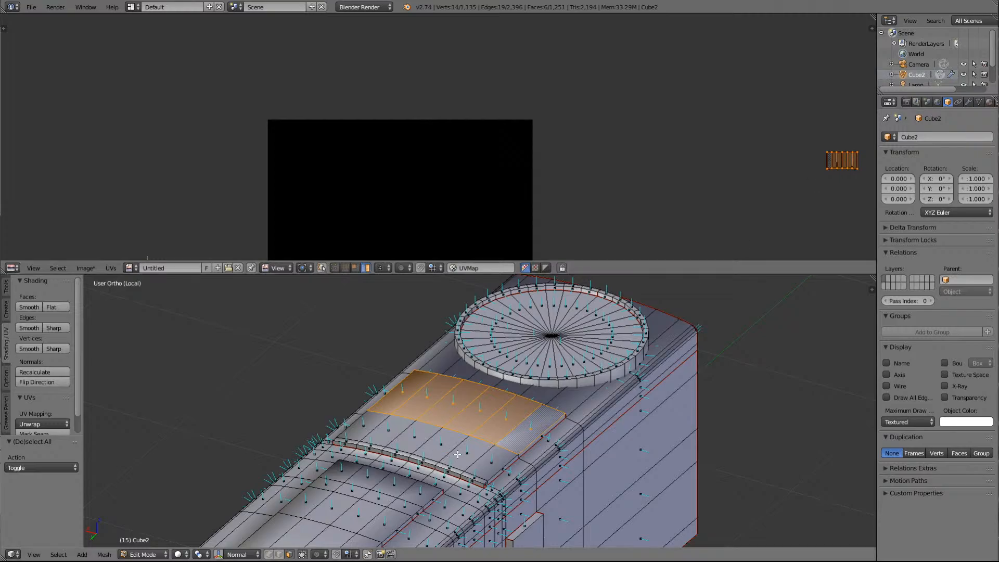
# Reselect the whole mesh and move this roof panel's UV island by about X -0.913, Y 0.132 to just outside the texture area
pyautogui.press('a')
pyautogui.press('a')
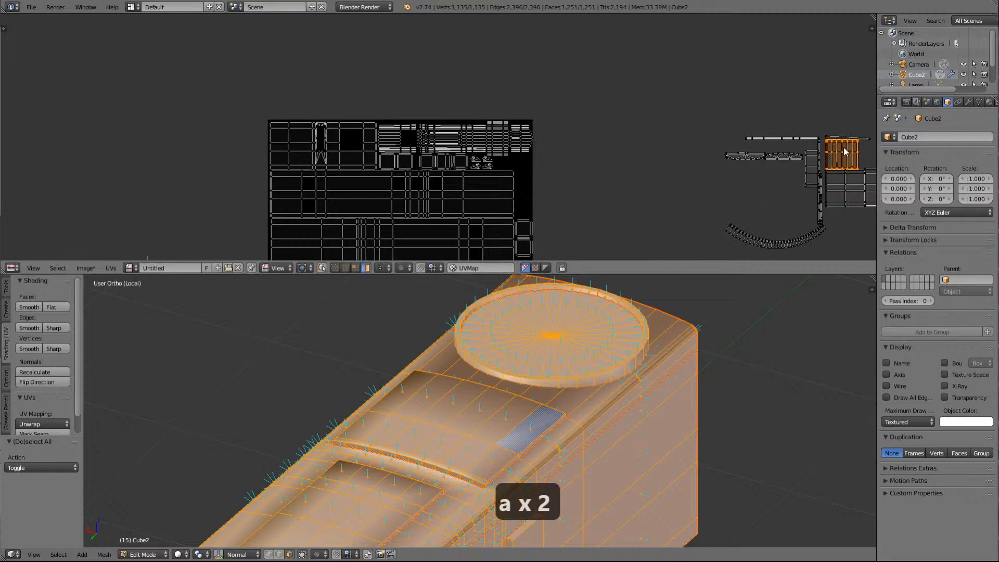
pyautogui.press('g')
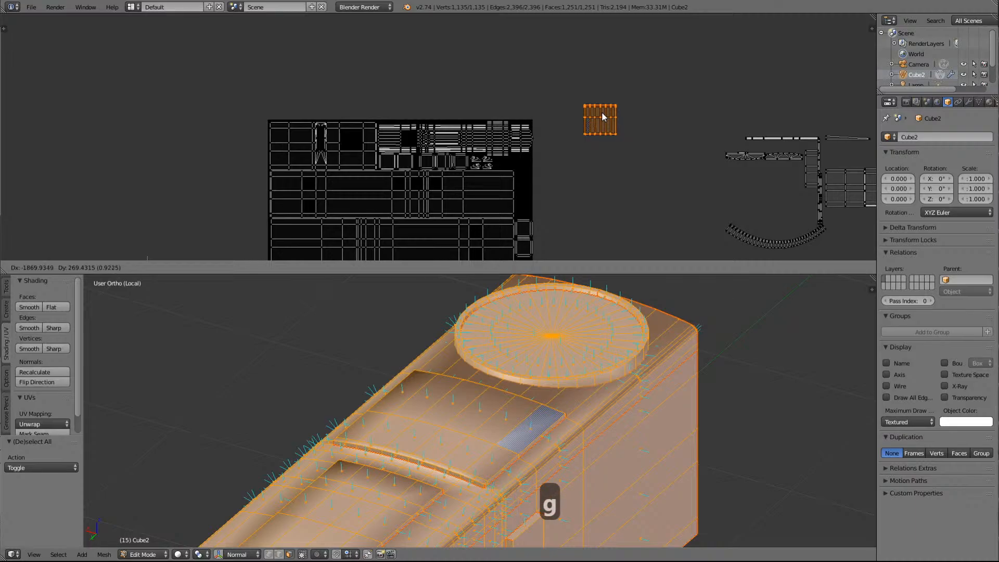
pyautogui.click(602, 113)
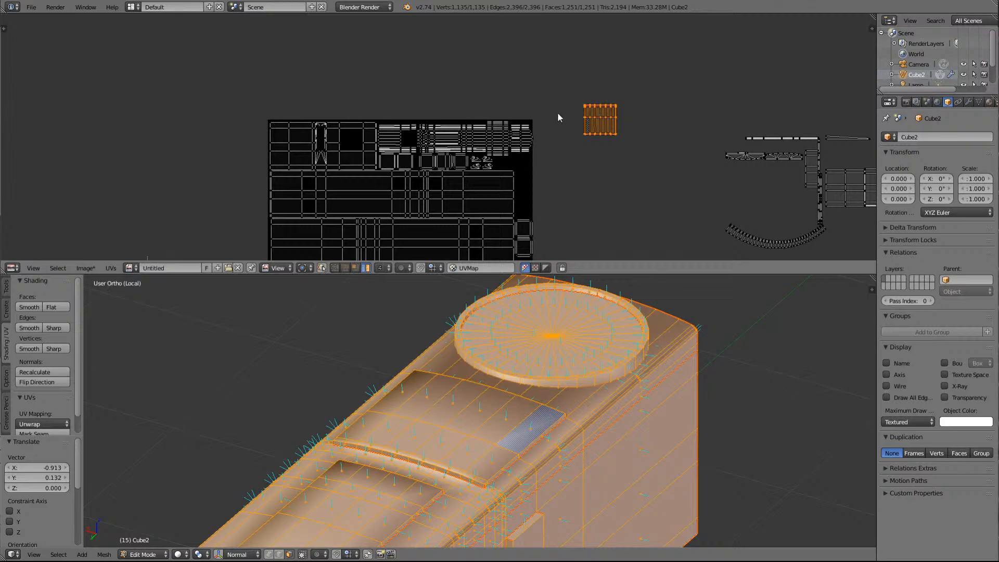
# Rotate the roof panel's UV island by about 89.9° and scale it down to about 0.522
pyautogui.press('KP_Delete')
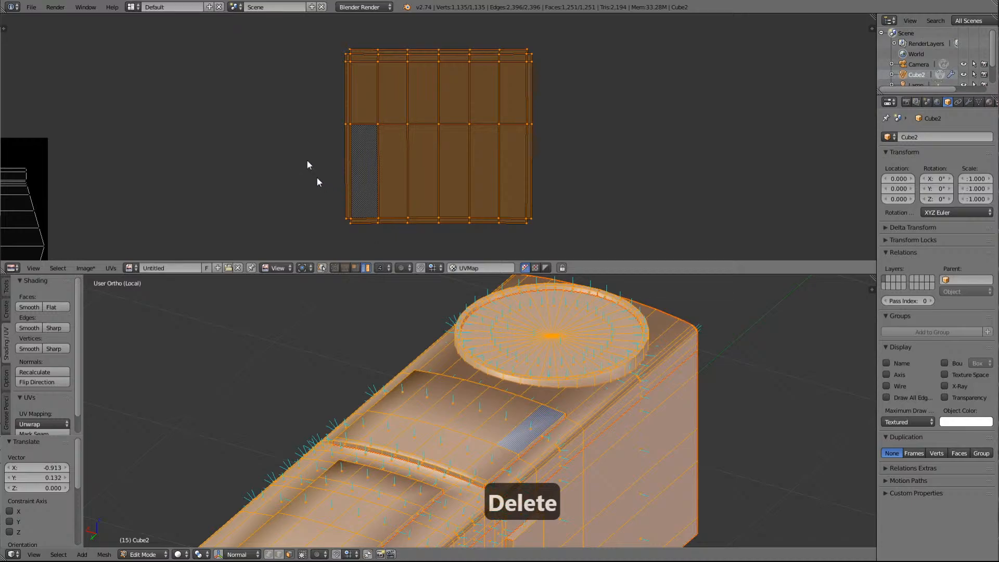
pyautogui.press('r')
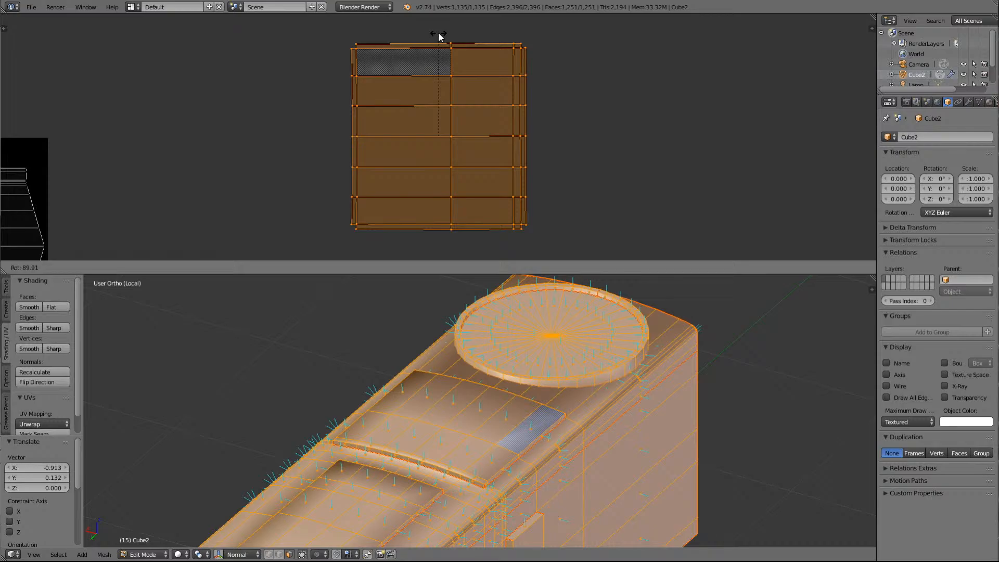
pyautogui.click(438, 35)
pyautogui.scroll(-7, 604, 206)
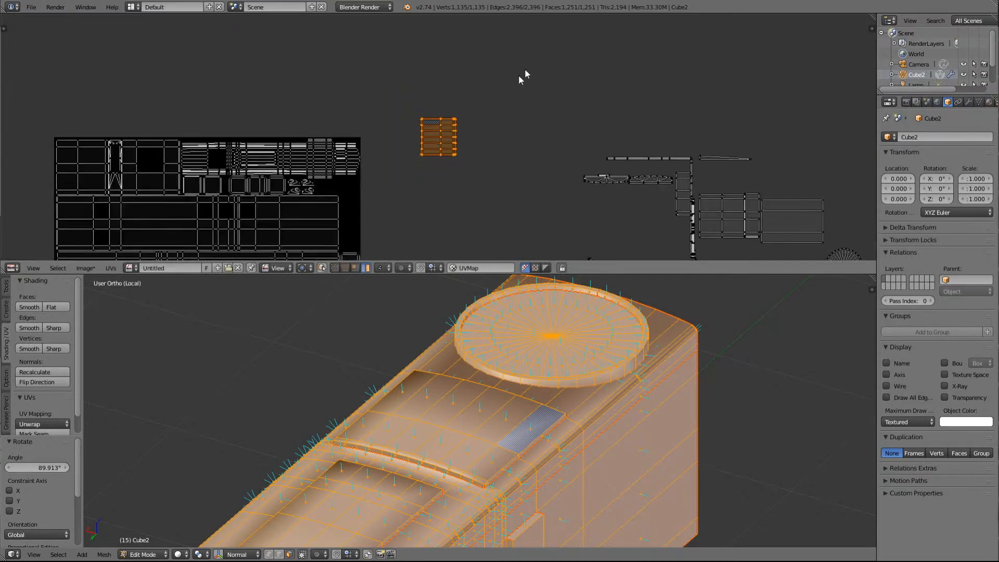
pyautogui.press('s')
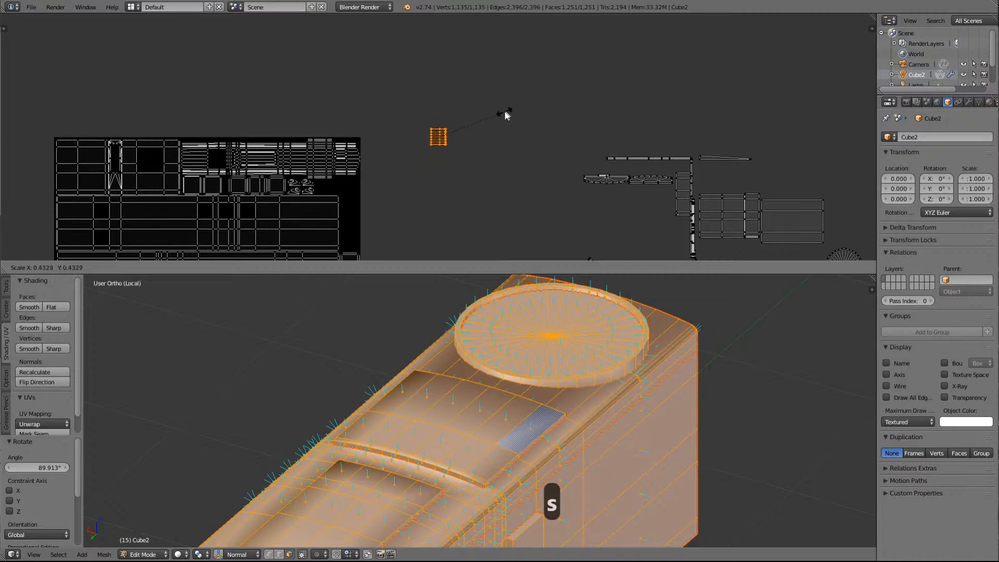
pyautogui.click(519, 107)
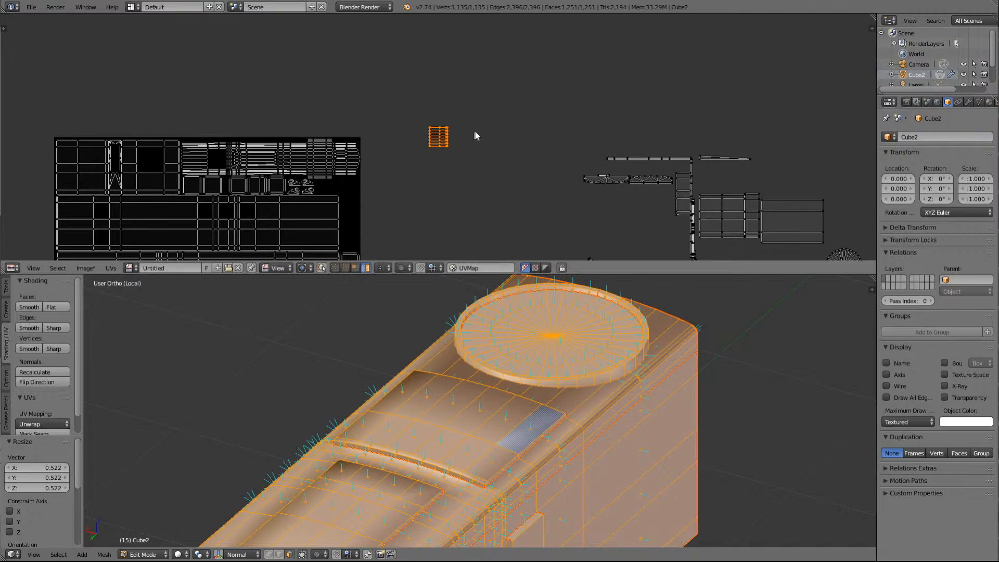
# Move the roof panel's UV island by about X -0.725, Y -0.071 into the squarish opening of the roof island
pyautogui.press('g')
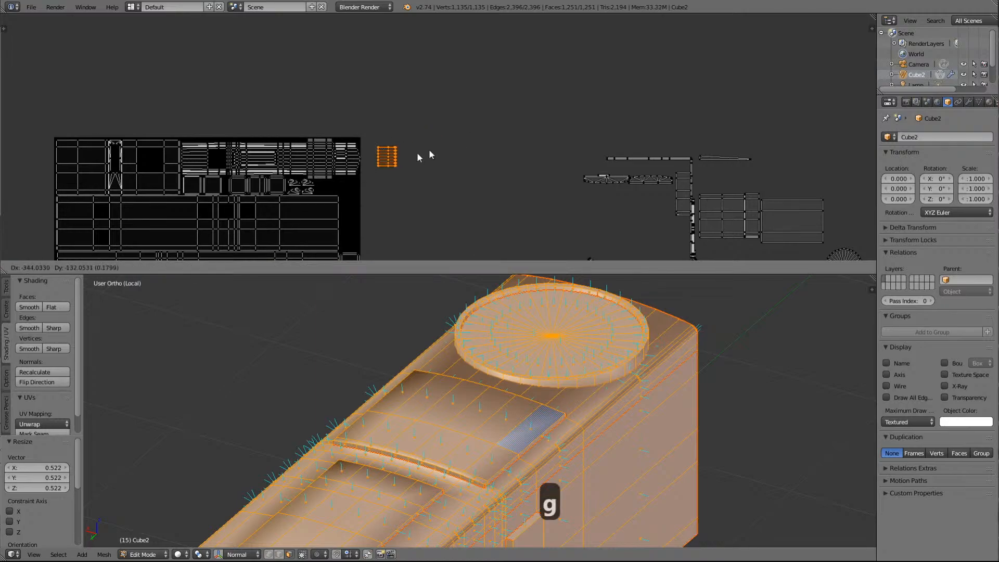
pyautogui.click(255, 157)
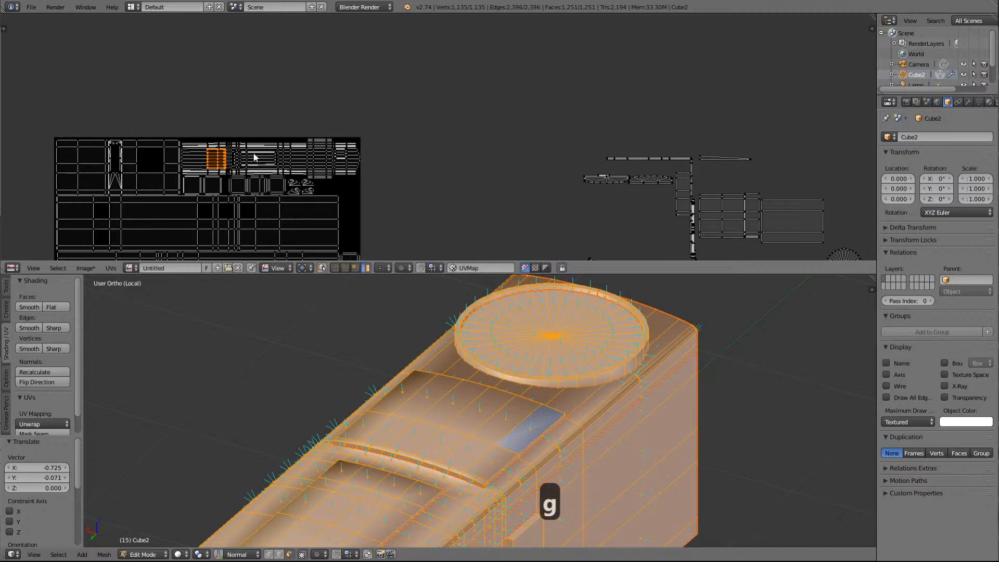
pyautogui.press('Delete')
pyautogui.scroll(3, 464, 134)
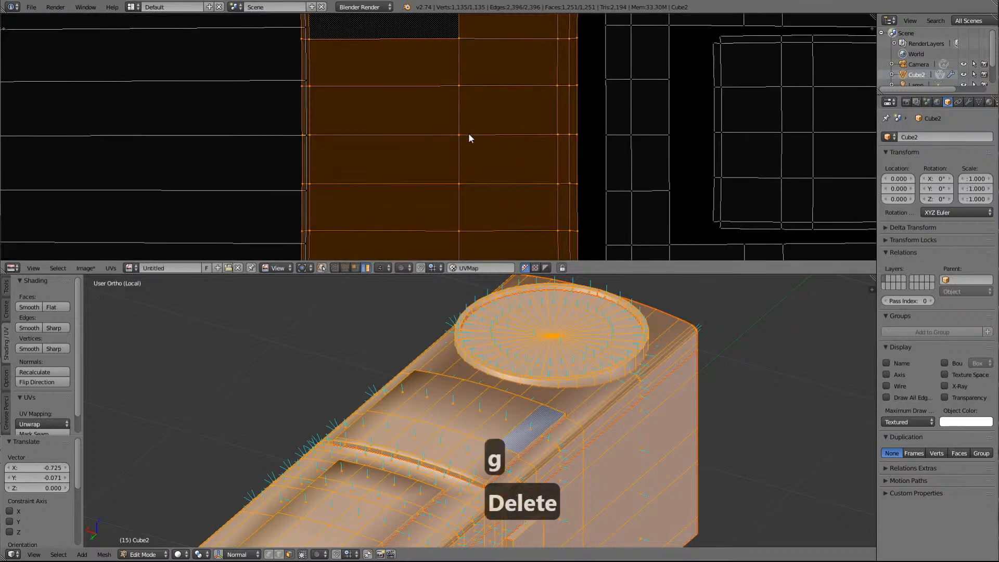
pyautogui.scroll(-5, 468, 134)
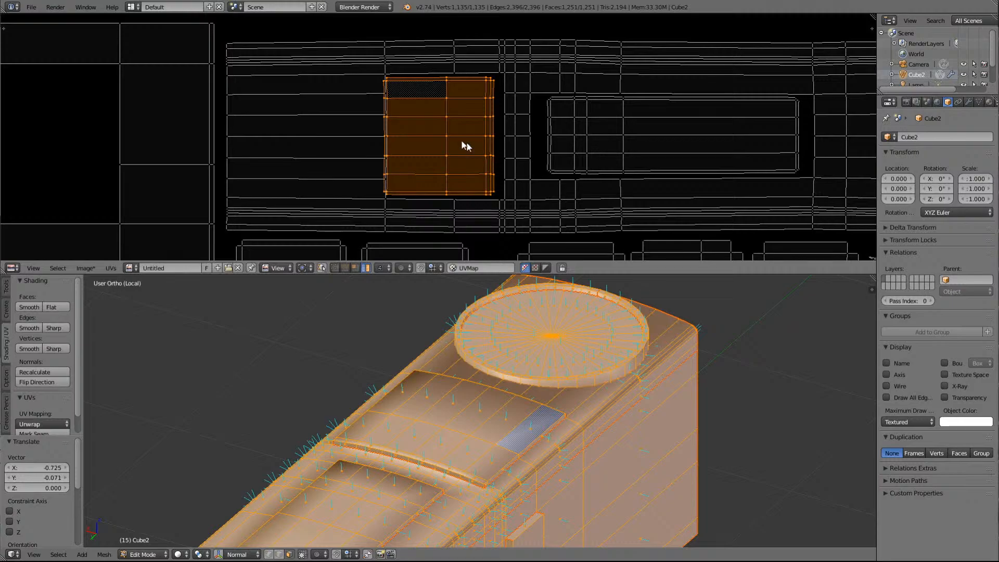
# Shrink the roof-panel island by about 0.946 and nudge it about X 0.004, Y -0.001 to centre it in the opening
pyautogui.press('s')
pyautogui.click(534, 87)
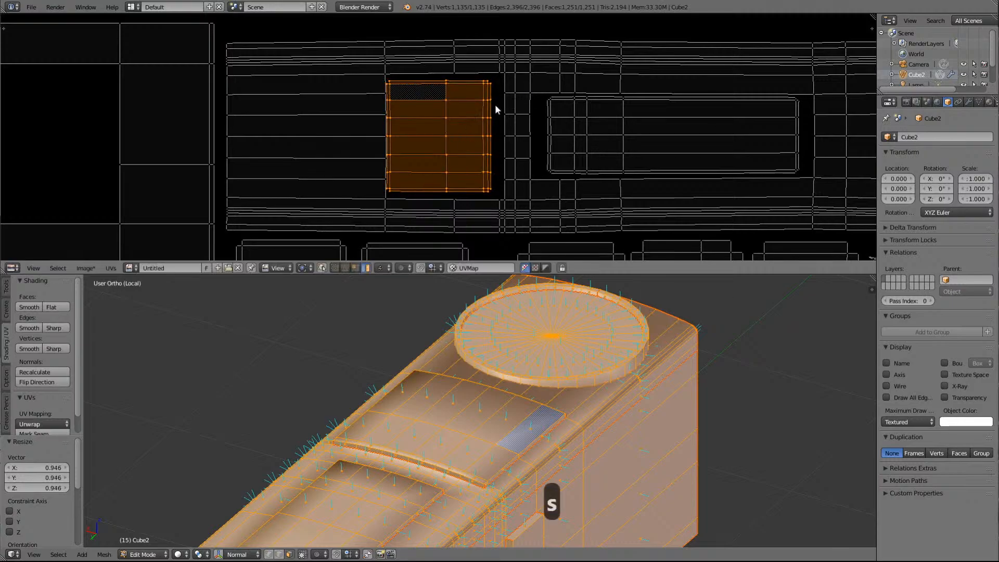
pyautogui.press('g')
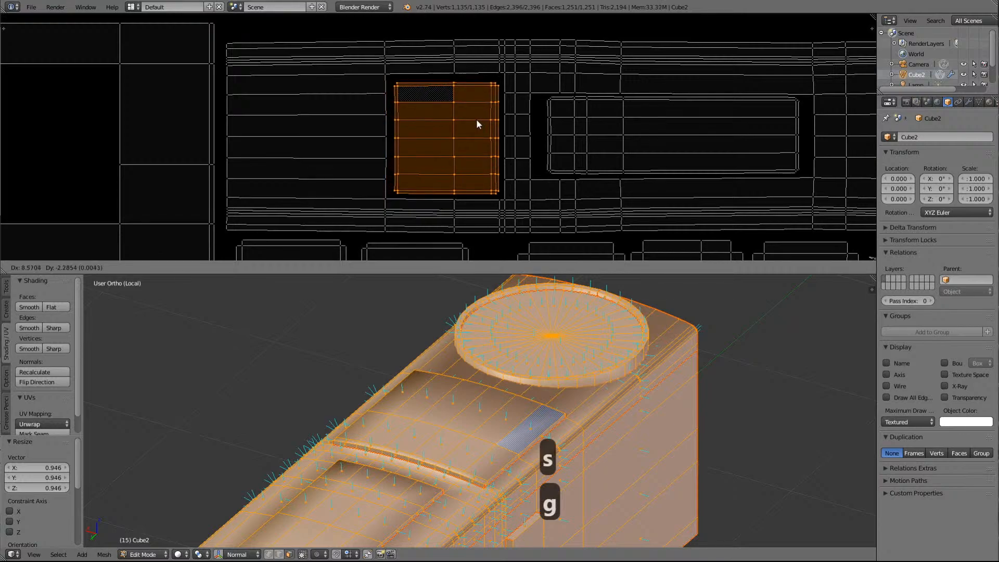
pyautogui.click(476, 119)
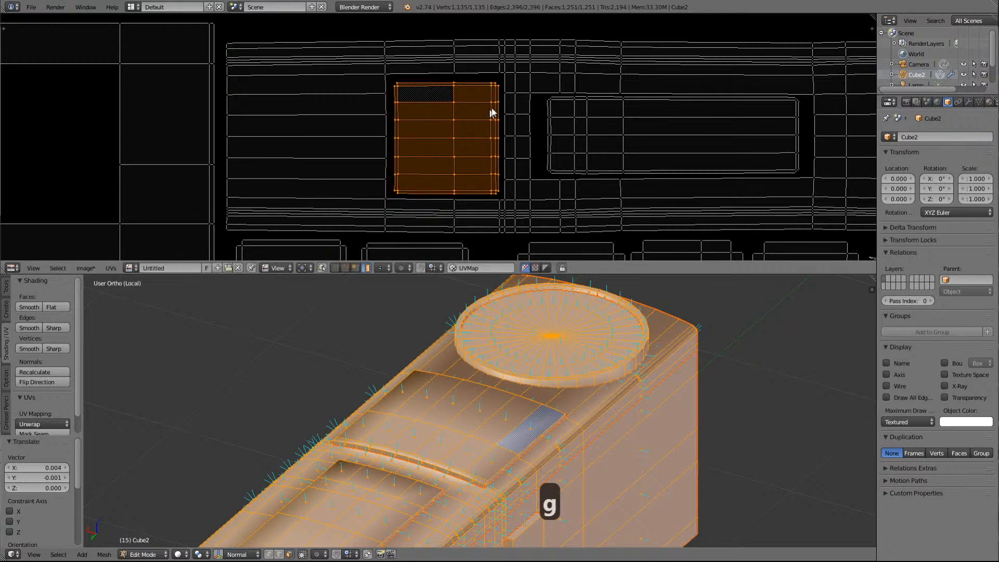
# Select only the round disc and curved strip islands and move them by about X -3.361, Y -0.147 past the texture area's opposite side
pyautogui.scroll(-5, 492, 110)
pyautogui.scroll(-6, 500, 115)
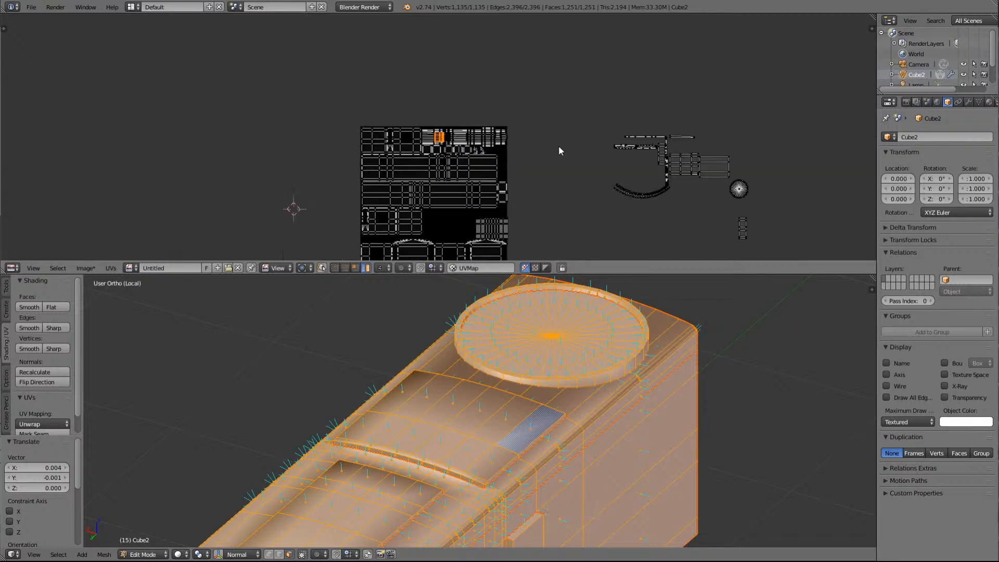
pyautogui.scroll(-1, 559, 148)
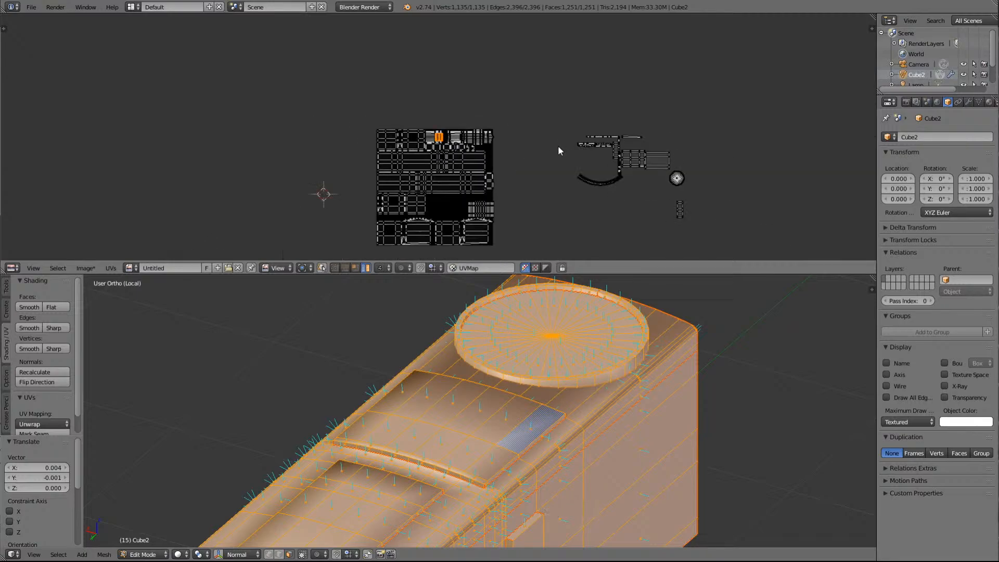
pyautogui.press('a')
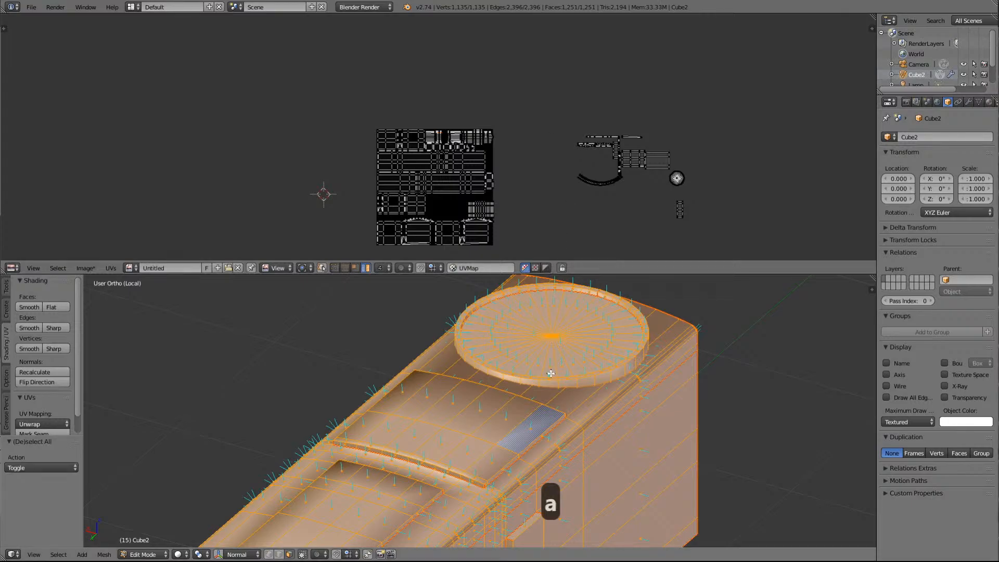
pyautogui.rightClick(676, 186)
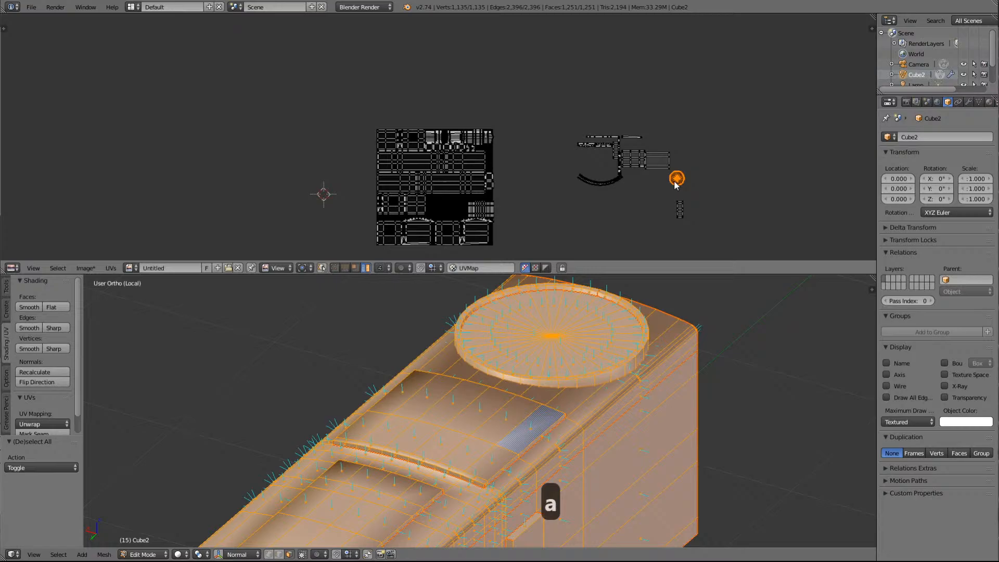
pyautogui.keyDown('shift'); pyautogui.rightClick(601, 180); pyautogui.keyUp('shift')
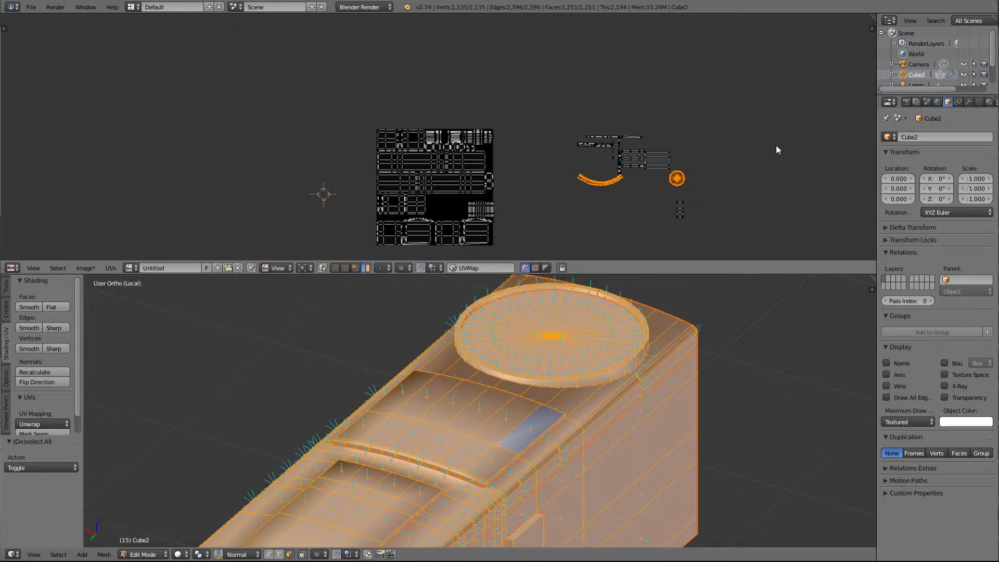
pyautogui.press('g')
pyautogui.click(633, 188)
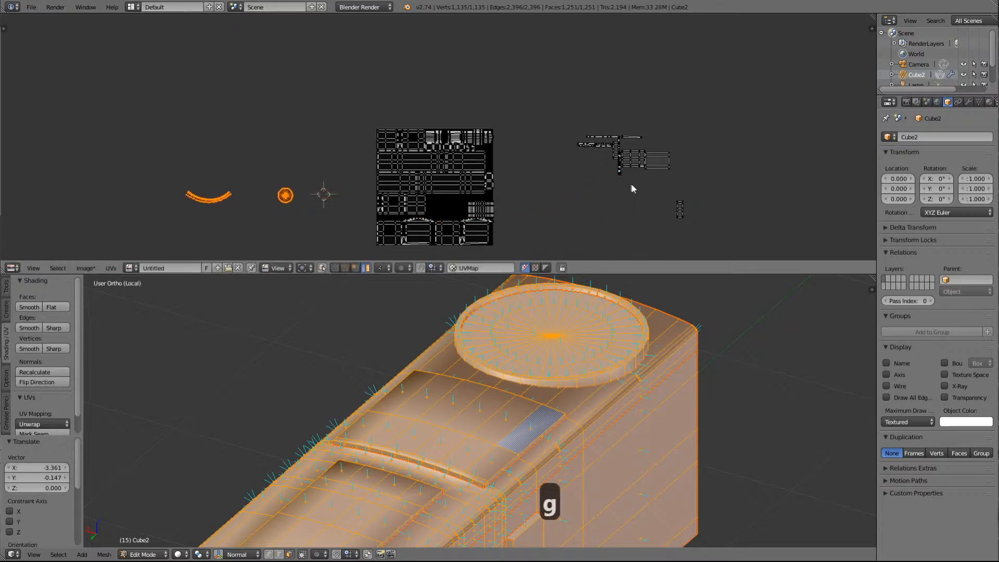
# Select the two small square islands at the texture area's edge and move them by about -0.036 along Y only
pyautogui.scroll(6, 576, 200)
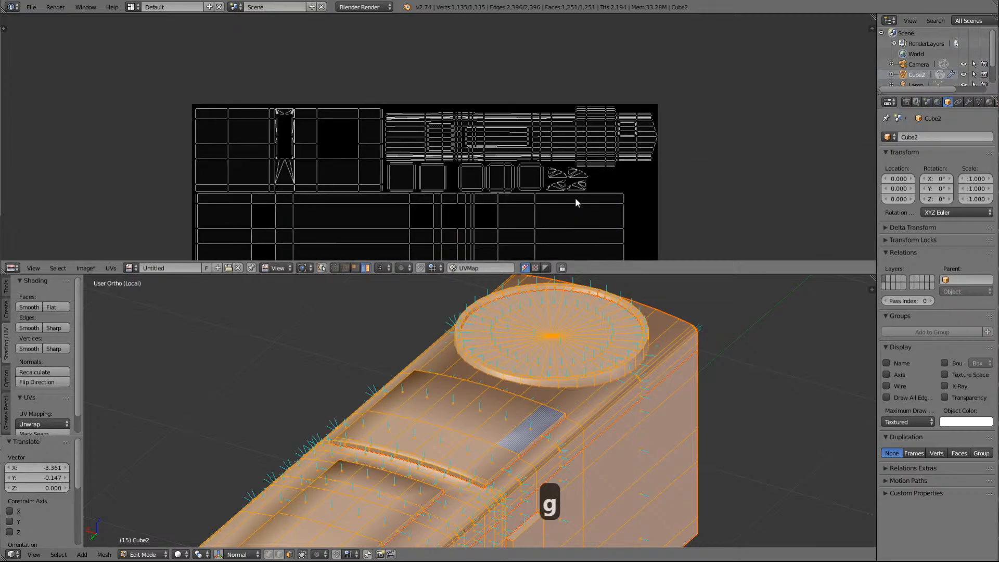
pyautogui.scroll(-3, 576, 200)
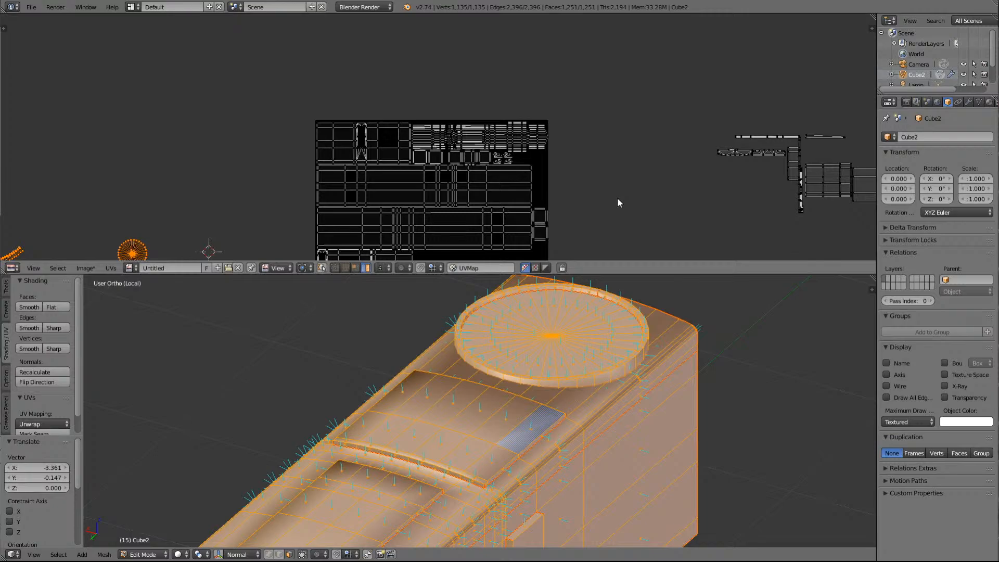
pyautogui.scroll(-3, 618, 202)
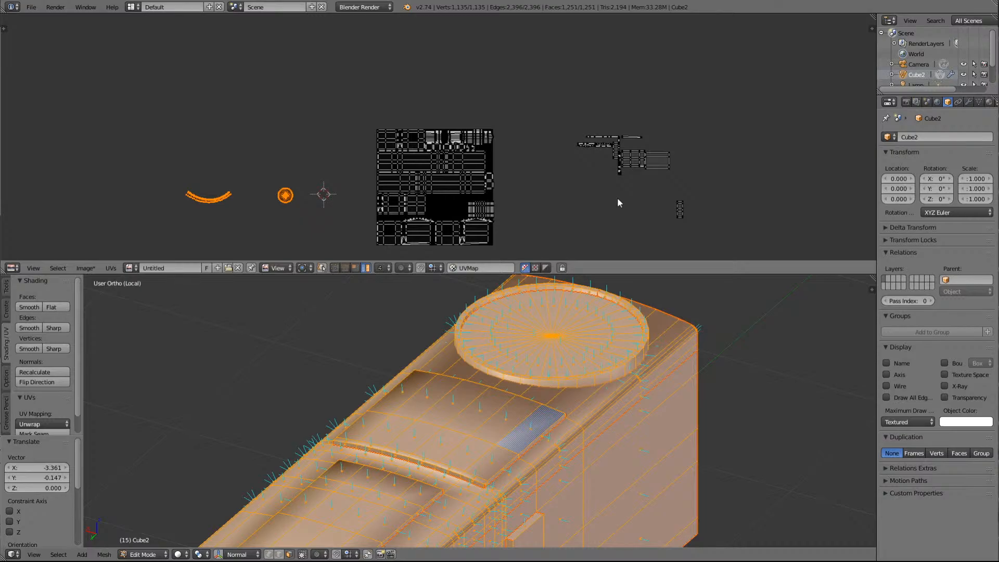
pyautogui.scroll(3, 619, 202)
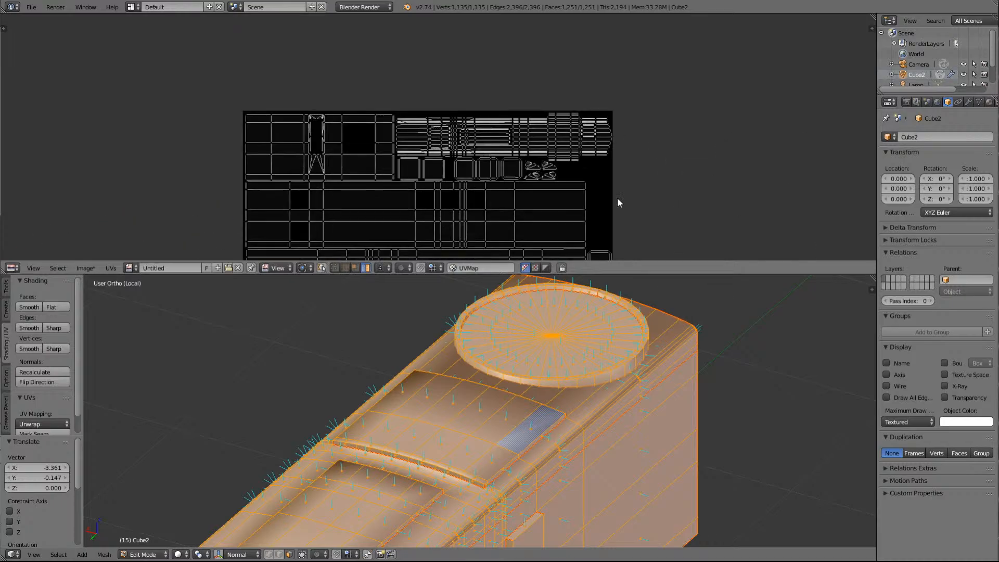
pyautogui.rightClick(541, 217)
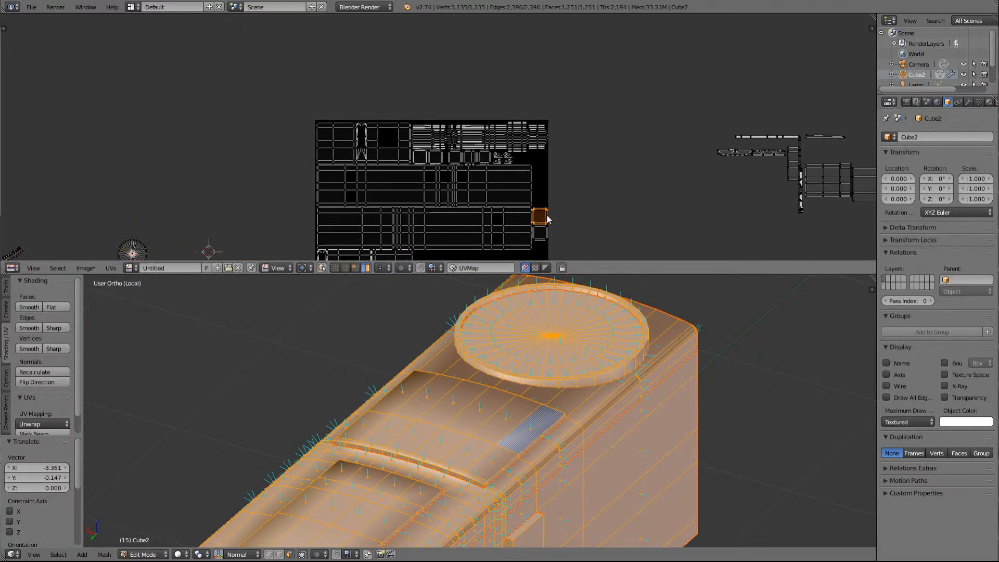
pyautogui.keyDown('shift'); pyautogui.rightClick(540, 235); pyautogui.keyUp('shift')
pyautogui.press('g')
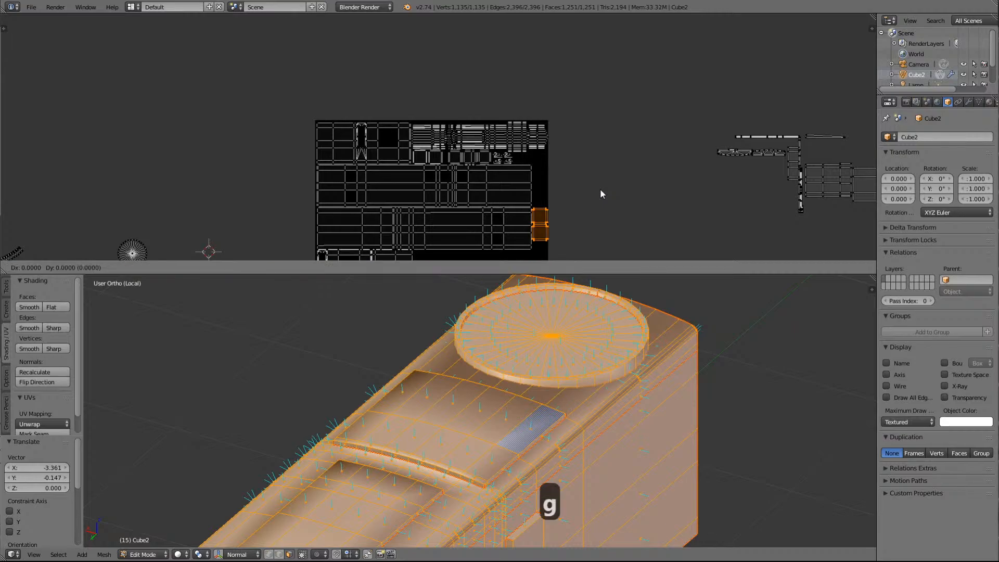
pyautogui.press('y')
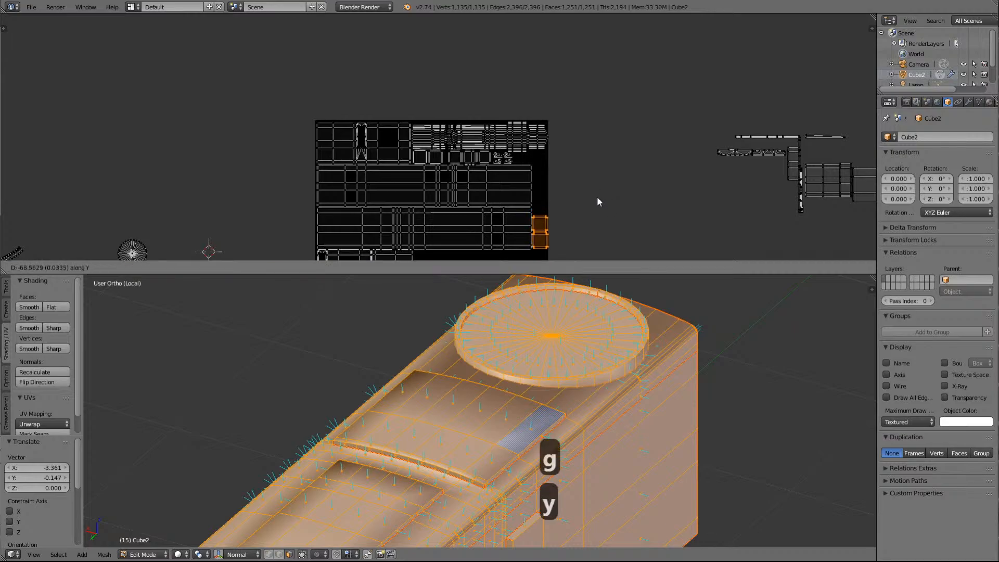
pyautogui.click(597, 203)
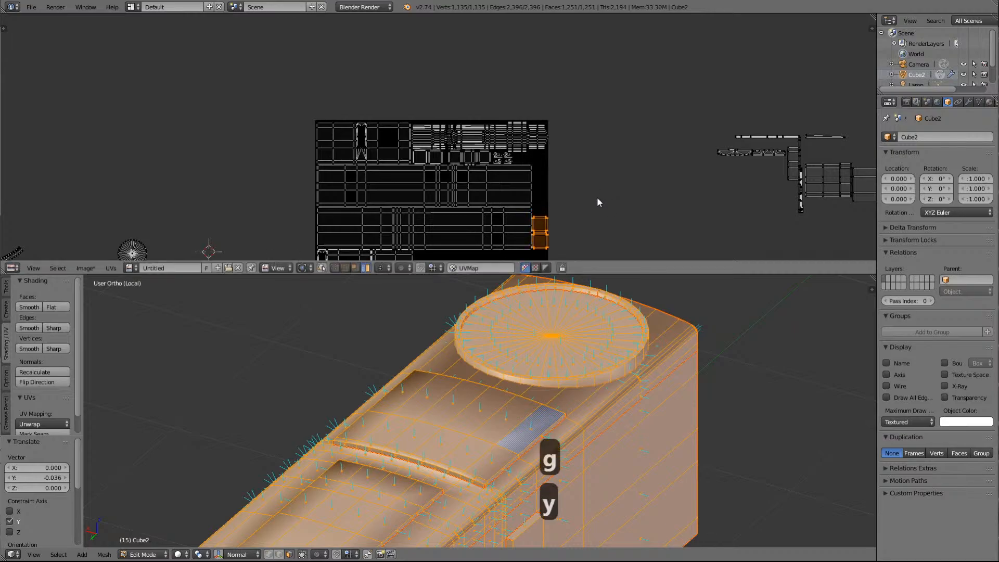
# Move the two adjoining flat, rounded islands by about X -0.511, Y 0.013 towards the texture area
pyautogui.rightClick(769, 151)
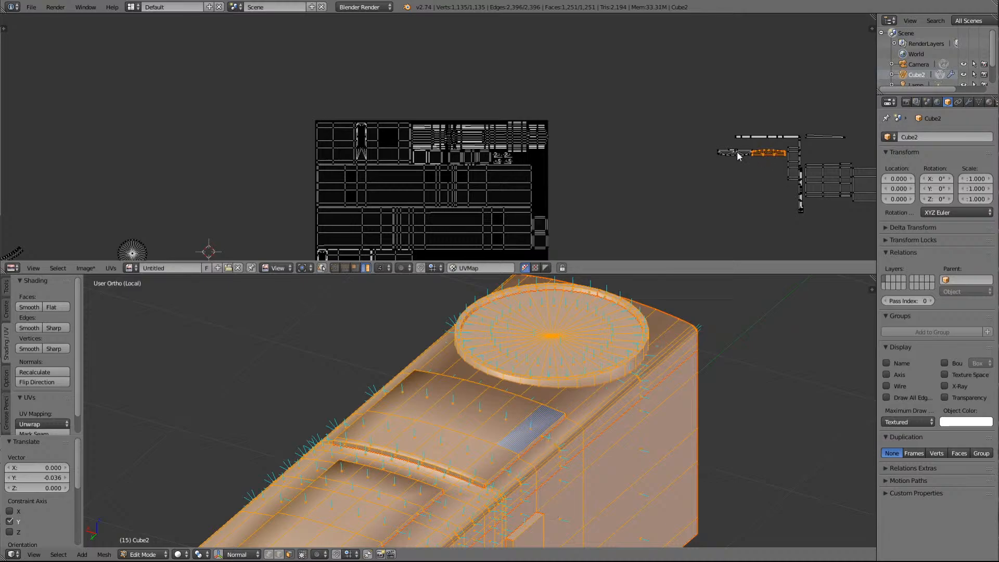
pyautogui.press('g')
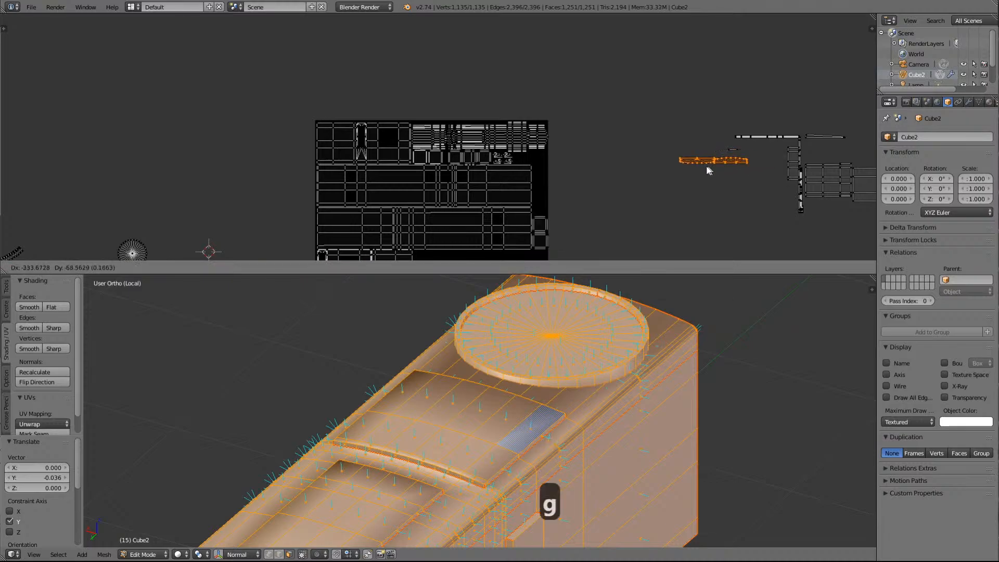
pyautogui.click(627, 154)
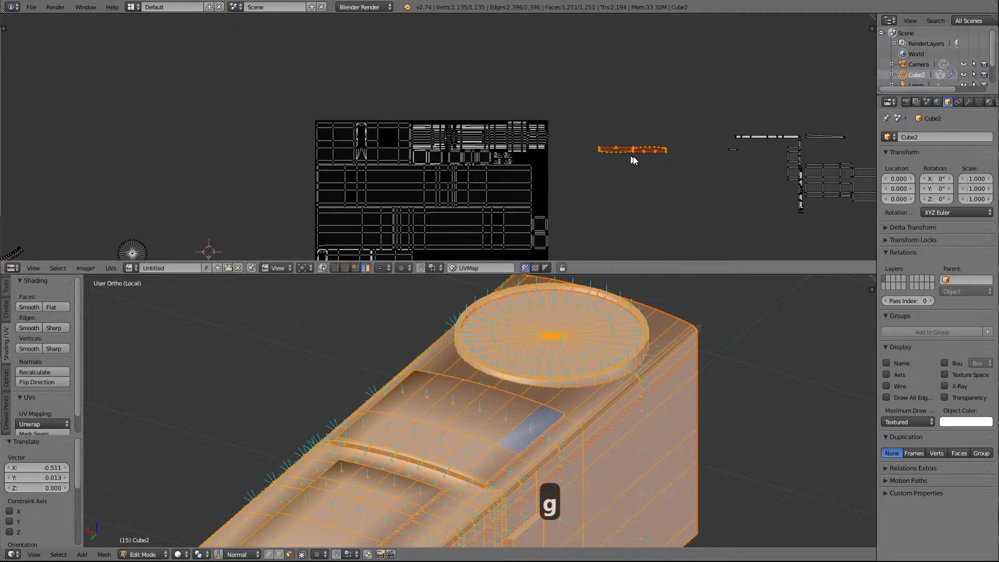
# Select the tiny thin strip island left behind and examine it against the other islands outside the texture area
pyautogui.rightClick(733, 150)
pyautogui.press('KP_Decimal')
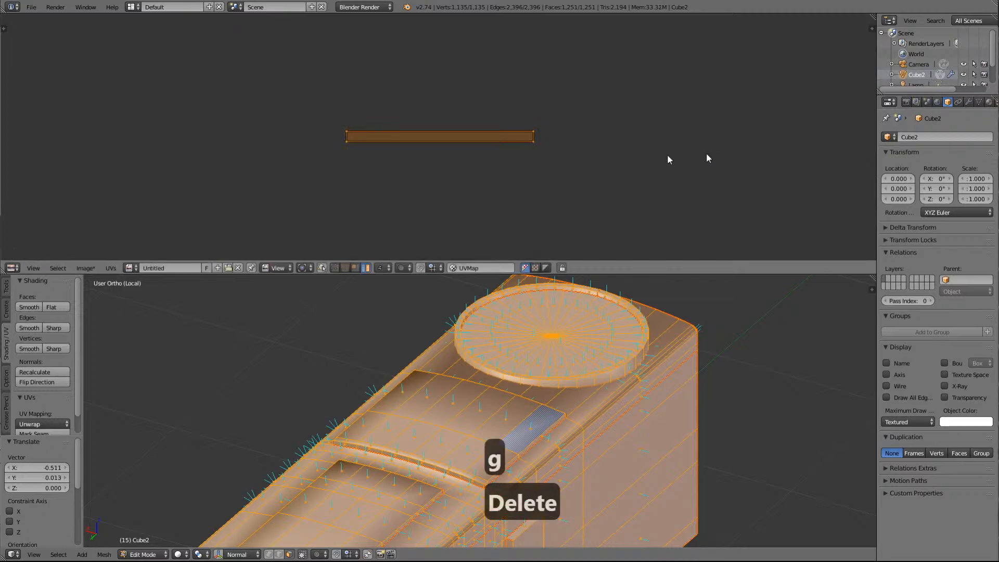
pyautogui.scroll(-6, 667, 154)
pyautogui.scroll(-6, 590, 171)
pyautogui.scroll(2, 337, 158)
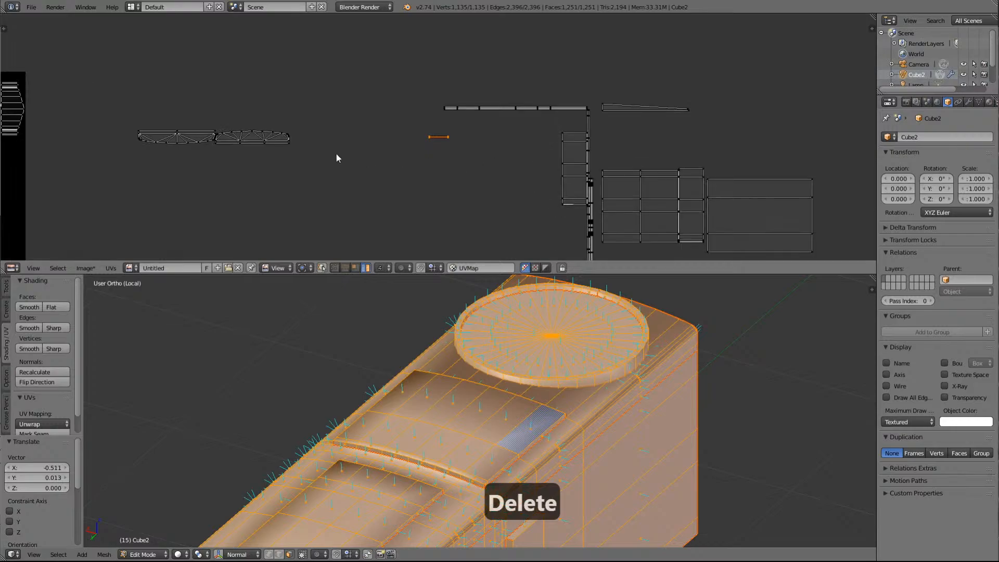
pyautogui.scroll(-1, 337, 158)
pyautogui.scroll(-1, 336, 156)
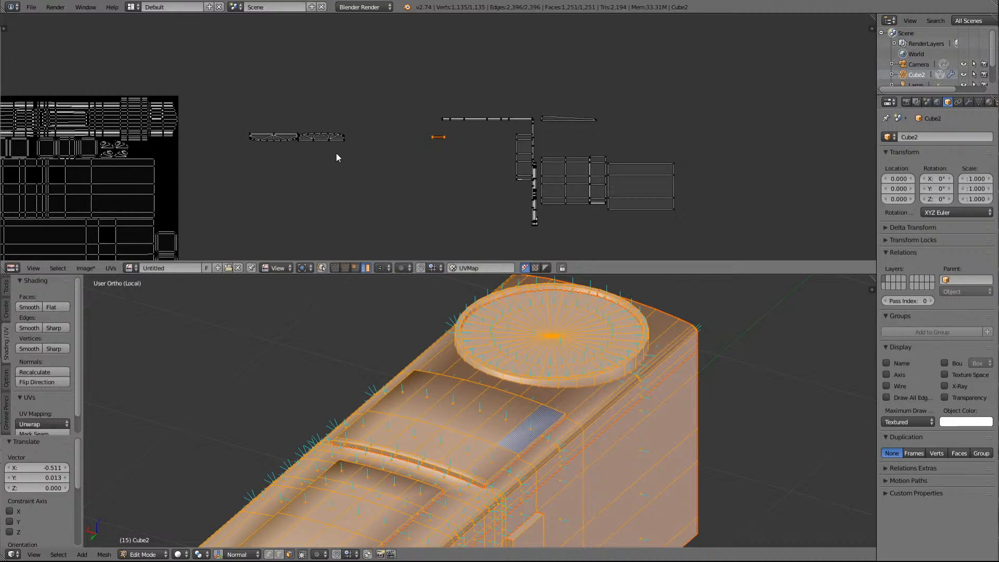
pyautogui.scroll(3, 320, 145)
pyautogui.scroll(-2, 320, 144)
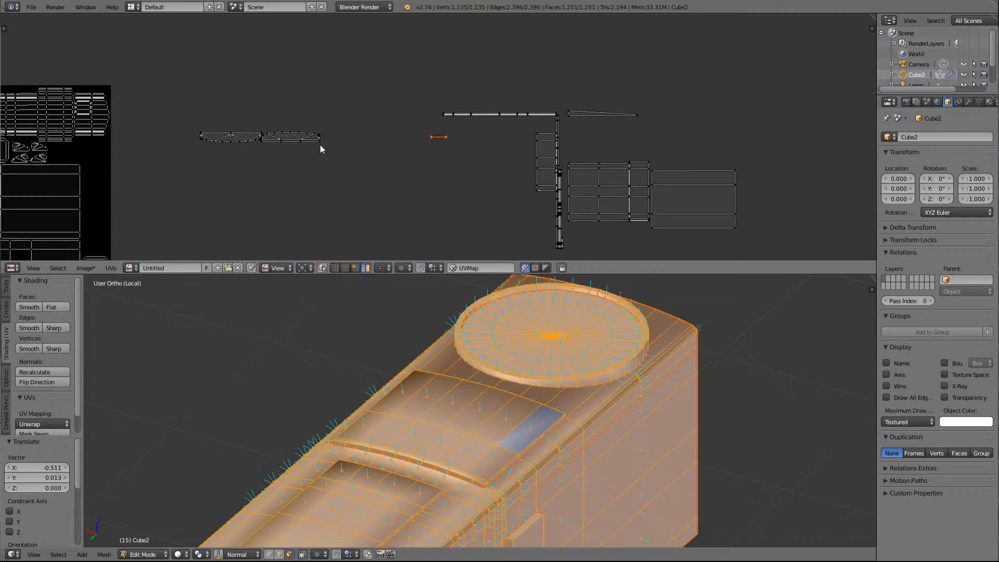
# Move the first flat, rounded island by about X 0.143, Y 0.035 to sit above its similar neighbour outside the texture area
pyautogui.click(224, 139)
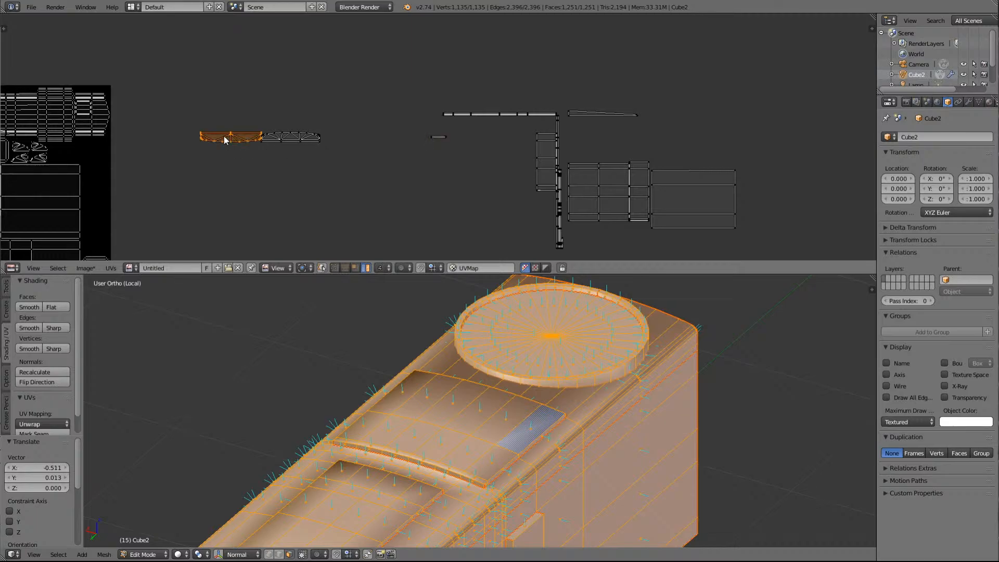
pyautogui.press('g')
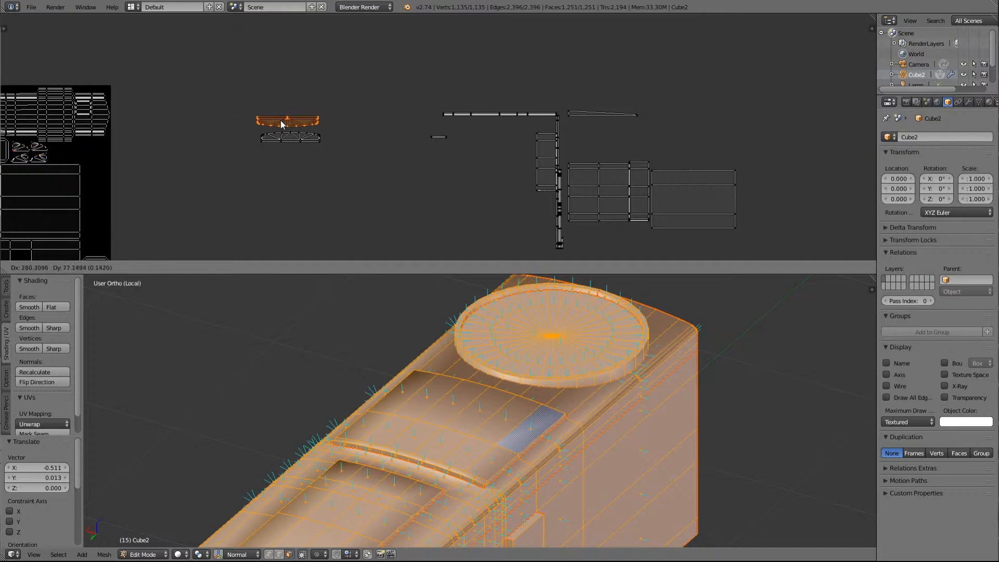
pyautogui.click(286, 125)
# Move the outer pair of small fan-shaped islands by about X 0.138, Y -0.058 into the texture area's empty edge column
pyautogui.scroll(-2, 199, 184)
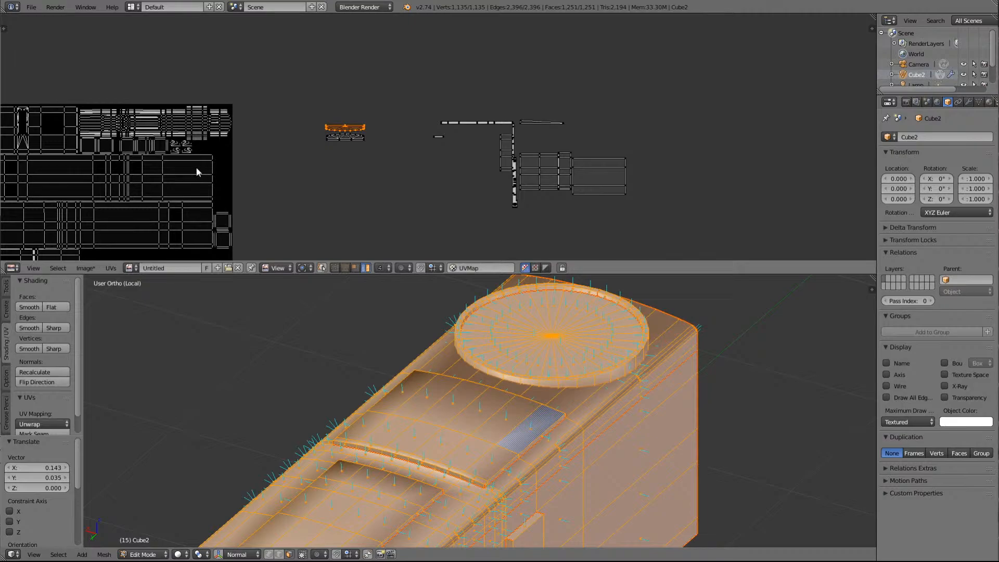
pyautogui.rightClick(186, 146)
pyautogui.keyDown('shift'); pyautogui.rightClick(186, 150); pyautogui.keyUp('shift')
pyautogui.press('g')
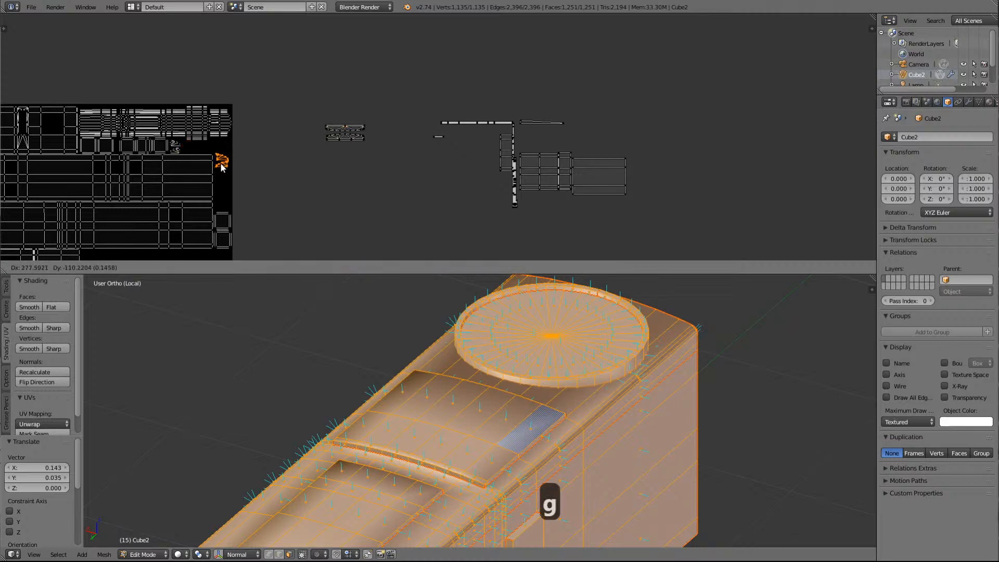
pyautogui.click(223, 168)
# Move the remaining pair of small fan-shaped islands by about X 0.185, Y -0.126, below the first pair in the edge column
pyautogui.rightClick(175, 146)
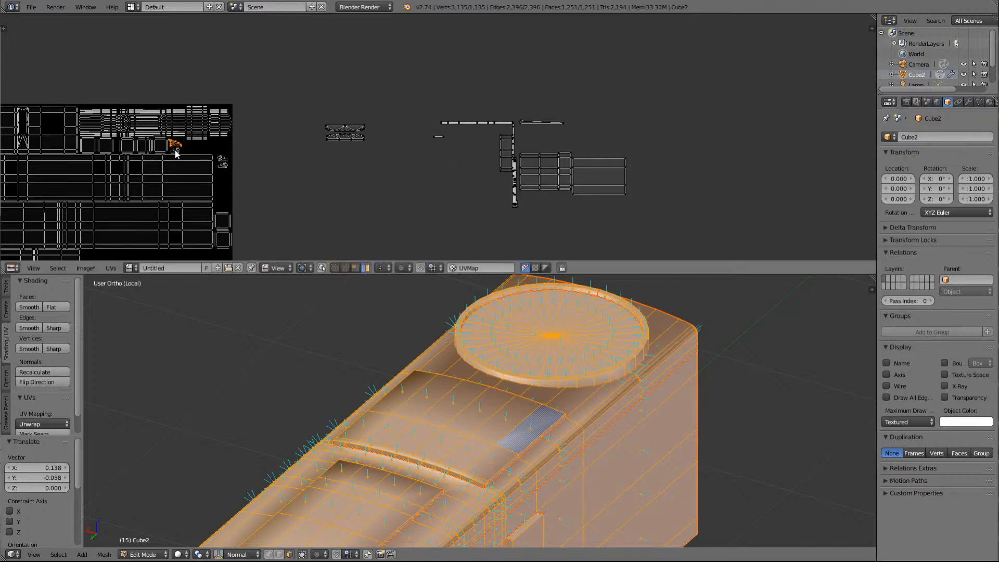
pyautogui.keyDown('shift'); pyautogui.rightClick(176, 152); pyautogui.keyUp('shift')
pyautogui.press('g')
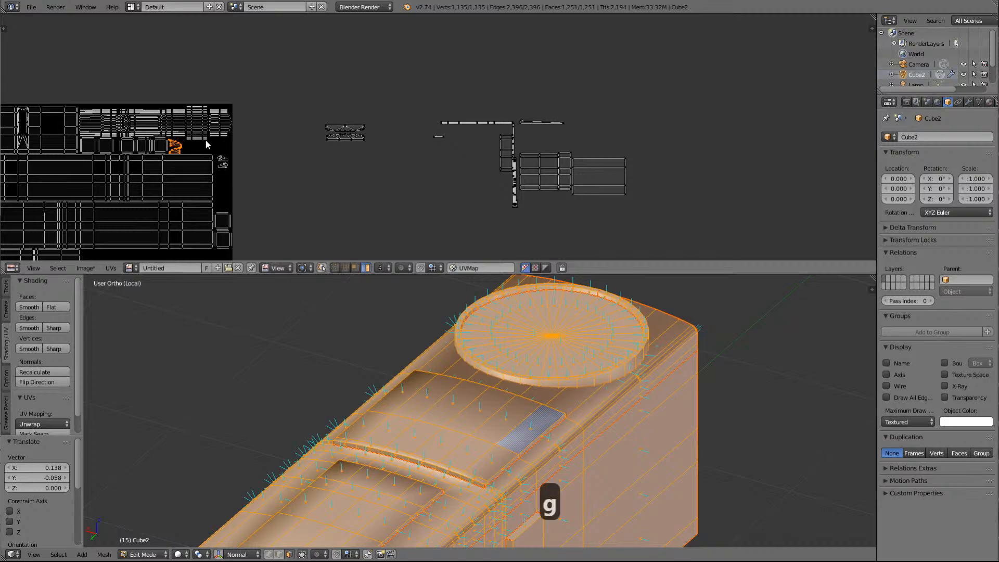
pyautogui.click(254, 173)
# Examine which end faces of the model belong to the upper rounded island, and reselect the whole mesh
pyautogui.rightClick(341, 133)
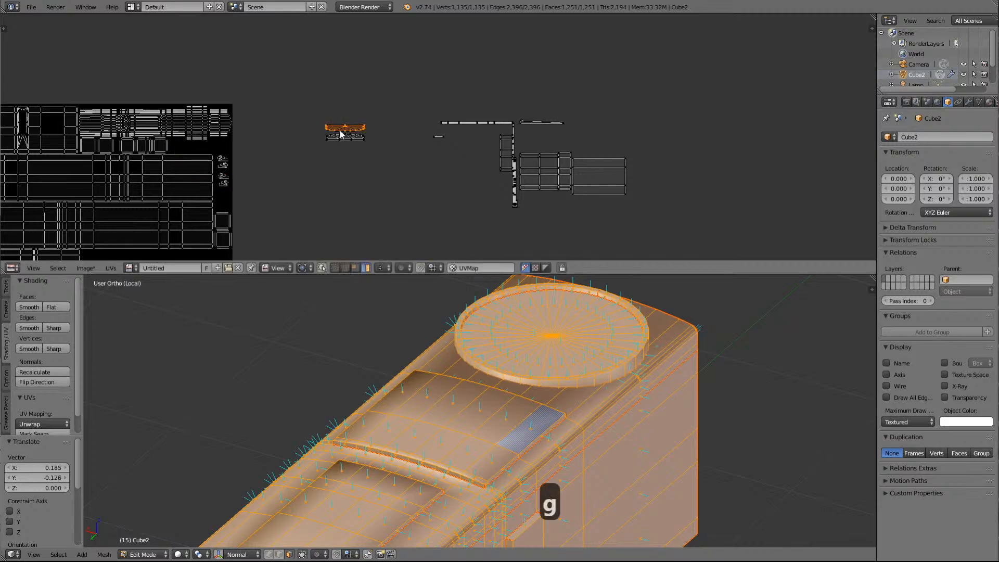
pyautogui.scroll(5, 348, 162)
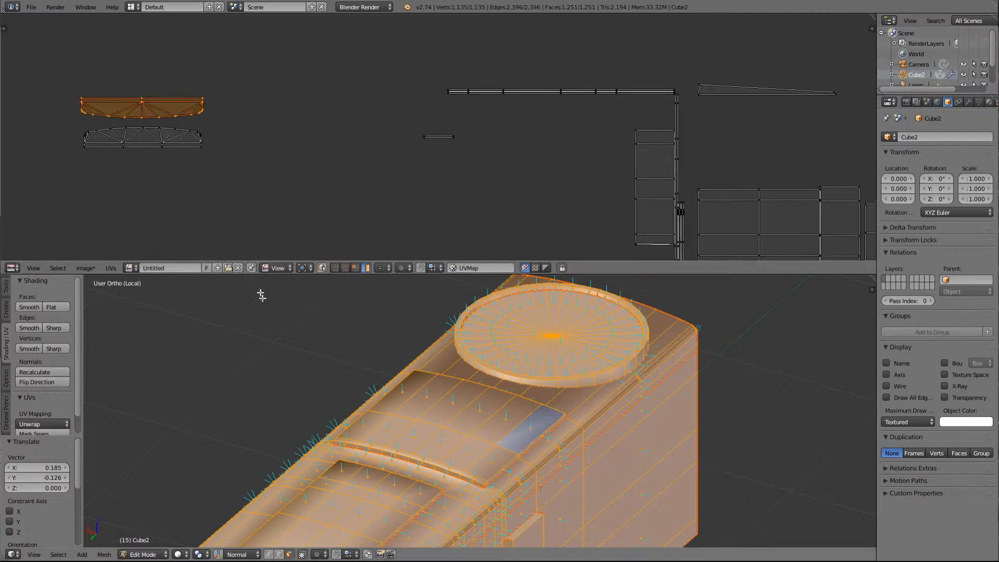
pyautogui.scroll(-5, 292, 351)
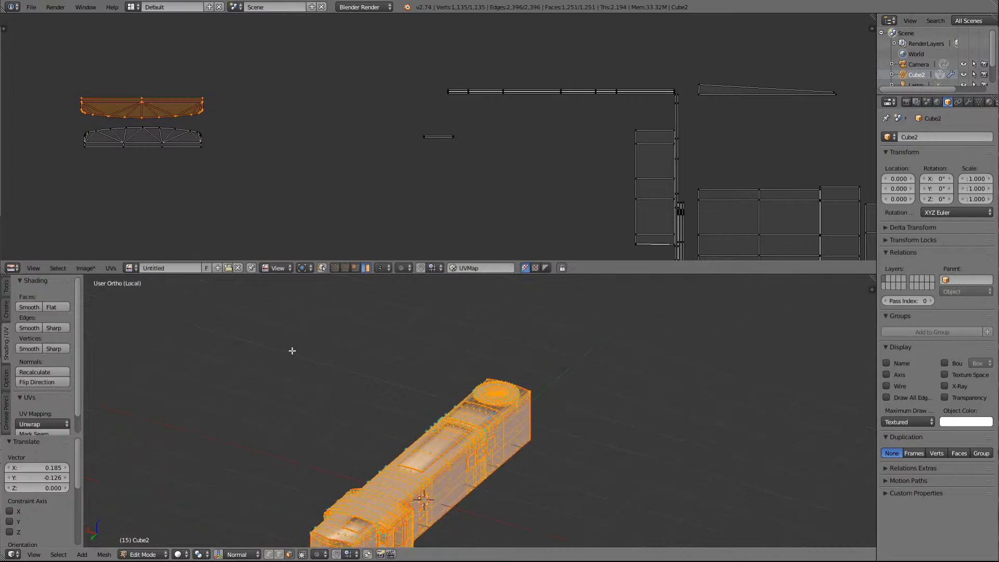
pyautogui.press('Down')
pyautogui.press('Down')
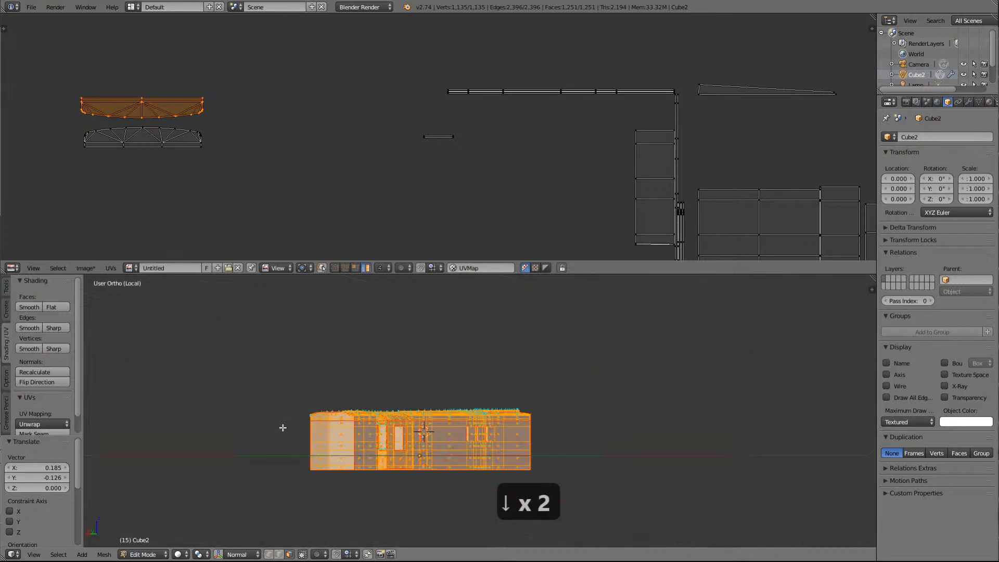
pyautogui.scroll(4, 283, 428)
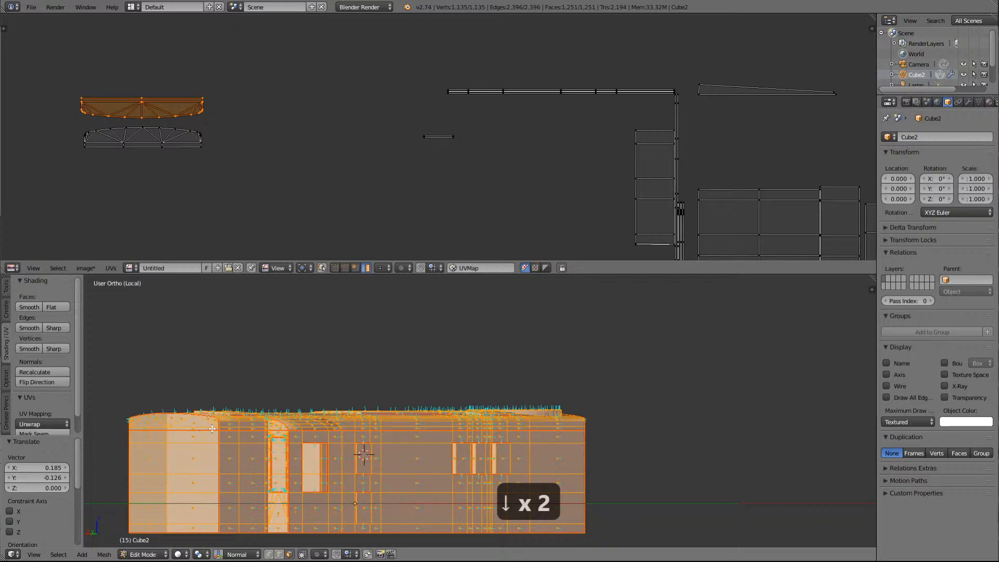
pyautogui.press('a')
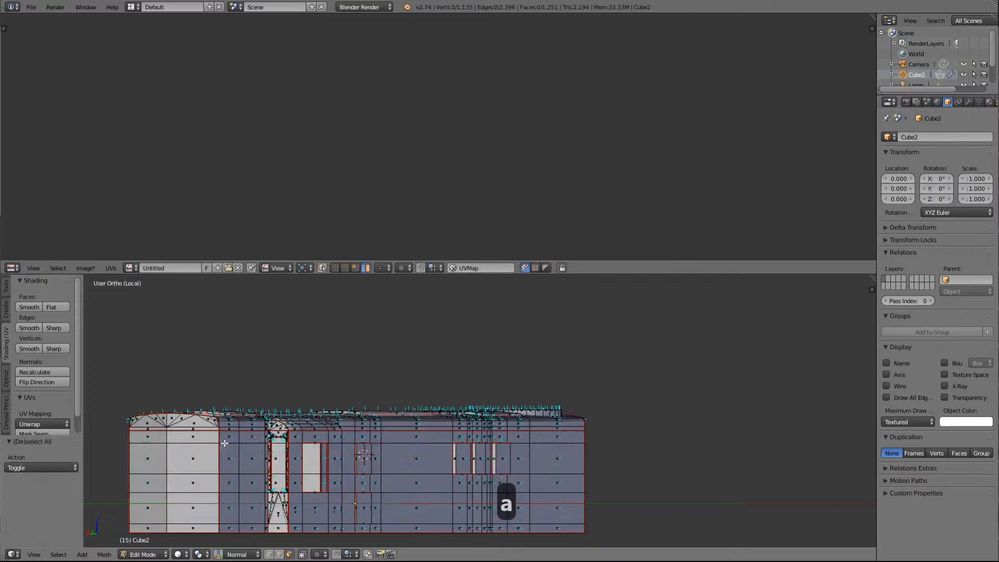
pyautogui.rightClick(190, 423)
pyautogui.keyDown('shift'); pyautogui.rightClick(159, 424); pyautogui.keyUp('shift')
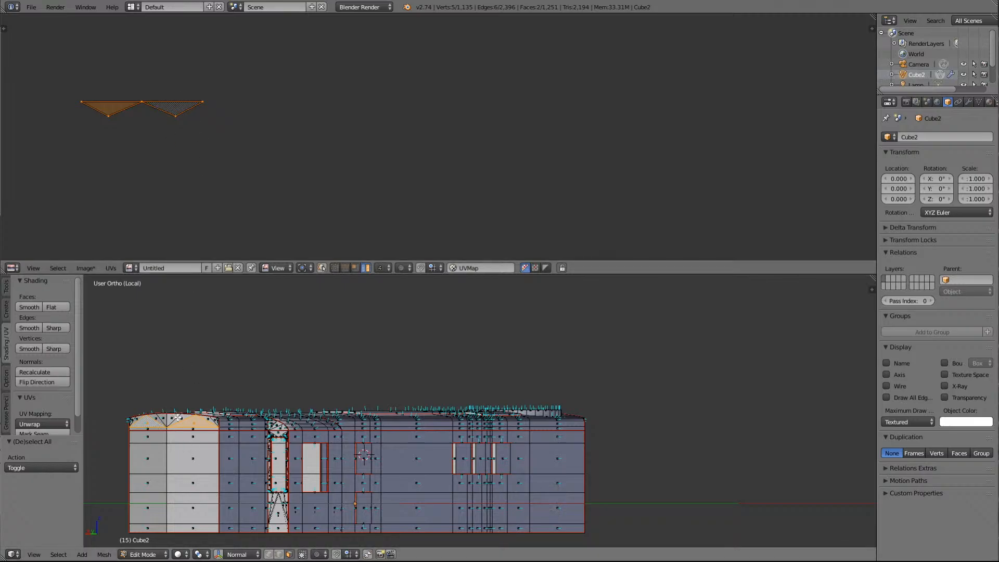
pyautogui.press('a')
pyautogui.press('a')
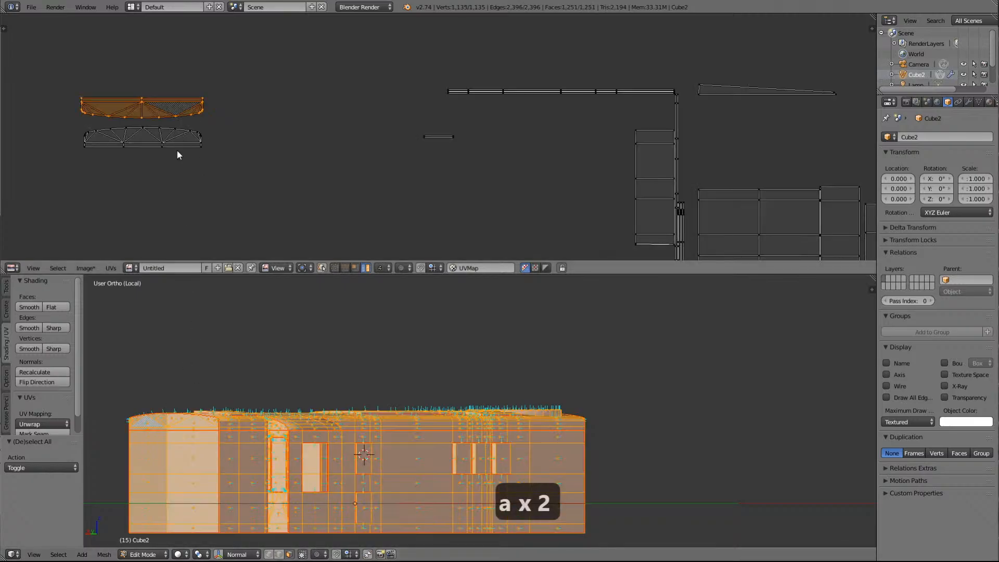
# Rotate the upper rounded island by about 179.167°, and straighten it with a further rotation of about 0.791°
pyautogui.scroll(-3, 213, 119)
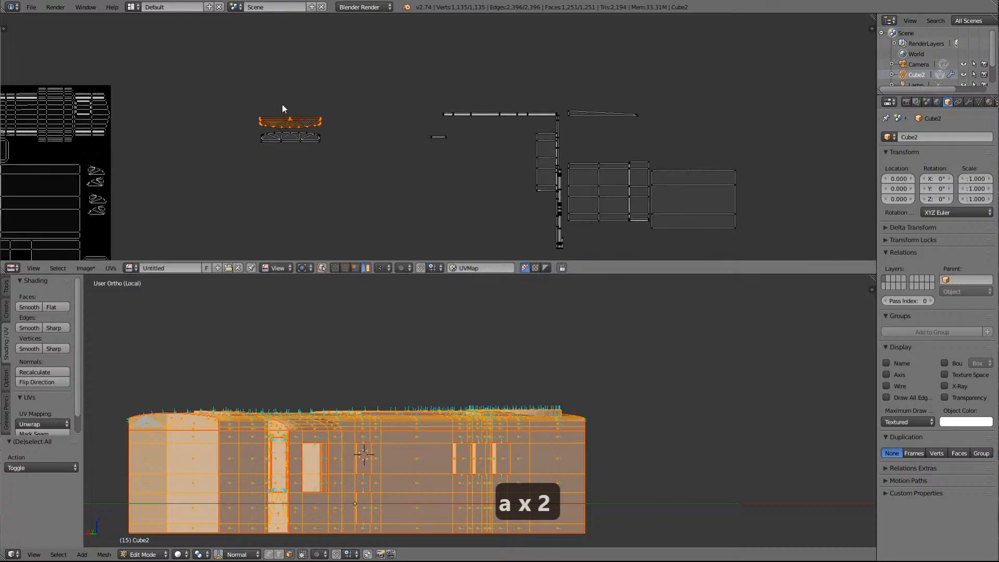
pyautogui.press('r')
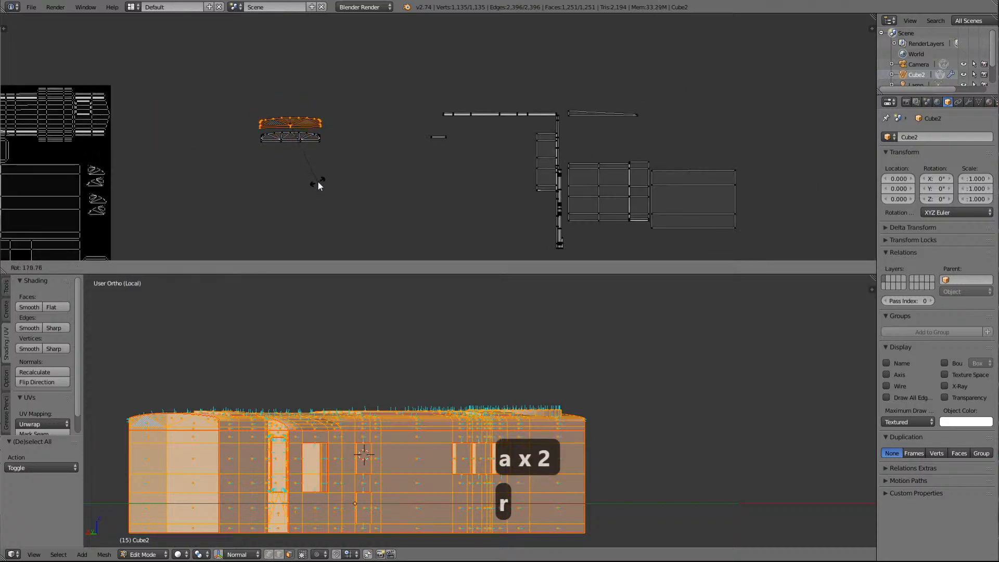
pyautogui.click(318, 184)
pyautogui.press('KP_Delete')
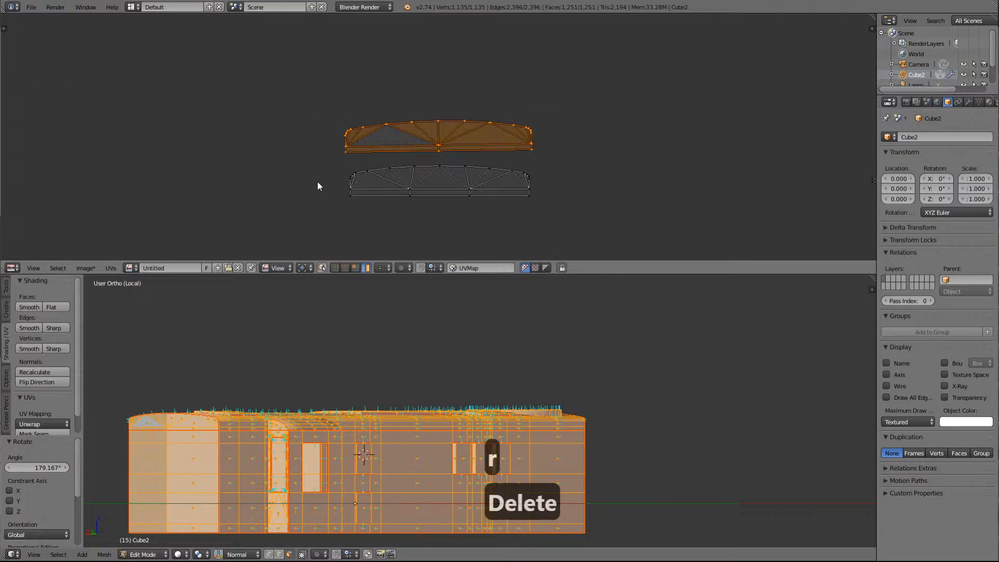
pyautogui.press('r')
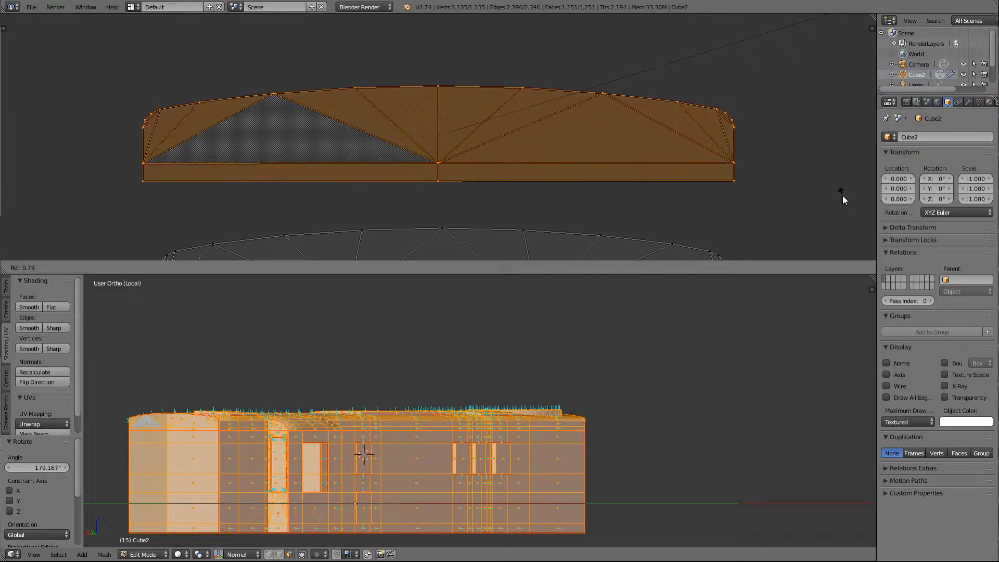
pyautogui.click(843, 196)
# Move the rotated island by about X -0.598, Y -0.070 beside the square islands, and nudge it by about X -0.003, Y 0.010
pyautogui.scroll(-3, 767, 196)
pyautogui.scroll(-8, 645, 209)
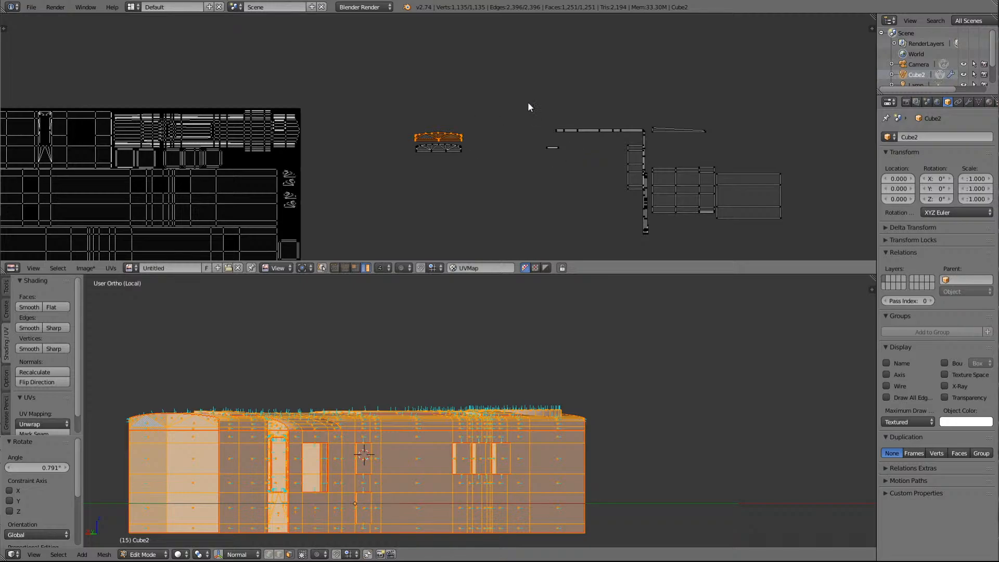
pyautogui.press('g')
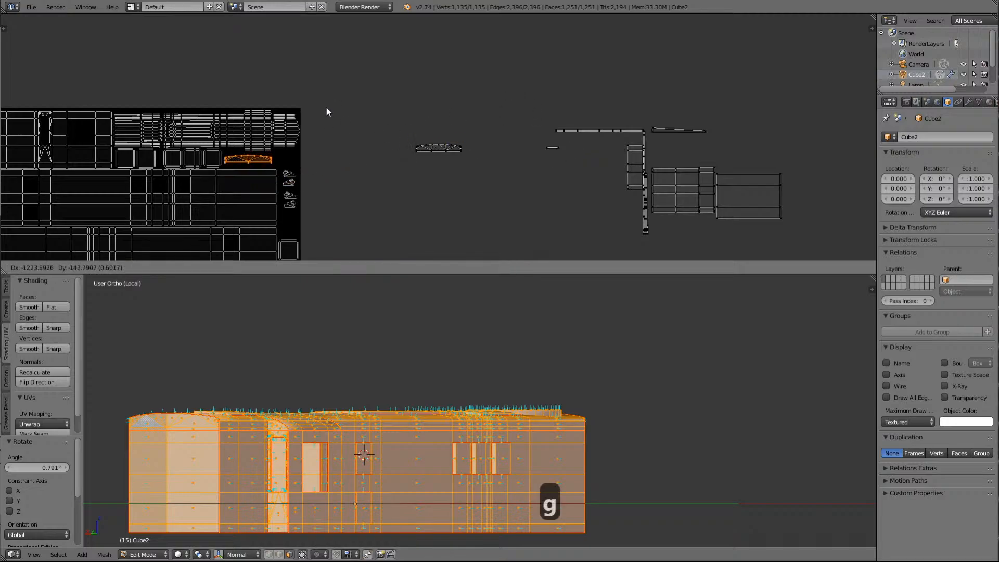
pyautogui.click(326, 106)
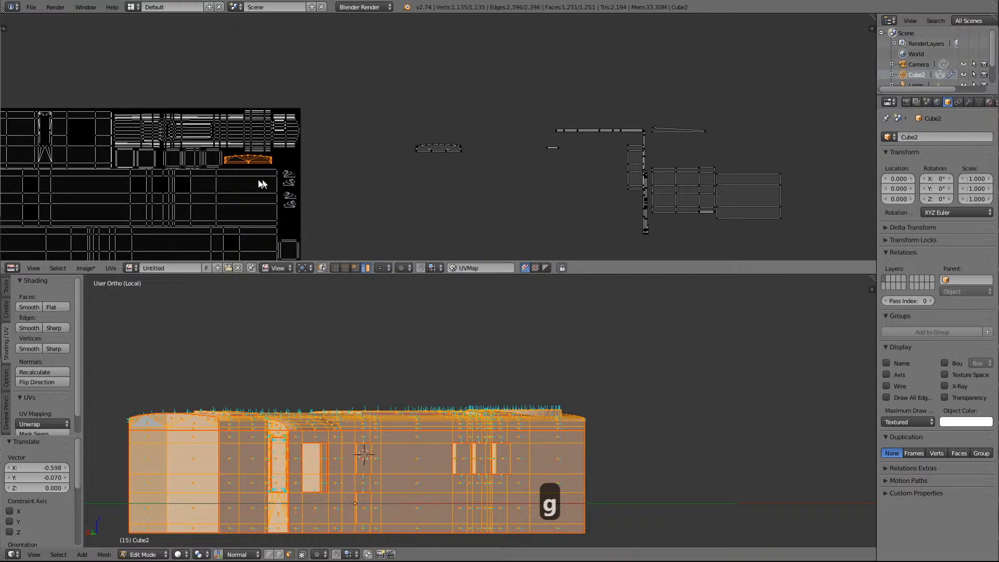
pyautogui.press('Delete')
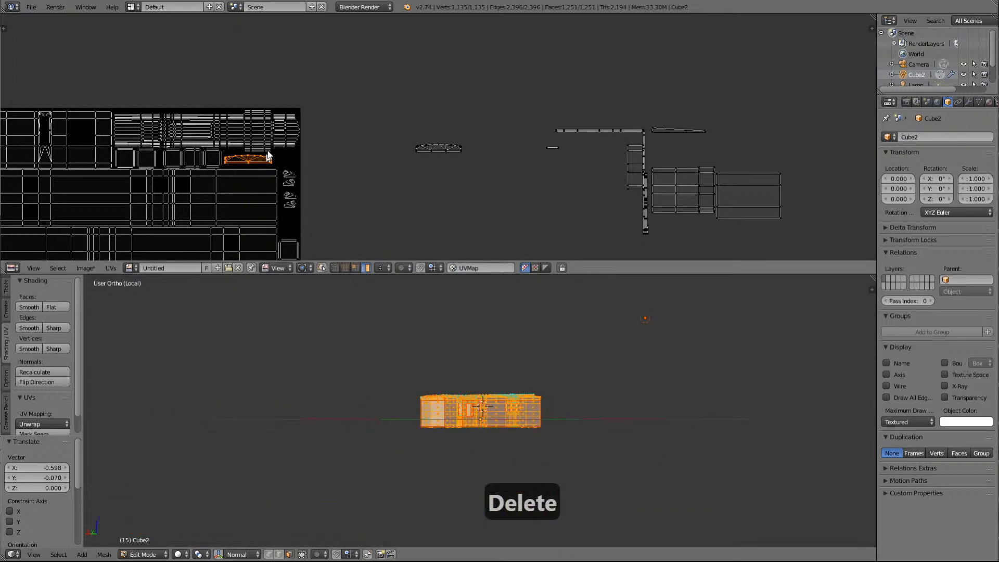
pyautogui.press('Delete')
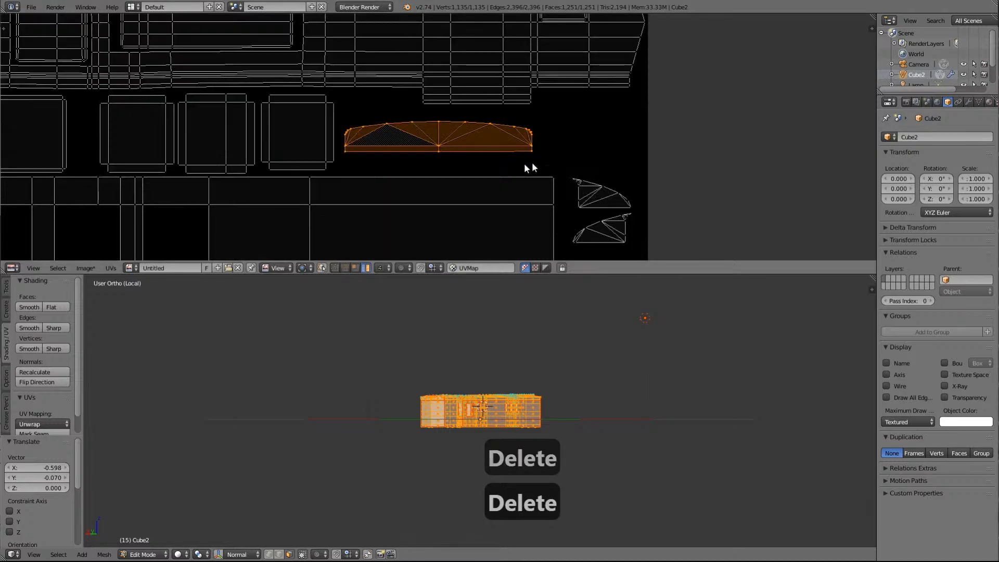
pyautogui.scroll(3, 524, 163)
pyautogui.press('g')
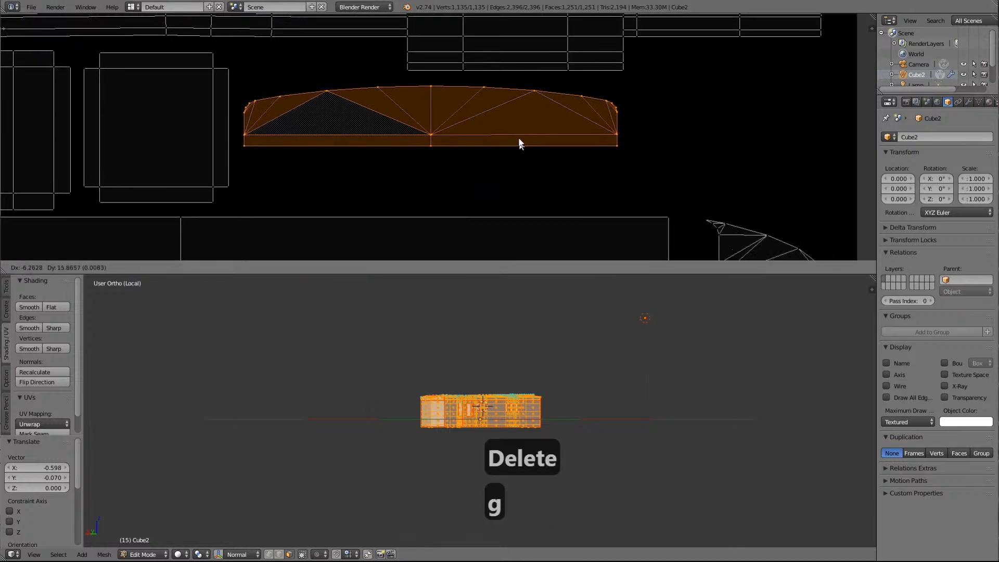
pyautogui.click(519, 132)
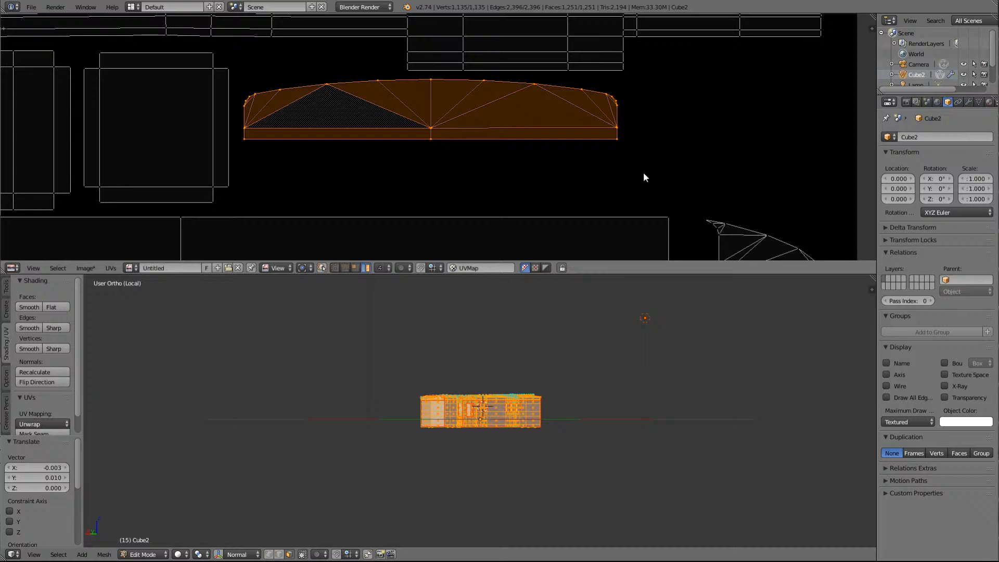
# Move the other rounded island by about X -0.513, Y -0.051, and shift it about -0.089 along X to align beneath the first one
pyautogui.scroll(-7, 650, 156)
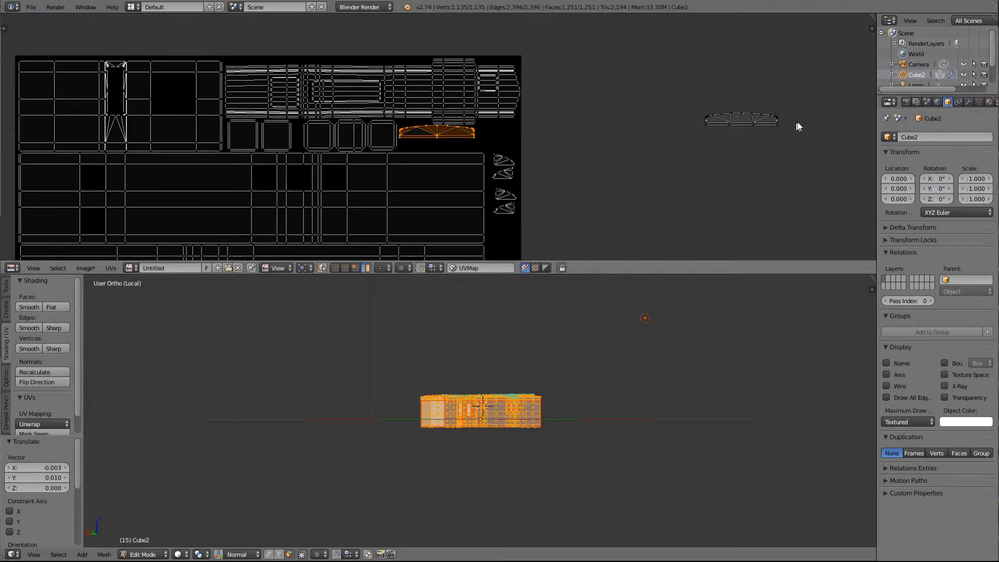
pyautogui.rightClick(750, 121)
pyautogui.press('g')
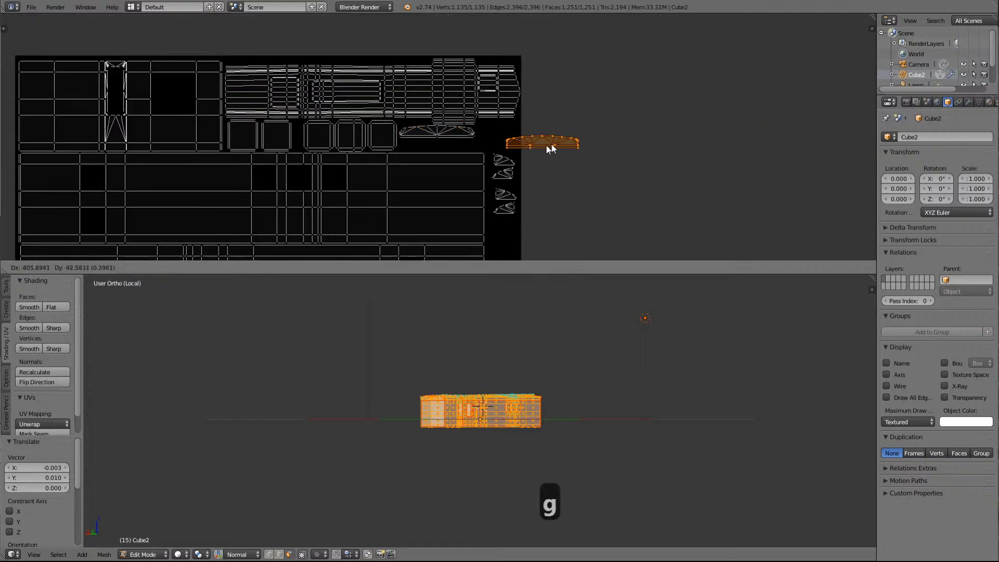
pyautogui.click(491, 146)
pyautogui.scroll(4, 492, 145)
pyautogui.press('Delete')
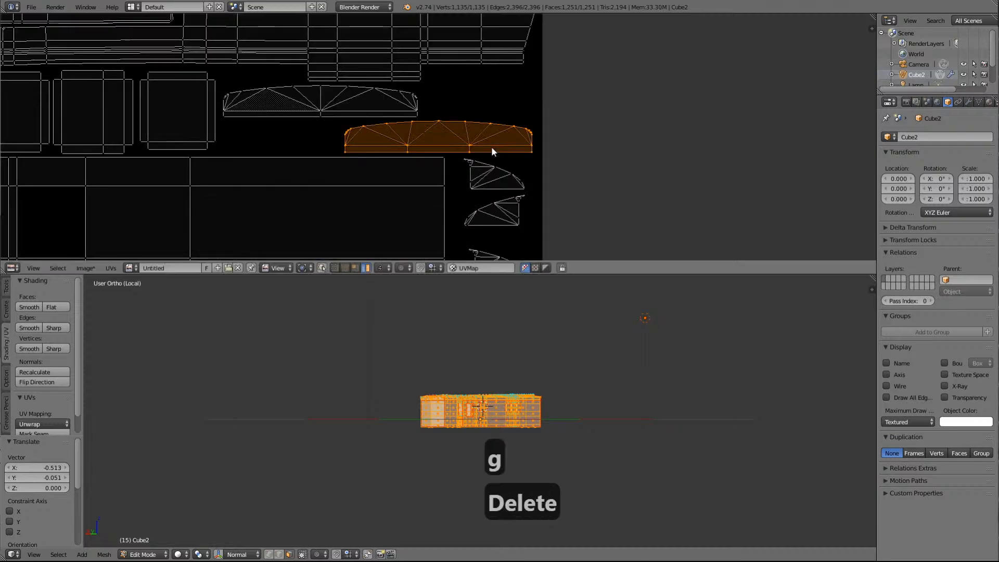
pyautogui.scroll(4, 491, 146)
pyautogui.scroll(-4, 491, 146)
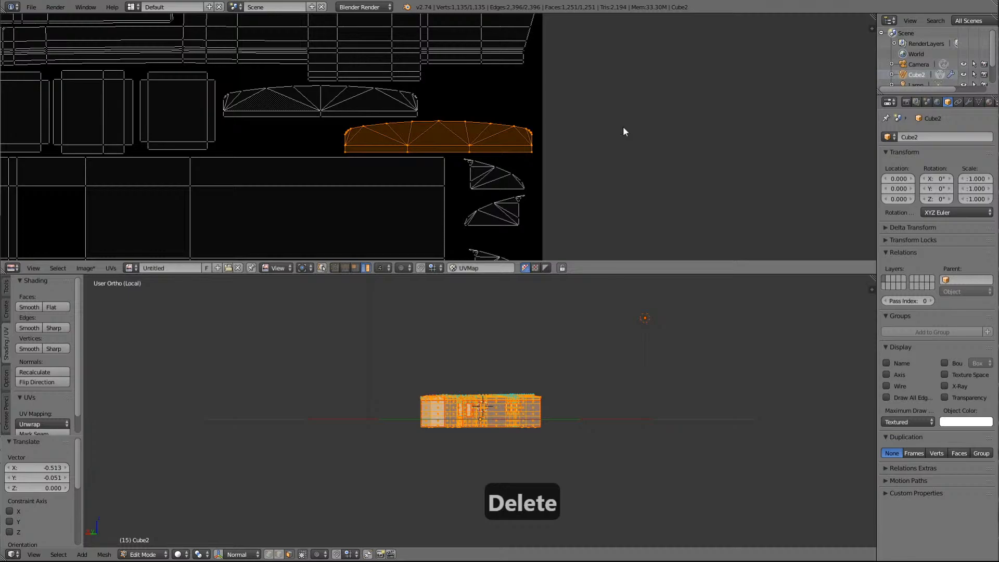
pyautogui.press('g')
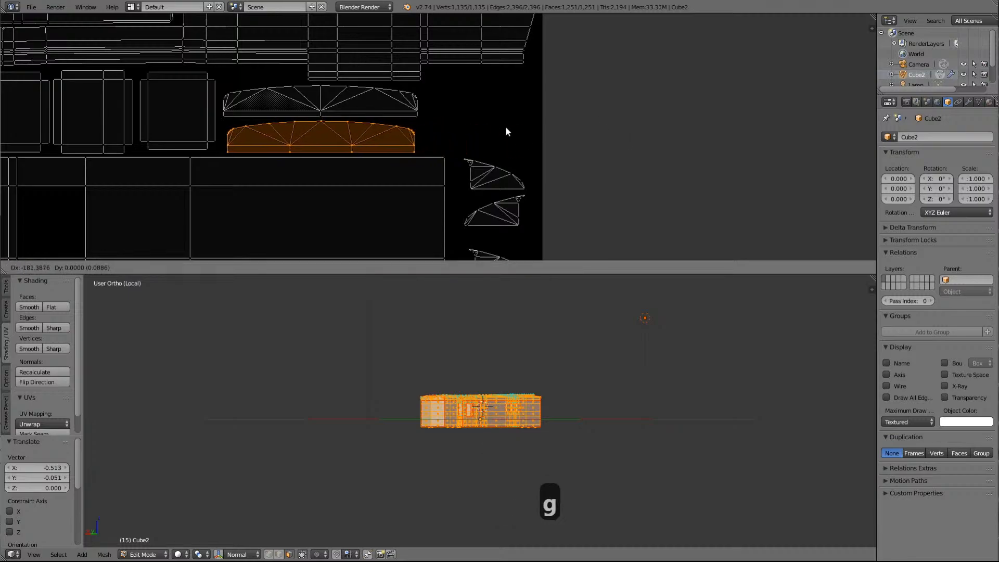
pyautogui.click(506, 129)
# Move the upper pair of small fan-shaped islands by about X 0.007, Y 0.060, level with the two rounded islands
pyautogui.scroll(-4, 529, 136)
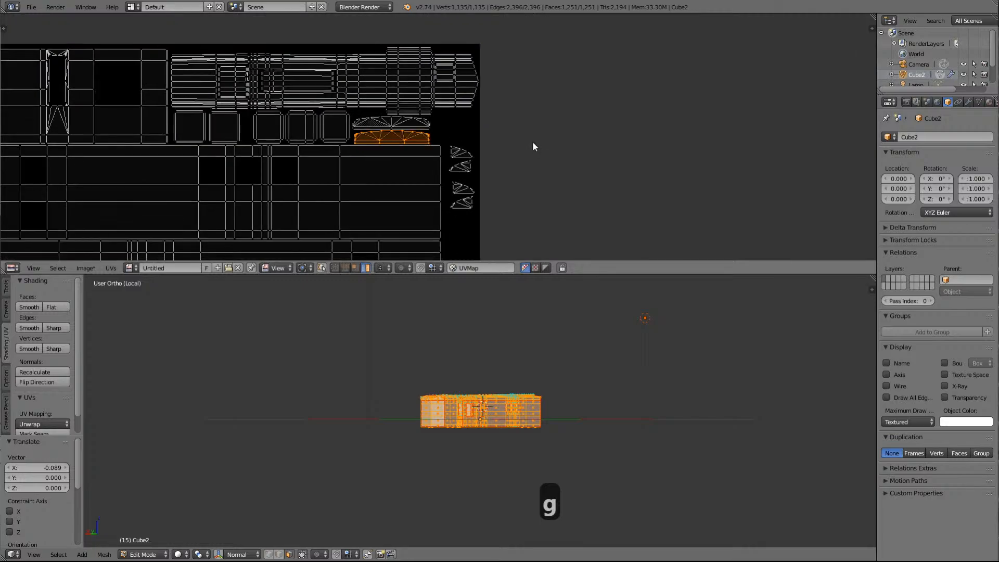
pyautogui.rightClick(460, 154)
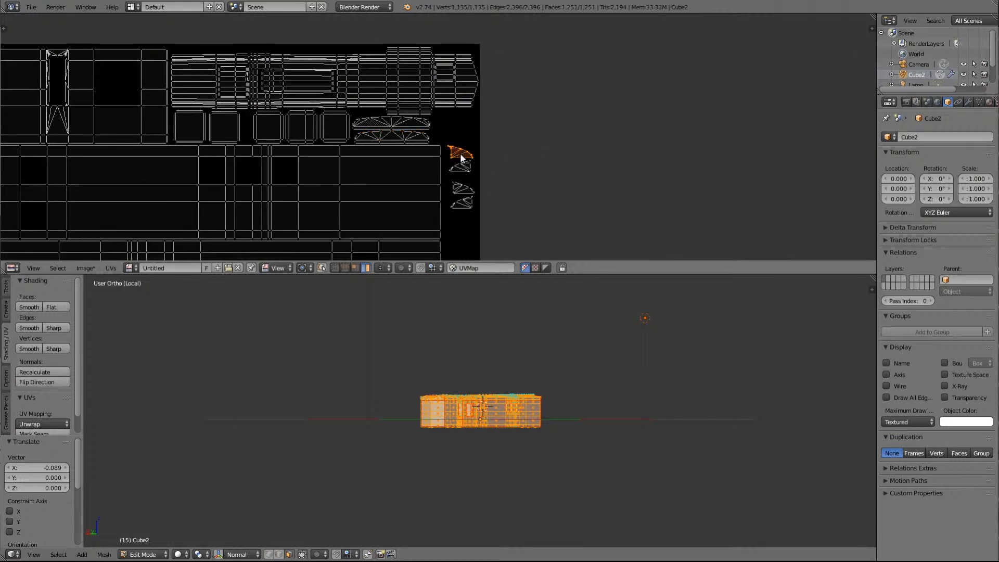
pyautogui.keyDown('shift'); pyautogui.rightClick(462, 168); pyautogui.keyUp('shift')
pyautogui.press('g')
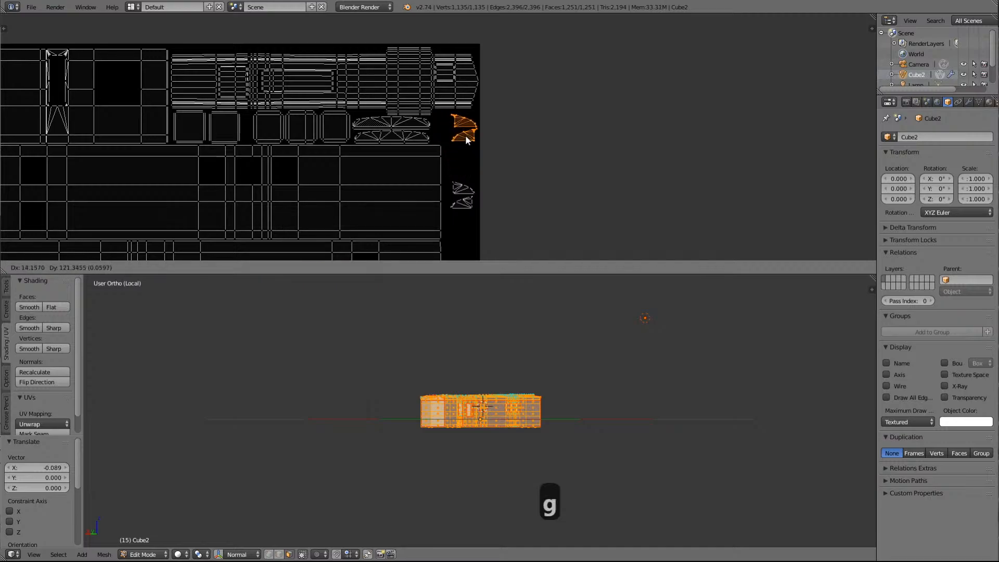
pyautogui.click(467, 140)
# Move the lower pair of small fan-shaped islands by about X 0.005, Y 0.070, directly beneath the upper pair
pyautogui.rightClick(463, 198)
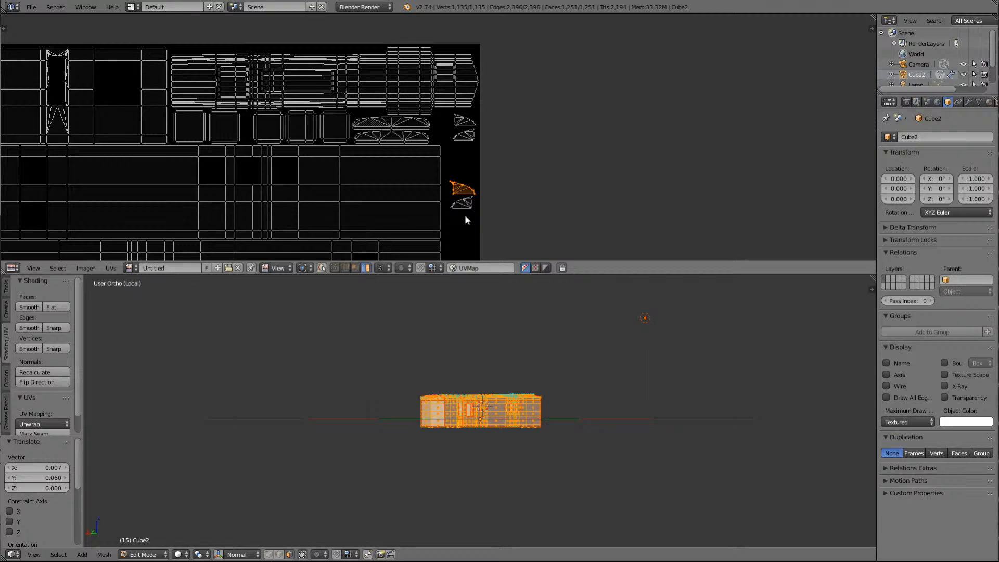
pyautogui.press('g')
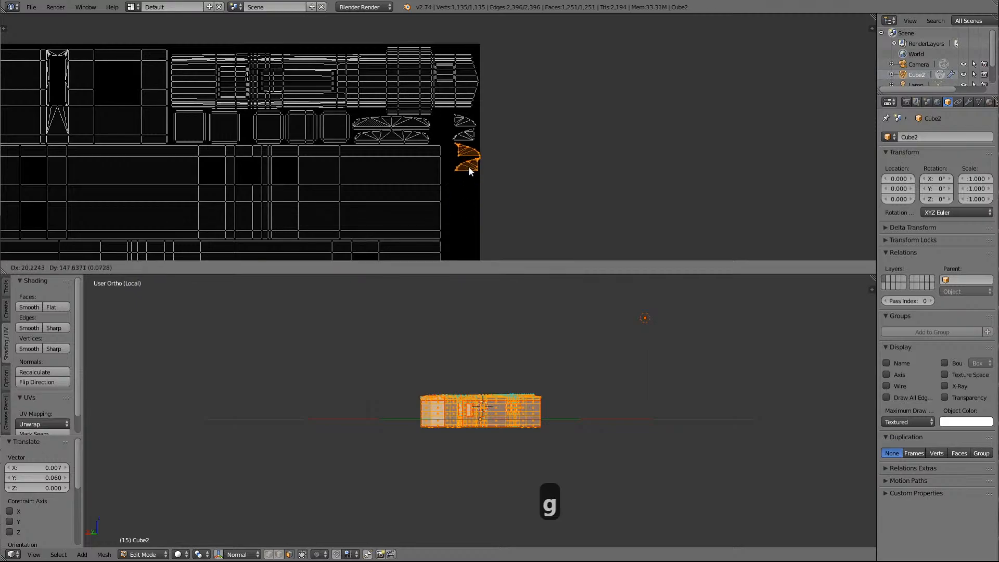
pyautogui.click(466, 167)
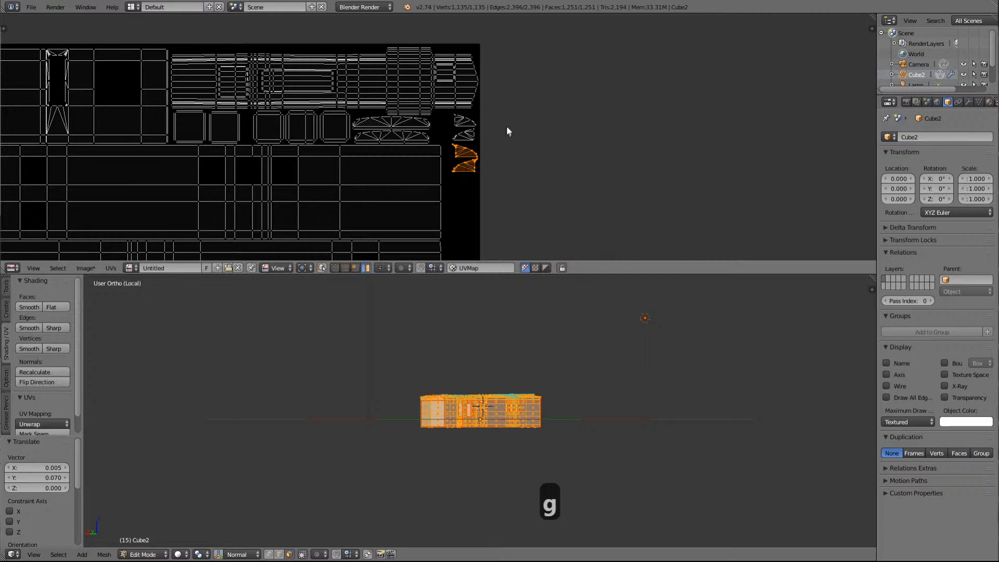
# Examine the UV islands still outside the texture area, including the circular one, and compare them with the 3D body
pyautogui.scroll(-3, 507, 126)
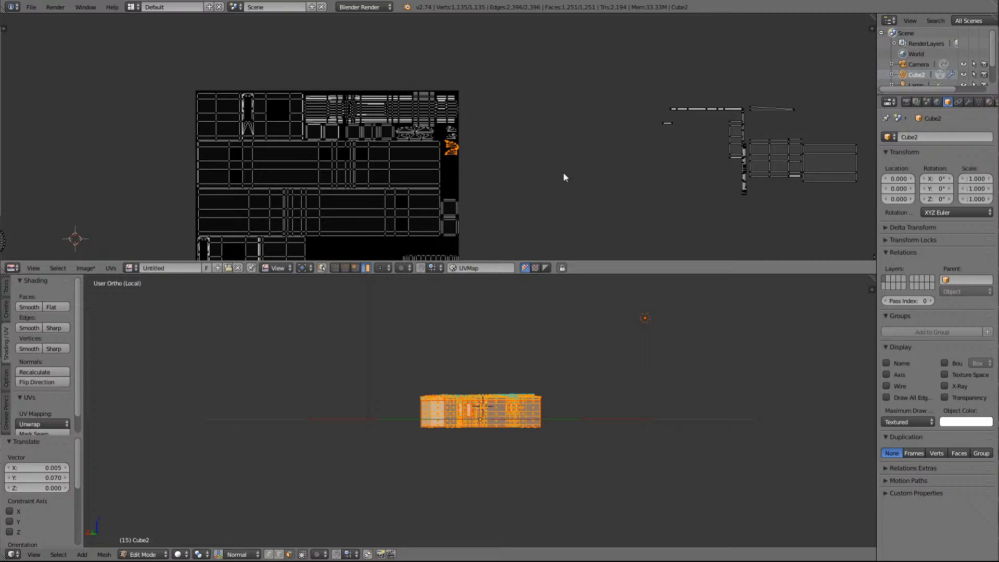
pyautogui.scroll(10, 560, 370)
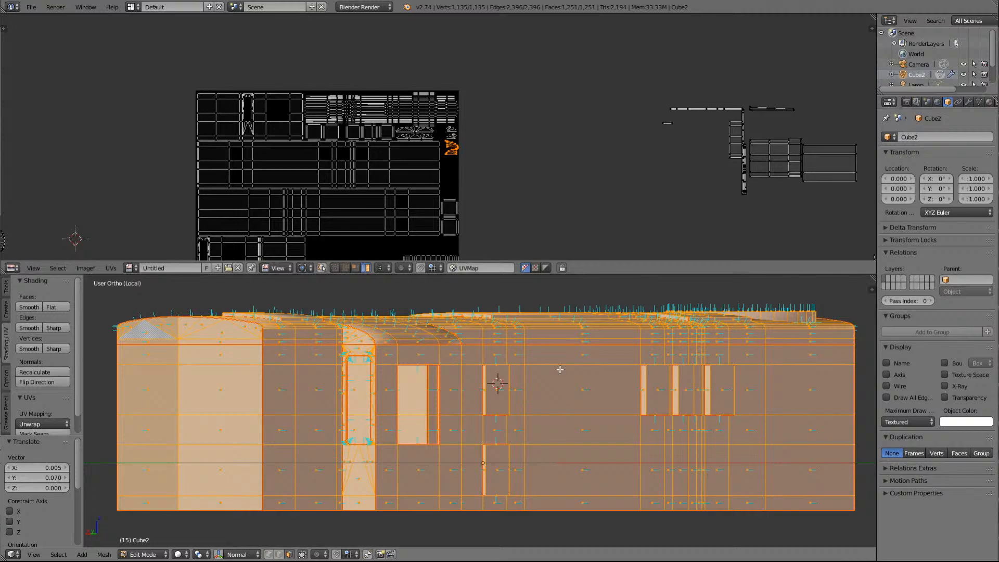
pyautogui.scroll(-3, 507, 189)
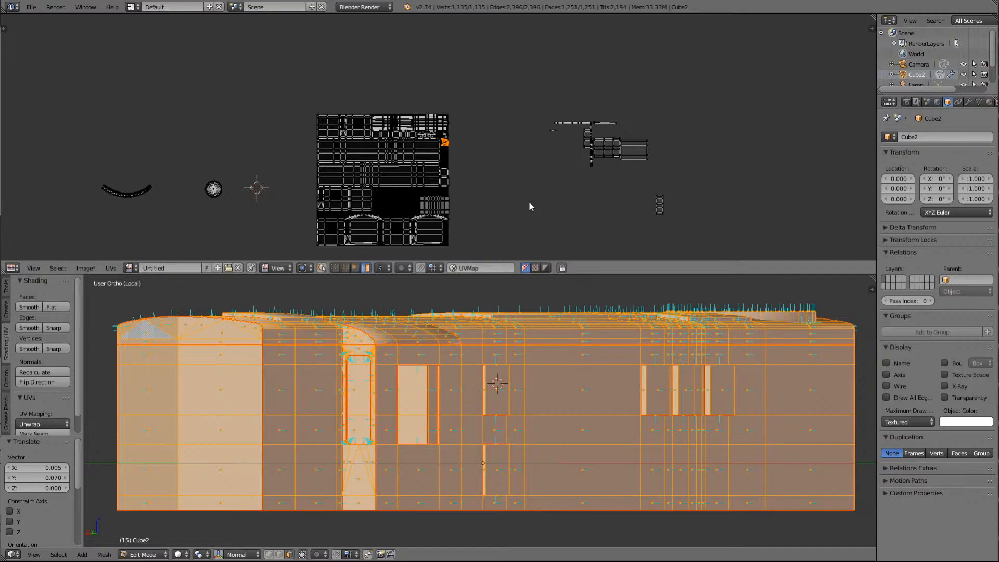
pyautogui.rightClick(215, 190)
pyautogui.press('Delete')
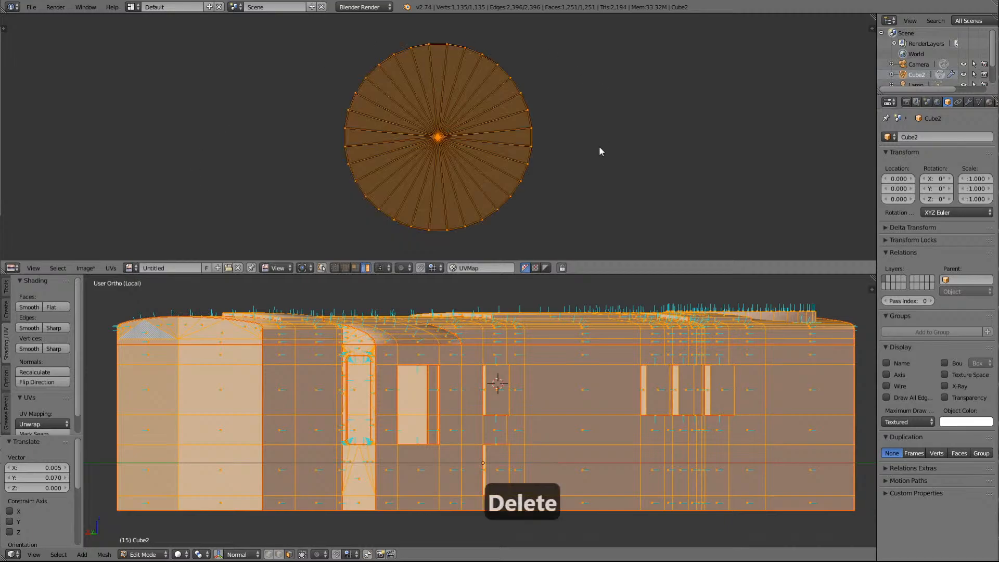
pyautogui.scroll(-6, 574, 154)
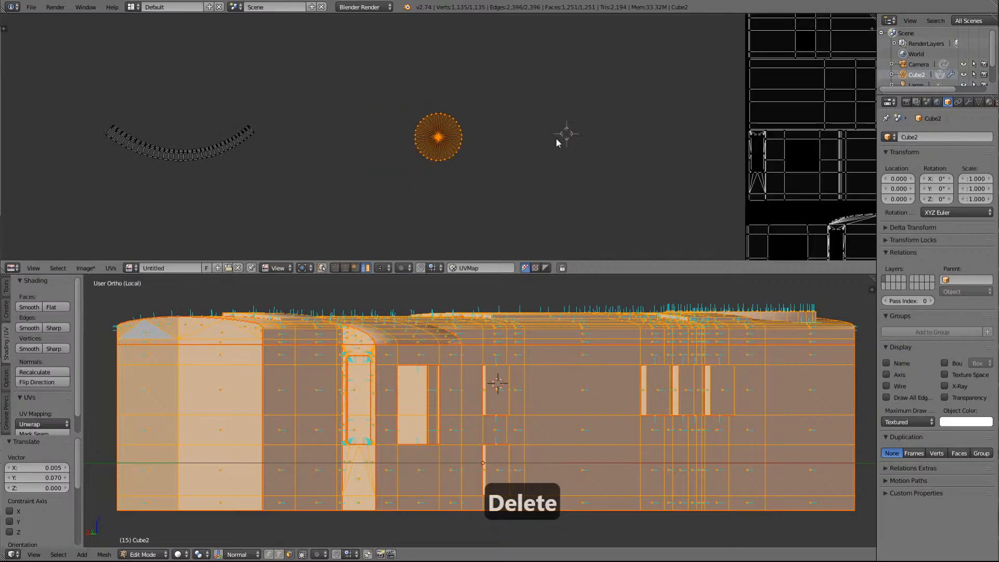
pyautogui.scroll(-2, 557, 143)
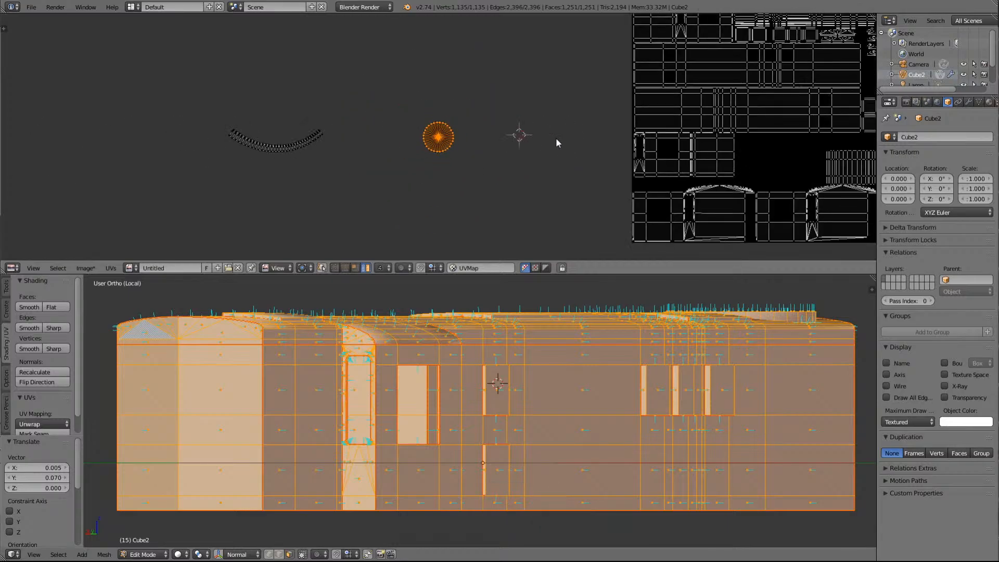
pyautogui.scroll(-3, 556, 138)
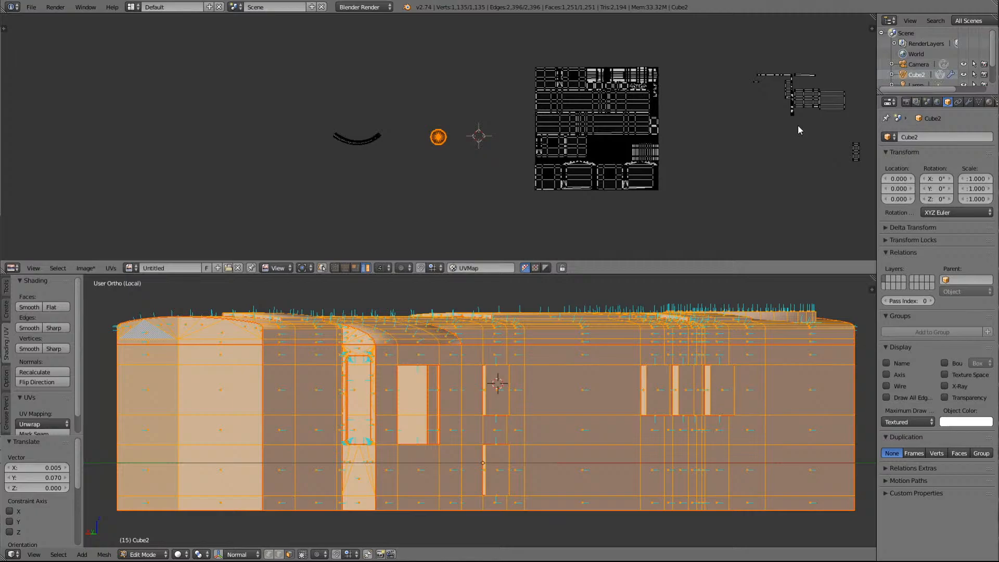
# Select only the three faces of the flat panel under the body's end, and select their UV island
pyautogui.press('a')
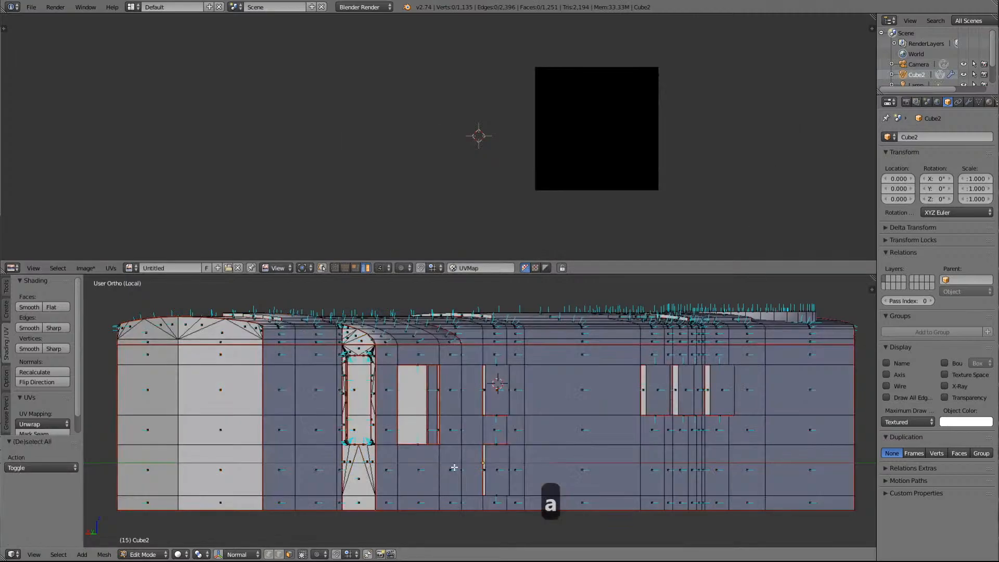
pyautogui.press('KP_2')
pyautogui.press('KP_2')
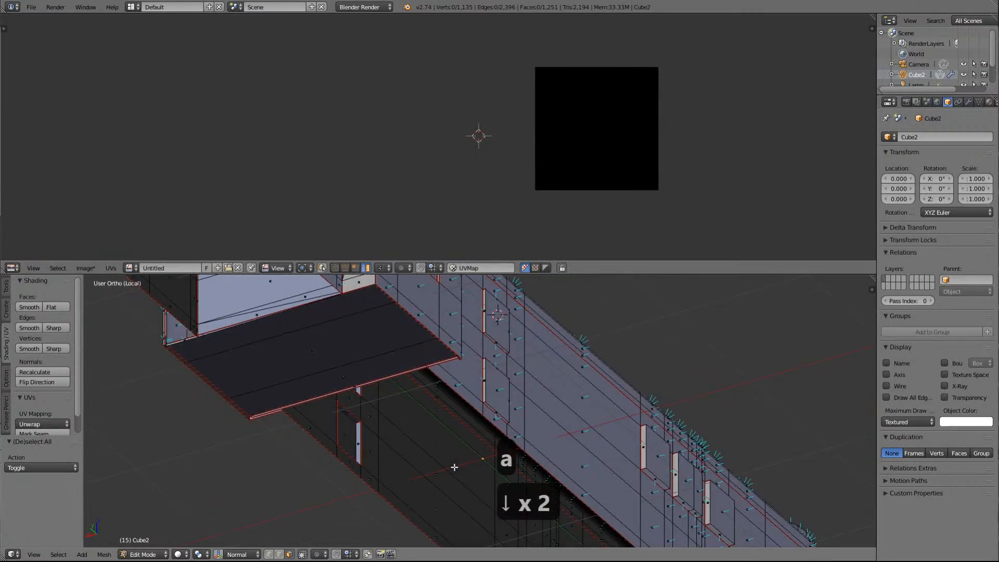
pyautogui.click(287, 322)
pyautogui.keyDown('shift'); pyautogui.click(299, 341); pyautogui.keyUp('shift')
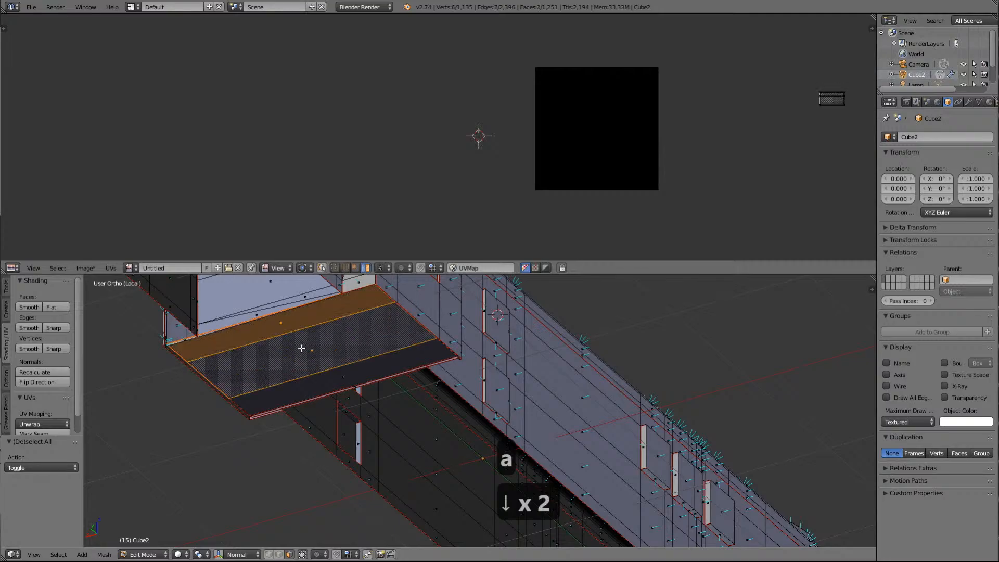
pyautogui.keyDown('shift'); pyautogui.click(329, 385); pyautogui.keyUp('shift')
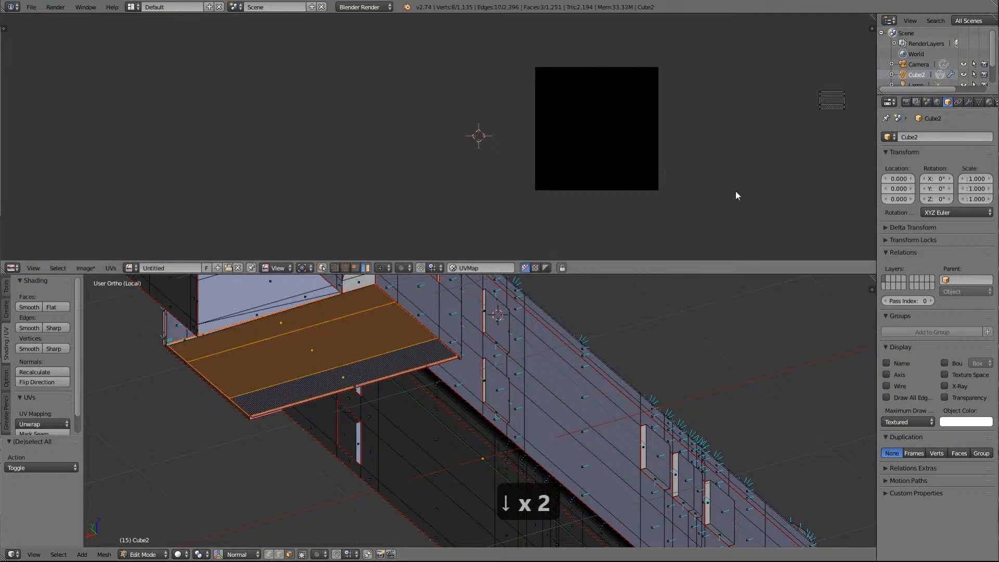
pyautogui.rightClick(833, 104)
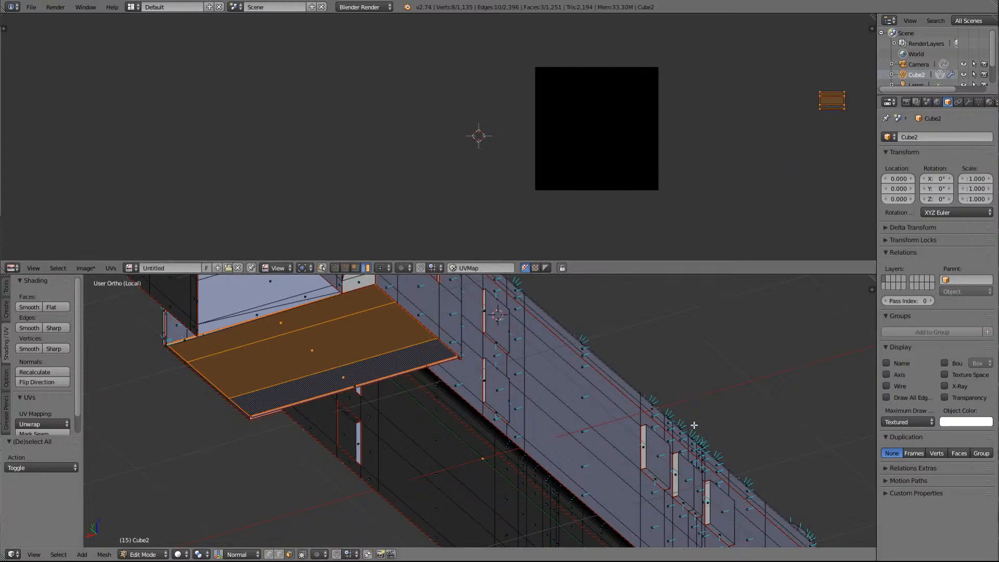
# Select the whole mesh to bring back all islands, and move the panel island by about X -1.859, Y -0.375 into the central gap
pyautogui.press('a')
pyautogui.press('a')
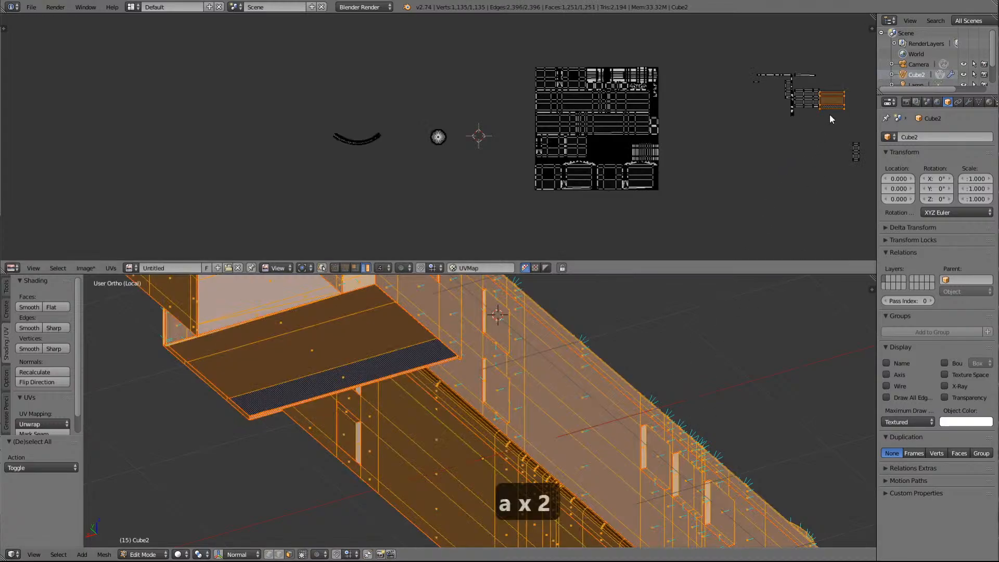
pyautogui.press('g')
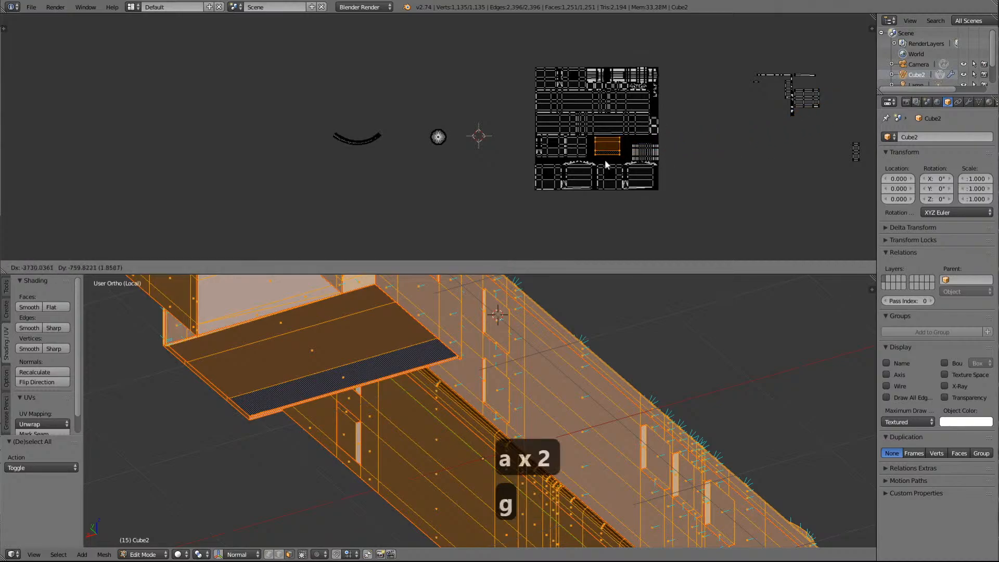
pyautogui.click(601, 165)
# Scale the panel island by about 1.282, and nudge it about 0.004 along Y to align with the neighbouring island
pyautogui.press('KP_Decimal')
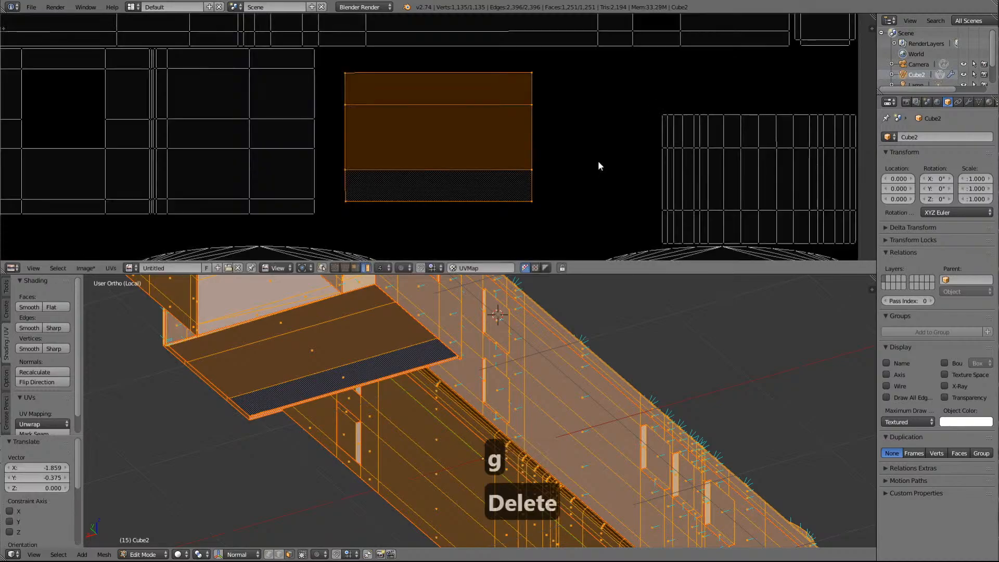
pyautogui.scroll(-2, 598, 160)
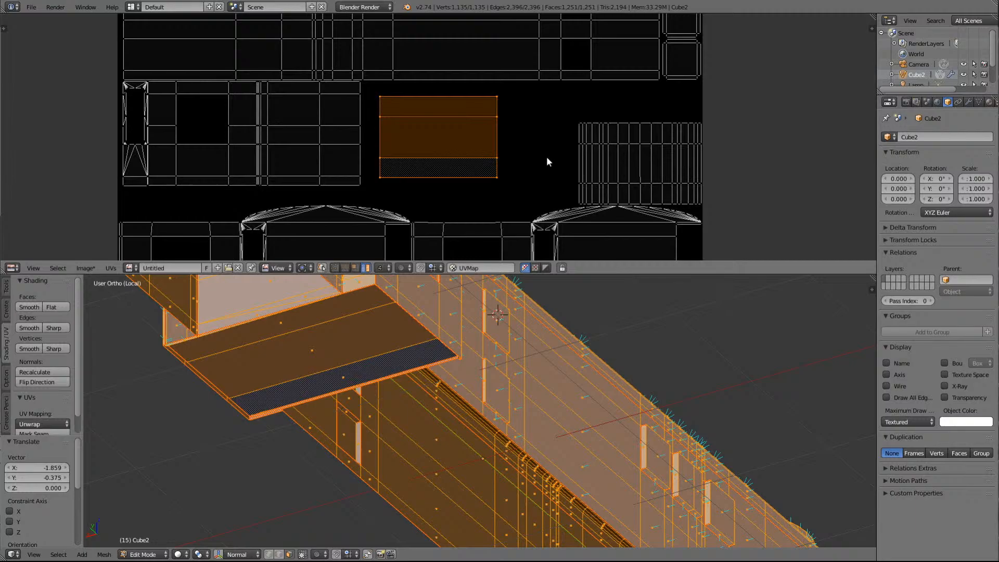
pyautogui.press('s')
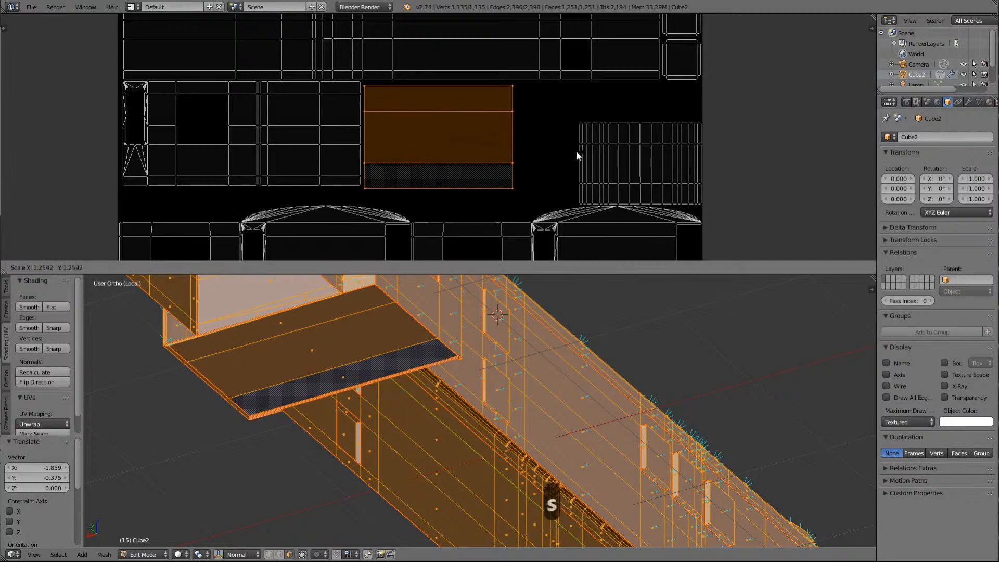
pyautogui.click(580, 155)
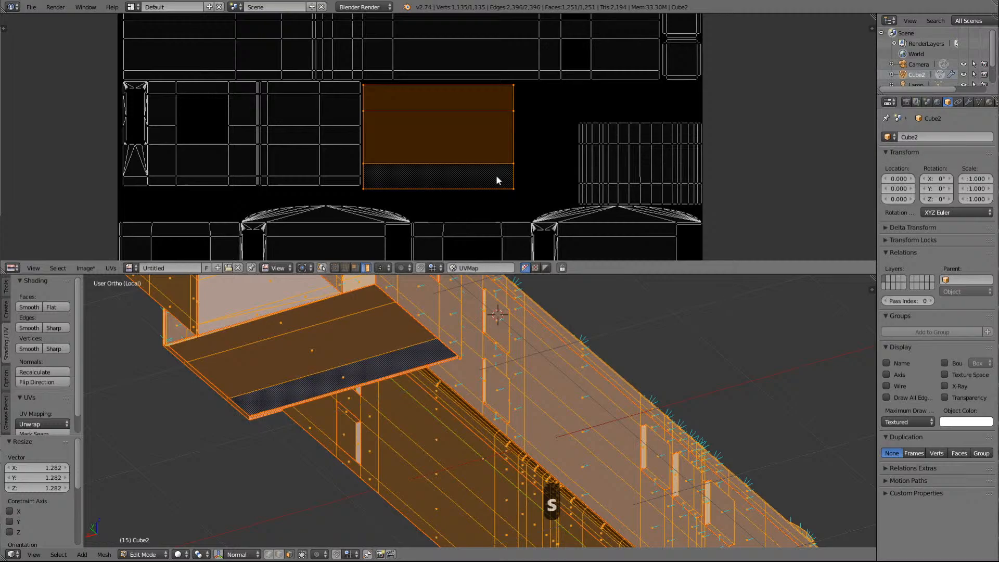
pyautogui.press('g')
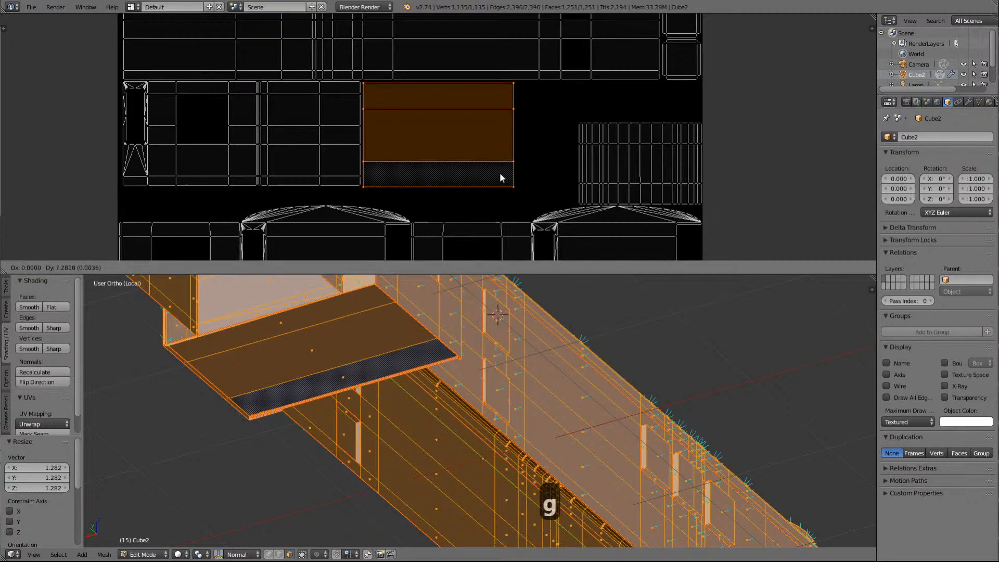
pyautogui.click(501, 178)
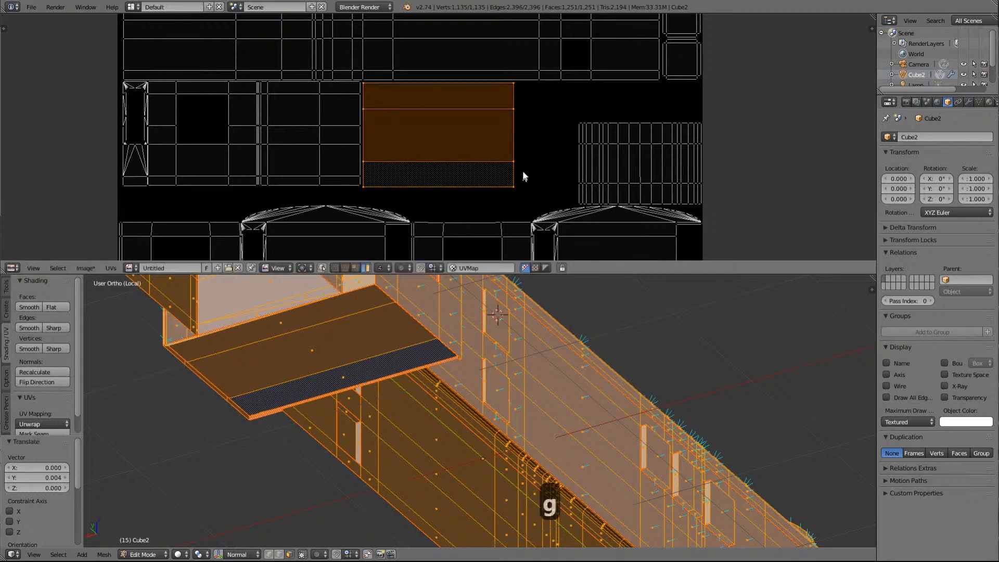
# Scale the narrow-striped island by about 0.643, and move it by about X 0.025, Y -0.018 toward the texture's edge
pyautogui.scroll(-5, 532, 162)
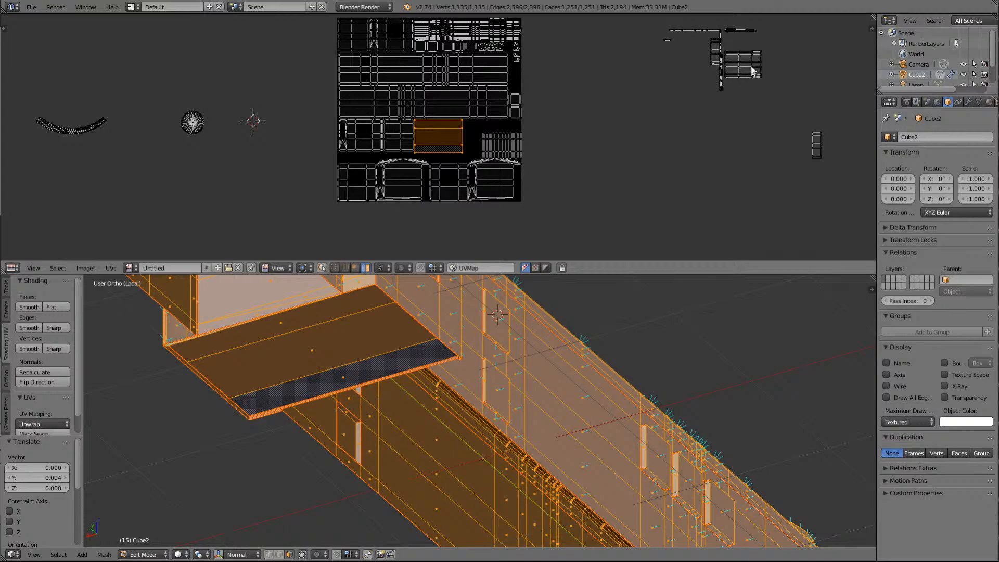
pyautogui.scroll(-2, 734, 111)
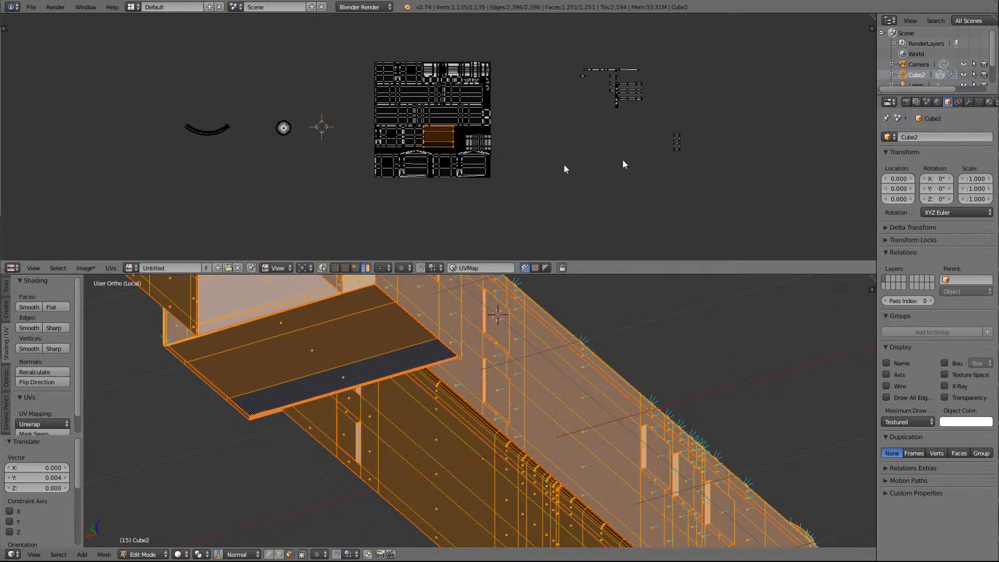
pyautogui.scroll(3, 415, 156)
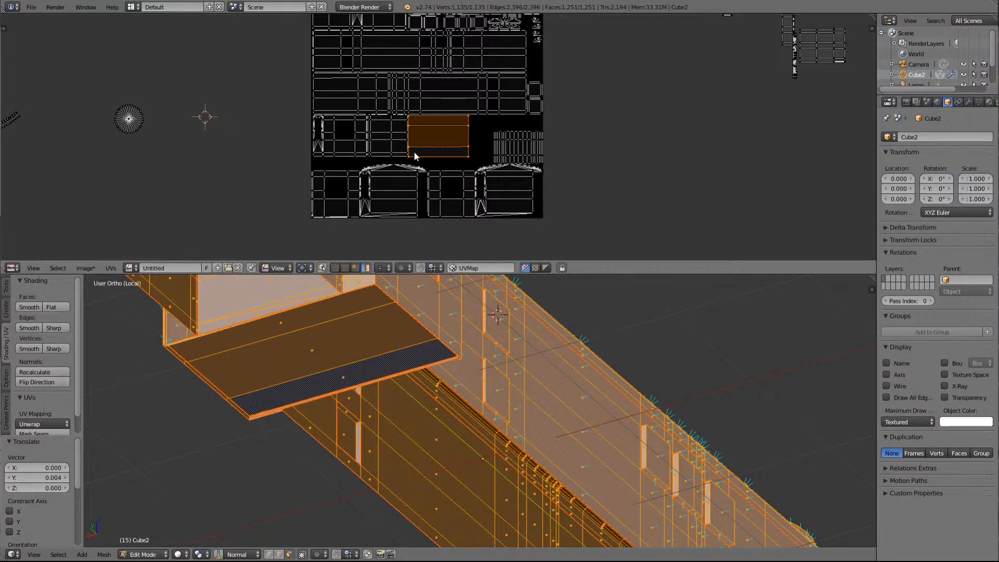
pyautogui.rightClick(524, 147)
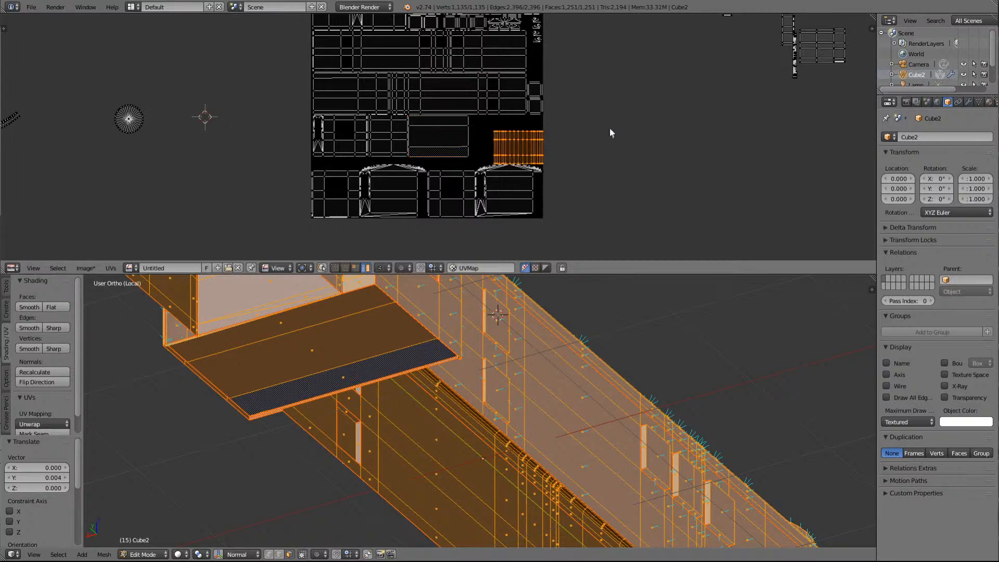
pyautogui.press('s')
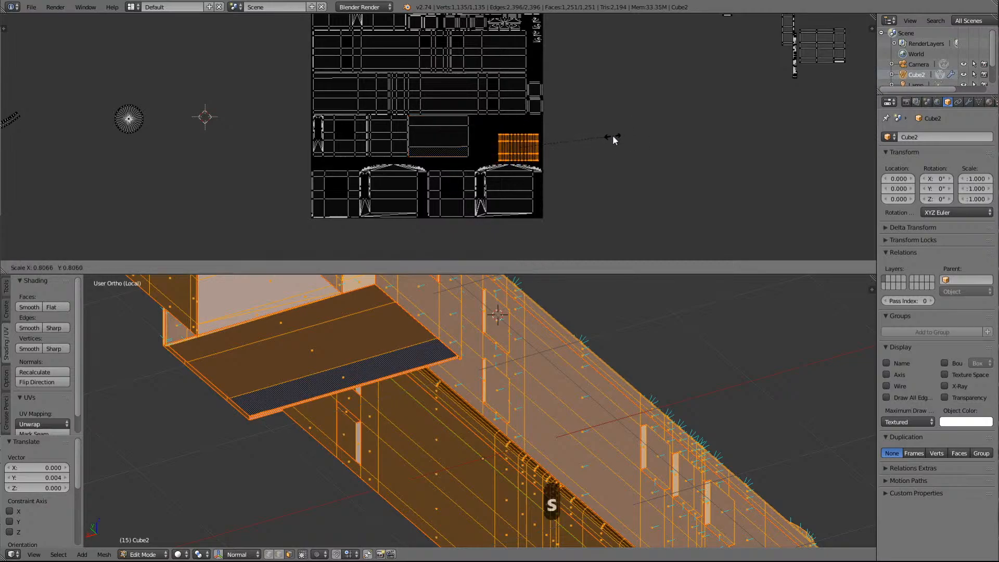
pyautogui.click(595, 142)
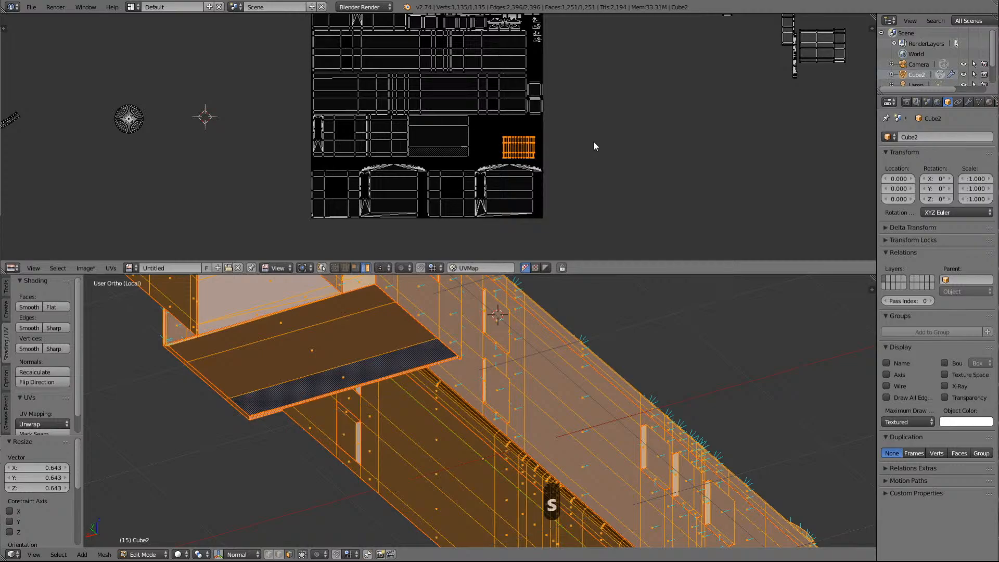
pyautogui.press('g')
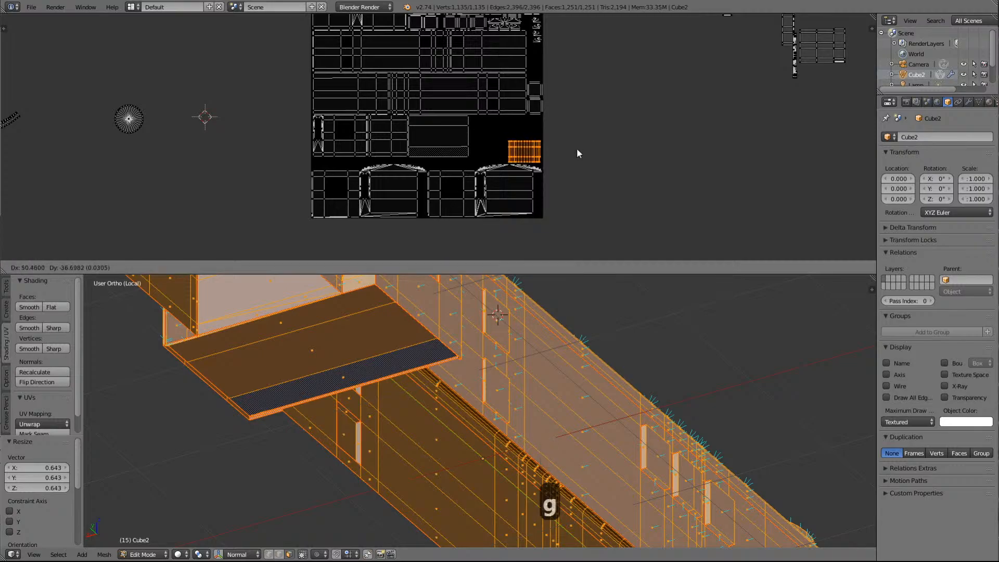
pyautogui.click(577, 154)
# Scale the panel island by about 0.651, and move it directly above the narrow-striped island at the texture's edge
pyautogui.rightClick(449, 152)
pyautogui.press('s')
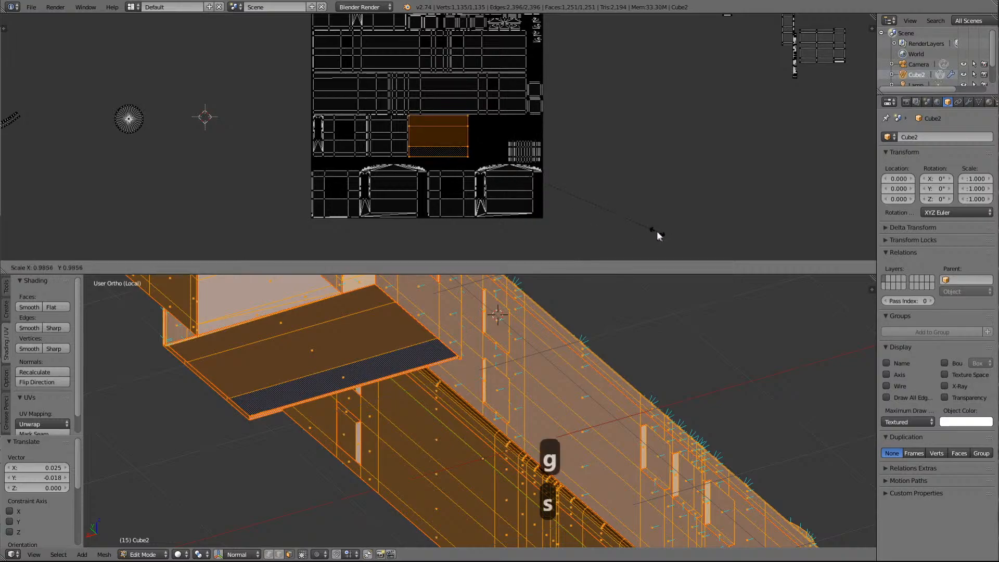
pyautogui.click(588, 199)
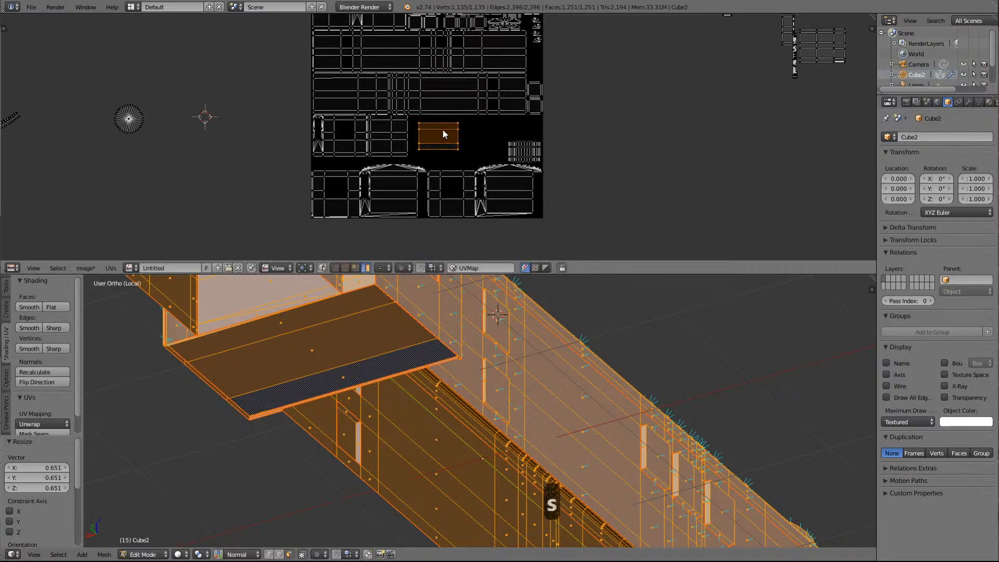
pyautogui.press('g')
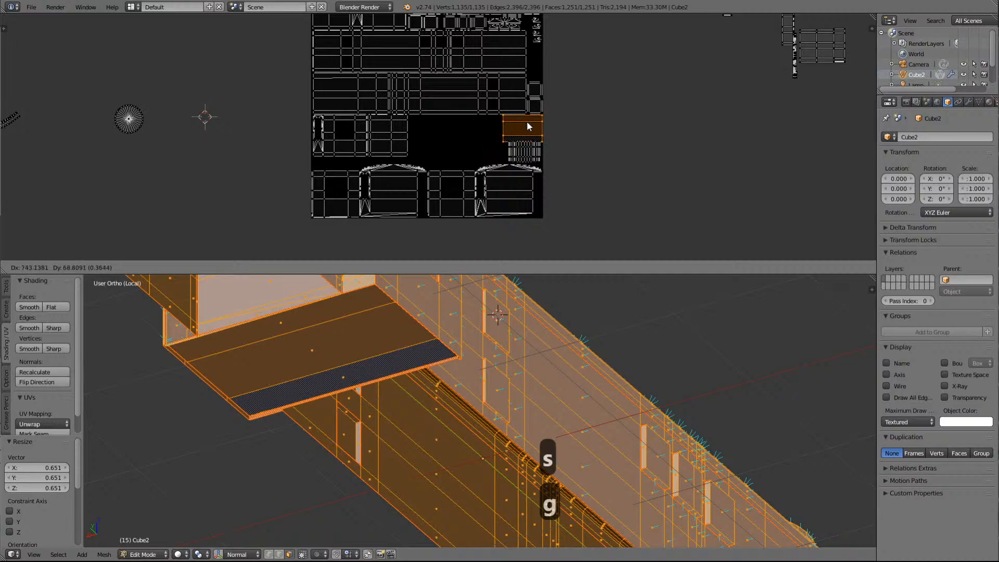
# Scale the selected rectangular UV island to about 0.8 and place it directly above the narrow-striped island near the texture's edge
pyautogui.click(517, 123)
pyautogui.press('s')
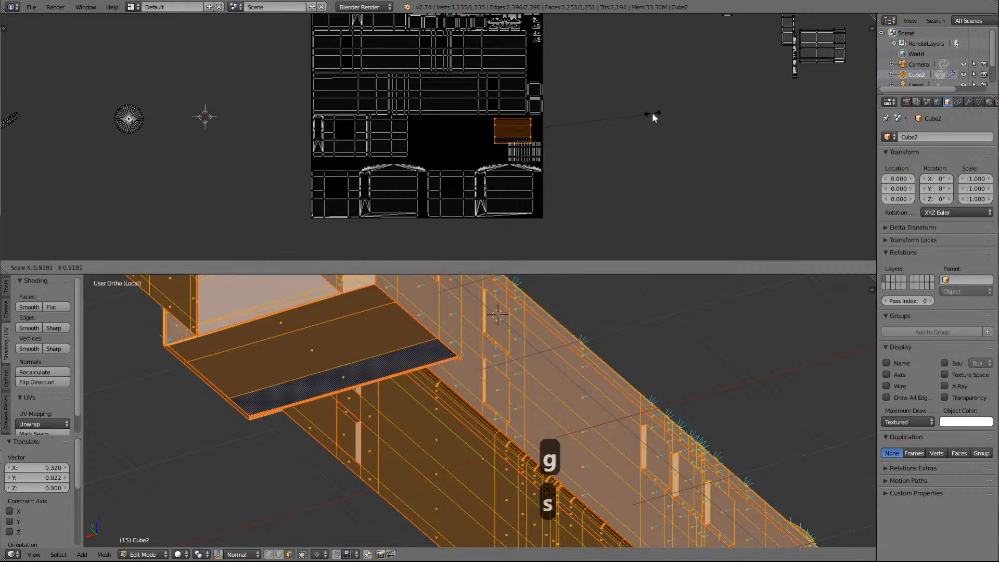
pyautogui.click(636, 120)
pyautogui.press('g')
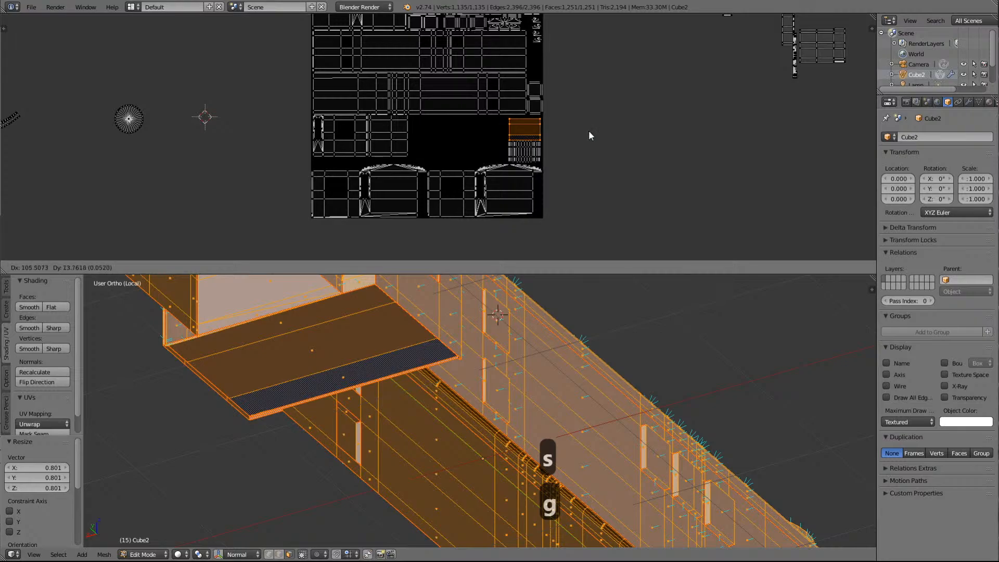
pyautogui.click(589, 129)
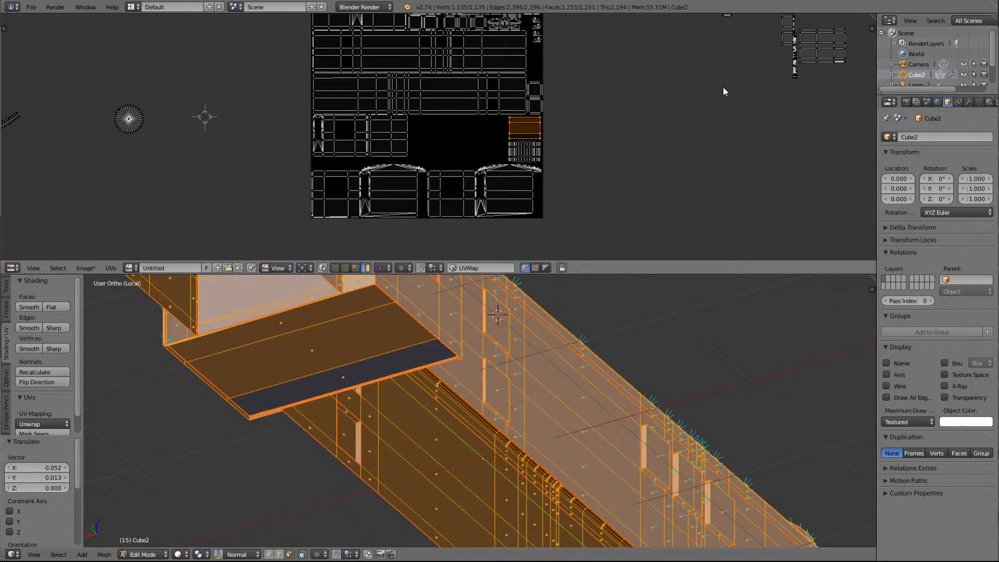
# Select the column of faces on the cab's open-end wall to locate their UV island, then select that island in the full layout
pyautogui.scroll(-5, 304, 364)
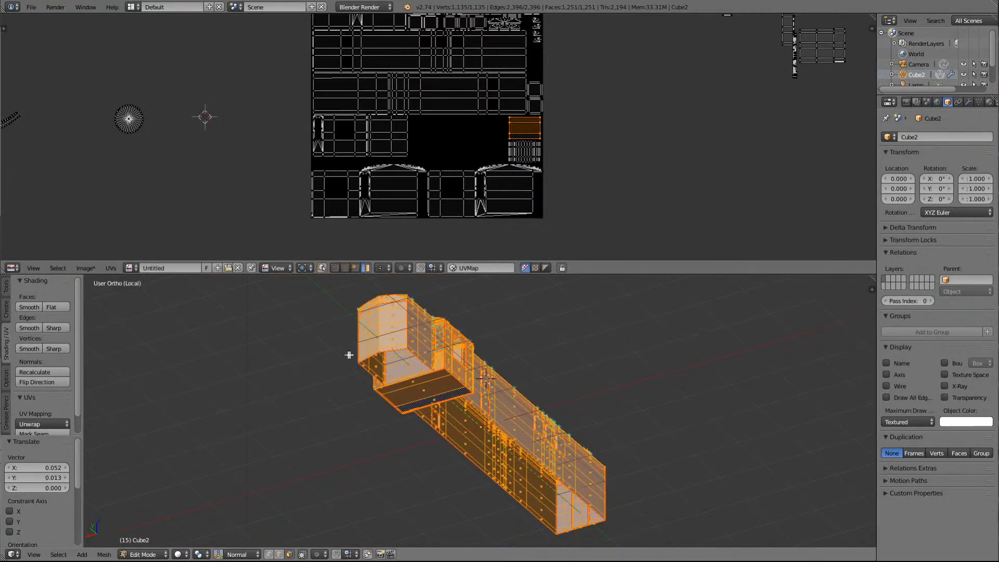
pyautogui.press('a')
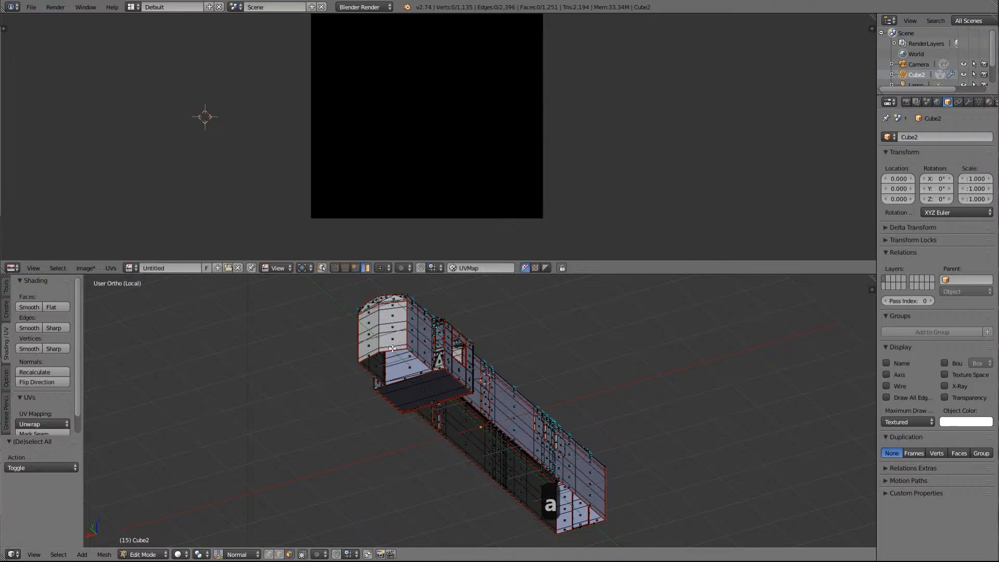
pyautogui.keyDown('shift'); pyautogui.click(393, 347); pyautogui.keyUp('shift')
pyautogui.keyDown('shift'); pyautogui.click(393, 336); pyautogui.keyUp('shift')
pyautogui.keyDown('shift'); pyautogui.click(393, 316); pyautogui.keyUp('shift')
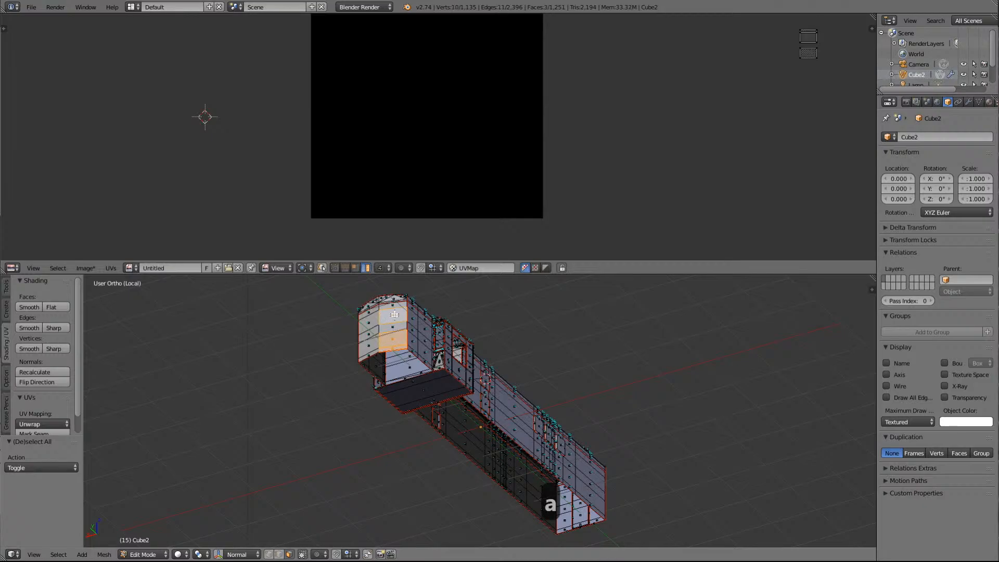
pyautogui.keyDown('shift'); pyautogui.click(394, 303); pyautogui.keyUp('shift')
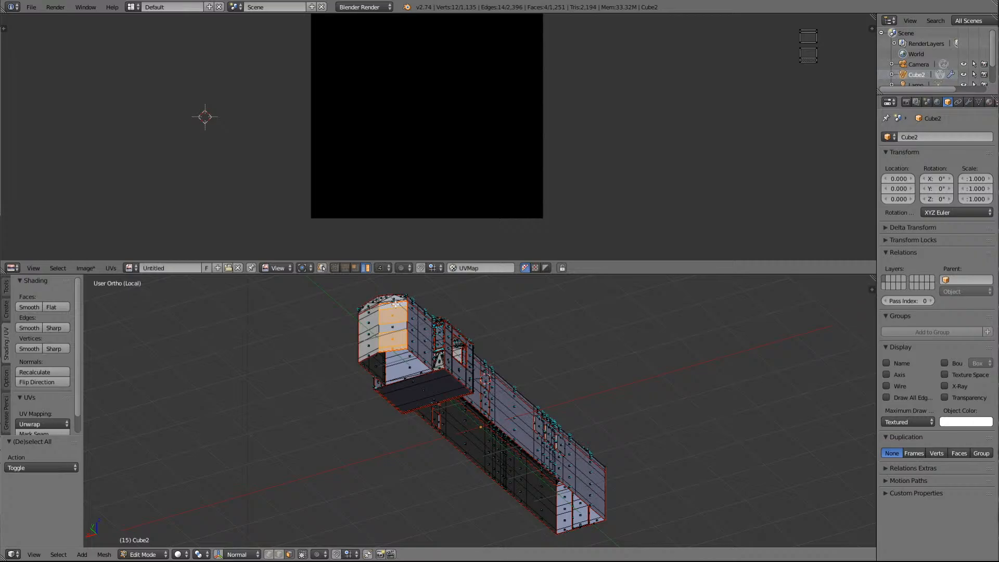
pyautogui.rightClick(808, 62)
pyautogui.press('a')
pyautogui.press('a')
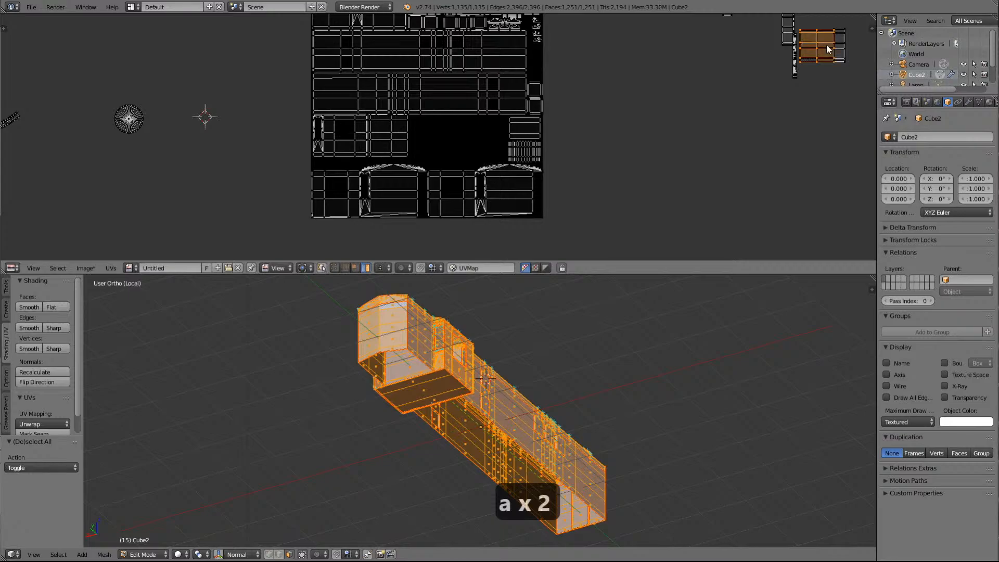
# Move the two-column wall island beside the texture square, shifting it about -1.041 in X and -0.445 in Y
pyautogui.press('KP_Delete')
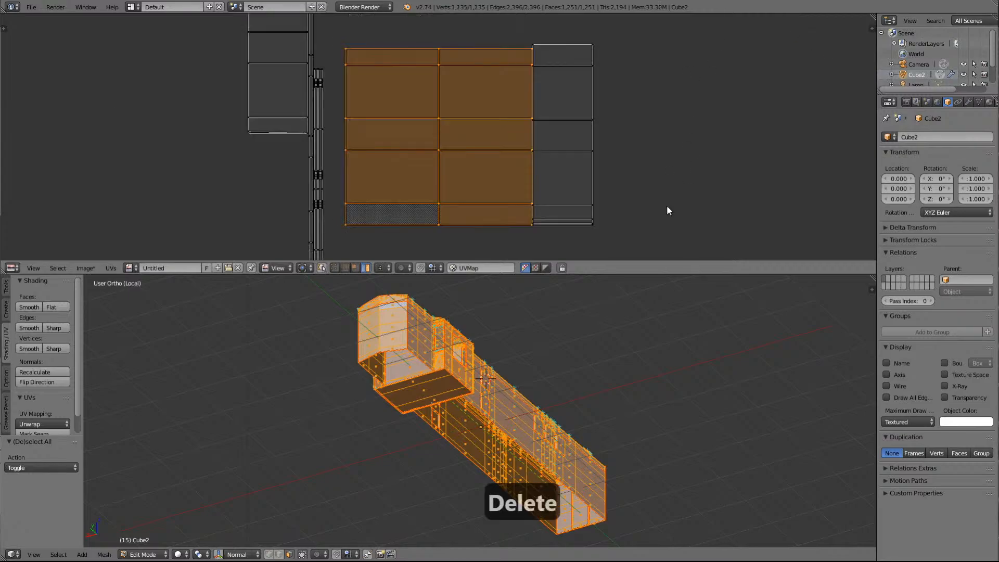
pyautogui.scroll(-9, 661, 196)
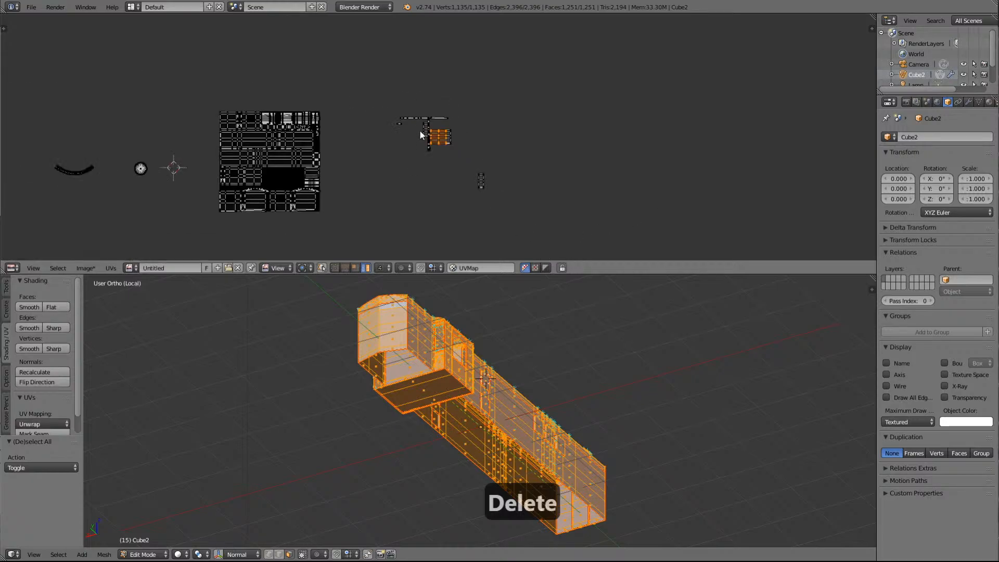
pyautogui.press('g')
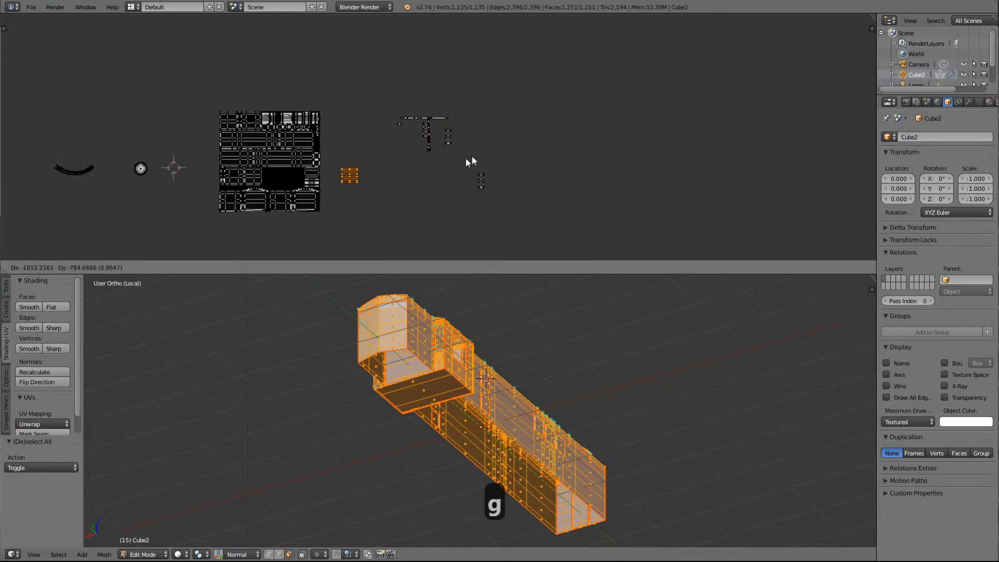
pyautogui.click(451, 165)
pyautogui.press('KP_Delete')
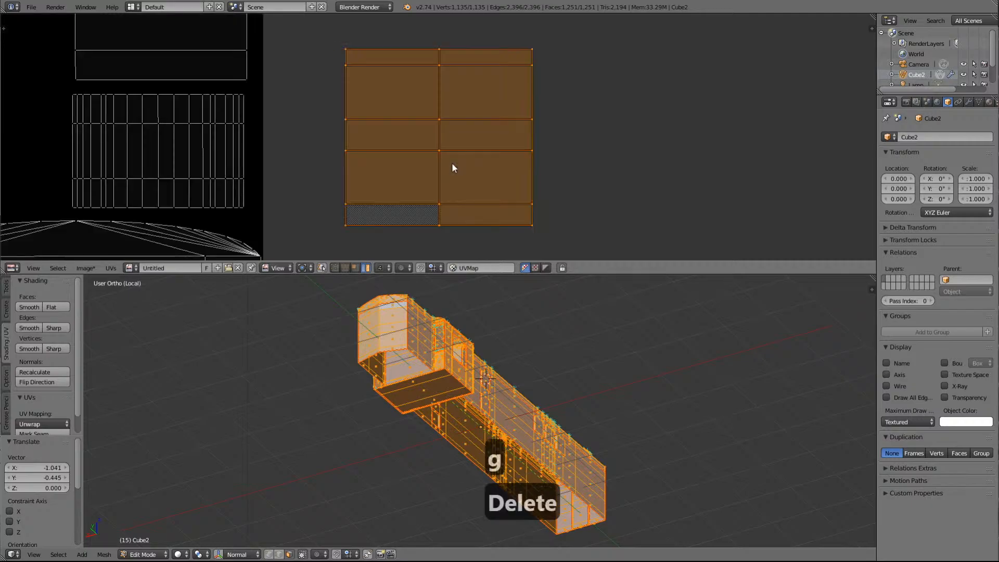
pyautogui.scroll(-5, 448, 154)
pyautogui.scroll(-3, 546, 95)
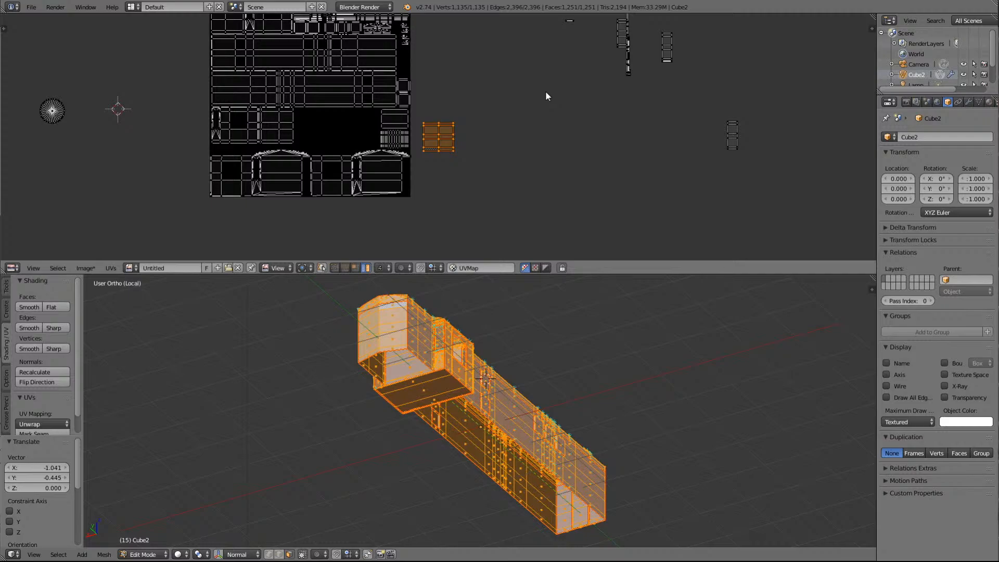
# Rotate the two-column wall island about 180° and move it into the empty texture area beside the side-wall island
pyautogui.scroll(4, 463, 158)
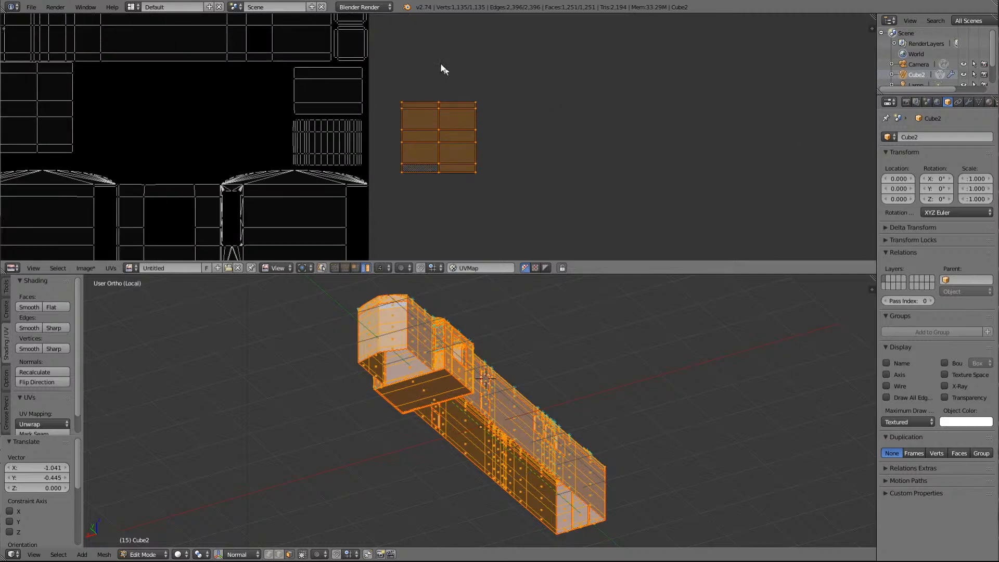
pyautogui.press('r')
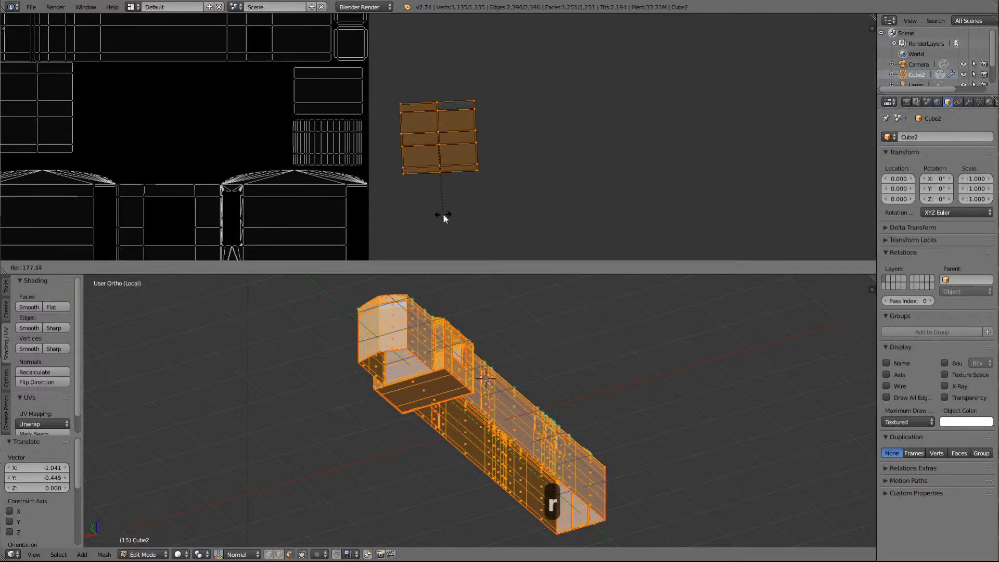
pyautogui.click(445, 242)
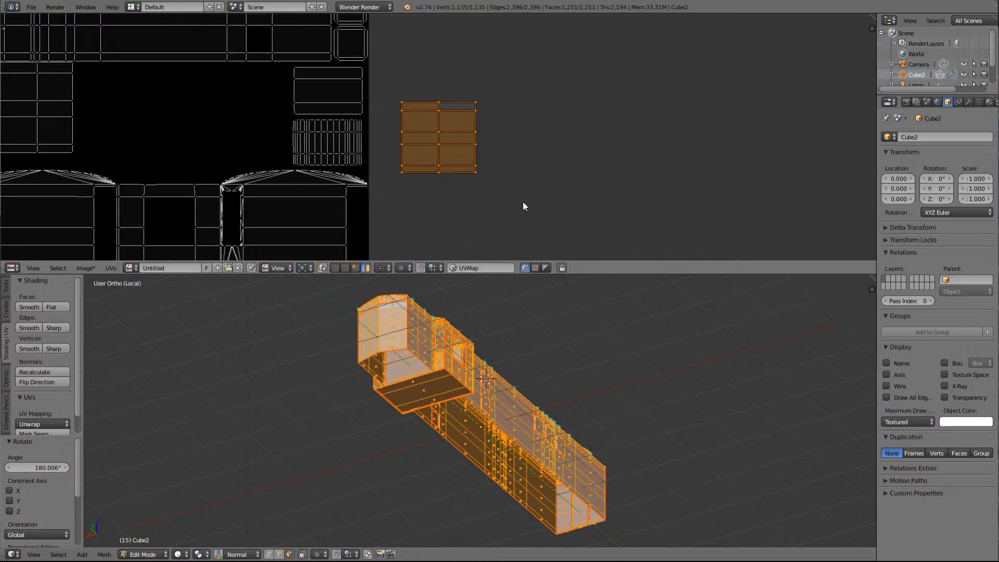
pyautogui.press('g')
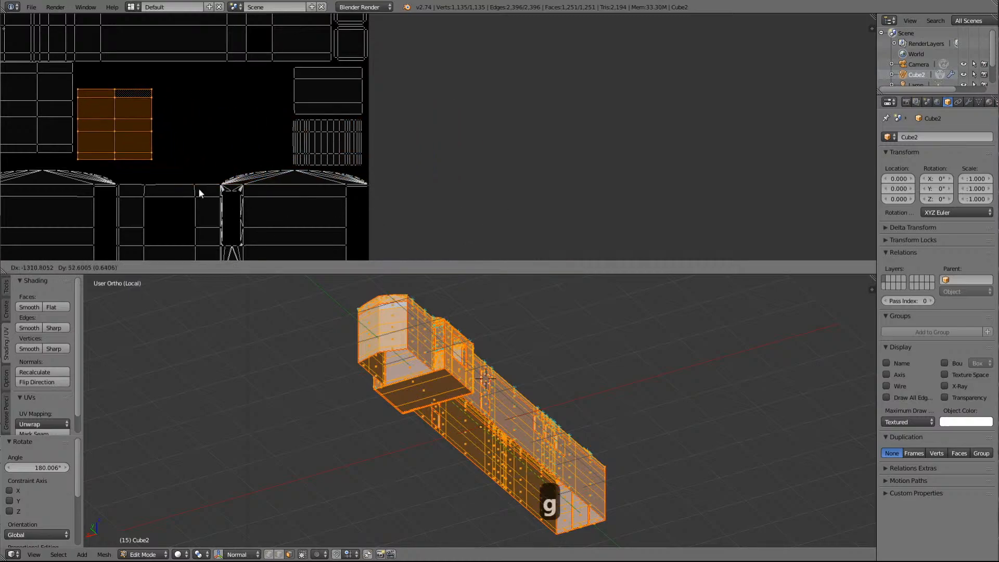
pyautogui.click(199, 189)
pyautogui.scroll(-4, 211, 154)
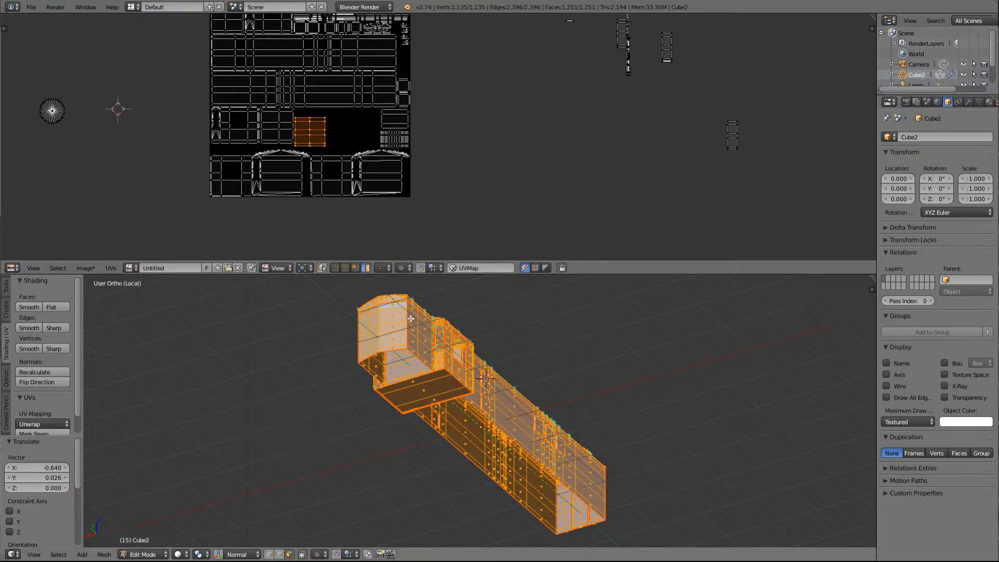
# Locate the UV island of the arched face above the cab's end wall and move it just above the two-column wall island
pyautogui.press('a')
pyautogui.rightClick(389, 300)
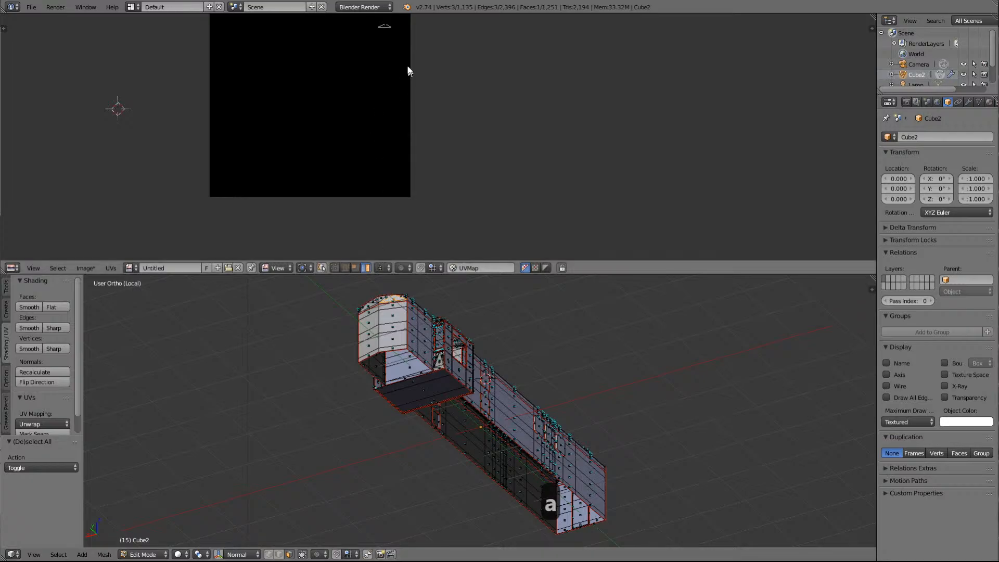
pyautogui.press('a')
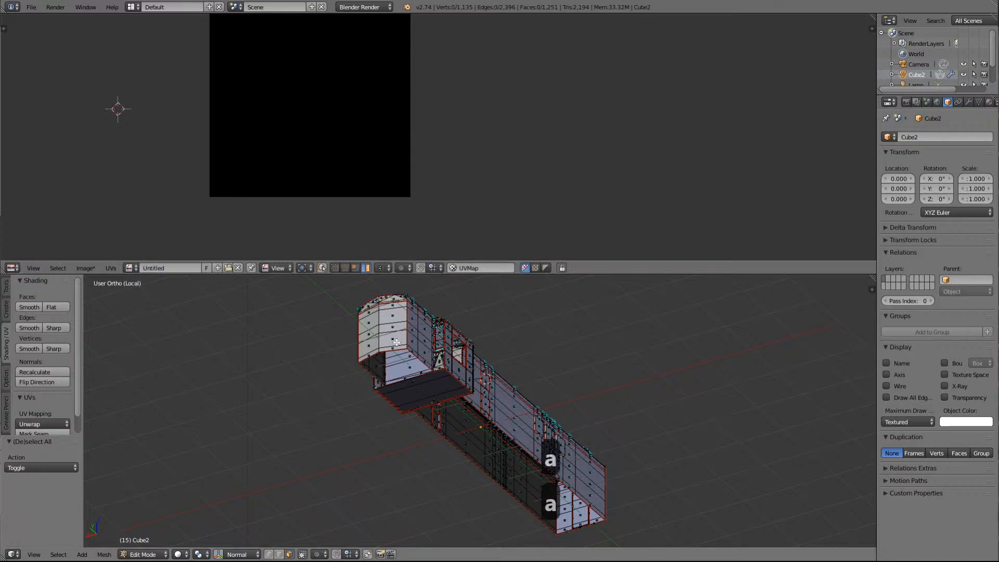
pyautogui.press('a')
pyautogui.rightClick(369, 27)
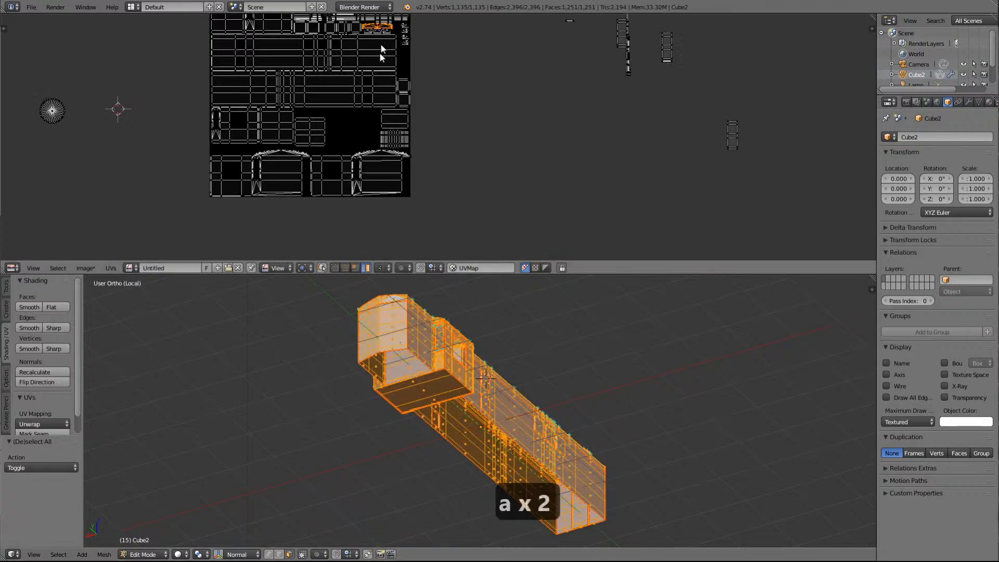
pyautogui.press('g')
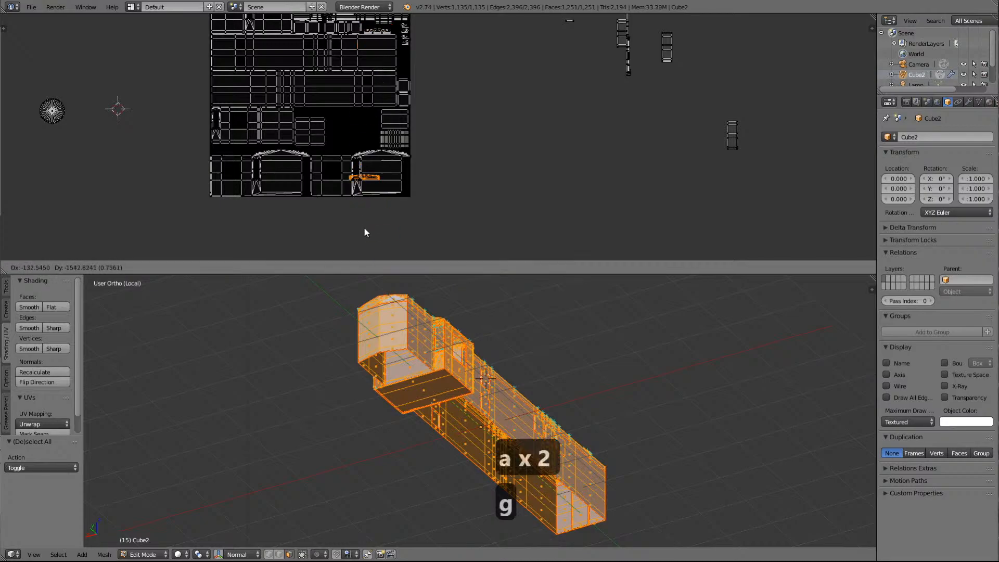
pyautogui.click(310, 164)
# Nudge the arched island about -0.004 in X and 0.016 in Y, closer to the upper edge of the empty texture area
pyautogui.press('KP_Delete')
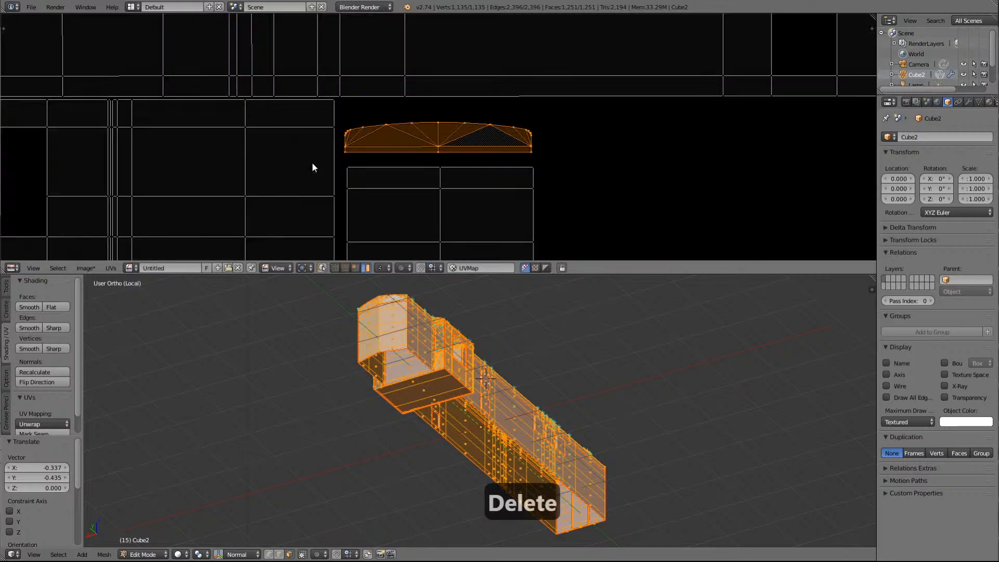
pyautogui.scroll(2, 475, 166)
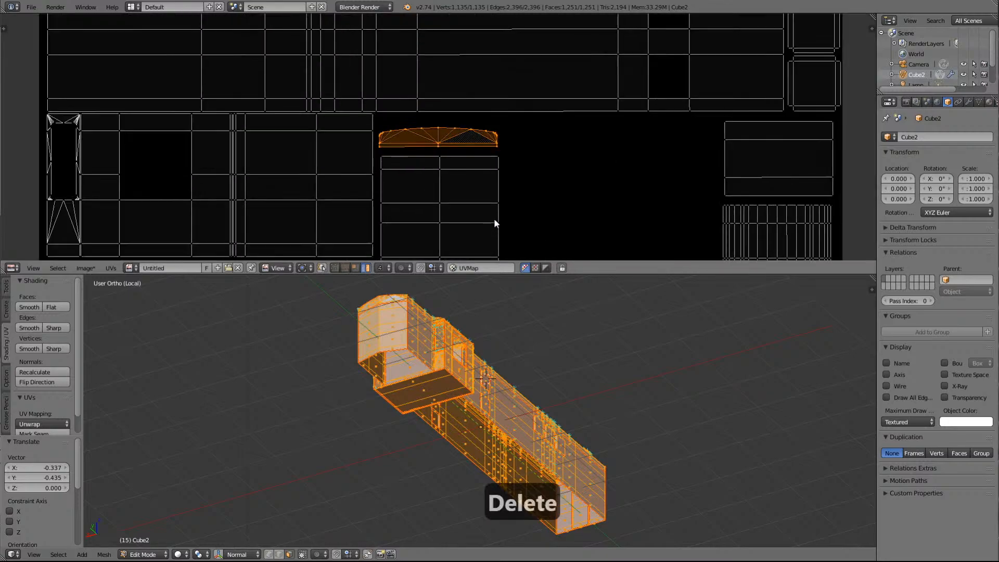
pyautogui.scroll(4, 448, 148)
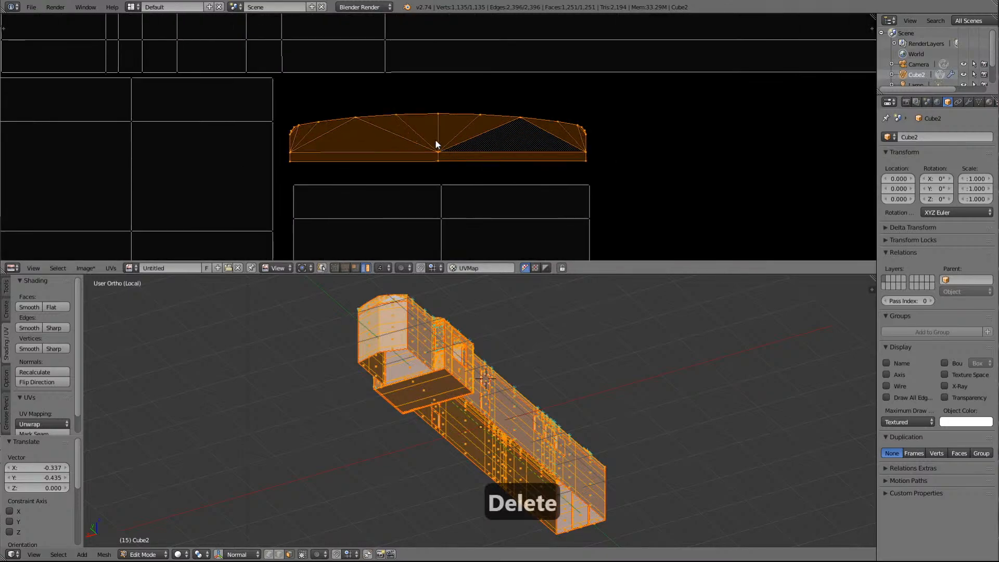
pyautogui.press('g')
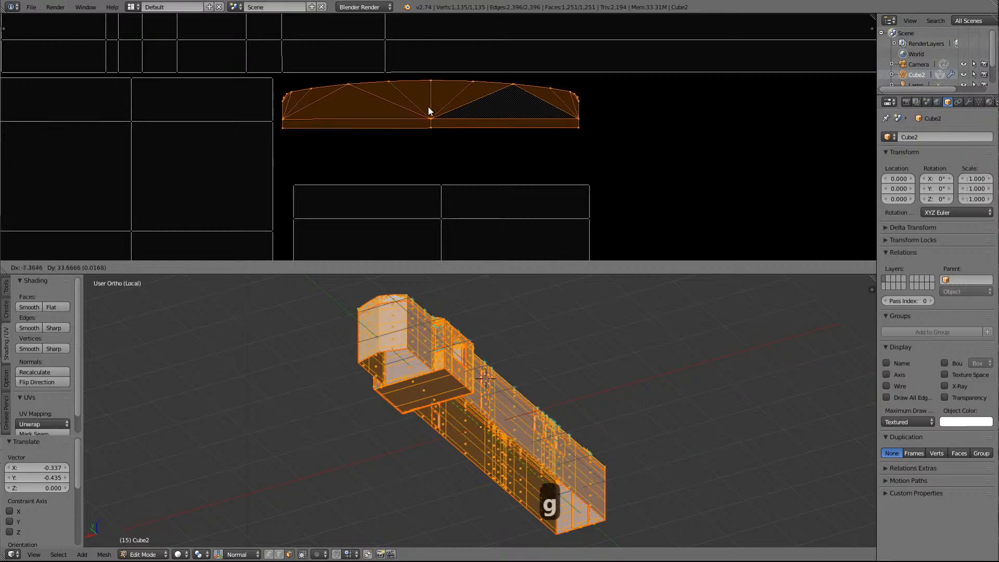
pyautogui.click(428, 110)
# Move the two-column wall island about -0.005 in X and 0.027 in Y to align it directly beneath the arched island
pyautogui.rightClick(456, 232)
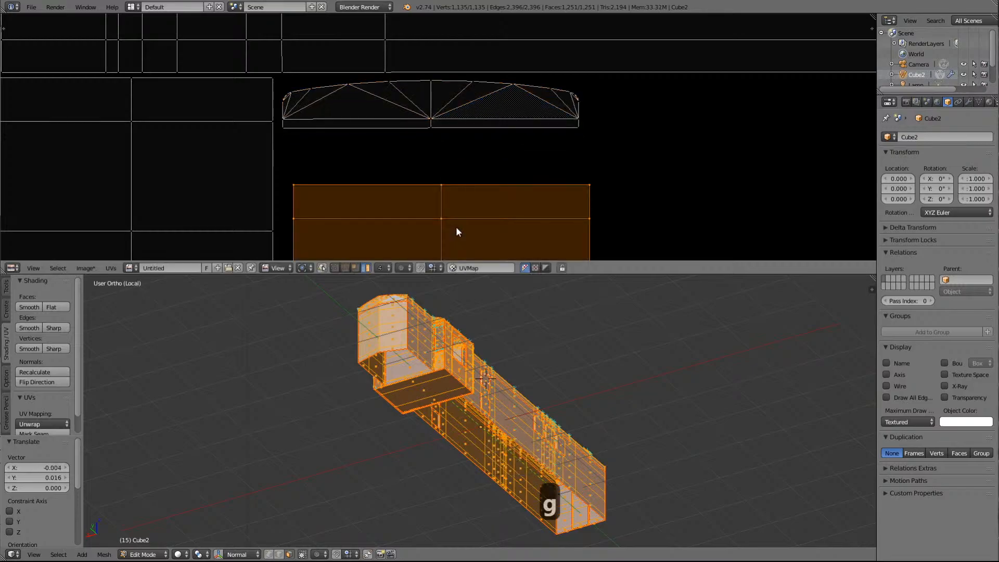
pyautogui.press('g')
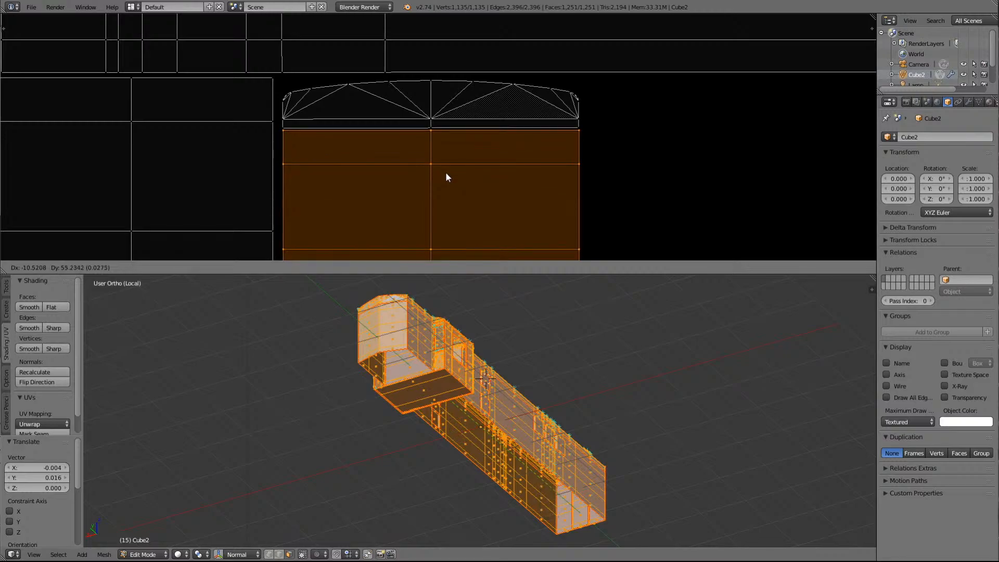
pyautogui.click(445, 171)
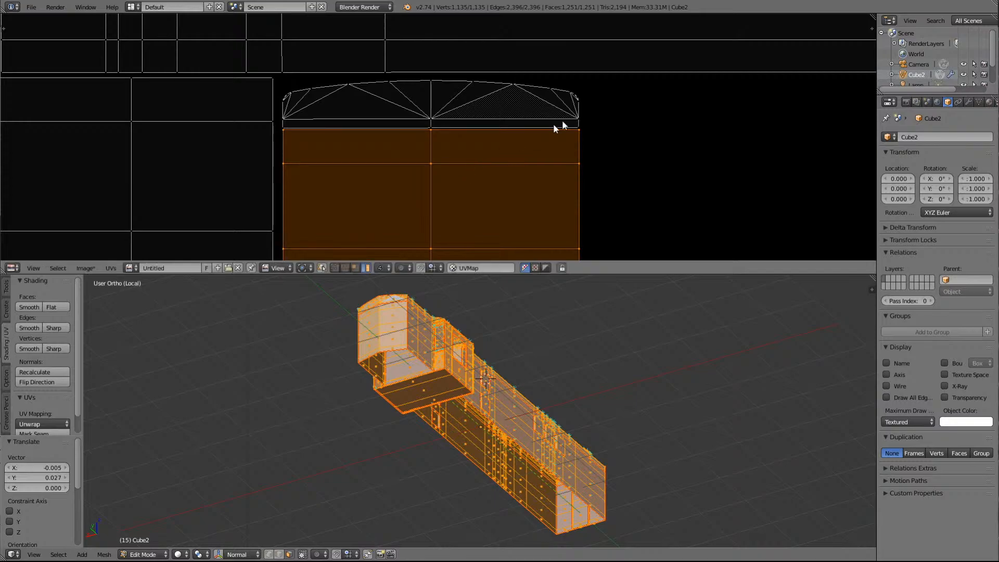
pyautogui.scroll(-3, 617, 151)
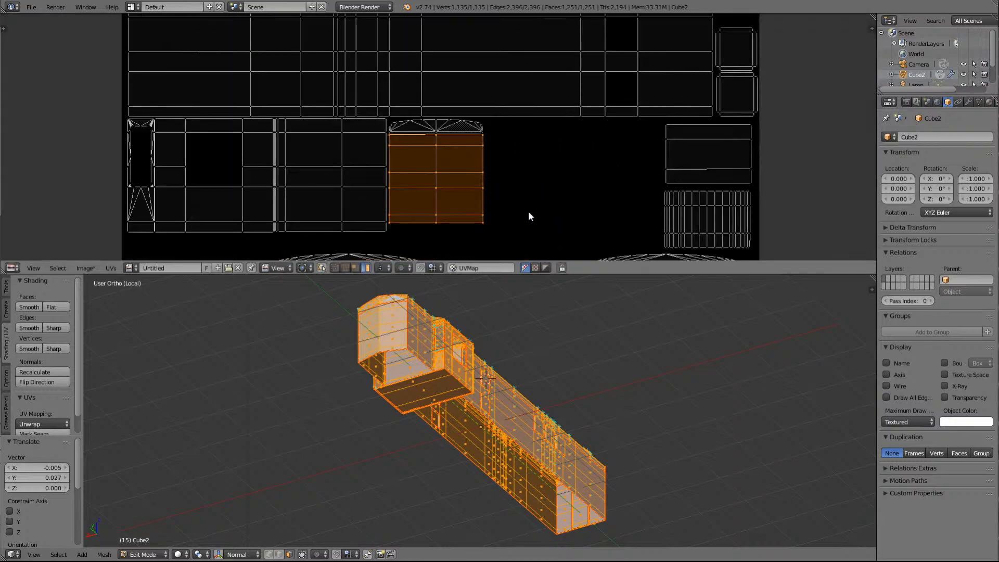
# Scale the arched and two-column wall islands together by about 1.209, and move them about 0.014 in X and 0.015 in Y
pyautogui.rightClick(446, 124)
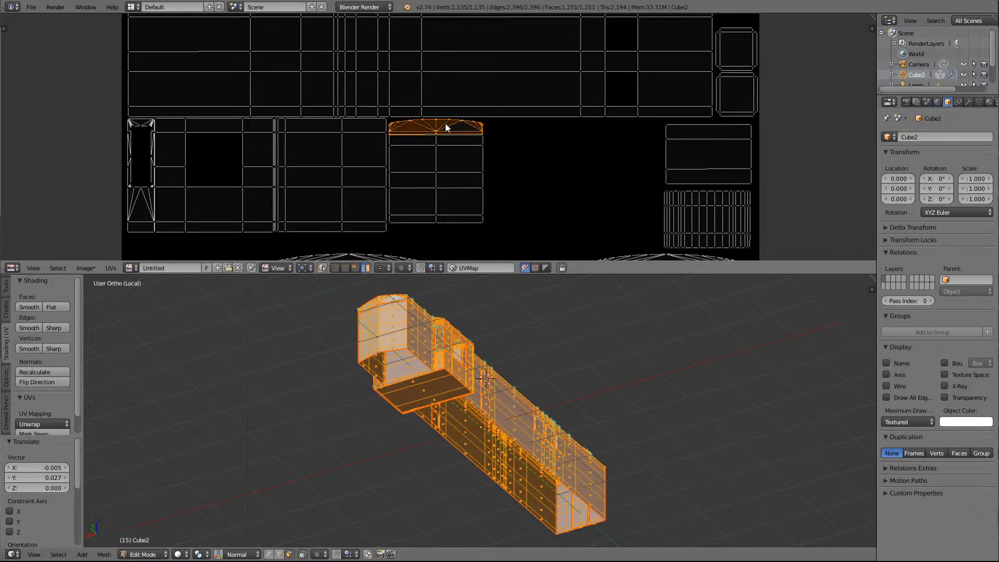
pyautogui.keyDown('shift'); pyautogui.rightClick(441, 190); pyautogui.keyUp('shift')
pyautogui.press('s')
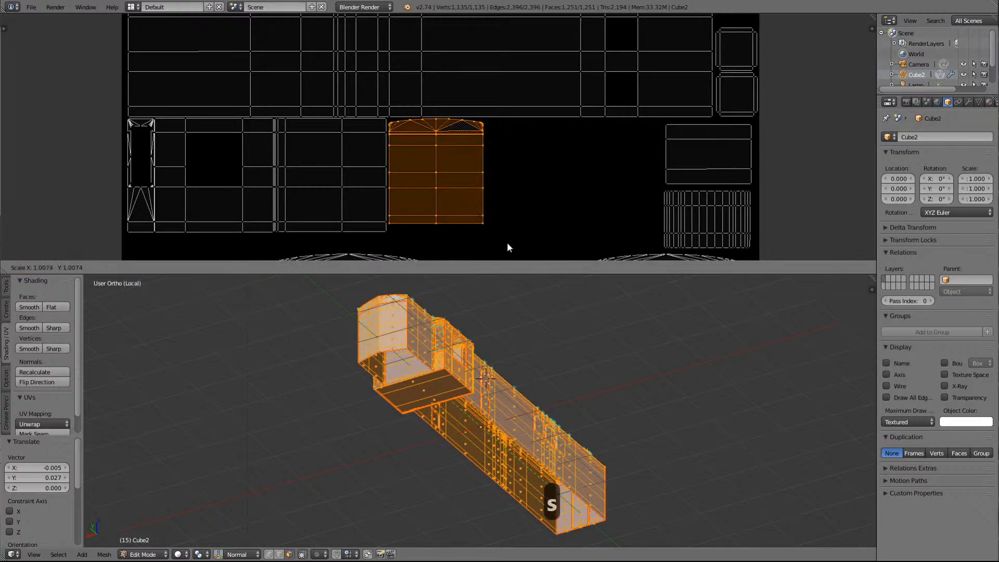
pyautogui.click(520, 264)
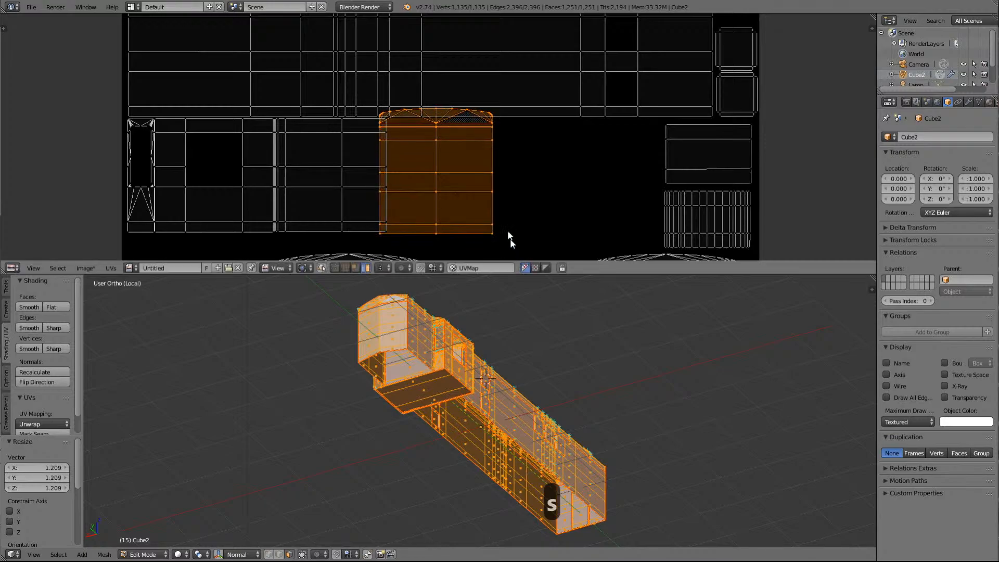
pyautogui.press('g')
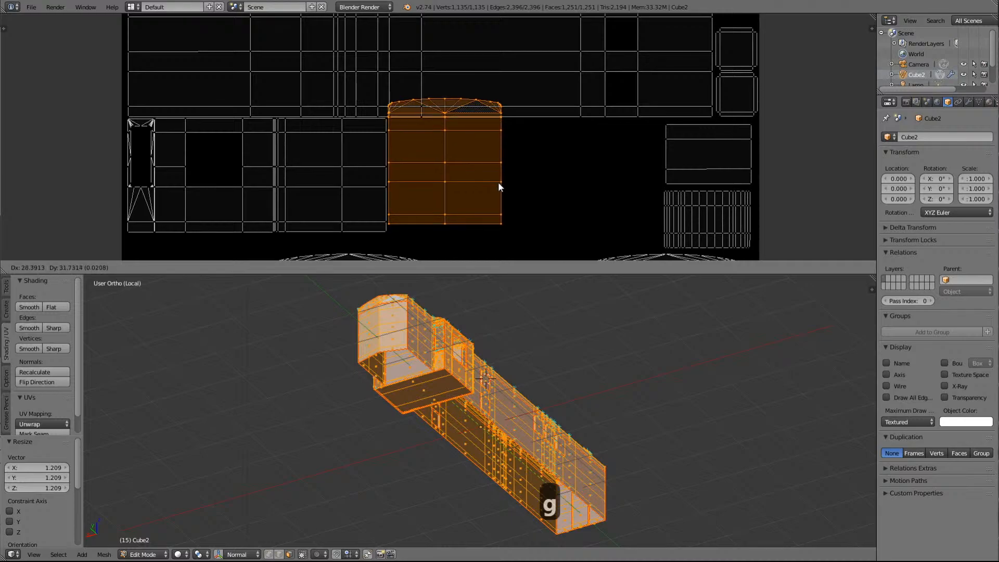
pyautogui.click(498, 182)
# Enlarge the arched and wall island pair by about 1.089 and shift it about 0.007 in X and -0.005 in Y
pyautogui.press('s')
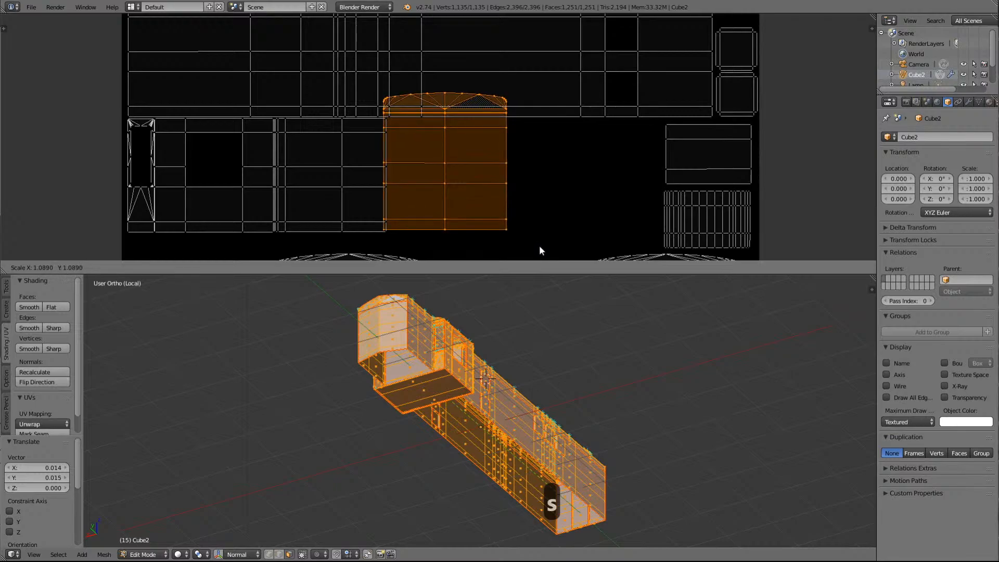
pyautogui.click(540, 245)
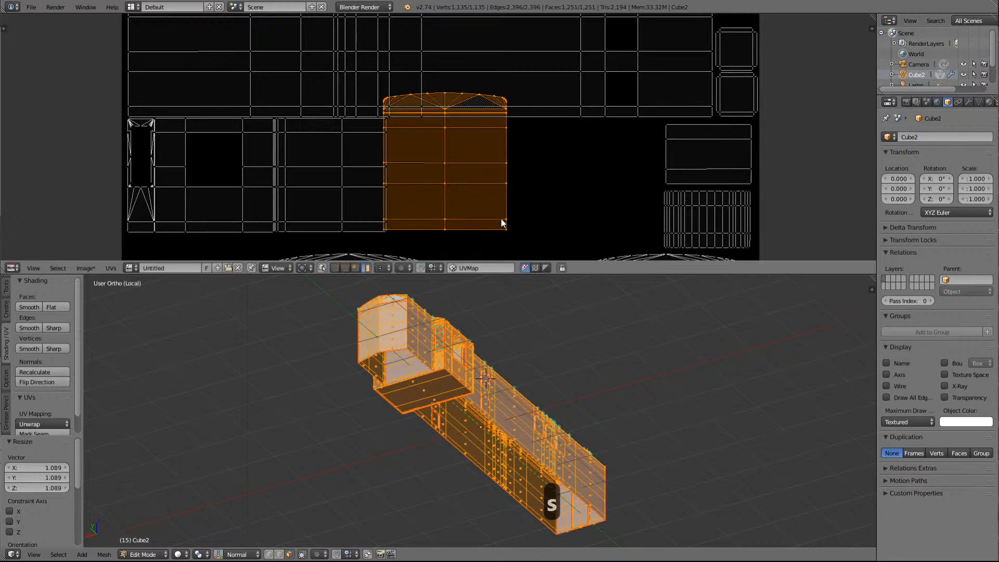
pyautogui.press('g')
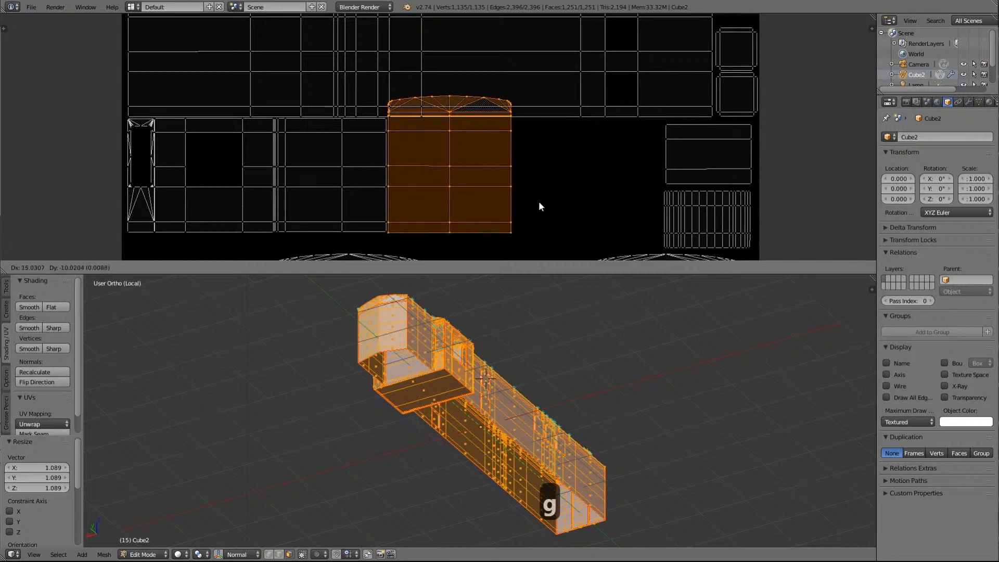
pyautogui.click(539, 205)
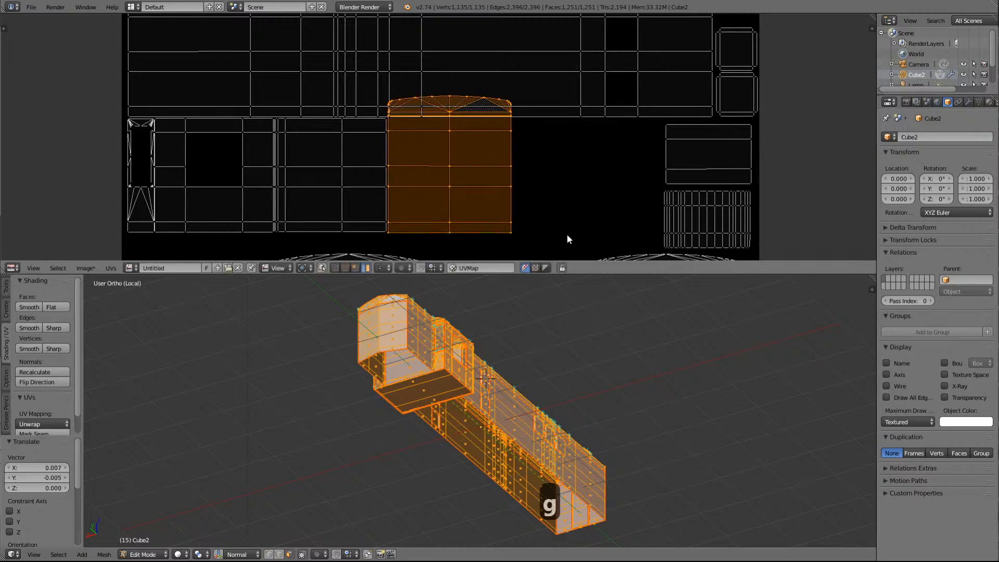
# Shrink the island pair to about 0.979 and move it about -0.033 in Y, below the long side-wall strip
pyautogui.press('s')
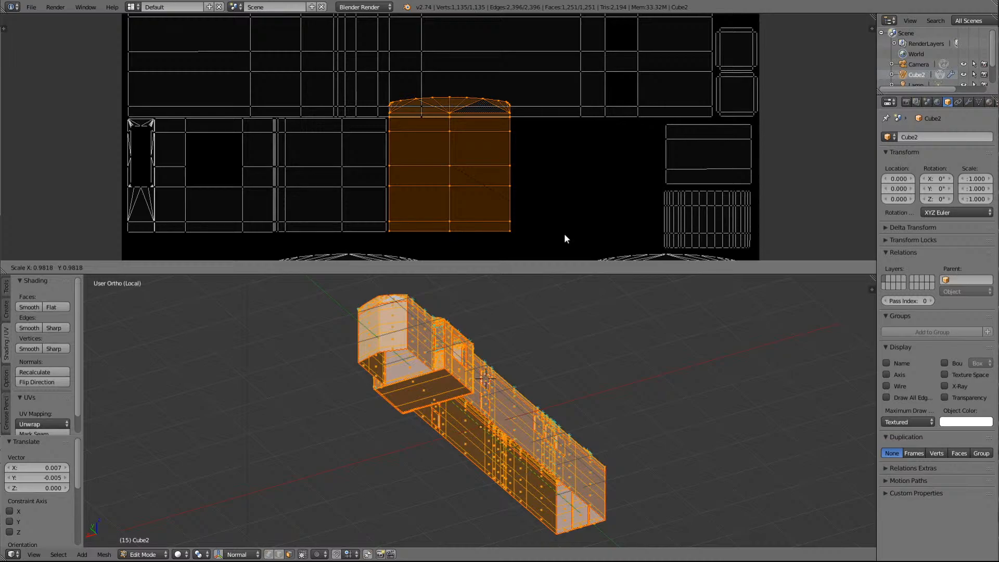
pyautogui.click(564, 233)
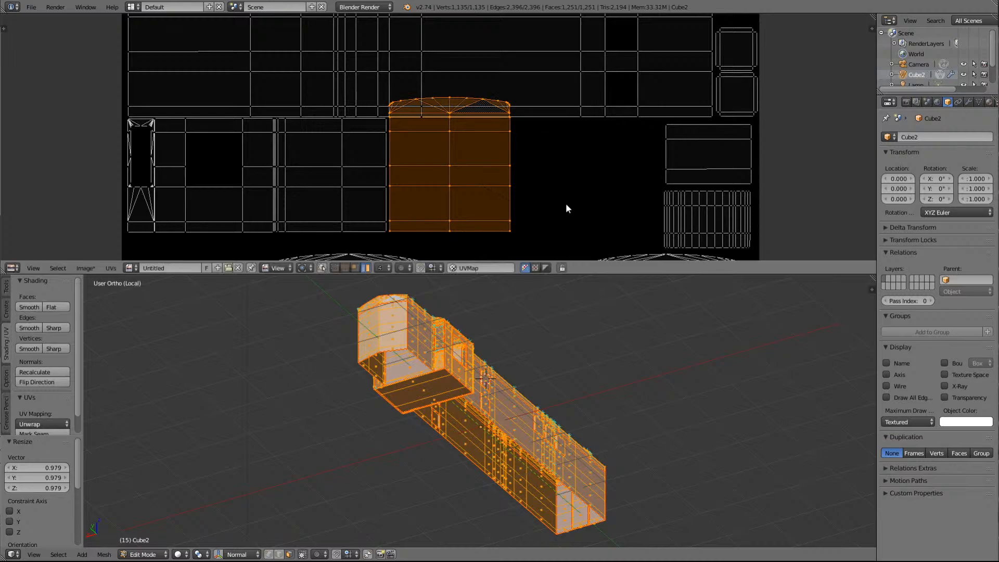
pyautogui.press('g')
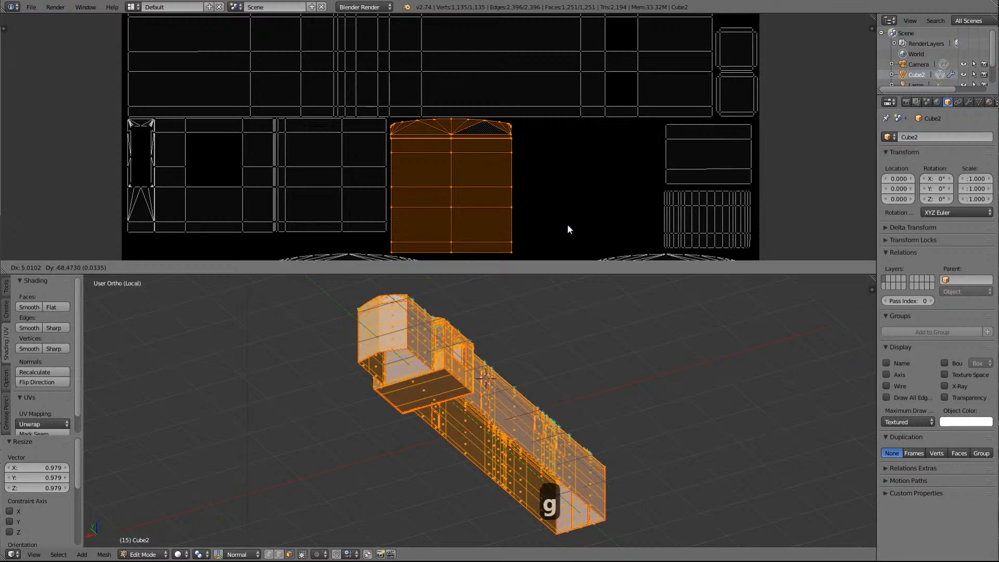
pyautogui.click(567, 224)
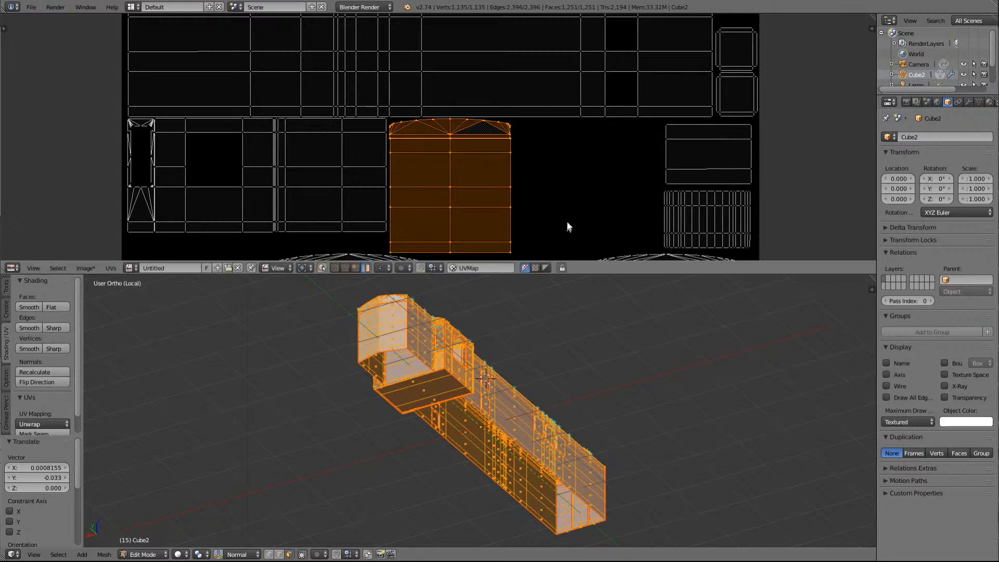
# Move the small arched island above the long strips about -0.122 in X and -0.401 in Y into the empty texture area
pyautogui.scroll(-3, 566, 214)
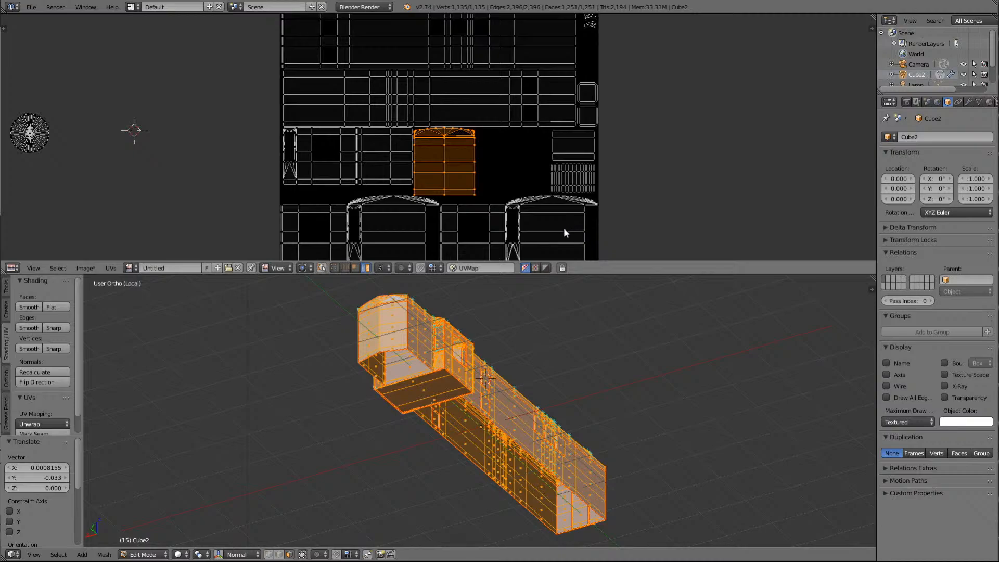
pyautogui.scroll(7, 563, 227)
pyautogui.scroll(-3, 554, 216)
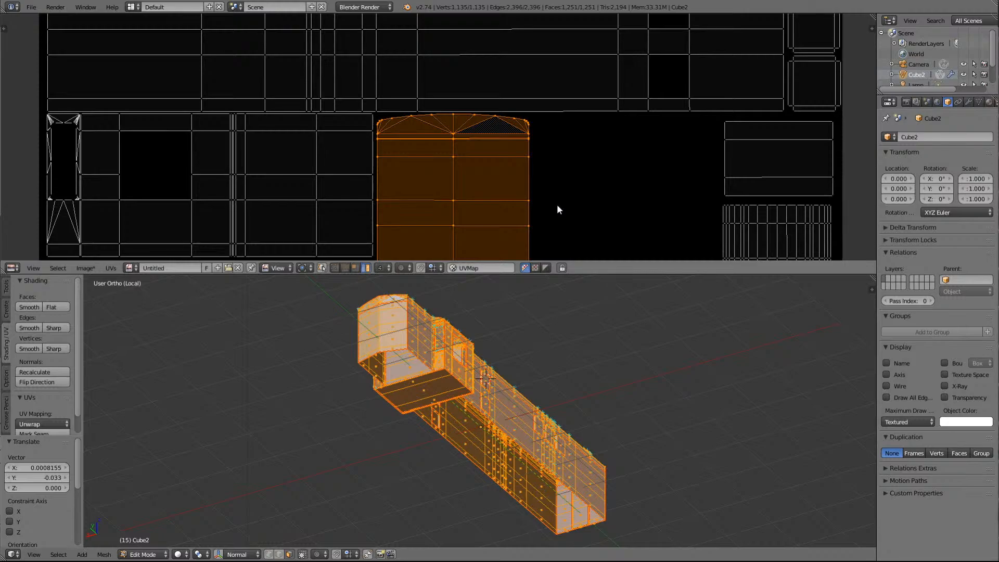
pyautogui.scroll(-5, 582, 176)
pyautogui.scroll(-1, 583, 181)
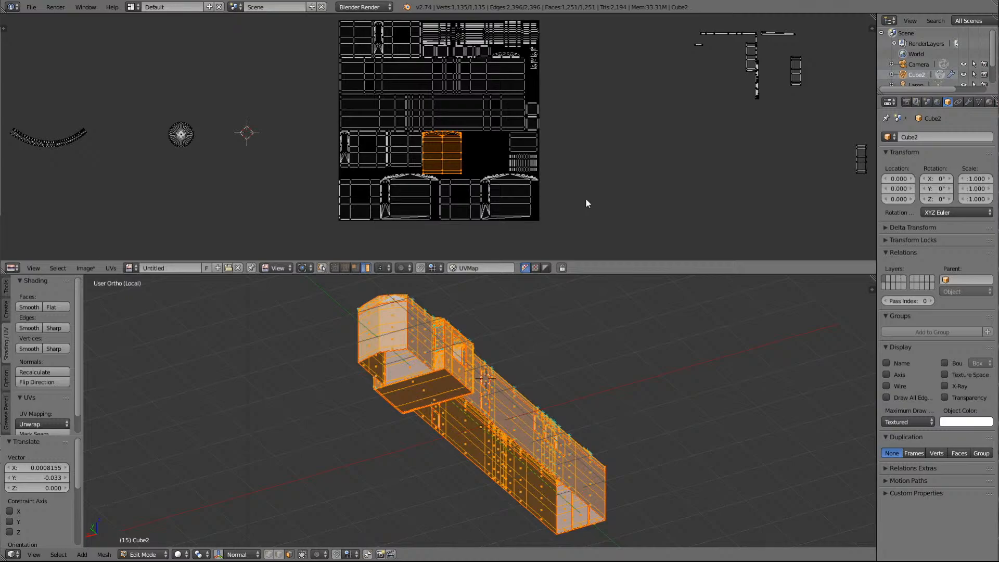
pyautogui.rightClick(512, 55)
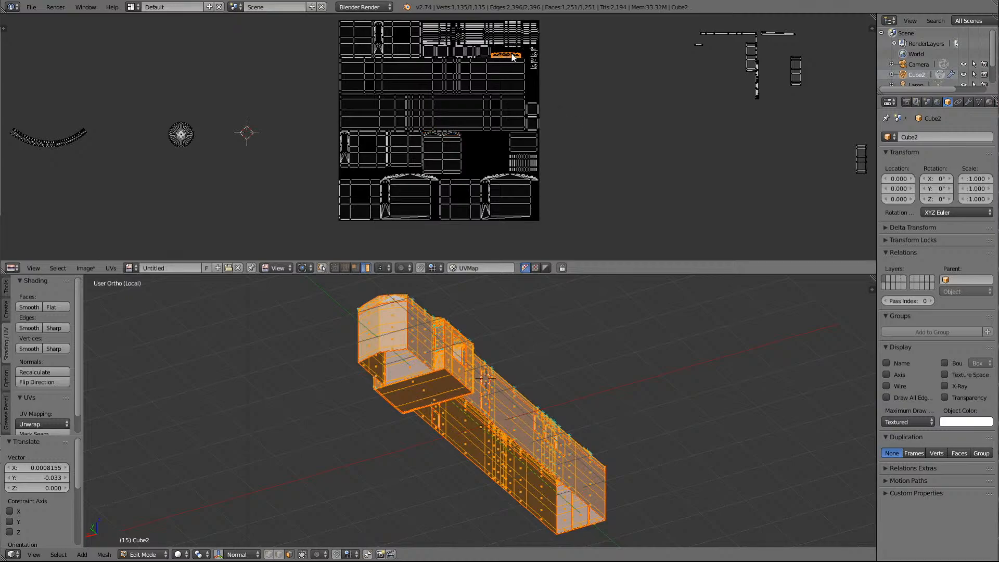
pyautogui.press('g')
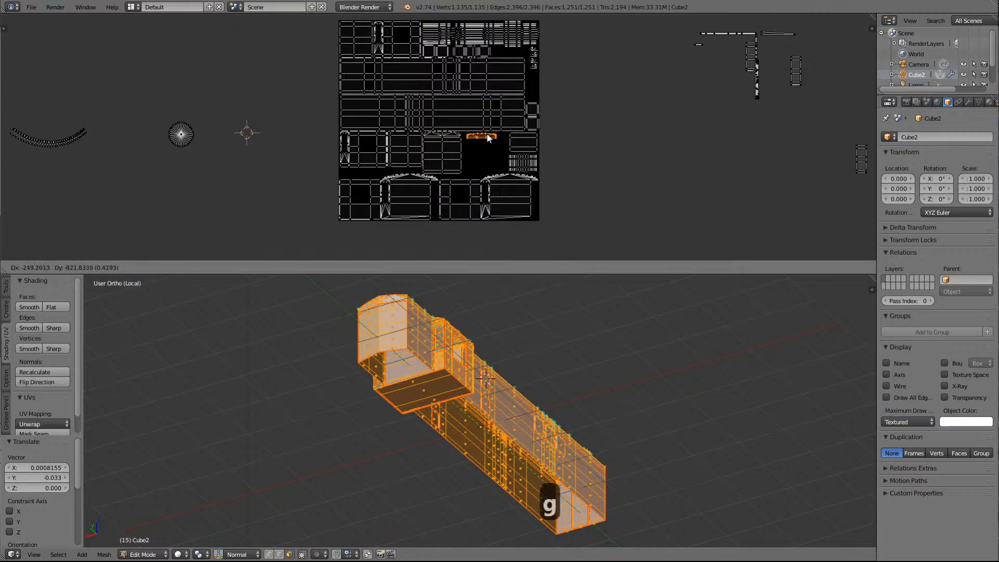
pyautogui.click(488, 137)
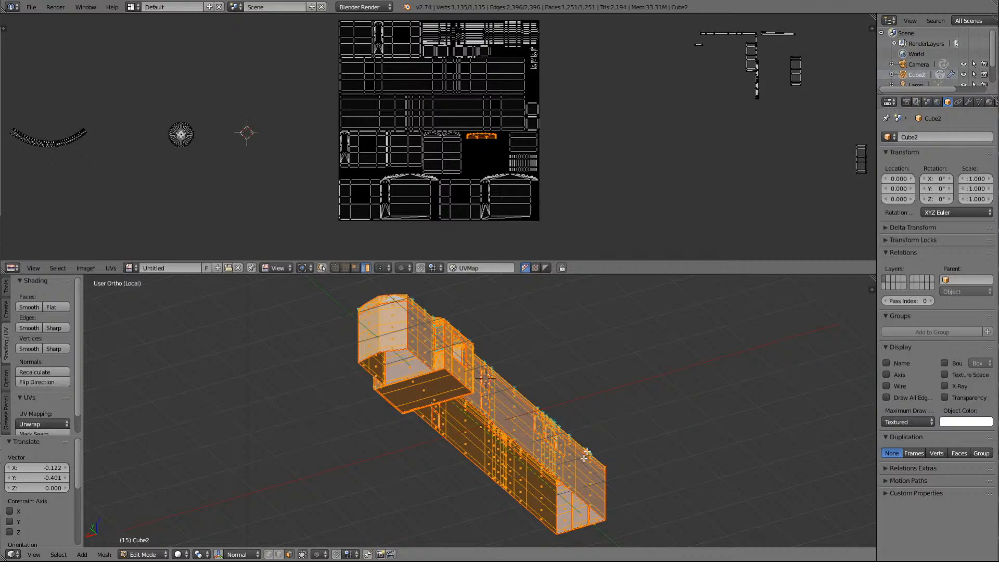
# Examine the model's far end wall and check which UV island contains the narrow strip face beneath its arched top
pyautogui.press('Right')
pyautogui.press('Right')
pyautogui.press('Right')
pyautogui.press('Right')
pyautogui.press('Right')
pyautogui.press('Right')
pyautogui.press('Right')
pyautogui.press('Right')
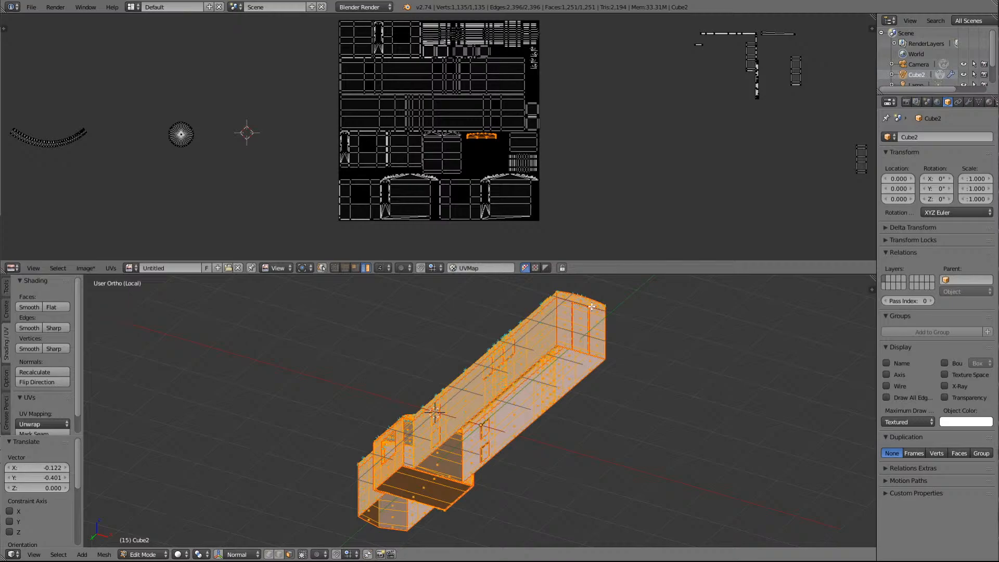
pyautogui.press('Delete')
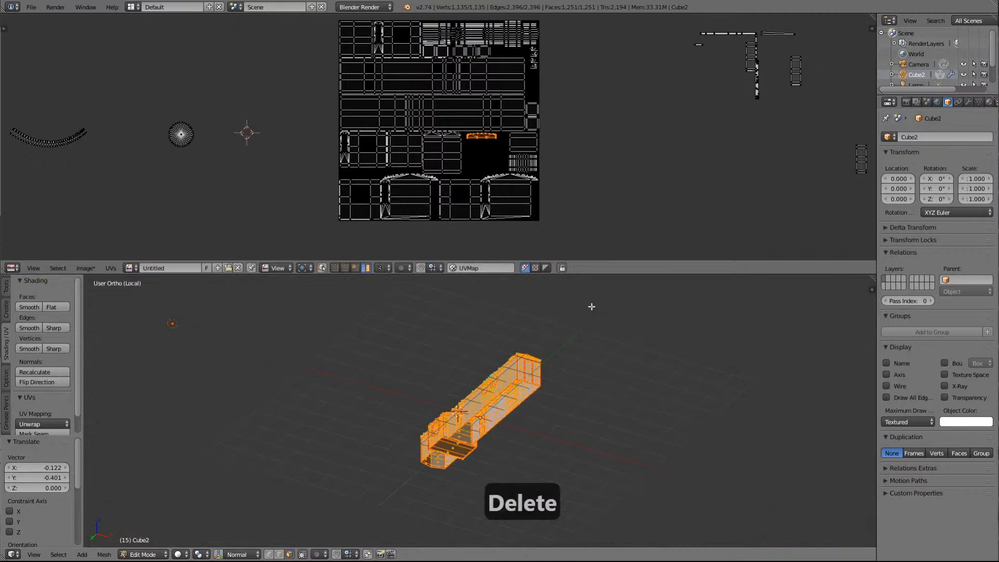
pyautogui.scroll(6, 591, 307)
pyautogui.press('a')
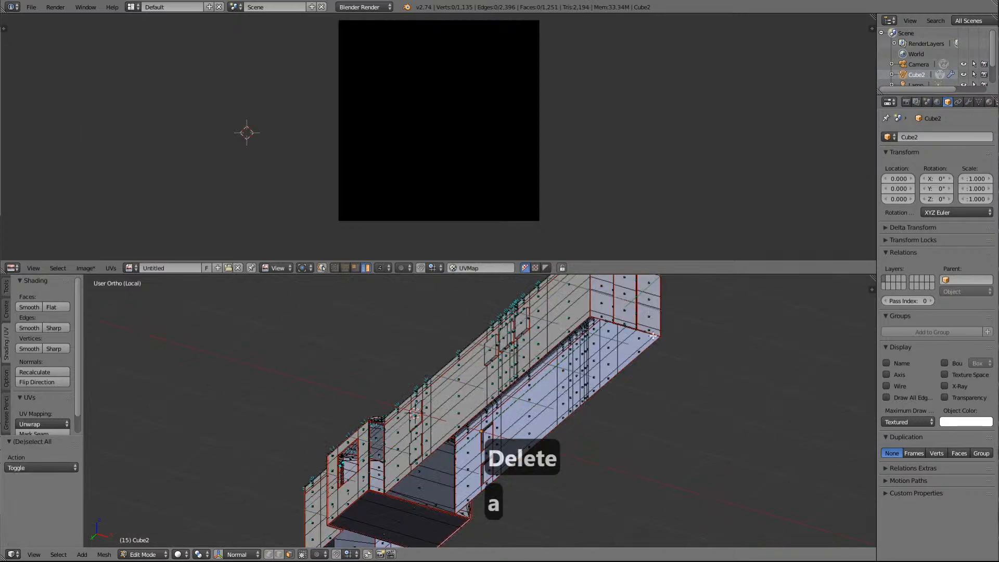
pyautogui.scroll(4, 650, 339)
pyautogui.keyDown('shift'); pyautogui.scroll(20, 652, 337); pyautogui.keyUp('shift')
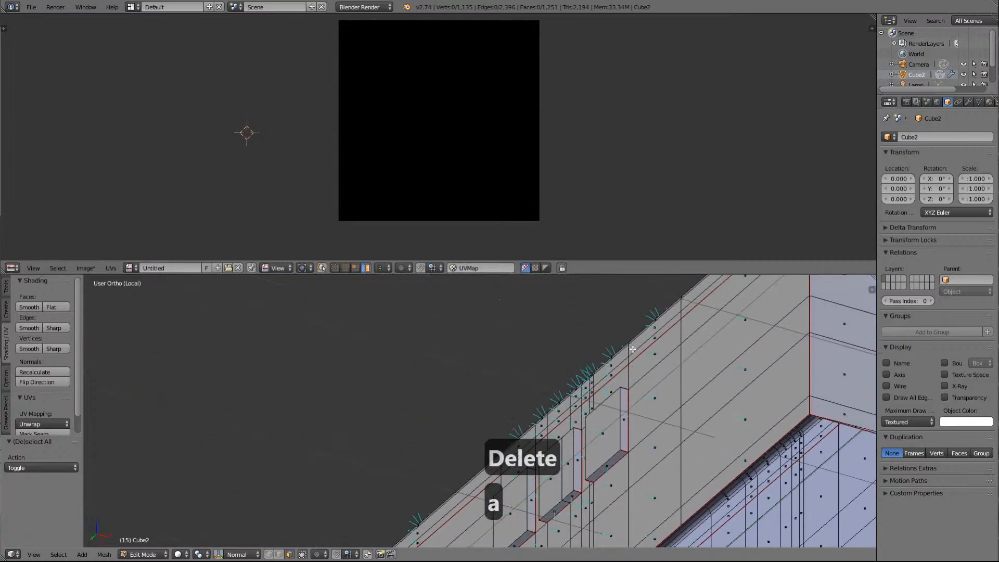
pyautogui.keyDown('ctrl'); pyautogui.scroll(6, 635, 367); pyautogui.keyUp('ctrl')
pyautogui.keyDown('ctrl'); pyautogui.scroll(18, 637, 373); pyautogui.keyUp('ctrl')
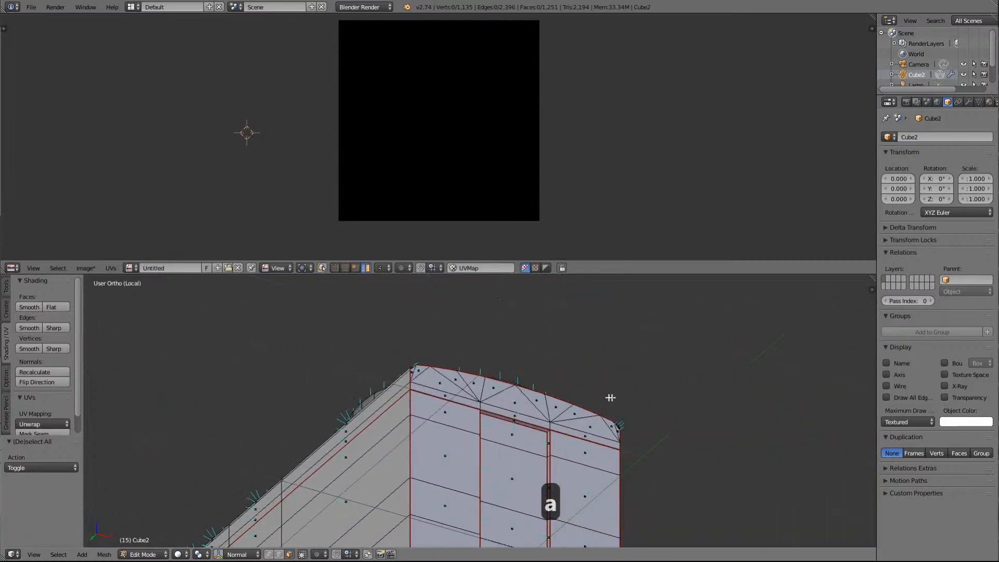
pyautogui.scroll(4, 486, 421)
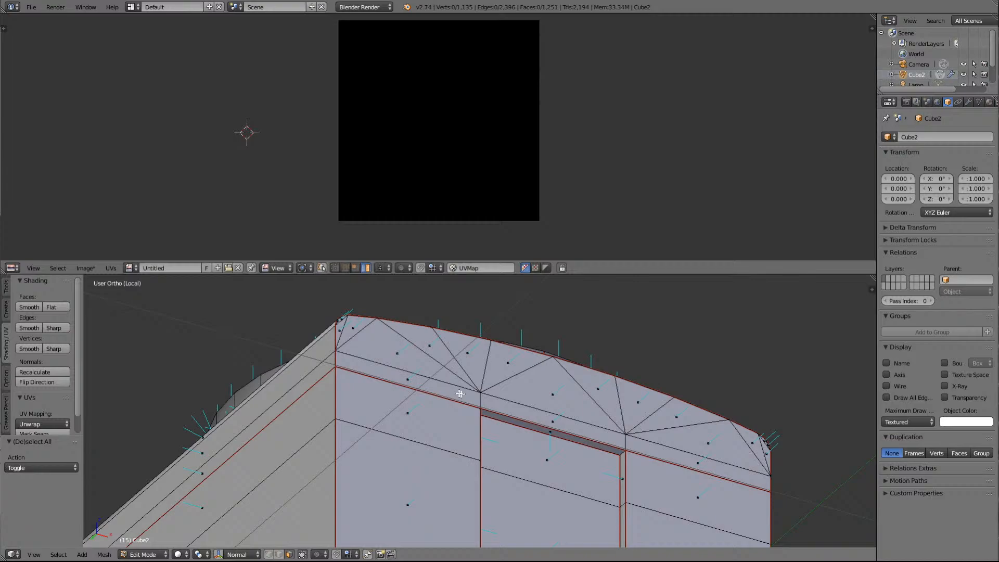
pyautogui.rightClick(433, 387)
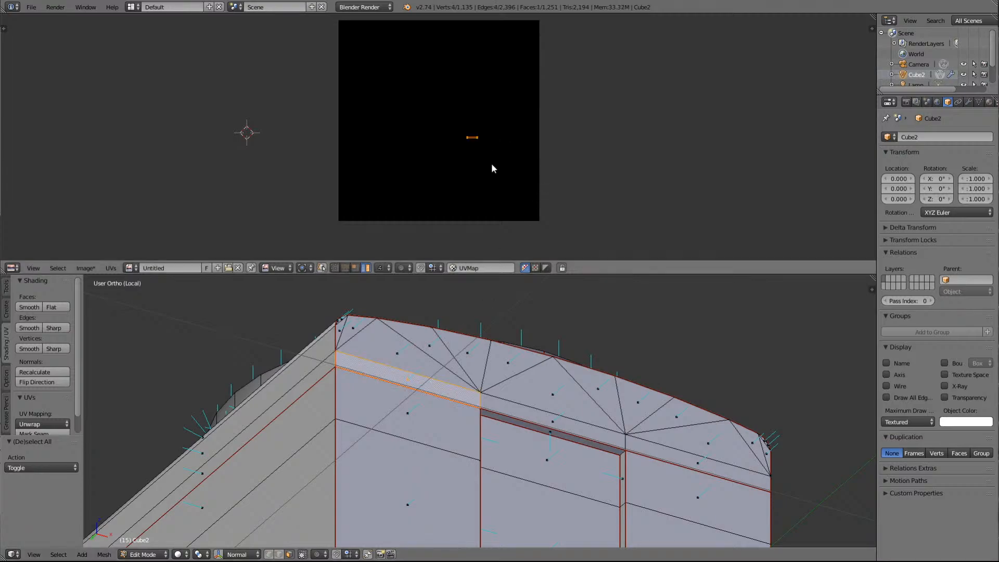
pyautogui.press('a')
pyautogui.press('a')
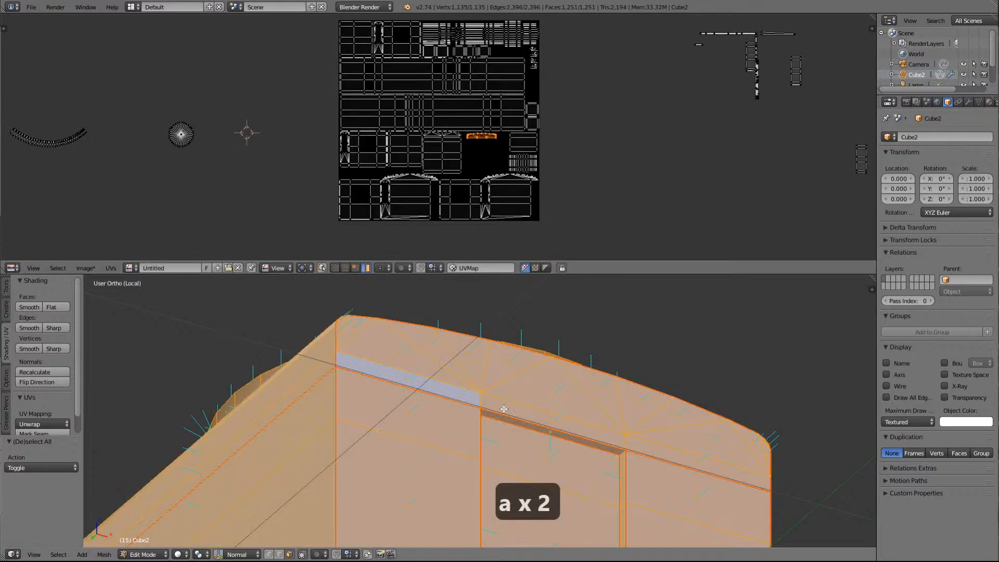
pyautogui.rightClick(416, 385)
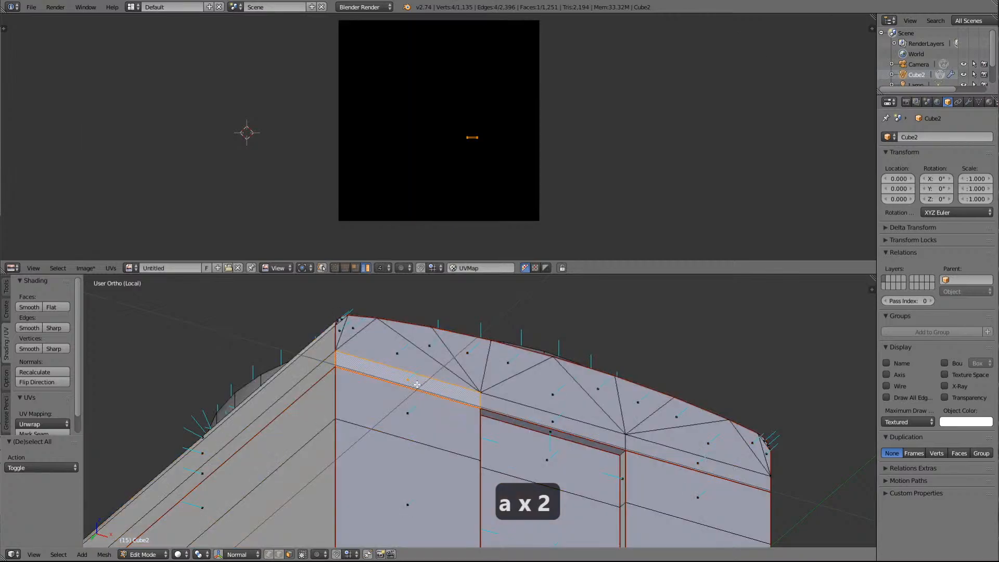
pyautogui.press('a')
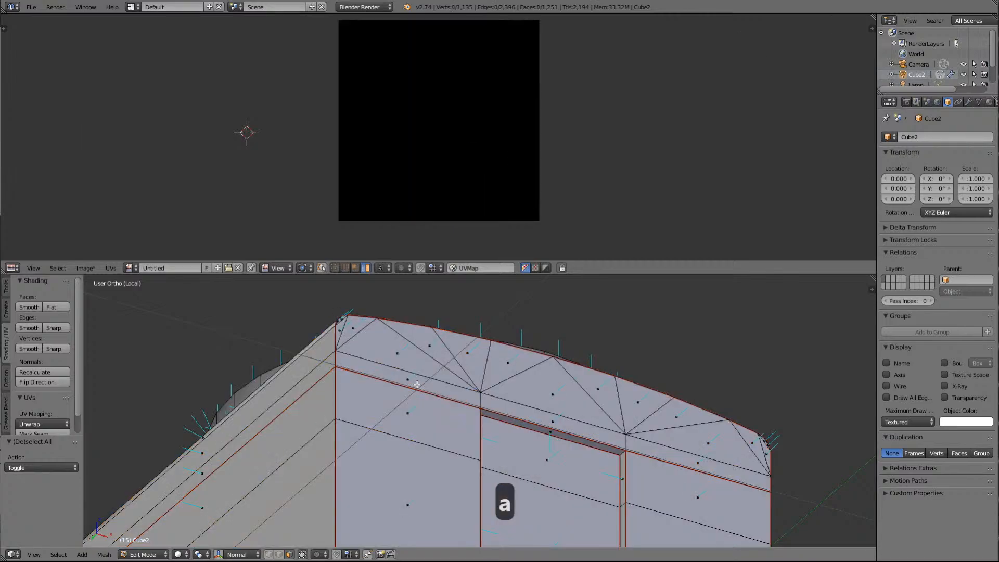
pyautogui.press('a')
# Locate the UV island of the end-wall panel below that strip and move it about -1.934 in X and 0.021 in Y into the empty texture area
pyautogui.rightClick(424, 424)
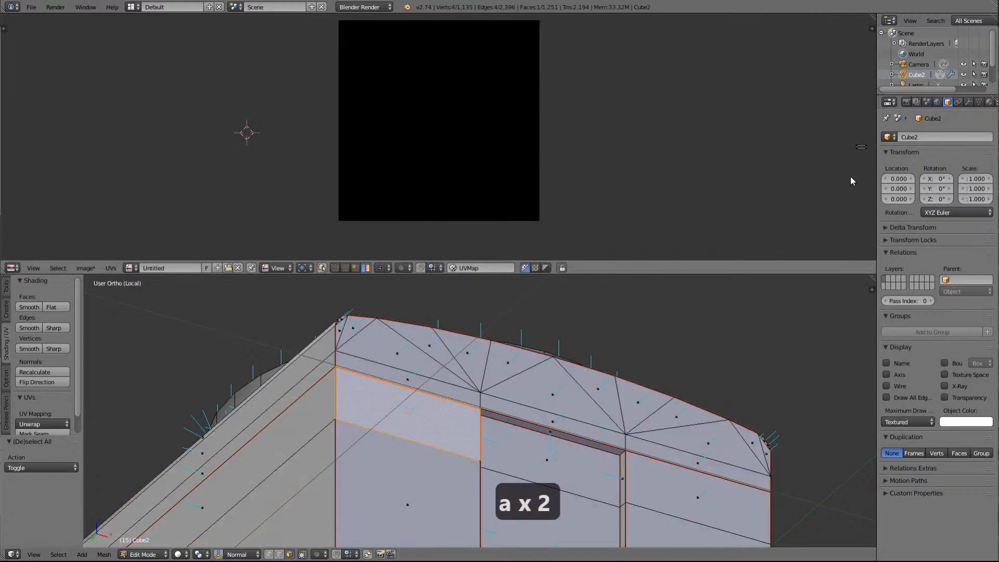
pyautogui.press('a')
pyautogui.press('a')
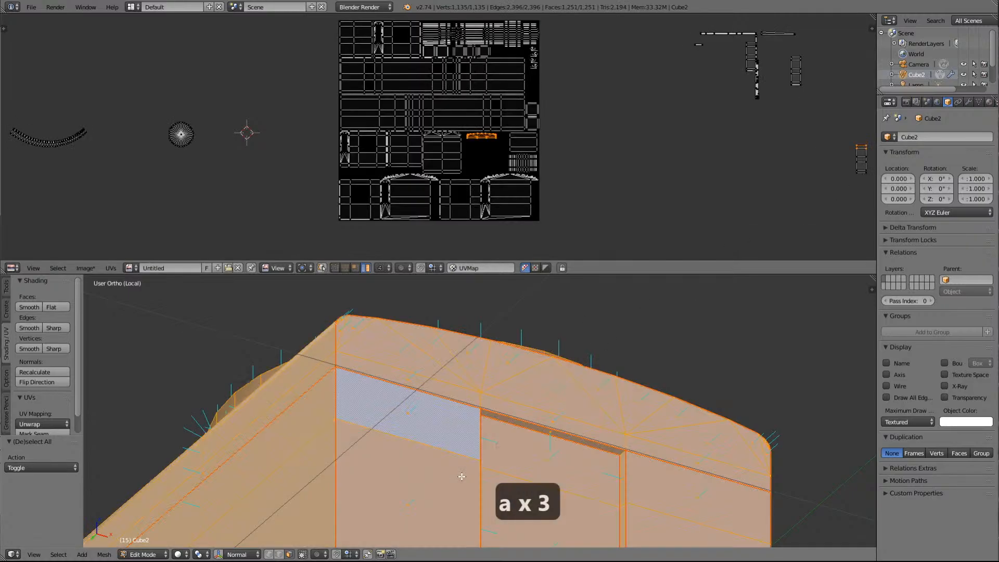
pyautogui.rightClick(861, 166)
pyautogui.press('g')
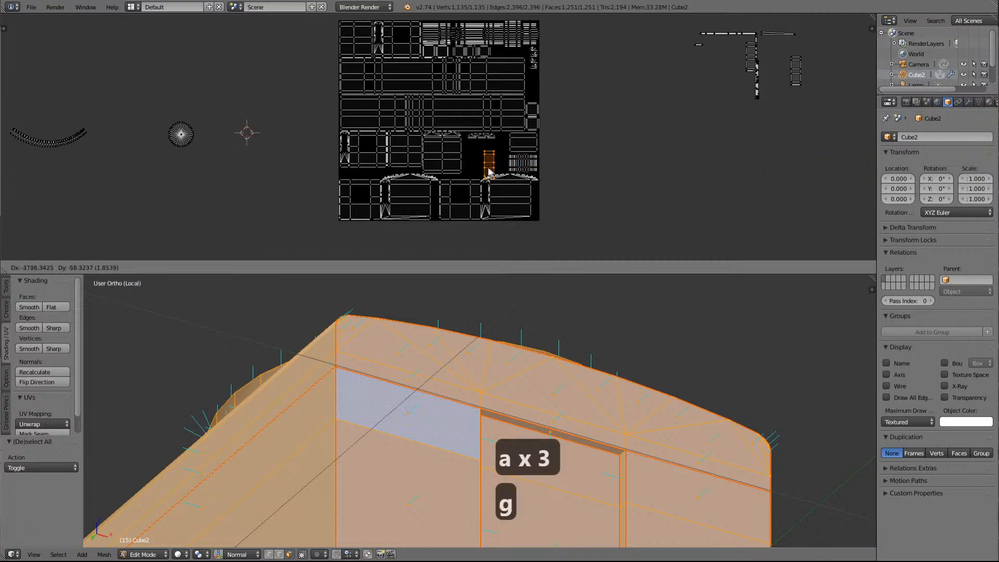
pyautogui.click(473, 163)
# Nudge the narrow wall island about -0.003 in X and 0.014 in Y beneath the small arched island, and enlarge the UV editor area
pyautogui.press('KP_Delete')
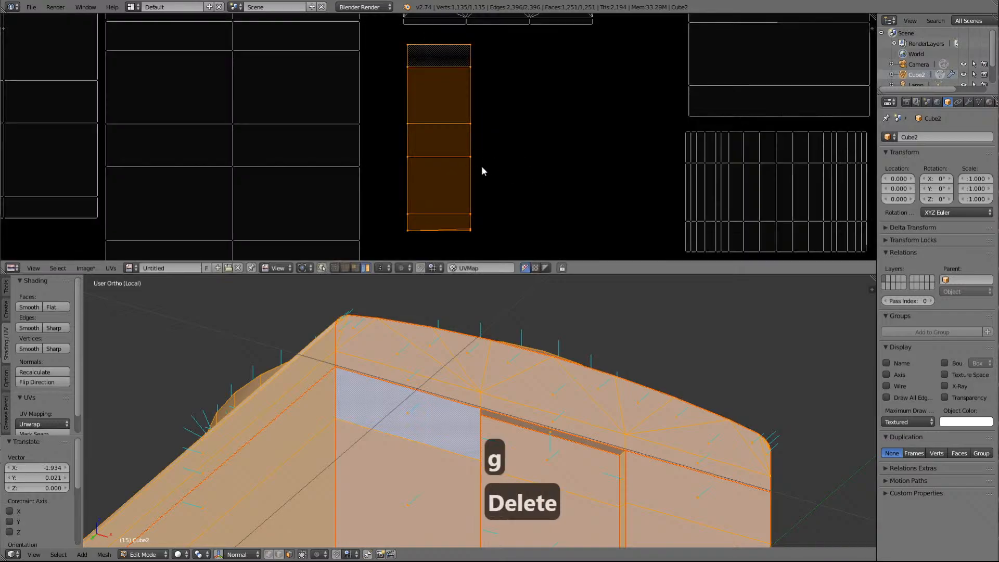
pyautogui.press('g')
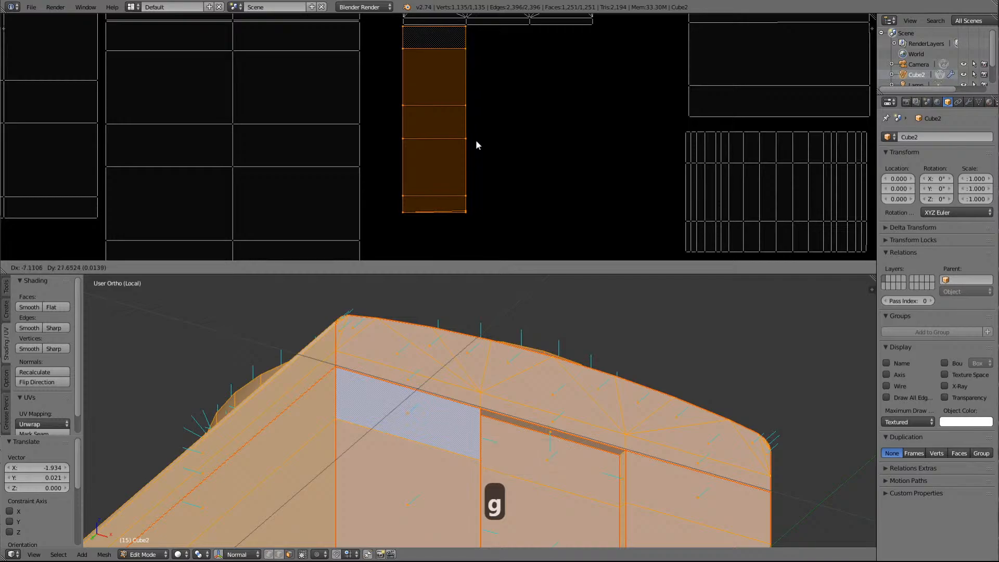
pyautogui.click(476, 139)
pyautogui.press('KP_Delete')
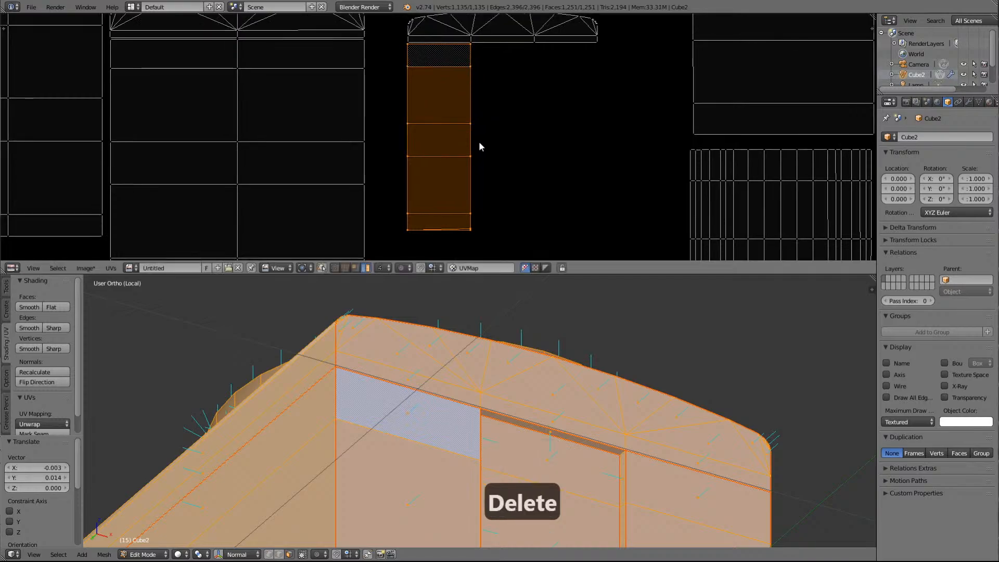
pyautogui.moveTo(599, 272); pyautogui.dragTo(594, 466)
pyautogui.press('KP_Delete')
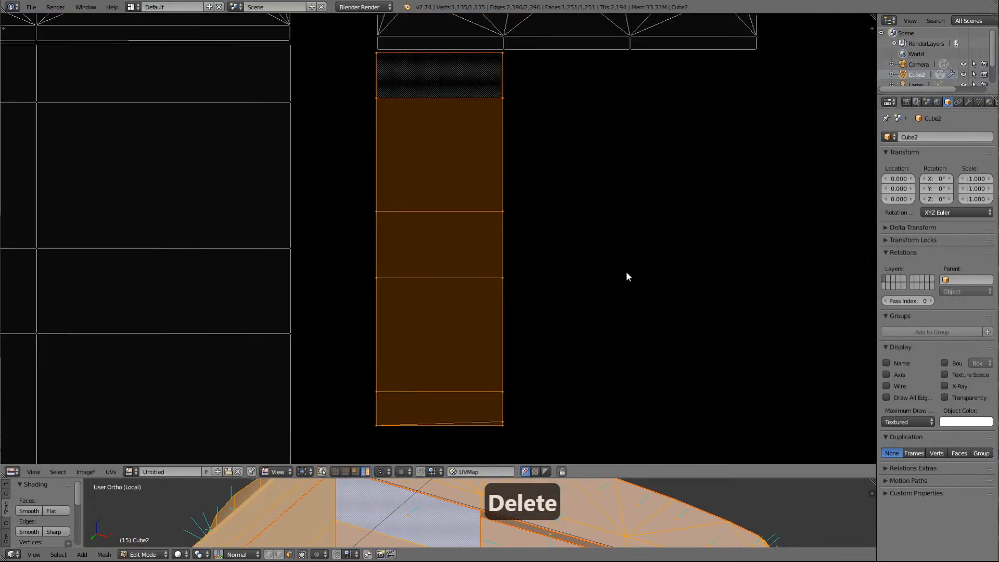
# Nudge the narrow wall island about 0.0005 in X and Y to line up with the small arched island's edge
pyautogui.scroll(-1, 627, 276)
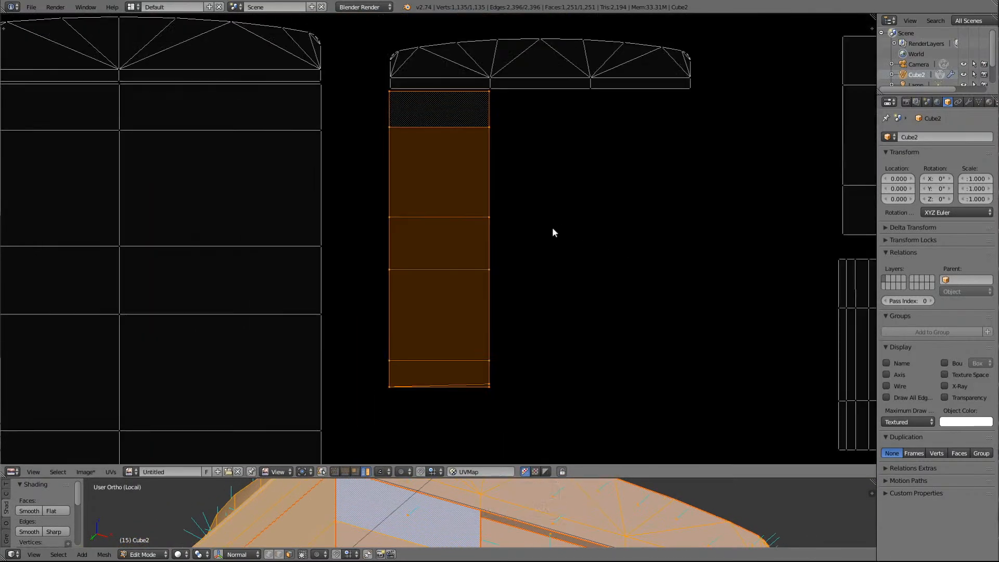
pyautogui.press('g')
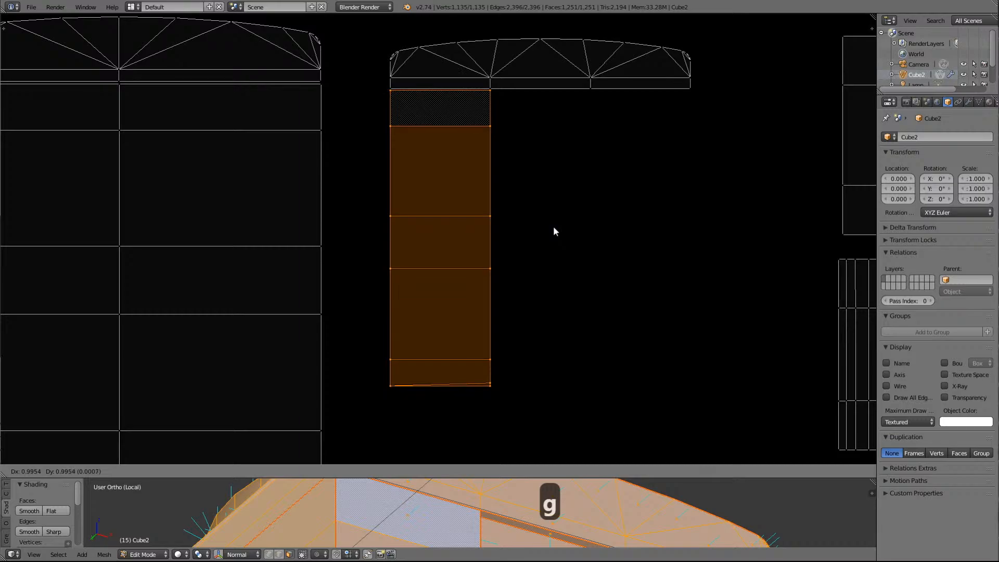
pyautogui.click(554, 232)
# Enlarge the 3D view, locate the UV island of the end wall's opposite side panel and move it about -1.296 in X and -0.490 in Y
pyautogui.scroll(-8, 607, 301)
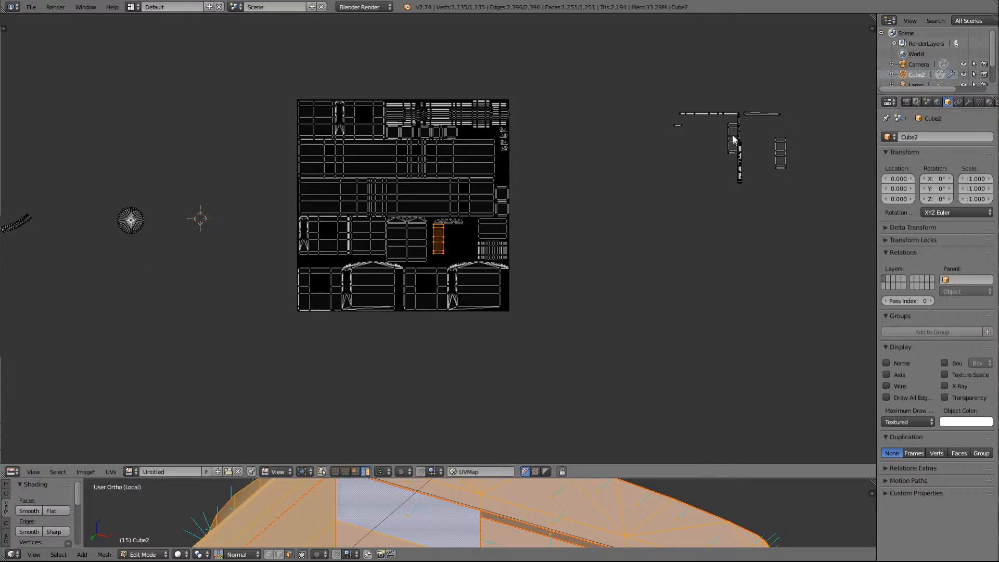
pyautogui.scroll(-4, 641, 494)
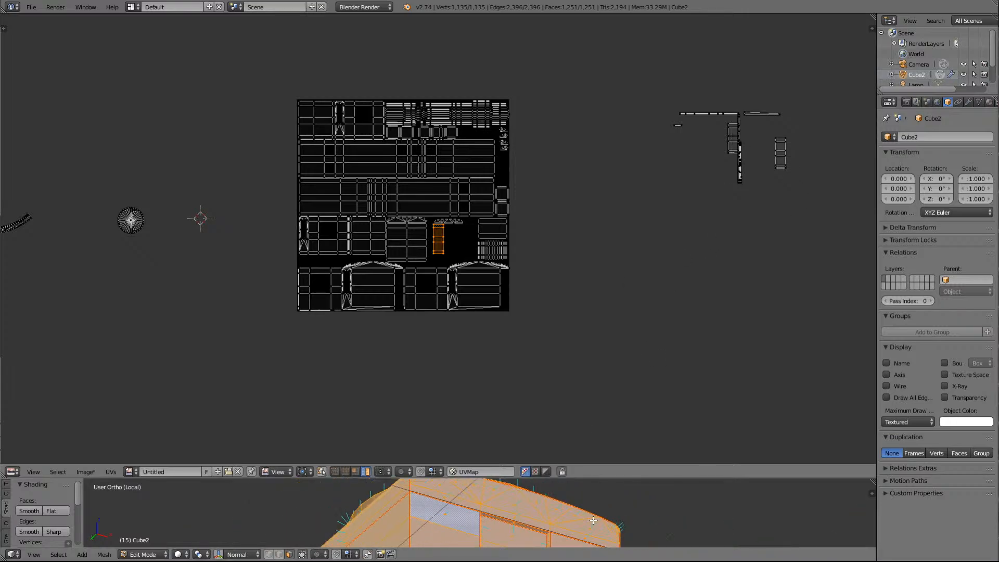
pyautogui.moveTo(634, 464); pyautogui.dragTo(629, 370)
pyautogui.rightClick(584, 495)
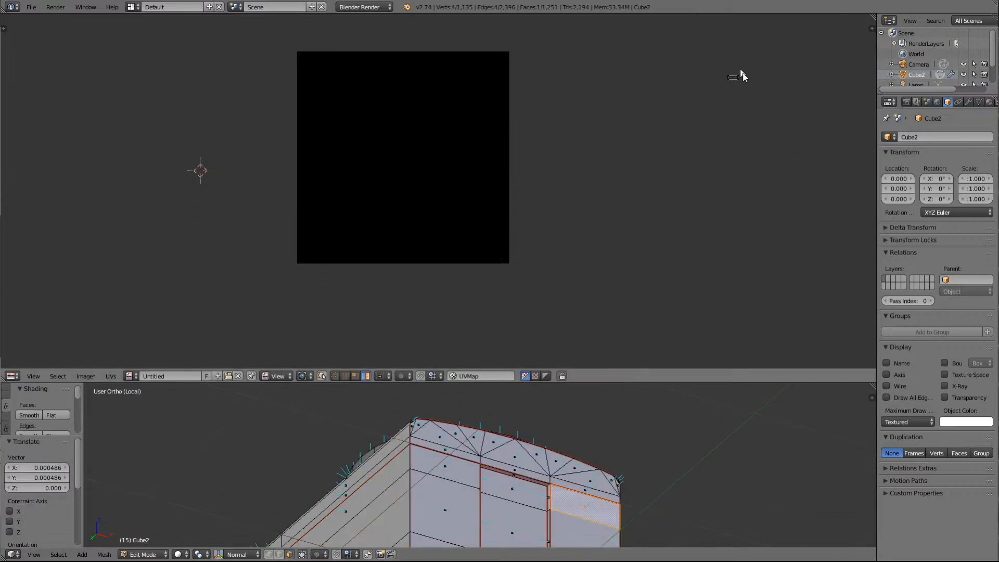
pyautogui.press('a')
pyautogui.press('a')
pyautogui.press('a')
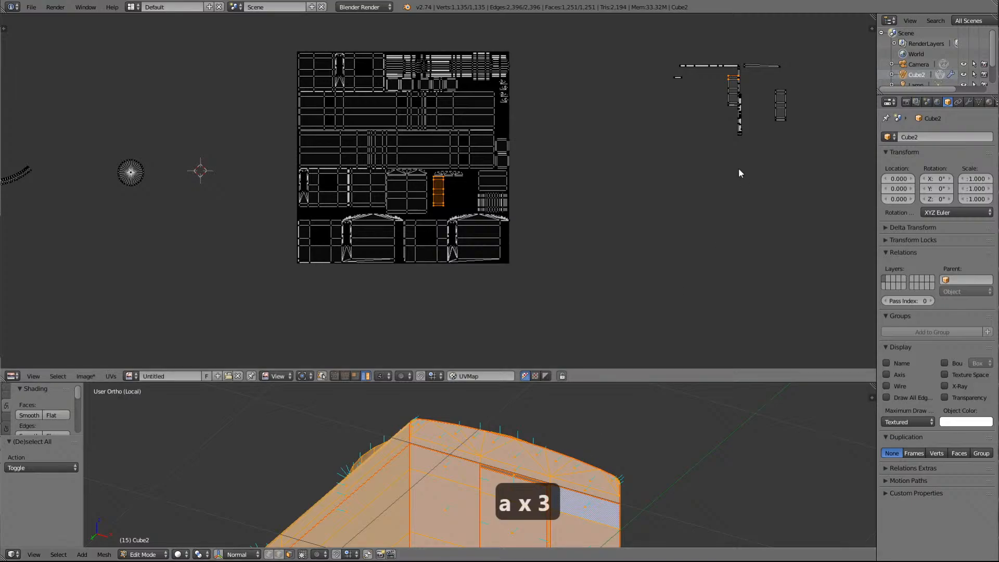
pyautogui.rightClick(732, 92)
pyautogui.press('g')
pyautogui.click(458, 198)
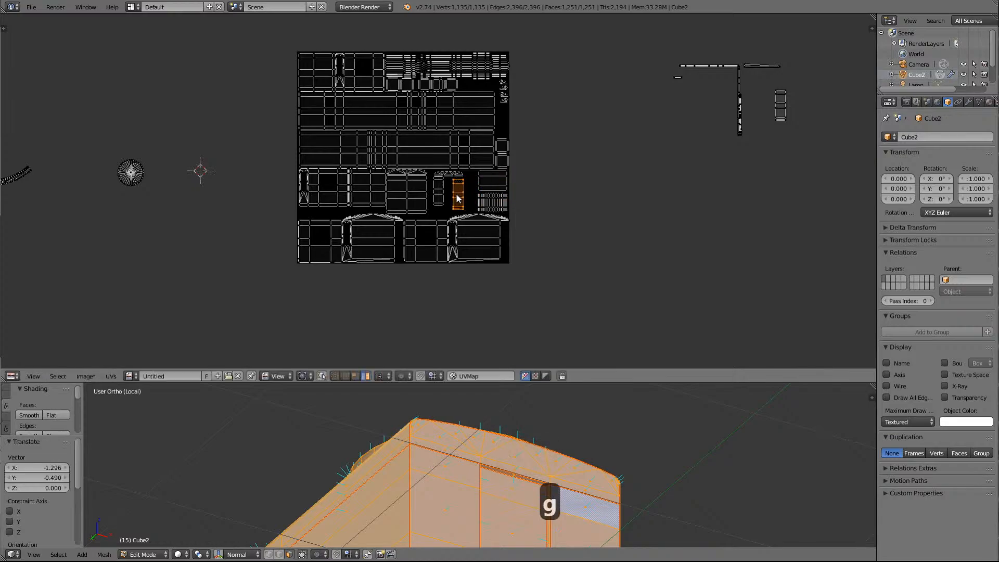
# Nudge that side-panel island about 0.002 in X and 0.016 in Y beneath the free end of the small arched island
pyautogui.press('Delete')
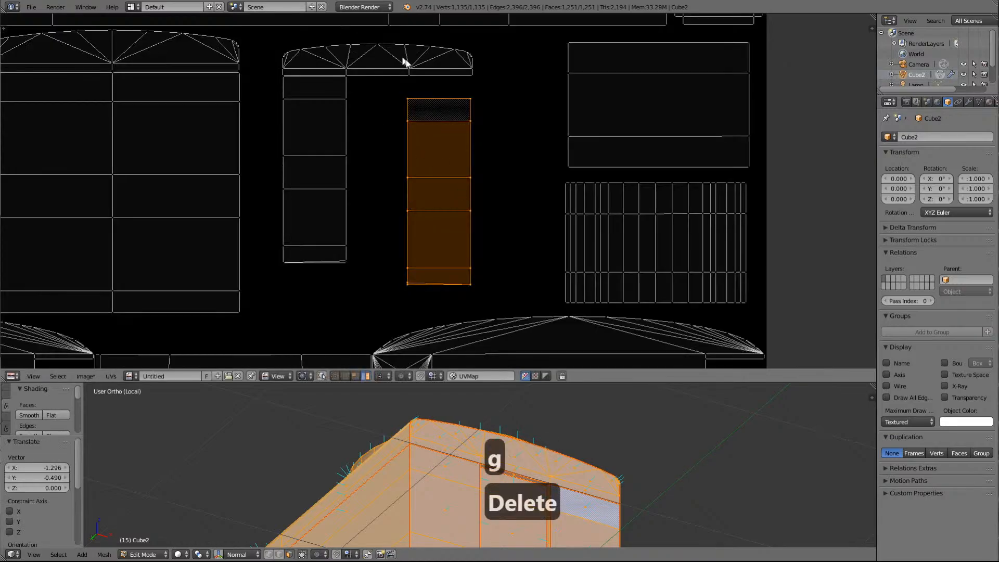
pyautogui.scroll(2, 489, 194)
pyautogui.scroll(-1, 509, 201)
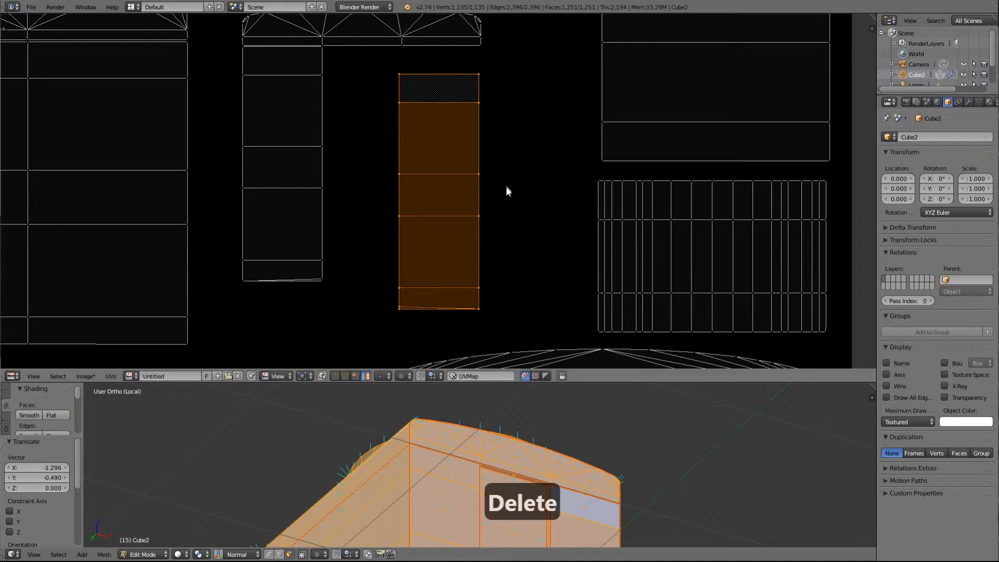
pyautogui.press('g')
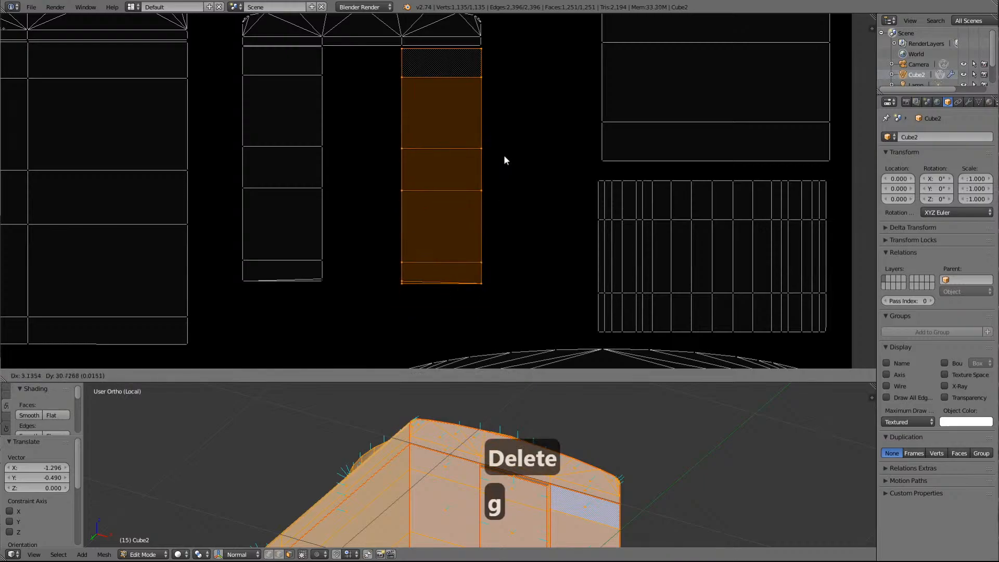
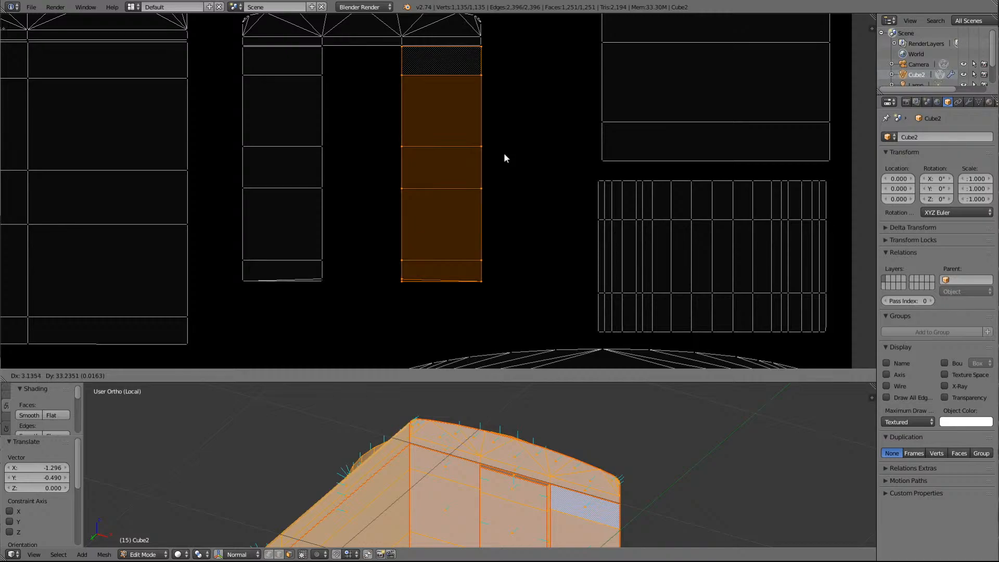
pyautogui.click(504, 157)
# Locate the UV island of the end wall's recessed middle panel and move it about -1.552 in X and -0.426 in Y into the texture square
pyautogui.scroll(-8, 504, 171)
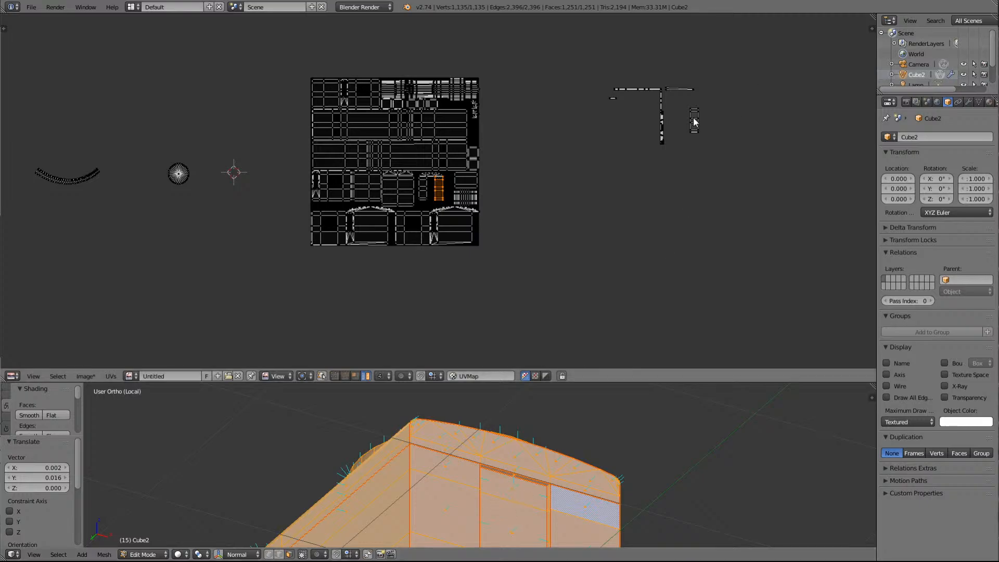
pyautogui.click(501, 487)
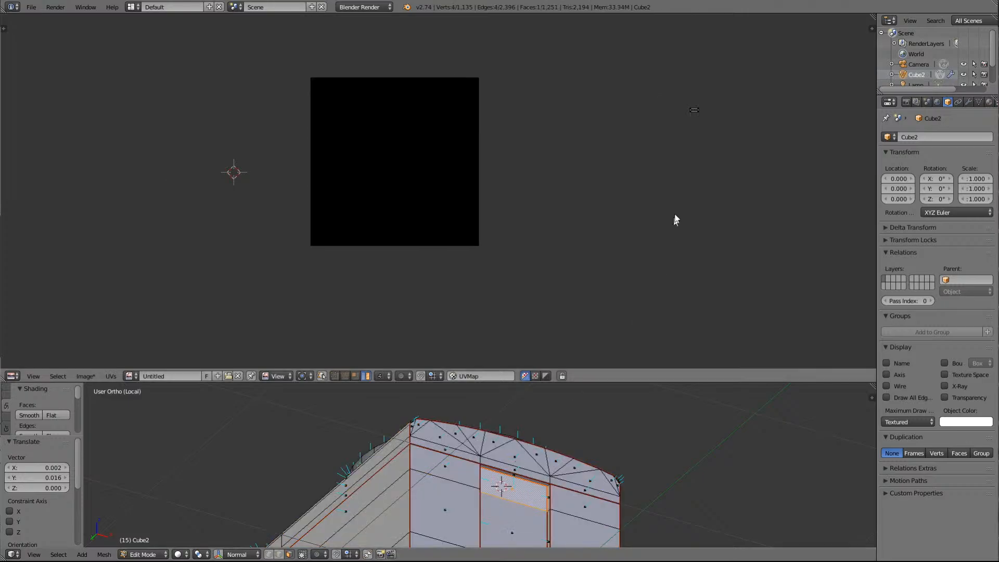
pyautogui.press('a')
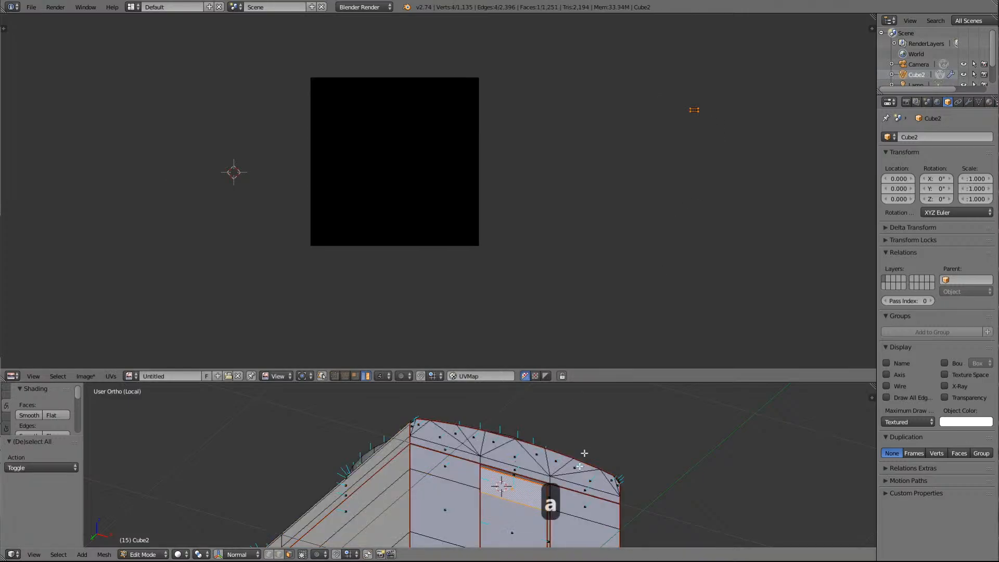
pyautogui.press('a')
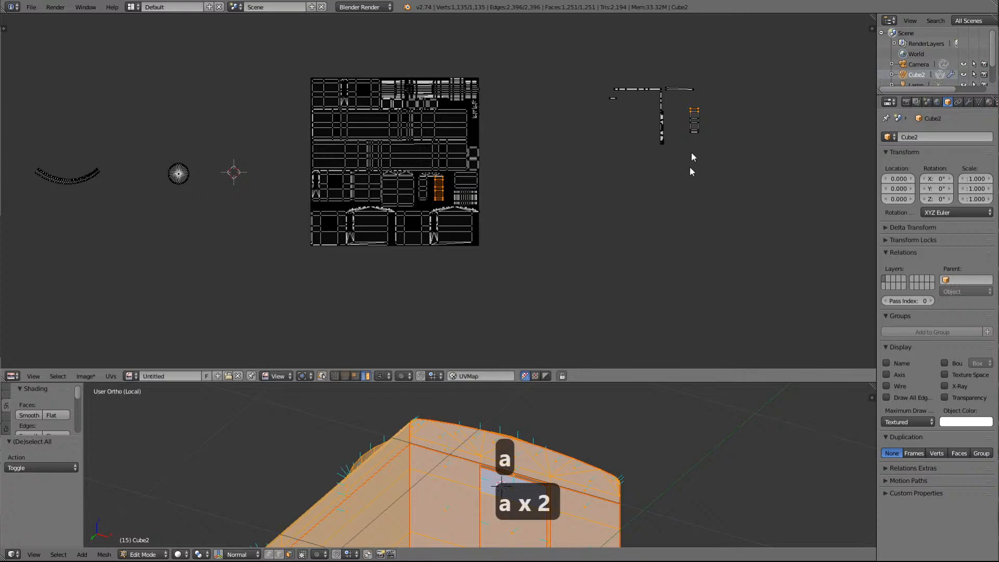
pyautogui.rightClick(694, 124)
pyautogui.press('g')
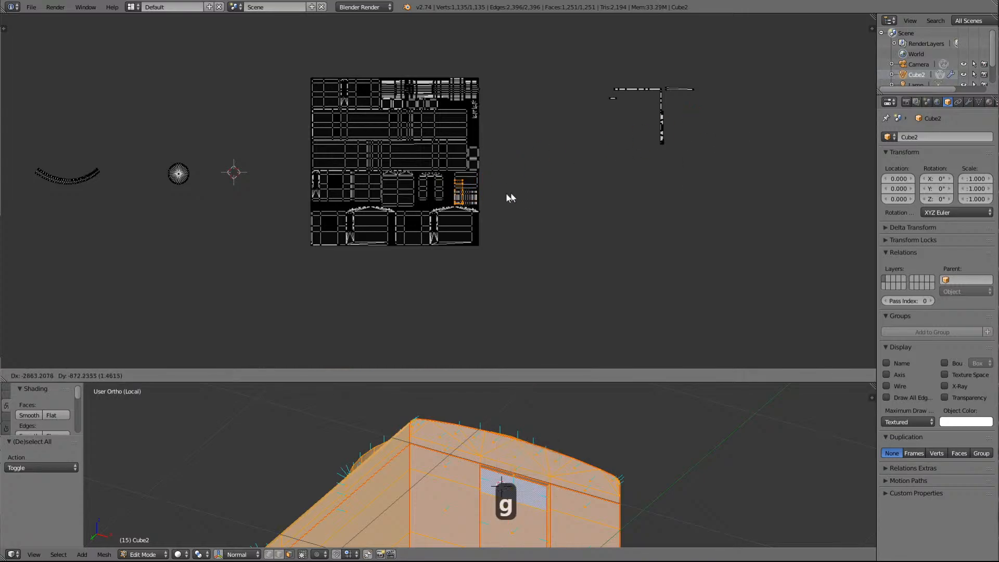
pyautogui.click(482, 193)
# Move the middle-panel island about -0.012 in X and 0.019 in Y into the gap between the two side-panel islands
pyautogui.press('KP_Decimal')
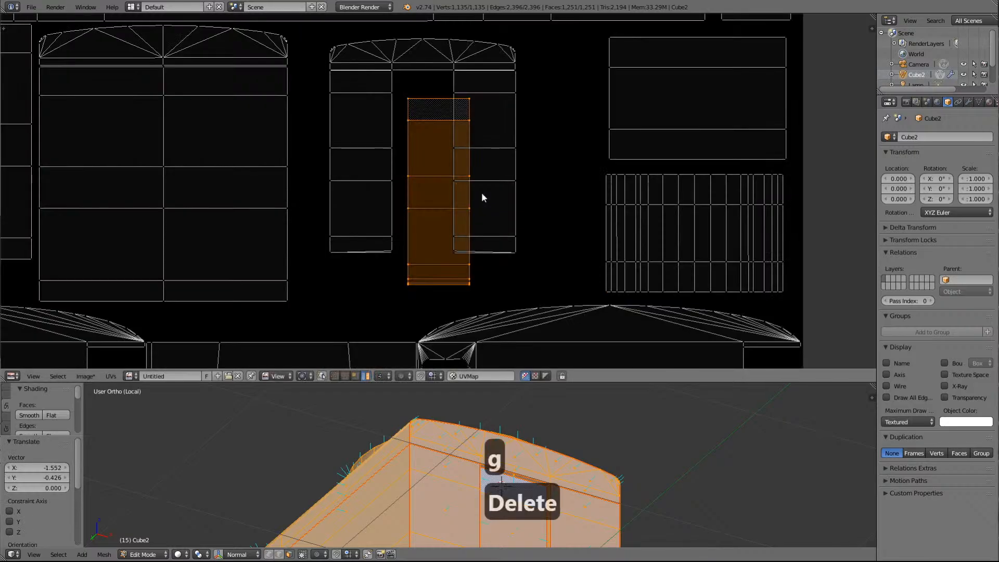
pyautogui.scroll(-1, 502, 200)
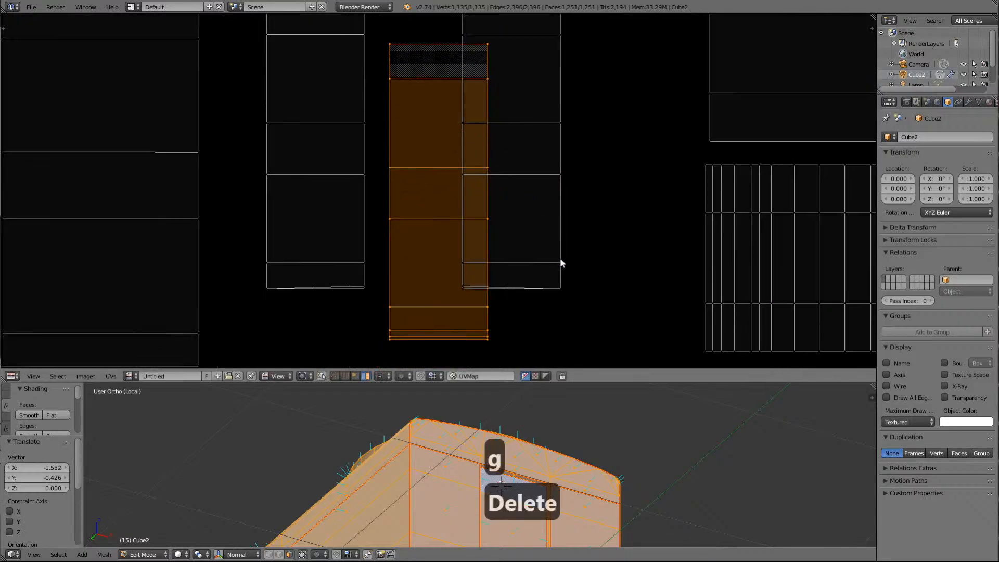
pyautogui.scroll(-2, 596, 243)
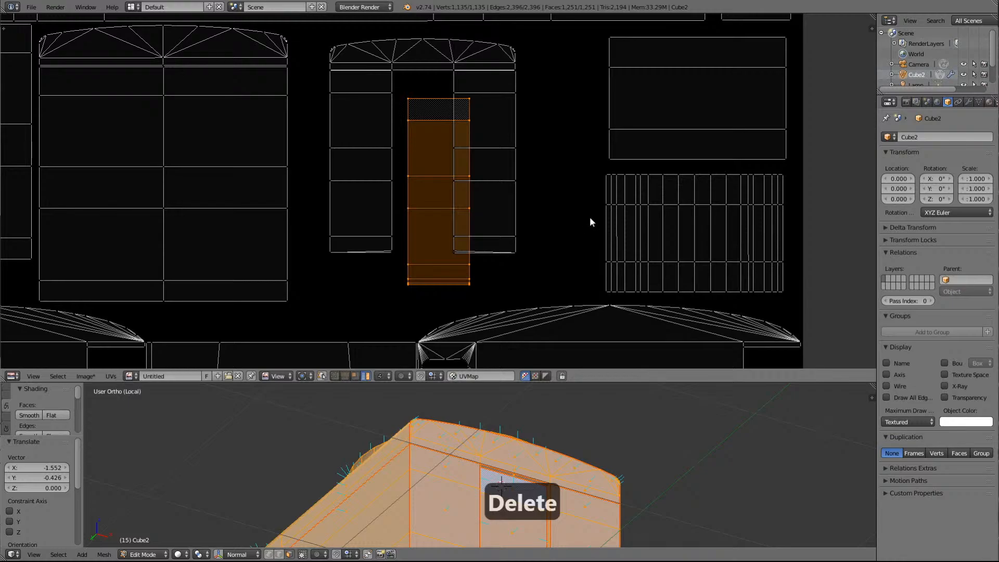
pyautogui.press('g')
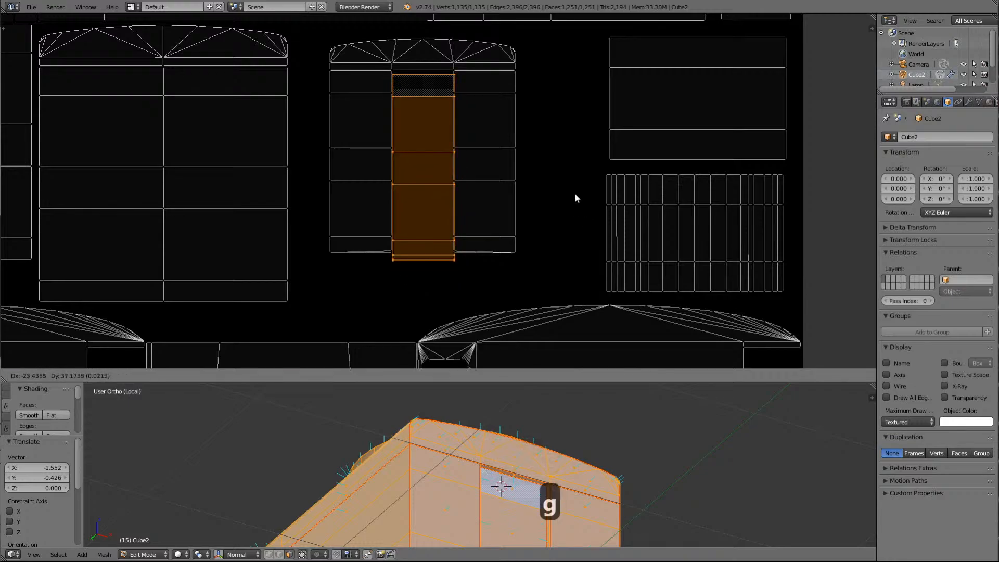
pyautogui.click(573, 192)
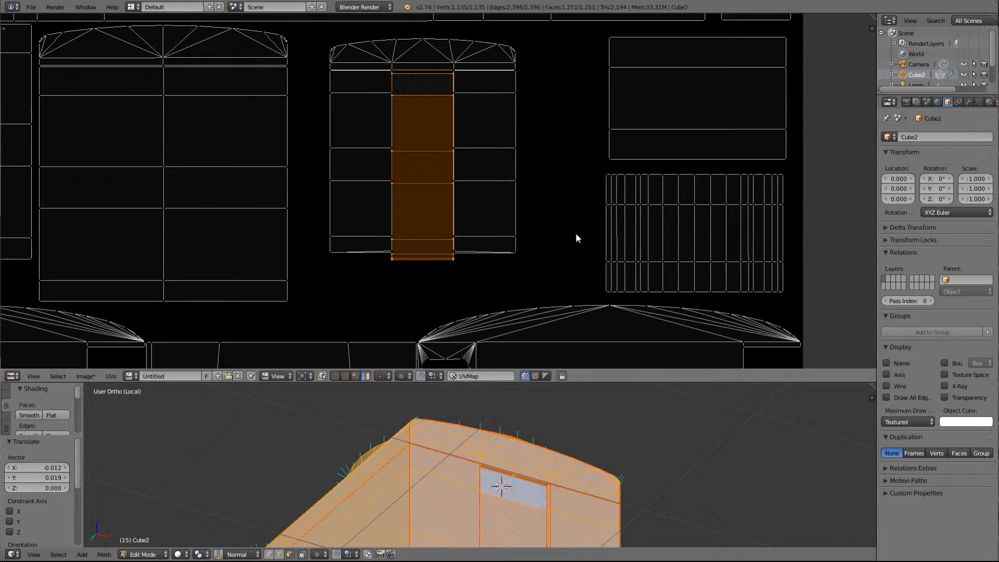
# Scale the middle-panel island to about 0.869 and move it up about 0.007 in Y between the side panels
pyautogui.press('s')
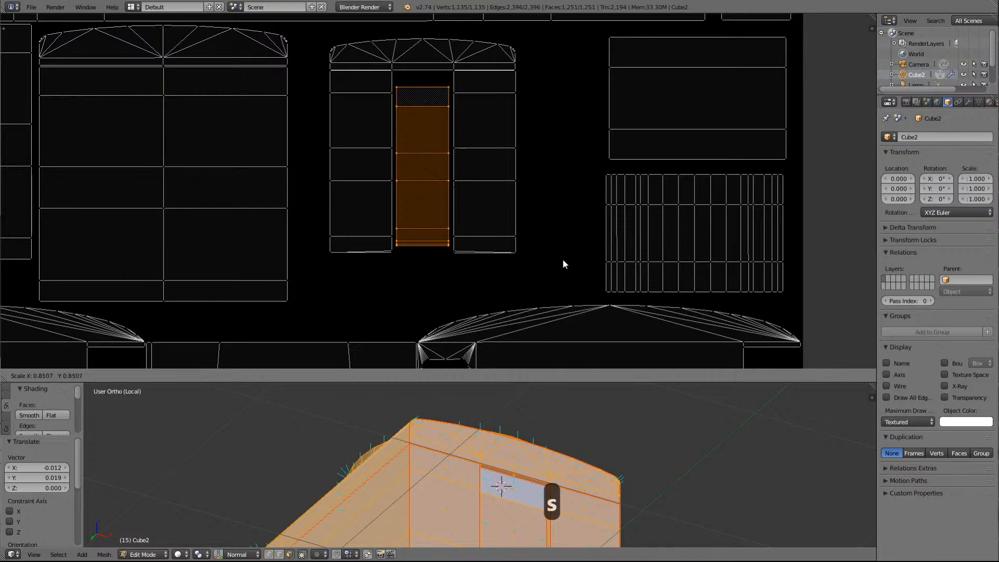
pyautogui.click(567, 266)
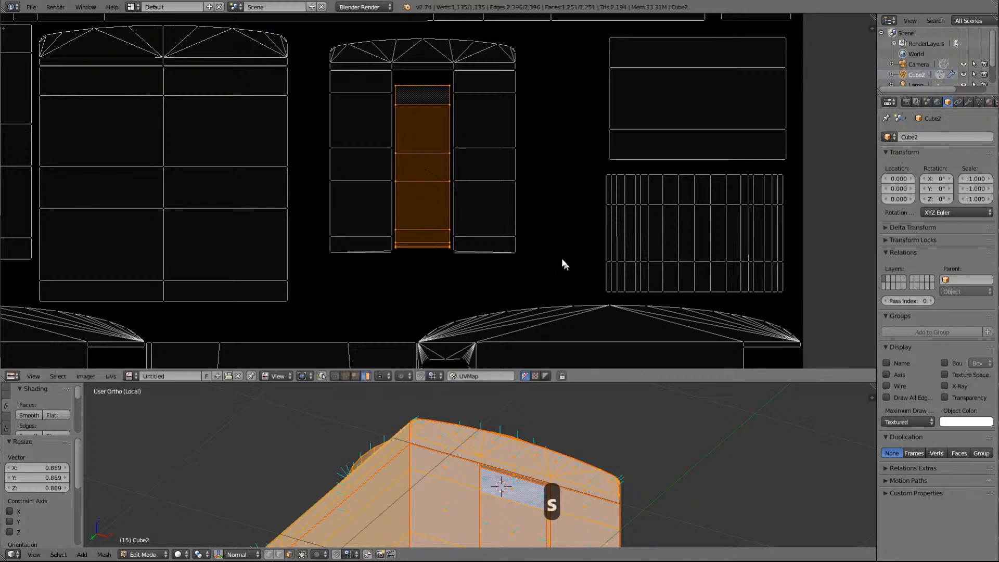
pyautogui.press('g')
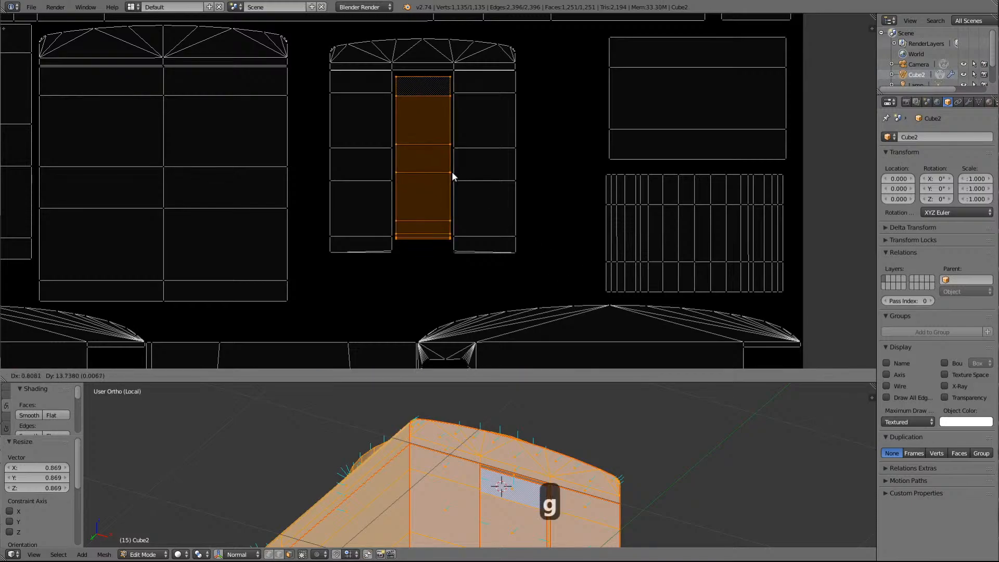
pyautogui.click(451, 174)
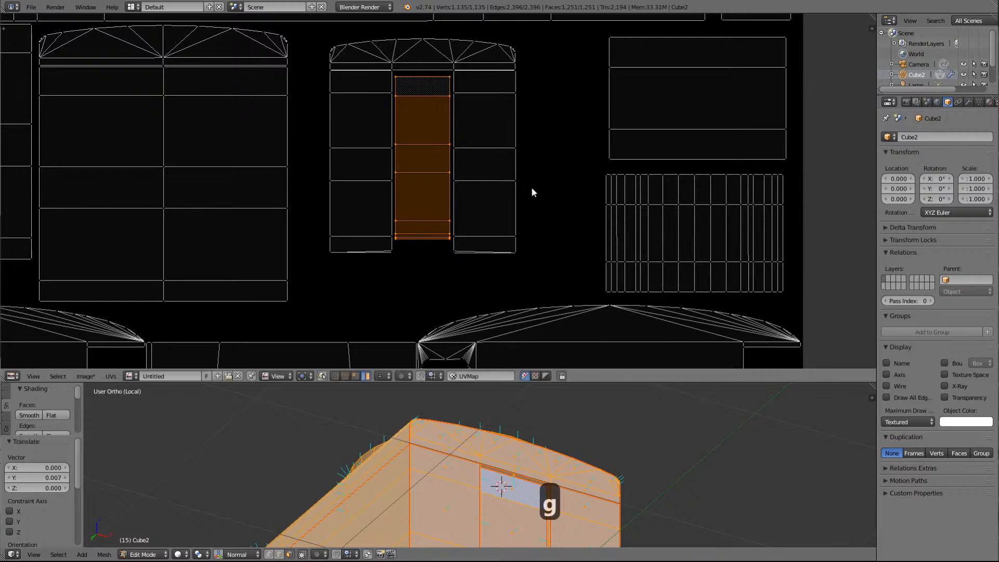
# Scale the middle-panel island to about 0.898 along X and shift it about -0.004 in Y to keep gaps around it
pyautogui.press('s')
pyautogui.press('x')
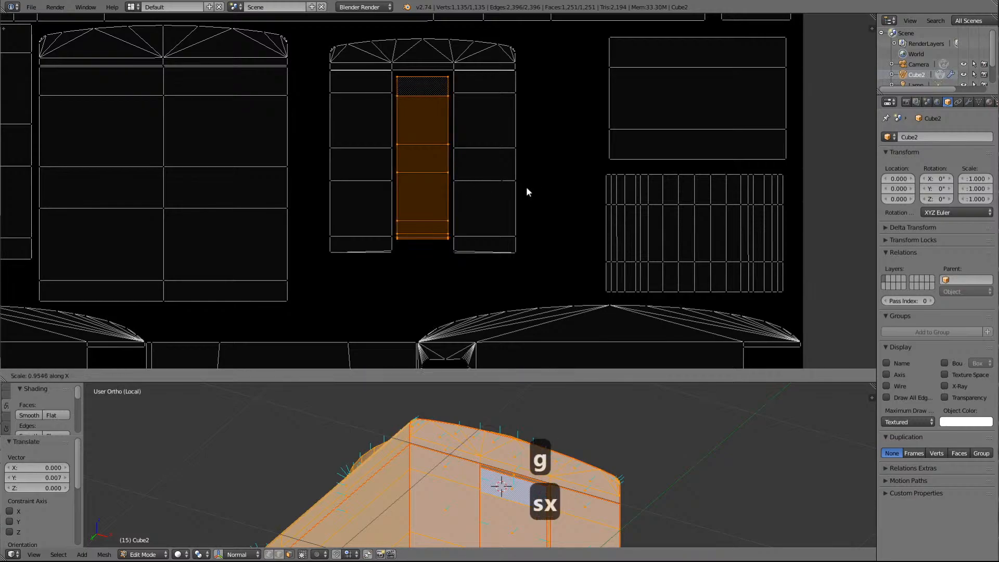
pyautogui.click(521, 190)
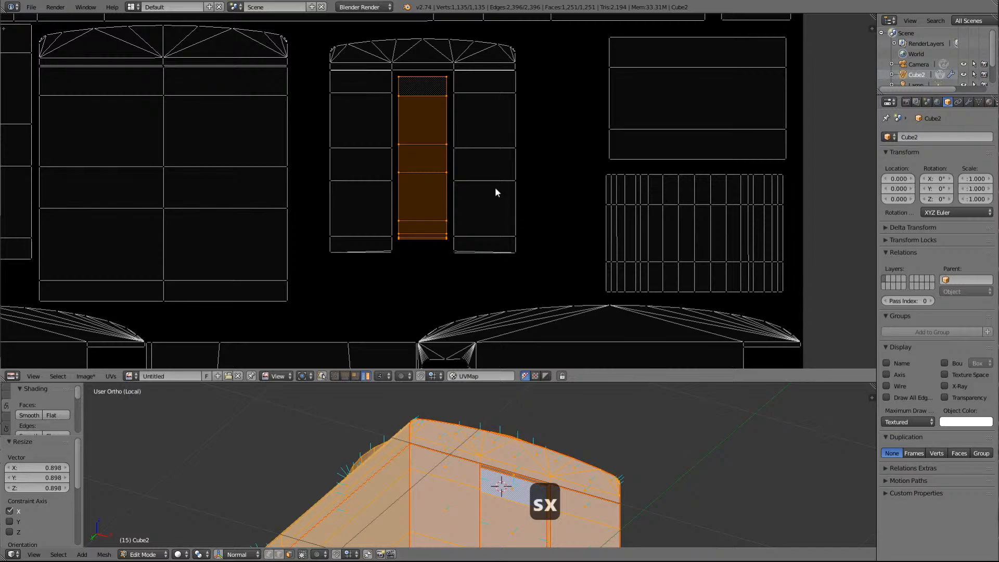
pyautogui.press('g')
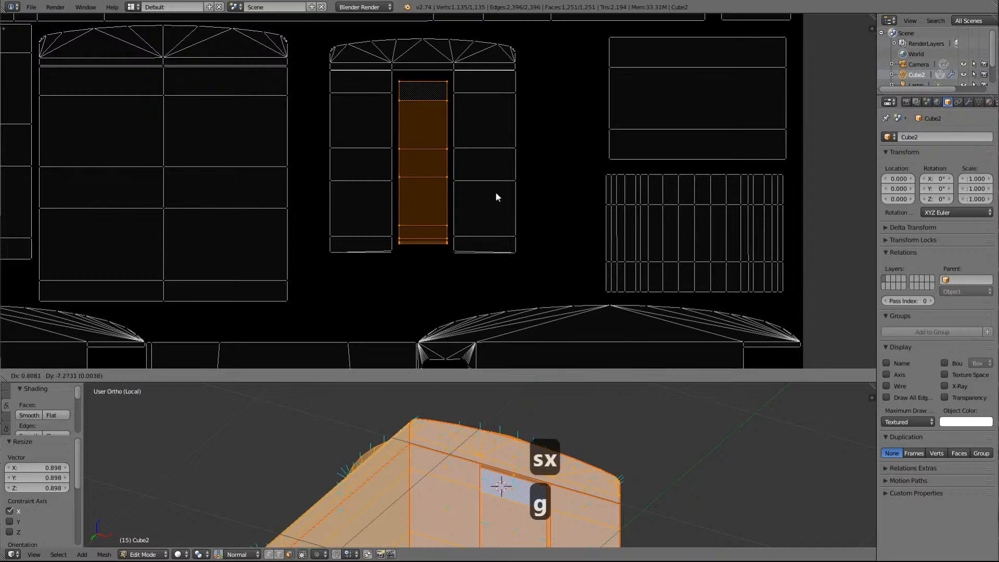
pyautogui.click(496, 192)
# Check which UV islands contain the thin edge faces around the end wall's recessed middle panel and compare them with the texture layout
pyautogui.scroll(-1, 527, 198)
pyautogui.scroll(-6, 531, 197)
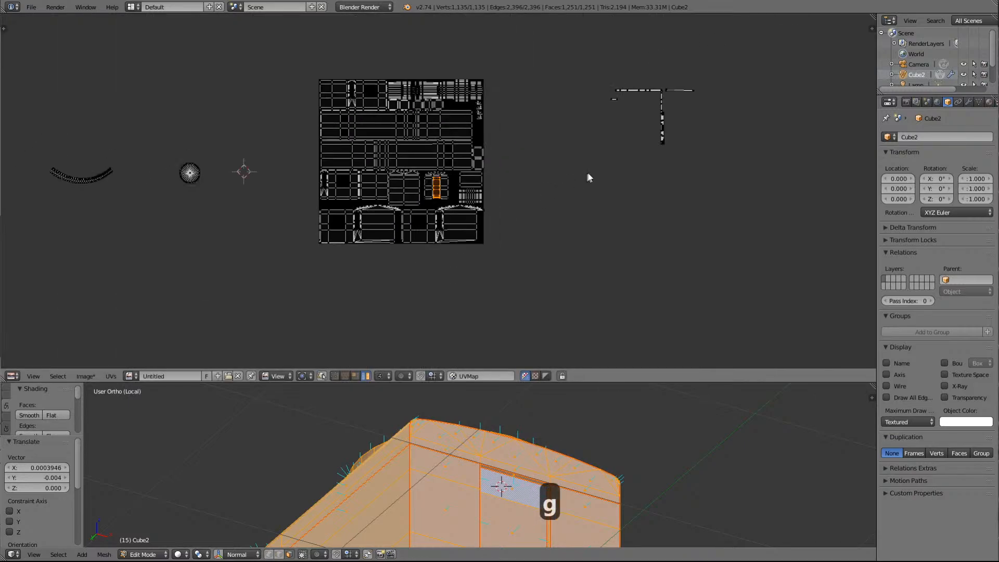
pyautogui.scroll(4, 591, 170)
pyautogui.scroll(-4, 591, 172)
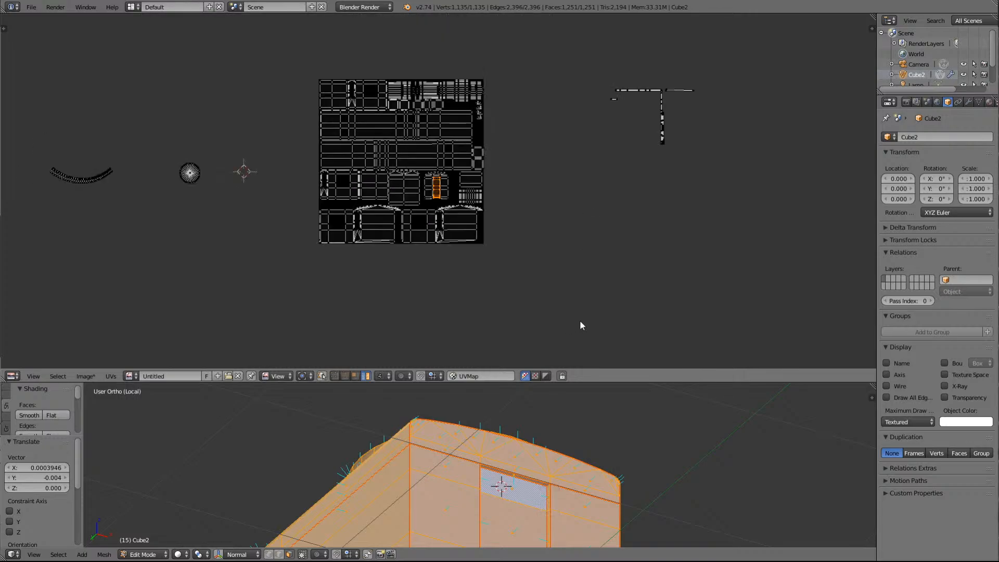
pyautogui.press('a')
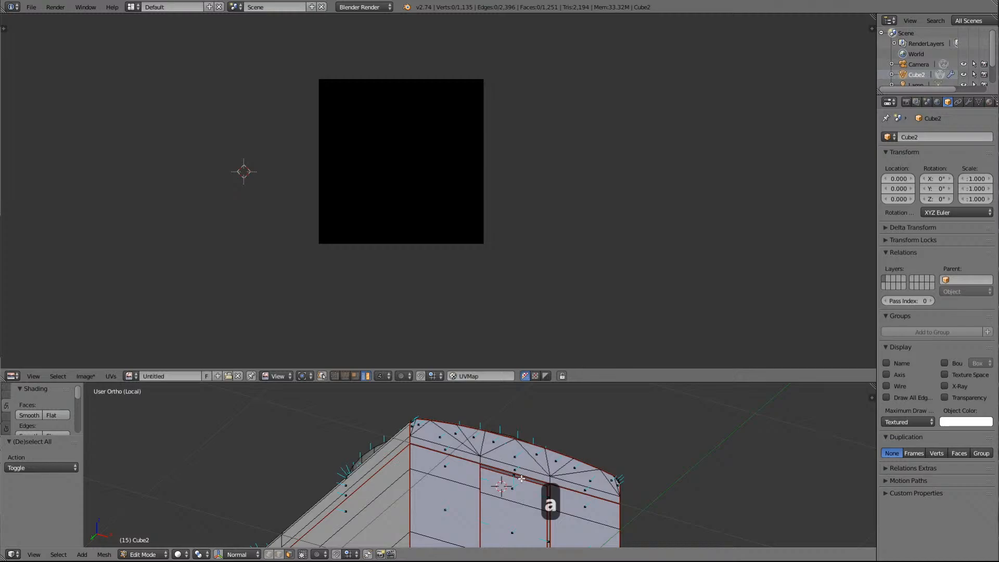
pyautogui.rightClick(521, 479)
pyautogui.keyDown('shift'); pyautogui.rightClick(549, 536); pyautogui.keyUp('shift')
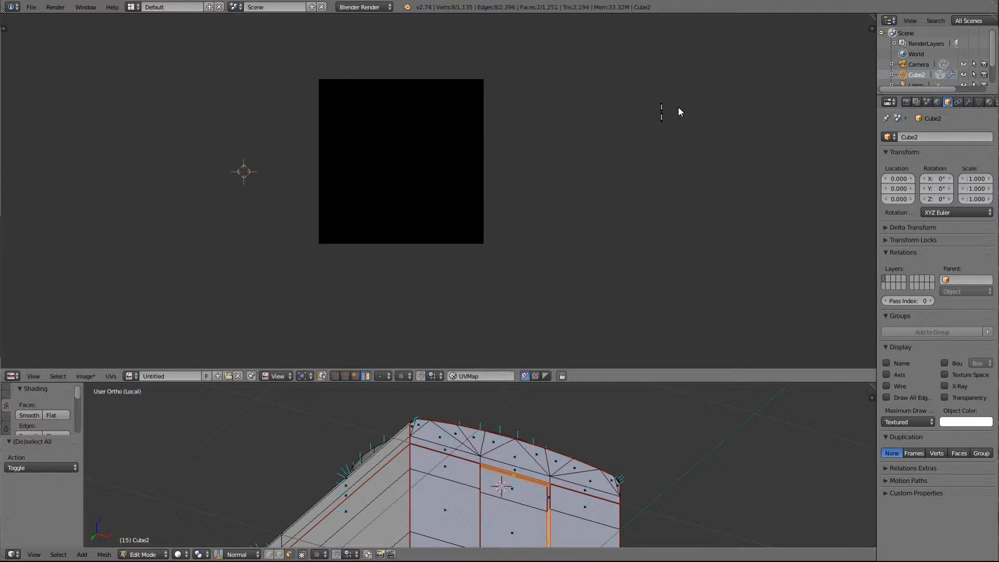
pyautogui.press('a')
pyautogui.press('a')
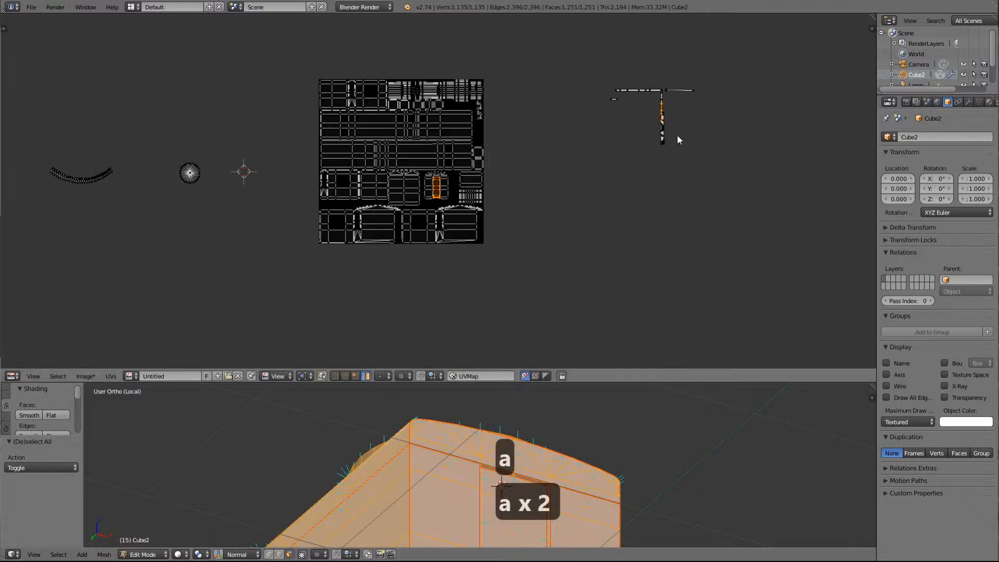
pyautogui.scroll(3, 678, 136)
pyautogui.scroll(4, 677, 137)
pyautogui.scroll(-3, 677, 136)
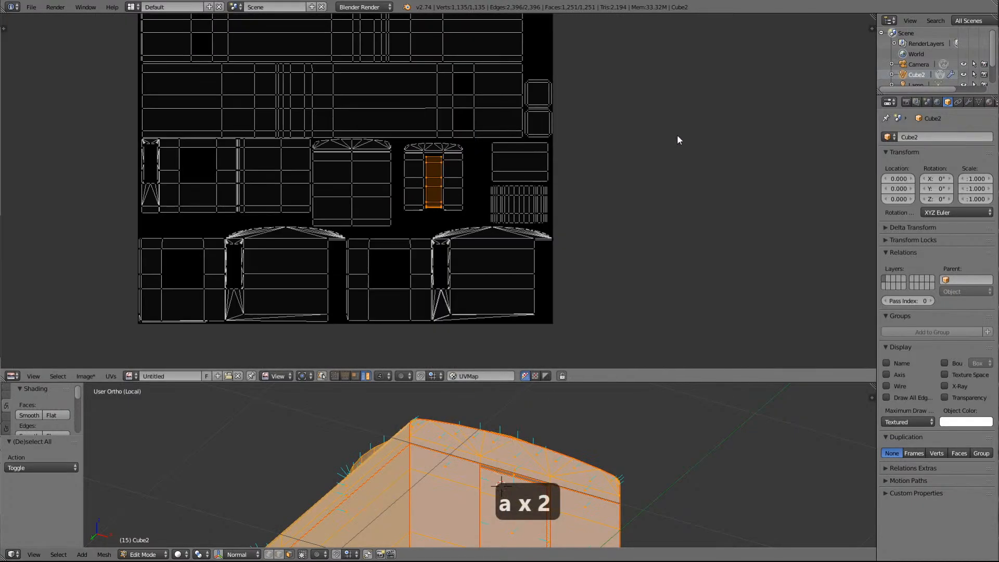
pyautogui.scroll(-4, 676, 135)
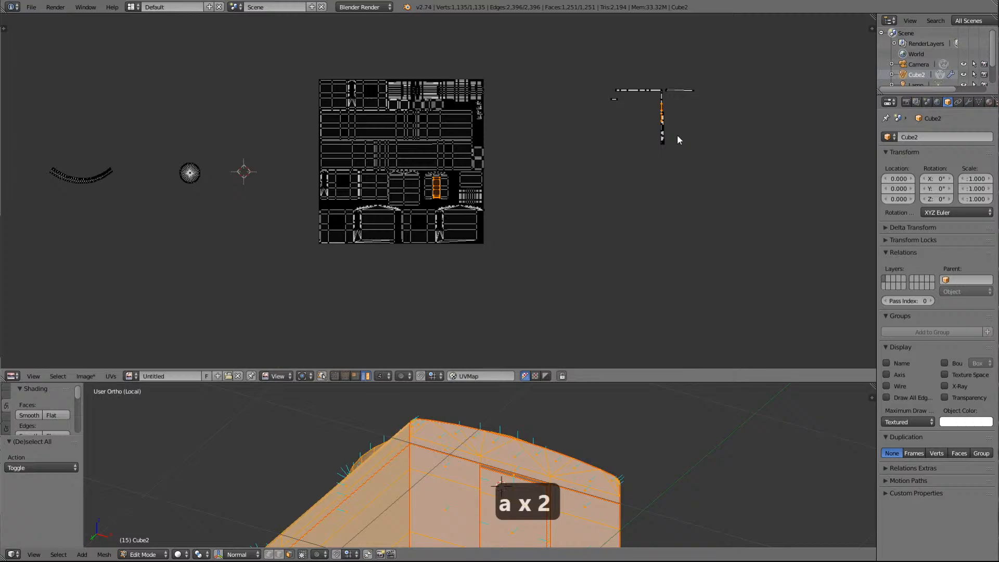
# Move the thin vertical strip island about -0.932 in X and -0.603 in Y, just outside the texture square
pyautogui.keyDown('shift'); pyautogui.rightClick(437, 193); pyautogui.keyUp('shift')
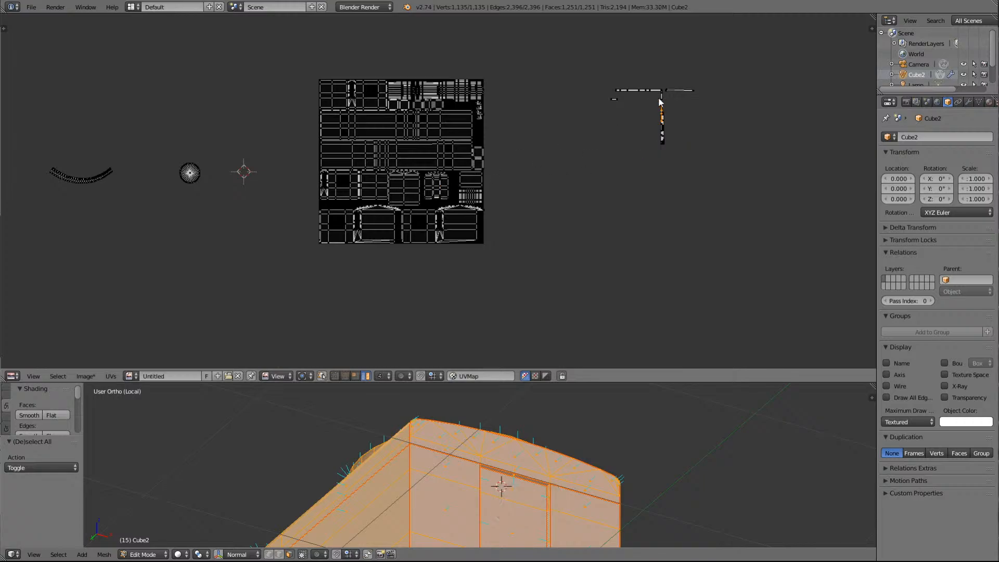
pyautogui.press('KP_Delete')
pyautogui.scroll(-4, 611, 121)
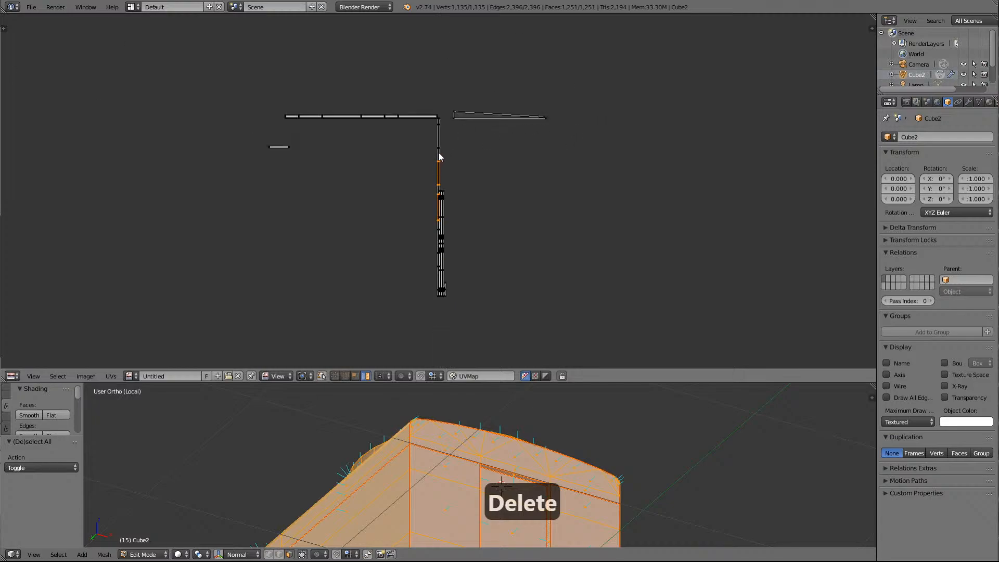
pyautogui.scroll(-6, 495, 158)
pyautogui.press('g')
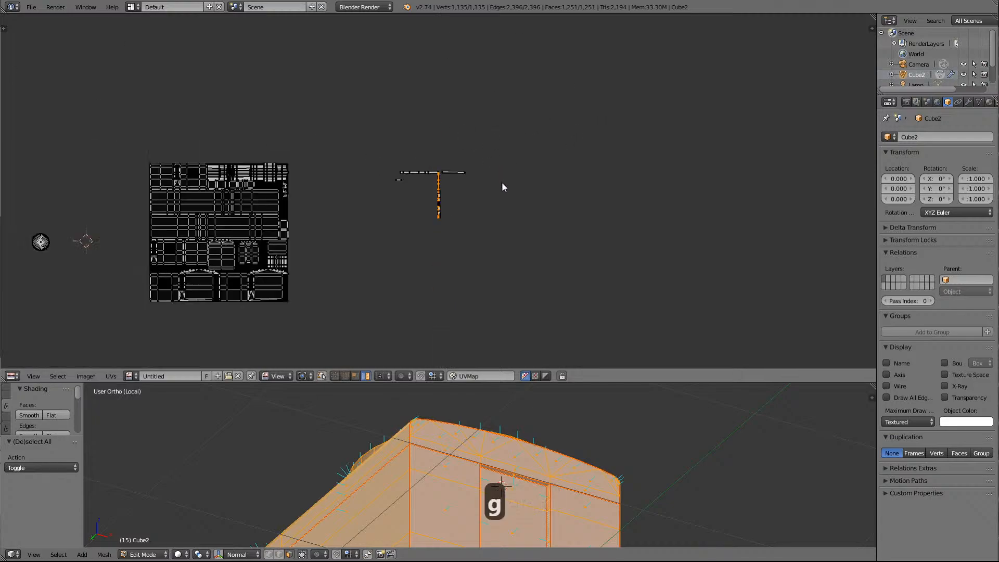
pyautogui.click(373, 270)
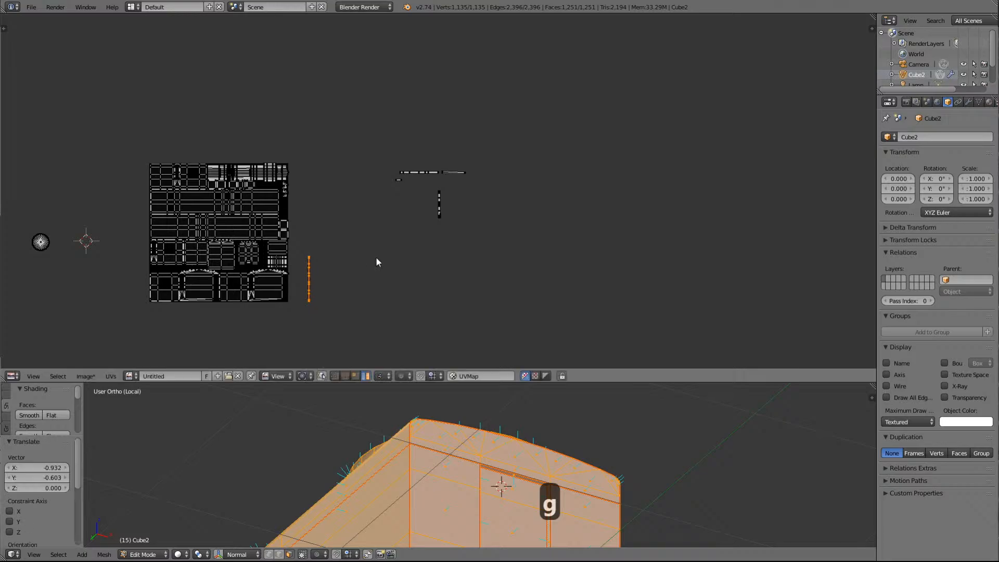
# Scale the thin strip island to about 0.565 and move it about -0.518 in X and 0.174 in Y between the arched end-wall islands
pyautogui.press('Up')
pyautogui.press('Up')
pyautogui.press('Up')
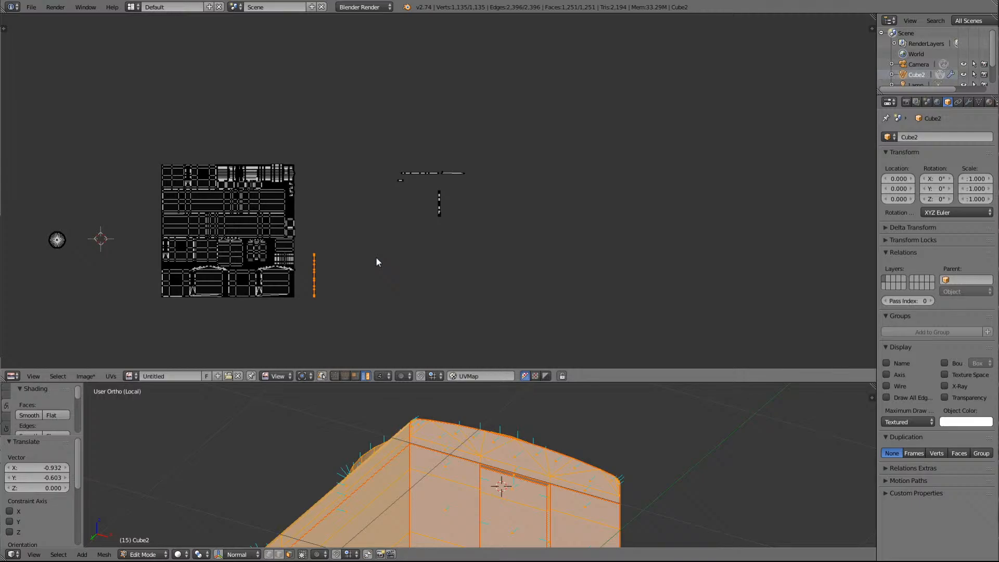
pyautogui.scroll(5, 312, 307)
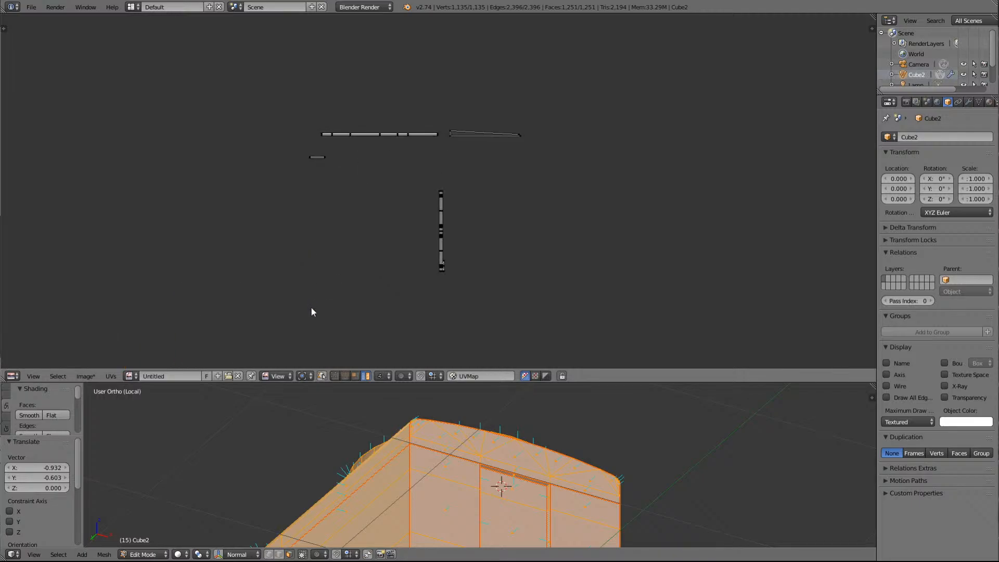
pyautogui.scroll(-4, 314, 305)
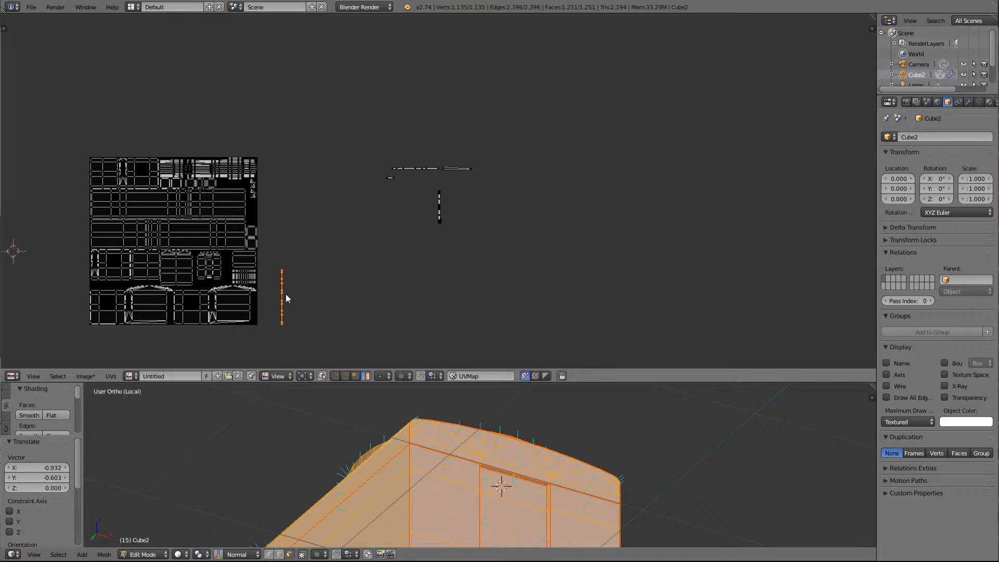
pyautogui.press('s')
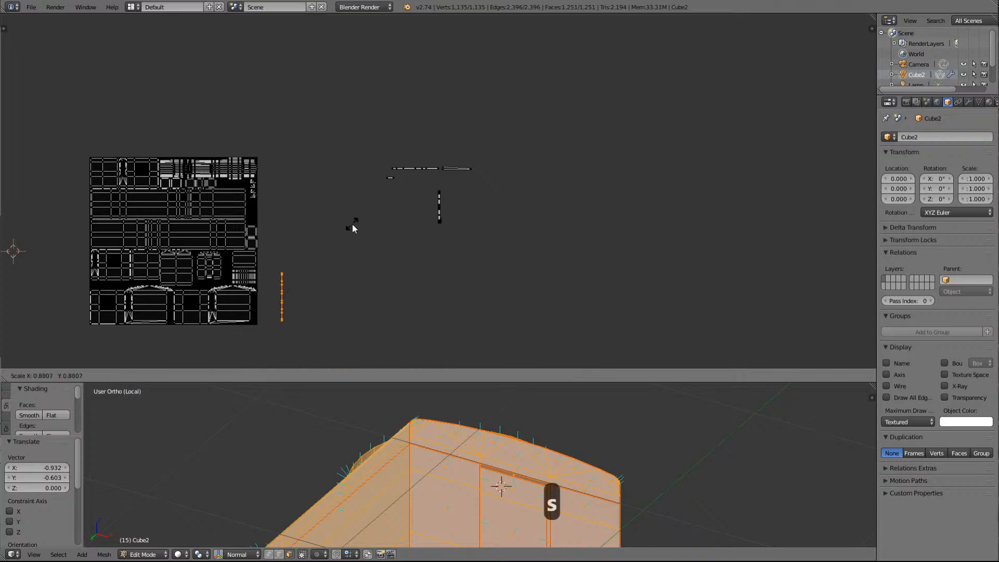
pyautogui.click(330, 253)
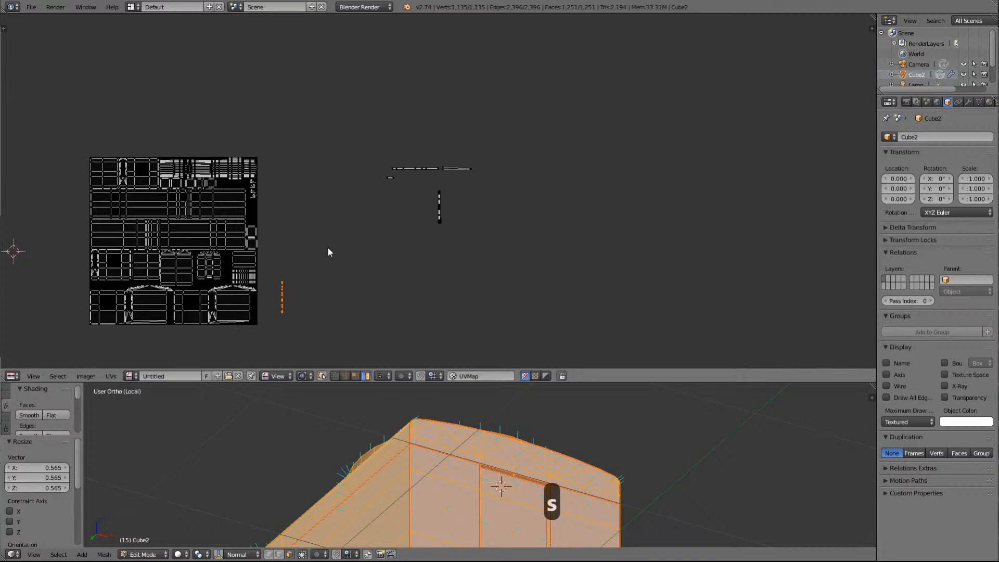
pyautogui.press('g')
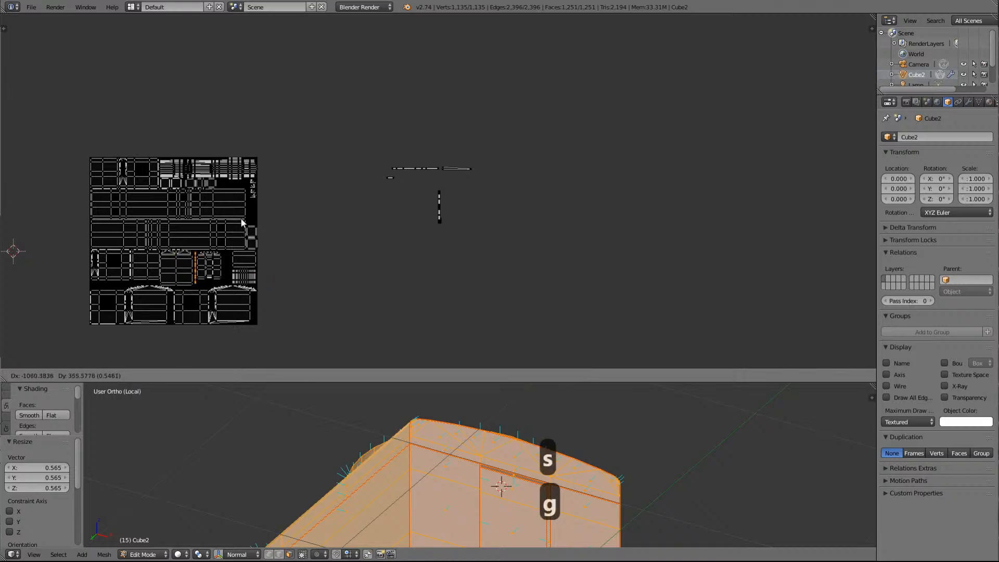
pyautogui.click(241, 217)
pyautogui.press('KP_Decimal')
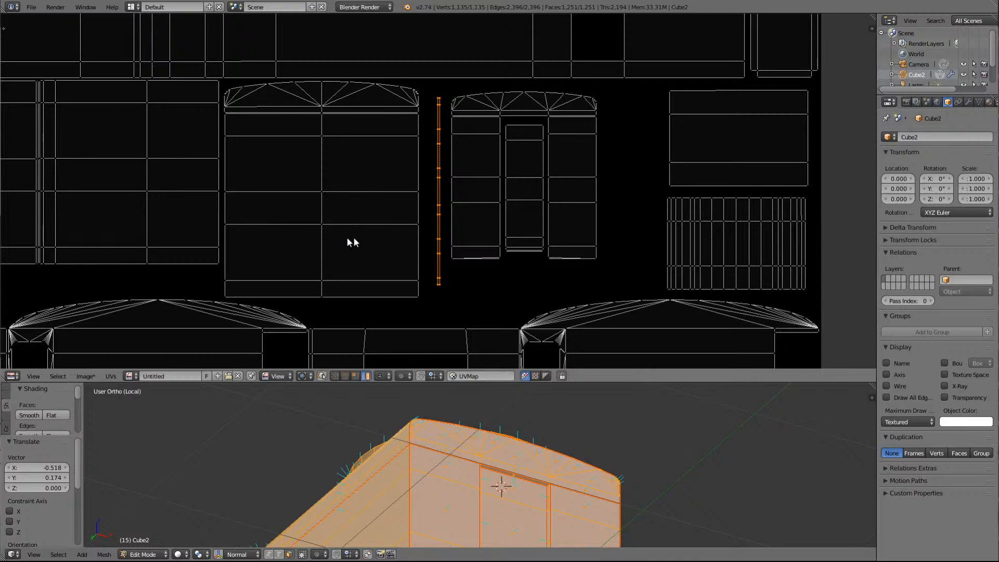
# Scale the strip island to about 1.126 and shift it about -0.015 in X alongside the larger arched island
pyautogui.scroll(4, 436, 184)
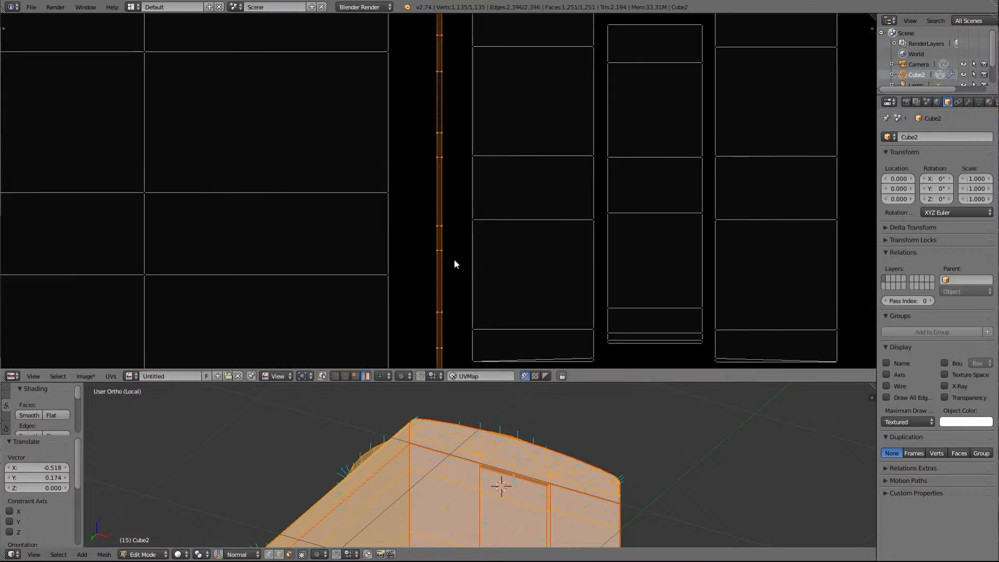
pyautogui.scroll(-3, 454, 259)
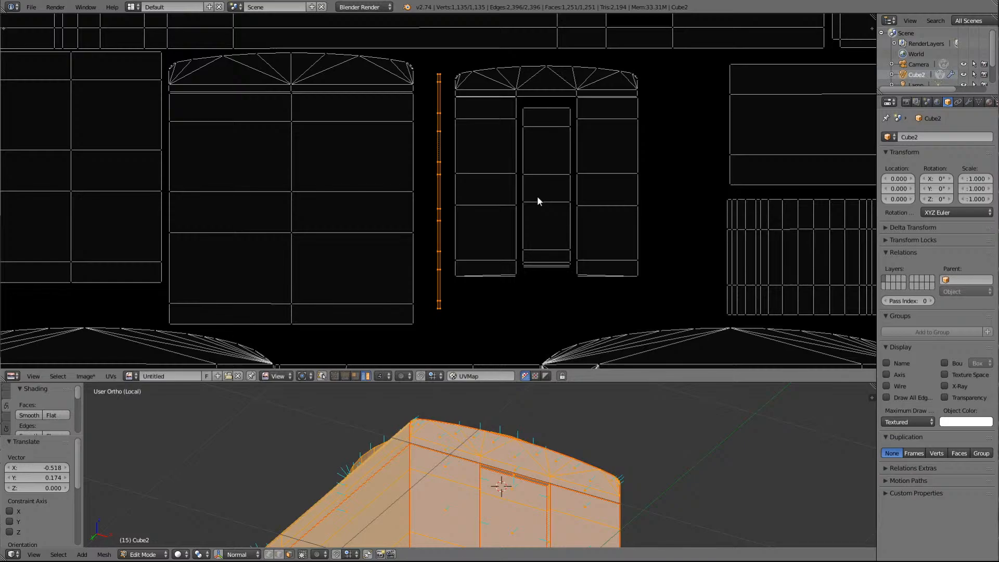
pyautogui.press('s')
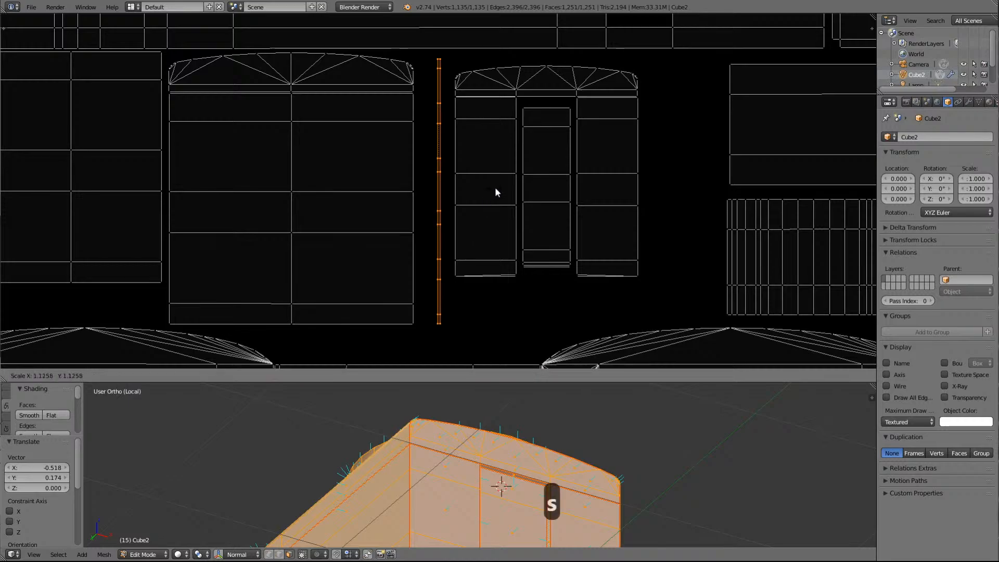
pyautogui.click(495, 189)
pyautogui.press('g')
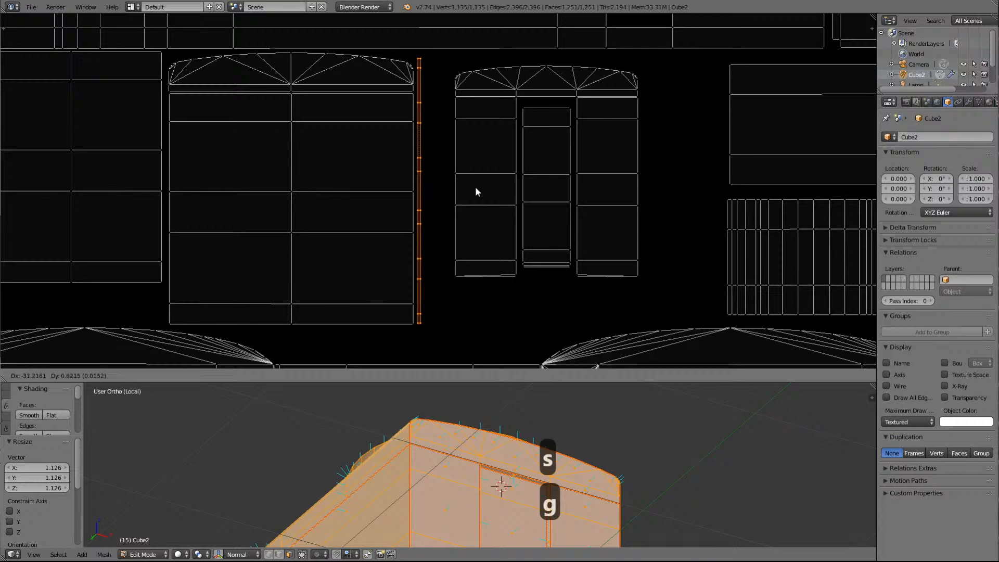
pyautogui.click(476, 189)
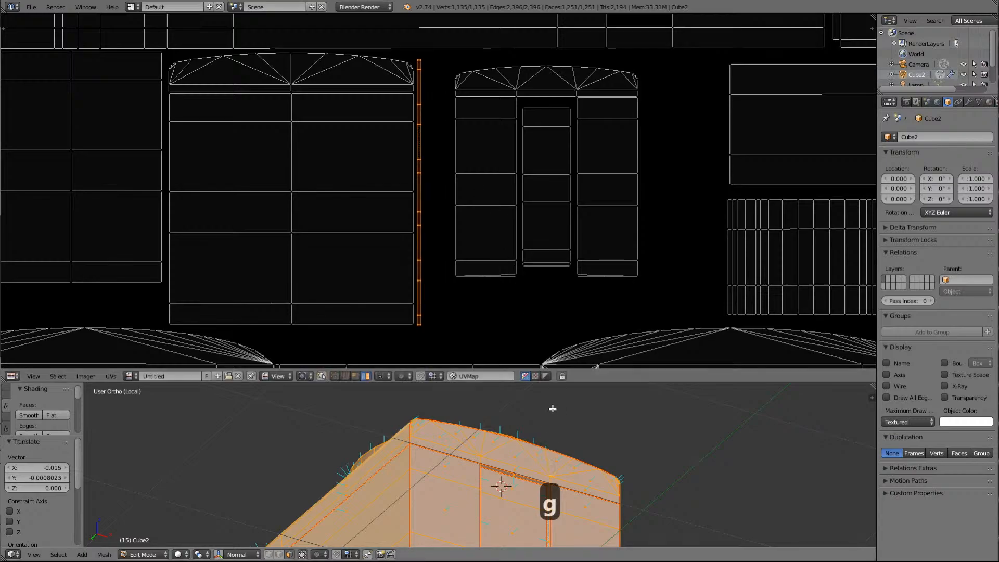
# Hide and reveal the whole mesh, and examine the lowest face of the end wall's recessed middle panel from a raised angle
pyautogui.press('h')
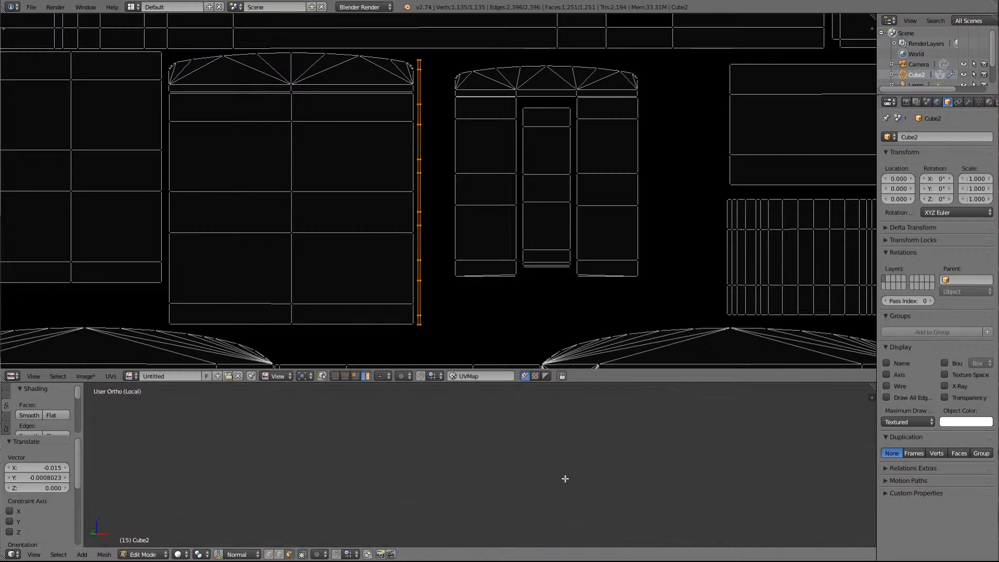
pyautogui.hotkey('alt', 'h')
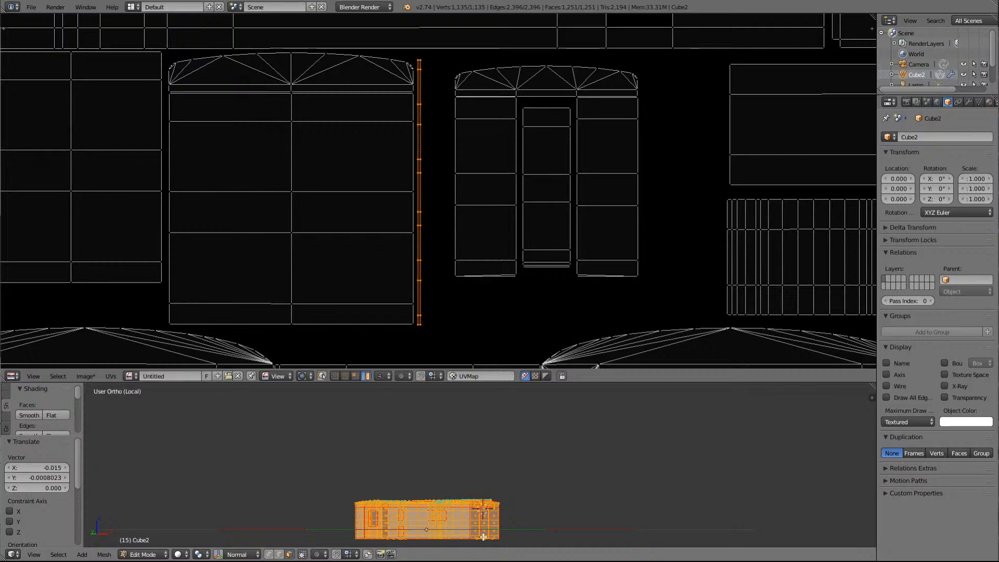
pyautogui.rightClick(484, 537)
pyautogui.press('KP_Decimal')
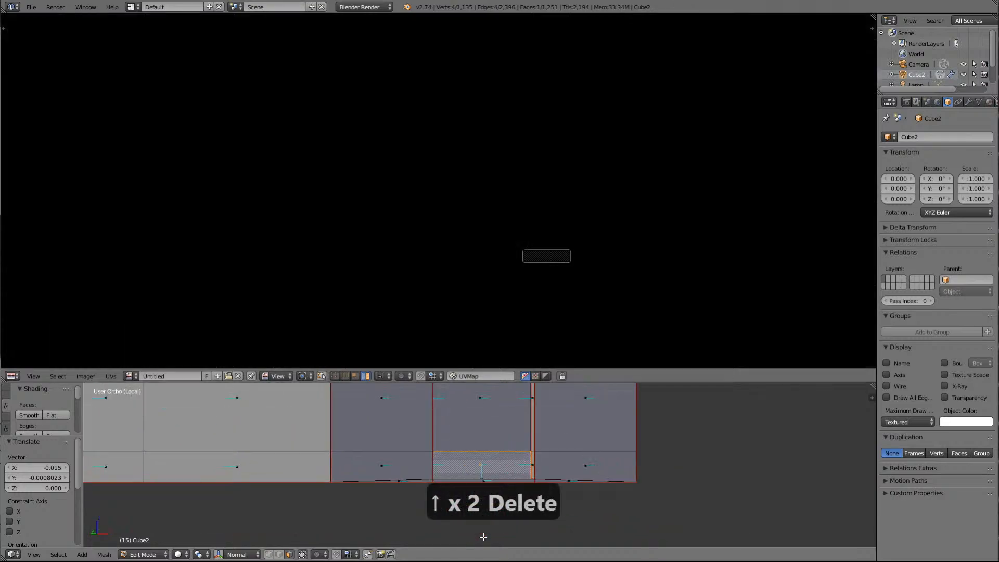
pyautogui.press('KP_8')
pyautogui.press('KP_8')
pyautogui.press('KP_8')
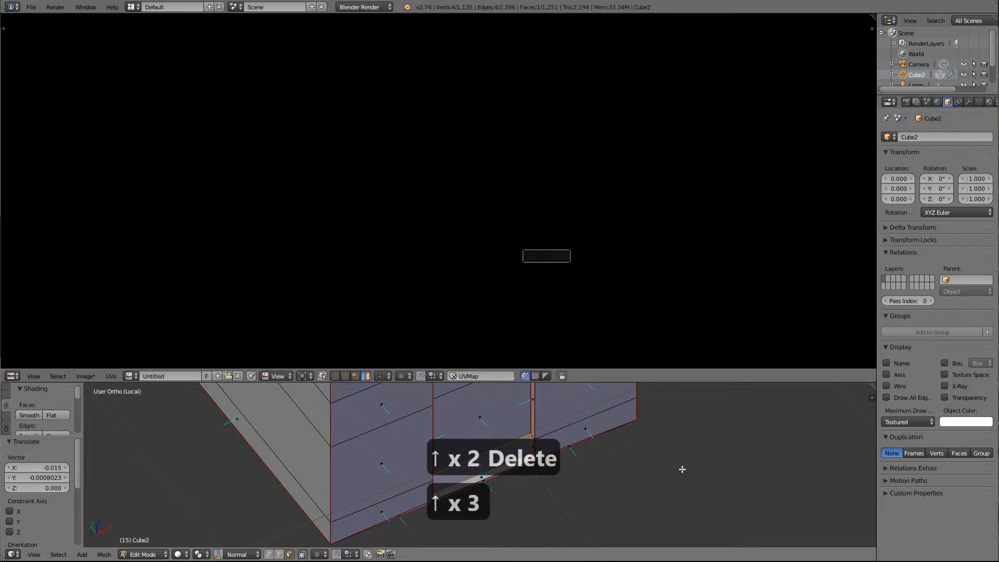
# Select the UVs of the two thin faces beneath the recessed middle panel and locate them in the full UV layout
pyautogui.press('a')
pyautogui.rightClick(509, 468)
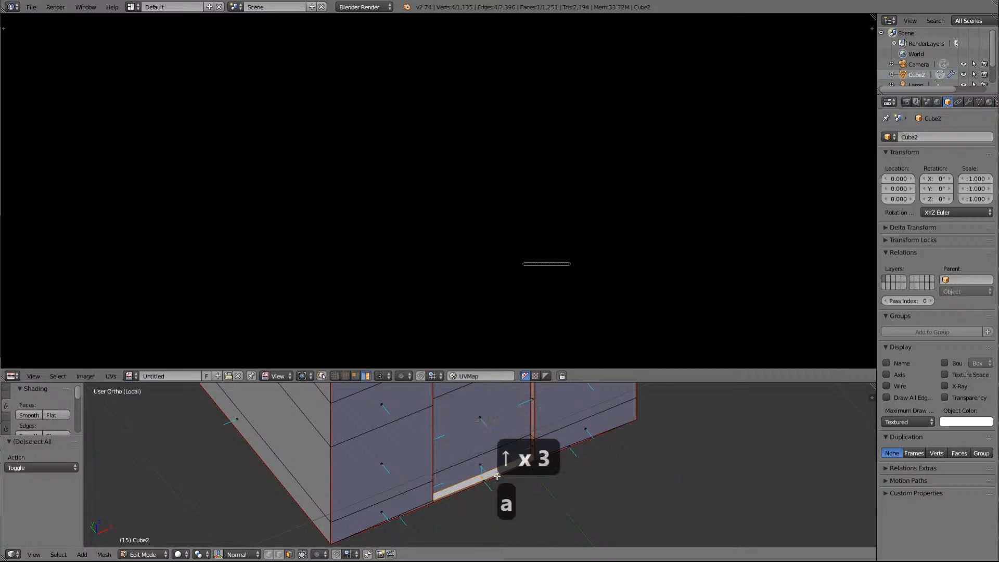
pyautogui.keyDown('shift'); pyautogui.rightClick(493, 477); pyautogui.keyUp('shift')
pyautogui.press('a')
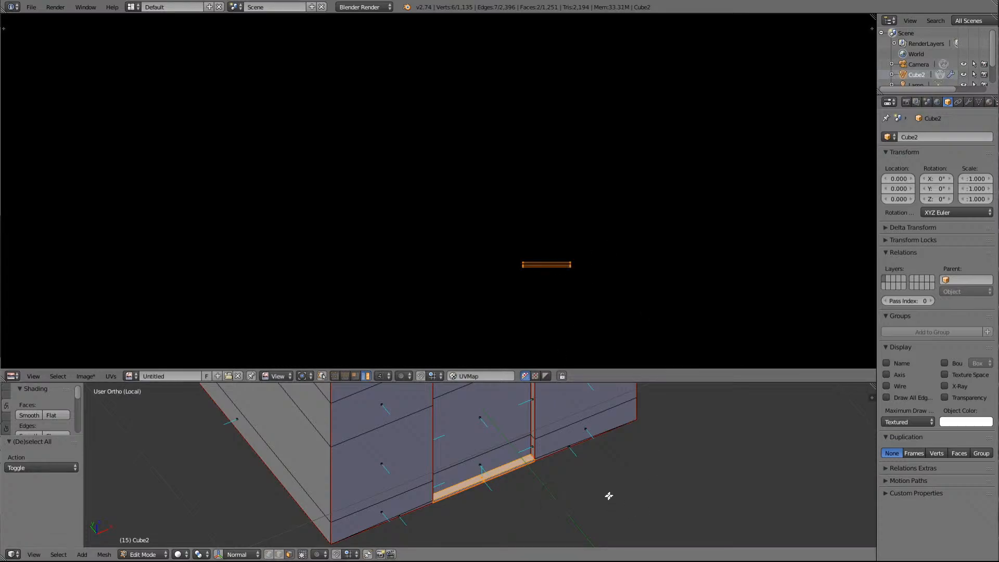
pyautogui.press('a')
pyautogui.press('a')
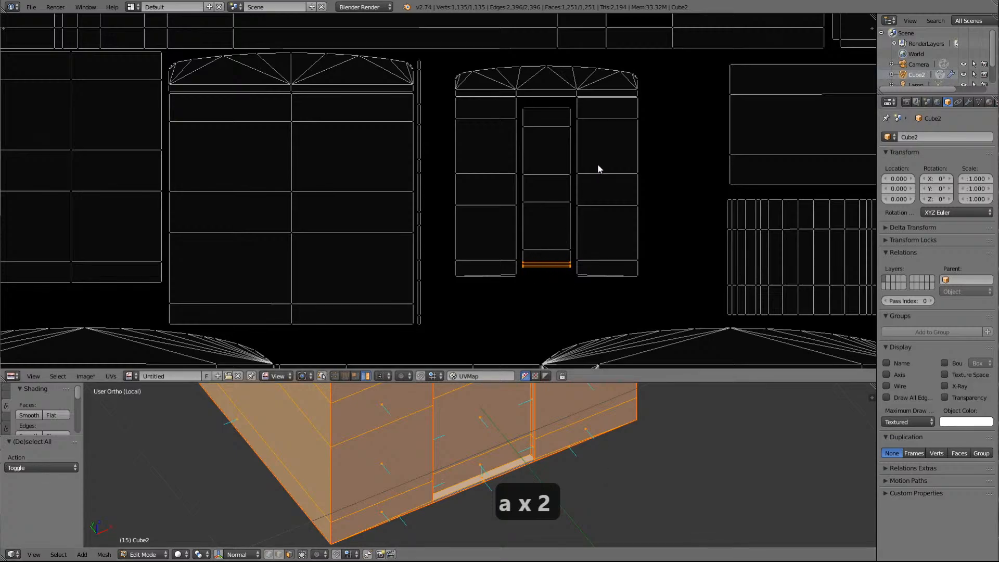
pyautogui.press('s')
pyautogui.press('y')
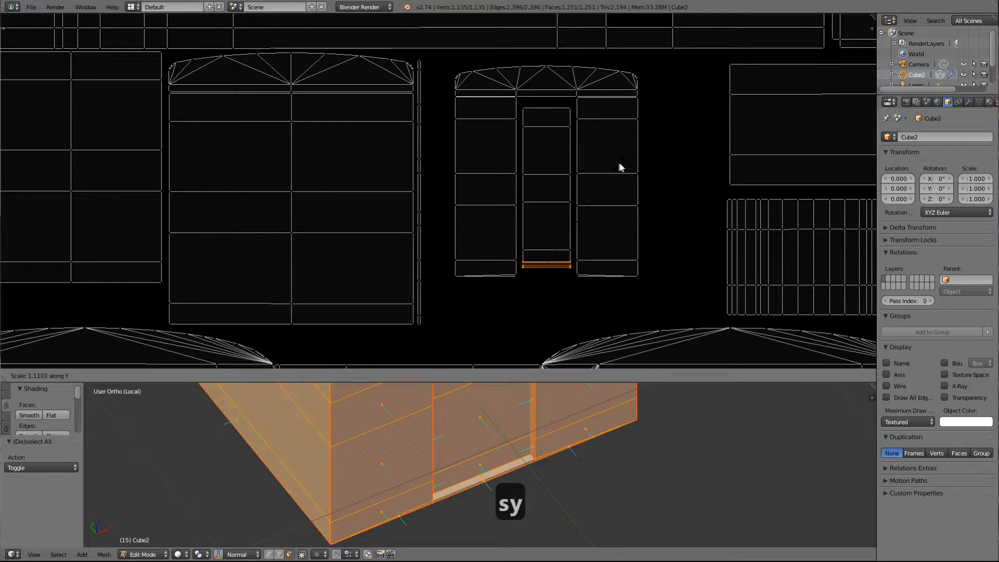
pyautogui.click(668, 151)
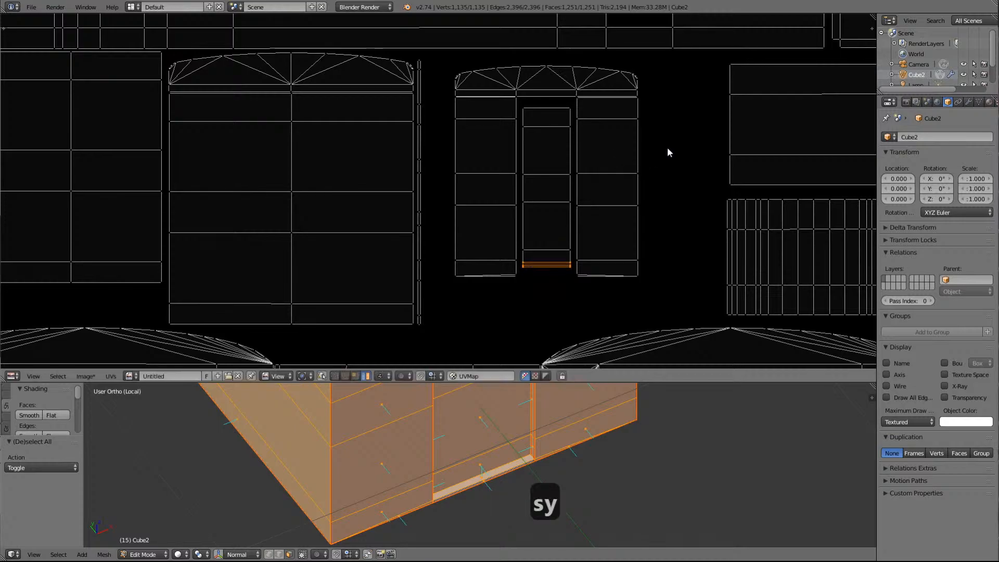
# Scale the whole middle-panel island to about 1.117 along Y and 1.193 along X to fill the gap between the side panels
pyautogui.click(551, 188)
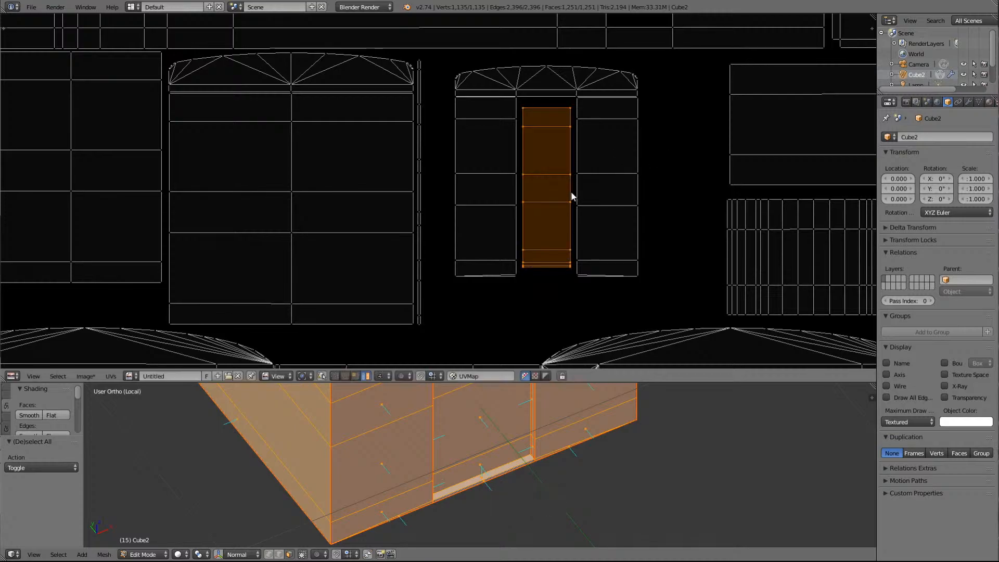
pyautogui.press('s')
pyautogui.press('y')
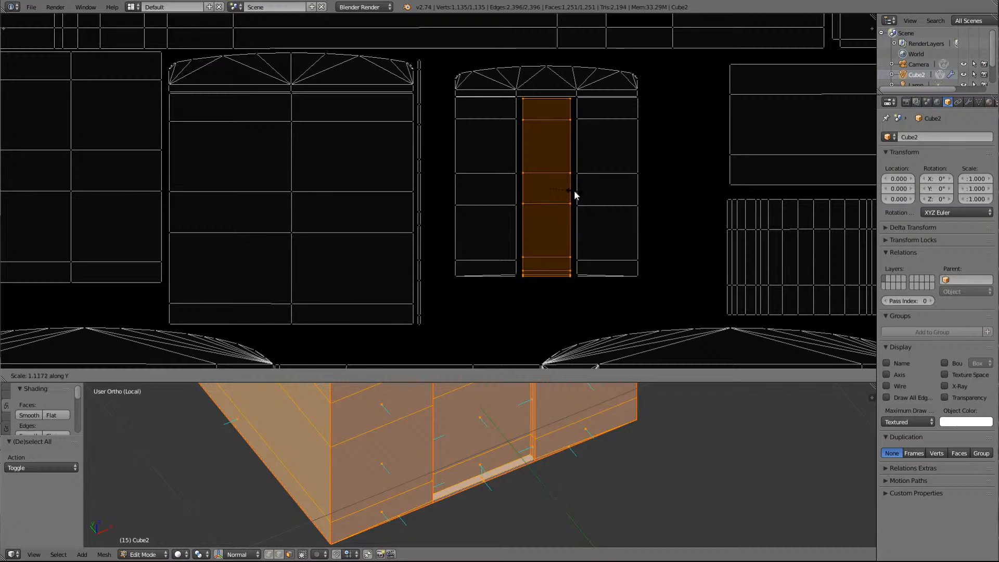
pyautogui.click(574, 191)
pyautogui.press('s')
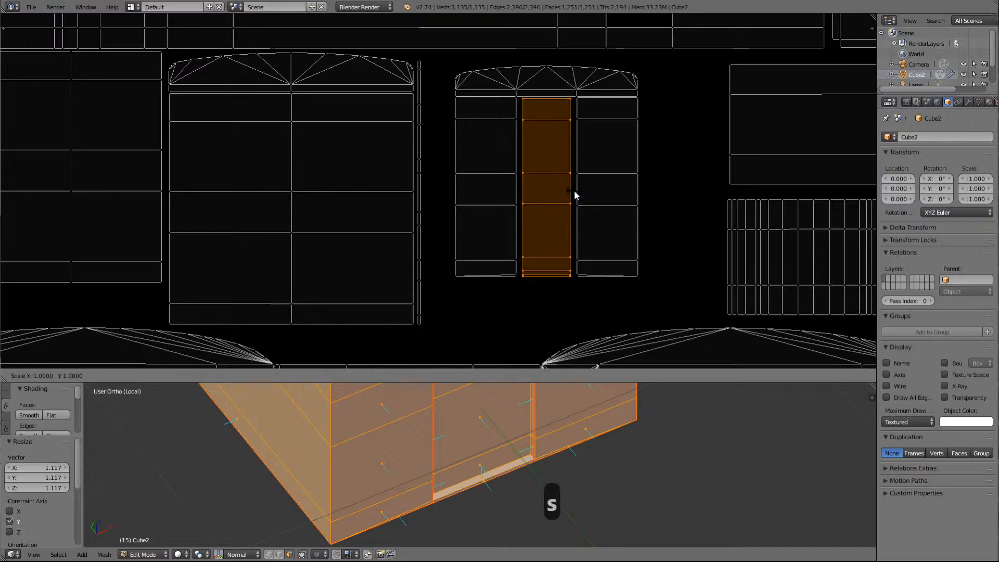
pyautogui.press('x')
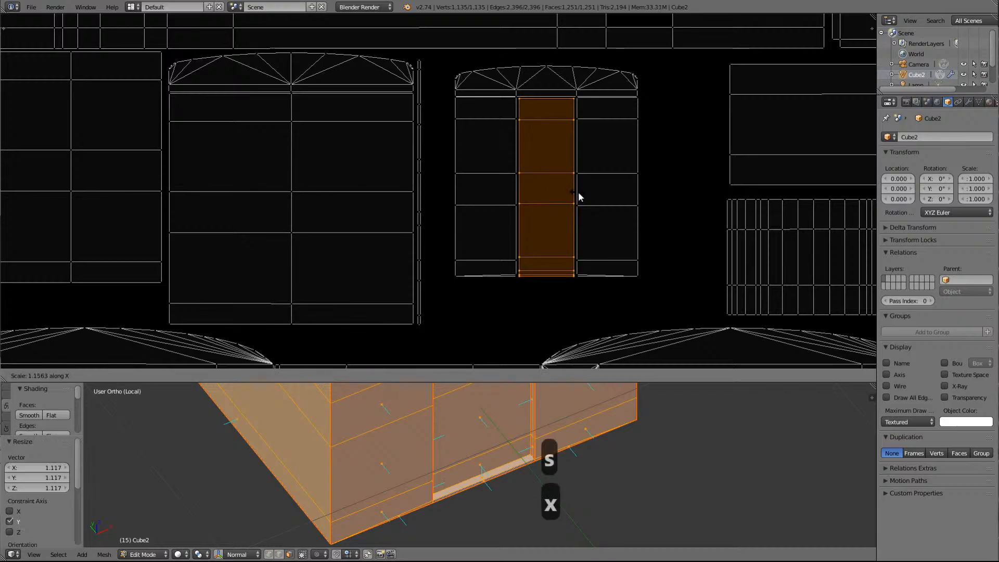
pyautogui.click(579, 192)
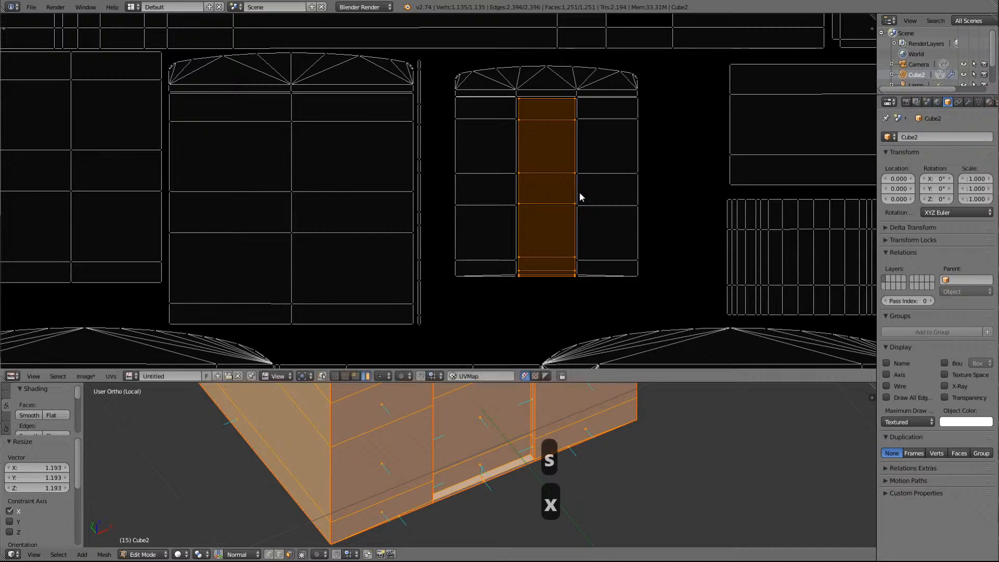
# Enlarge the 3D view and examine the model's end wall, long side and open underside from below
pyautogui.scroll(-6, 633, 185)
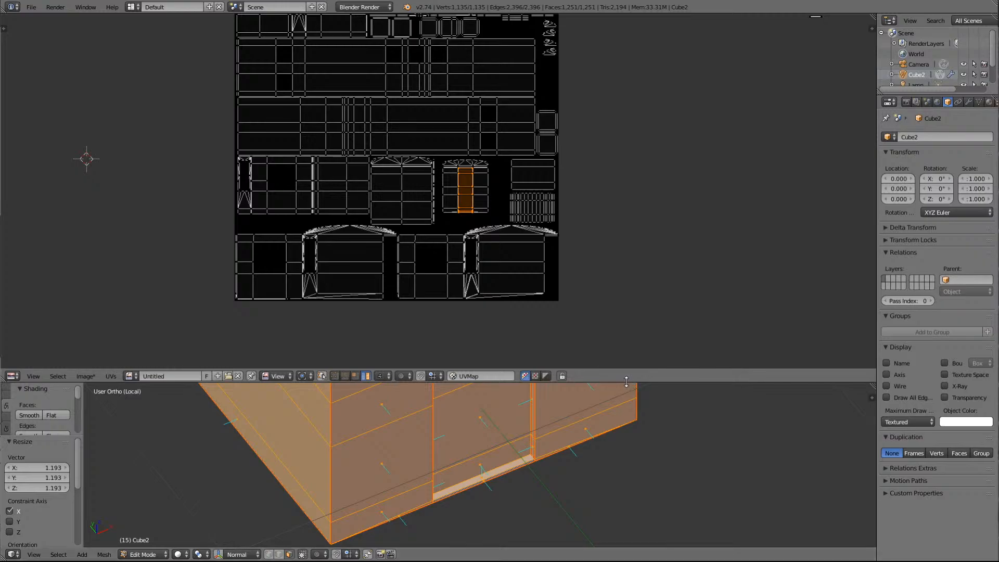
pyautogui.moveTo(628, 383); pyautogui.dragTo(626, 75)
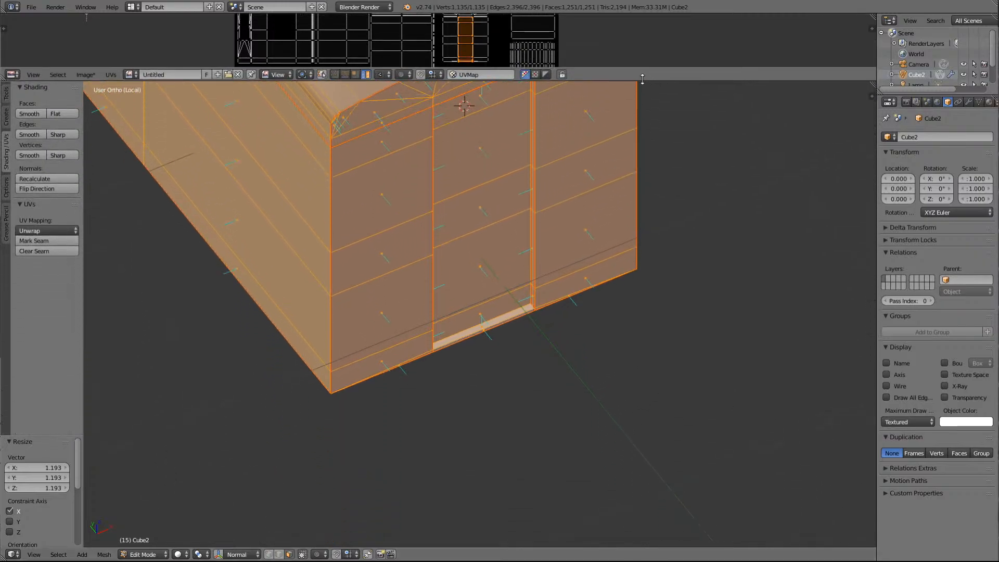
pyautogui.scroll(-3, 551, 274)
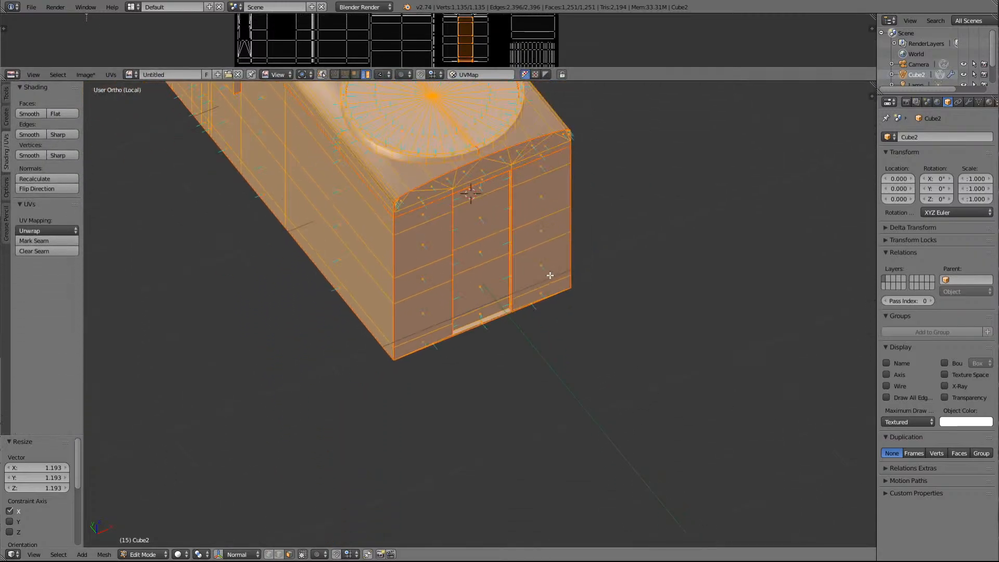
pyautogui.press('Down')
pyautogui.press('Down')
pyautogui.press('Down')
pyautogui.press('Down')
pyautogui.press('Down')
pyautogui.press('Down')
pyautogui.press('Down')
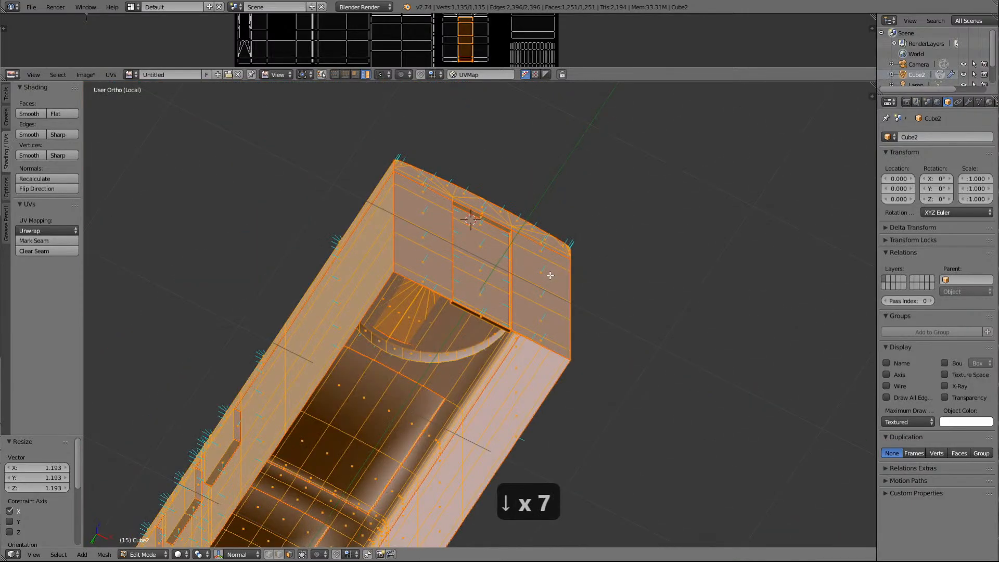
pyautogui.press('Right')
pyautogui.press('Right')
pyautogui.press('Right')
pyautogui.press('Right')
pyautogui.press('Right')
pyautogui.press('Right')
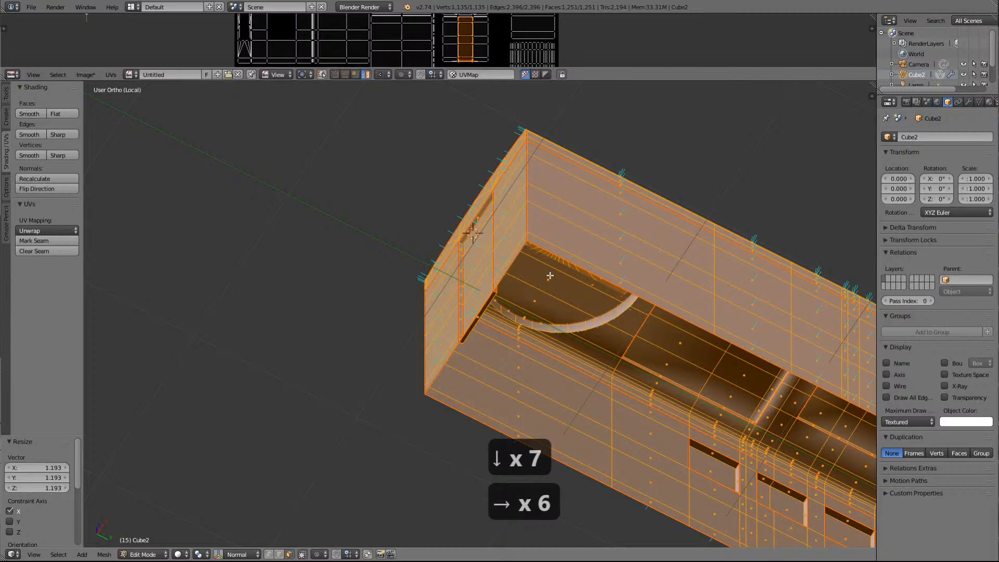
# Examine the model from above, covering the end wall, the round roof disc, the raised roof panel and the full body
pyautogui.press('Up')
pyautogui.press('Up')
pyautogui.press('Up')
pyautogui.press('Up')
pyautogui.press('Up')
pyautogui.press('Up')
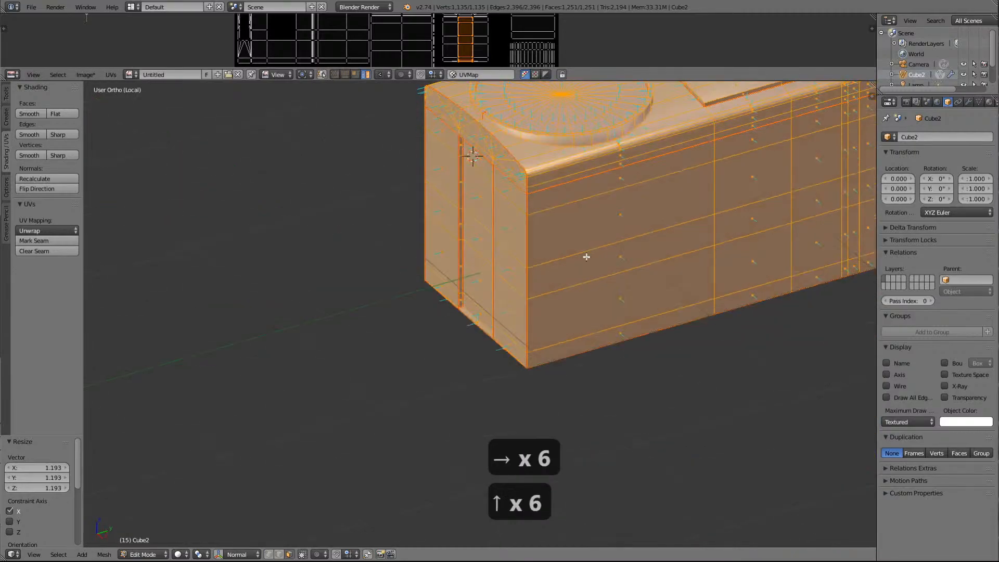
pyautogui.press('capslock')
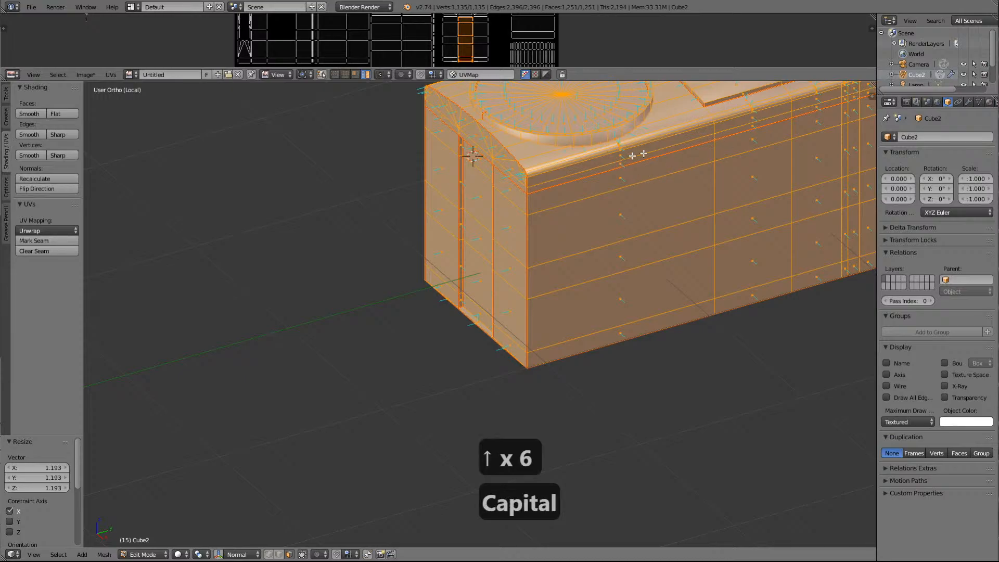
pyautogui.scroll(4, 670, 152)
pyautogui.keyDown('shift'); pyautogui.scroll(20, 671, 152); pyautogui.keyUp('shift')
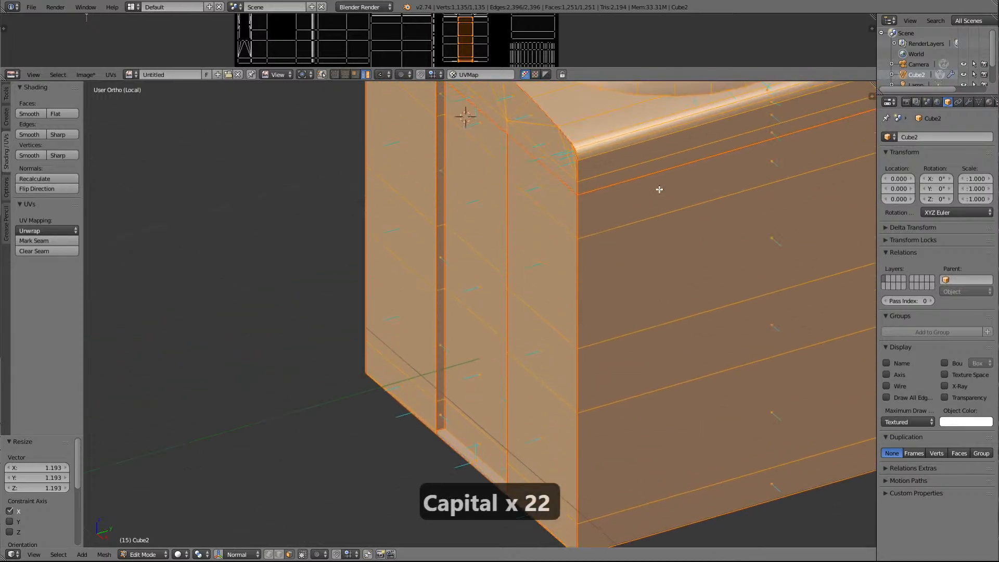
pyautogui.press('capslock')
pyautogui.scroll(8, 662, 243)
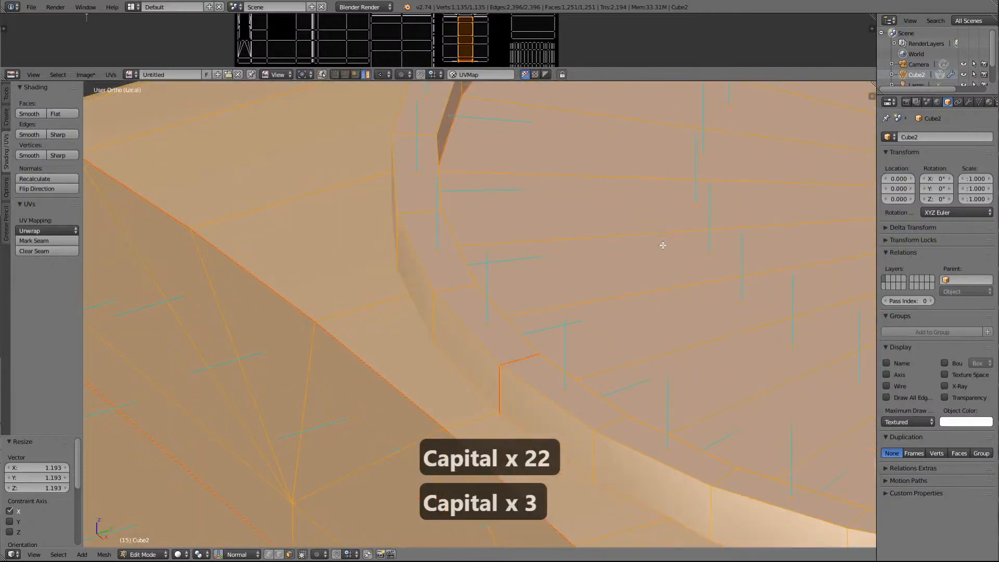
pyautogui.scroll(-6, 663, 244)
pyautogui.keyDown('ctrl'); pyautogui.scroll(20, 664, 244); pyautogui.keyUp('ctrl')
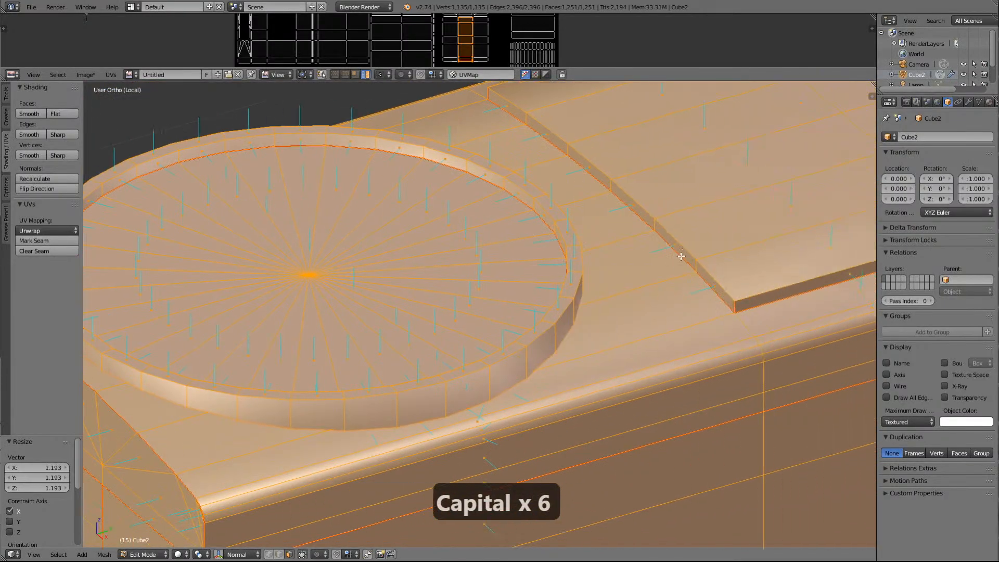
pyautogui.scroll(-5, 704, 231)
pyautogui.scroll(-5, 703, 232)
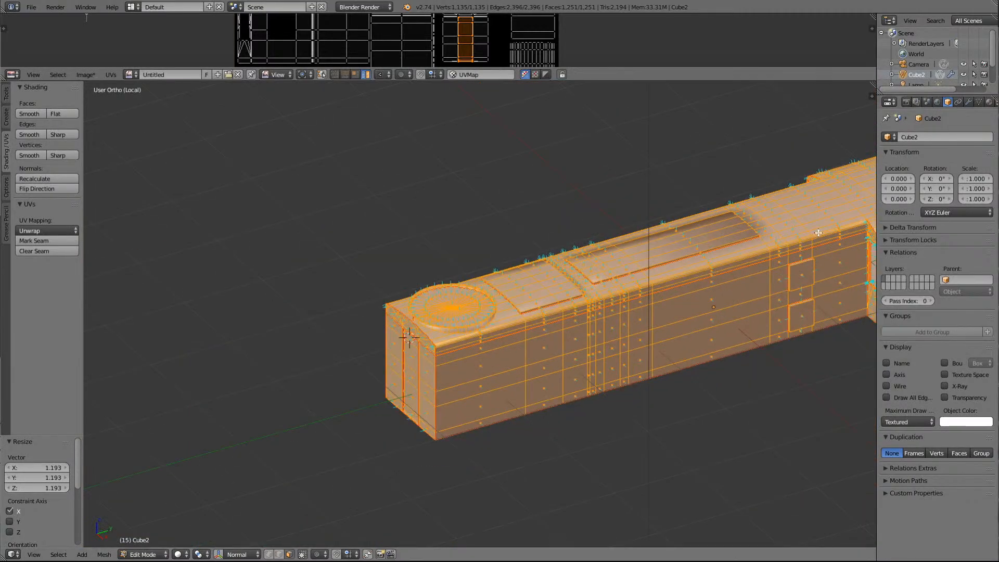
pyautogui.scroll(-2, 817, 232)
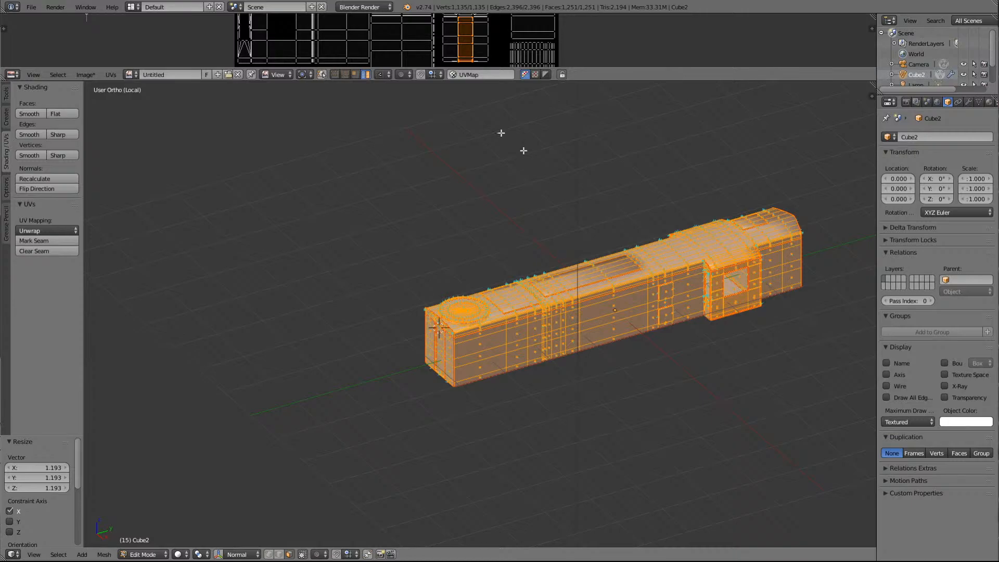
# Select all end-wall panel islands with their arched top, enlarge them together, and move them beside the neighbouring wall's thin edge strip
pyautogui.rightClick(479, 48)
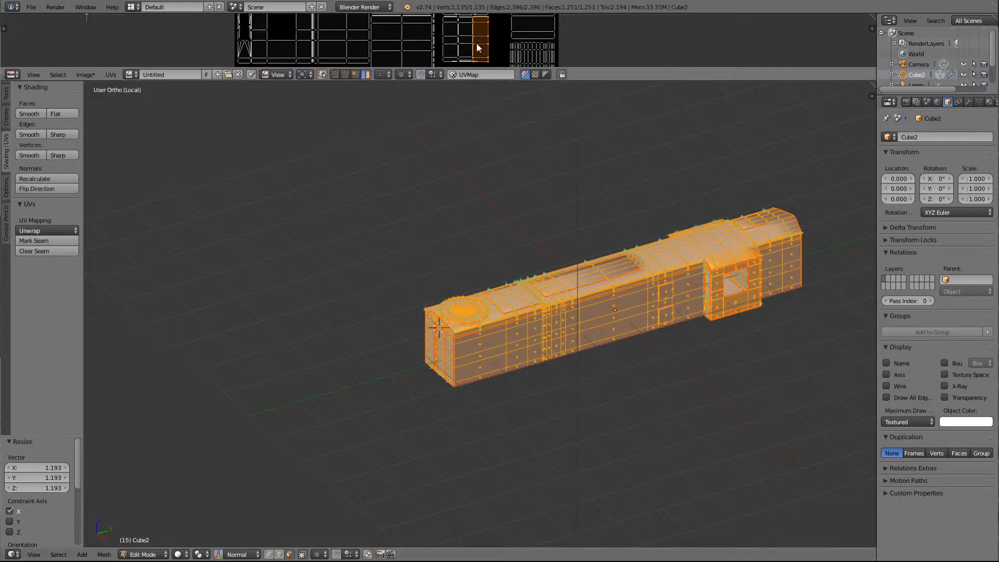
pyautogui.keyDown('shift'); pyautogui.rightClick(467, 42); pyautogui.keyUp('shift')
pyautogui.keyDown('shift'); pyautogui.rightClick(449, 41); pyautogui.keyUp('shift')
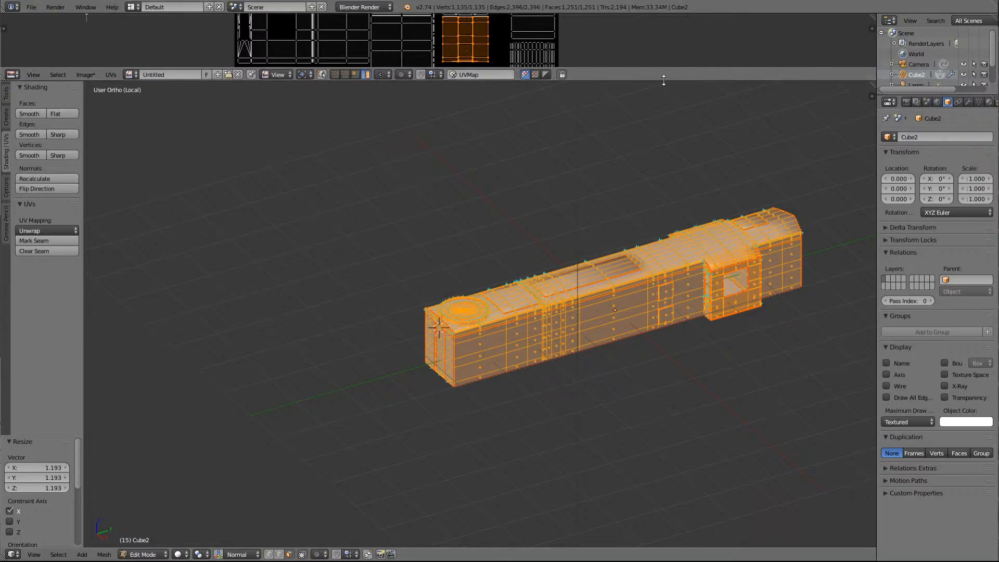
pyautogui.moveTo(664, 79); pyautogui.dragTo(664, 454)
pyautogui.scroll(5, 562, 344)
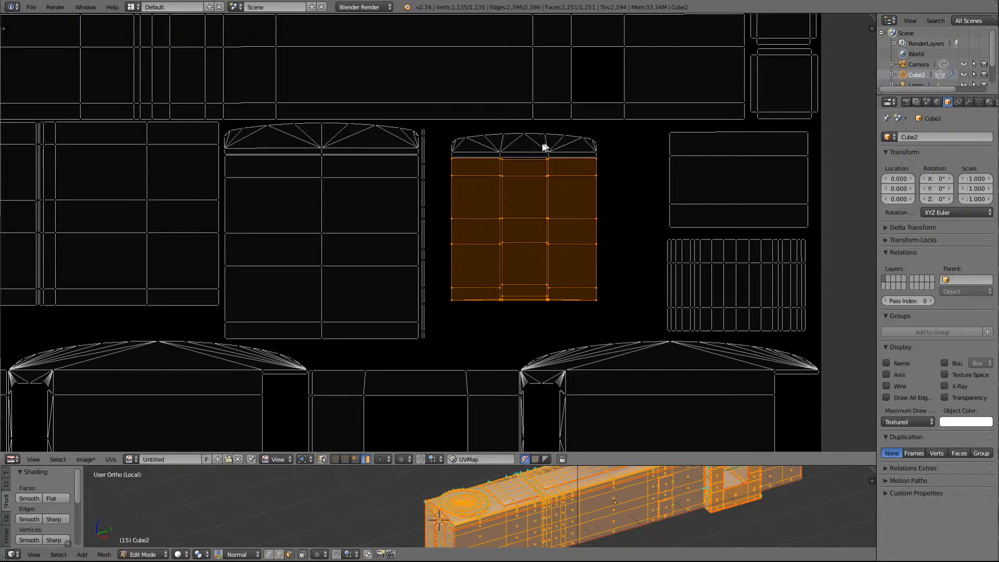
pyautogui.press('l')
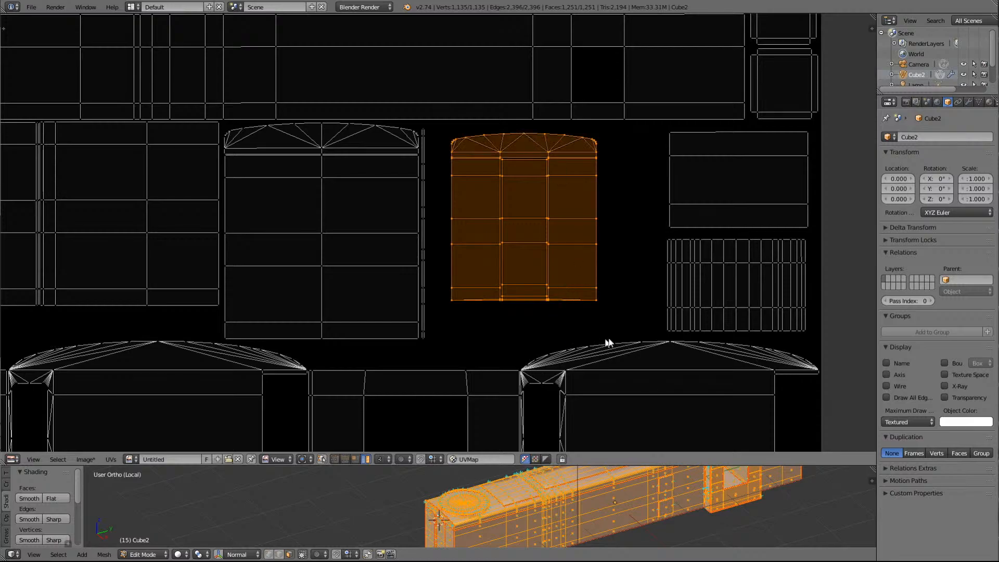
pyautogui.press('s')
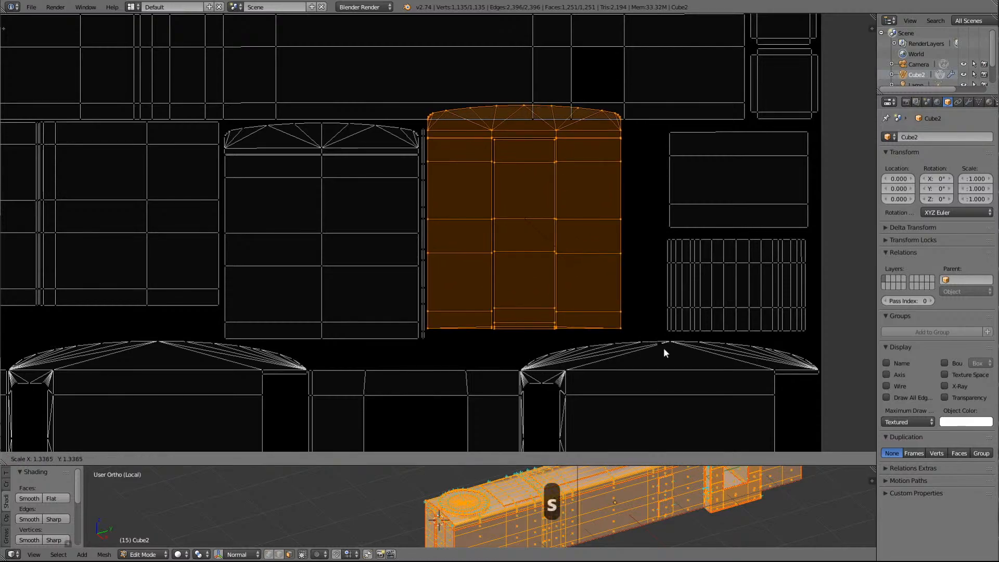
pyautogui.click(667, 350)
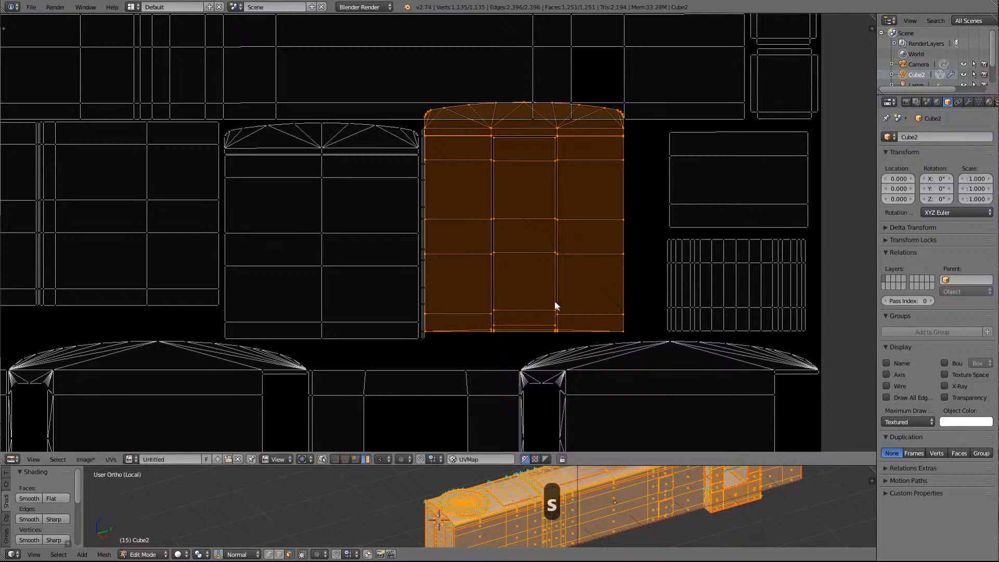
pyautogui.press('g')
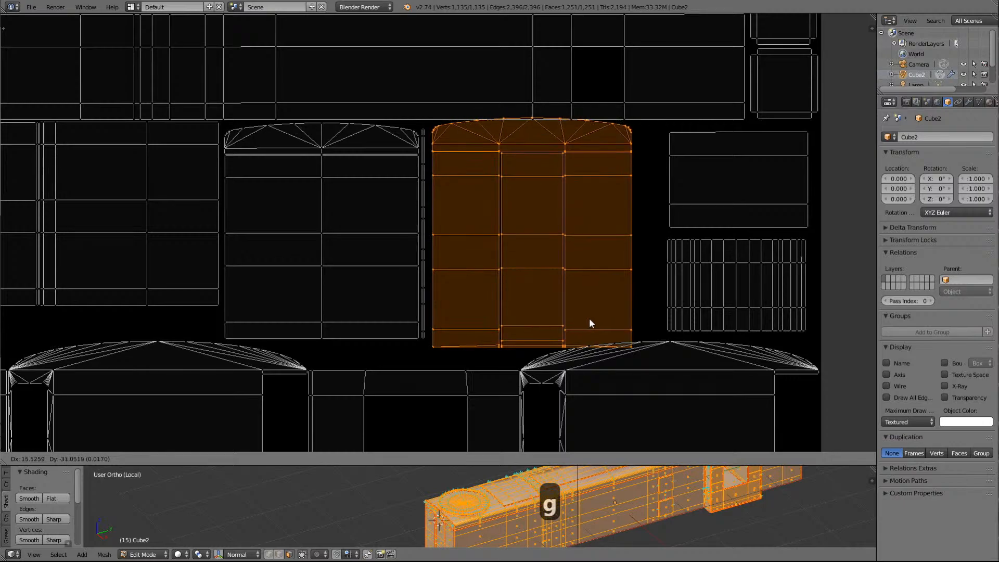
pyautogui.click(586, 319)
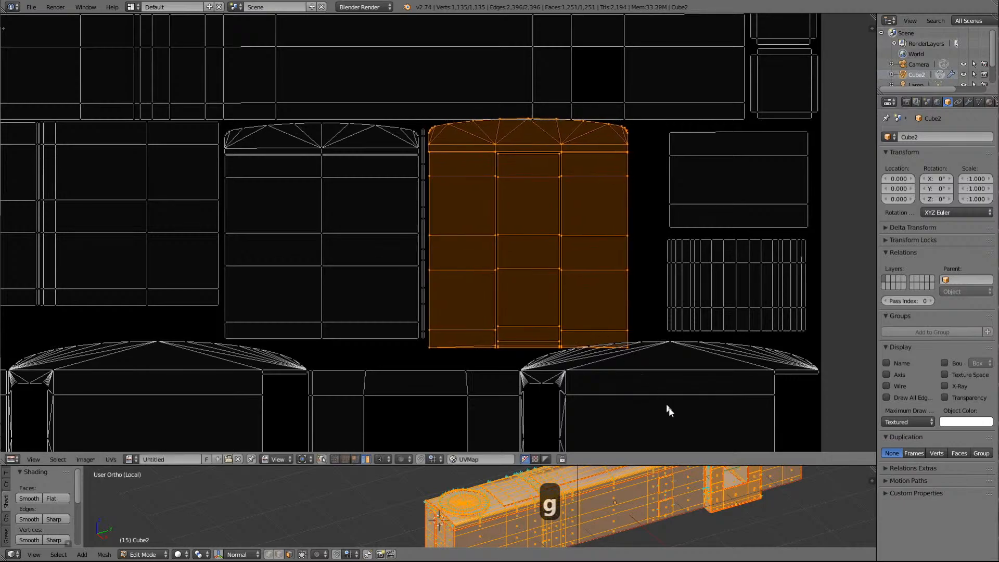
# Scale the end-wall islands down to about 0.93 and shift them sideways, close against the thin edge strip
pyautogui.press('s')
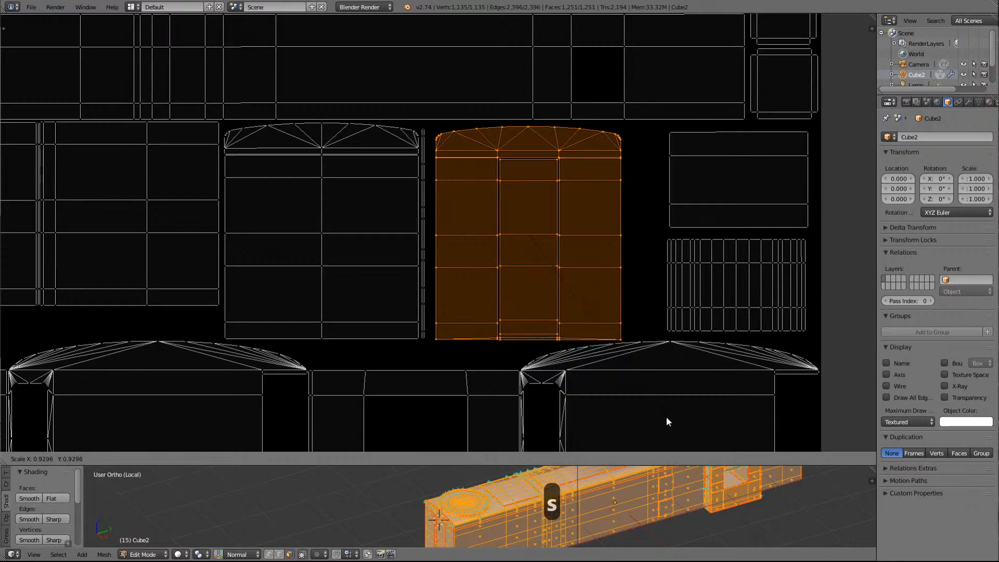
pyautogui.click(667, 417)
pyautogui.press('g')
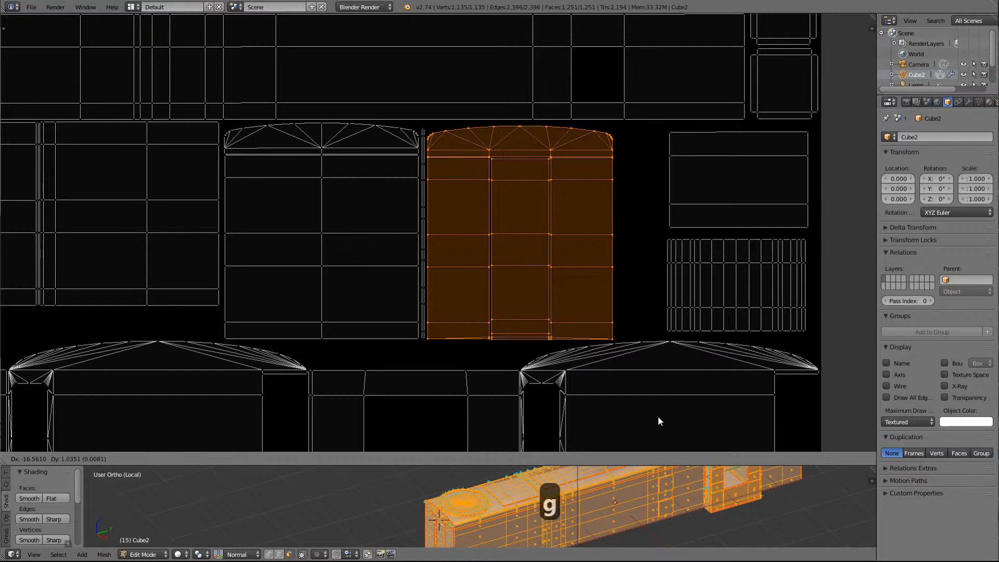
pyautogui.click(659, 421)
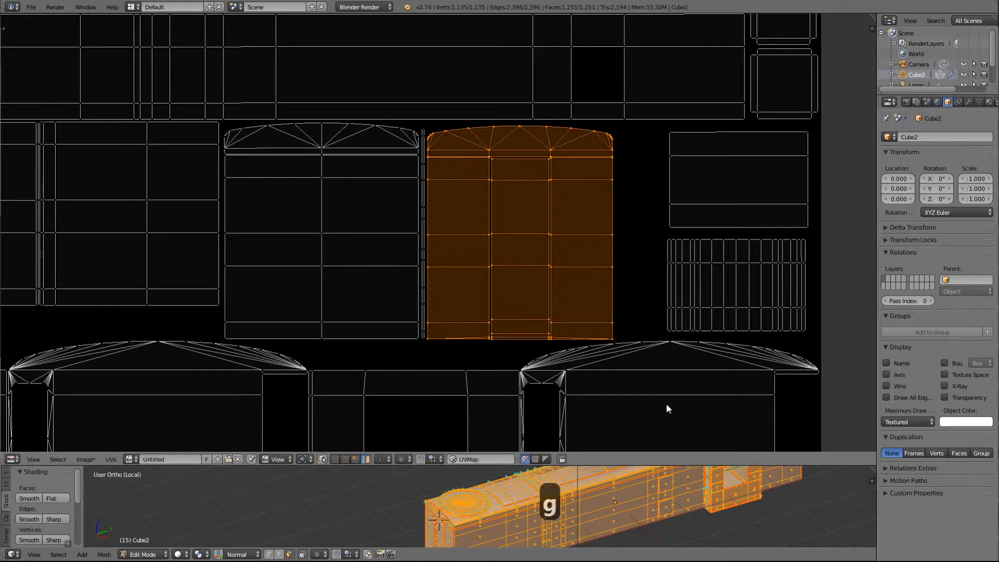
# Show the full UV layout with its outlying islands, deselect the whole mesh, and enlarge the 3D view
pyautogui.scroll(-4, 666, 404)
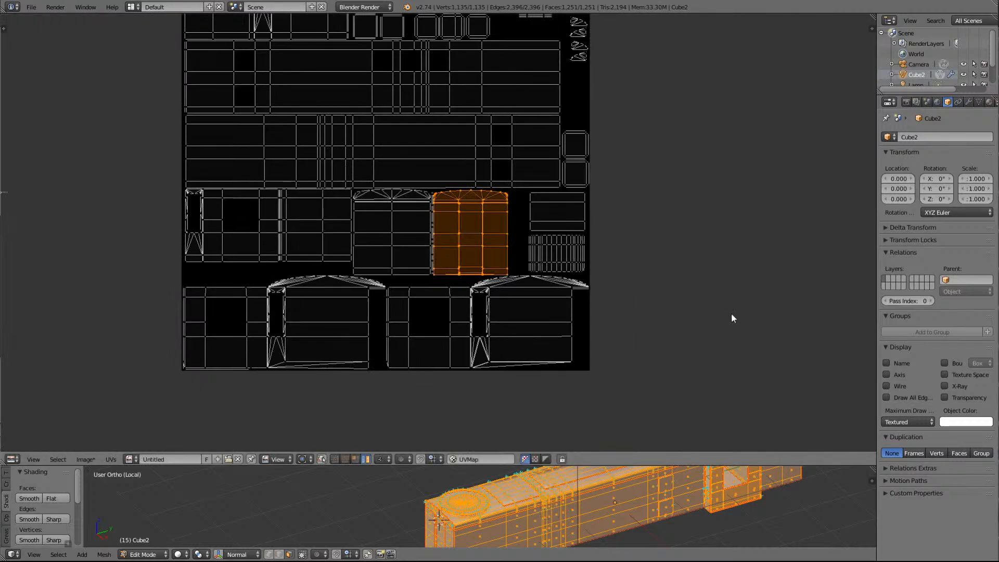
pyautogui.scroll(-3, 716, 307)
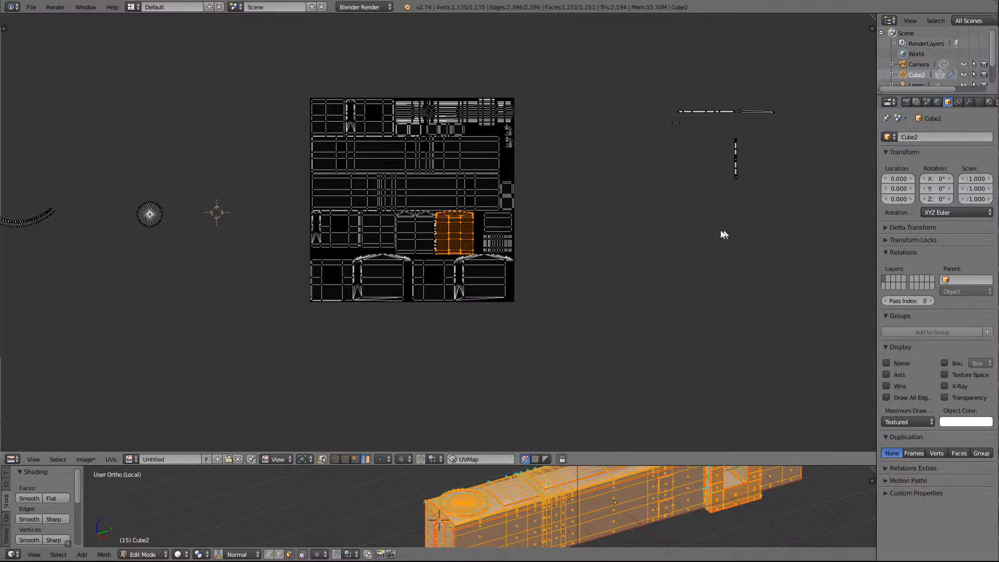
pyautogui.press('a')
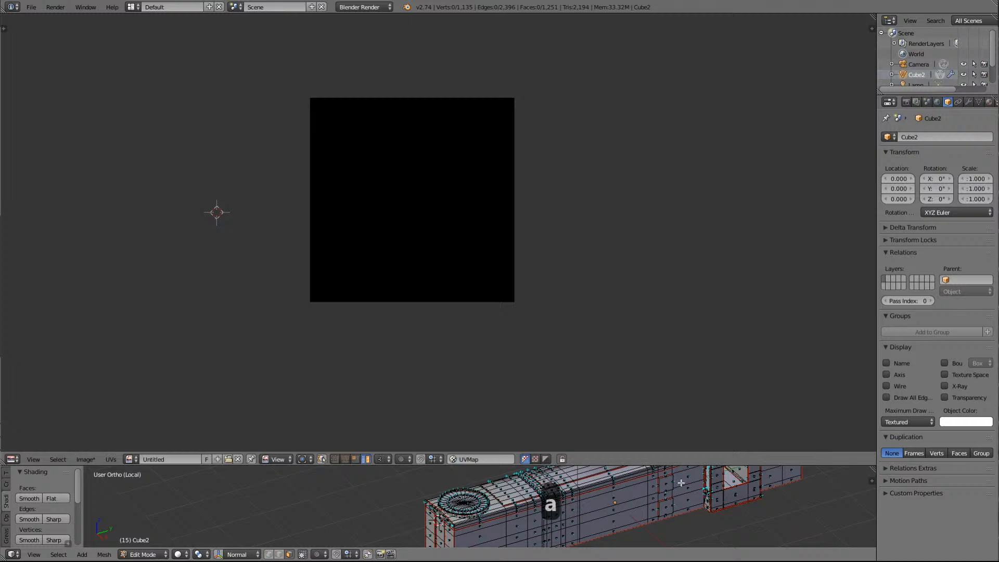
pyautogui.moveTo(688, 465); pyautogui.dragTo(690, 162)
pyautogui.scroll(5, 750, 355)
pyautogui.scroll(-4, 750, 355)
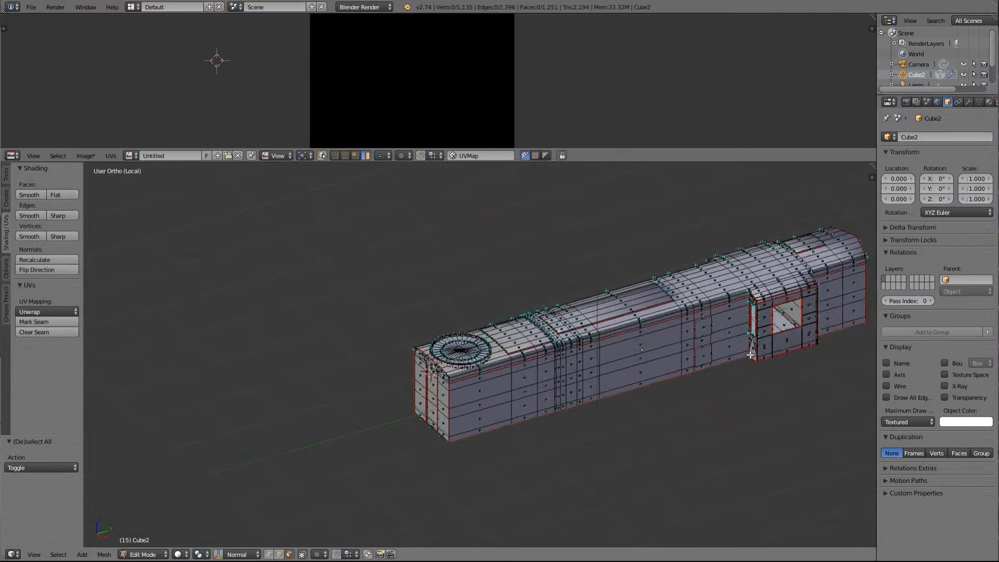
# Examine the model from its far end, including the long side, the roof and the protruding window section
pyautogui.press('KP_6')
pyautogui.press('KP_6')
pyautogui.press('KP_6')
pyautogui.press('KP_6')
pyautogui.press('KP_6')
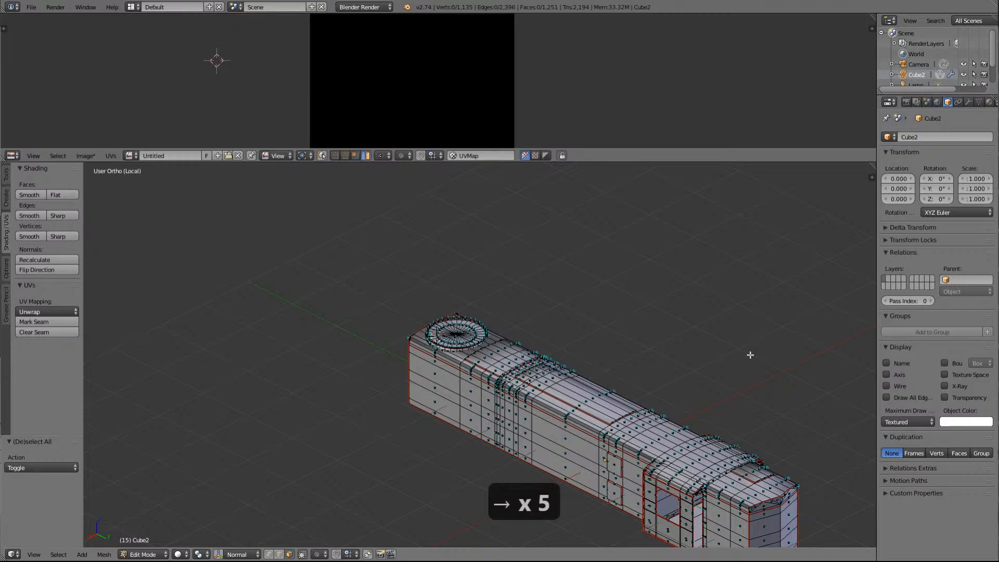
pyautogui.keyDown('shift'); pyautogui.scroll(-8, 750, 373); pyautogui.keyUp('shift')
pyautogui.scroll(-3, 749, 372)
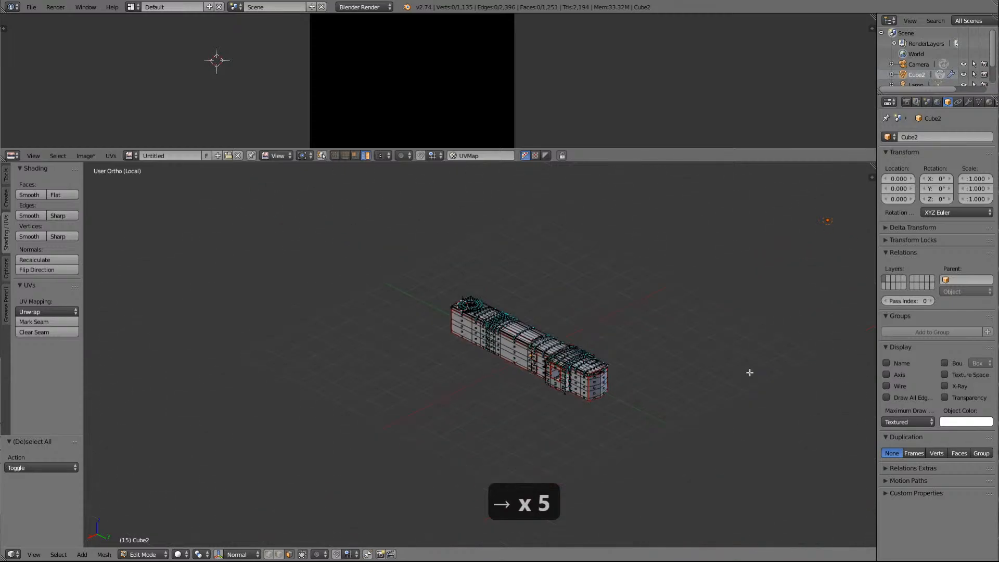
pyautogui.scroll(4, 752, 373)
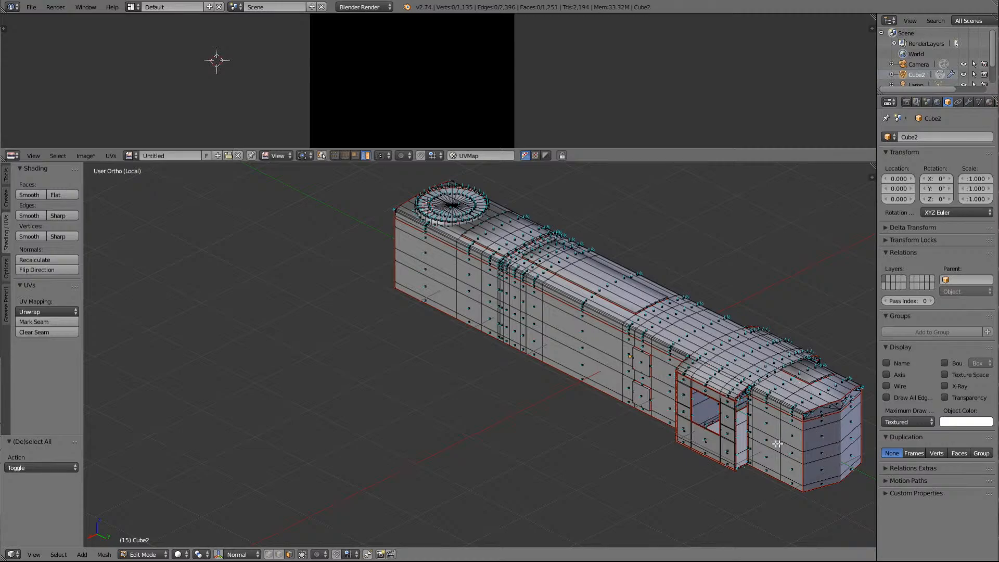
# Select the narrow side face next to the protruding window section, centre the view on it, and inspect that area from several angles
pyautogui.rightClick(751, 432)
pyautogui.press('KP_Decimal')
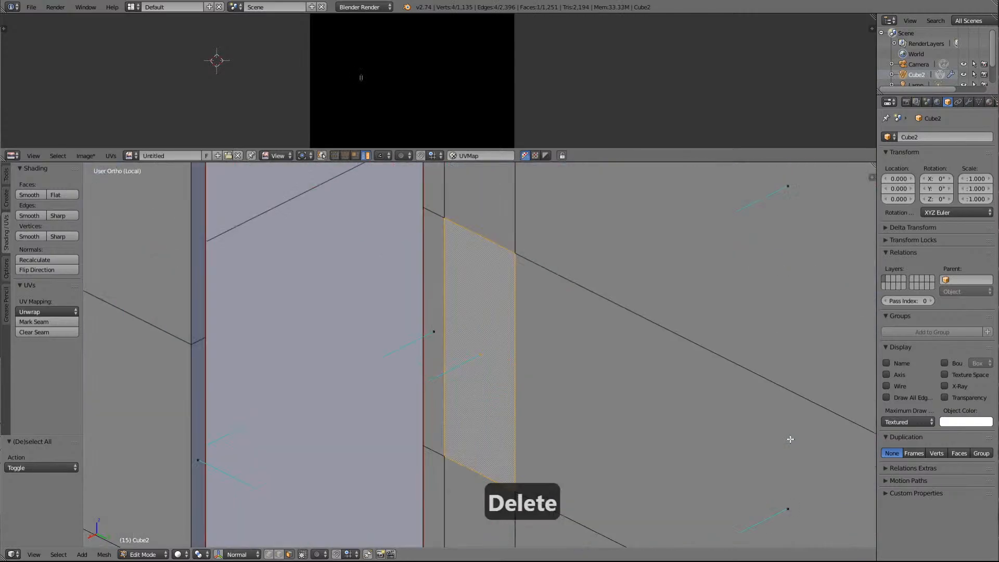
pyautogui.scroll(-5, 792, 417)
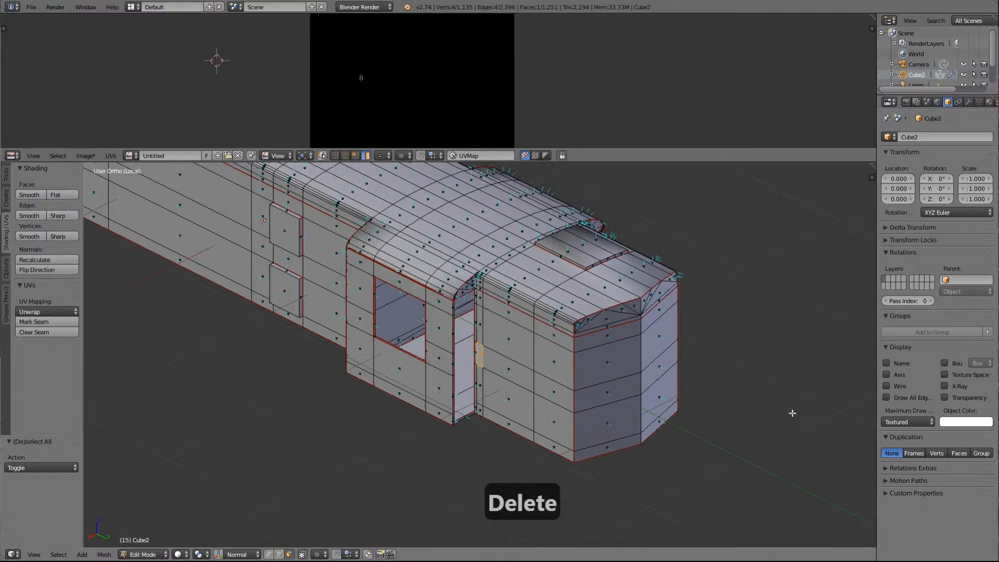
pyautogui.press('KP_4')
pyautogui.press('KP_4')
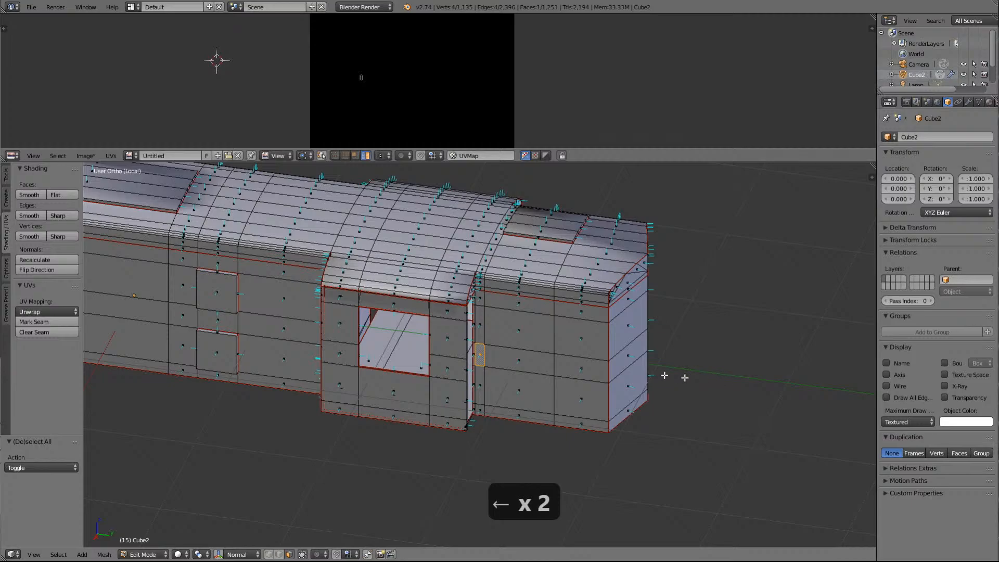
pyautogui.press('KP_4')
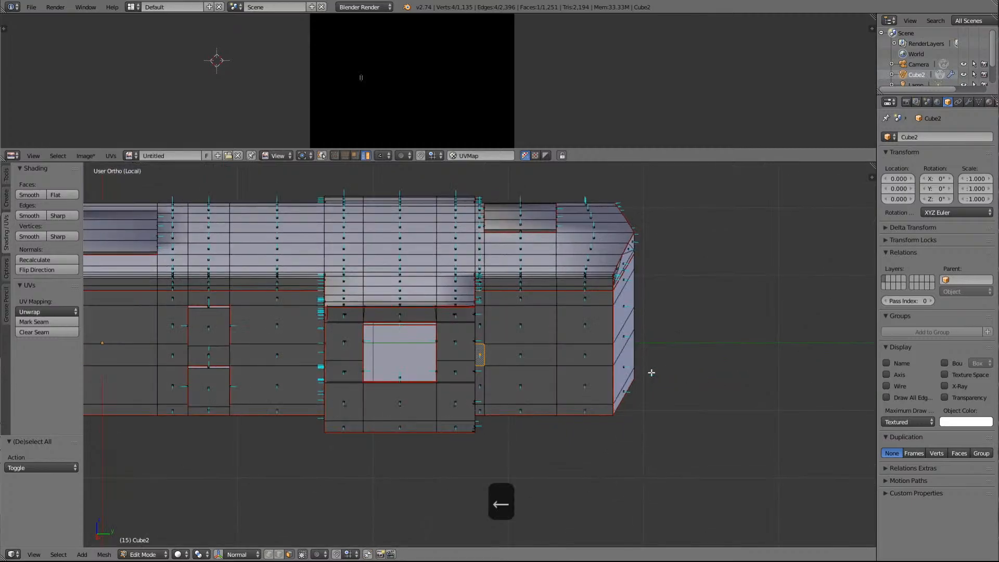
pyautogui.press('KP_4')
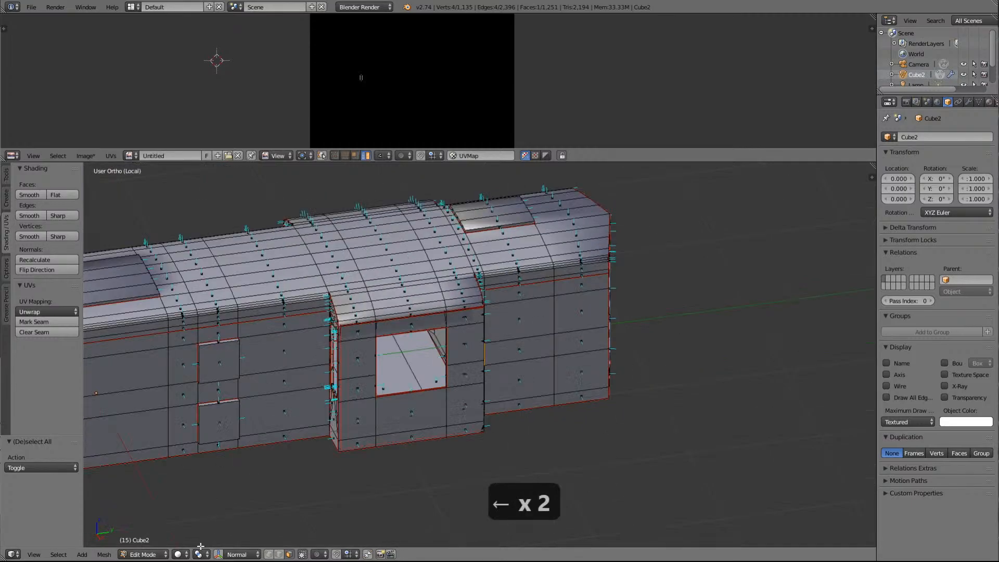
# Switch to wireframe shading and box-select the faces along the end of the protruding window section nearest the angled nose
pyautogui.click(184, 554)
pyautogui.click(196, 531)
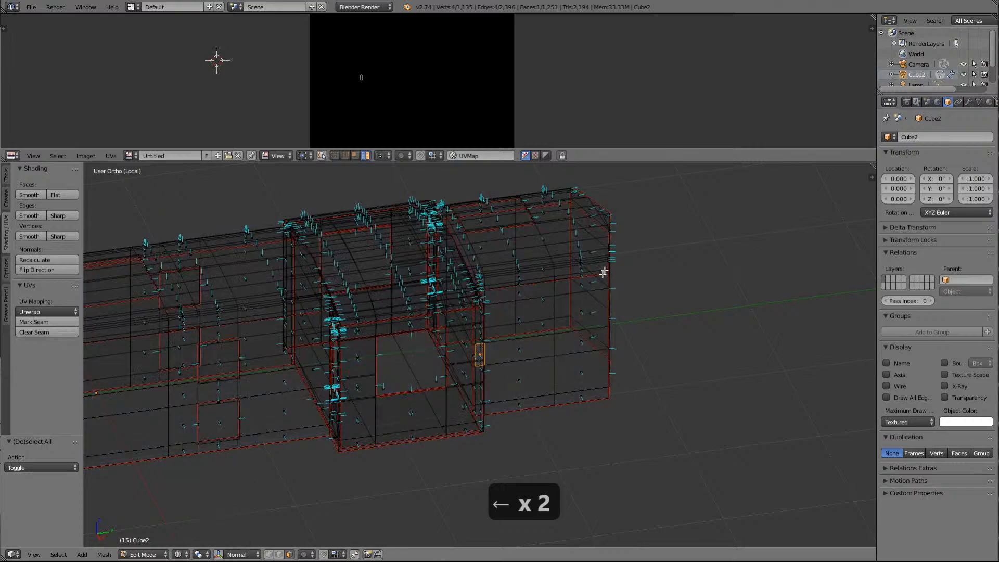
pyautogui.scroll(3, 570, 367)
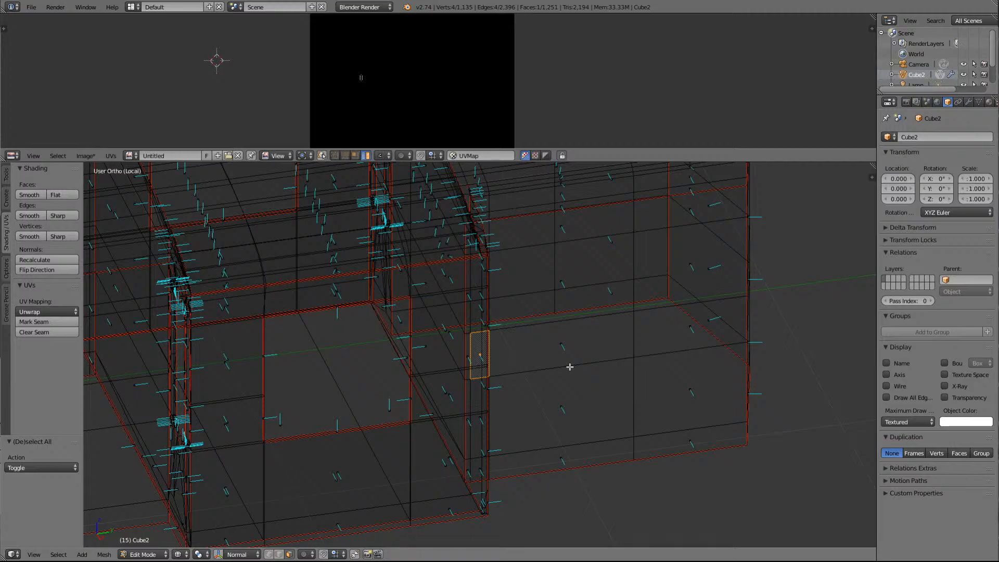
pyautogui.scroll(-3, 570, 367)
pyautogui.press('b')
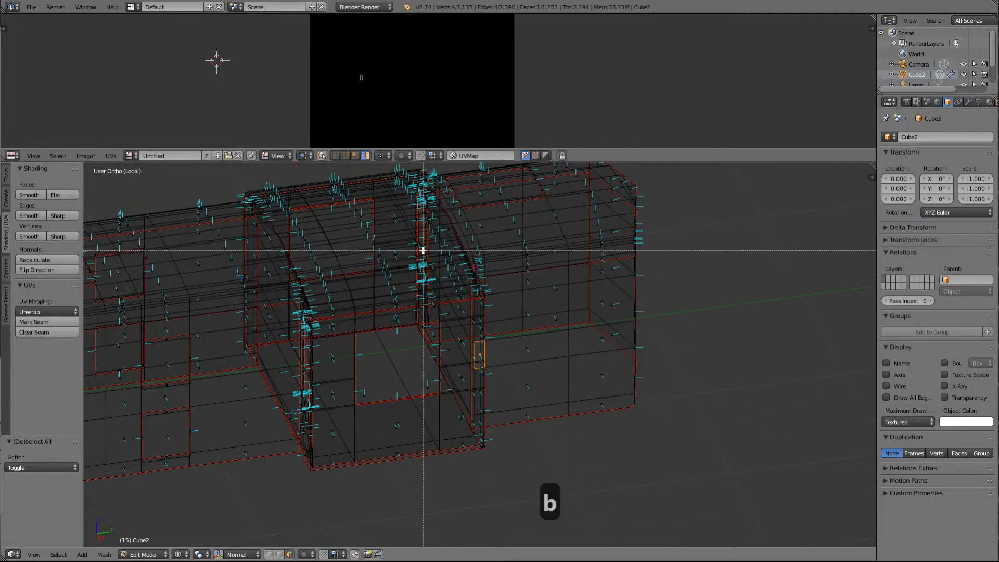
pyautogui.moveTo(443, 242); pyautogui.dragTo(495, 468)
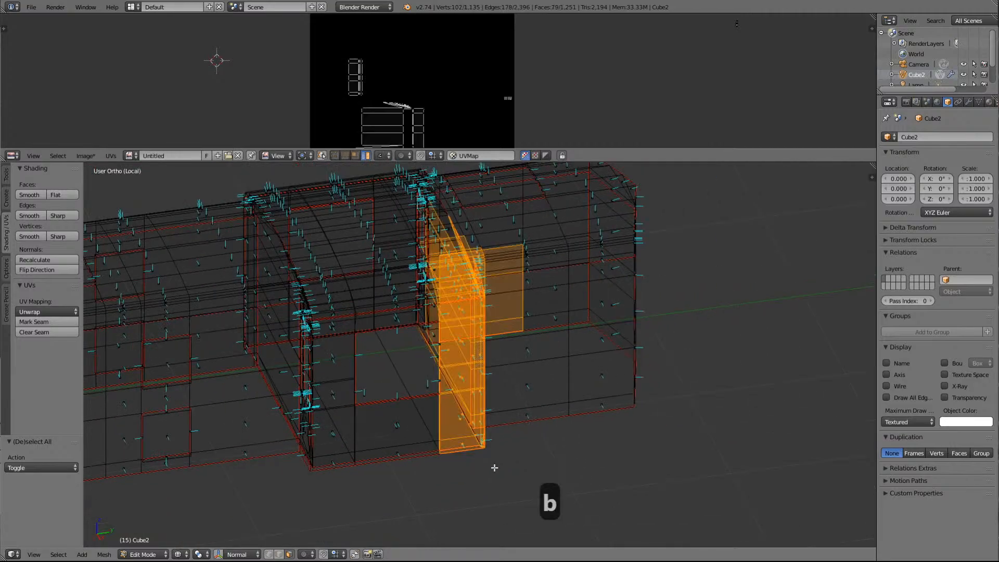
pyautogui.scroll(-2, 512, 396)
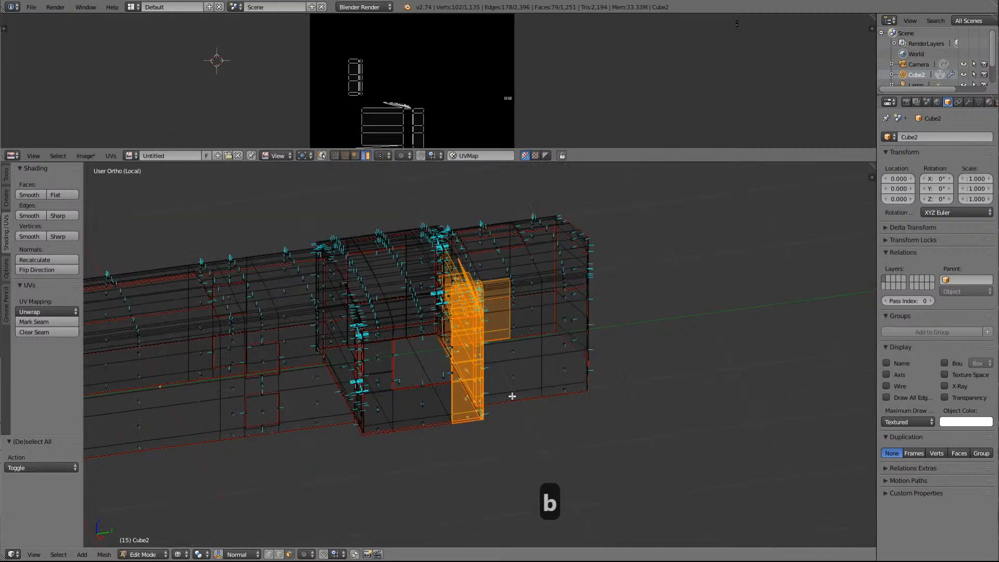
# Examine the selected end faces of the protruding window section from all around the model
pyautogui.press('Right')
pyautogui.press('Right')
pyautogui.press('Right')
pyautogui.press('Right')
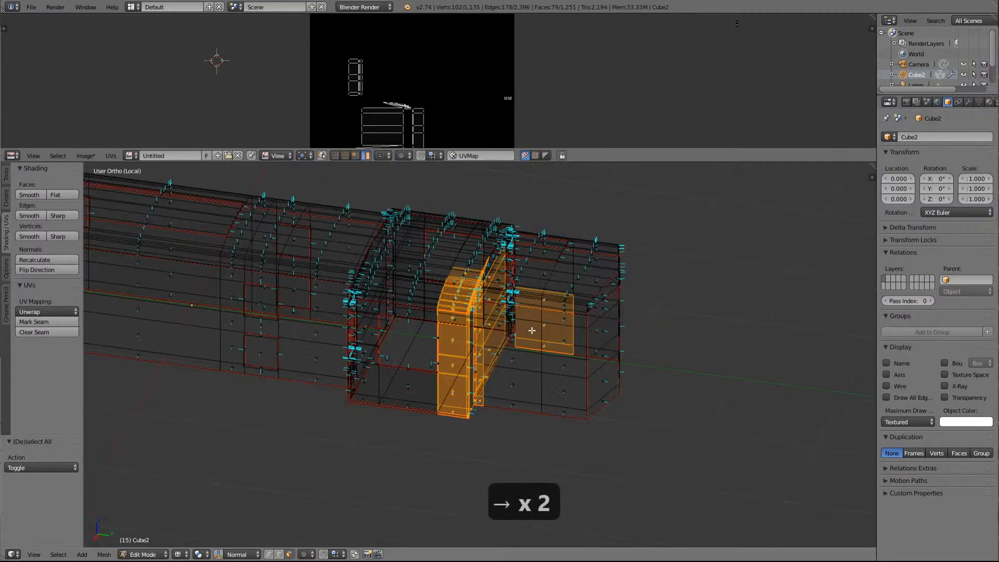
pyautogui.press('Right')
pyautogui.press('Right')
pyautogui.press('Right')
pyautogui.press('Right')
pyautogui.press('Right')
pyautogui.press('Right')
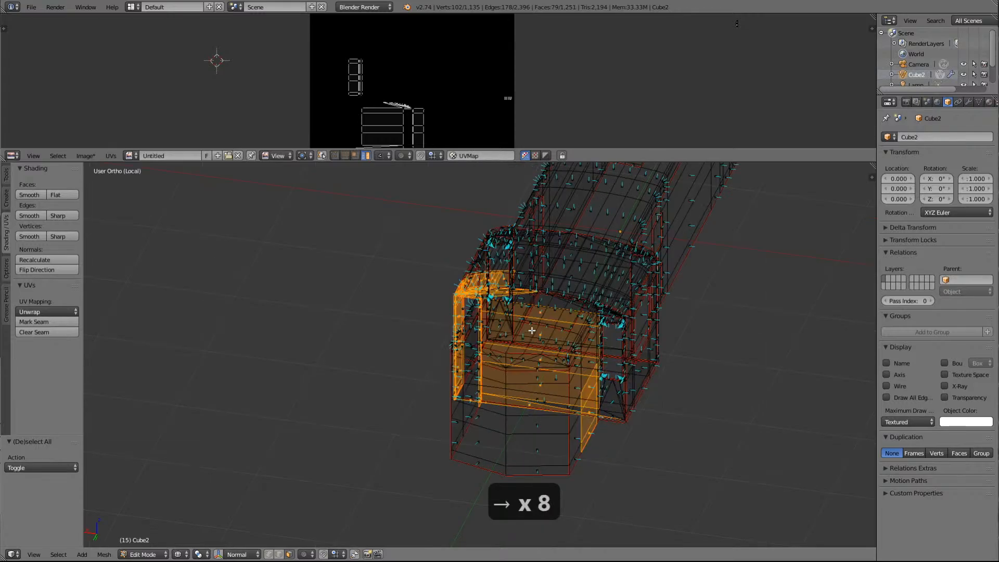
pyautogui.press('Right')
pyautogui.press('Right')
pyautogui.press('Right')
pyautogui.press('Right')
pyautogui.press('Right')
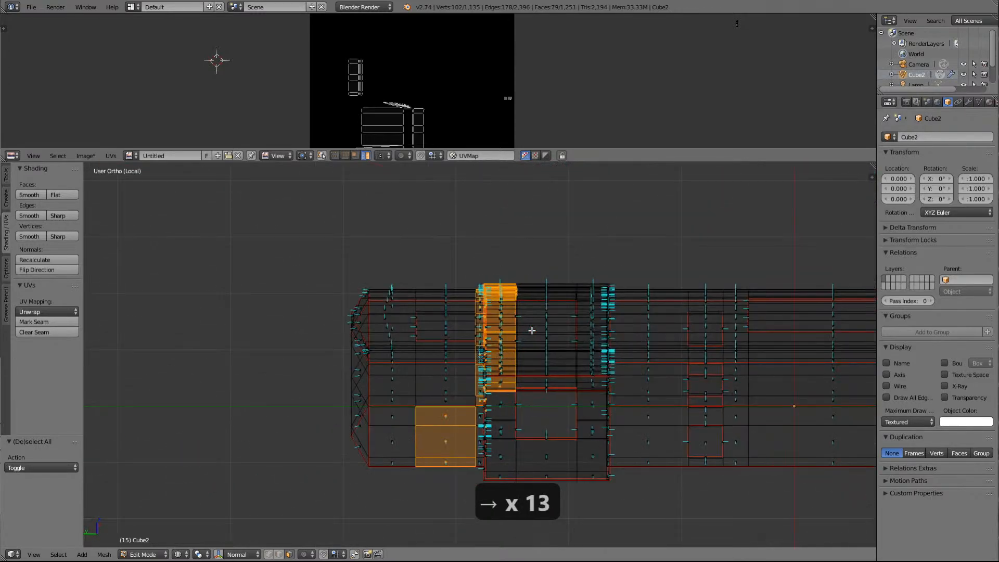
pyautogui.press('Right')
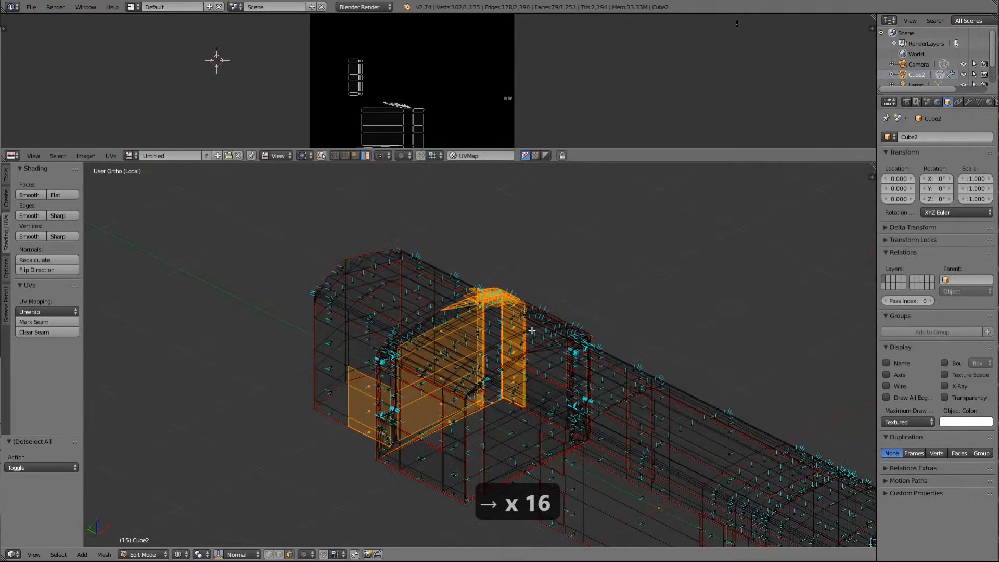
# Select the whole mesh, bring the outlying strip islands into the UV view, and enlarge the UV editor
pyautogui.scroll(-5, 719, 93)
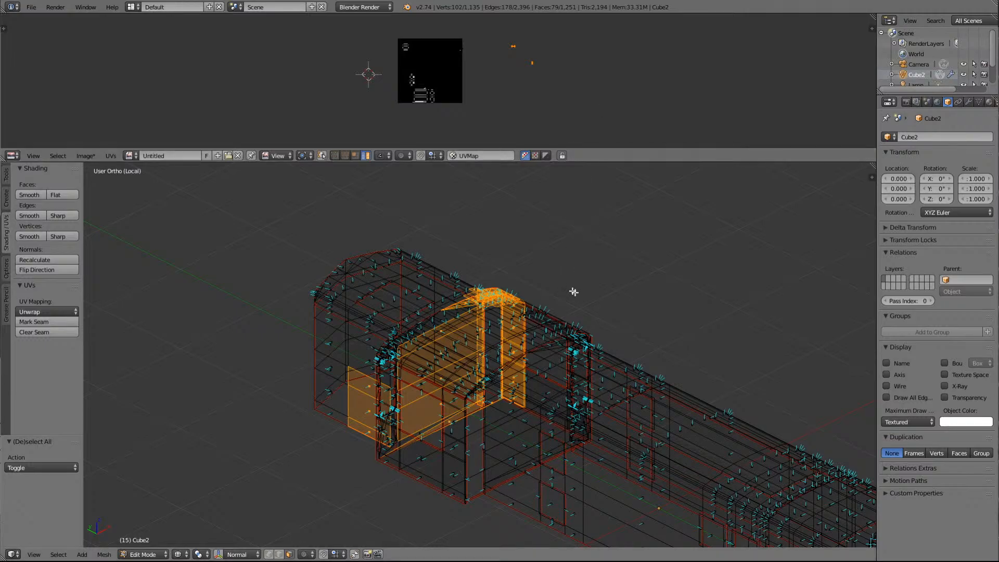
pyautogui.press('a')
pyautogui.press('a')
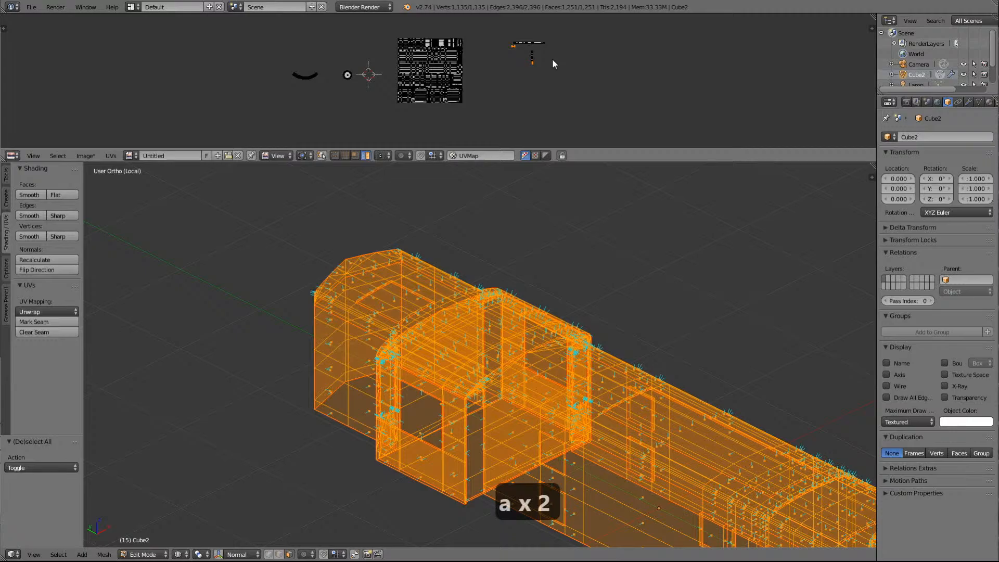
pyautogui.press('Delete')
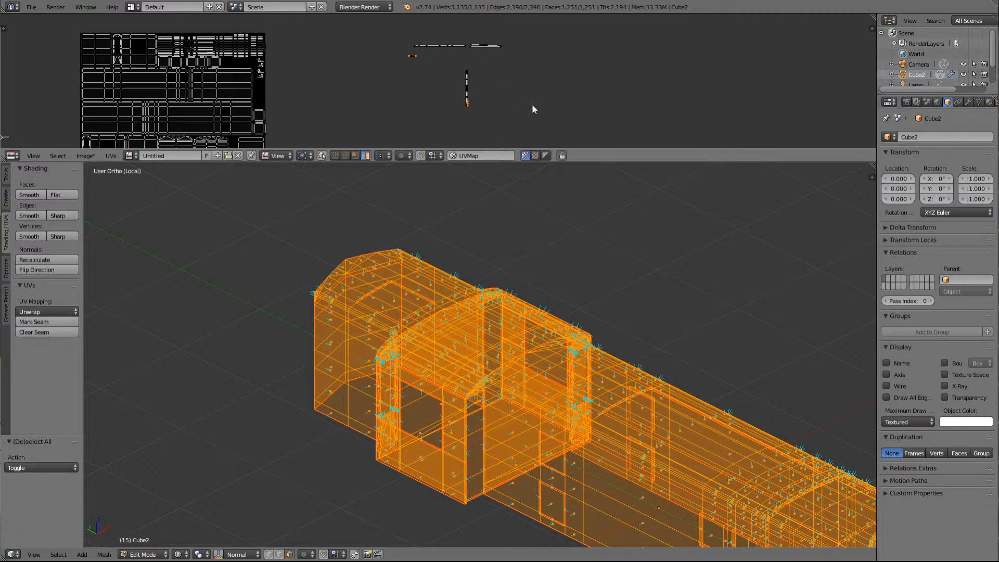
pyautogui.scroll(-2, 532, 104)
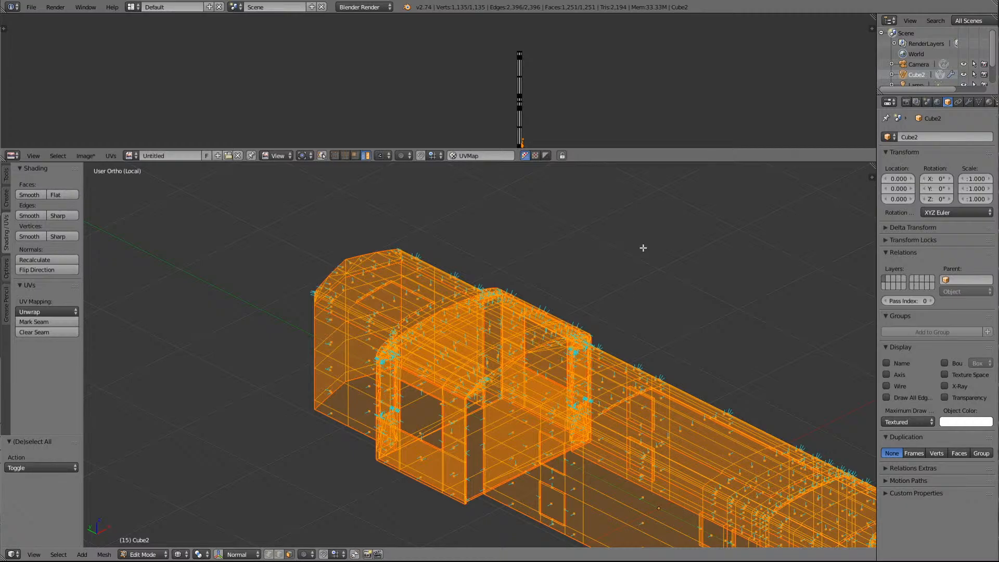
pyautogui.scroll(-5, 626, 204)
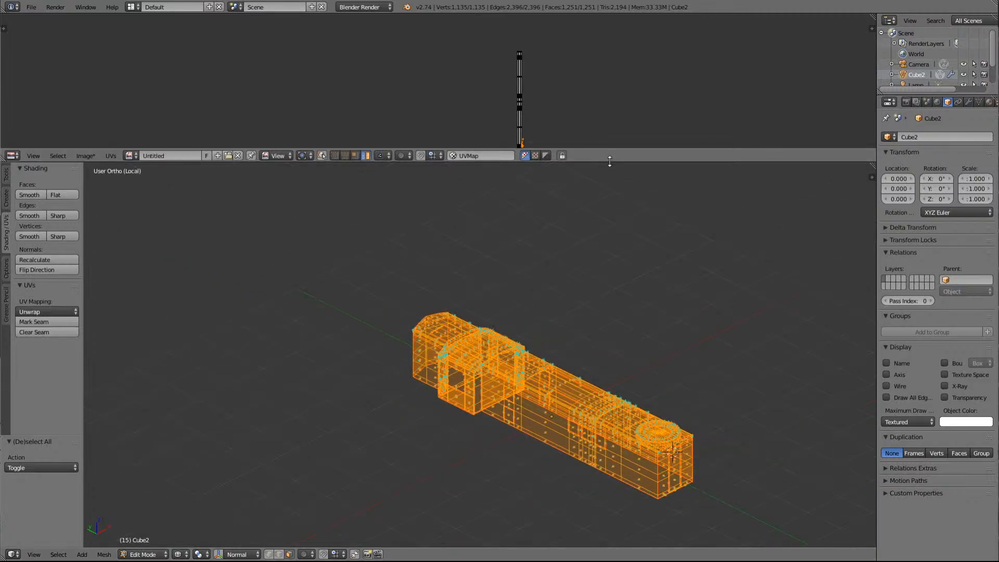
pyautogui.moveTo(608, 161); pyautogui.dragTo(603, 311)
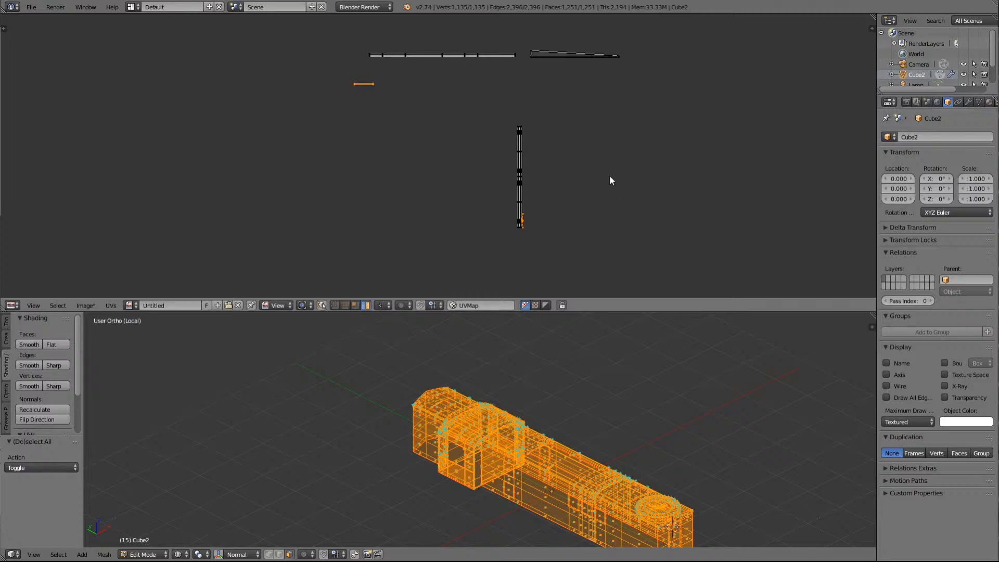
# Select the narrow ledge face beneath the window opening, highlight its UVs, and reselect the whole mesh to locate them in the layout
pyautogui.press('a')
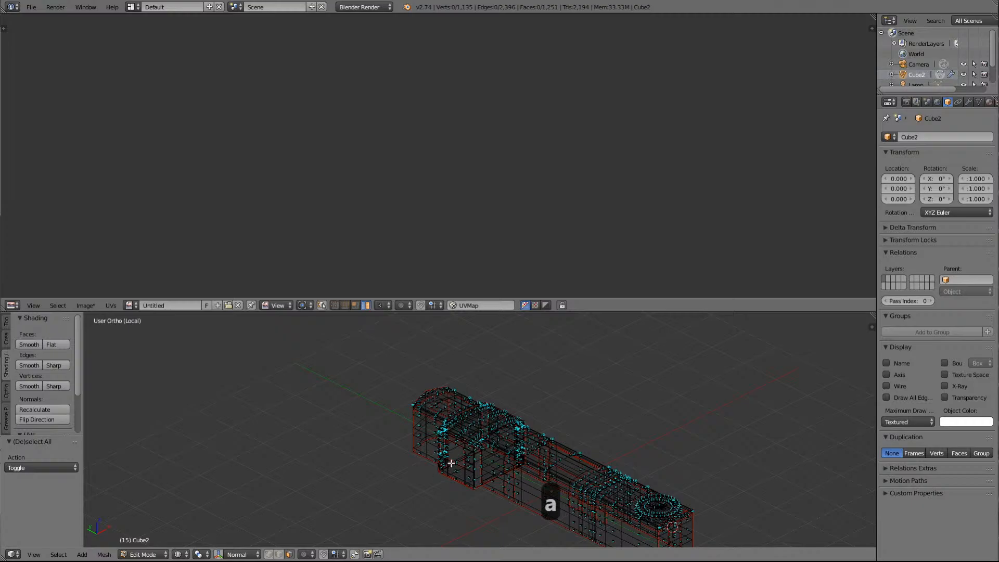
pyautogui.scroll(10, 451, 453)
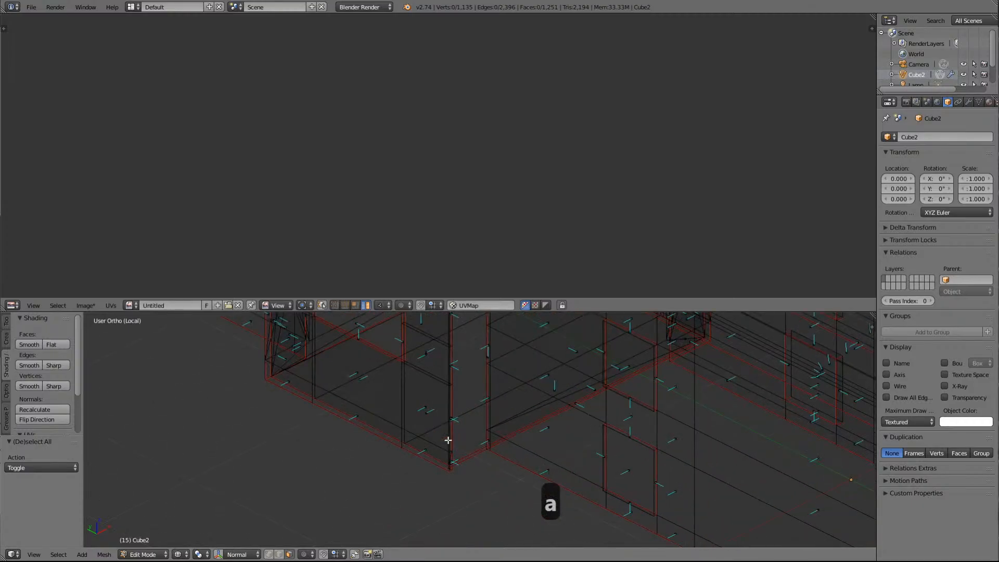
pyautogui.rightClick(358, 339)
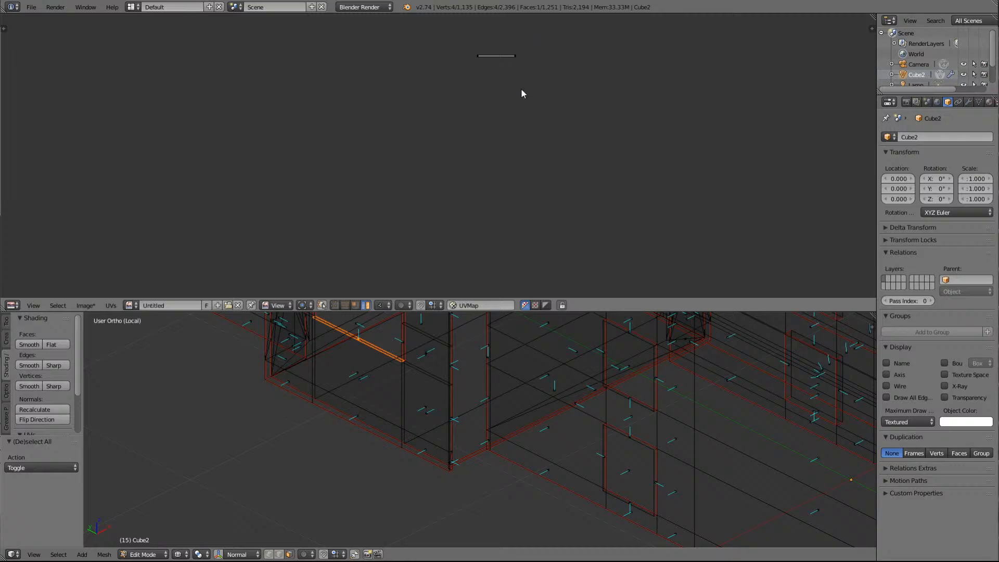
pyautogui.press('a')
pyautogui.press('a')
pyautogui.press('a')
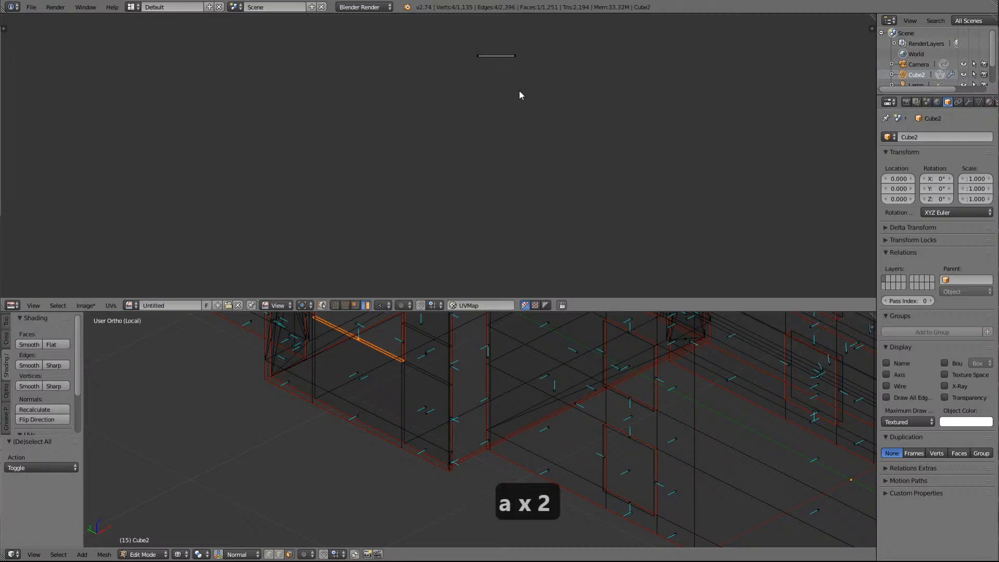
pyautogui.press('a')
pyautogui.press('a')
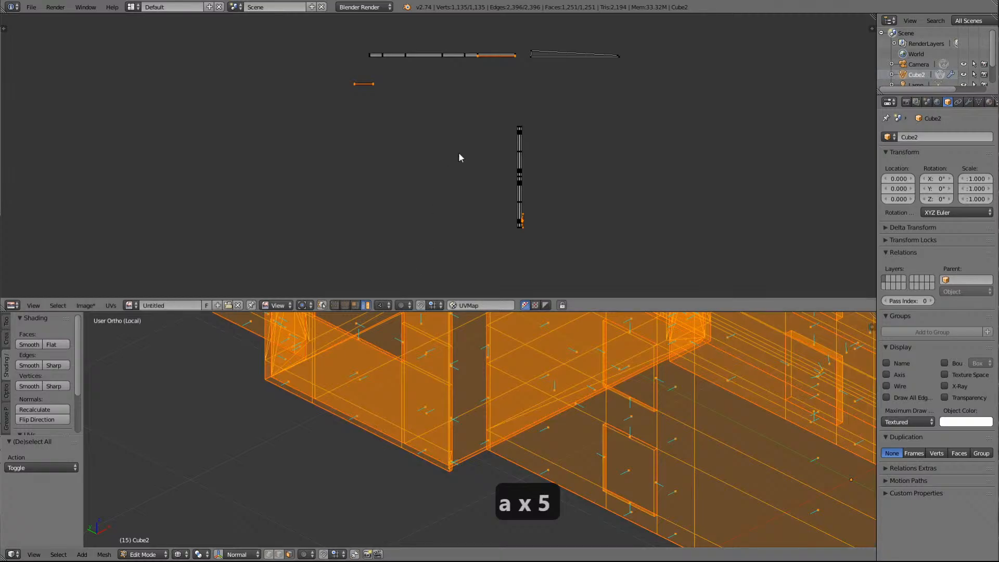
# Select the whole outlying horizontal strip island and move it into the empty gap above the bottom row, at the texture square's left edge
pyautogui.rightClick(470, 58)
pyautogui.scroll(-8, 453, 104)
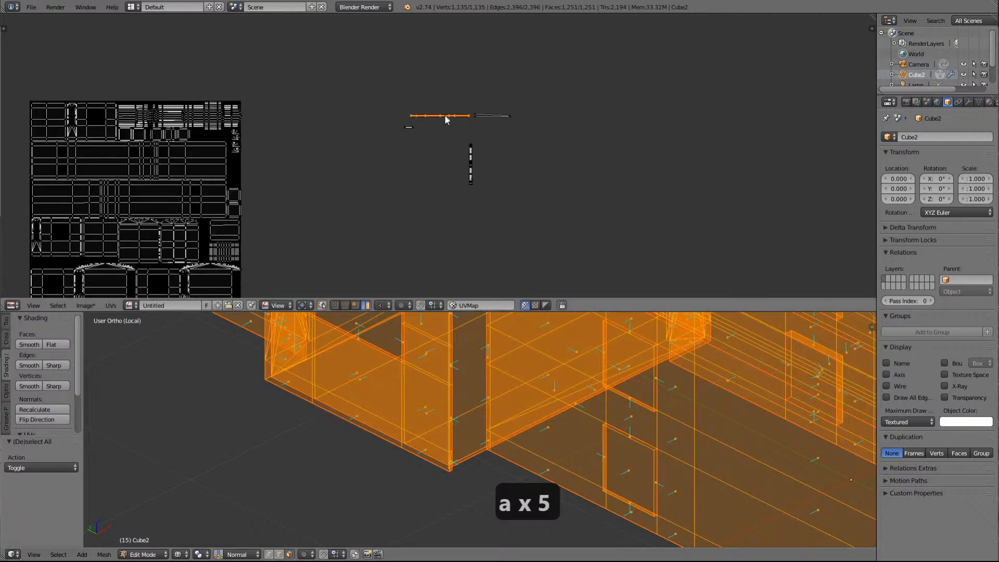
pyautogui.scroll(4, 484, 185)
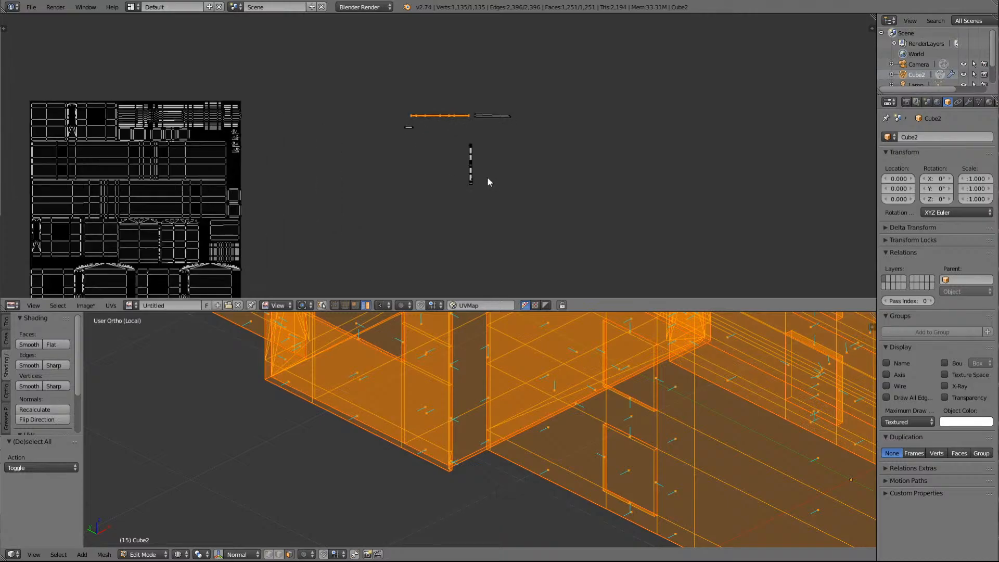
pyautogui.scroll(-1, 489, 180)
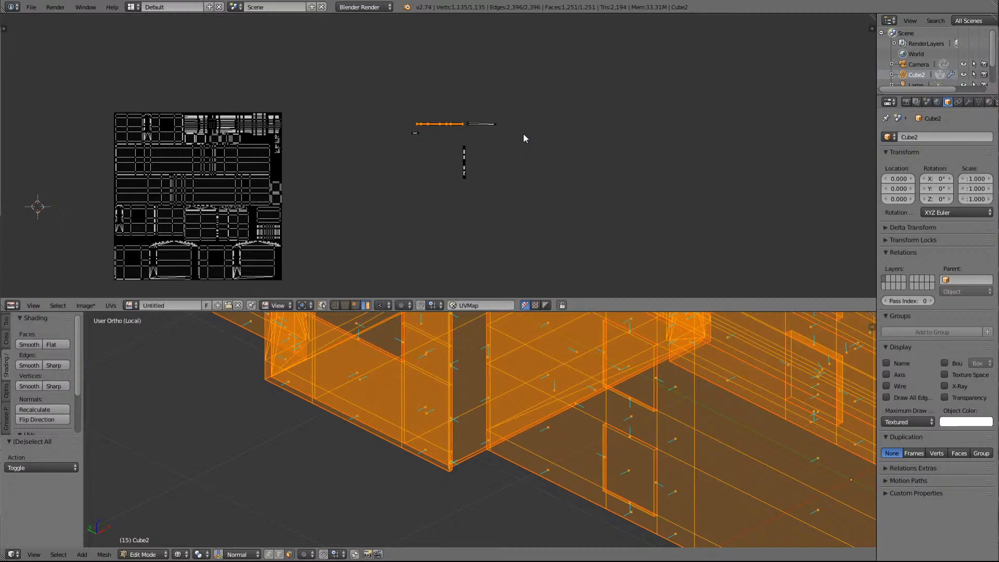
pyautogui.press('g')
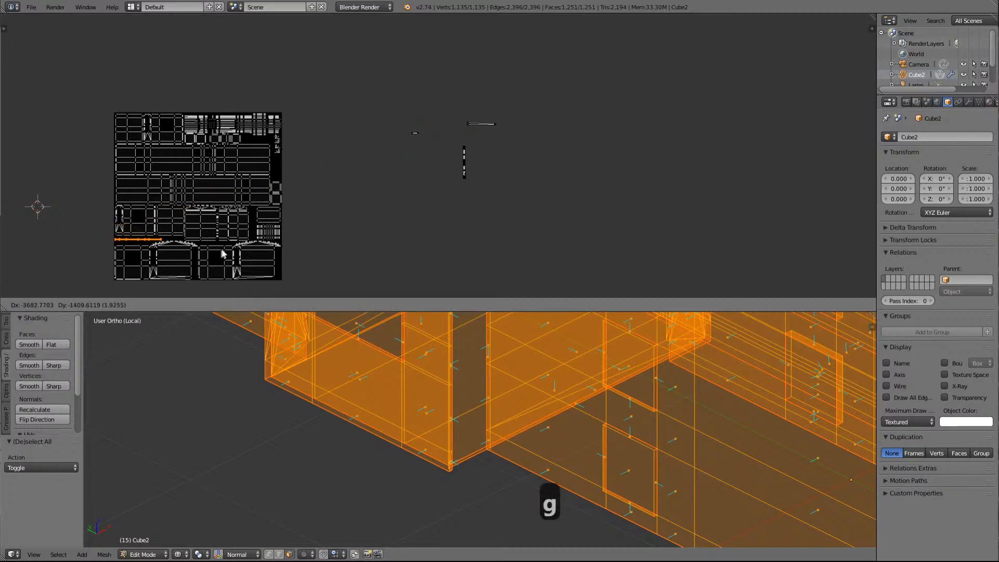
pyautogui.click(223, 251)
pyautogui.press('Delete')
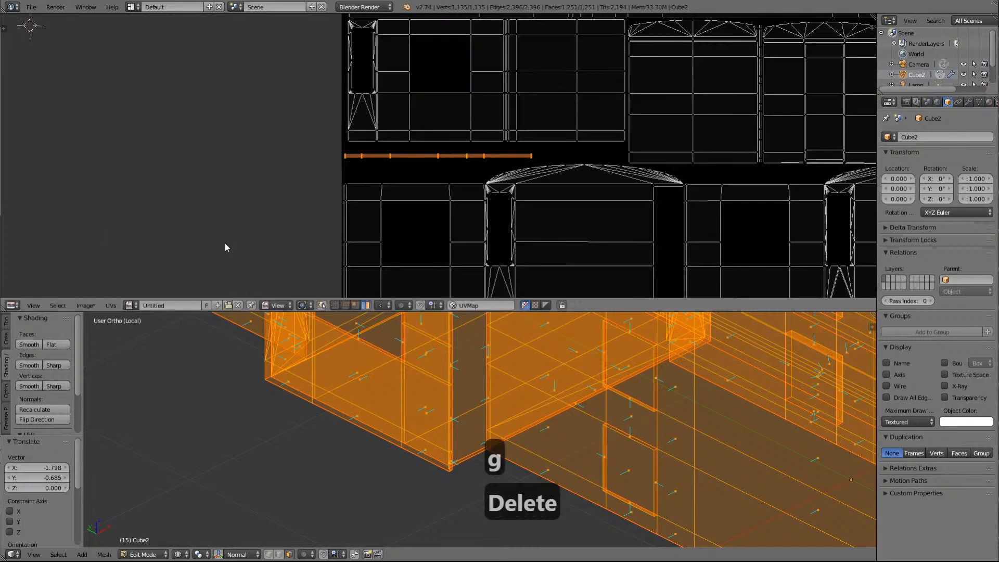
# Move the horizontal strip up about 0.014 so it sits just beneath the wall island above it
pyautogui.scroll(5, 339, 204)
pyautogui.scroll(-3, 526, 190)
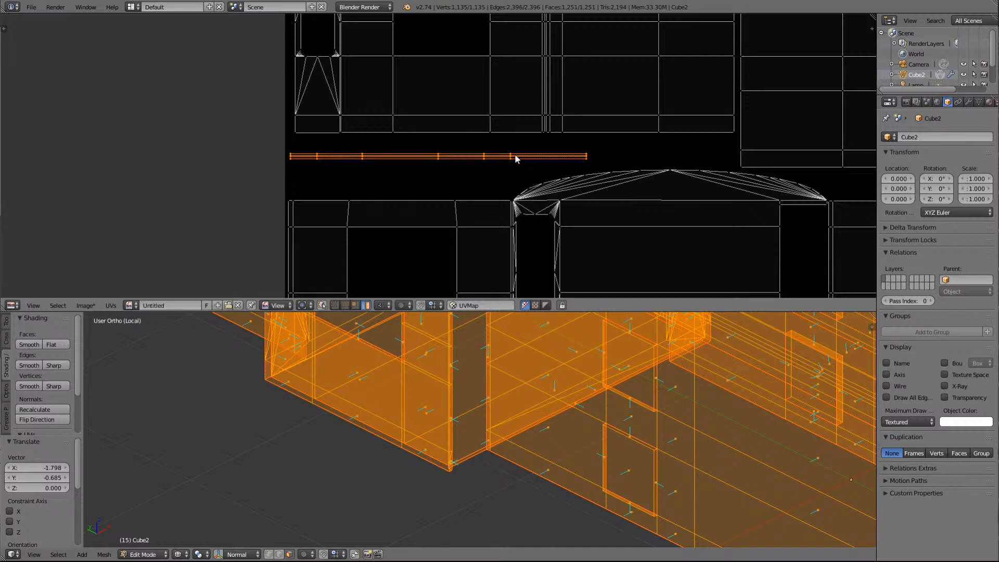
pyautogui.press('g')
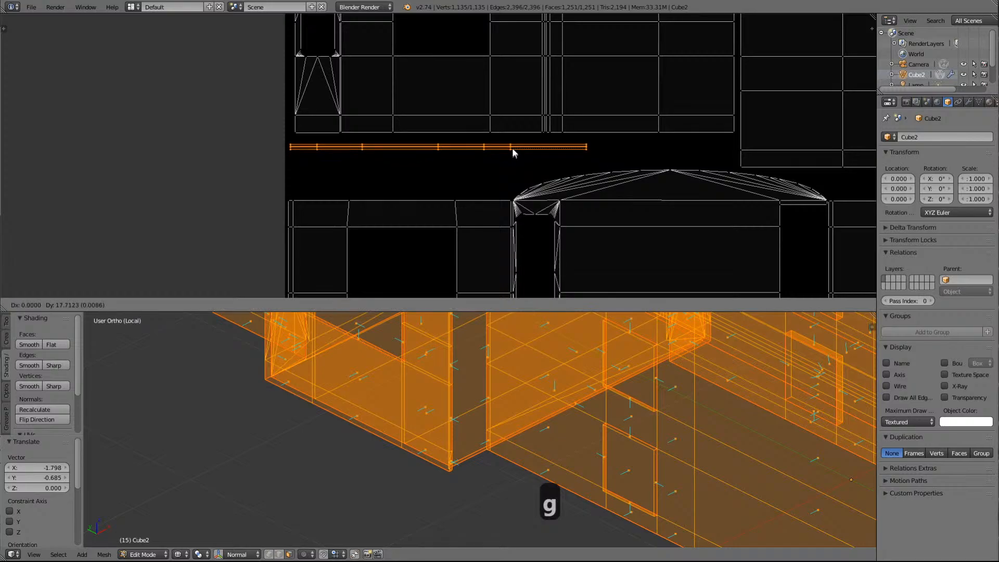
pyautogui.click(511, 142)
# Deselect the mesh and select the four adjoining narrow faces running along the curved corner edge of the protruding window section
pyautogui.scroll(-2, 505, 375)
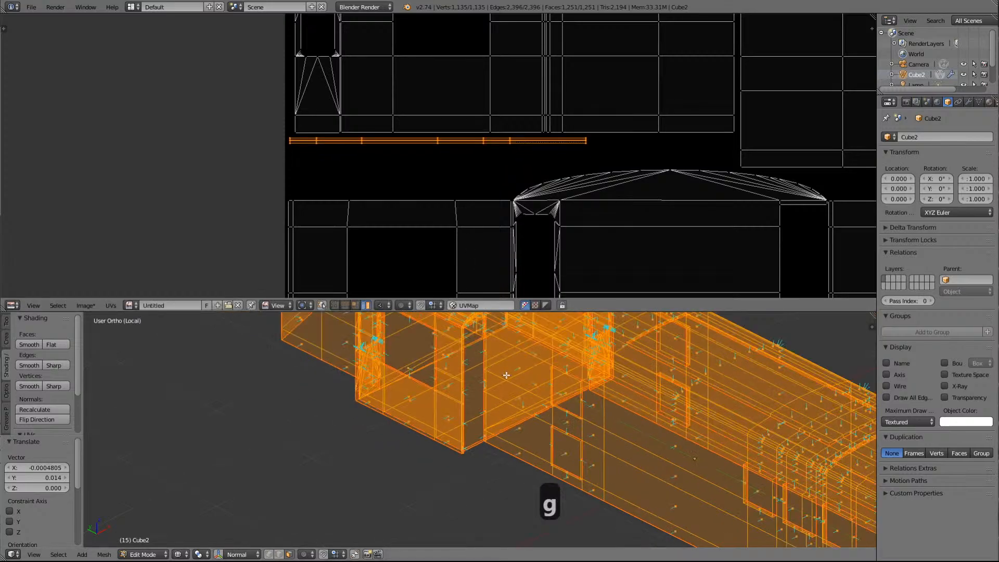
pyautogui.press('Left')
pyautogui.press('Left')
pyautogui.press('Left')
pyautogui.press('Left')
pyautogui.press('Left')
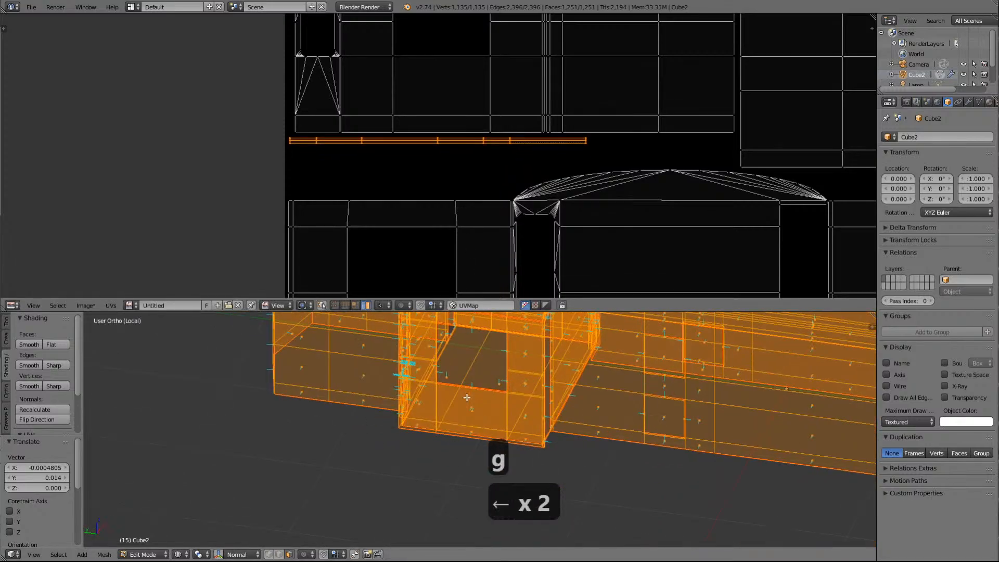
pyautogui.scroll(2, 506, 370)
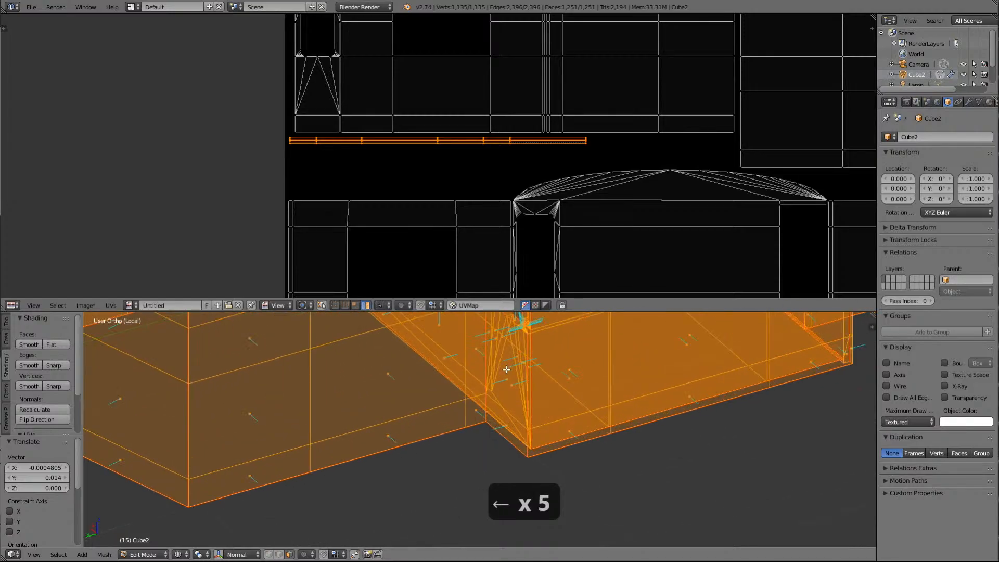
pyautogui.scroll(3, 513, 380)
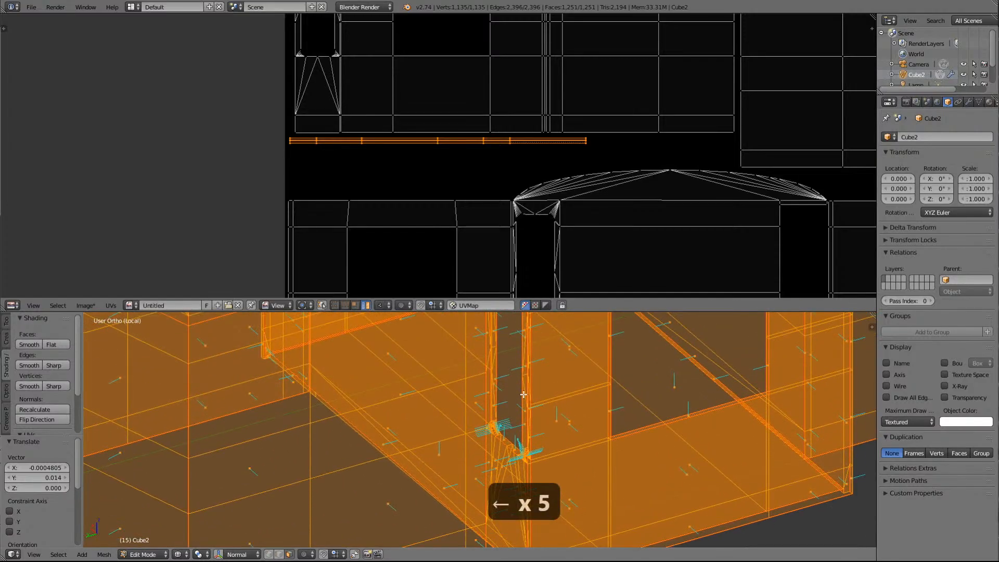
pyautogui.press('a')
pyautogui.rightClick(495, 401)
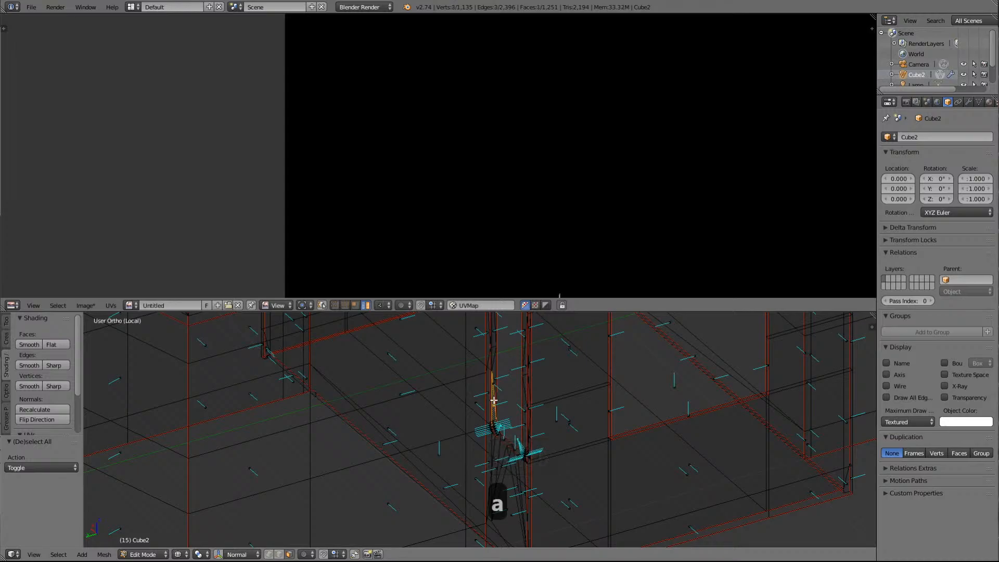
pyautogui.scroll(4, 499, 401)
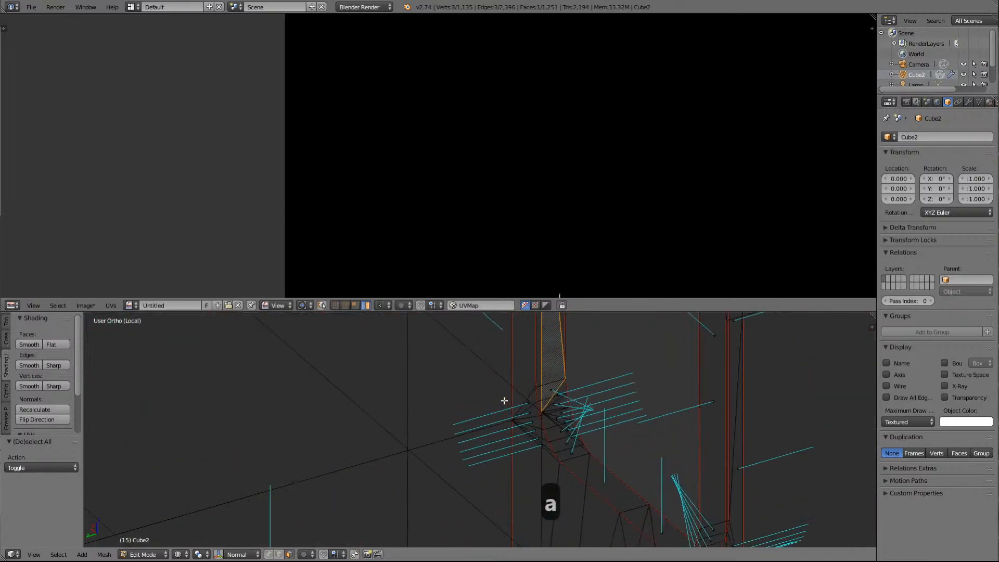
pyautogui.press('a')
pyautogui.rightClick(599, 477)
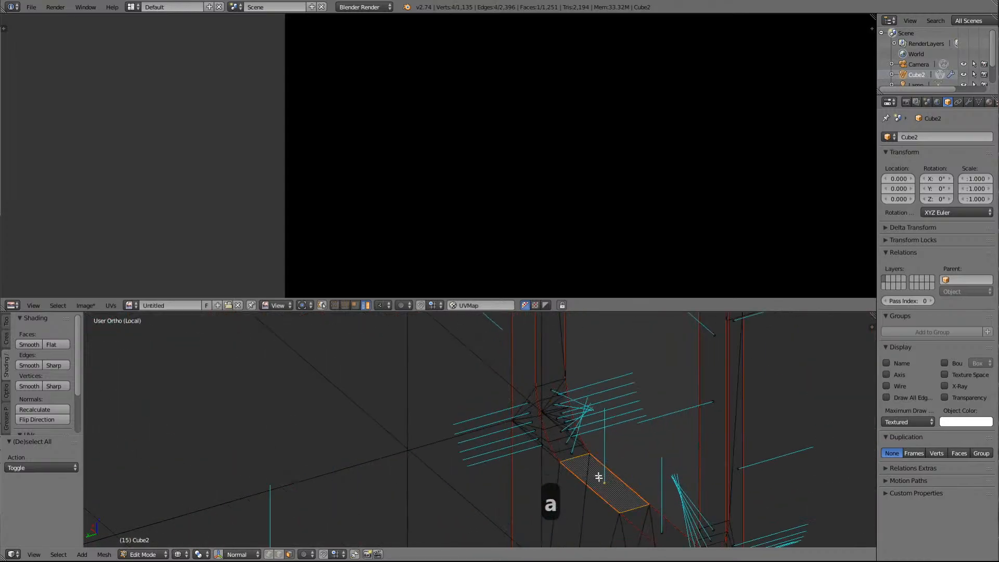
pyautogui.keyDown('shift'); pyautogui.rightClick(573, 452); pyautogui.keyUp('shift')
pyautogui.keyDown('shift'); pyautogui.rightClick(568, 439); pyautogui.keyUp('shift')
pyautogui.keyDown('shift'); pyautogui.rightClick(563, 434); pyautogui.keyUp('shift')
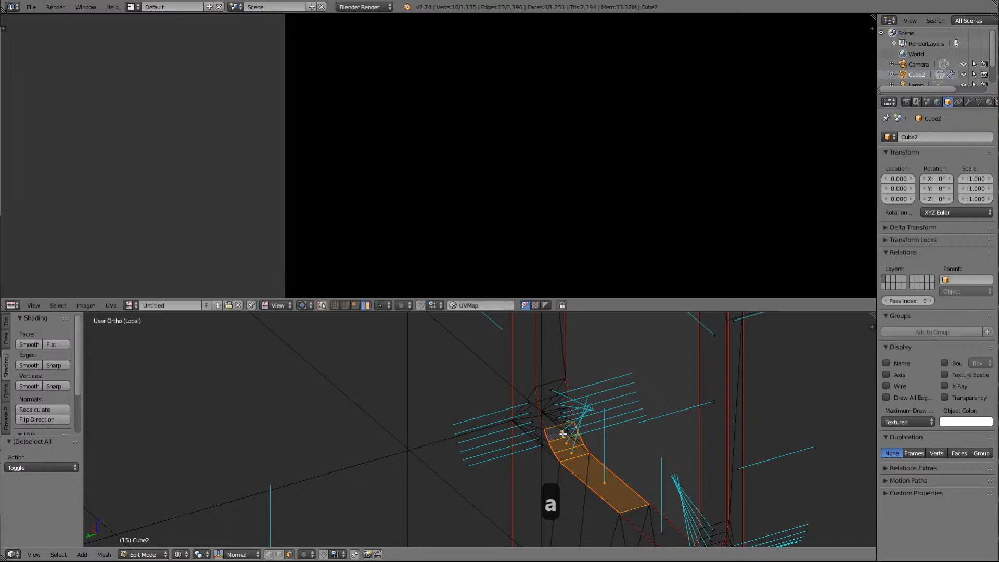
# Highlight the UVs of the four narrow faces and select the whole mesh to locate them in the full layout
pyautogui.scroll(-5, 611, 185)
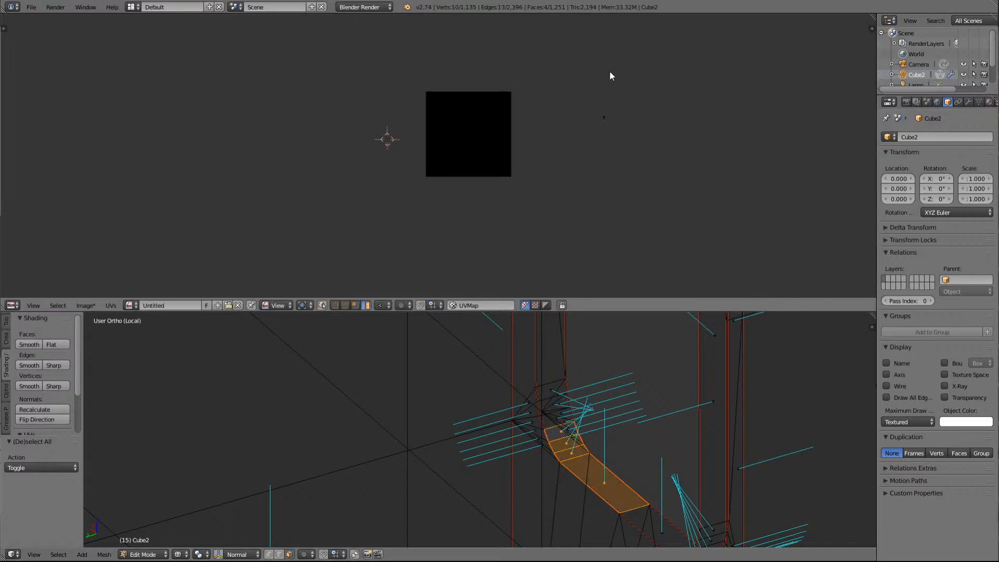
pyautogui.press('a')
pyautogui.press('a')
pyautogui.press('a')
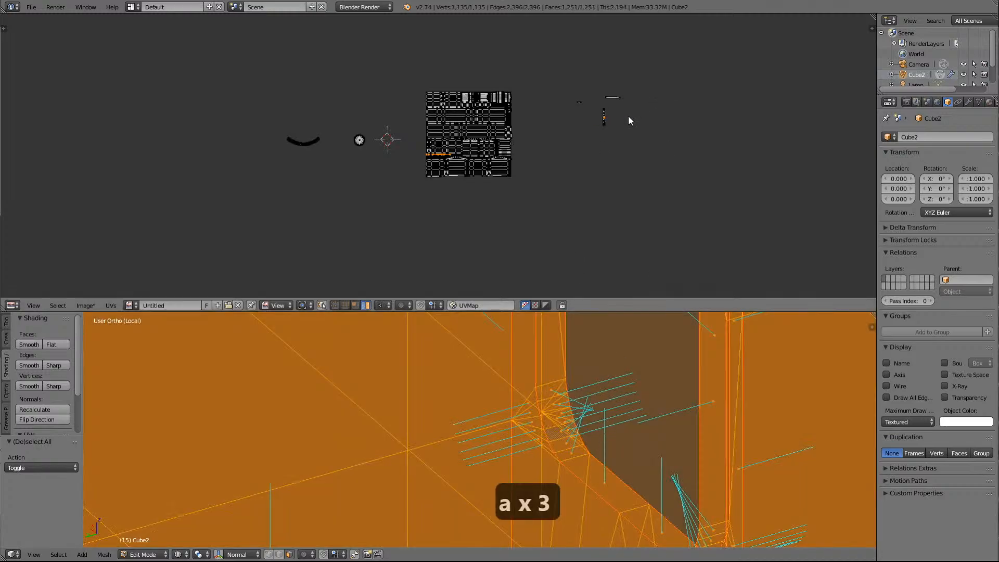
# Deselect the placed horizontal strip's UVs and centre the UV view on the highlighted piece of the outlying vertical strip
pyautogui.scroll(10, 486, 158)
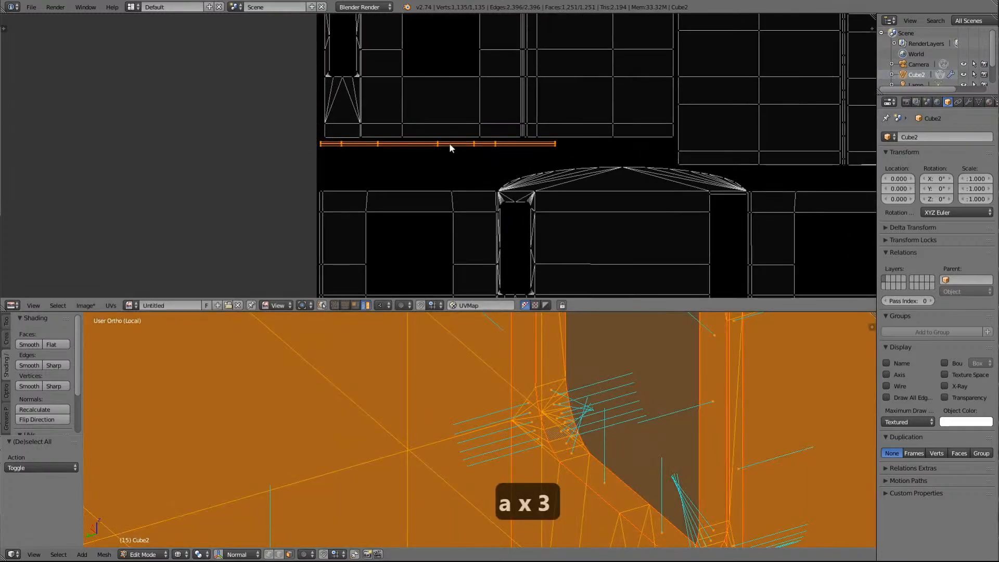
pyautogui.keyDown('shift'); pyautogui.rightClick(449, 144); pyautogui.keyUp('shift')
pyautogui.scroll(-8, 671, 155)
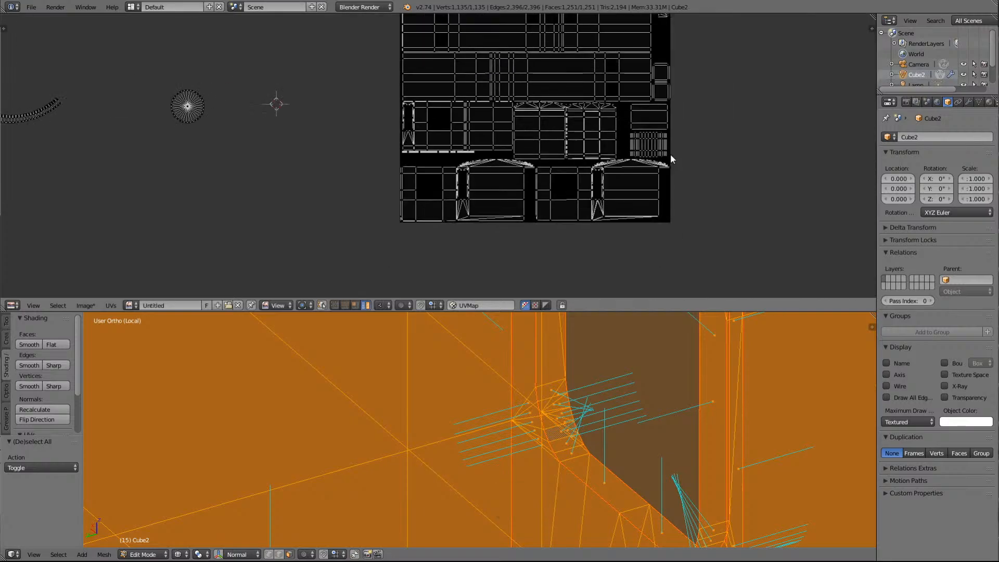
pyautogui.press('Delete')
pyautogui.scroll(-8, 683, 147)
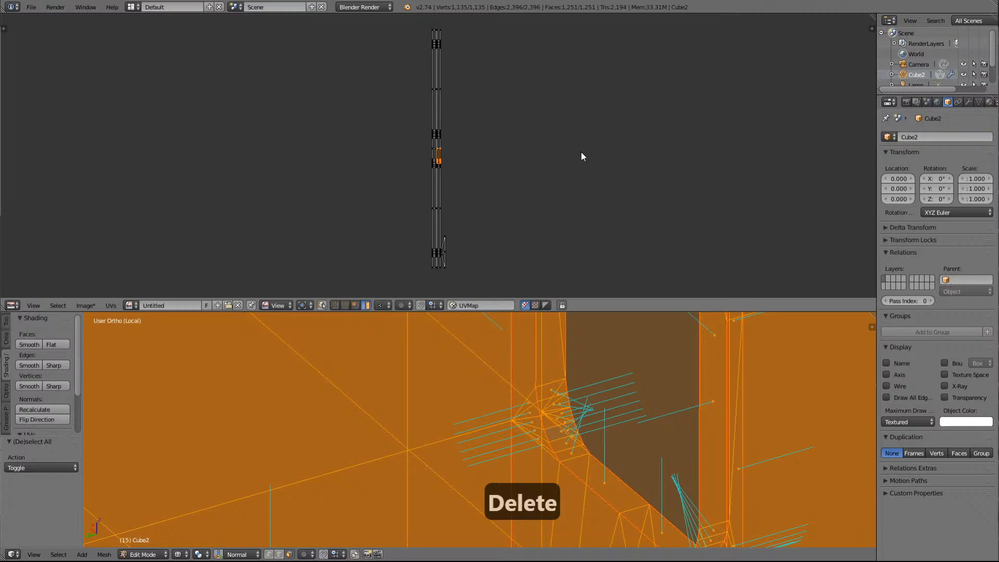
# Select the halves of the outlying vertical strip except the small sliver and move them about -2.217 in X and -0.485 in Y, beside the texture square
pyautogui.scroll(-2, 581, 152)
pyautogui.scroll(2, 477, 151)
pyautogui.scroll(1, 476, 151)
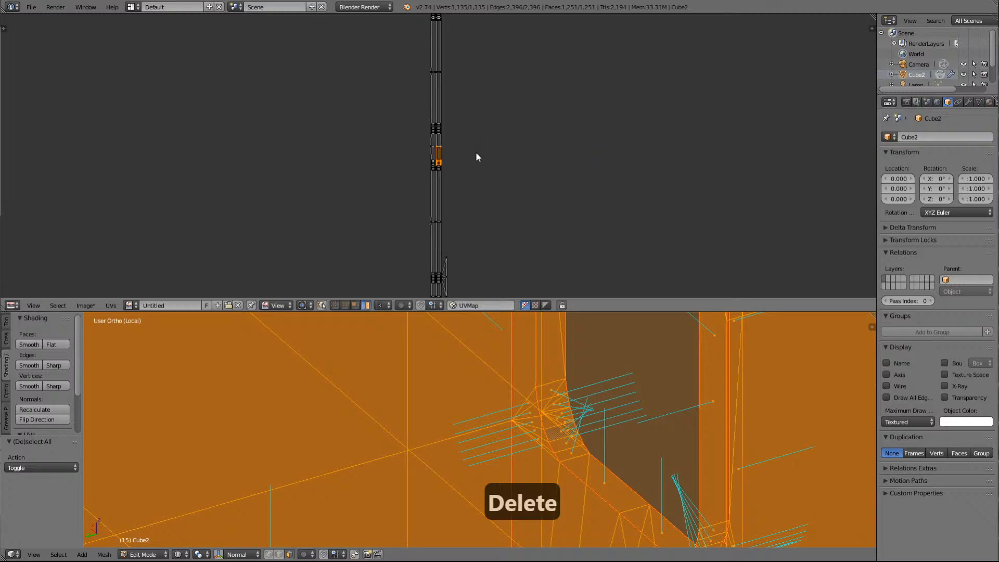
pyautogui.press('a')
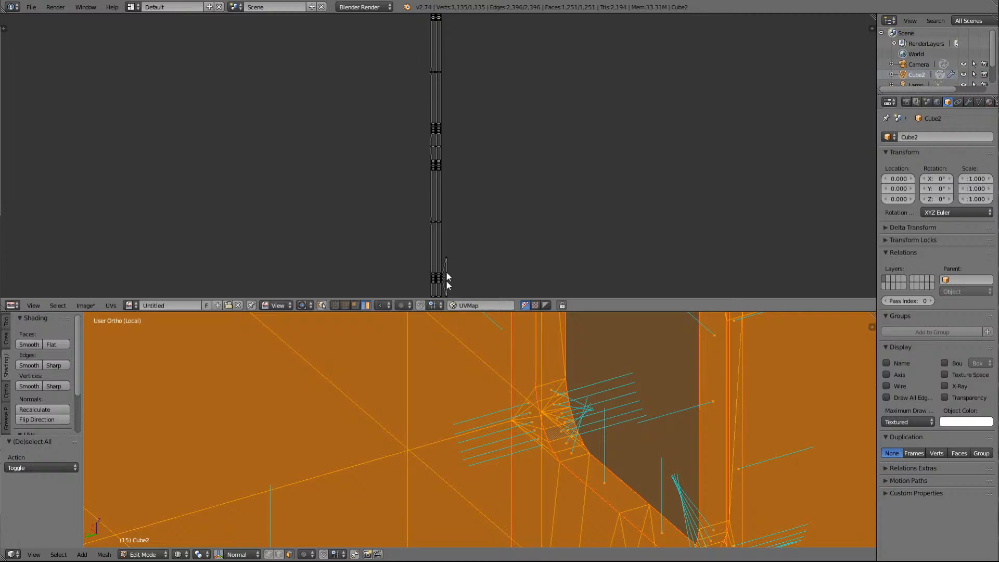
pyautogui.scroll(-1, 570, 181)
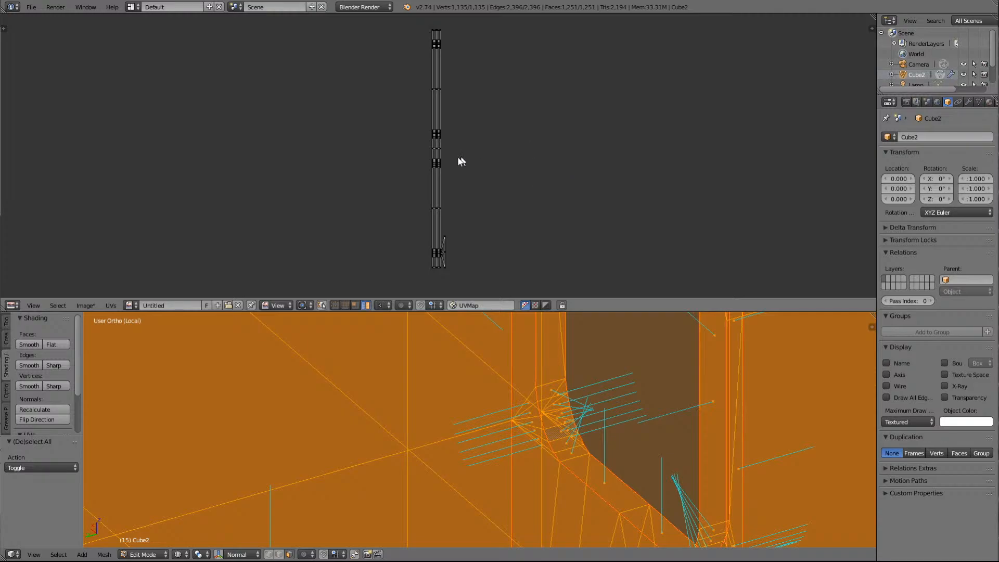
pyautogui.press('a')
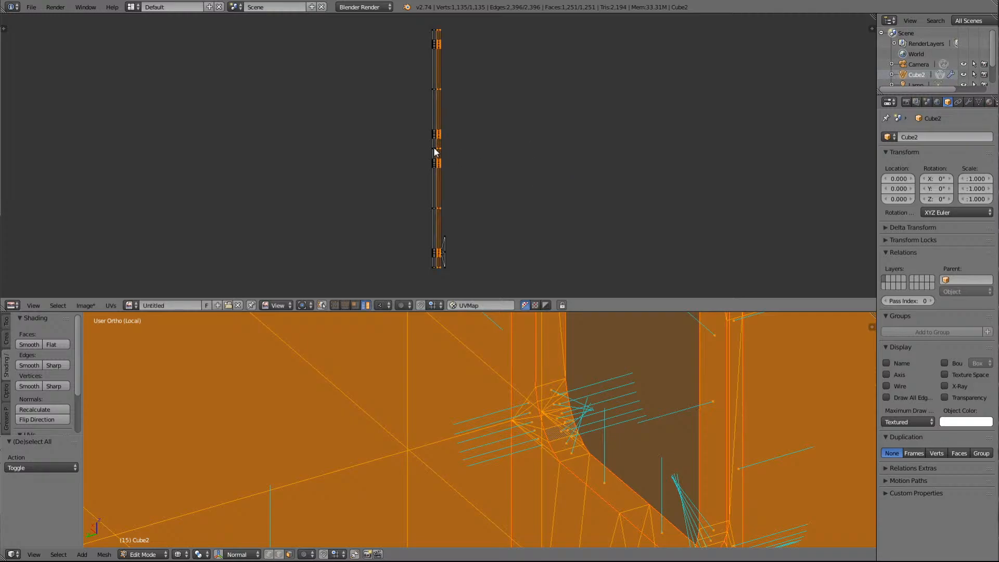
pyautogui.scroll(-8, 516, 120)
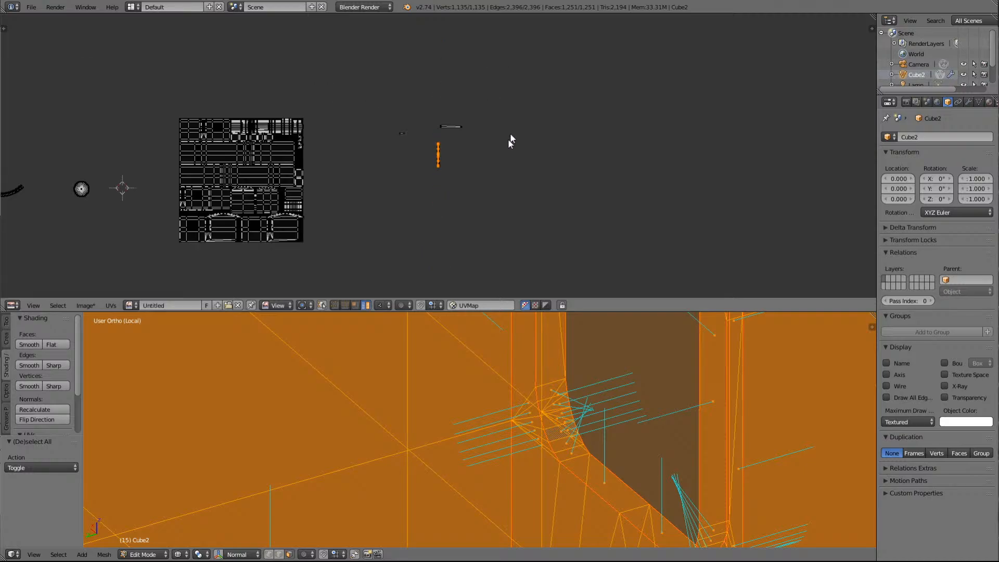
pyautogui.press('g')
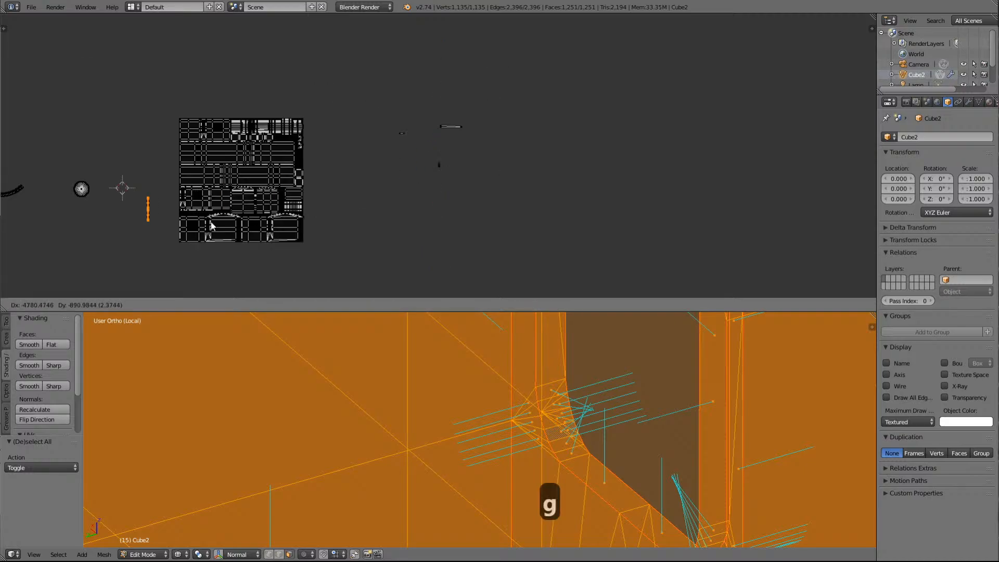
pyautogui.click(226, 229)
pyautogui.press('Delete')
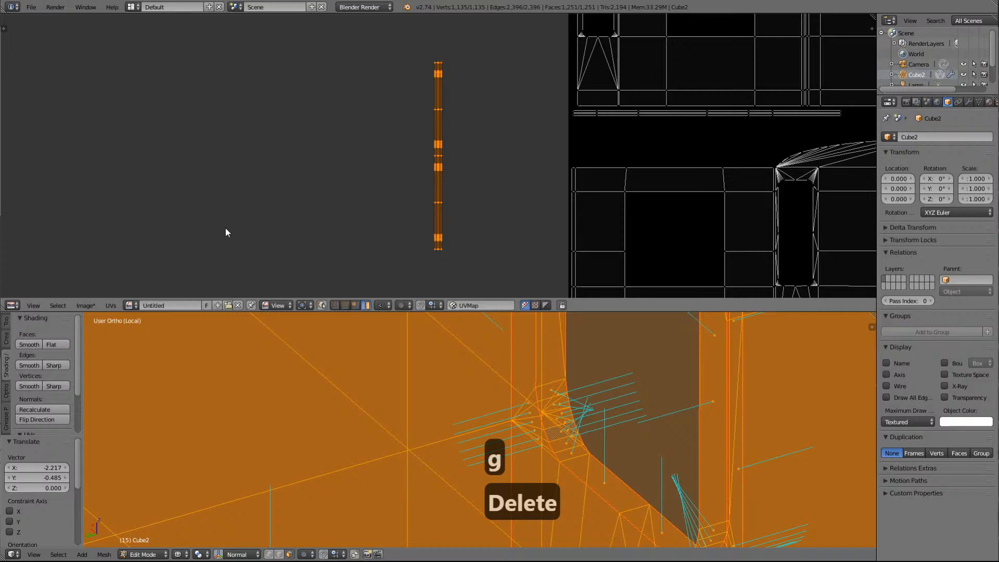
# Rotate the vertical strip about 90° and move it about 0.238 in X and 0.024 in Y, beneath the placed horizontal strip
pyautogui.scroll(-2, 529, 183)
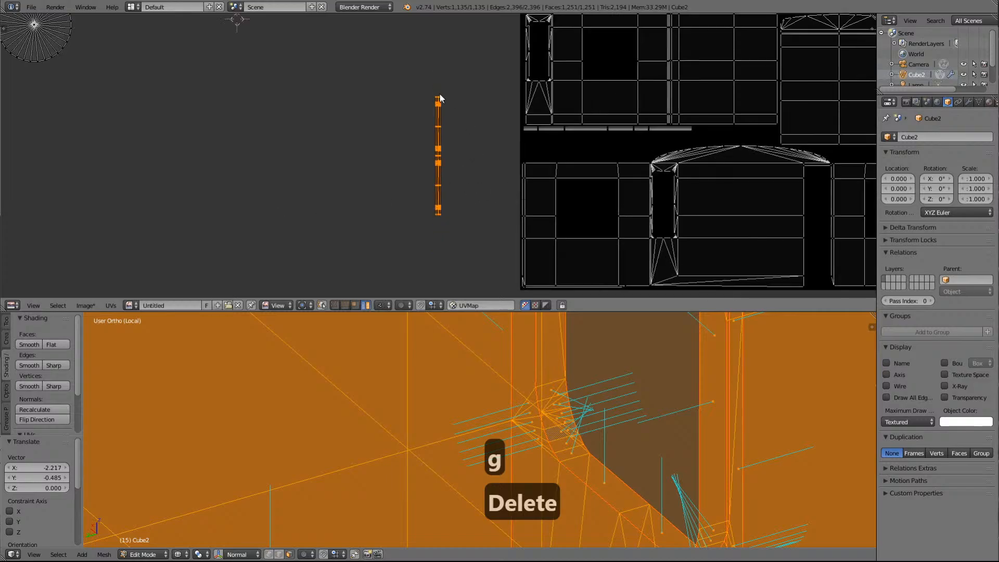
pyautogui.press('r')
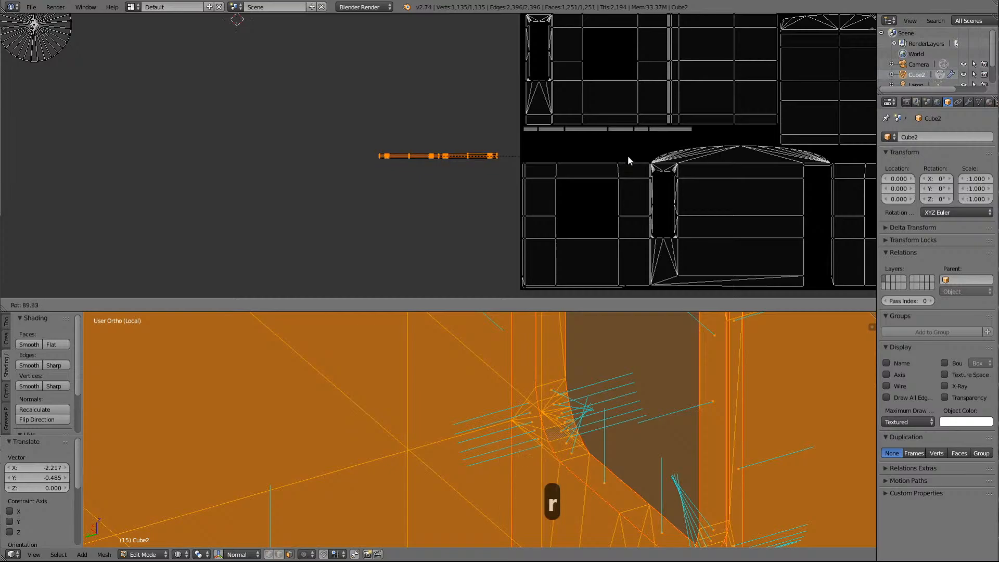
pyautogui.click(628, 156)
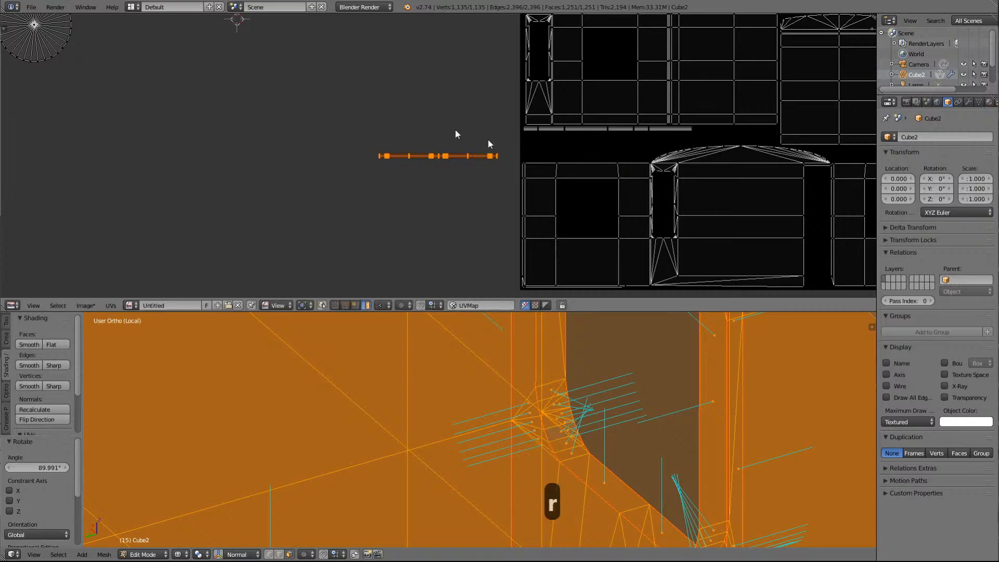
pyautogui.press('g')
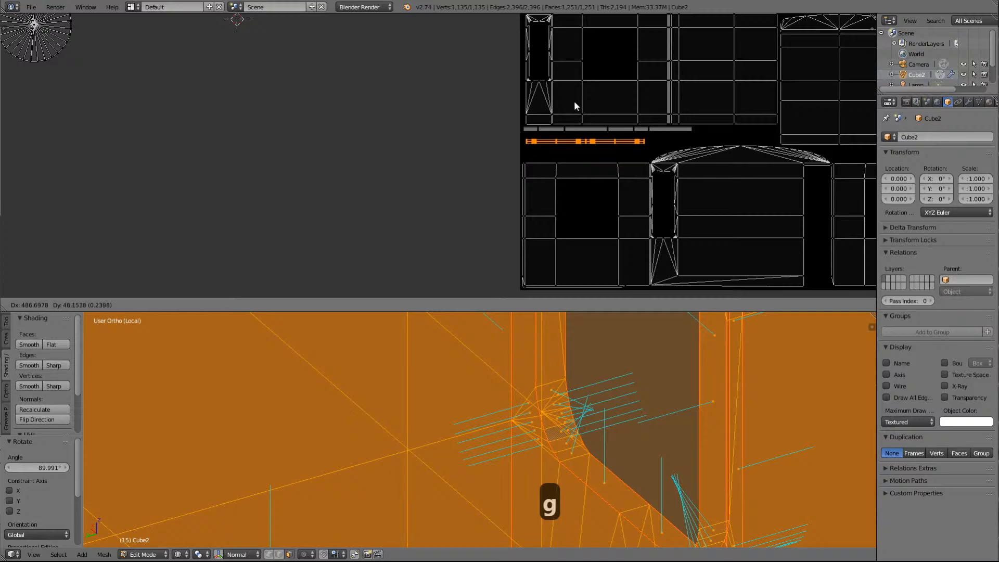
pyautogui.click(572, 101)
pyautogui.press('Delete')
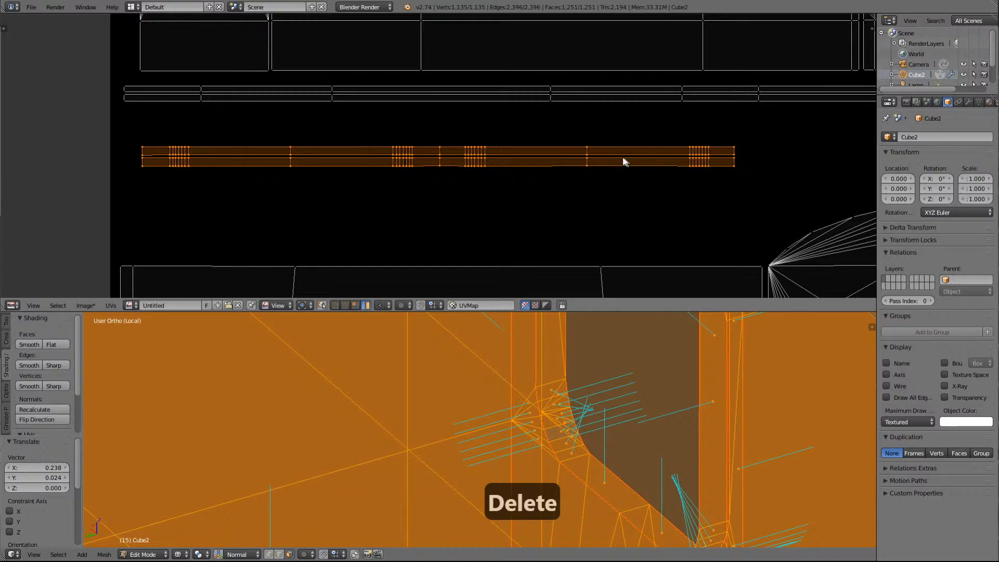
# Scale the rotated strip up by about 1.434 and move it about 0.035 in X and 0.011 in Y, directly under the strip above
pyautogui.press('s')
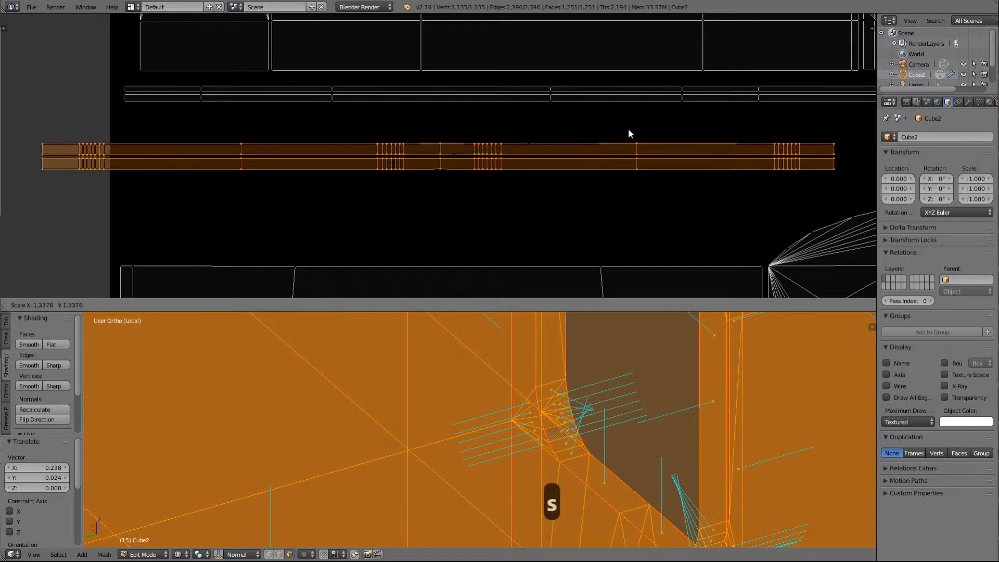
pyautogui.click(642, 130)
pyautogui.scroll(-3, 617, 167)
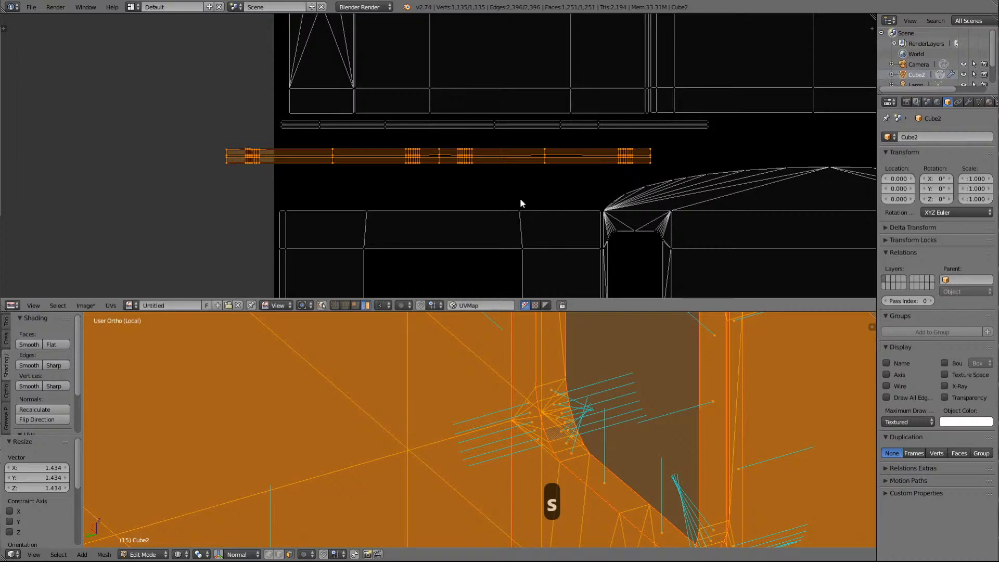
pyautogui.press('g')
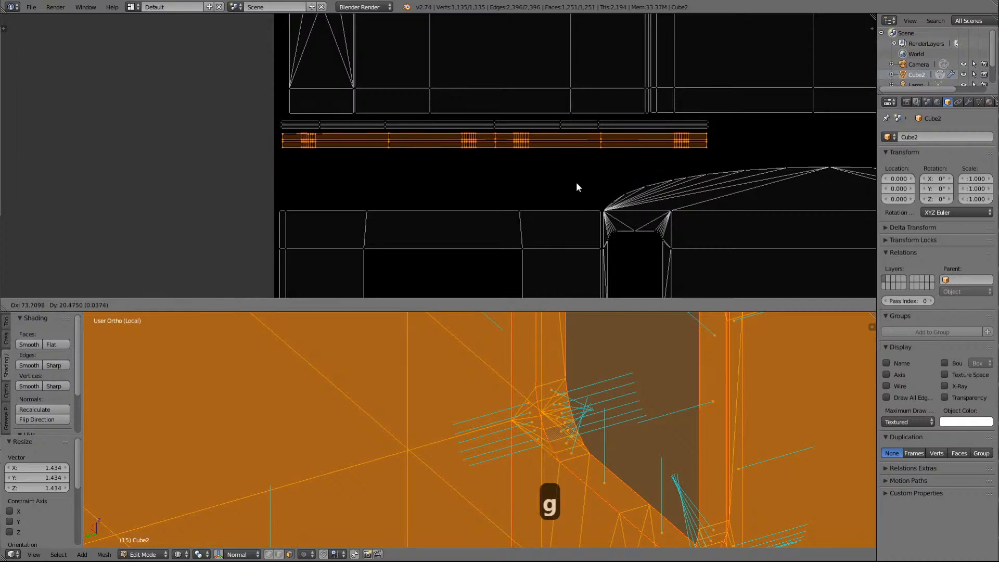
pyautogui.click(576, 182)
# Select the outlying curved strip island and stretch it by about 2.519 along X
pyautogui.scroll(-4, 567, 165)
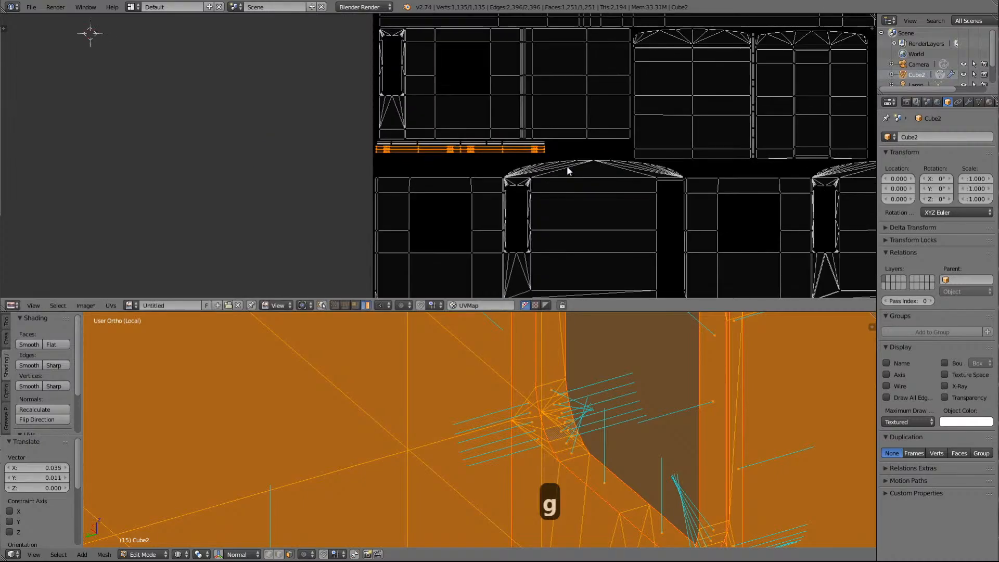
pyautogui.scroll(-4, 567, 166)
pyautogui.scroll(-4, 579, 158)
pyautogui.scroll(2, 579, 157)
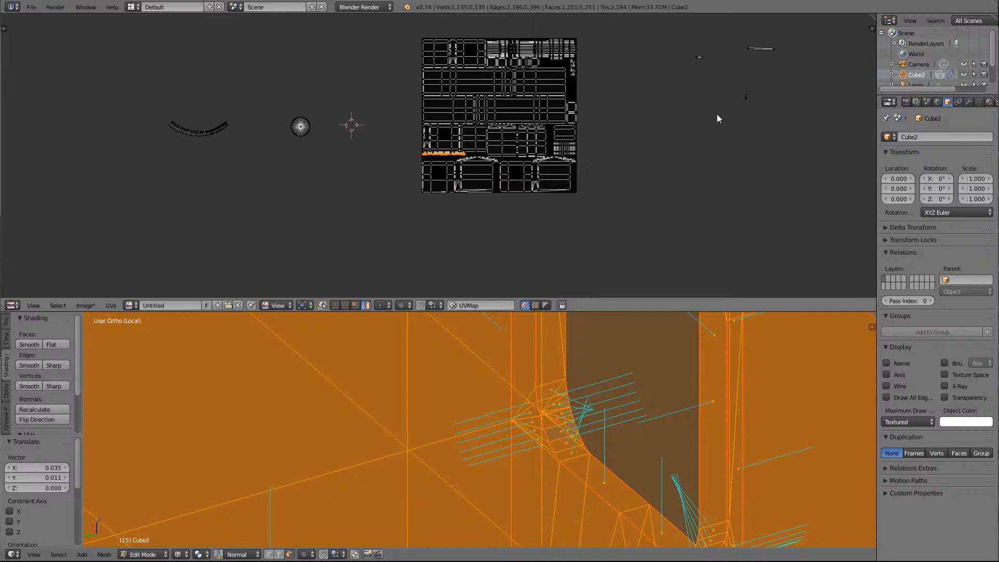
pyautogui.rightClick(203, 136)
pyautogui.press('KP_Delete')
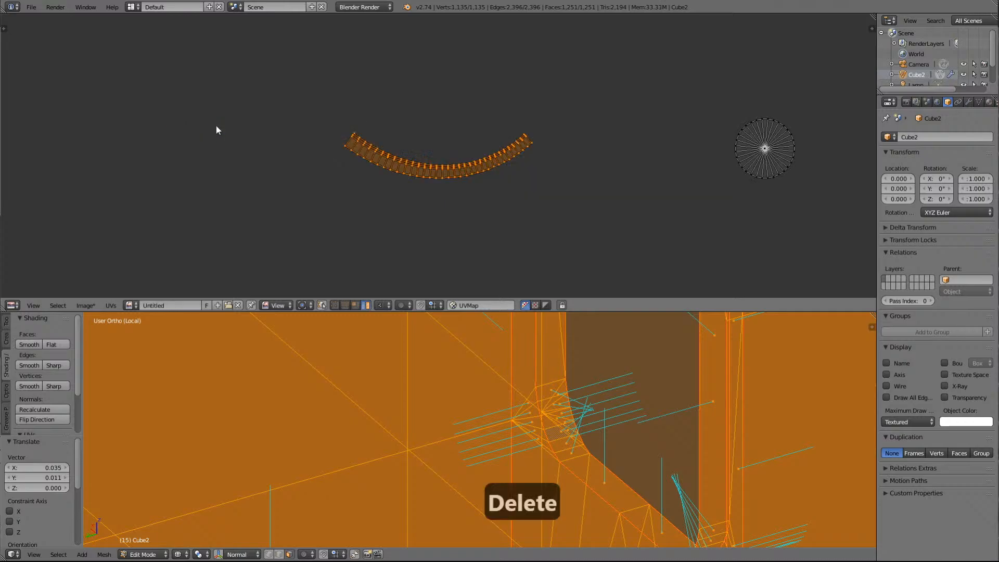
pyautogui.scroll(4, 532, 151)
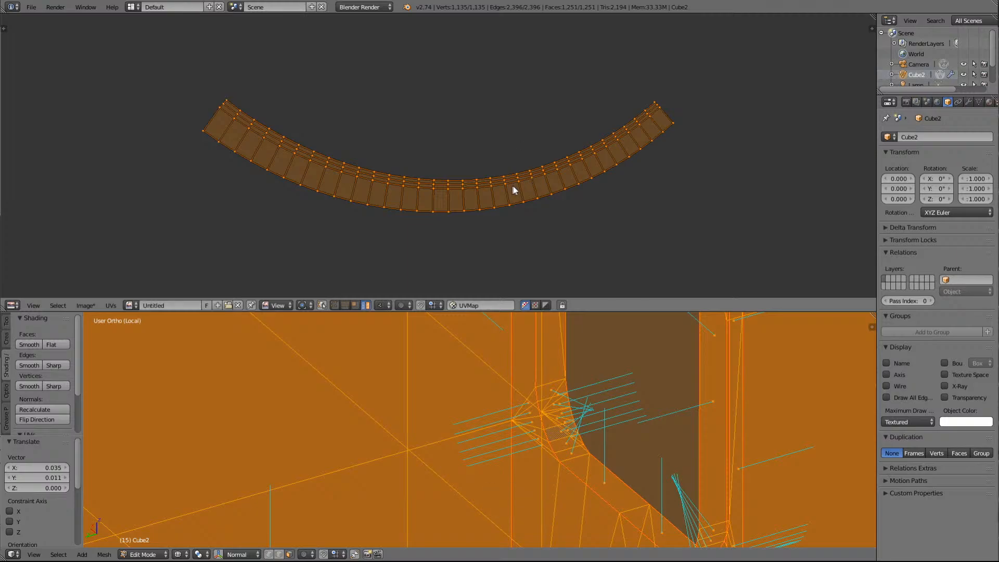
pyautogui.scroll(-10, 514, 187)
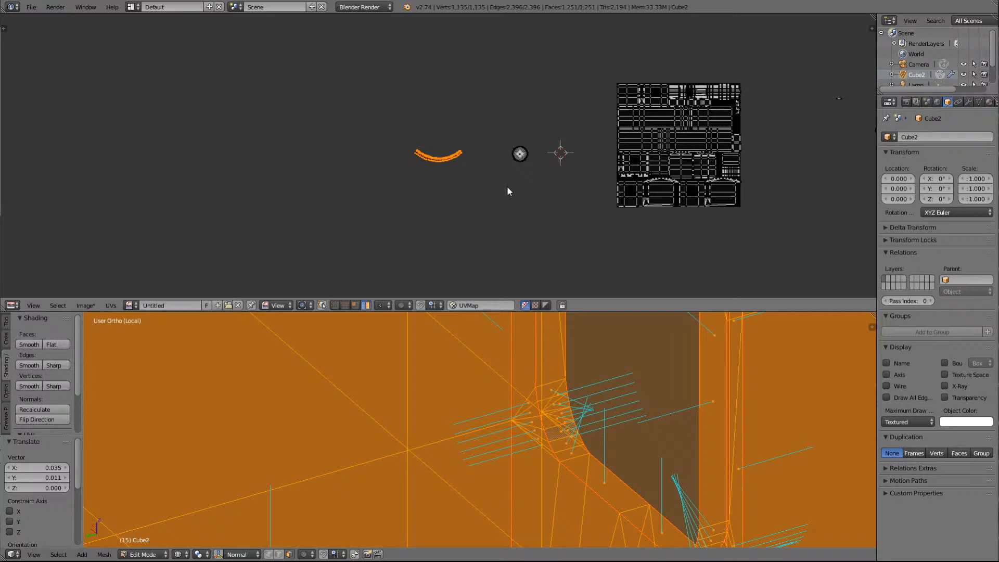
pyautogui.press('s')
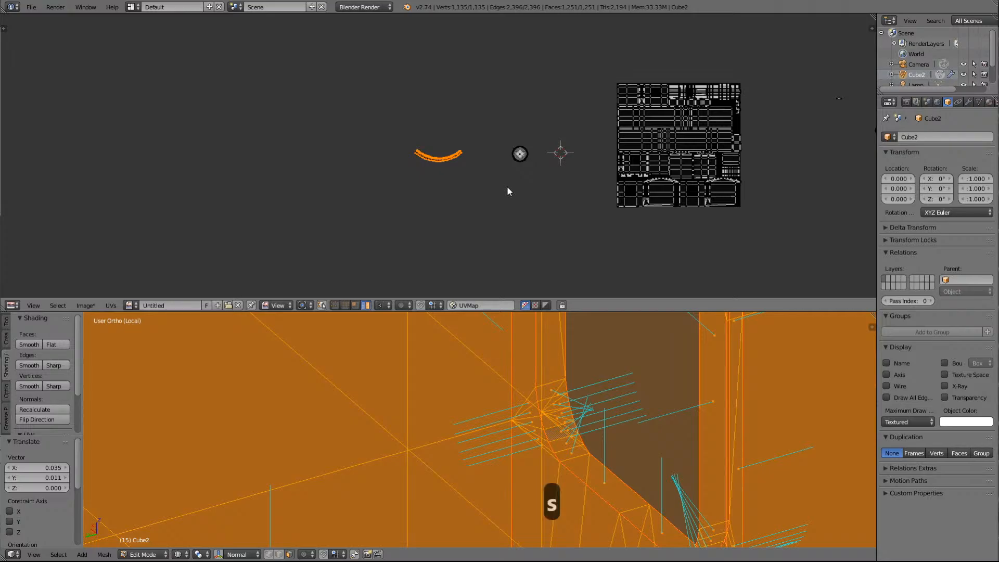
pyautogui.press('x')
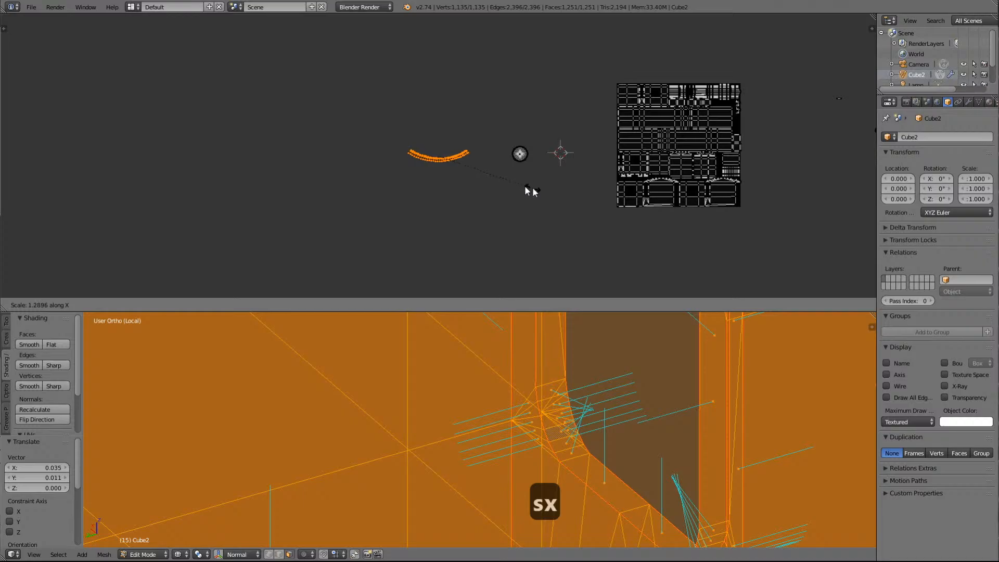
pyautogui.click(624, 203)
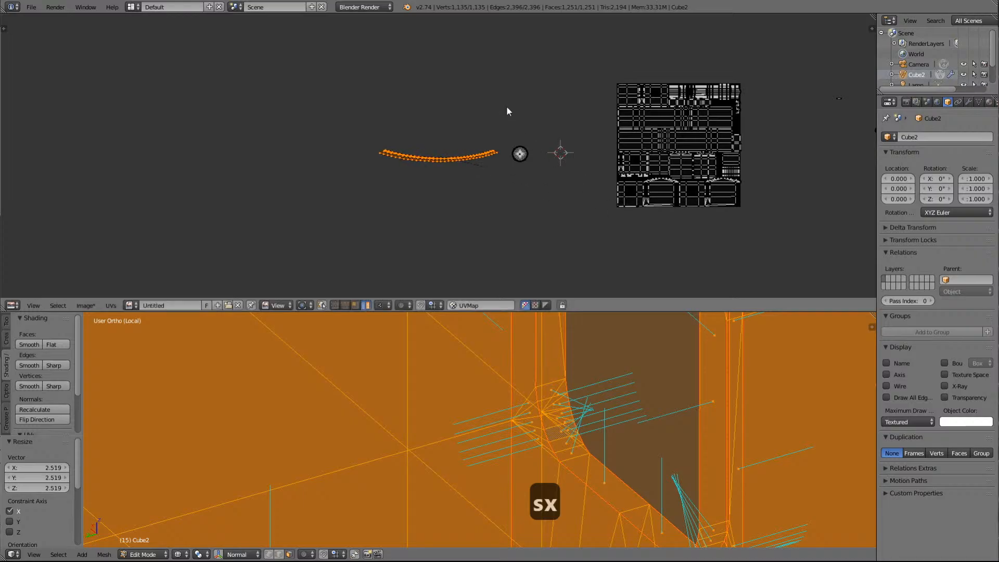
# Flatten the curved strip island by scaling it to about 0.424 along Y
pyautogui.press('s')
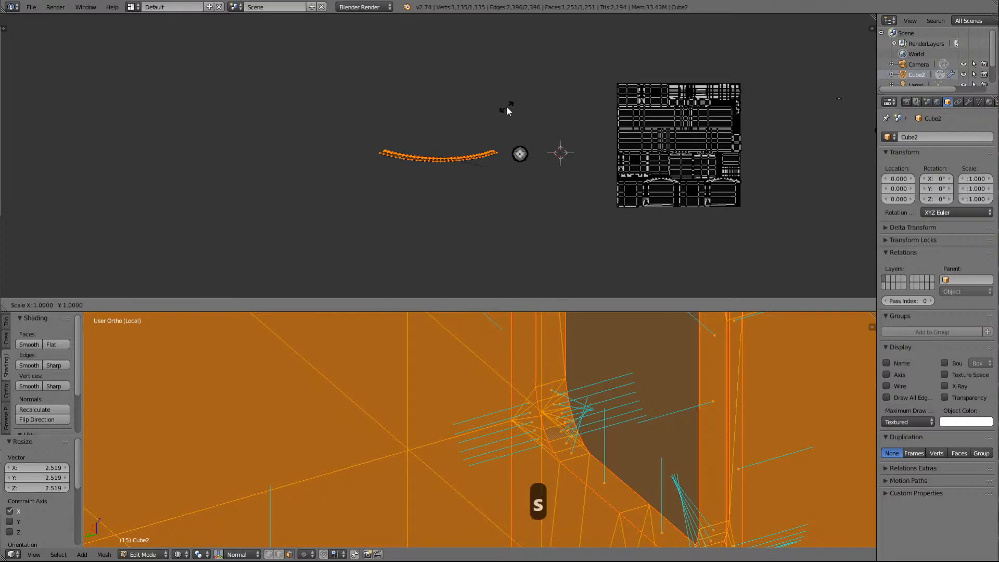
pyautogui.press('y')
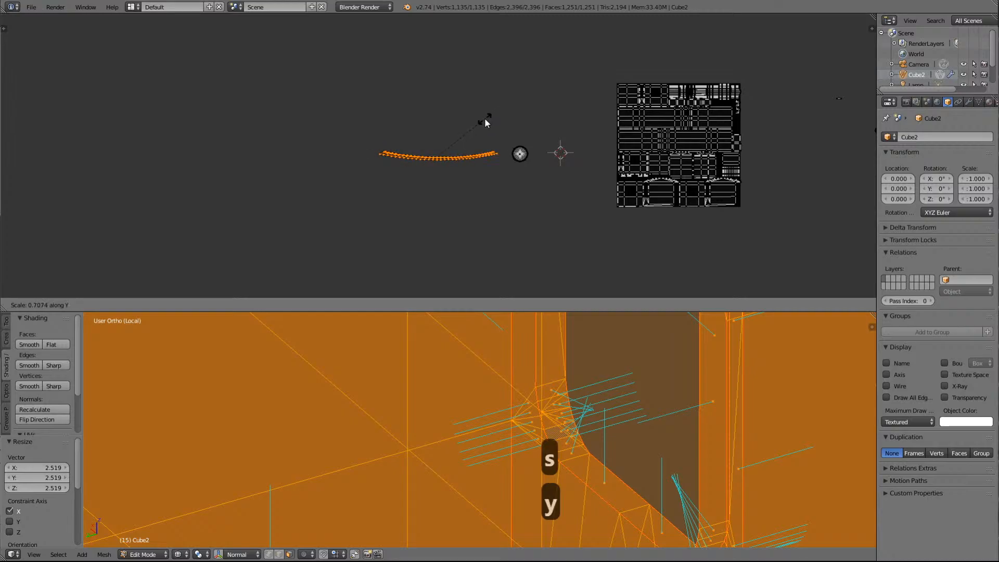
pyautogui.click(464, 131)
pyautogui.scroll(10, 451, 168)
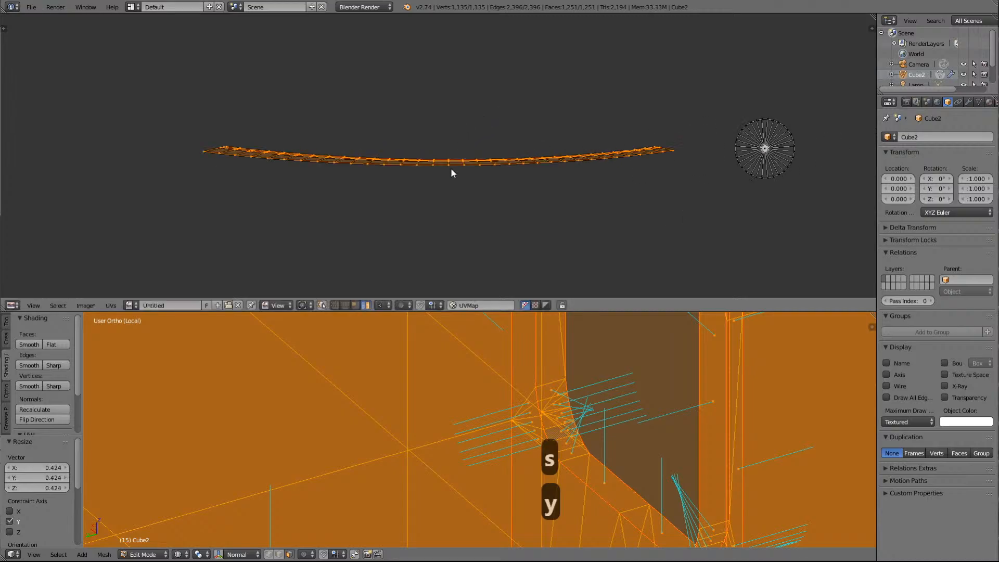
pyautogui.scroll(-3, 451, 170)
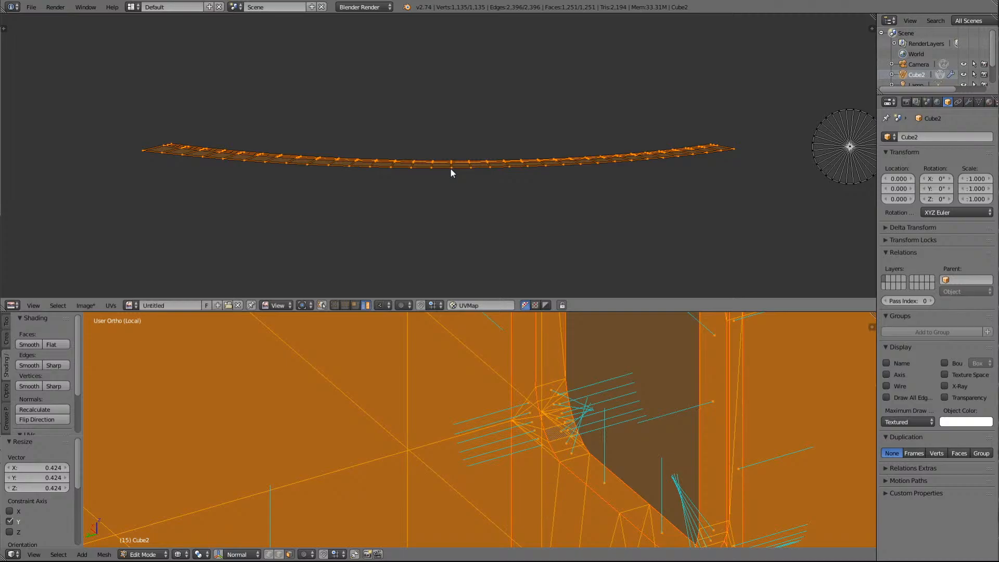
pyautogui.scroll(4, 451, 169)
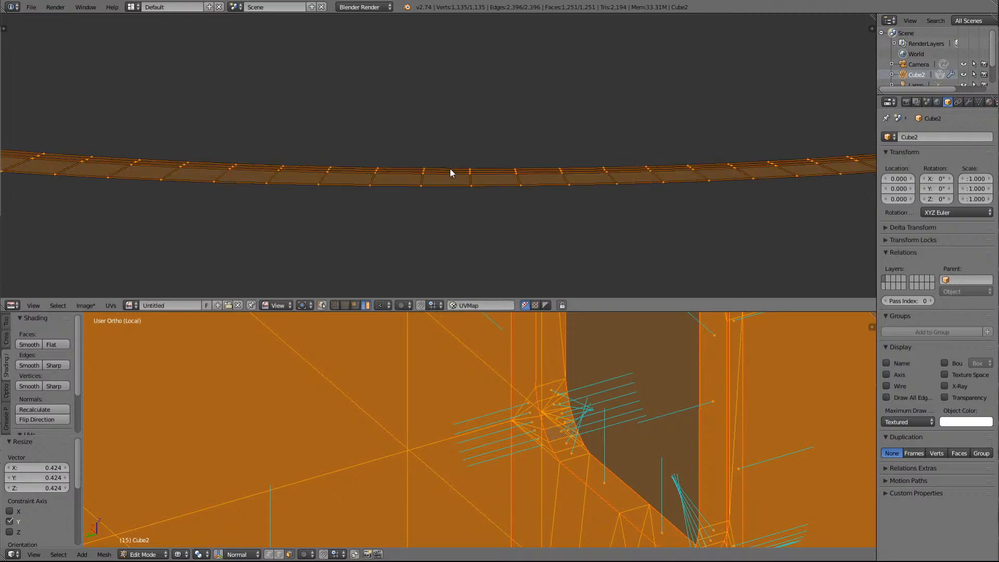
pyautogui.scroll(-4, 451, 169)
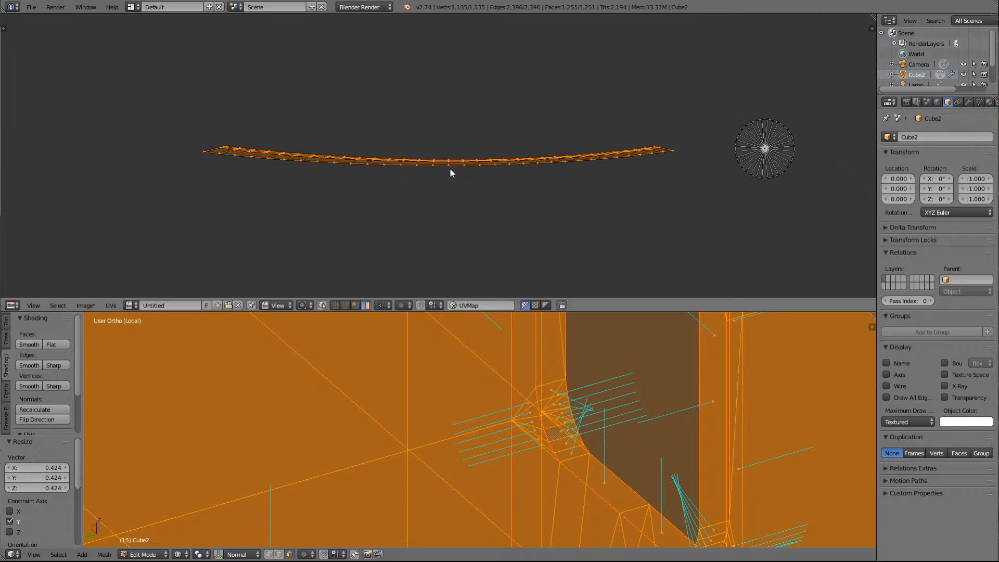
pyautogui.scroll(2, 452, 172)
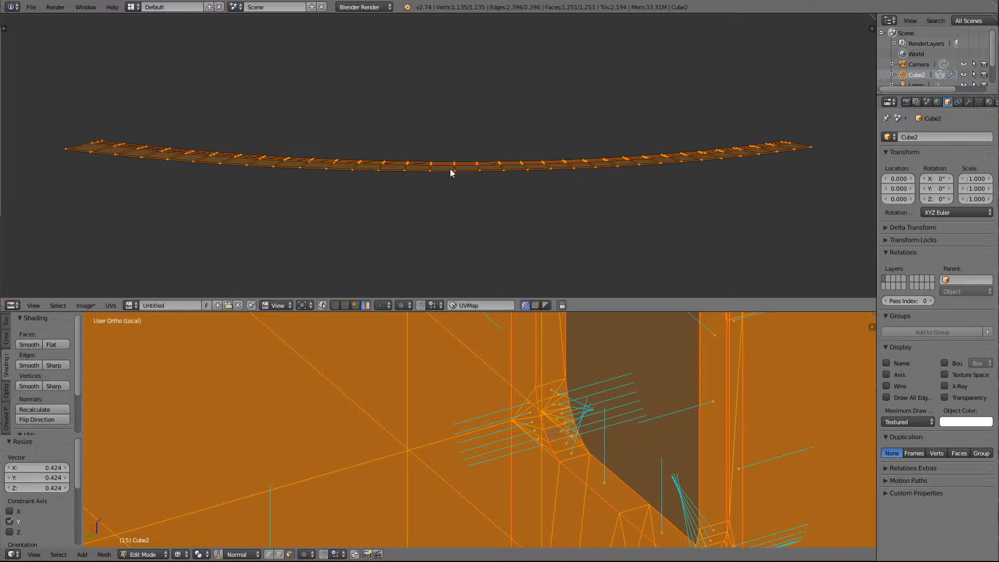
# Deselect the UVs, switch to vertex selection and select all vertices along the curved strip's lower edge from end to end
pyautogui.press('a')
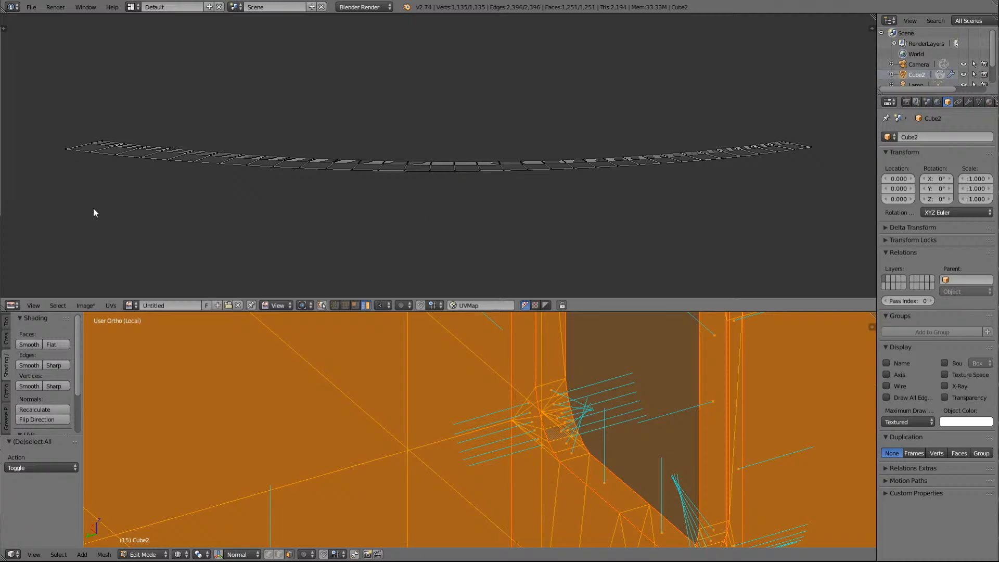
pyautogui.click(335, 305)
pyautogui.rightClick(71, 151)
pyautogui.keyDown('shift'); pyautogui.rightClick(315, 174); pyautogui.keyUp('shift')
pyautogui.keyDown('shift'); pyautogui.rightClick(557, 175); pyautogui.keyUp('shift')
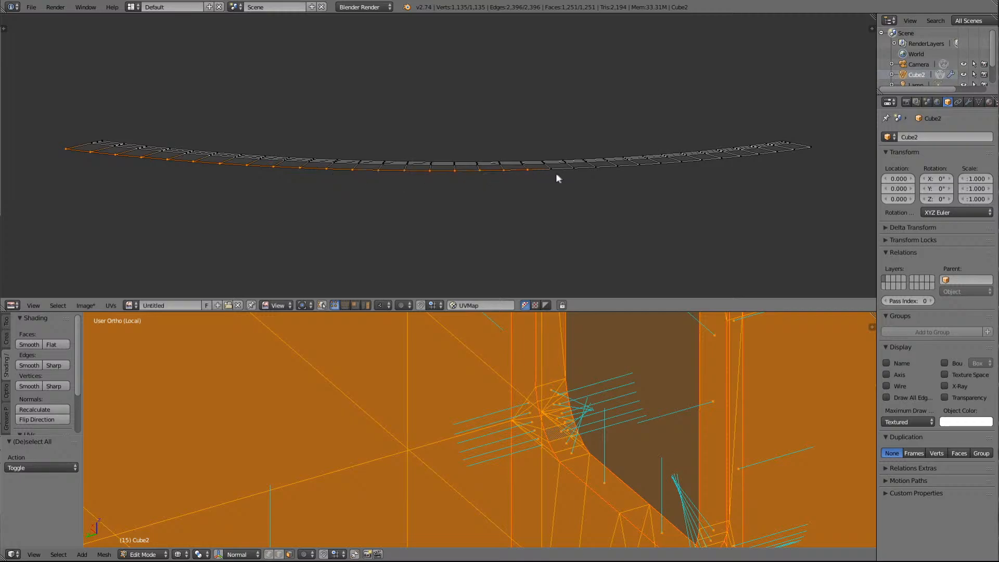
pyautogui.keyDown('shift'); pyautogui.rightClick(598, 174); pyautogui.keyUp('shift')
pyautogui.keyDown('shift'); pyautogui.rightClick(724, 167); pyautogui.keyUp('shift')
pyautogui.keyDown('shift'); pyautogui.rightClick(778, 157); pyautogui.keyUp('shift')
pyautogui.keyDown('shift'); pyautogui.rightClick(792, 155); pyautogui.keyUp('shift')
pyautogui.keyDown('shift'); pyautogui.rightClick(811, 151); pyautogui.keyUp('shift')
# Scale the selected lower-edge vertices to about 0.948 along X to line them up with the strip's upper rows
pyautogui.press('s')
pyautogui.press('x')
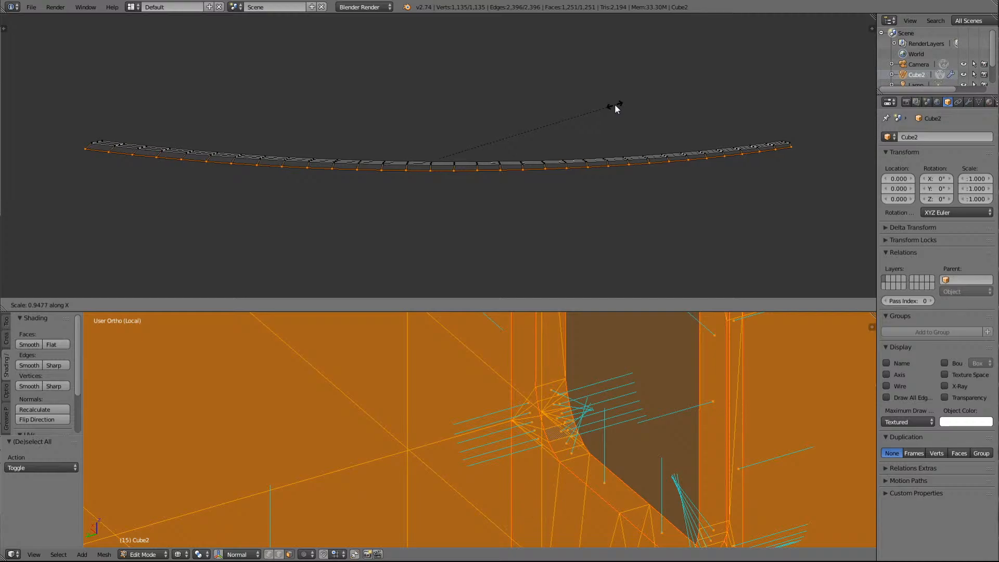
pyautogui.click(616, 106)
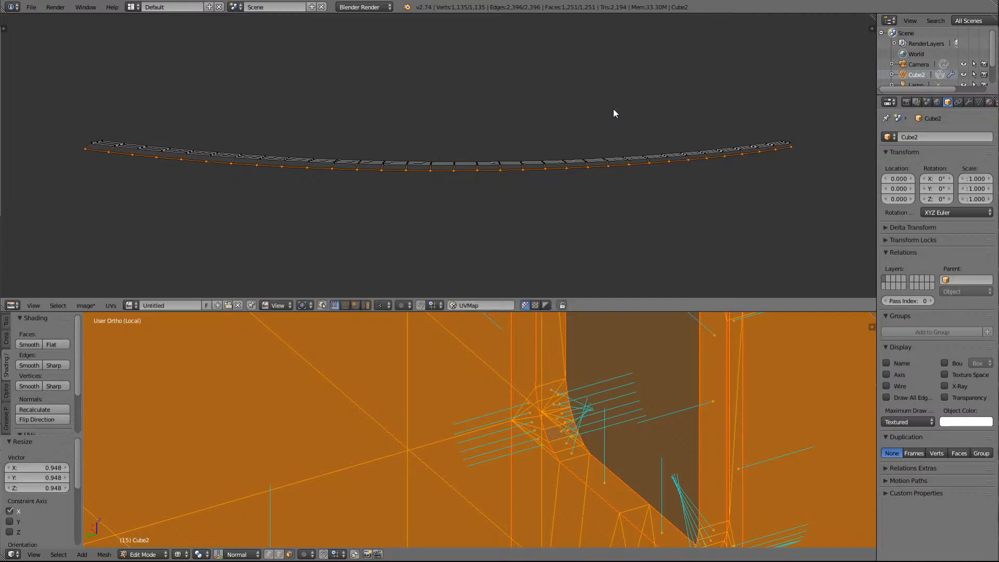
pyautogui.press('Delete')
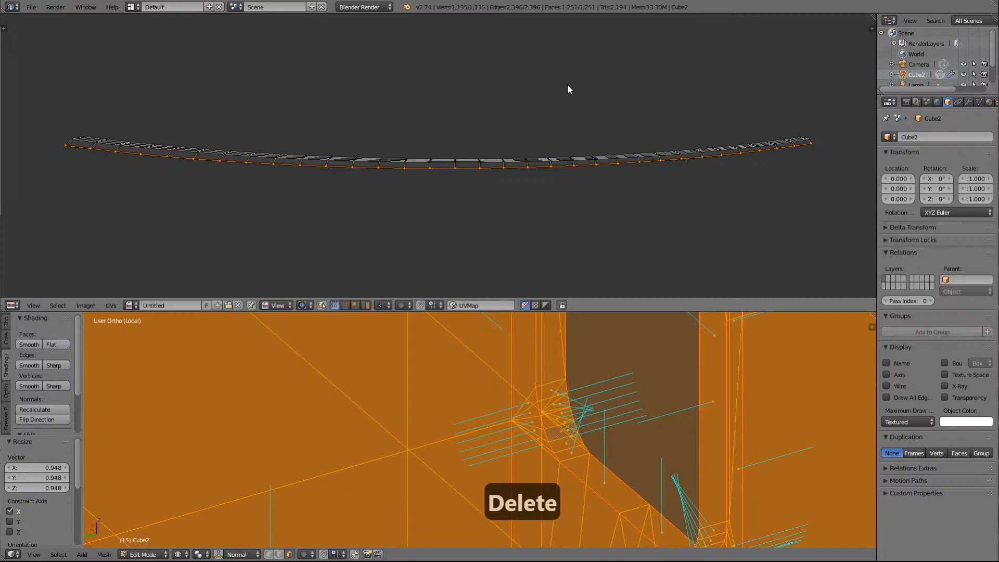
# Move the curved strip's selected lower-edge vertices downward along Y to separate them from the upper rows
pyautogui.scroll(3, 569, 87)
pyautogui.scroll(-4, 569, 87)
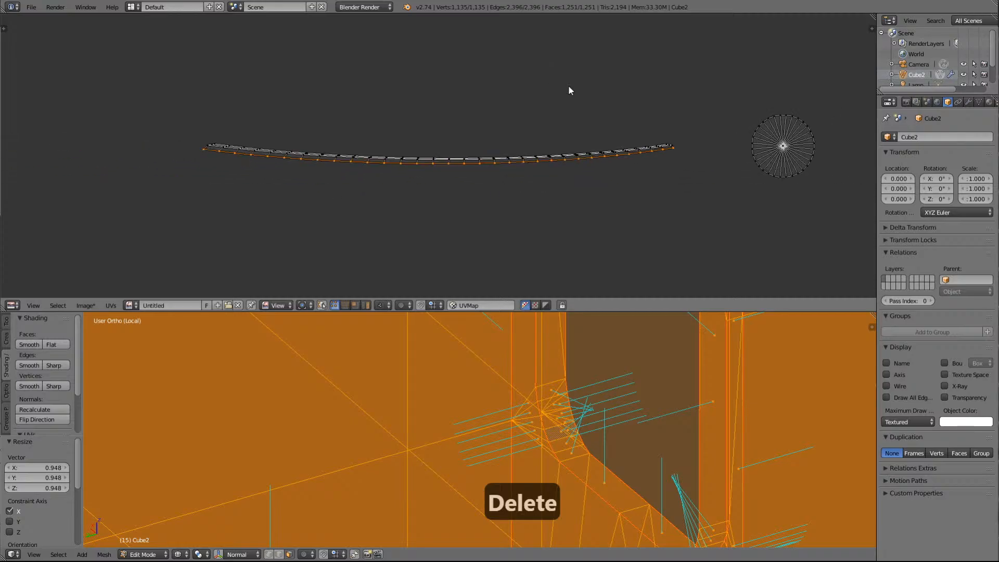
pyautogui.scroll(3, 485, 105)
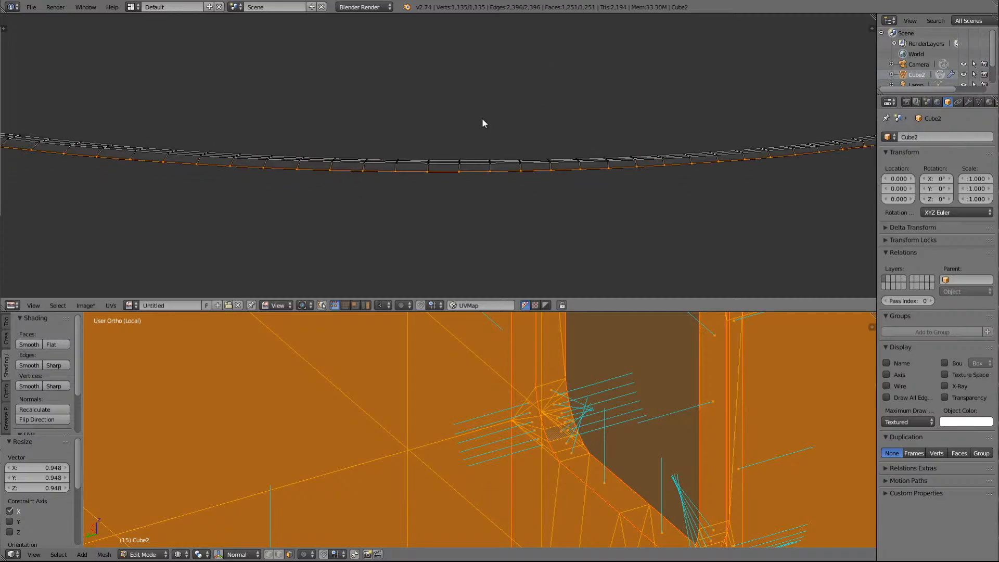
pyautogui.scroll(-1, 483, 123)
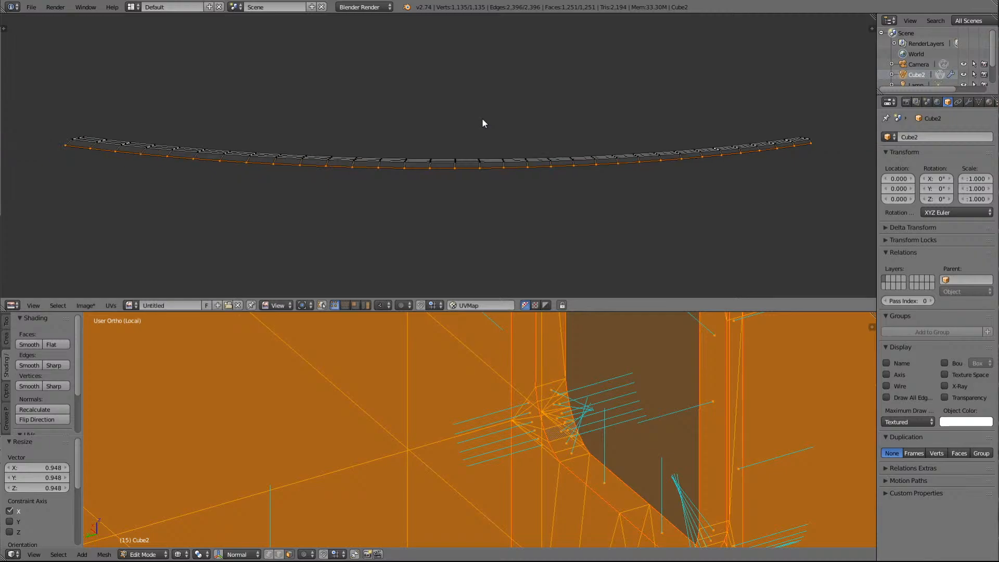
pyautogui.press('a')
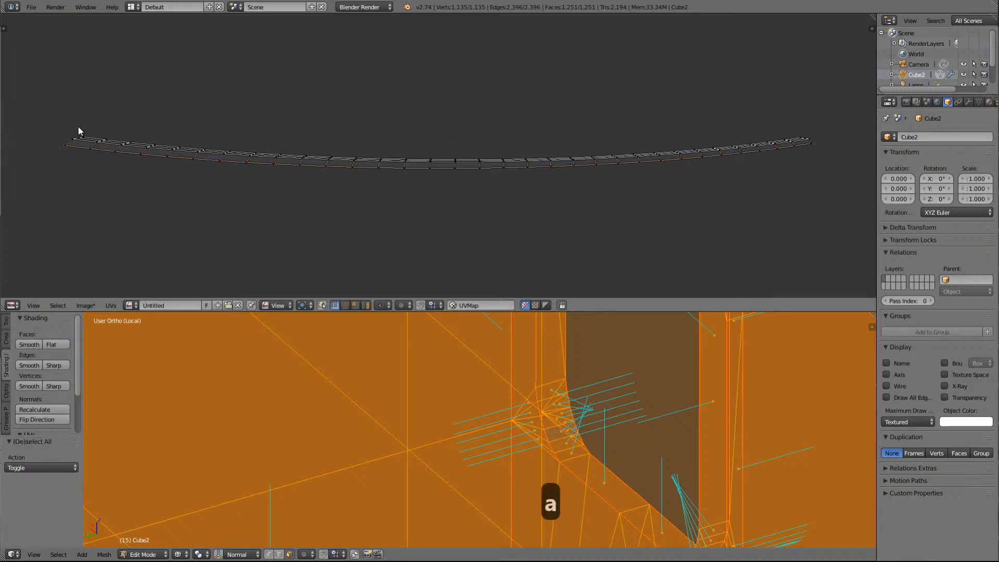
pyautogui.hotkey('ctrl', 'z')
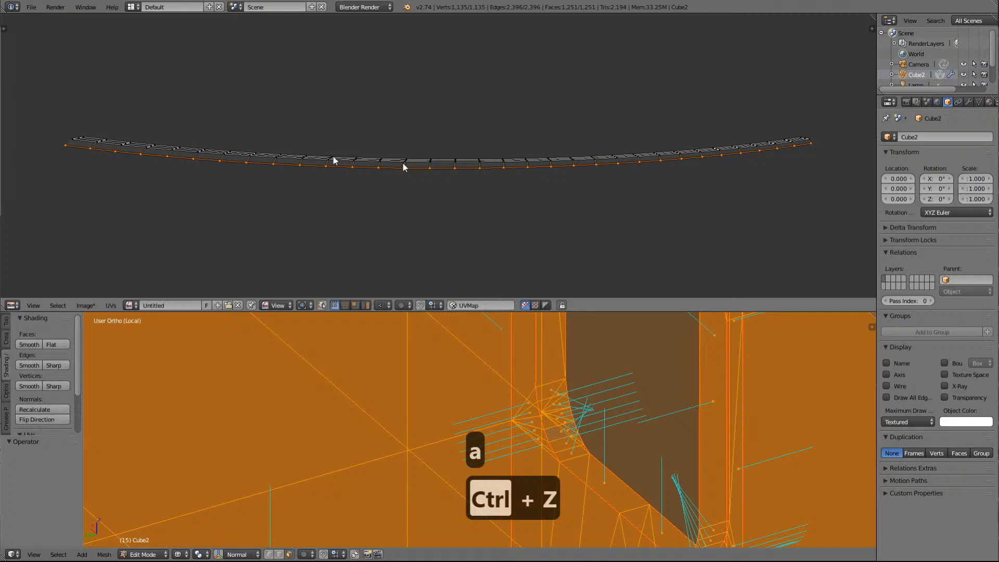
pyautogui.press('g')
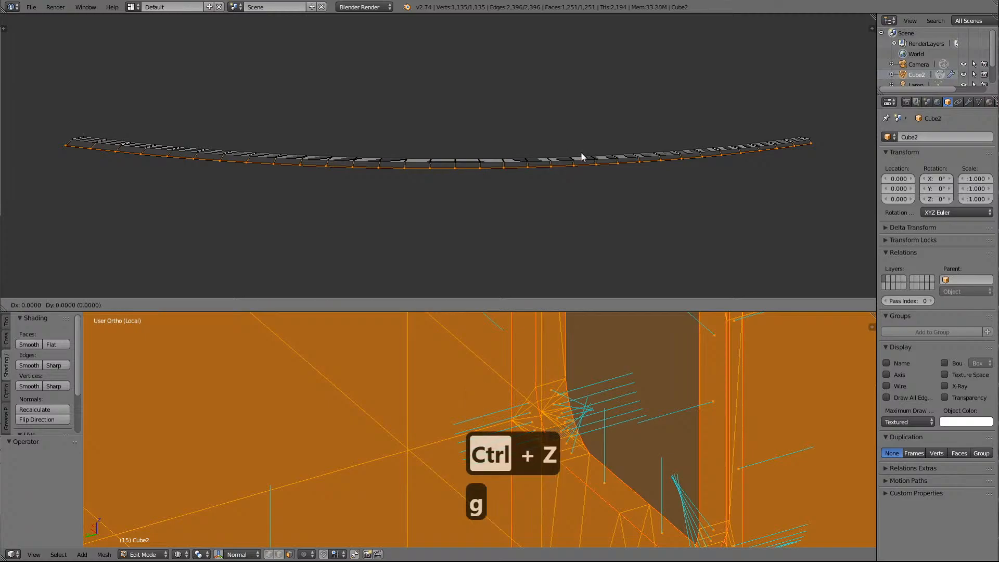
pyautogui.press('y')
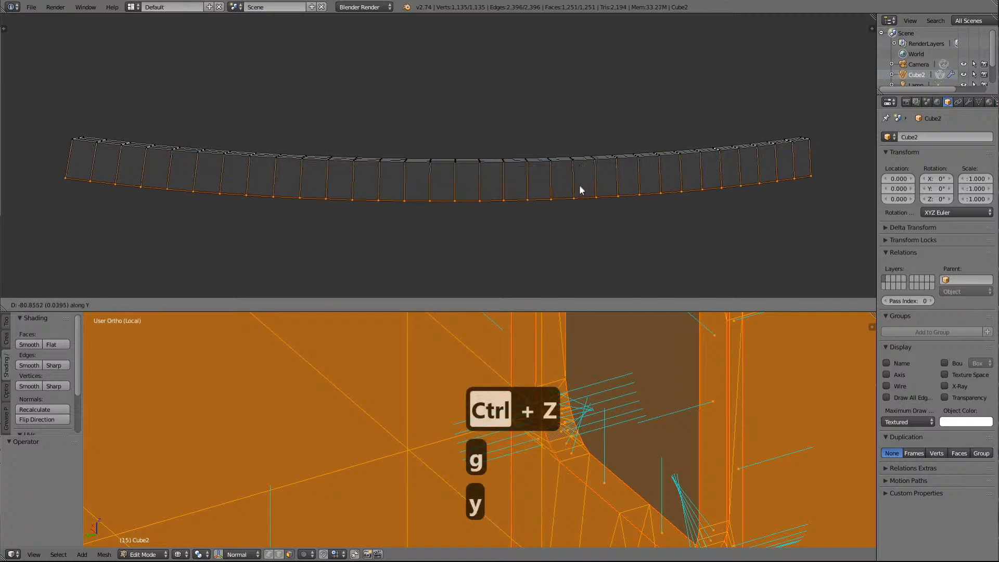
pyautogui.click(580, 192)
pyautogui.press('a')
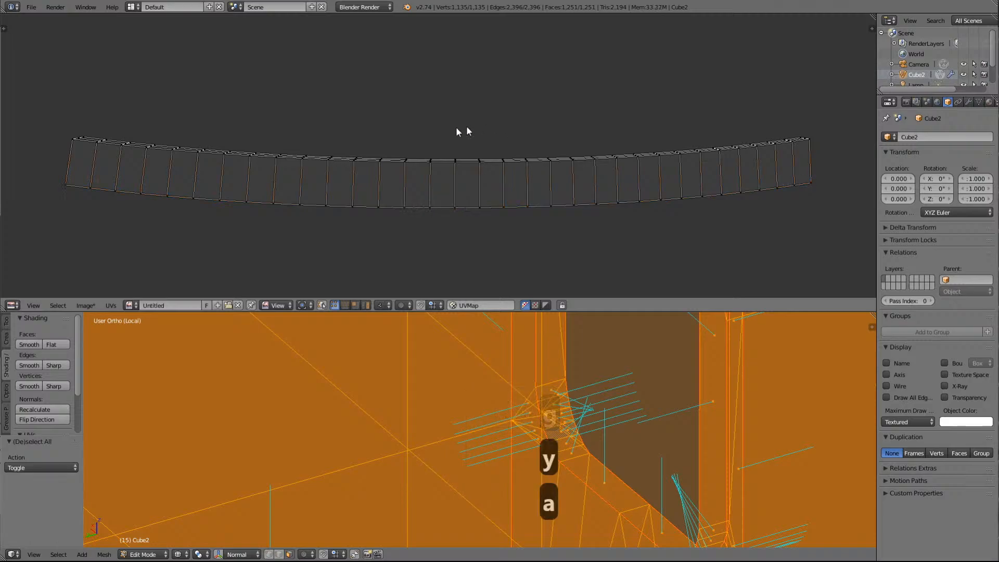
pyautogui.press('b')
pyautogui.moveTo(54, 123); pyautogui.dragTo(835, 171)
pyautogui.press('s')
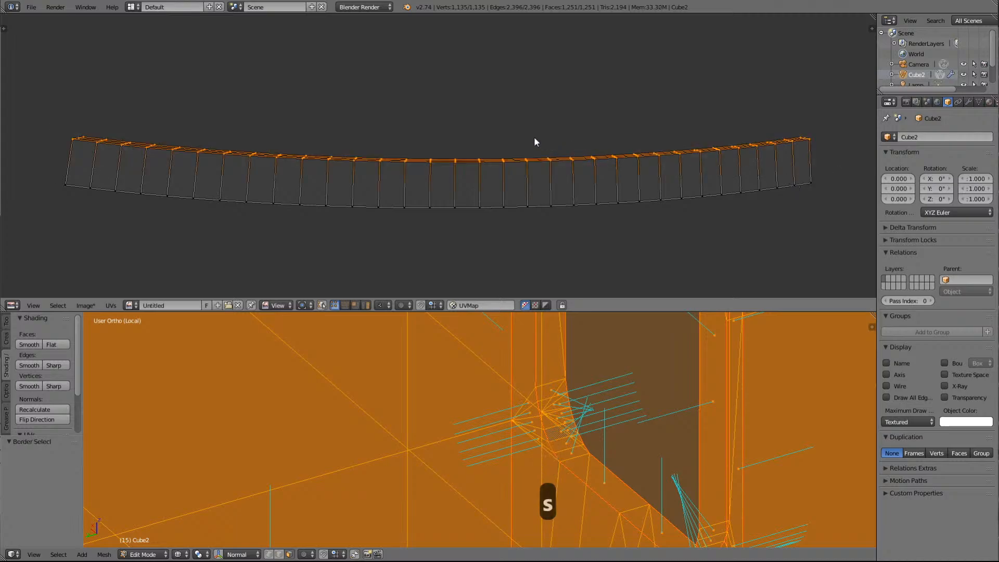
pyautogui.press('y')
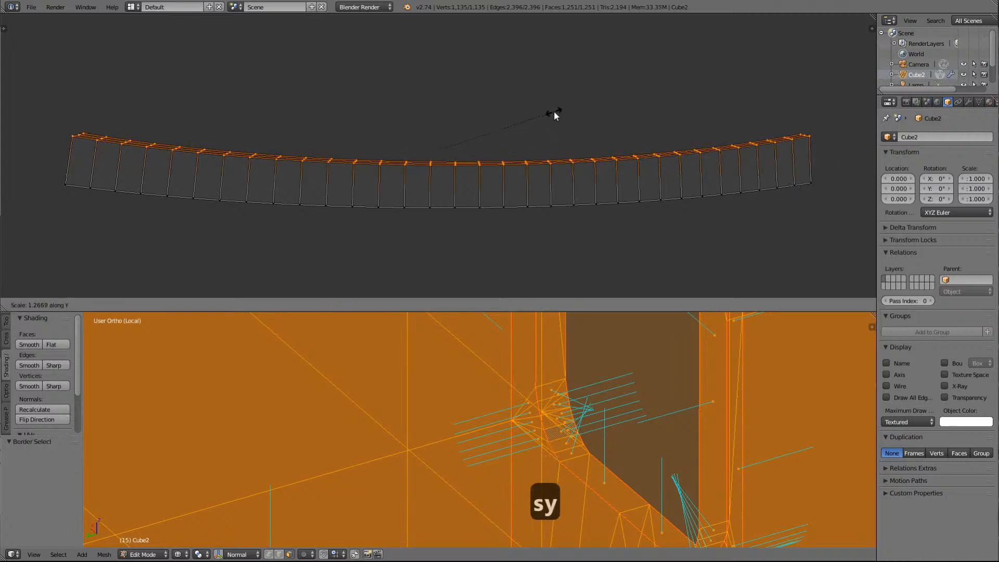
pyautogui.click(554, 111)
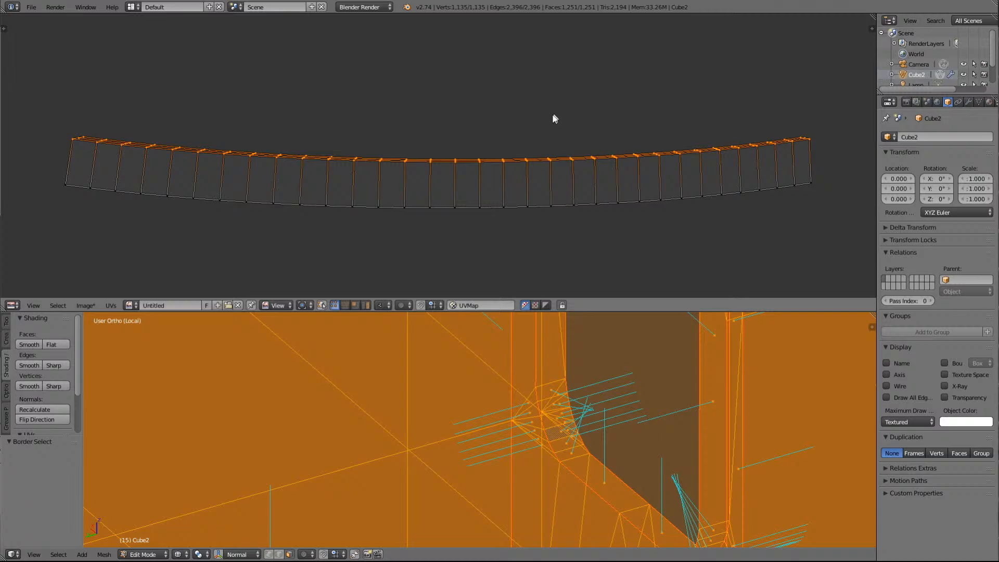
# Switch to edge selection and move the curved strip's two uppermost edge rows up 0.010 along Y
pyautogui.scroll(5, 549, 124)
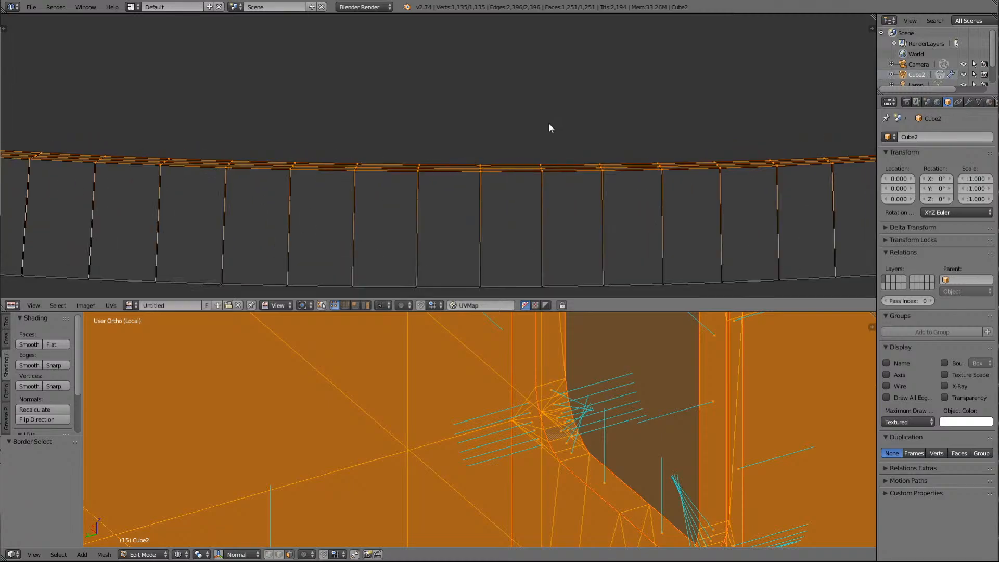
pyautogui.scroll(-5, 550, 125)
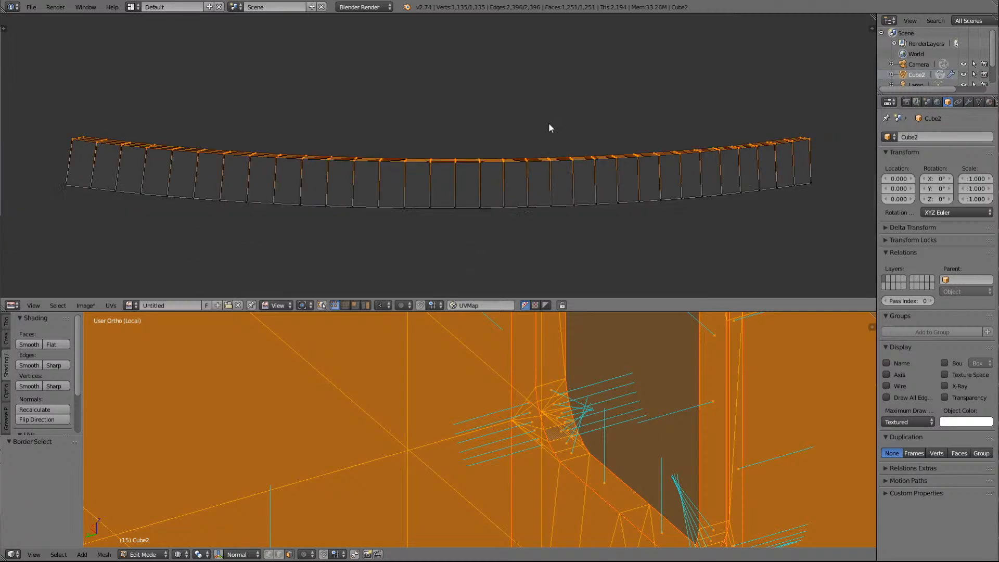
pyautogui.click(345, 305)
pyautogui.press('g')
pyautogui.press('y')
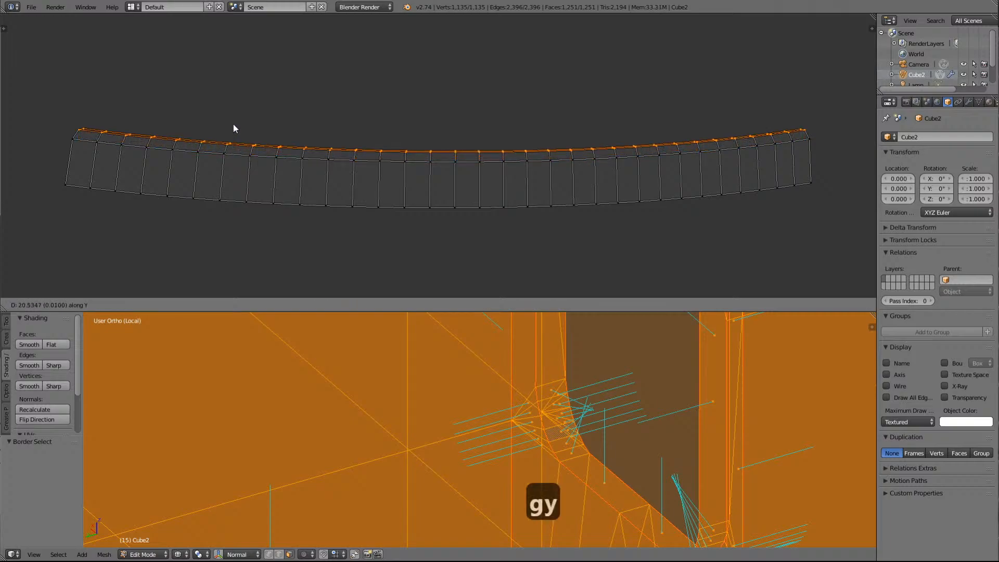
pyautogui.click(234, 125)
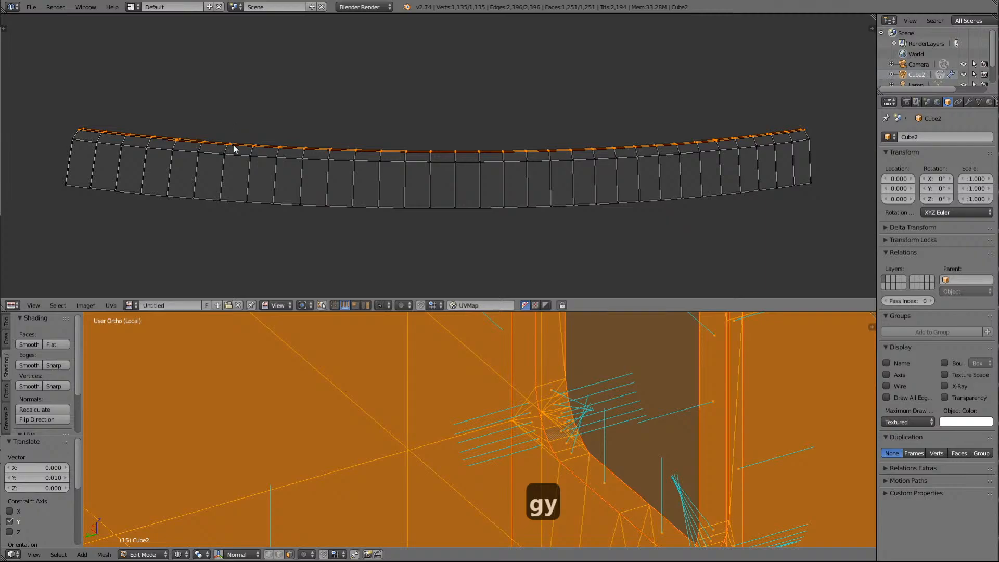
# Move the curved strip's uppermost inner edge row down 0.006 along Y to spread the upper rows
pyautogui.press('g')
pyautogui.press('y')
pyautogui.click(389, 102)
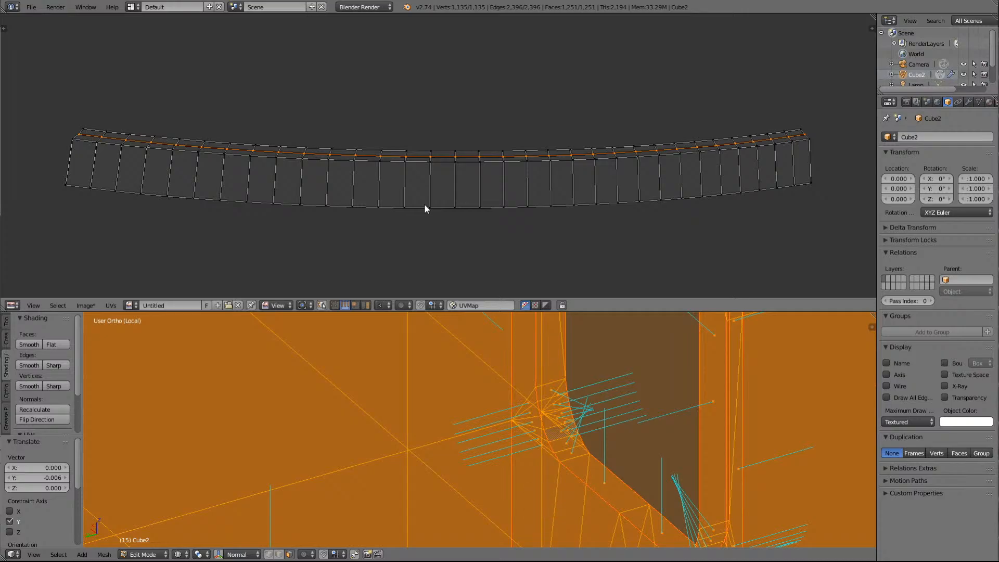
# Select the entire curved strip island and scale it to about 1.25 along Y
pyautogui.press('a')
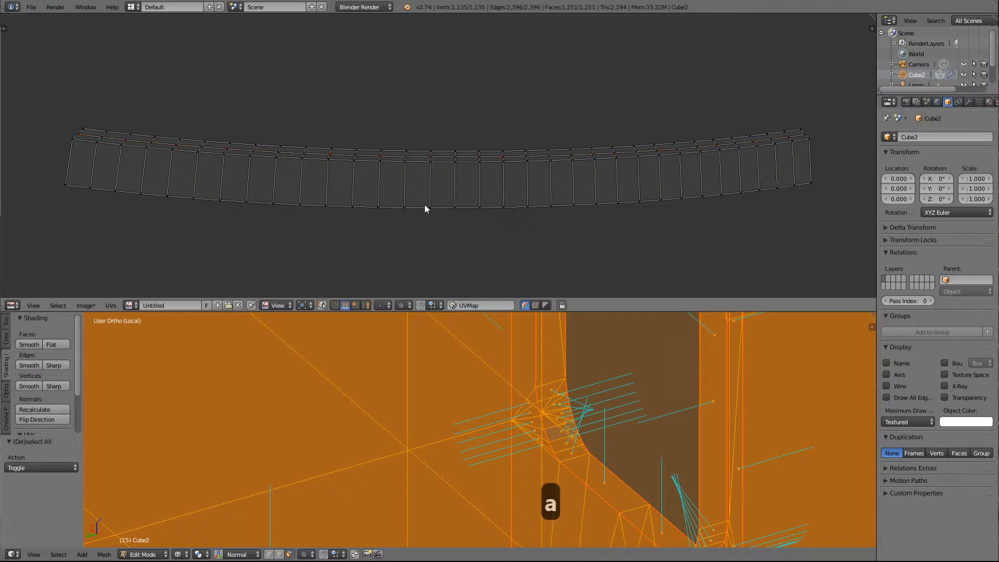
pyautogui.press('b')
pyautogui.moveTo(48, 111); pyautogui.dragTo(843, 239)
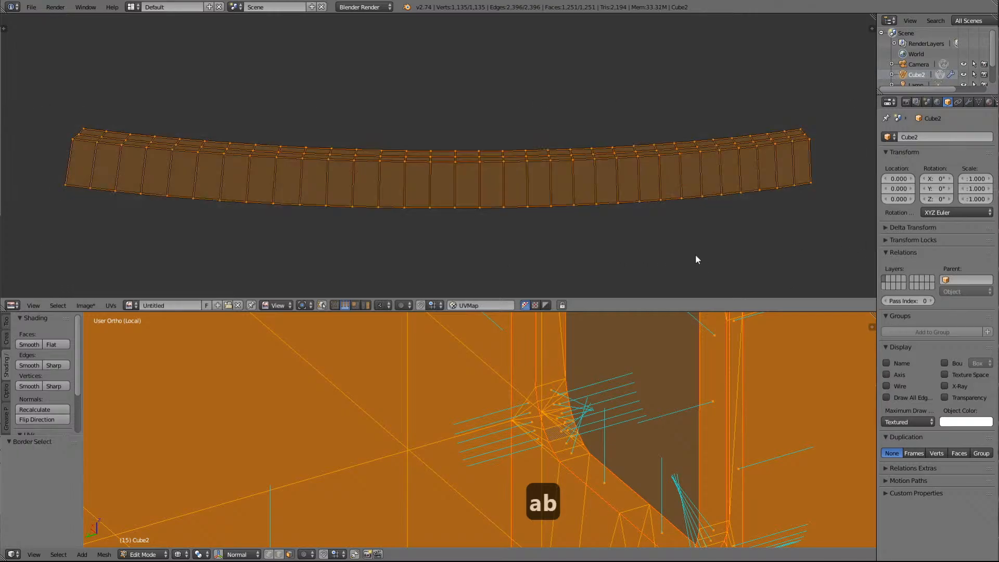
pyautogui.press('s')
pyautogui.press('y')
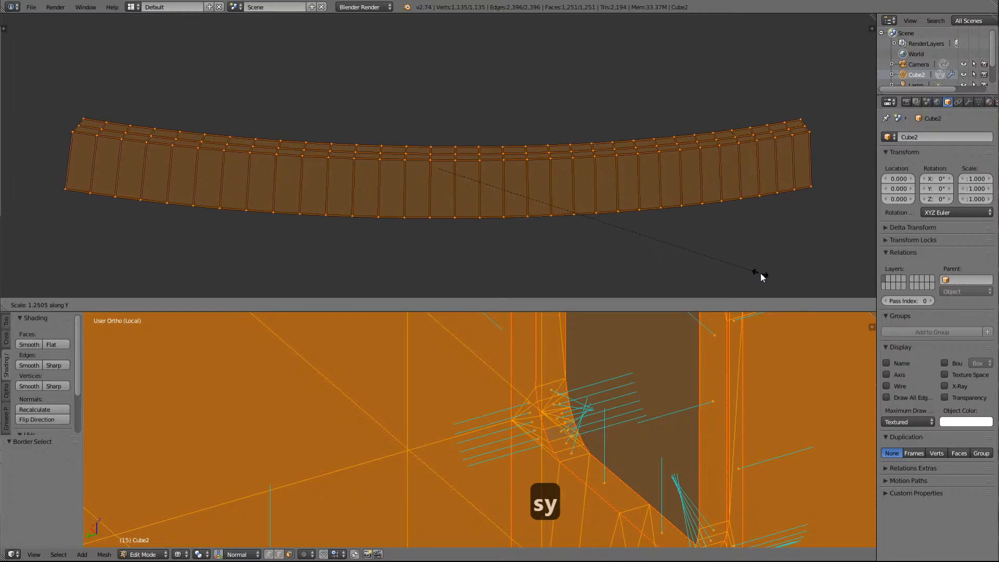
pyautogui.click(760, 272)
# Select only the curved strip's lower edge loop and move it up 0.056 along Y to match the other rows' spacing
pyautogui.press('a')
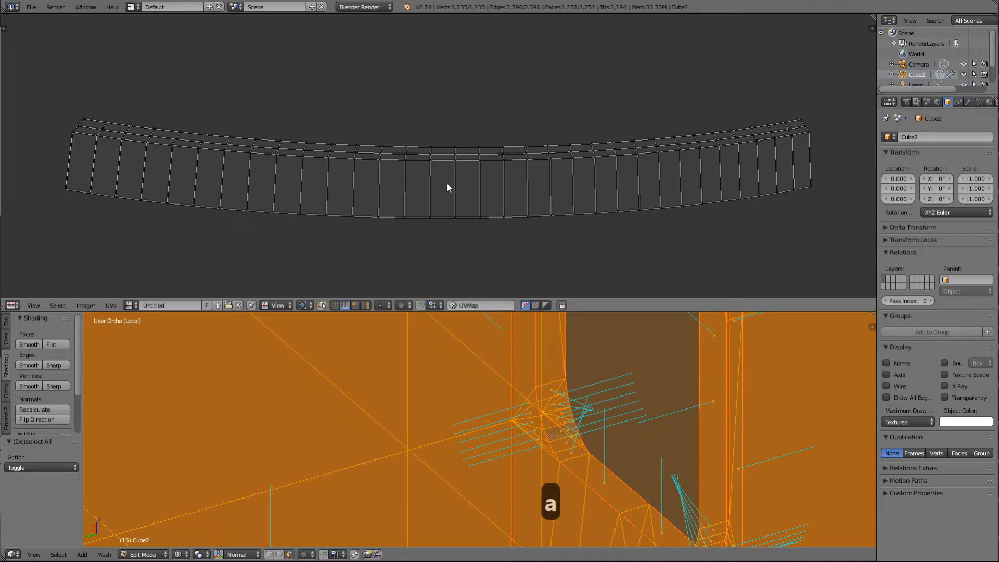
pyautogui.keyDown('alt'); pyautogui.rightClick(294, 214); pyautogui.keyUp('alt')
pyautogui.press('g')
pyautogui.press('y')
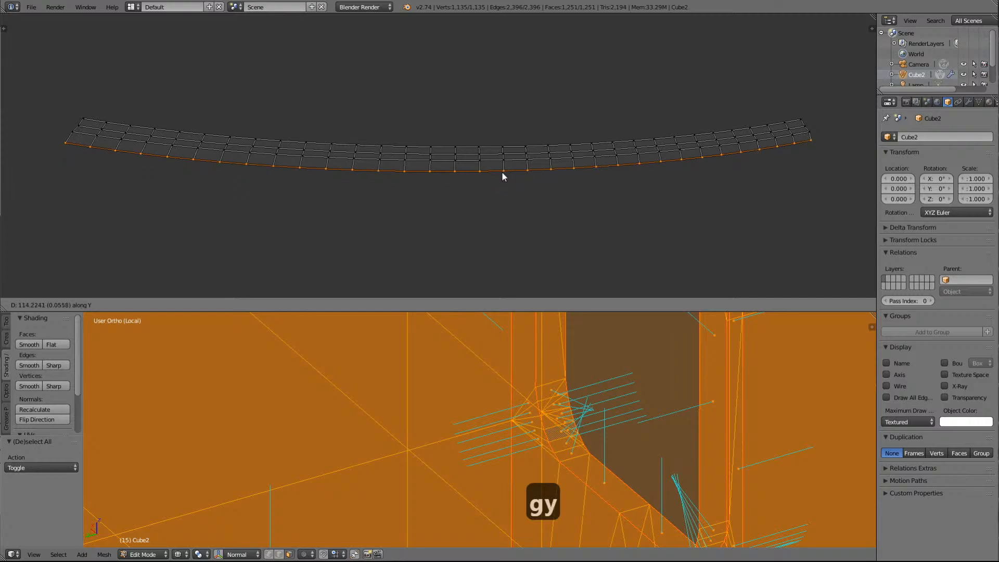
pyautogui.click(503, 176)
pyautogui.hotkey('shift', 'F10')
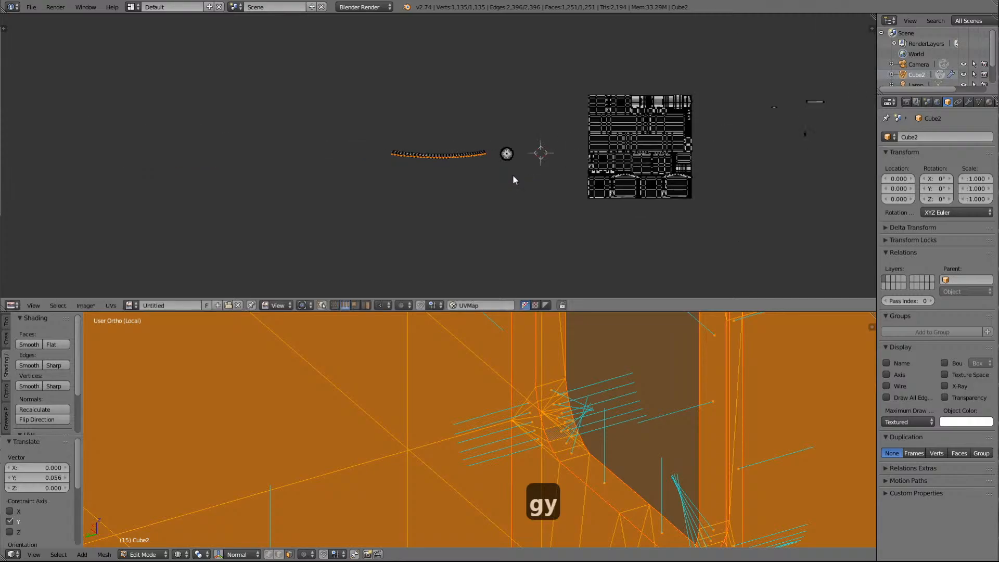
pyautogui.scroll(6, 513, 174)
pyautogui.scroll(-2, 531, 183)
pyautogui.scroll(-1, 644, 213)
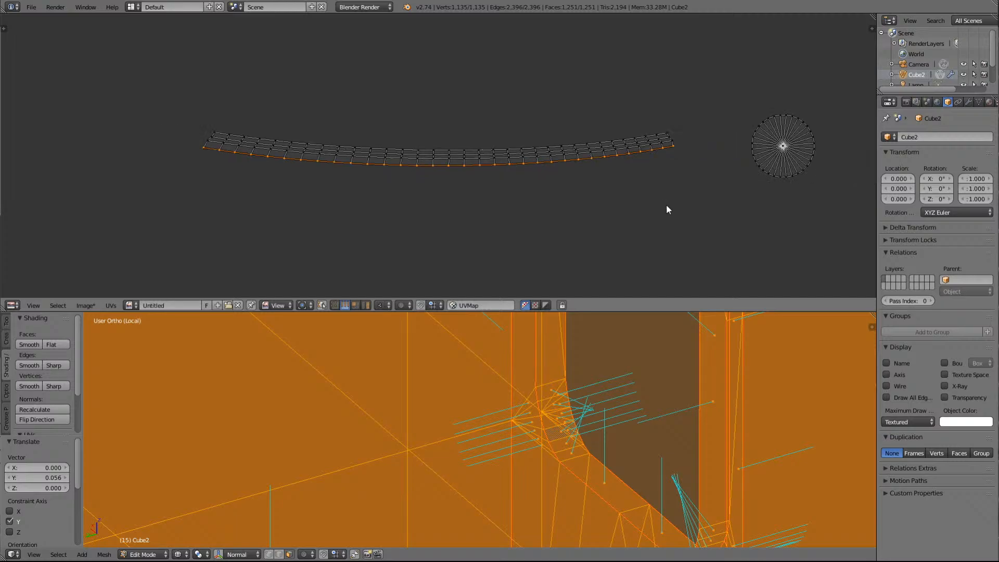
pyautogui.press('s')
pyautogui.press('x')
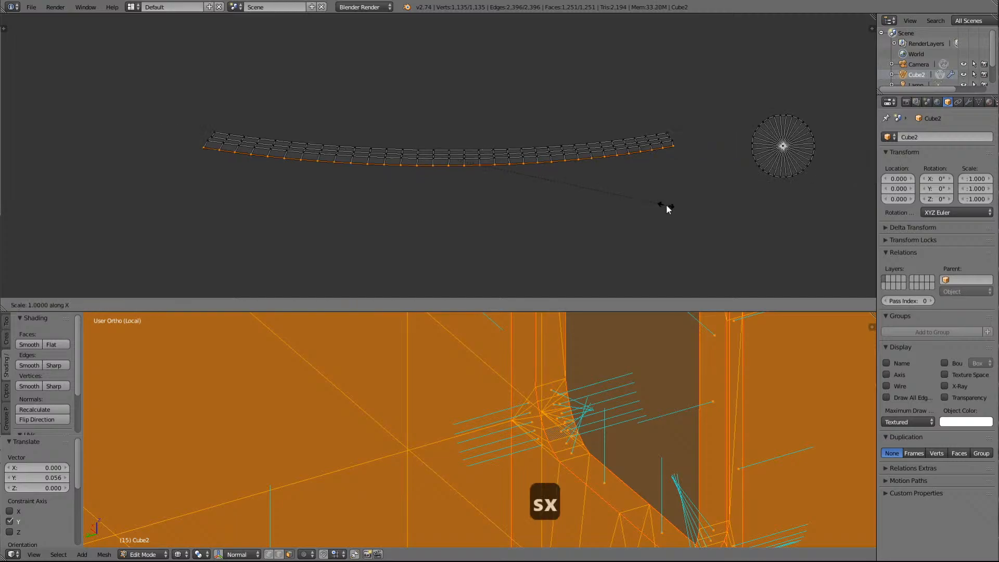
pyautogui.click(666, 205)
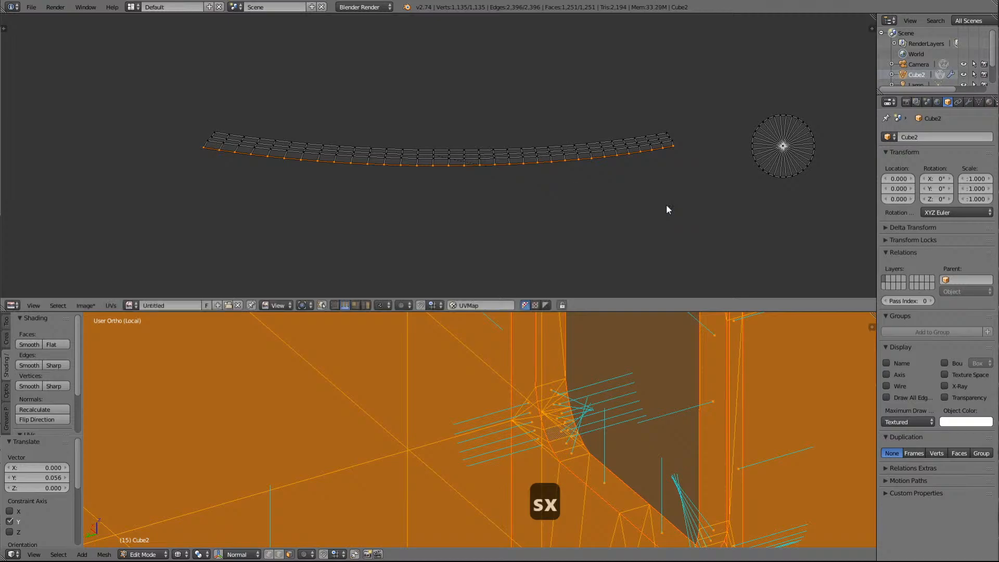
# Select the whole curved strip island and compress it to 0.225 along X
pyautogui.press('a')
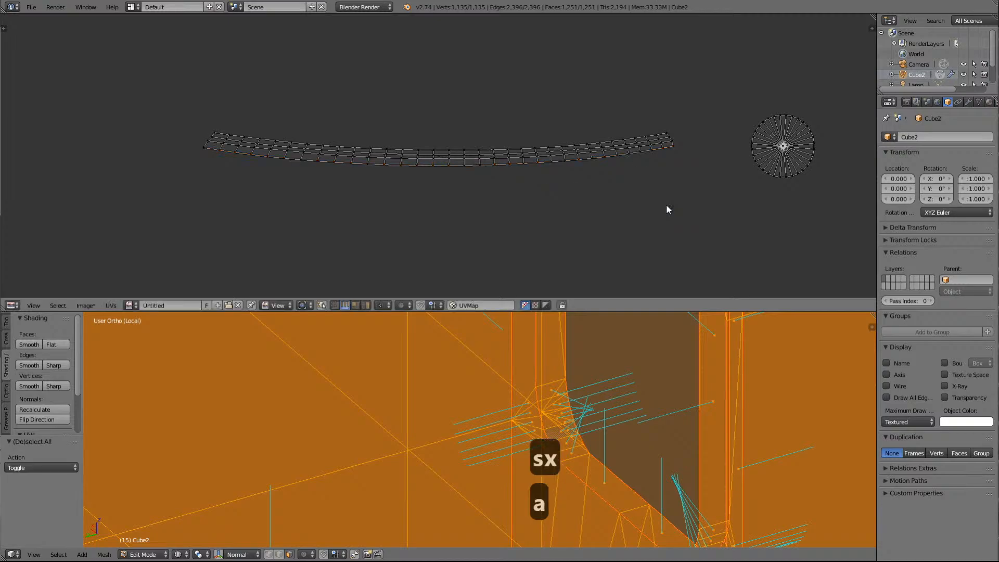
pyautogui.press('b')
pyautogui.moveTo(179, 125); pyautogui.dragTo(676, 179)
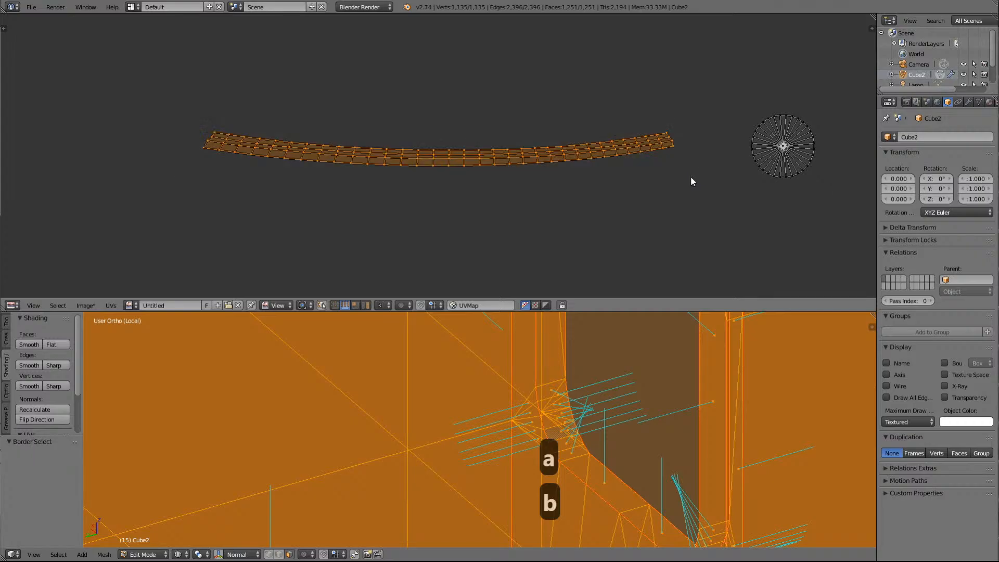
pyautogui.press('s')
pyautogui.press('x')
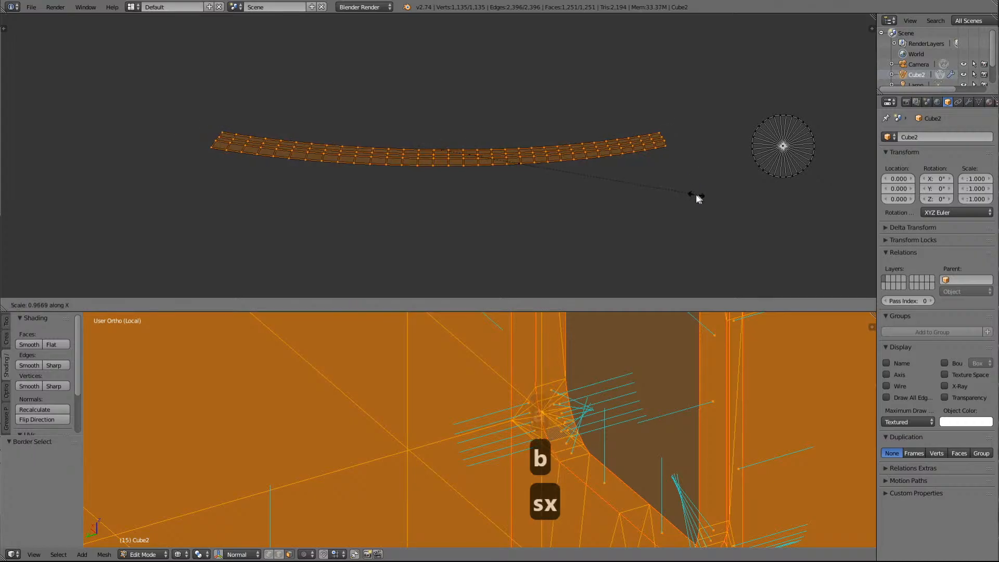
pyautogui.click(473, 198)
# Move the curved strip by 2.296 along X and 0.426 along Y into the gap near the texture square's upper-right corner
pyautogui.scroll(-6, 548, 161)
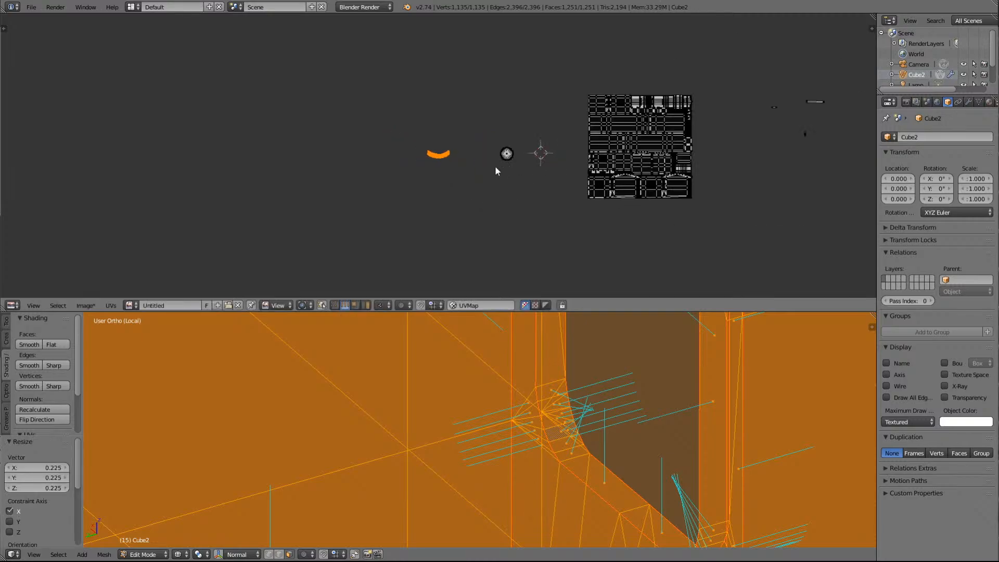
pyautogui.press('g')
pyautogui.click(734, 127)
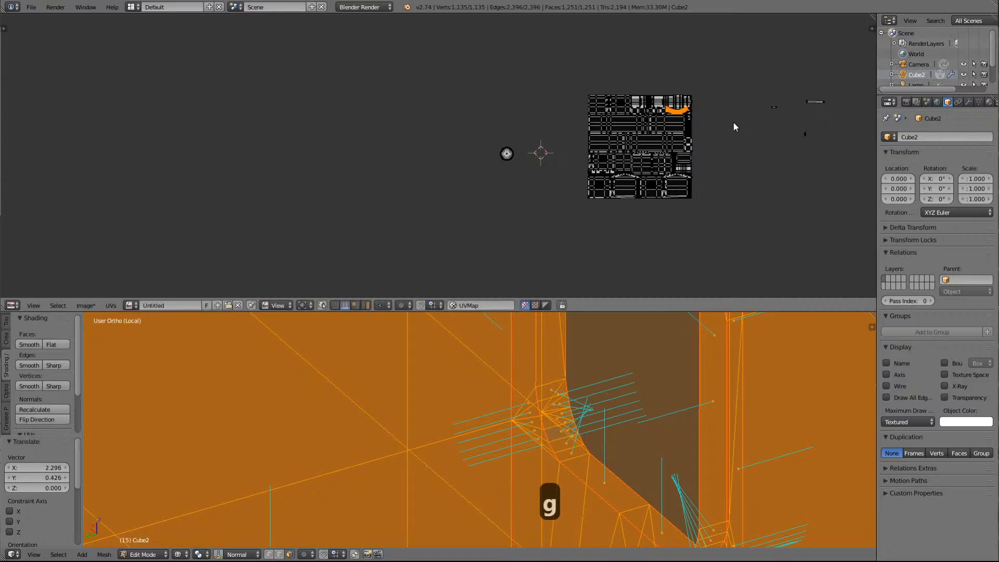
# Switch to island selection, select the four small fan-shaped islands below the curved strip's end and move them down 0.032 along Y
pyautogui.press('KP_Decimal')
pyautogui.scroll(4, 734, 127)
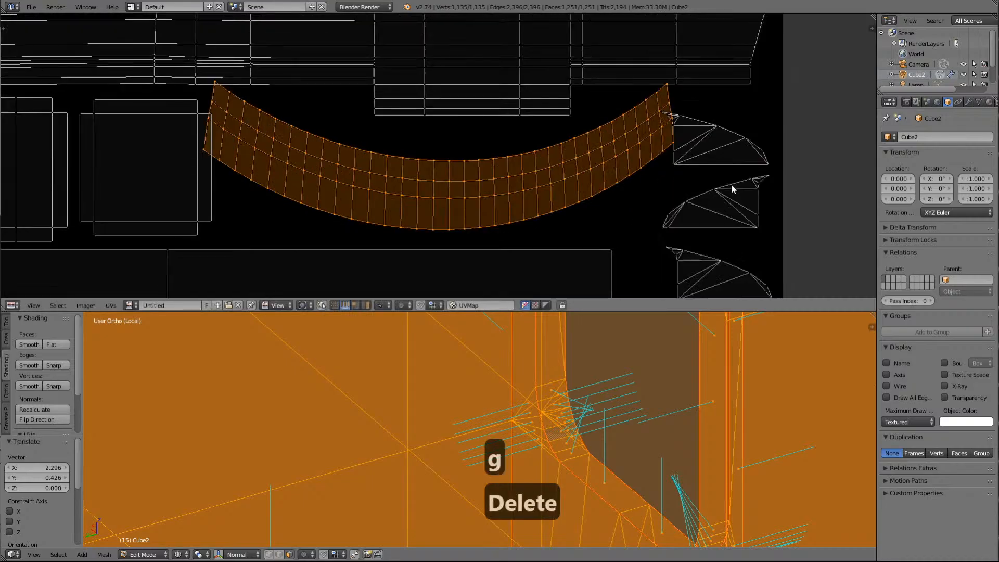
pyautogui.scroll(-4, 729, 189)
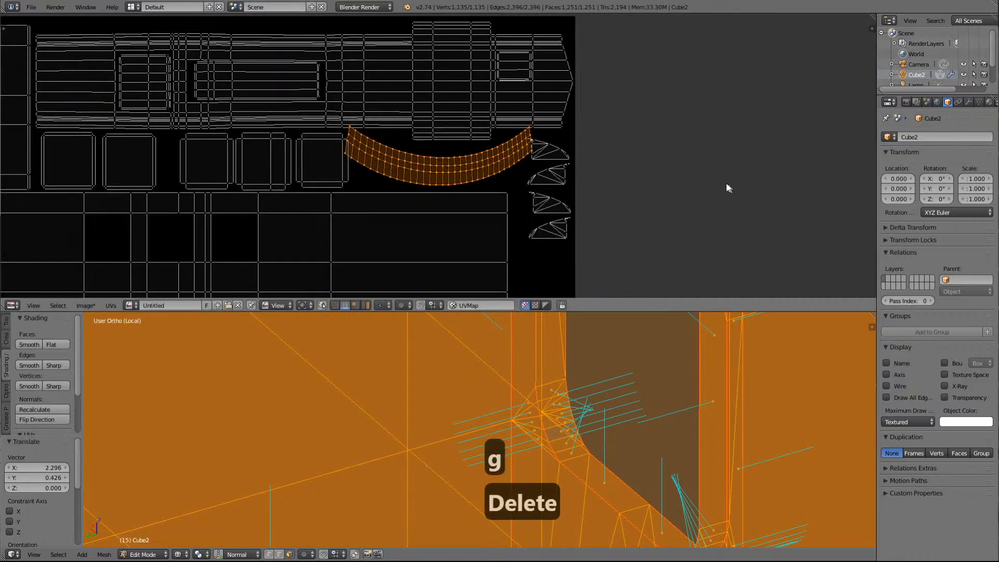
pyautogui.rightClick(552, 156)
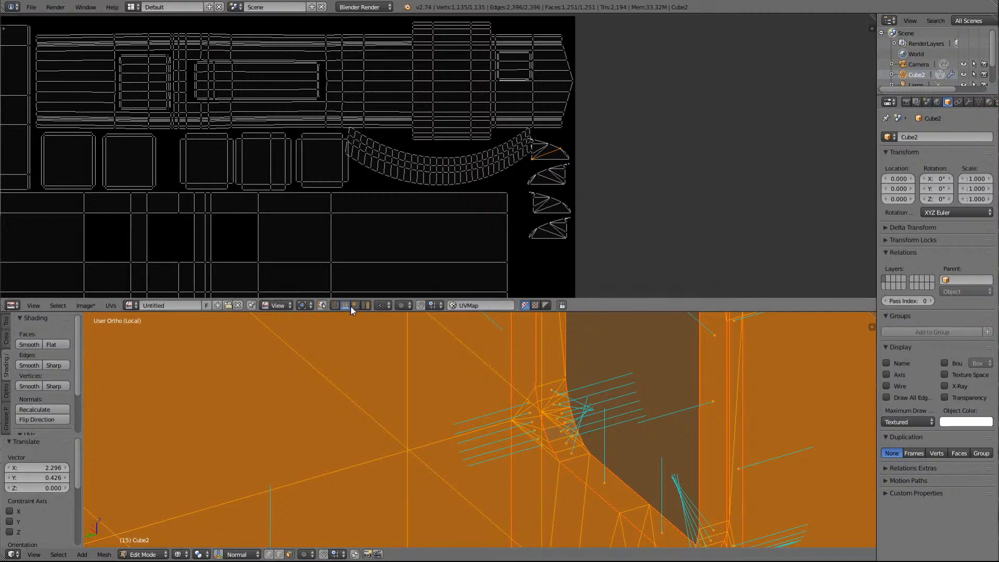
pyautogui.click(366, 305)
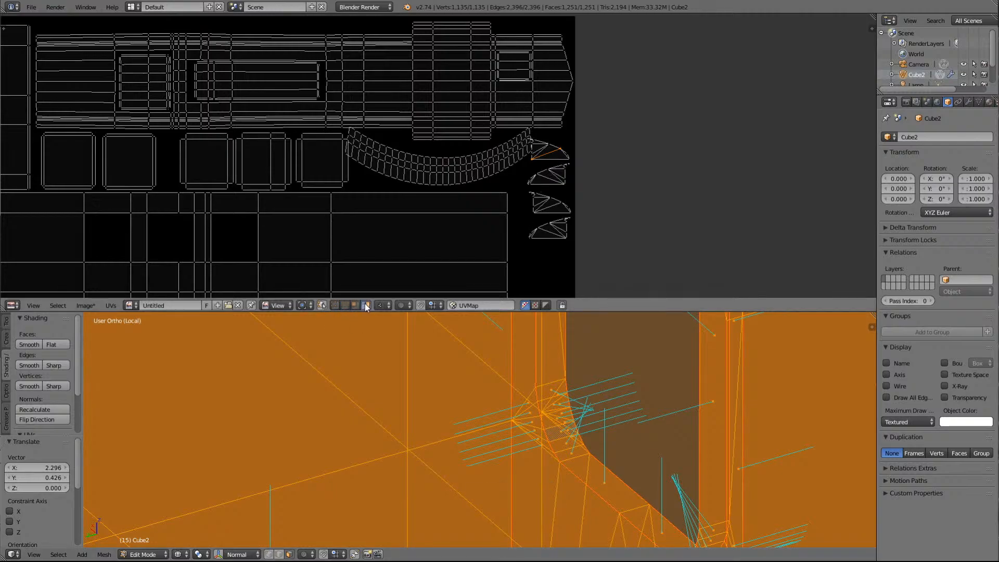
pyautogui.rightClick(554, 154)
pyautogui.keyDown('shift'); pyautogui.rightClick(557, 177); pyautogui.keyUp('shift')
pyautogui.keyDown('shift'); pyautogui.rightClick(549, 237); pyautogui.keyUp('shift')
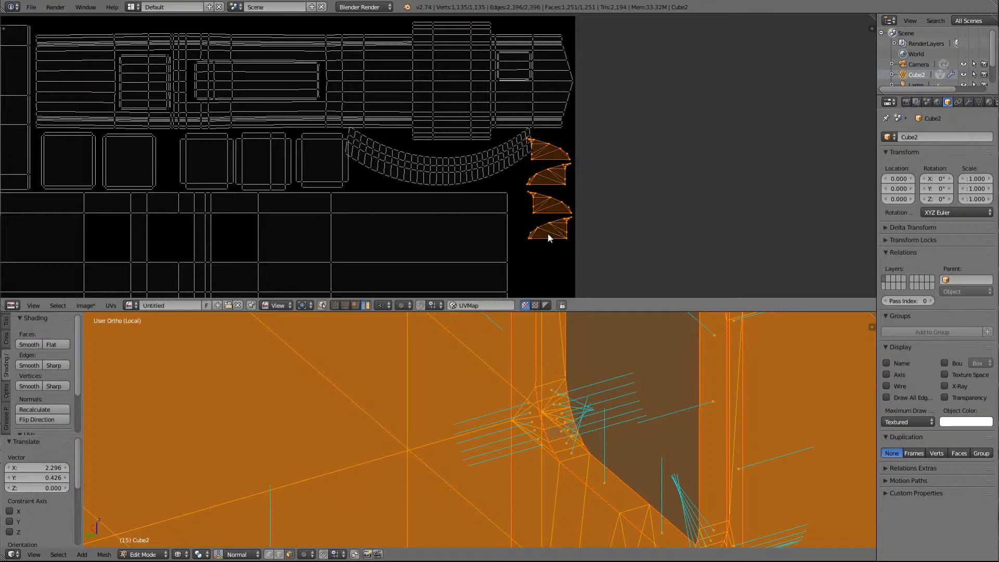
pyautogui.press('g')
pyautogui.press('y')
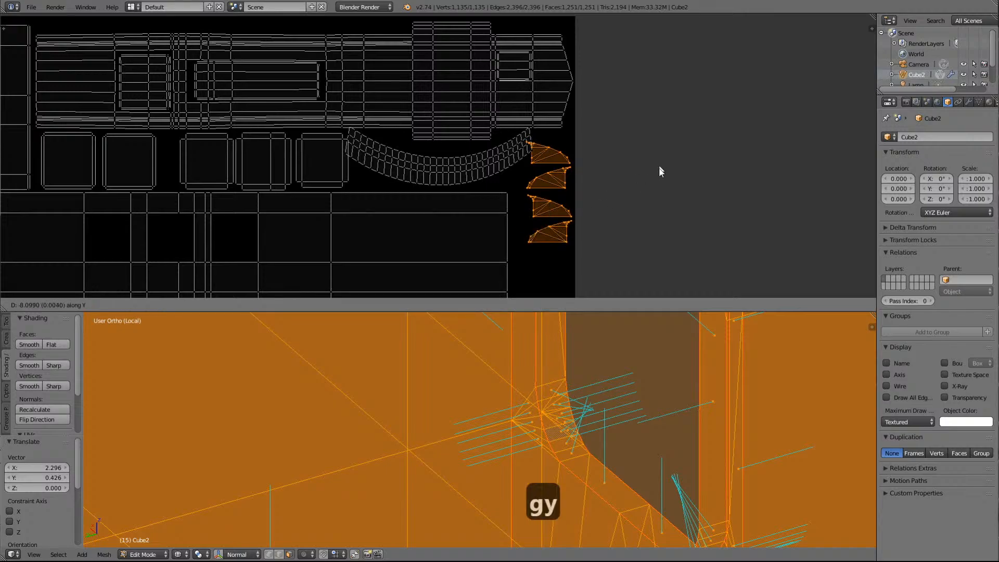
pyautogui.click(455, 196)
# Move the curved strip island by 0.023 along X and -0.002 along Y, clear of the neighbouring rectangular island
pyautogui.rightClick(446, 180)
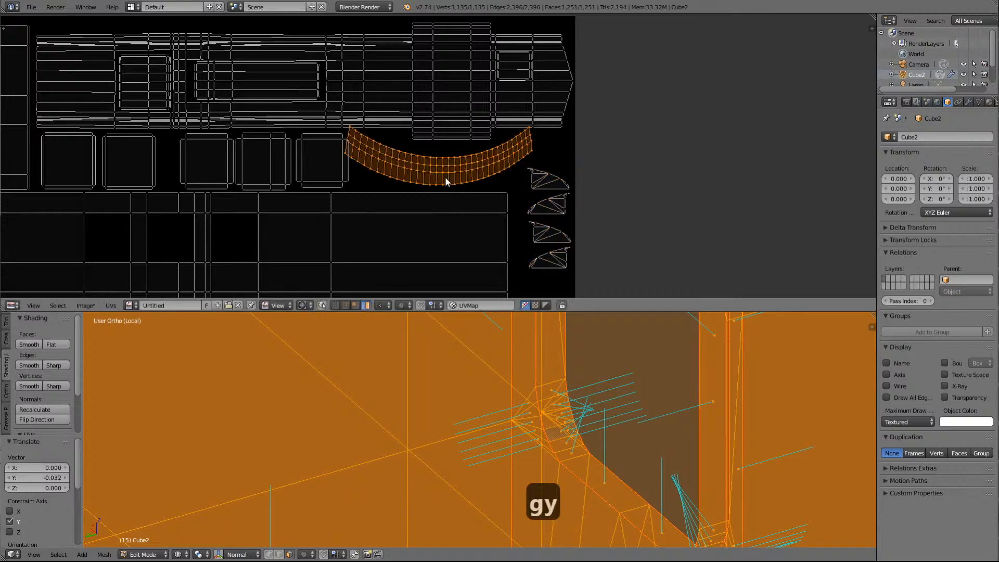
pyautogui.press('g')
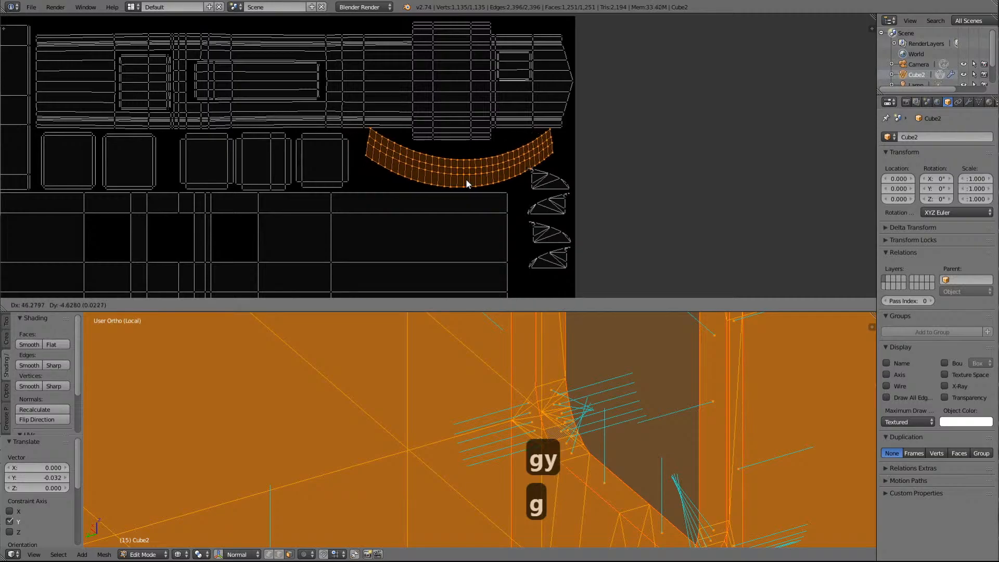
pyautogui.click(466, 179)
# Scale the curved strip island to 0.656 along Y and 1.14 along X
pyautogui.press('s')
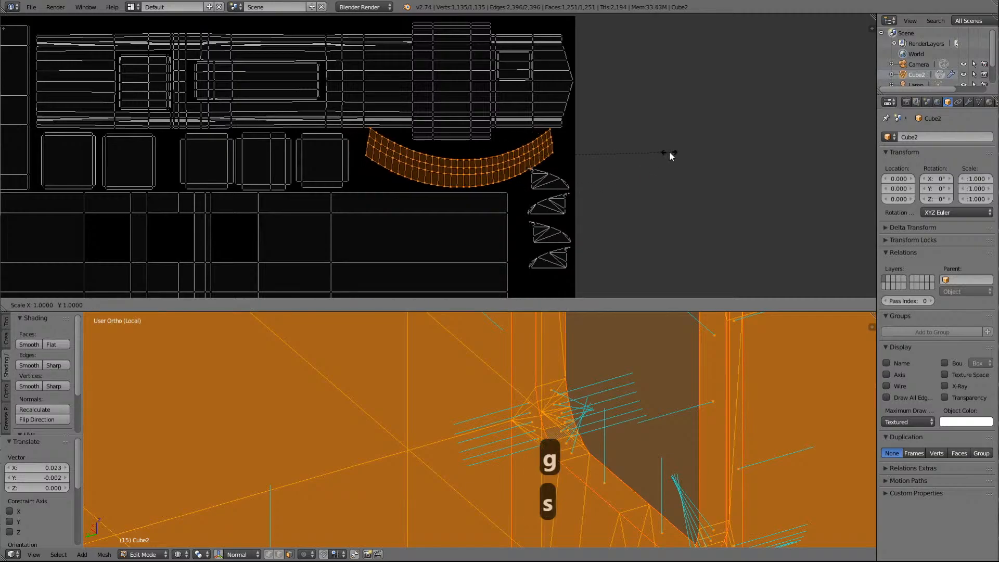
pyautogui.press('y')
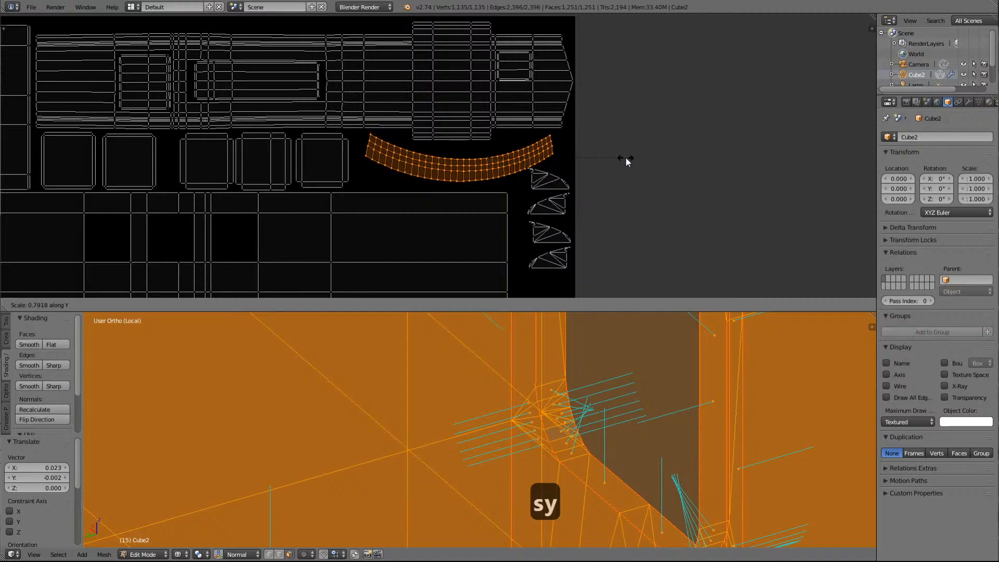
pyautogui.click(597, 157)
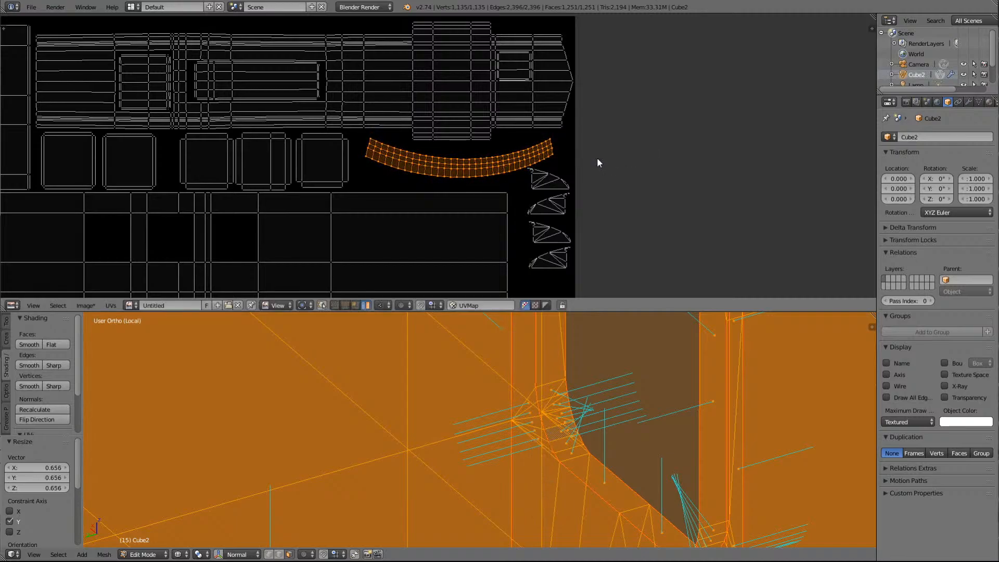
pyautogui.press('x')
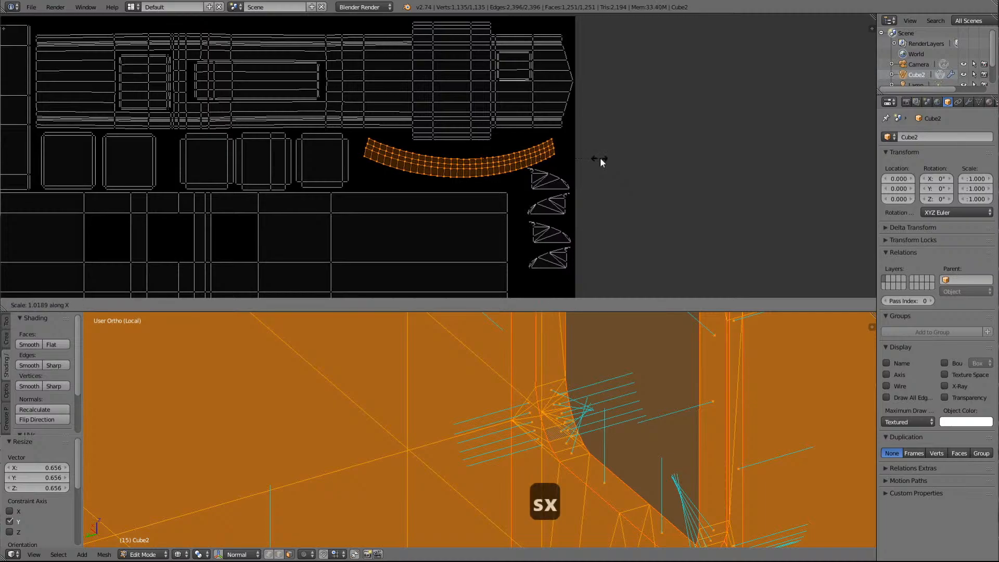
pyautogui.click(617, 158)
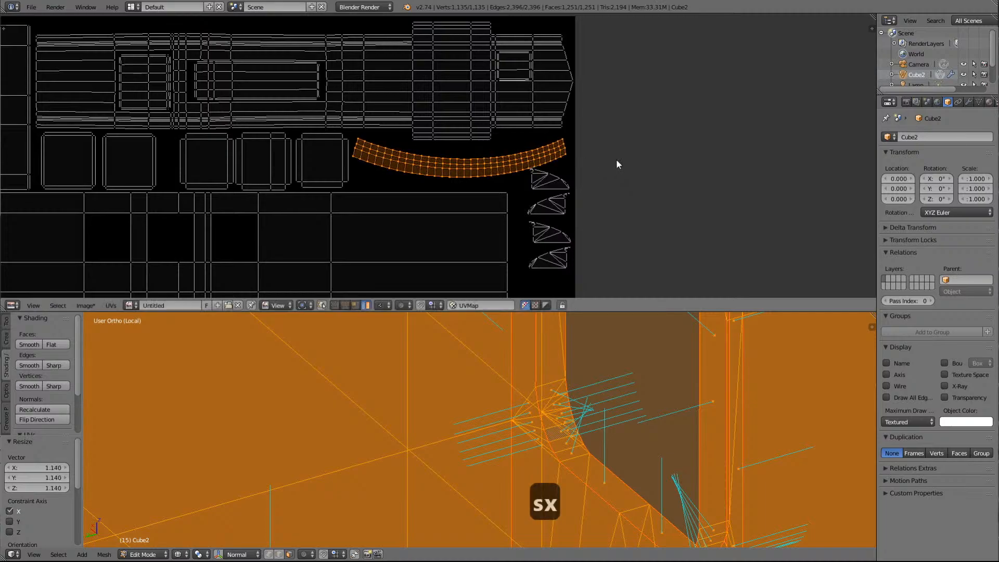
# Nudge the curved strip island by 0.001 along X and 0.005 along Y
pyautogui.press('g')
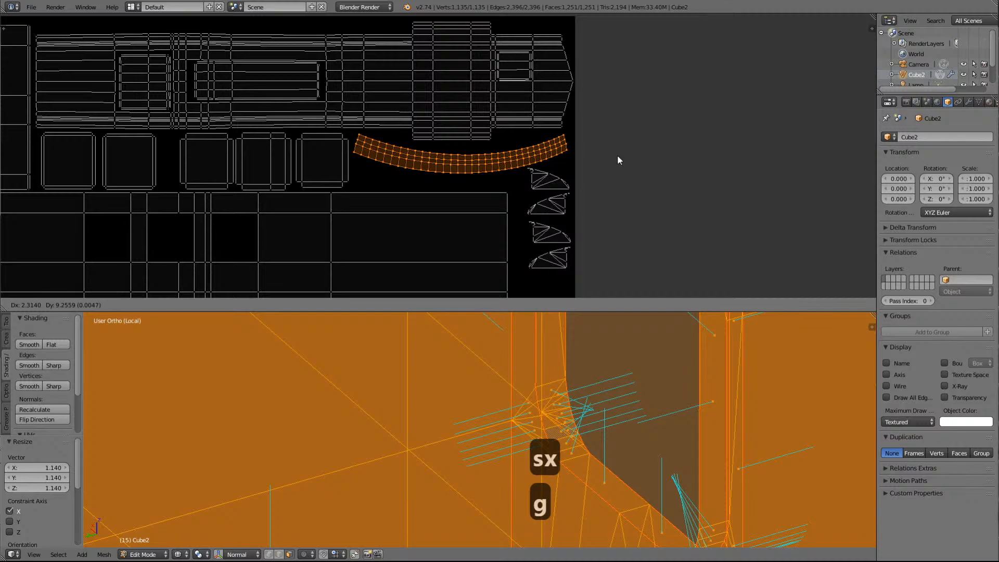
pyautogui.click(617, 154)
pyautogui.scroll(-3, 669, 193)
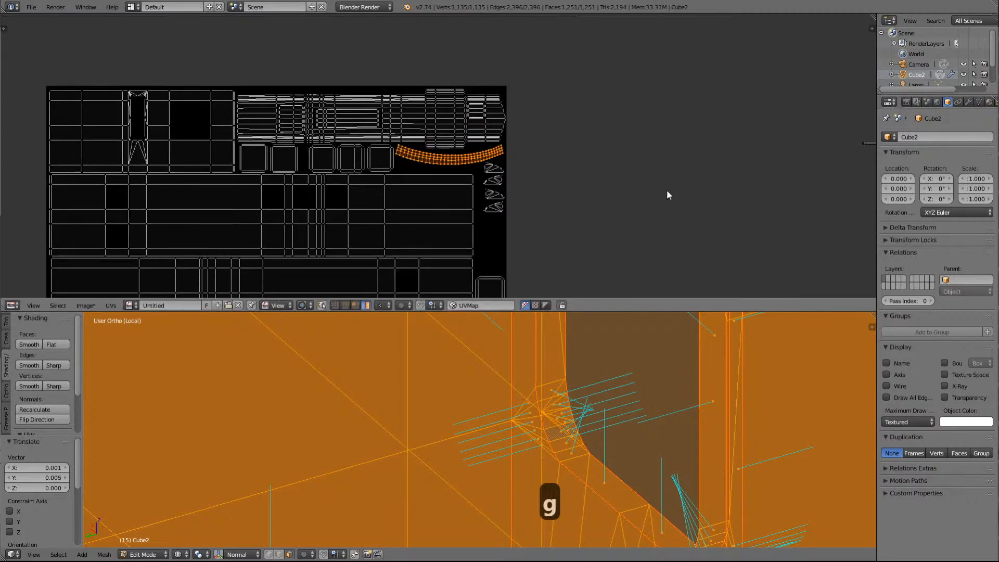
# Select the outlying round island and move it by 1.751 along X and 0.216 along Y to the texture square's right edge
pyautogui.scroll(-3, 668, 195)
pyautogui.scroll(-3, 539, 199)
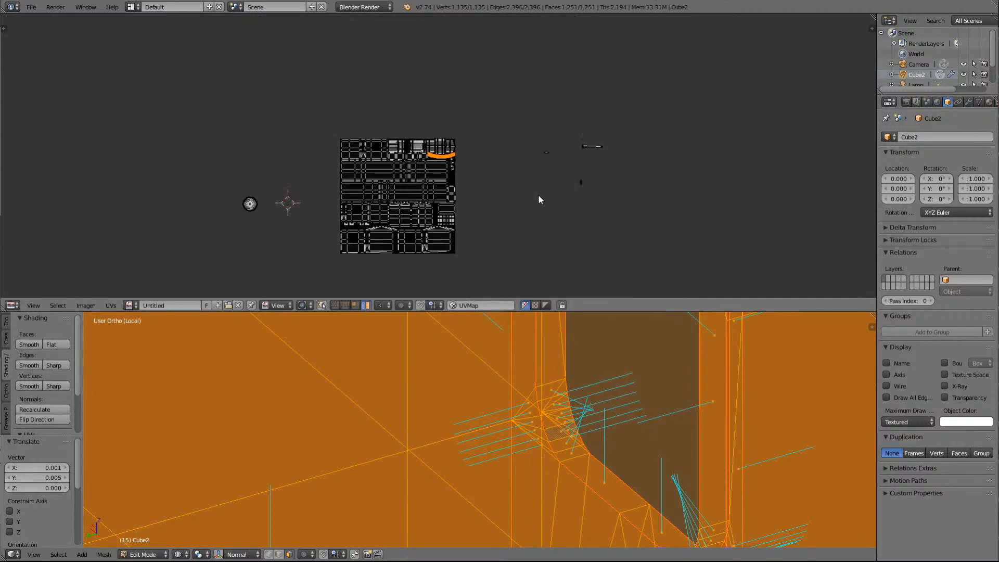
pyautogui.scroll(4, 540, 200)
pyautogui.scroll(-2, 539, 200)
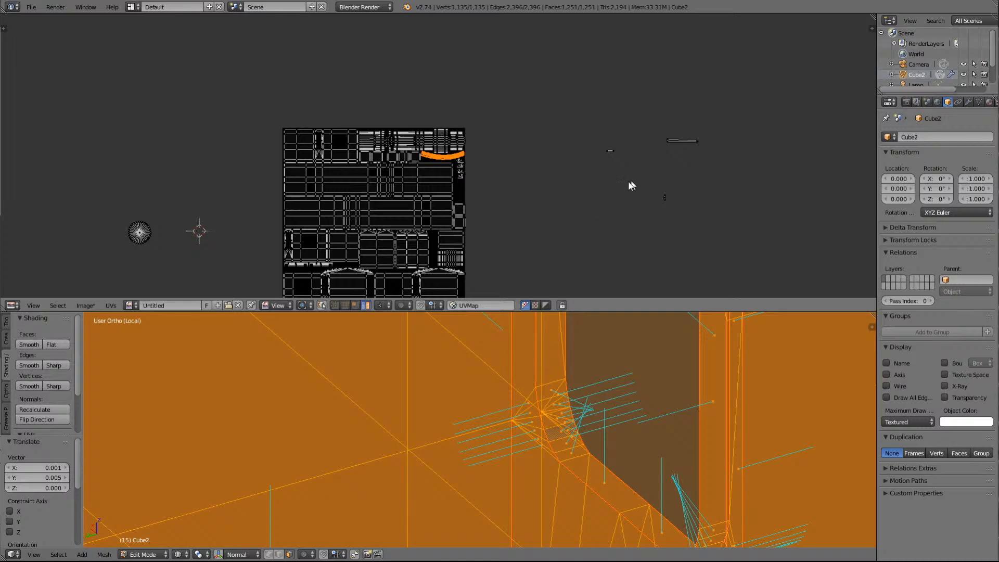
pyautogui.rightClick(140, 239)
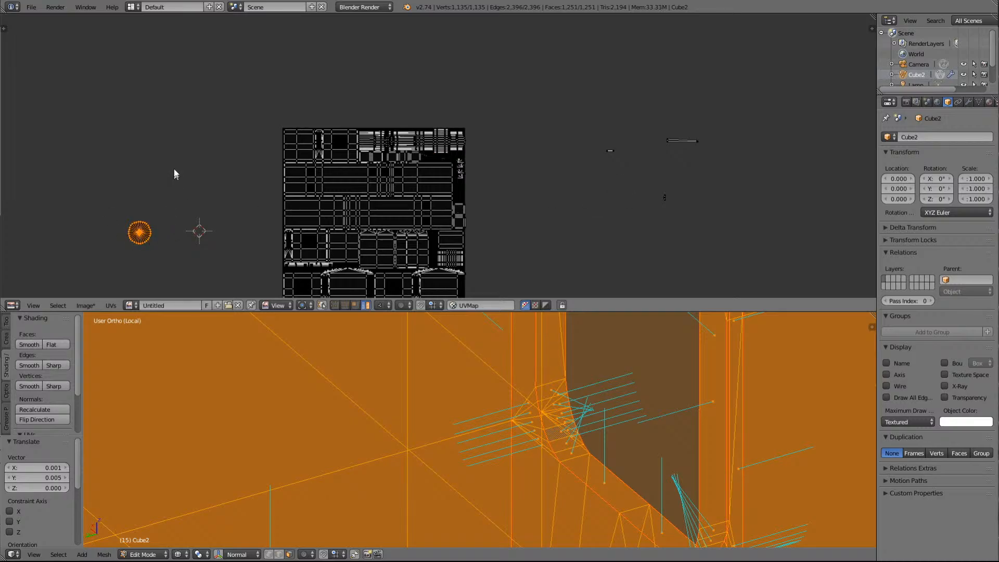
pyautogui.press('g')
pyautogui.click(472, 151)
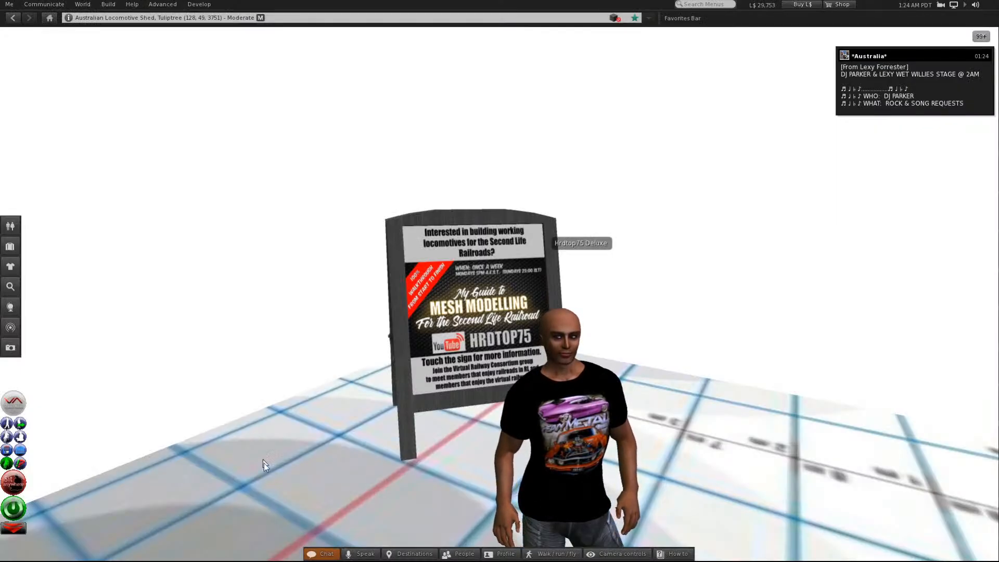
pyautogui.click(324, 554)
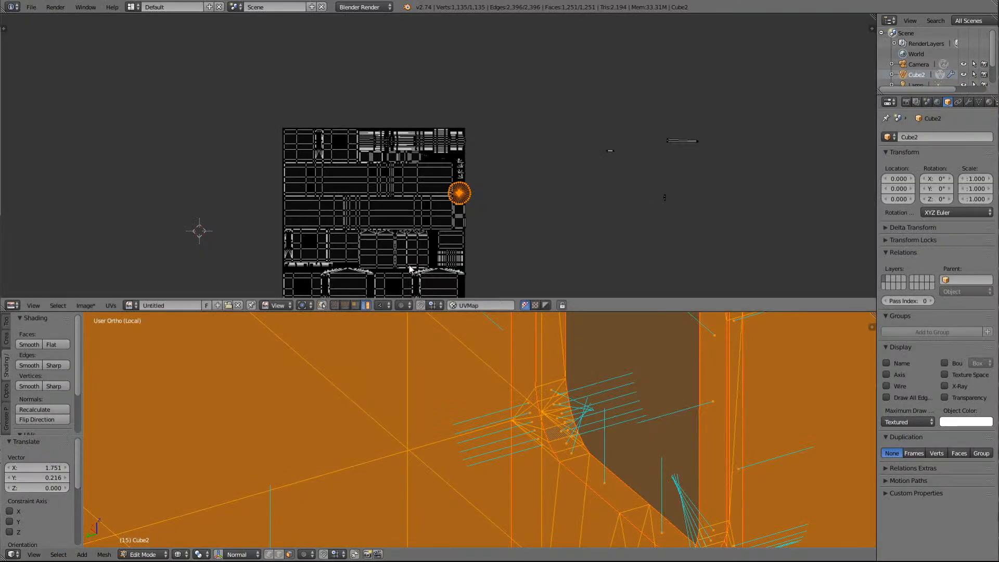
# Scale the round island uniformly to 0.548 to fit the narrow gap along the texture square's right edge
pyautogui.scroll(5, 625, 187)
pyautogui.scroll(-3, 590, 216)
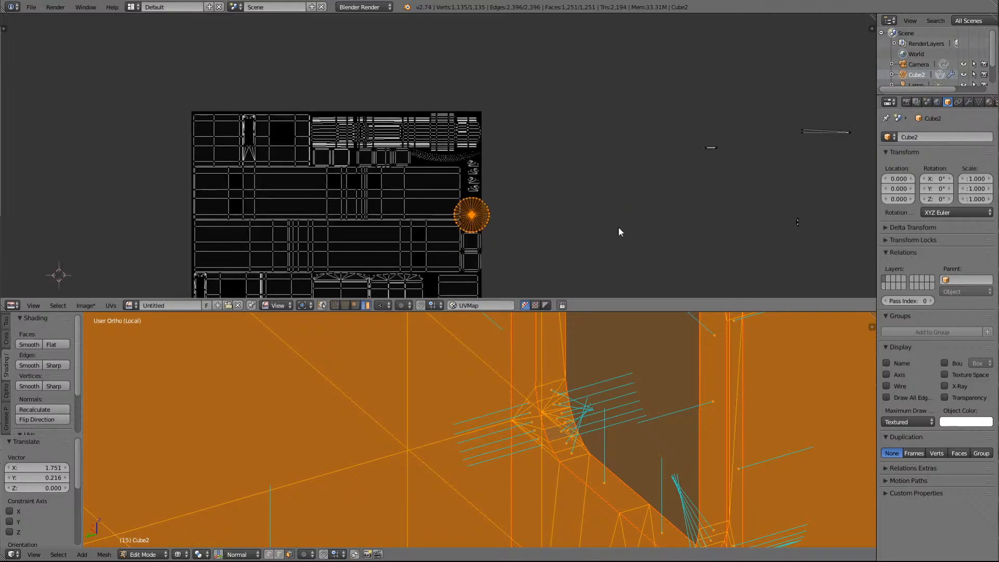
pyautogui.press('s')
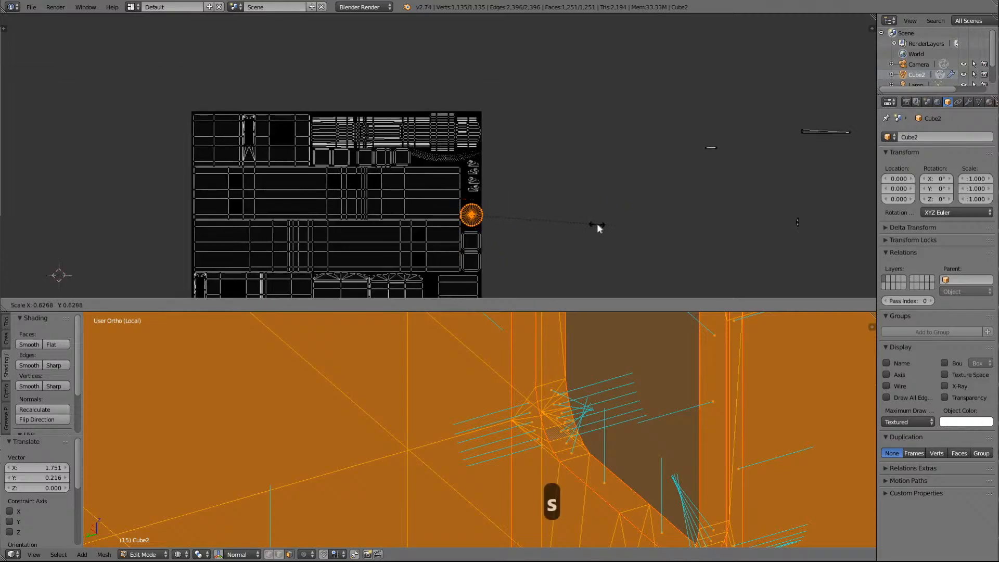
pyautogui.click(582, 224)
# Move the round island by -0.001 along X and 0.041 along Y to sit just below the fan-shaped islands
pyautogui.press('Delete')
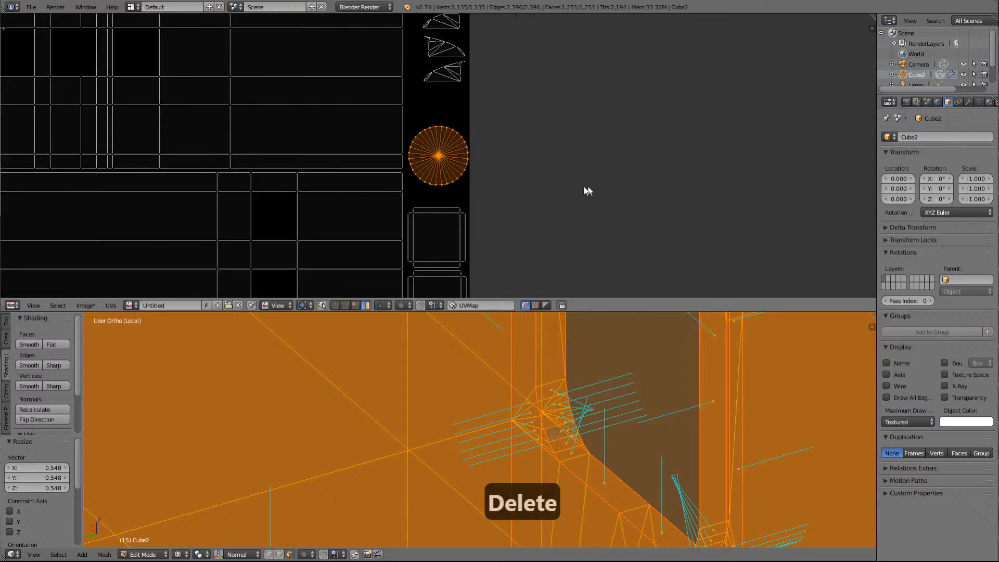
pyautogui.press('g')
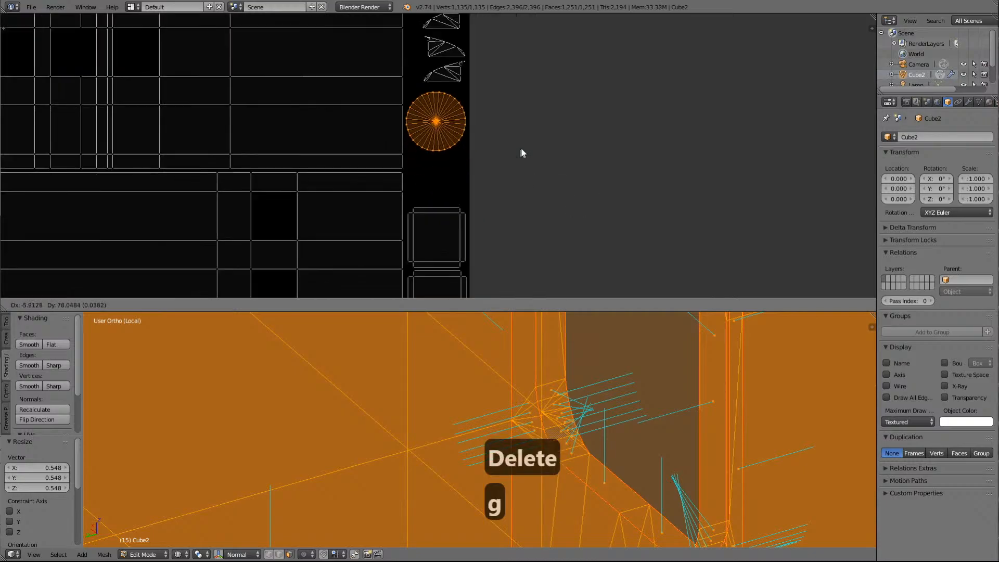
pyautogui.click(523, 146)
# Select the small narrow tapered island outside the texture square and frame it in the UV view
pyautogui.scroll(-6, 544, 170)
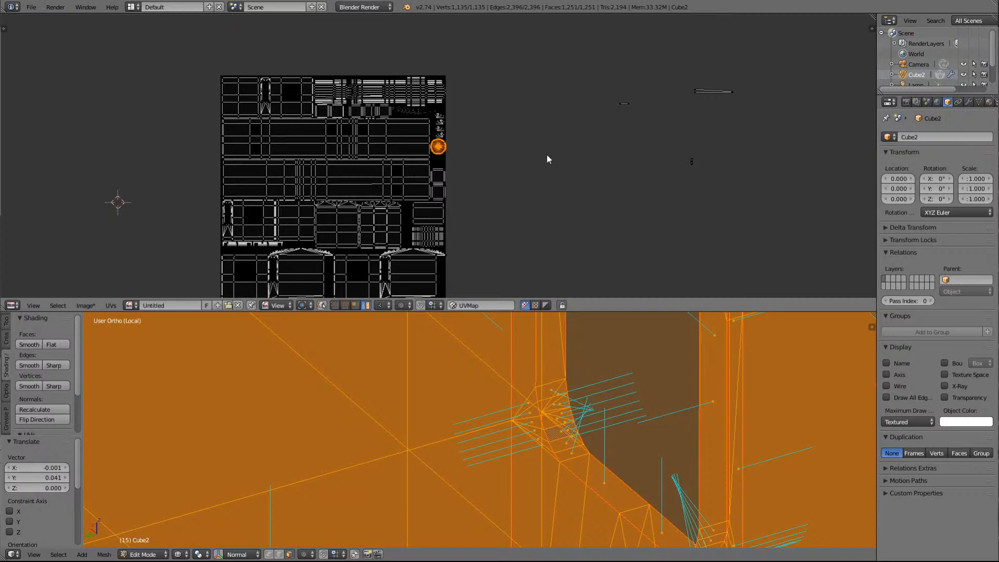
pyautogui.scroll(-4, 610, 141)
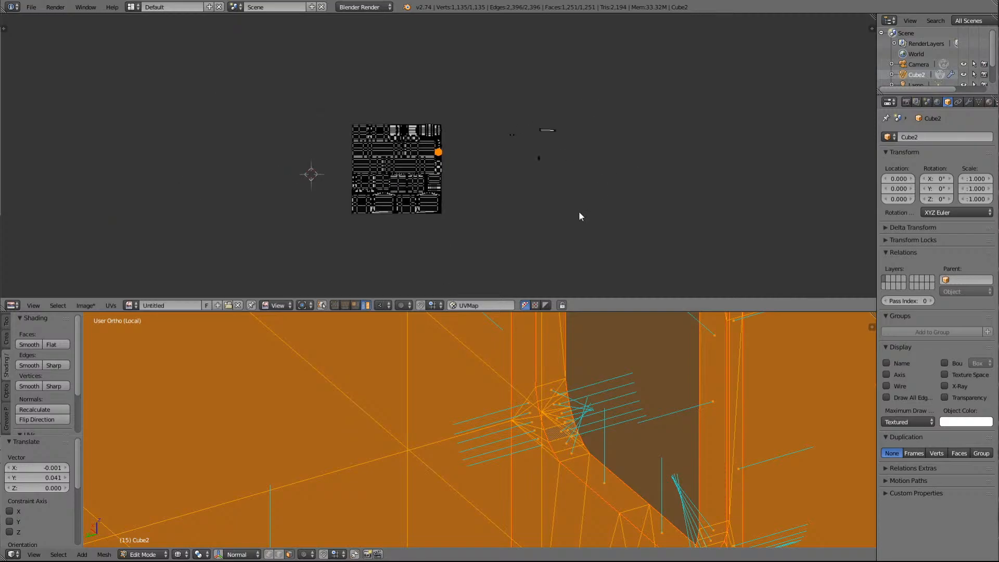
pyautogui.scroll(6, 580, 212)
pyautogui.scroll(-5, 579, 213)
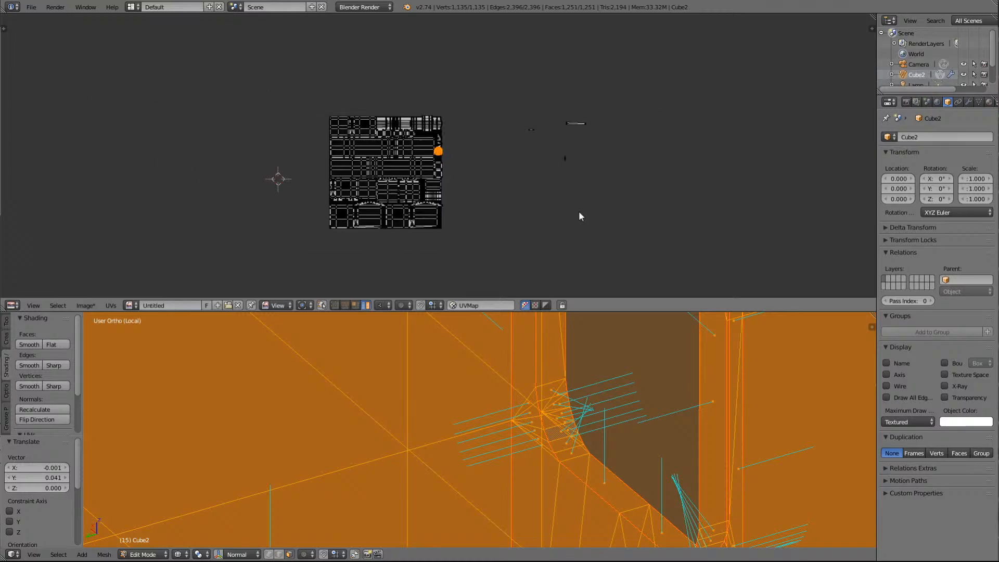
pyautogui.scroll(4, 580, 212)
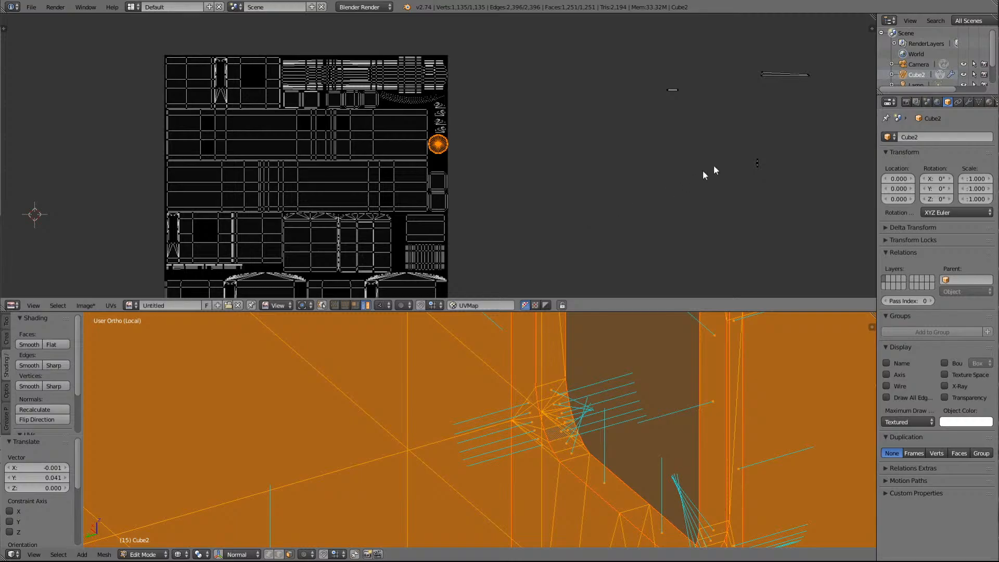
pyautogui.rightClick(758, 162)
pyautogui.press('Delete')
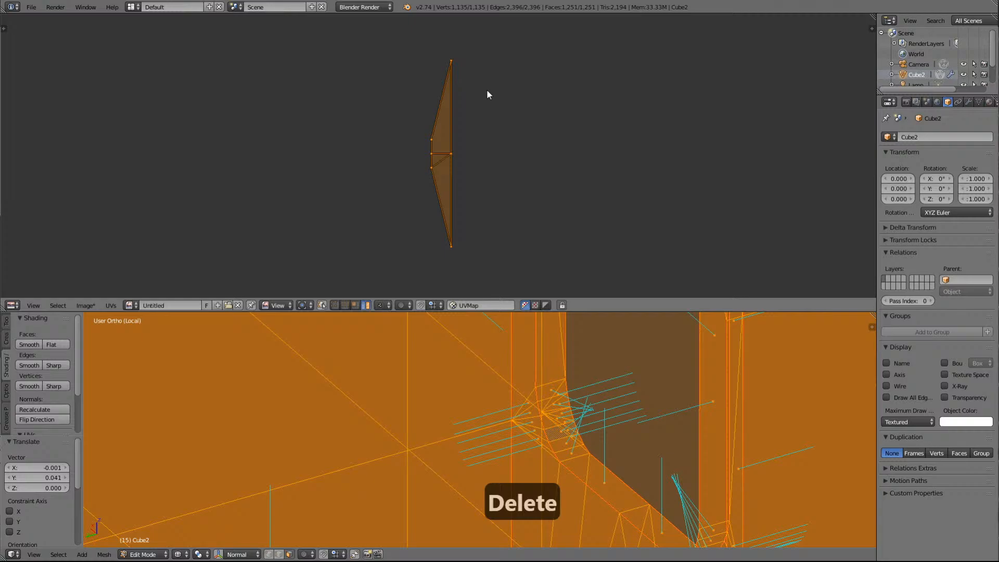
# Examine the Cube2 model's lower corners, window opening and edges from several angles to identify the geometry behind the small tapered island
pyautogui.scroll(-10, 487, 94)
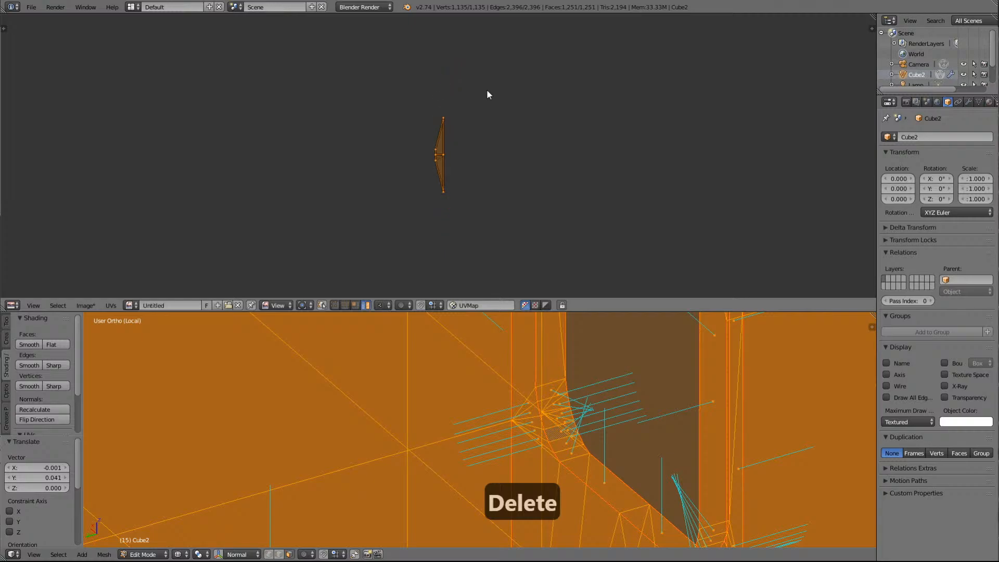
pyautogui.scroll(7, 486, 89)
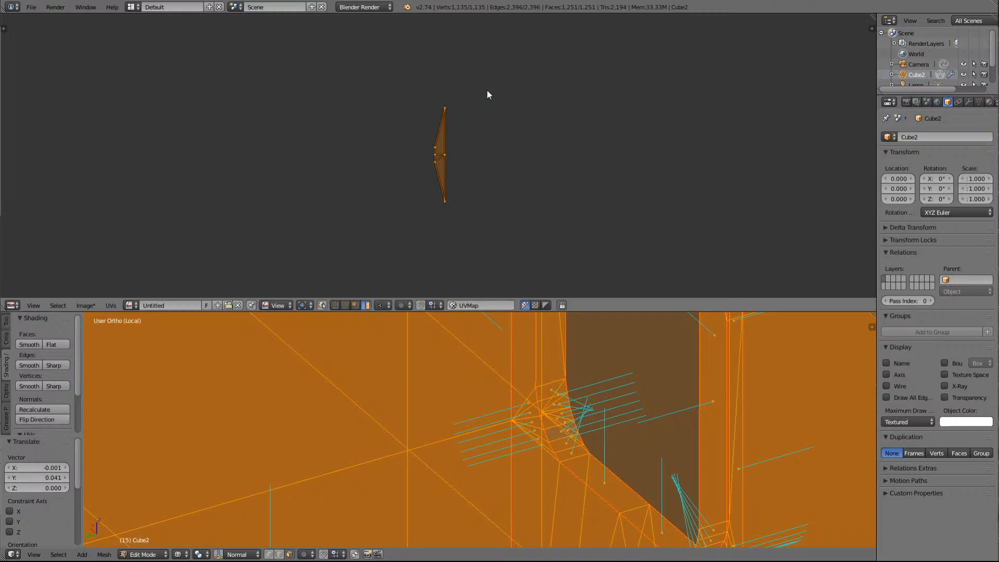
pyautogui.scroll(-3, 597, 404)
pyautogui.scroll(-2, 597, 405)
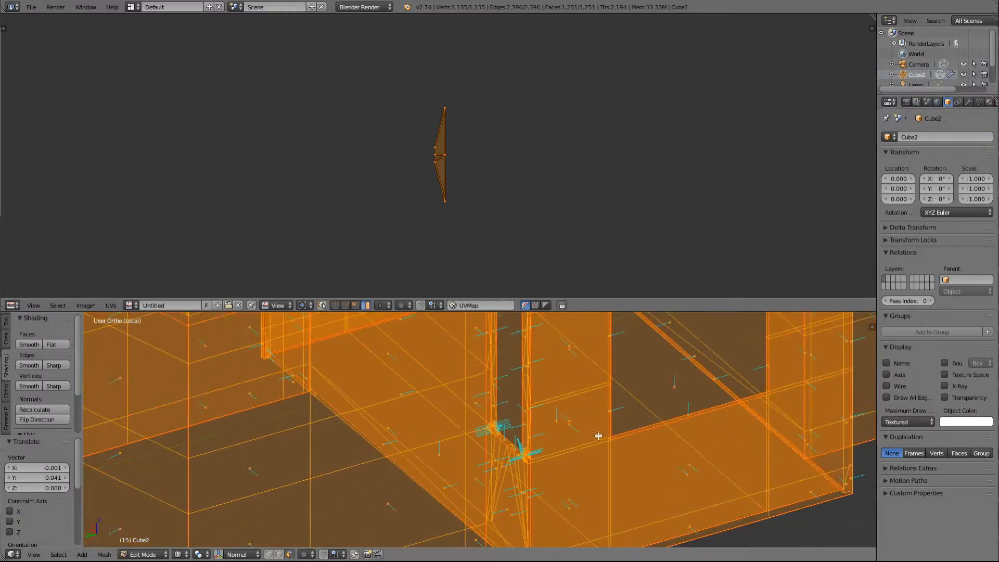
pyautogui.press('Left')
pyautogui.press('Left')
pyautogui.press('Left')
pyautogui.press('Left')
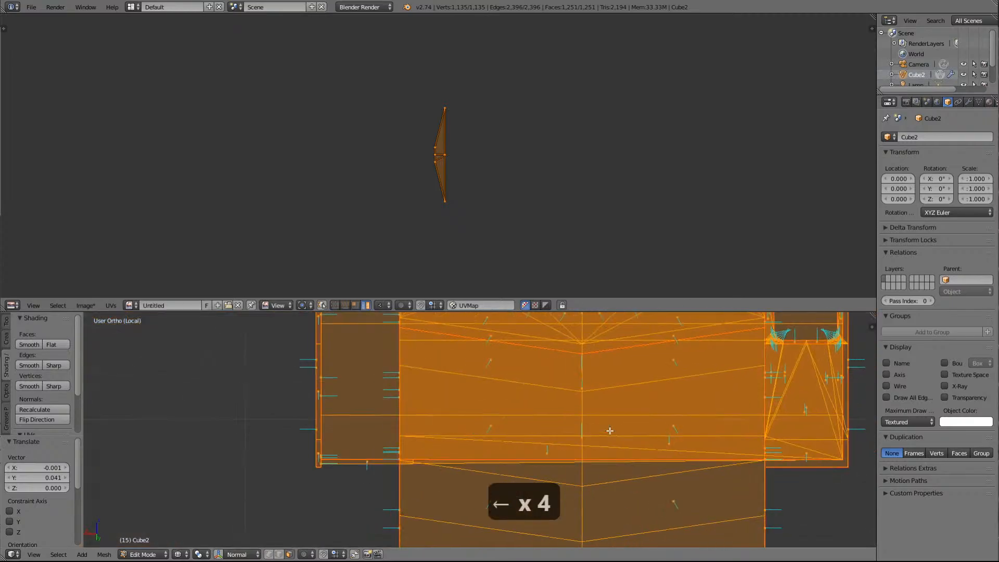
pyautogui.press('Left')
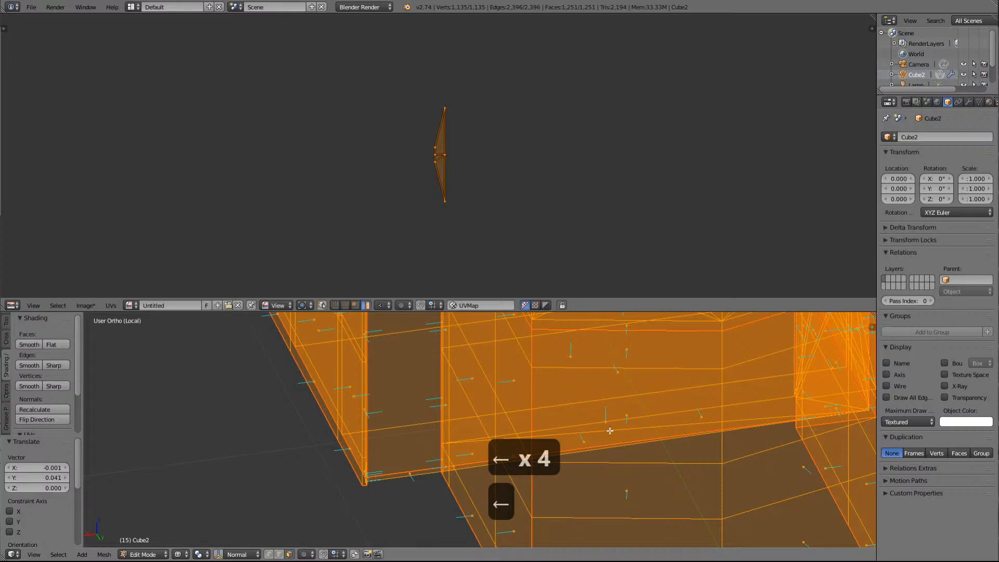
pyautogui.press('Left')
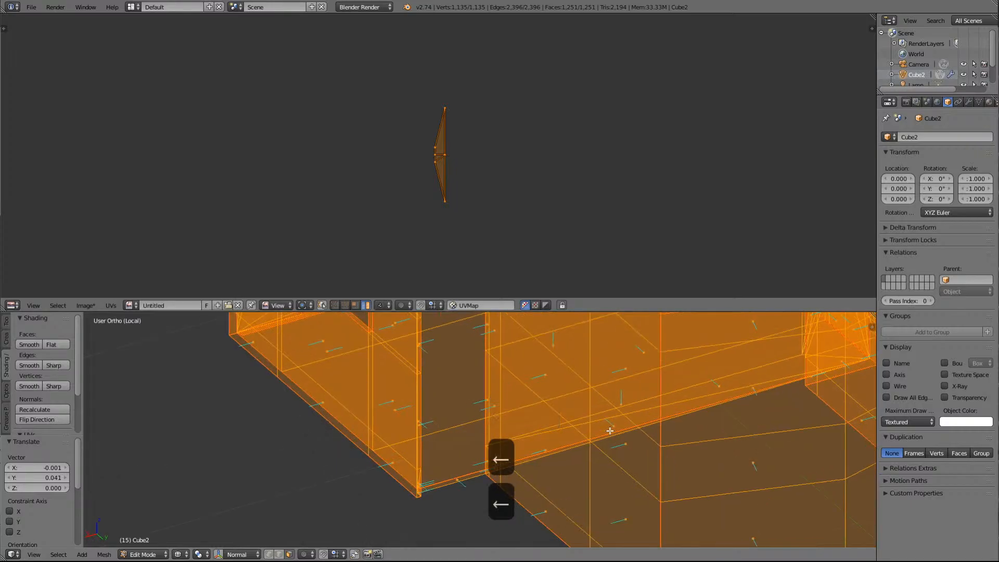
pyautogui.press('Right')
pyautogui.press('Right')
pyautogui.press('Right')
pyautogui.press('Right')
pyautogui.press('Right')
pyautogui.press('Right')
pyautogui.press('Right')
pyautogui.press('Right')
pyautogui.press('Right')
pyautogui.press('Right')
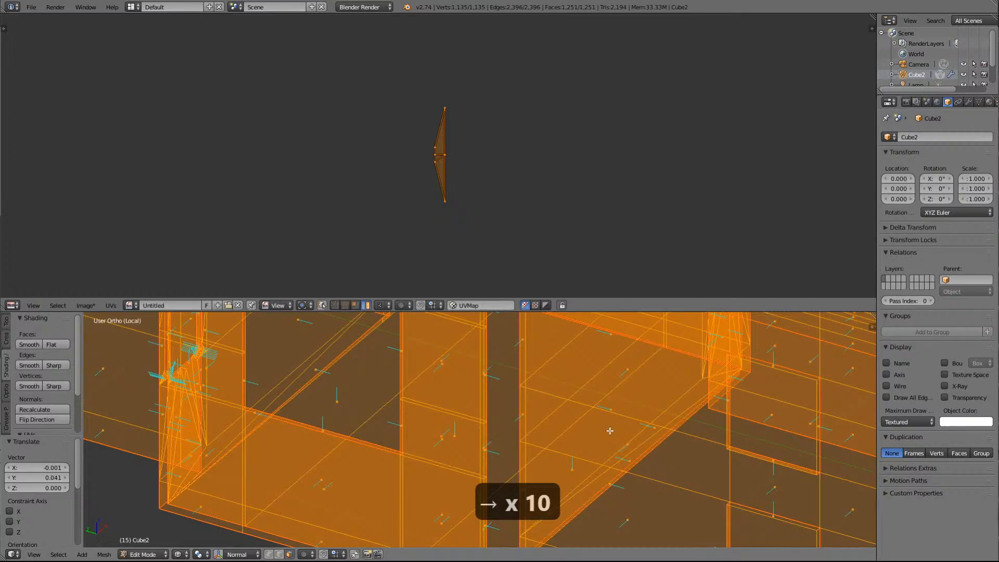
pyautogui.press('Down')
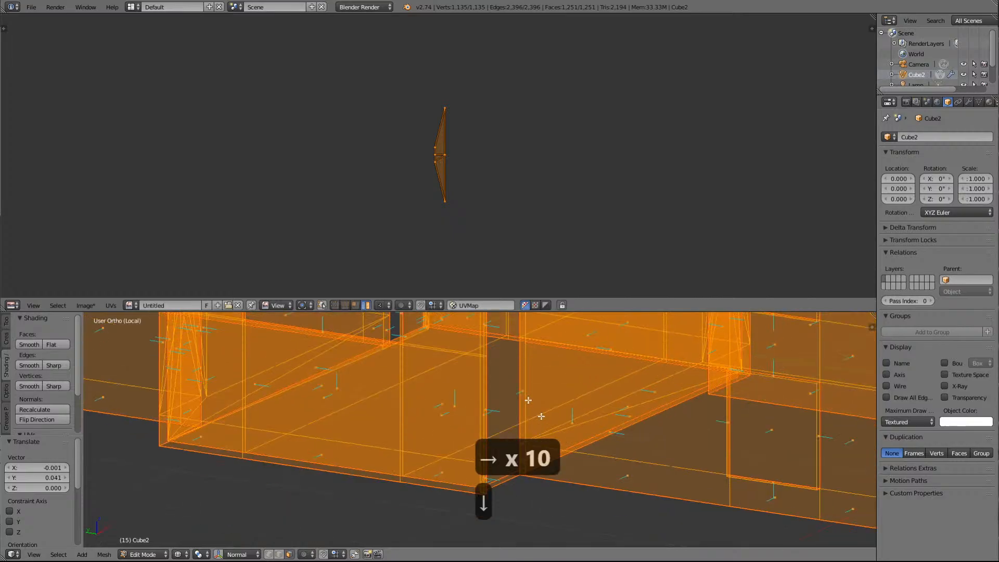
pyautogui.keyDown('shift'); pyautogui.scroll(9, 425, 377); pyautogui.keyUp('shift')
pyautogui.scroll(3, 414, 448)
pyautogui.scroll(2, 414, 449)
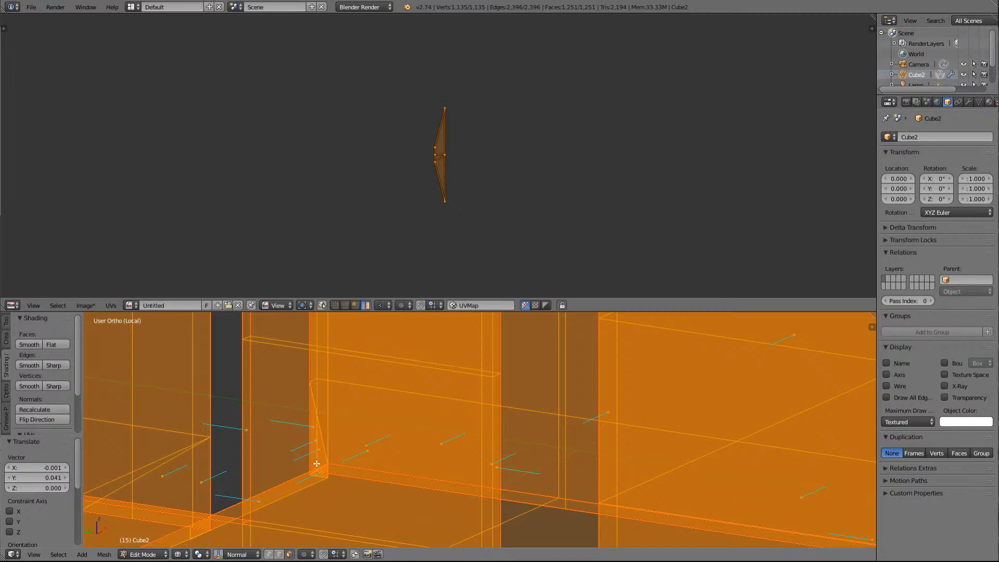
pyautogui.scroll(-4, 317, 464)
pyautogui.press('Left')
pyautogui.press('Left')
pyautogui.press('Left')
pyautogui.press('Left')
pyautogui.press('Left')
pyautogui.press('Left')
pyautogui.press('Left')
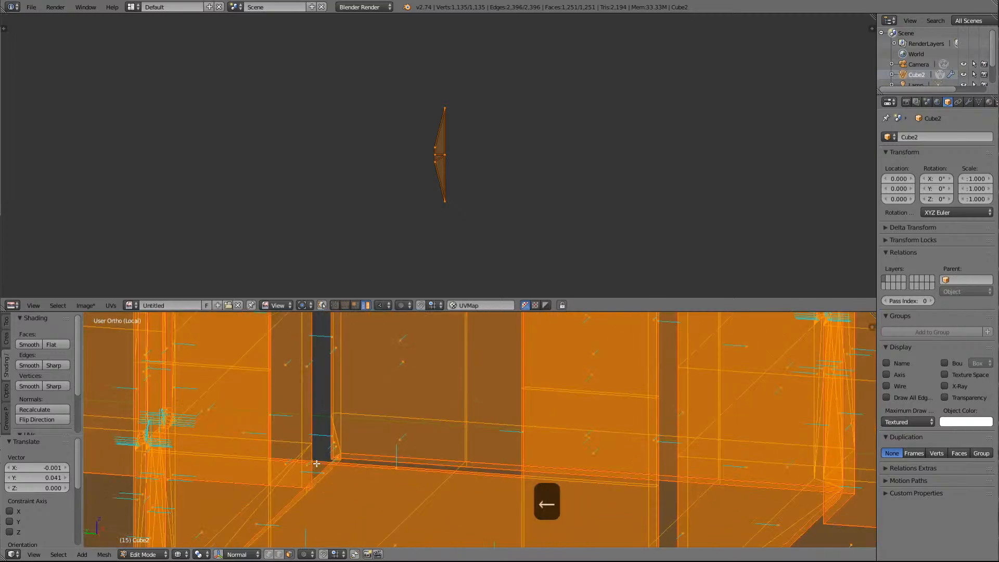
pyautogui.press('Left')
pyautogui.press('Left')
pyautogui.press('Left')
pyautogui.press('Left')
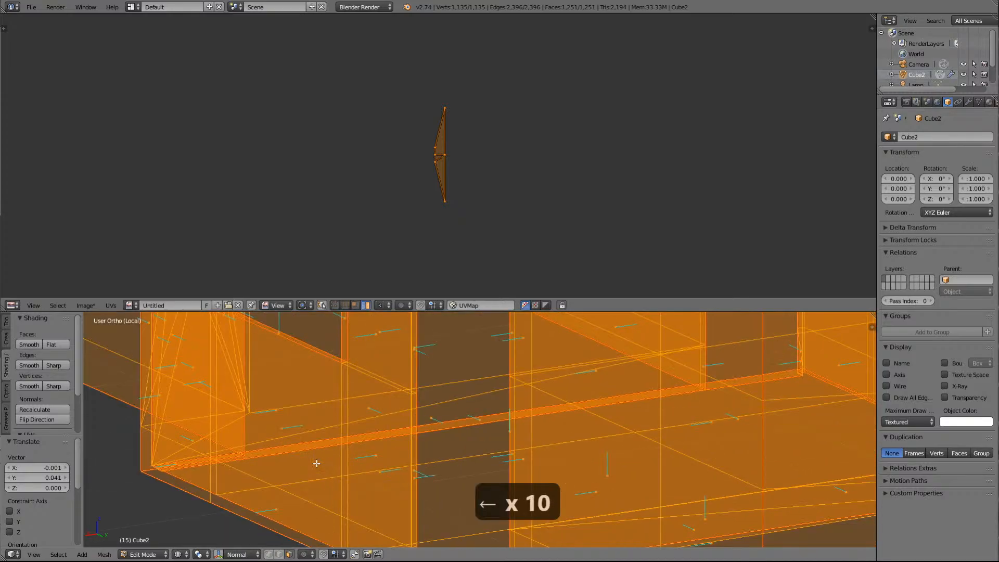
pyautogui.press('Left')
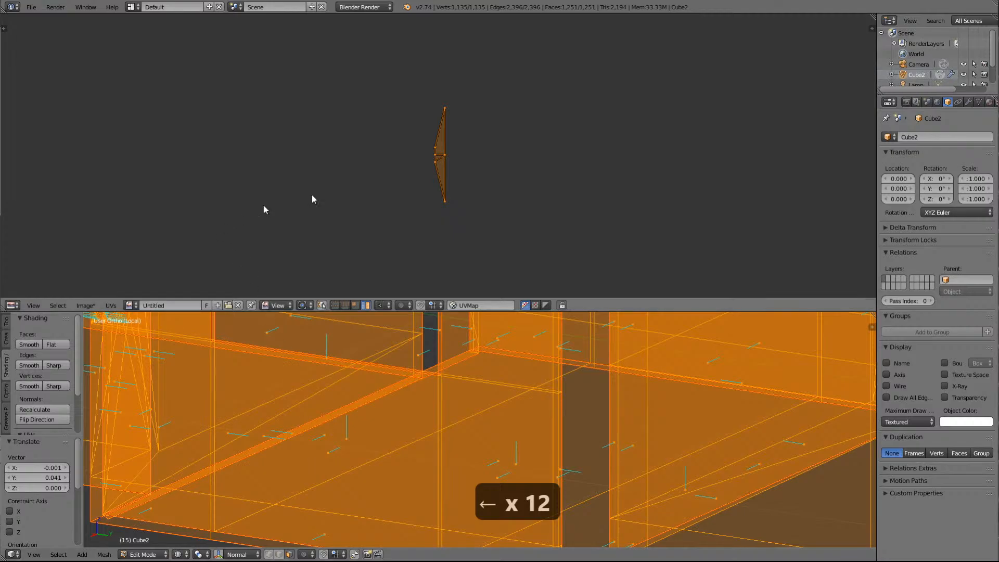
# Move the small tapered island by -1.245 along X and -0.282 along Y, beside the stacked rectangular and ribbed islands in the texture square
pyautogui.scroll(-4, 375, 161)
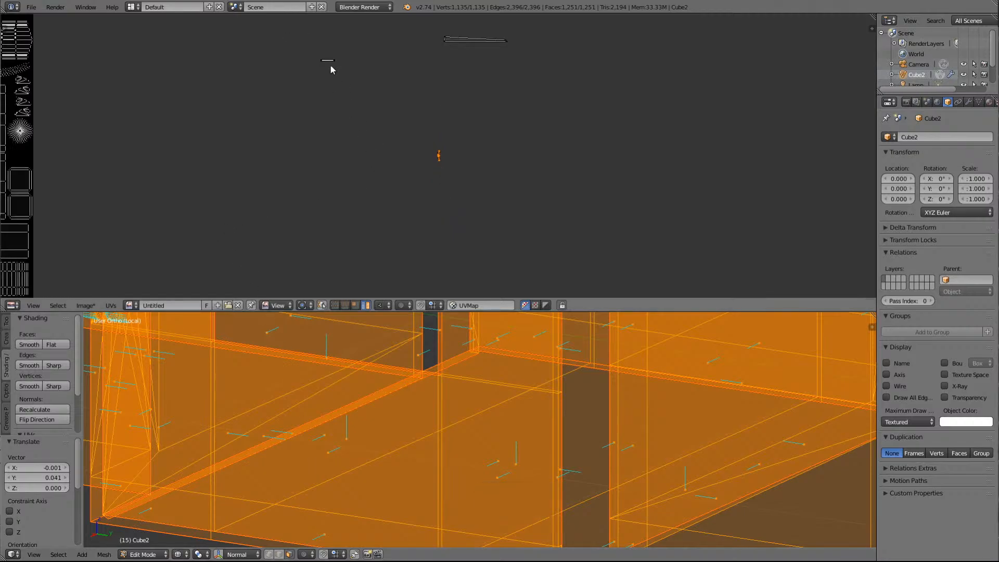
pyautogui.scroll(-4, 297, 166)
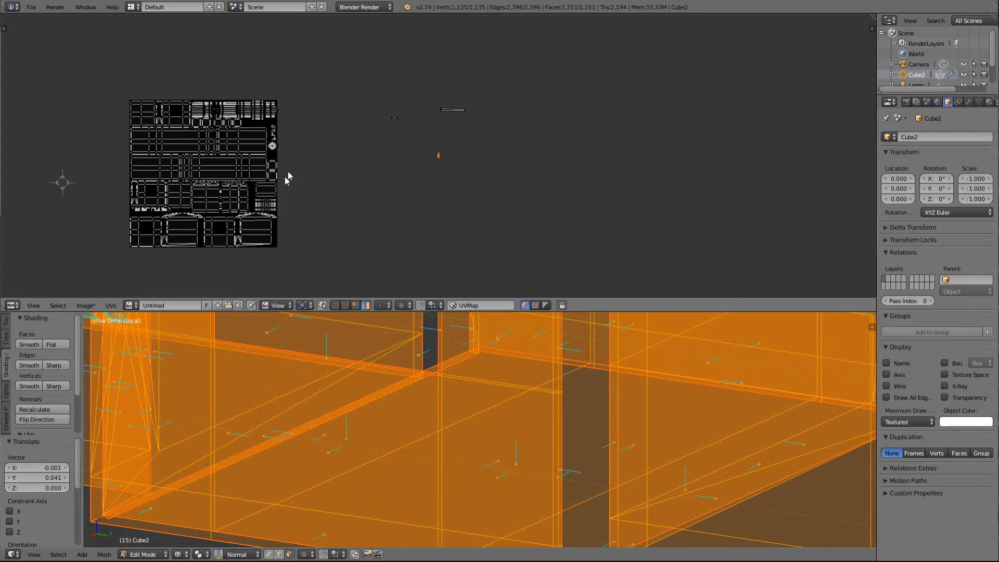
pyautogui.scroll(2, 265, 209)
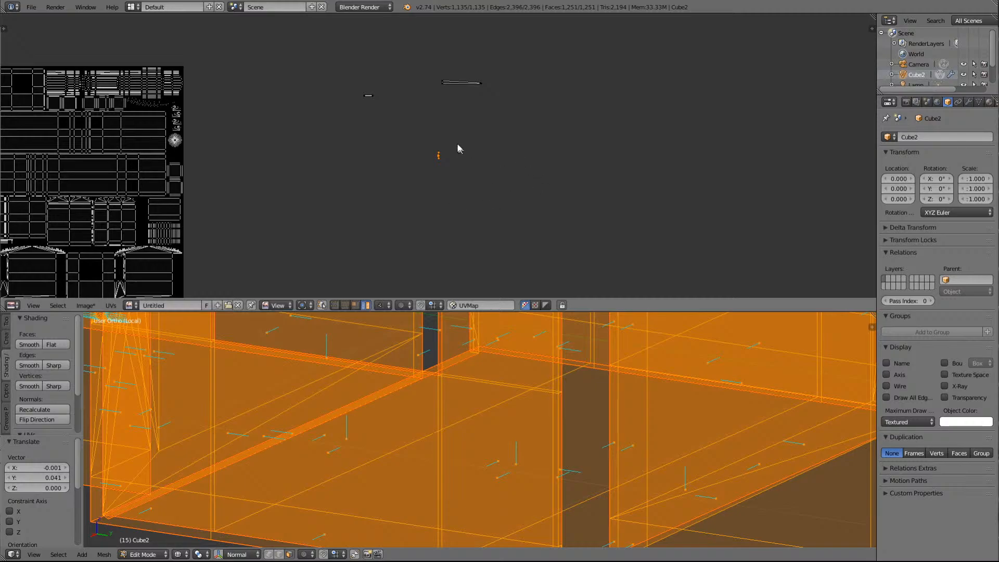
pyautogui.press('g')
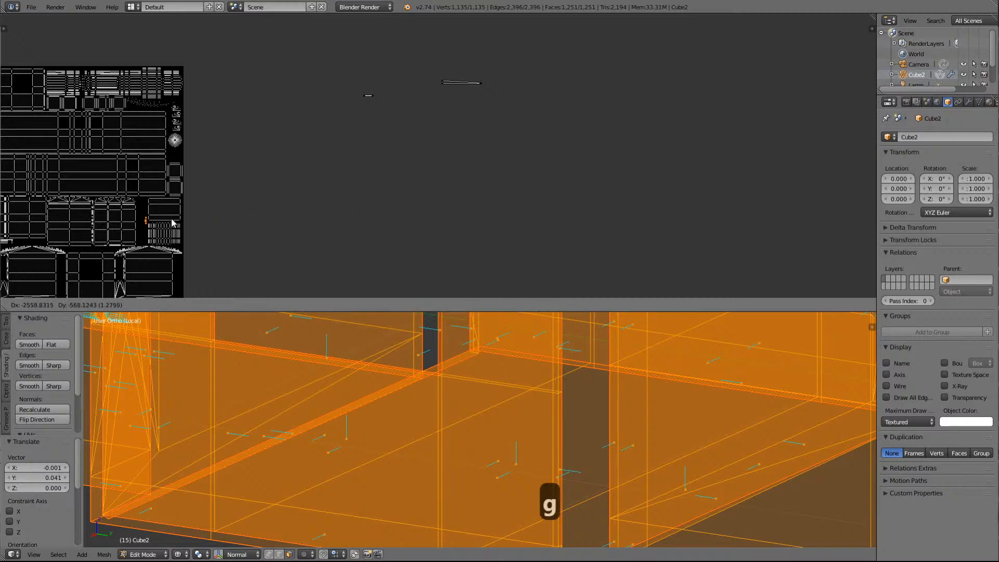
pyautogui.click(175, 226)
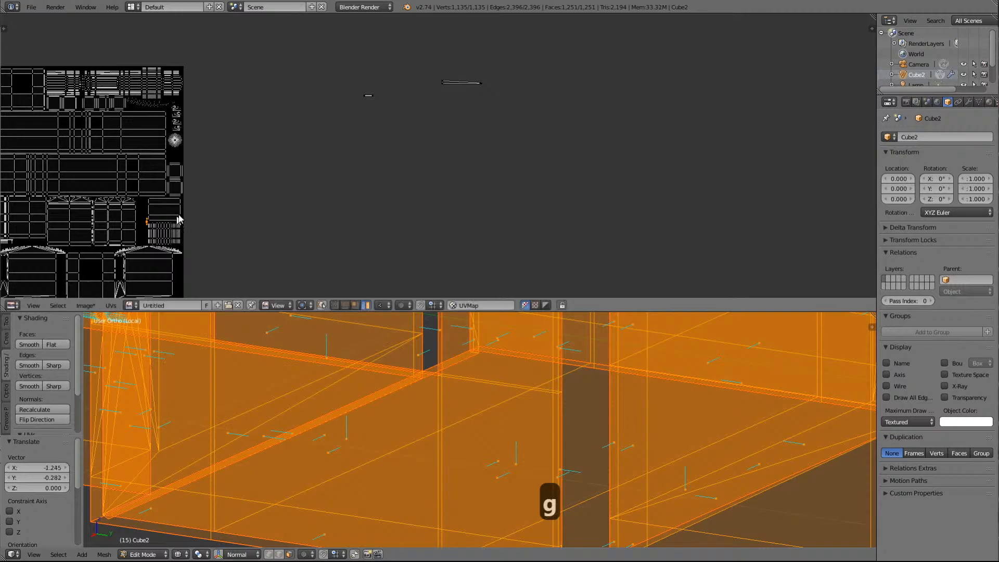
# Select the long tapered island outside the texture square and move it by -1.263 along X and -0.597 along Y between the rectangular and ribbed islands
pyautogui.rightClick(462, 86)
pyautogui.press('g')
pyautogui.click(166, 225)
pyautogui.press('KP_Delete')
pyautogui.scroll(4, 593, 148)
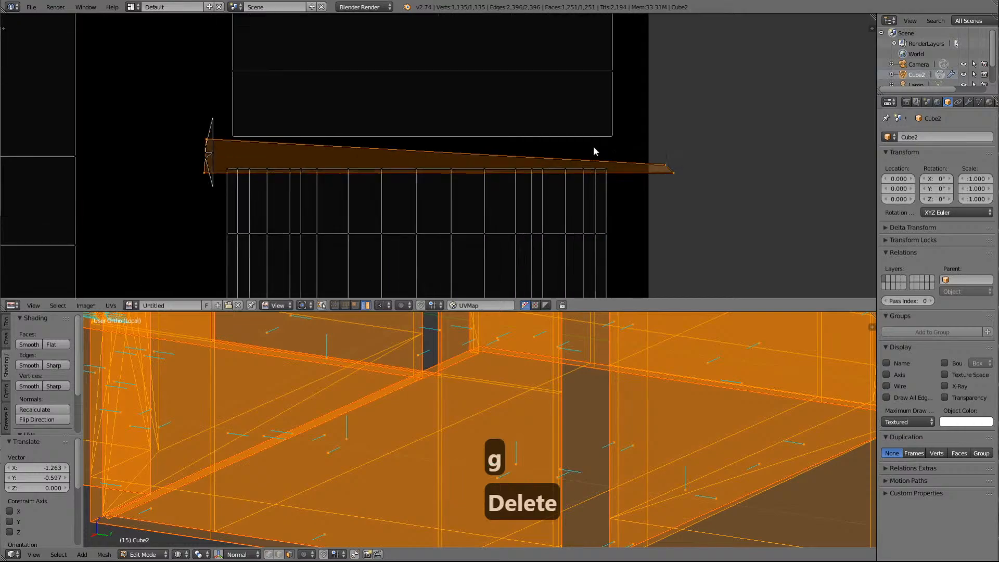
pyautogui.scroll(3, 594, 147)
pyautogui.scroll(-3, 592, 156)
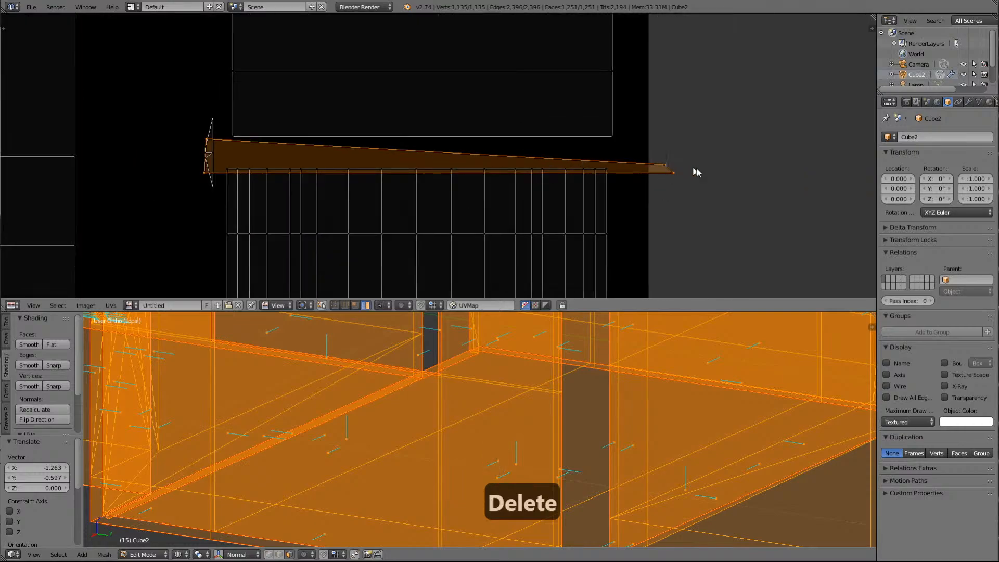
# Shift the long tapered island by -0.009 along X and 0.004 along Y, and scale it uniformly to 0.860
pyautogui.press('g')
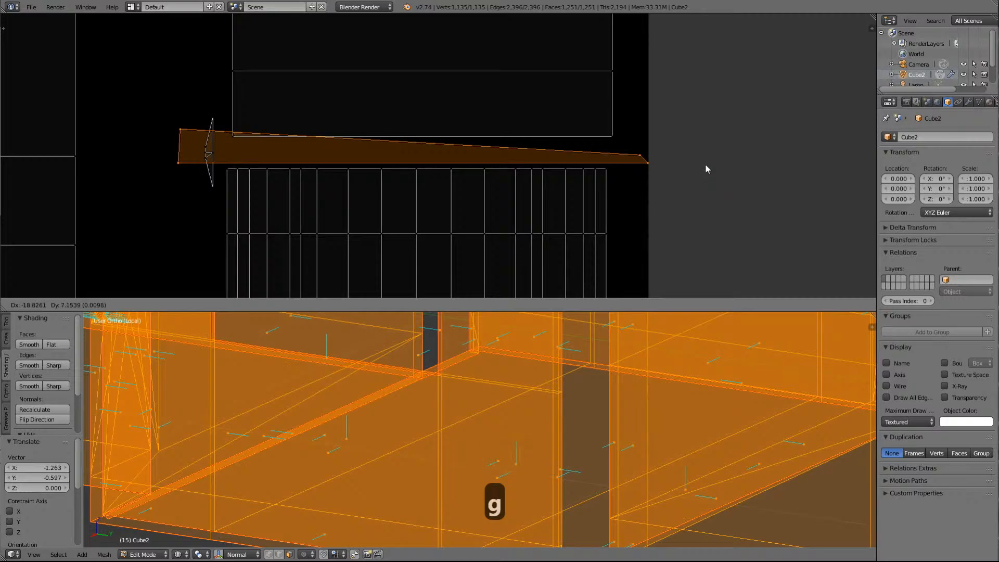
pyautogui.click(705, 169)
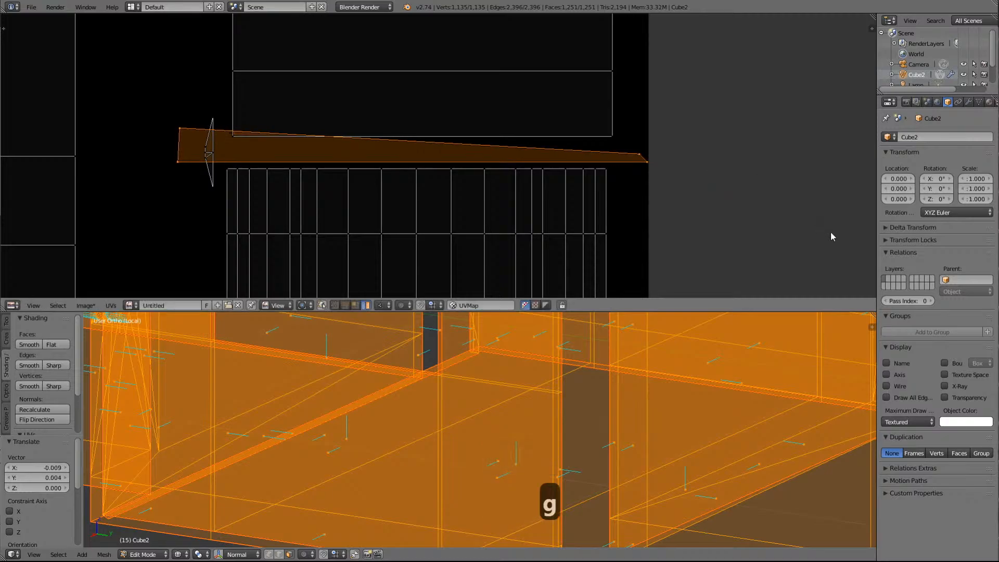
pyautogui.press('s')
pyautogui.click(773, 221)
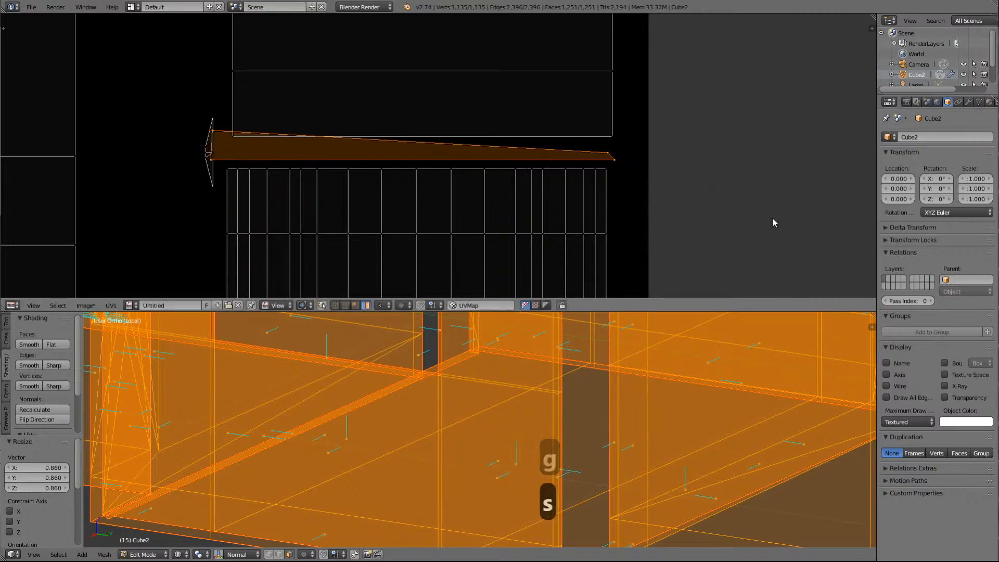
# Nudge the long tapered island slightly toward the texture square's right edge and upward, clear of the small tapered island
pyautogui.scroll(-2, 661, 145)
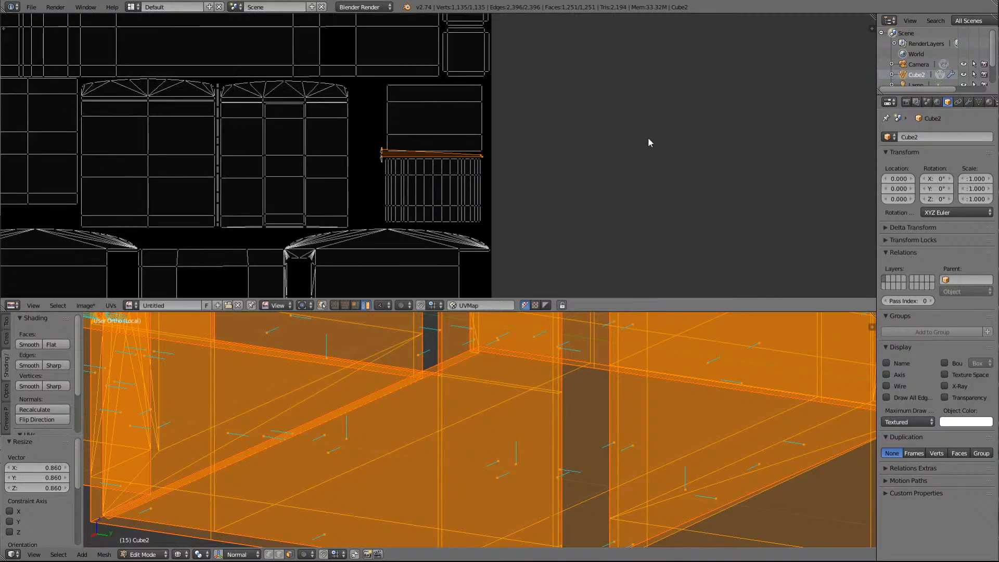
pyautogui.press('g')
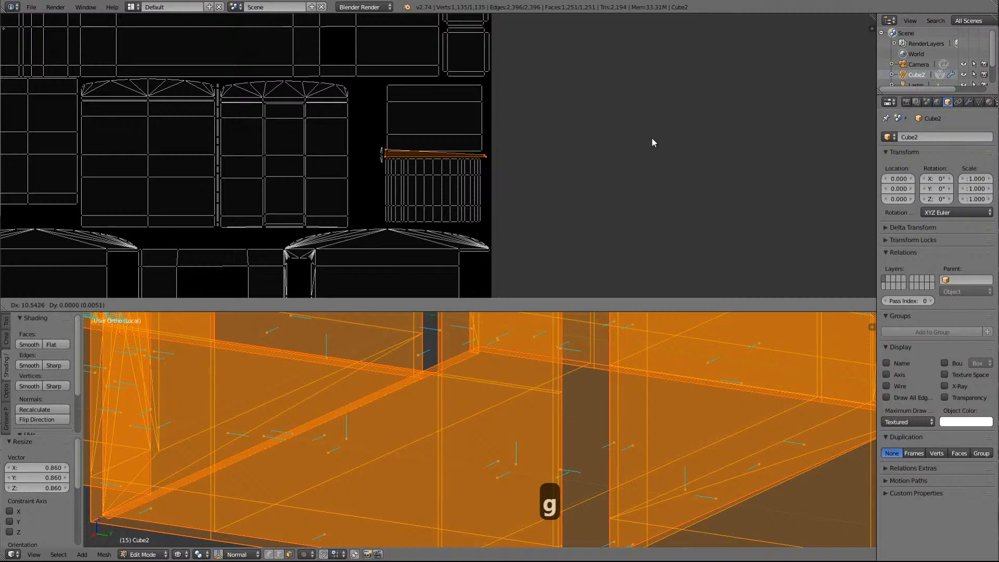
pyautogui.click(652, 138)
# Select the rectangular island above the long tapered one and move it by 0.0007354 along X and 0.008 along Y to open a gap
pyautogui.click(448, 117)
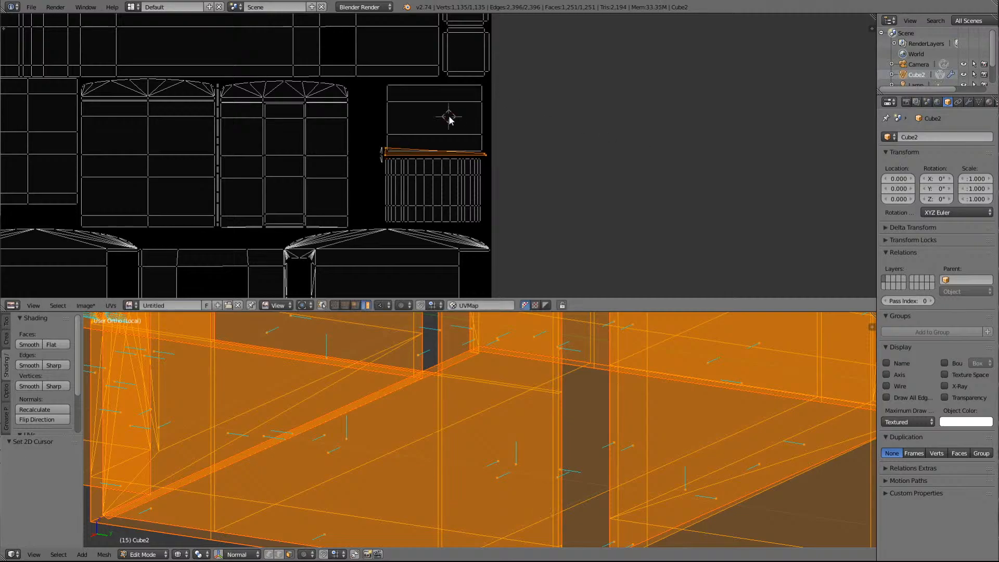
pyautogui.rightClick(451, 120)
pyautogui.press('g')
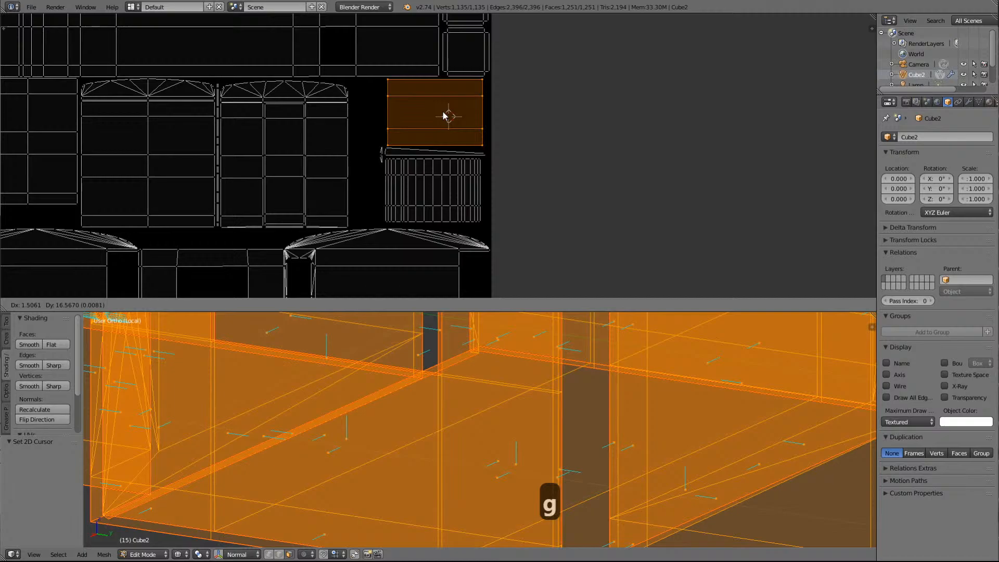
pyautogui.click(443, 115)
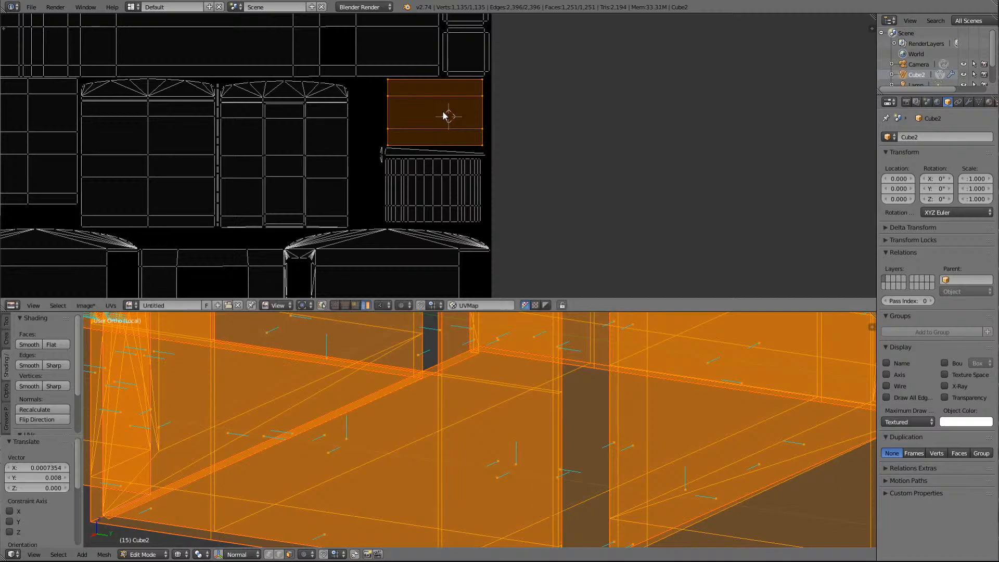
# Select the small tapered island and move it by 0.149 along X and 0.017 along Y, between the rectangular island and the square's right edge
pyautogui.rightClick(381, 156)
pyautogui.press('g')
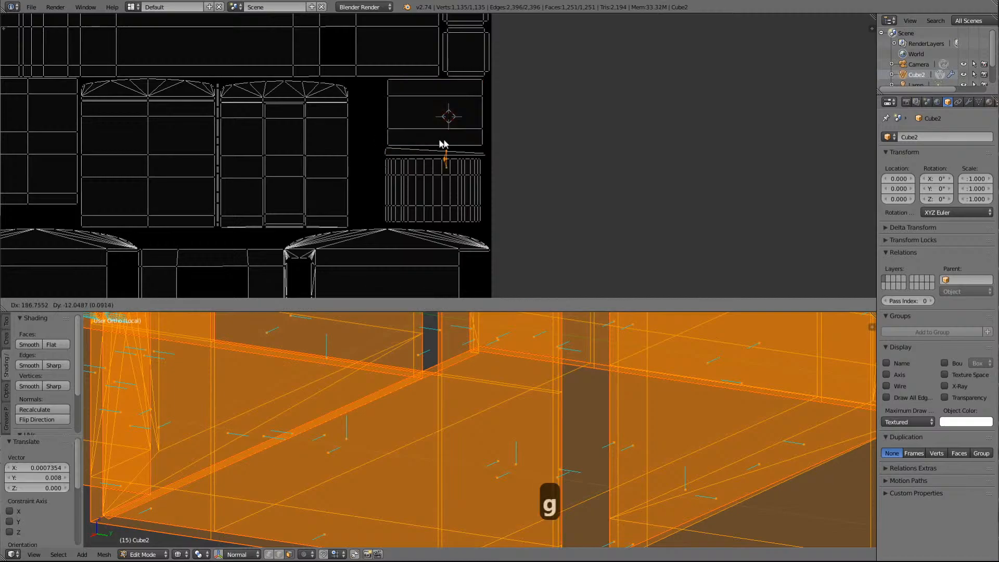
pyautogui.click(482, 128)
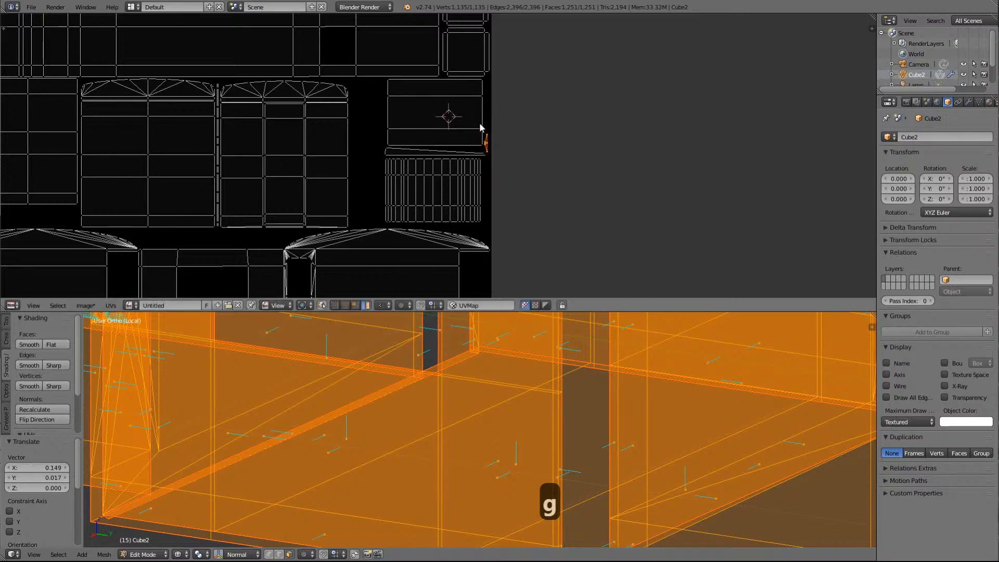
# Move the last outlying narrow strip island by -0.924 along X and -0.571 along Y into the texture square and frame it
pyautogui.scroll(-6, 551, 114)
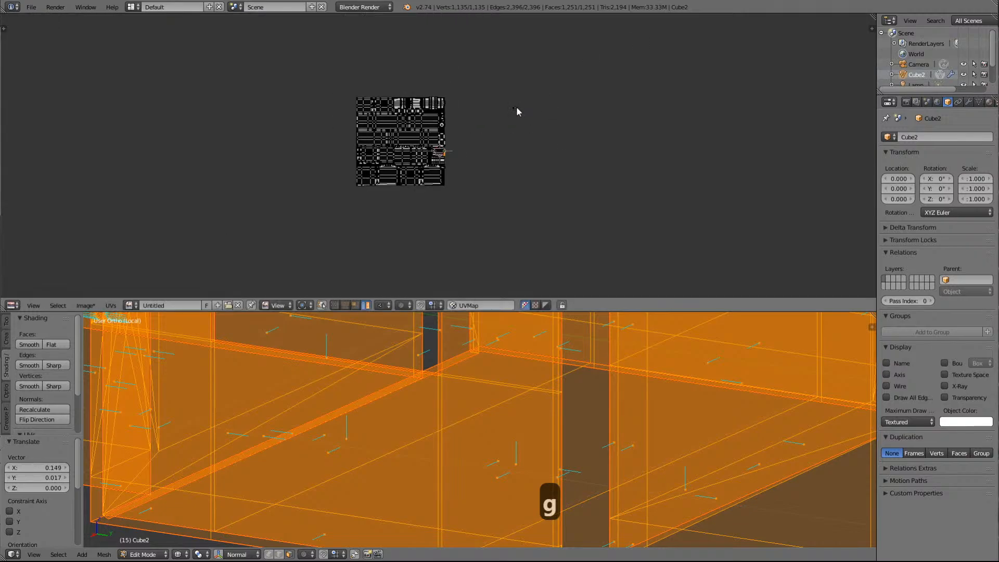
pyautogui.press('g')
pyautogui.click(466, 167)
pyautogui.press('Delete')
pyautogui.scroll(-7, 467, 166)
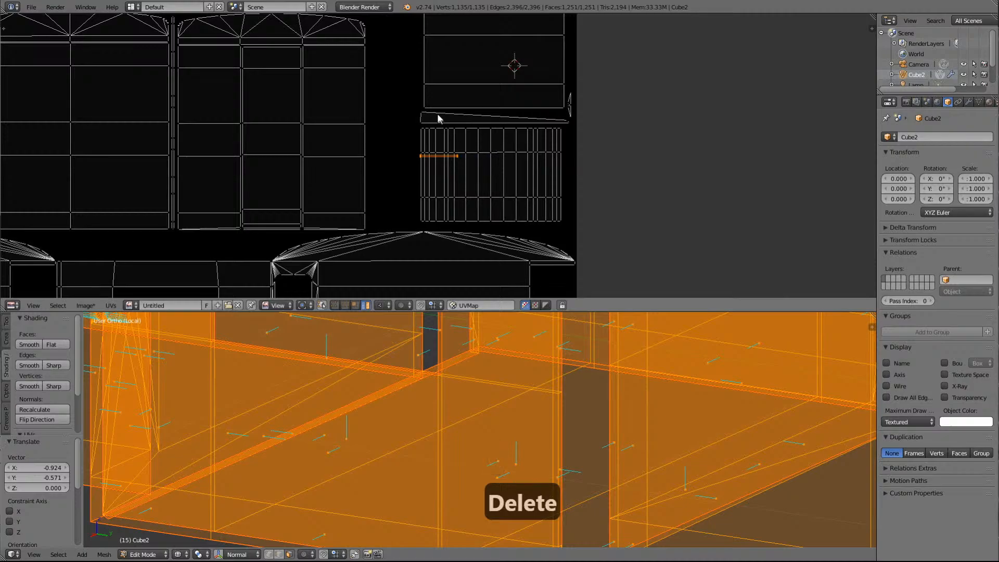
# Move the narrow strip island by -0.839 along X and -0.079 along Y into the gap at the texture square's left edge
pyautogui.scroll(-4, 413, 95)
pyautogui.scroll(-1, 413, 96)
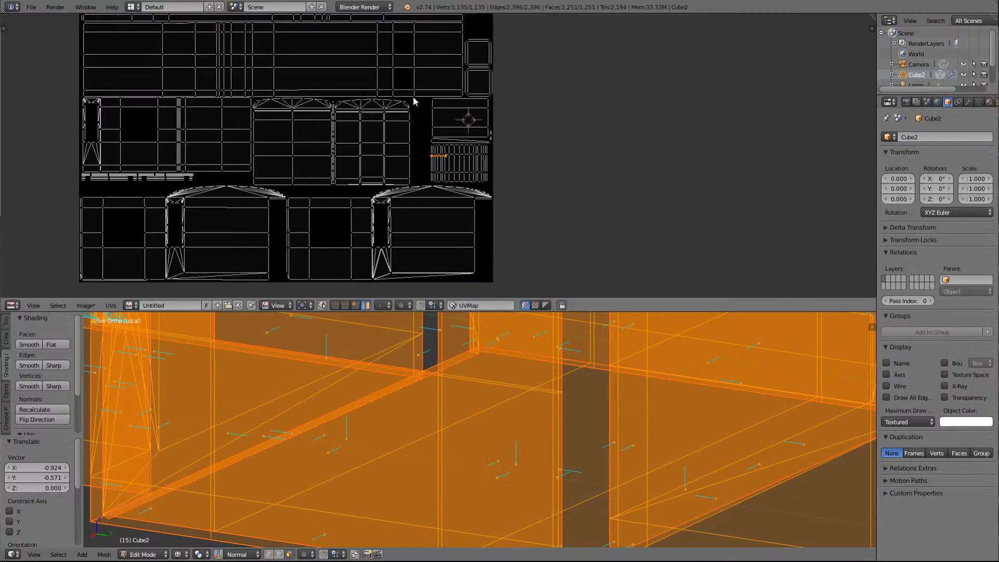
pyautogui.press('g')
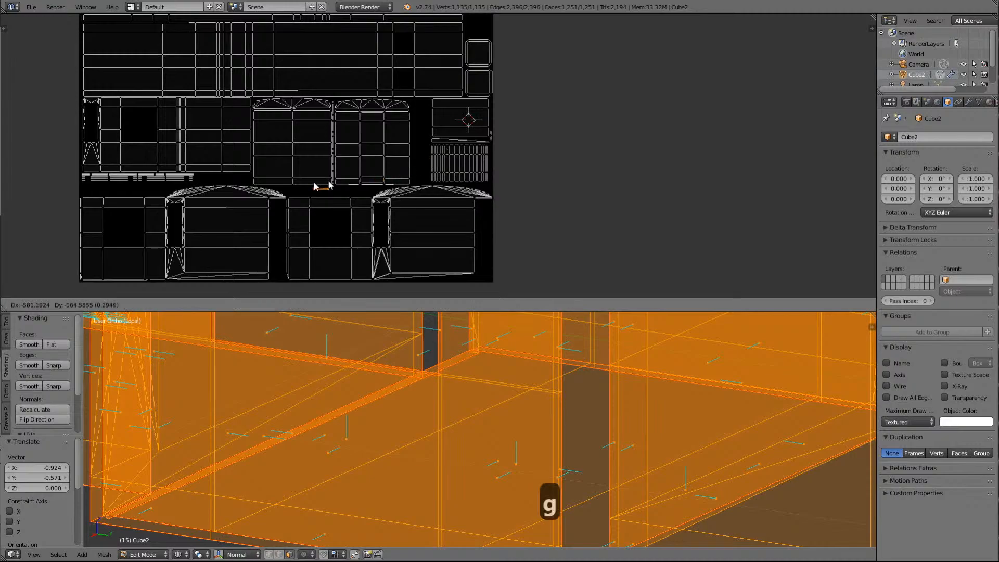
pyautogui.click(98, 185)
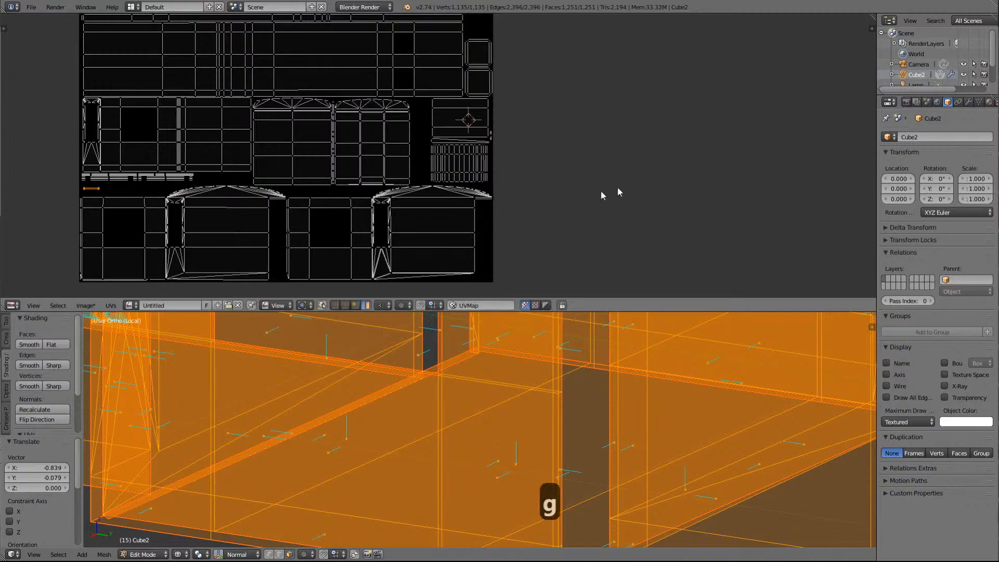
pyautogui.scroll(-5, 580, 151)
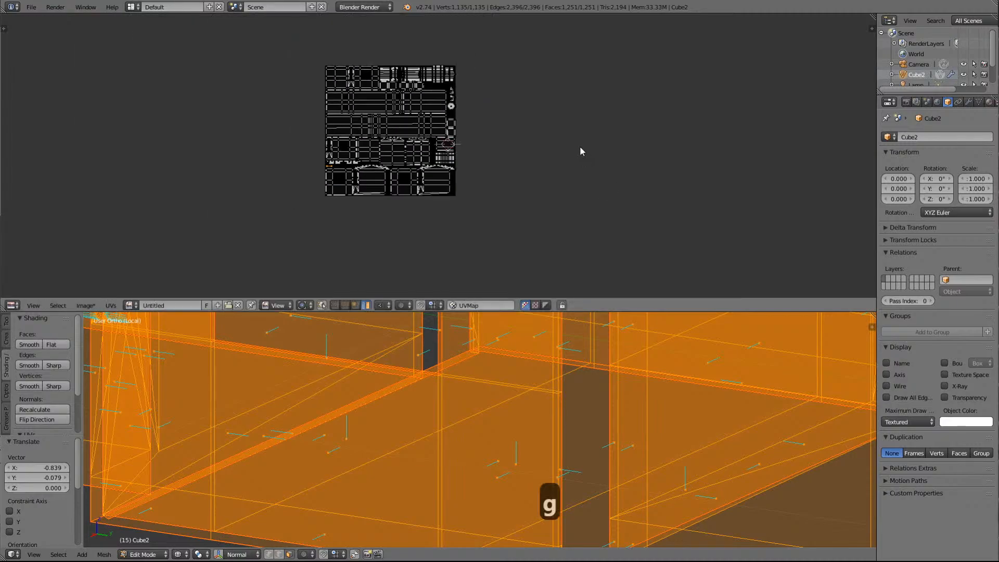
# Inspect the full UV layout with the entire mesh reselected, checking for islands left outside the texture square
pyautogui.scroll(-4, 580, 151)
pyautogui.scroll(7, 580, 151)
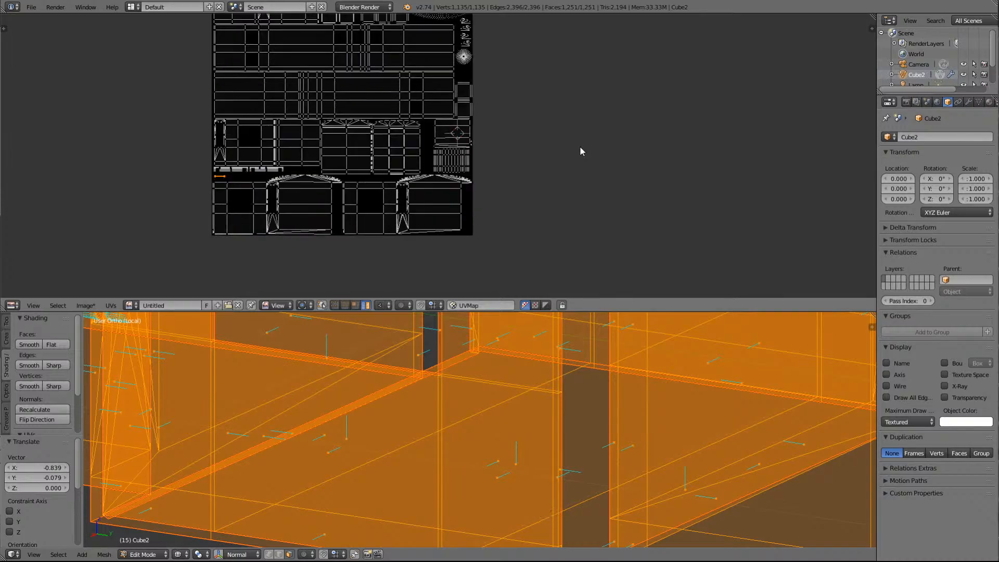
pyautogui.scroll(-2, 580, 147)
pyautogui.scroll(-6, 581, 147)
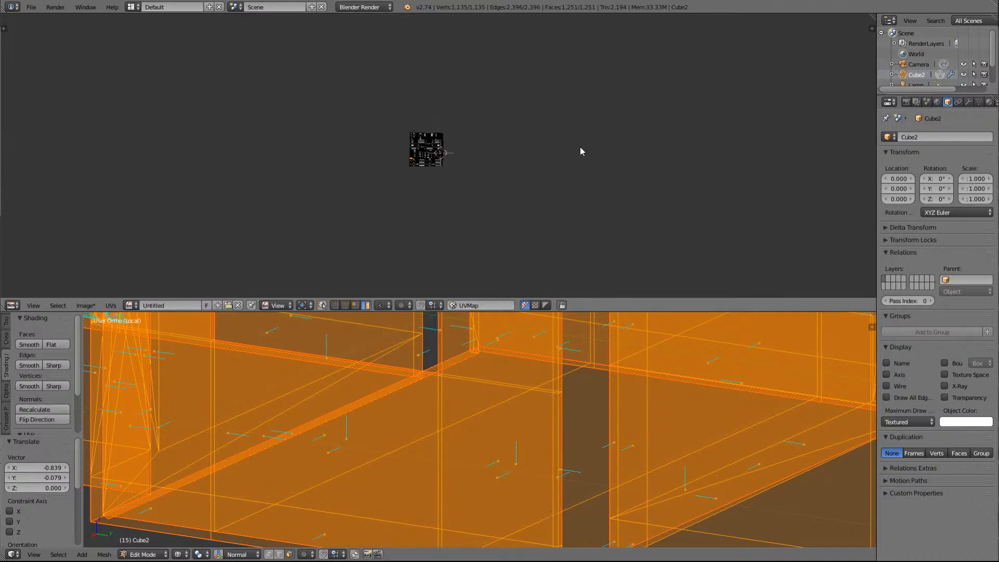
pyautogui.scroll(5, 580, 146)
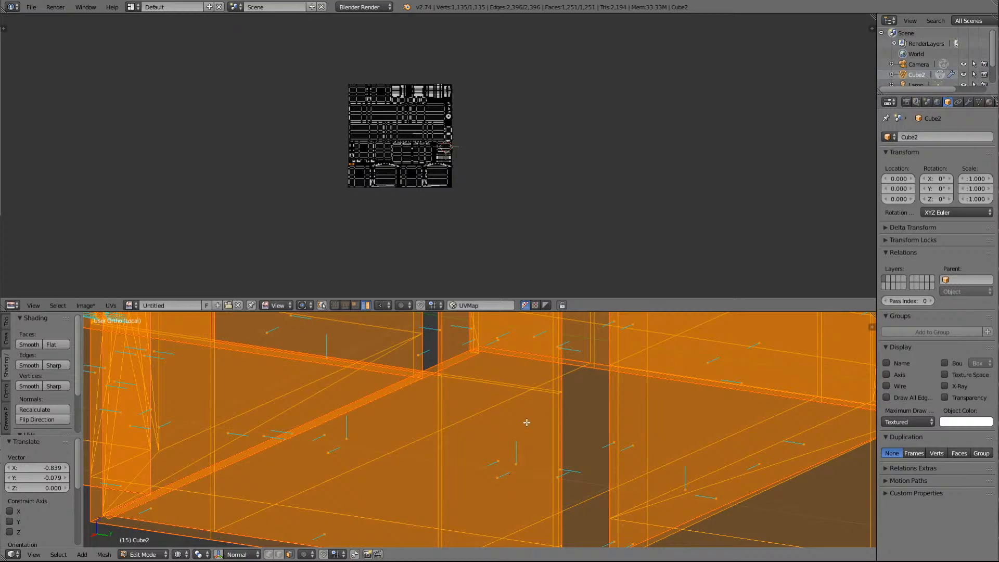
pyautogui.press('a')
pyautogui.press('a')
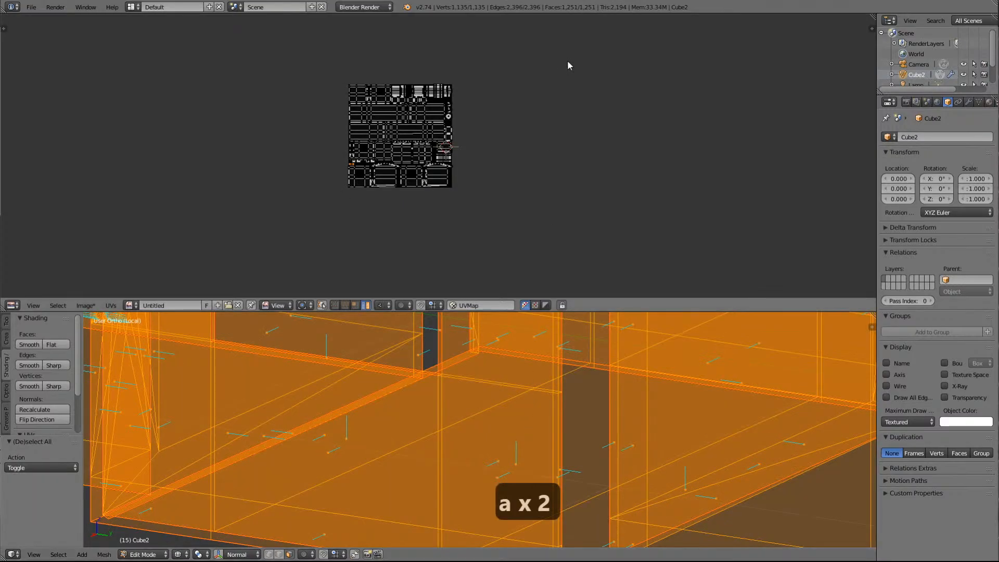
pyautogui.scroll(-6, 567, 60)
pyautogui.scroll(9, 568, 61)
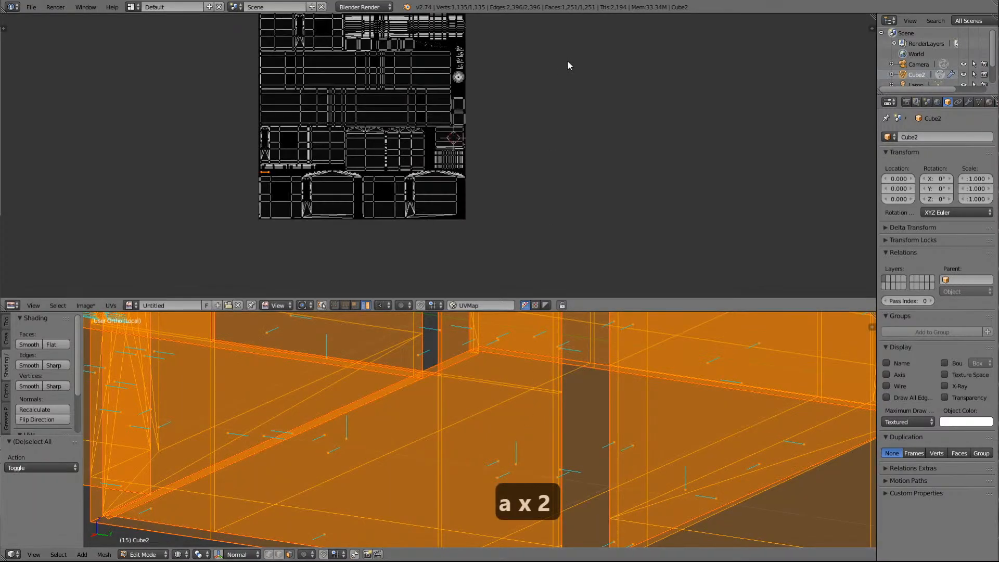
# Save the Blender file with the packed UV layout
pyautogui.click(31, 8)
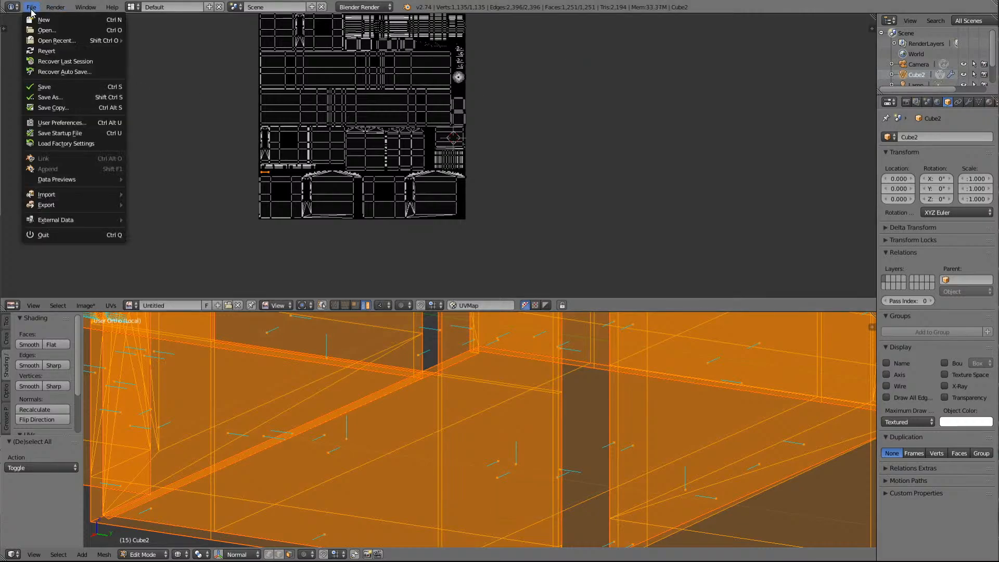
pyautogui.click(40, 87)
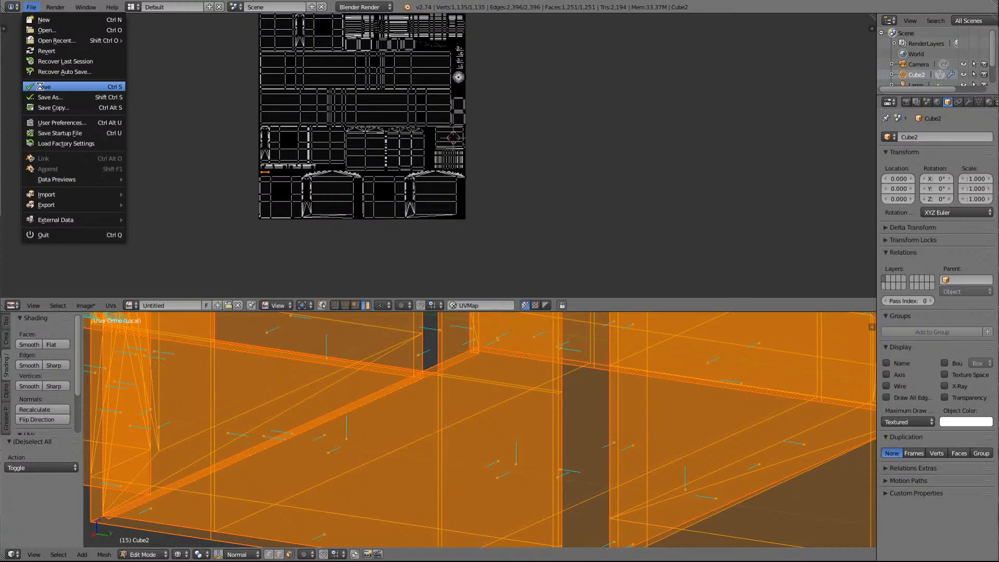